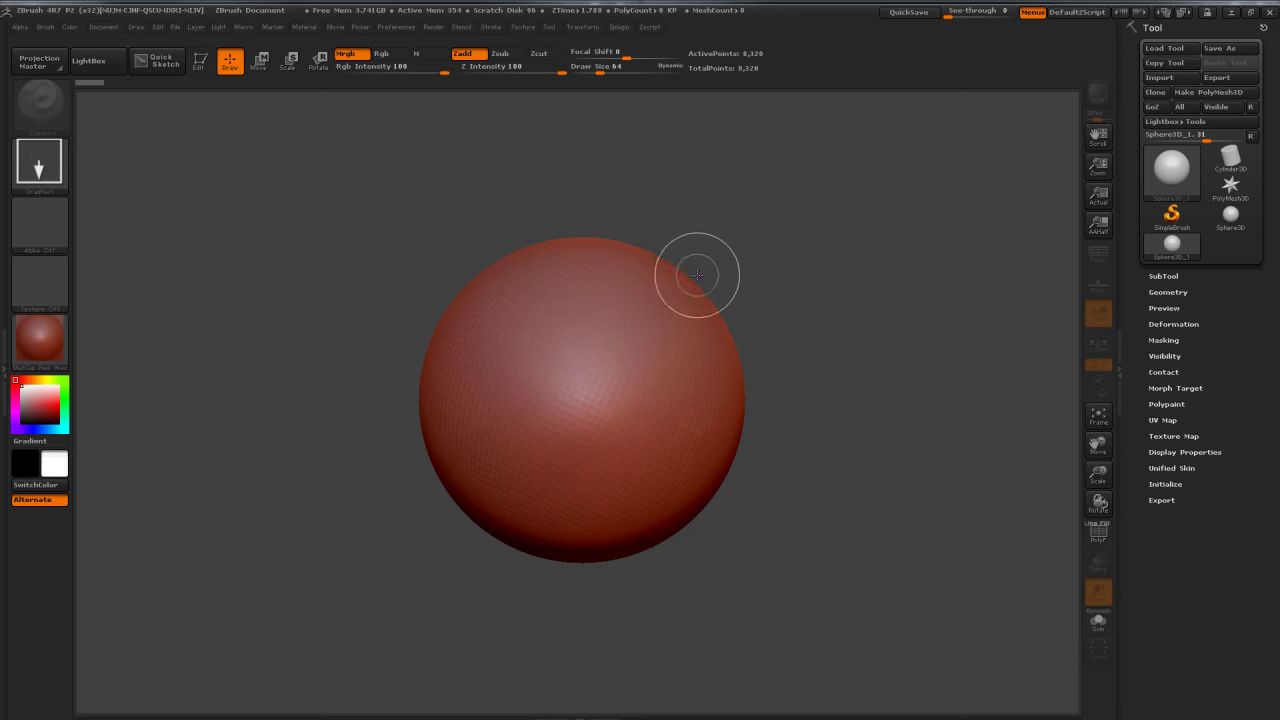
Step: Draw three more spheres on and around the large sphere, then switch Edit mode on
{"action": "left_click_drag", "start_coordinate": [675, 285], "coordinate": [721, 170]}
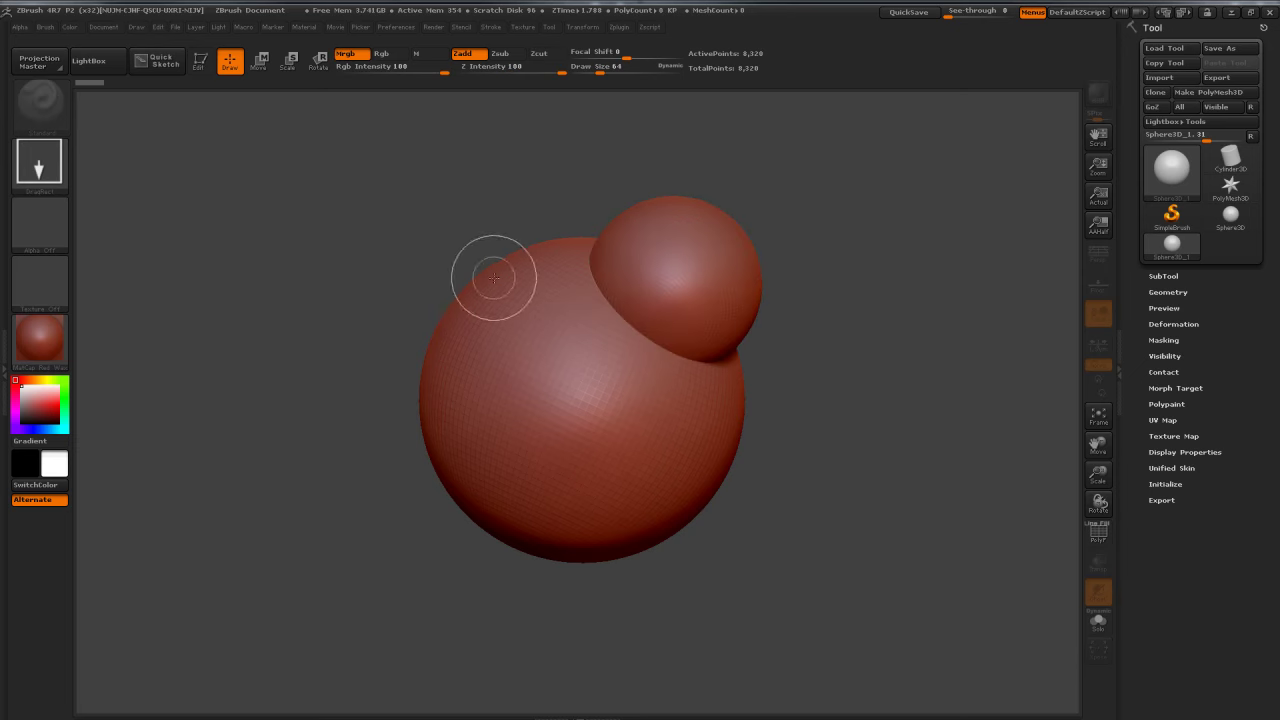
{"action": "left_click_drag", "start_coordinate": [491, 271], "coordinate": [555, 400]}
{"action": "left_click_drag", "start_coordinate": [584, 460], "coordinate": [600, 512]}
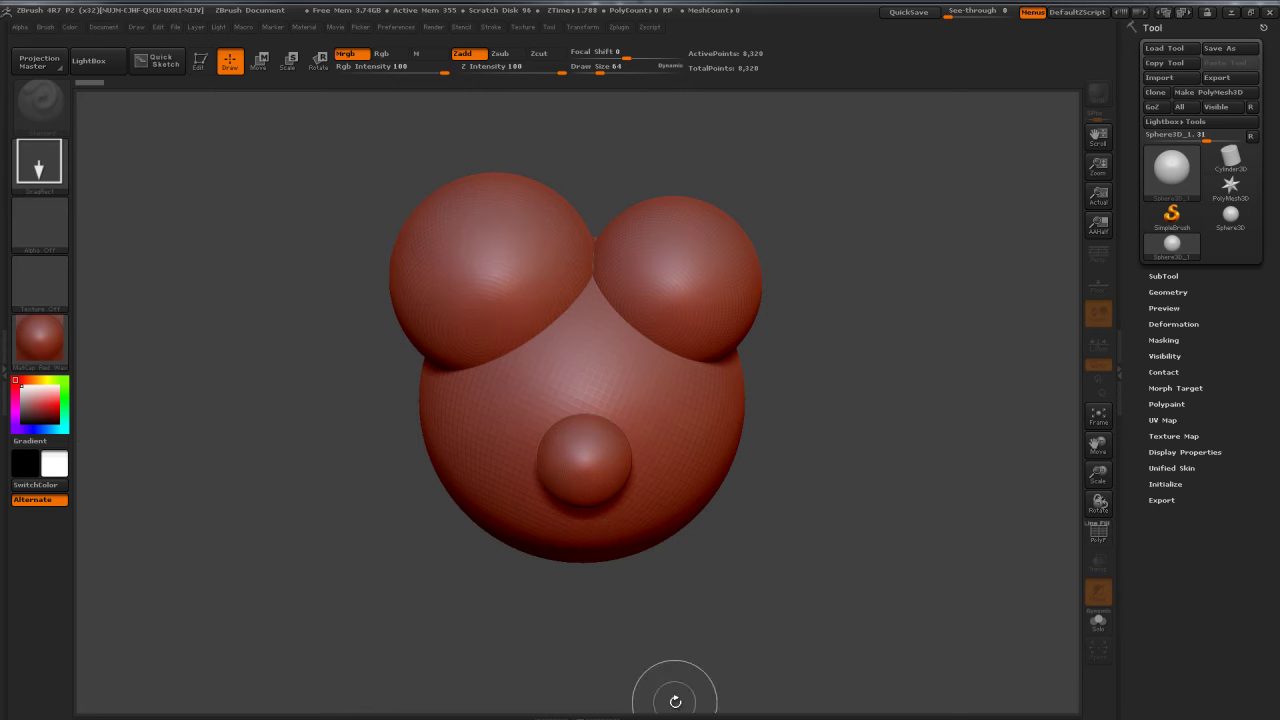
{"action": "left_click", "coordinate": [200, 61]}
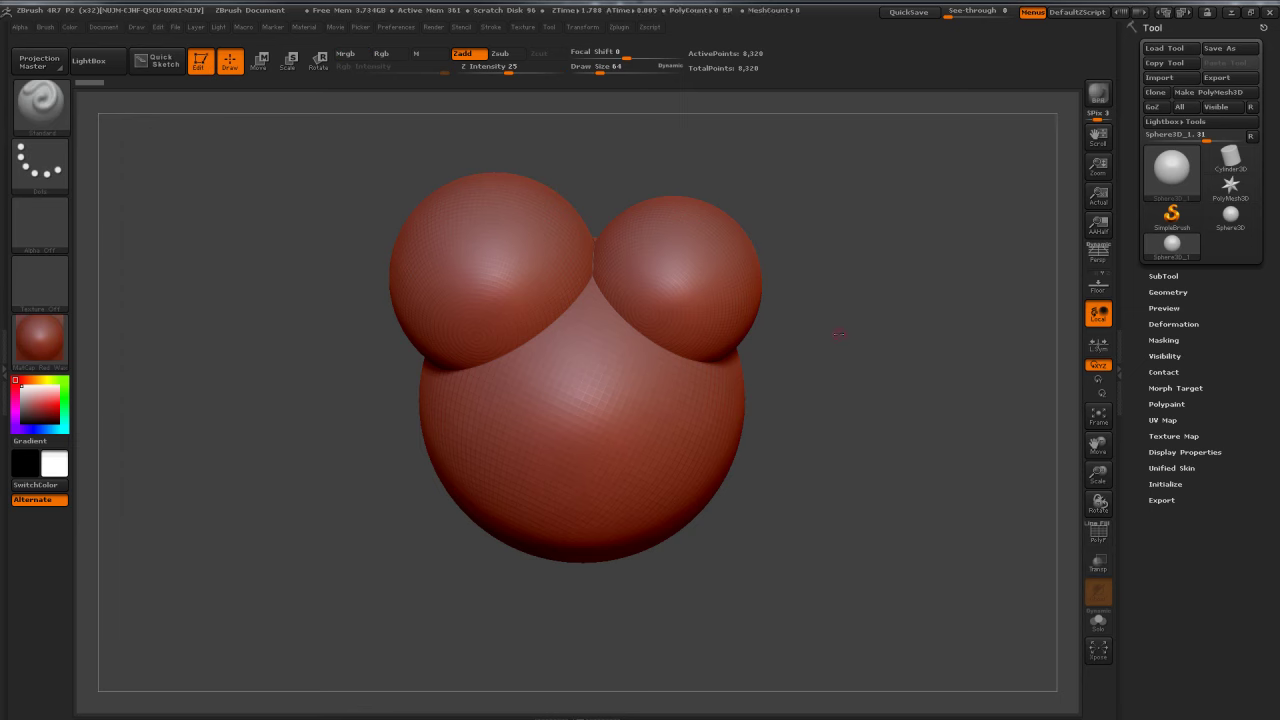
Step: Clear the leftover sphere copies from the canvas and frame the active sphere
{"action": "key", "text": "ctrl"}
{"action": "key", "text": "ctrl+z"}
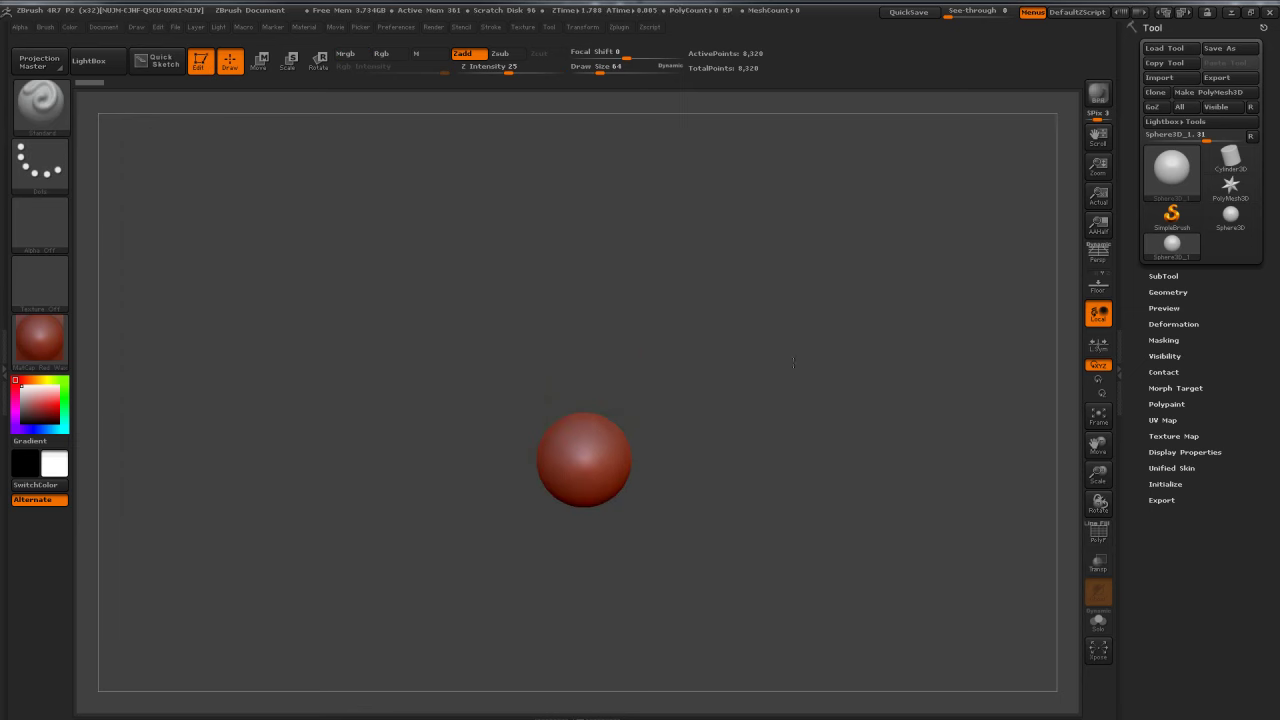
{"action": "key", "text": "f"}
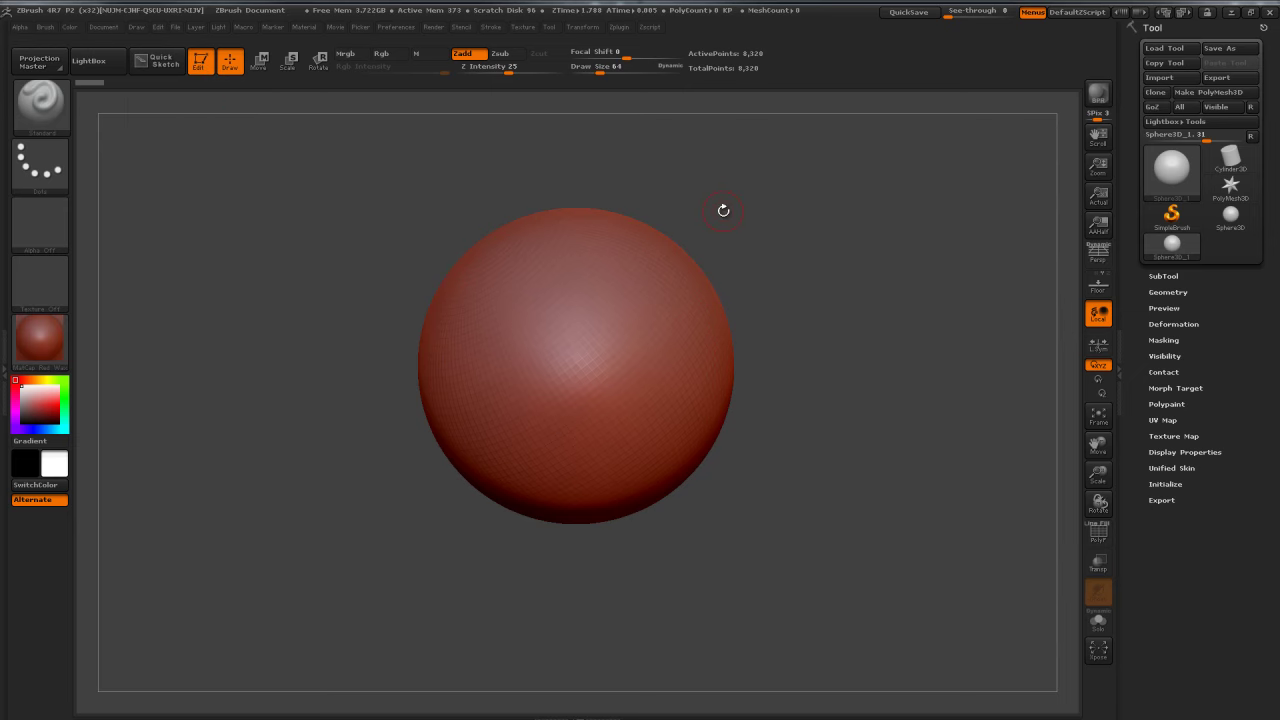
Step: With Edit mode off, draw three additional spheres around the central one, then turn Edit mode back on
{"action": "left_click", "coordinate": [198, 66]}
{"action": "left_click_drag", "start_coordinate": [383, 276], "coordinate": [460, 300]}
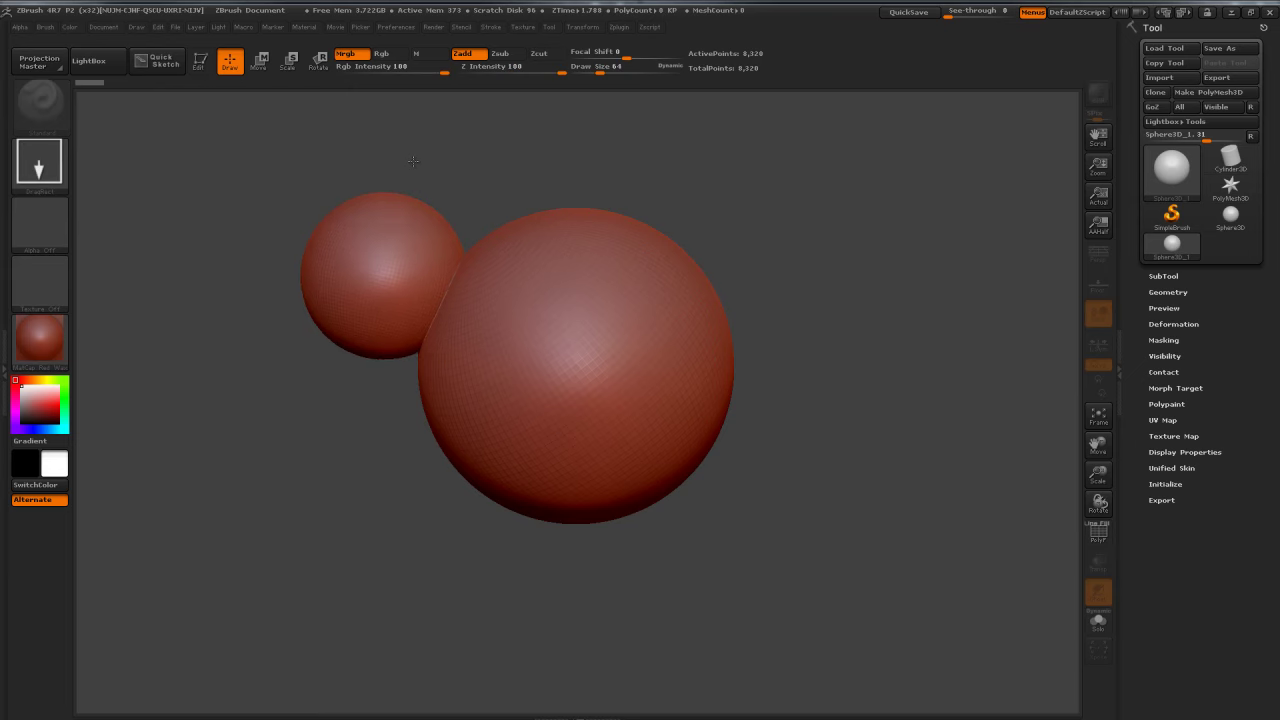
{"action": "left_click_drag", "start_coordinate": [730, 278], "coordinate": [801, 264]}
{"action": "left_click_drag", "start_coordinate": [828, 502], "coordinate": [937, 314]}
{"action": "left_click", "coordinate": [204, 66]}
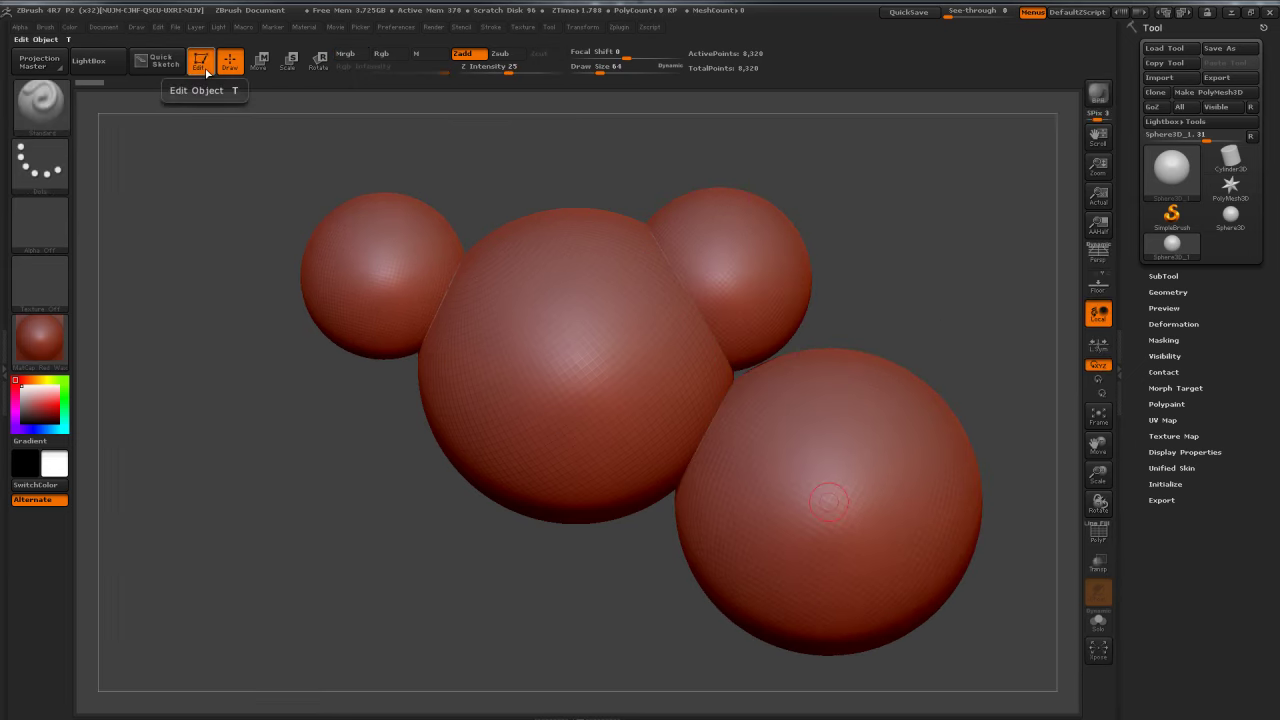
Step: Clear the stamped spheres from the canvas and centre the active sphere in the view
{"action": "key", "text": "ctrl+n"}
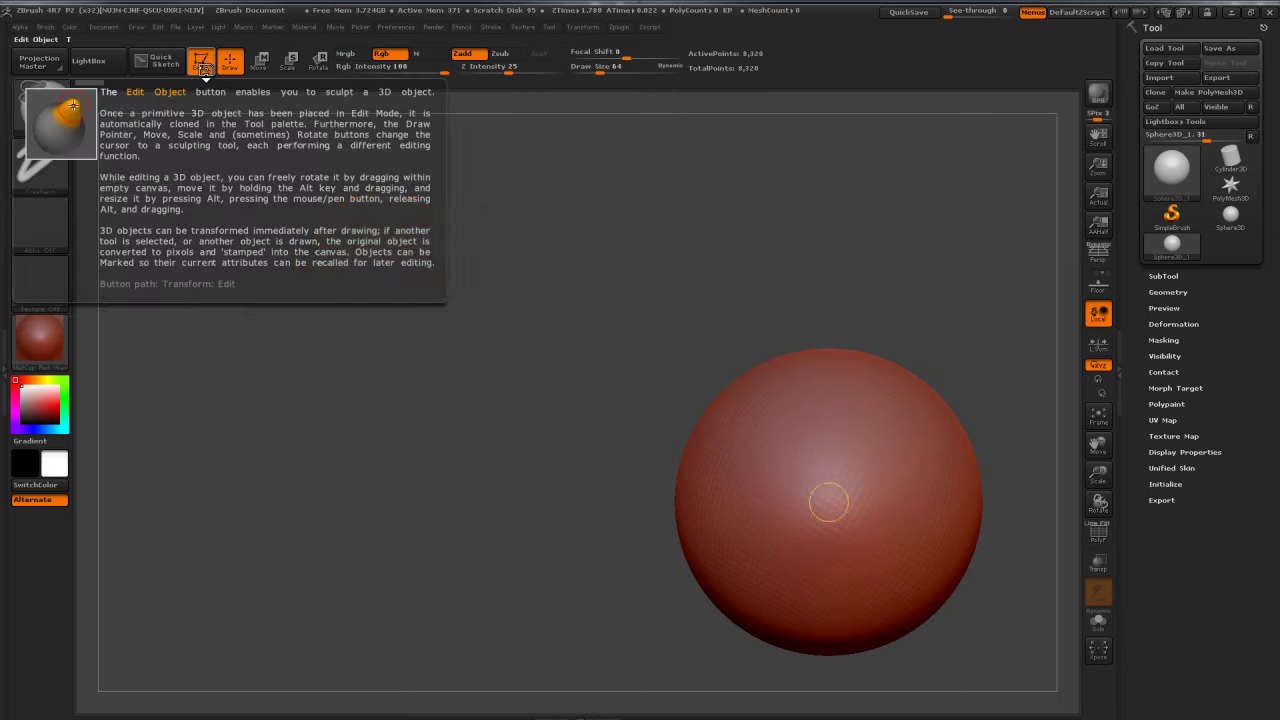
{"action": "left_click_drag", "start_coordinate": [803, 224], "coordinate": [560, 157], "text": "alt"}
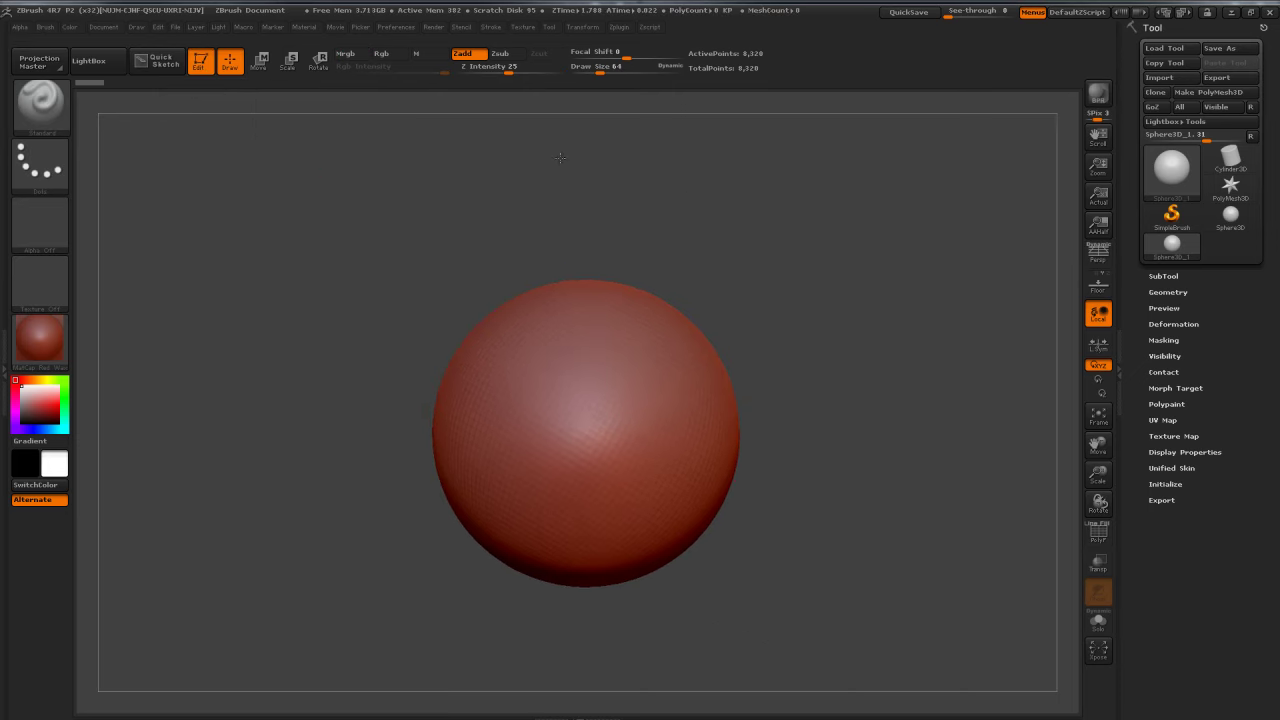
{"action": "left_click_drag", "start_coordinate": [967, 379], "coordinate": [969, 307], "text": "alt"}
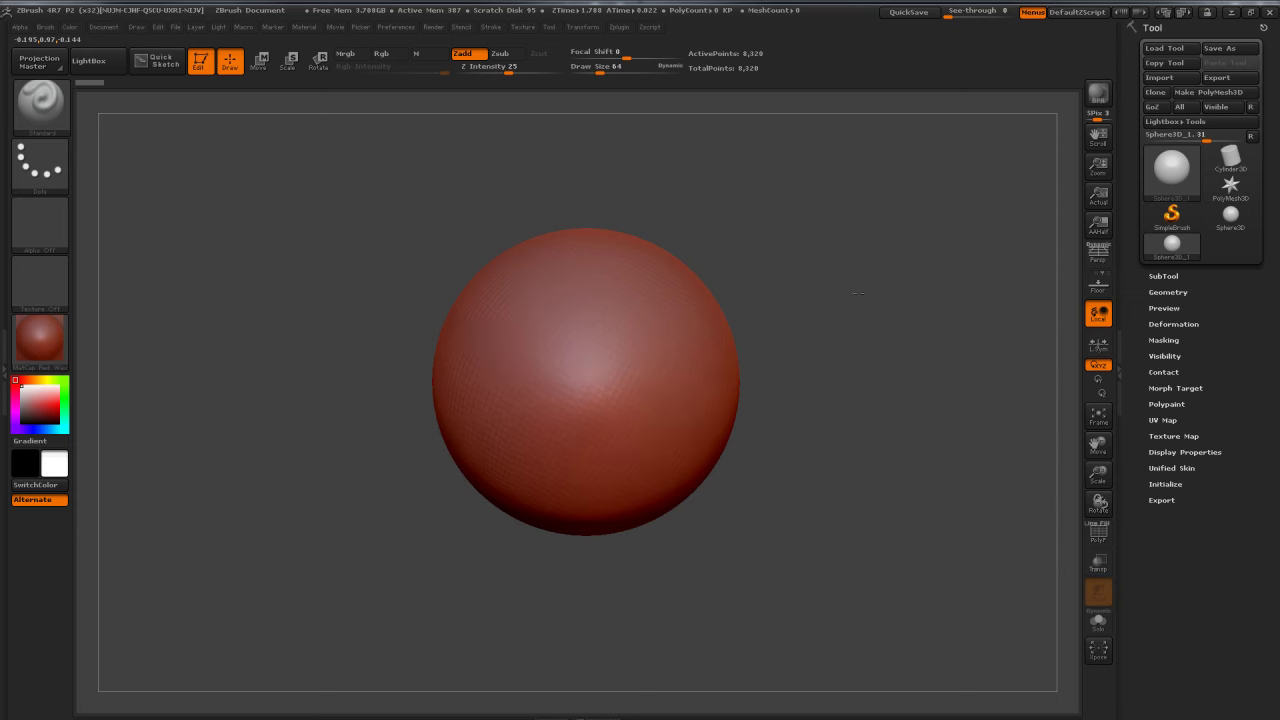
Step: Turn on the polyframe display and inspect the sphere's polygons up close around the pole
{"action": "left_click", "coordinate": [1099, 535]}
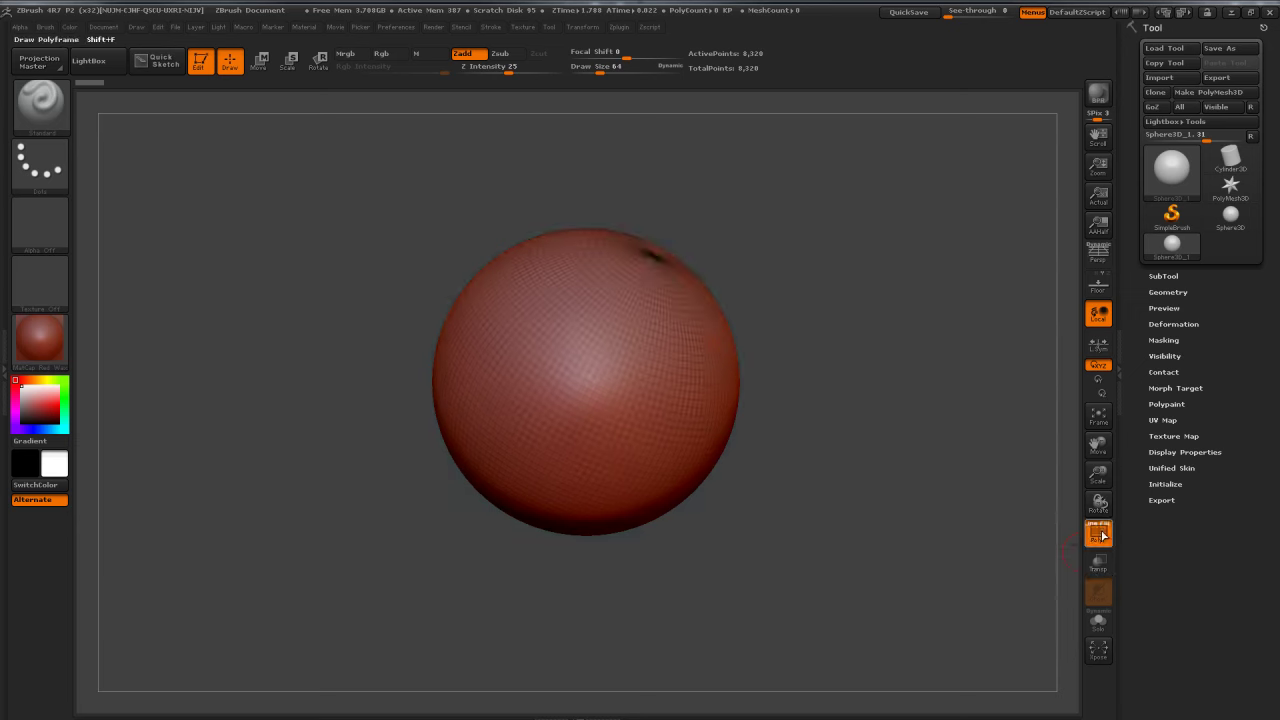
{"action": "left_click_drag", "start_coordinate": [921, 278], "coordinate": [790, 243]}
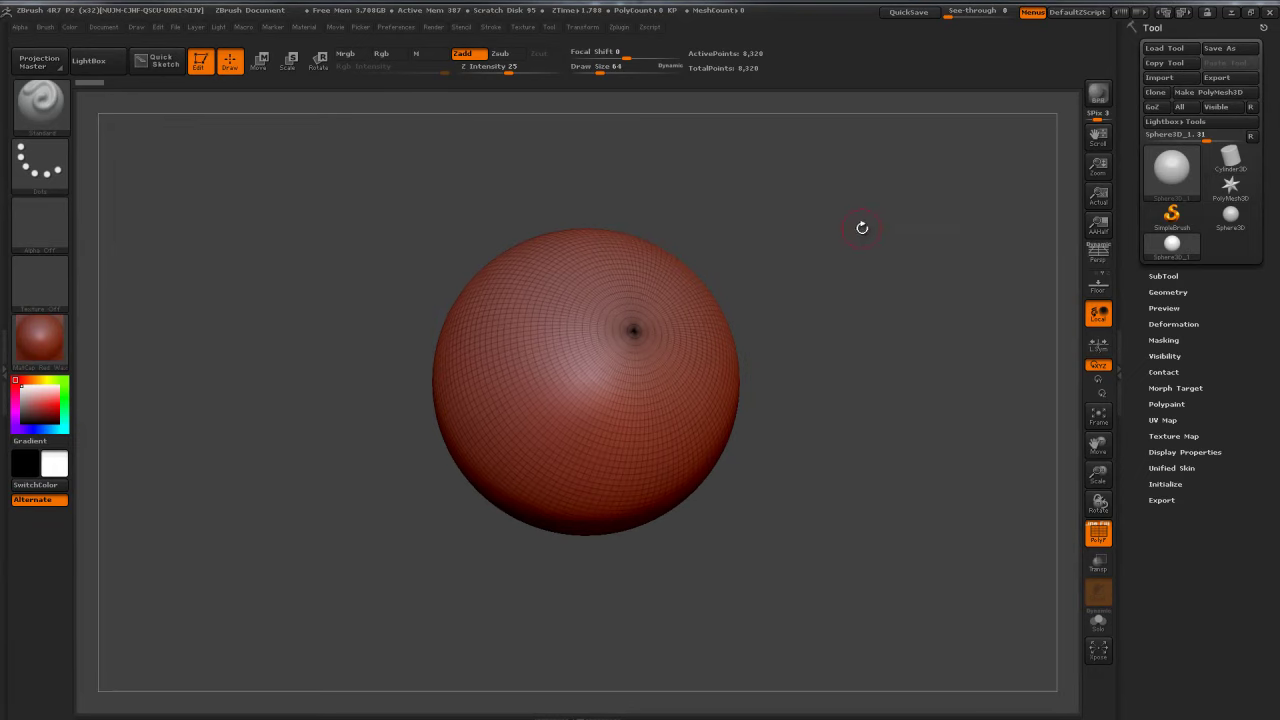
{"action": "left_click_drag", "start_coordinate": [924, 189], "coordinate": [1201, 536], "text": "alt"}
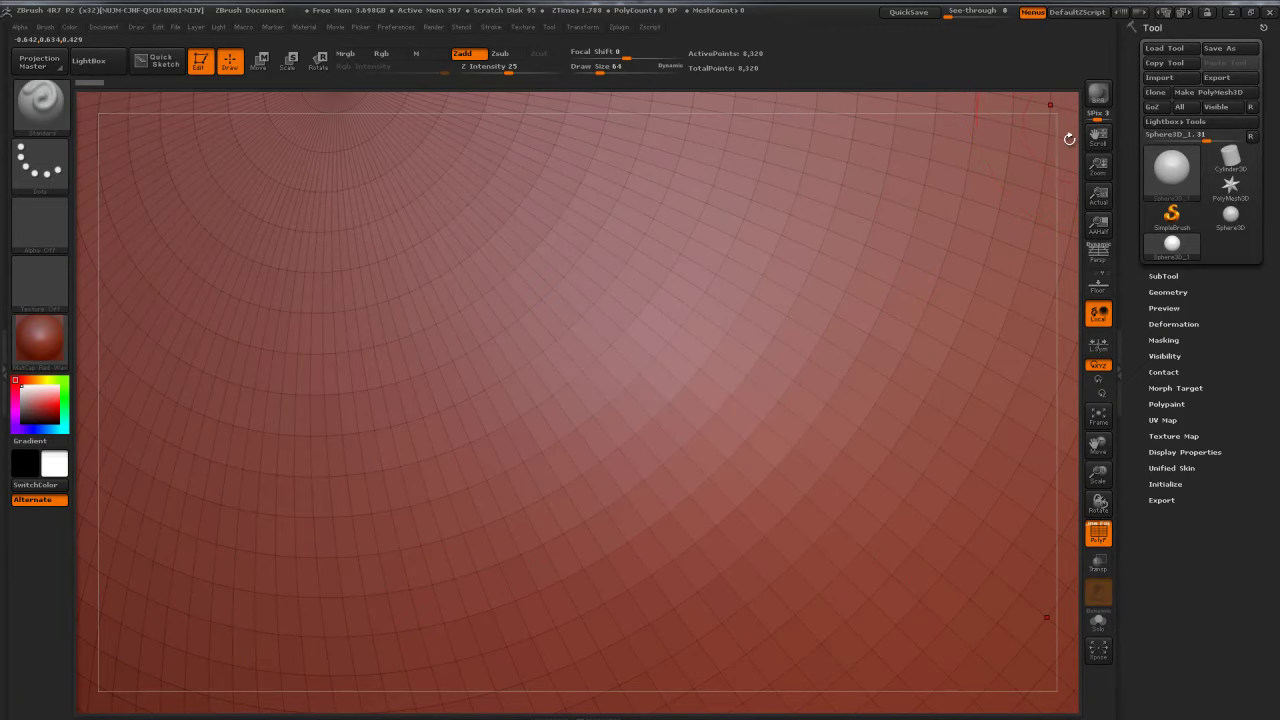
{"action": "left_click_drag", "start_coordinate": [1063, 146], "coordinate": [1040, 94], "text": "alt"}
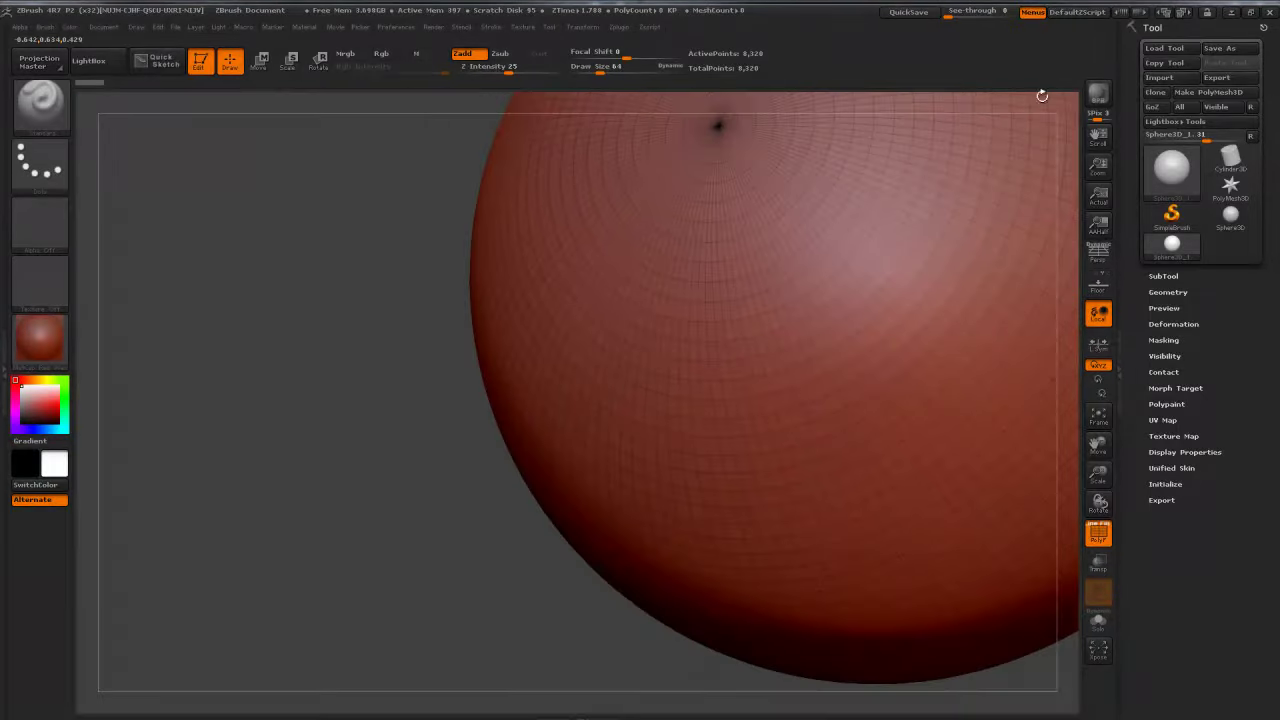
Step: Examine the sphere's wireframe from several angles and distances, including its pole
{"action": "left_click_drag", "start_coordinate": [1071, 135], "coordinate": [1069, 145], "text": "alt"}
{"action": "left_click_drag", "start_coordinate": [254, 350], "coordinate": [254, 283]}
{"action": "left_click_drag", "start_coordinate": [663, 266], "coordinate": [301, 402], "text": "alt"}
{"action": "left_click_drag", "start_coordinate": [832, 247], "coordinate": [1053, 289], "text": "alt"}
{"action": "left_click_drag", "start_coordinate": [929, 263], "coordinate": [901, 253], "text": "alt"}
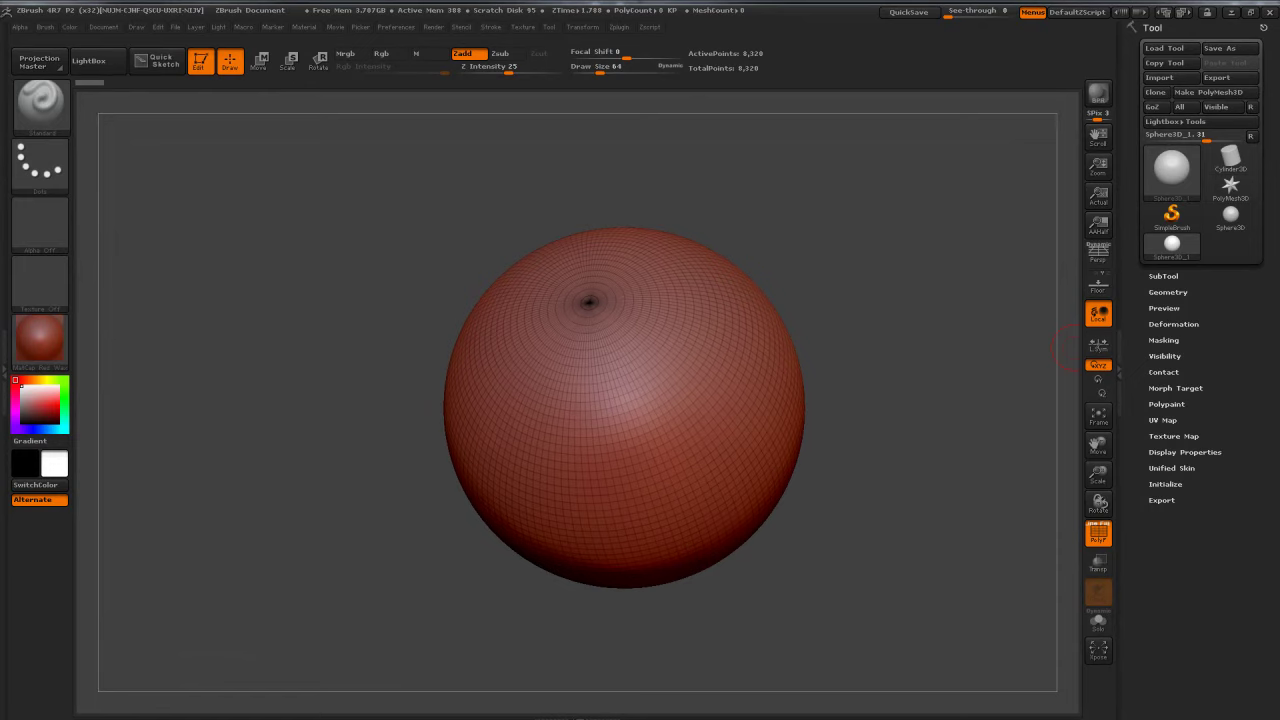
{"action": "left_click_drag", "start_coordinate": [893, 248], "coordinate": [868, 243]}
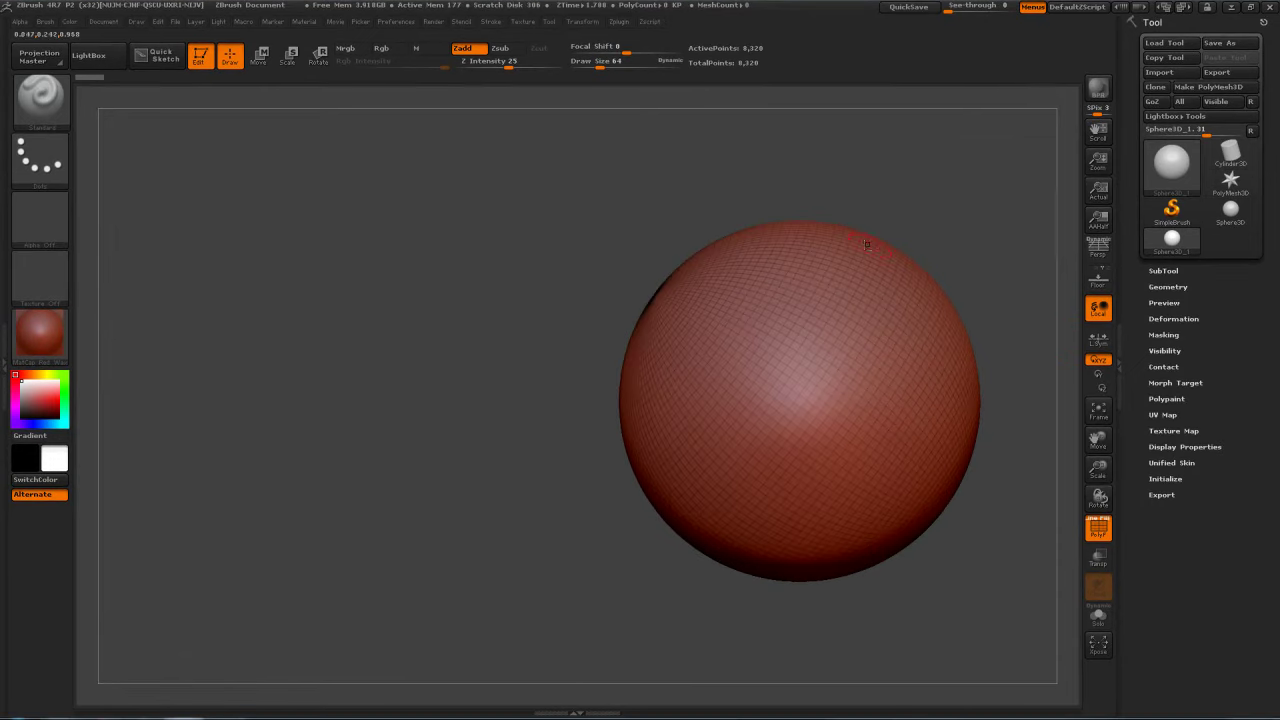
{"action": "mouse_move", "coordinate": [980, 191]}
{"action": "left_mouse_down"}
{"action": "mouse_move", "coordinate": [1039, 208]}
{"action": "mouse_move", "coordinate": [1052, 234]}
{"action": "mouse_move", "coordinate": [974, 197]}
{"action": "mouse_move", "coordinate": [932, 222]}
{"action": "mouse_move", "coordinate": [949, 272]}
{"action": "mouse_move", "coordinate": [892, 254]}
{"action": "left_mouse_up"}
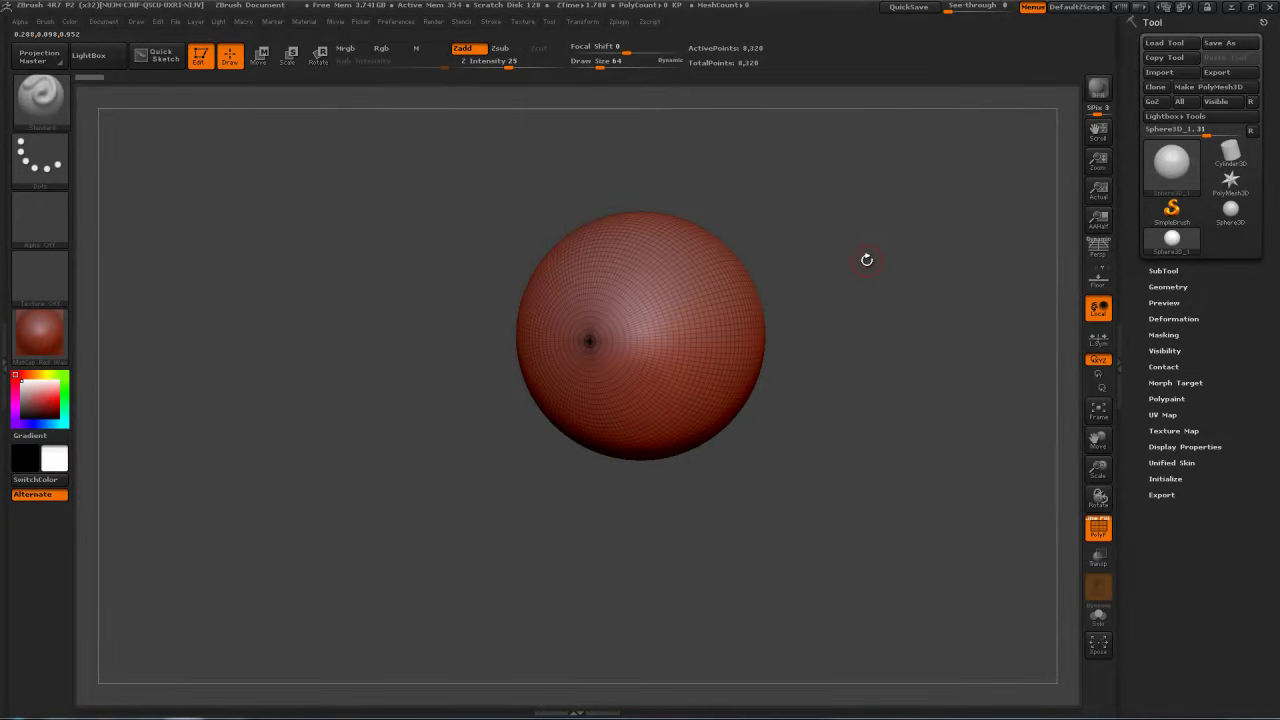
{"action": "left_click_drag", "start_coordinate": [867, 260], "coordinate": [894, 288]}
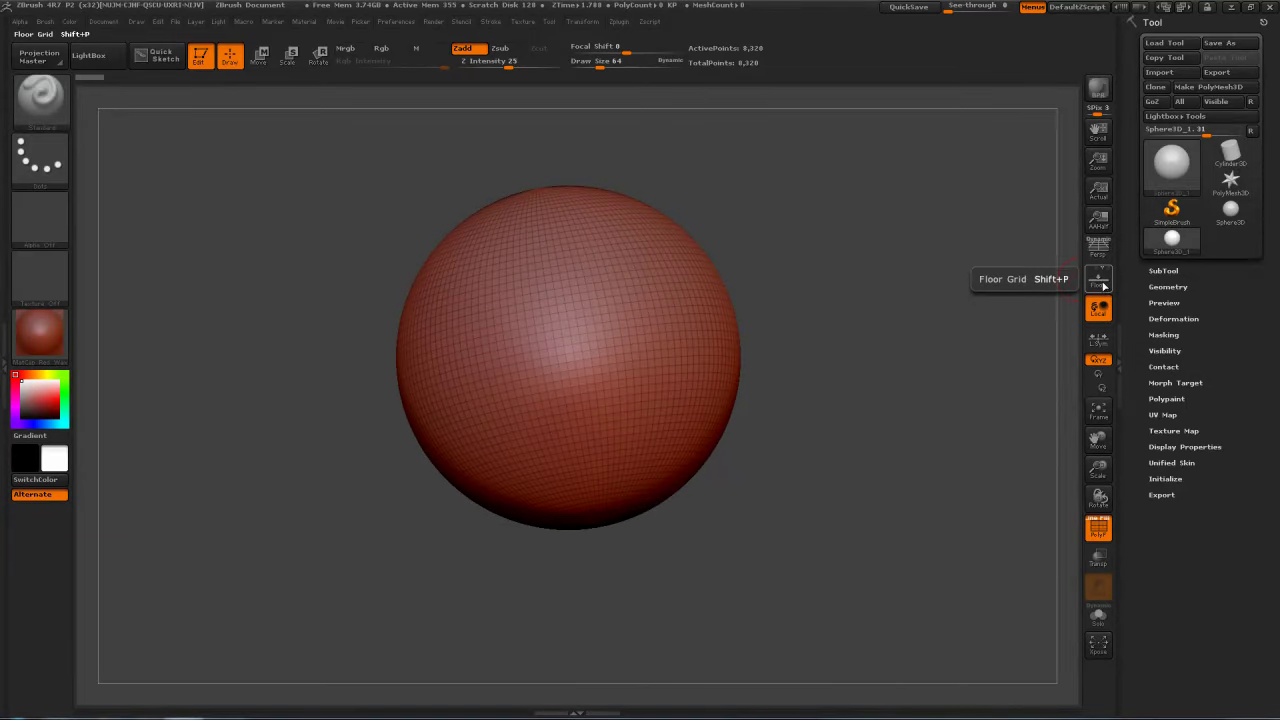
Step: Turn on the floor grid and view the sphere above it from different angles
{"action": "left_click", "coordinate": [1101, 284]}
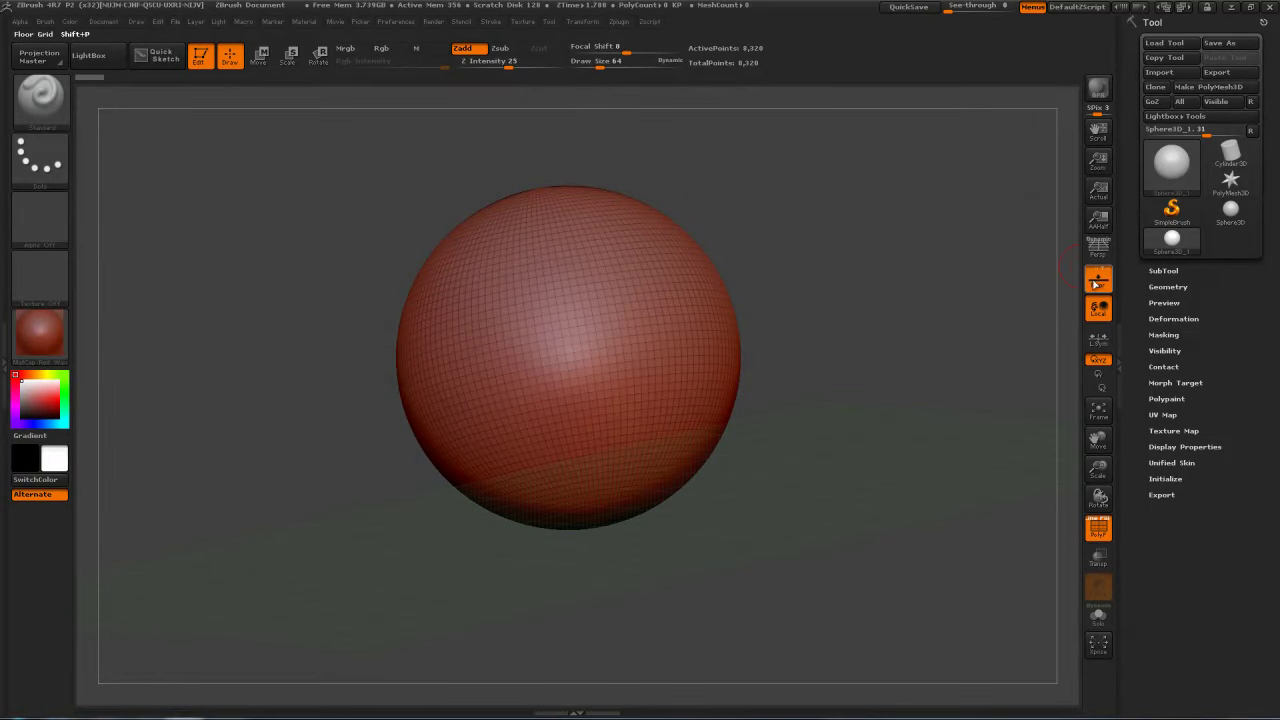
{"action": "left_click_drag", "start_coordinate": [866, 271], "coordinate": [958, 255]}
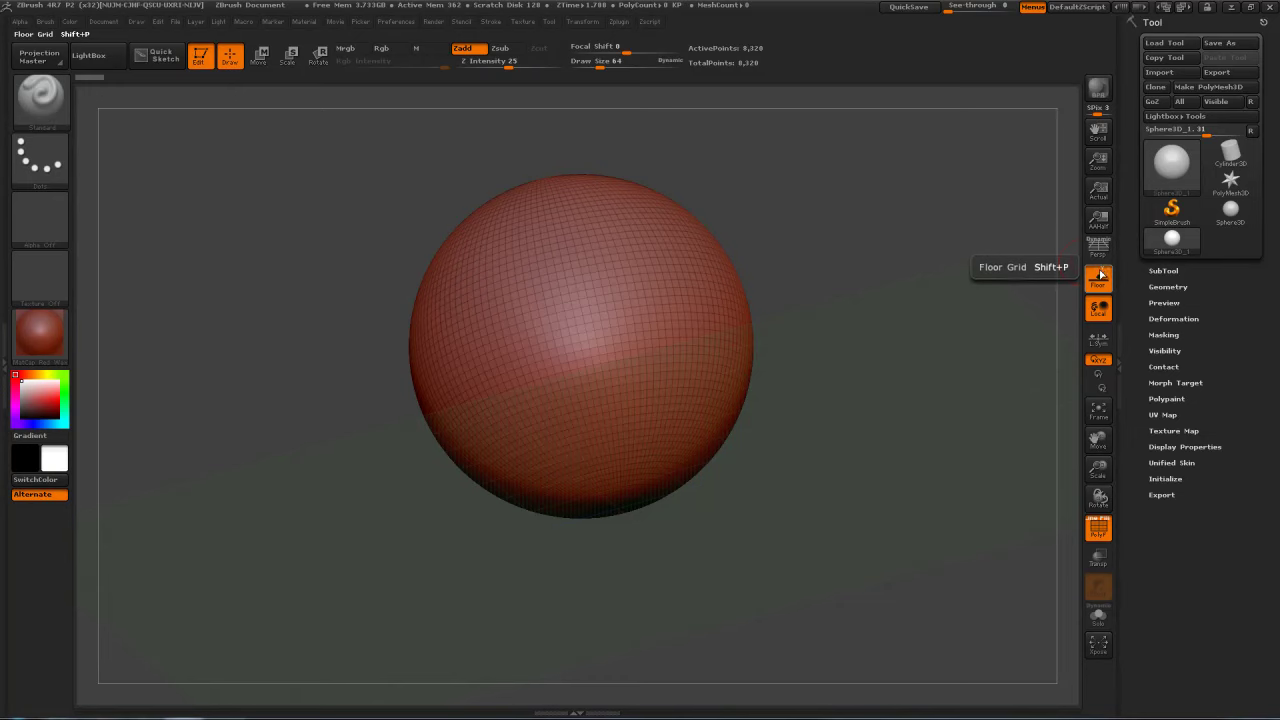
{"action": "left_click_drag", "start_coordinate": [868, 205], "coordinate": [886, 263]}
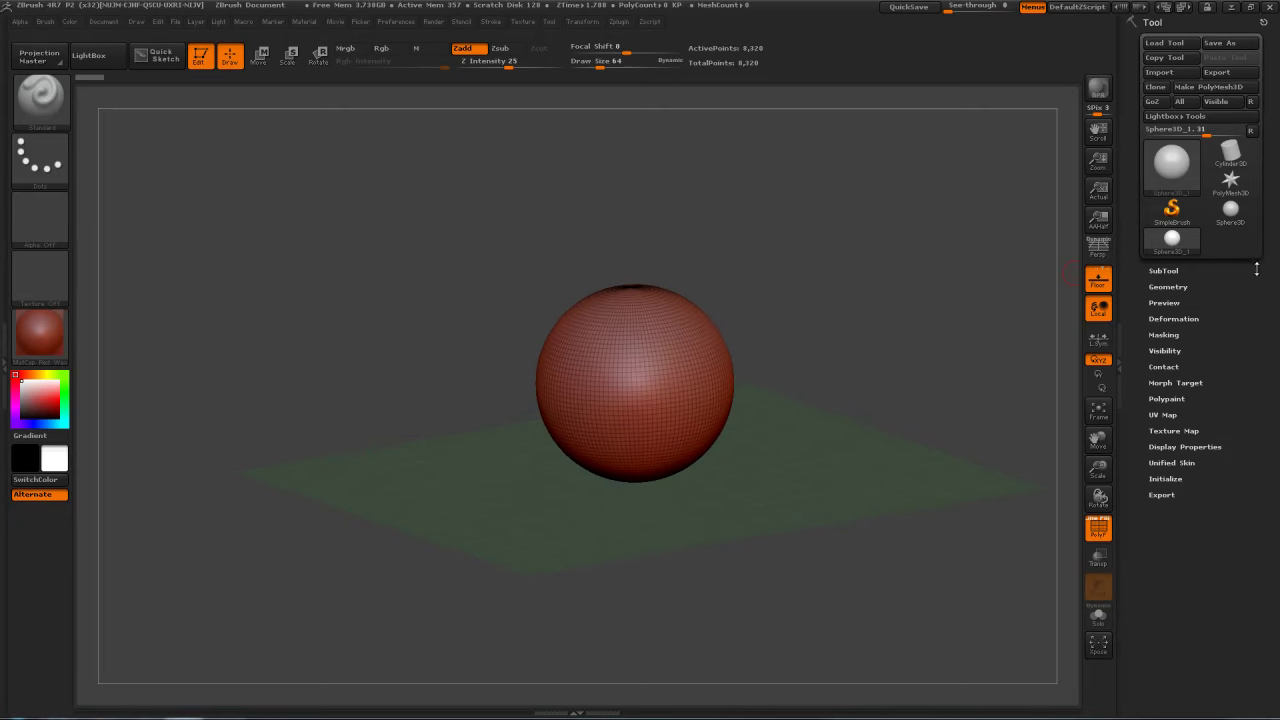
Step: Turn on perspective and check how the sphere and floor grid look from different angles
{"action": "left_click", "coordinate": [1104, 250]}
{"action": "mouse_move", "coordinate": [891, 286]}
{"action": "left_mouse_down"}
{"action": "mouse_move", "coordinate": [800, 249]}
{"action": "mouse_move", "coordinate": [834, 246]}
{"action": "mouse_move", "coordinate": [871, 266]}
{"action": "mouse_move", "coordinate": [770, 238]}
{"action": "mouse_move", "coordinate": [861, 239]}
{"action": "mouse_move", "coordinate": [853, 263]}
{"action": "mouse_move", "coordinate": [844, 228]}
{"action": "mouse_move", "coordinate": [868, 254]}
{"action": "mouse_move", "coordinate": [856, 279]}
{"action": "mouse_move", "coordinate": [816, 228]}
{"action": "mouse_move", "coordinate": [960, 231]}
{"action": "left_mouse_up"}
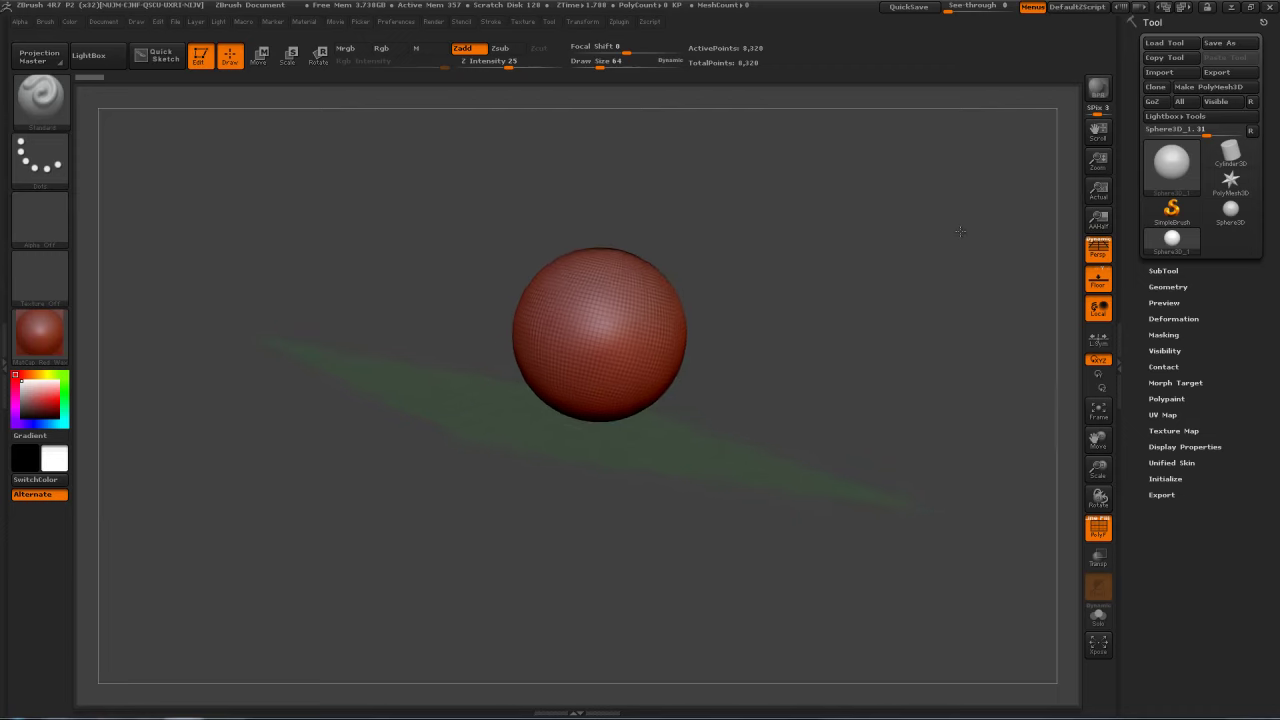
{"action": "left_click_drag", "start_coordinate": [869, 222], "coordinate": [849, 226]}
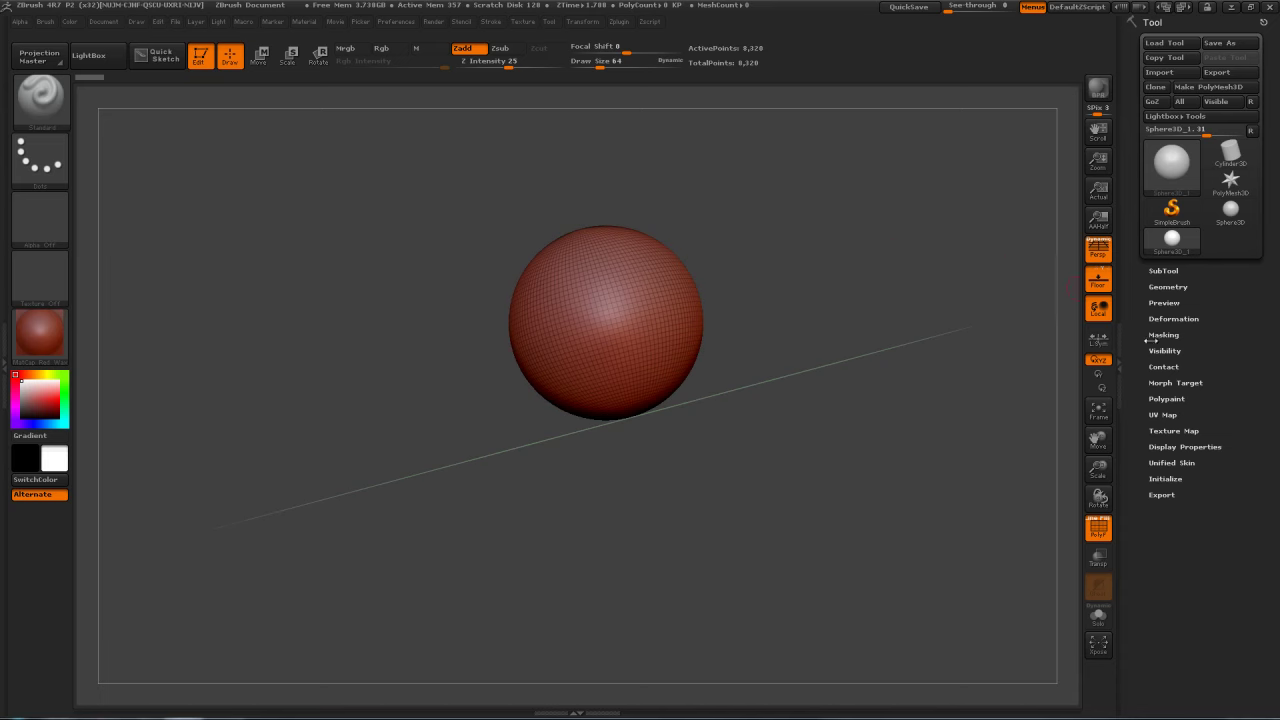
Step: Restrict view rotation to the Y axis and level the floor grid beneath the sphere
{"action": "left_click", "coordinate": [1099, 375]}
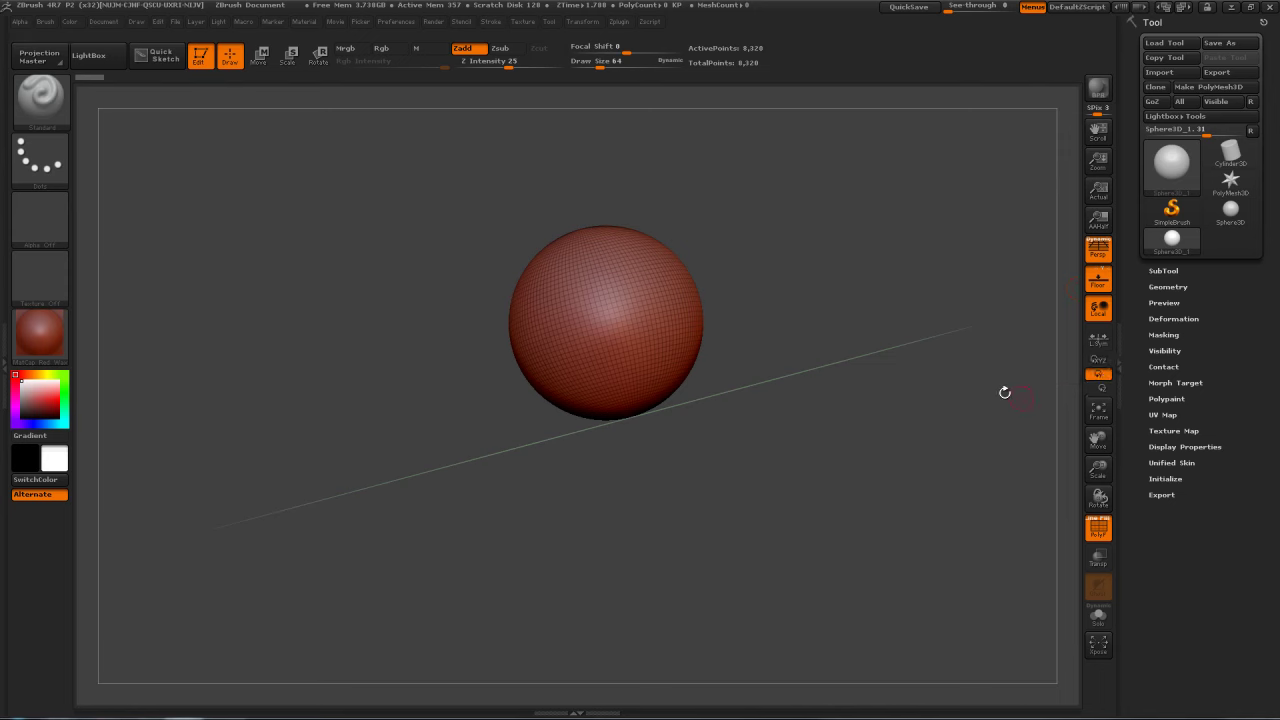
{"action": "left_click_drag", "start_coordinate": [861, 247], "coordinate": [888, 287]}
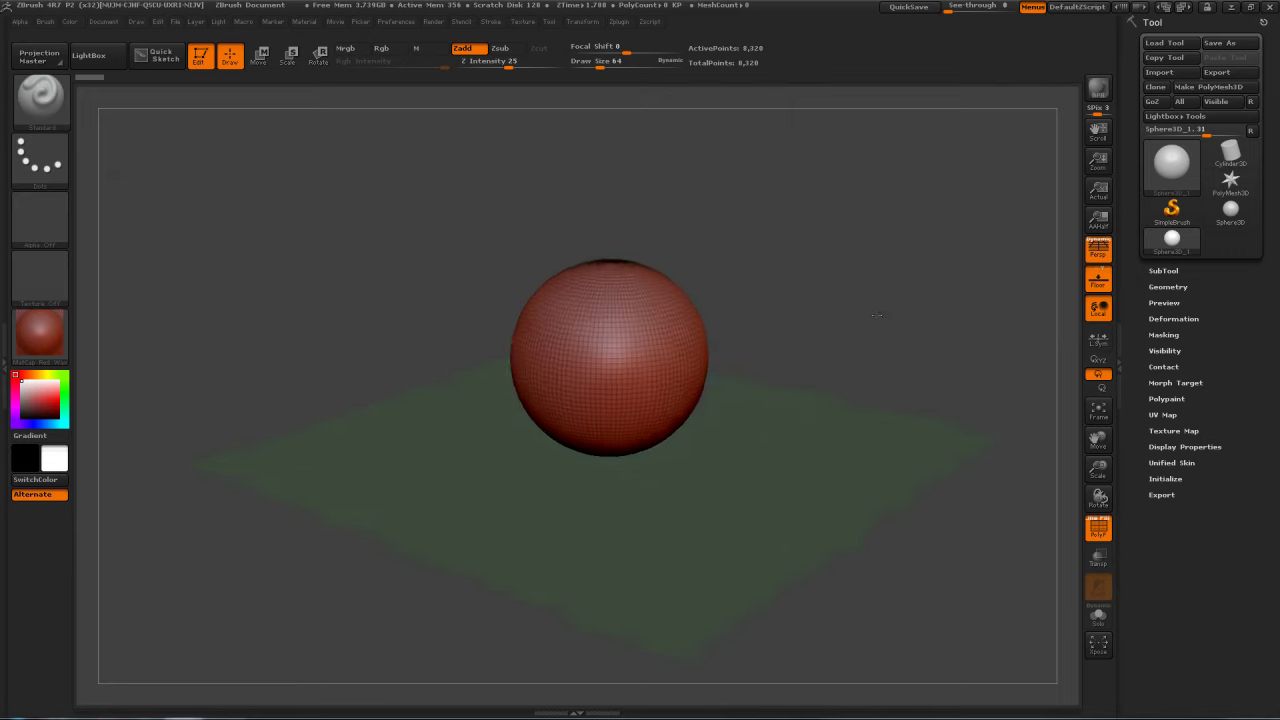
{"action": "left_click_drag", "start_coordinate": [903, 274], "coordinate": [867, 300]}
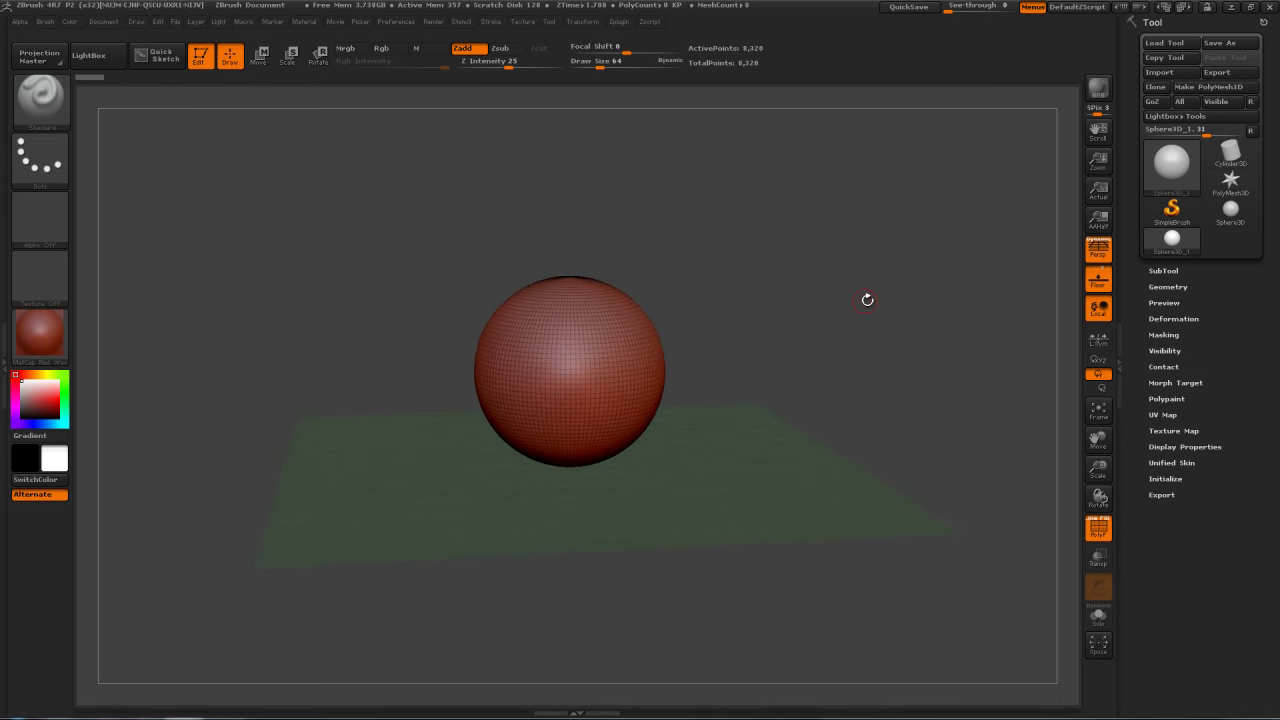
Step: Add the X and Z grid planes to the floor grid and inspect all three around the sphere
{"action": "left_click", "coordinate": [1096, 271]}
{"action": "left_click", "coordinate": [1097, 275]}
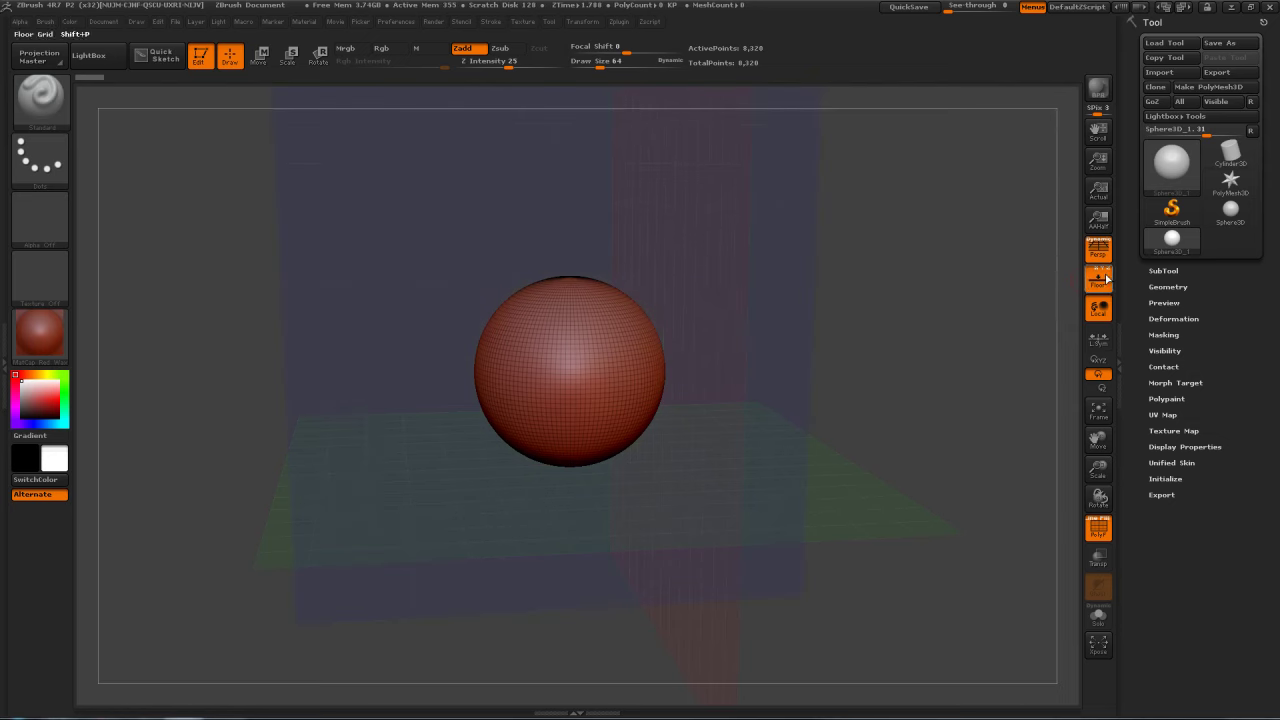
{"action": "left_click_drag", "start_coordinate": [912, 260], "coordinate": [929, 229]}
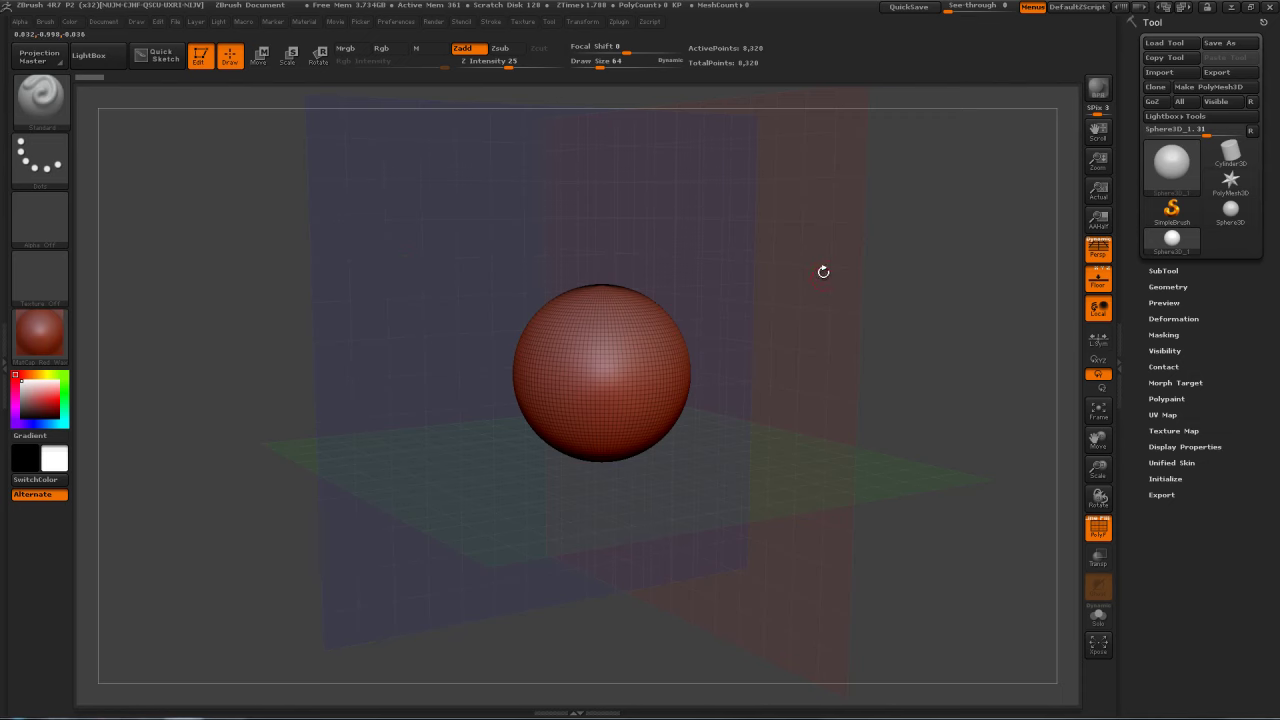
{"action": "mouse_move", "coordinate": [961, 258]}
{"action": "left_mouse_down"}
{"action": "mouse_move", "coordinate": [942, 229]}
{"action": "mouse_move", "coordinate": [977, 250]}
{"action": "left_mouse_up"}
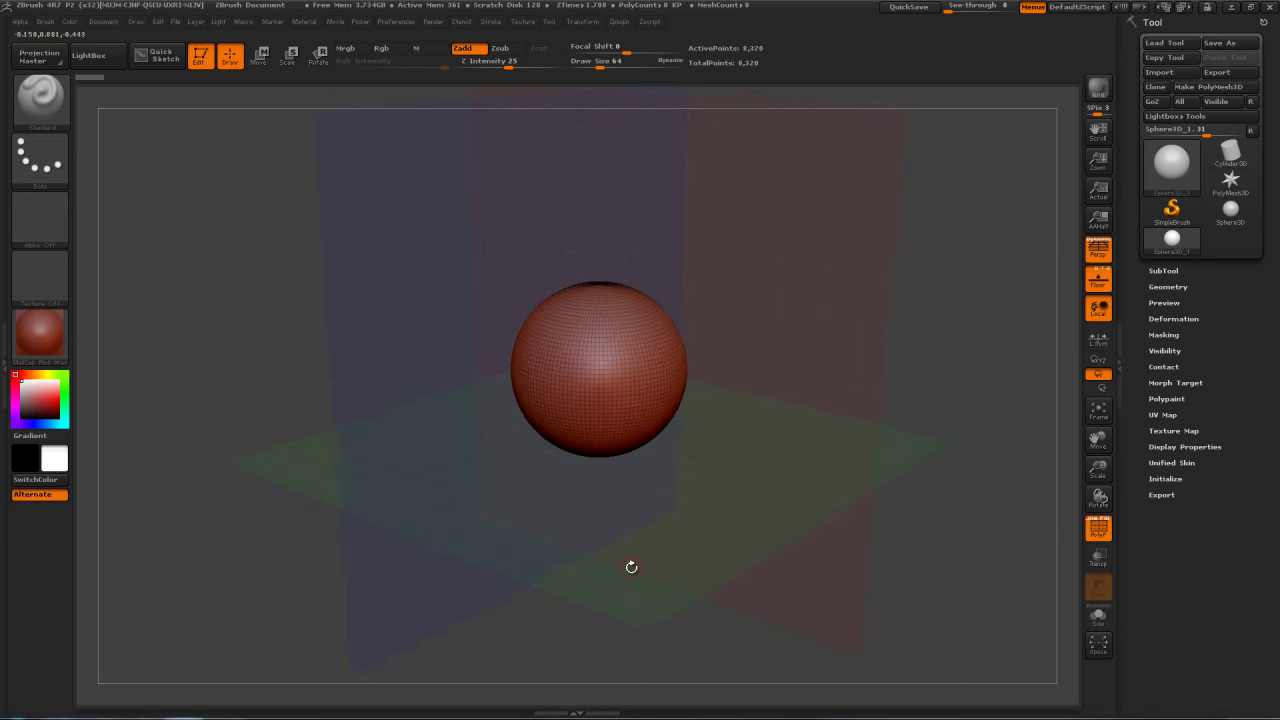
{"action": "mouse_move", "coordinate": [966, 297]}
{"action": "left_mouse_down"}
{"action": "mouse_move", "coordinate": [954, 273]}
{"action": "mouse_move", "coordinate": [858, 300]}
{"action": "left_mouse_up"}
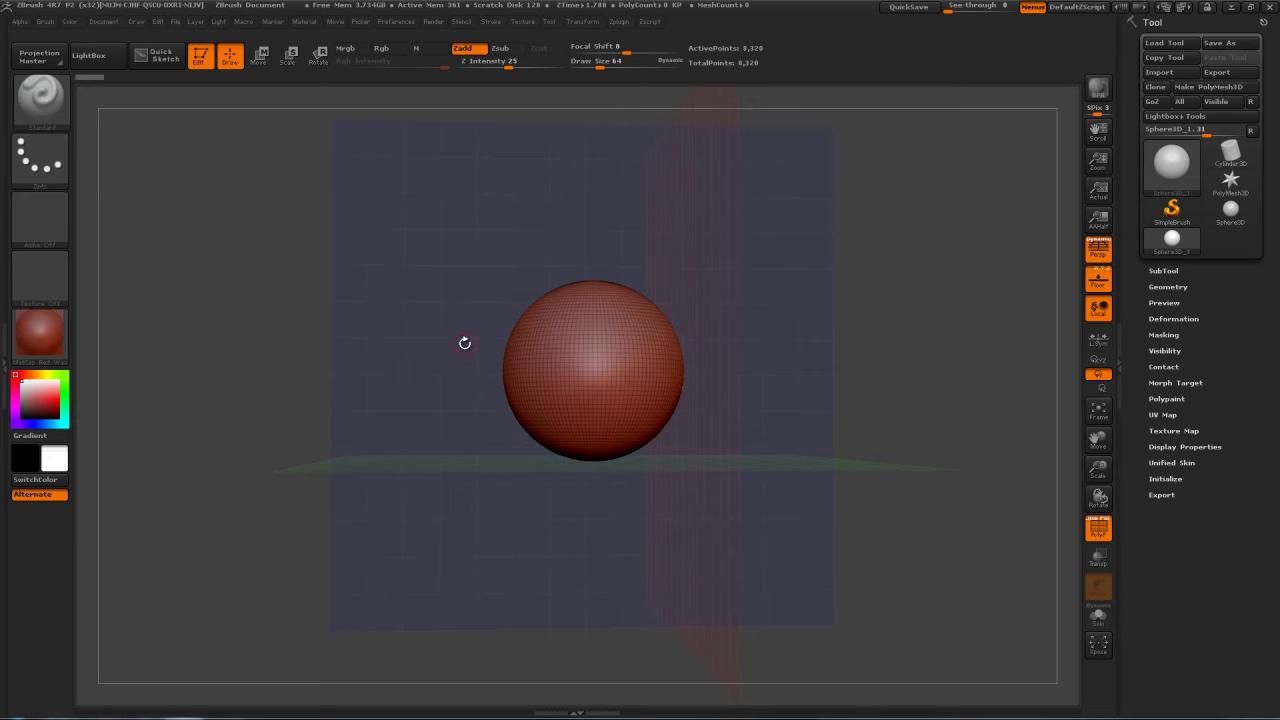
Step: Select the Move brush and try to pull the lower part of the sphere downward
{"action": "key", "text": "b"}
{"action": "key", "text": "v"}
{"action": "key", "text": "s"}
{"action": "left_click_drag", "start_coordinate": [596, 438], "coordinate": [608, 500]}
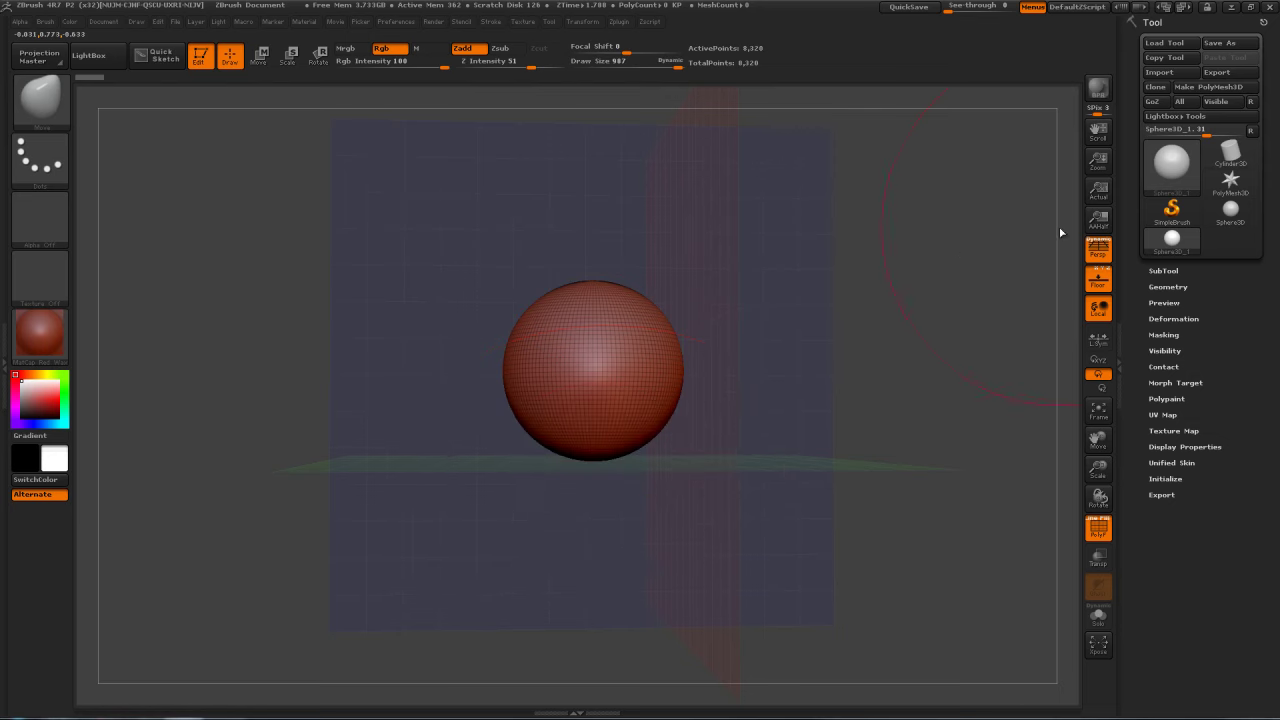
Step: Convert the sphere to a PolyMesh3D and assign it the MatCap Gray material
{"action": "left_click_drag", "start_coordinate": [980, 238], "coordinate": [962, 259]}
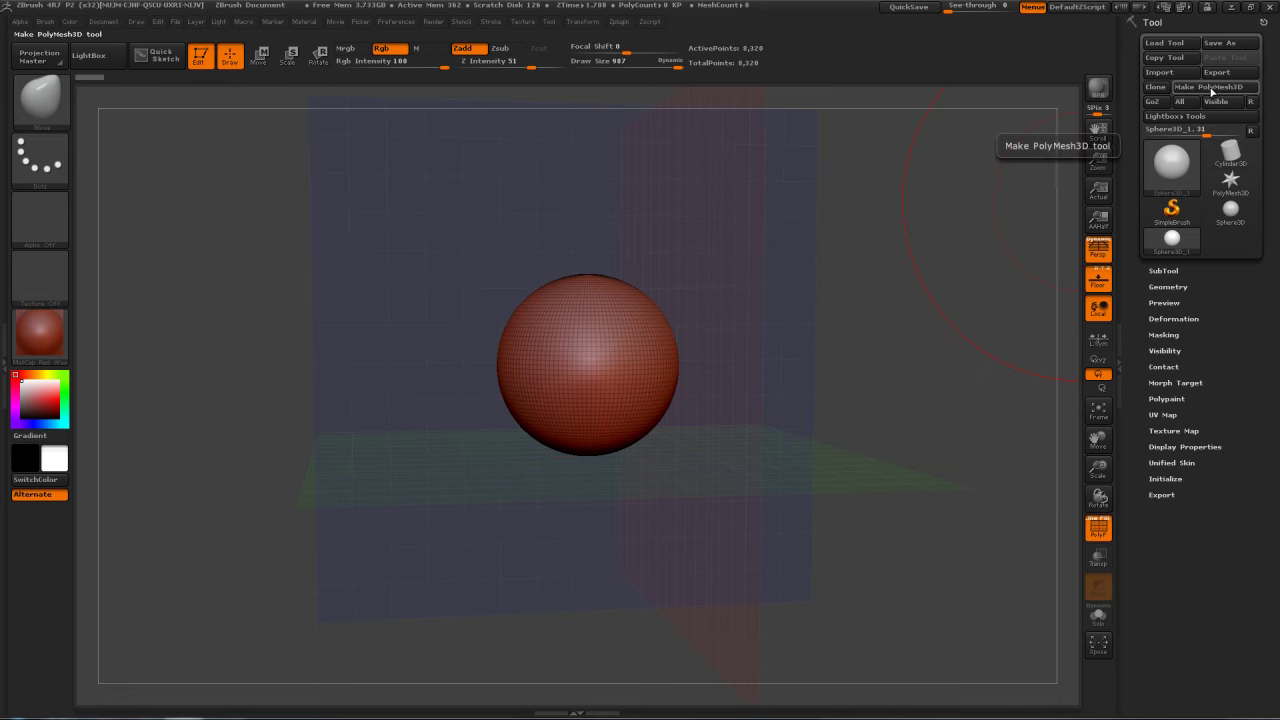
{"action": "left_click", "coordinate": [1215, 88]}
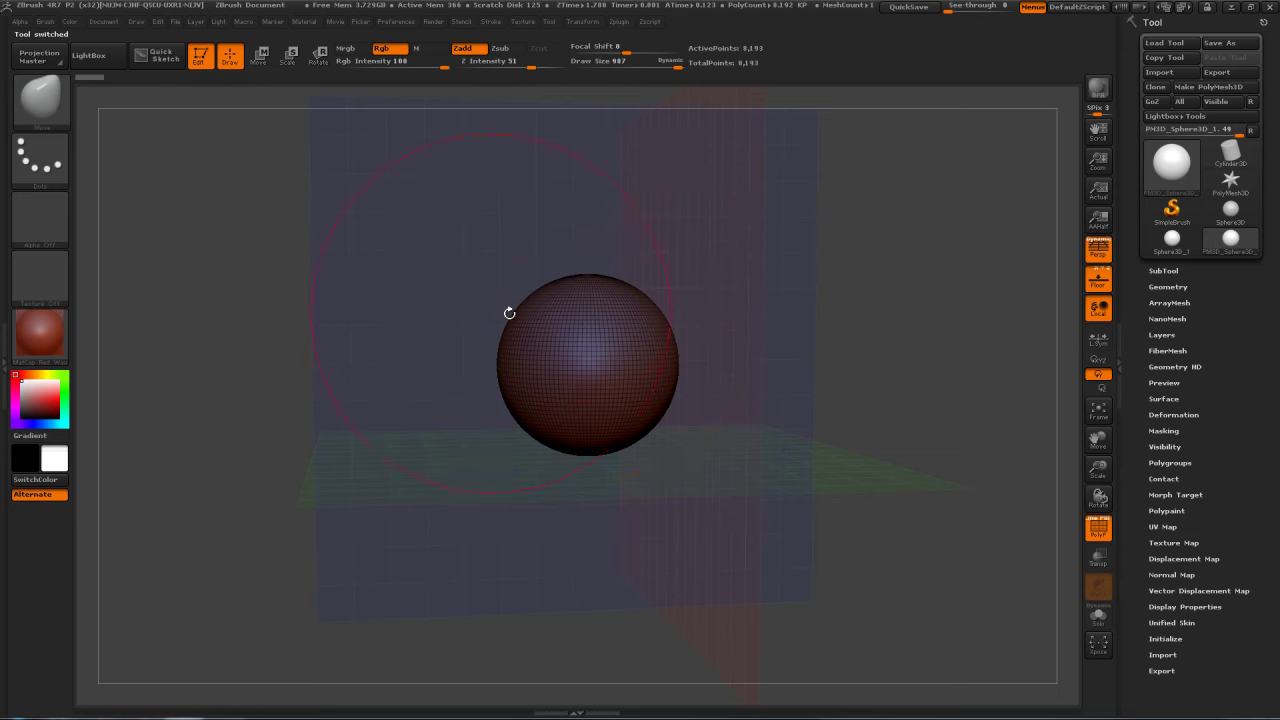
{"action": "left_click", "coordinate": [46, 342]}
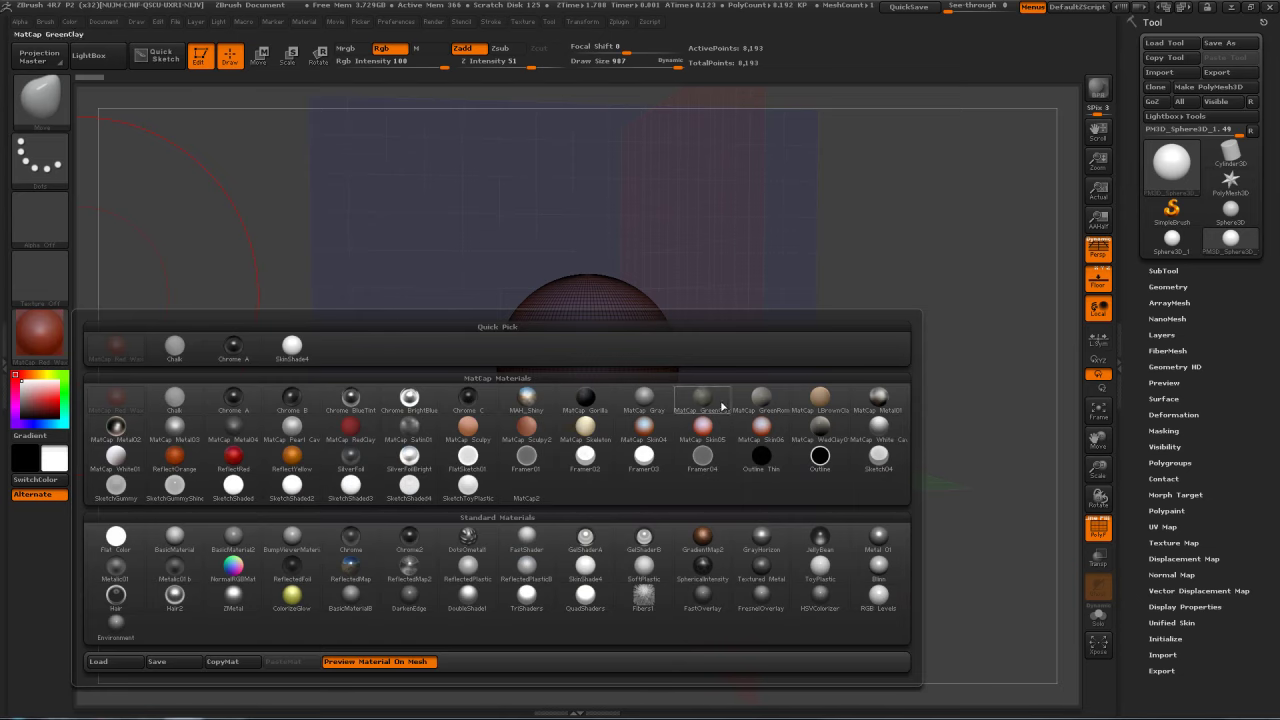
{"action": "left_click", "coordinate": [645, 398]}
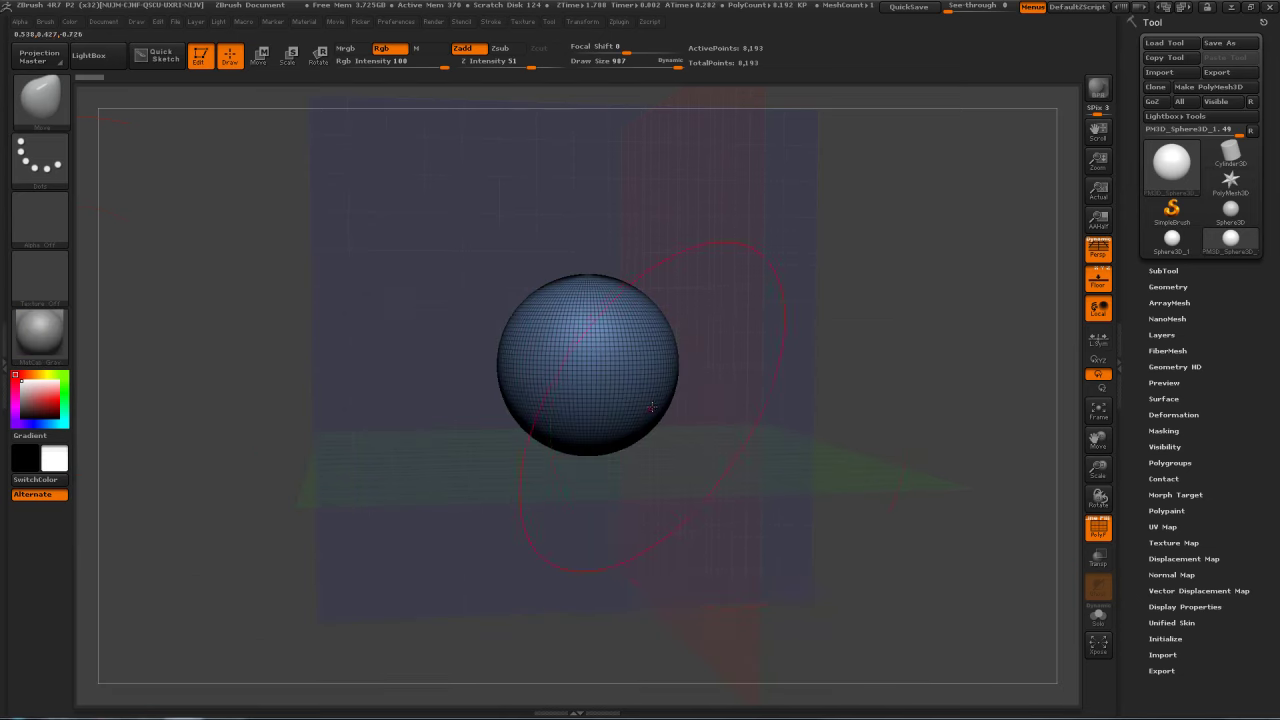
Step: Toggle the sphere's polyframe and fill display, ending with only the wireframe lines over the gray material
{"action": "mouse_move", "coordinate": [963, 348]}
{"action": "left_mouse_down"}
{"action": "mouse_move", "coordinate": [972, 321]}
{"action": "mouse_move", "coordinate": [962, 329]}
{"action": "mouse_move", "coordinate": [973, 350]}
{"action": "left_mouse_up"}
{"action": "left_click", "coordinate": [1098, 531]}
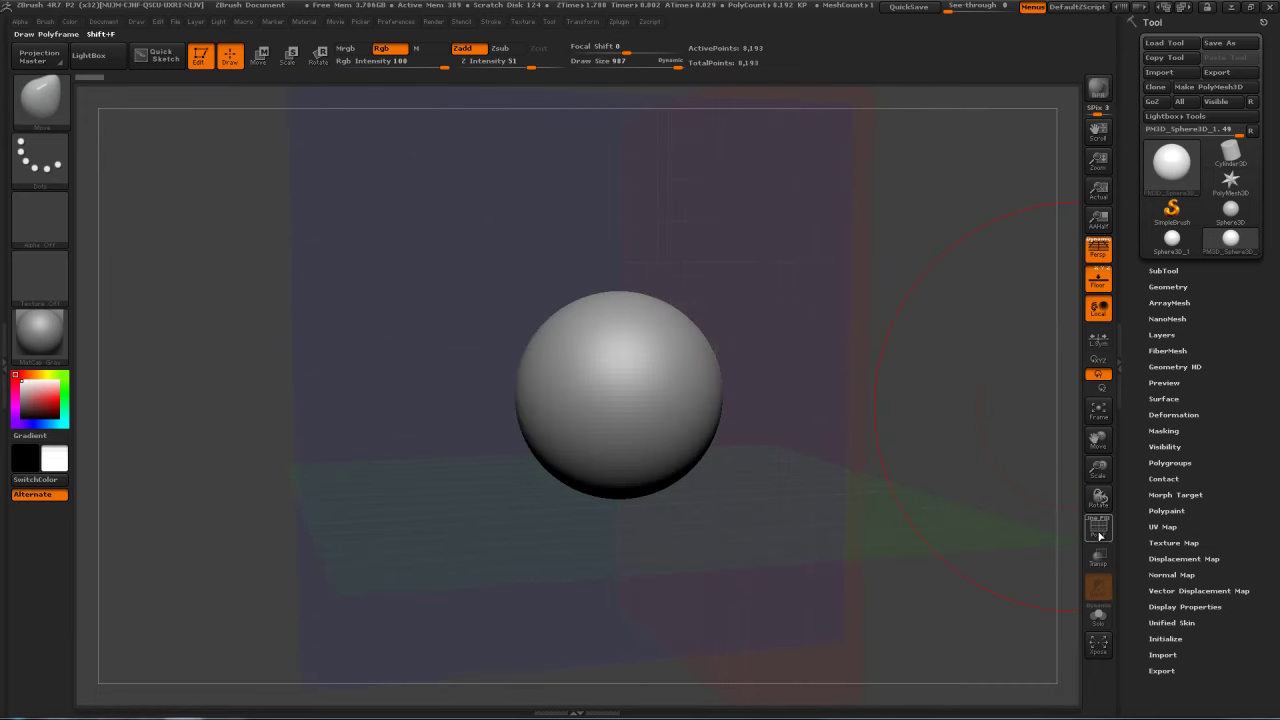
{"action": "left_click", "coordinate": [1098, 531]}
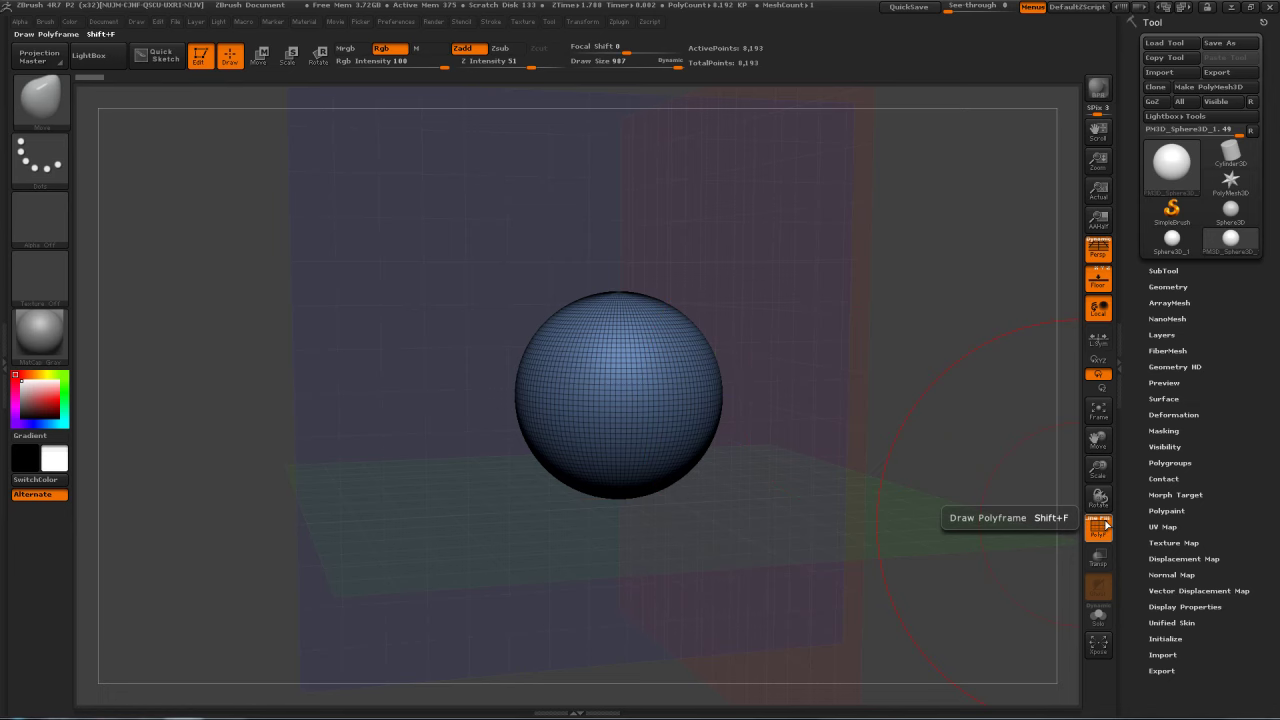
{"action": "left_click", "coordinate": [1105, 523]}
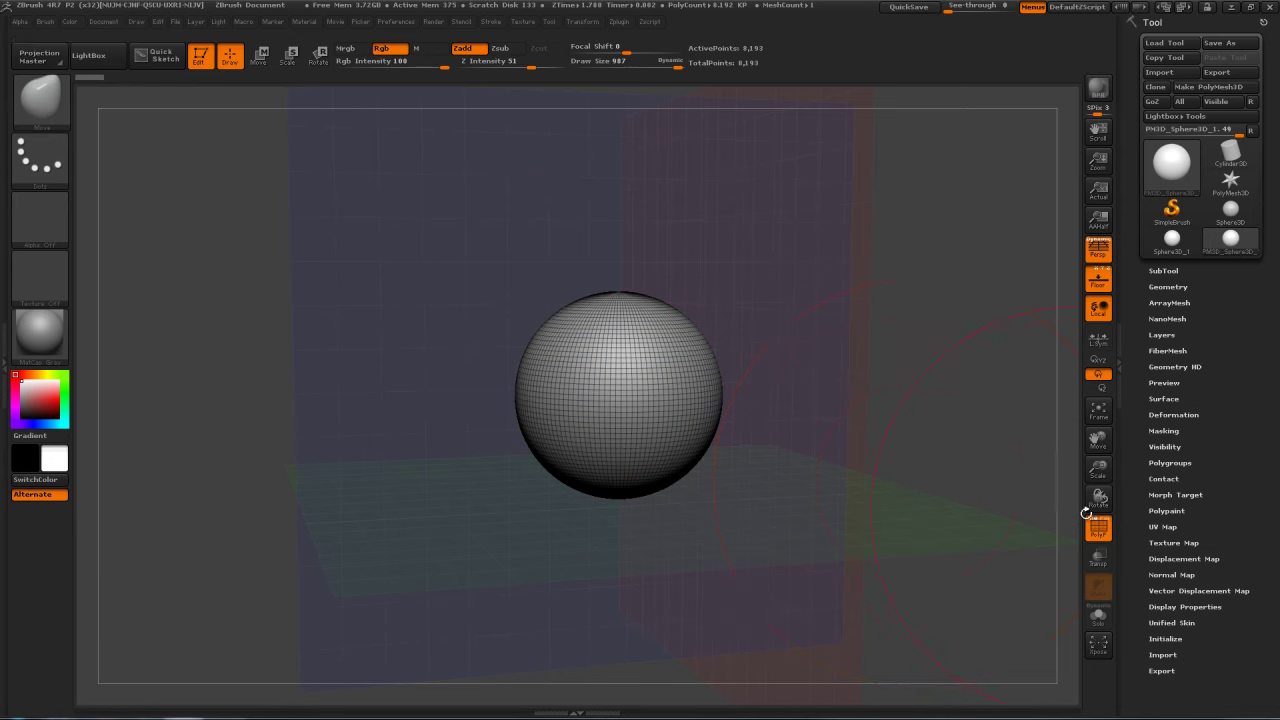
{"action": "left_click", "coordinate": [1096, 526]}
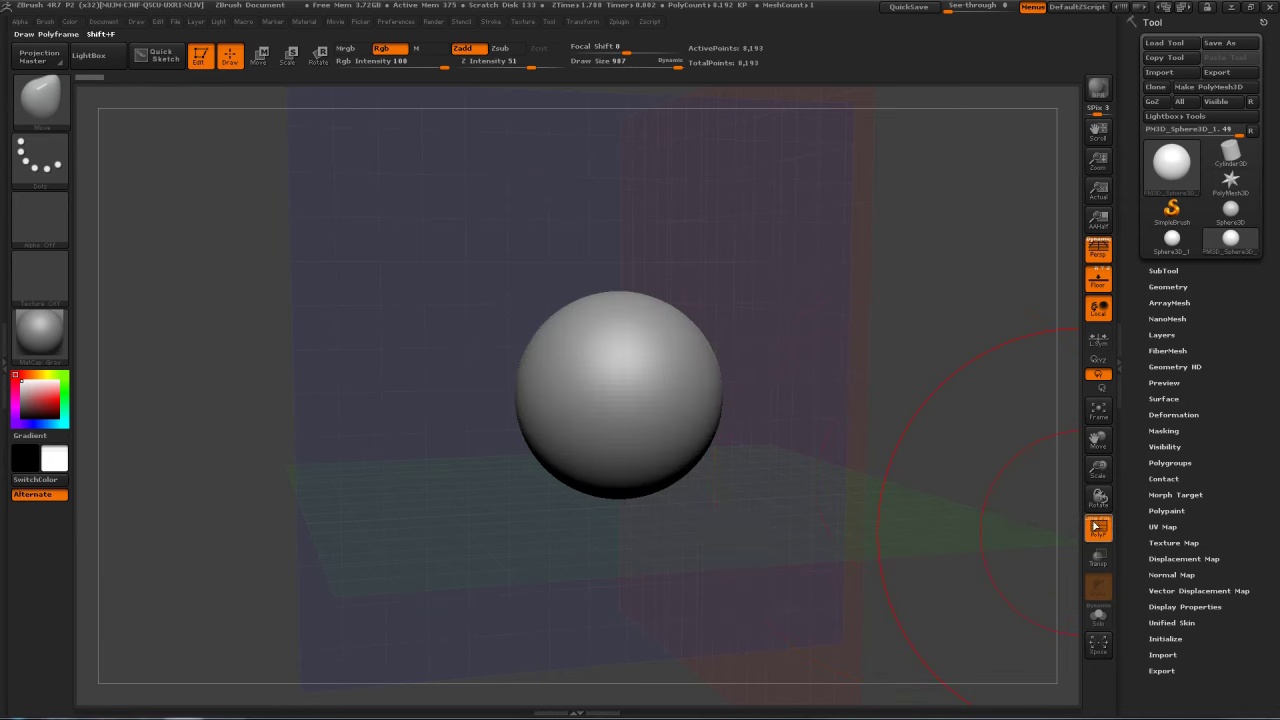
{"action": "left_click", "coordinate": [1106, 524]}
{"action": "left_click", "coordinate": [1104, 528]}
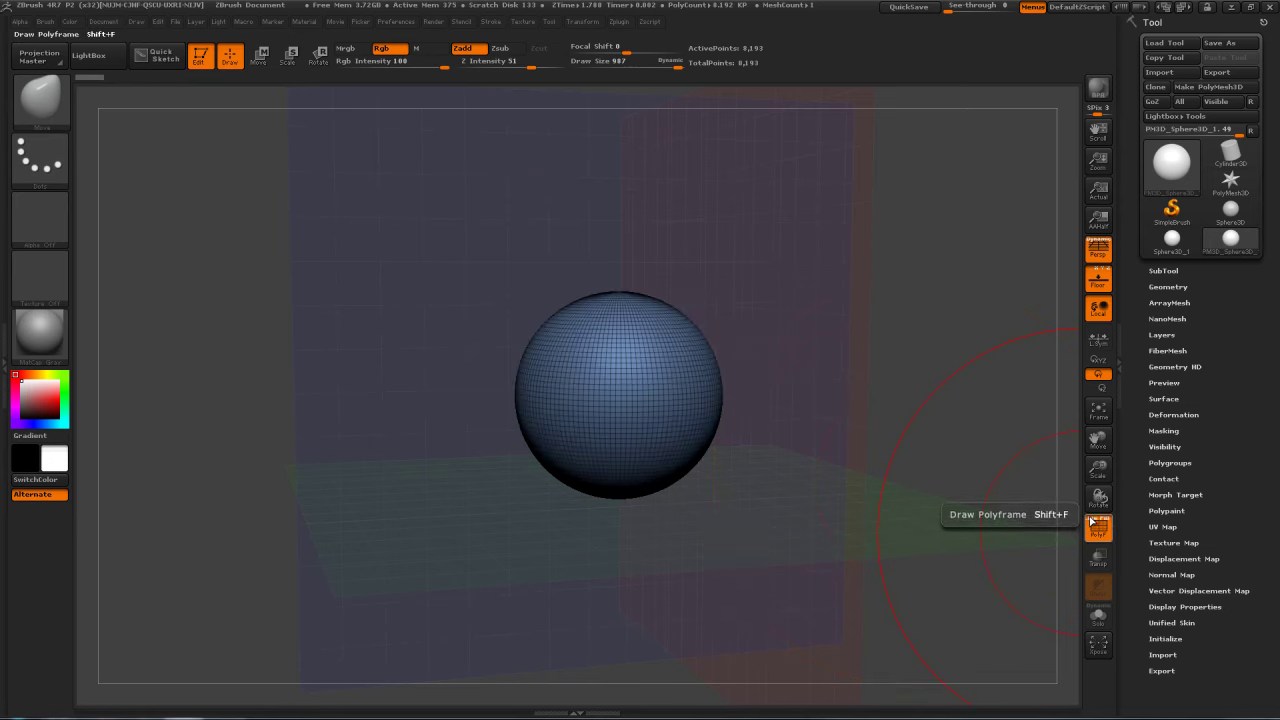
{"action": "left_click", "coordinate": [1106, 530]}
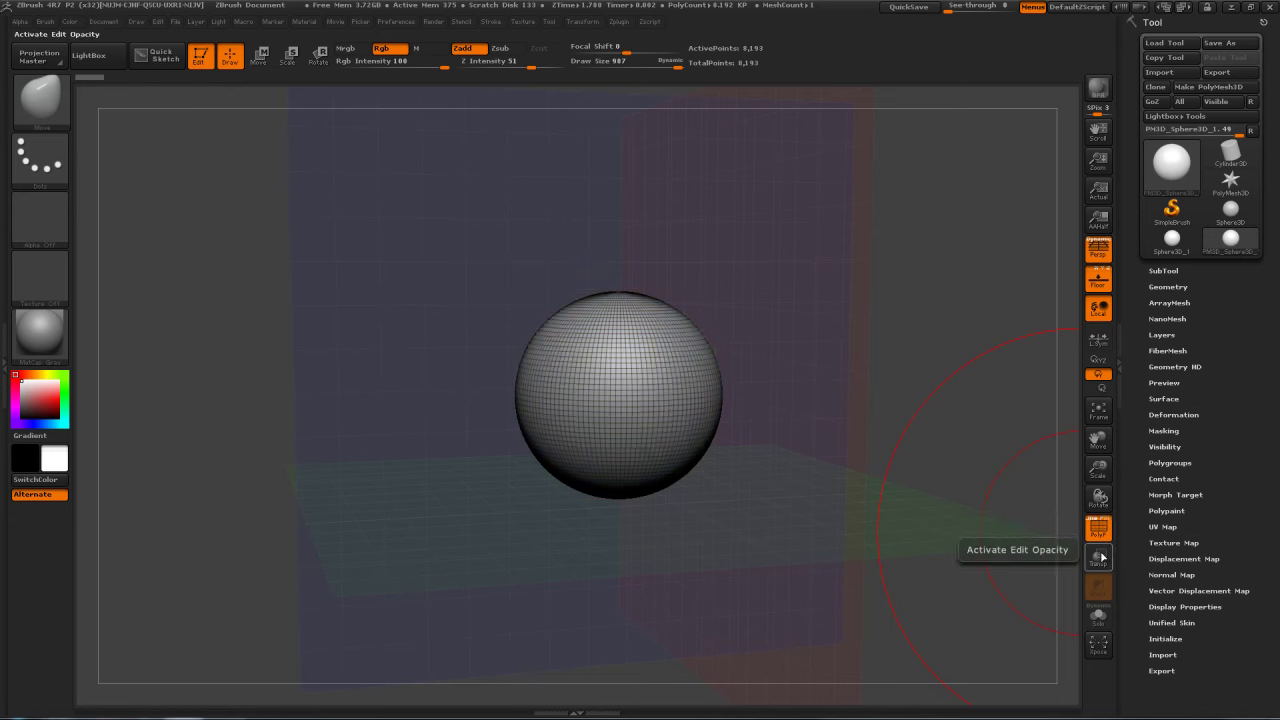
{"action": "mouse_move", "coordinate": [953, 327]}
{"action": "left_mouse_down"}
{"action": "mouse_move", "coordinate": [975, 324]}
{"action": "mouse_move", "coordinate": [965, 305]}
{"action": "mouse_move", "coordinate": [874, 308]}
{"action": "left_mouse_up"}
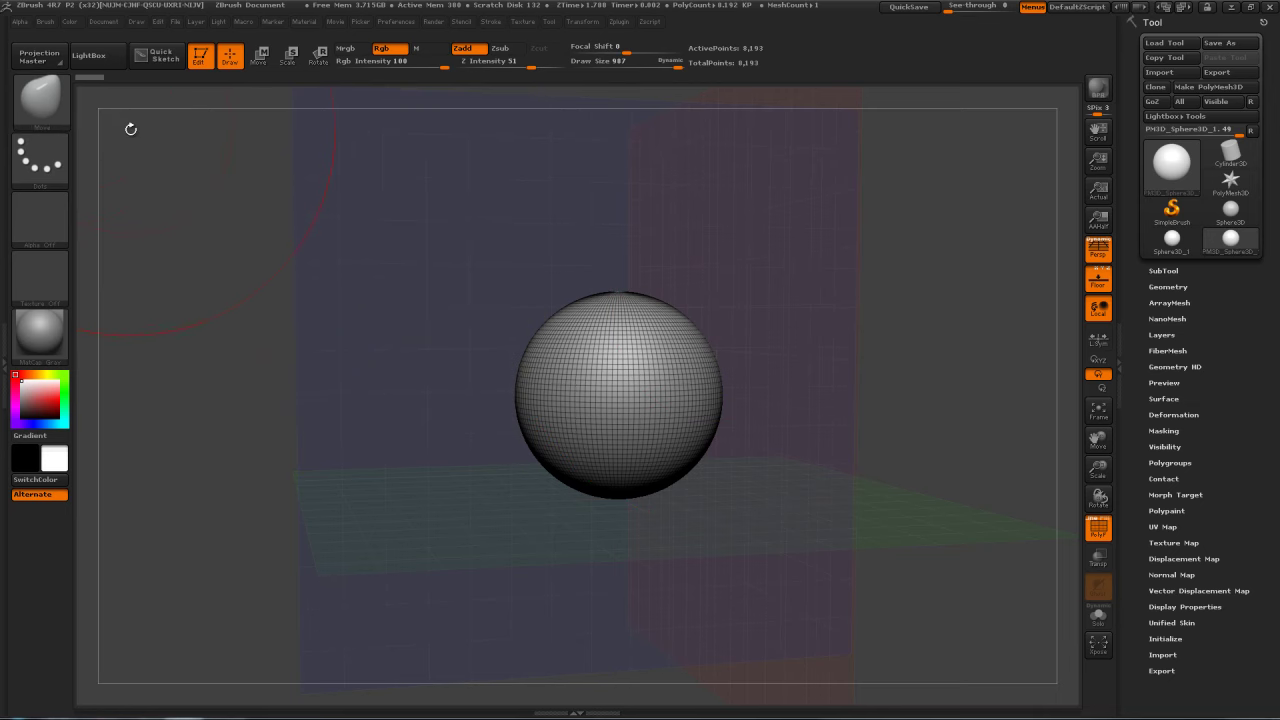
Step: Open the Load Brush dialog from the brush palette and go to the ZBrushes folder in the ZBrush 4R7 directory
{"action": "left_click", "coordinate": [45, 107]}
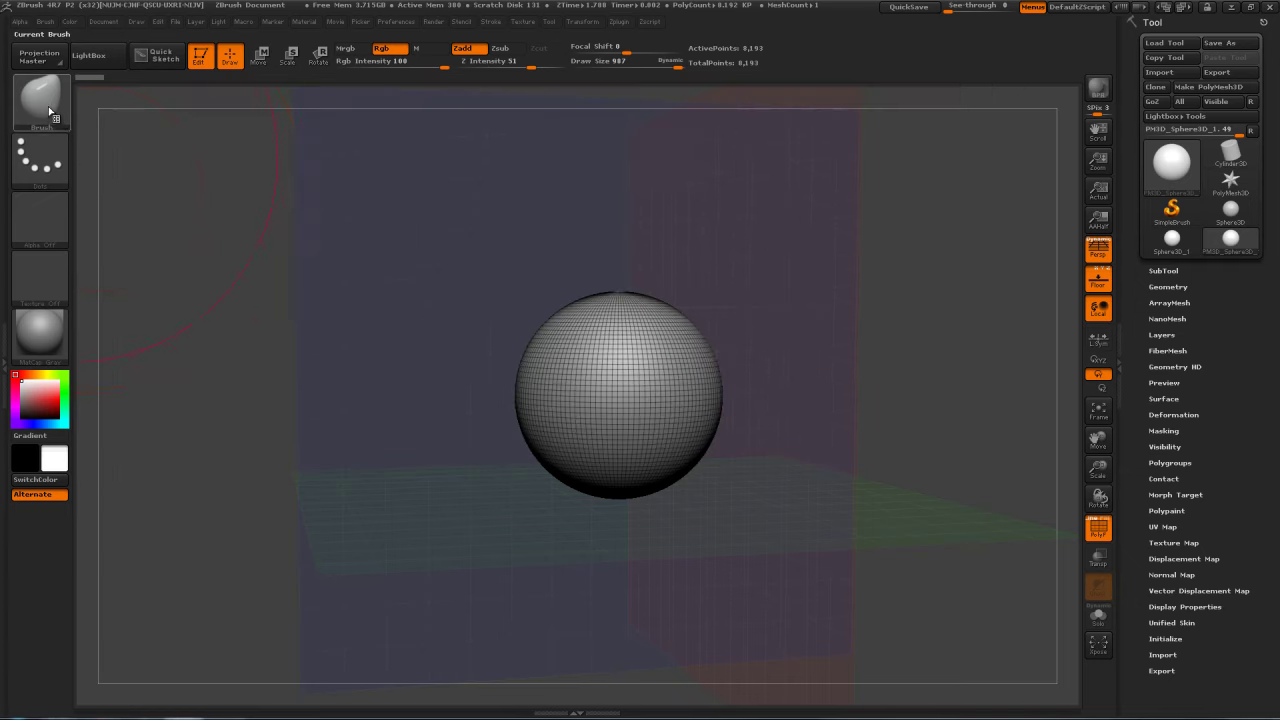
{"action": "left_click", "coordinate": [56, 114]}
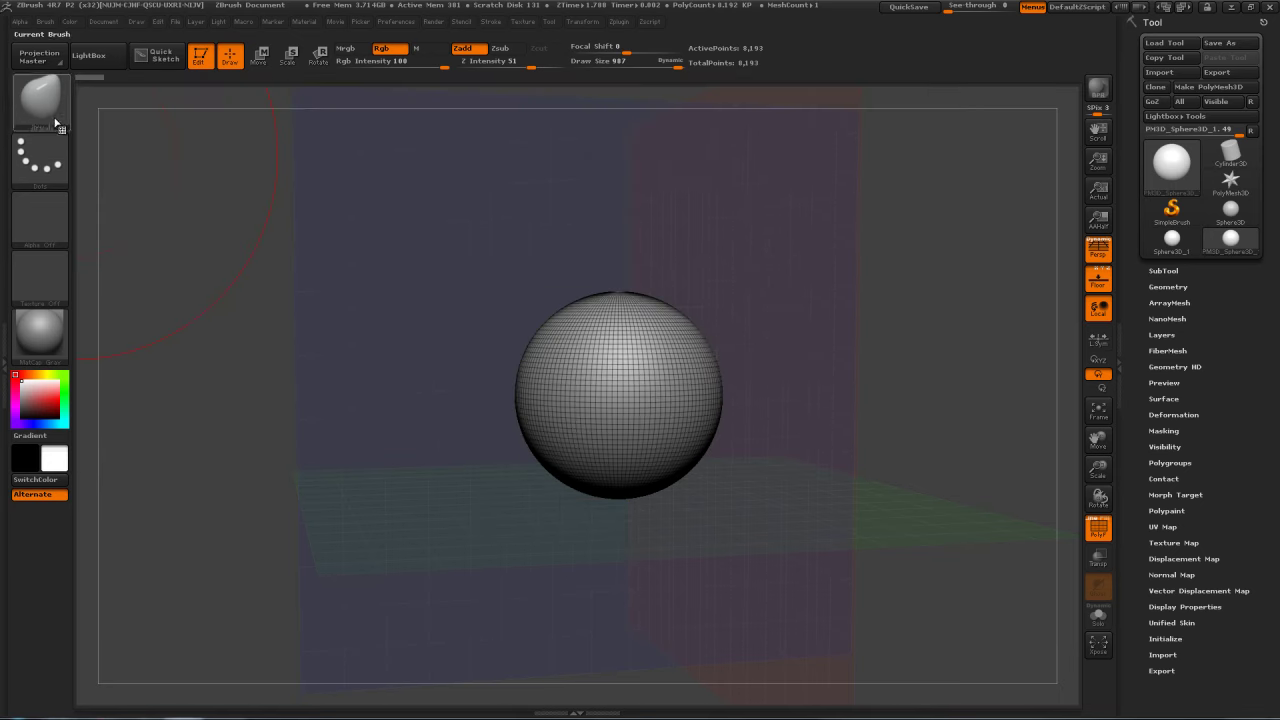
{"action": "left_click", "coordinate": [55, 122]}
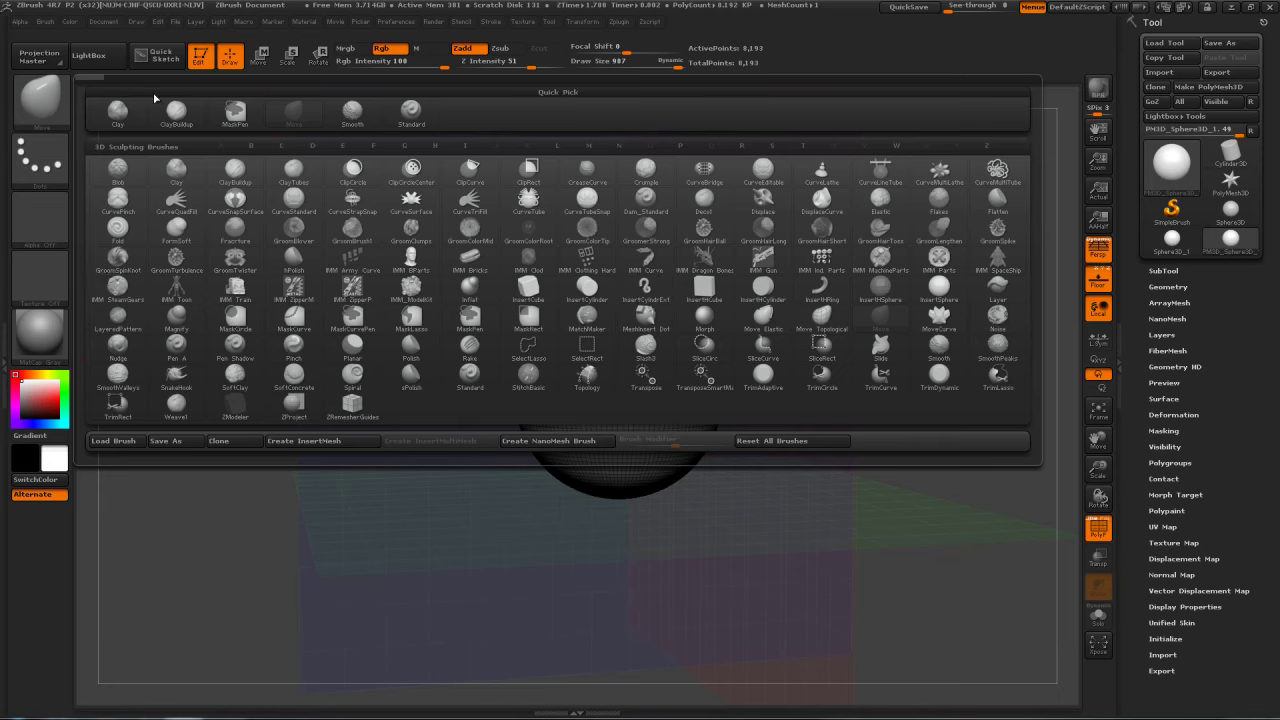
{"action": "left_click", "coordinate": [113, 442]}
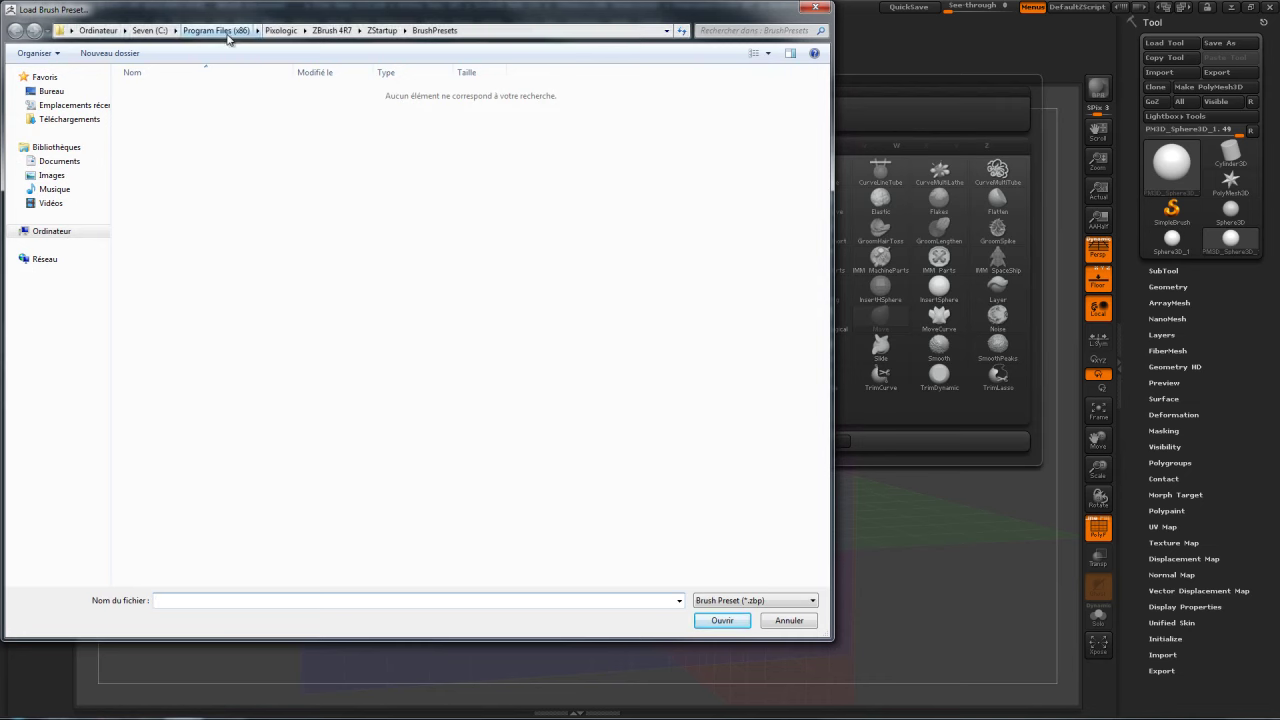
{"action": "left_click", "coordinate": [336, 34]}
{"action": "left_click", "coordinate": [155, 178]}
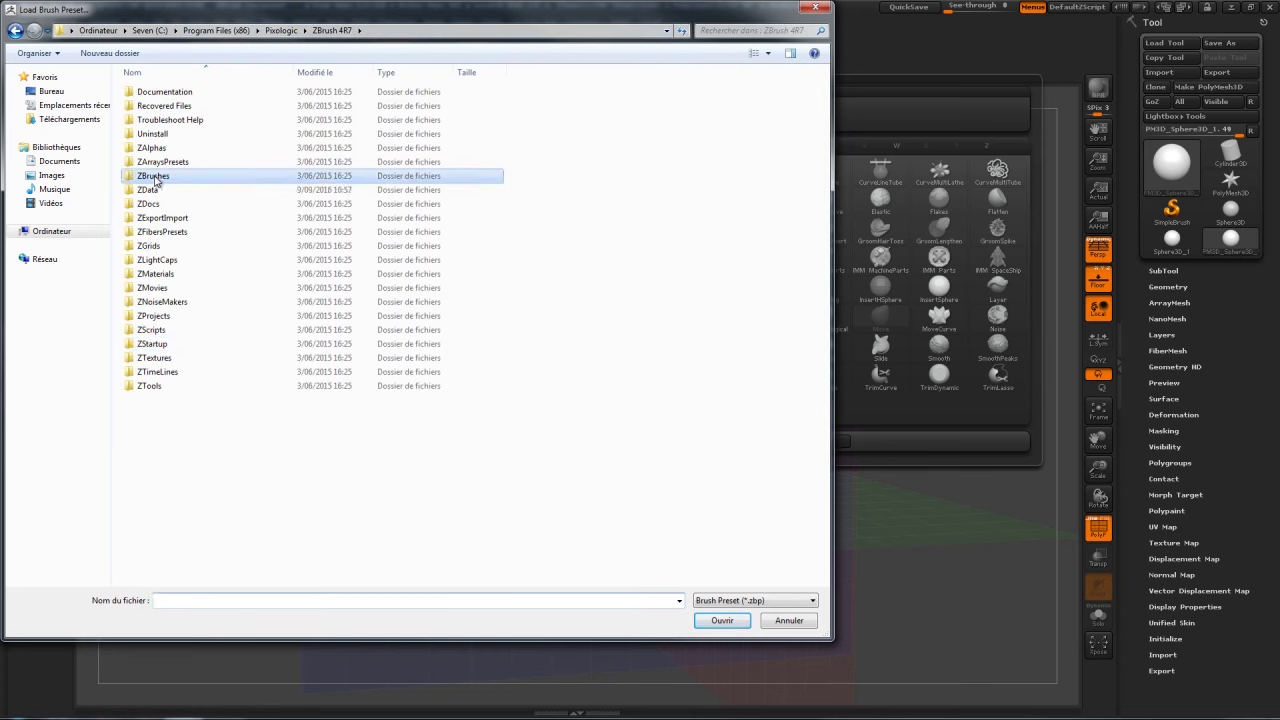
{"action": "double_click", "coordinate": [155, 176]}
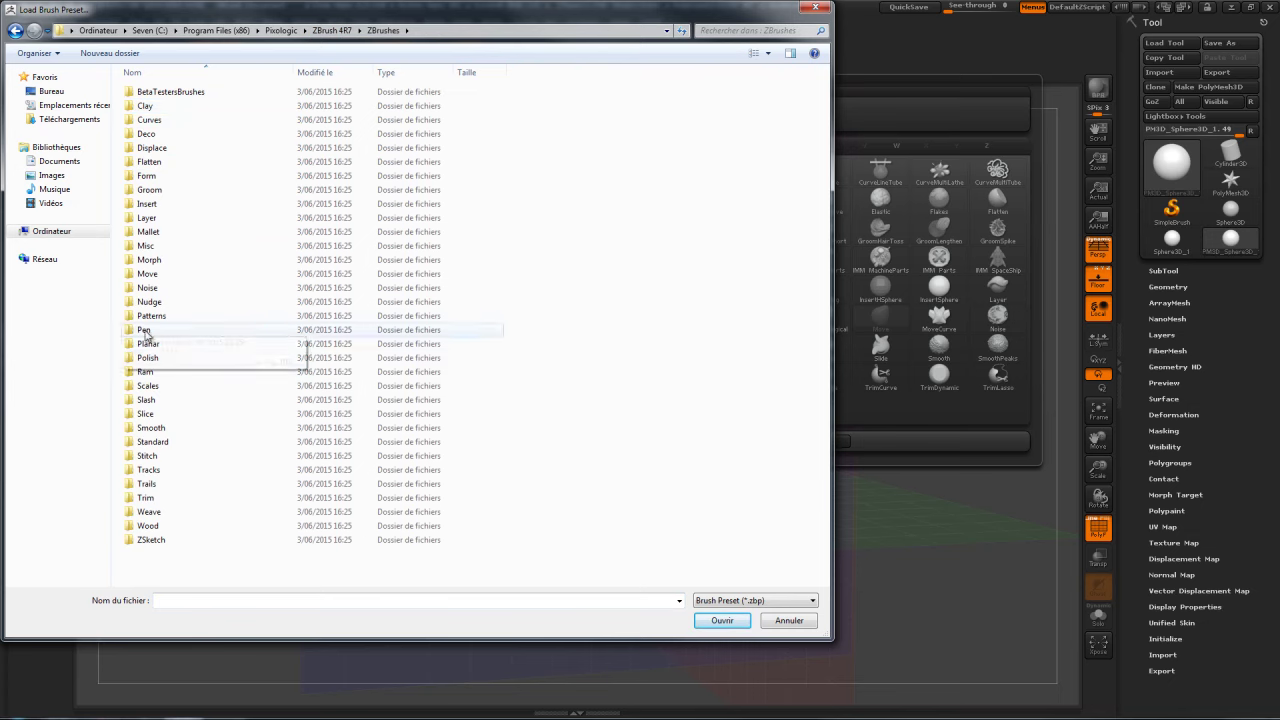
Step: Browse the Slash, Tracks and Smooth brush folders, then close the dialog without loading a brush
{"action": "double_click", "coordinate": [147, 401]}
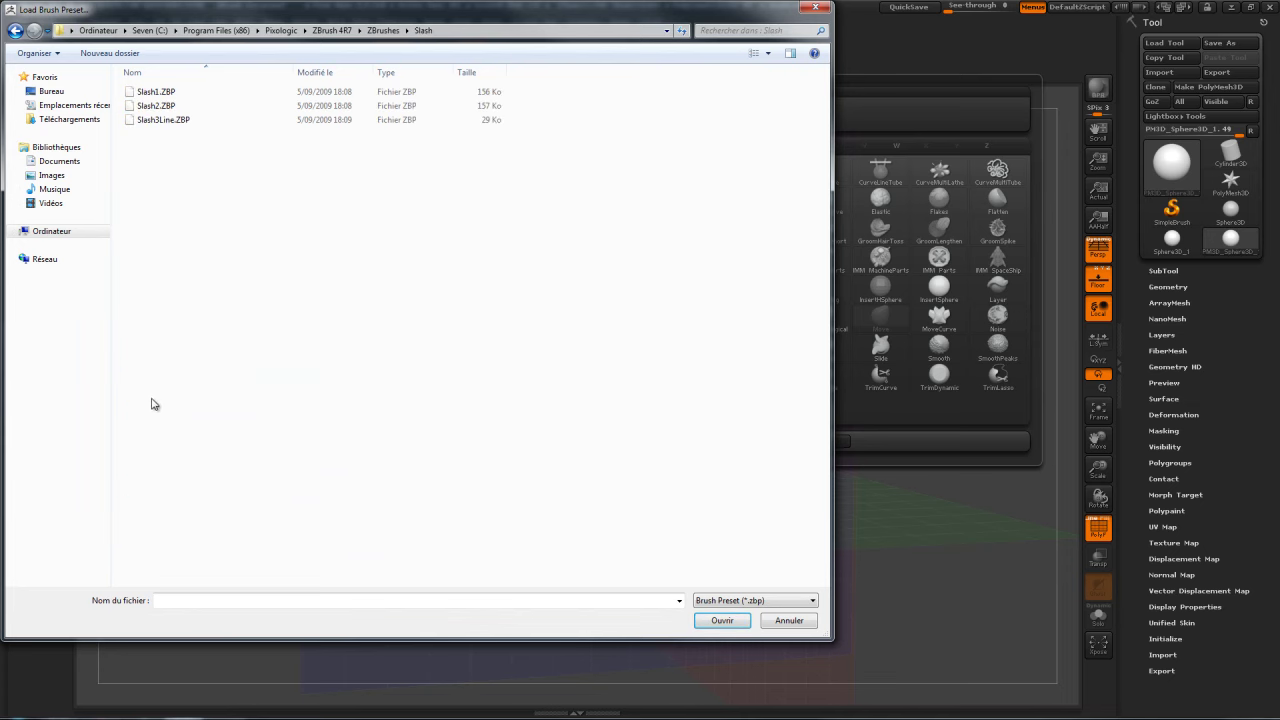
{"action": "key", "text": "BackSpace"}
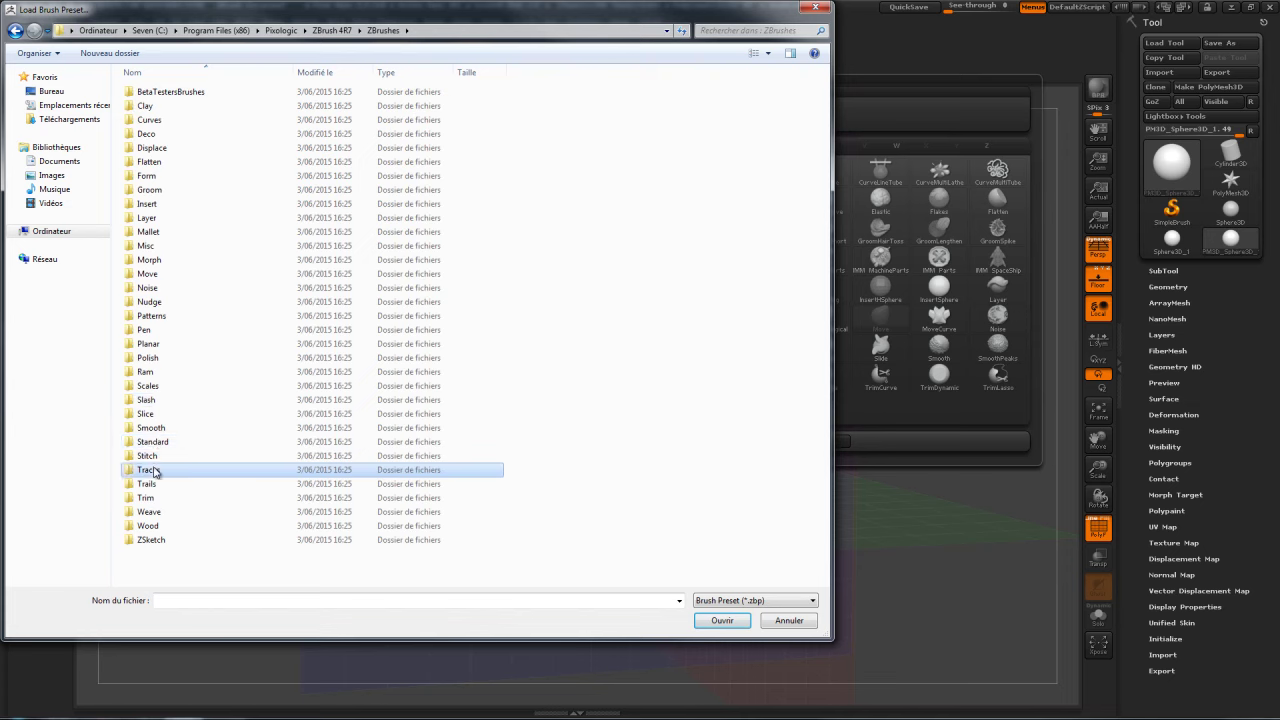
{"action": "double_click", "coordinate": [156, 470]}
{"action": "key", "text": "BackSpace"}
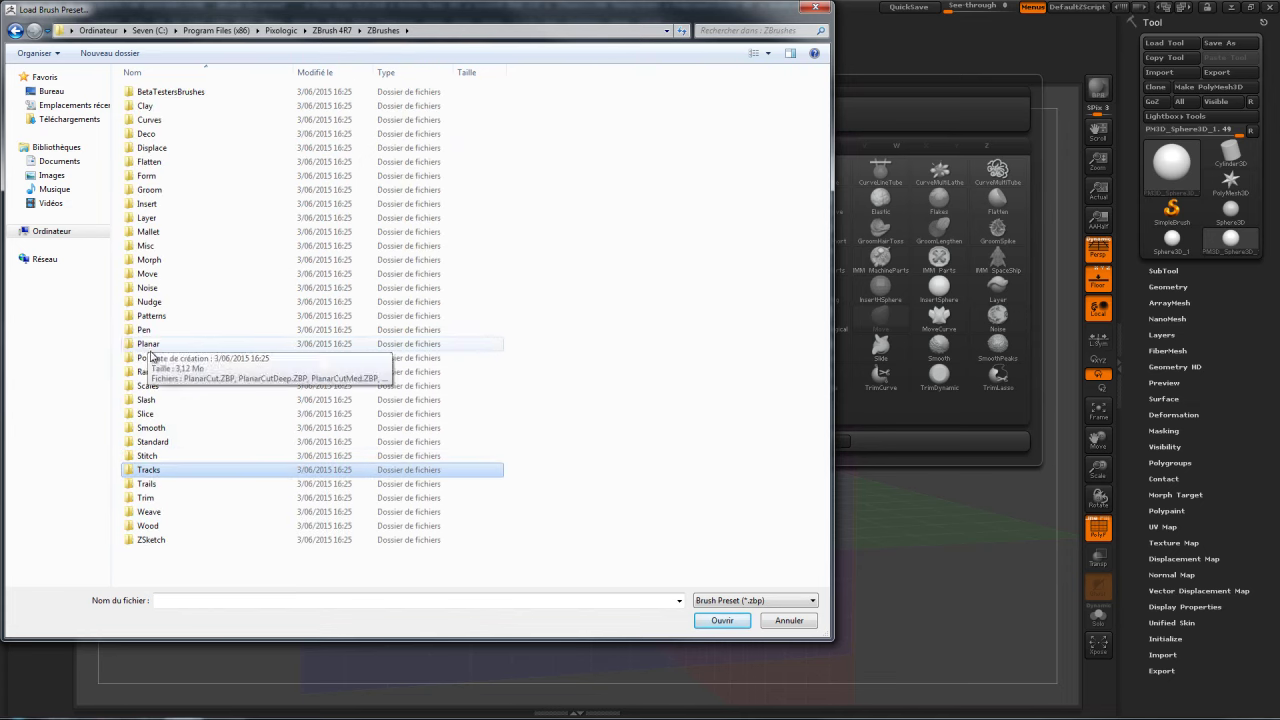
{"action": "double_click", "coordinate": [152, 430]}
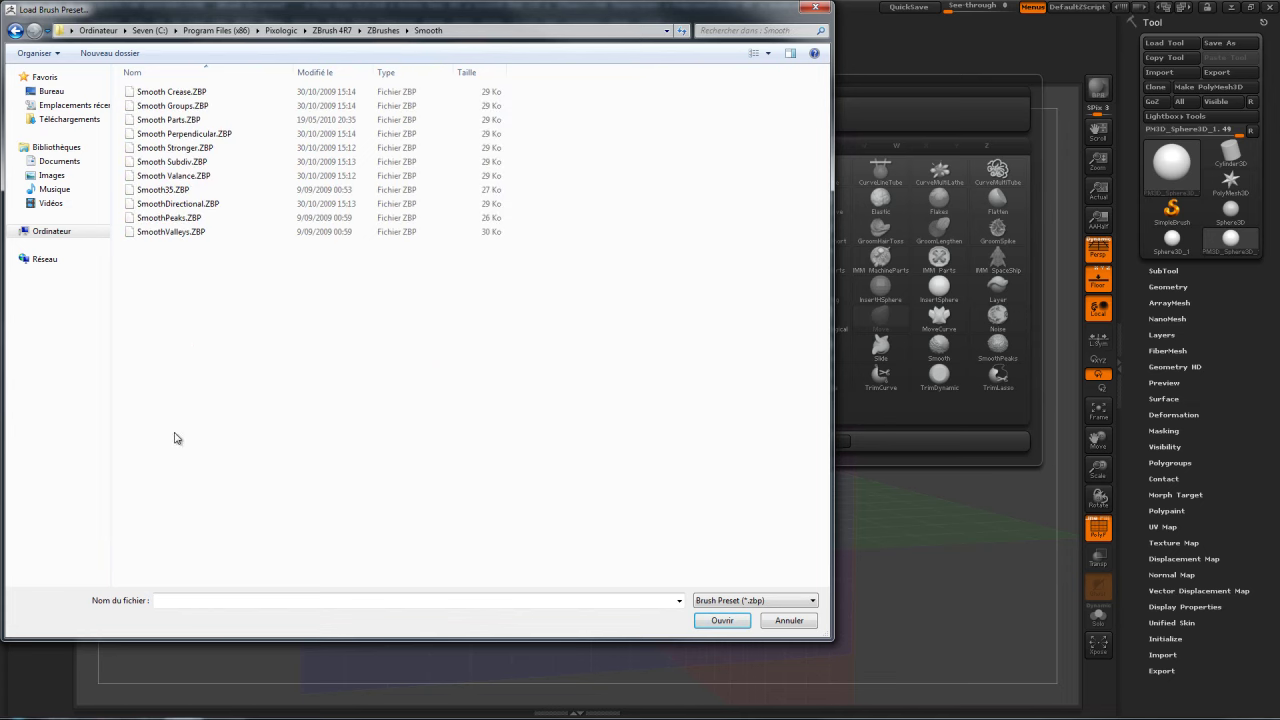
{"action": "key", "text": "BackSpace"}
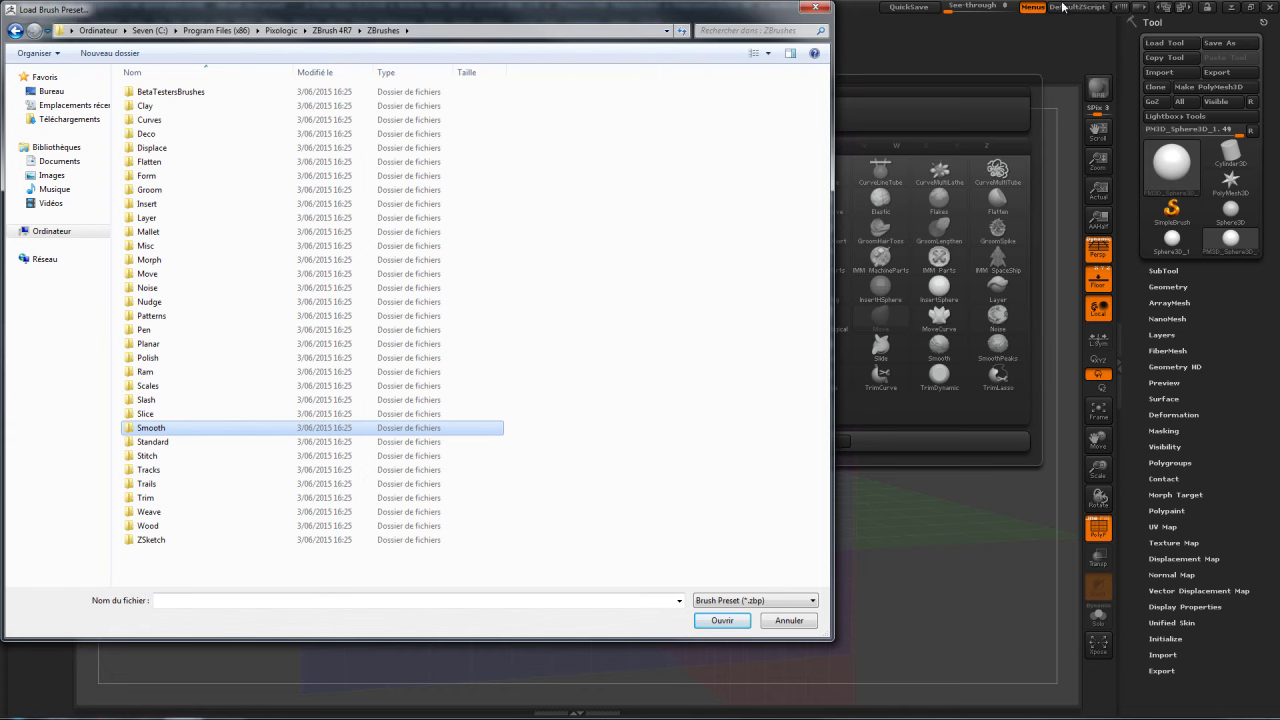
{"action": "left_click", "coordinate": [816, 10]}
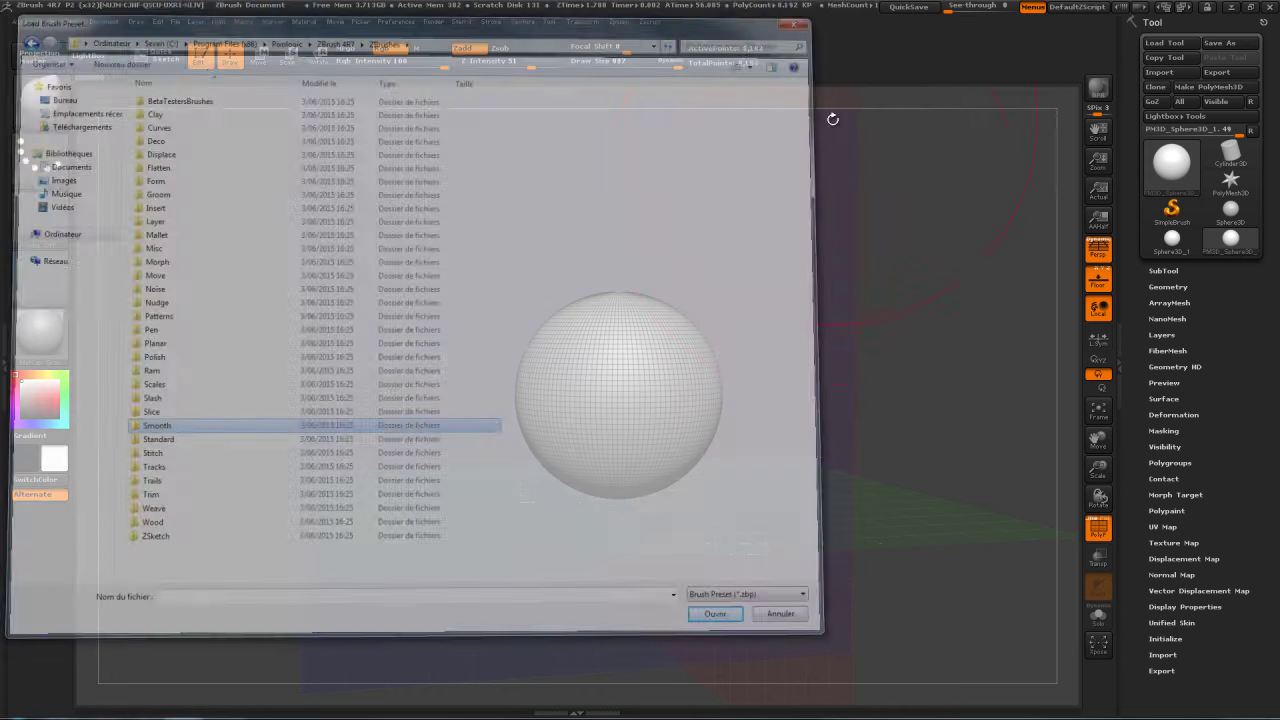
Step: Filter the sculpting brushes to those starting with M and choose the Move brush
{"action": "left_click_drag", "start_coordinate": [781, 260], "coordinate": [891, 303]}
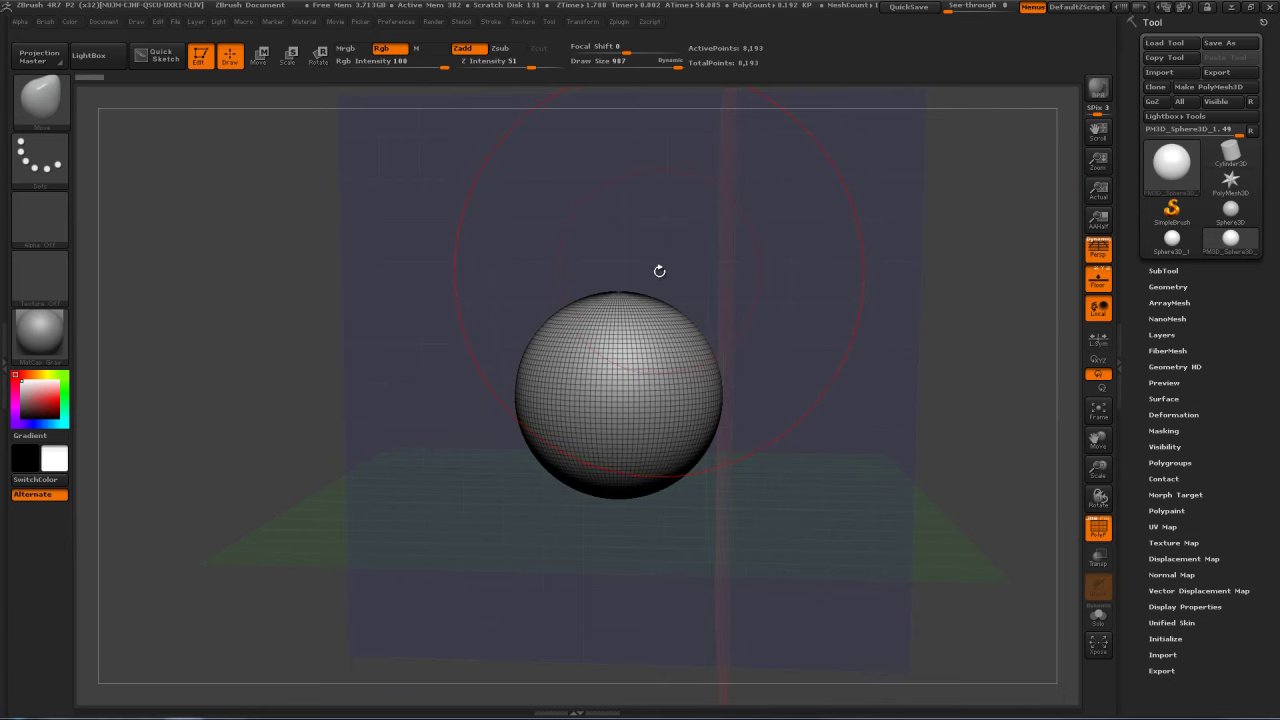
{"action": "mouse_move", "coordinate": [793, 254]}
{"action": "left_mouse_down"}
{"action": "mouse_move", "coordinate": [783, 260]}
{"action": "mouse_move", "coordinate": [794, 262]}
{"action": "left_mouse_up"}
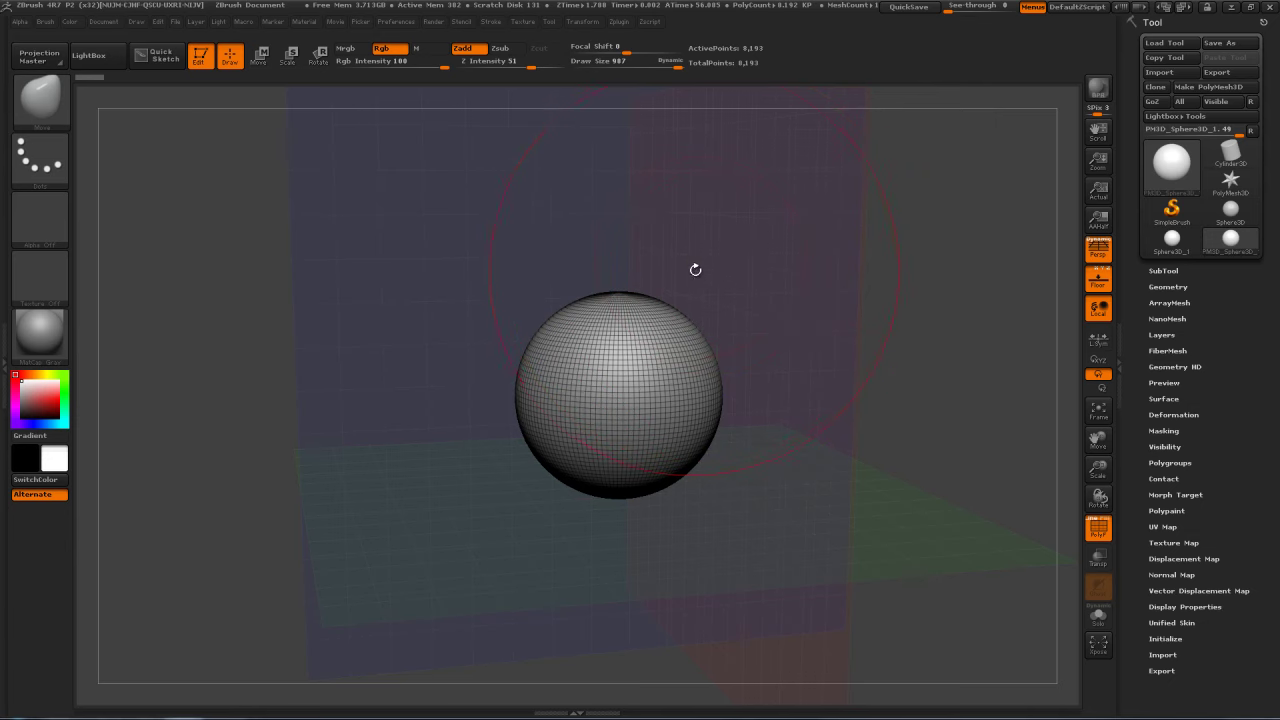
{"action": "left_click_drag", "start_coordinate": [893, 230], "coordinate": [889, 223]}
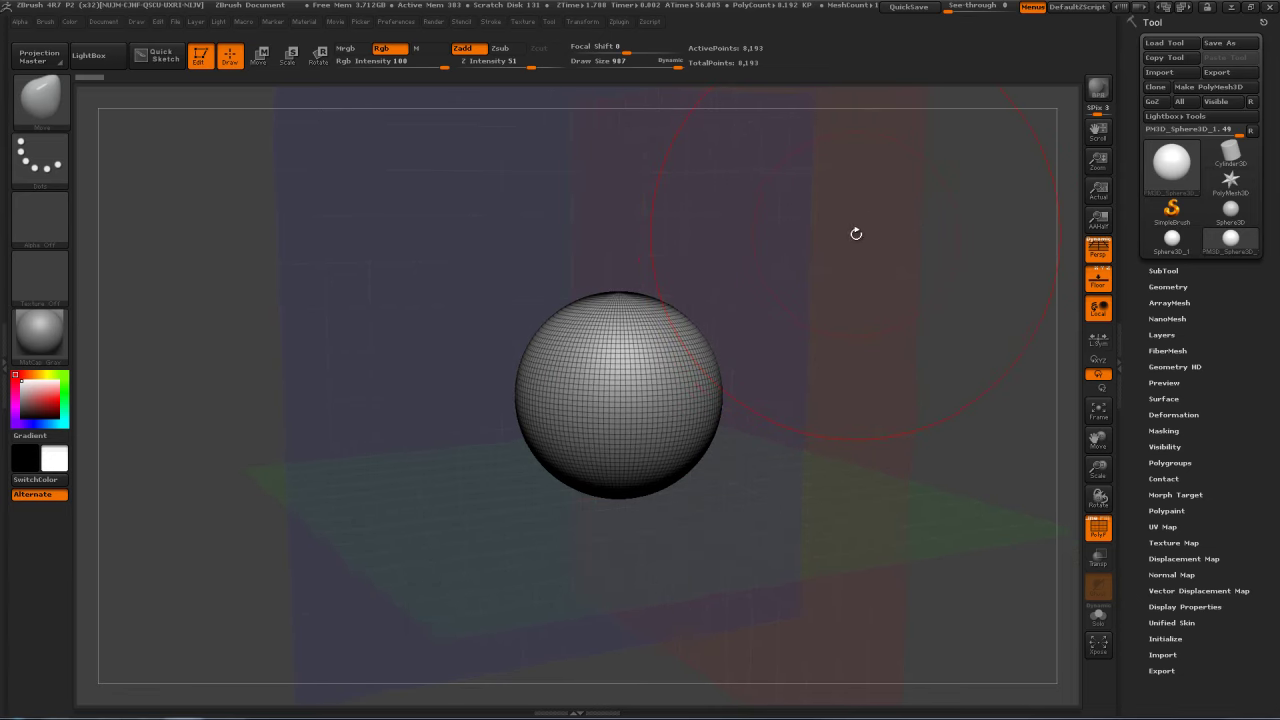
{"action": "key", "text": "b"}
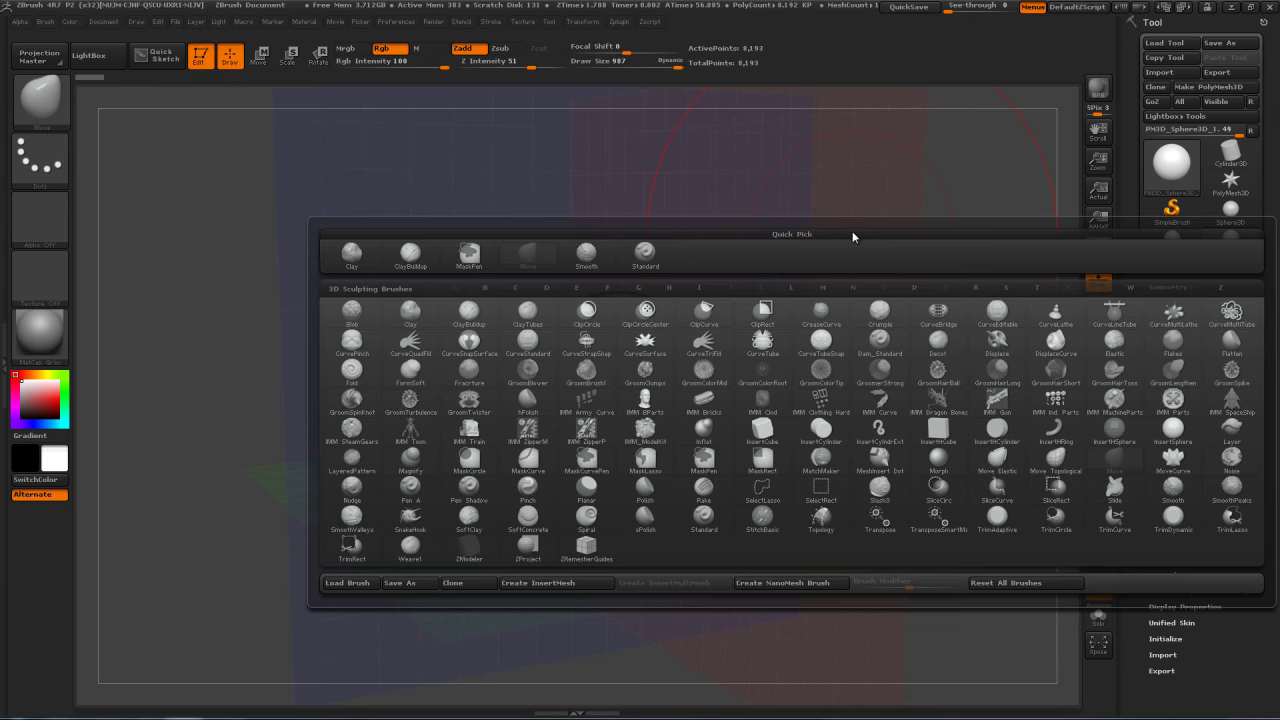
{"action": "key", "text": "m"}
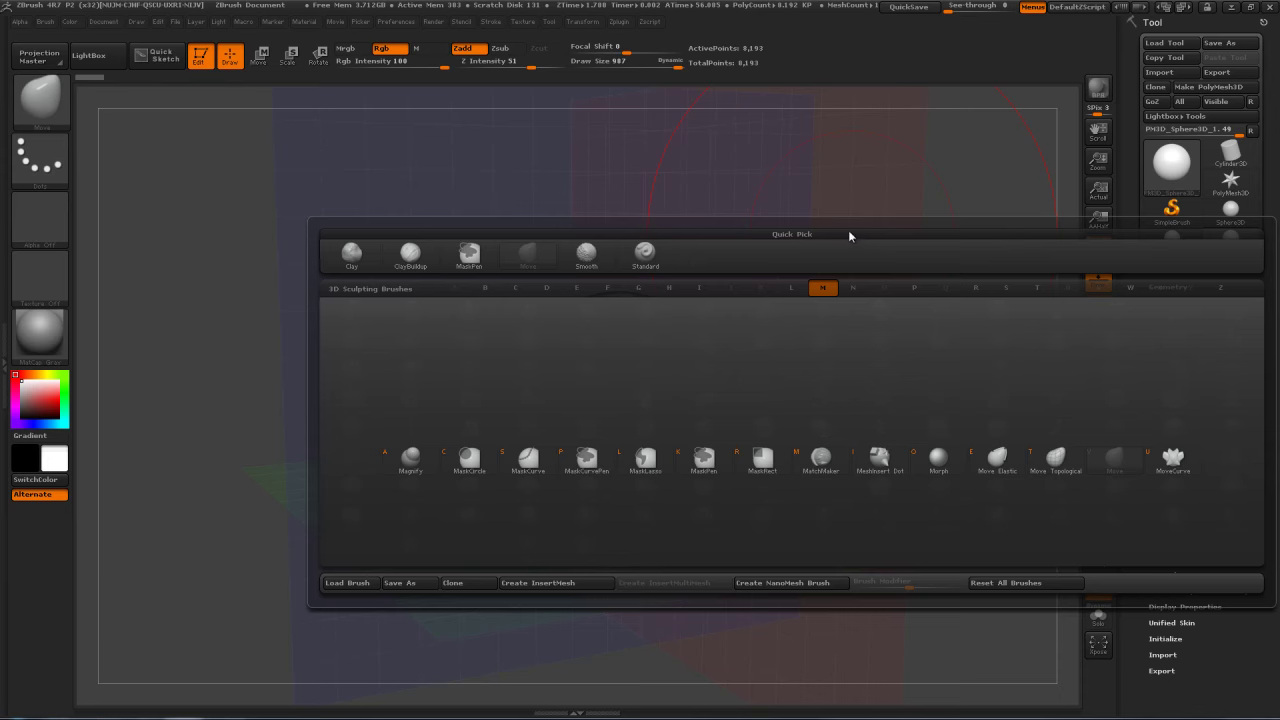
{"action": "key", "text": "v"}
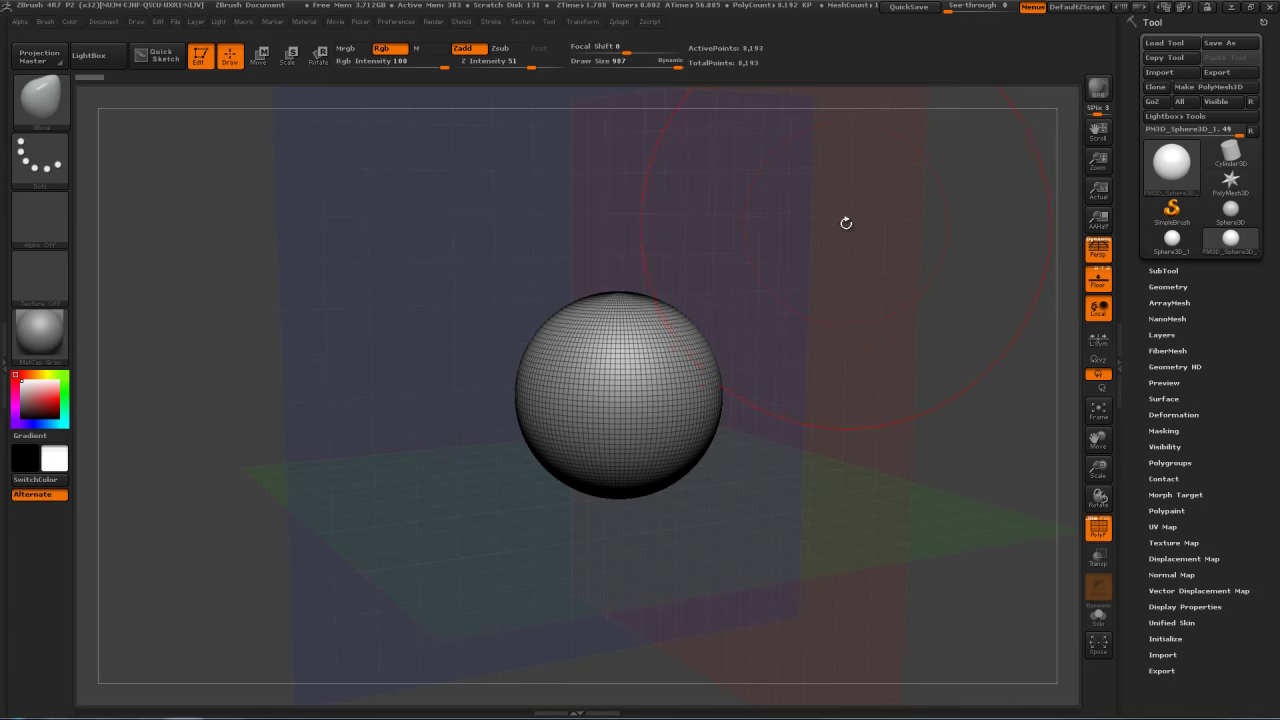
Step: Set the Draw Size to 494 and pull the sphere's underside down into a tapered point
{"action": "left_click_drag", "start_coordinate": [872, 284], "coordinate": [857, 272], "text": "alt"}
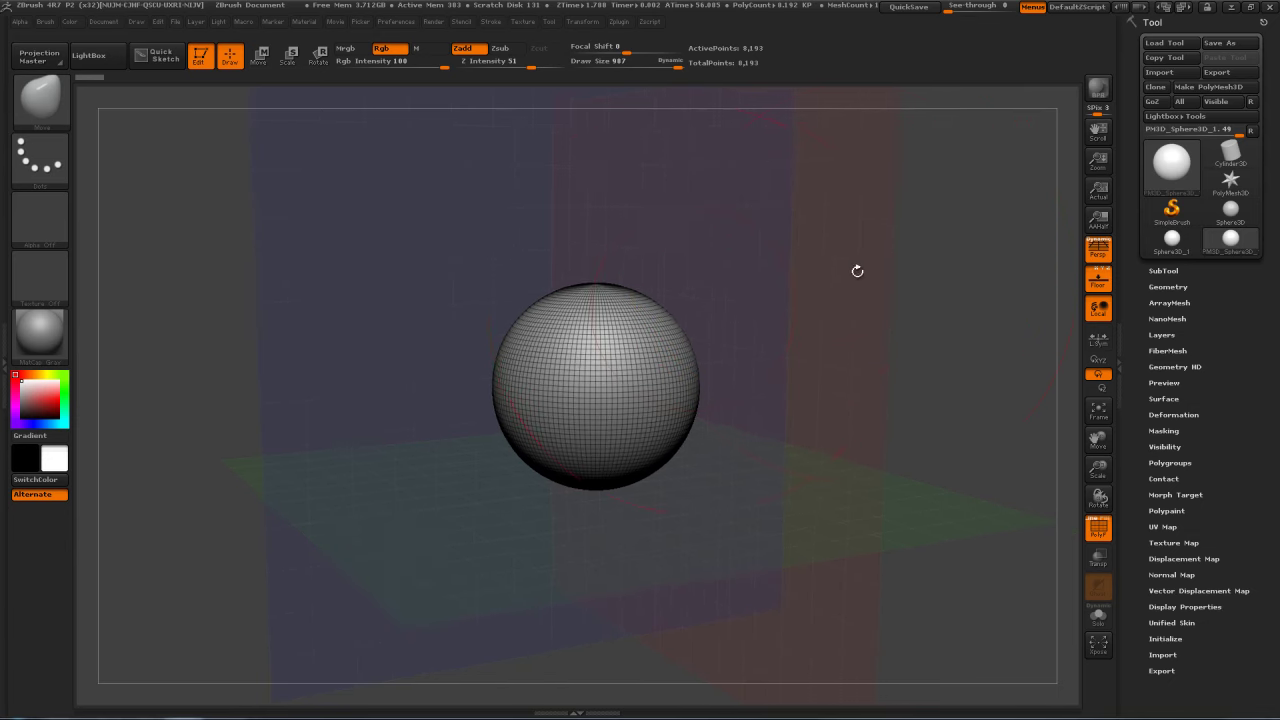
{"action": "key", "text": "s"}
{"action": "left_click_drag", "start_coordinate": [713, 323], "coordinate": [682, 323]}
{"action": "left_click_drag", "start_coordinate": [894, 383], "coordinate": [955, 340]}
{"action": "left_click_drag", "start_coordinate": [609, 456], "coordinate": [690, 532]}
{"action": "left_click_drag", "start_coordinate": [917, 342], "coordinate": [894, 323]}
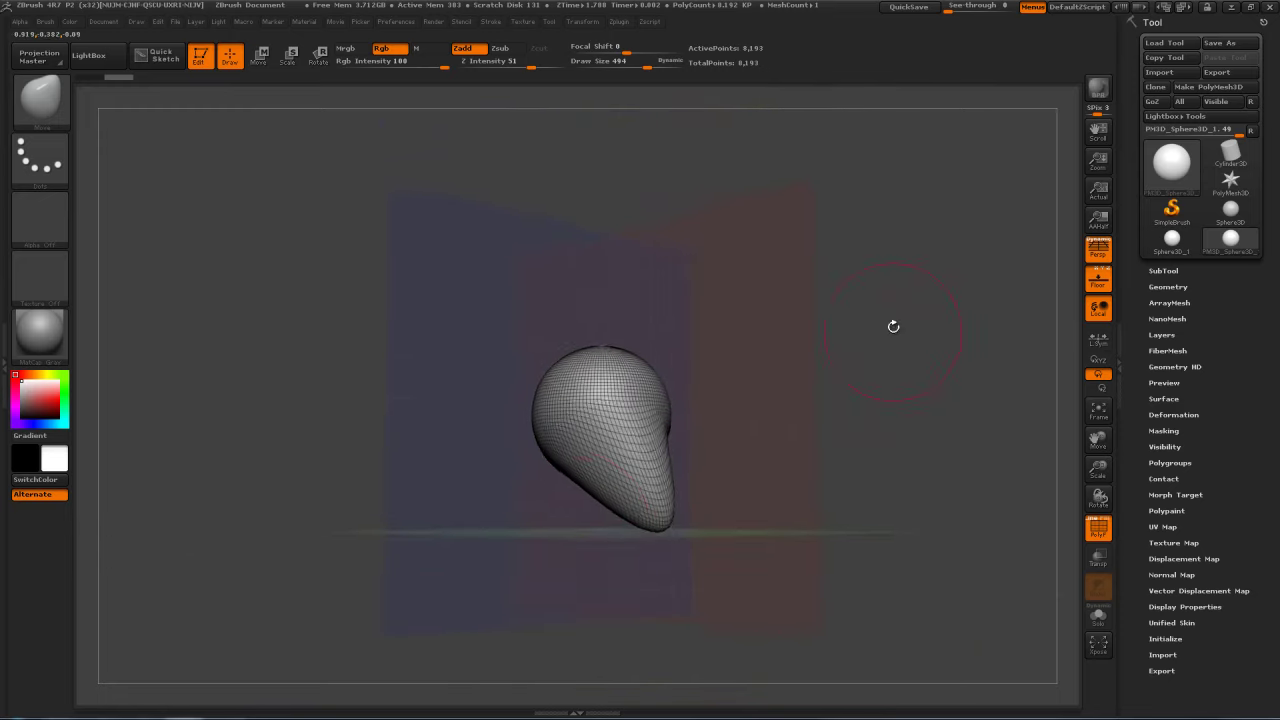
Step: Pull a long horn out of the side of the shape and stretch the lower point into a leg
{"action": "left_click_drag", "start_coordinate": [640, 529], "coordinate": [716, 443]}
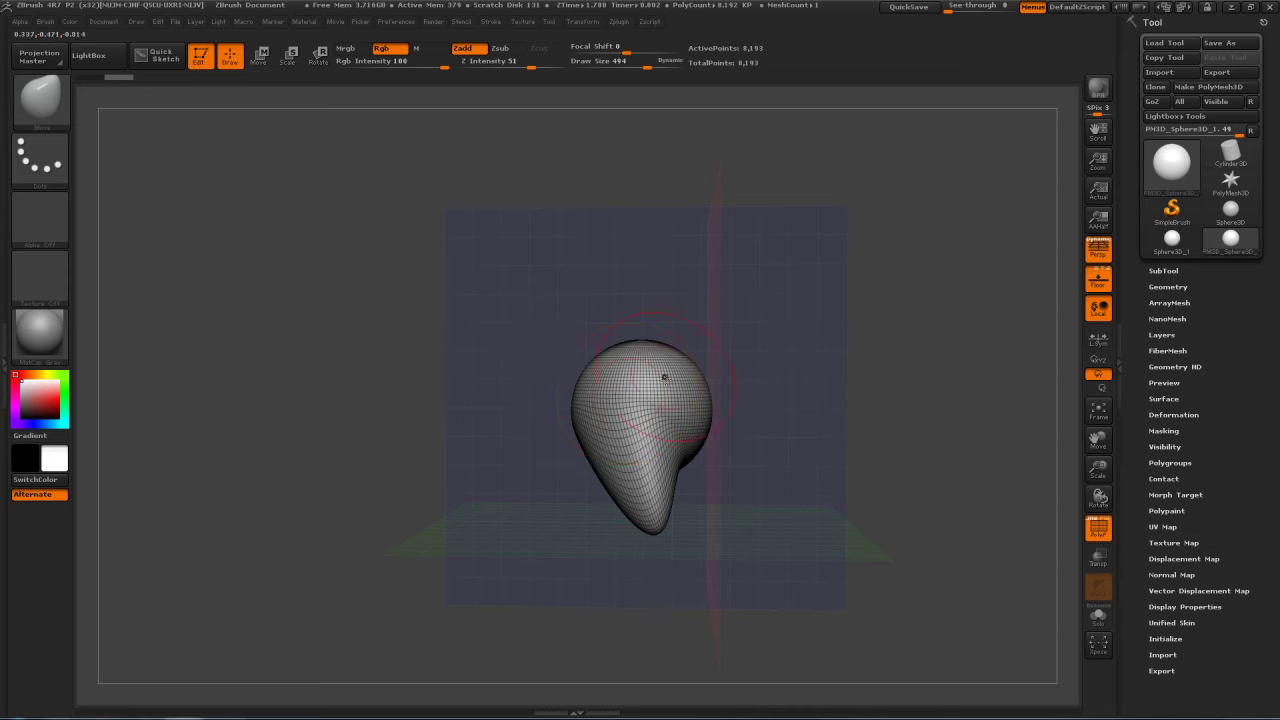
{"action": "left_click_drag", "start_coordinate": [712, 382], "coordinate": [840, 390]}
{"action": "left_click_drag", "start_coordinate": [1030, 333], "coordinate": [983, 331]}
{"action": "left_click_drag", "start_coordinate": [585, 471], "coordinate": [640, 458]}
{"action": "left_click_drag", "start_coordinate": [655, 512], "coordinate": [638, 572]}
{"action": "left_click_drag", "start_coordinate": [990, 497], "coordinate": [937, 493]}
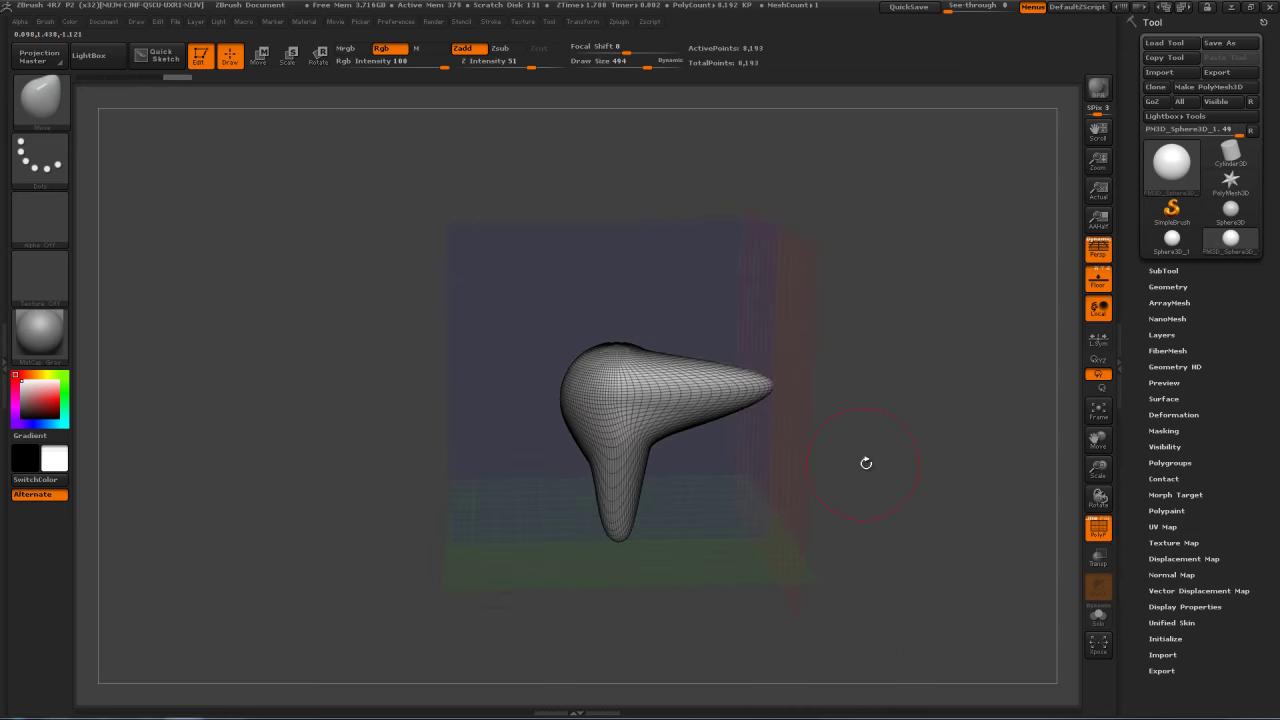
Step: Undo the Move brush strokes back to the plain sphere
{"action": "key", "text": "ctrl"}
{"action": "key", "text": "ctrl+z"}
{"action": "key", "text": "ctrl+z"}
{"action": "key", "text": "ctrl+z"}
{"action": "key", "text": "ctrl+z"}
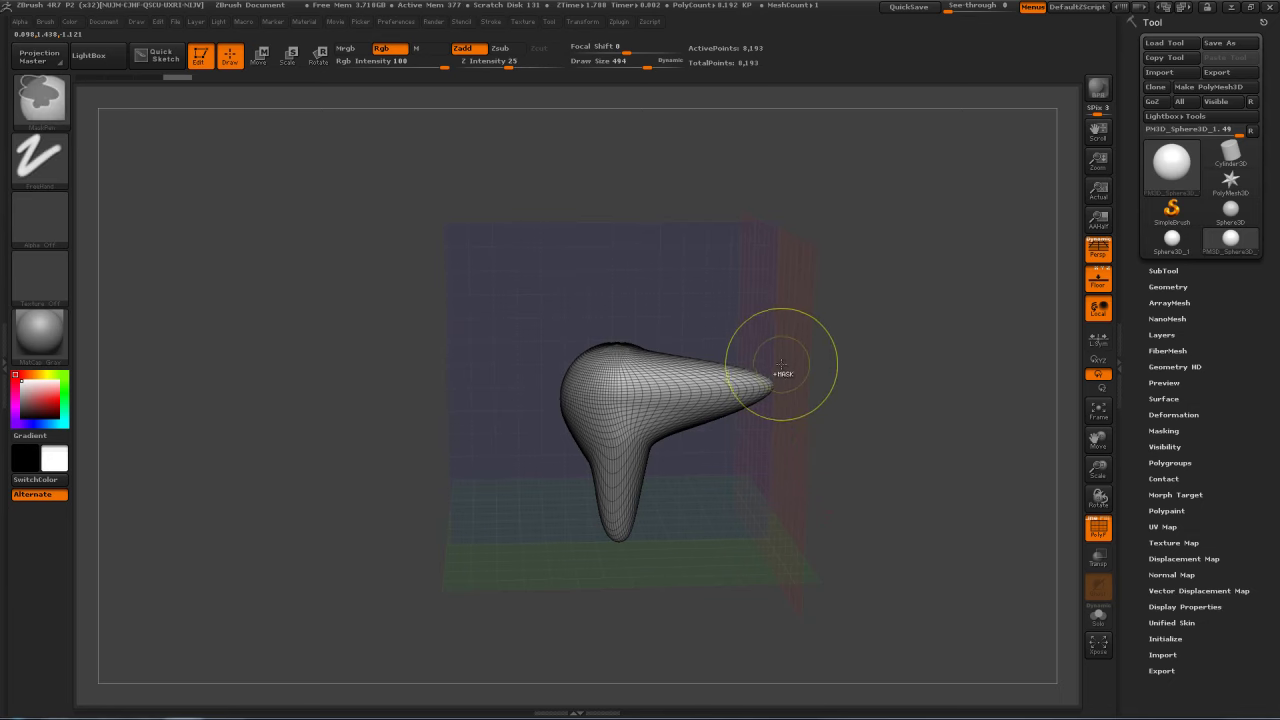
{"action": "mouse_move", "coordinate": [859, 330]}
{"action": "left_mouse_down"}
{"action": "mouse_move", "coordinate": [876, 322]}
{"action": "mouse_move", "coordinate": [926, 368]}
{"action": "mouse_move", "coordinate": [894, 340]}
{"action": "left_mouse_up"}
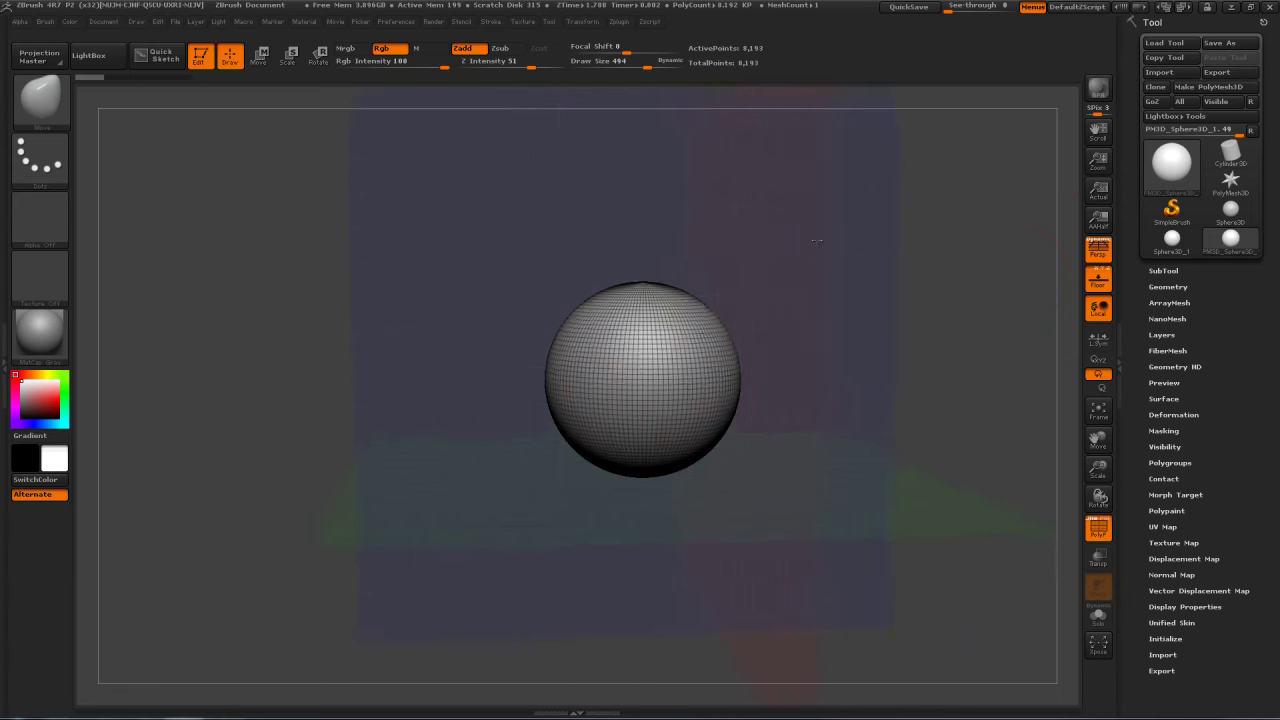
Step: Restore the sculpted shape through the Undo History and pull out a small horn and bump with Draw Size 155
{"action": "left_click_drag", "start_coordinate": [817, 240], "coordinate": [708, 293]}
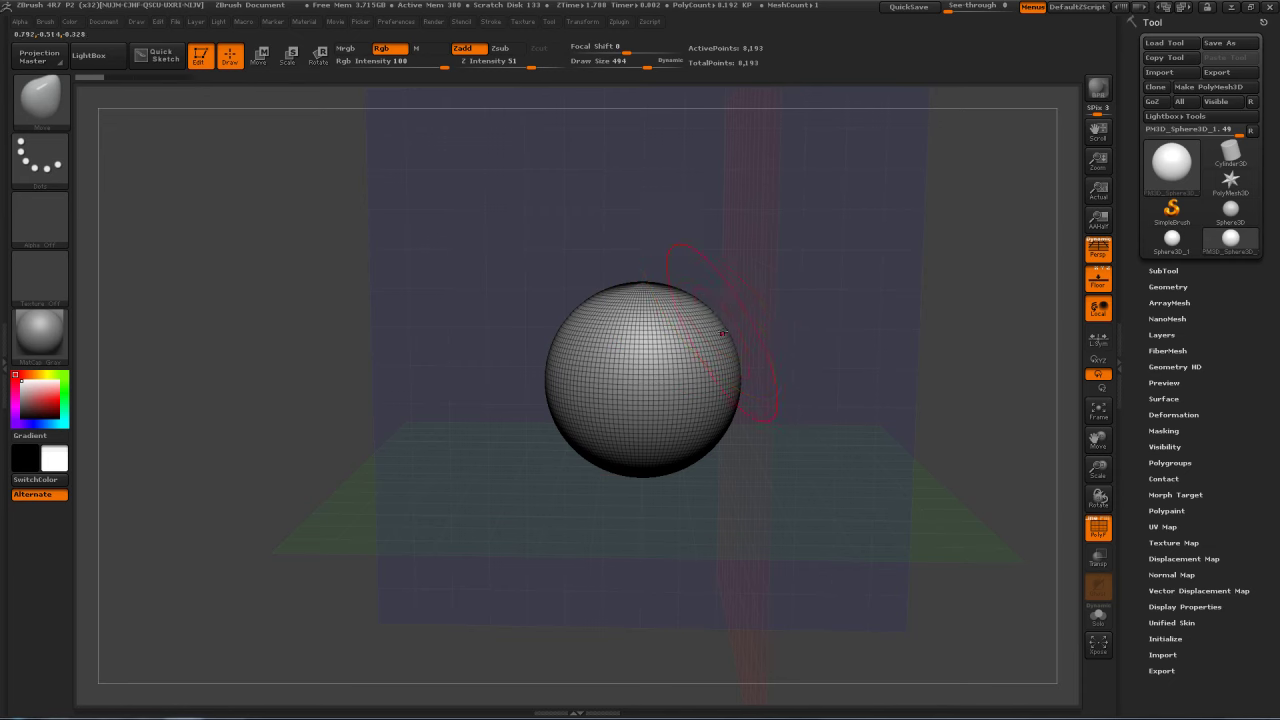
{"action": "left_click_drag", "start_coordinate": [90, 76], "coordinate": [203, 77]}
{"action": "key", "text": "s"}
{"action": "mouse_move", "coordinate": [645, 297]}
{"action": "left_mouse_down"}
{"action": "mouse_move", "coordinate": [502, 278]}
{"action": "mouse_move", "coordinate": [456, 254]}
{"action": "left_mouse_up"}
{"action": "mouse_move", "coordinate": [795, 335]}
{"action": "left_mouse_down"}
{"action": "mouse_move", "coordinate": [776, 210]}
{"action": "mouse_move", "coordinate": [780, 250]}
{"action": "left_mouse_up"}
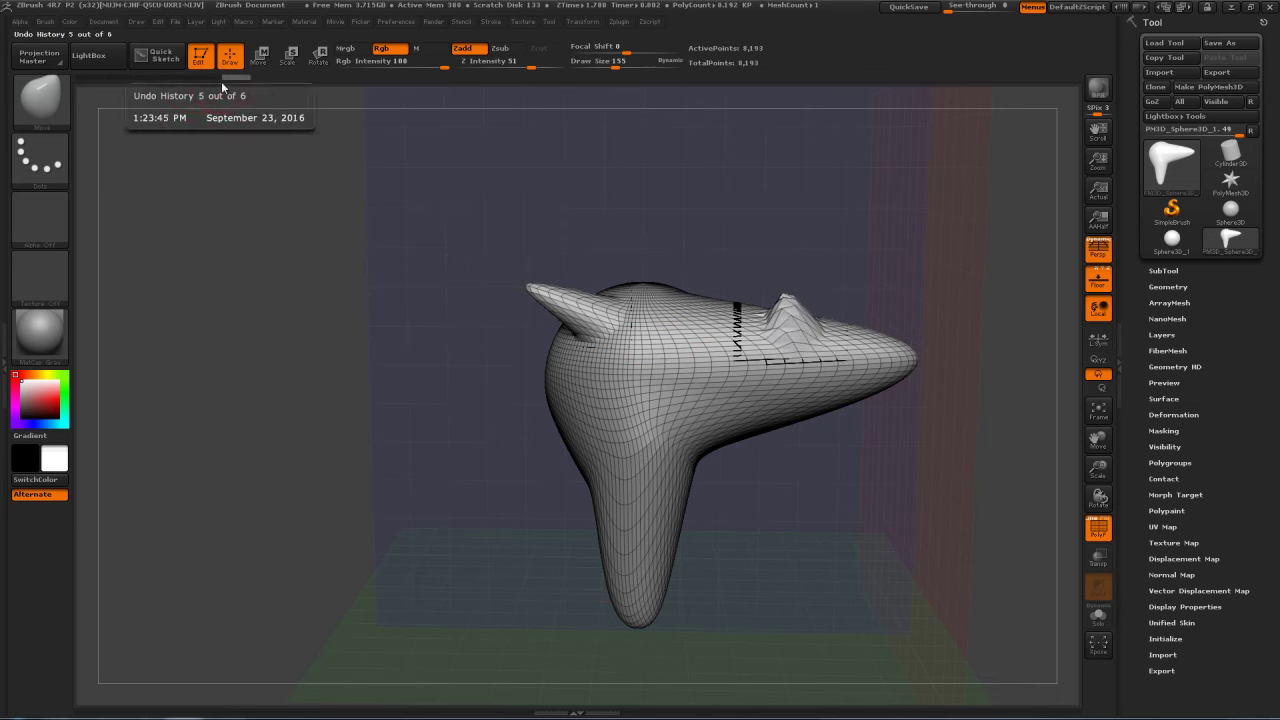
Step: Return to the first state in the Undo History to recover the unsculpted sphere
{"action": "left_click_drag", "start_coordinate": [237, 76], "coordinate": [89, 76]}
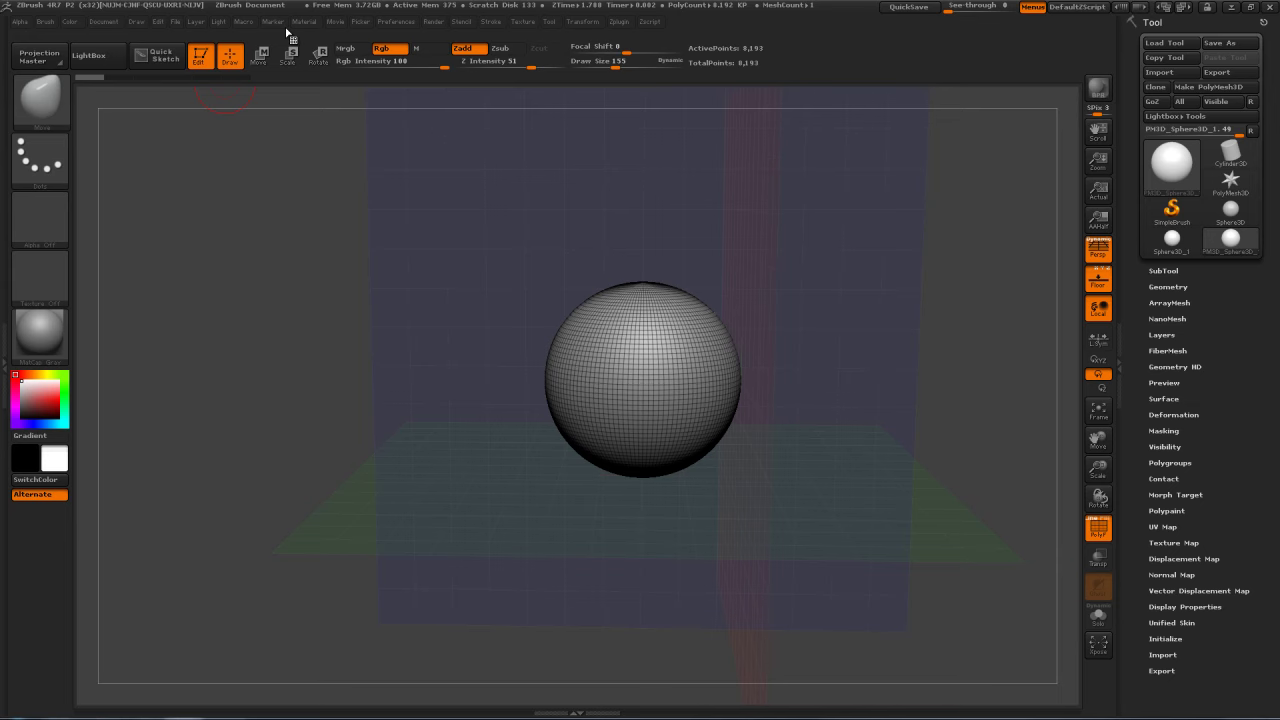
{"action": "mouse_move", "coordinate": [90, 80]}
{"action": "left_mouse_down"}
{"action": "mouse_move", "coordinate": [216, 80]}
{"action": "mouse_move", "coordinate": [99, 79]}
{"action": "left_mouse_up"}
{"action": "mouse_move", "coordinate": [876, 204]}
{"action": "left_mouse_down"}
{"action": "mouse_move", "coordinate": [872, 214]}
{"action": "mouse_move", "coordinate": [880, 192]}
{"action": "mouse_move", "coordinate": [886, 207]}
{"action": "left_mouse_up"}
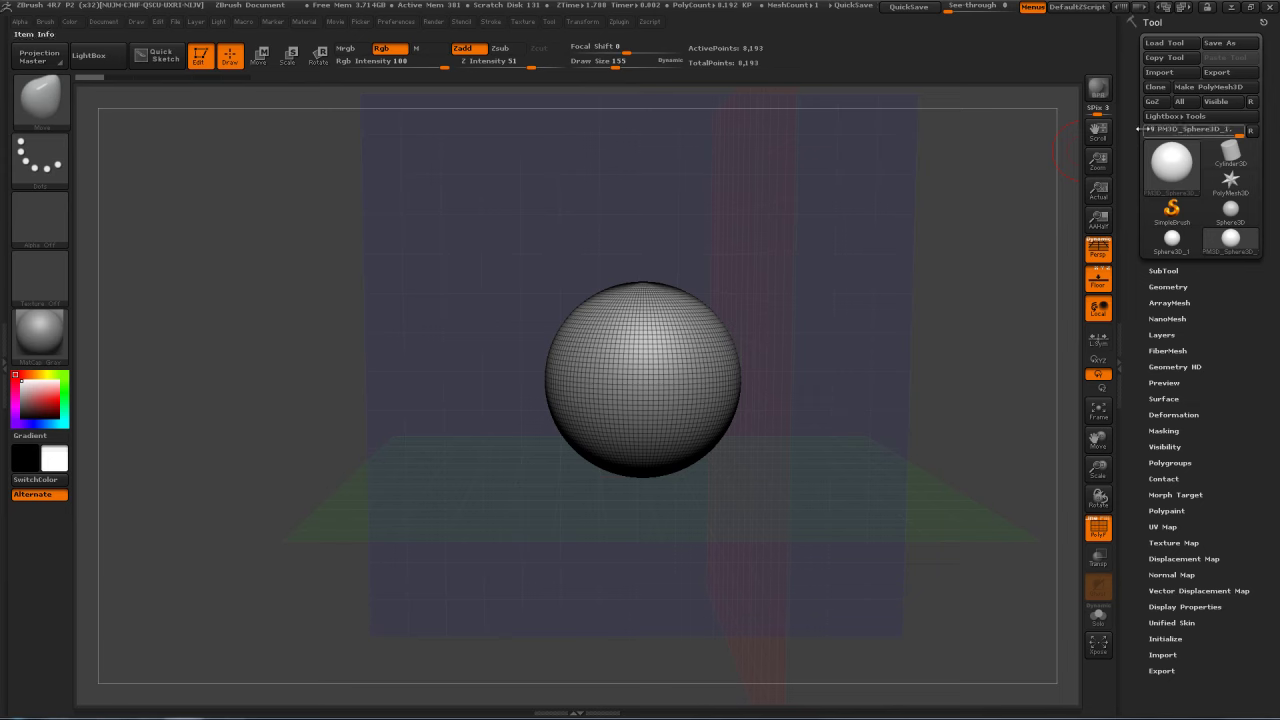
{"action": "left_click", "coordinate": [1226, 45]}
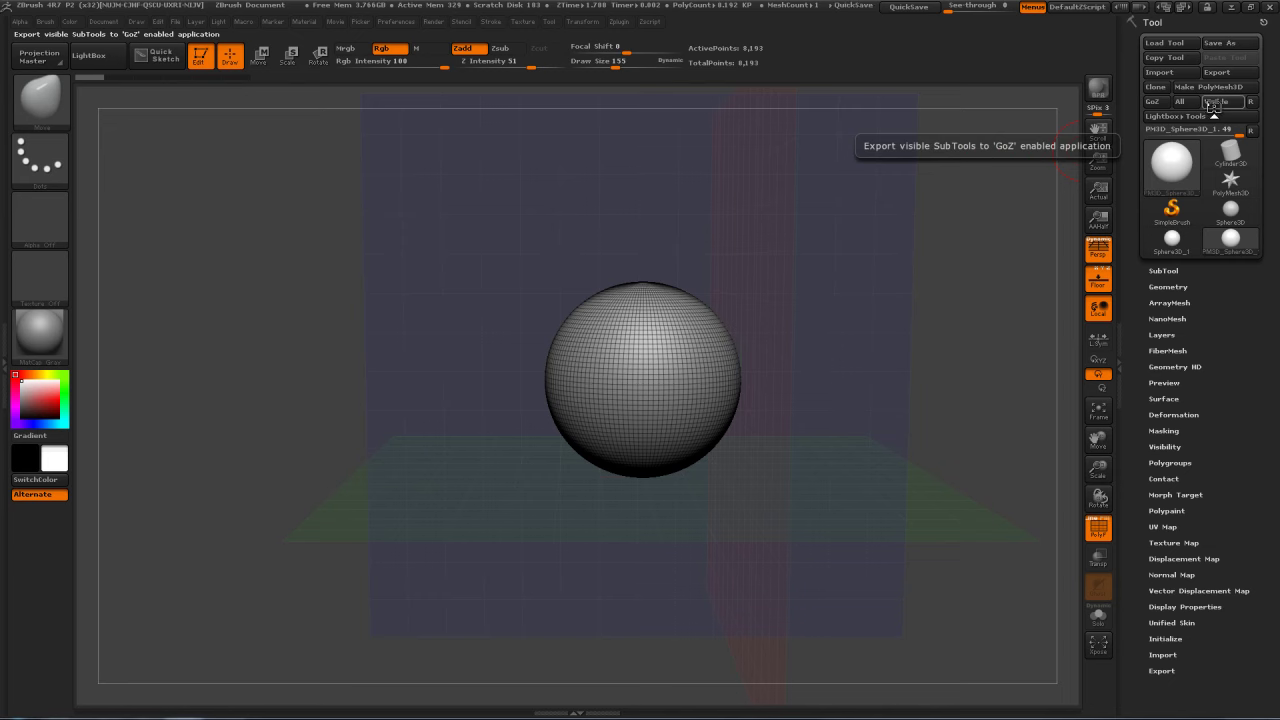
{"action": "left_click", "coordinate": [1187, 58]}
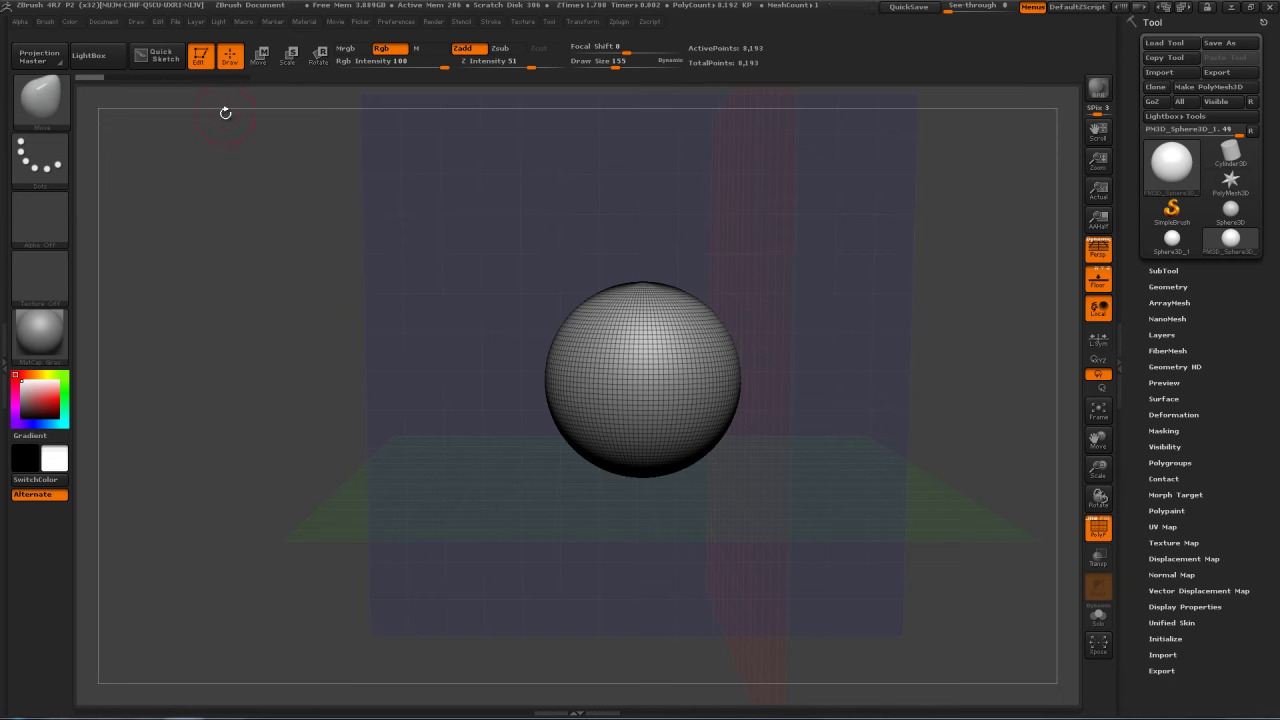
{"action": "left_click", "coordinate": [176, 22]}
{"action": "left_click", "coordinate": [104, 21]}
Step: Pull two mirrored pairs of horns out of the sphere's front and upper sides with the Move brush
{"action": "left_click_drag", "start_coordinate": [754, 331], "coordinate": [767, 340]}
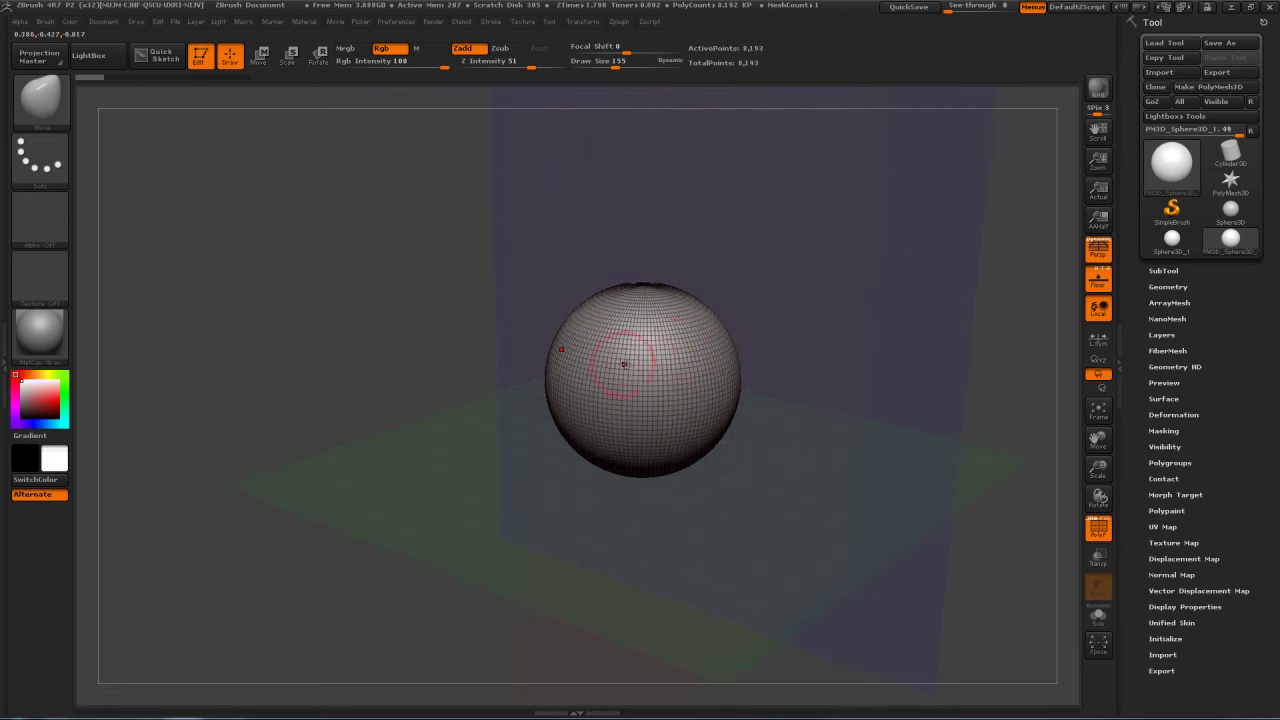
{"action": "left_click_drag", "start_coordinate": [748, 345], "coordinate": [757, 361]}
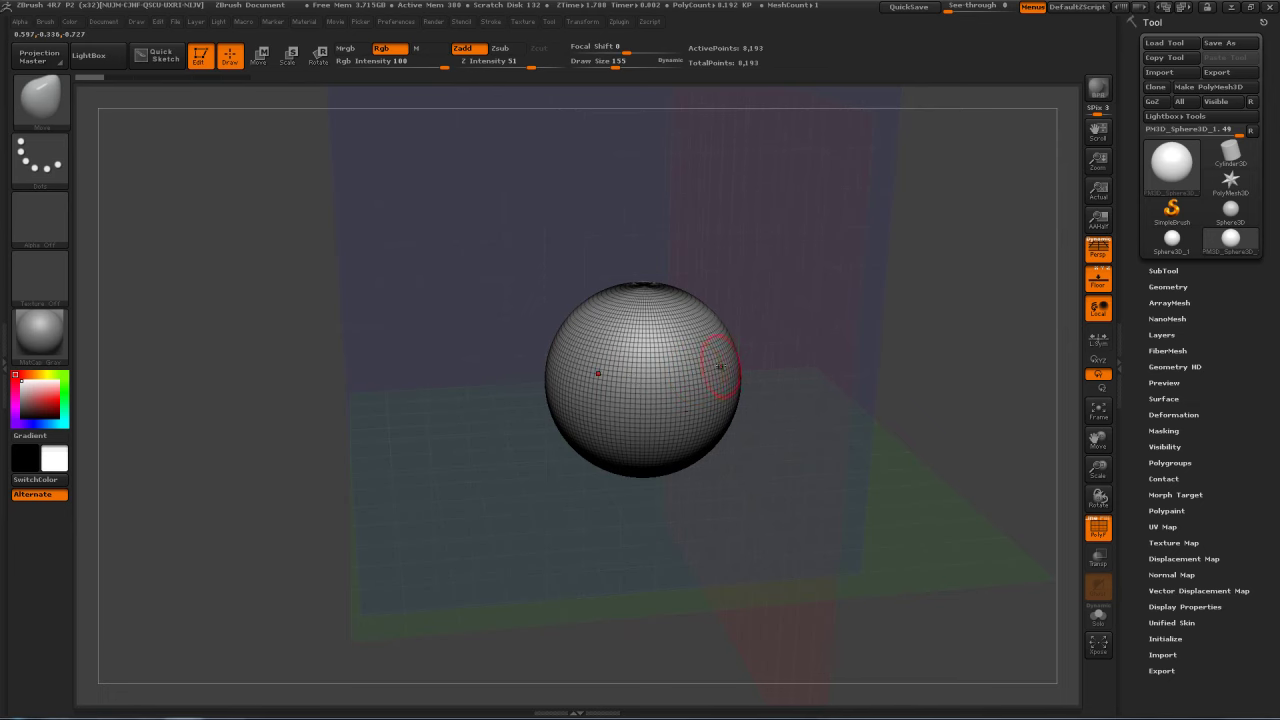
{"action": "mouse_move", "coordinate": [720, 367]}
{"action": "left_mouse_down"}
{"action": "mouse_move", "coordinate": [797, 380]}
{"action": "mouse_move", "coordinate": [809, 298]}
{"action": "left_mouse_up"}
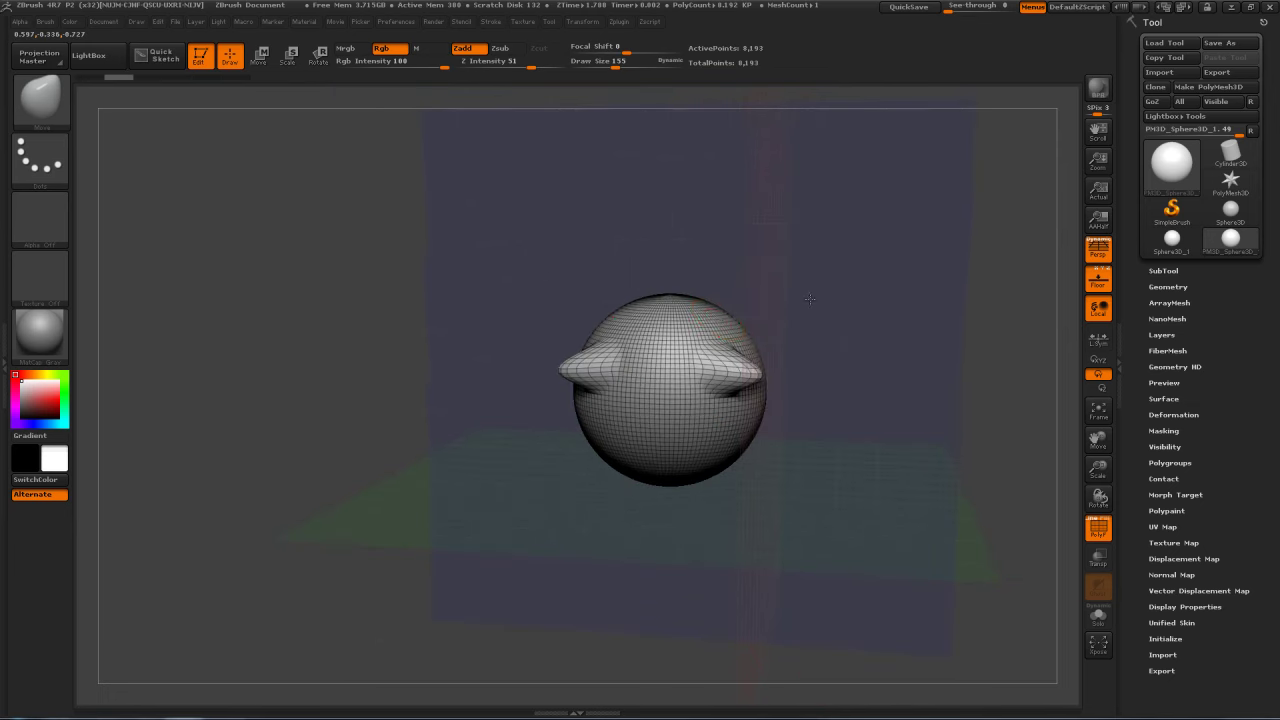
{"action": "left_click_drag", "start_coordinate": [735, 322], "coordinate": [756, 284]}
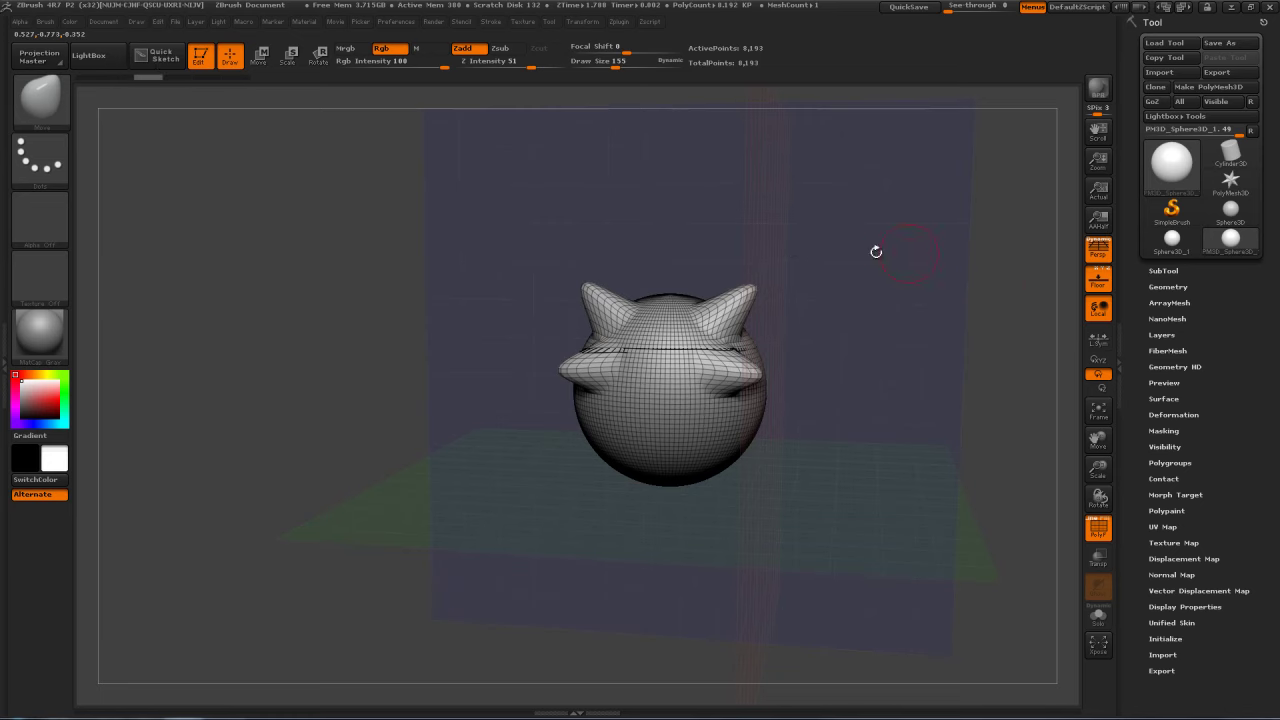
Step: Inspect the horned shape from several angles and examine the Activate Symmetry option and its mirror axes
{"action": "left_click_drag", "start_coordinate": [934, 274], "coordinate": [965, 319]}
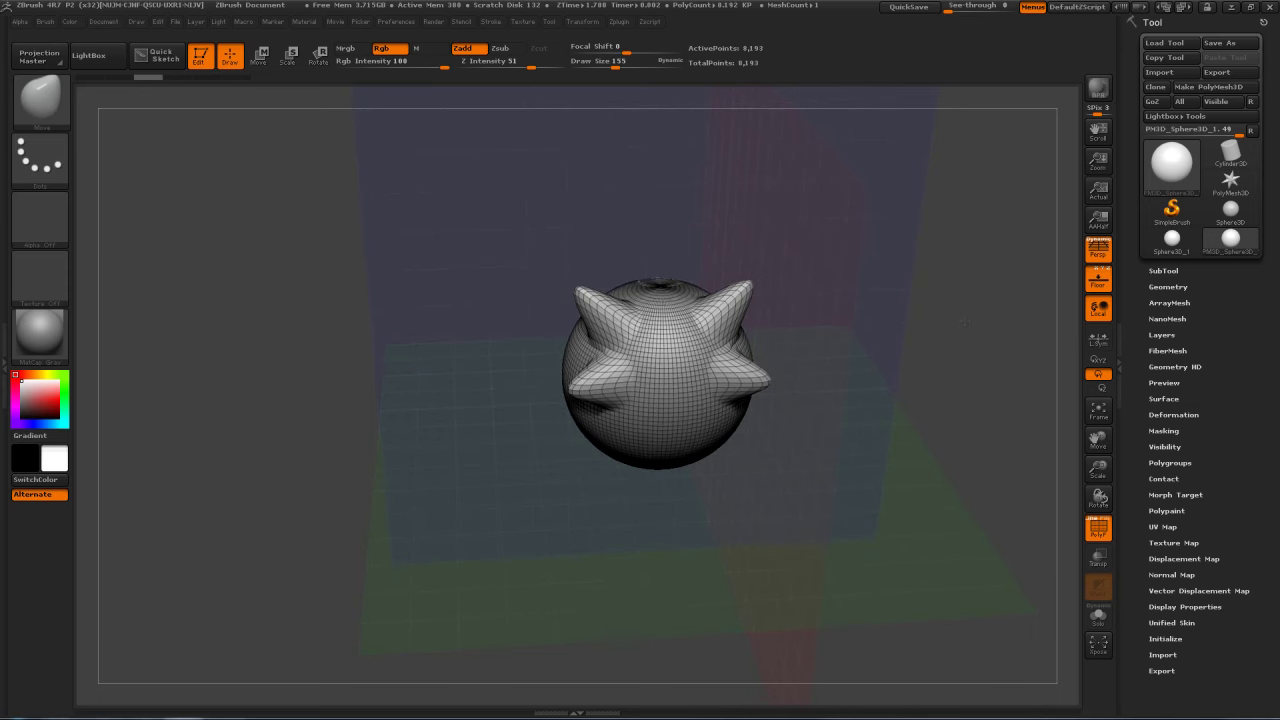
{"action": "left_click_drag", "start_coordinate": [965, 320], "coordinate": [951, 292]}
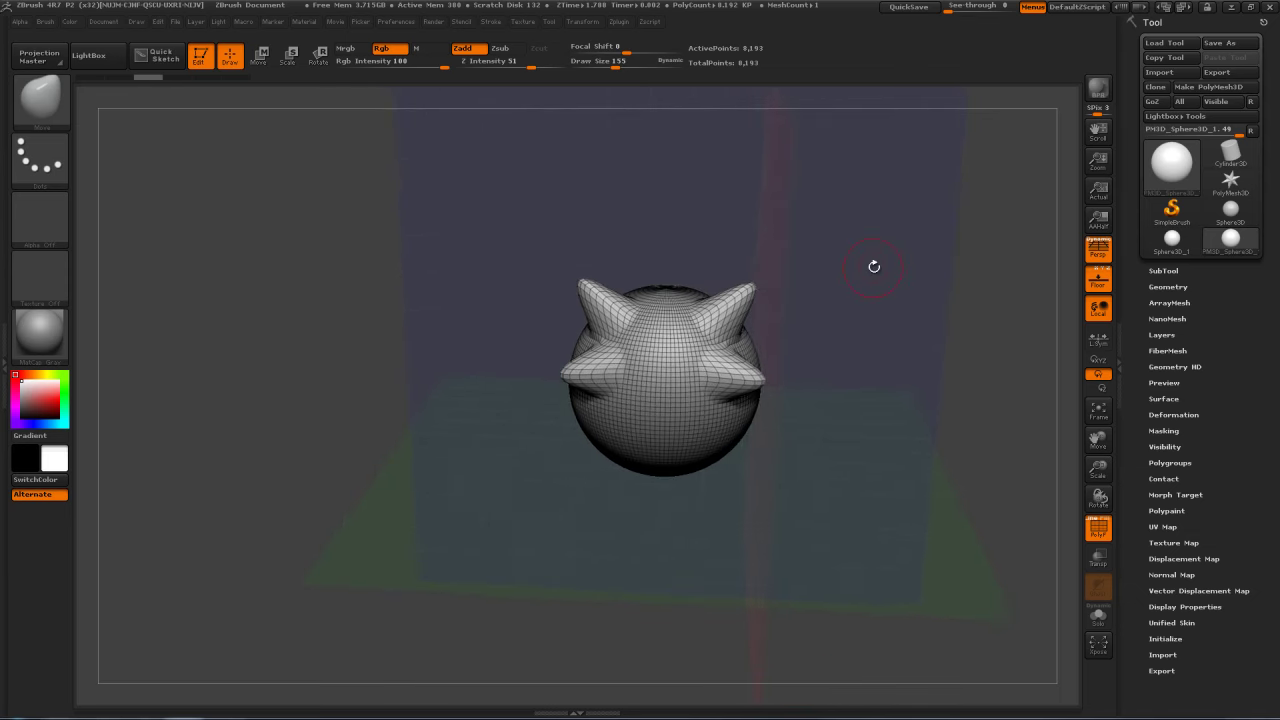
{"action": "left_click_drag", "start_coordinate": [895, 262], "coordinate": [884, 249]}
{"action": "right_click_drag", "start_coordinate": [688, 318], "coordinate": [682, 300]}
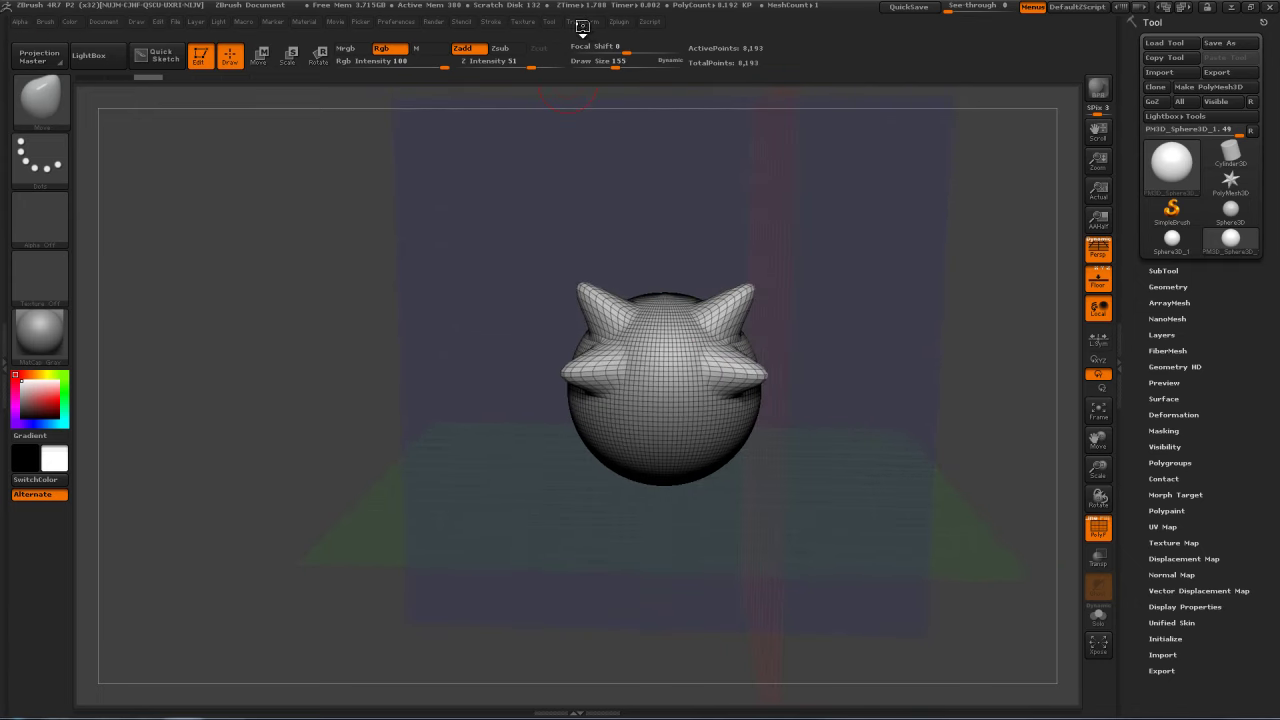
{"action": "left_click", "coordinate": [584, 22]}
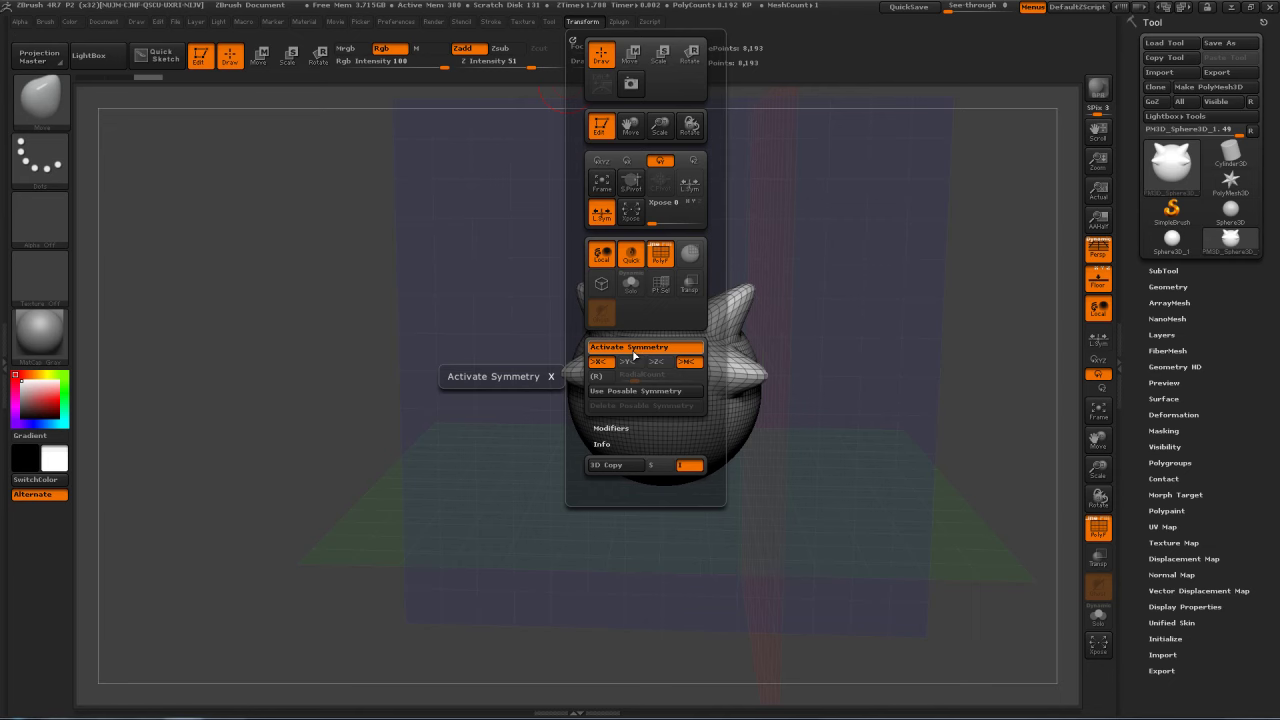
Step: Read the extended help descriptions of interface elements, including the divider and the current Alpha
{"action": "key", "text": "ctrl"}
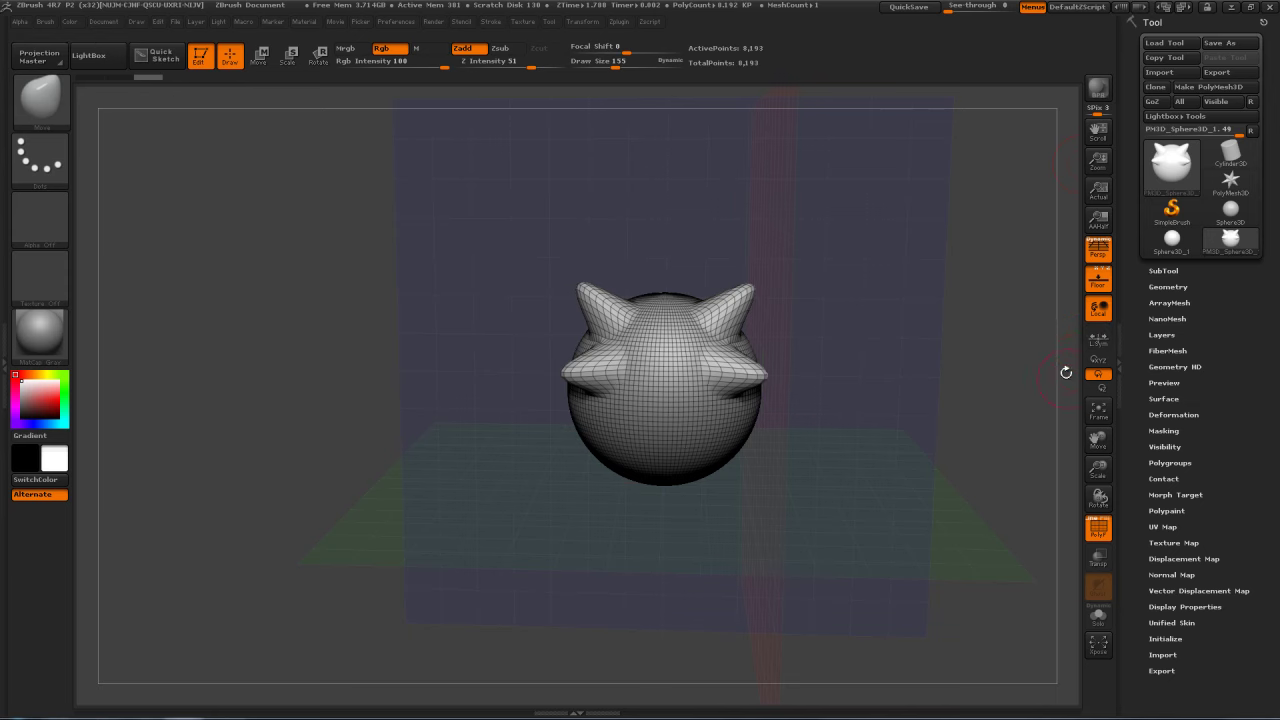
{"action": "key", "text": "ctrl"}
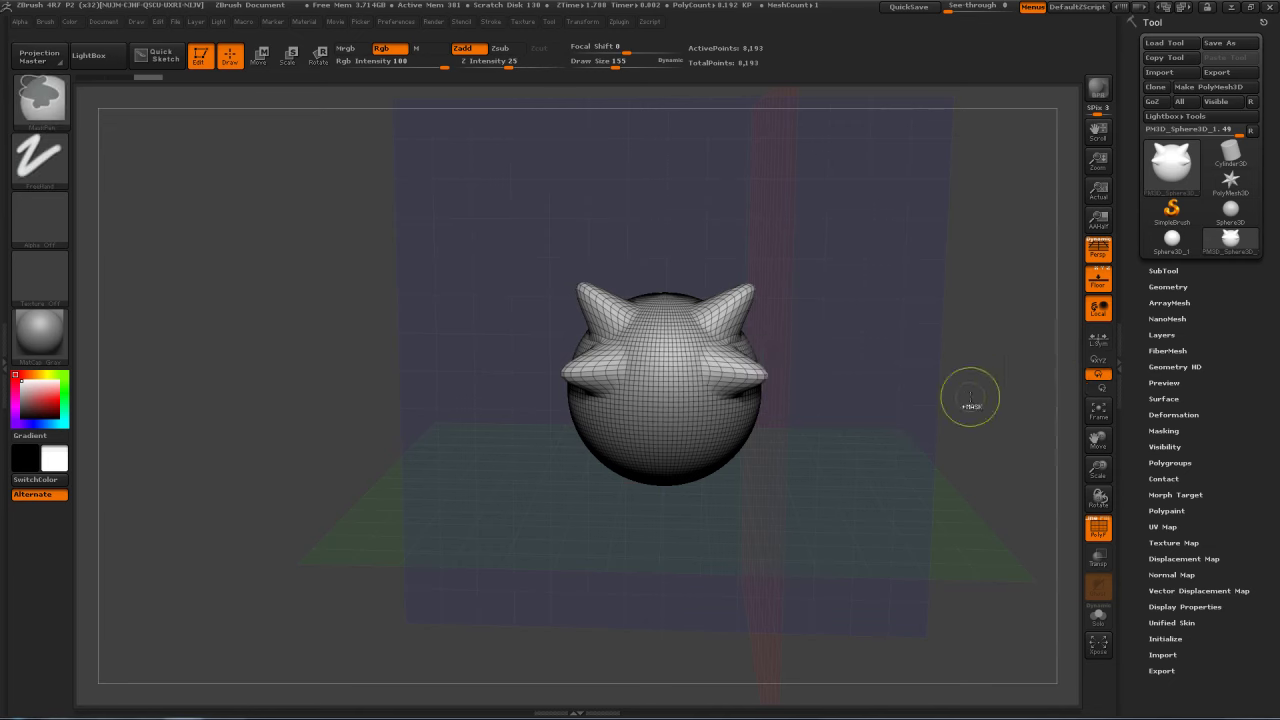
{"action": "mouse_move", "coordinate": [1100, 378]}
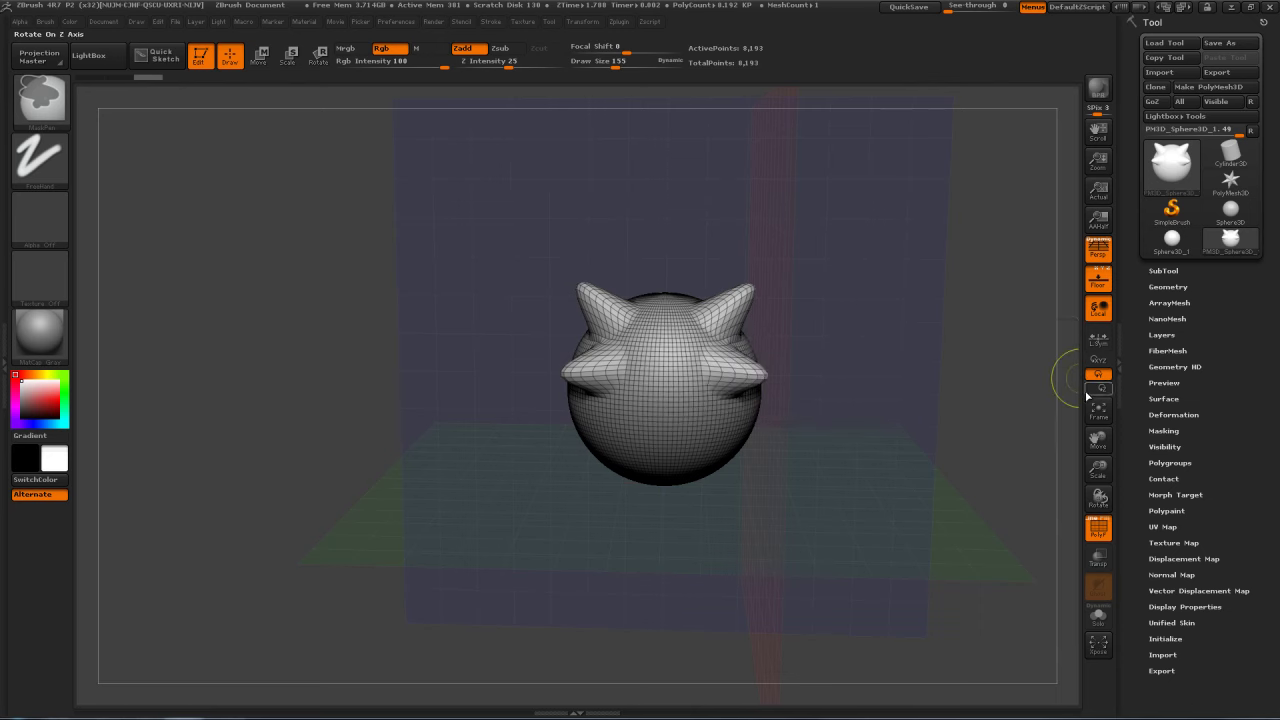
{"action": "mouse_move", "coordinate": [5, 278]}
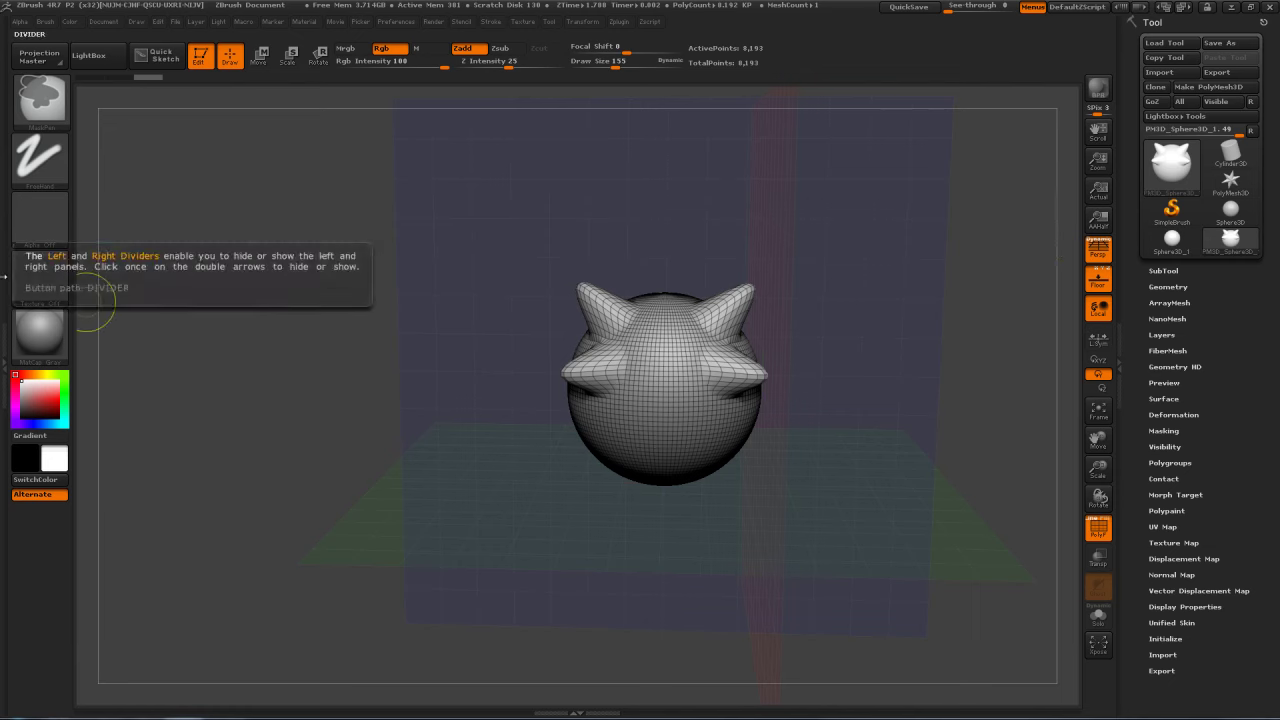
{"action": "mouse_move", "coordinate": [44, 236]}
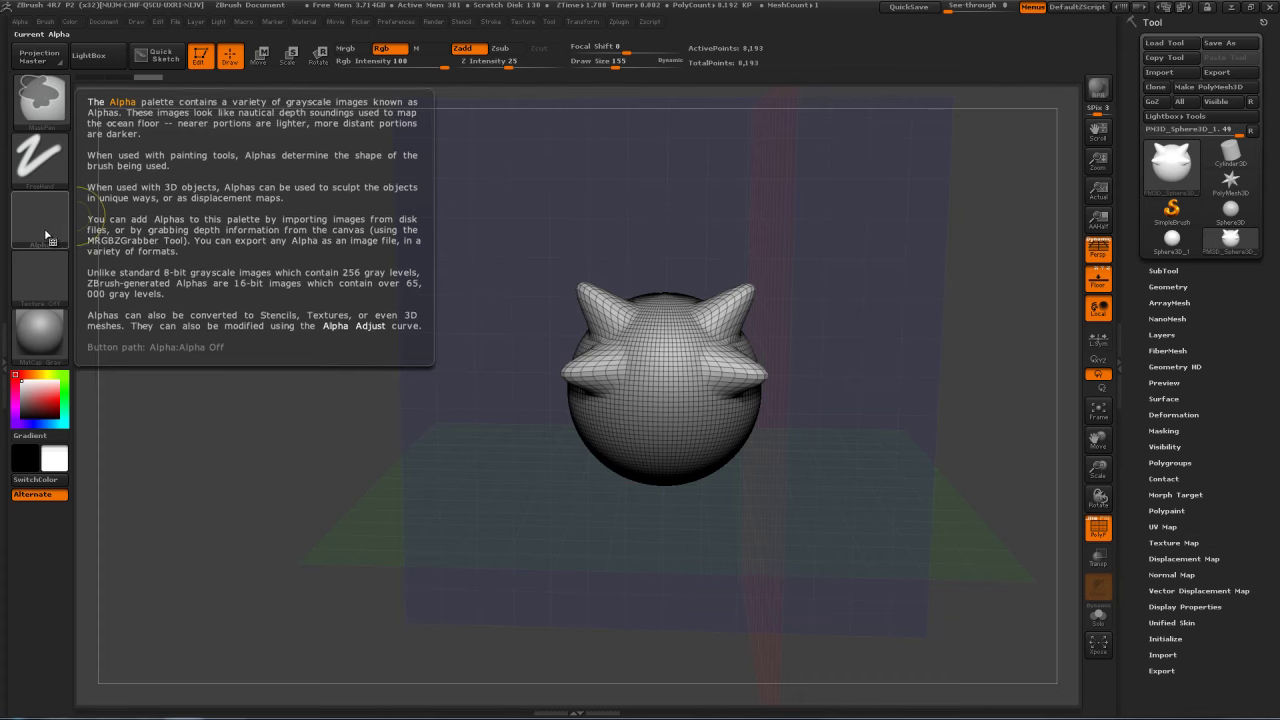
{"action": "left_click", "coordinate": [20, 22]}
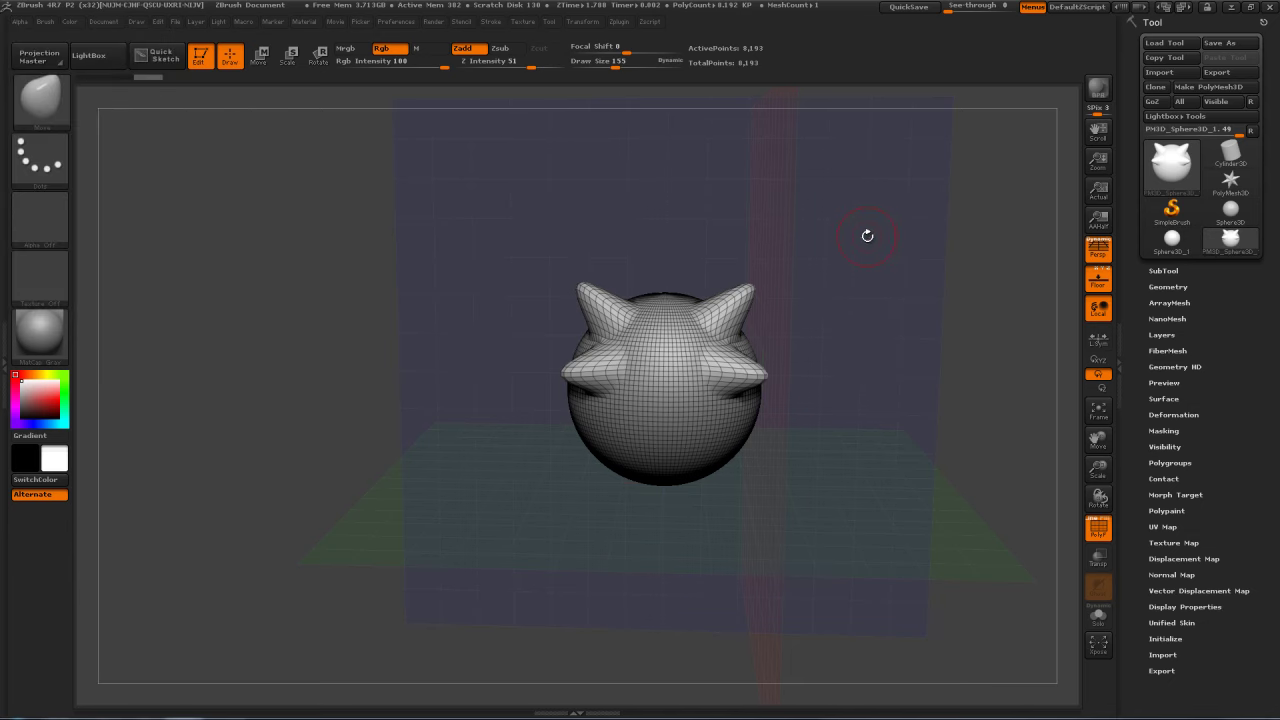
Step: Turn off the polyframe display on the horned mesh
{"action": "mouse_move", "coordinate": [956, 269]}
{"action": "left_mouse_down"}
{"action": "mouse_move", "coordinate": [970, 264]}
{"action": "mouse_move", "coordinate": [941, 268]}
{"action": "left_mouse_up"}
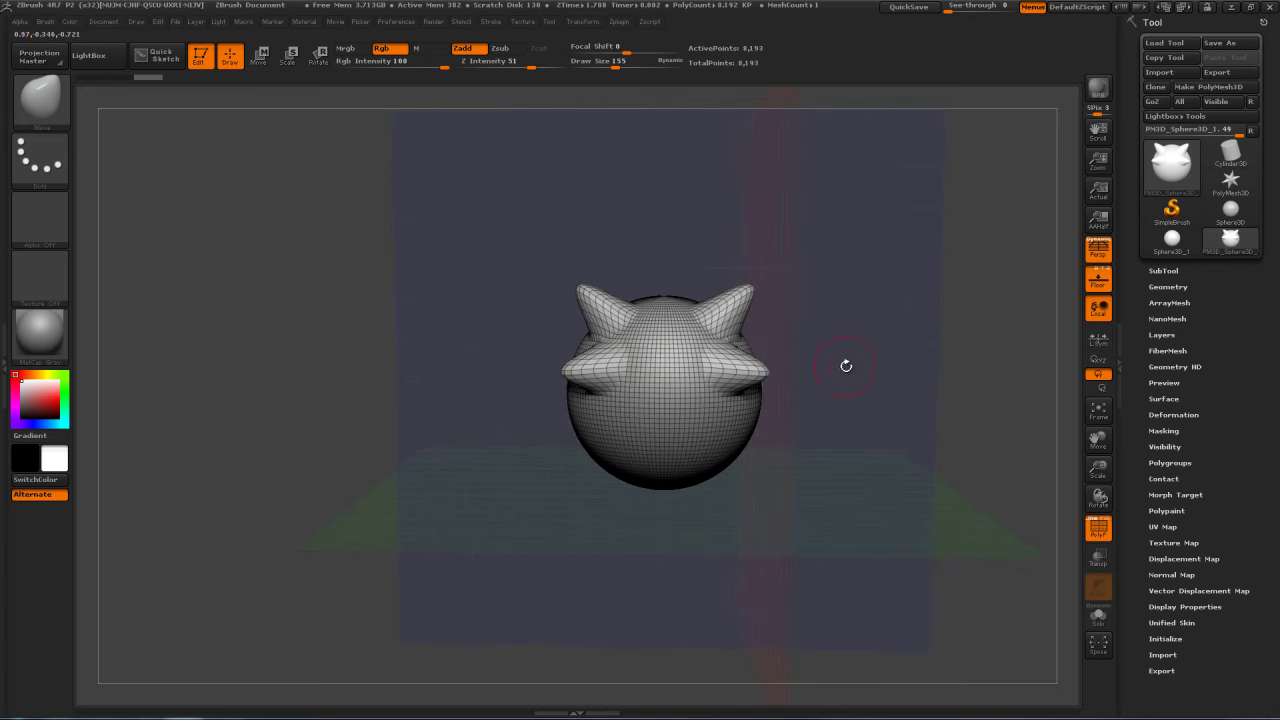
{"action": "left_click_drag", "start_coordinate": [903, 377], "coordinate": [908, 312], "text": "alt"}
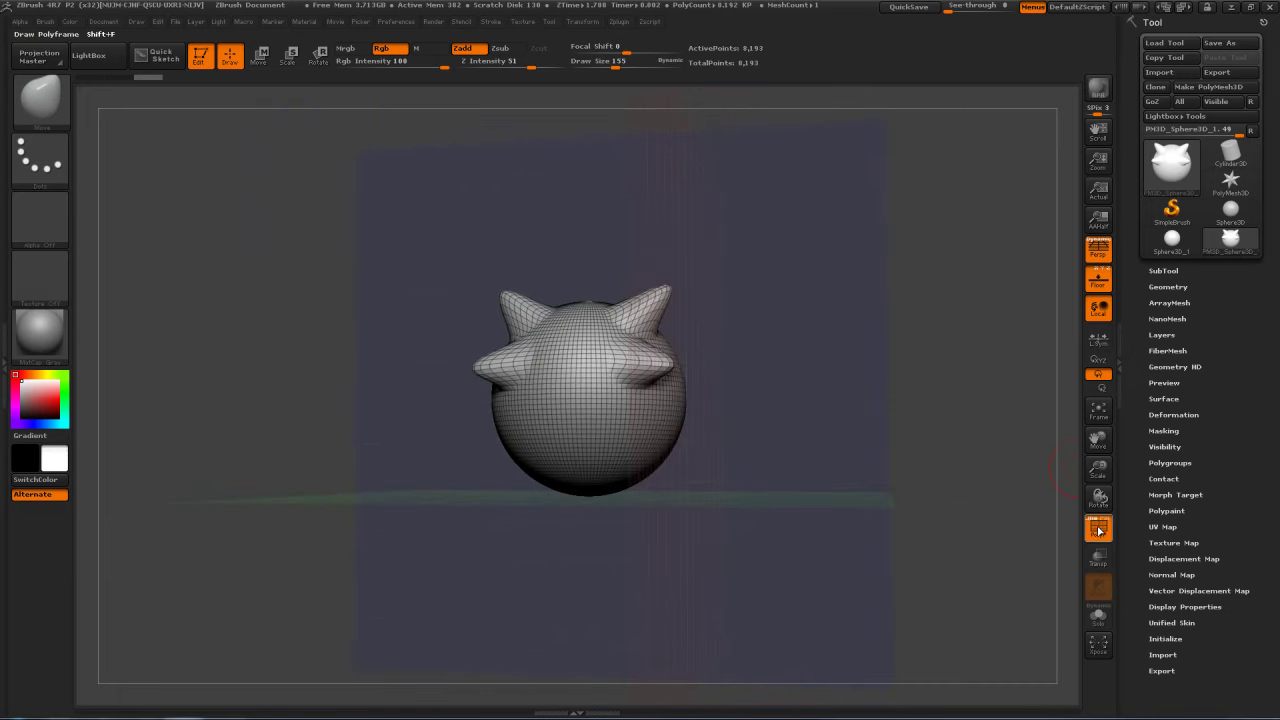
{"action": "left_click", "coordinate": [1098, 528]}
{"action": "mouse_move", "coordinate": [826, 346]}
{"action": "left_mouse_down"}
{"action": "mouse_move", "coordinate": [874, 341]}
{"action": "mouse_move", "coordinate": [825, 354]}
{"action": "left_mouse_up"}
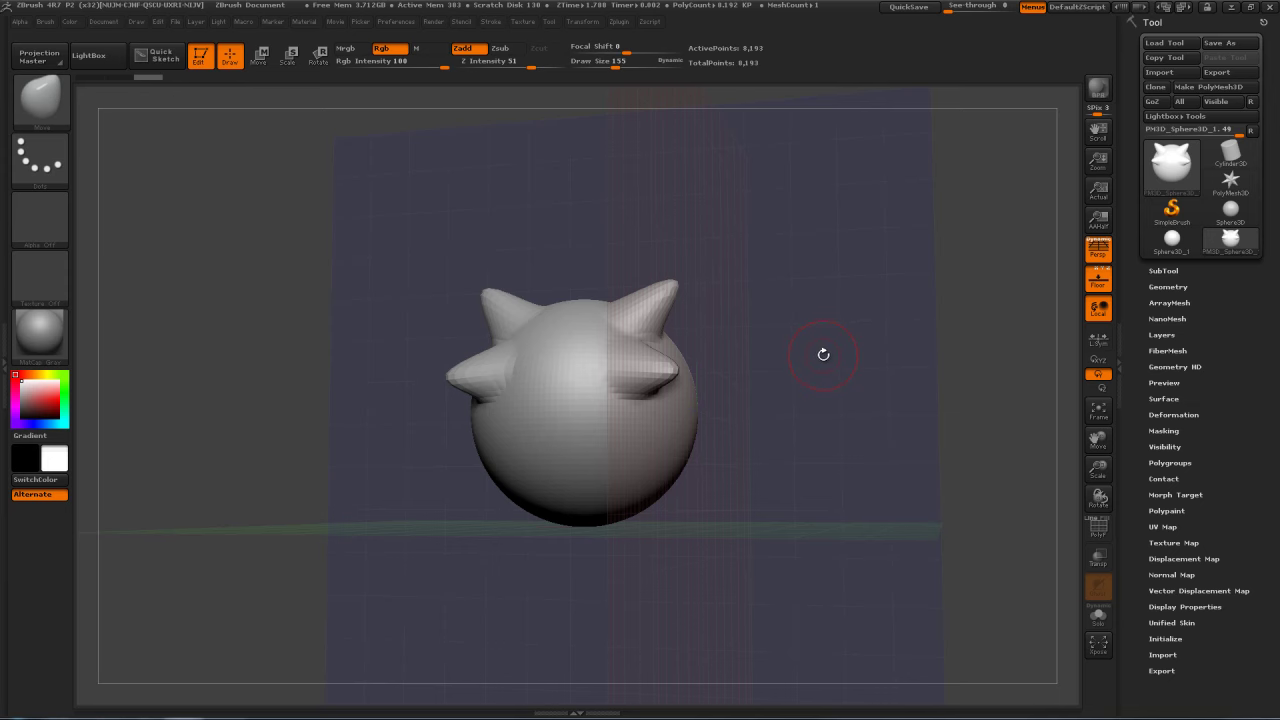
Step: Select the Standard brush and build up a mirrored ridge below the lower horns, smoothing it along the way
{"action": "key", "text": "b"}
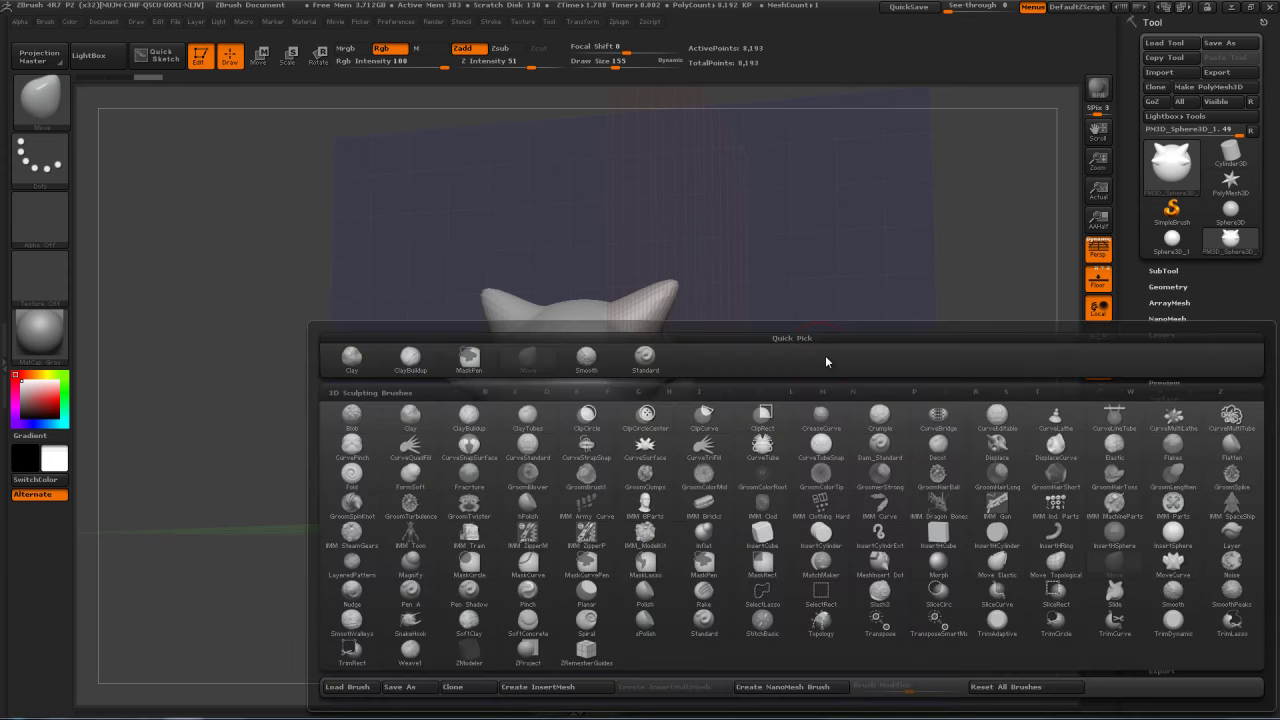
{"action": "key", "text": "s"}
{"action": "key", "text": "t"}
{"action": "mouse_move", "coordinate": [884, 360]}
{"action": "left_mouse_down"}
{"action": "mouse_move", "coordinate": [813, 392]}
{"action": "mouse_move", "coordinate": [600, 414]}
{"action": "mouse_move", "coordinate": [676, 443]}
{"action": "left_mouse_up"}
{"action": "left_click_drag", "start_coordinate": [603, 408], "coordinate": [678, 445]}
{"action": "left_click_drag", "start_coordinate": [603, 408], "coordinate": [680, 446]}
{"action": "left_click_drag", "start_coordinate": [602, 412], "coordinate": [678, 440]}
{"action": "key", "text": "shift"}
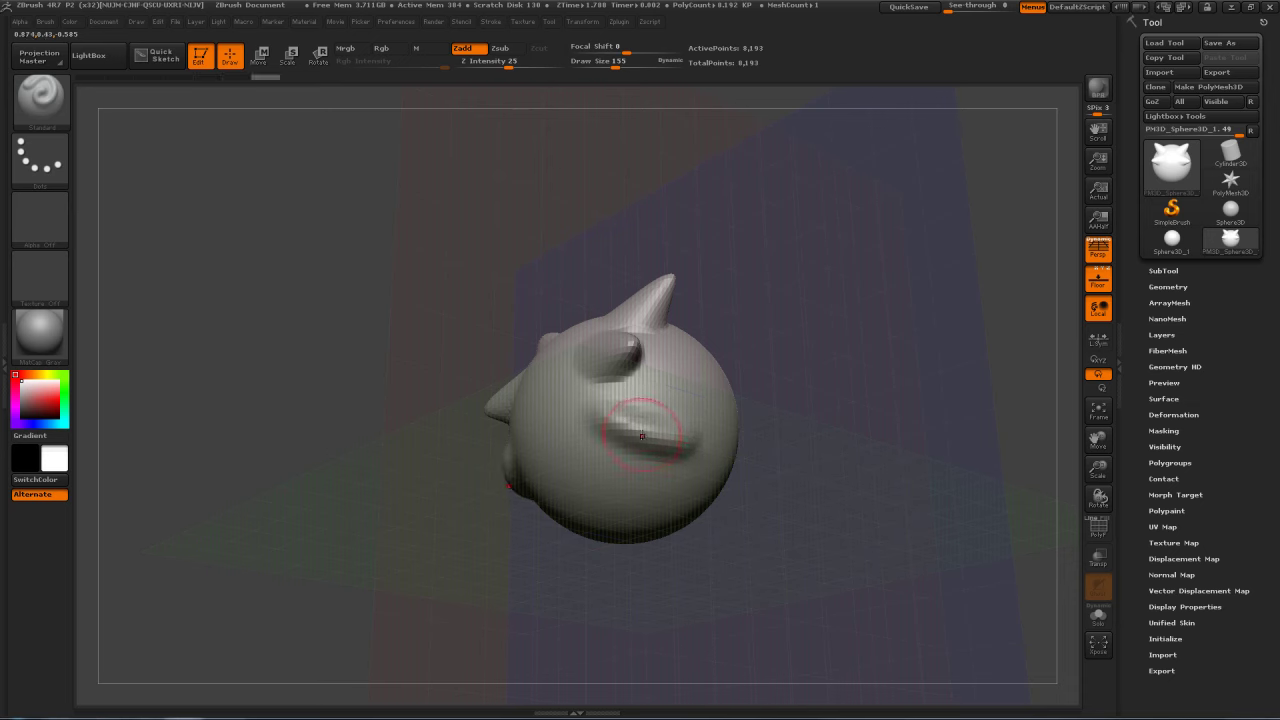
{"action": "left_click_drag", "start_coordinate": [635, 436], "coordinate": [652, 405]}
Step: Open the Lazy Mouse stroke settings and thicken the ridge below the horns with more Standard brush strokes
{"action": "left_click", "coordinate": [488, 23]}
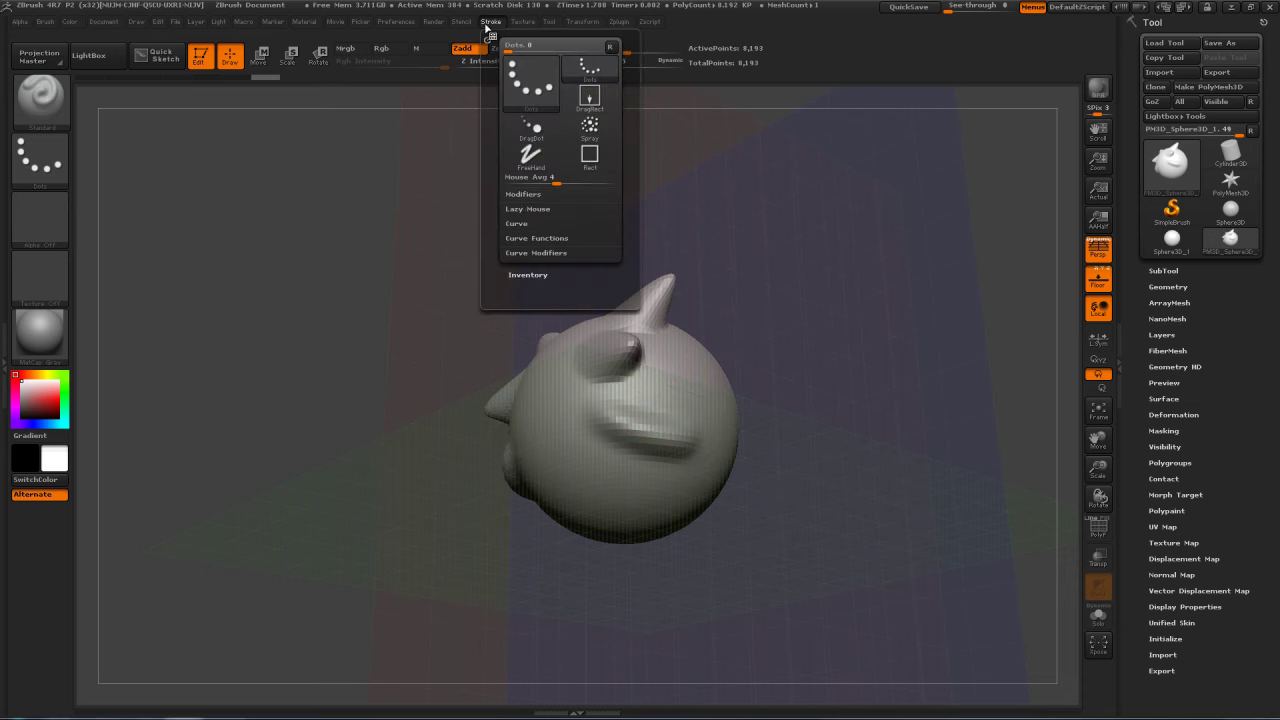
{"action": "left_click", "coordinate": [527, 209]}
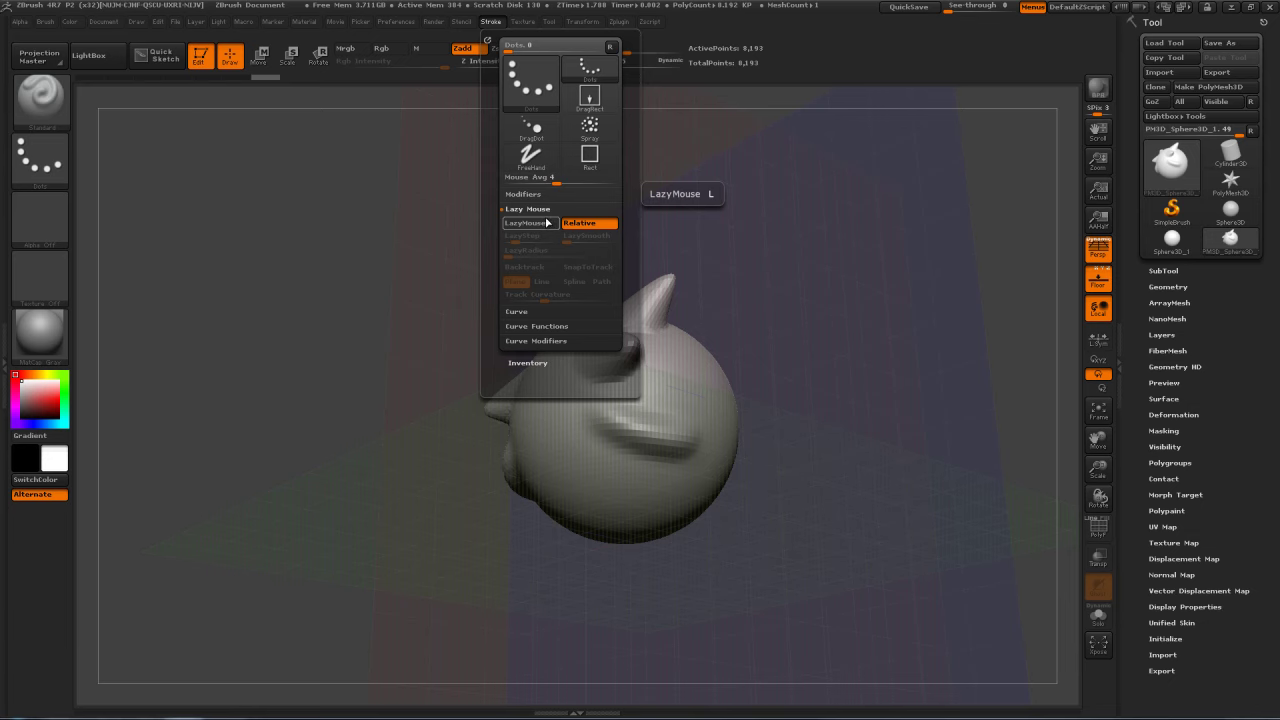
{"action": "mouse_move", "coordinate": [872, 355]}
{"action": "left_mouse_down"}
{"action": "mouse_move", "coordinate": [634, 404]}
{"action": "mouse_move", "coordinate": [660, 464]}
{"action": "left_mouse_up"}
{"action": "mouse_move", "coordinate": [602, 427]}
{"action": "left_mouse_down"}
{"action": "mouse_move", "coordinate": [668, 474]}
{"action": "mouse_move", "coordinate": [677, 455]}
{"action": "left_mouse_up"}
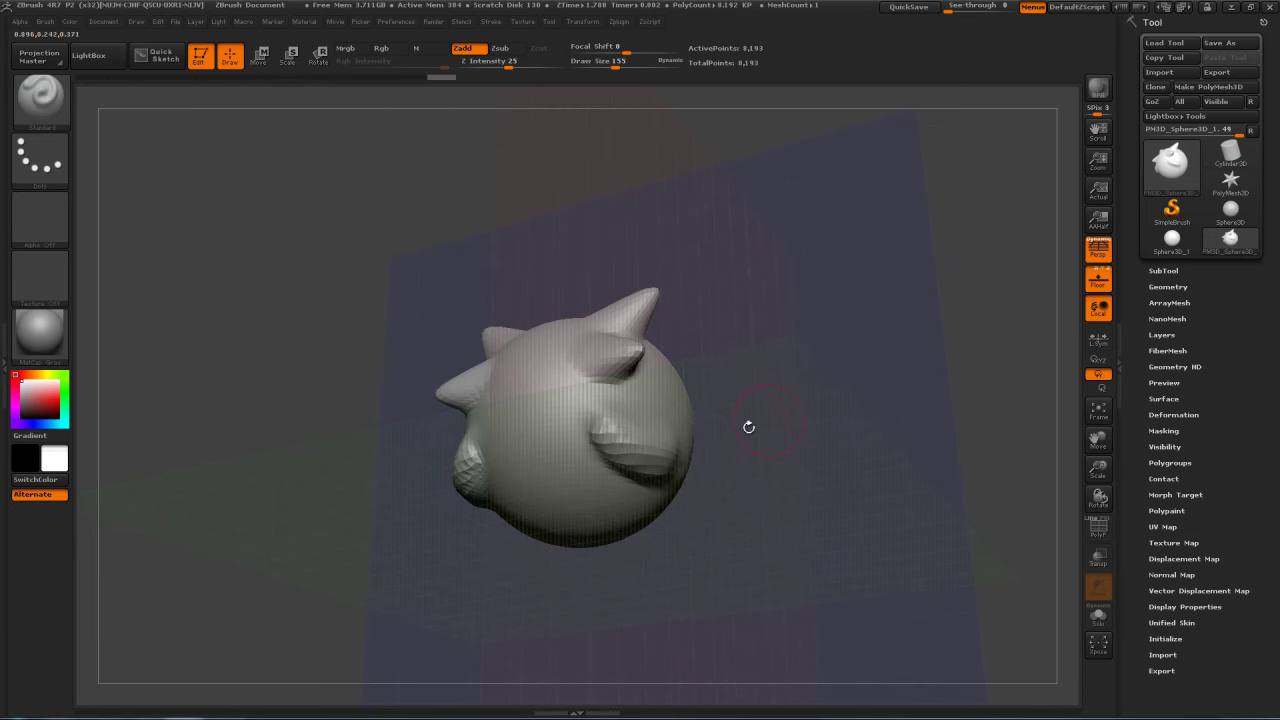
{"action": "left_click_drag", "start_coordinate": [746, 426], "coordinate": [851, 360]}
{"action": "left_click_drag", "start_coordinate": [644, 423], "coordinate": [670, 431]}
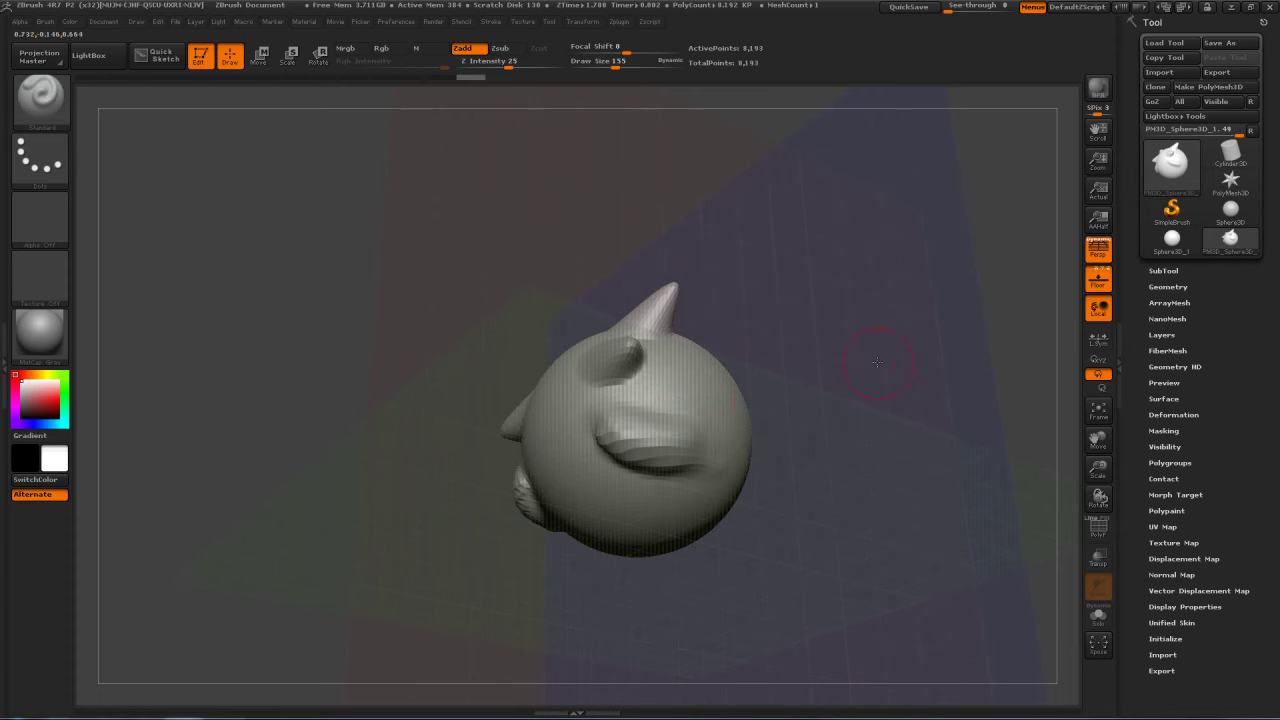
Step: Raise a second slanted ridge farther back on the side of the shape and smooth it
{"action": "left_click_drag", "start_coordinate": [850, 350], "coordinate": [790, 391], "text": "shift"}
{"action": "mouse_move", "coordinate": [777, 334]}
{"action": "left_mouse_down"}
{"action": "mouse_move", "coordinate": [746, 364]}
{"action": "mouse_move", "coordinate": [810, 330]}
{"action": "mouse_move", "coordinate": [773, 335]}
{"action": "left_mouse_up"}
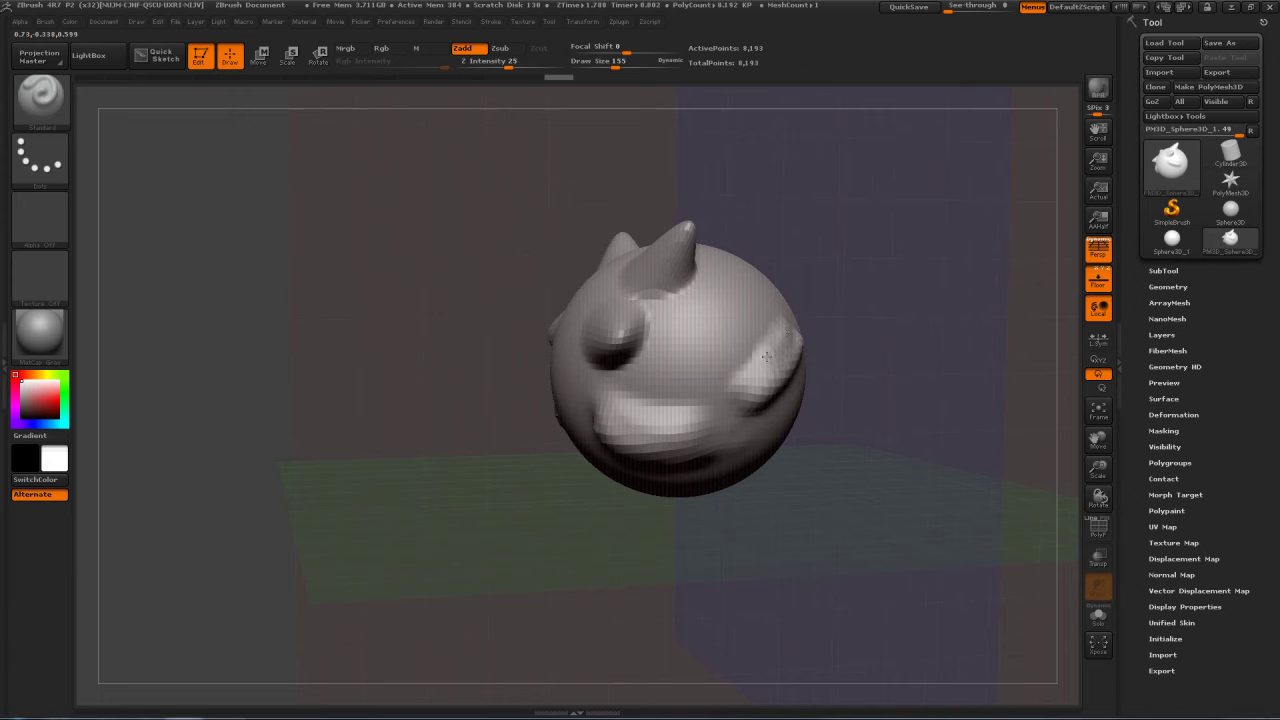
{"action": "mouse_move", "coordinate": [906, 303]}
{"action": "left_mouse_down"}
{"action": "mouse_move", "coordinate": [776, 338]}
{"action": "mouse_move", "coordinate": [752, 363]}
{"action": "left_mouse_up"}
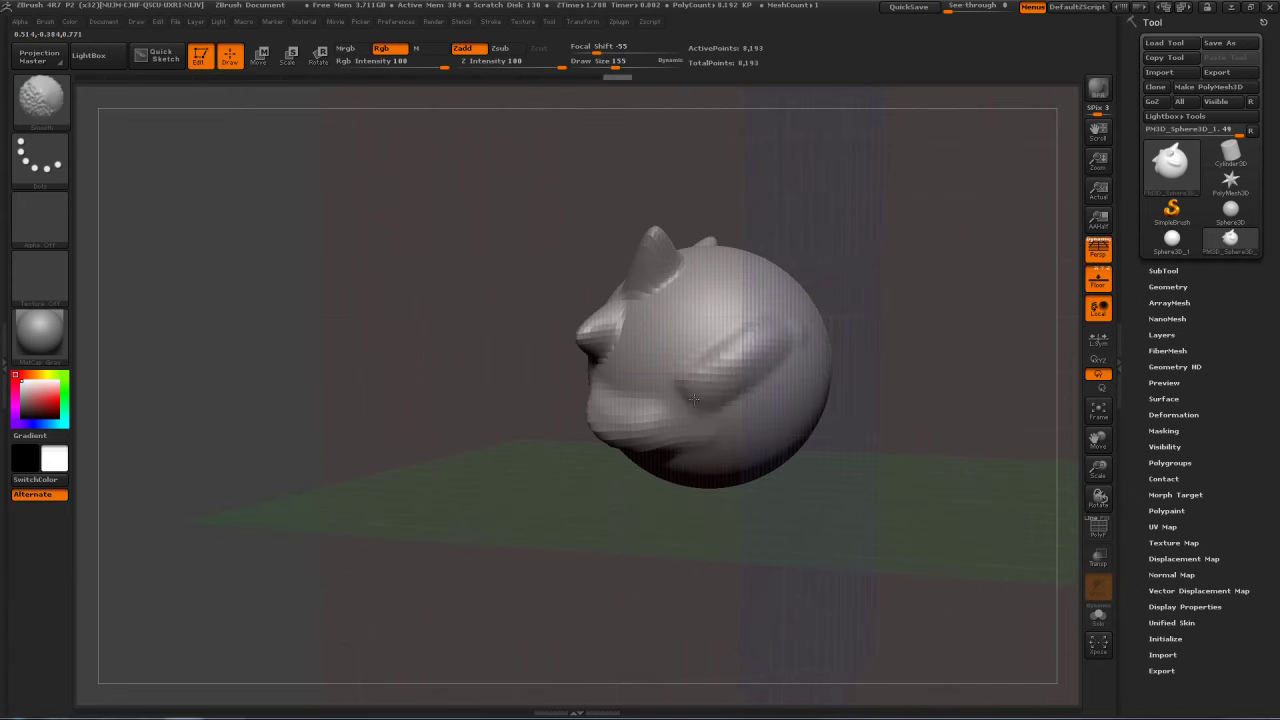
{"action": "left_click_drag", "start_coordinate": [850, 345], "coordinate": [937, 271]}
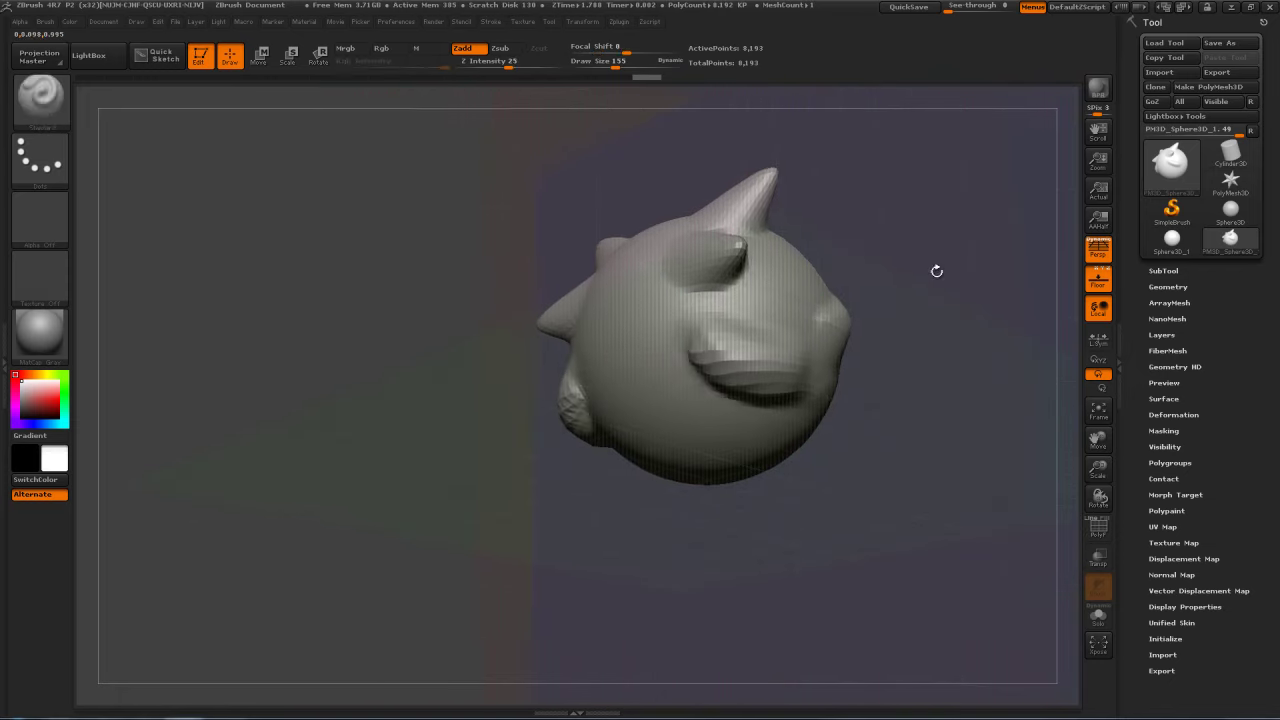
Step: Smooth the ridge below the horns and carve a groove along it with the inverted Standard brush
{"action": "mouse_move", "coordinate": [672, 366]}
{"action": "left_mouse_down", "text": "shift"}
{"action": "mouse_move", "coordinate": [759, 401]}
{"action": "mouse_move", "coordinate": [700, 356]}
{"action": "mouse_move", "coordinate": [806, 391]}
{"action": "mouse_move", "coordinate": [714, 363]}
{"action": "mouse_move", "coordinate": [736, 383]}
{"action": "left_mouse_up", "text": "shift"}
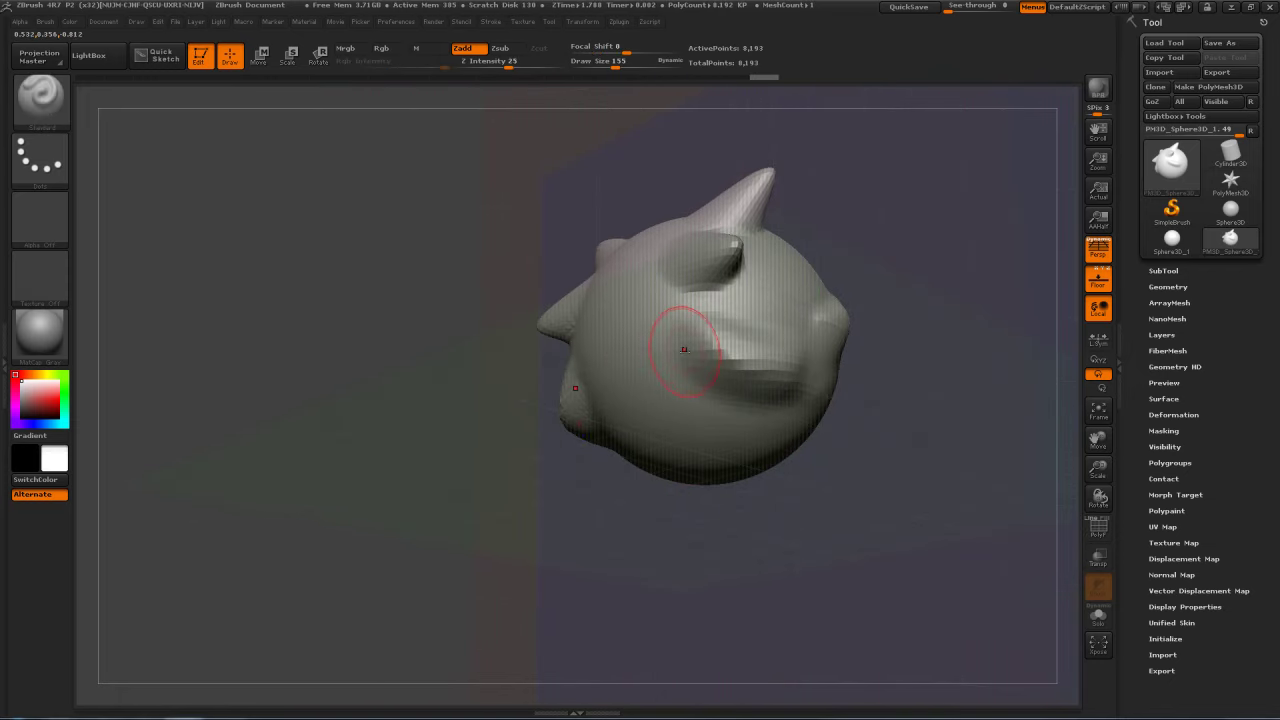
{"action": "left_click_drag", "start_coordinate": [664, 348], "coordinate": [756, 404], "text": "alt"}
{"action": "left_click_drag", "start_coordinate": [924, 377], "coordinate": [886, 349]}
{"action": "mouse_move", "coordinate": [680, 357]}
{"action": "left_mouse_down", "text": "shift"}
{"action": "mouse_move", "coordinate": [657, 343]}
{"action": "mouse_move", "coordinate": [686, 366]}
{"action": "mouse_move", "coordinate": [700, 430]}
{"action": "left_mouse_up", "text": "shift"}
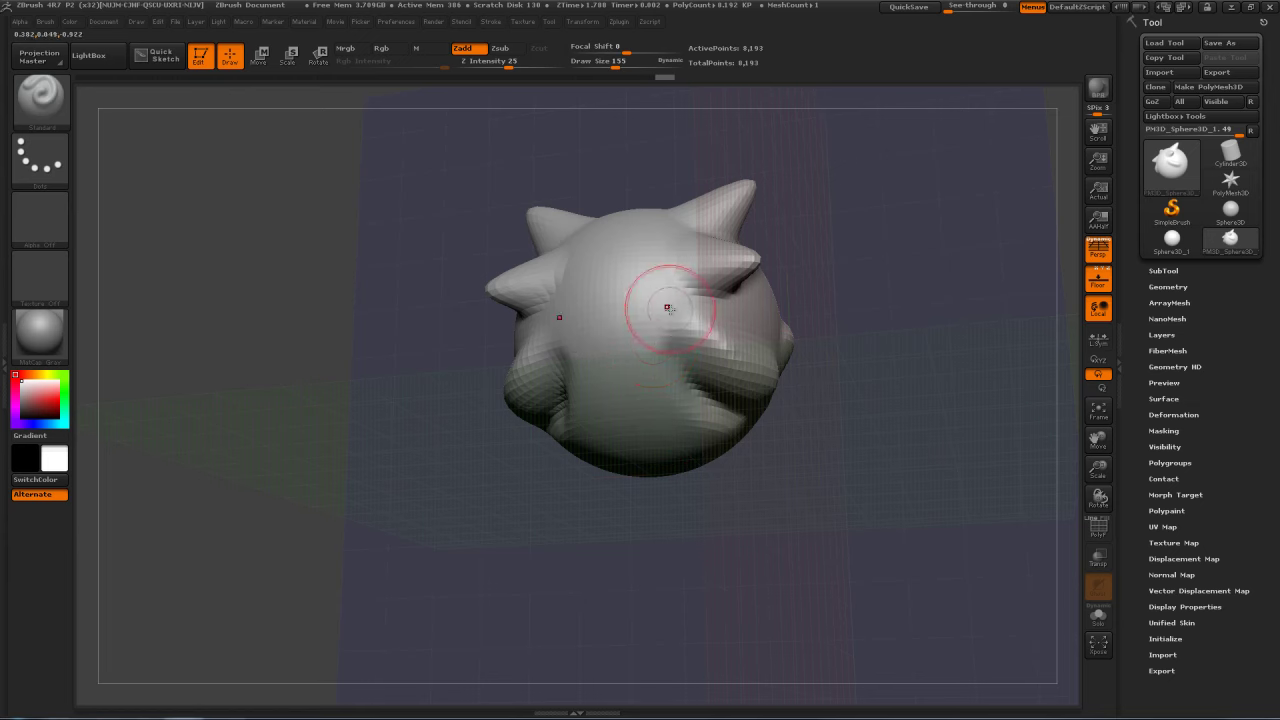
Step: Raise a mirrored pair of round bumps on the front between the horns and smooth the area beneath them
{"action": "key", "text": "shift"}
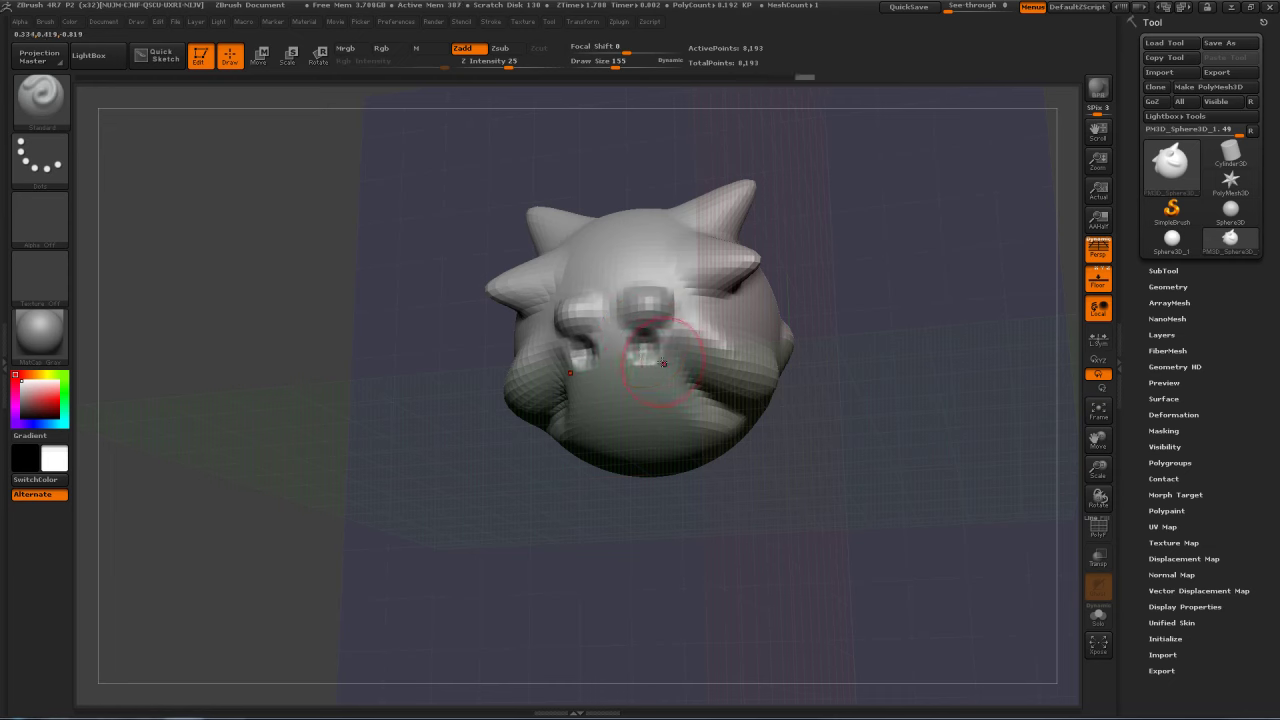
{"action": "key", "text": "shift"}
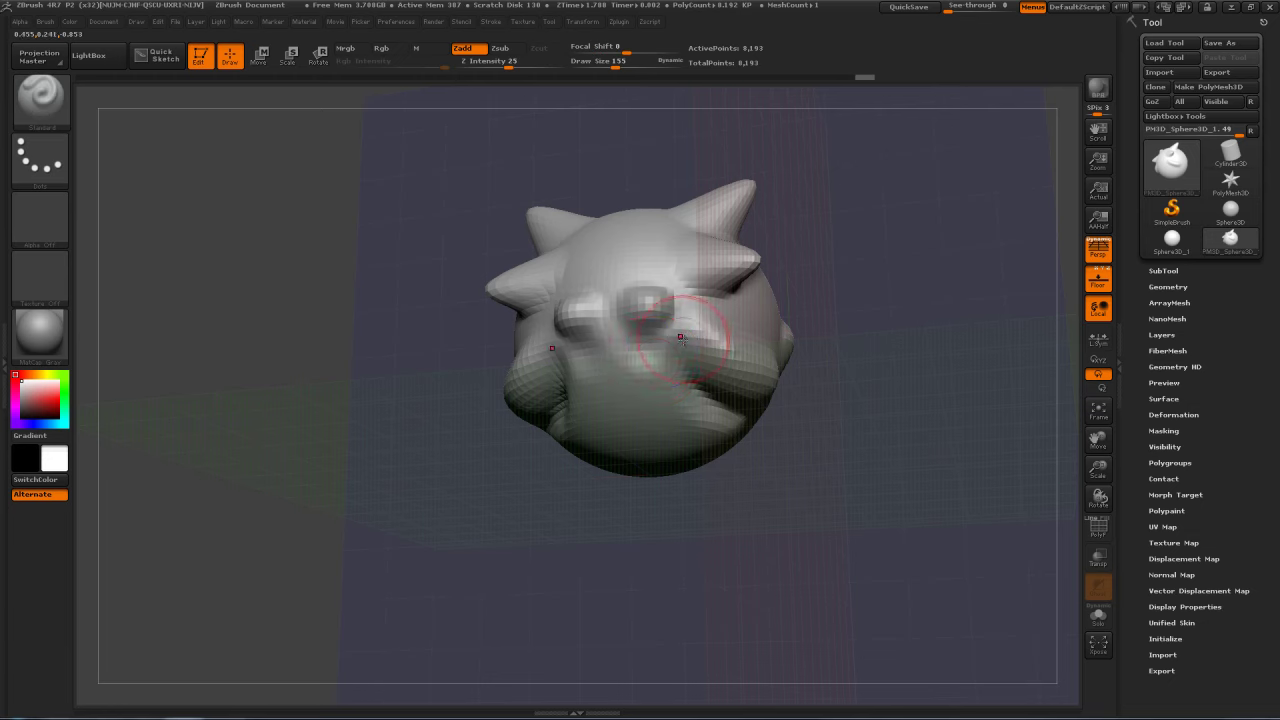
{"action": "key", "text": "shift"}
{"action": "left_click_drag", "start_coordinate": [908, 234], "coordinate": [840, 236]}
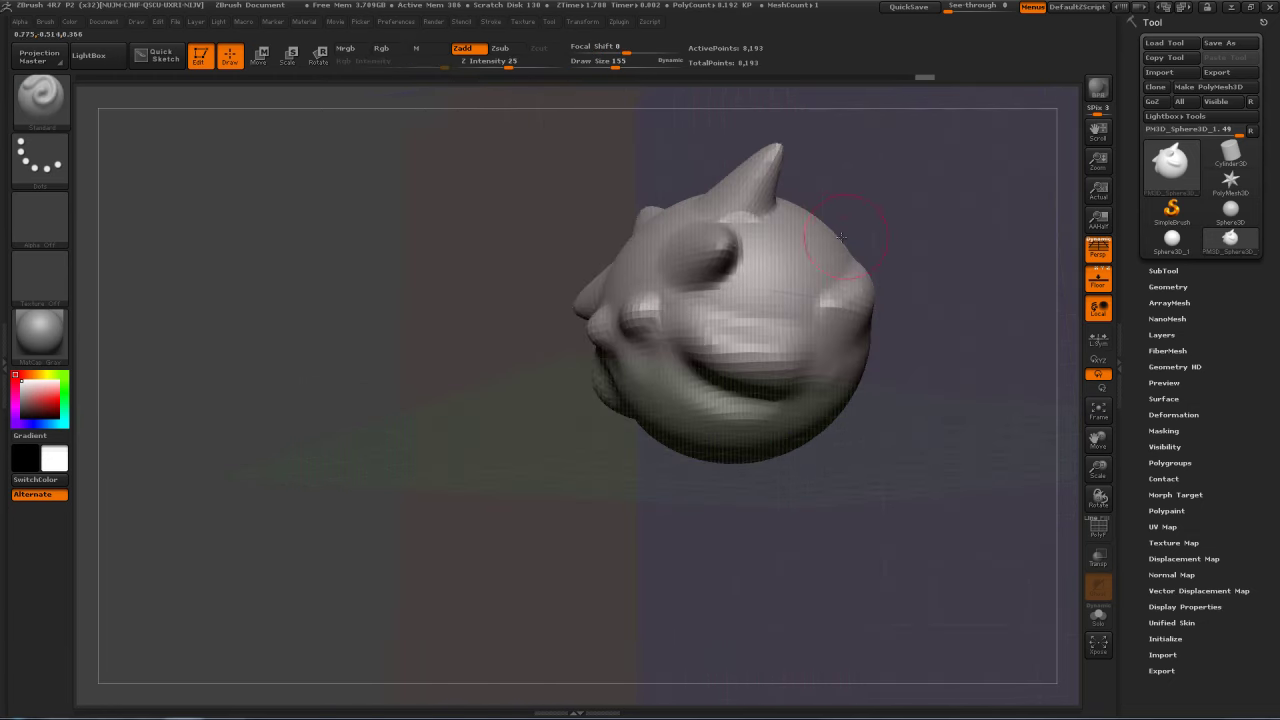
{"action": "key", "text": "shift"}
{"action": "mouse_move", "coordinate": [919, 245]}
{"action": "left_mouse_down"}
{"action": "mouse_move", "coordinate": [957, 243]}
{"action": "mouse_move", "coordinate": [946, 226]}
{"action": "mouse_move", "coordinate": [886, 277]}
{"action": "mouse_move", "coordinate": [895, 268]}
{"action": "mouse_move", "coordinate": [884, 280]}
{"action": "mouse_move", "coordinate": [900, 289]}
{"action": "mouse_move", "coordinate": [897, 265]}
{"action": "left_mouse_up"}
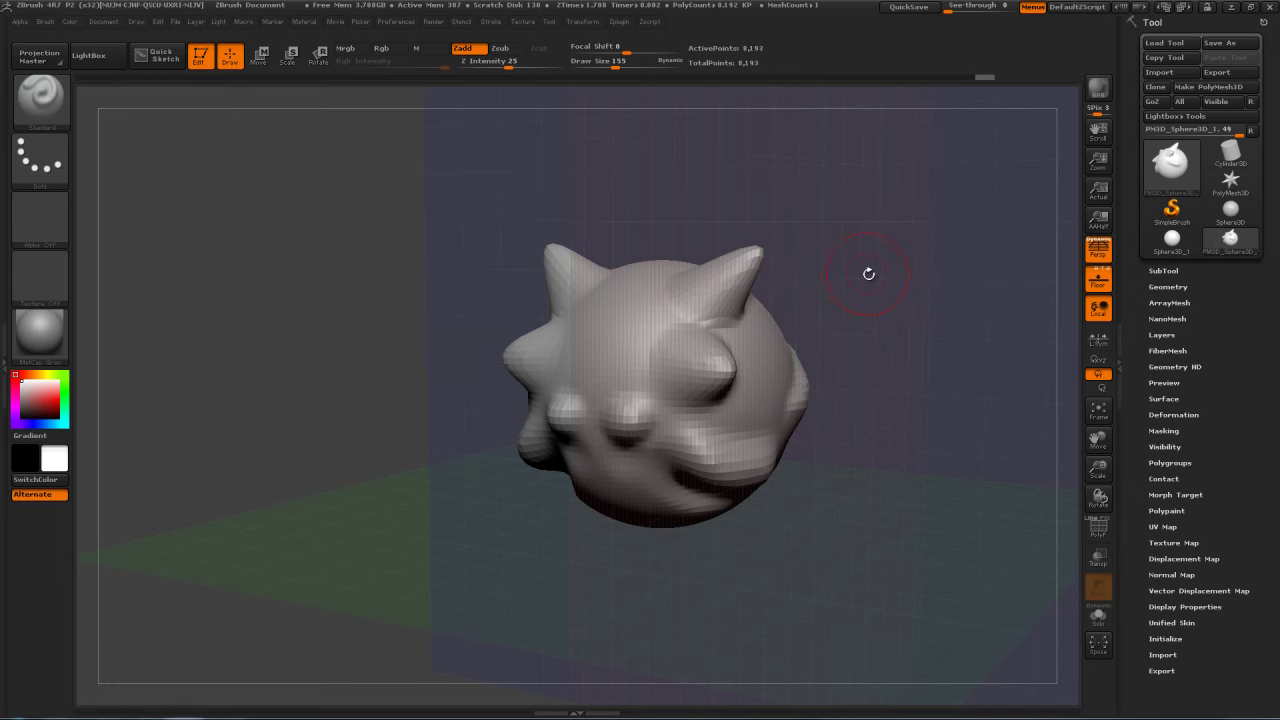
Step: Switch to the ClayTubes brush
{"action": "key", "text": "b"}
{"action": "key", "text": "c"}
{"action": "key", "text": "t"}
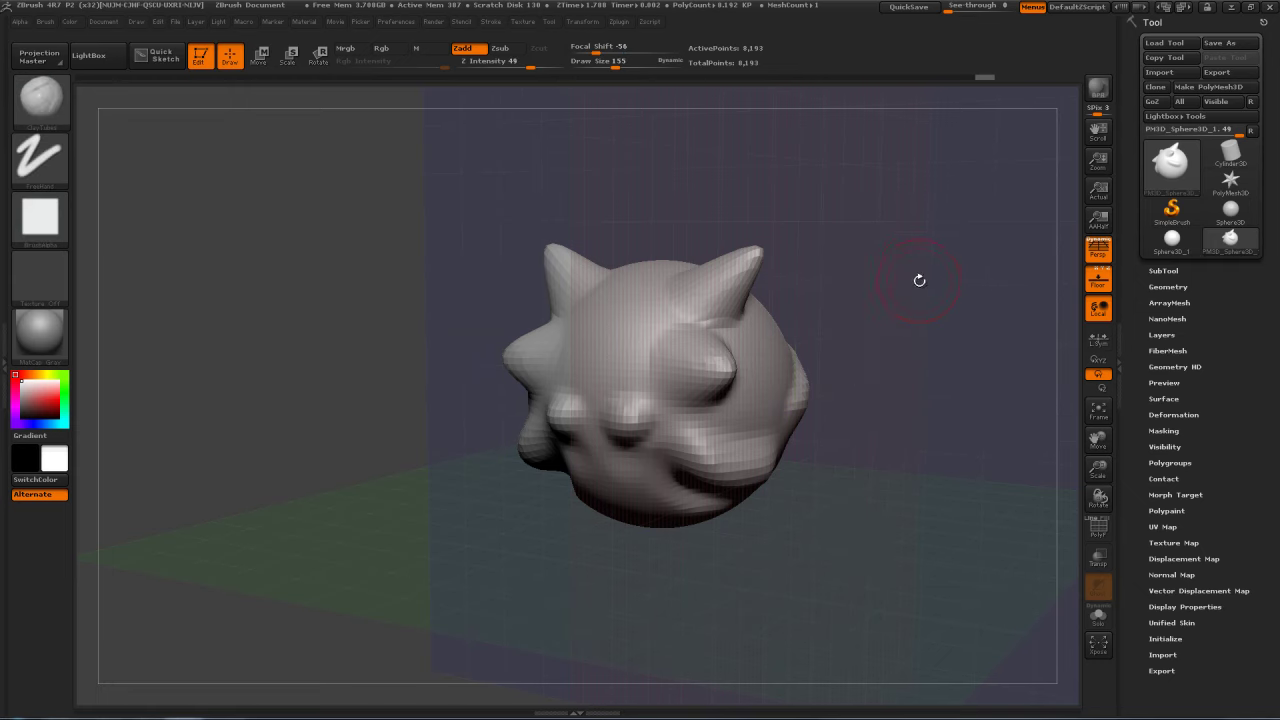
Step: Subdivide the mesh once, to subdivision level 2
{"action": "left_click_drag", "start_coordinate": [892, 301], "coordinate": [818, 300]}
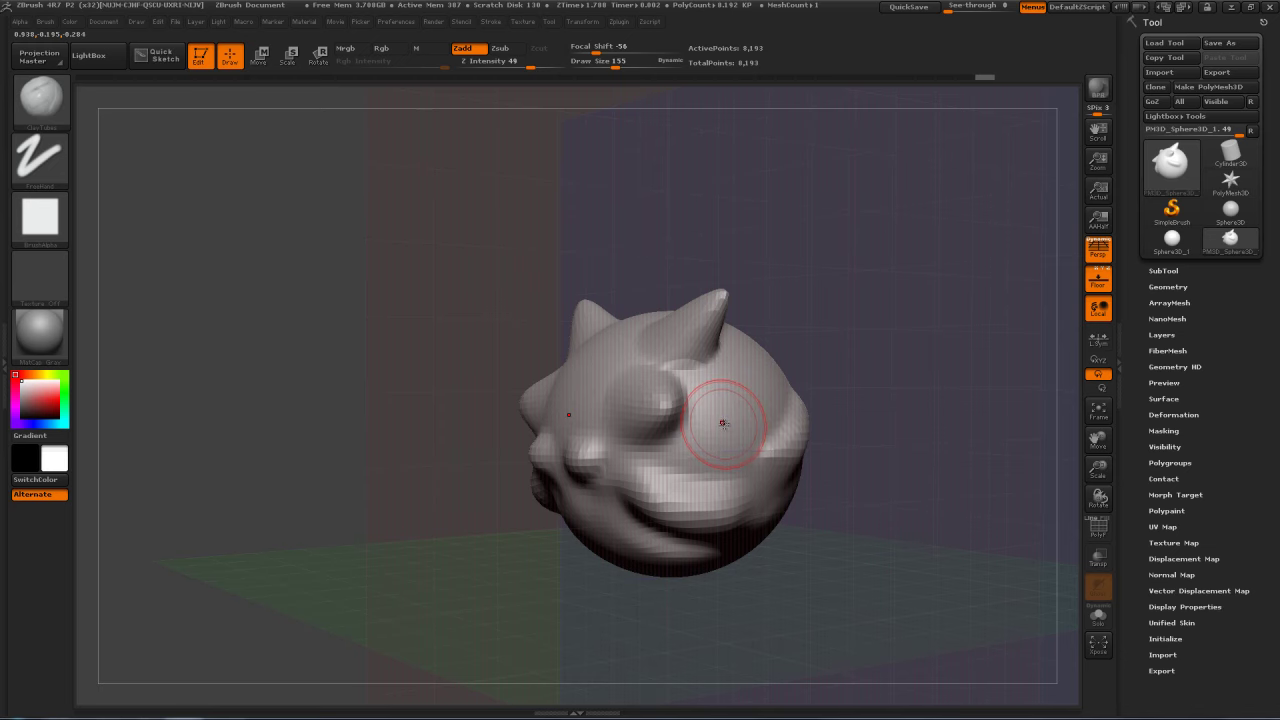
{"action": "left_click_drag", "start_coordinate": [889, 356], "coordinate": [906, 338]}
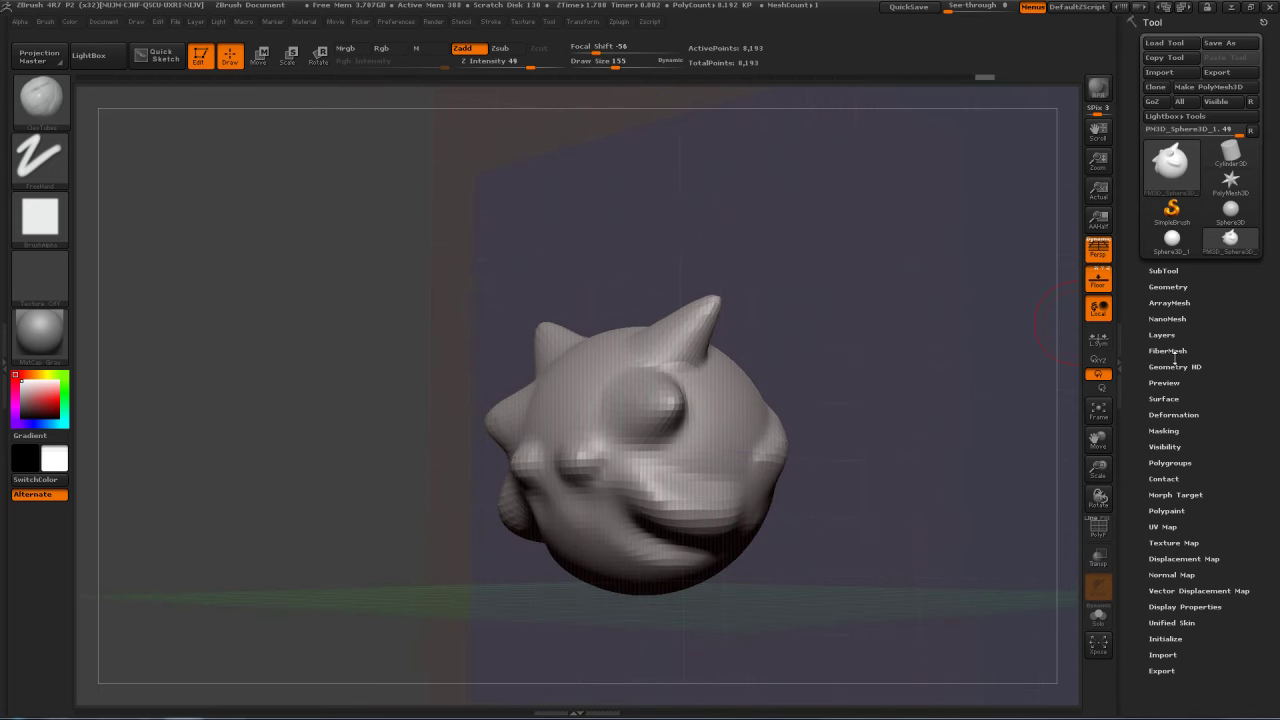
{"action": "left_click", "coordinate": [1168, 287]}
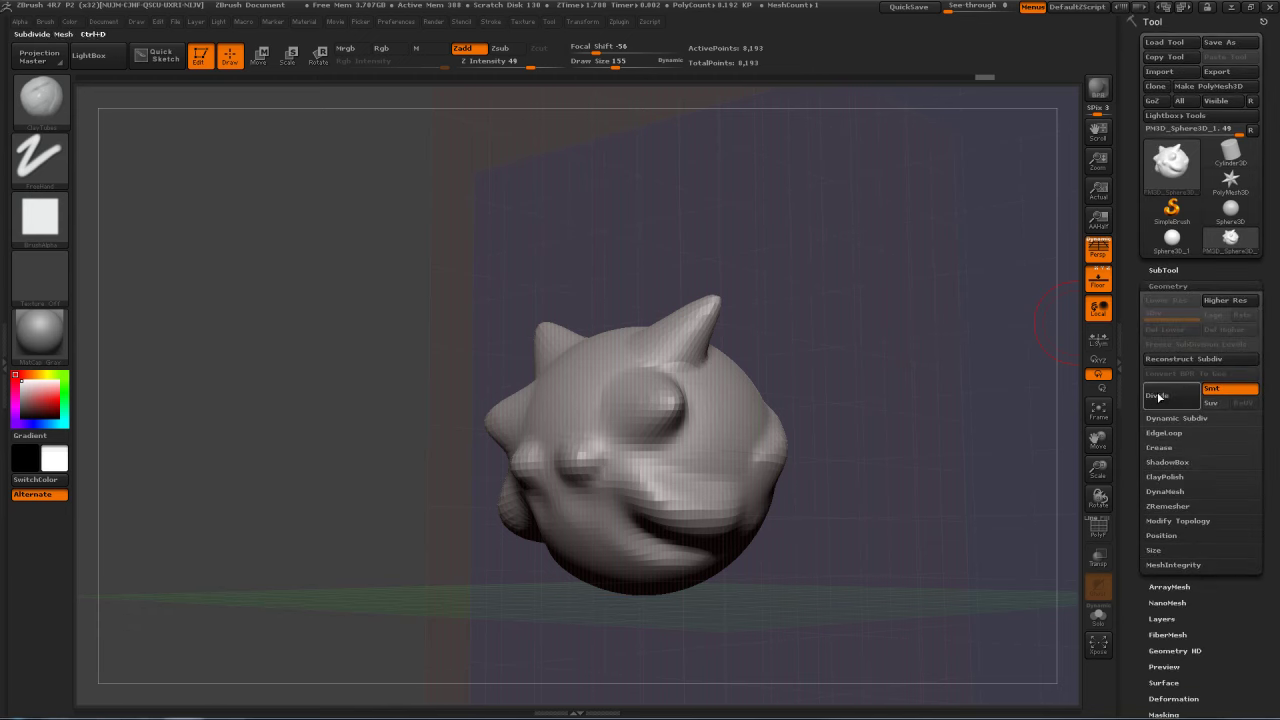
{"action": "left_click", "coordinate": [1168, 395]}
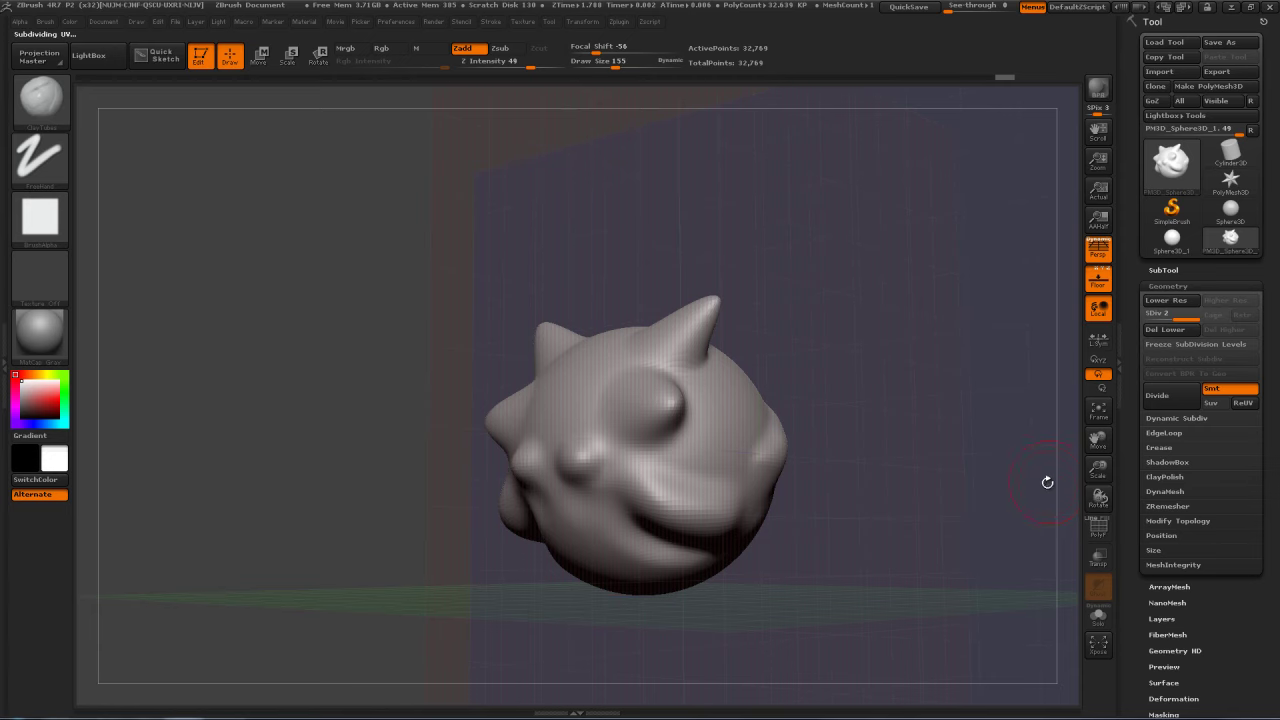
Step: Build up rough clay over the lower side ridge with the ClayTubes brush, using a Draw Size of about 113
{"action": "mouse_move", "coordinate": [885, 363]}
{"action": "left_mouse_down"}
{"action": "mouse_move", "coordinate": [941, 349]}
{"action": "mouse_move", "coordinate": [909, 294]}
{"action": "mouse_move", "coordinate": [780, 360]}
{"action": "left_mouse_up"}
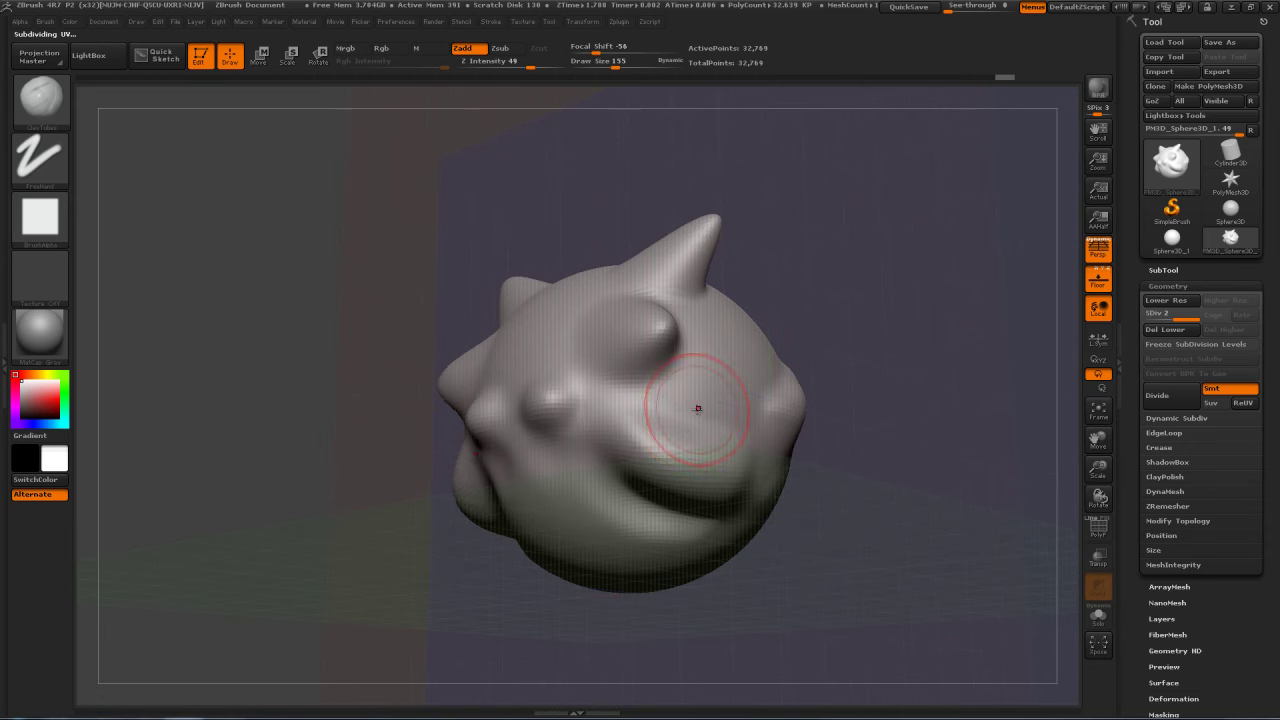
{"action": "key", "text": "s"}
{"action": "left_click_drag", "start_coordinate": [694, 412], "coordinate": [677, 414]}
{"action": "mouse_move", "coordinate": [606, 438]}
{"action": "left_mouse_down"}
{"action": "mouse_move", "coordinate": [634, 414]}
{"action": "mouse_move", "coordinate": [682, 417]}
{"action": "mouse_move", "coordinate": [614, 457]}
{"action": "mouse_move", "coordinate": [690, 432]}
{"action": "mouse_move", "coordinate": [682, 461]}
{"action": "mouse_move", "coordinate": [706, 434]}
{"action": "mouse_move", "coordinate": [612, 437]}
{"action": "mouse_move", "coordinate": [700, 449]}
{"action": "mouse_move", "coordinate": [645, 446]}
{"action": "mouse_move", "coordinate": [693, 458]}
{"action": "left_mouse_up"}
{"action": "key", "text": "s"}
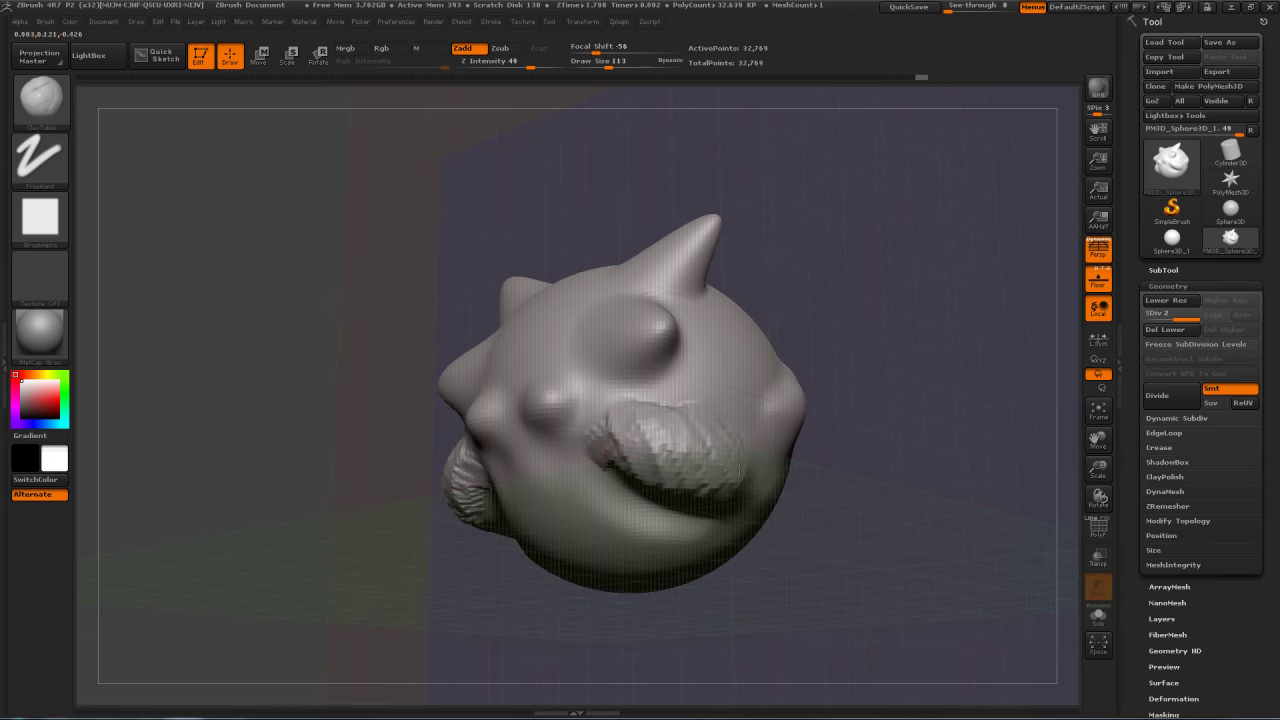
Step: Smooth the upper part of the clay on the lower ridge and add clay on the side behind the brow bump
{"action": "left_click_drag", "start_coordinate": [928, 347], "coordinate": [928, 310]}
{"action": "mouse_move", "coordinate": [680, 420]}
{"action": "left_mouse_down", "text": "shift"}
{"action": "mouse_move", "coordinate": [777, 394]}
{"action": "mouse_move", "coordinate": [629, 415]}
{"action": "left_mouse_up", "text": "shift"}
{"action": "left_click_drag", "start_coordinate": [749, 411], "coordinate": [652, 443], "text": "shift"}
{"action": "mouse_move", "coordinate": [714, 368]}
{"action": "left_mouse_down"}
{"action": "mouse_move", "coordinate": [723, 408]}
{"action": "mouse_move", "coordinate": [762, 382]}
{"action": "mouse_move", "coordinate": [700, 402]}
{"action": "mouse_move", "coordinate": [740, 370]}
{"action": "mouse_move", "coordinate": [775, 405]}
{"action": "mouse_move", "coordinate": [795, 393]}
{"action": "left_mouse_up"}
{"action": "left_click_drag", "start_coordinate": [929, 320], "coordinate": [850, 322]}
{"action": "mouse_move", "coordinate": [732, 352]}
{"action": "left_mouse_down"}
{"action": "mouse_move", "coordinate": [697, 408]}
{"action": "mouse_move", "coordinate": [749, 412]}
{"action": "mouse_move", "coordinate": [805, 385]}
{"action": "mouse_move", "coordinate": [808, 428]}
{"action": "mouse_move", "coordinate": [846, 452]}
{"action": "left_mouse_up"}
{"action": "mouse_move", "coordinate": [762, 381]}
{"action": "left_mouse_down", "text": "shift"}
{"action": "mouse_move", "coordinate": [720, 370]}
{"action": "mouse_move", "coordinate": [643, 386]}
{"action": "mouse_move", "coordinate": [740, 420]}
{"action": "mouse_move", "coordinate": [689, 386]}
{"action": "left_mouse_up", "text": "shift"}
{"action": "left_click_drag", "start_coordinate": [943, 280], "coordinate": [697, 306]}
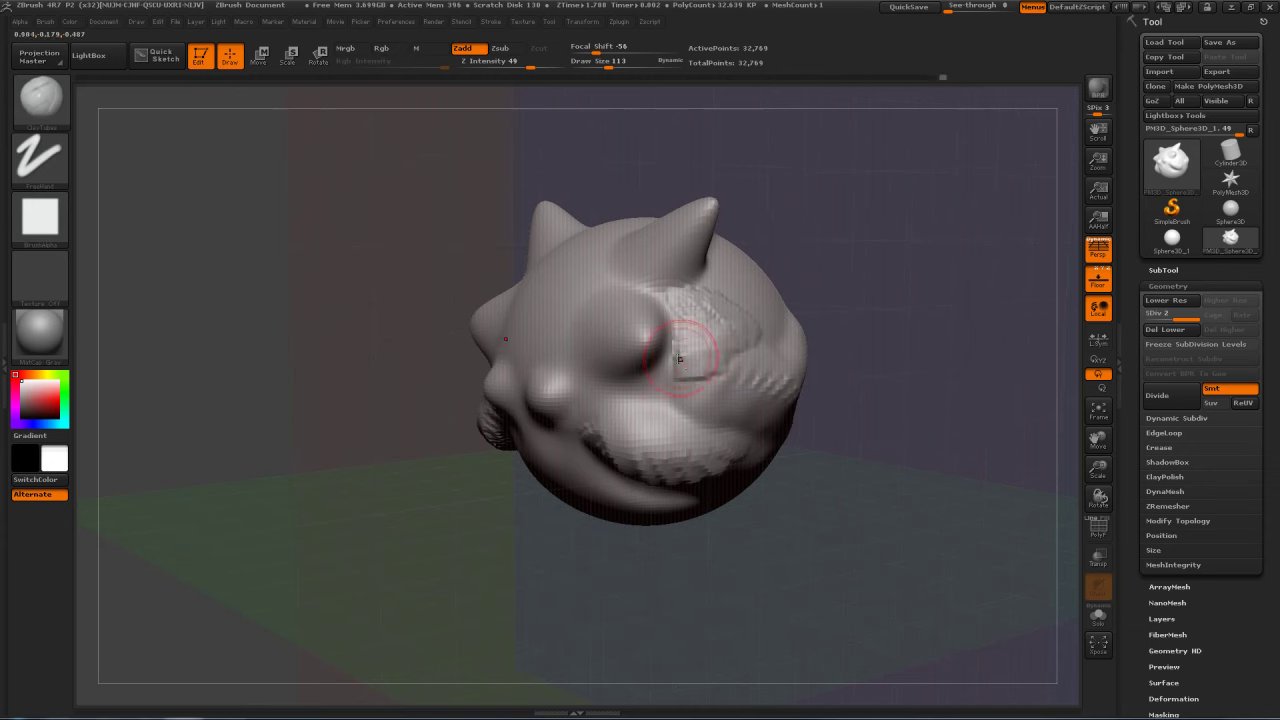
Step: Add more clay behind the brow bump and blend the rough patches there with a larger brush
{"action": "mouse_move", "coordinate": [758, 336]}
{"action": "left_mouse_down"}
{"action": "mouse_move", "coordinate": [764, 348]}
{"action": "mouse_move", "coordinate": [703, 337]}
{"action": "mouse_move", "coordinate": [788, 345]}
{"action": "mouse_move", "coordinate": [714, 350]}
{"action": "mouse_move", "coordinate": [763, 334]}
{"action": "mouse_move", "coordinate": [760, 374]}
{"action": "mouse_move", "coordinate": [740, 365]}
{"action": "left_mouse_up"}
{"action": "key", "text": "s"}
{"action": "left_click_drag", "start_coordinate": [673, 343], "coordinate": [681, 341]}
{"action": "mouse_move", "coordinate": [858, 288]}
{"action": "left_mouse_down"}
{"action": "mouse_move", "coordinate": [957, 276]}
{"action": "mouse_move", "coordinate": [826, 277]}
{"action": "left_mouse_up"}
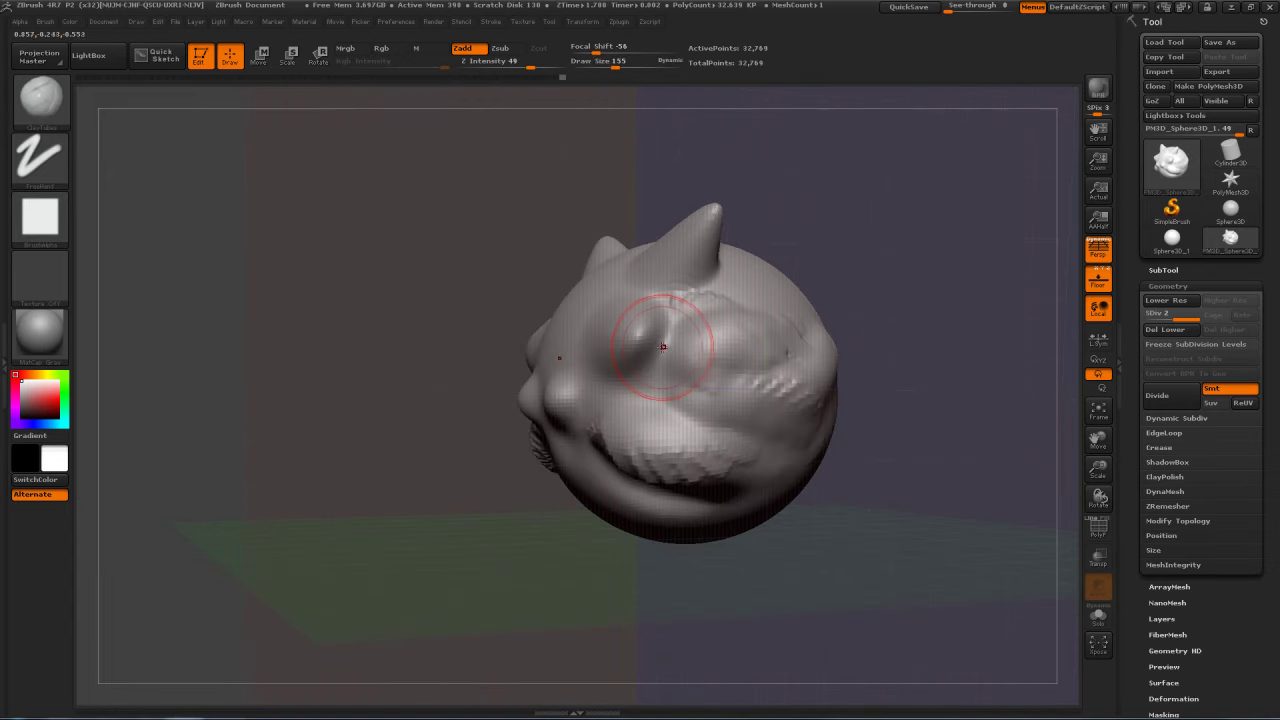
{"action": "key", "text": "s"}
{"action": "left_click_drag", "start_coordinate": [660, 348], "coordinate": [655, 348]}
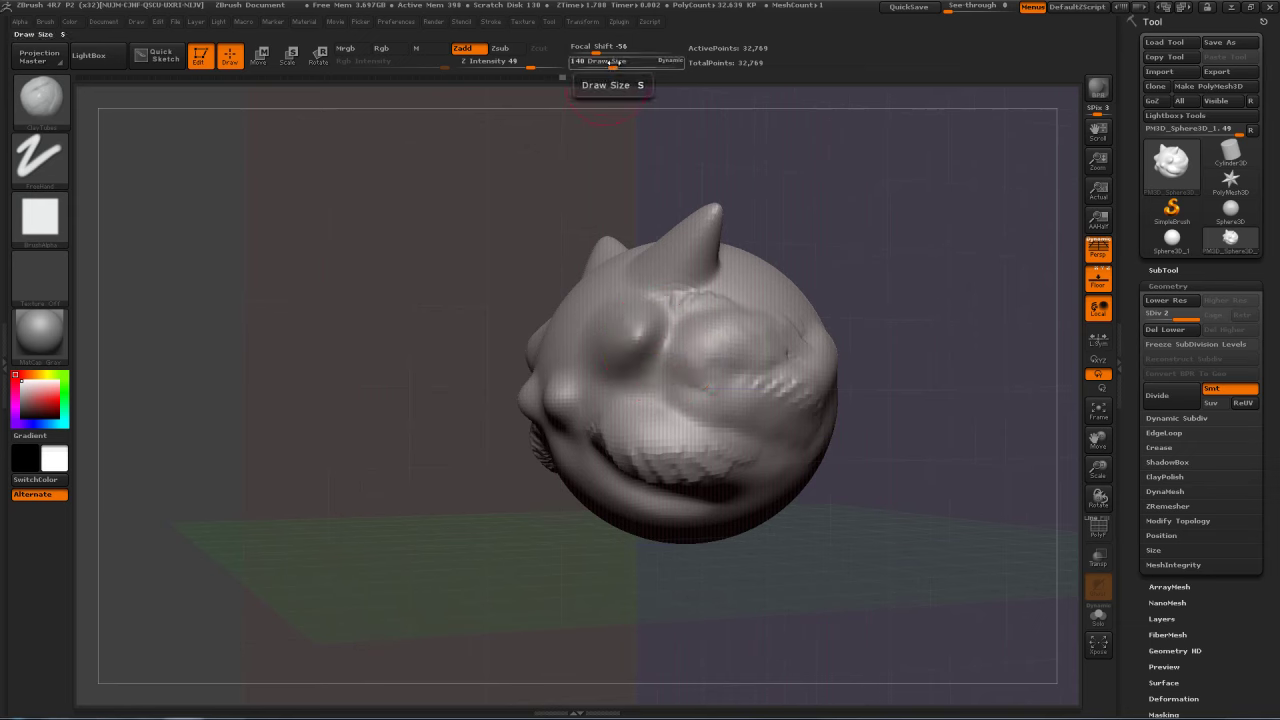
{"action": "left_click_drag", "start_coordinate": [884, 255], "coordinate": [646, 320], "text": "shift"}
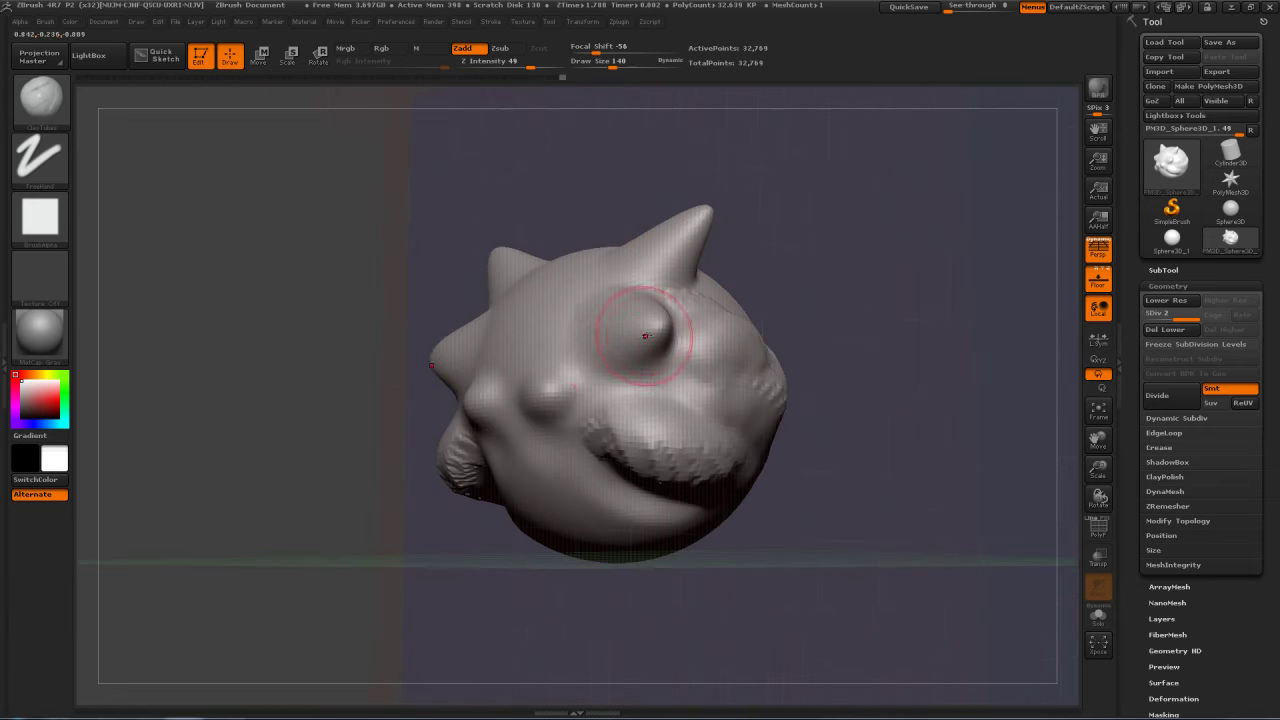
Step: Reduce the Draw Size to 65 and build up clay on the brow bump below the horn
{"action": "key", "text": "s"}
{"action": "left_click_drag", "start_coordinate": [600, 371], "coordinate": [593, 373]}
{"action": "key", "text": "s"}
{"action": "left_click_drag", "start_coordinate": [505, 331], "coordinate": [508, 330]}
{"action": "left_click_drag", "start_coordinate": [877, 222], "coordinate": [935, 225]}
{"action": "key", "text": "s"}
{"action": "mouse_move", "coordinate": [584, 314]}
{"action": "left_mouse_down"}
{"action": "mouse_move", "coordinate": [636, 332]}
{"action": "mouse_move", "coordinate": [622, 314]}
{"action": "mouse_move", "coordinate": [604, 330]}
{"action": "mouse_move", "coordinate": [586, 300]}
{"action": "mouse_move", "coordinate": [645, 318]}
{"action": "mouse_move", "coordinate": [663, 309]}
{"action": "left_mouse_up"}
Step: Extend the clay across the brow and smooth it into the surrounding surface
{"action": "mouse_move", "coordinate": [812, 306]}
{"action": "left_mouse_down"}
{"action": "mouse_move", "coordinate": [864, 237]}
{"action": "mouse_move", "coordinate": [662, 311]}
{"action": "mouse_move", "coordinate": [664, 352]}
{"action": "mouse_move", "coordinate": [700, 336]}
{"action": "mouse_move", "coordinate": [688, 322]}
{"action": "mouse_move", "coordinate": [694, 340]}
{"action": "mouse_move", "coordinate": [676, 328]}
{"action": "mouse_move", "coordinate": [700, 326]}
{"action": "mouse_move", "coordinate": [676, 340]}
{"action": "mouse_move", "coordinate": [748, 323]}
{"action": "left_mouse_up"}
{"action": "left_click_drag", "start_coordinate": [450, 310], "coordinate": [631, 299]}
{"action": "mouse_move", "coordinate": [631, 299]}
{"action": "left_mouse_down", "text": "shift"}
{"action": "mouse_move", "coordinate": [581, 317]}
{"action": "mouse_move", "coordinate": [535, 295]}
{"action": "mouse_move", "coordinate": [626, 322]}
{"action": "left_mouse_up", "text": "shift"}
{"action": "left_click_drag", "start_coordinate": [768, 285], "coordinate": [740, 262]}
{"action": "left_click_drag", "start_coordinate": [653, 434], "coordinate": [640, 408], "text": "shift"}
{"action": "left_click_drag", "start_coordinate": [880, 340], "coordinate": [812, 286]}
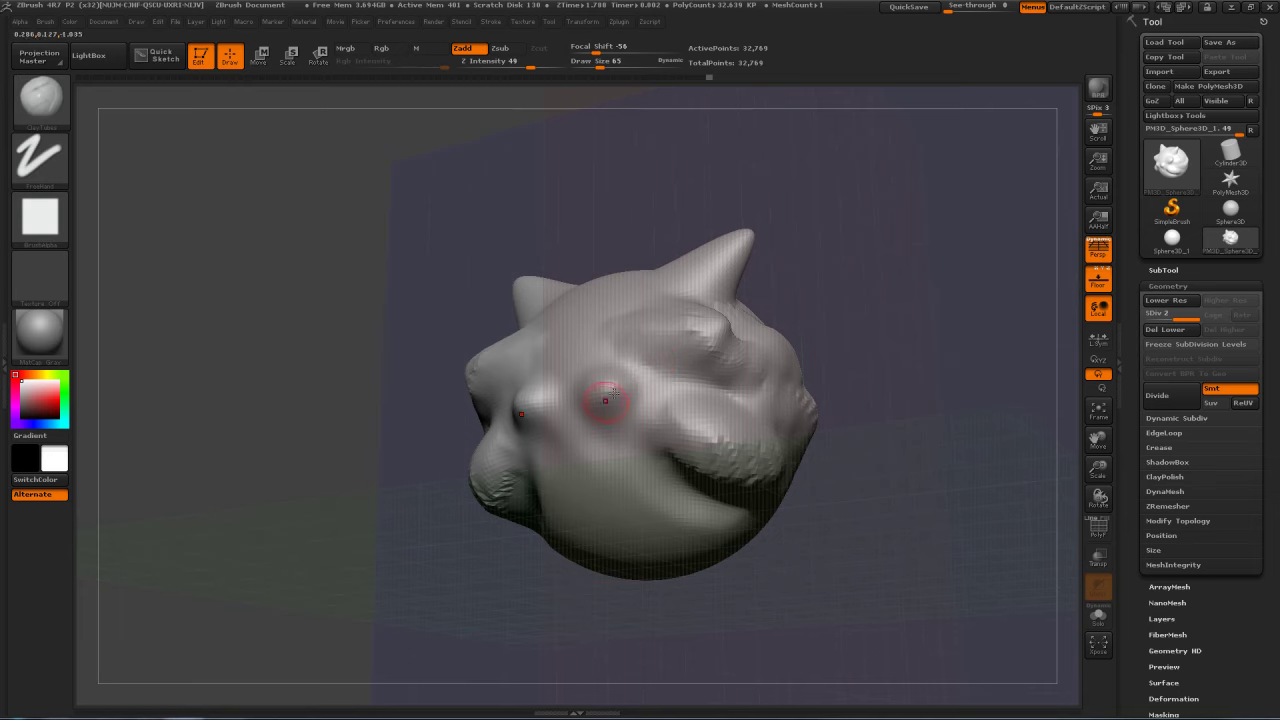
Step: Sculpt a mirrored pair of slanted oval marks on the forehead between the horns and smooth them
{"action": "mouse_move", "coordinate": [847, 246]}
{"action": "left_mouse_down"}
{"action": "mouse_move", "coordinate": [890, 264]}
{"action": "mouse_move", "coordinate": [915, 236]}
{"action": "mouse_move", "coordinate": [879, 257]}
{"action": "mouse_move", "coordinate": [872, 245]}
{"action": "left_mouse_up"}
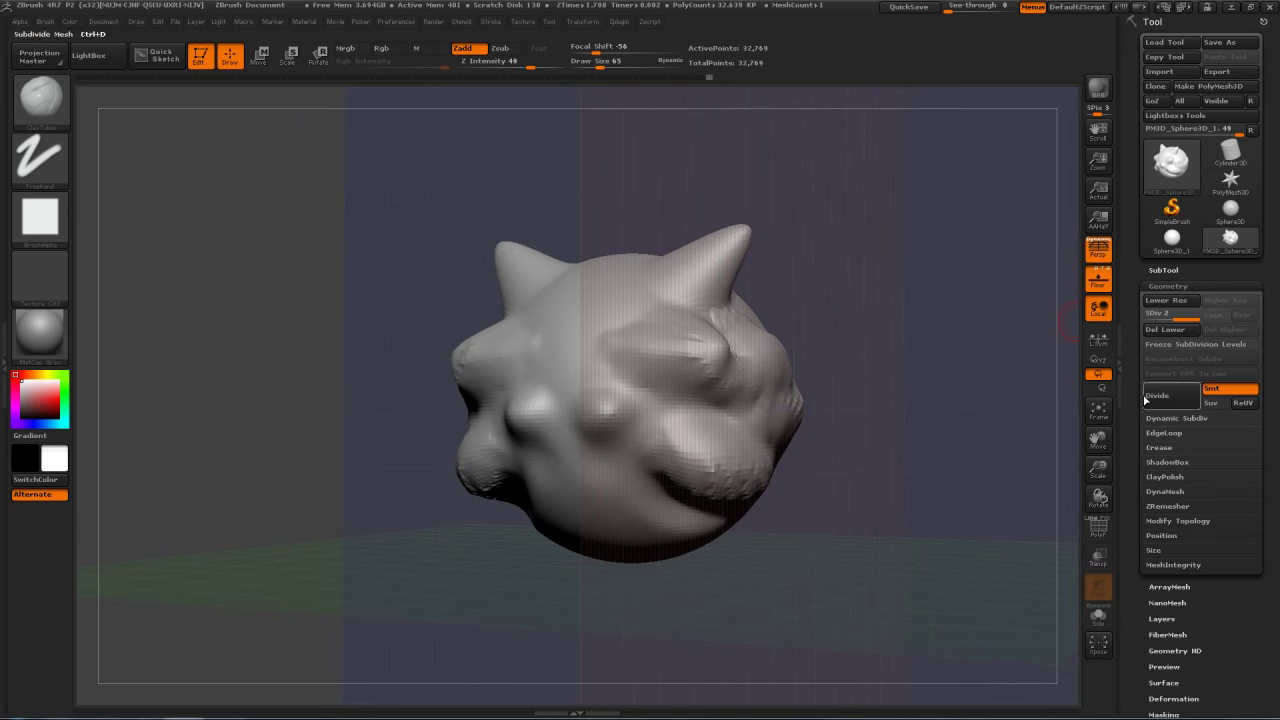
{"action": "left_click_drag", "start_coordinate": [871, 209], "coordinate": [554, 257]}
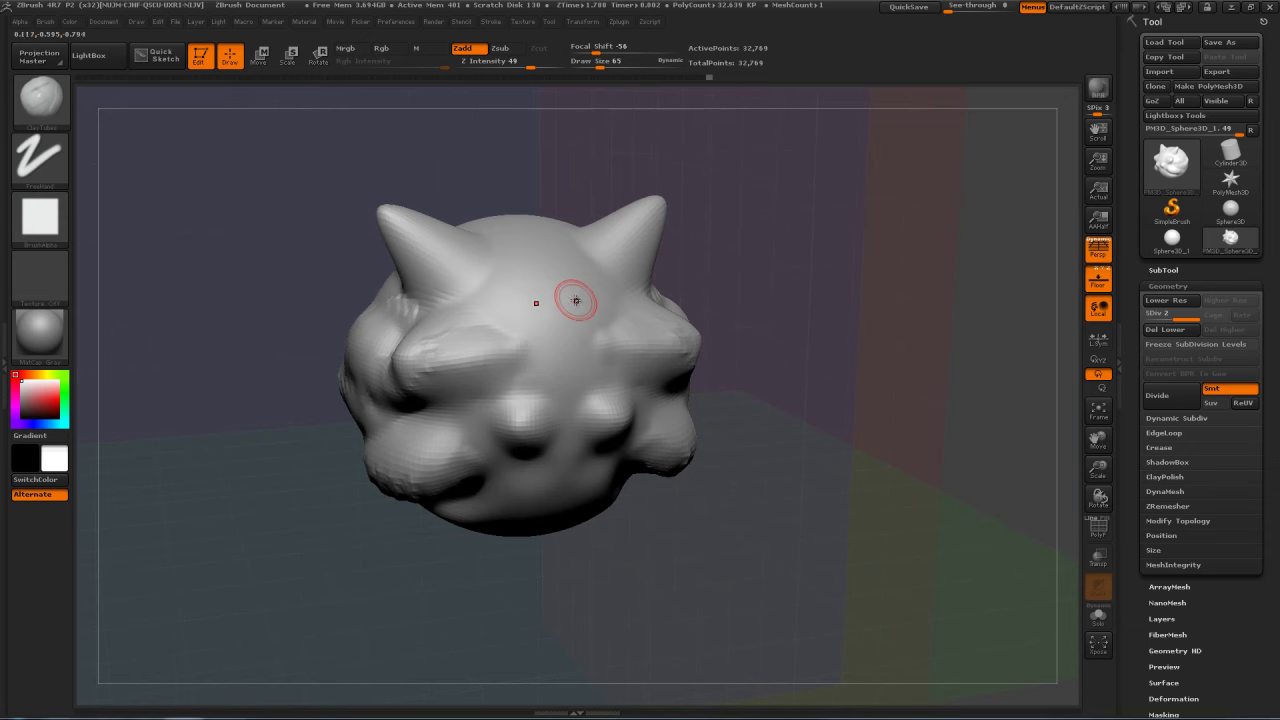
{"action": "mouse_move", "coordinate": [583, 333]}
{"action": "left_mouse_down"}
{"action": "mouse_move", "coordinate": [576, 278]}
{"action": "mouse_move", "coordinate": [590, 305]}
{"action": "mouse_move", "coordinate": [605, 275]}
{"action": "mouse_move", "coordinate": [598, 312]}
{"action": "mouse_move", "coordinate": [583, 272]}
{"action": "mouse_move", "coordinate": [600, 280]}
{"action": "mouse_move", "coordinate": [587, 303]}
{"action": "mouse_move", "coordinate": [543, 322]}
{"action": "left_mouse_up"}
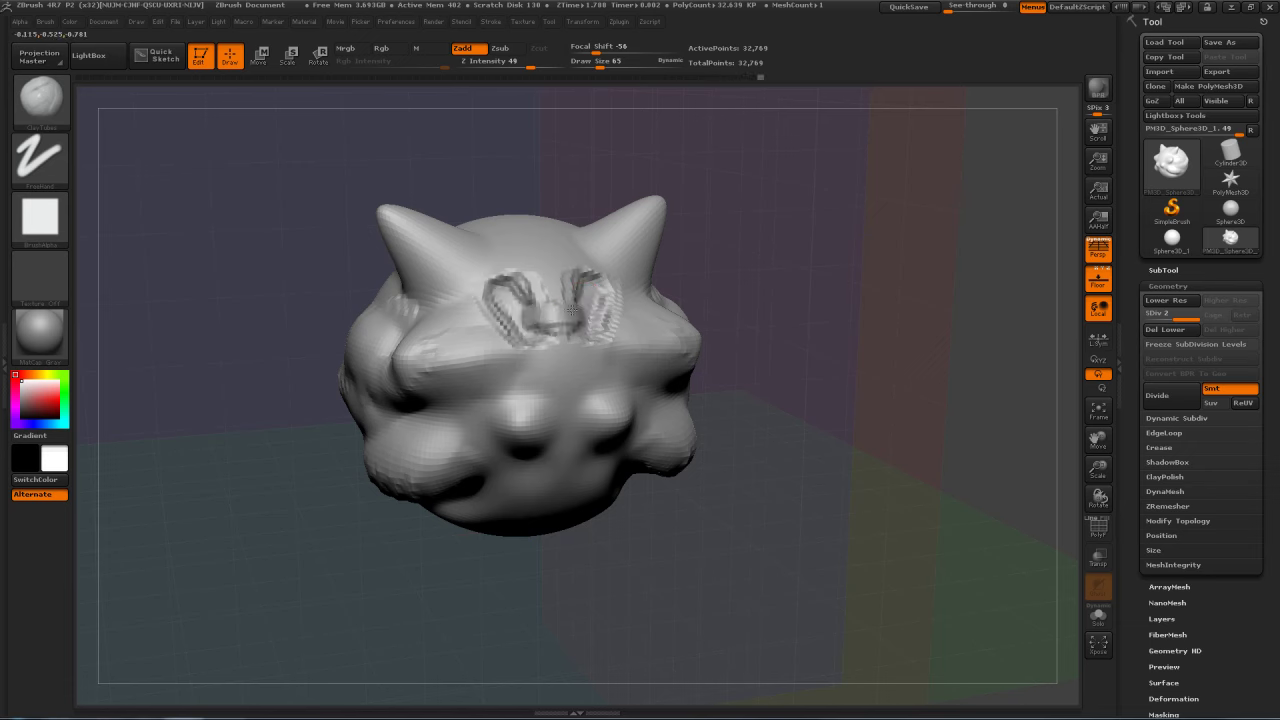
{"action": "mouse_move", "coordinate": [567, 275]}
{"action": "left_mouse_down", "text": "shift"}
{"action": "mouse_move", "coordinate": [491, 309]}
{"action": "mouse_move", "coordinate": [534, 309]}
{"action": "mouse_move", "coordinate": [544, 323]}
{"action": "left_mouse_up", "text": "shift"}
{"action": "key", "text": "ctrl+z"}
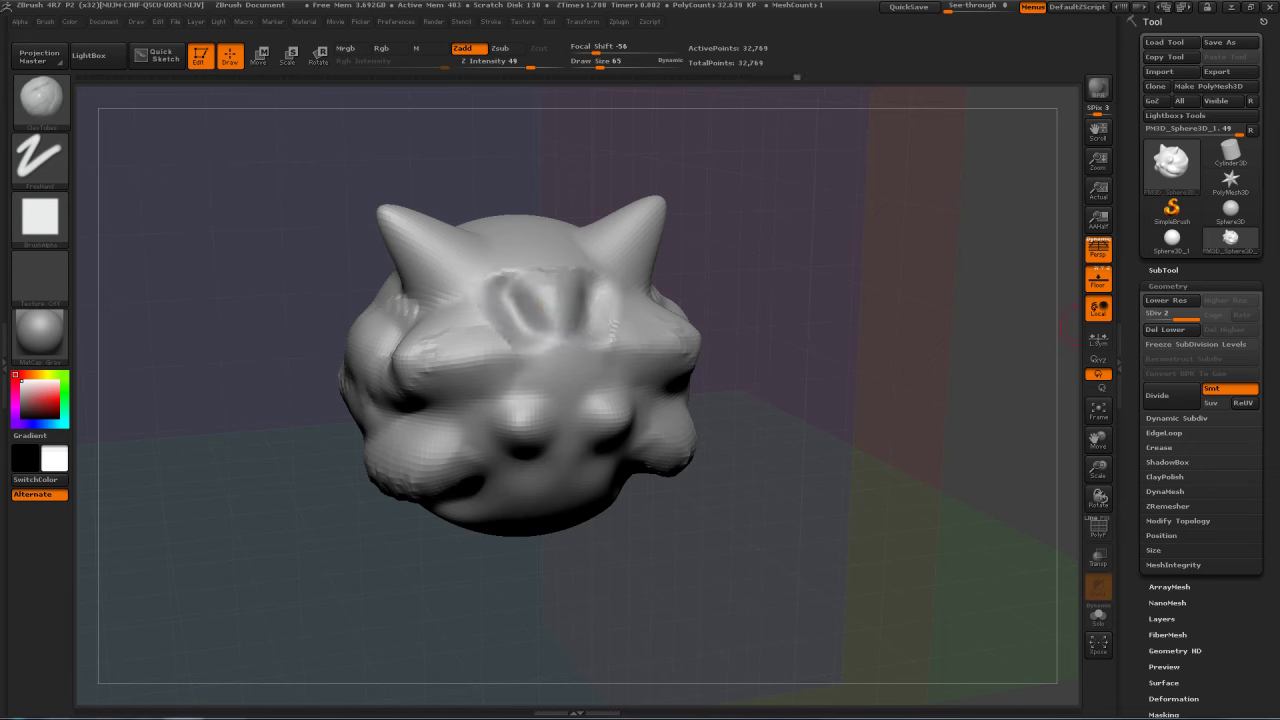
Step: Switch to the TrimDynamic brush and flatten the tips of the horns with a large brush
{"action": "mouse_move", "coordinate": [903, 321]}
{"action": "left_mouse_down"}
{"action": "mouse_move", "coordinate": [843, 323]}
{"action": "mouse_move", "coordinate": [908, 293]}
{"action": "mouse_move", "coordinate": [893, 300]}
{"action": "mouse_move", "coordinate": [918, 307]}
{"action": "mouse_move", "coordinate": [912, 223]}
{"action": "mouse_move", "coordinate": [518, 351]}
{"action": "mouse_move", "coordinate": [573, 365]}
{"action": "mouse_move", "coordinate": [533, 371]}
{"action": "left_mouse_up"}
{"action": "key", "text": "b"}
{"action": "key", "text": "t"}
{"action": "key", "text": "d"}
{"action": "key", "text": "s"}
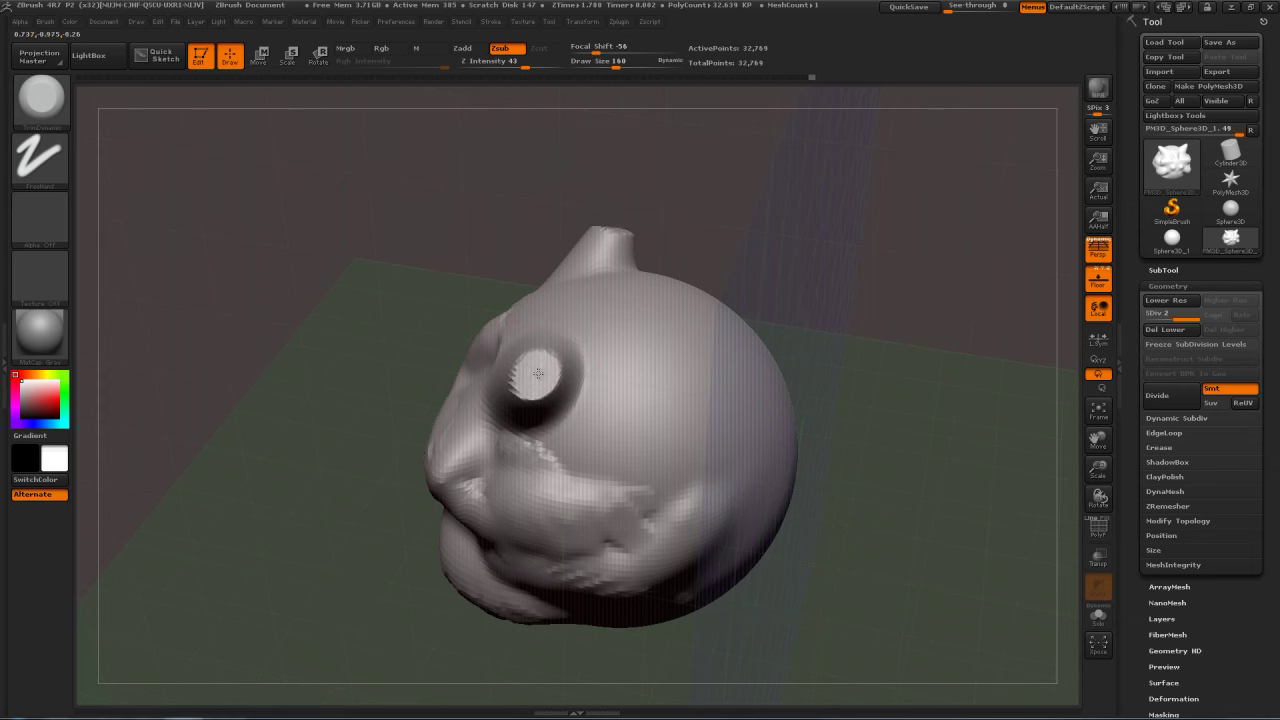
{"action": "mouse_move", "coordinate": [911, 244]}
{"action": "left_mouse_down"}
{"action": "mouse_move", "coordinate": [960, 209]}
{"action": "mouse_move", "coordinate": [878, 232]}
{"action": "left_mouse_up"}
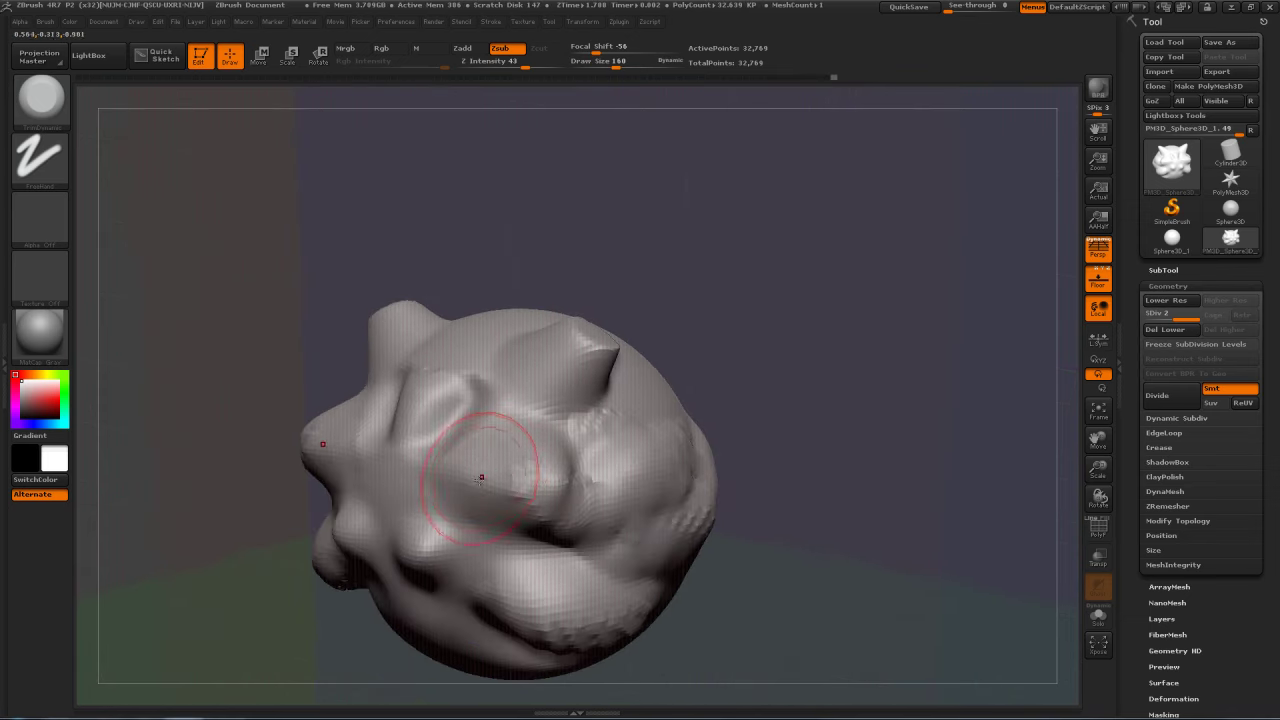
Step: Trim the brow ridges into flat planes with a sharp front edge, using a Draw Size of 75
{"action": "key", "text": "s"}
{"action": "left_click_drag", "start_coordinate": [501, 483], "coordinate": [497, 483]}
{"action": "mouse_move", "coordinate": [888, 317]}
{"action": "left_mouse_down"}
{"action": "mouse_move", "coordinate": [935, 285]}
{"action": "mouse_move", "coordinate": [925, 300]}
{"action": "left_mouse_up"}
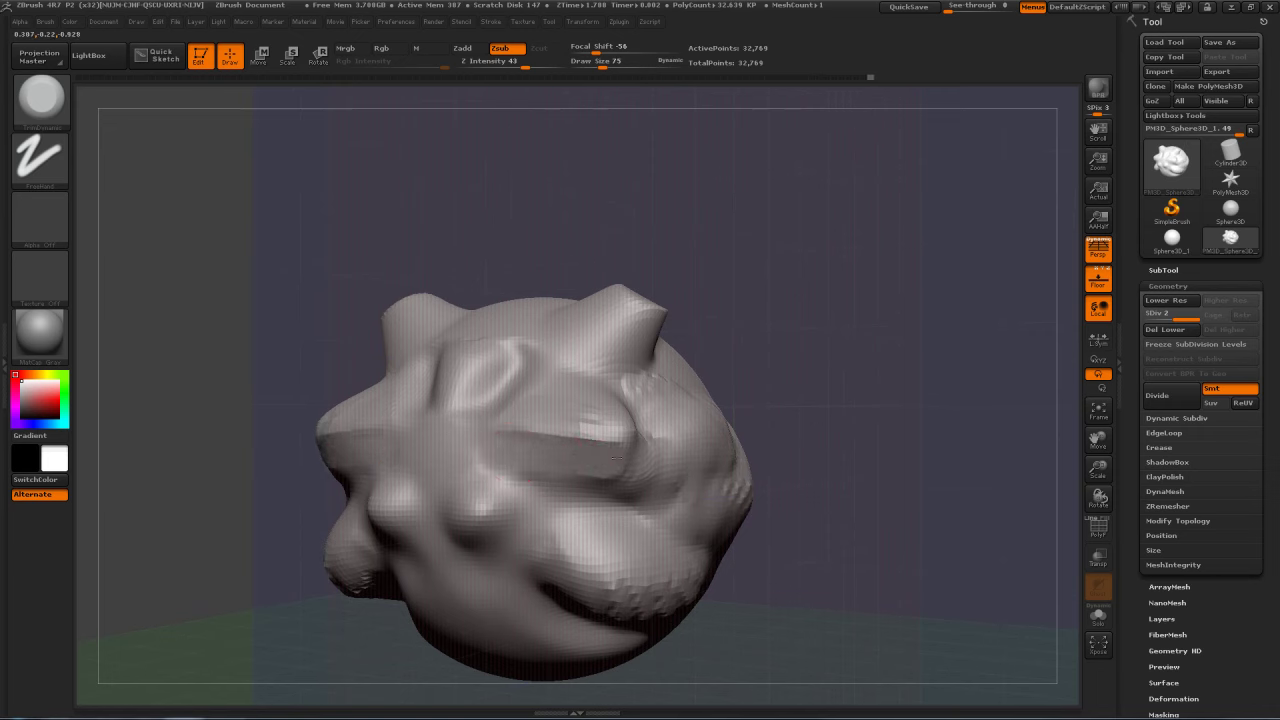
{"action": "right_click_drag", "start_coordinate": [596, 403], "coordinate": [634, 380]}
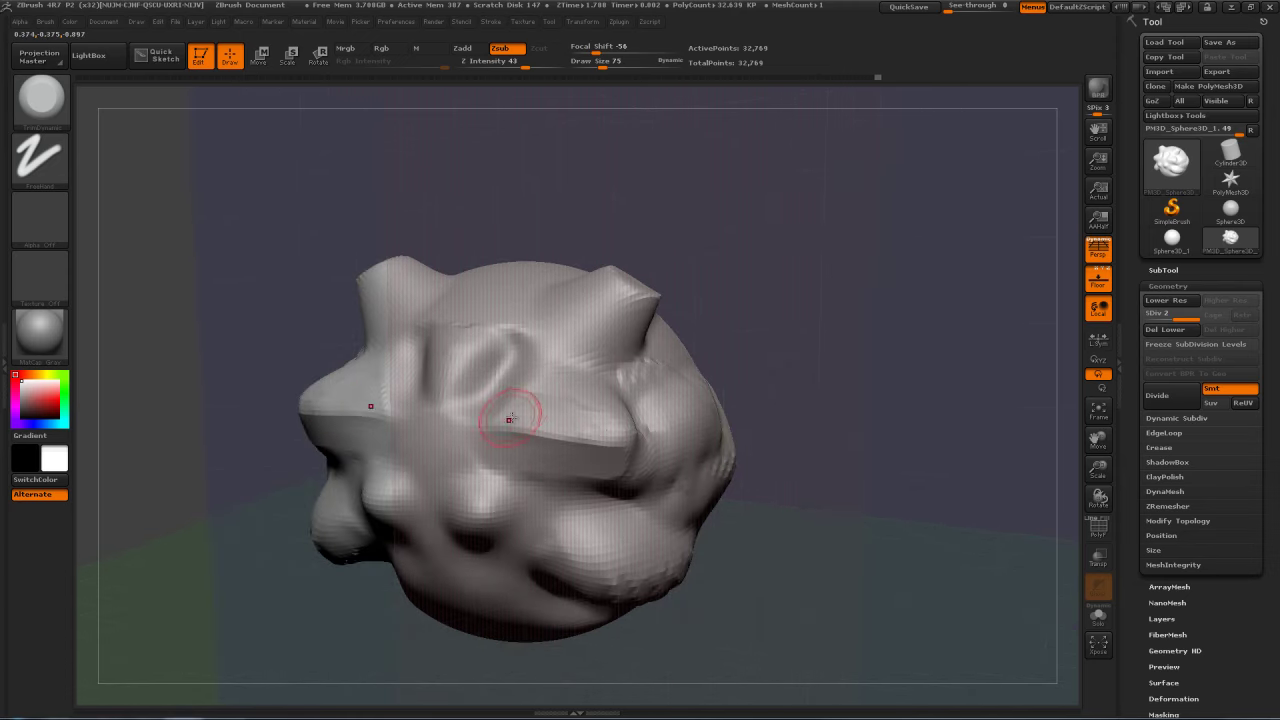
Step: Set the Draw Size to 155 and flatten the clay on the side behind the brow into broad planes
{"action": "key", "text": "s"}
{"action": "left_click_drag", "start_coordinate": [565, 410], "coordinate": [590, 411]}
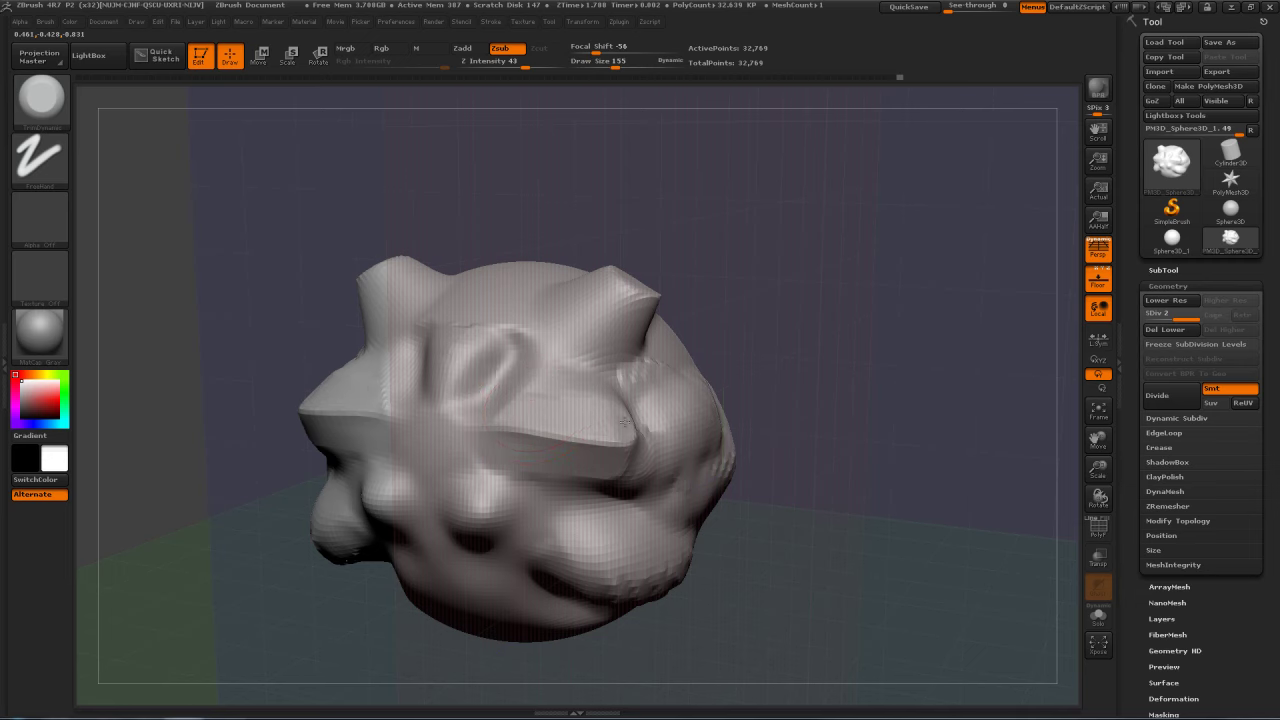
{"action": "left_click_drag", "start_coordinate": [838, 346], "coordinate": [801, 352]}
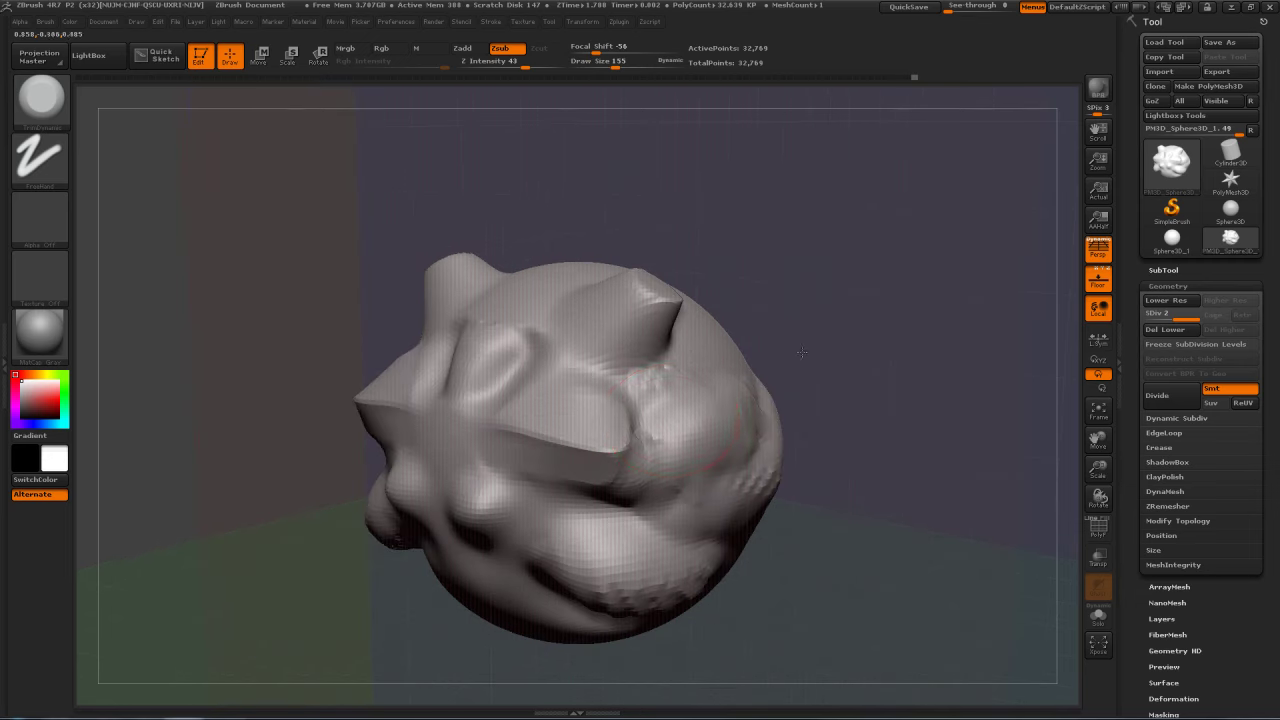
{"action": "left_click_drag", "start_coordinate": [664, 420], "coordinate": [824, 372]}
{"action": "left_click_drag", "start_coordinate": [677, 460], "coordinate": [664, 462]}
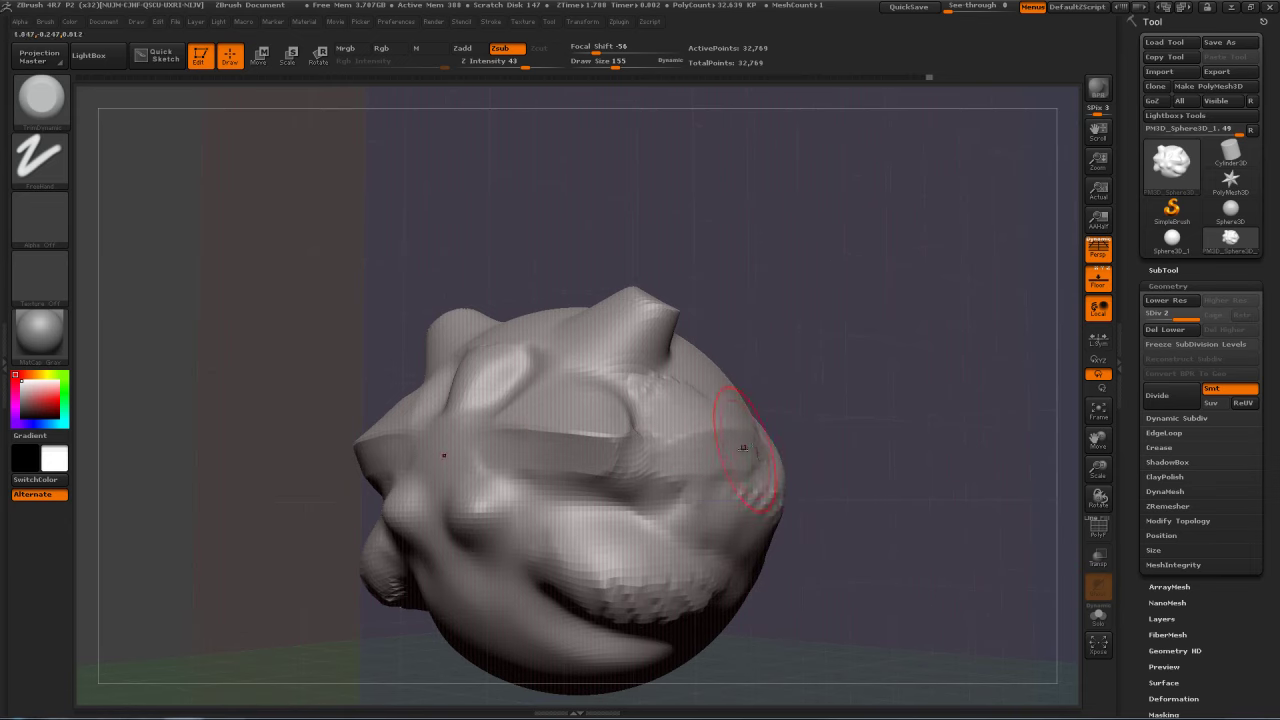
{"action": "mouse_move", "coordinate": [785, 439]}
{"action": "left_mouse_down"}
{"action": "mouse_move", "coordinate": [902, 412]}
{"action": "mouse_move", "coordinate": [850, 376]}
{"action": "mouse_move", "coordinate": [805, 398]}
{"action": "left_mouse_up"}
Step: Flatten the rough lower side ridge with TrimDynamic, reducing the Draw Size to 105 for the area behind it
{"action": "left_click_drag", "start_coordinate": [586, 525], "coordinate": [709, 551]}
{"action": "left_click_drag", "start_coordinate": [790, 535], "coordinate": [593, 497]}
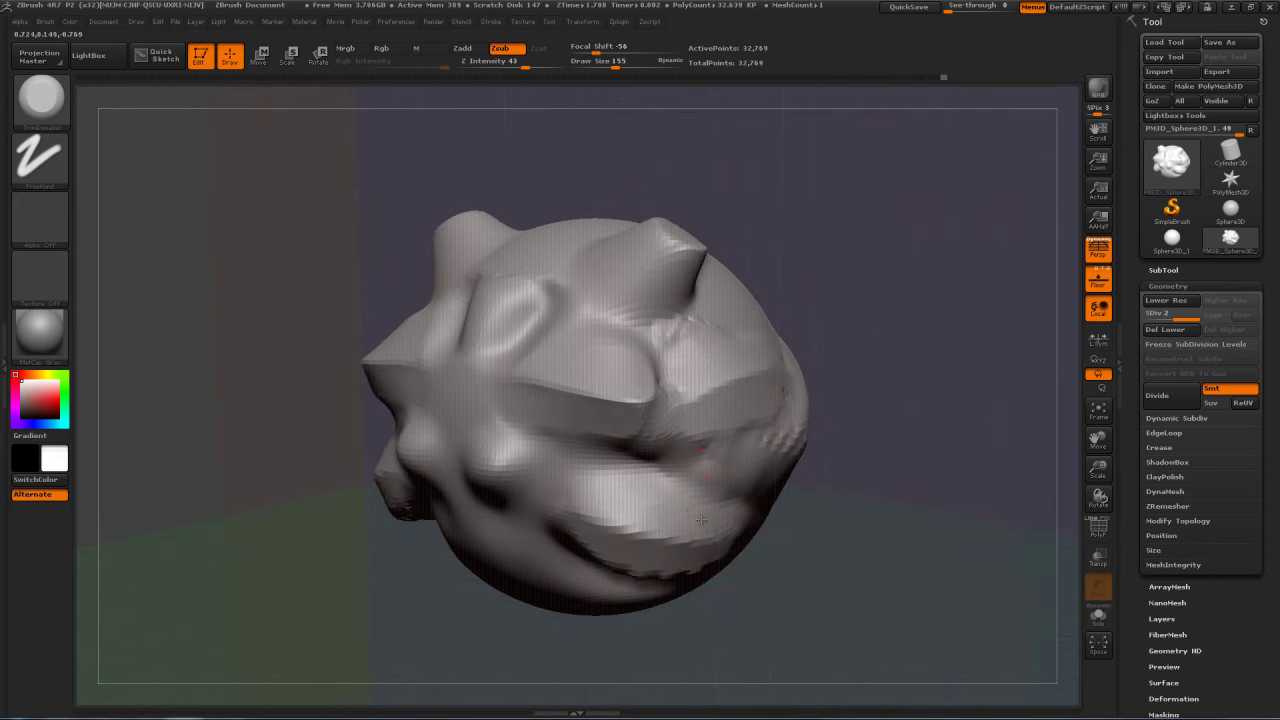
{"action": "key", "text": "s"}
{"action": "left_click_drag", "start_coordinate": [697, 507], "coordinate": [688, 507]}
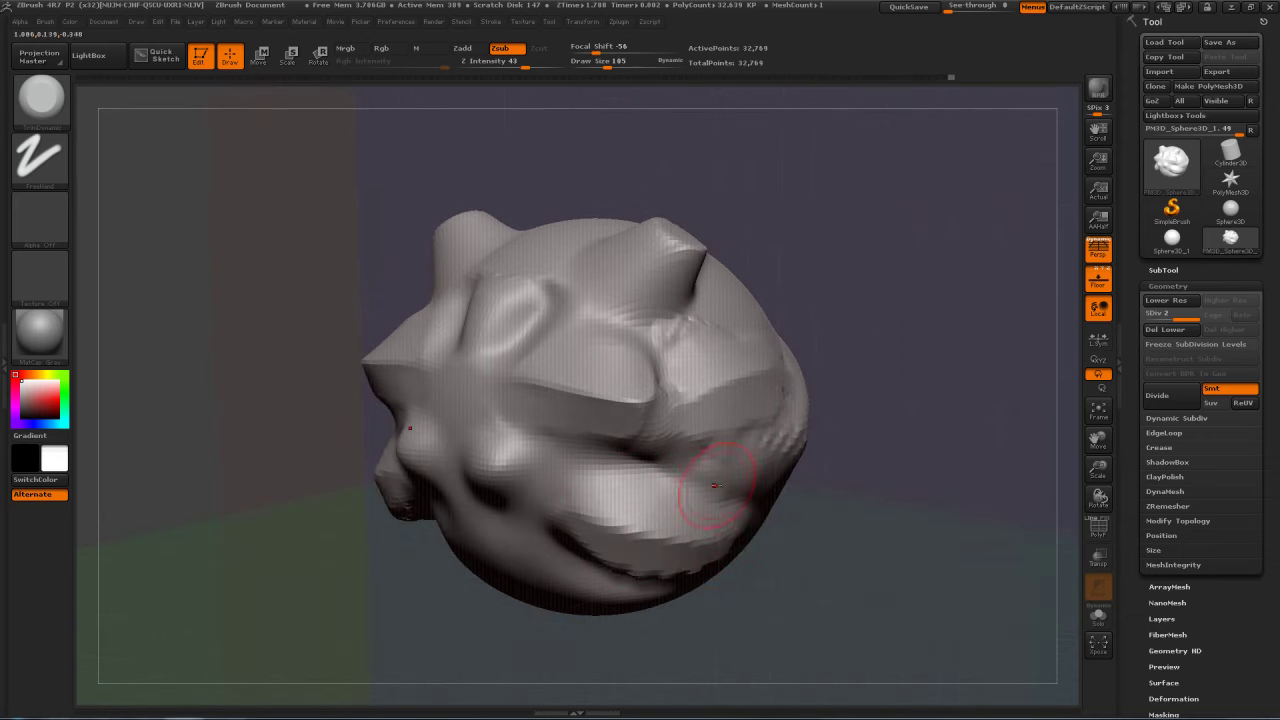
{"action": "left_click_drag", "start_coordinate": [812, 445], "coordinate": [890, 436]}
Step: Flatten the tips of the two round front bumps at Draw Size 75 and smooth the area below the side ridge
{"action": "left_click", "coordinate": [463, 458]}
{"action": "left_click", "coordinate": [374, 470]}
{"action": "mouse_move", "coordinate": [823, 377]}
{"action": "left_mouse_down"}
{"action": "mouse_move", "coordinate": [918, 331]}
{"action": "mouse_move", "coordinate": [915, 285]}
{"action": "left_mouse_up"}
{"action": "key", "text": "s"}
{"action": "mouse_move", "coordinate": [487, 434]}
{"action": "left_mouse_down"}
{"action": "mouse_move", "coordinate": [472, 410]}
{"action": "mouse_move", "coordinate": [439, 444]}
{"action": "left_mouse_up"}
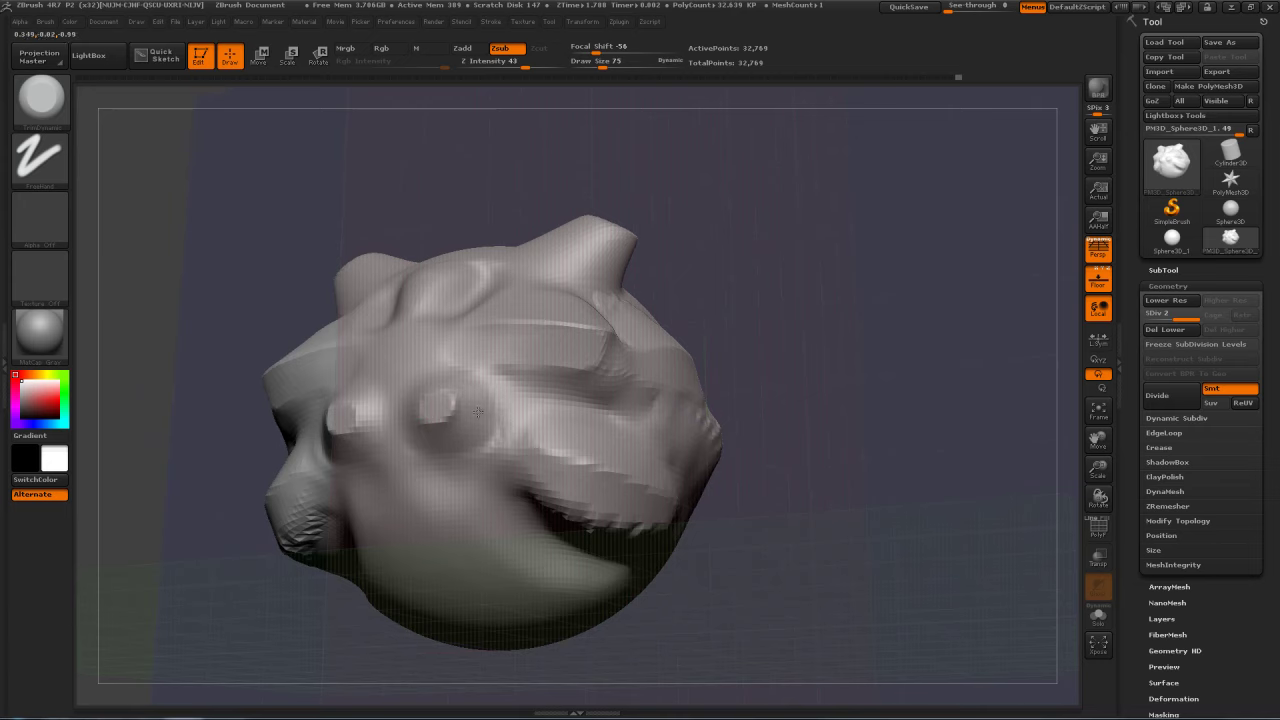
{"action": "right_click_drag", "start_coordinate": [514, 491], "coordinate": [484, 501]}
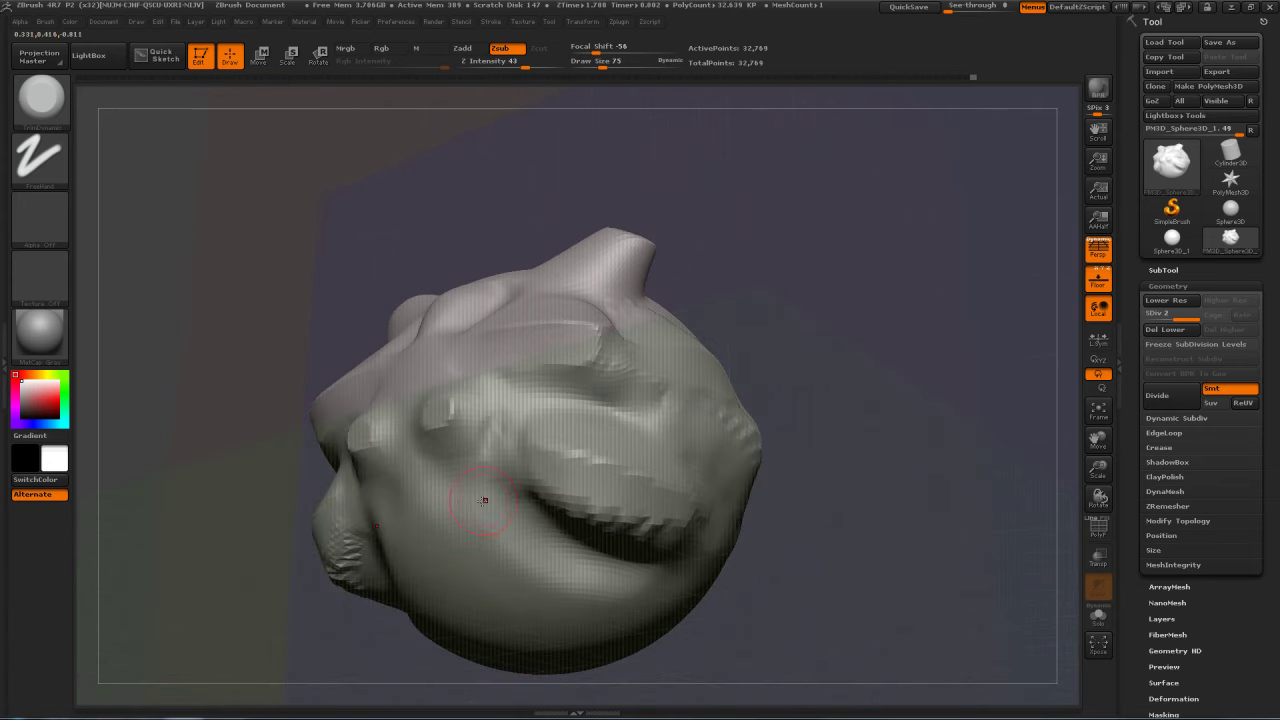
{"action": "left_click_drag", "start_coordinate": [548, 532], "coordinate": [608, 546], "text": "shift"}
{"action": "mouse_move", "coordinate": [608, 546]}
{"action": "right_mouse_down"}
{"action": "mouse_move", "coordinate": [860, 380]}
{"action": "mouse_move", "coordinate": [914, 329]}
{"action": "right_mouse_up"}
{"action": "left_click_drag", "start_coordinate": [913, 329], "coordinate": [849, 314], "text": "shift"}
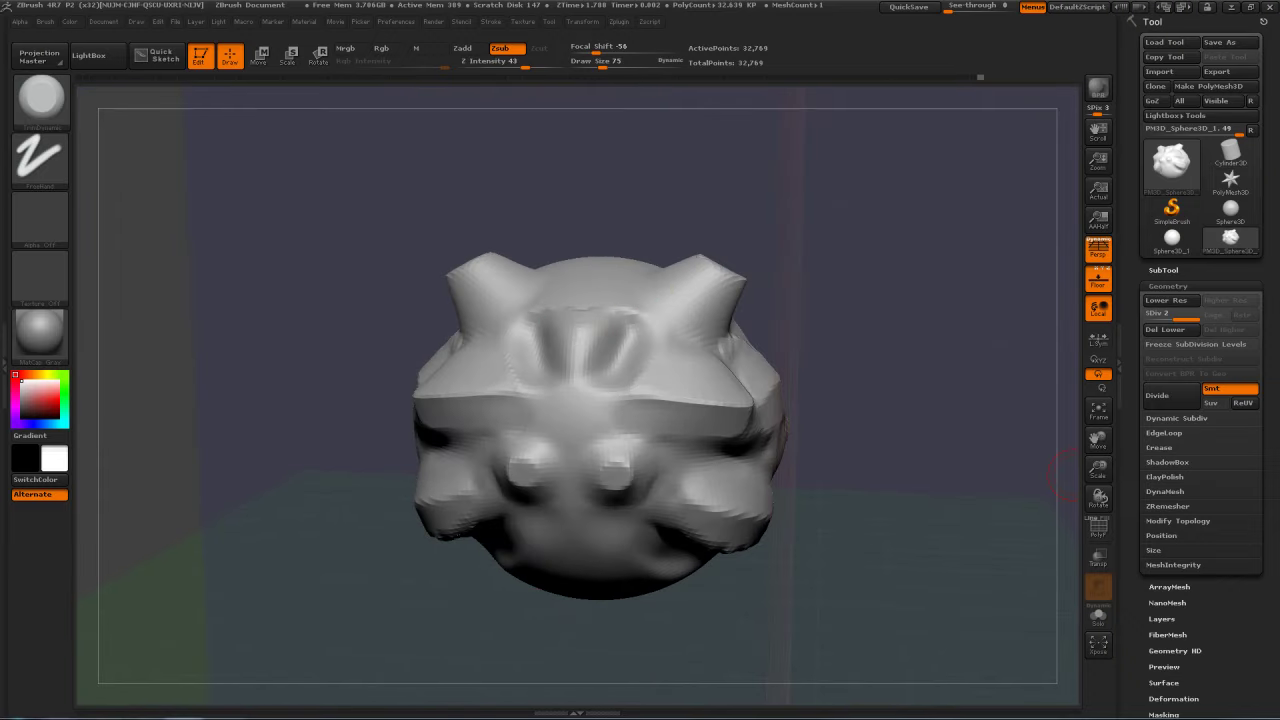
Step: Flatten the inside of the mirrored oval marks on the forehead with TrimDynamic
{"action": "left_click_drag", "start_coordinate": [900, 265], "coordinate": [588, 293]}
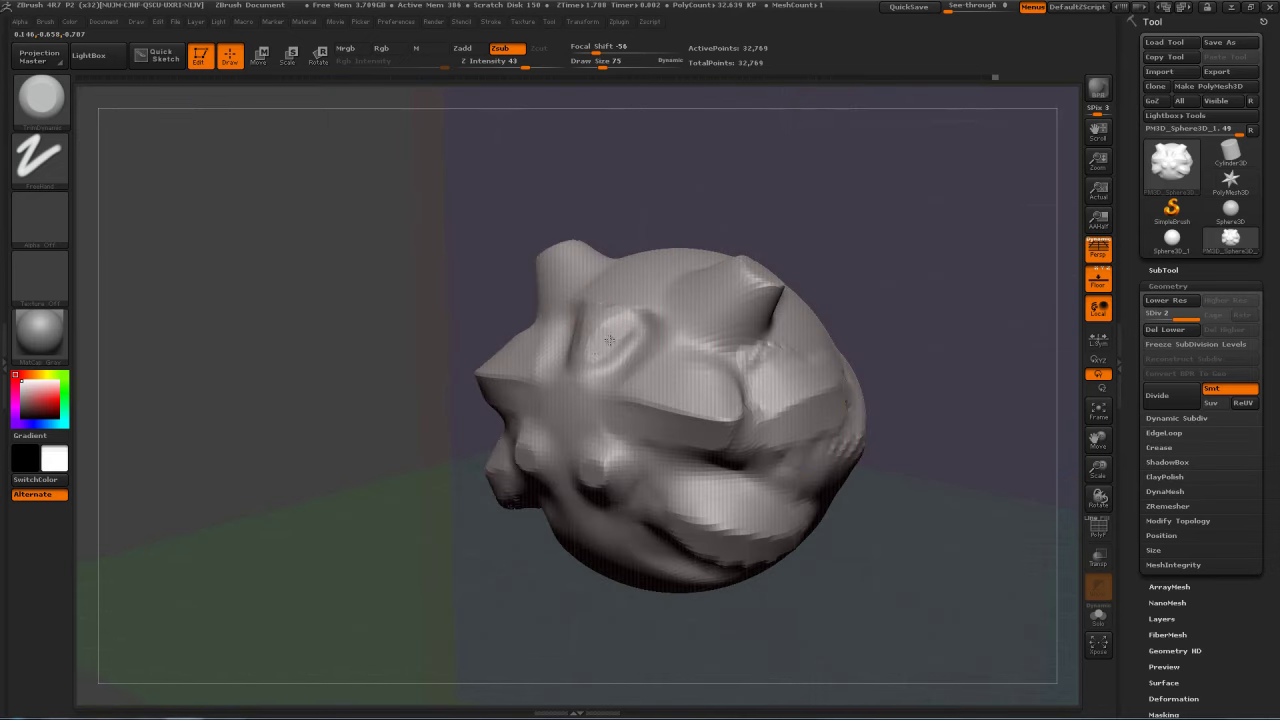
{"action": "left_click_drag", "start_coordinate": [829, 262], "coordinate": [955, 256]}
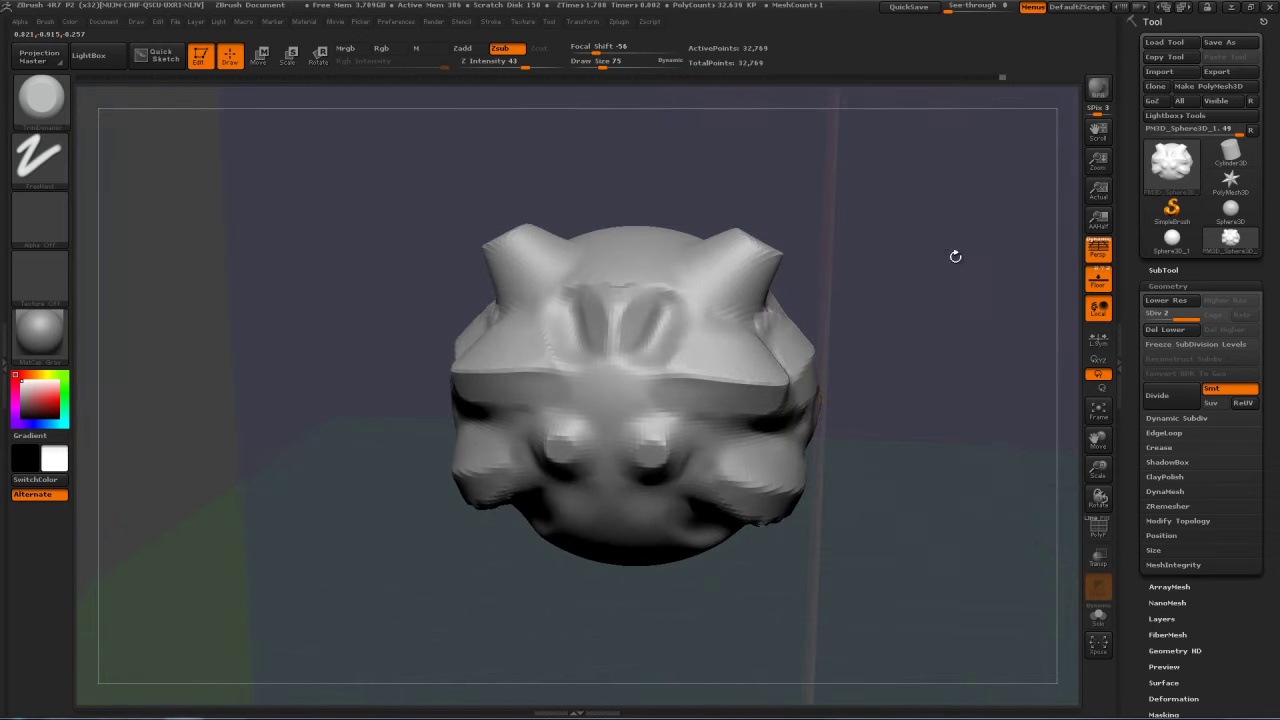
{"action": "mouse_move", "coordinate": [652, 318]}
{"action": "left_mouse_down"}
{"action": "mouse_move", "coordinate": [671, 300]}
{"action": "mouse_move", "coordinate": [655, 334]}
{"action": "left_mouse_up"}
{"action": "left_click_drag", "start_coordinate": [672, 305], "coordinate": [669, 310]}
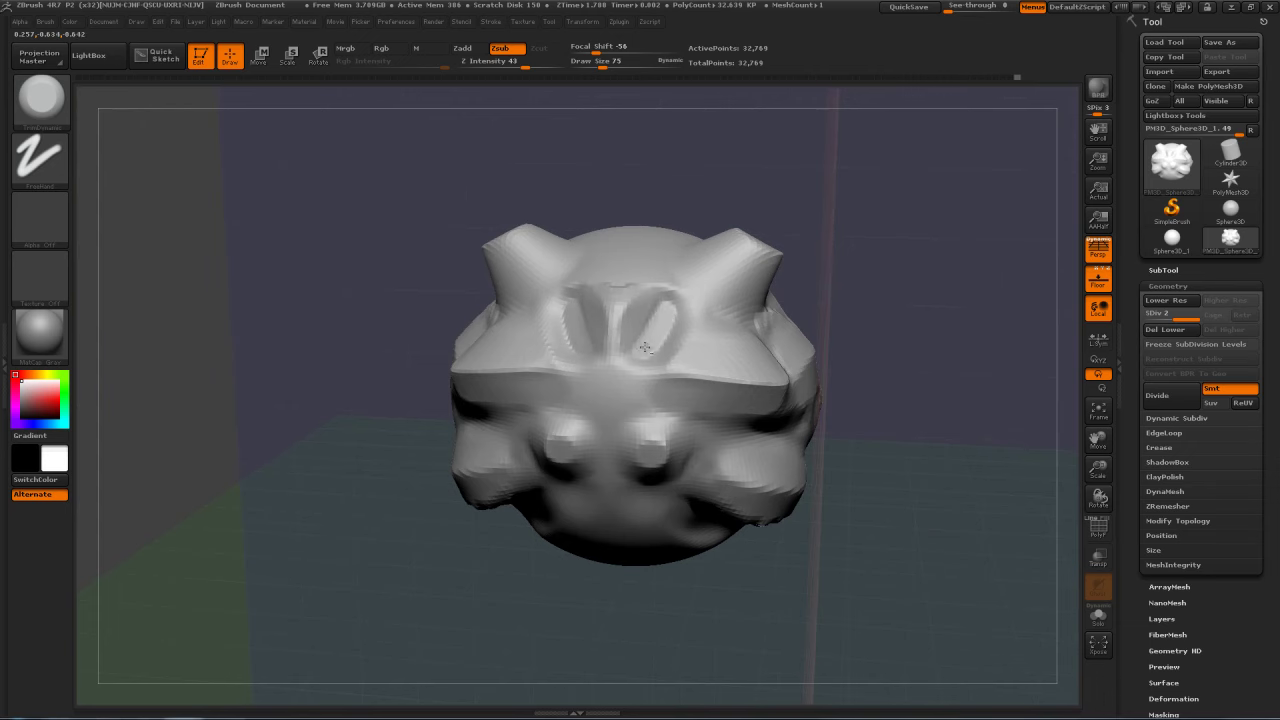
Step: Trim the top of the head, the front of the lower ridge and the rough side area into flatter planes
{"action": "left_click_drag", "start_coordinate": [974, 237], "coordinate": [1060, 314]}
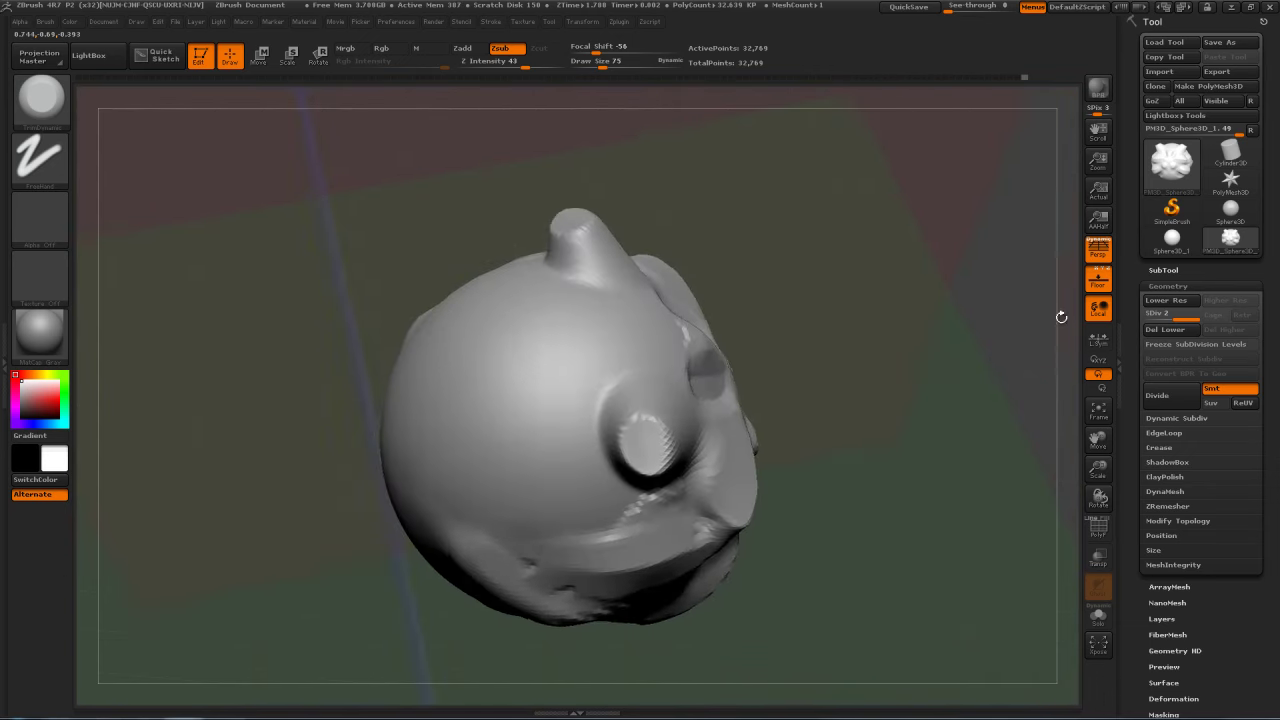
{"action": "mouse_move", "coordinate": [546, 360]}
{"action": "left_mouse_down"}
{"action": "mouse_move", "coordinate": [537, 354]}
{"action": "mouse_move", "coordinate": [551, 362]}
{"action": "left_mouse_up"}
{"action": "mouse_move", "coordinate": [800, 295]}
{"action": "left_mouse_down"}
{"action": "mouse_move", "coordinate": [861, 208]}
{"action": "mouse_move", "coordinate": [868, 229]}
{"action": "mouse_move", "coordinate": [897, 203]}
{"action": "mouse_move", "coordinate": [880, 222]}
{"action": "mouse_move", "coordinate": [930, 215]}
{"action": "left_mouse_up"}
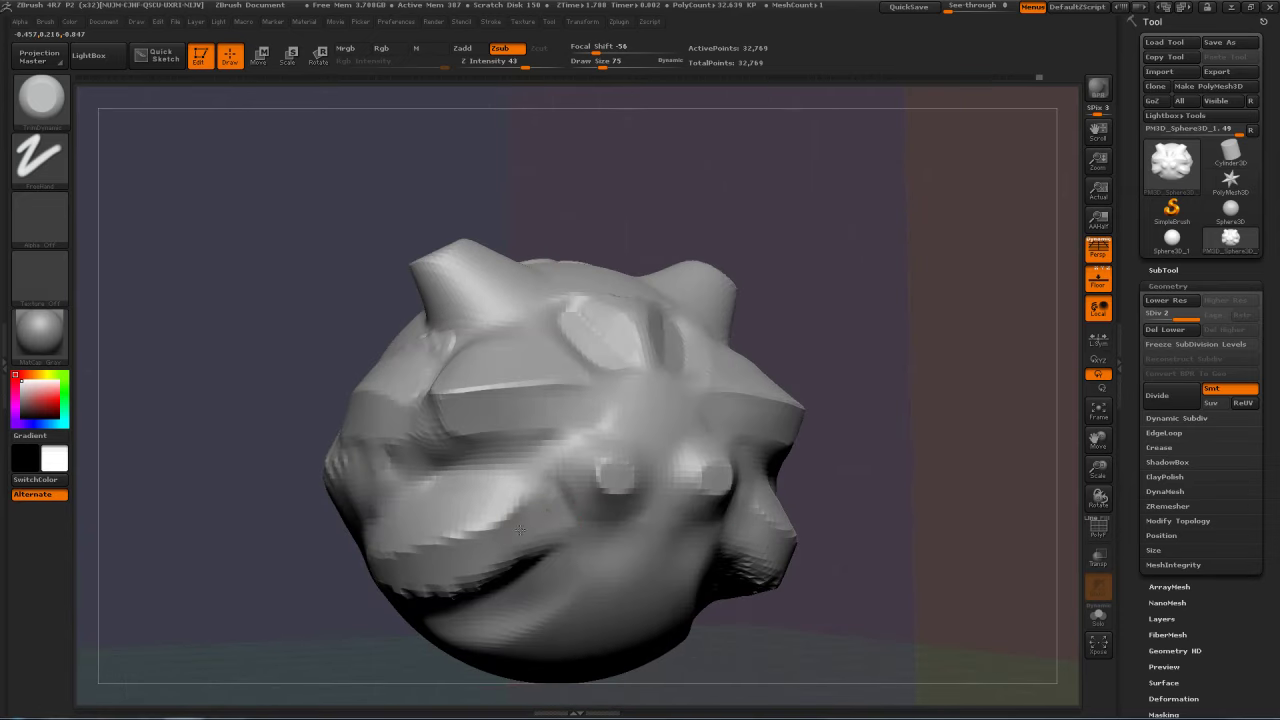
{"action": "left_click_drag", "start_coordinate": [662, 452], "coordinate": [290, 460]}
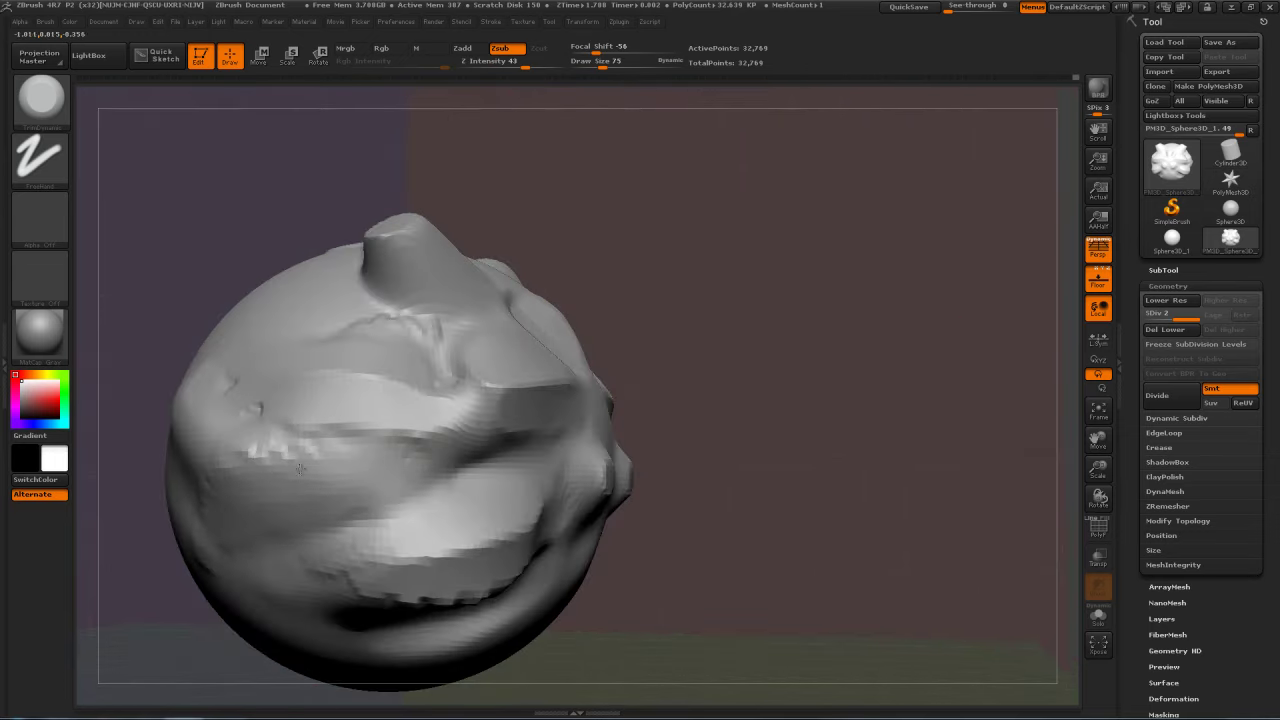
{"action": "mouse_move", "coordinate": [990, 306]}
{"action": "left_mouse_down"}
{"action": "mouse_move", "coordinate": [933, 306]}
{"action": "mouse_move", "coordinate": [955, 302]}
{"action": "mouse_move", "coordinate": [936, 274]}
{"action": "mouse_move", "coordinate": [905, 268]}
{"action": "mouse_move", "coordinate": [938, 272]}
{"action": "left_mouse_up"}
{"action": "left_click_drag", "start_coordinate": [606, 352], "coordinate": [896, 291]}
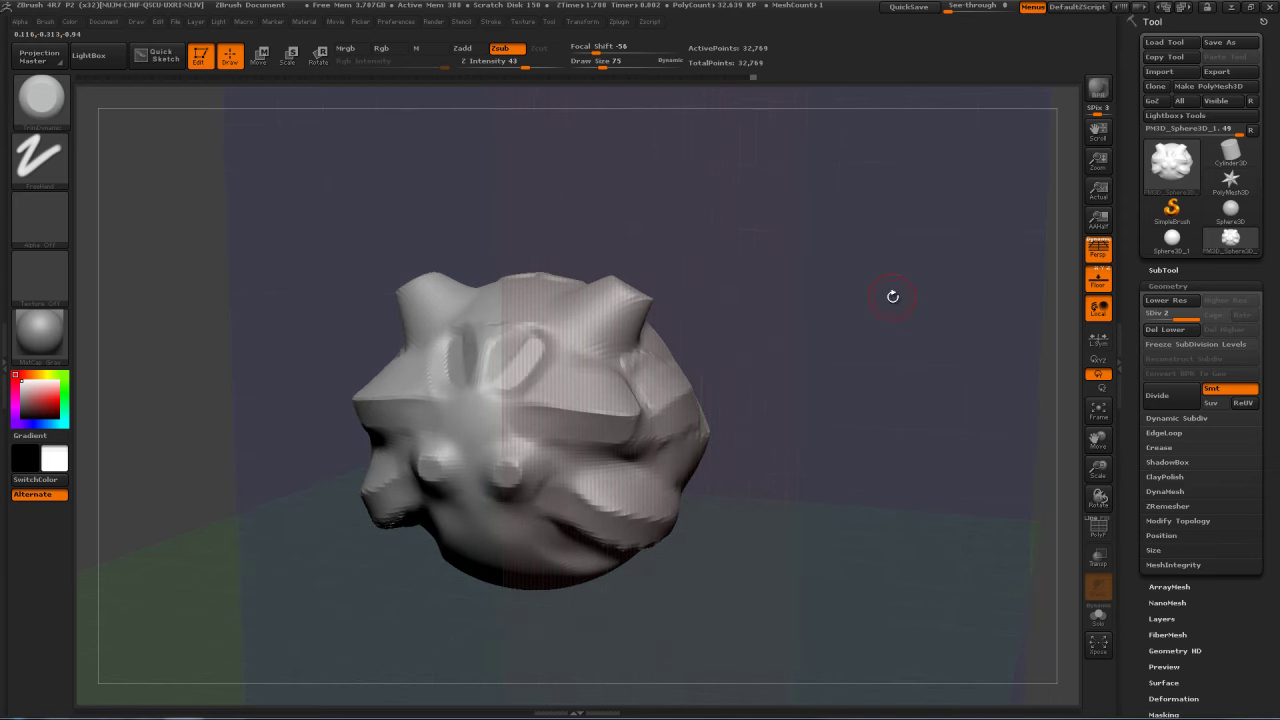
Step: Switch to the Inflat brush
{"action": "key", "text": "b"}
{"action": "key", "text": "i"}
{"action": "key", "text": "n"}
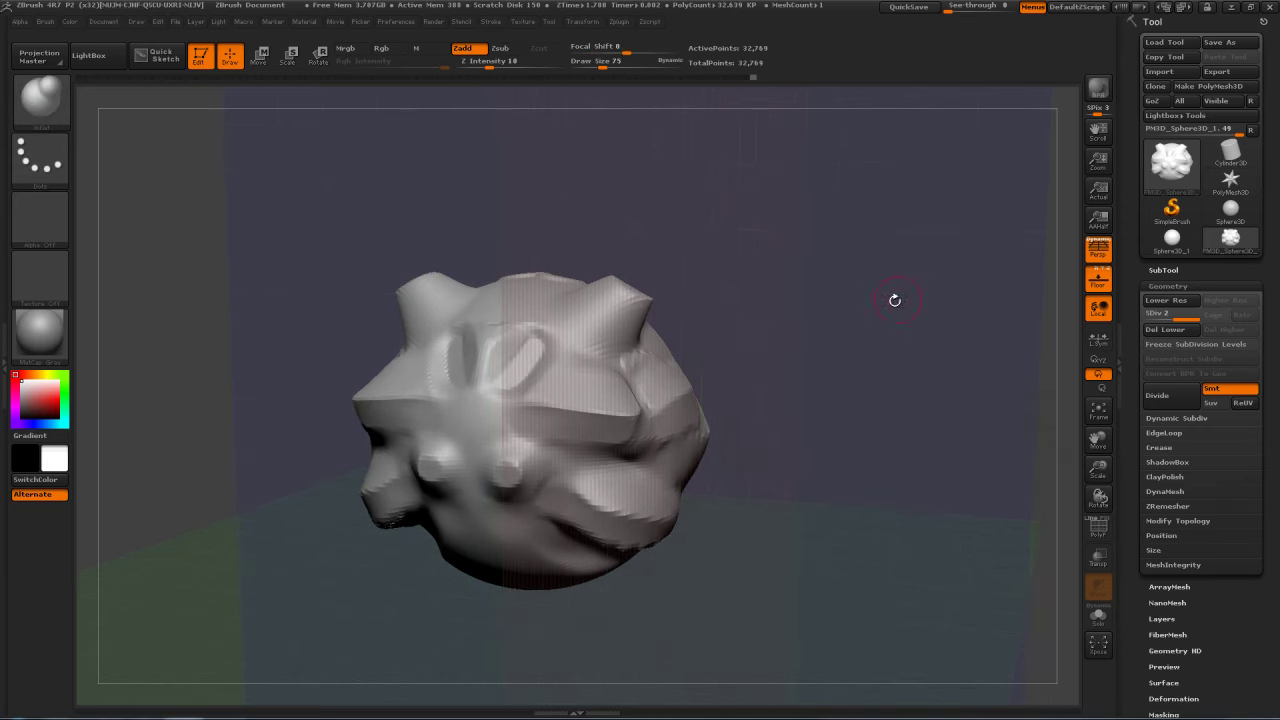
Step: Inflate the two pointed horns on top of the head into round balls, using a Draw Size up to 362
{"action": "left_click_drag", "start_coordinate": [1016, 233], "coordinate": [887, 281]}
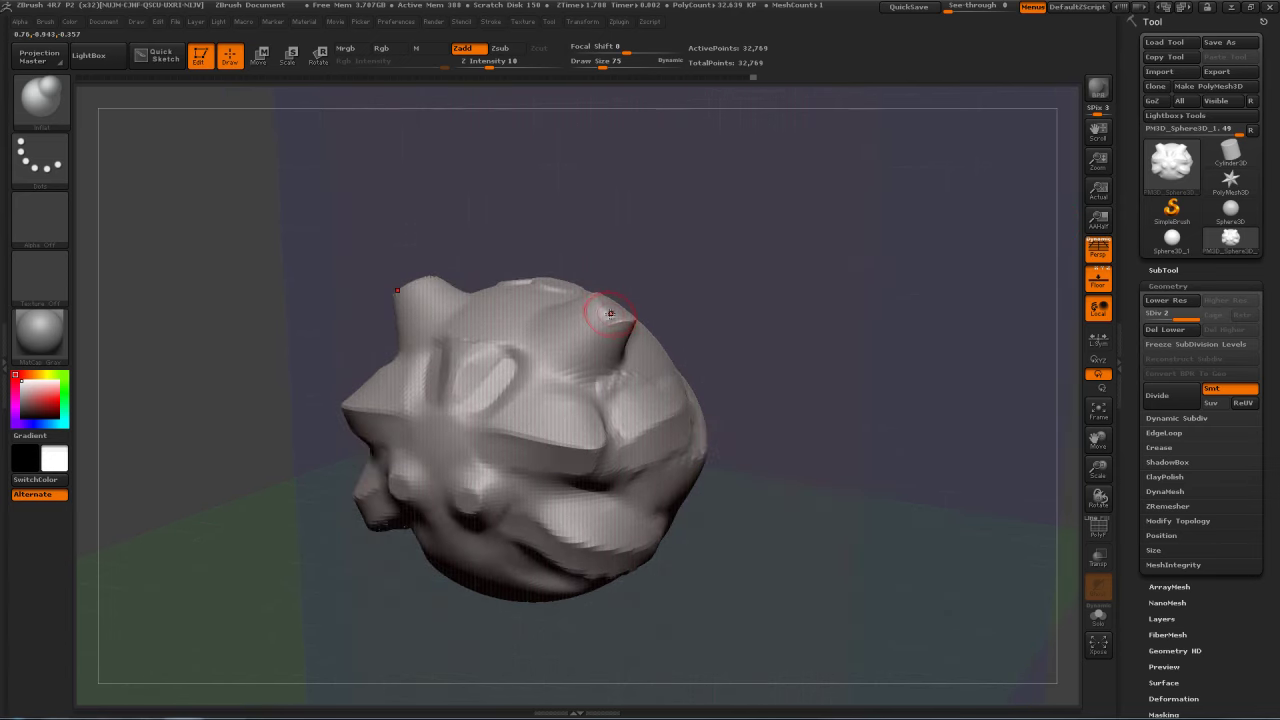
{"action": "key", "text": "s"}
{"action": "left_click_drag", "start_coordinate": [601, 311], "coordinate": [626, 314]}
{"action": "mouse_move", "coordinate": [775, 288]}
{"action": "left_mouse_down"}
{"action": "mouse_move", "coordinate": [705, 335]}
{"action": "mouse_move", "coordinate": [660, 320]}
{"action": "mouse_move", "coordinate": [778, 262]}
{"action": "mouse_move", "coordinate": [566, 364]}
{"action": "mouse_move", "coordinate": [460, 250]}
{"action": "mouse_move", "coordinate": [478, 228]}
{"action": "left_mouse_up"}
{"action": "key", "text": "s"}
{"action": "mouse_move", "coordinate": [975, 290]}
{"action": "left_mouse_down"}
{"action": "mouse_move", "coordinate": [840, 262]}
{"action": "mouse_move", "coordinate": [822, 226]}
{"action": "mouse_move", "coordinate": [811, 266]}
{"action": "mouse_move", "coordinate": [690, 280]}
{"action": "left_mouse_up"}
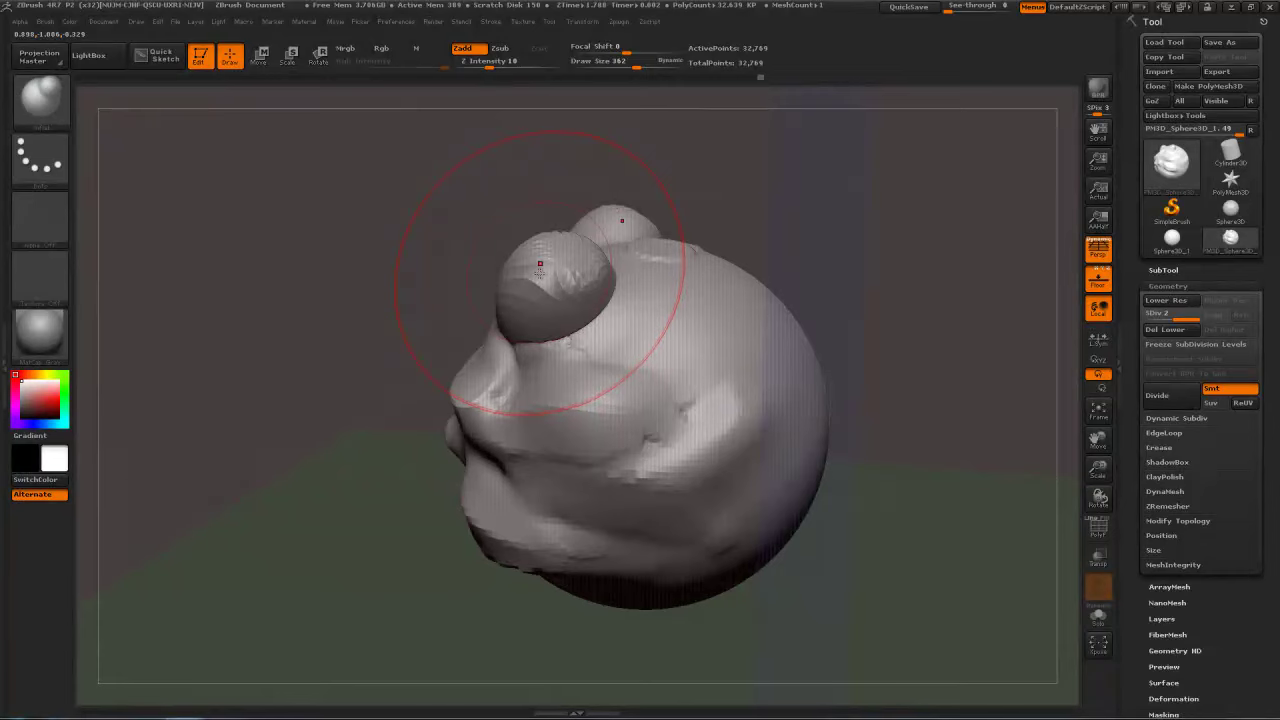
{"action": "mouse_move", "coordinate": [420, 222]}
{"action": "left_mouse_down"}
{"action": "mouse_move", "coordinate": [560, 305]}
{"action": "mouse_move", "coordinate": [503, 297]}
{"action": "mouse_move", "coordinate": [560, 320]}
{"action": "left_mouse_up"}
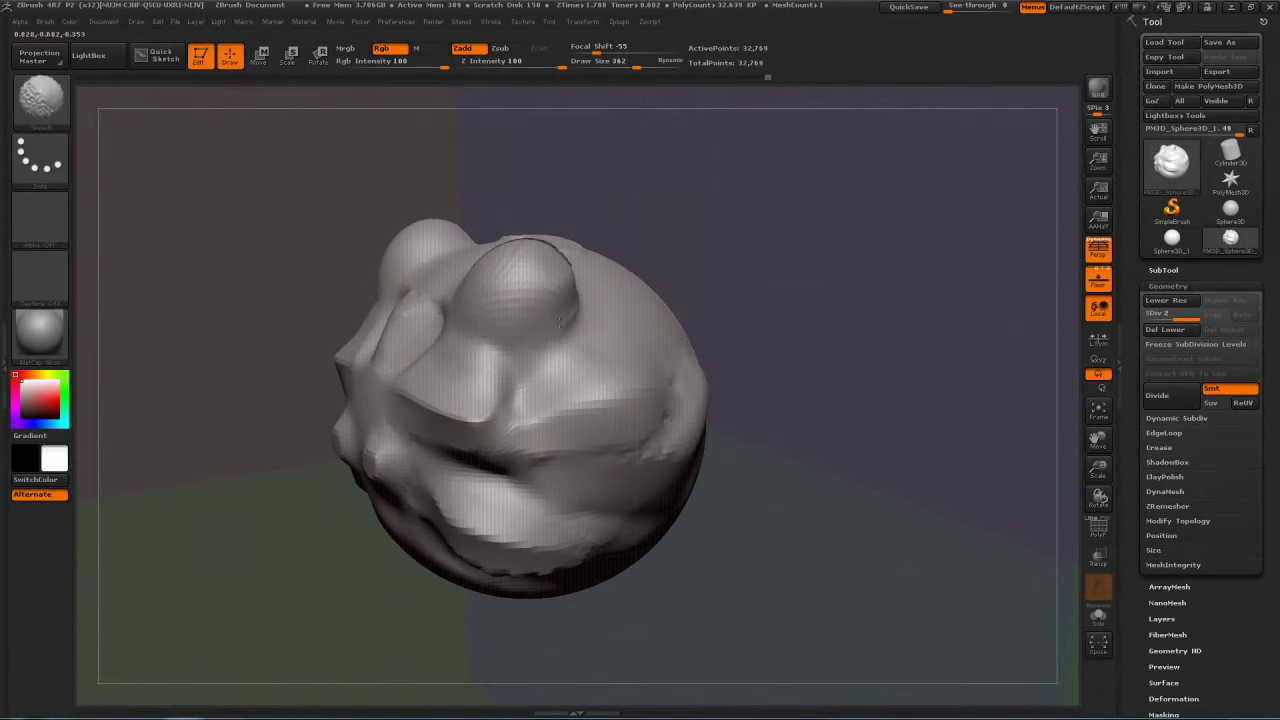
Step: Smooth the inflated horns into the head and inflate them again into rounded, ear-like knobs
{"action": "mouse_move", "coordinate": [486, 278]}
{"action": "left_mouse_down", "text": "shift"}
{"action": "mouse_move", "coordinate": [526, 263]}
{"action": "mouse_move", "coordinate": [534, 286]}
{"action": "mouse_move", "coordinate": [540, 271]}
{"action": "left_mouse_up", "text": "shift"}
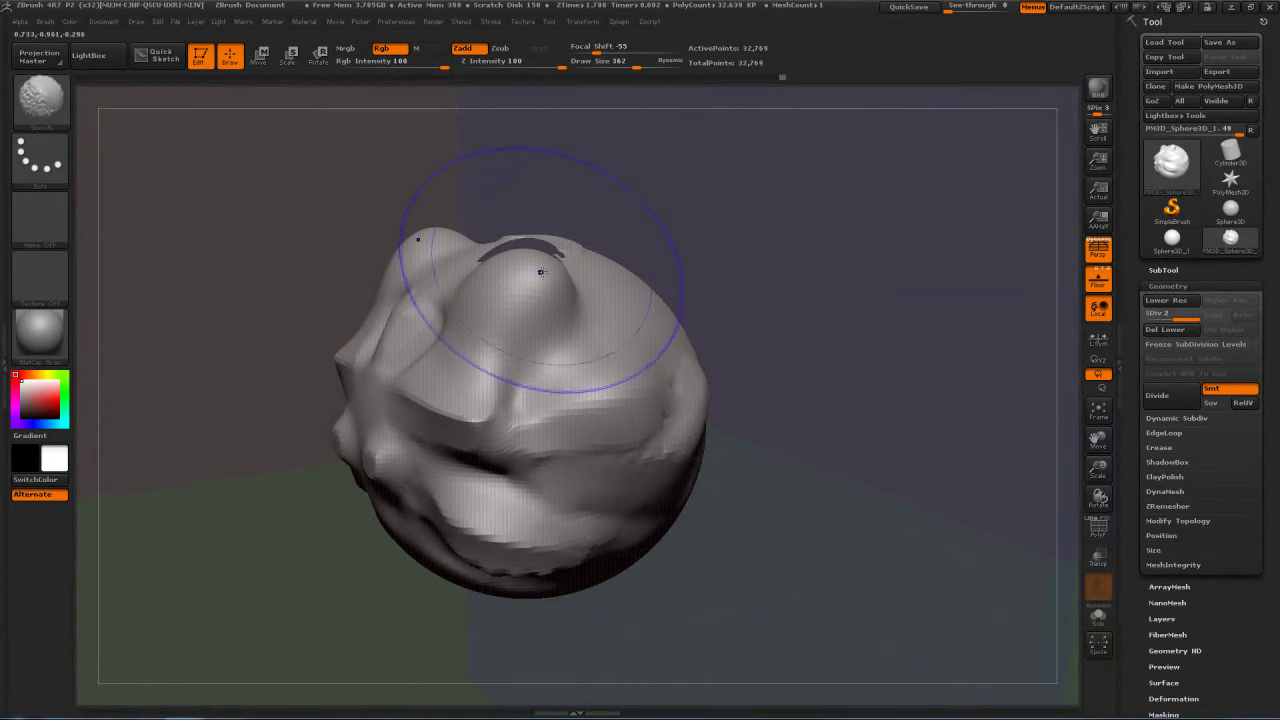
{"action": "left_click_drag", "start_coordinate": [780, 216], "coordinate": [620, 210]}
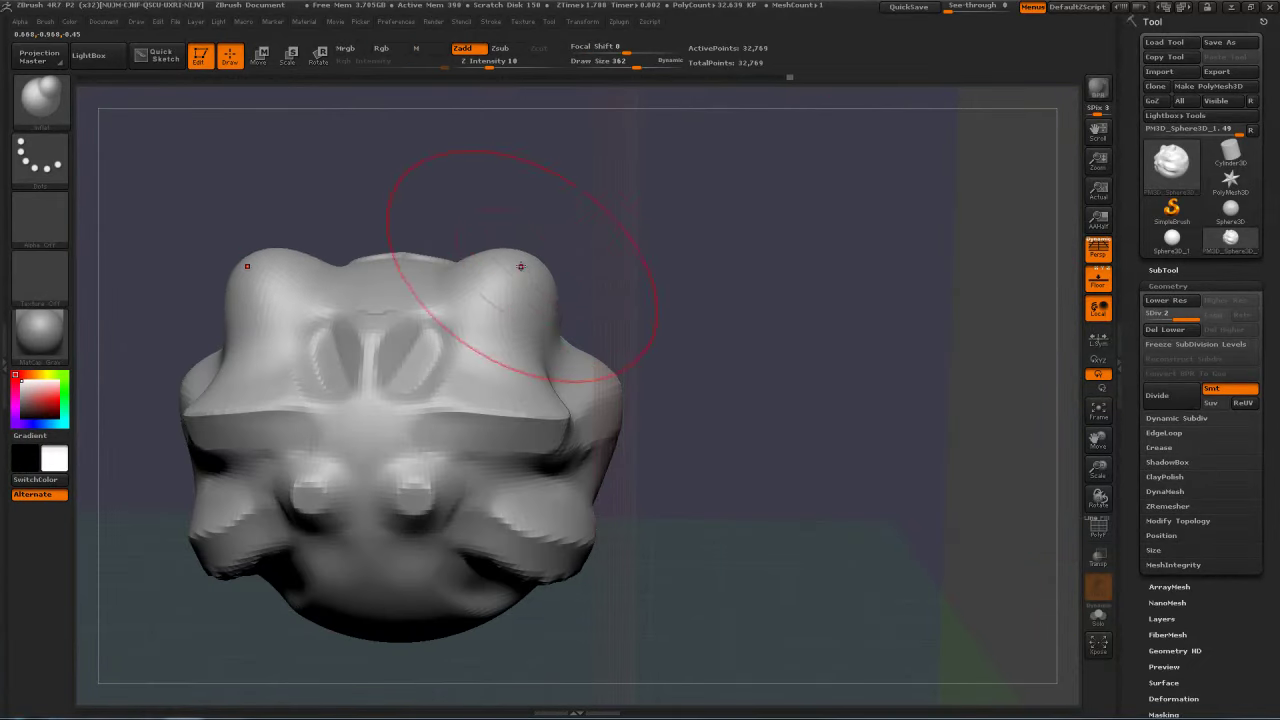
{"action": "mouse_move", "coordinate": [529, 251]}
{"action": "left_mouse_down", "text": "shift"}
{"action": "mouse_move", "coordinate": [512, 262]}
{"action": "mouse_move", "coordinate": [536, 246]}
{"action": "left_mouse_up", "text": "shift"}
{"action": "mouse_move", "coordinate": [717, 227]}
{"action": "left_mouse_down", "text": "alt"}
{"action": "mouse_move", "coordinate": [870, 220]}
{"action": "mouse_move", "coordinate": [700, 240]}
{"action": "mouse_move", "coordinate": [757, 249]}
{"action": "mouse_move", "coordinate": [823, 220]}
{"action": "mouse_move", "coordinate": [733, 262]}
{"action": "left_mouse_up", "text": "alt"}
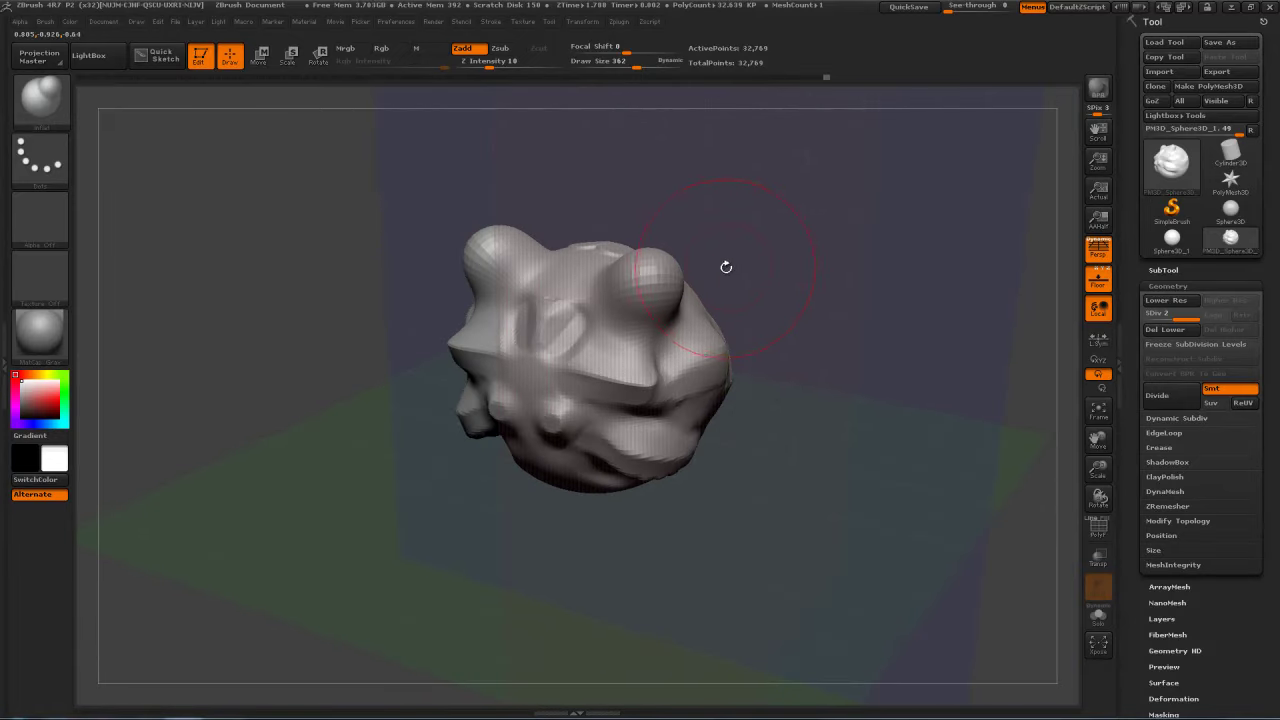
{"action": "mouse_move", "coordinate": [818, 247]}
{"action": "left_mouse_down"}
{"action": "mouse_move", "coordinate": [791, 240]}
{"action": "mouse_move", "coordinate": [888, 229]}
{"action": "left_mouse_up"}
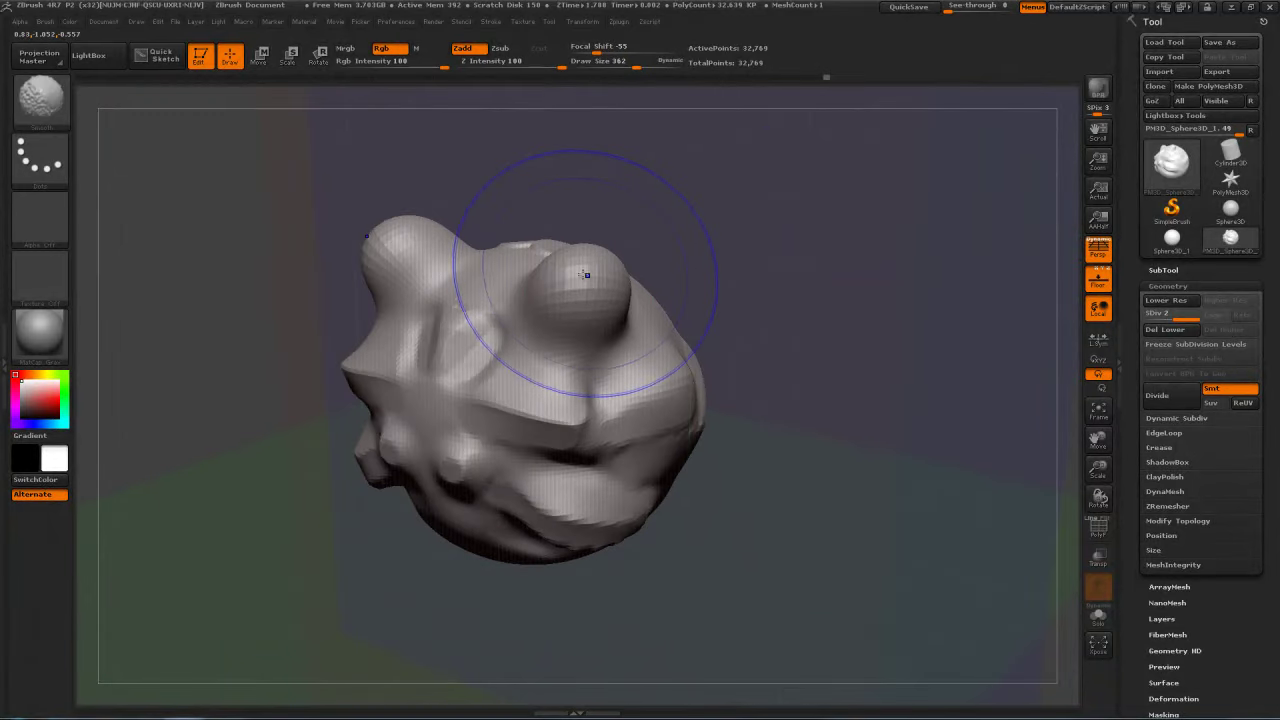
{"action": "left_click_drag", "start_coordinate": [586, 277], "coordinate": [636, 254], "text": "shift"}
{"action": "mouse_move", "coordinate": [783, 249]}
{"action": "left_mouse_down"}
{"action": "mouse_move", "coordinate": [793, 262]}
{"action": "mouse_move", "coordinate": [805, 245]}
{"action": "mouse_move", "coordinate": [846, 256]}
{"action": "left_mouse_up"}
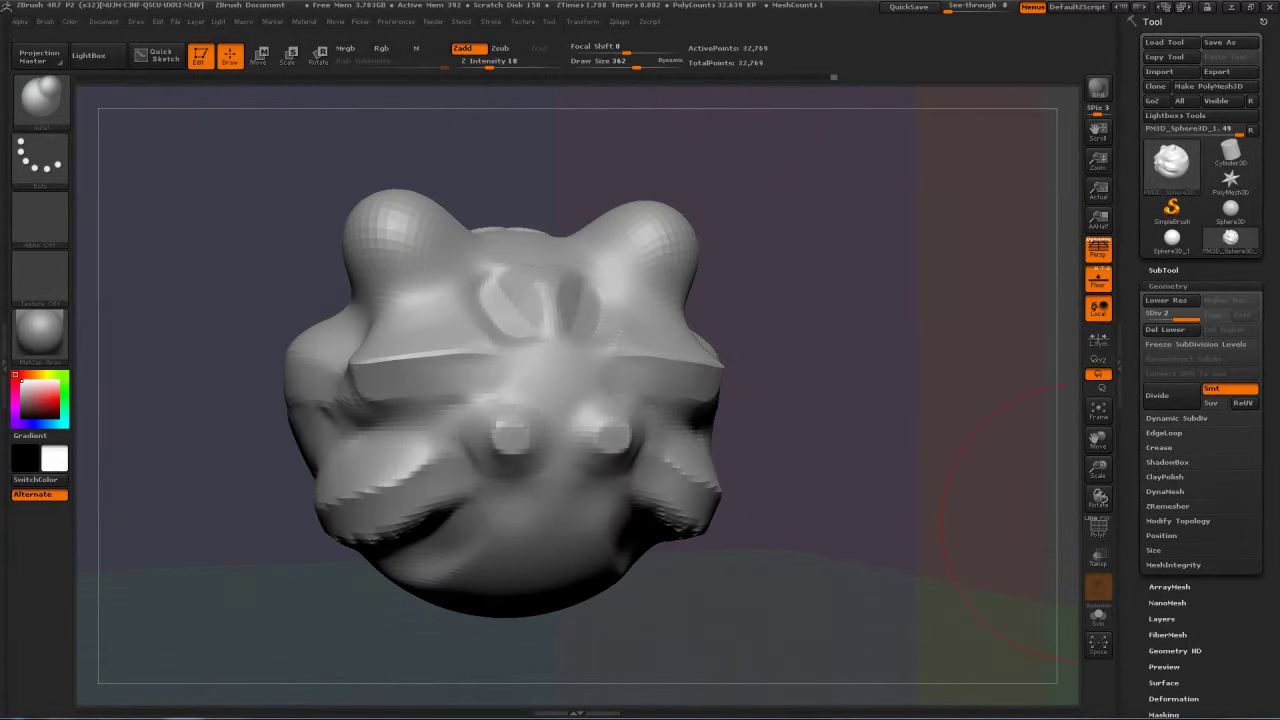
{"action": "mouse_move", "coordinate": [871, 298]}
{"action": "left_mouse_down"}
{"action": "mouse_move", "coordinate": [794, 303]}
{"action": "mouse_move", "coordinate": [840, 306]}
{"action": "left_mouse_up"}
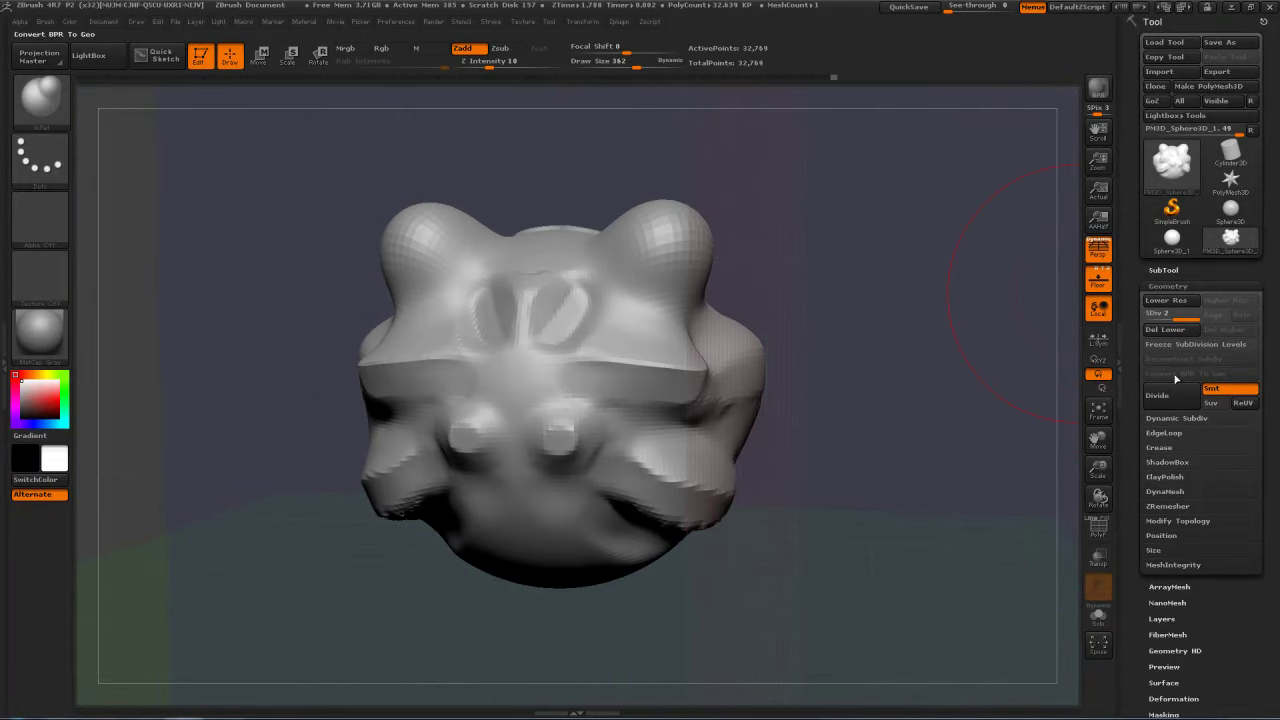
Step: Subdivide the mesh to level 3 and switch to the Dam_Standard brush
{"action": "left_click", "coordinate": [1172, 404]}
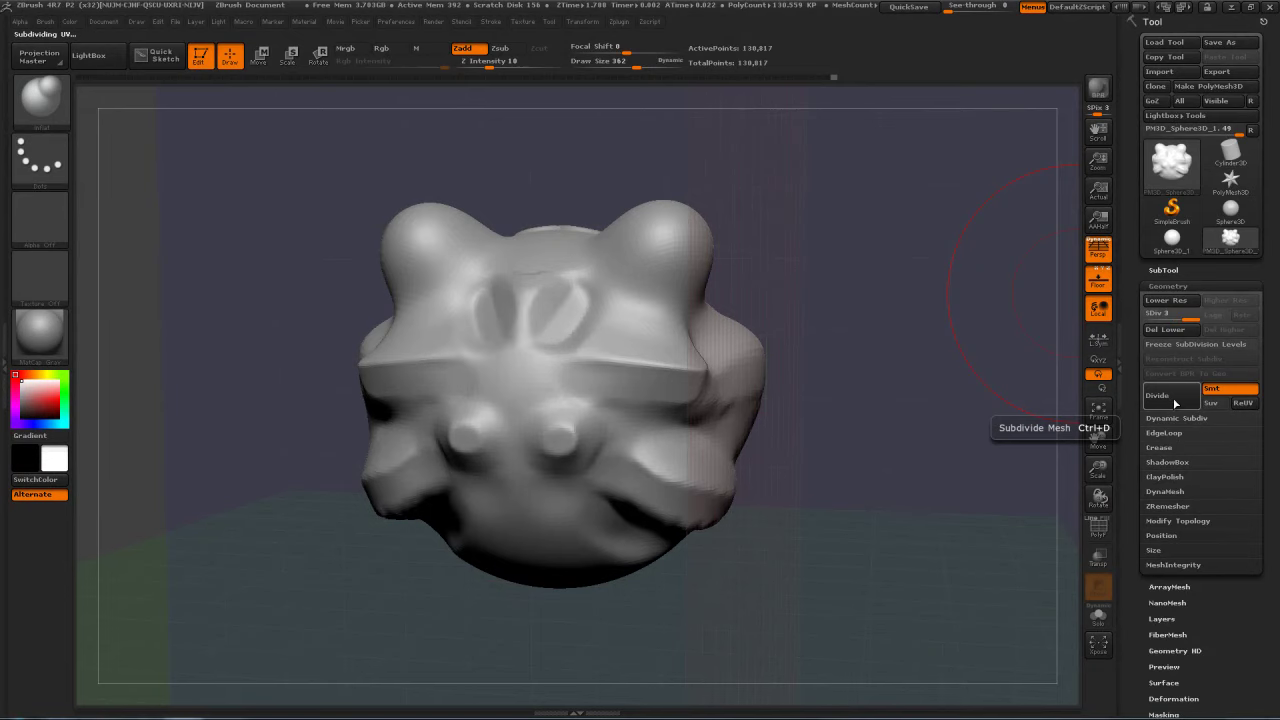
{"action": "left_click_drag", "start_coordinate": [894, 357], "coordinate": [883, 354]}
{"action": "key", "text": "b"}
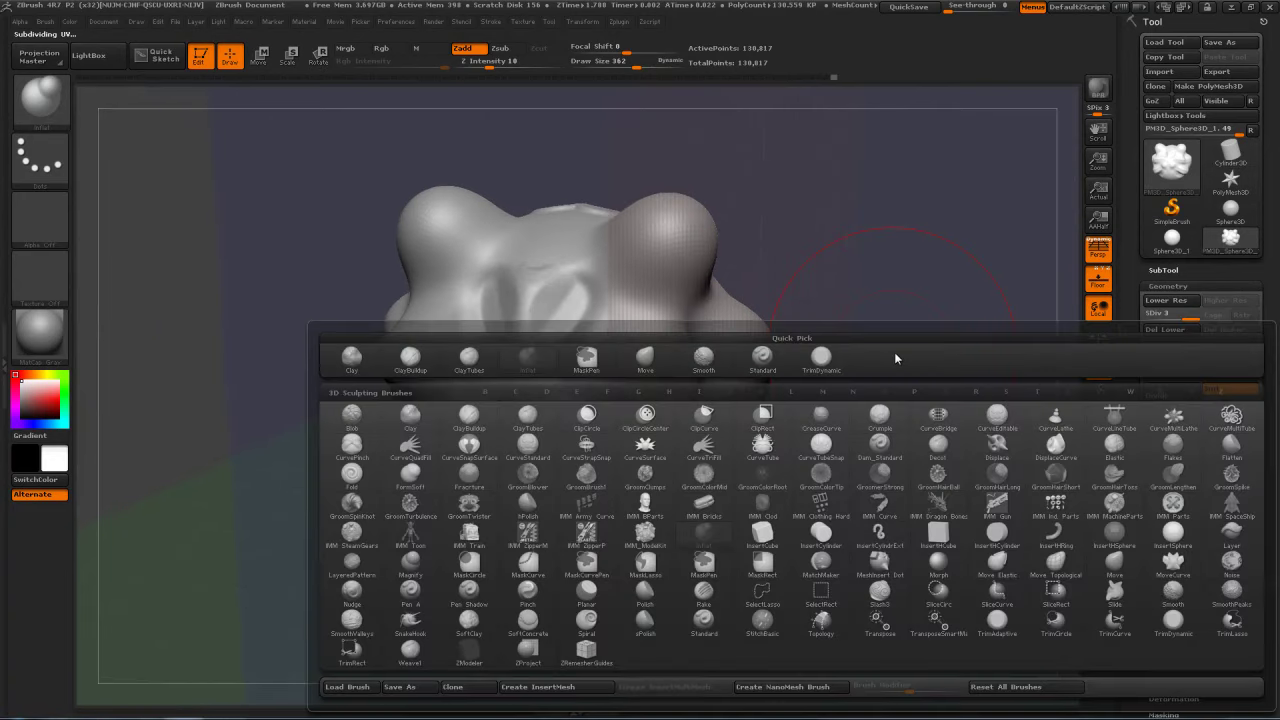
{"action": "key", "text": "d"}
{"action": "key", "text": "s"}
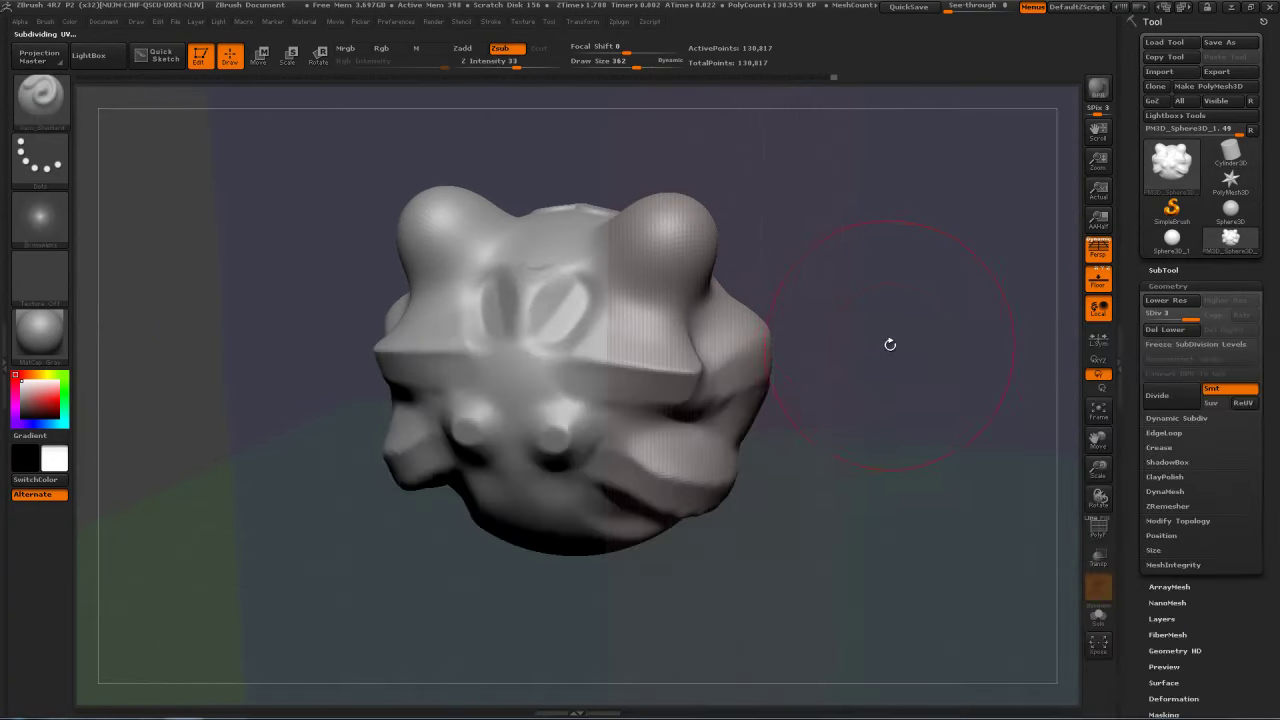
Step: Carve mirrored creases along the upper edge and inner end of the brow ridges at Draw Size 37
{"action": "left_click_drag", "start_coordinate": [830, 274], "coordinate": [684, 327]}
{"action": "key", "text": "s"}
{"action": "mouse_move", "coordinate": [794, 295]}
{"action": "left_mouse_down"}
{"action": "mouse_move", "coordinate": [912, 250]}
{"action": "mouse_move", "coordinate": [918, 286]}
{"action": "mouse_move", "coordinate": [932, 252]}
{"action": "left_mouse_up"}
{"action": "mouse_move", "coordinate": [932, 252]}
{"action": "left_mouse_down"}
{"action": "mouse_move", "coordinate": [910, 250]}
{"action": "mouse_move", "coordinate": [930, 276]}
{"action": "left_mouse_up"}
{"action": "key", "text": "s"}
{"action": "mouse_move", "coordinate": [634, 428]}
{"action": "left_mouse_down"}
{"action": "mouse_move", "coordinate": [622, 433]}
{"action": "mouse_move", "coordinate": [680, 416]}
{"action": "left_mouse_up"}
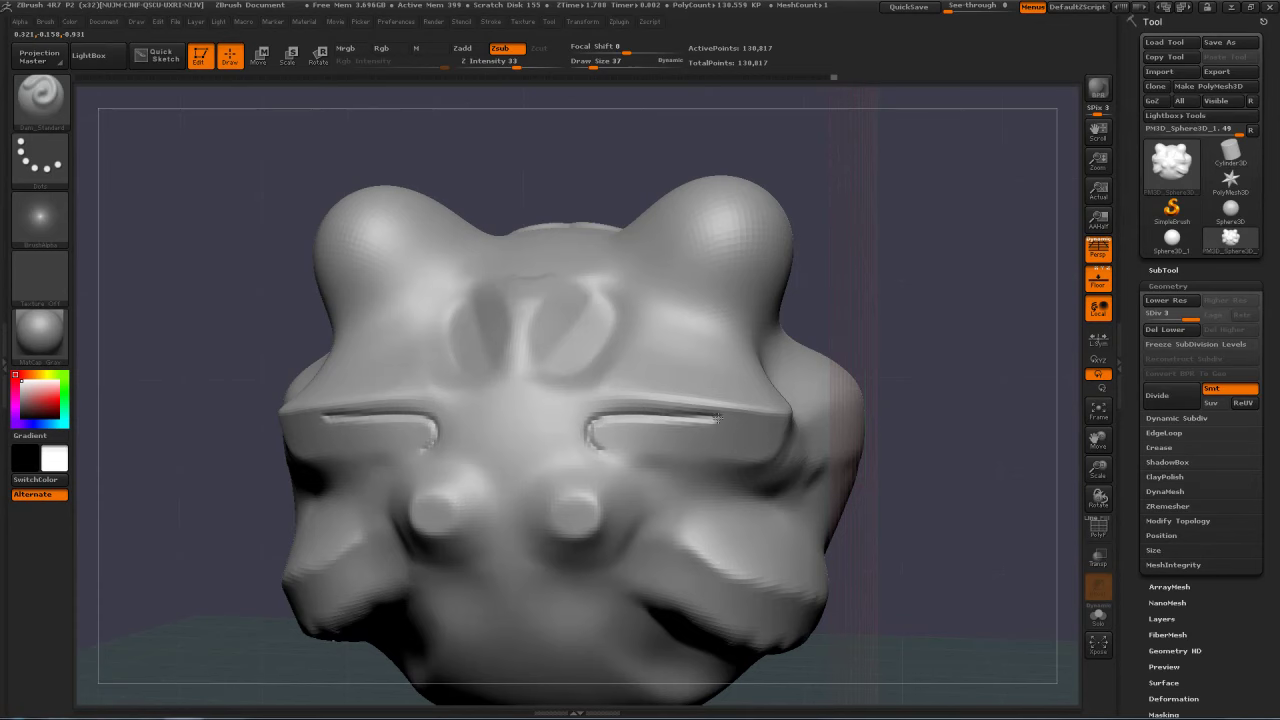
{"action": "mouse_move", "coordinate": [940, 400]}
{"action": "left_mouse_down"}
{"action": "mouse_move", "coordinate": [890, 385]}
{"action": "mouse_move", "coordinate": [945, 405]}
{"action": "mouse_move", "coordinate": [950, 357]}
{"action": "left_mouse_up"}
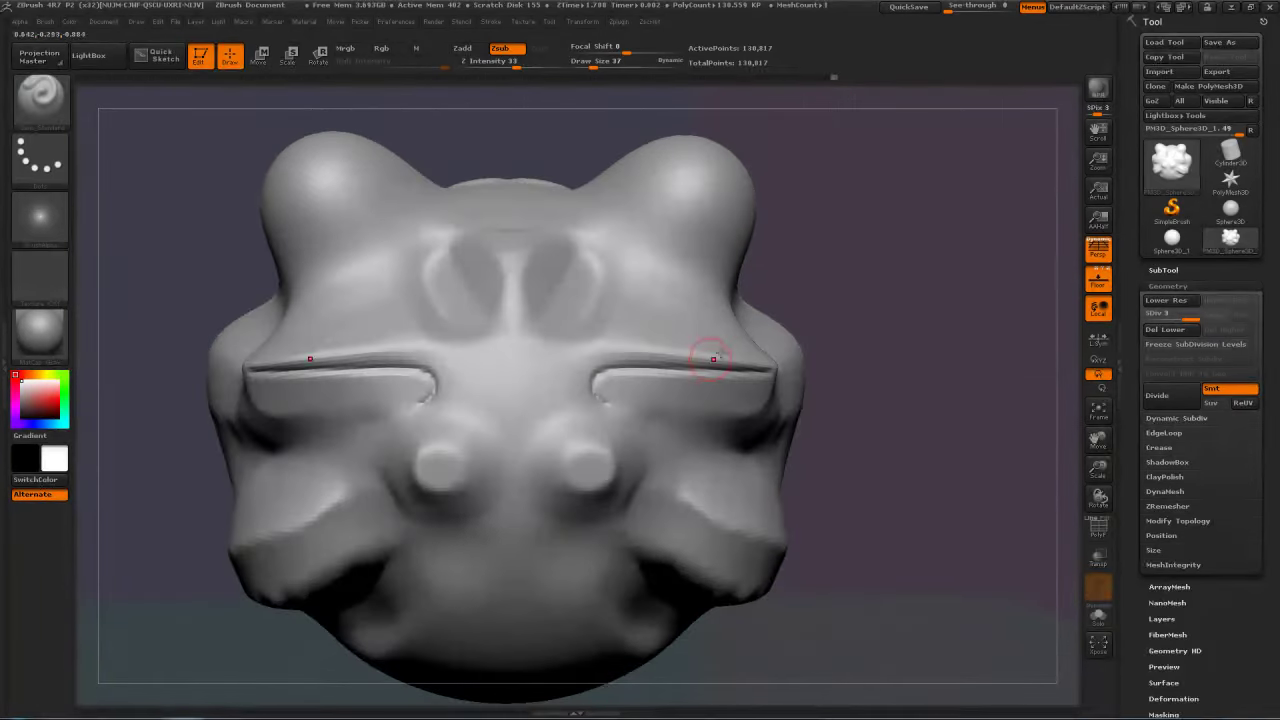
Step: Carve a nose-shaped outline between the brow ridges, rounded outlines around the two front bumps and a centre line between them
{"action": "left_click_drag", "start_coordinate": [923, 273], "coordinate": [583, 414]}
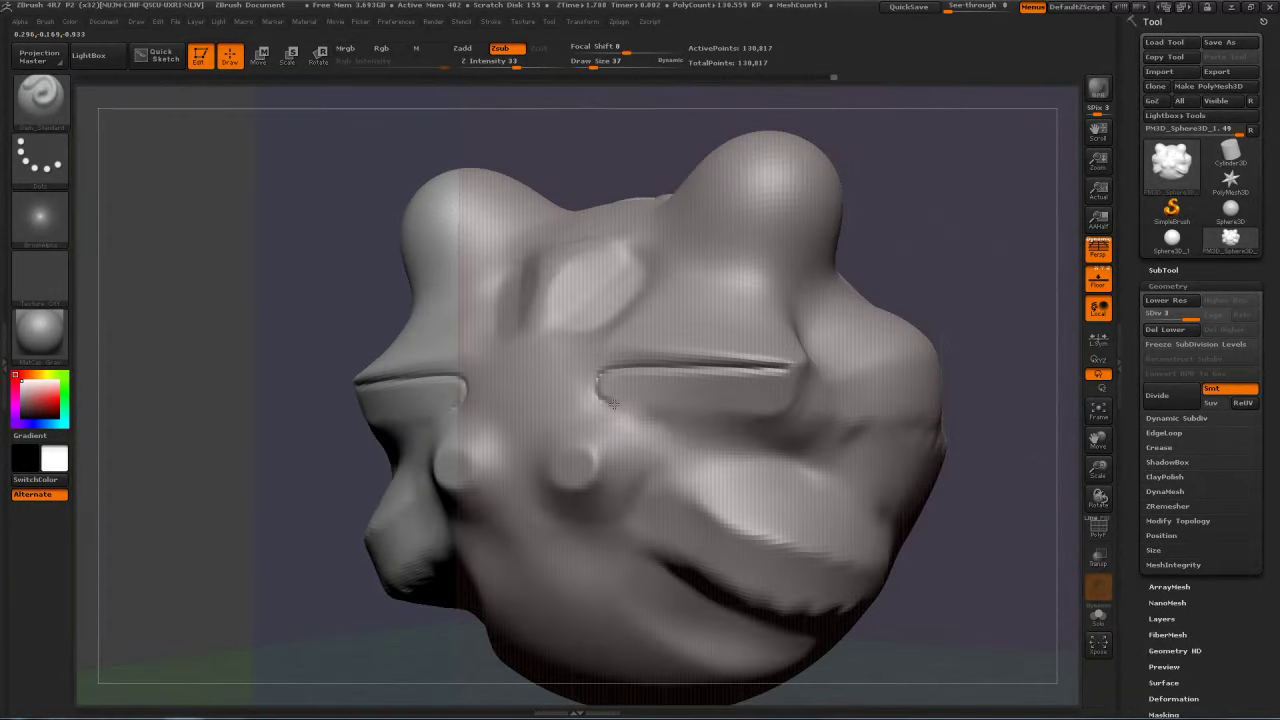
{"action": "left_click_drag", "start_coordinate": [620, 509], "coordinate": [530, 511]}
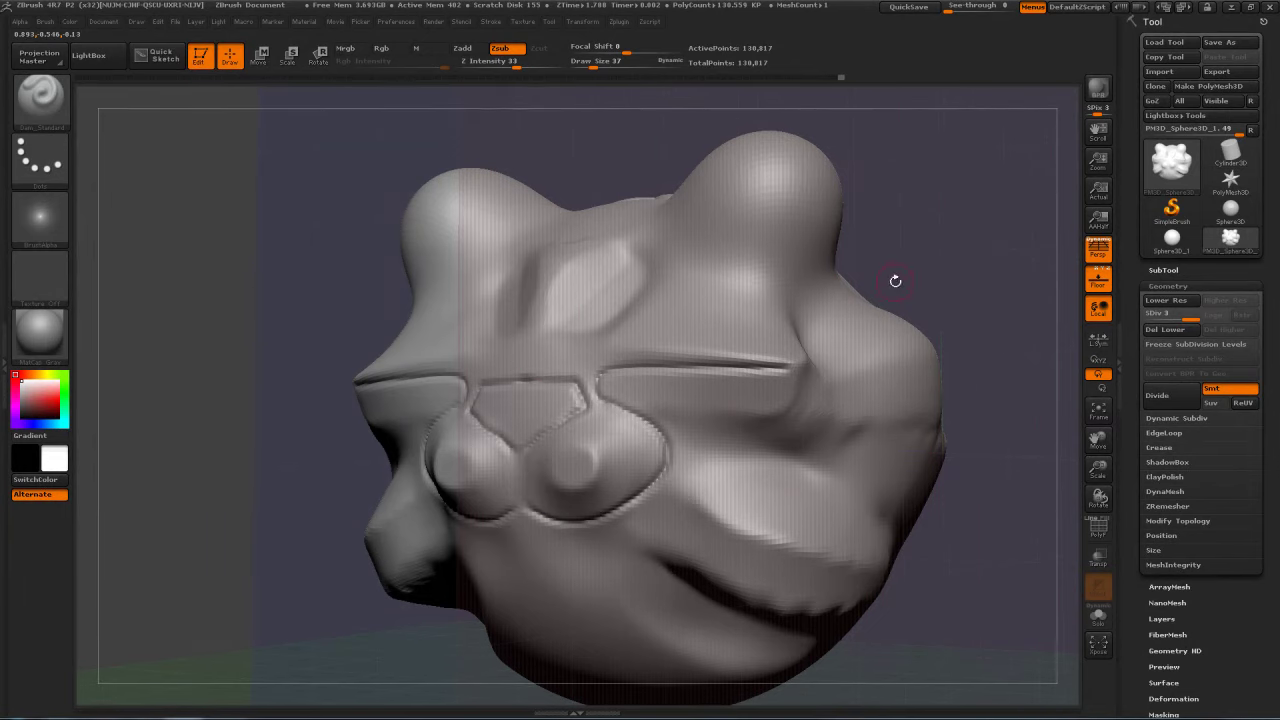
{"action": "left_click_drag", "start_coordinate": [894, 276], "coordinate": [537, 450]}
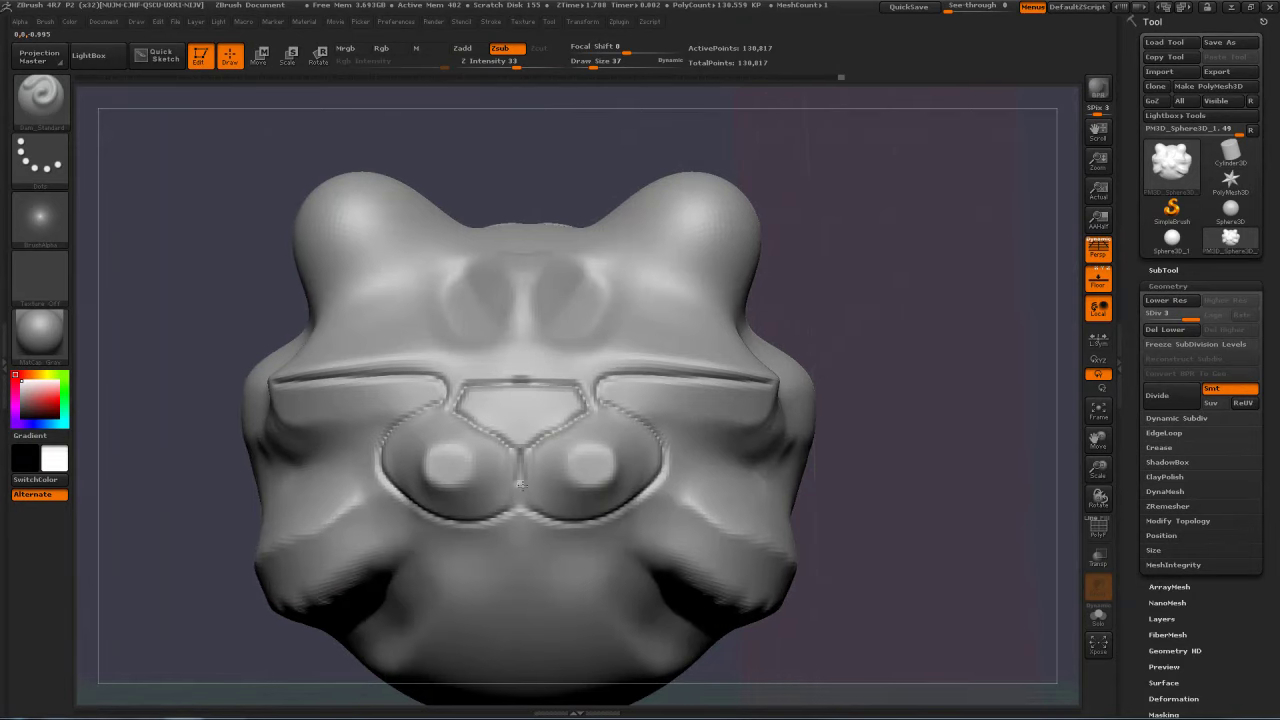
{"action": "left_click_drag", "start_coordinate": [873, 293], "coordinate": [579, 444]}
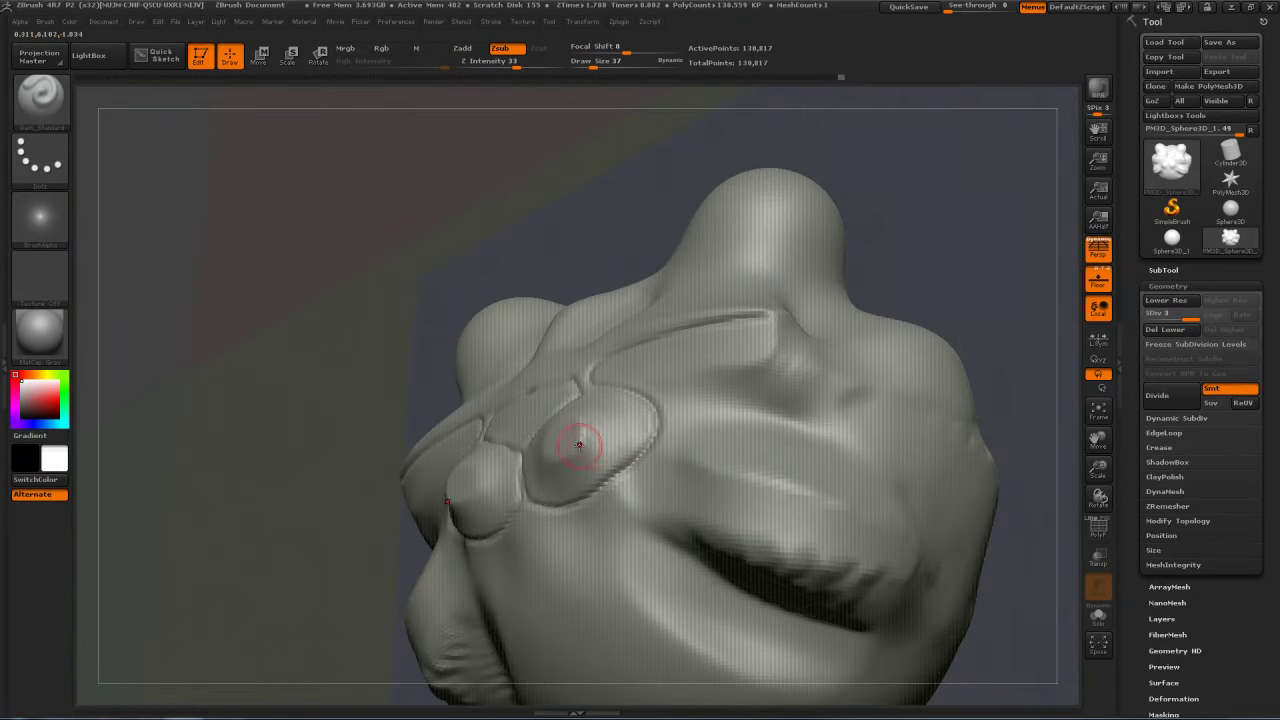
Step: Carve rings and jagged cracks into the two front bumps and crosshatch the chin area below them
{"action": "left_click_drag", "start_coordinate": [966, 238], "coordinate": [918, 268]}
{"action": "left_click_drag", "start_coordinate": [745, 360], "coordinate": [700, 440]}
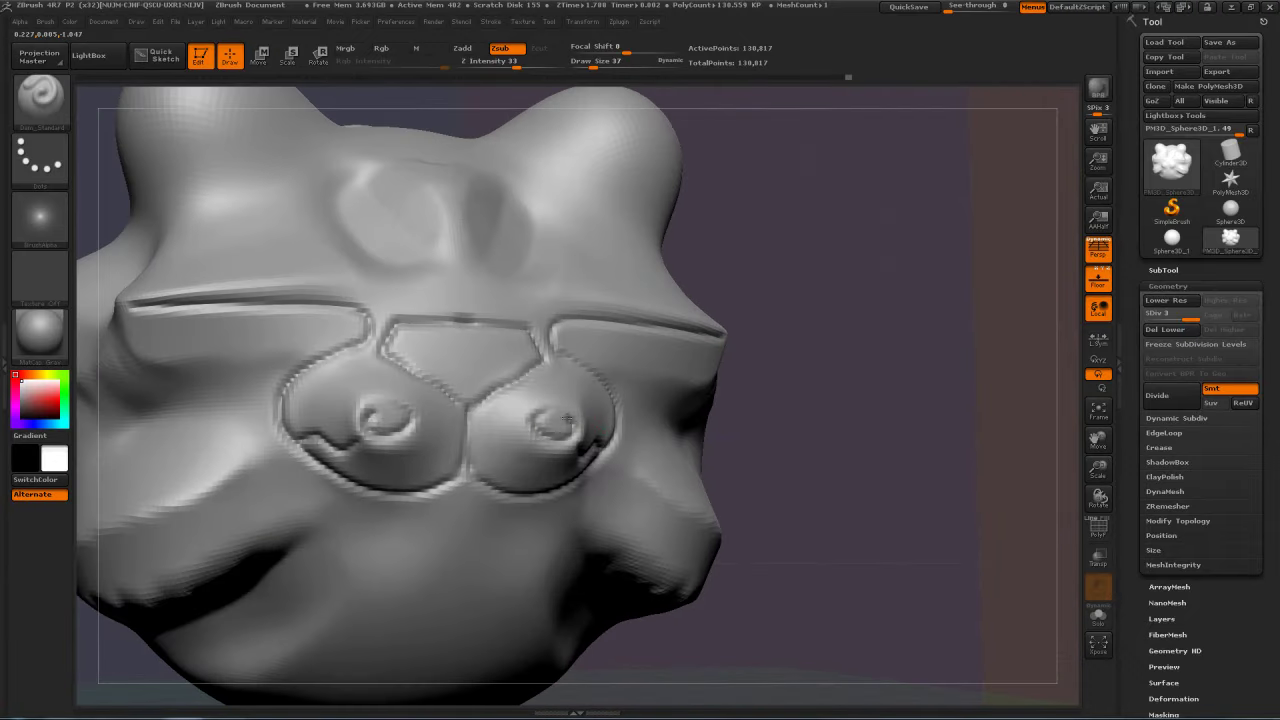
{"action": "mouse_move", "coordinate": [950, 310]}
{"action": "left_mouse_down"}
{"action": "mouse_move", "coordinate": [897, 293]}
{"action": "mouse_move", "coordinate": [878, 228]}
{"action": "mouse_move", "coordinate": [842, 236]}
{"action": "mouse_move", "coordinate": [867, 255]}
{"action": "mouse_move", "coordinate": [863, 220]}
{"action": "mouse_move", "coordinate": [780, 300]}
{"action": "mouse_move", "coordinate": [620, 380]}
{"action": "mouse_move", "coordinate": [478, 422]}
{"action": "left_mouse_up"}
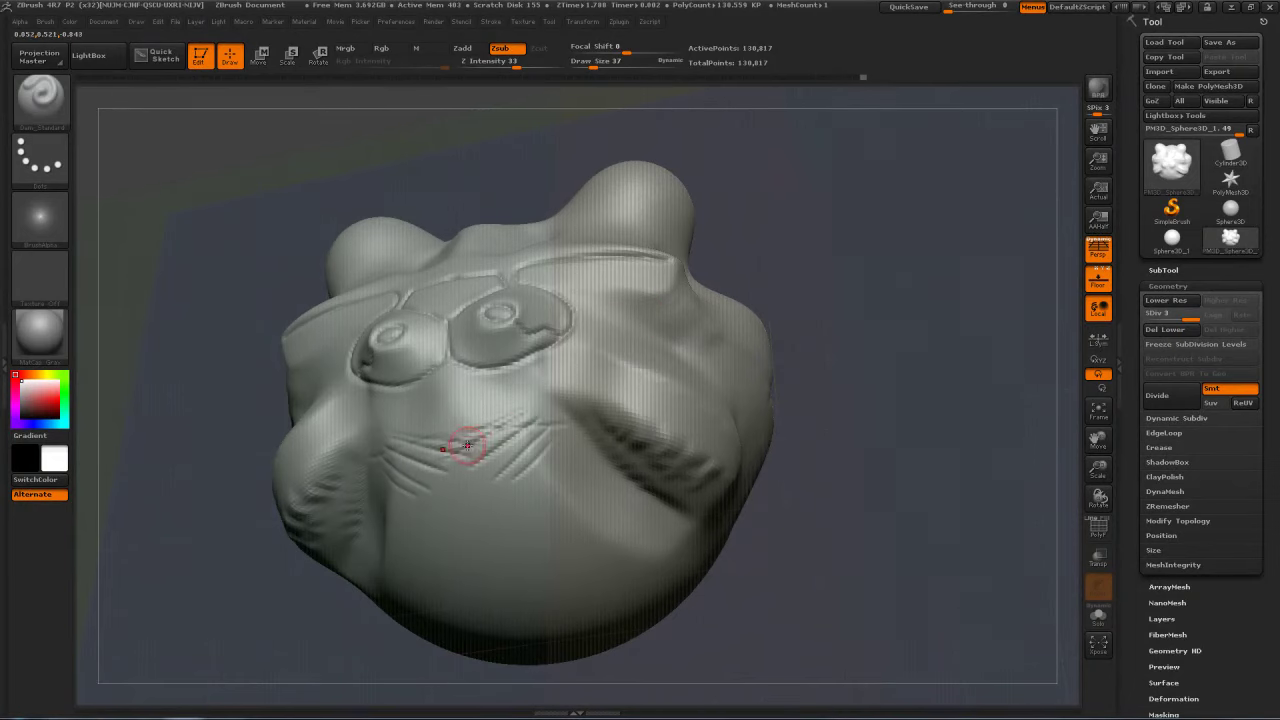
{"action": "mouse_move", "coordinate": [895, 264]}
{"action": "left_mouse_down"}
{"action": "mouse_move", "coordinate": [950, 285]}
{"action": "mouse_move", "coordinate": [893, 285]}
{"action": "mouse_move", "coordinate": [895, 265]}
{"action": "mouse_move", "coordinate": [975, 275]}
{"action": "mouse_move", "coordinate": [961, 266]}
{"action": "mouse_move", "coordinate": [930, 276]}
{"action": "mouse_move", "coordinate": [964, 289]}
{"action": "left_mouse_up"}
Step: Carve around the outer end and underside of the brow ridges with Dam_Standard at Draw Size 75
{"action": "left_click_drag", "start_coordinate": [932, 286], "coordinate": [715, 311]}
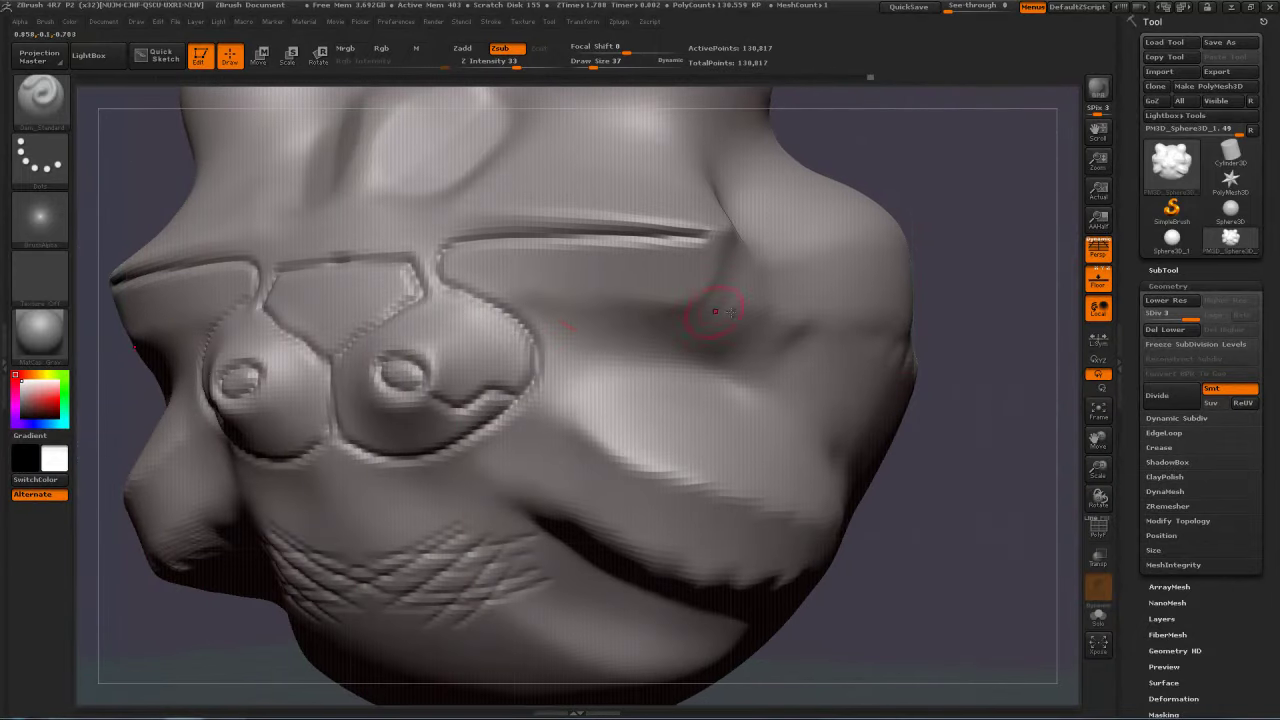
{"action": "key", "text": "s"}
{"action": "mouse_move", "coordinate": [574, 303]}
{"action": "left_mouse_down"}
{"action": "mouse_move", "coordinate": [535, 297]}
{"action": "mouse_move", "coordinate": [680, 302]}
{"action": "mouse_move", "coordinate": [720, 285]}
{"action": "mouse_move", "coordinate": [734, 243]}
{"action": "left_mouse_up"}
{"action": "mouse_move", "coordinate": [935, 155]}
{"action": "left_mouse_down"}
{"action": "mouse_move", "coordinate": [880, 160]}
{"action": "mouse_move", "coordinate": [858, 205]}
{"action": "left_mouse_up"}
{"action": "left_click_drag", "start_coordinate": [520, 386], "coordinate": [678, 444]}
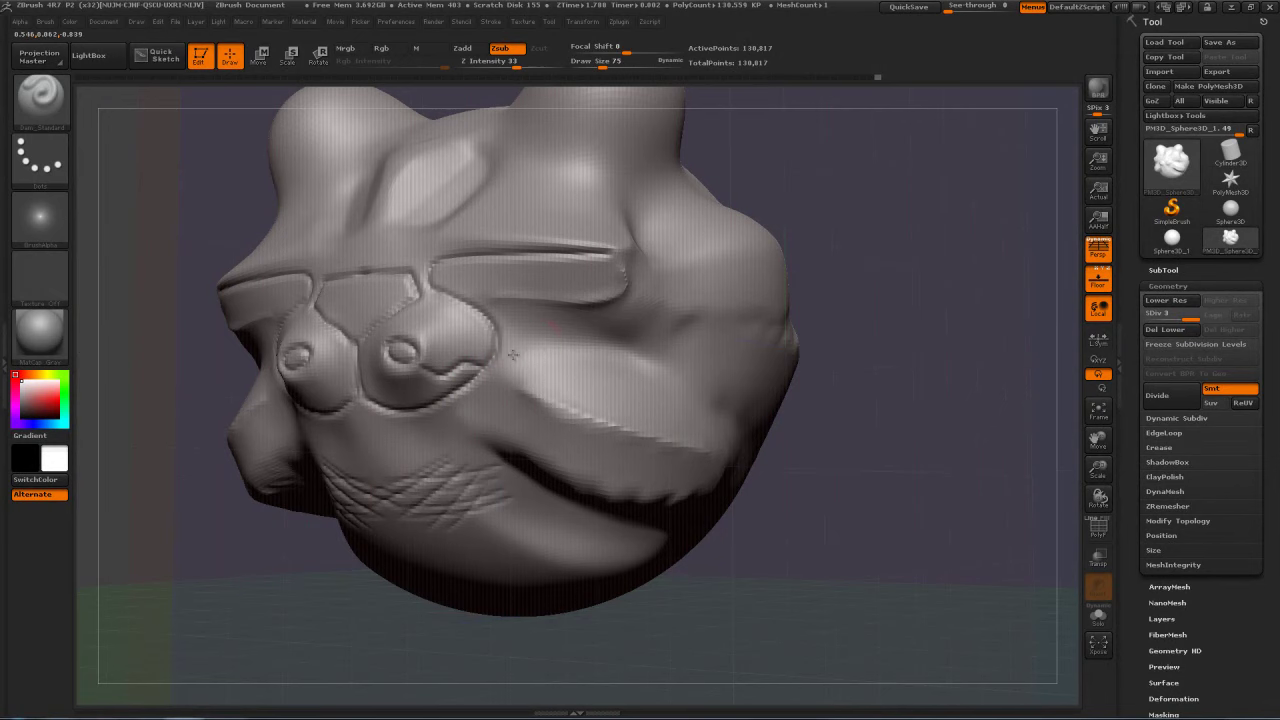
Step: Smooth the area around the forehead ovals and trim flat planes inside and around them with TrimDynamic at Draw Size 45
{"action": "mouse_move", "coordinate": [792, 302]}
{"action": "left_mouse_down"}
{"action": "mouse_move", "coordinate": [917, 231]}
{"action": "mouse_move", "coordinate": [842, 250]}
{"action": "left_mouse_up"}
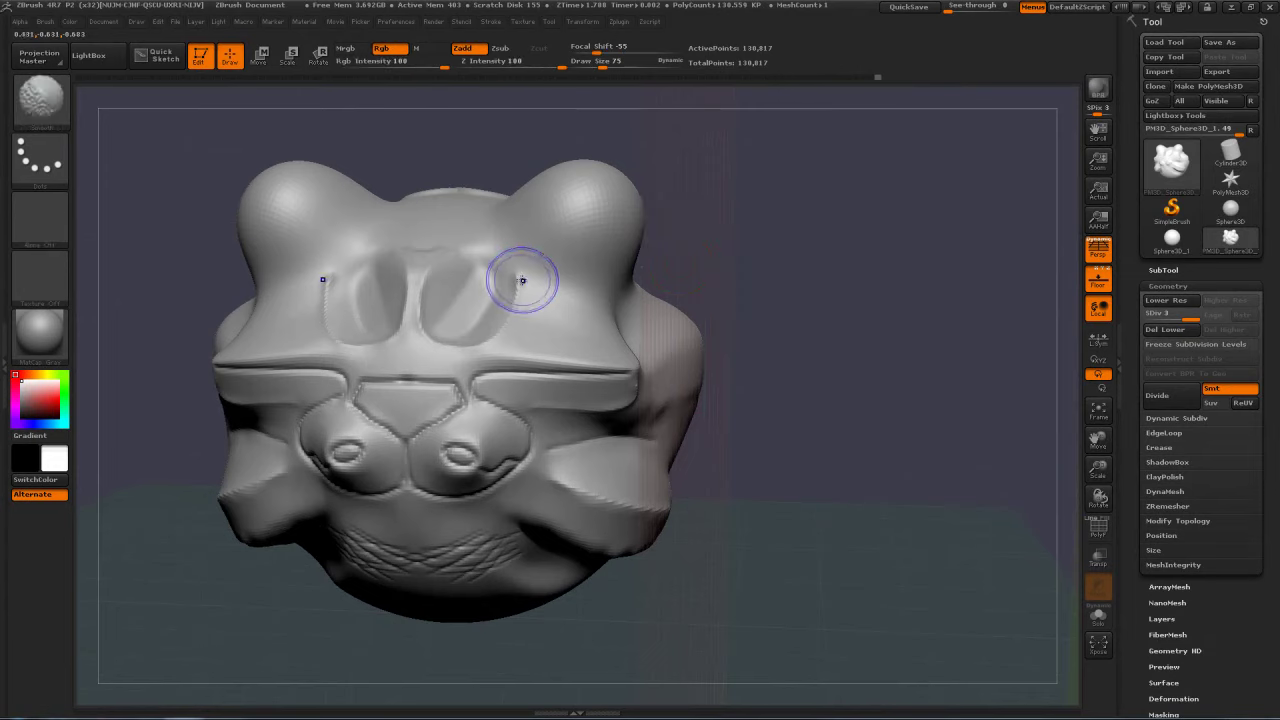
{"action": "mouse_move", "coordinate": [522, 280]}
{"action": "left_mouse_down", "text": "shift"}
{"action": "mouse_move", "coordinate": [470, 276]}
{"action": "mouse_move", "coordinate": [438, 325]}
{"action": "mouse_move", "coordinate": [462, 330]}
{"action": "mouse_move", "coordinate": [498, 302]}
{"action": "mouse_move", "coordinate": [484, 272]}
{"action": "left_mouse_up", "text": "shift"}
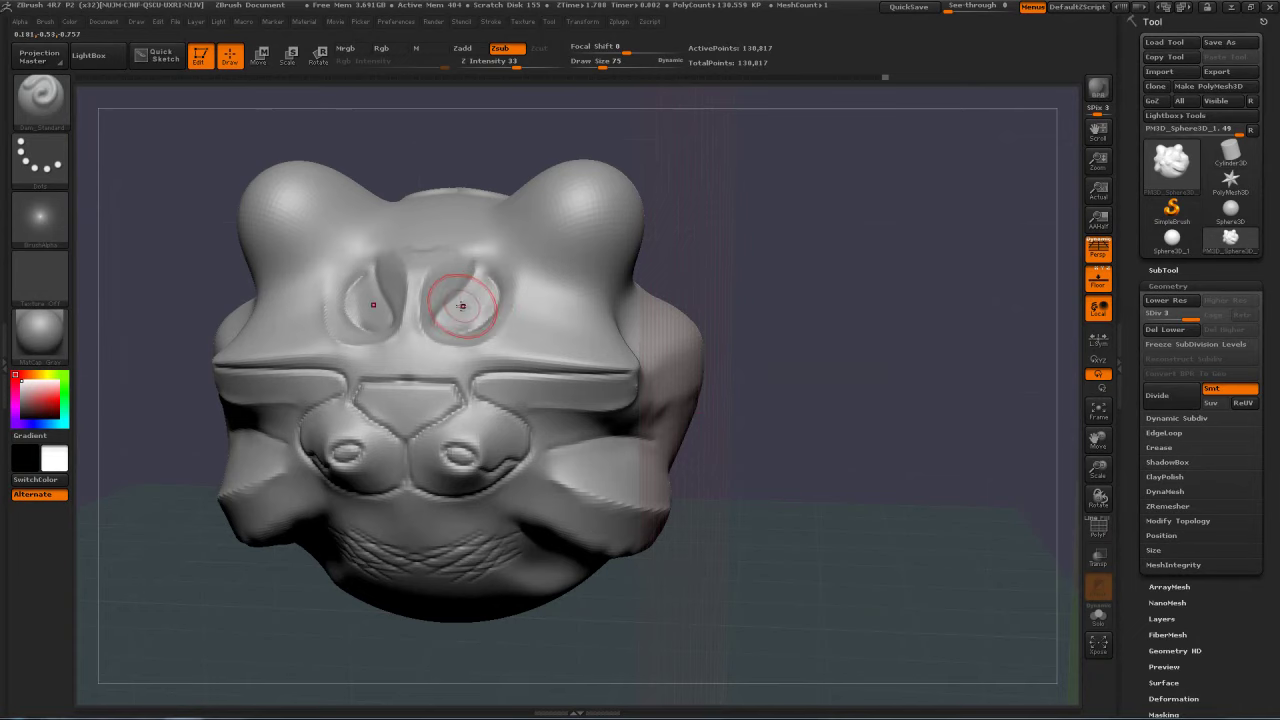
{"action": "key", "text": "b"}
{"action": "key", "text": "s"}
{"action": "key", "text": "t"}
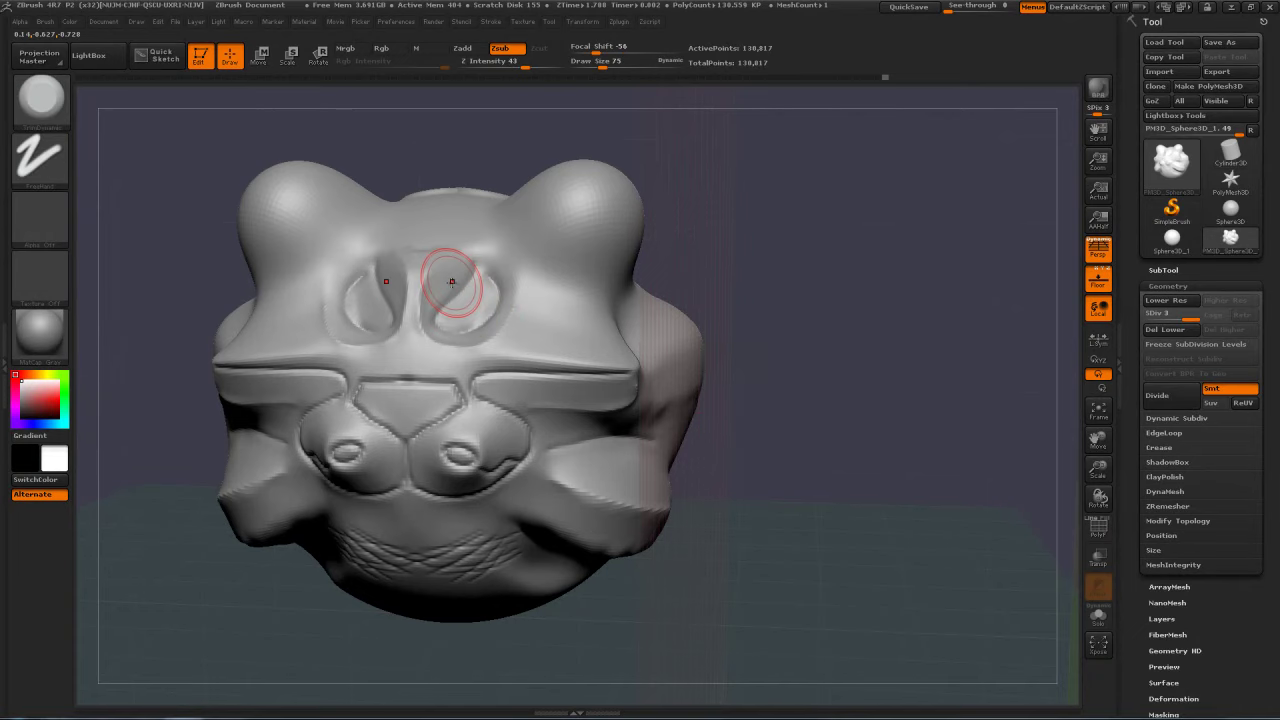
{"action": "key", "text": "s"}
{"action": "mouse_move", "coordinate": [466, 281]}
{"action": "left_mouse_down"}
{"action": "mouse_move", "coordinate": [412, 298]}
{"action": "mouse_move", "coordinate": [428, 346]}
{"action": "mouse_move", "coordinate": [406, 321]}
{"action": "mouse_move", "coordinate": [441, 288]}
{"action": "left_mouse_up"}
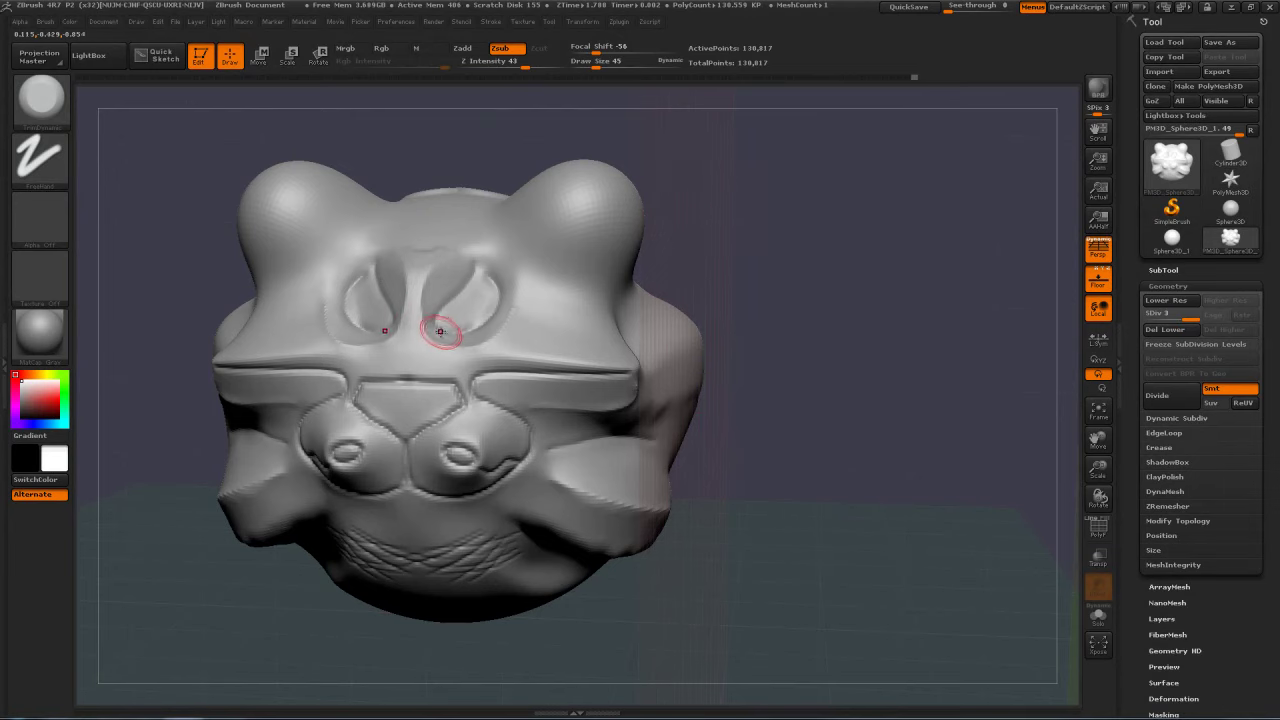
{"action": "left_click_drag", "start_coordinate": [443, 332], "coordinate": [473, 338]}
{"action": "mouse_move", "coordinate": [528, 294]}
{"action": "left_mouse_down"}
{"action": "mouse_move", "coordinate": [512, 334]}
{"action": "mouse_move", "coordinate": [530, 292]}
{"action": "left_mouse_up"}
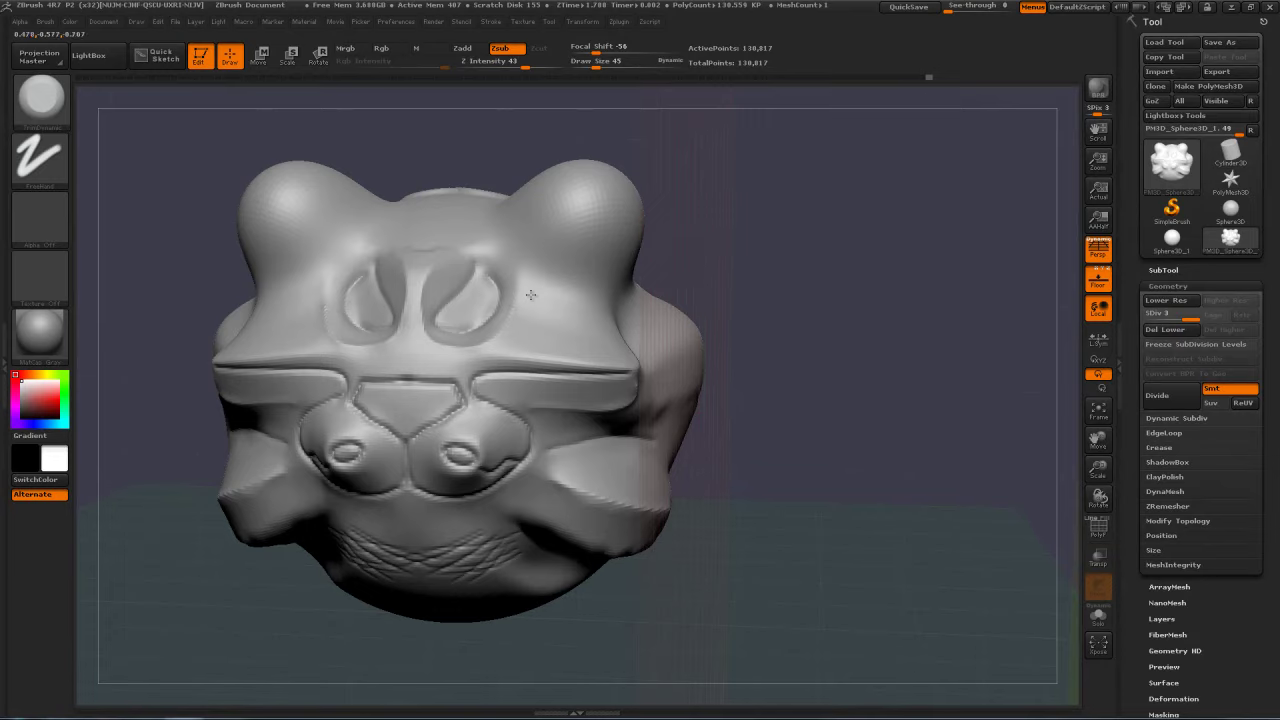
Step: Switch to Dam_Standard and carve mirrored vertical grooves down the fronts of the ear-like knobs at Draw Size 45
{"action": "mouse_move", "coordinate": [856, 207]}
{"action": "left_mouse_down"}
{"action": "mouse_move", "coordinate": [905, 215]}
{"action": "mouse_move", "coordinate": [842, 230]}
{"action": "mouse_move", "coordinate": [790, 220]}
{"action": "mouse_move", "coordinate": [810, 213]}
{"action": "mouse_move", "coordinate": [800, 223]}
{"action": "left_mouse_up"}
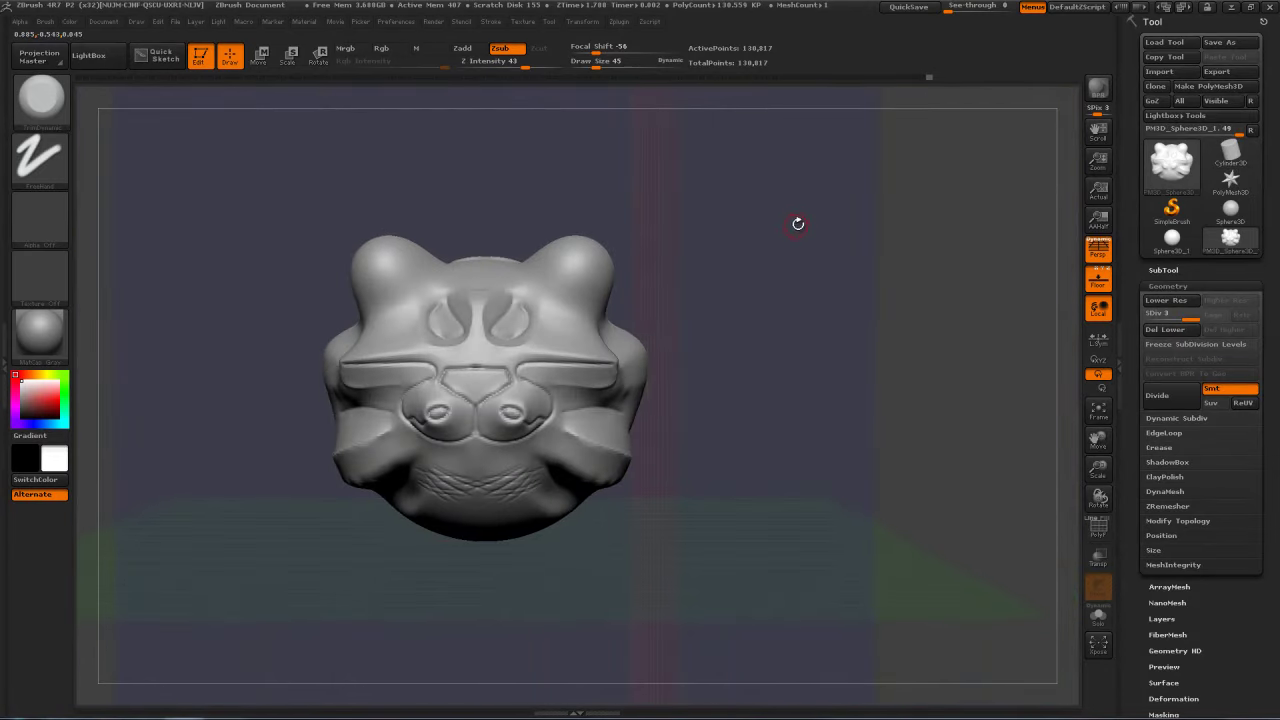
{"action": "key", "text": "b"}
{"action": "key", "text": "s"}
{"action": "key", "text": "t"}
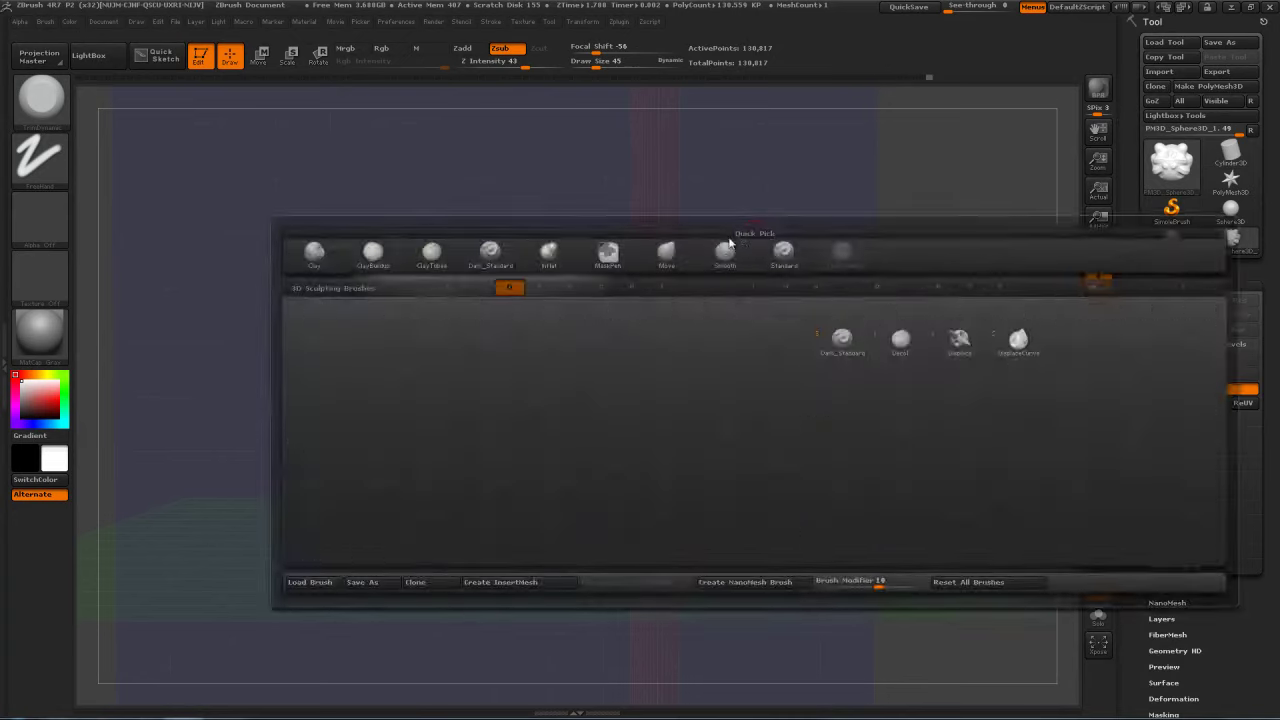
{"action": "mouse_move", "coordinate": [573, 268]}
{"action": "left_mouse_down"}
{"action": "mouse_move", "coordinate": [554, 319]}
{"action": "mouse_move", "coordinate": [582, 309]}
{"action": "left_mouse_up"}
{"action": "left_click_drag", "start_coordinate": [690, 250], "coordinate": [641, 248]}
{"action": "mouse_move", "coordinate": [596, 266]}
{"action": "left_mouse_down"}
{"action": "mouse_move", "coordinate": [618, 321]}
{"action": "mouse_move", "coordinate": [607, 272]}
{"action": "mouse_move", "coordinate": [606, 308]}
{"action": "left_mouse_up"}
{"action": "left_click_drag", "start_coordinate": [756, 200], "coordinate": [717, 214], "text": "shift"}
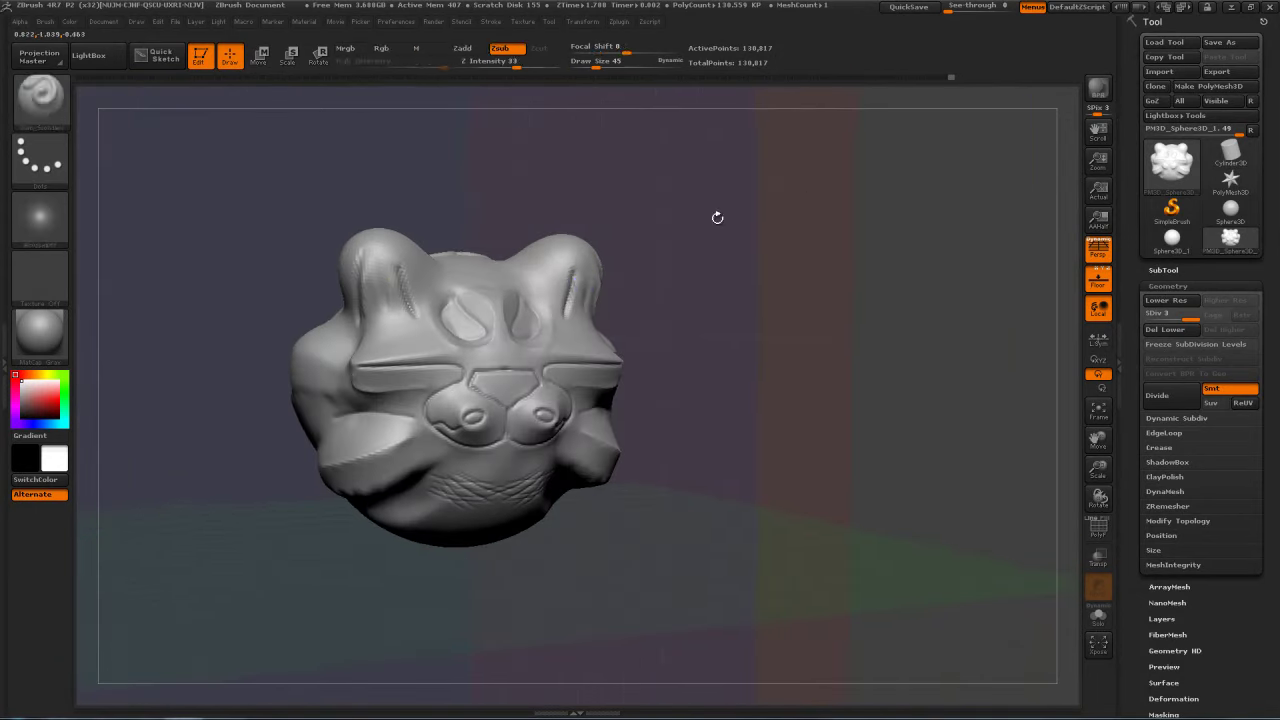
{"action": "left_click_drag", "start_coordinate": [689, 270], "coordinate": [694, 240]}
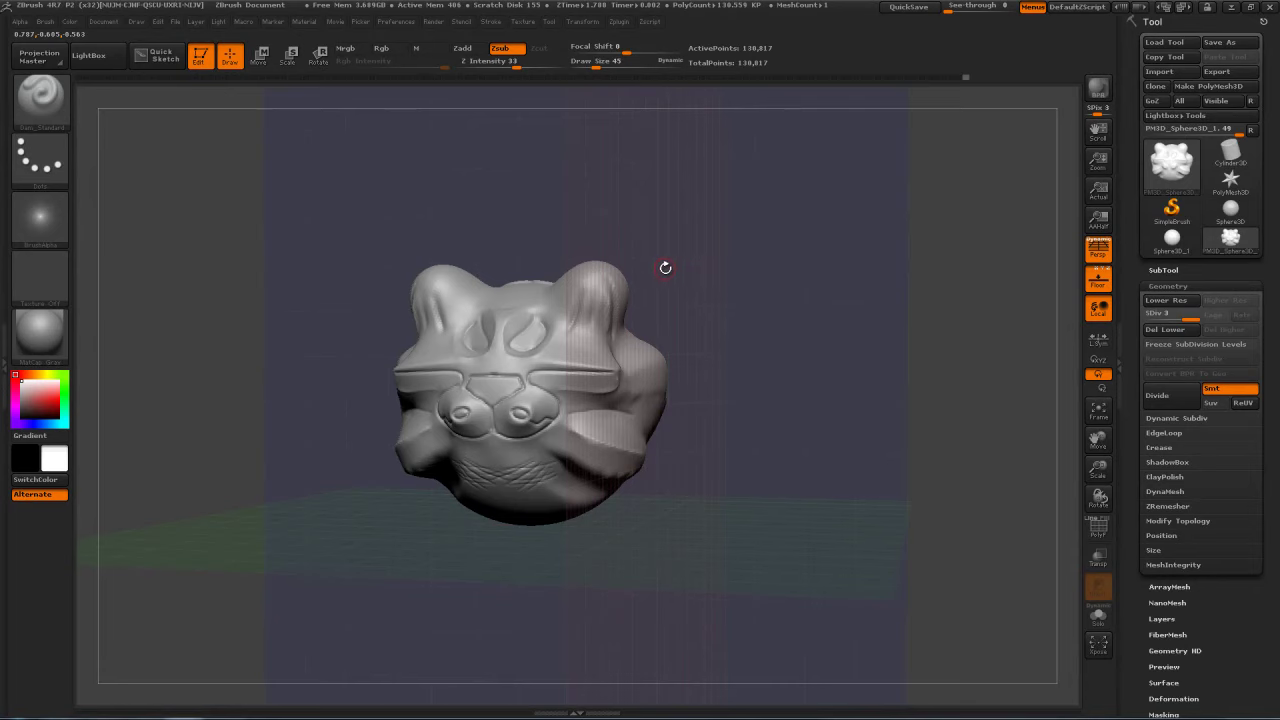
Step: Reshape the head with the Move brush at Draw Size 626, pulling the face into a pointed animal muzzle
{"action": "key", "text": "b"}
{"action": "key", "text": "m"}
{"action": "key", "text": "v"}
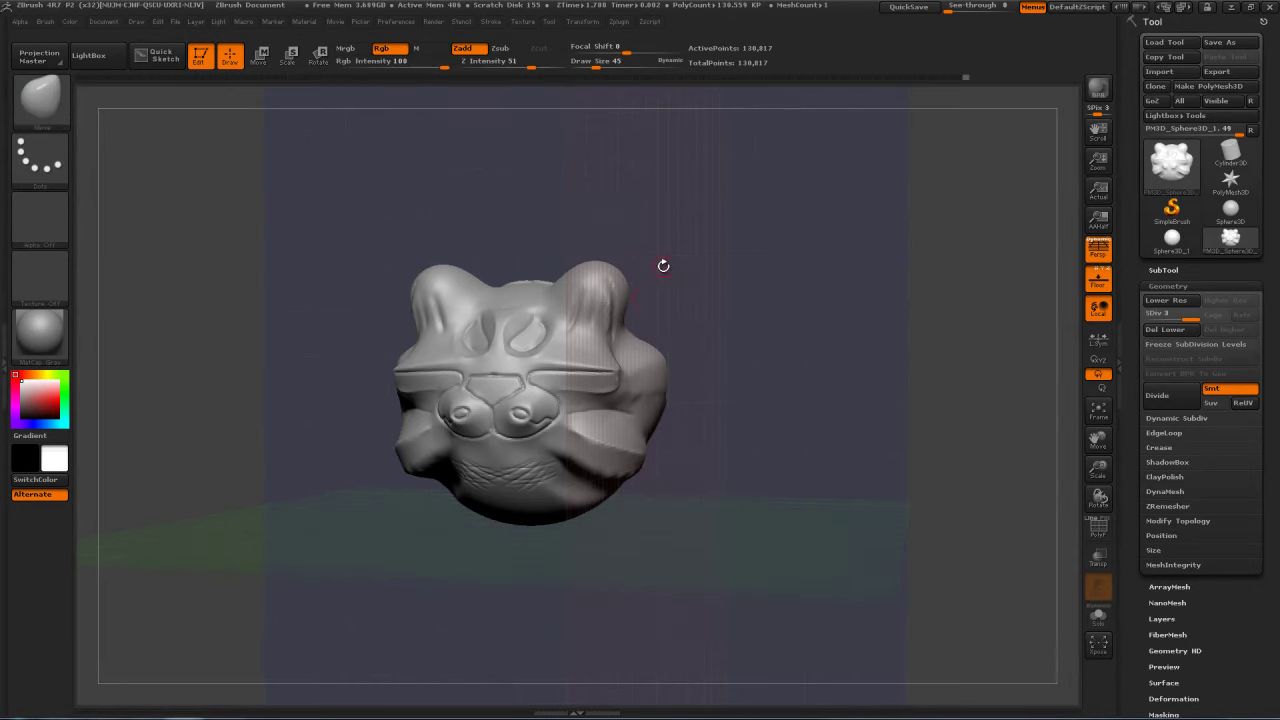
{"action": "key", "text": "s"}
{"action": "mouse_move", "coordinate": [600, 282]}
{"action": "left_mouse_down"}
{"action": "mouse_move", "coordinate": [637, 282]}
{"action": "mouse_move", "coordinate": [641, 231]}
{"action": "mouse_move", "coordinate": [640, 300]}
{"action": "mouse_move", "coordinate": [541, 371]}
{"action": "mouse_move", "coordinate": [500, 446]}
{"action": "left_mouse_up"}
{"action": "key", "text": "s"}
{"action": "left_click_drag", "start_coordinate": [440, 415], "coordinate": [546, 378]}
{"action": "mouse_move", "coordinate": [634, 374]}
{"action": "left_mouse_down"}
{"action": "mouse_move", "coordinate": [738, 357]}
{"action": "mouse_move", "coordinate": [716, 360]}
{"action": "left_mouse_up"}
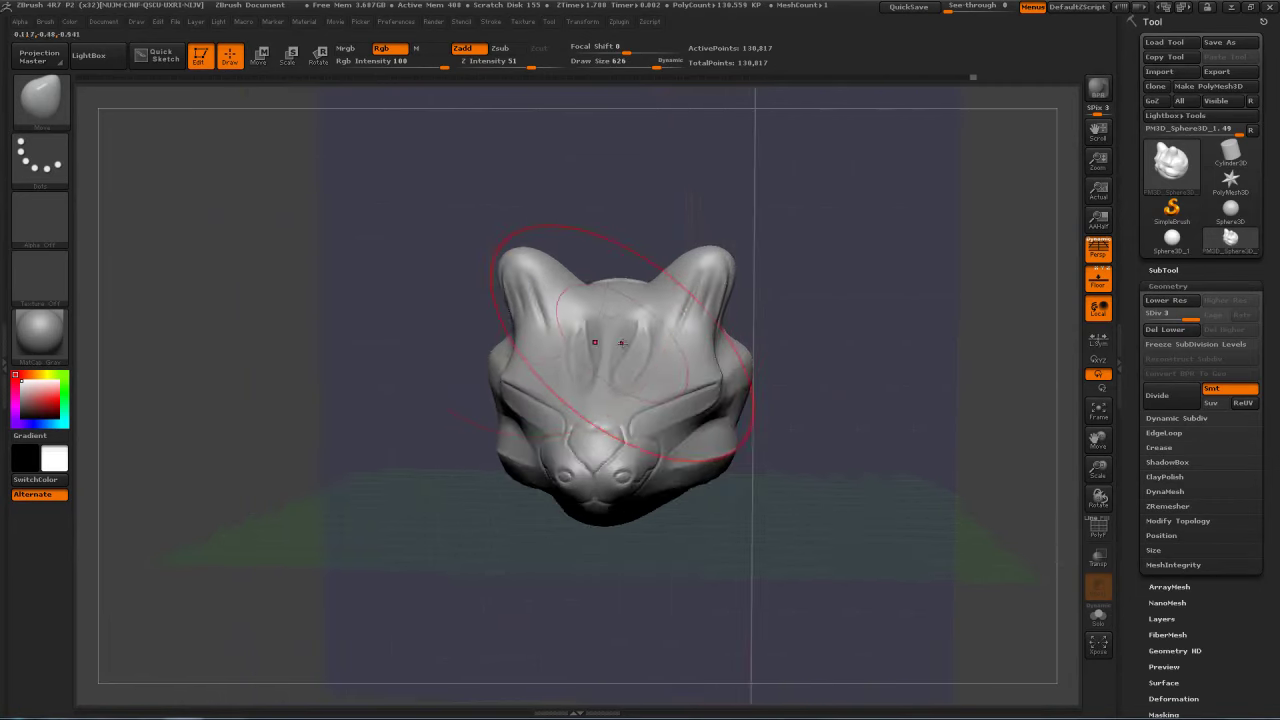
Step: Refine the ears and the head's outline with the Move brush at Draw Size 325
{"action": "key", "text": "s"}
{"action": "mouse_move", "coordinate": [532, 285]}
{"action": "left_mouse_down"}
{"action": "mouse_move", "coordinate": [508, 285]}
{"action": "mouse_move", "coordinate": [554, 298]}
{"action": "mouse_move", "coordinate": [549, 271]}
{"action": "left_mouse_up"}
{"action": "mouse_move", "coordinate": [366, 355]}
{"action": "left_mouse_down"}
{"action": "mouse_move", "coordinate": [398, 355]}
{"action": "mouse_move", "coordinate": [345, 335]}
{"action": "mouse_move", "coordinate": [380, 358]}
{"action": "mouse_move", "coordinate": [429, 340]}
{"action": "left_mouse_up"}
Step: Scrub the undo history back to the original, unsculpted sphere
{"action": "left_click_drag", "start_coordinate": [880, 279], "coordinate": [840, 269], "text": "alt"}
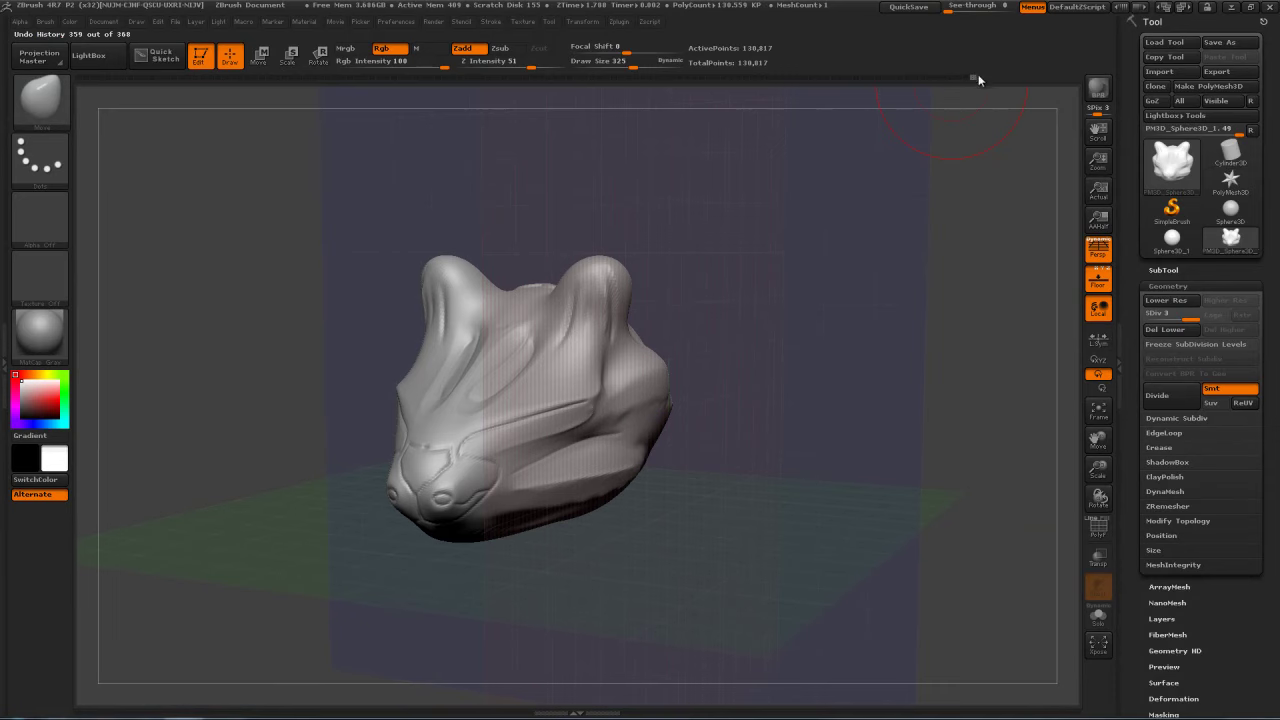
{"action": "left_click_drag", "start_coordinate": [974, 76], "coordinate": [96, 103]}
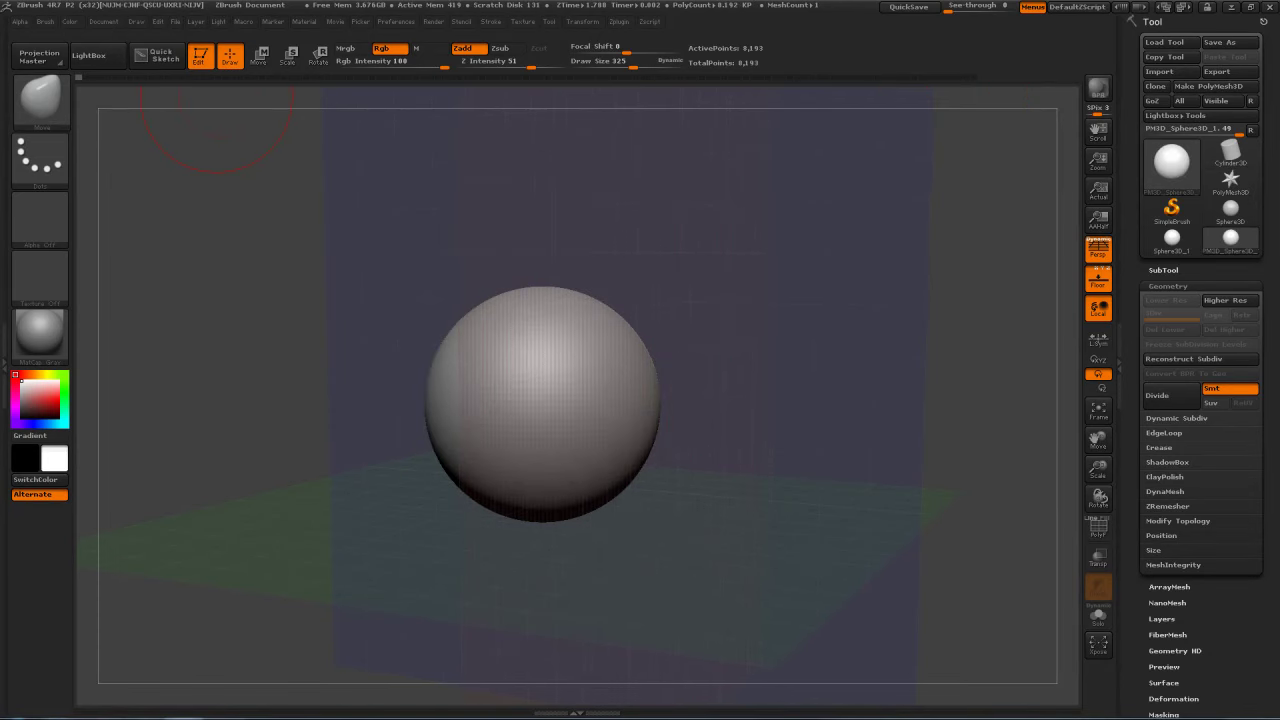
Step: Make a new PolyMesh3D copy of the sphere and turn on its polyframe display
{"action": "left_click", "coordinate": [1203, 87]}
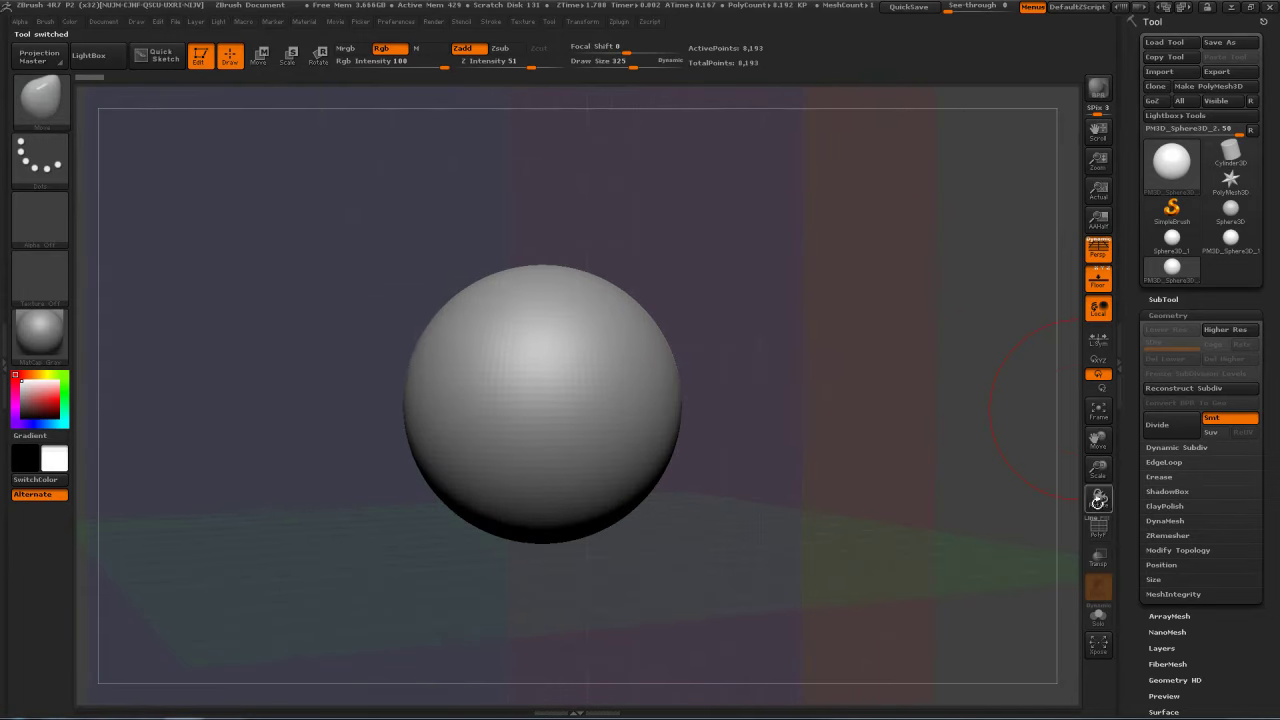
{"action": "left_click", "coordinate": [1098, 527]}
{"action": "mouse_move", "coordinate": [809, 336]}
{"action": "left_mouse_down"}
{"action": "mouse_move", "coordinate": [798, 330]}
{"action": "mouse_move", "coordinate": [810, 338]}
{"action": "left_mouse_up"}
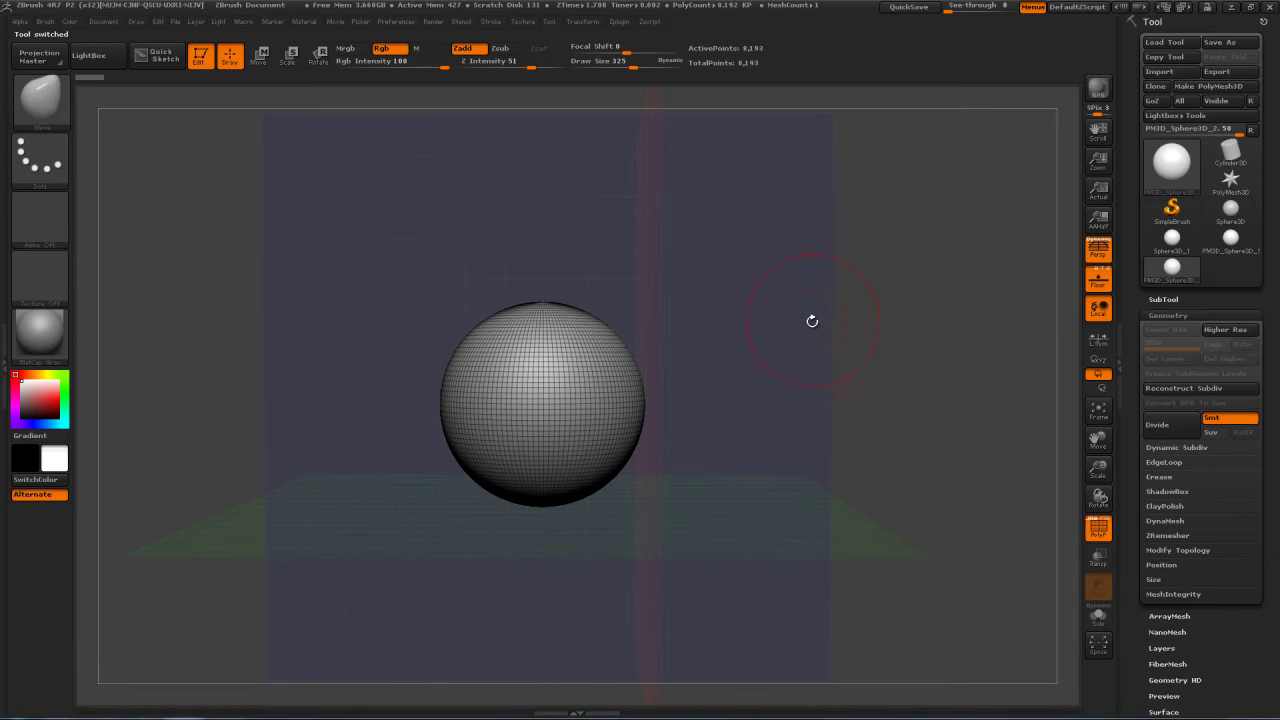
{"action": "mouse_move", "coordinate": [859, 332]}
{"action": "left_mouse_down"}
{"action": "mouse_move", "coordinate": [859, 390]}
{"action": "mouse_move", "coordinate": [829, 354]}
{"action": "left_mouse_up"}
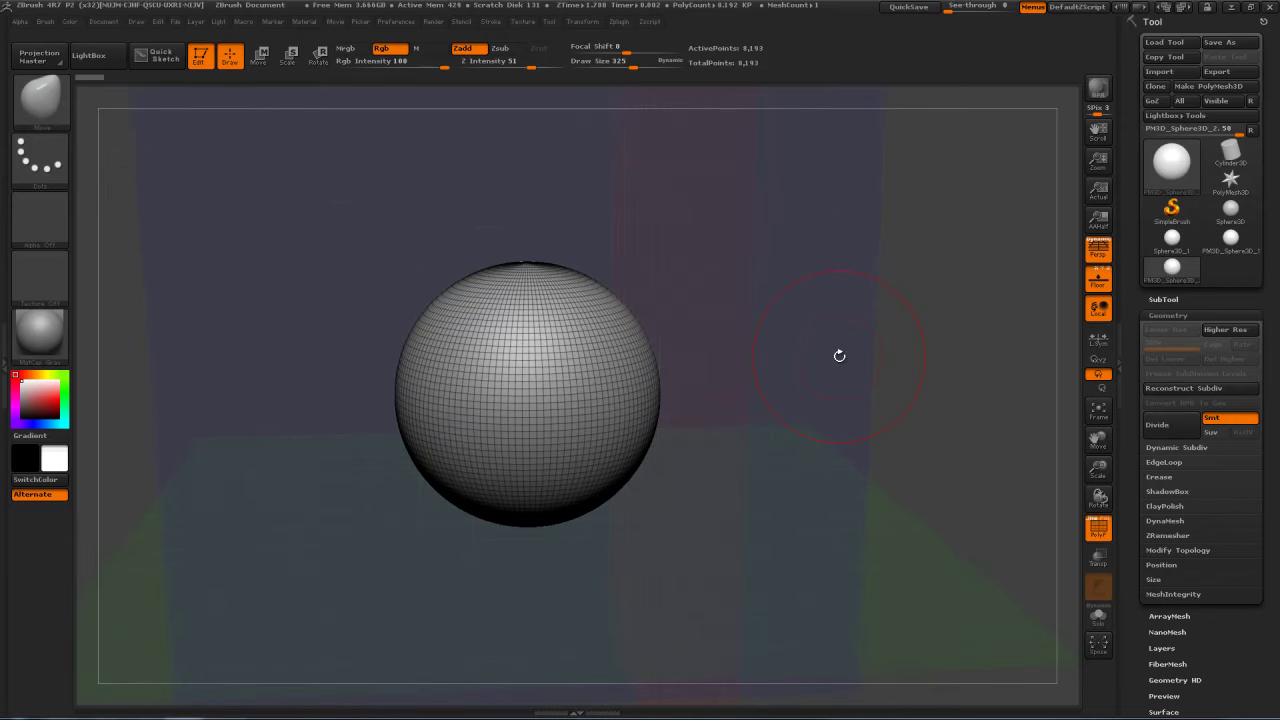
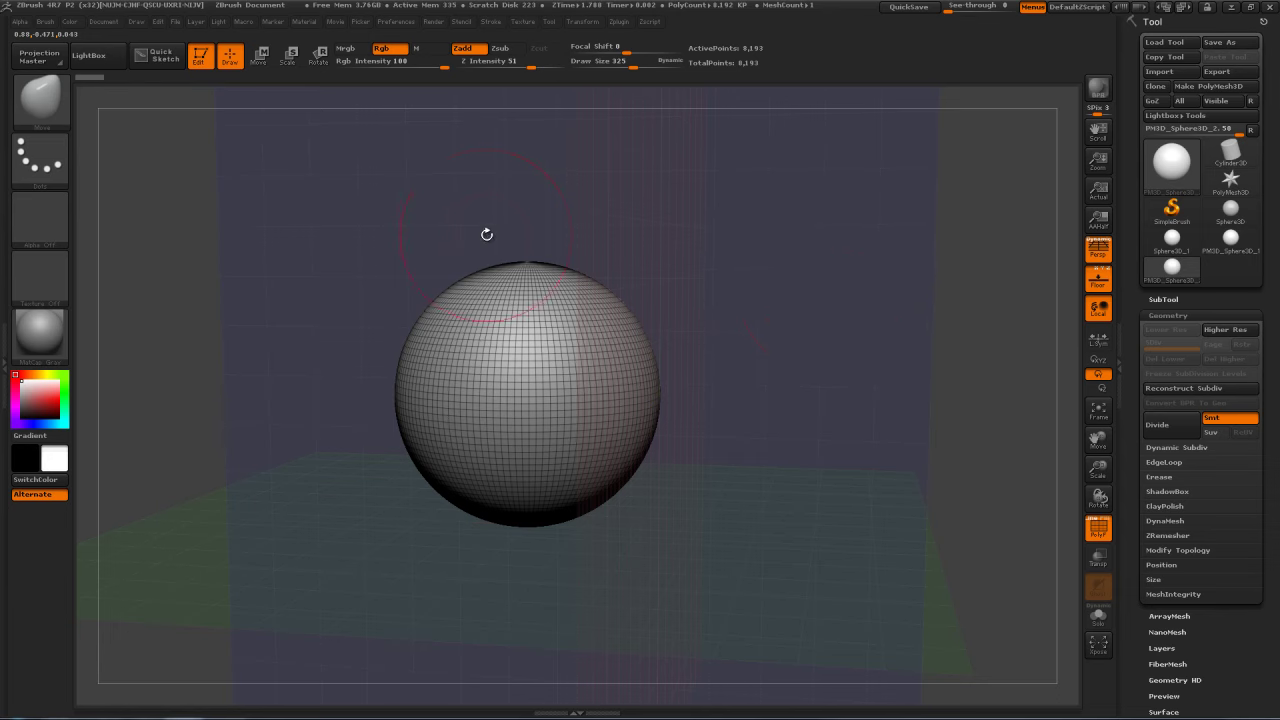
Step: Pull the sphere's upper sides outward and up into two mirrored ears with the Move brush at Draw Size 626
{"action": "mouse_move", "coordinate": [766, 246]}
{"action": "left_mouse_down"}
{"action": "mouse_move", "coordinate": [796, 262]}
{"action": "mouse_move", "coordinate": [785, 251]}
{"action": "left_mouse_up"}
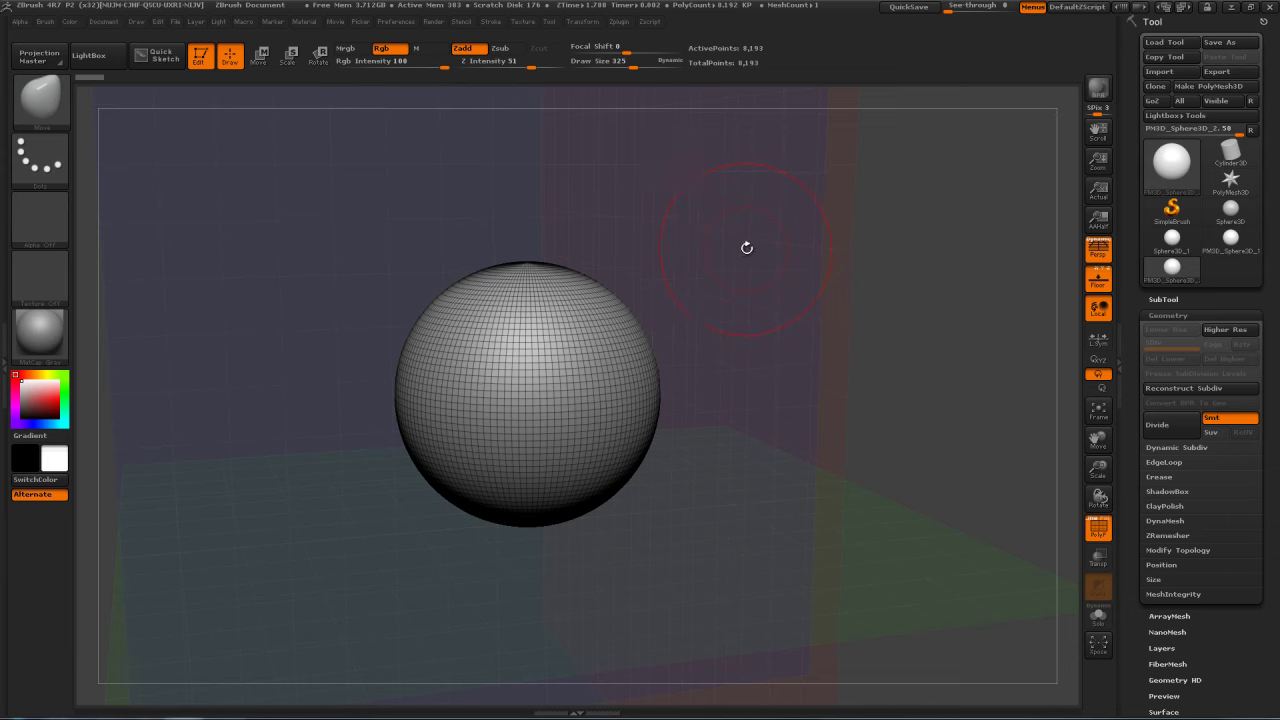
{"action": "mouse_move", "coordinate": [794, 263]}
{"action": "left_mouse_down"}
{"action": "mouse_move", "coordinate": [744, 250]}
{"action": "mouse_move", "coordinate": [817, 244]}
{"action": "mouse_move", "coordinate": [806, 234]}
{"action": "left_mouse_up"}
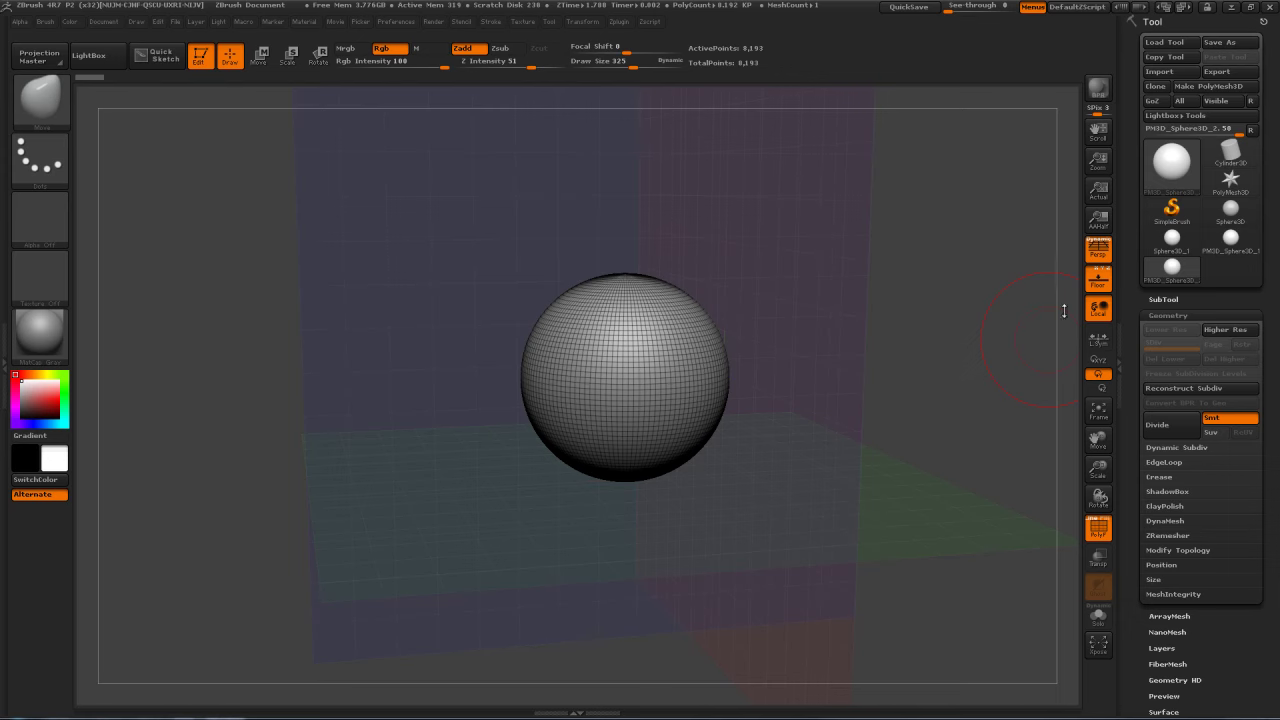
{"action": "mouse_move", "coordinate": [785, 283]}
{"action": "left_mouse_down"}
{"action": "mouse_move", "coordinate": [797, 271]}
{"action": "mouse_move", "coordinate": [726, 286]}
{"action": "mouse_move", "coordinate": [723, 303]}
{"action": "left_mouse_up"}
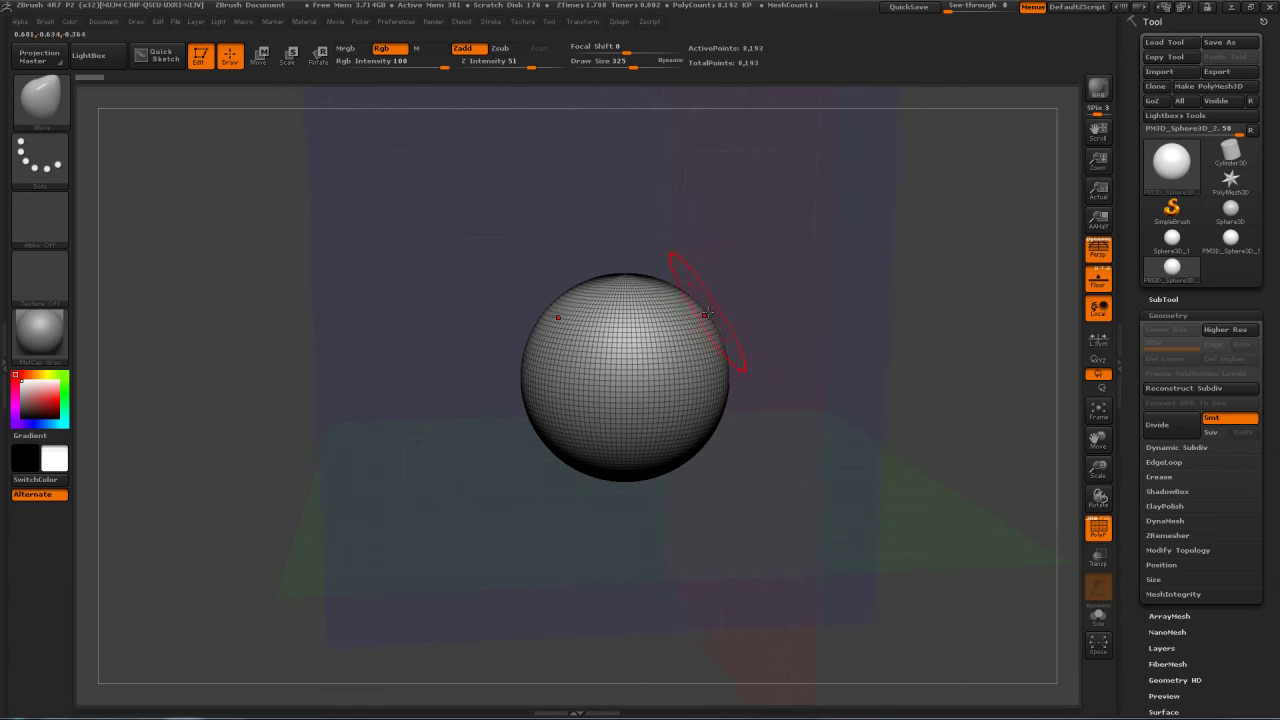
{"action": "key", "text": "s"}
{"action": "mouse_move", "coordinate": [687, 309]}
{"action": "left_mouse_down"}
{"action": "mouse_move", "coordinate": [742, 310]}
{"action": "mouse_move", "coordinate": [975, 173]}
{"action": "left_mouse_up"}
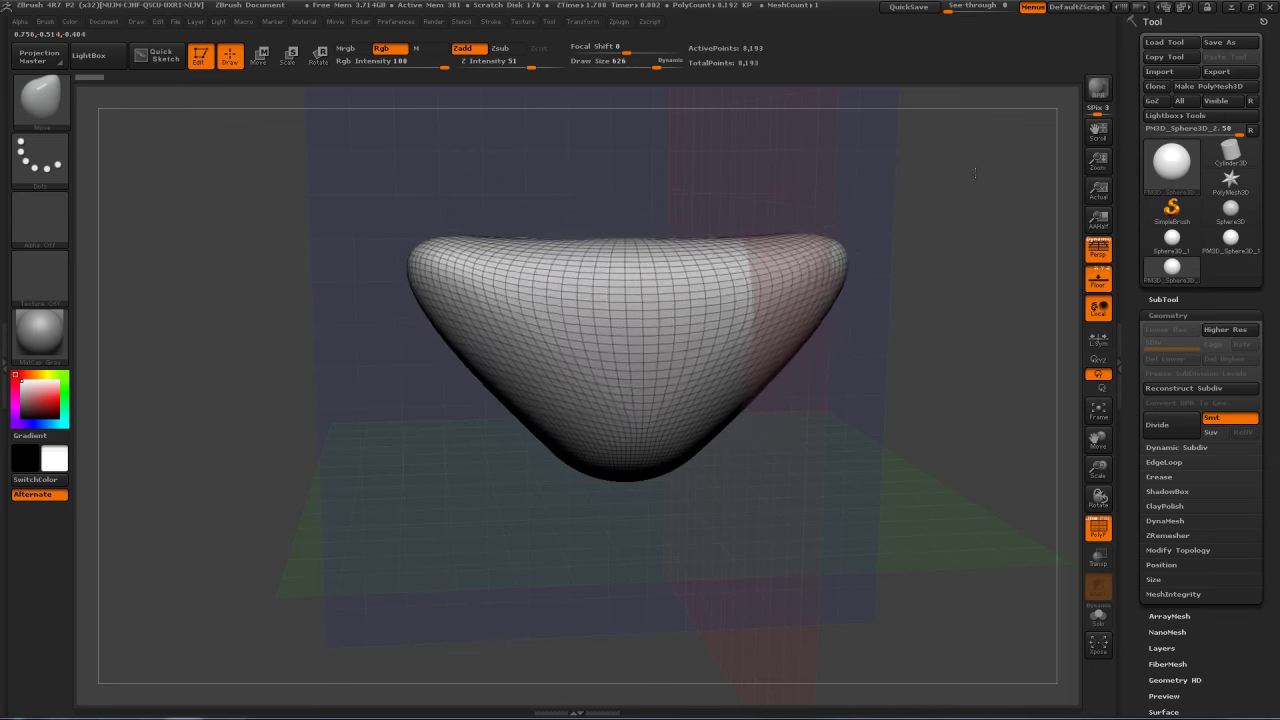
{"action": "mouse_move", "coordinate": [893, 202]}
{"action": "left_mouse_down"}
{"action": "mouse_move", "coordinate": [918, 204]}
{"action": "mouse_move", "coordinate": [837, 240]}
{"action": "mouse_move", "coordinate": [881, 220]}
{"action": "mouse_move", "coordinate": [975, 220]}
{"action": "mouse_move", "coordinate": [712, 172]}
{"action": "left_mouse_up"}
{"action": "left_click_drag", "start_coordinate": [931, 177], "coordinate": [786, 178]}
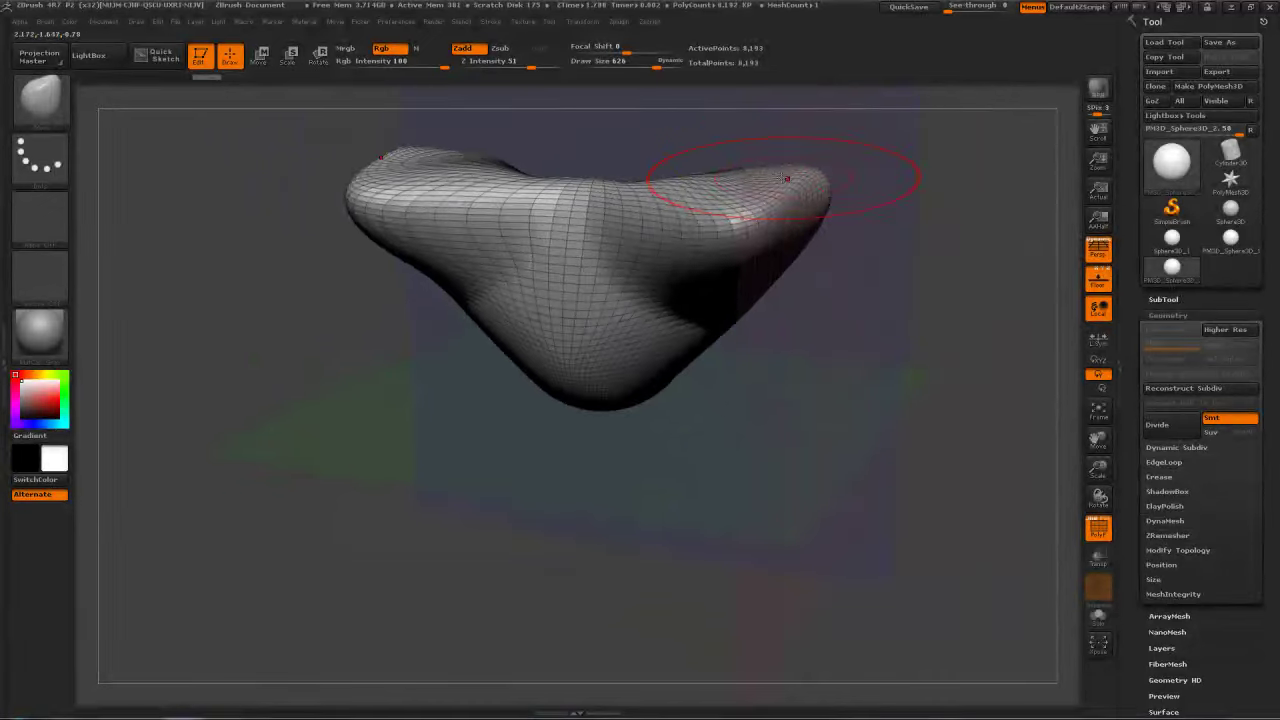
Step: Pull the lower part of the head down and draw its front into a pointed muzzle with the Move brush
{"action": "left_click_drag", "start_coordinate": [900, 209], "coordinate": [892, 290]}
{"action": "left_click_drag", "start_coordinate": [670, 350], "coordinate": [648, 420]}
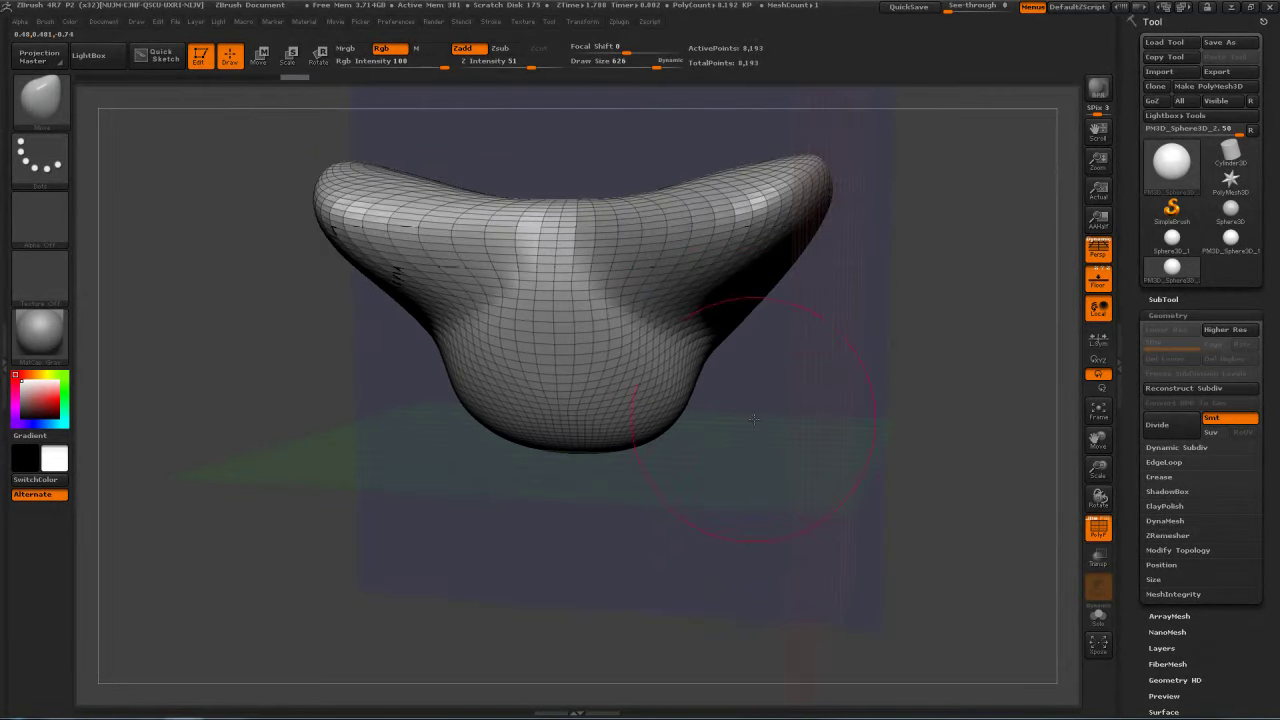
{"action": "left_click_drag", "start_coordinate": [749, 400], "coordinate": [594, 417]}
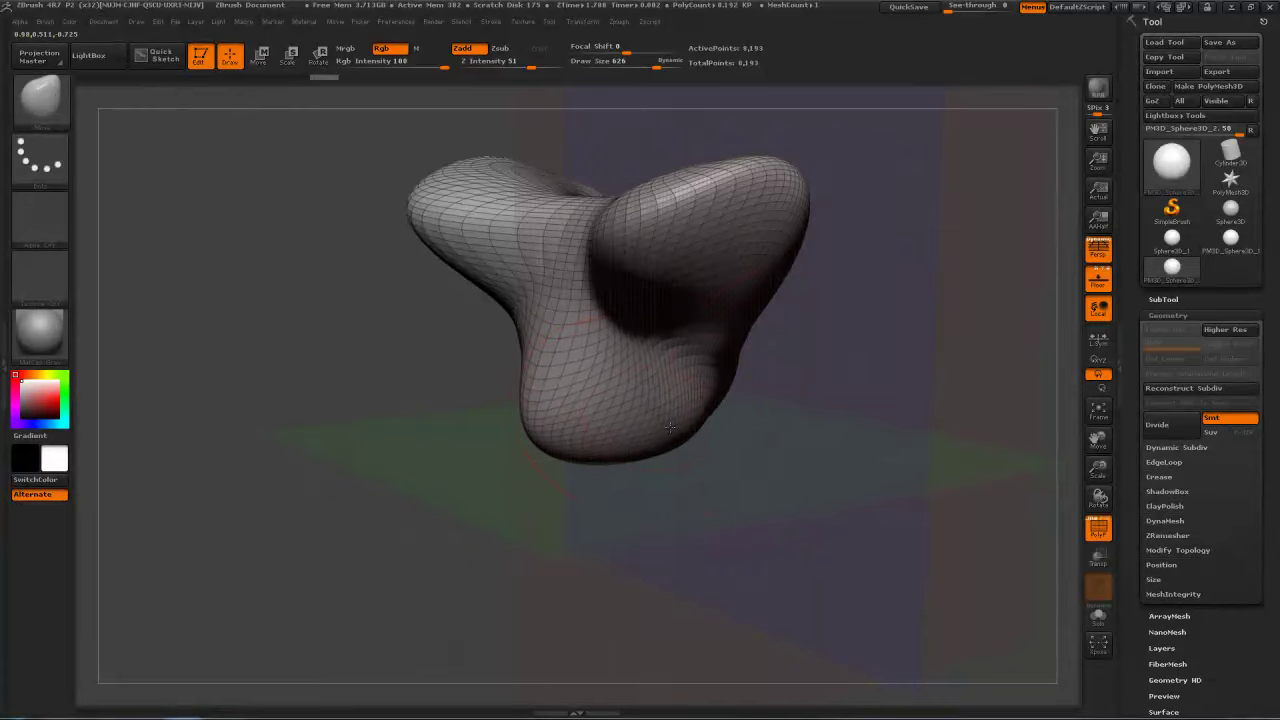
{"action": "mouse_move", "coordinate": [745, 406]}
{"action": "left_mouse_down"}
{"action": "mouse_move", "coordinate": [832, 380]}
{"action": "mouse_move", "coordinate": [784, 372]}
{"action": "mouse_move", "coordinate": [880, 380]}
{"action": "mouse_move", "coordinate": [775, 380]}
{"action": "left_mouse_up"}
{"action": "mouse_move", "coordinate": [630, 400]}
{"action": "left_mouse_down"}
{"action": "mouse_move", "coordinate": [545, 447]}
{"action": "mouse_move", "coordinate": [542, 505]}
{"action": "left_mouse_up"}
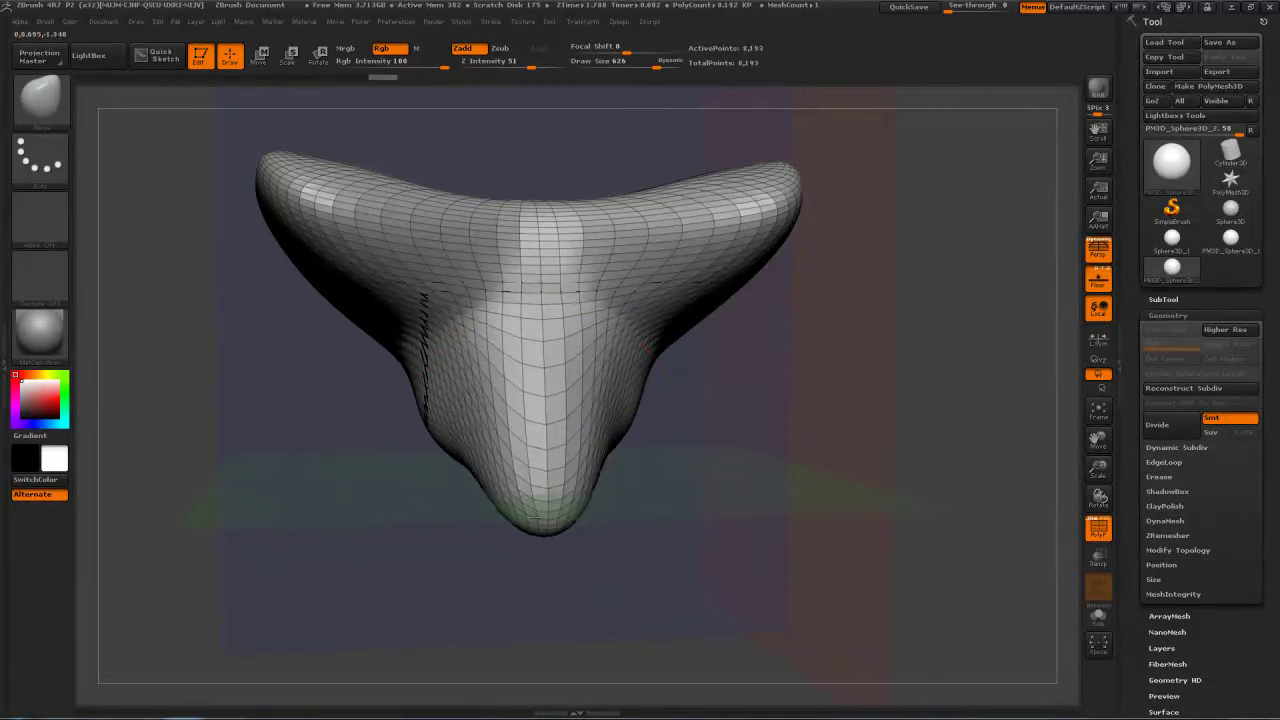
{"action": "mouse_move", "coordinate": [680, 385]}
{"action": "left_mouse_down"}
{"action": "mouse_move", "coordinate": [785, 388]}
{"action": "mouse_move", "coordinate": [693, 403]}
{"action": "mouse_move", "coordinate": [770, 375]}
{"action": "mouse_move", "coordinate": [803, 383]}
{"action": "mouse_move", "coordinate": [614, 400]}
{"action": "left_mouse_up"}
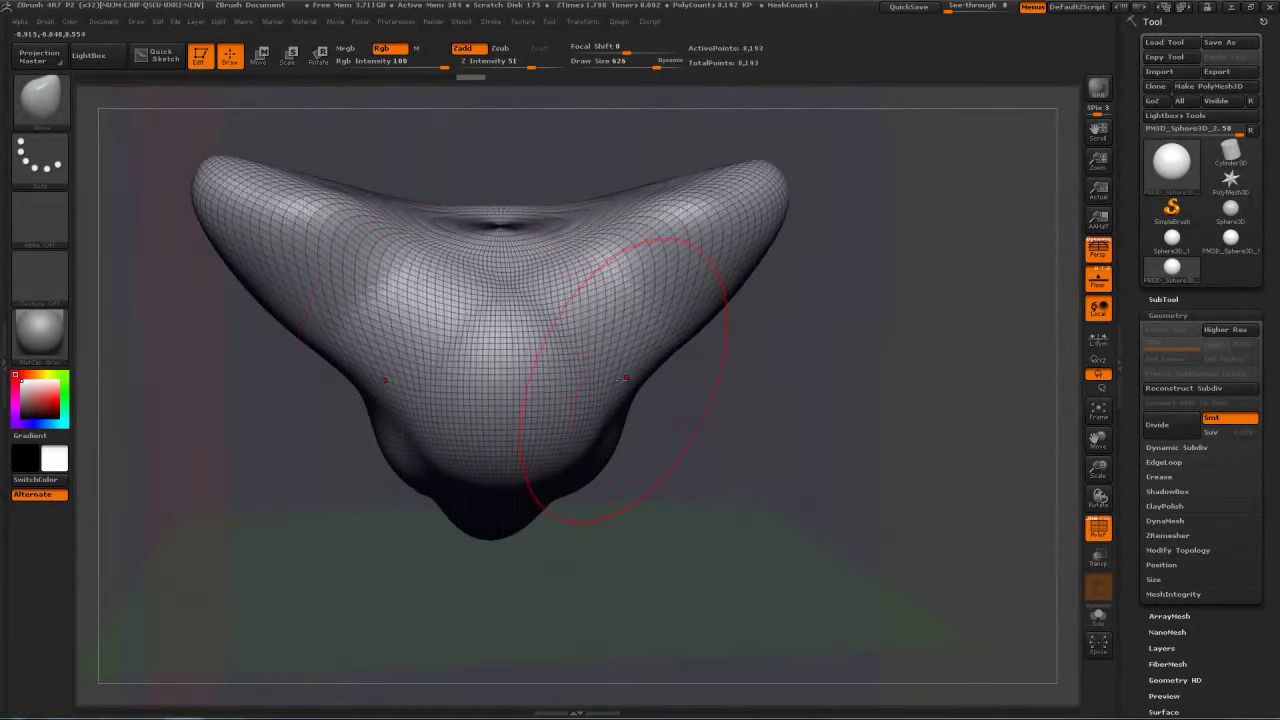
Step: Hide the polyframe and switch to the Dam_Standard brush at Draw Size 178
{"action": "left_click", "coordinate": [1098, 528]}
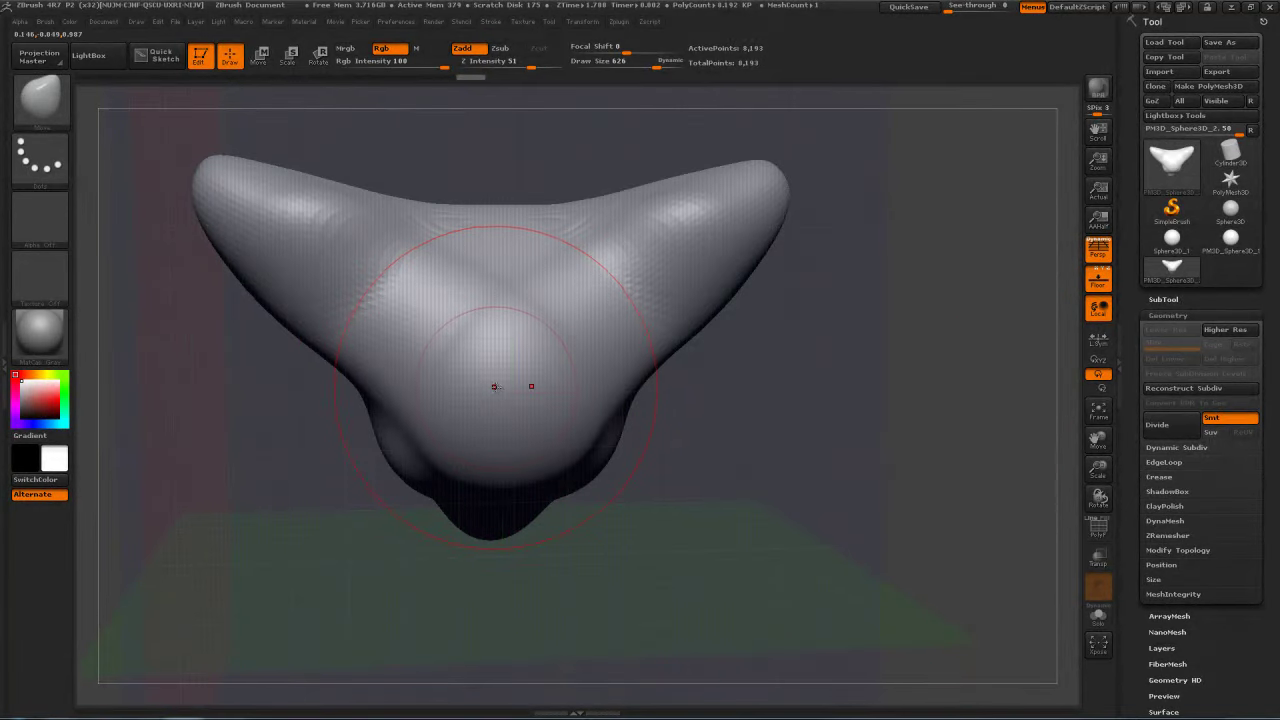
{"action": "key", "text": "b"}
{"action": "key", "text": "d"}
{"action": "key", "text": "s"}
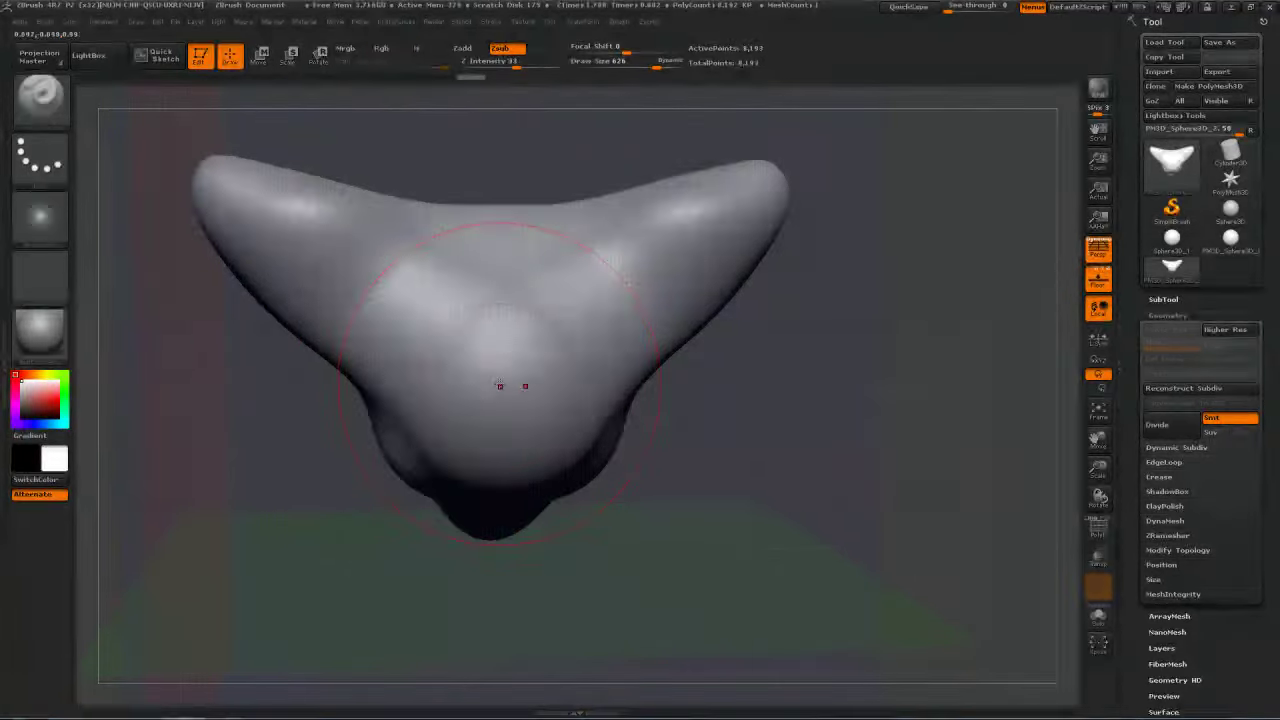
{"action": "key", "text": "s"}
Step: Try carving grooves into the head and ears on the undivided mesh, and undo the strokes
{"action": "mouse_move", "coordinate": [530, 380]}
{"action": "left_mouse_down"}
{"action": "mouse_move", "coordinate": [489, 360]}
{"action": "mouse_move", "coordinate": [440, 370]}
{"action": "mouse_move", "coordinate": [470, 405]}
{"action": "mouse_move", "coordinate": [500, 400]}
{"action": "mouse_move", "coordinate": [465, 423]}
{"action": "mouse_move", "coordinate": [494, 448]}
{"action": "mouse_move", "coordinate": [474, 462]}
{"action": "left_mouse_up"}
{"action": "mouse_move", "coordinate": [794, 430]}
{"action": "left_mouse_down"}
{"action": "mouse_move", "coordinate": [923, 397]}
{"action": "mouse_move", "coordinate": [891, 346]}
{"action": "mouse_move", "coordinate": [869, 357]}
{"action": "left_mouse_up"}
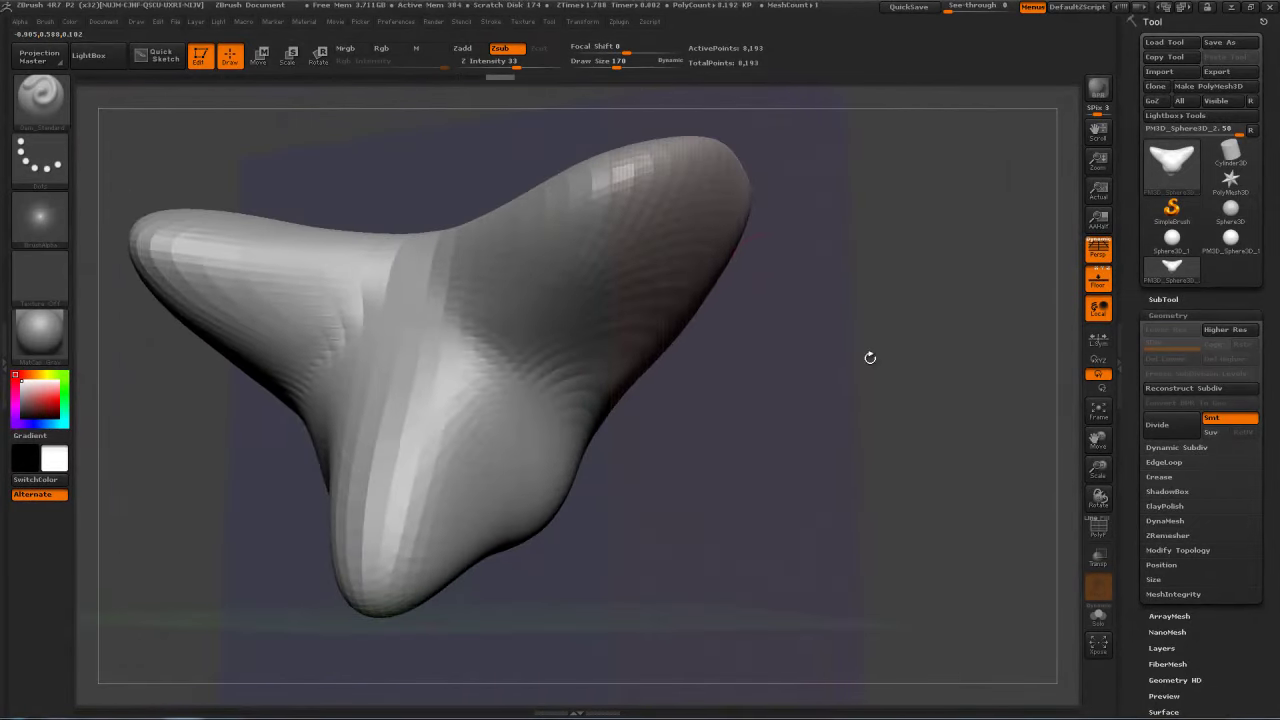
{"action": "mouse_move", "coordinate": [703, 193]}
{"action": "left_mouse_down"}
{"action": "mouse_move", "coordinate": [655, 188]}
{"action": "mouse_move", "coordinate": [610, 212]}
{"action": "mouse_move", "coordinate": [645, 242]}
{"action": "mouse_move", "coordinate": [634, 285]}
{"action": "mouse_move", "coordinate": [525, 272]}
{"action": "left_mouse_up"}
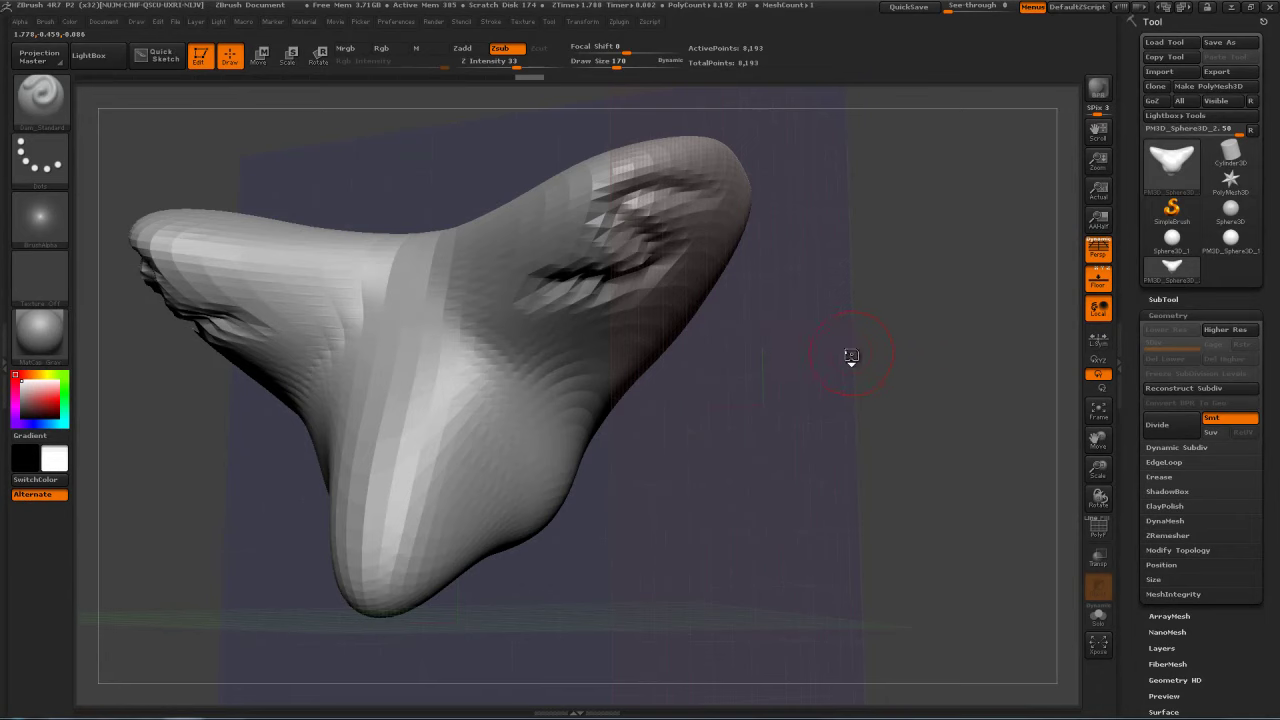
{"action": "key", "text": "ctrl+z"}
Step: Divide the mesh twice to reach subdivision level 3
{"action": "mouse_move", "coordinate": [843, 354]}
{"action": "left_mouse_down", "text": "shift"}
{"action": "mouse_move", "coordinate": [757, 366]}
{"action": "mouse_move", "coordinate": [813, 398]}
{"action": "left_mouse_up", "text": "shift"}
{"action": "key", "text": "ctrl+d"}
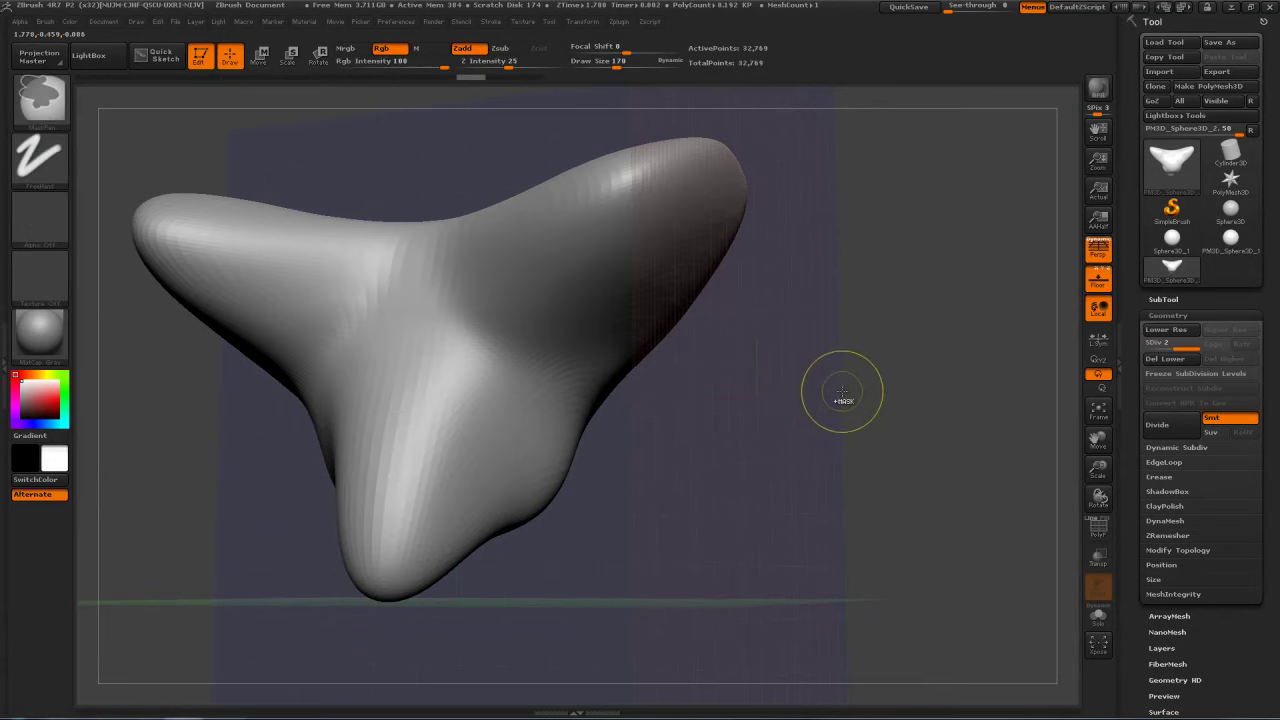
{"action": "key", "text": "ctrl+d"}
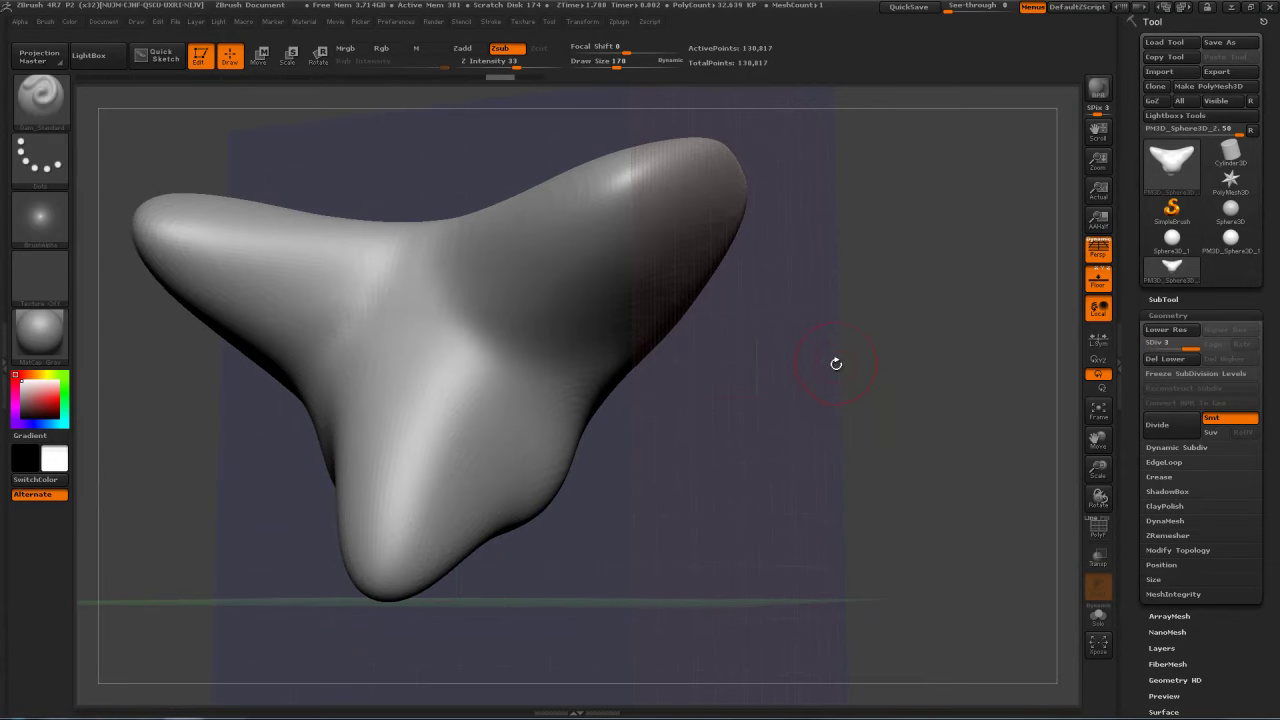
Step: Carve mirrored winding grooves into the ears with Dam_Standard, and scrub the undo history back to the smooth divided mesh
{"action": "left_click_drag", "start_coordinate": [834, 363], "coordinate": [837, 257]}
{"action": "mouse_move", "coordinate": [667, 218]}
{"action": "left_mouse_down"}
{"action": "mouse_move", "coordinate": [612, 240]}
{"action": "mouse_move", "coordinate": [690, 280]}
{"action": "mouse_move", "coordinate": [598, 294]}
{"action": "mouse_move", "coordinate": [640, 335]}
{"action": "mouse_move", "coordinate": [612, 345]}
{"action": "left_mouse_up"}
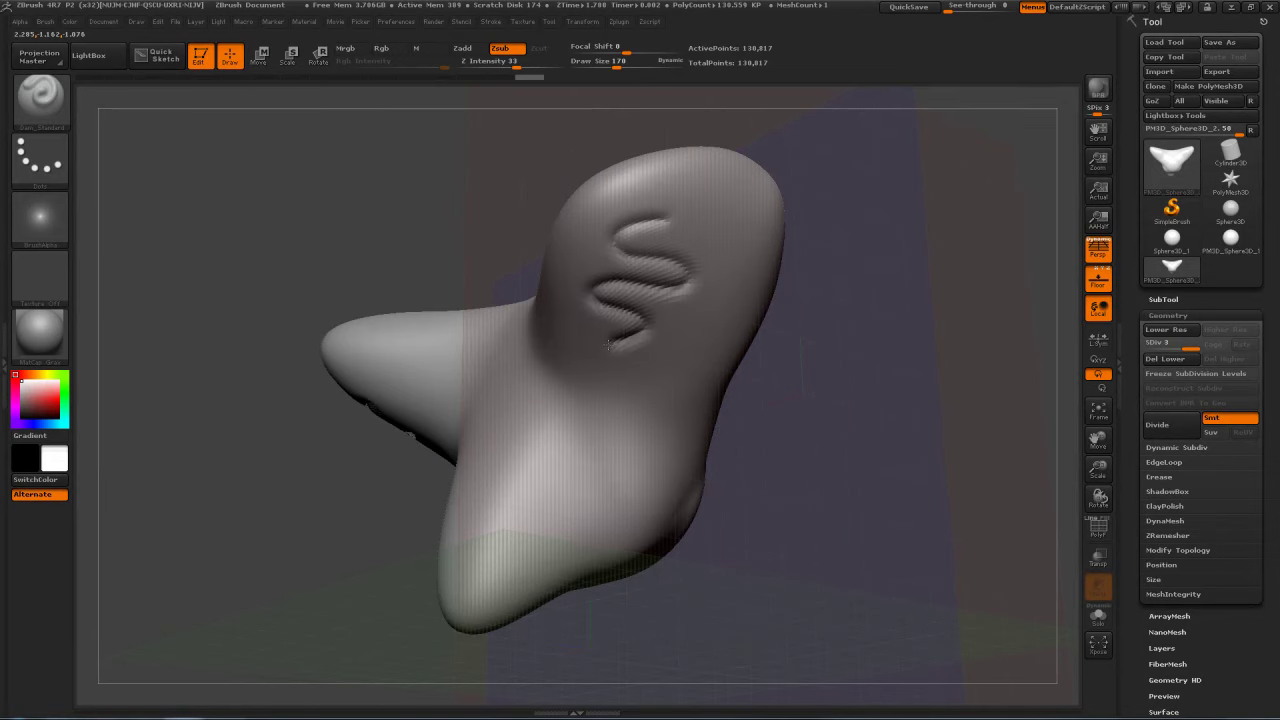
{"action": "mouse_move", "coordinate": [898, 349]}
{"action": "left_mouse_down"}
{"action": "mouse_move", "coordinate": [812, 335]}
{"action": "mouse_move", "coordinate": [810, 429]}
{"action": "mouse_move", "coordinate": [800, 400]}
{"action": "left_mouse_up"}
{"action": "mouse_move", "coordinate": [652, 268]}
{"action": "left_mouse_down"}
{"action": "mouse_move", "coordinate": [630, 270]}
{"action": "mouse_move", "coordinate": [617, 297]}
{"action": "mouse_move", "coordinate": [662, 310]}
{"action": "mouse_move", "coordinate": [636, 332]}
{"action": "mouse_move", "coordinate": [638, 350]}
{"action": "mouse_move", "coordinate": [668, 357]}
{"action": "mouse_move", "coordinate": [652, 376]}
{"action": "left_mouse_up"}
{"action": "left_click_drag", "start_coordinate": [800, 420], "coordinate": [905, 355]}
{"action": "mouse_move", "coordinate": [855, 270]}
{"action": "left_mouse_down", "text": "alt"}
{"action": "mouse_move", "coordinate": [930, 408]}
{"action": "mouse_move", "coordinate": [866, 294]}
{"action": "mouse_move", "coordinate": [891, 303]}
{"action": "mouse_move", "coordinate": [888, 317]}
{"action": "mouse_move", "coordinate": [860, 317]}
{"action": "mouse_move", "coordinate": [886, 334]}
{"action": "mouse_move", "coordinate": [937, 298]}
{"action": "mouse_move", "coordinate": [934, 260]}
{"action": "mouse_move", "coordinate": [837, 240]}
{"action": "mouse_move", "coordinate": [900, 234]}
{"action": "mouse_move", "coordinate": [853, 231]}
{"action": "left_mouse_up", "text": "alt"}
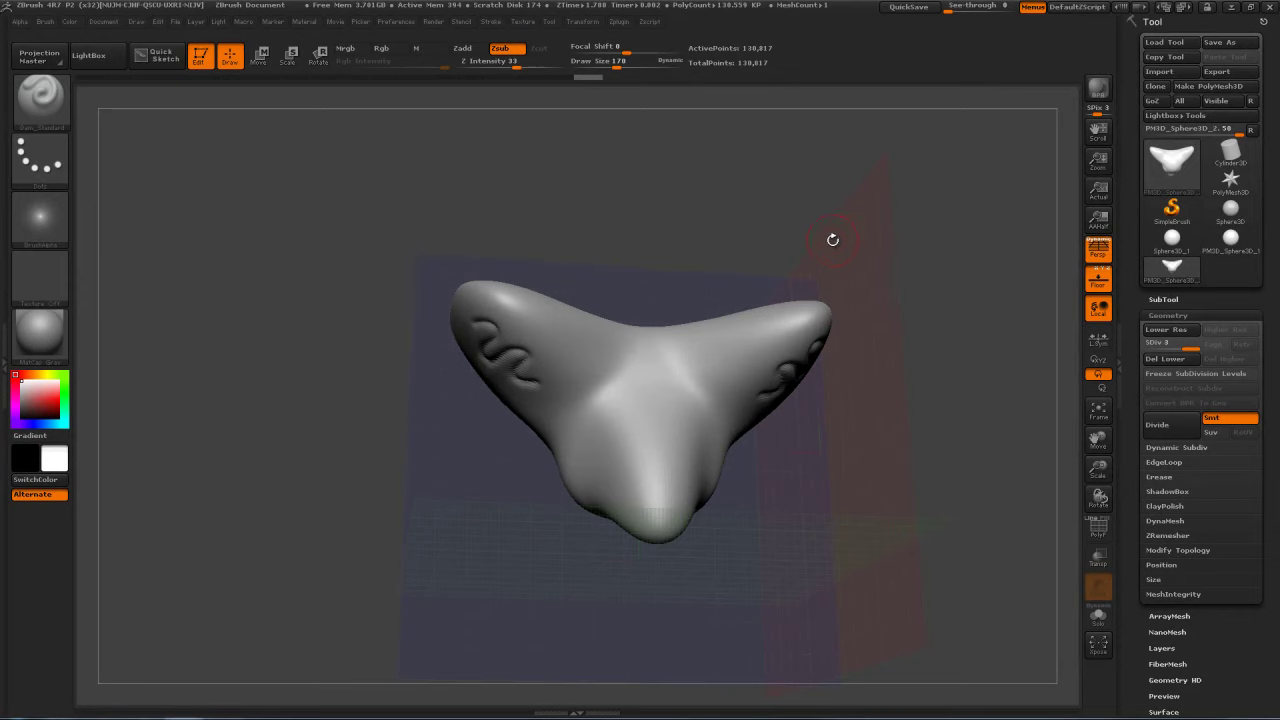
{"action": "left_click_drag", "start_coordinate": [862, 238], "coordinate": [833, 235]}
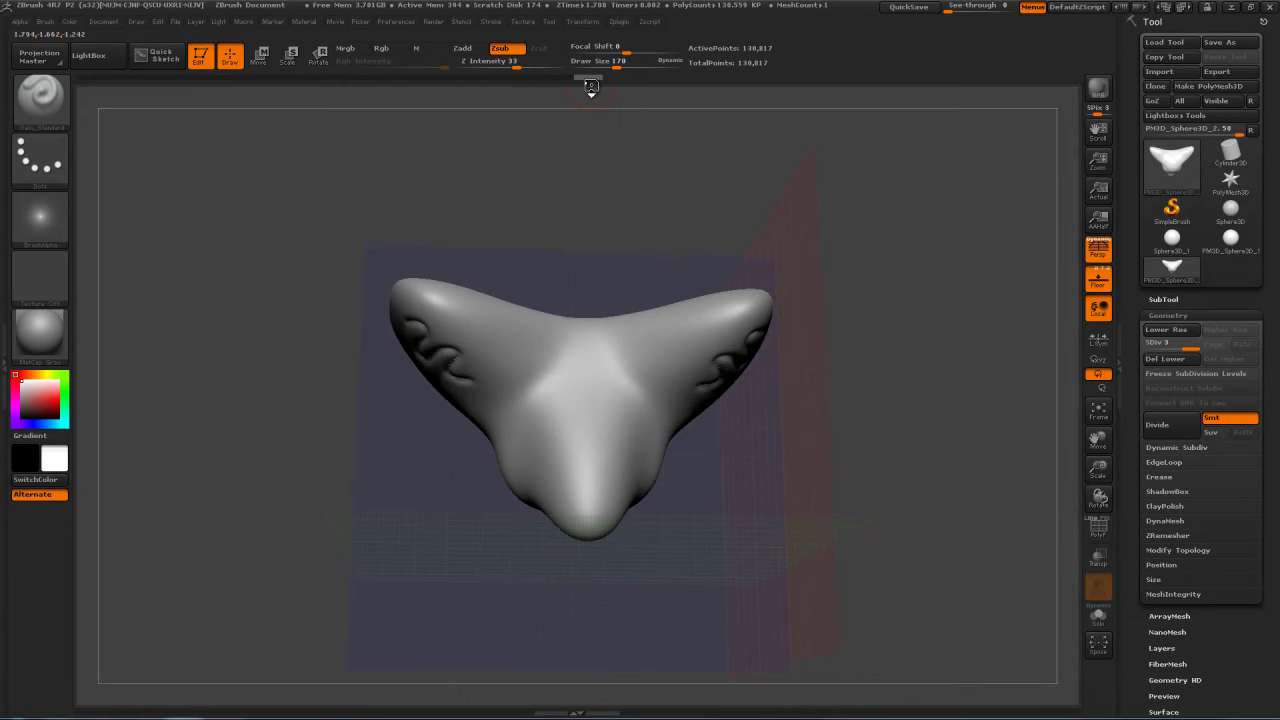
{"action": "mouse_move", "coordinate": [570, 78]}
{"action": "left_mouse_down"}
{"action": "mouse_move", "coordinate": [508, 76]}
{"action": "mouse_move", "coordinate": [533, 77]}
{"action": "left_mouse_up"}
Step: Turn the polyframe display back on and expand the DynaMesh settings of the mesh's geometry
{"action": "left_click_drag", "start_coordinate": [933, 238], "coordinate": [964, 262]}
{"action": "left_click", "coordinate": [1099, 530]}
{"action": "left_click_drag", "start_coordinate": [923, 303], "coordinate": [930, 304]}
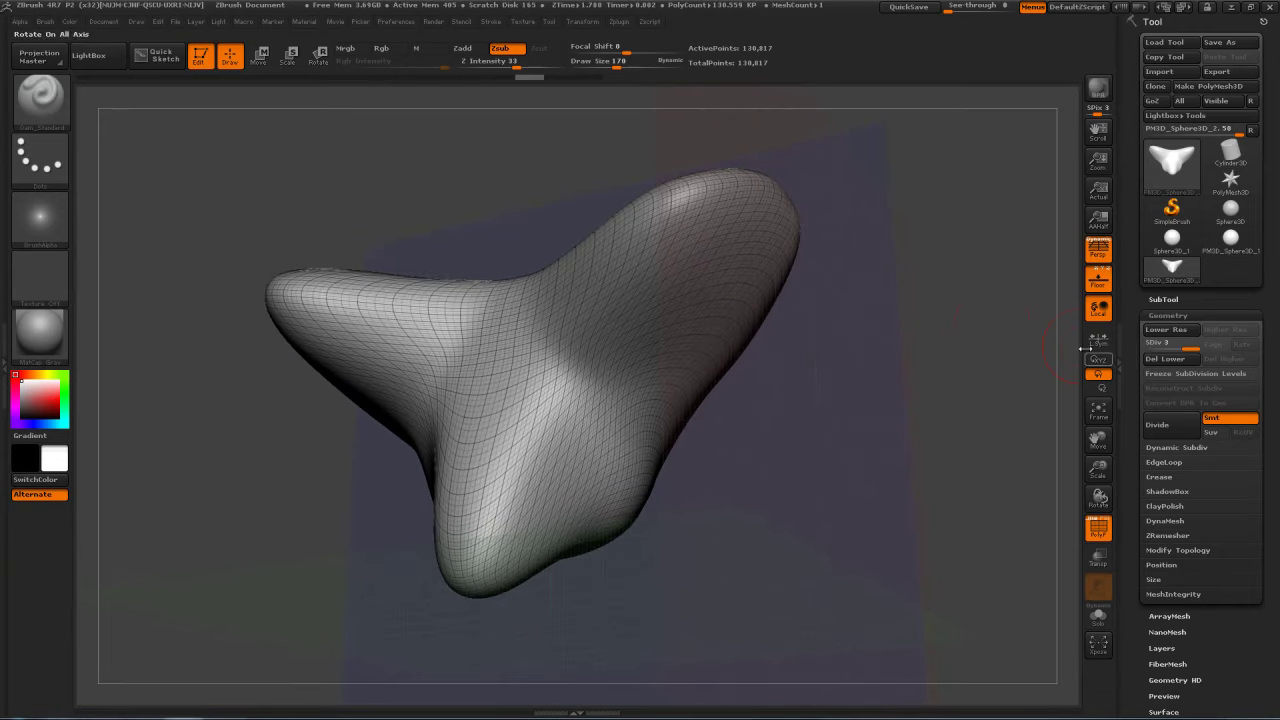
{"action": "left_click_drag", "start_coordinate": [1129, 423], "coordinate": [1137, 339]}
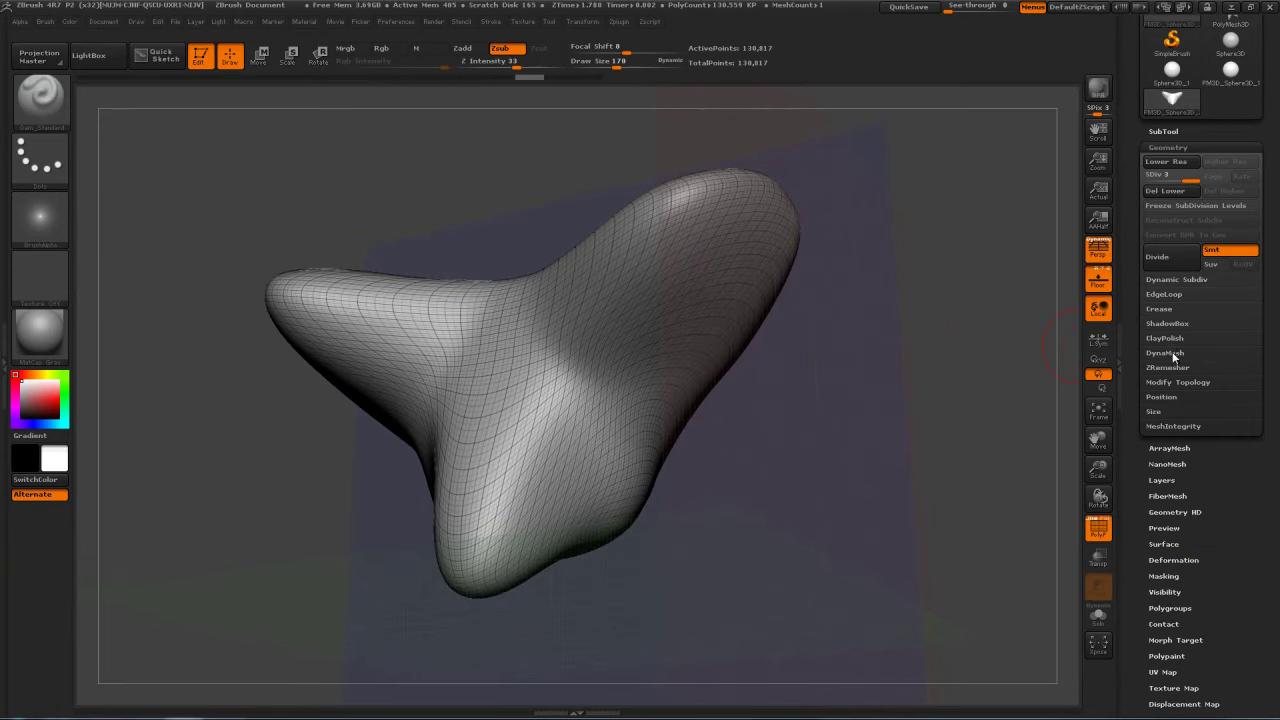
{"action": "left_click", "coordinate": [1175, 355]}
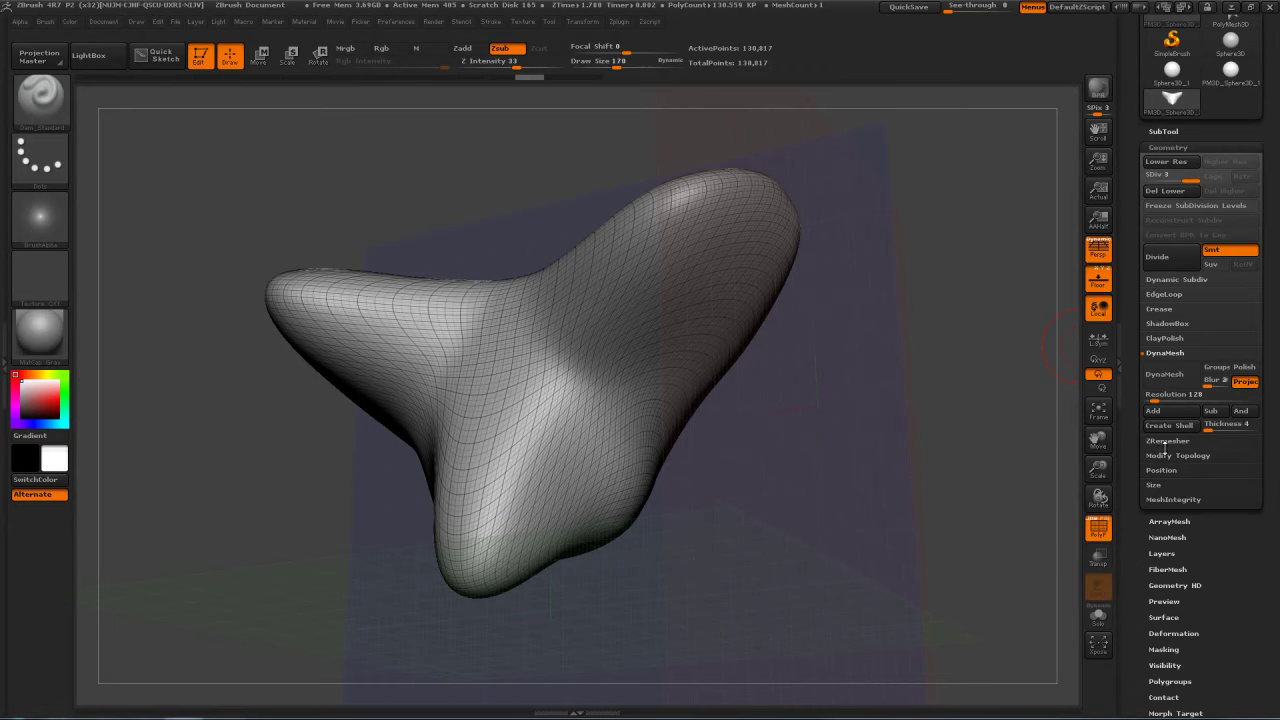
Step: Set the DynaMesh resolution to 64 and enable DynaMesh, declining to freeze the subdivision levels
{"action": "left_click_drag", "start_coordinate": [909, 432], "coordinate": [910, 392]}
{"action": "left_click_drag", "start_coordinate": [953, 324], "coordinate": [968, 310]}
{"action": "left_click", "coordinate": [1159, 395]}
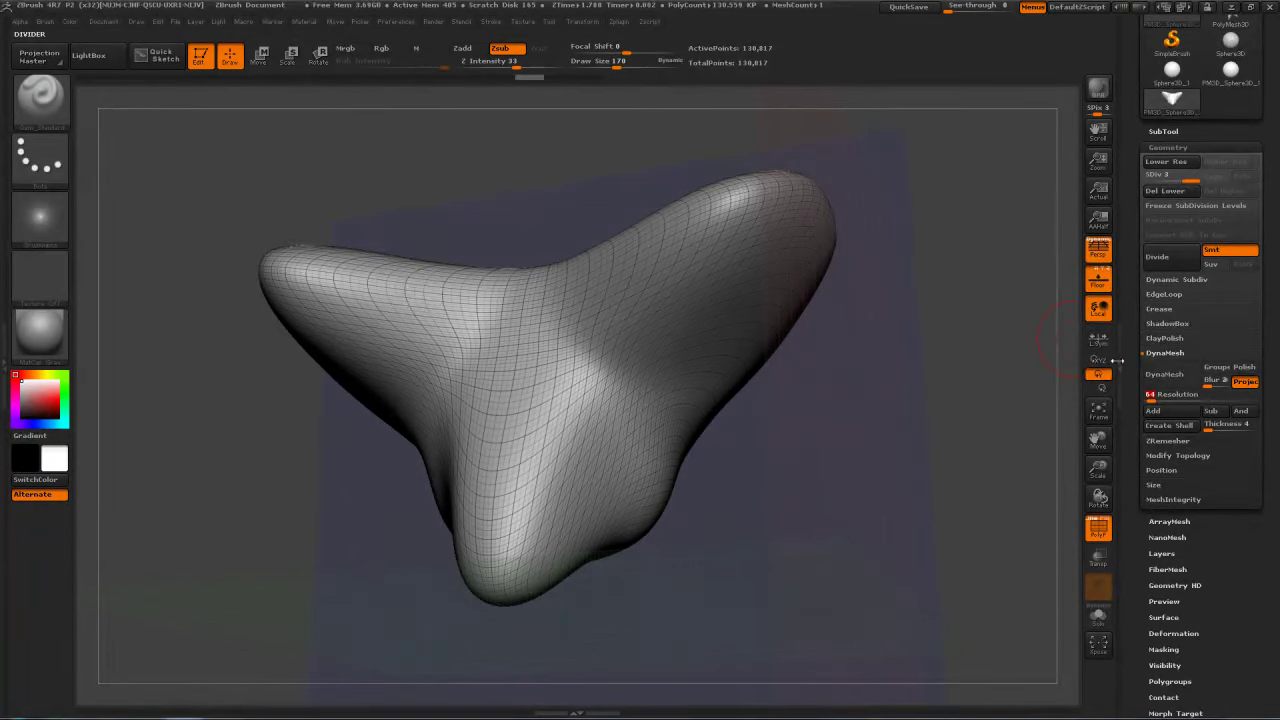
{"action": "left_click", "coordinate": [1180, 376]}
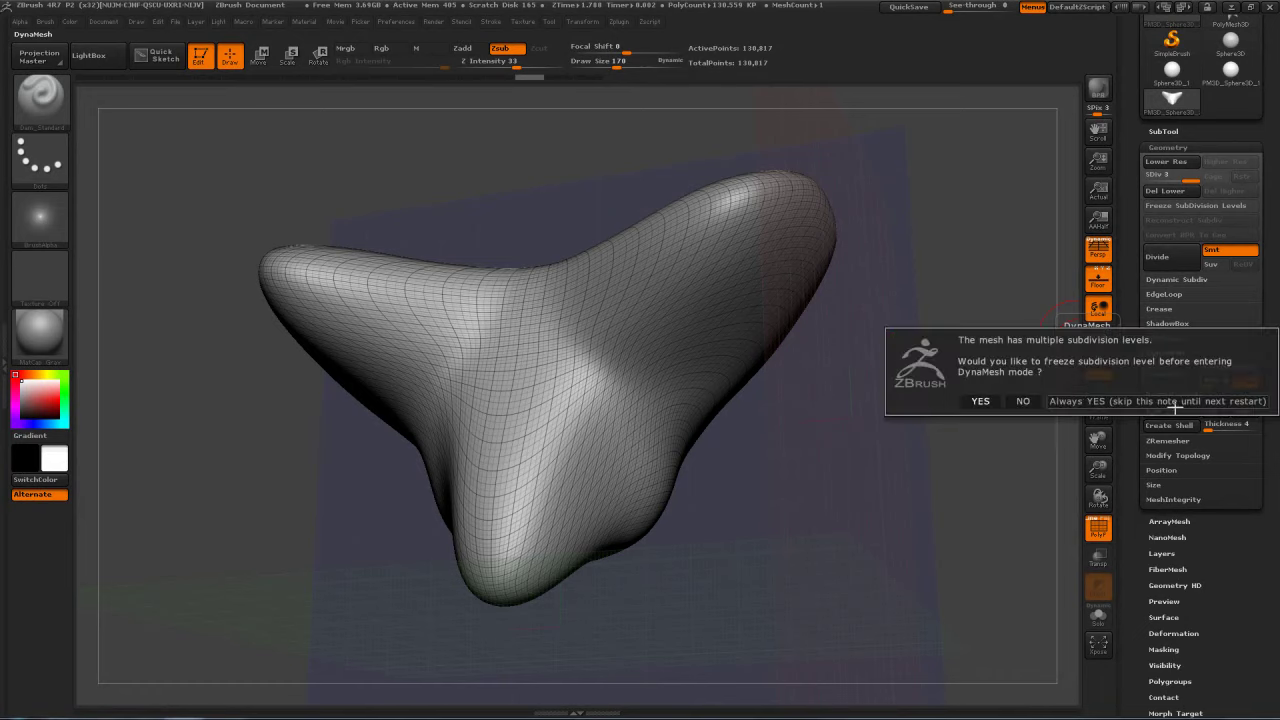
{"action": "left_click", "coordinate": [1020, 401]}
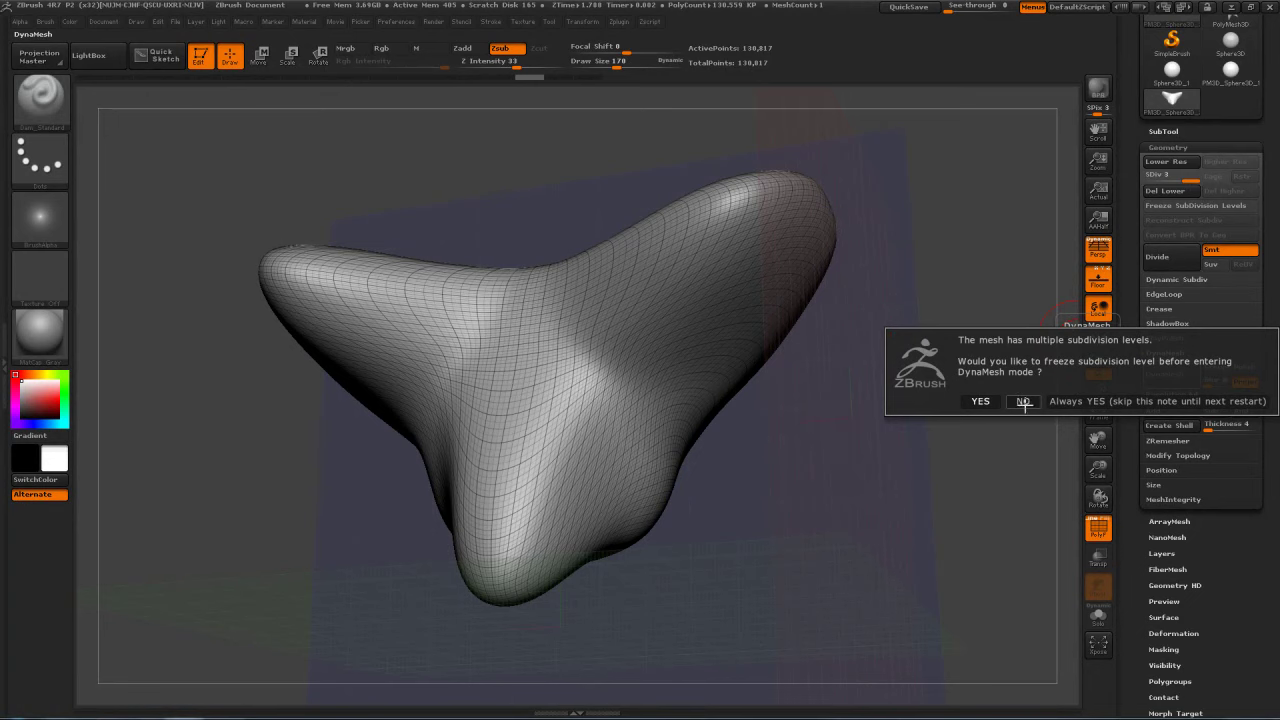
{"action": "left_click", "coordinate": [1023, 401]}
Step: Pull two mirrored spikes up from the top of the head with the Move brush at Draw Size 178 and remesh them
{"action": "mouse_move", "coordinate": [984, 412]}
{"action": "left_mouse_down"}
{"action": "mouse_move", "coordinate": [972, 354]}
{"action": "mouse_move", "coordinate": [955, 356]}
{"action": "mouse_move", "coordinate": [989, 399]}
{"action": "mouse_move", "coordinate": [991, 330]}
{"action": "mouse_move", "coordinate": [979, 391]}
{"action": "left_mouse_up"}
{"action": "mouse_move", "coordinate": [945, 440]}
{"action": "left_mouse_down"}
{"action": "mouse_move", "coordinate": [943, 389]}
{"action": "mouse_move", "coordinate": [988, 416]}
{"action": "mouse_move", "coordinate": [969, 408]}
{"action": "mouse_move", "coordinate": [969, 469]}
{"action": "mouse_move", "coordinate": [924, 466]}
{"action": "mouse_move", "coordinate": [835, 530]}
{"action": "mouse_move", "coordinate": [870, 548]}
{"action": "left_mouse_up"}
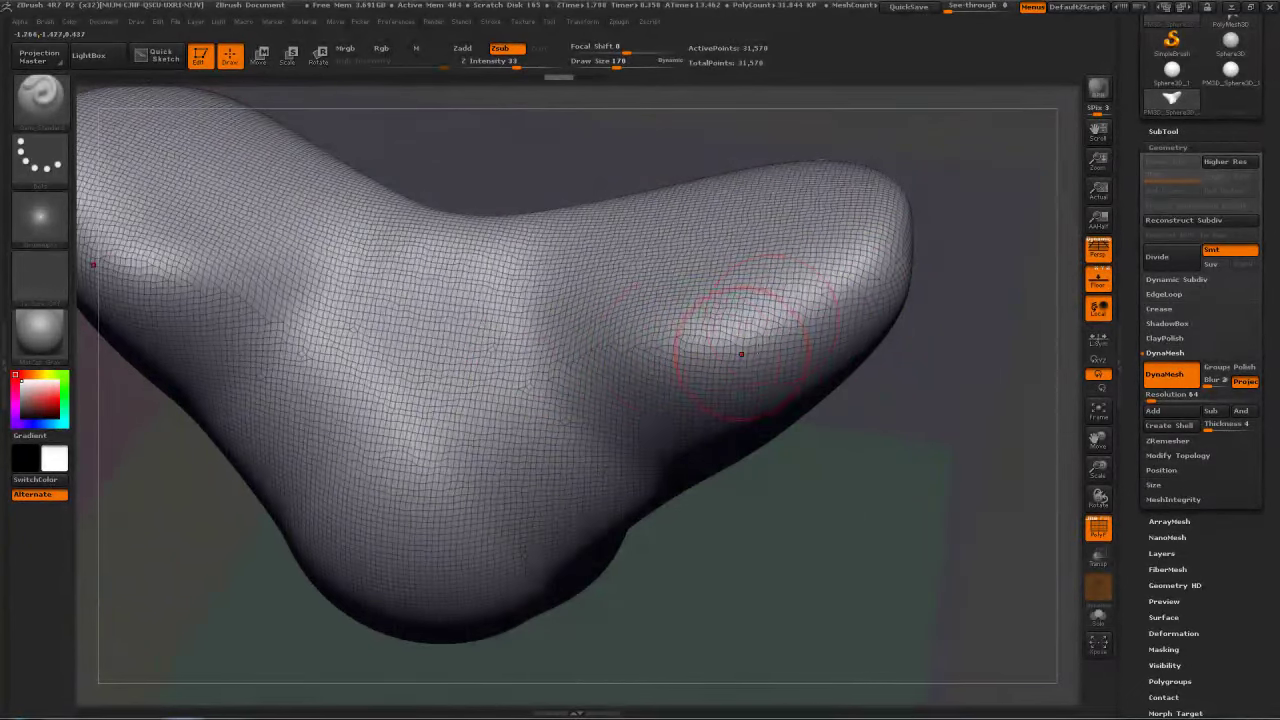
{"action": "left_click_drag", "start_coordinate": [872, 383], "coordinate": [640, 185]}
{"action": "mouse_move", "coordinate": [897, 443]}
{"action": "left_mouse_down"}
{"action": "mouse_move", "coordinate": [840, 340]}
{"action": "mouse_move", "coordinate": [780, 300]}
{"action": "mouse_move", "coordinate": [809, 332]}
{"action": "left_mouse_up"}
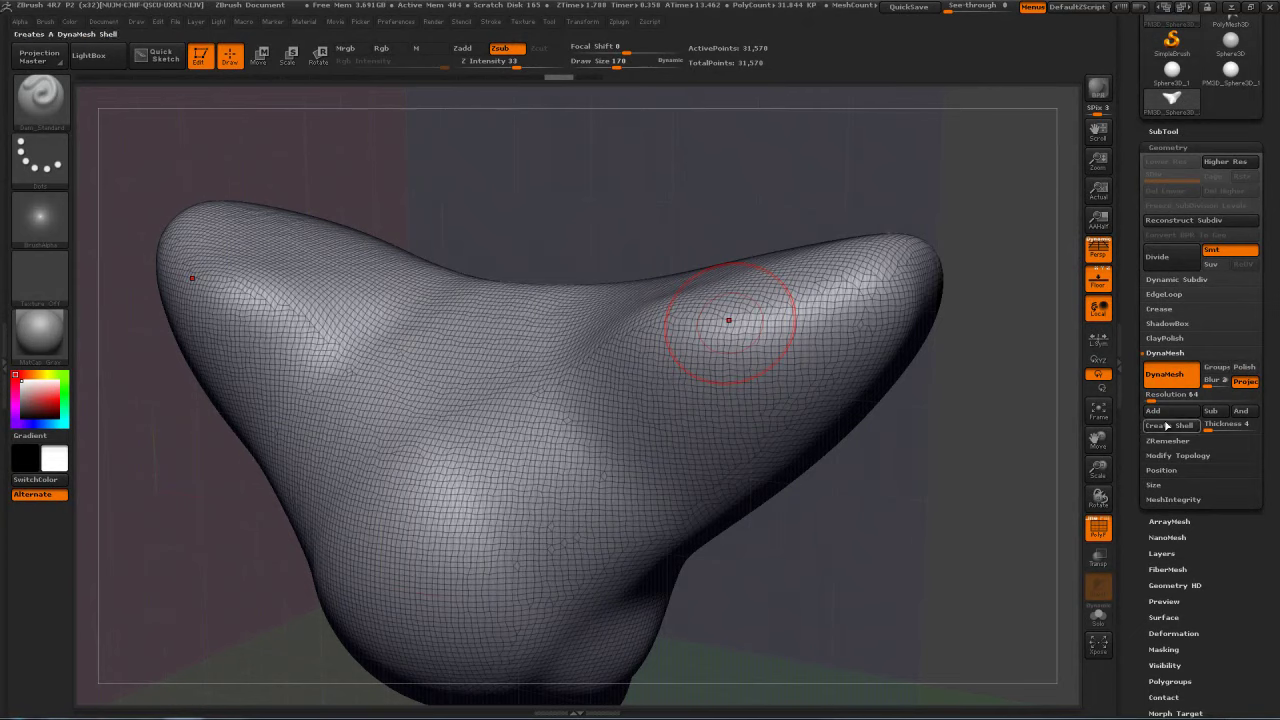
{"action": "mouse_move", "coordinate": [943, 529]}
{"action": "left_mouse_down", "text": "alt"}
{"action": "mouse_move", "coordinate": [860, 335]}
{"action": "mouse_move", "coordinate": [815, 314]}
{"action": "mouse_move", "coordinate": [786, 272]}
{"action": "left_mouse_up", "text": "alt"}
{"action": "key", "text": "b"}
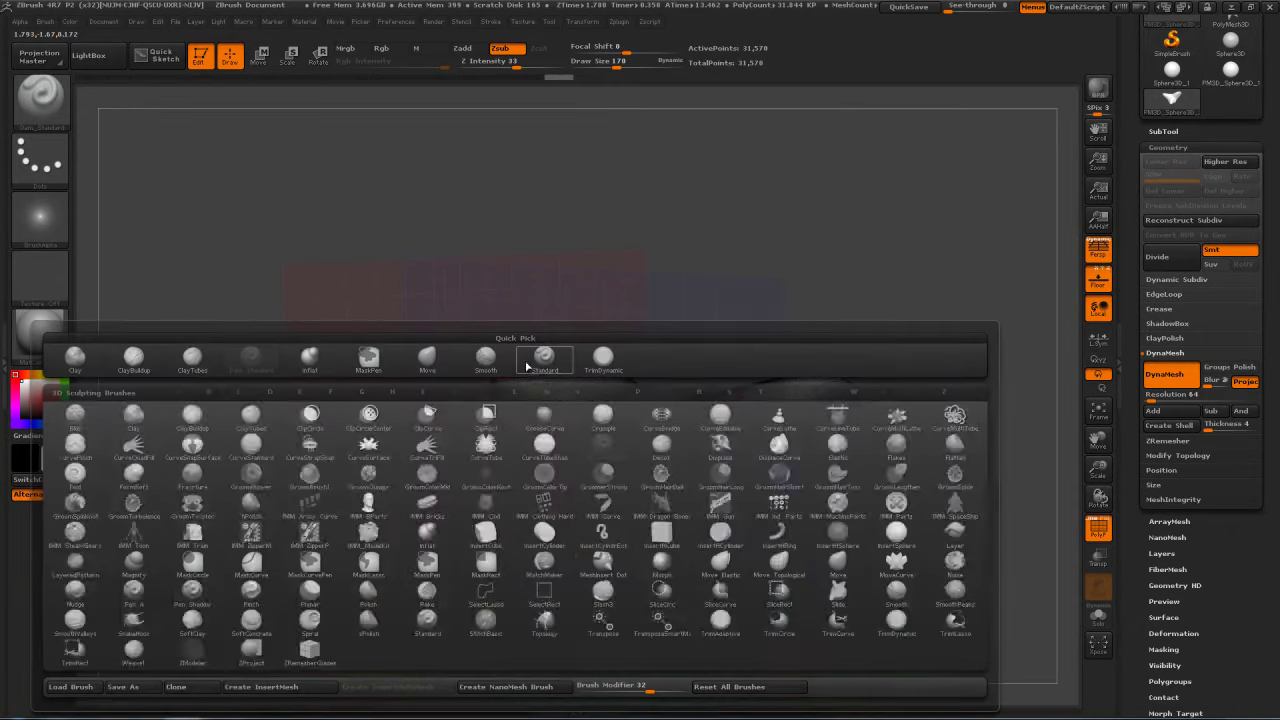
{"action": "key", "text": "s"}
{"action": "key", "text": "t"}
{"action": "mouse_move", "coordinate": [548, 383]}
{"action": "left_mouse_down"}
{"action": "mouse_move", "coordinate": [514, 368]}
{"action": "mouse_move", "coordinate": [457, 286]}
{"action": "mouse_move", "coordinate": [518, 268]}
{"action": "left_mouse_up"}
{"action": "mouse_move", "coordinate": [667, 196]}
{"action": "left_mouse_down"}
{"action": "mouse_move", "coordinate": [816, 230]}
{"action": "mouse_move", "coordinate": [809, 257]}
{"action": "mouse_move", "coordinate": [860, 200]}
{"action": "mouse_move", "coordinate": [811, 219]}
{"action": "left_mouse_up"}
Step: Pull mirrored spikes outward from the undersides of the ears and remesh the model with DynaMesh
{"action": "mouse_move", "coordinate": [766, 354]}
{"action": "left_mouse_down"}
{"action": "mouse_move", "coordinate": [850, 352]}
{"action": "mouse_move", "coordinate": [580, 355]}
{"action": "left_mouse_up"}
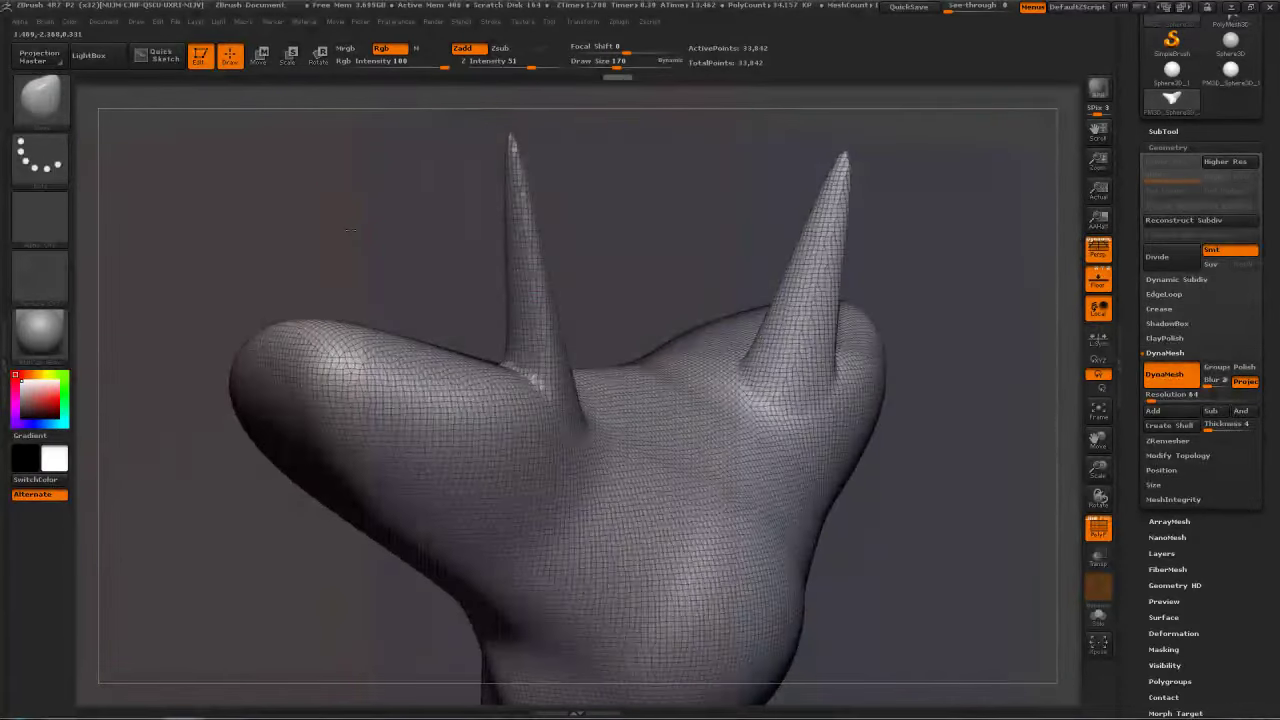
{"action": "left_click_drag", "start_coordinate": [411, 228], "coordinate": [371, 320], "text": "alt"}
{"action": "left_click_drag", "start_coordinate": [453, 420], "coordinate": [302, 513]}
{"action": "mouse_move", "coordinate": [311, 427]}
{"action": "left_mouse_down"}
{"action": "mouse_move", "coordinate": [640, 400]}
{"action": "mouse_move", "coordinate": [820, 360]}
{"action": "mouse_move", "coordinate": [757, 349]}
{"action": "left_mouse_up"}
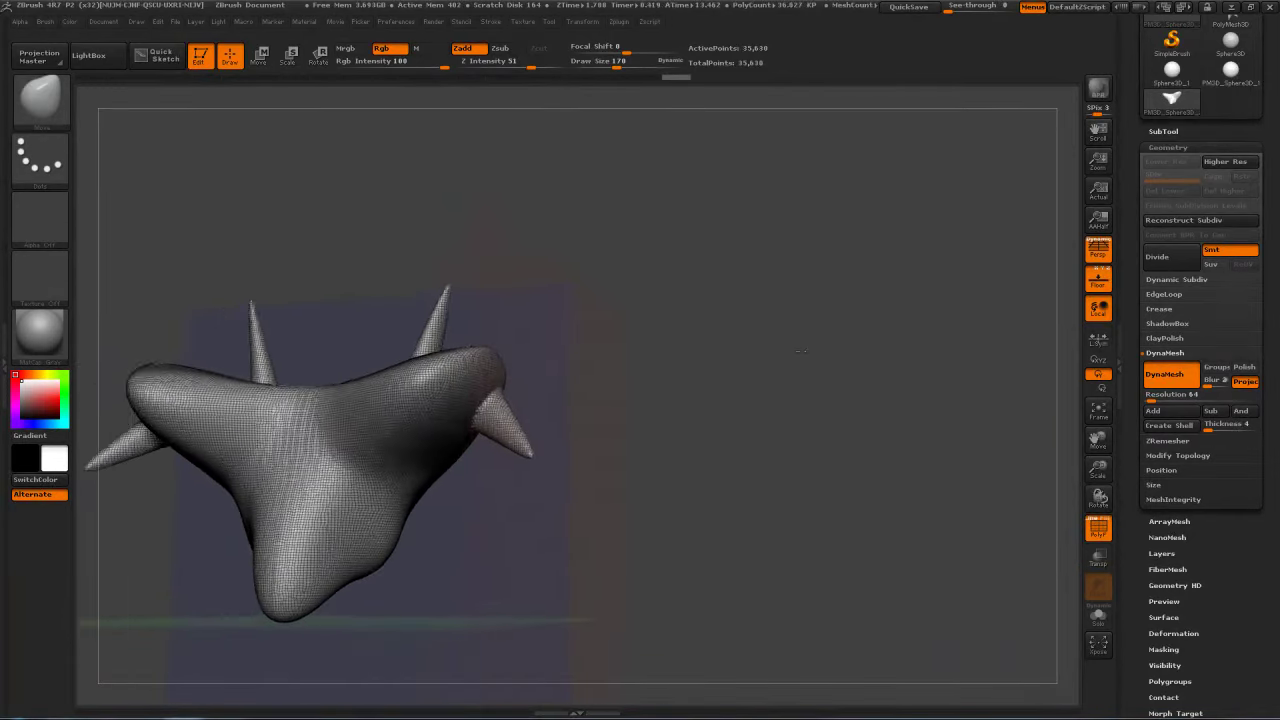
Step: Stretch an ear into a long tip with the Move brush at Draw Size 311, remesh it and turn DynaMesh off
{"action": "mouse_move", "coordinate": [801, 351]}
{"action": "left_mouse_down", "text": "alt"}
{"action": "mouse_move", "coordinate": [930, 315]}
{"action": "mouse_move", "coordinate": [840, 310]}
{"action": "mouse_move", "coordinate": [868, 301]}
{"action": "mouse_move", "coordinate": [858, 294]}
{"action": "left_mouse_up", "text": "alt"}
{"action": "key", "text": "s"}
{"action": "left_click_drag", "start_coordinate": [746, 263], "coordinate": [1043, 130]}
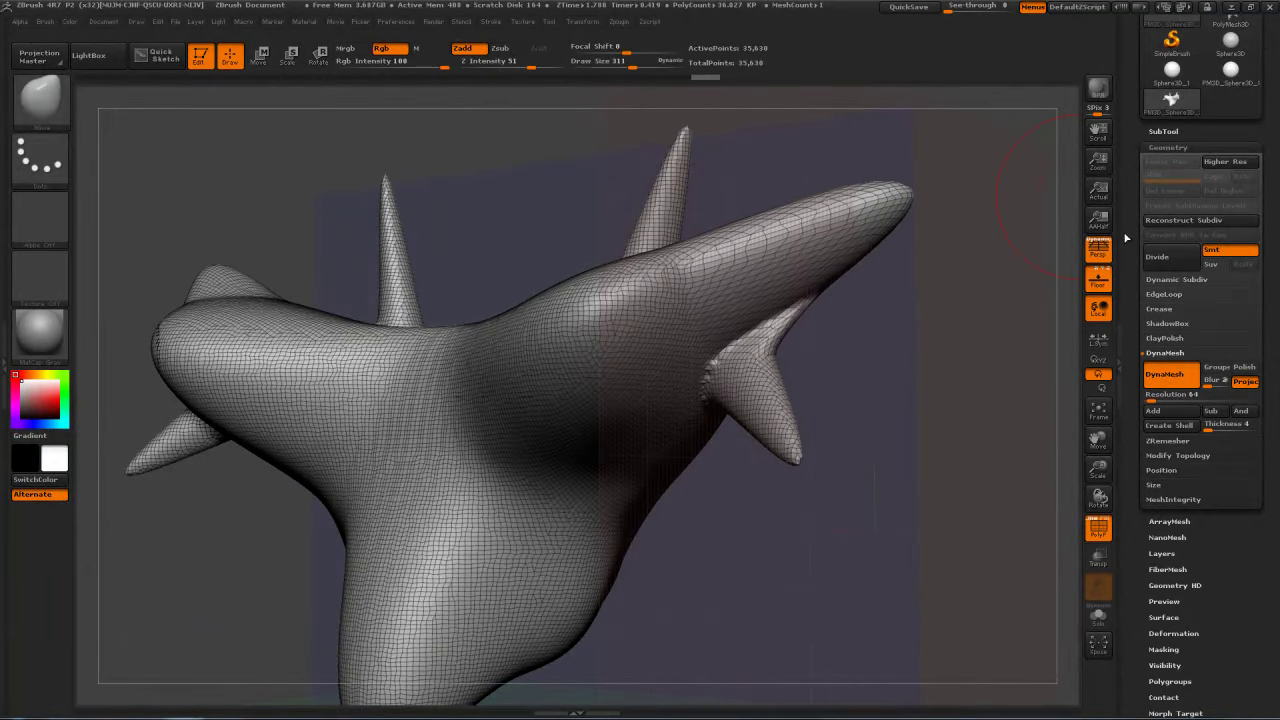
{"action": "left_click", "coordinate": [1173, 378]}
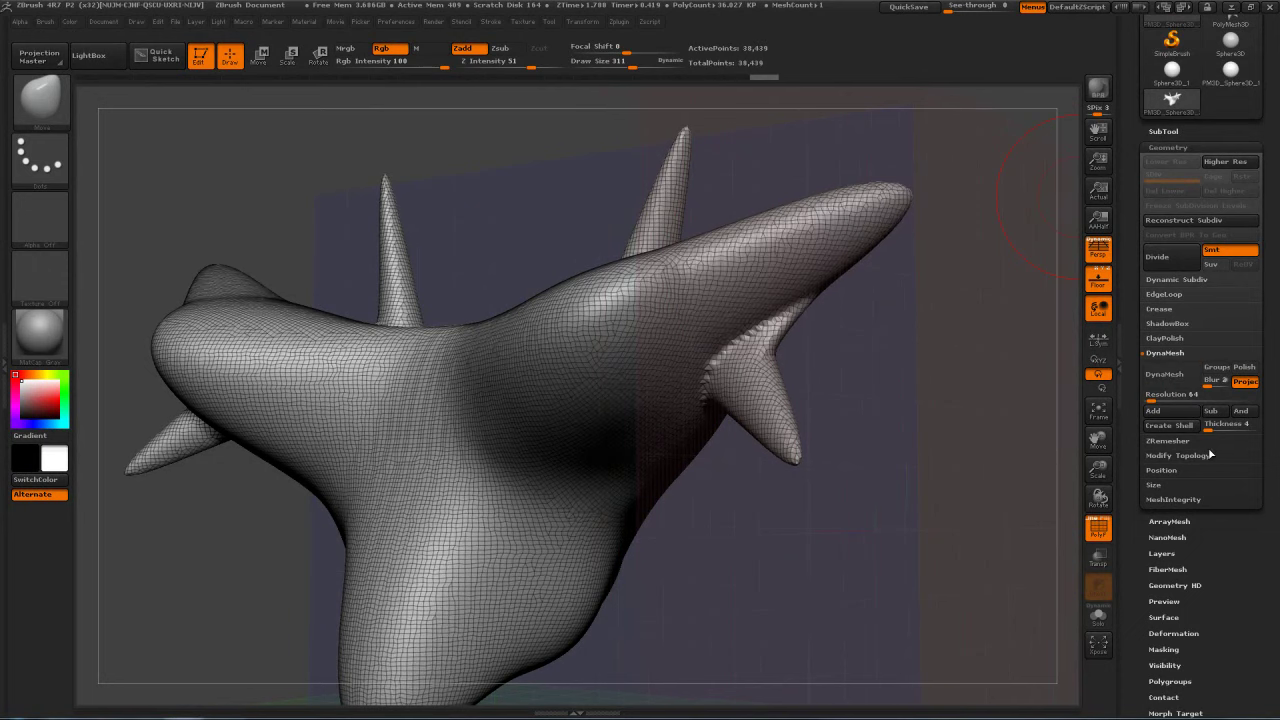
Step: Pull mirrored lobes forward from the ears with the Move brush at Draw Size 311, re-enable DynaMesh and remesh
{"action": "left_click_drag", "start_coordinate": [496, 259], "coordinate": [540, 181]}
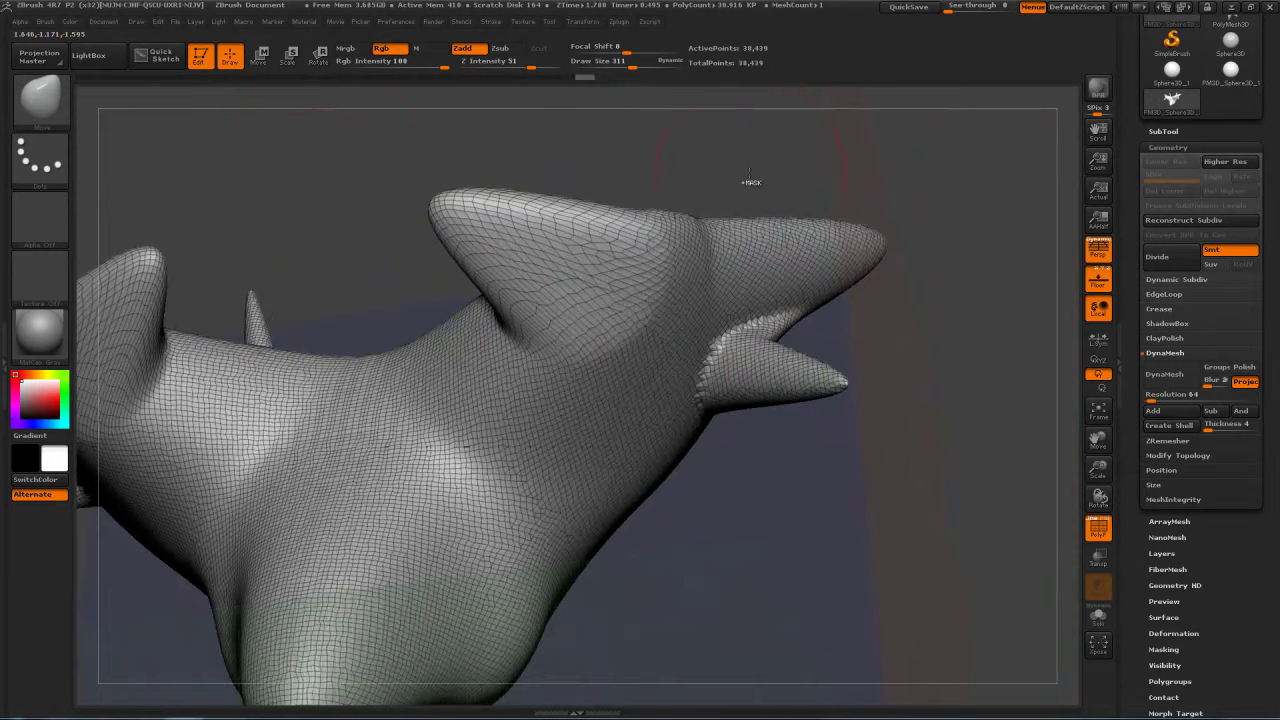
{"action": "key", "text": "ctrl"}
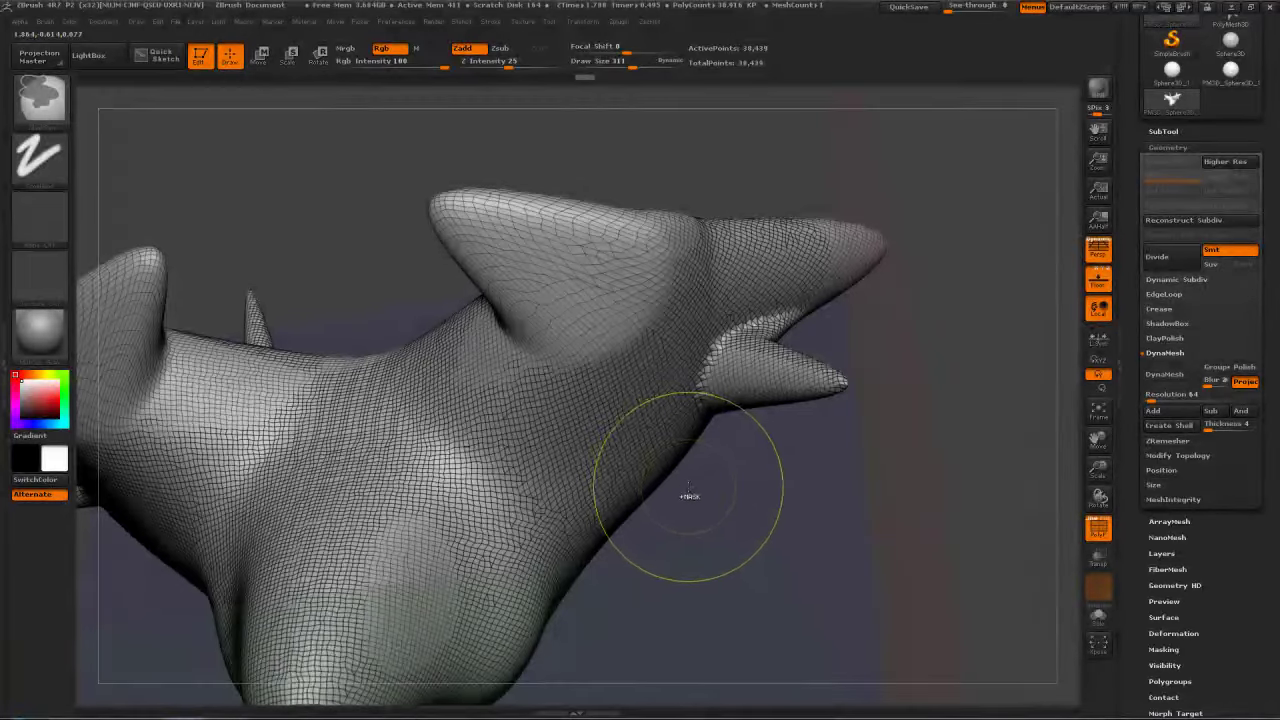
{"action": "key", "text": "ctrl"}
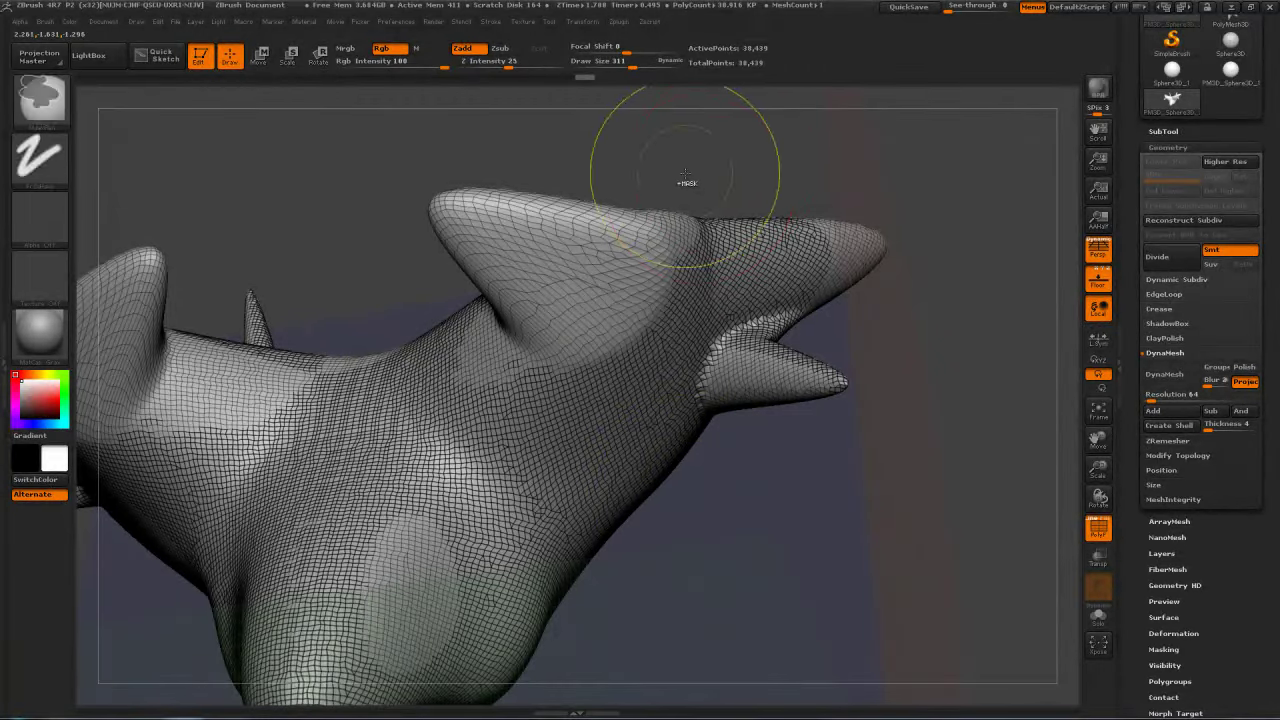
{"action": "mouse_move", "coordinate": [766, 154]}
{"action": "left_mouse_down"}
{"action": "mouse_move", "coordinate": [711, 154]}
{"action": "mouse_move", "coordinate": [670, 242]}
{"action": "mouse_move", "coordinate": [690, 240]}
{"action": "left_mouse_up"}
{"action": "left_click_drag", "start_coordinate": [809, 201], "coordinate": [1122, 313]}
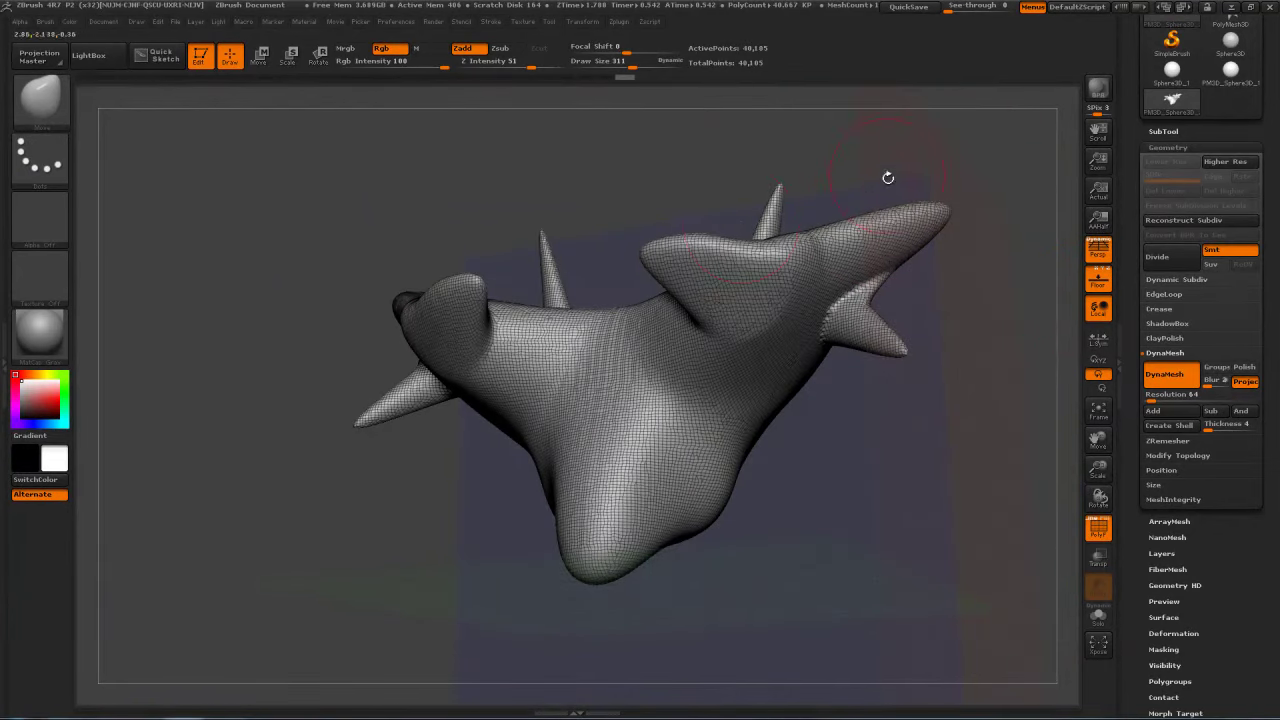
{"action": "left_click_drag", "start_coordinate": [699, 164], "coordinate": [709, 157], "text": "ctrl"}
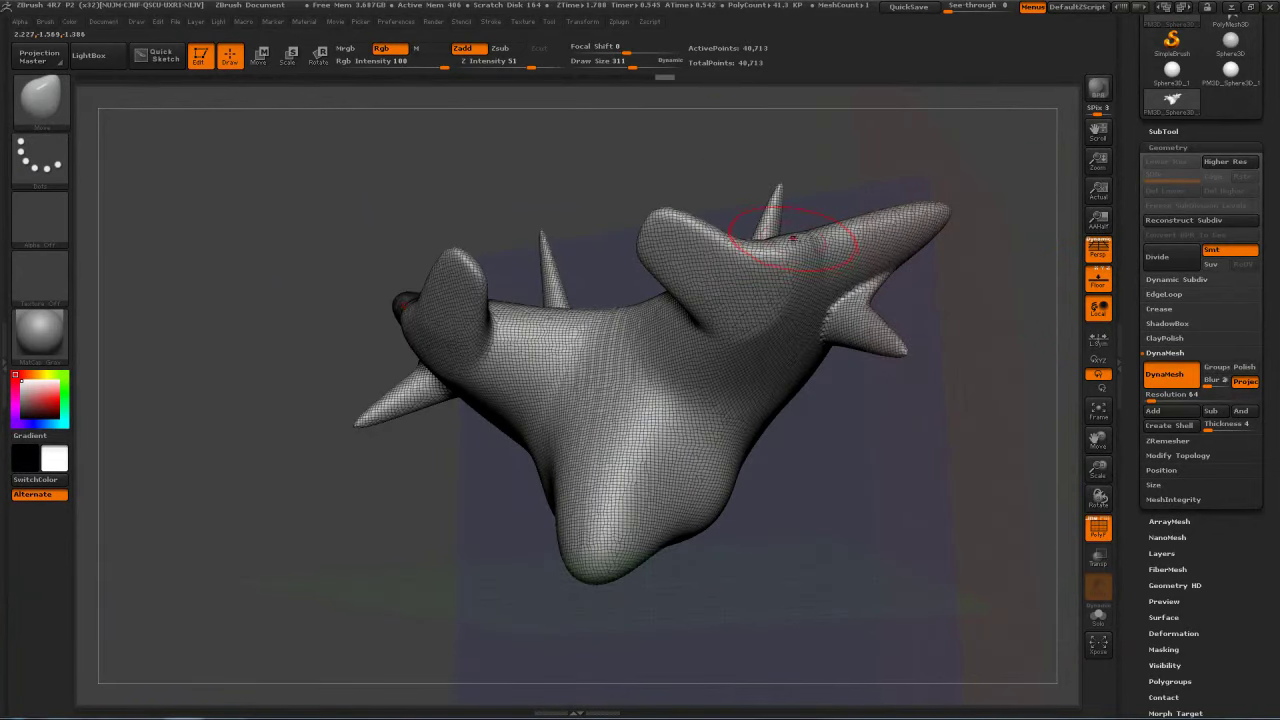
Step: Paint a mask over both eye spots and a broad band across the snout at Draw Size 160
{"action": "left_click_drag", "start_coordinate": [895, 175], "coordinate": [860, 232]}
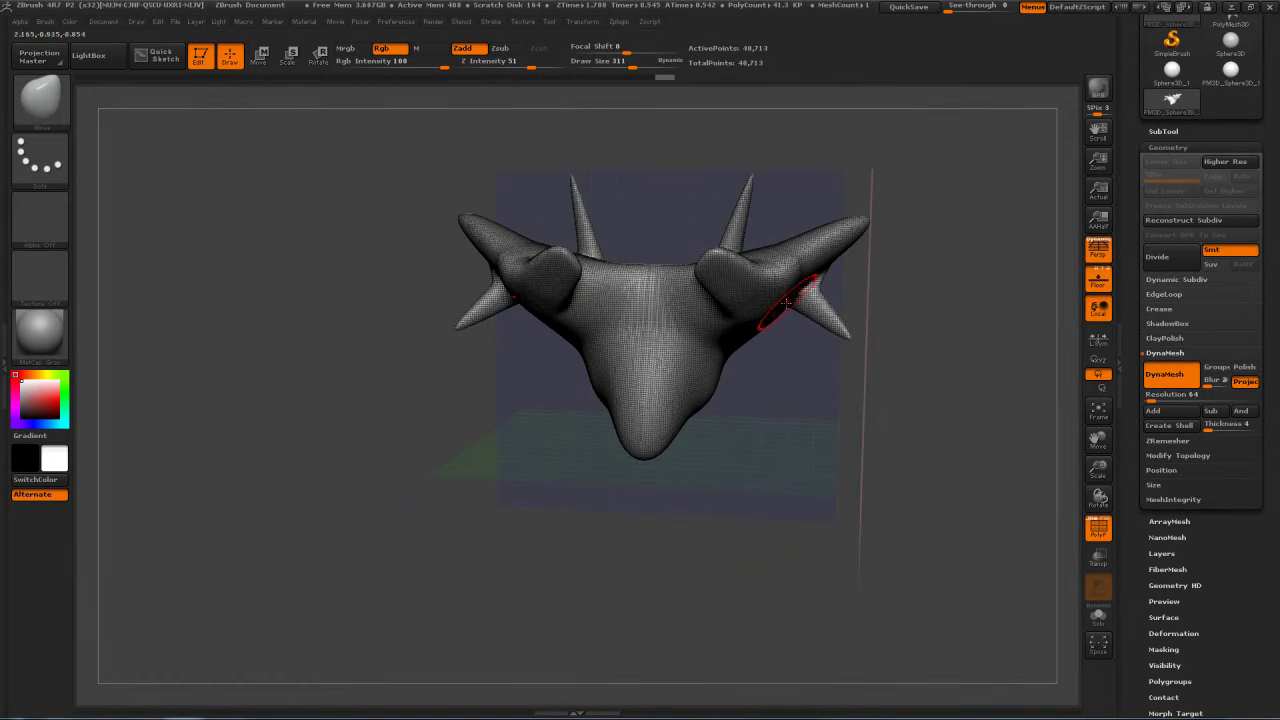
{"action": "mouse_move", "coordinate": [777, 462]}
{"action": "left_mouse_down"}
{"action": "mouse_move", "coordinate": [780, 451]}
{"action": "mouse_move", "coordinate": [950, 450]}
{"action": "mouse_move", "coordinate": [820, 454]}
{"action": "left_mouse_up"}
{"action": "mouse_move", "coordinate": [685, 459]}
{"action": "left_mouse_down"}
{"action": "mouse_move", "coordinate": [711, 437]}
{"action": "mouse_move", "coordinate": [814, 409]}
{"action": "mouse_move", "coordinate": [825, 383]}
{"action": "mouse_move", "coordinate": [786, 377]}
{"action": "mouse_move", "coordinate": [745, 430]}
{"action": "mouse_move", "coordinate": [727, 420]}
{"action": "left_mouse_up"}
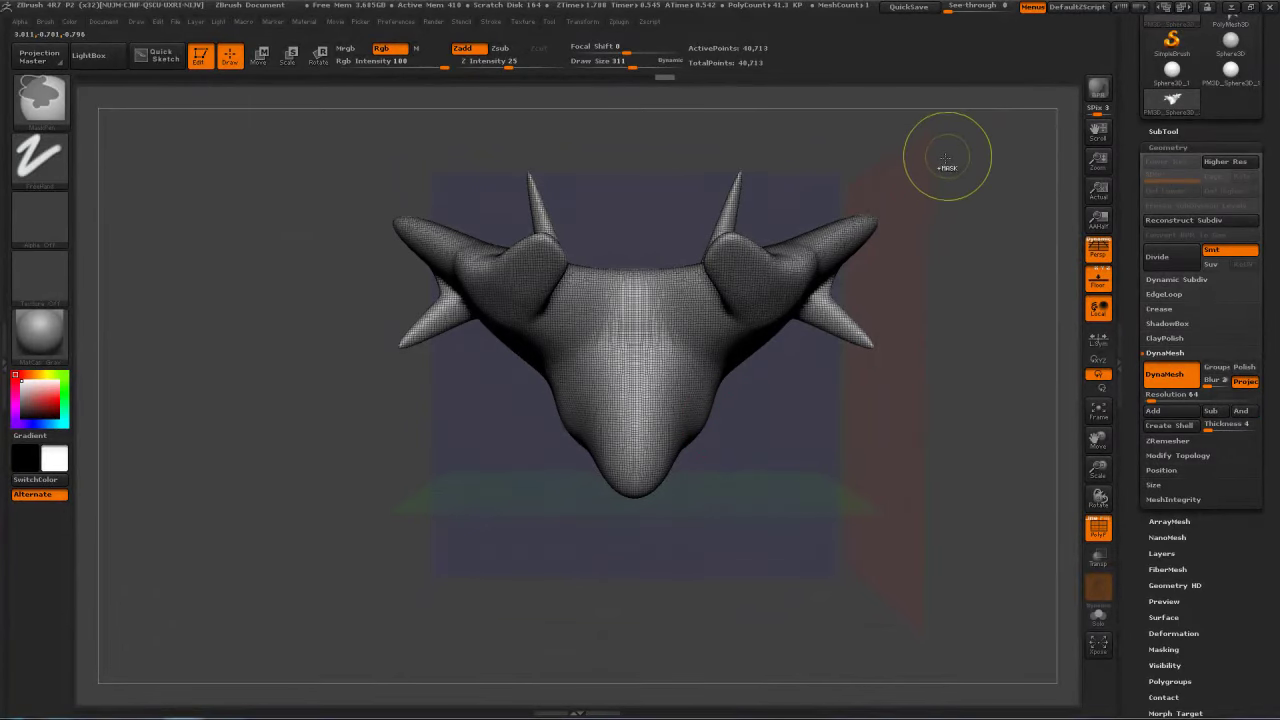
{"action": "key", "text": "s"}
{"action": "left_click_drag", "start_coordinate": [686, 340], "coordinate": [671, 340]}
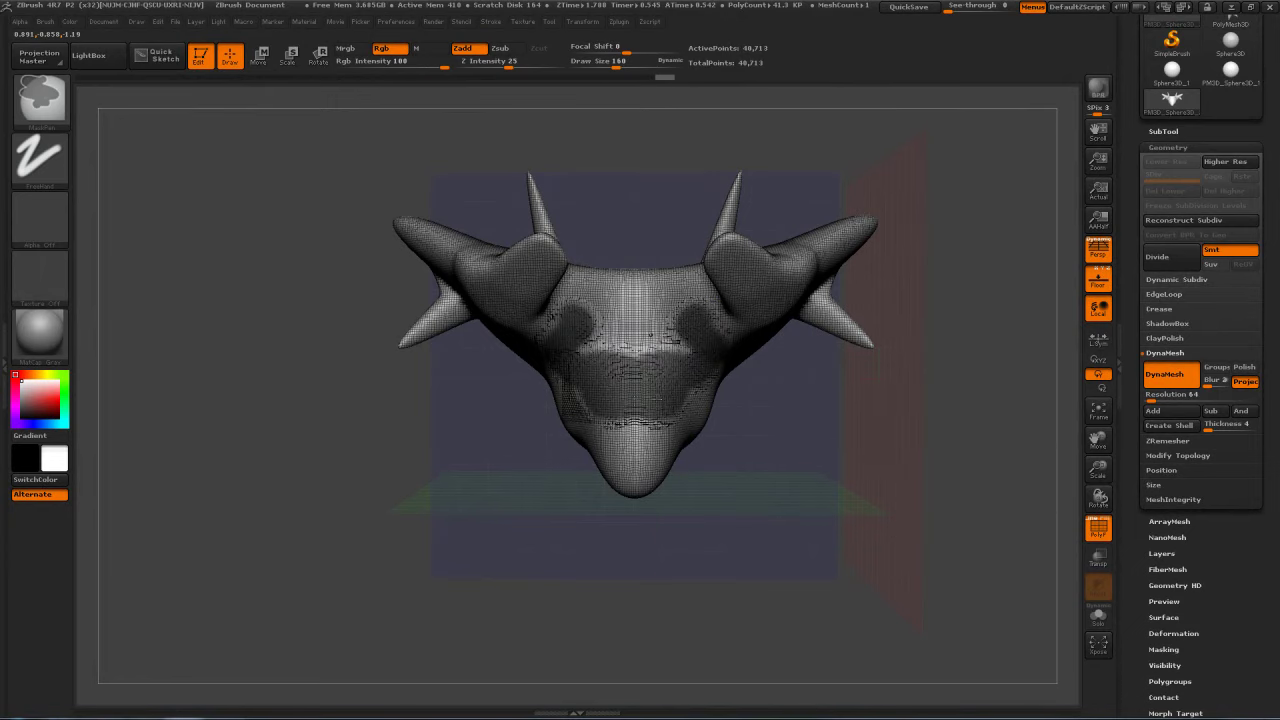
Step: Pull the unmasked surface around the masked eyes and mouth band with the Move brush at Draw Size 494, shaping lips and sockets
{"action": "mouse_move", "coordinate": [917, 494]}
{"action": "left_mouse_down"}
{"action": "mouse_move", "coordinate": [990, 490]}
{"action": "mouse_move", "coordinate": [926, 474]}
{"action": "mouse_move", "coordinate": [960, 470]}
{"action": "mouse_move", "coordinate": [550, 429]}
{"action": "mouse_move", "coordinate": [499, 252]}
{"action": "mouse_move", "coordinate": [519, 300]}
{"action": "left_mouse_up"}
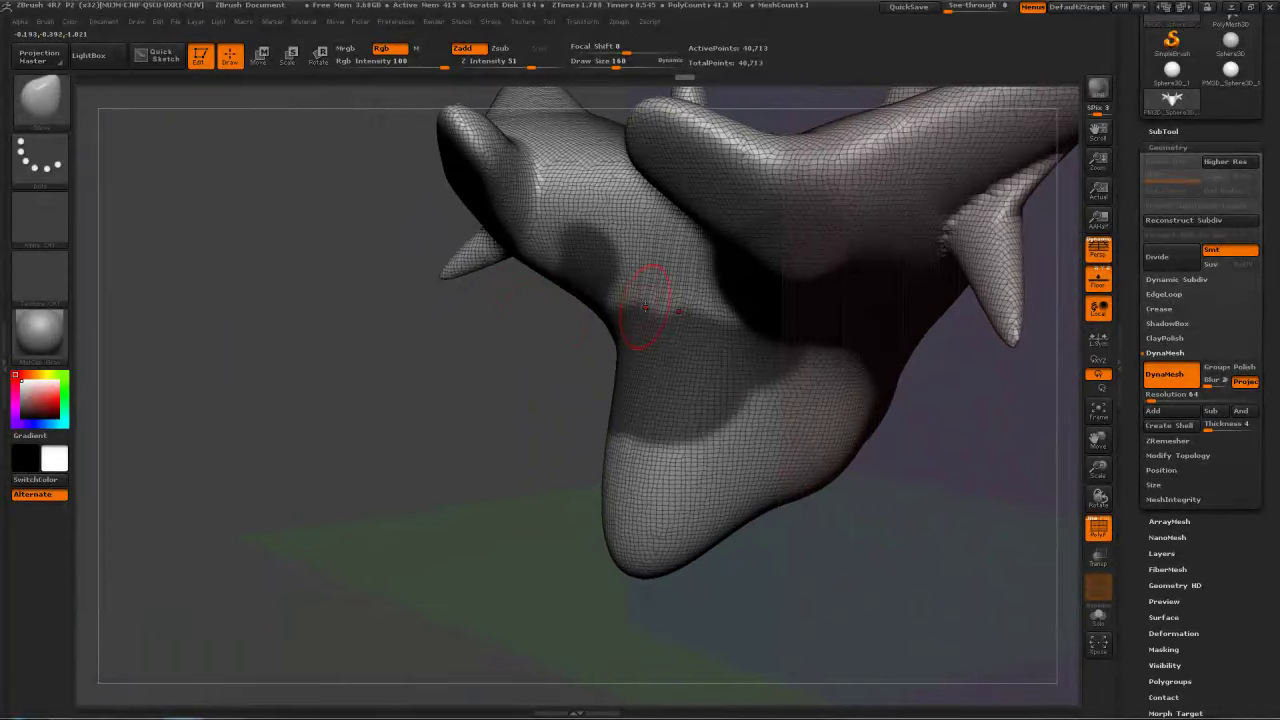
{"action": "key", "text": "s"}
{"action": "mouse_move", "coordinate": [628, 304]}
{"action": "left_mouse_down"}
{"action": "mouse_move", "coordinate": [660, 305]}
{"action": "mouse_move", "coordinate": [600, 320]}
{"action": "left_mouse_up"}
{"action": "mouse_move", "coordinate": [505, 341]}
{"action": "left_mouse_down"}
{"action": "mouse_move", "coordinate": [874, 383]}
{"action": "mouse_move", "coordinate": [786, 373]}
{"action": "mouse_move", "coordinate": [830, 385]}
{"action": "mouse_move", "coordinate": [540, 386]}
{"action": "left_mouse_up"}
{"action": "left_click_drag", "start_coordinate": [700, 402], "coordinate": [668, 390]}
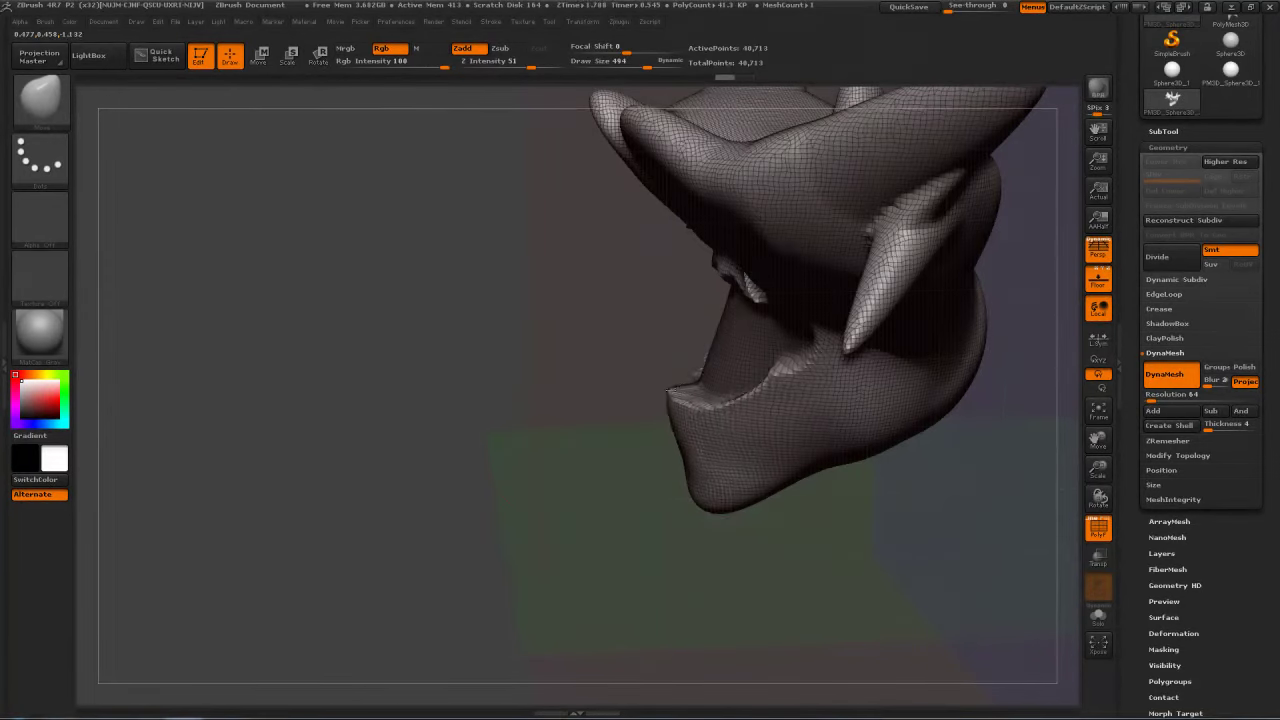
{"action": "left_click_drag", "start_coordinate": [531, 466], "coordinate": [881, 268]}
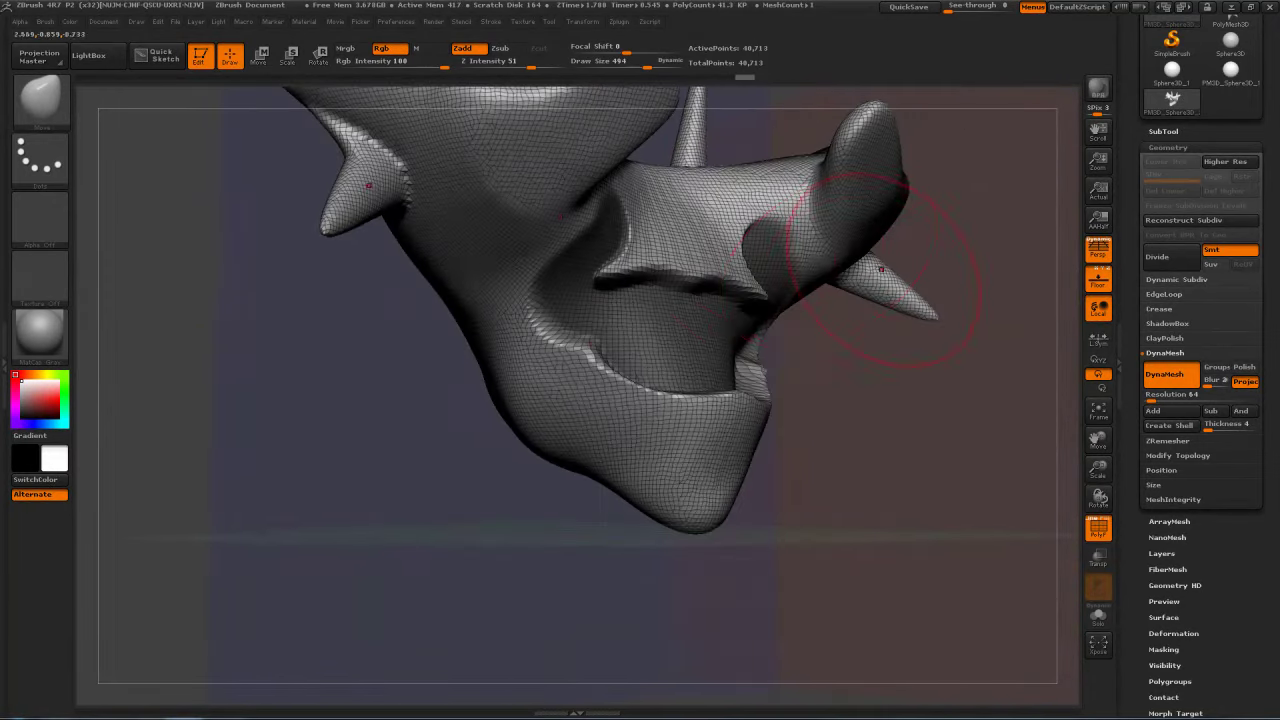
{"action": "left_click_drag", "start_coordinate": [847, 330], "coordinate": [875, 364]}
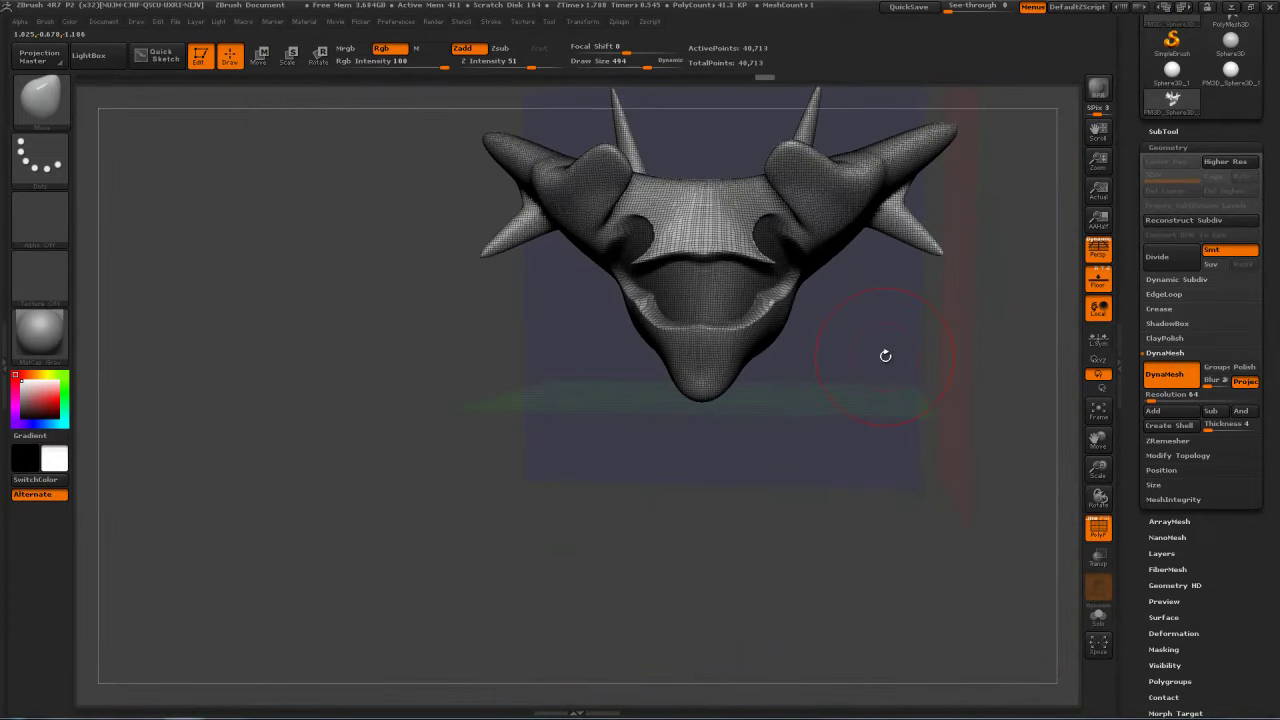
Step: Clear the mask and paint a new one on the forehead and chin at Draw Size 244
{"action": "key", "text": "s"}
{"action": "left_click", "coordinate": [788, 339]}
{"action": "mouse_move", "coordinate": [822, 333]}
{"action": "left_mouse_down", "text": "ctrl"}
{"action": "mouse_move", "coordinate": [891, 326]}
{"action": "mouse_move", "coordinate": [876, 362]}
{"action": "left_mouse_up", "text": "ctrl"}
{"action": "key", "text": "ctrl"}
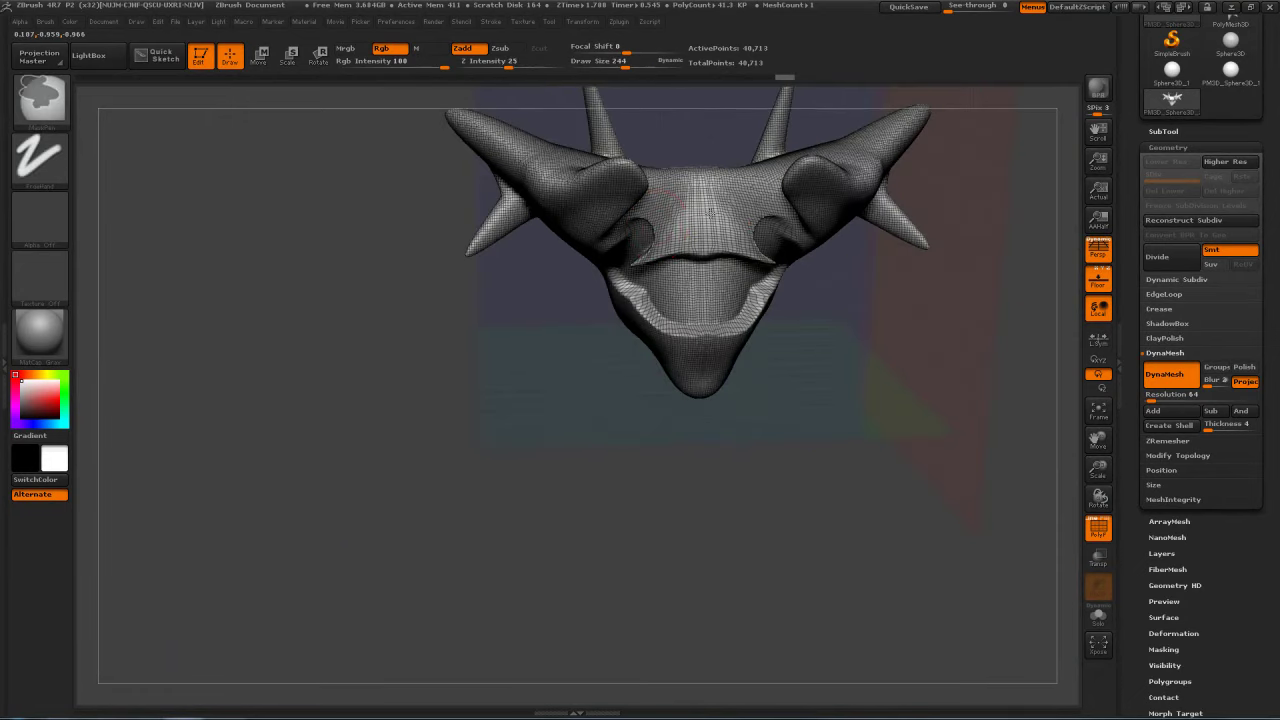
{"action": "mouse_move", "coordinate": [730, 207]}
{"action": "left_mouse_down", "text": "ctrl"}
{"action": "mouse_move", "coordinate": [722, 228]}
{"action": "mouse_move", "coordinate": [728, 192]}
{"action": "mouse_move", "coordinate": [735, 205]}
{"action": "left_mouse_up", "text": "ctrl"}
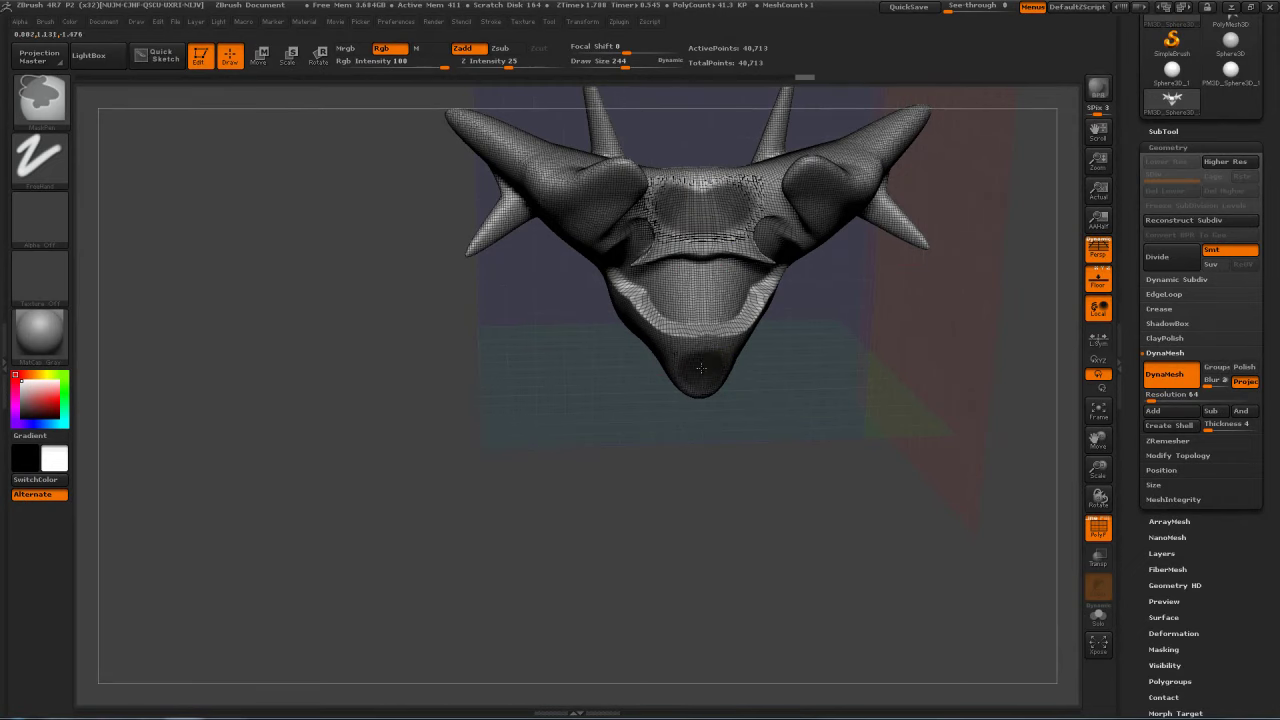
Step: Add pointed corners to the forehead mask at Draw Size 122, hide the wireframe and mask a bar inside the mouth
{"action": "key", "text": "b"}
{"action": "key", "text": "m"}
{"action": "key", "text": "v"}
{"action": "key", "text": "ctrl"}
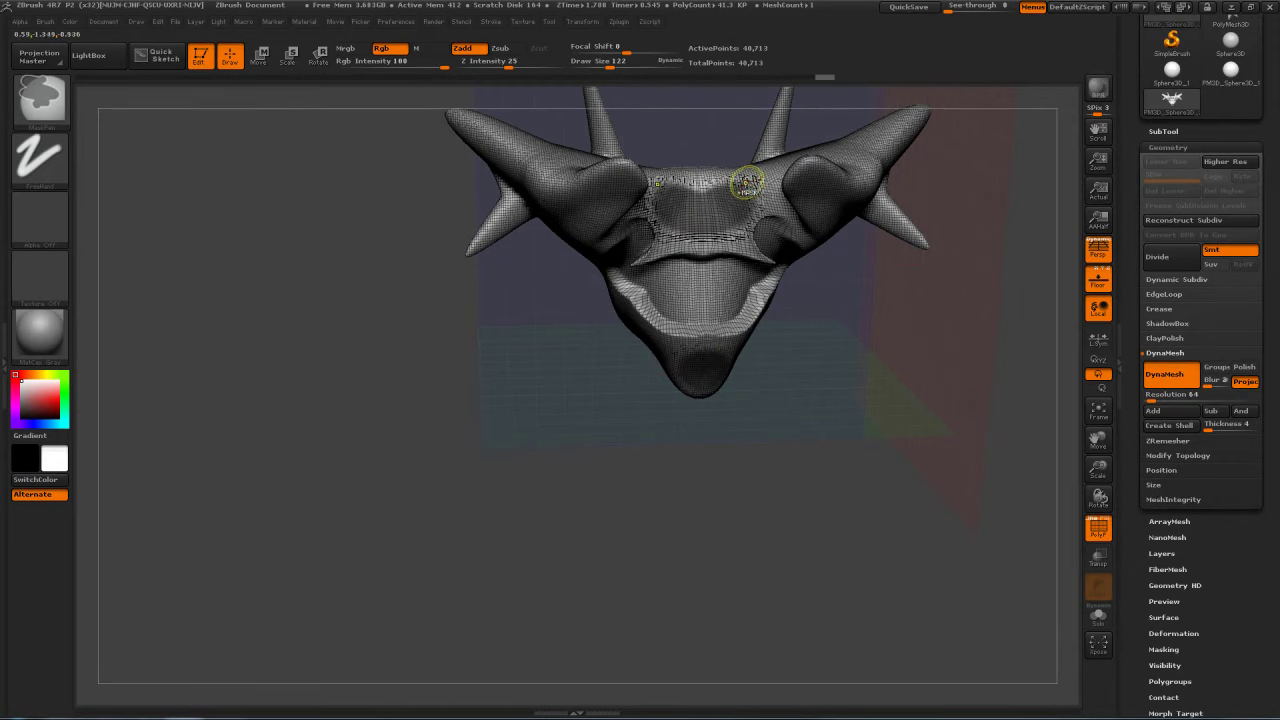
{"action": "mouse_move", "coordinate": [760, 183]}
{"action": "left_mouse_down", "text": "ctrl"}
{"action": "mouse_move", "coordinate": [742, 184]}
{"action": "mouse_move", "coordinate": [745, 222]}
{"action": "left_mouse_up", "text": "ctrl"}
{"action": "left_click", "coordinate": [1098, 528]}
{"action": "mouse_move", "coordinate": [960, 430]}
{"action": "left_mouse_down"}
{"action": "mouse_move", "coordinate": [1000, 390]}
{"action": "mouse_move", "coordinate": [950, 440]}
{"action": "mouse_move", "coordinate": [874, 408]}
{"action": "mouse_move", "coordinate": [625, 352]}
{"action": "left_mouse_up"}
{"action": "key", "text": "ctrl"}
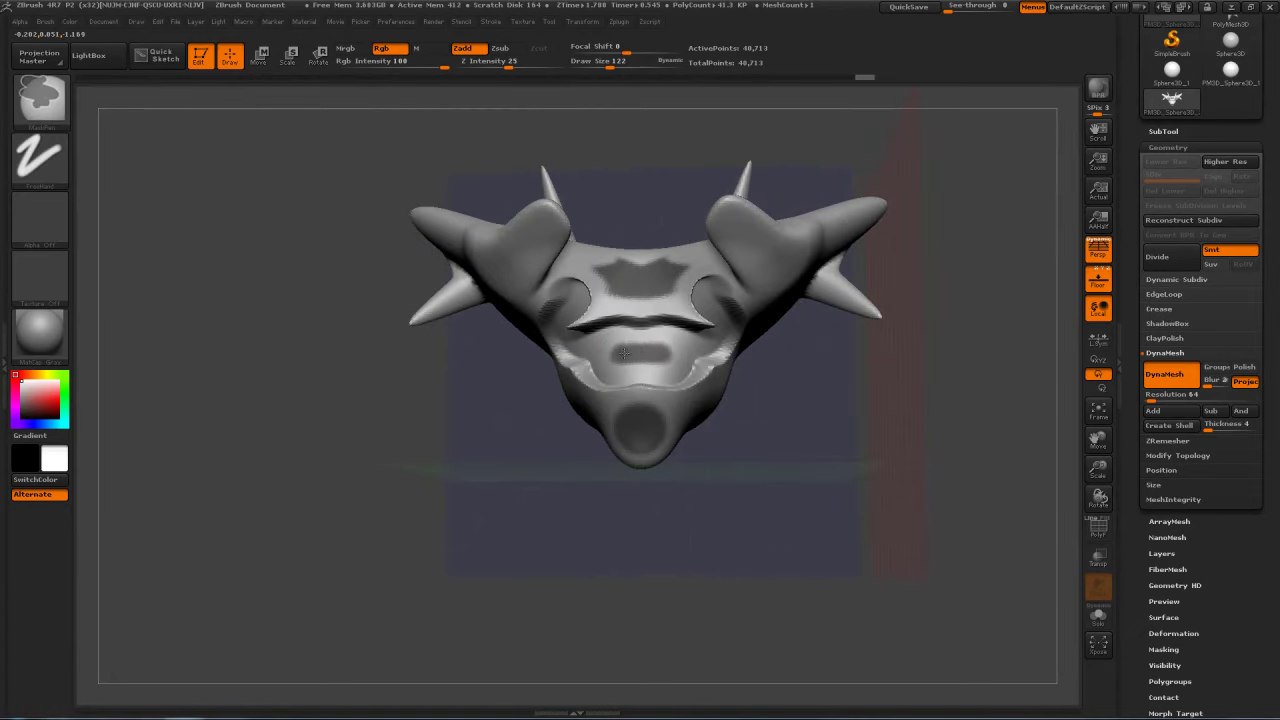
Step: Invert the mask so only the forehead, mouth bar and chin patches can be sculpted
{"action": "left_click_drag", "start_coordinate": [900, 427], "coordinate": [886, 420]}
{"action": "key", "text": "ctrl"}
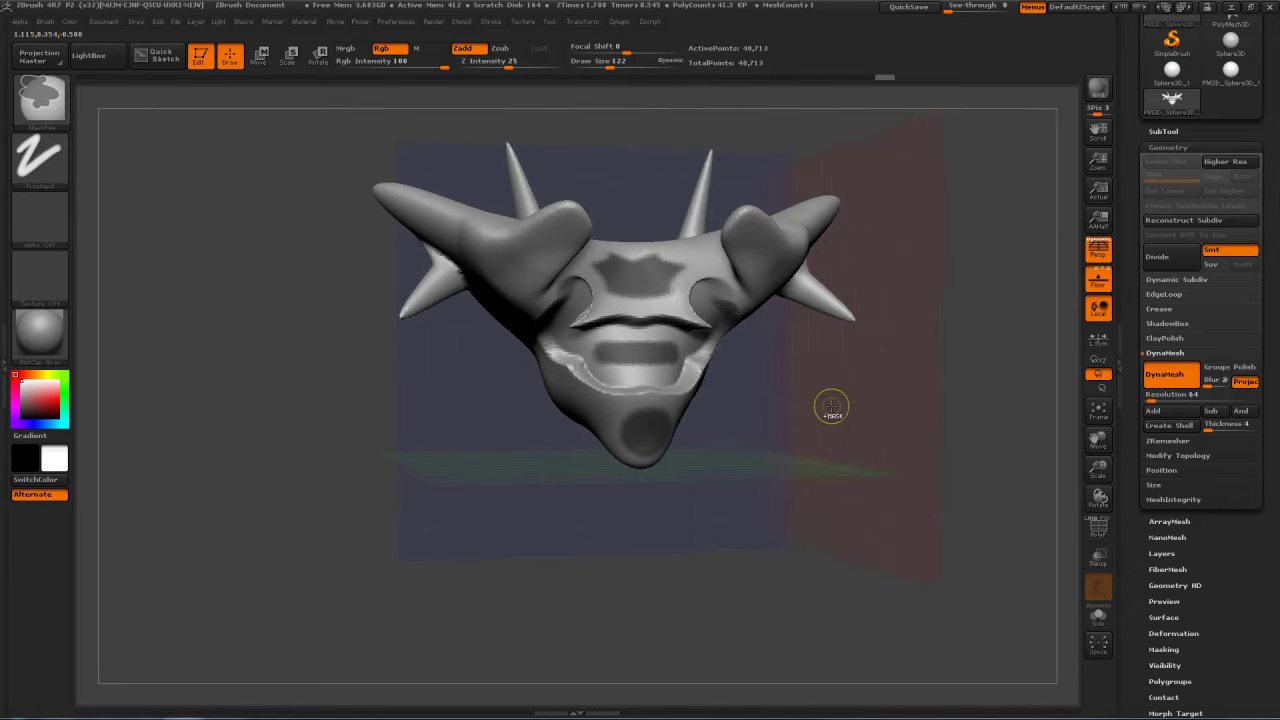
{"action": "left_click", "coordinate": [846, 428], "text": "ctrl"}
{"action": "mouse_move", "coordinate": [846, 437]}
{"action": "left_mouse_down"}
{"action": "mouse_move", "coordinate": [870, 432]}
{"action": "mouse_move", "coordinate": [820, 430]}
{"action": "mouse_move", "coordinate": [843, 427]}
{"action": "mouse_move", "coordinate": [811, 414]}
{"action": "left_mouse_up"}
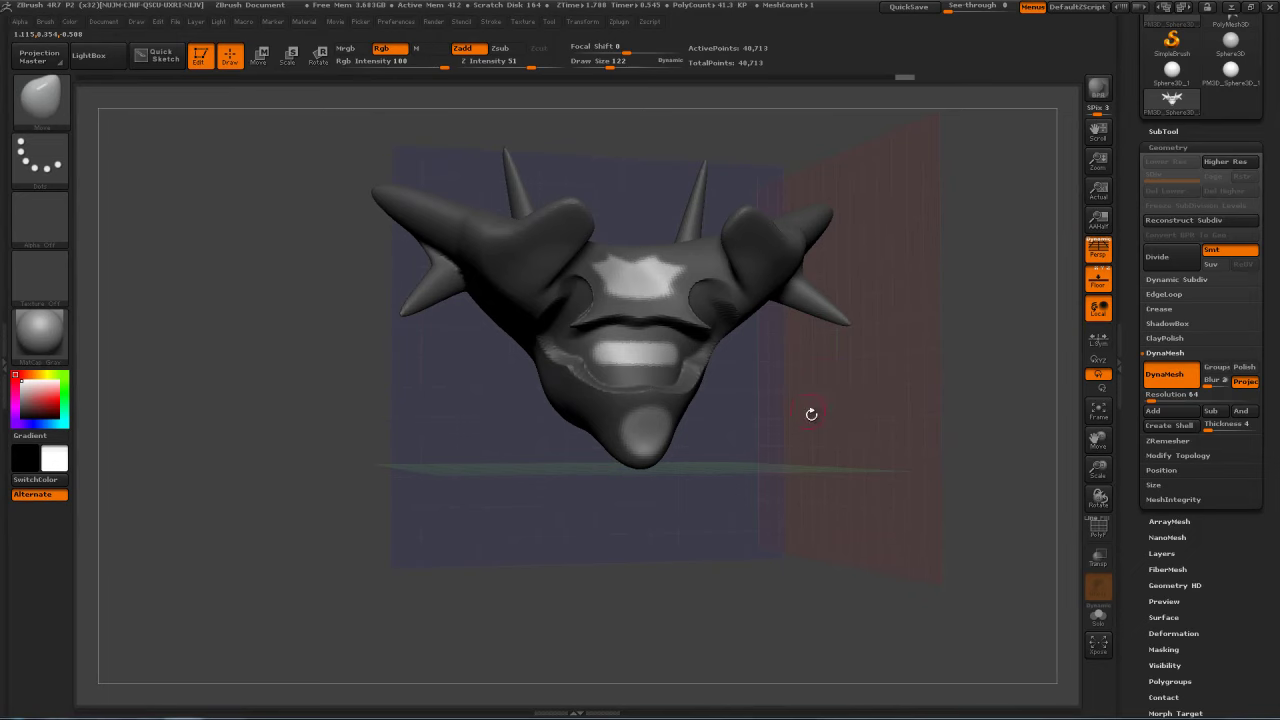
Step: Push the unmasked forehead, mouth and chin patches inward with the Move brush at Draw Size 720
{"action": "key", "text": "s"}
{"action": "left_click_drag", "start_coordinate": [649, 264], "coordinate": [698, 264]}
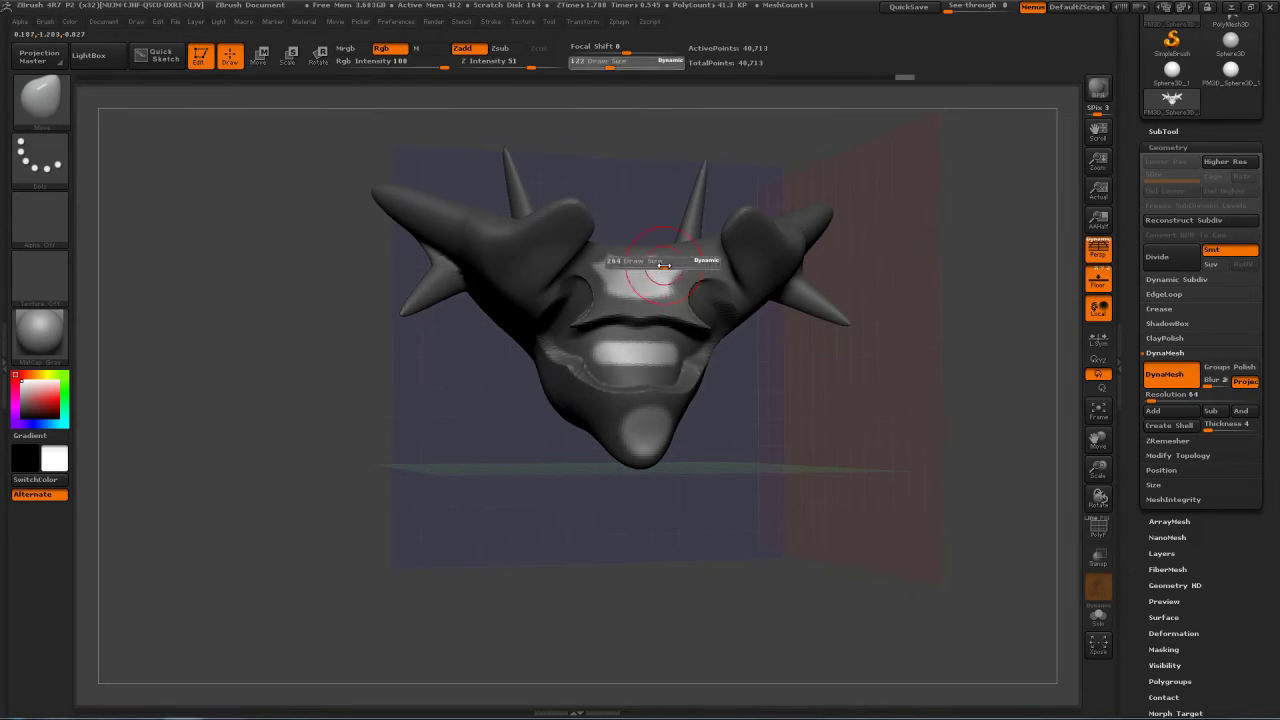
{"action": "left_click_drag", "start_coordinate": [636, 228], "coordinate": [694, 226]}
{"action": "right_click_drag", "start_coordinate": [689, 315], "coordinate": [611, 358]}
{"action": "mouse_move", "coordinate": [588, 360]}
{"action": "left_mouse_down"}
{"action": "mouse_move", "coordinate": [598, 432]}
{"action": "mouse_move", "coordinate": [540, 446]}
{"action": "left_mouse_up"}
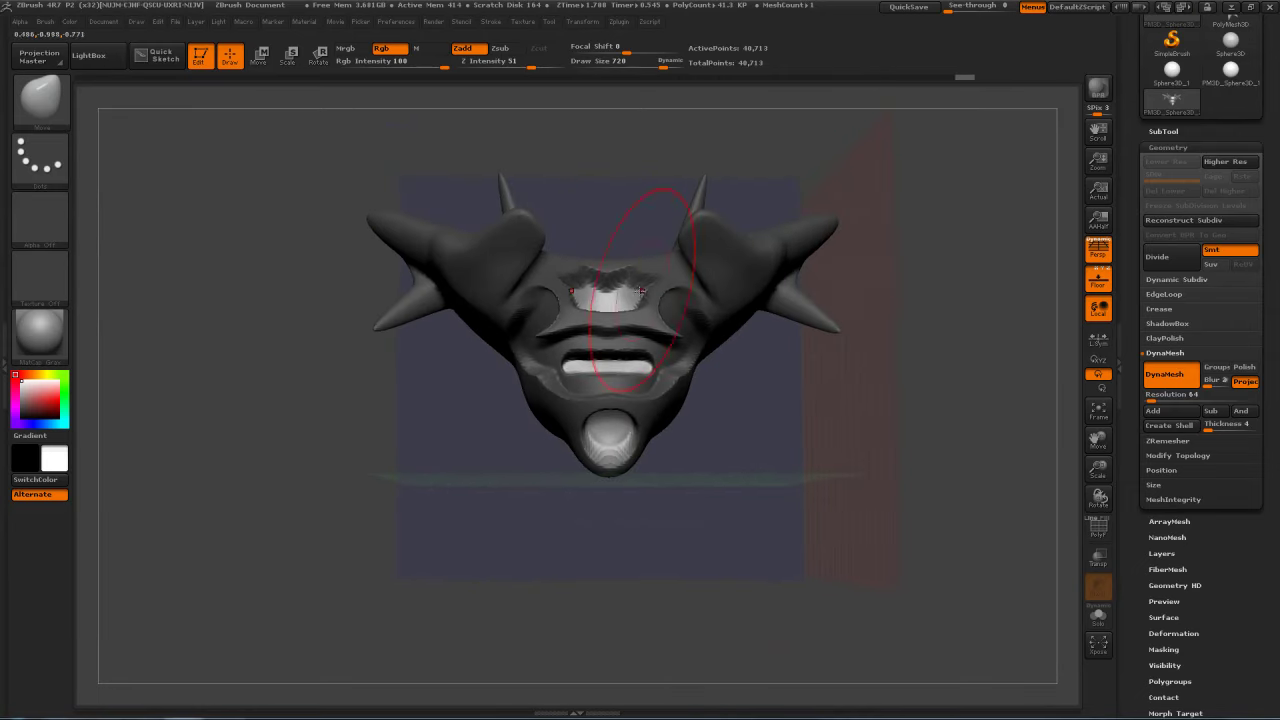
{"action": "left_click_drag", "start_coordinate": [878, 417], "coordinate": [899, 401]}
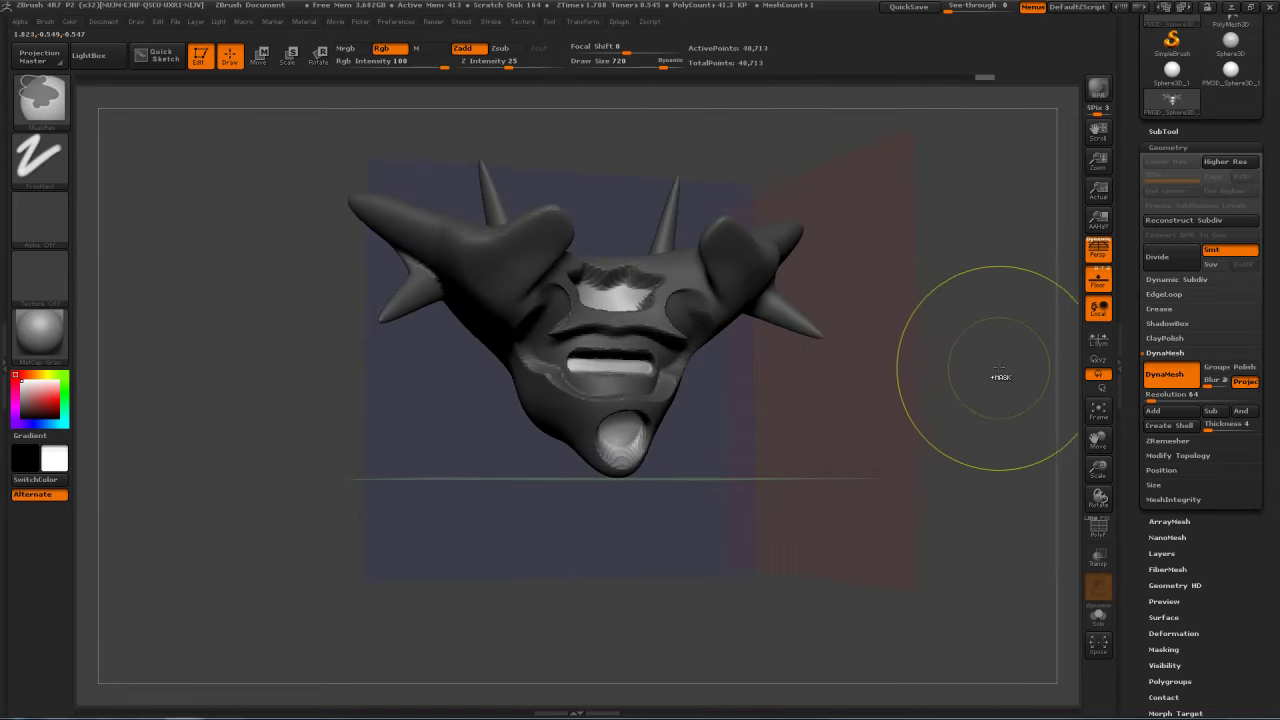
Step: Invert the mask again, show the wireframe and remesh the recessed head with DynaMesh
{"action": "left_click", "coordinate": [945, 385], "text": "ctrl"}
{"action": "mouse_move", "coordinate": [823, 471]}
{"action": "left_mouse_down"}
{"action": "mouse_move", "coordinate": [880, 460]}
{"action": "mouse_move", "coordinate": [966, 481]}
{"action": "mouse_move", "coordinate": [910, 457]}
{"action": "mouse_move", "coordinate": [832, 494]}
{"action": "mouse_move", "coordinate": [910, 470]}
{"action": "mouse_move", "coordinate": [858, 452]}
{"action": "mouse_move", "coordinate": [830, 505]}
{"action": "mouse_move", "coordinate": [866, 395]}
{"action": "left_mouse_up"}
{"action": "key", "text": "shift+f"}
{"action": "key", "text": "ctrl"}
{"action": "left_click", "coordinate": [1104, 527]}
{"action": "mouse_move", "coordinate": [776, 221]}
{"action": "left_mouse_down", "text": "ctrl"}
{"action": "mouse_move", "coordinate": [850, 185]}
{"action": "mouse_move", "coordinate": [866, 262]}
{"action": "left_mouse_up", "text": "ctrl"}
{"action": "left_click_drag", "start_coordinate": [940, 426], "coordinate": [855, 395]}
Step: Try to re-enable DynaMesh on the masked head, clear the mask and enable DynaMesh again with the wireframe shown
{"action": "left_click", "coordinate": [1150, 376]}
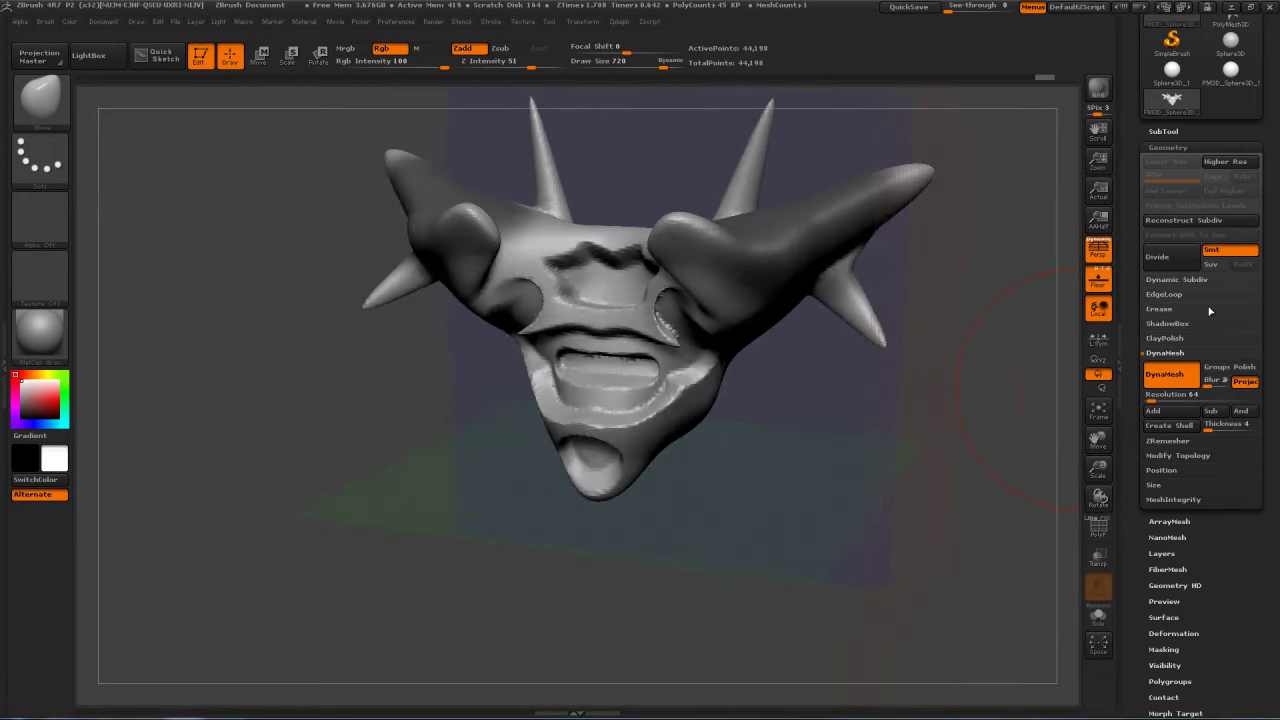
{"action": "left_click", "coordinate": [1168, 380]}
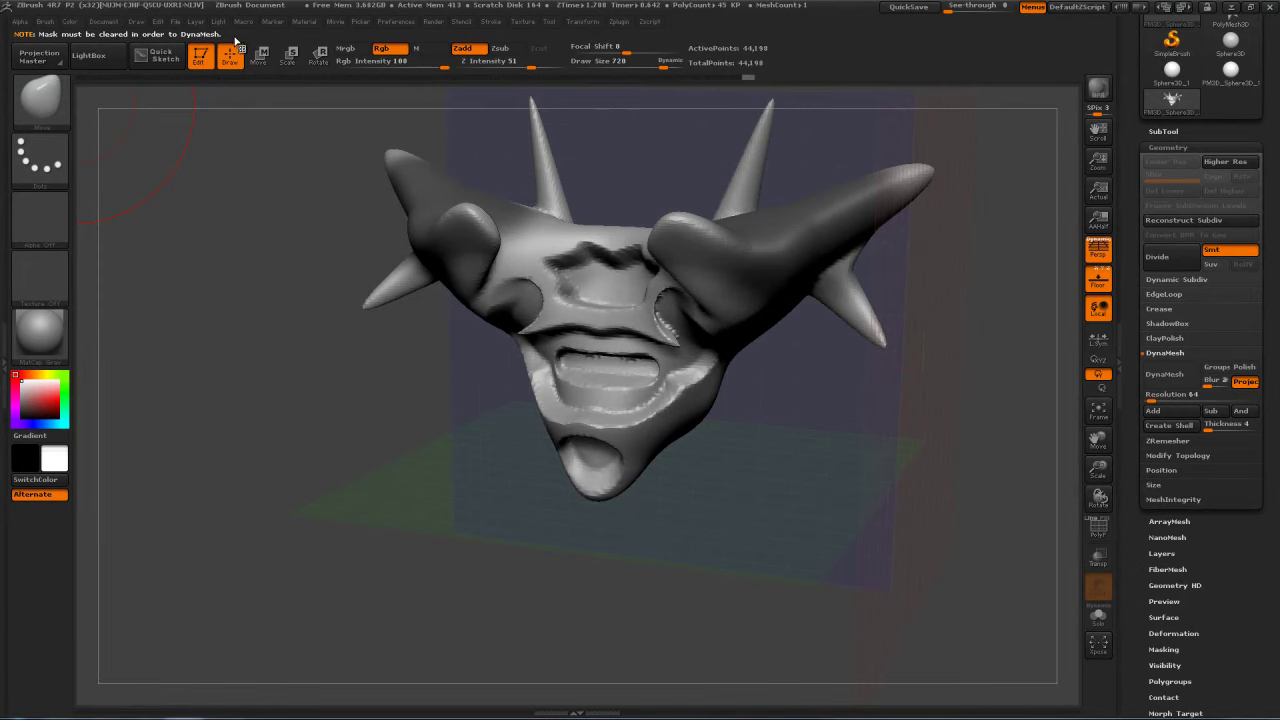
{"action": "left_click_drag", "start_coordinate": [957, 300], "coordinate": [957, 420], "text": "ctrl"}
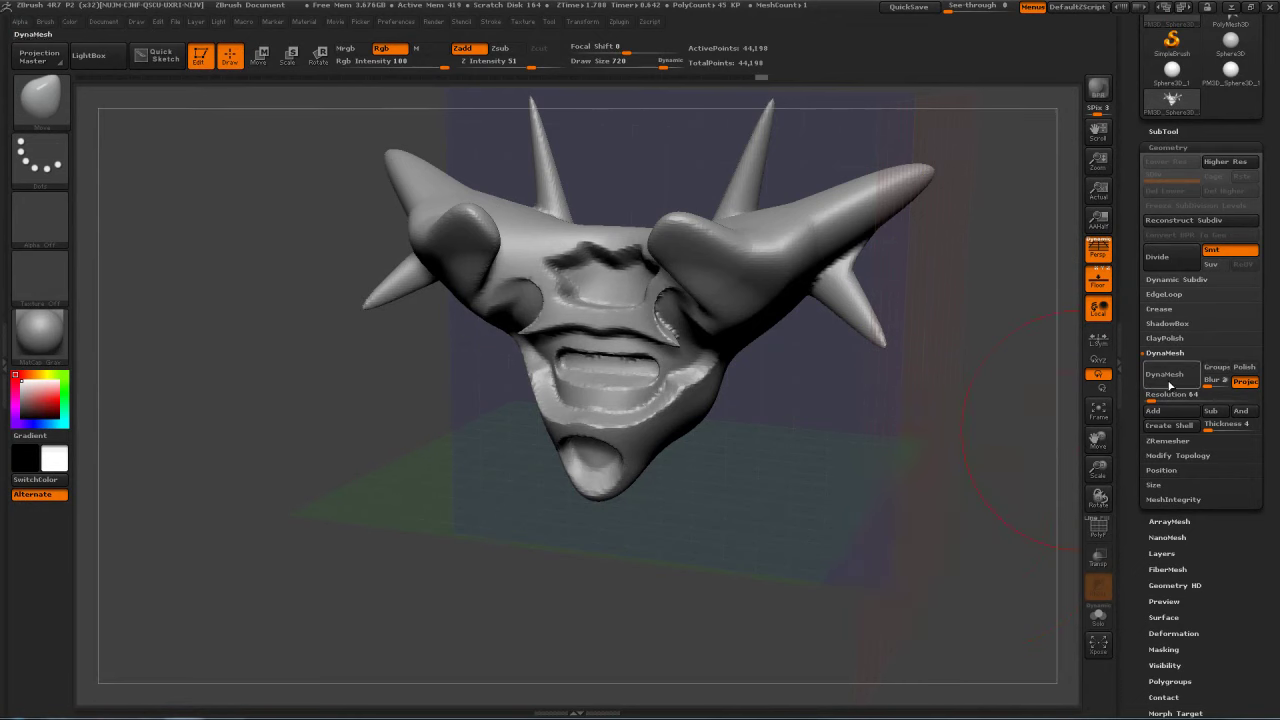
{"action": "left_click", "coordinate": [1098, 532]}
{"action": "left_click_drag", "start_coordinate": [971, 536], "coordinate": [1060, 505]}
{"action": "left_click_drag", "start_coordinate": [787, 251], "coordinate": [801, 519]}
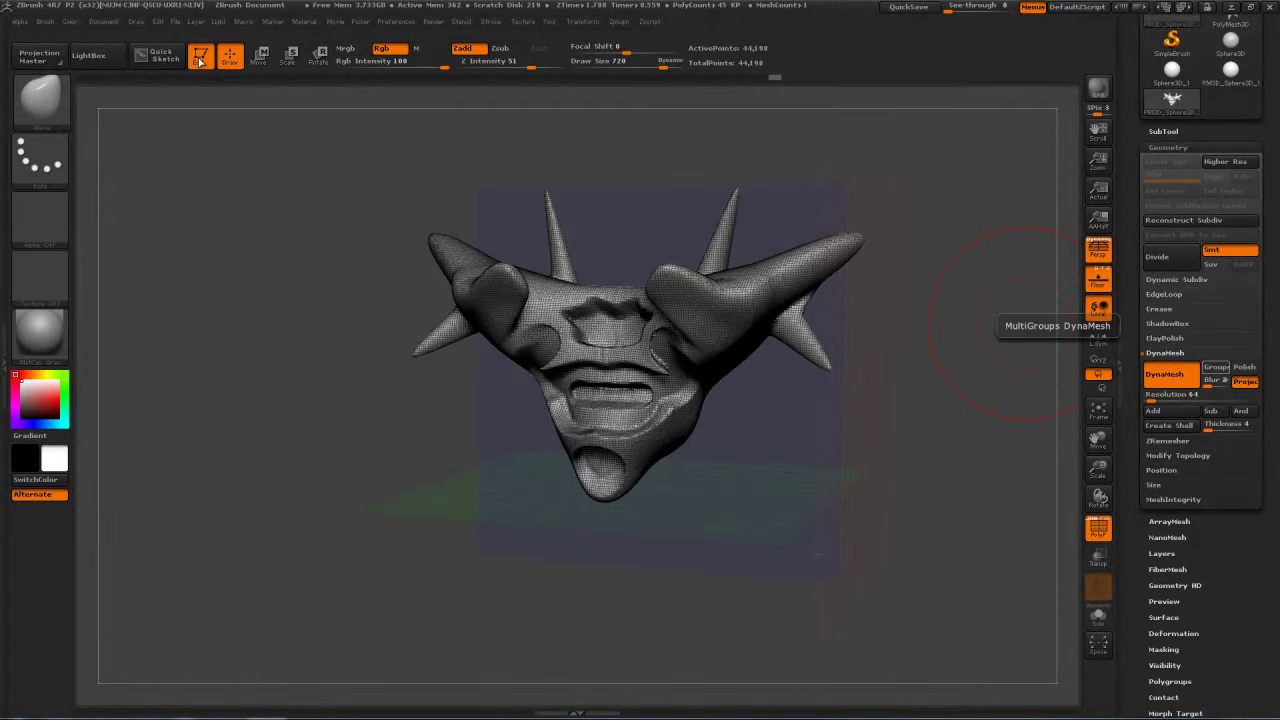
Step: Leave Edit mode, clear the canvas and draw the Sphere3D_1 tool onto it
{"action": "left_click", "coordinate": [199, 58]}
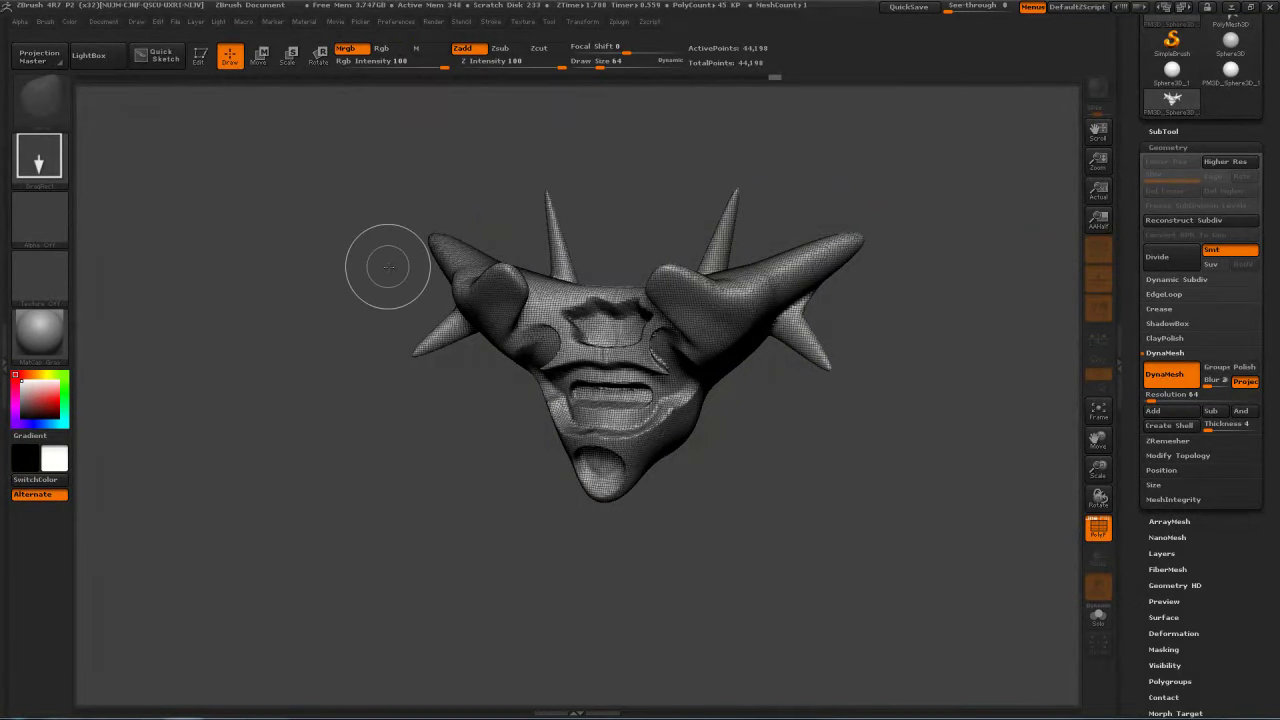
{"action": "key", "text": "ctrl+n"}
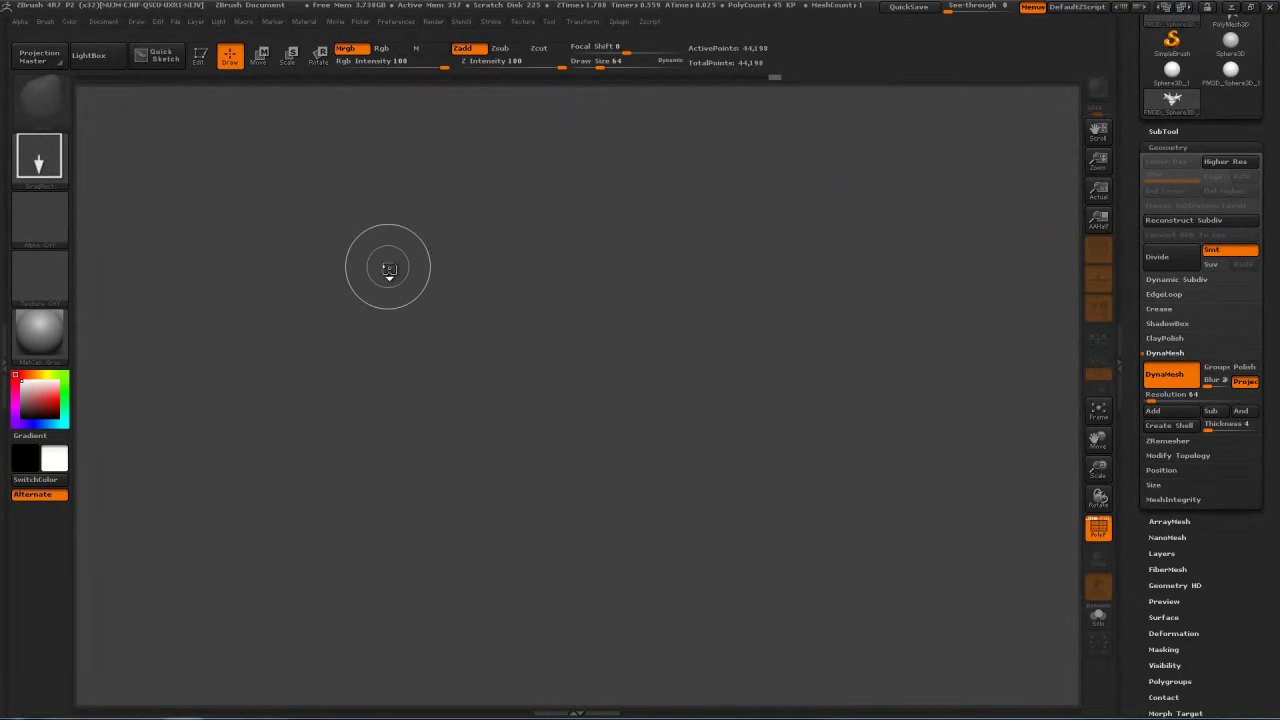
{"action": "left_click_drag", "start_coordinate": [1128, 170], "coordinate": [1140, 280]}
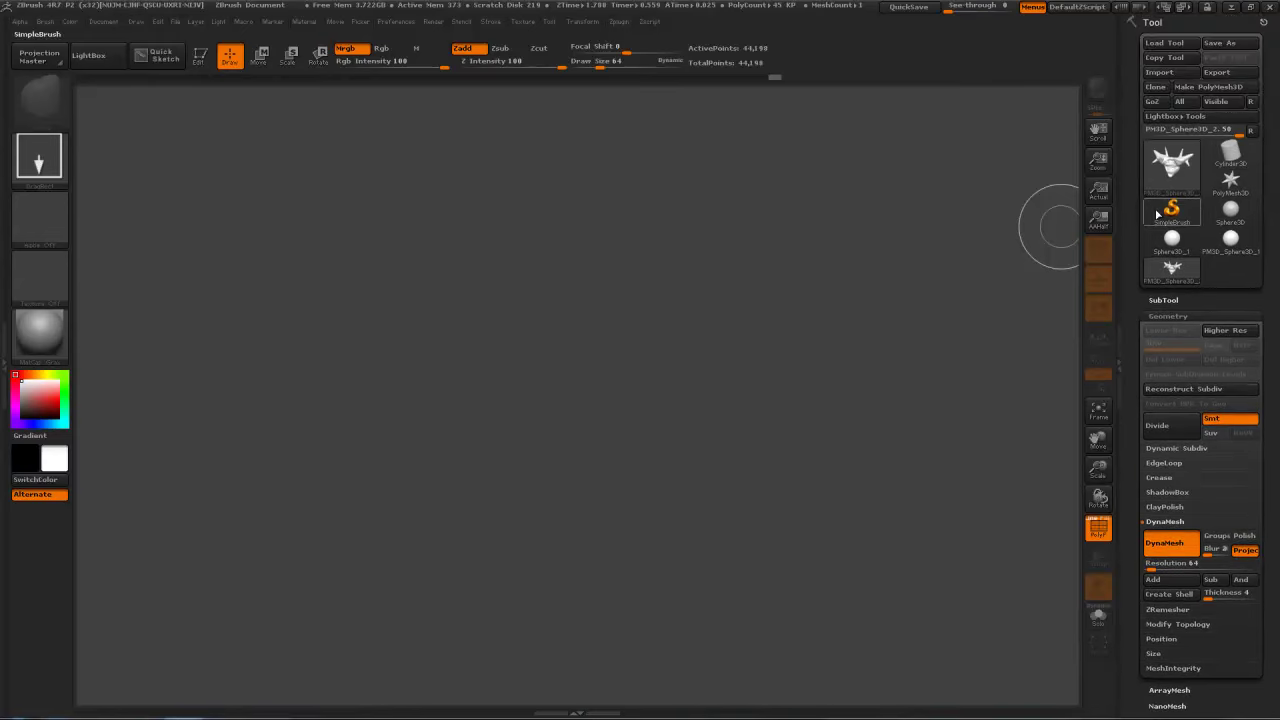
{"action": "left_click", "coordinate": [1163, 166]}
{"action": "left_click", "coordinate": [632, 226]}
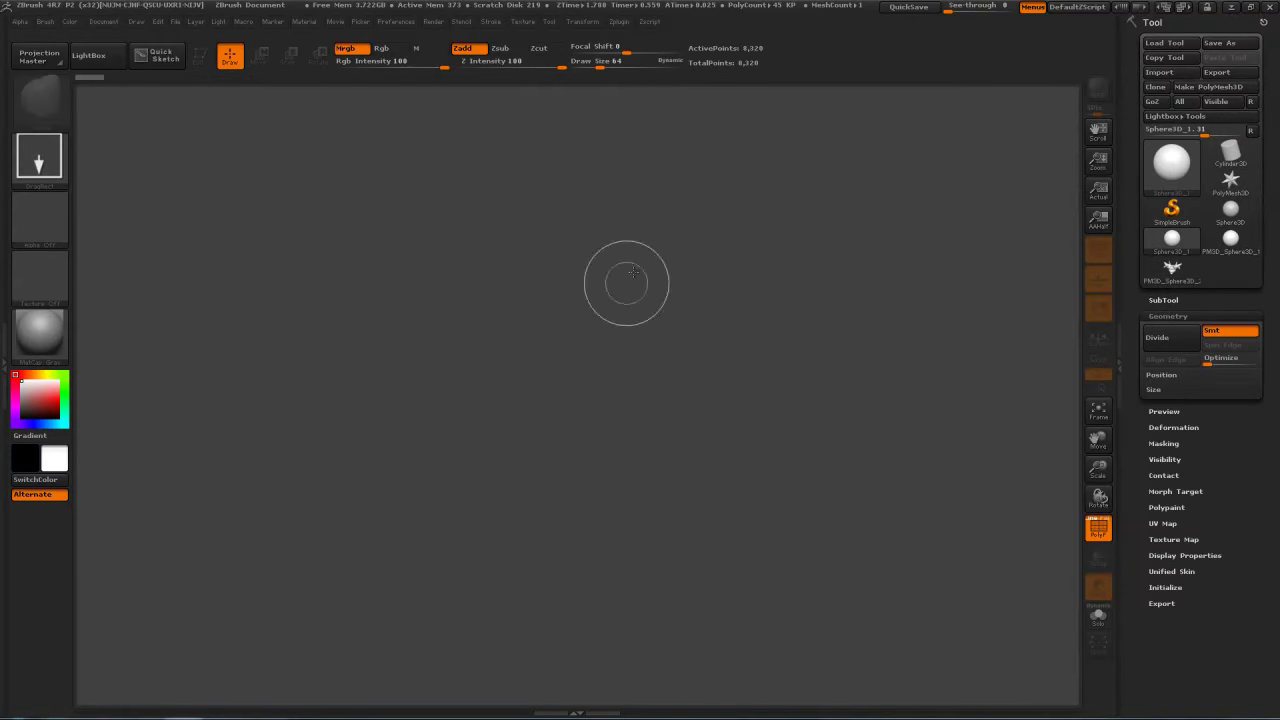
{"action": "mouse_move", "coordinate": [516, 418]}
{"action": "left_mouse_down"}
{"action": "mouse_move", "coordinate": [578, 440]}
{"action": "mouse_move", "coordinate": [543, 214]}
{"action": "left_mouse_up"}
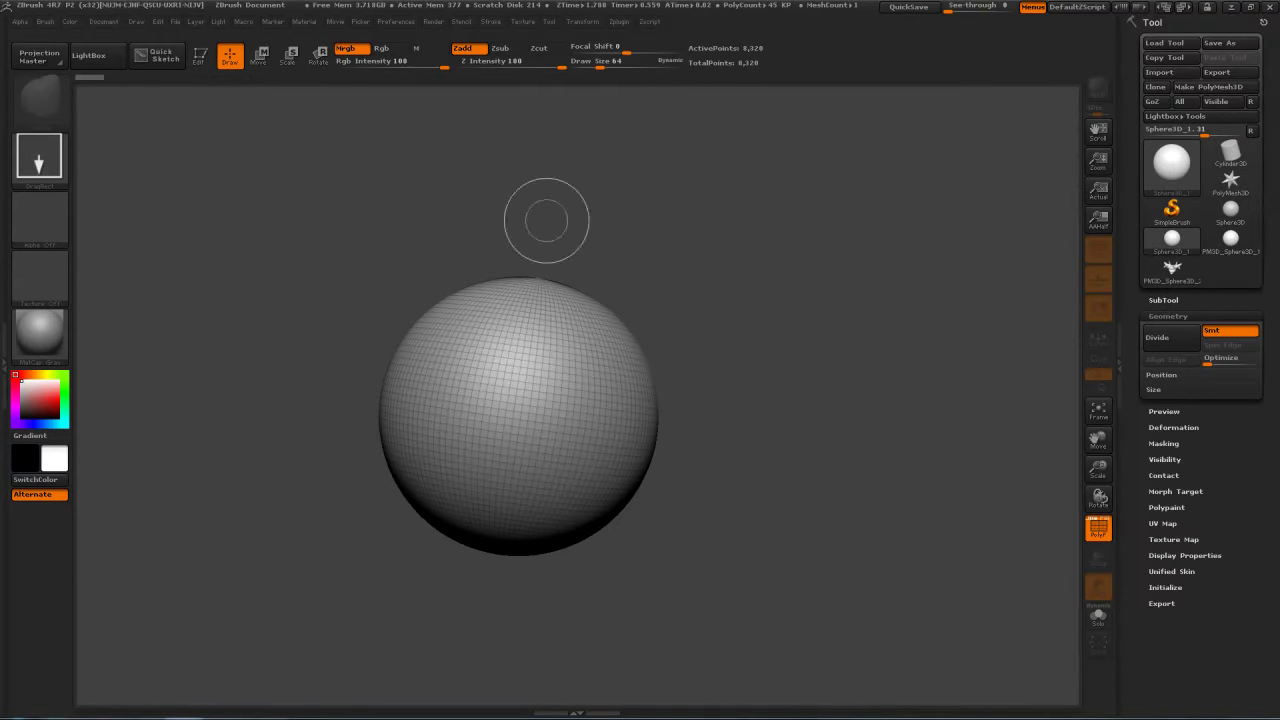
Step: Enter Edit mode on the sphere, convert it to a PolyMesh3D and set the Draw Size to 378
{"action": "left_click", "coordinate": [202, 59]}
{"action": "left_click_drag", "start_coordinate": [947, 465], "coordinate": [844, 313]}
{"action": "key", "text": "super"}
{"action": "left_click_drag", "start_coordinate": [846, 254], "coordinate": [865, 368]}
{"action": "left_click_drag", "start_coordinate": [869, 317], "coordinate": [903, 342]}
{"action": "left_click", "coordinate": [1195, 87]}
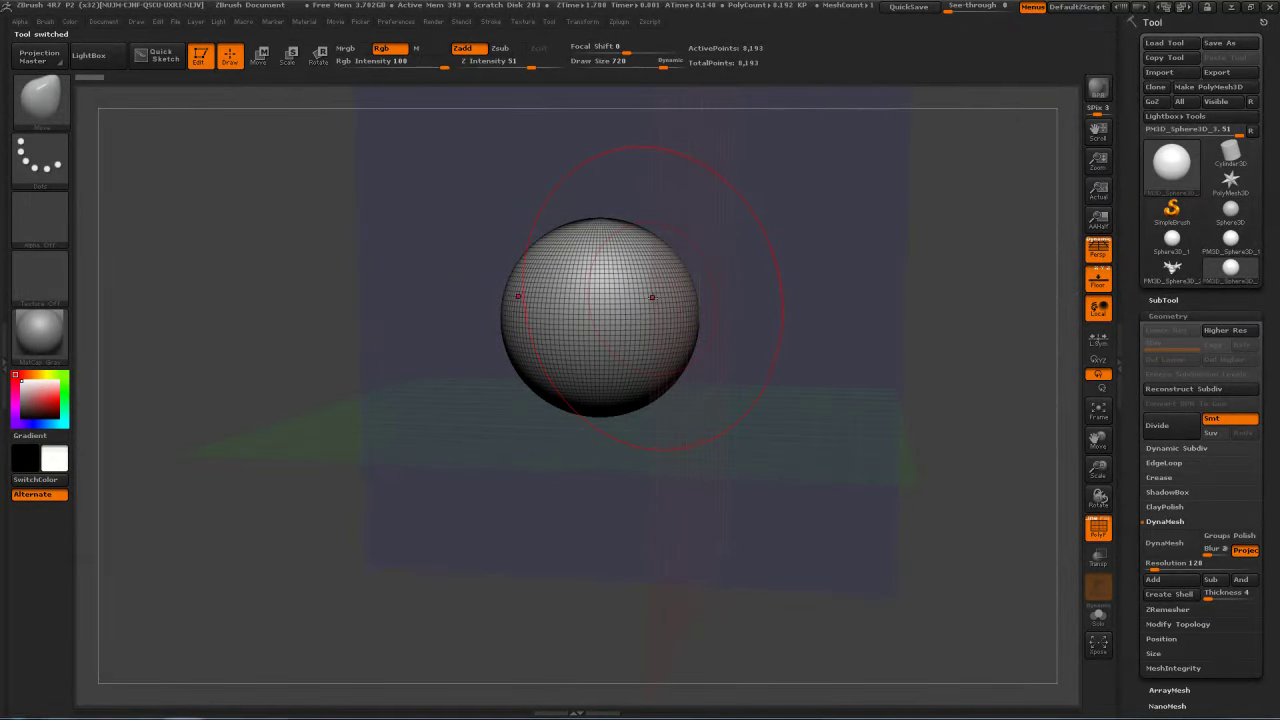
{"action": "left_click_drag", "start_coordinate": [651, 299], "coordinate": [626, 298]}
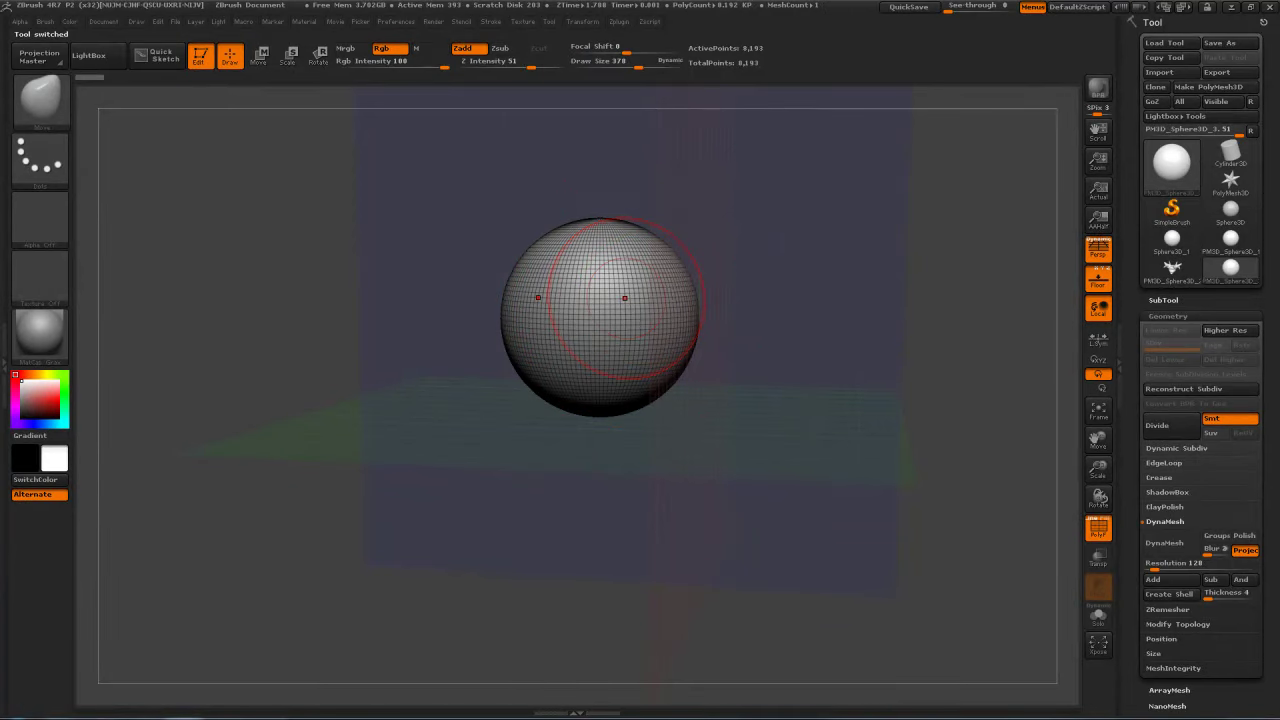
{"action": "left_click_drag", "start_coordinate": [859, 263], "coordinate": [908, 284]}
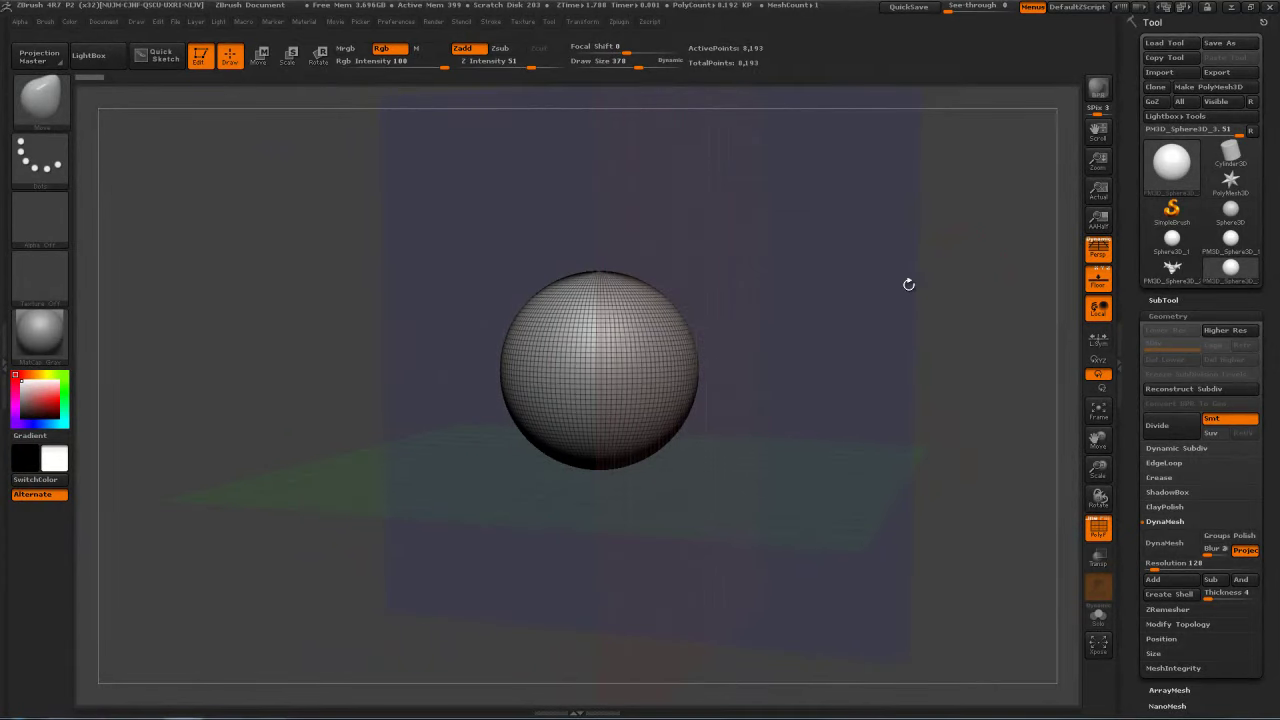
Step: Load the saved pumpkin head ZTool from the CaraDesign_B2C2 folder under D:\HEAJ\HEAJ - [2016-2017]
{"action": "left_click", "coordinate": [1165, 43]}
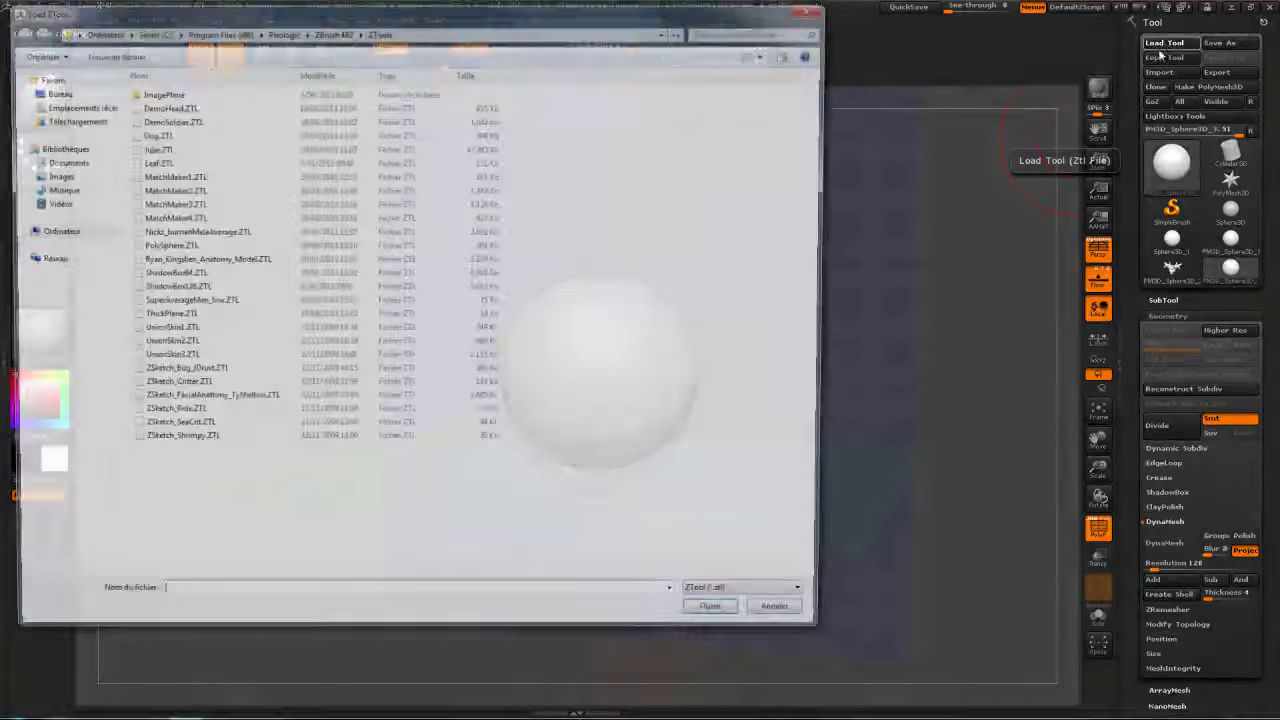
{"action": "left_click", "coordinate": [55, 232]}
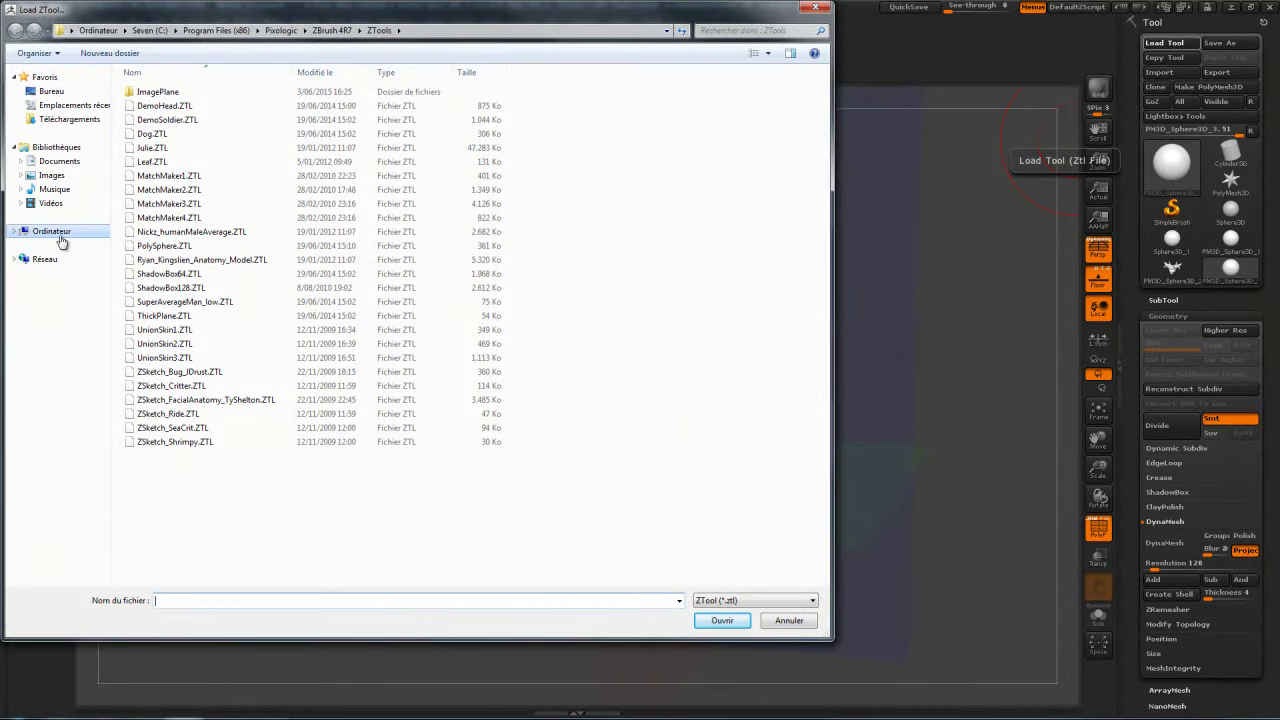
{"action": "double_click", "coordinate": [385, 106]}
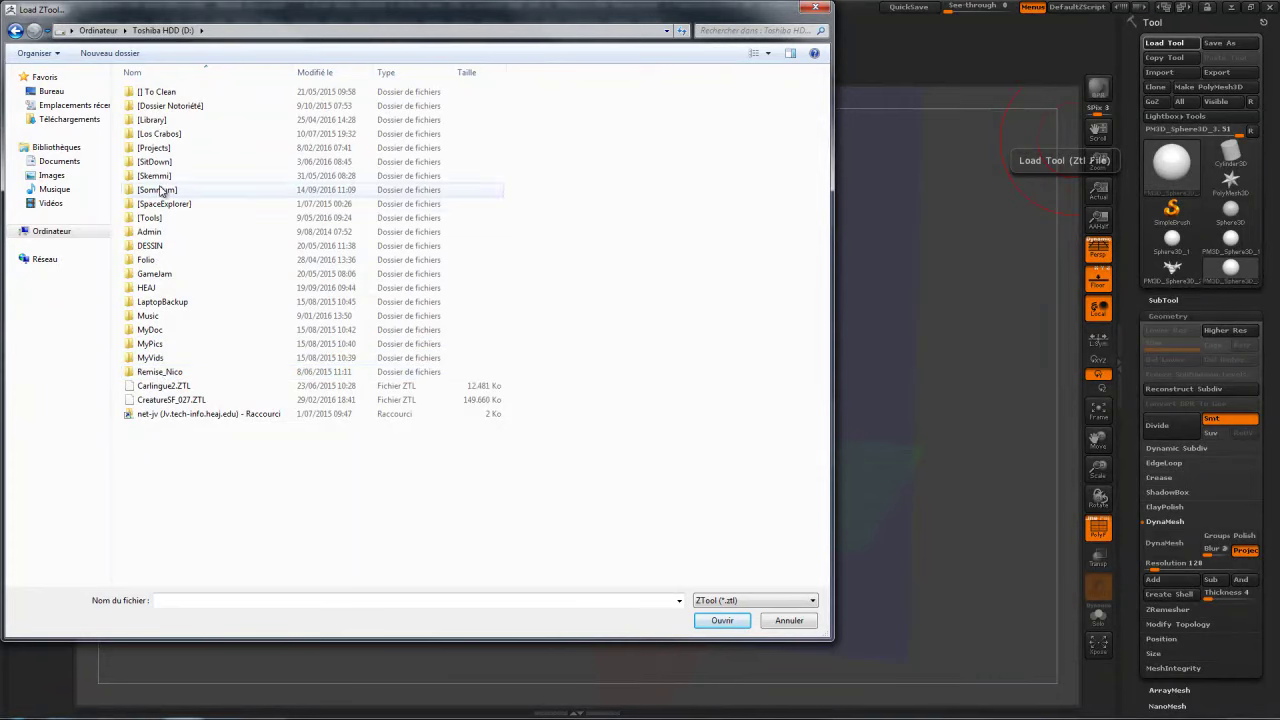
{"action": "left_click", "coordinate": [147, 289]}
{"action": "double_click", "coordinate": [147, 289]}
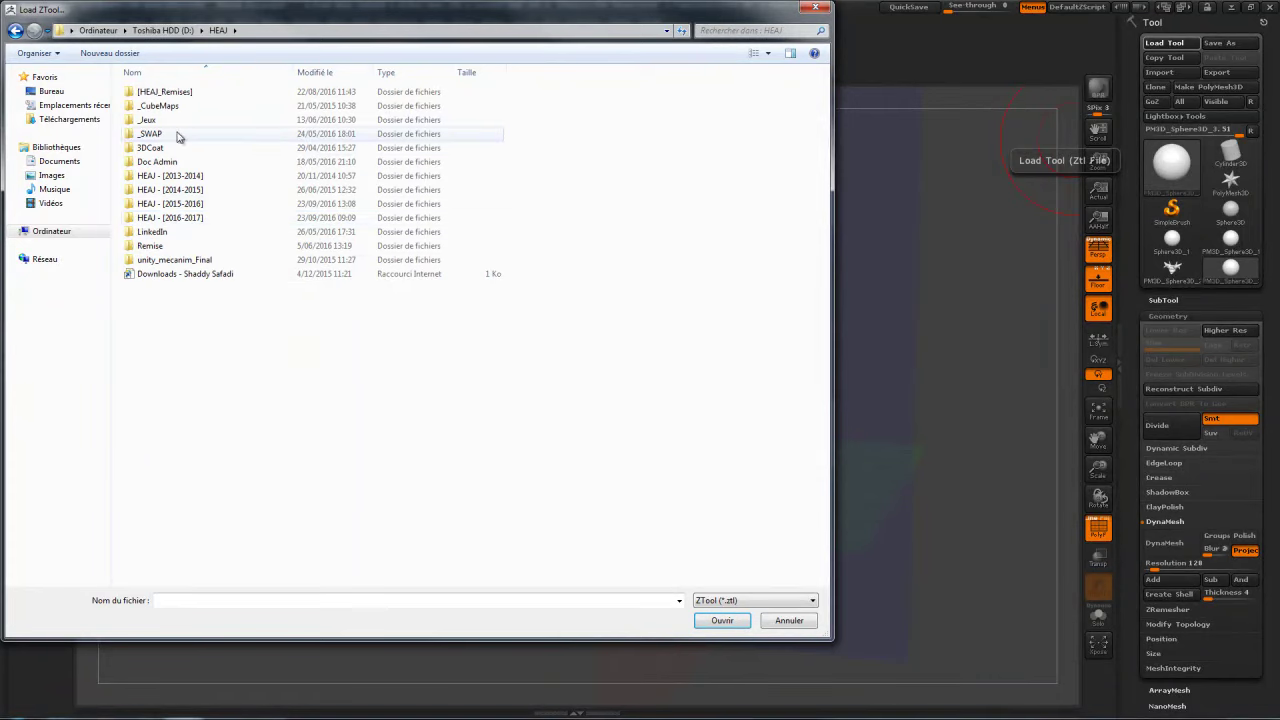
{"action": "double_click", "coordinate": [170, 219]}
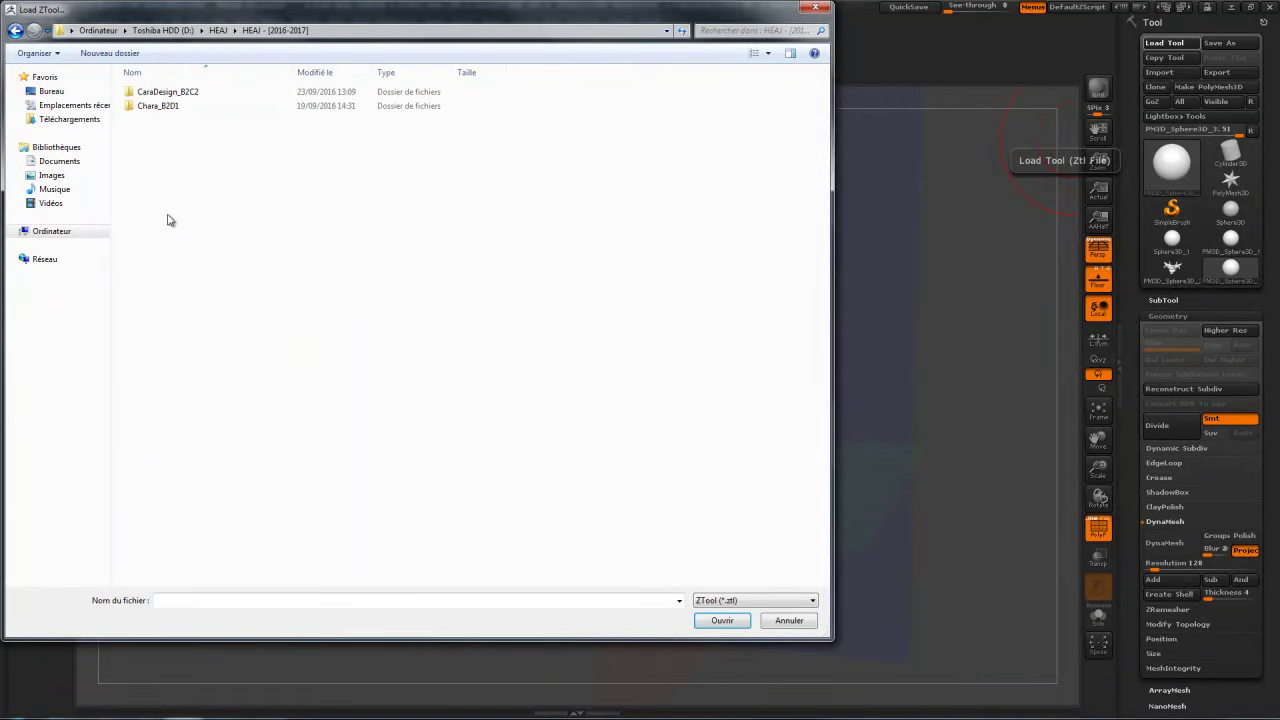
{"action": "double_click", "coordinate": [165, 93]}
{"action": "double_click", "coordinate": [160, 190]}
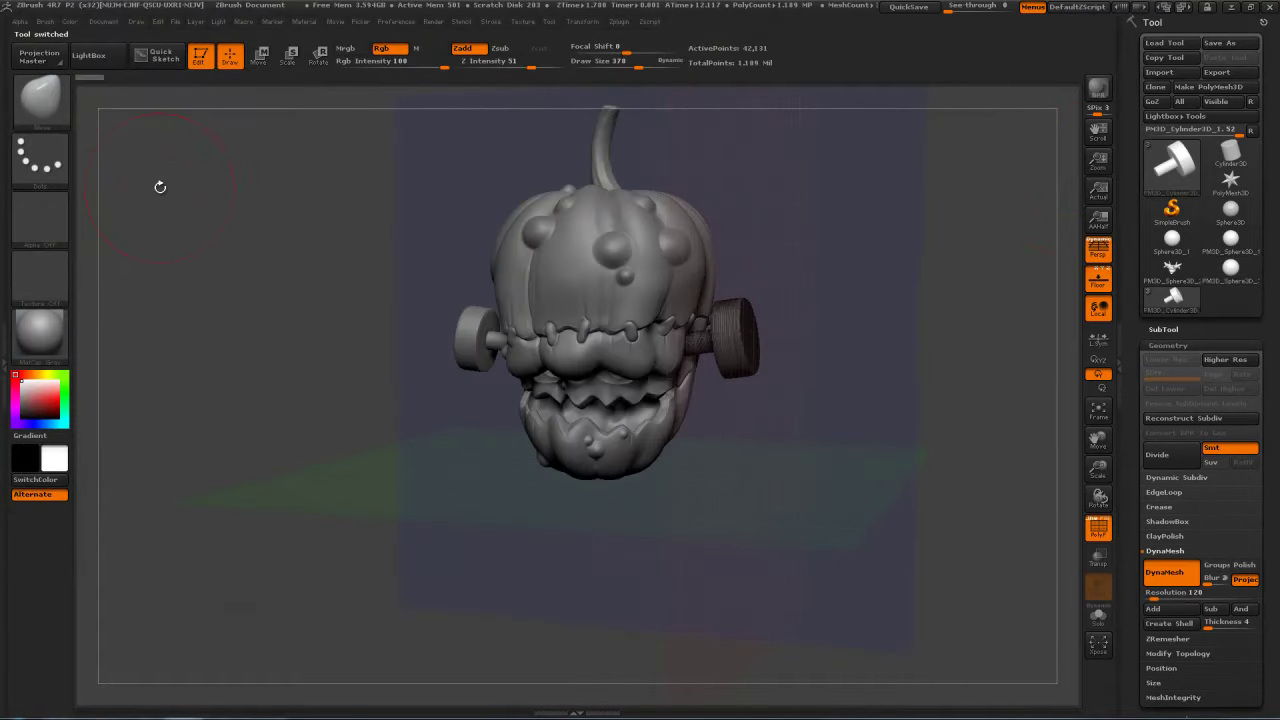
{"action": "left_click_drag", "start_coordinate": [987, 310], "coordinate": [976, 348]}
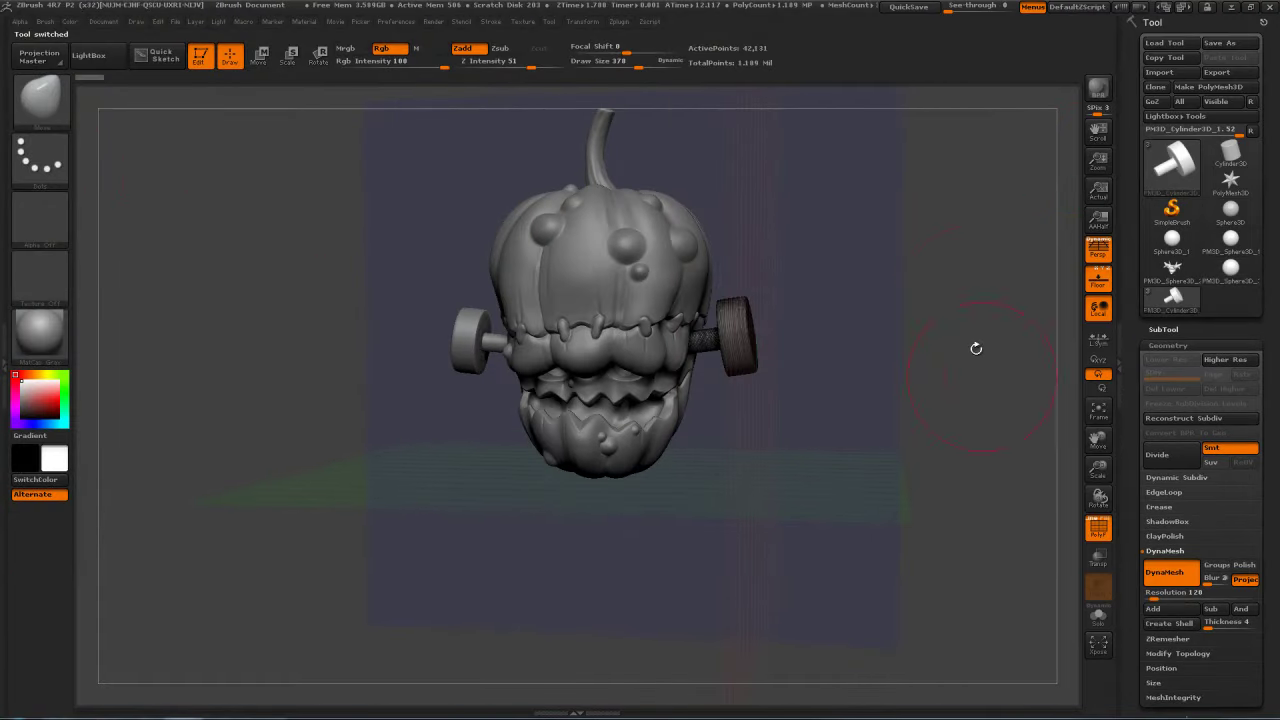
Step: Turn off the wireframe, make the pumpkin head CD01_07 the active subtool and hide both cylinder bolt subtools
{"action": "left_click", "coordinate": [1098, 535]}
{"action": "mouse_move", "coordinate": [923, 441]}
{"action": "left_mouse_down"}
{"action": "mouse_move", "coordinate": [972, 436]}
{"action": "mouse_move", "coordinate": [910, 425]}
{"action": "left_mouse_up"}
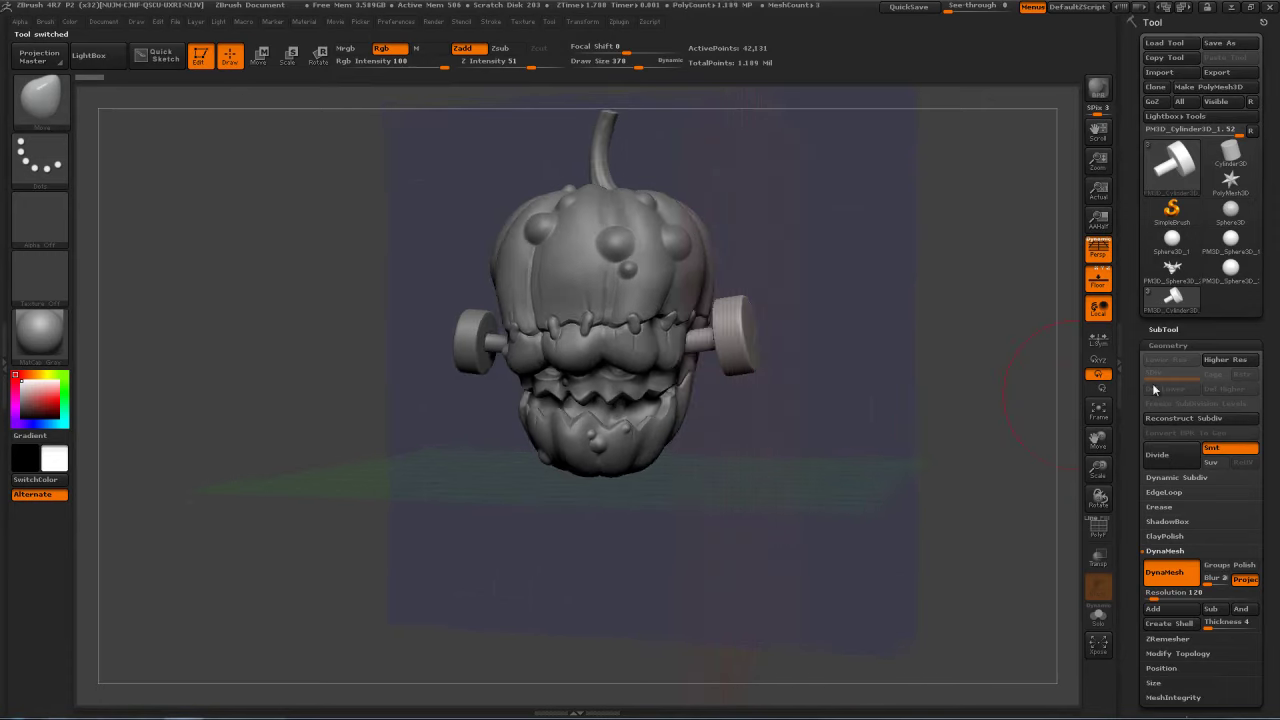
{"action": "left_click", "coordinate": [1178, 331]}
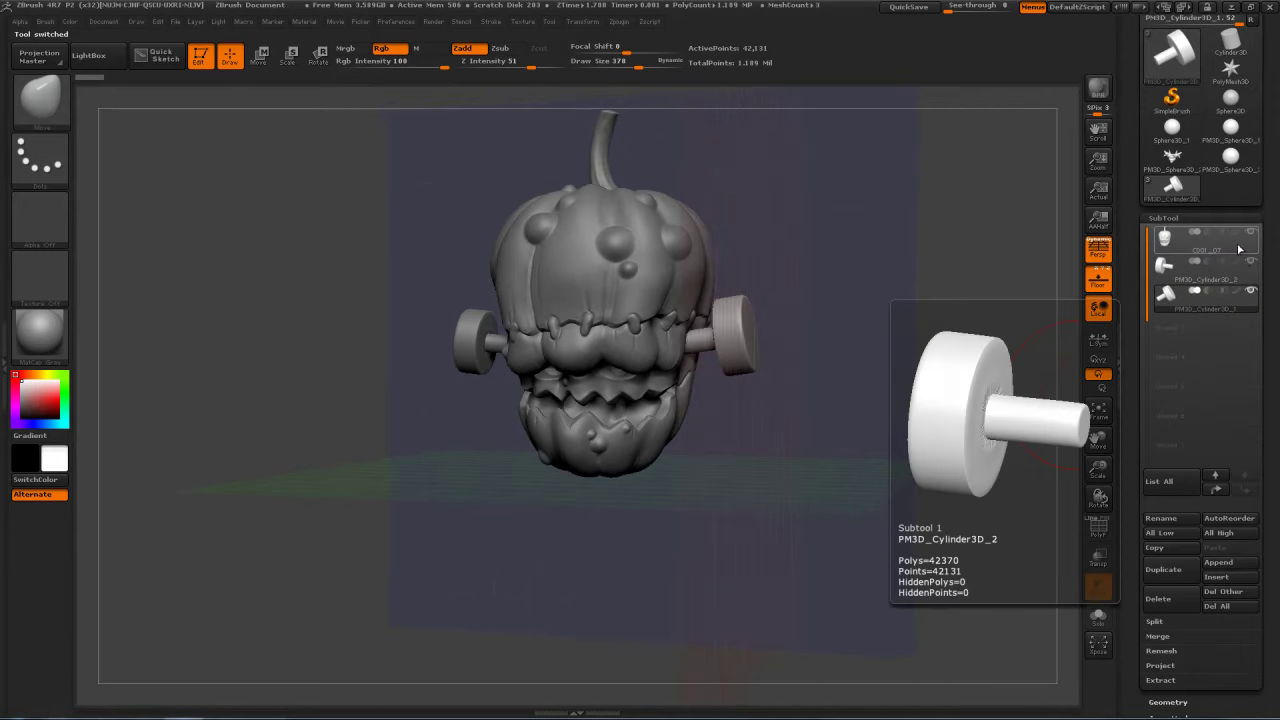
{"action": "left_click", "coordinate": [1180, 241]}
{"action": "left_click", "coordinate": [1250, 261]}
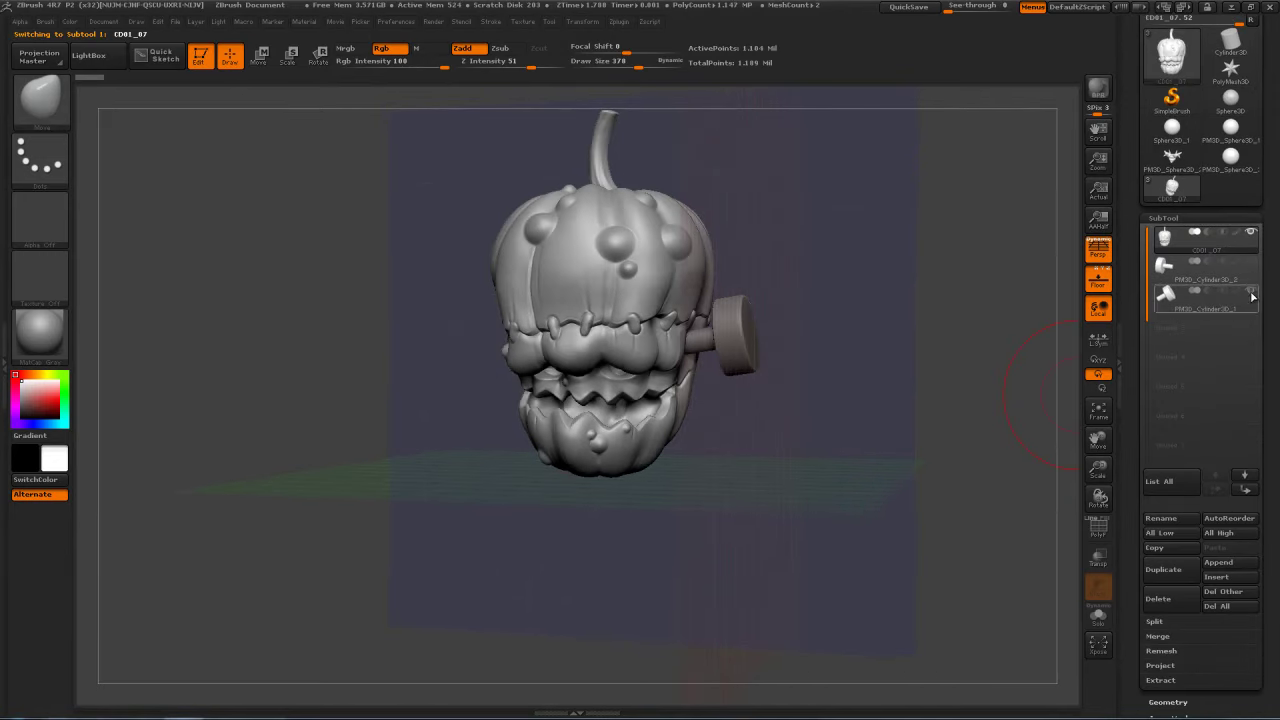
{"action": "left_click", "coordinate": [1250, 290]}
{"action": "left_click_drag", "start_coordinate": [923, 350], "coordinate": [925, 311]}
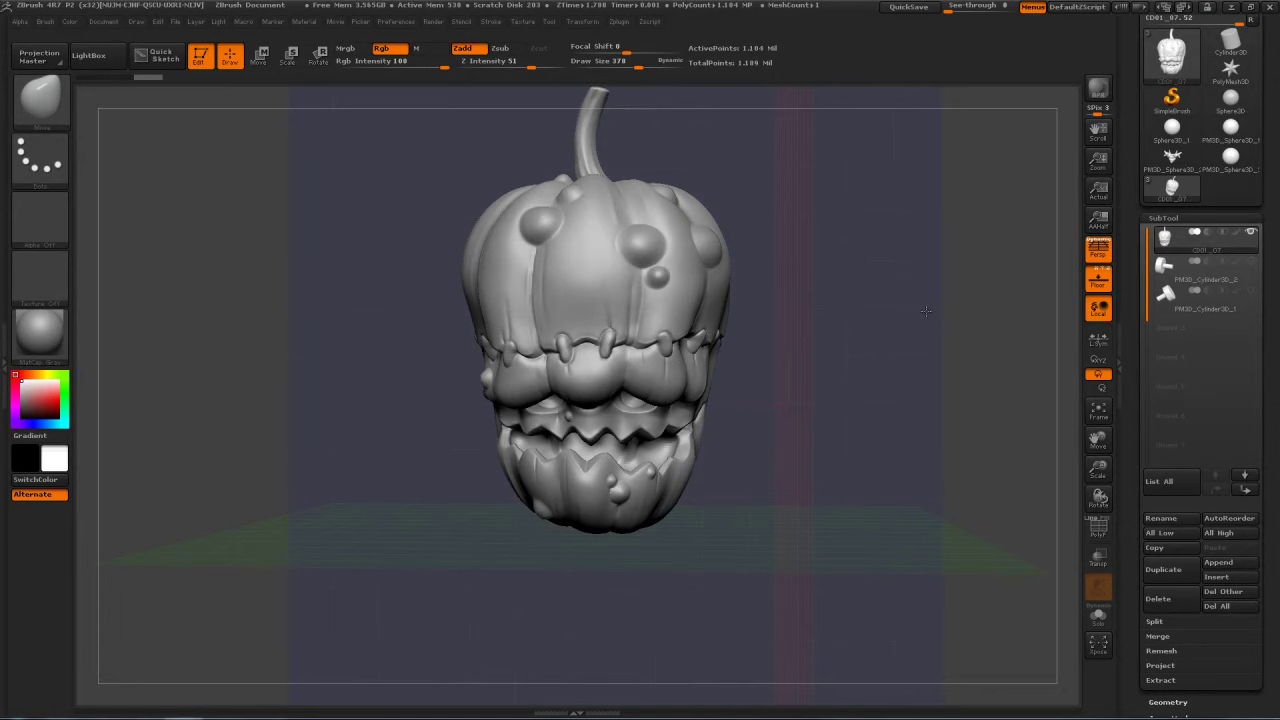
{"action": "left_click_drag", "start_coordinate": [925, 311], "coordinate": [905, 316]}
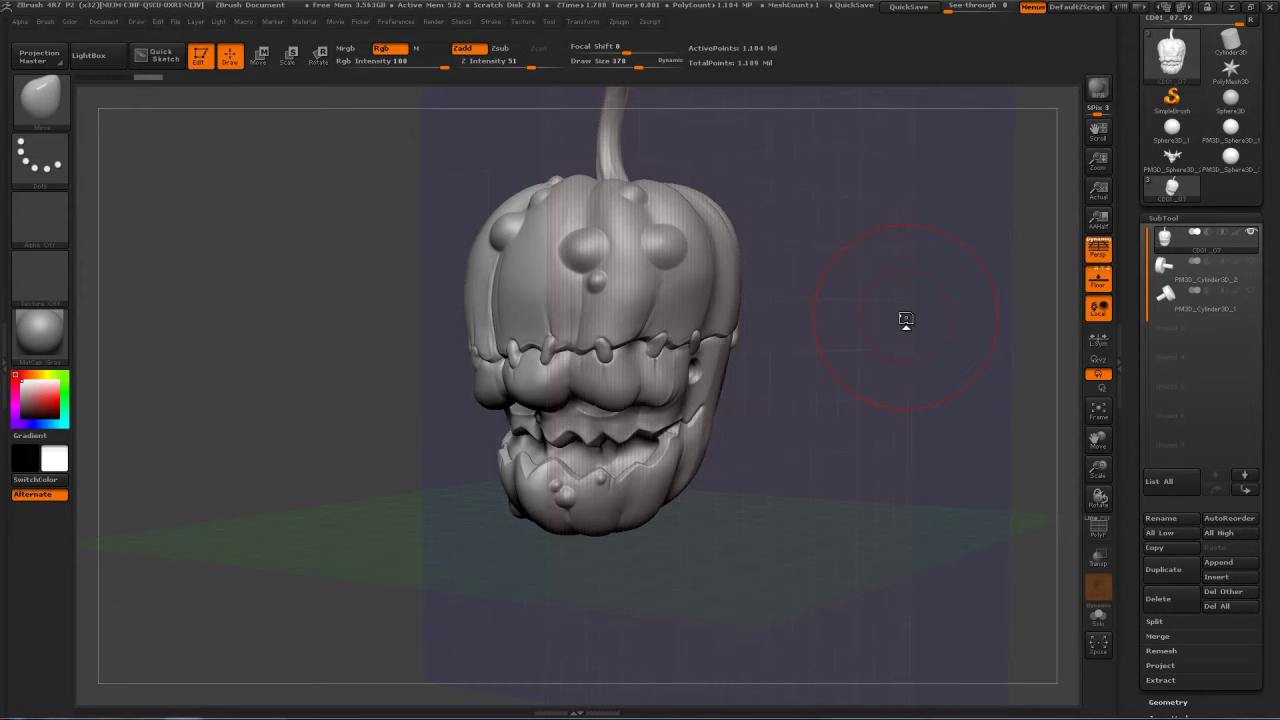
{"action": "mouse_move", "coordinate": [906, 318]}
{"action": "left_mouse_down"}
{"action": "mouse_move", "coordinate": [942, 298]}
{"action": "mouse_move", "coordinate": [942, 338]}
{"action": "mouse_move", "coordinate": [901, 300]}
{"action": "left_mouse_up"}
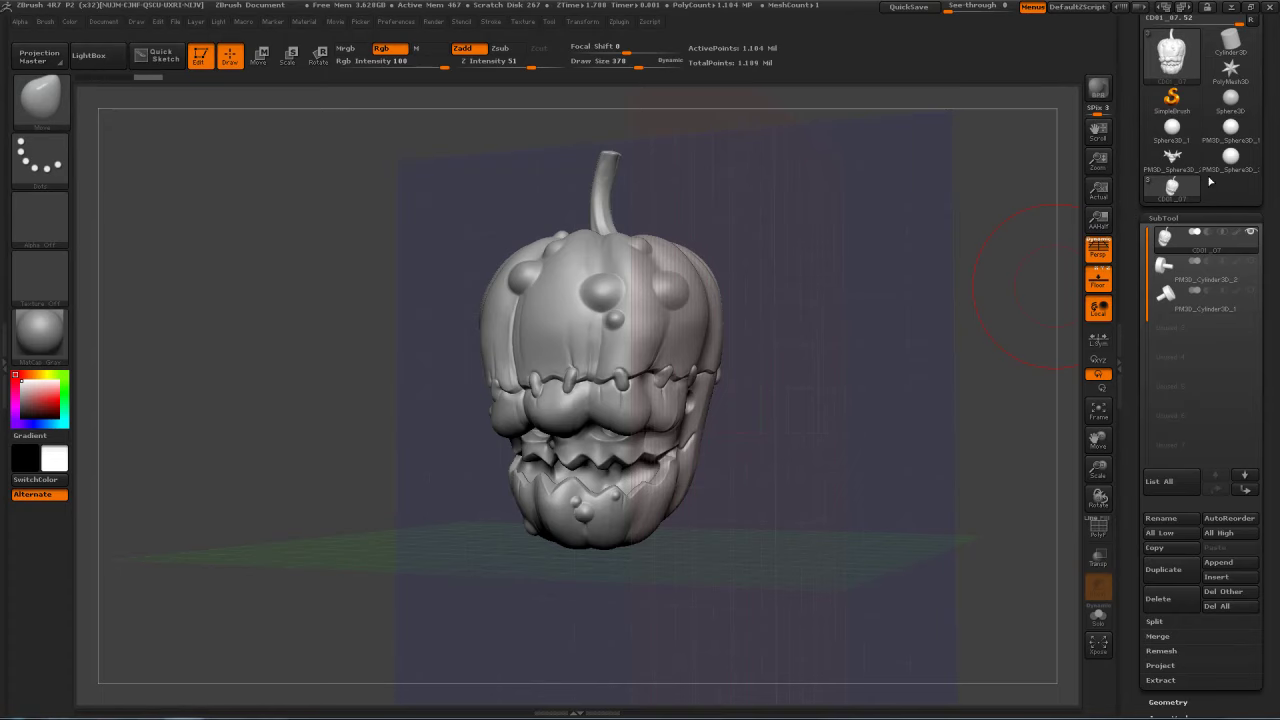
Step: Switch back to the plain polymesh sphere and set up the Standard brush with Draw Size 214 and Z Intensity 12
{"action": "left_click", "coordinate": [1230, 155]}
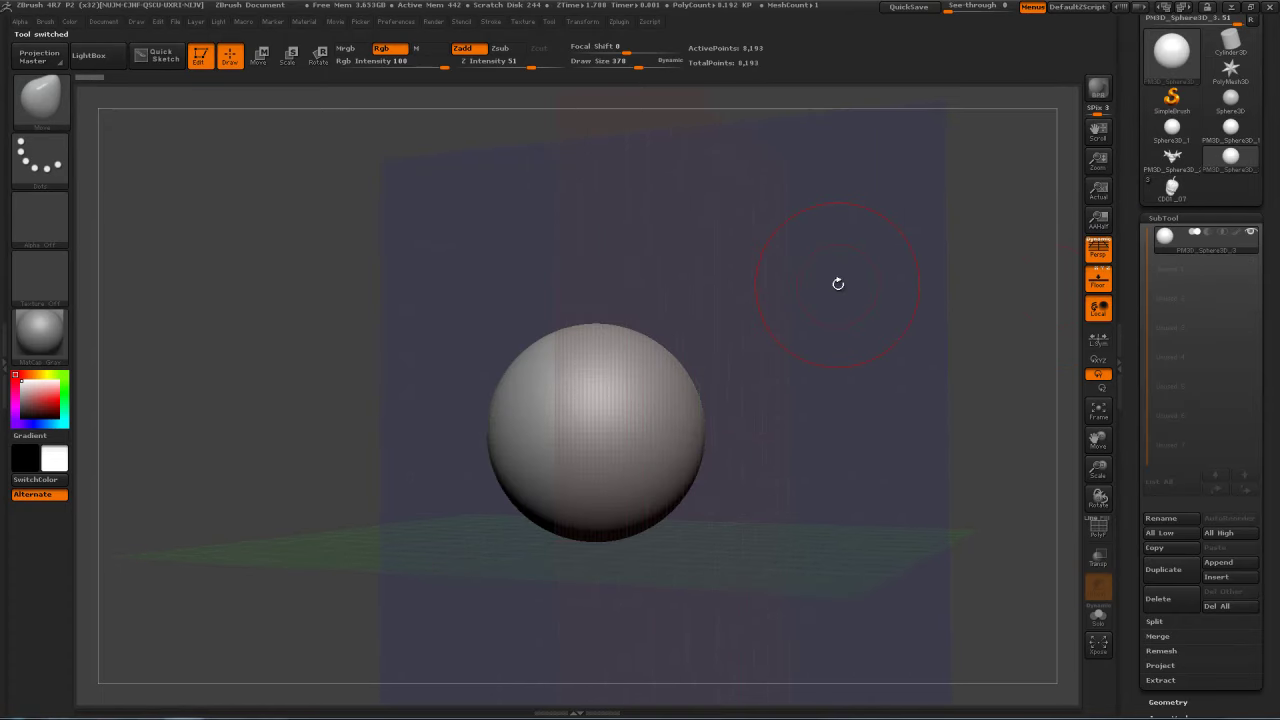
{"action": "left_click_drag", "start_coordinate": [838, 379], "coordinate": [821, 382]}
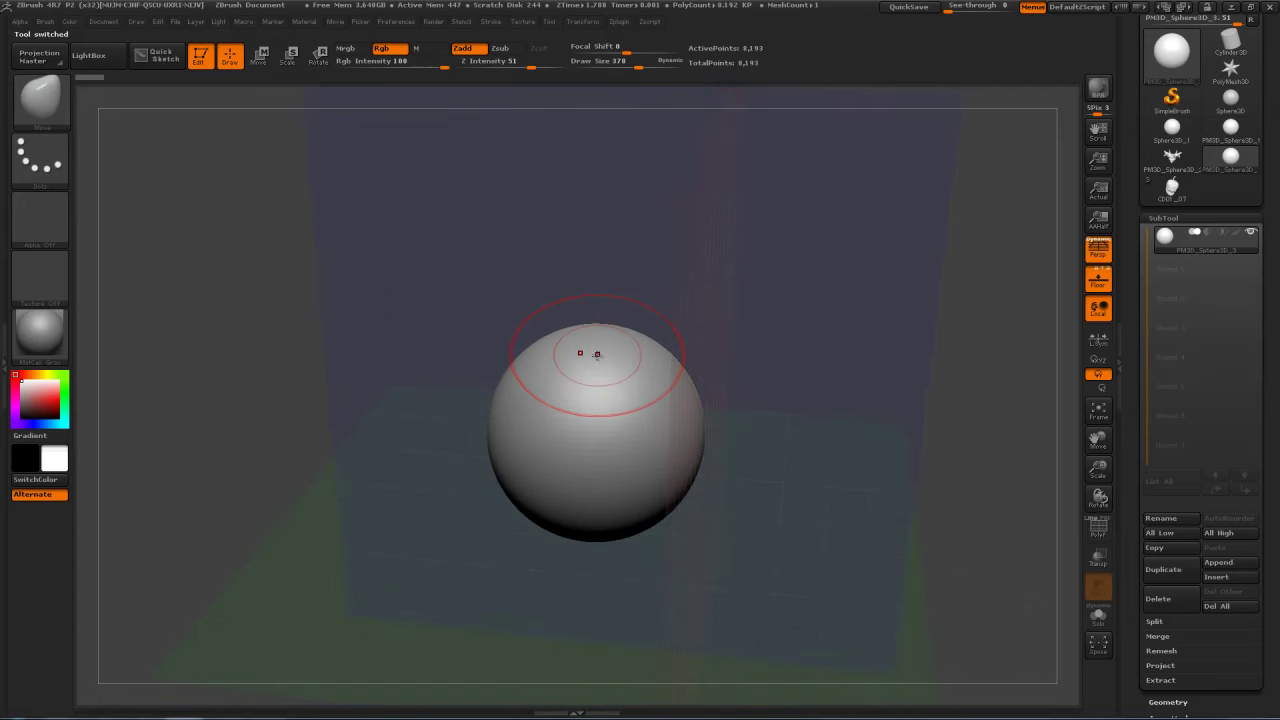
{"action": "key", "text": "b"}
{"action": "key", "text": "s"}
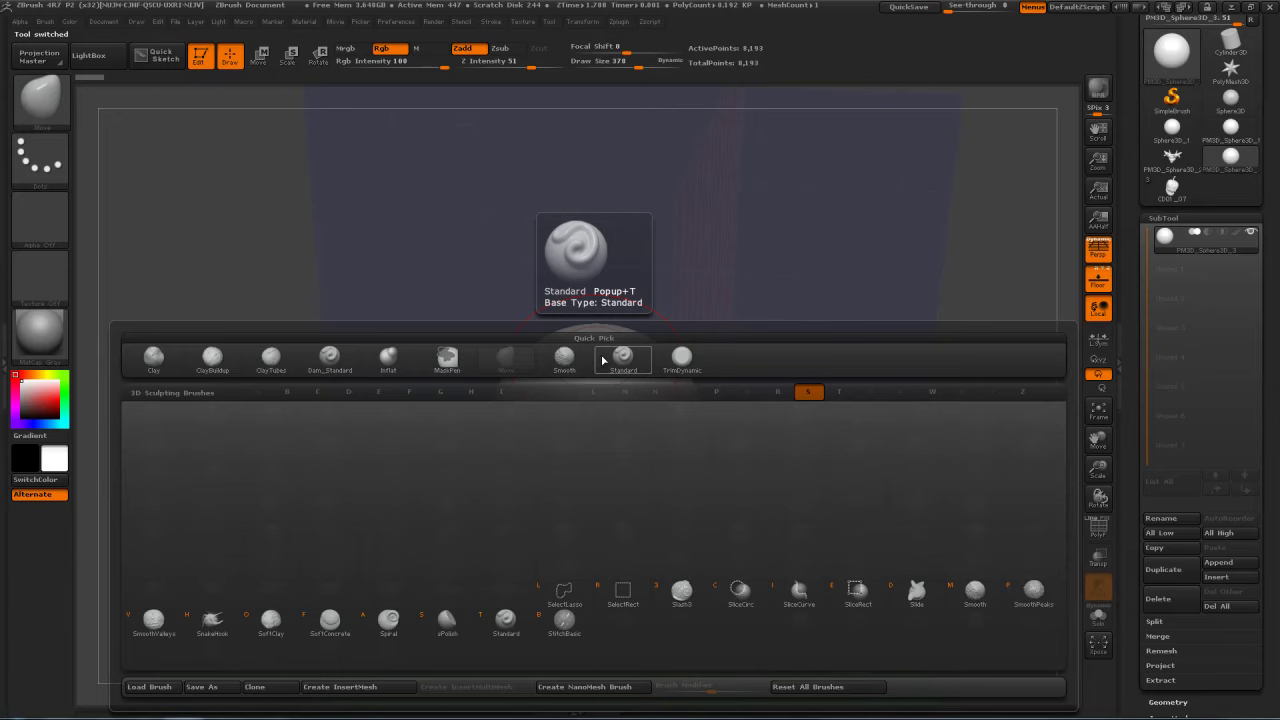
{"action": "key", "text": "t"}
{"action": "key", "text": "s"}
{"action": "mouse_move", "coordinate": [611, 357]}
{"action": "left_mouse_down"}
{"action": "mouse_move", "coordinate": [598, 357]}
{"action": "mouse_move", "coordinate": [646, 420]}
{"action": "mouse_move", "coordinate": [648, 392]}
{"action": "left_mouse_up"}
{"action": "left_click", "coordinate": [595, 351]}
{"action": "key", "text": "ctrl+z"}
{"action": "key", "text": "s"}
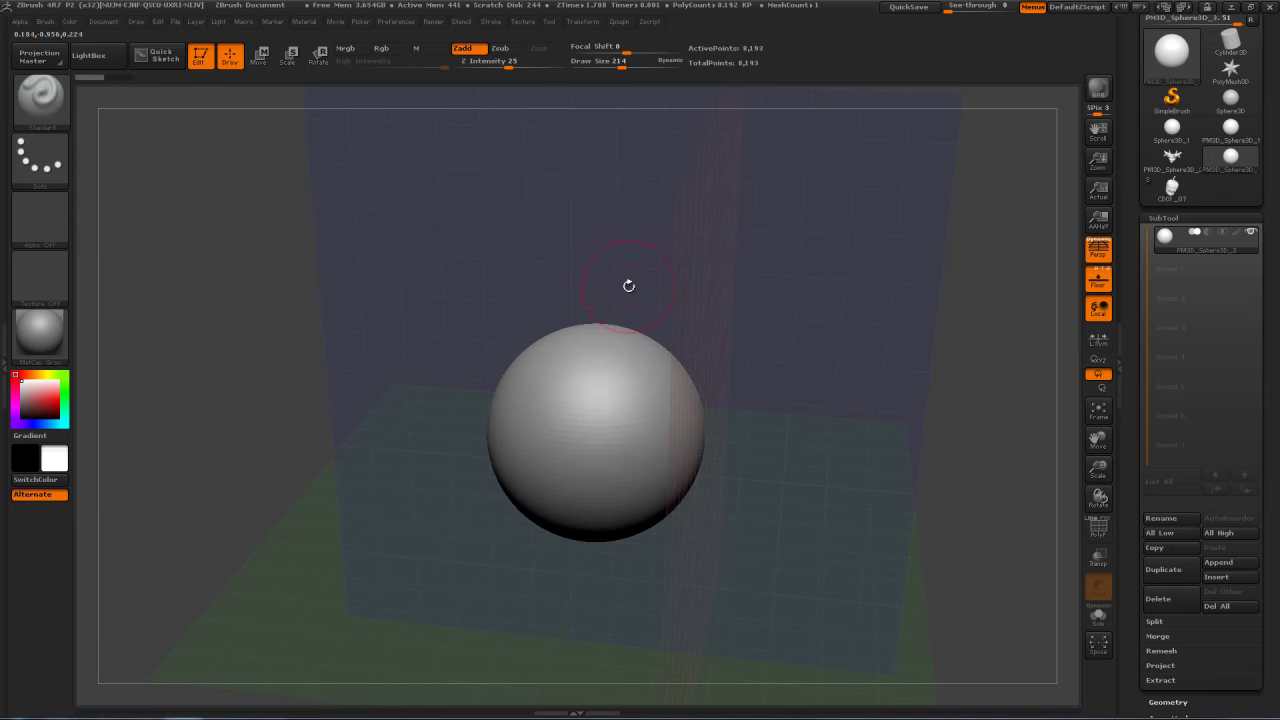
{"action": "left_click_drag", "start_coordinate": [508, 65], "coordinate": [492, 66]}
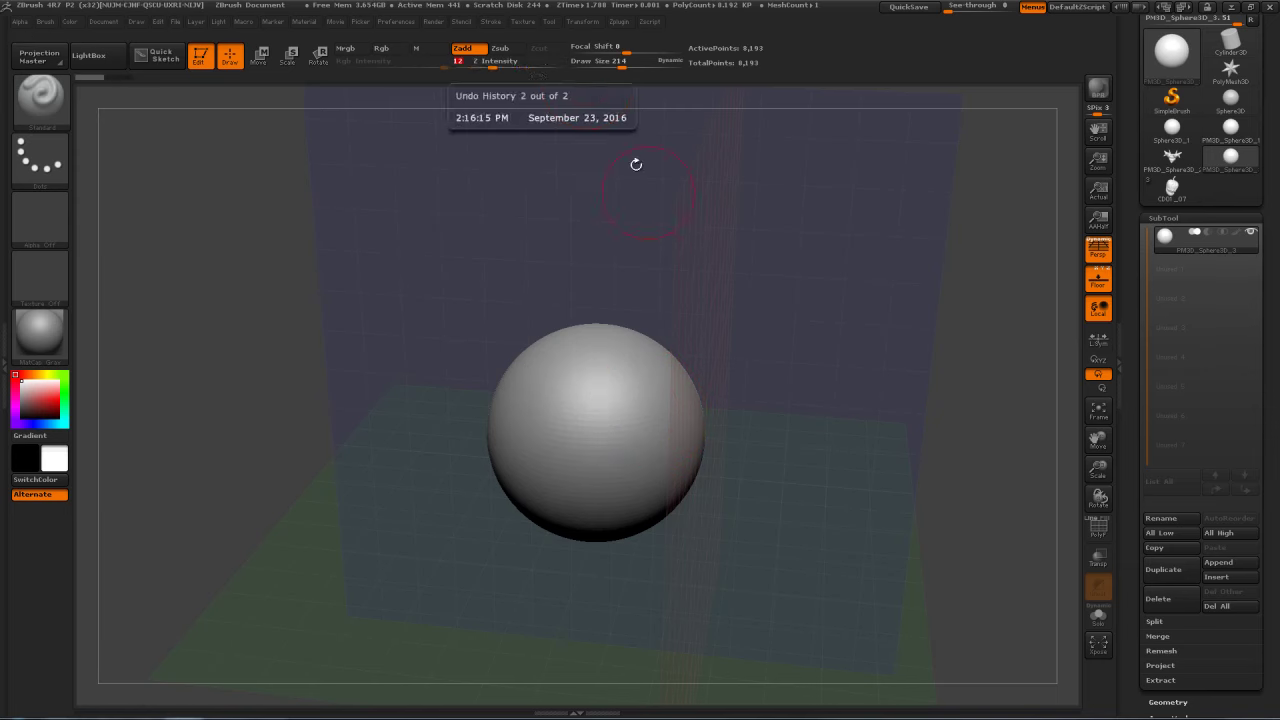
Step: Sculpt the first vertical pumpkin ribs down the front and side of the sphere, smoothing the strokes
{"action": "left_click_drag", "start_coordinate": [845, 318], "coordinate": [850, 265]}
{"action": "left_click_drag", "start_coordinate": [599, 432], "coordinate": [593, 466]}
{"action": "left_click_drag", "start_coordinate": [605, 380], "coordinate": [577, 432], "text": "shift"}
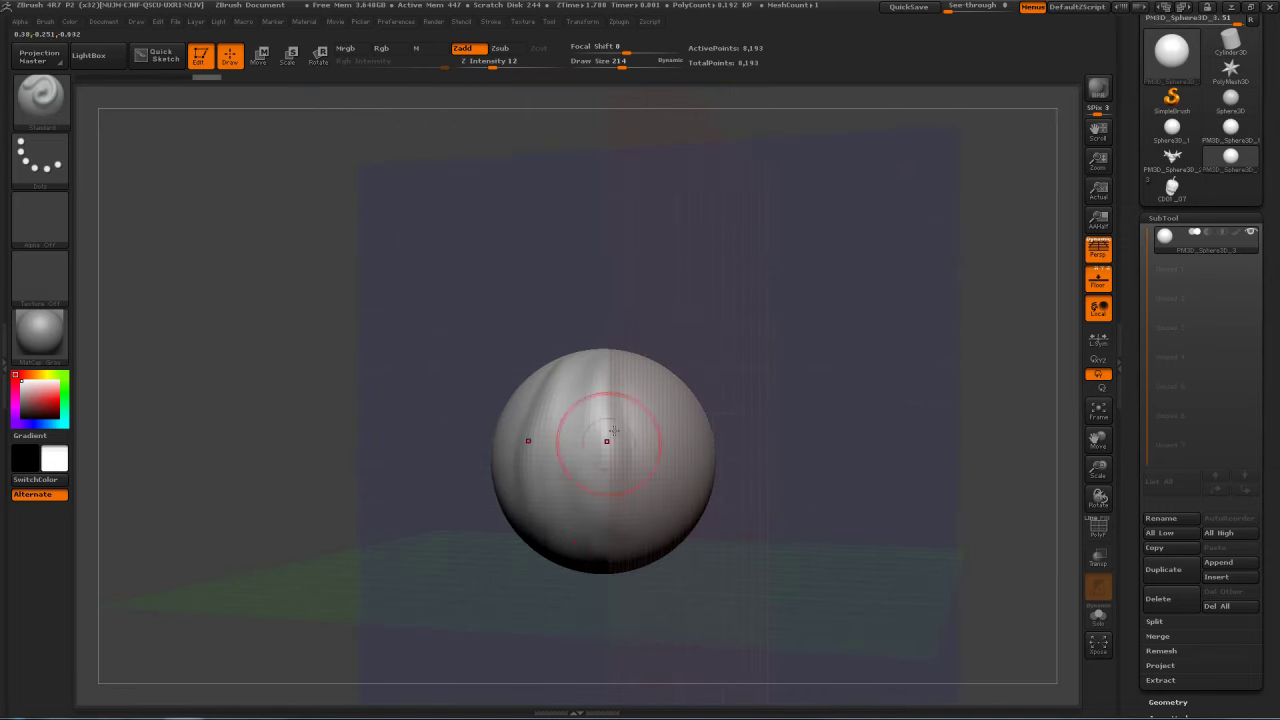
{"action": "left_click_drag", "start_coordinate": [610, 385], "coordinate": [598, 472], "text": "shift"}
{"action": "left_click_drag", "start_coordinate": [850, 350], "coordinate": [760, 355]}
{"action": "left_click_drag", "start_coordinate": [640, 366], "coordinate": [661, 538]}
{"action": "mouse_move", "coordinate": [790, 390]}
{"action": "left_mouse_down"}
{"action": "mouse_move", "coordinate": [757, 334]}
{"action": "mouse_move", "coordinate": [654, 380]}
{"action": "left_mouse_up"}
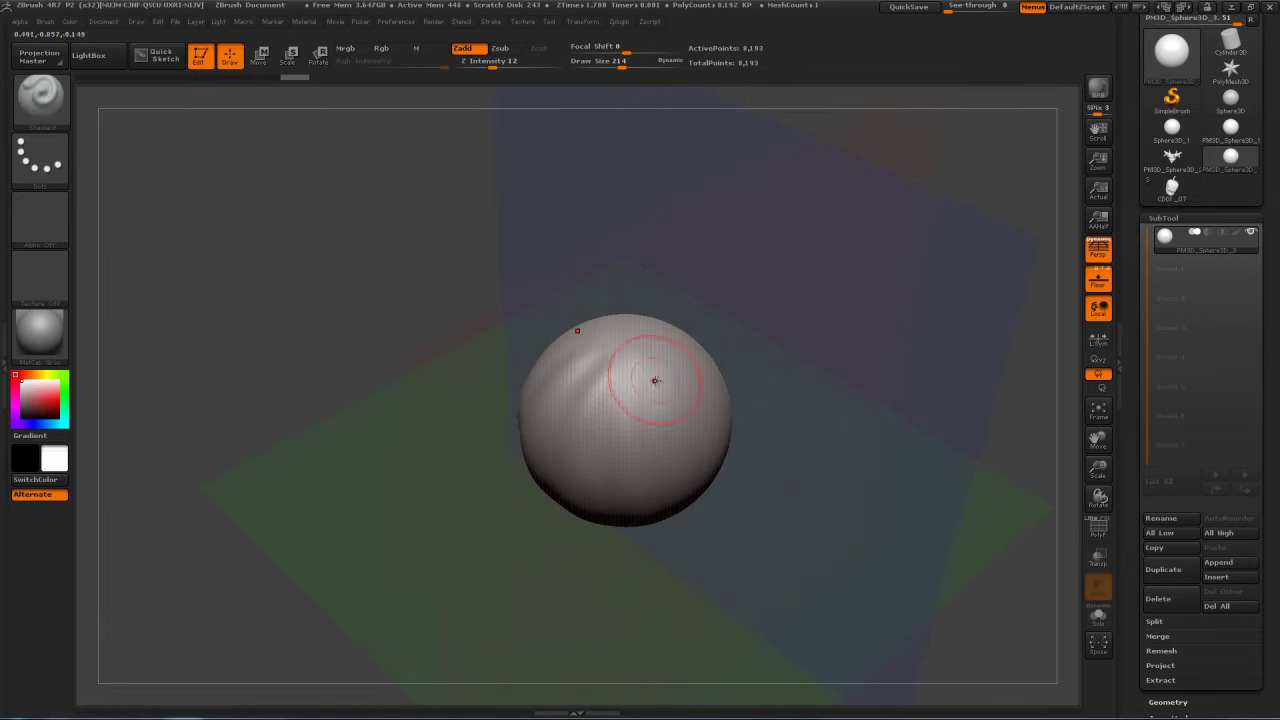
Step: Extend the symmetrical ribs across the middle of the sphere's front and smooth their lower ends
{"action": "left_click_drag", "start_coordinate": [781, 341], "coordinate": [698, 314]}
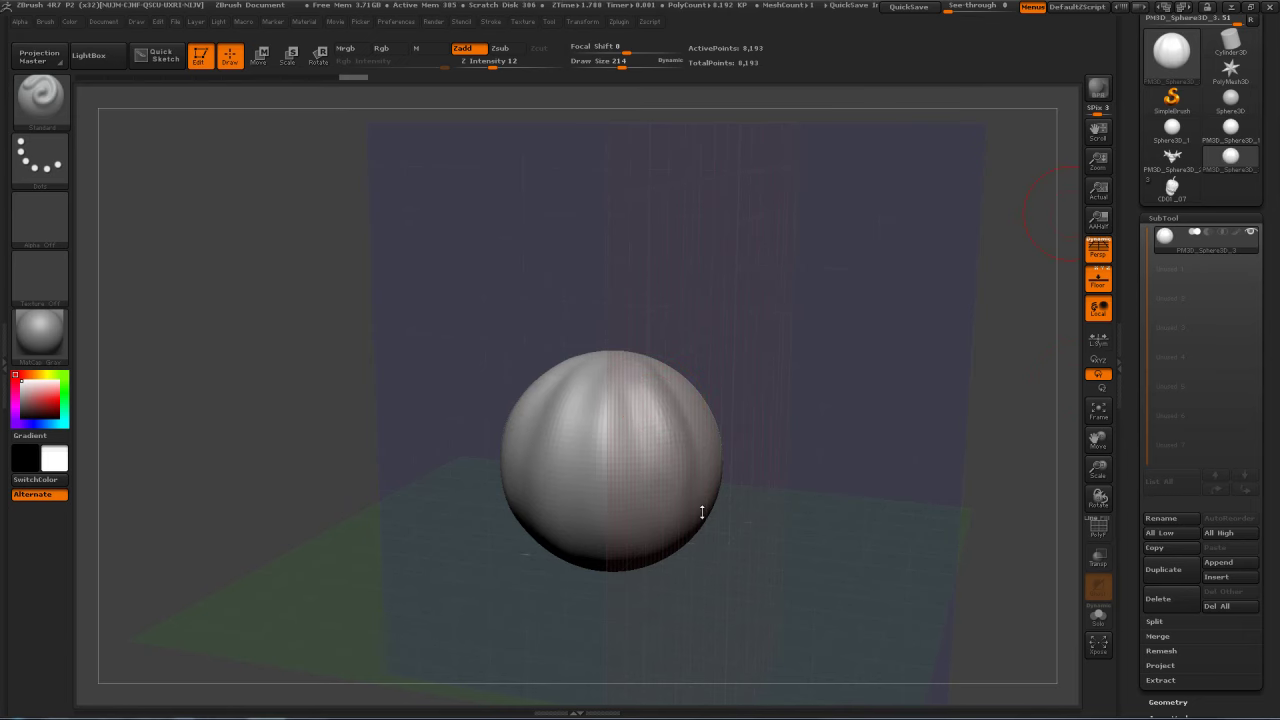
{"action": "left_click_drag", "start_coordinate": [774, 330], "coordinate": [700, 352]}
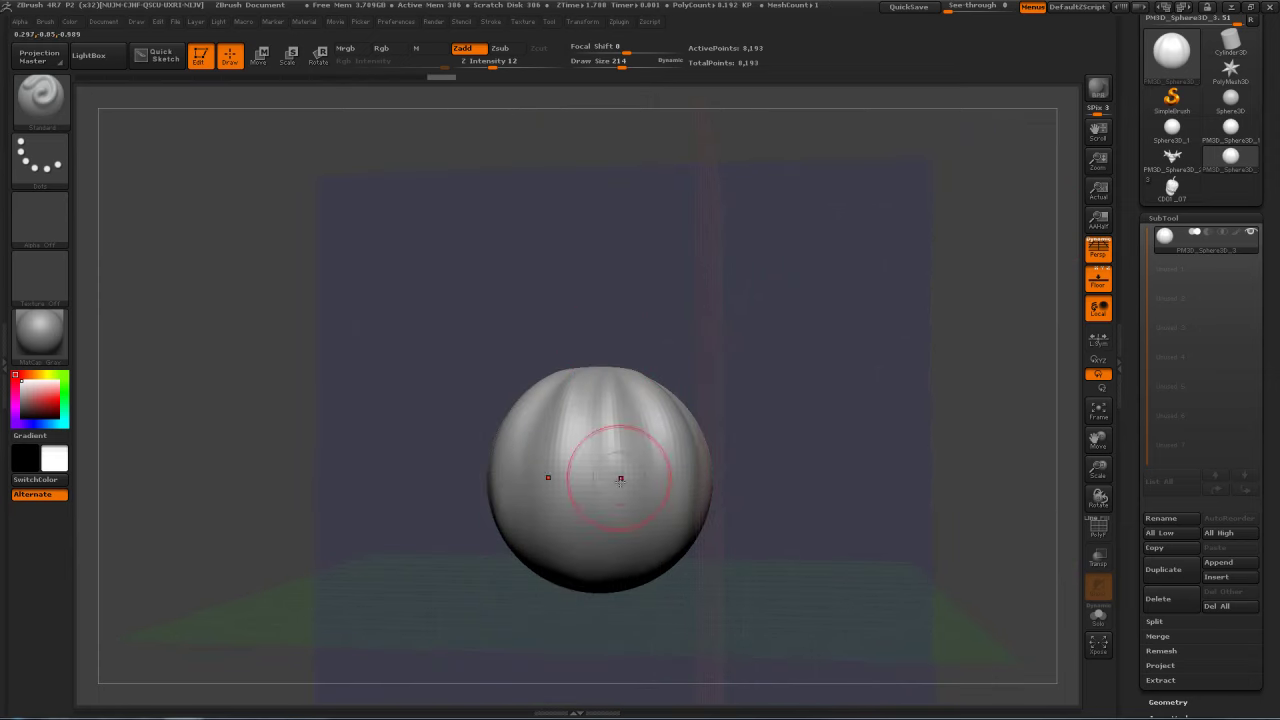
{"action": "left_click_drag", "start_coordinate": [638, 422], "coordinate": [597, 508]}
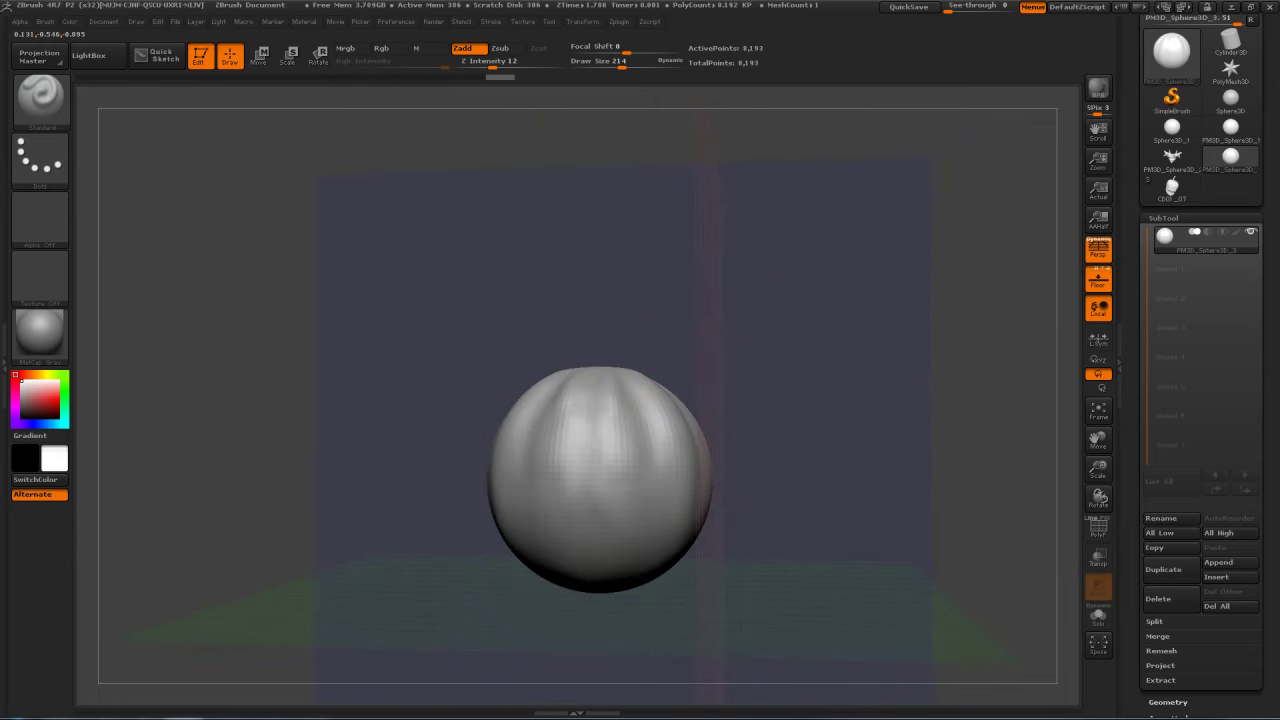
{"action": "mouse_move", "coordinate": [606, 370]}
{"action": "left_mouse_down", "text": "shift"}
{"action": "mouse_move", "coordinate": [600, 440]}
{"action": "mouse_move", "coordinate": [617, 400]}
{"action": "mouse_move", "coordinate": [655, 488]}
{"action": "left_mouse_up", "text": "shift"}
{"action": "mouse_move", "coordinate": [750, 440]}
{"action": "left_mouse_down"}
{"action": "mouse_move", "coordinate": [746, 292]}
{"action": "mouse_move", "coordinate": [744, 306]}
{"action": "left_mouse_up"}
{"action": "mouse_move", "coordinate": [617, 446]}
{"action": "left_mouse_down", "text": "shift"}
{"action": "mouse_move", "coordinate": [626, 506]}
{"action": "mouse_move", "coordinate": [603, 566]}
{"action": "left_mouse_up", "text": "shift"}
{"action": "left_click_drag", "start_coordinate": [620, 472], "coordinate": [614, 526], "text": "shift"}
Step: Continue the vertical ribs around the side of the sphere and smooth them near the top
{"action": "mouse_move", "coordinate": [756, 362]}
{"action": "left_mouse_down"}
{"action": "mouse_move", "coordinate": [754, 420]}
{"action": "mouse_move", "coordinate": [712, 443]}
{"action": "mouse_move", "coordinate": [717, 408]}
{"action": "left_mouse_up"}
{"action": "mouse_move", "coordinate": [869, 274]}
{"action": "left_mouse_down"}
{"action": "mouse_move", "coordinate": [729, 349]}
{"action": "mouse_move", "coordinate": [746, 436]}
{"action": "mouse_move", "coordinate": [742, 525]}
{"action": "left_mouse_up"}
{"action": "left_click_drag", "start_coordinate": [868, 322], "coordinate": [860, 254]}
{"action": "left_click_drag", "start_coordinate": [745, 378], "coordinate": [750, 466], "text": "shift"}
{"action": "left_click_drag", "start_coordinate": [751, 396], "coordinate": [750, 440], "text": "shift"}
{"action": "mouse_move", "coordinate": [926, 262]}
{"action": "left_mouse_down"}
{"action": "mouse_move", "coordinate": [842, 294]}
{"action": "mouse_move", "coordinate": [803, 393]}
{"action": "mouse_move", "coordinate": [803, 446]}
{"action": "left_mouse_up"}
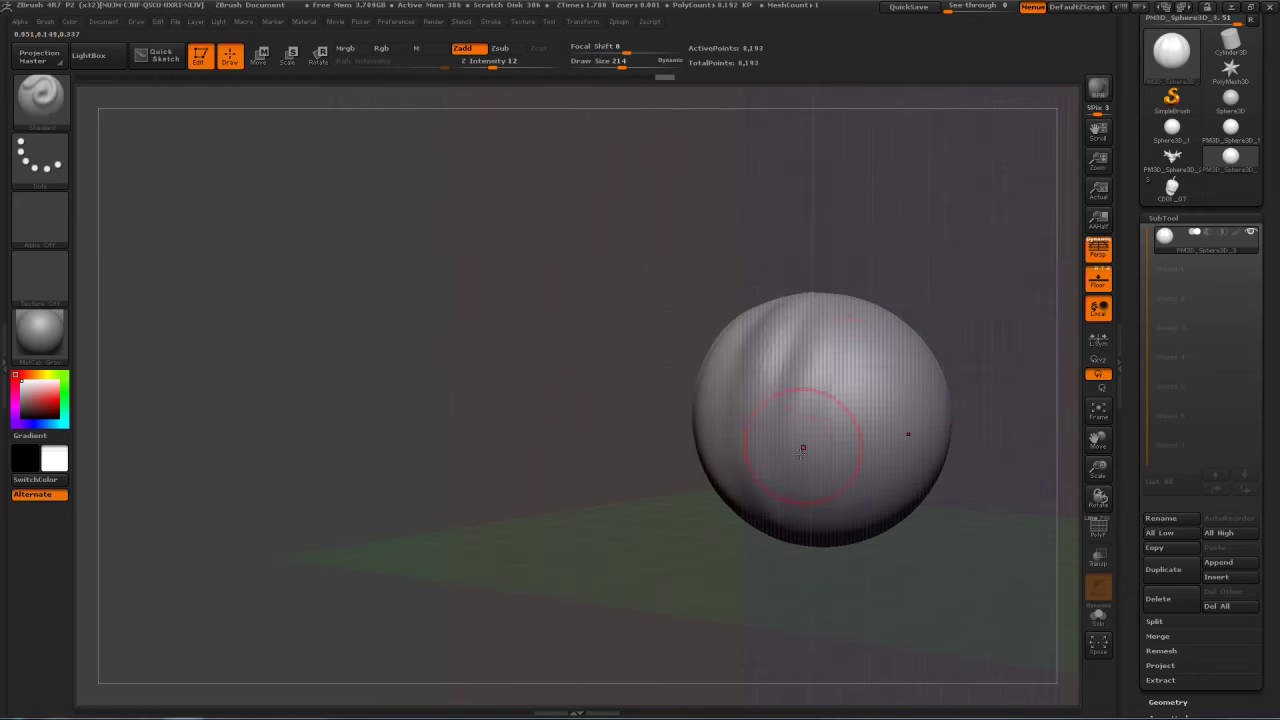
{"action": "mouse_move", "coordinate": [894, 288]}
{"action": "left_mouse_down"}
{"action": "mouse_move", "coordinate": [907, 261]}
{"action": "mouse_move", "coordinate": [883, 269]}
{"action": "mouse_move", "coordinate": [882, 255]}
{"action": "left_mouse_up"}
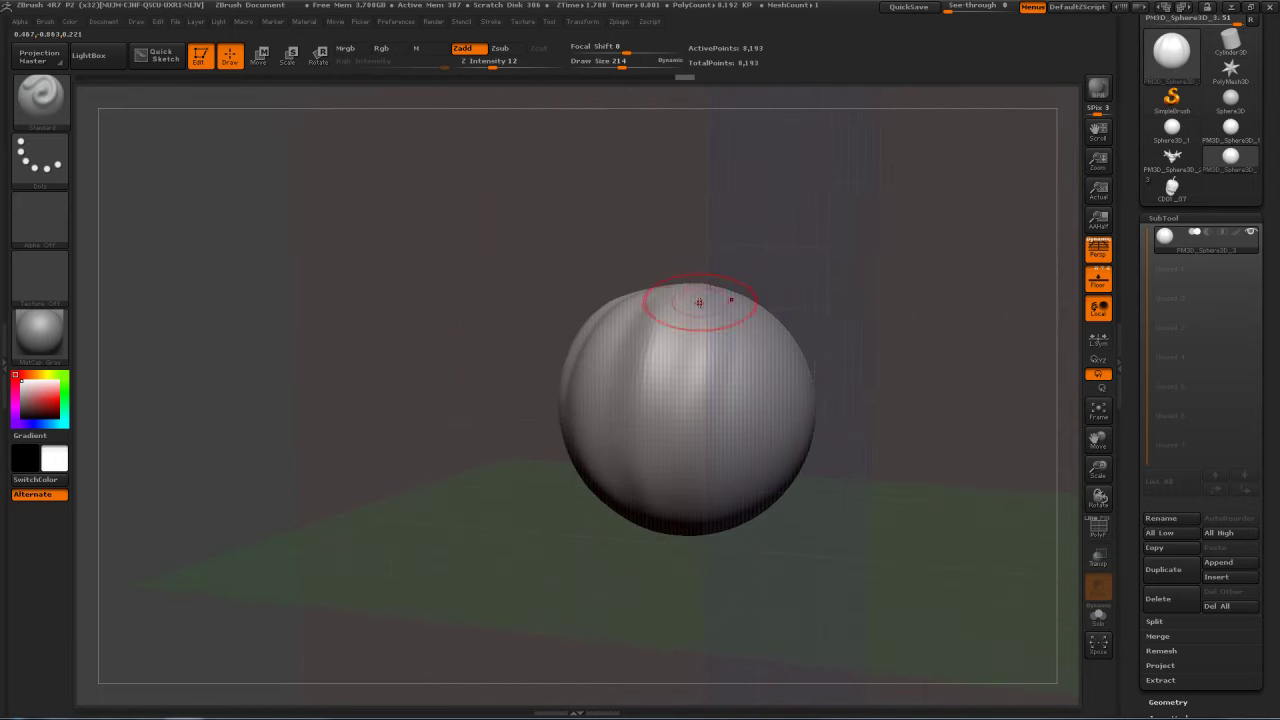
{"action": "left_click_drag", "start_coordinate": [712, 425], "coordinate": [712, 512]}
{"action": "left_click_drag", "start_coordinate": [700, 315], "coordinate": [705, 385], "text": "shift"}
Step: Complete the vertical ribs on the opposite side of the sphere and smooth along them
{"action": "left_click_drag", "start_coordinate": [890, 285], "coordinate": [826, 296]}
{"action": "left_click_drag", "start_coordinate": [750, 363], "coordinate": [755, 508]}
{"action": "left_click_drag", "start_coordinate": [760, 555], "coordinate": [770, 615]}
{"action": "left_click_drag", "start_coordinate": [774, 331], "coordinate": [780, 490], "text": "shift"}
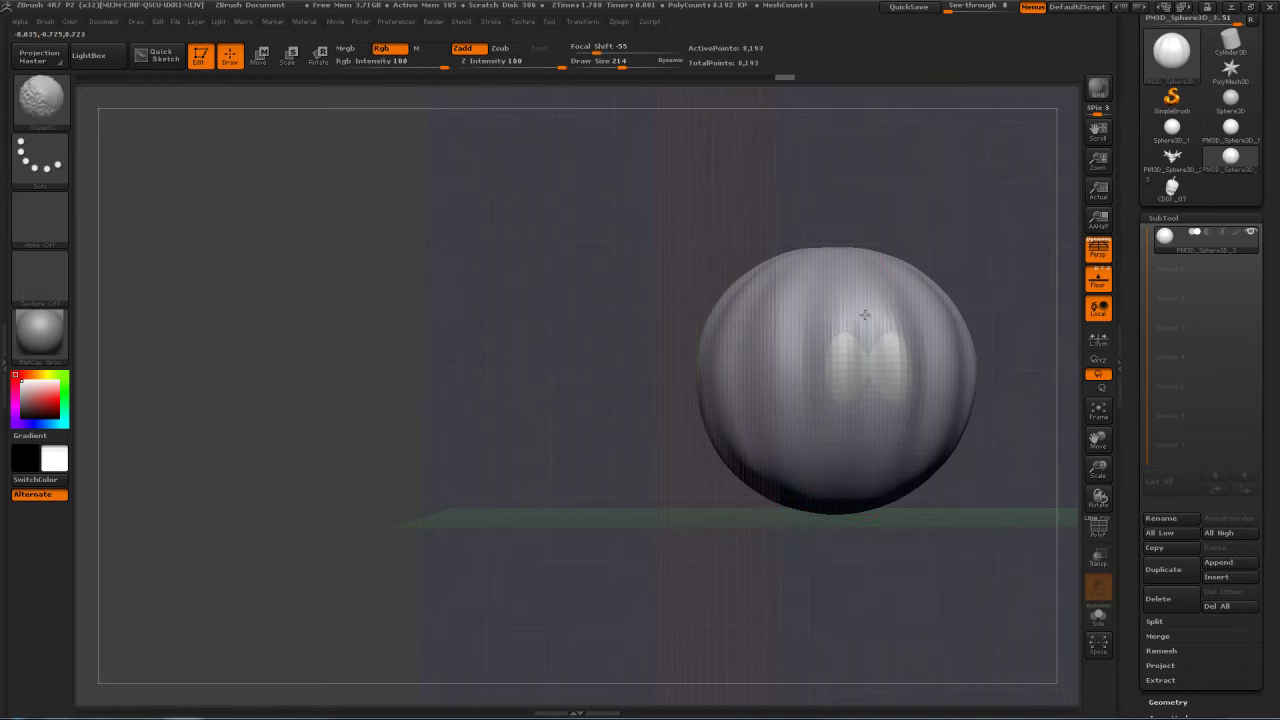
{"action": "mouse_move", "coordinate": [920, 211]}
{"action": "left_mouse_down"}
{"action": "mouse_move", "coordinate": [1033, 250]}
{"action": "mouse_move", "coordinate": [920, 209]}
{"action": "mouse_move", "coordinate": [928, 233]}
{"action": "mouse_move", "coordinate": [905, 226]}
{"action": "left_mouse_up"}
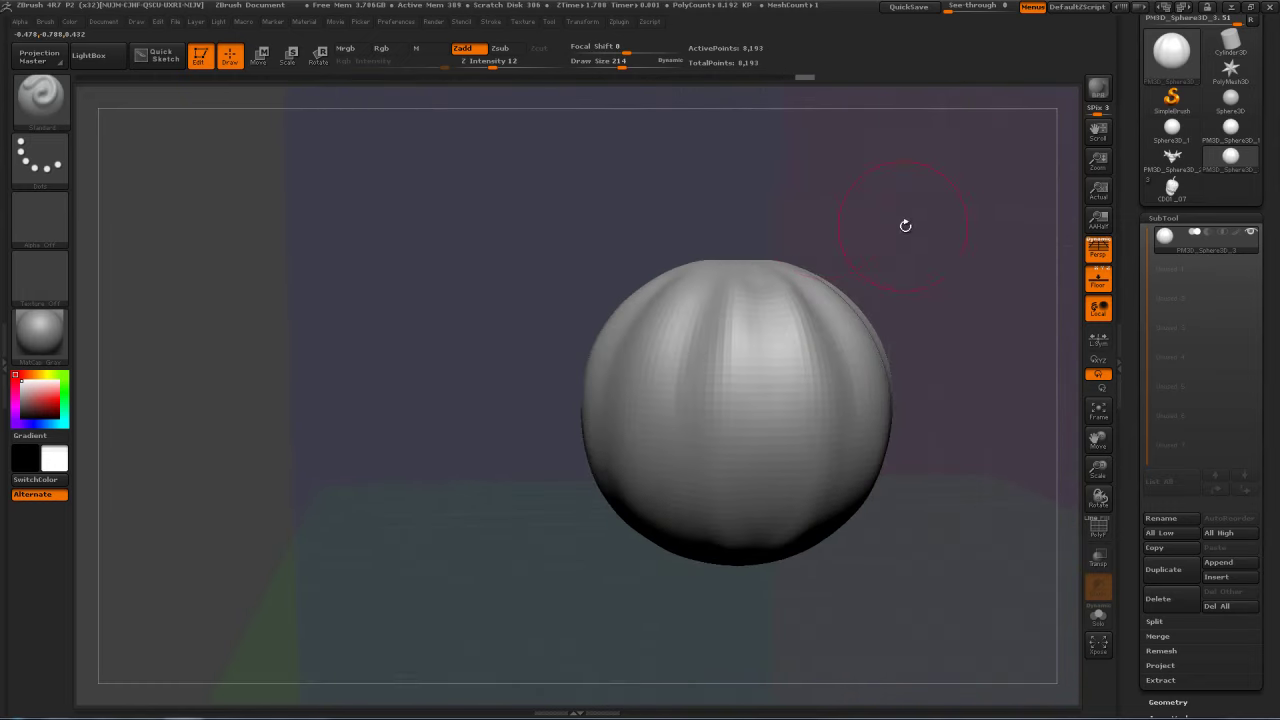
Step: Select the ClayTubes brush at Draw Size 68 and build up the ribs on the pumpkin's upper part, smoothing the strokes
{"action": "key", "text": "b"}
{"action": "key", "text": "c"}
{"action": "key", "text": "t"}
{"action": "key", "text": "s"}
{"action": "left_click_drag", "start_coordinate": [834, 289], "coordinate": [814, 290]}
{"action": "left_click_drag", "start_coordinate": [886, 262], "coordinate": [889, 297]}
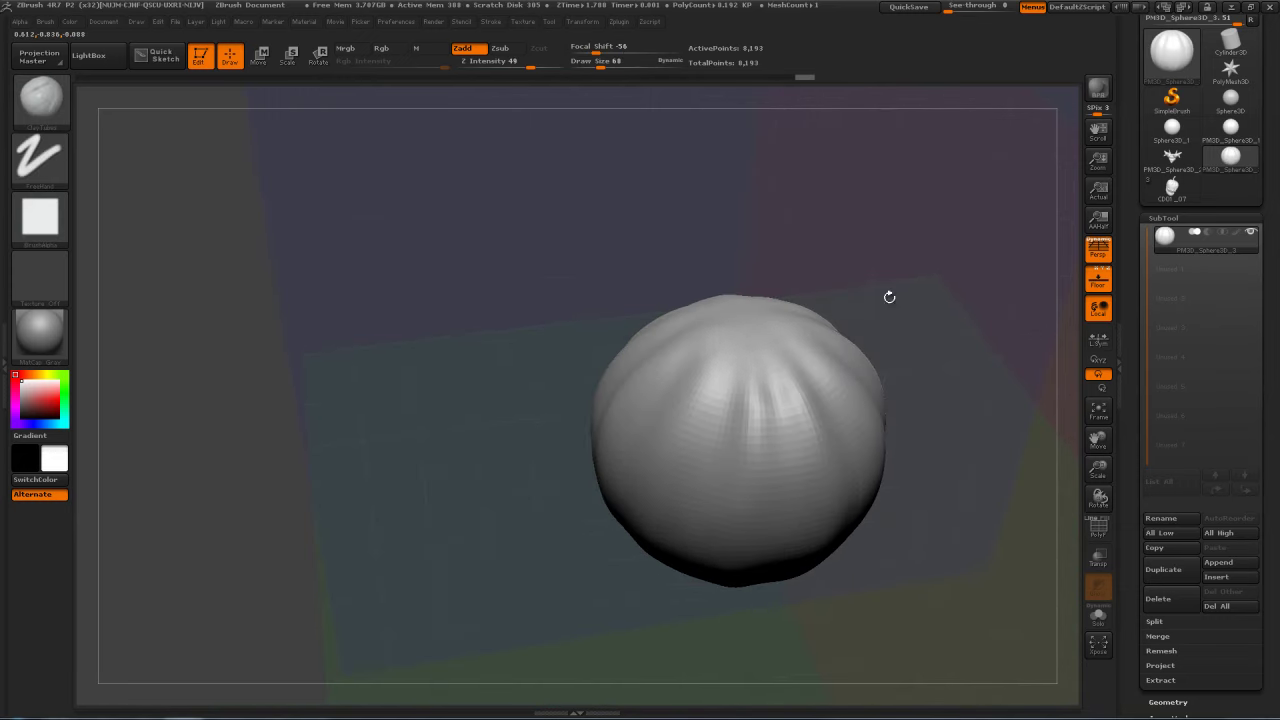
{"action": "left_click_drag", "start_coordinate": [793, 377], "coordinate": [816, 434]}
{"action": "left_click_drag", "start_coordinate": [886, 292], "coordinate": [874, 269]}
{"action": "mouse_move", "coordinate": [776, 352]}
{"action": "left_mouse_down"}
{"action": "mouse_move", "coordinate": [783, 449]}
{"action": "mouse_move", "coordinate": [812, 449]}
{"action": "left_mouse_up"}
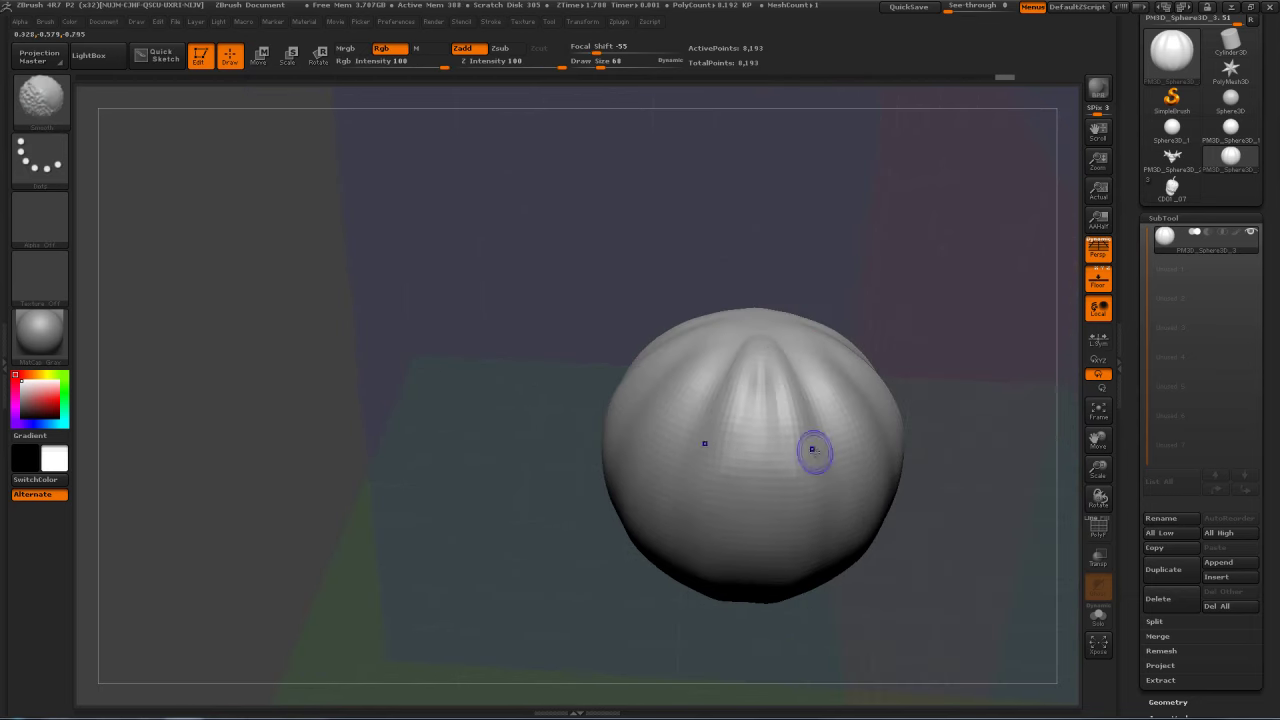
{"action": "mouse_move", "coordinate": [925, 285]}
{"action": "left_mouse_down"}
{"action": "mouse_move", "coordinate": [852, 334]}
{"action": "mouse_move", "coordinate": [801, 343]}
{"action": "mouse_move", "coordinate": [797, 418]}
{"action": "left_mouse_up"}
{"action": "mouse_move", "coordinate": [809, 338]}
{"action": "left_mouse_down"}
{"action": "mouse_move", "coordinate": [816, 408]}
{"action": "mouse_move", "coordinate": [803, 350]}
{"action": "mouse_move", "coordinate": [786, 423]}
{"action": "mouse_move", "coordinate": [800, 355]}
{"action": "left_mouse_up"}
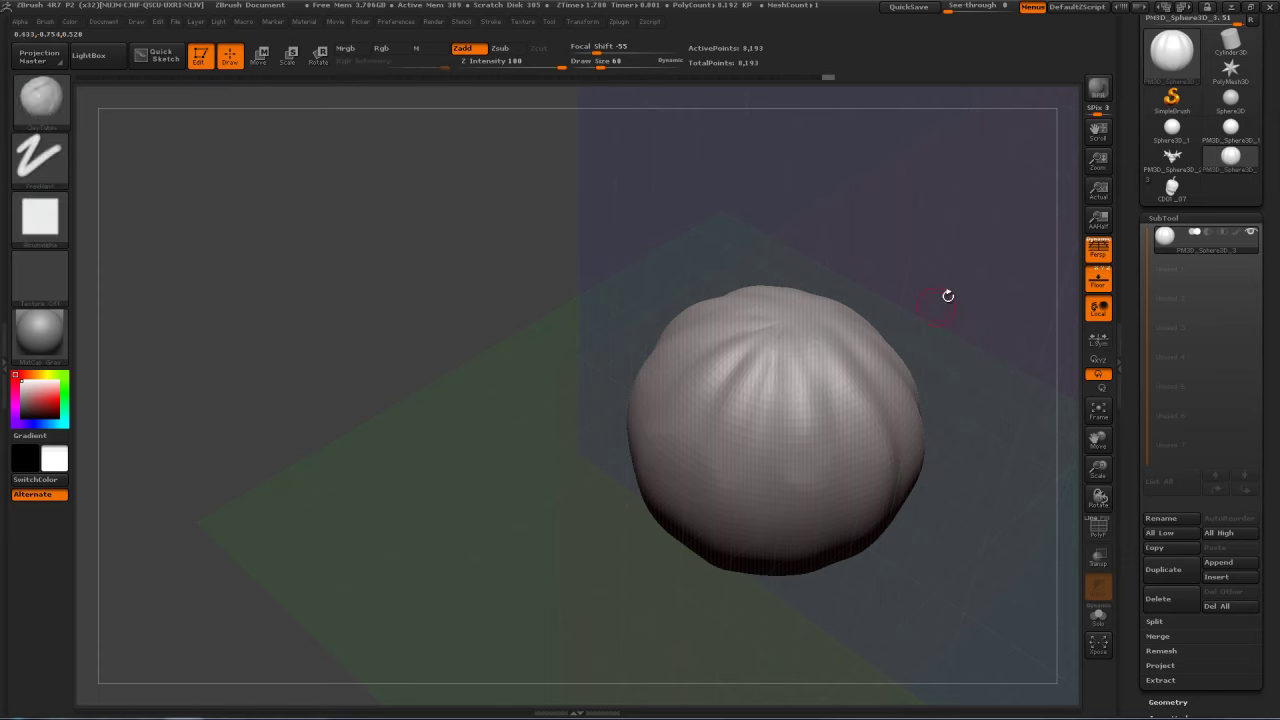
Step: Build up the ribs around the pumpkin's top with ClayTubes and smooth each stroke into the surface
{"action": "left_click_drag", "start_coordinate": [948, 296], "coordinate": [880, 300]}
{"action": "mouse_move", "coordinate": [837, 343]}
{"action": "left_mouse_down"}
{"action": "mouse_move", "coordinate": [829, 430]}
{"action": "mouse_move", "coordinate": [843, 399]}
{"action": "mouse_move", "coordinate": [842, 438]}
{"action": "left_mouse_up"}
{"action": "left_click_drag", "start_coordinate": [847, 349], "coordinate": [841, 346]}
{"action": "mouse_move", "coordinate": [820, 458]}
{"action": "left_mouse_down", "text": "shift"}
{"action": "mouse_move", "coordinate": [842, 355]}
{"action": "mouse_move", "coordinate": [829, 456]}
{"action": "left_mouse_up", "text": "shift"}
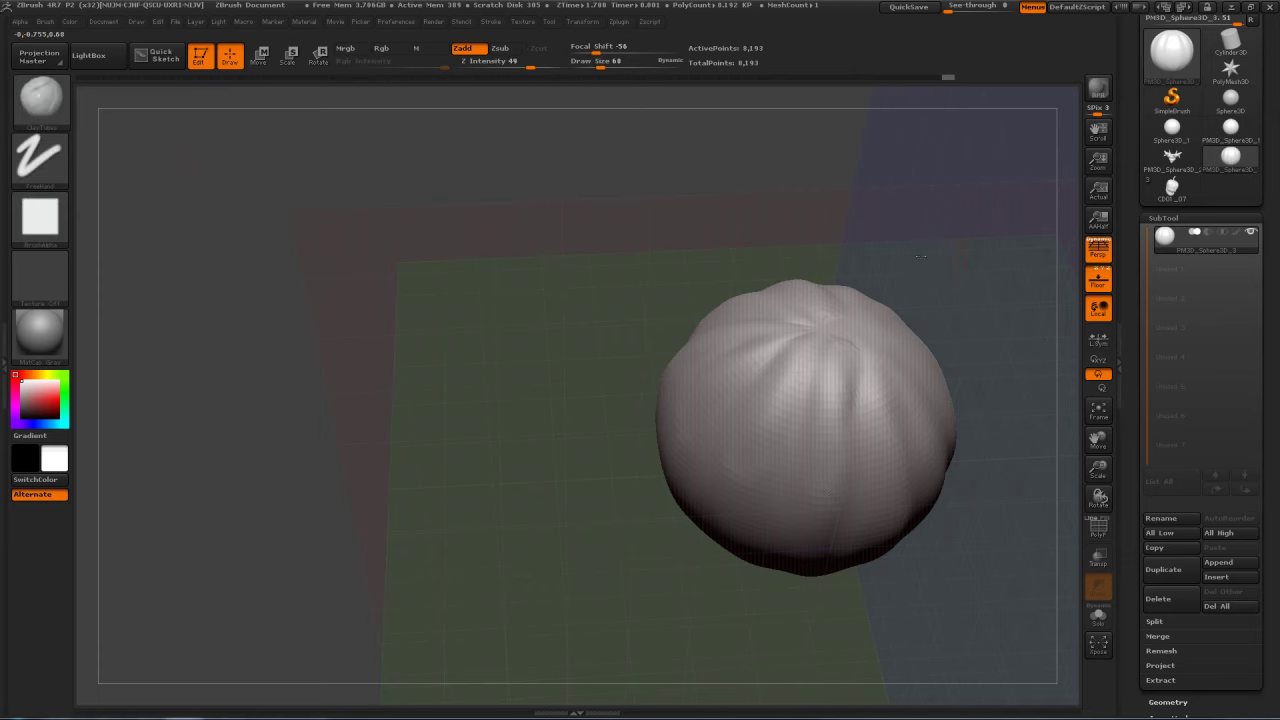
{"action": "left_click_drag", "start_coordinate": [970, 253], "coordinate": [884, 264]}
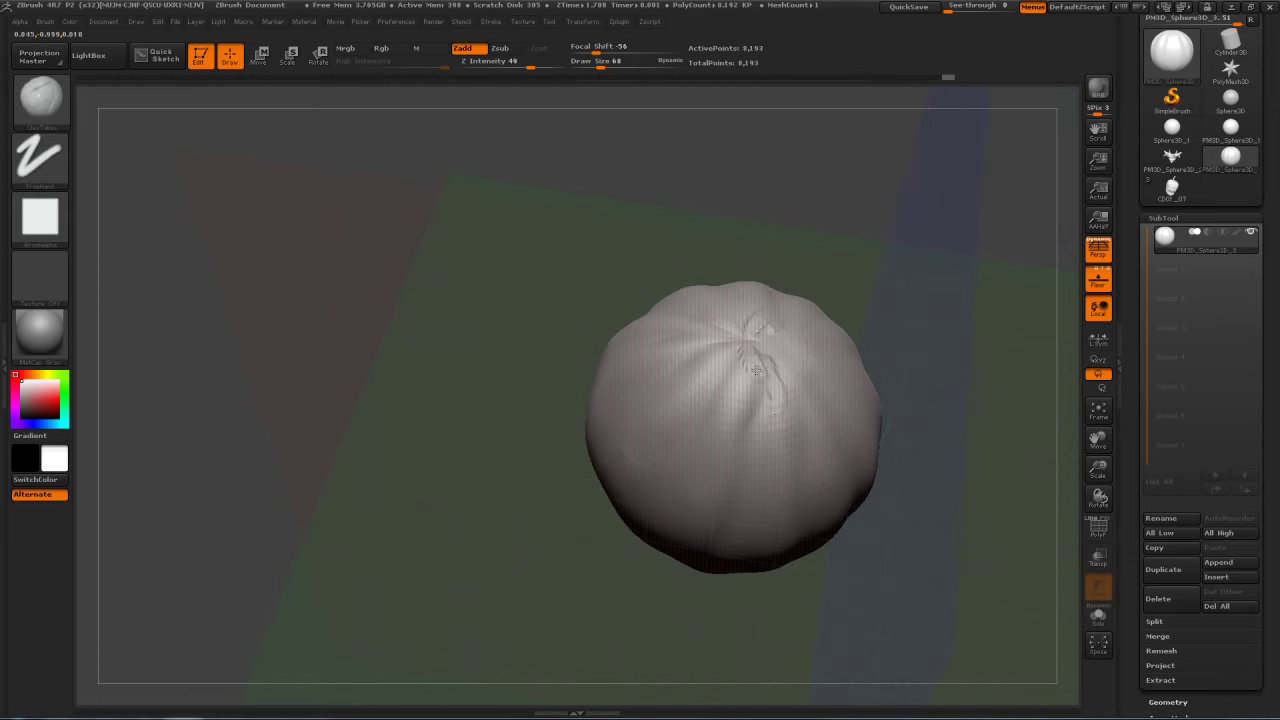
{"action": "key", "text": "shift"}
{"action": "left_click_drag", "start_coordinate": [776, 367], "coordinate": [766, 371]}
{"action": "left_click_drag", "start_coordinate": [788, 458], "coordinate": [777, 418], "text": "shift"}
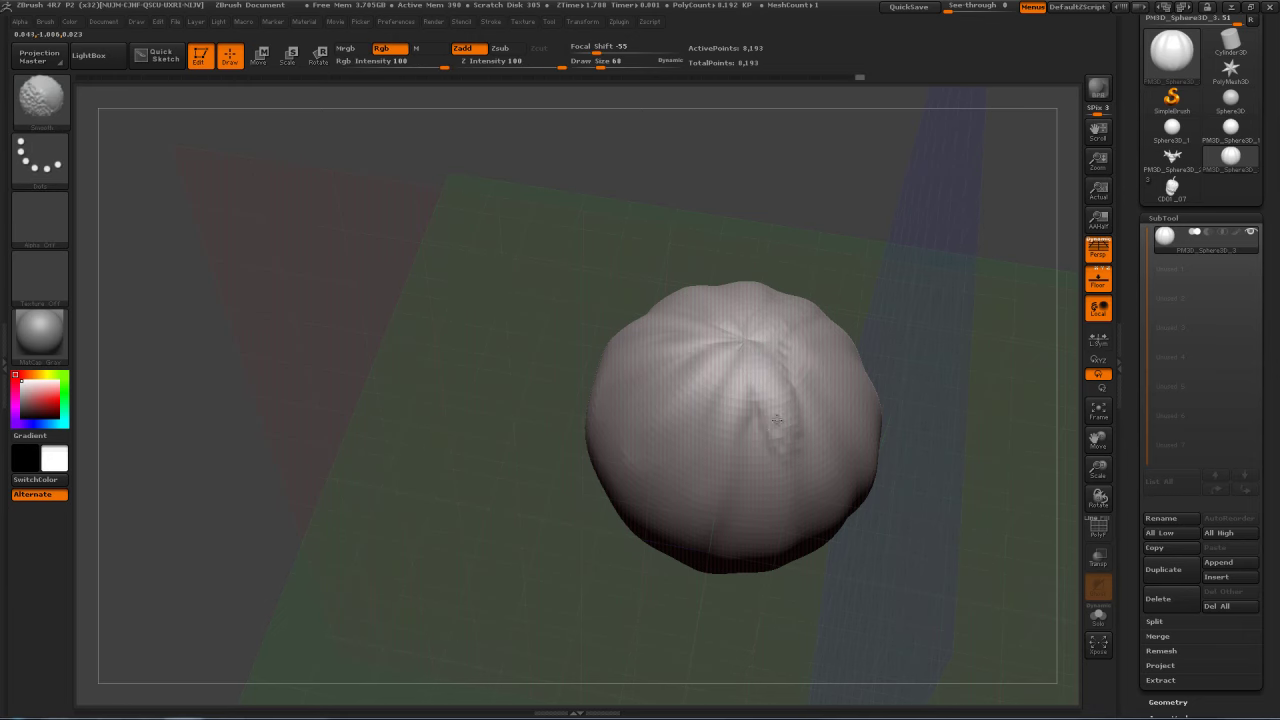
Step: Continue the ClayTubes buildup on the next ribs around the pumpkin's upper side and smooth out the rough marks
{"action": "left_click_drag", "start_coordinate": [950, 290], "coordinate": [898, 283]}
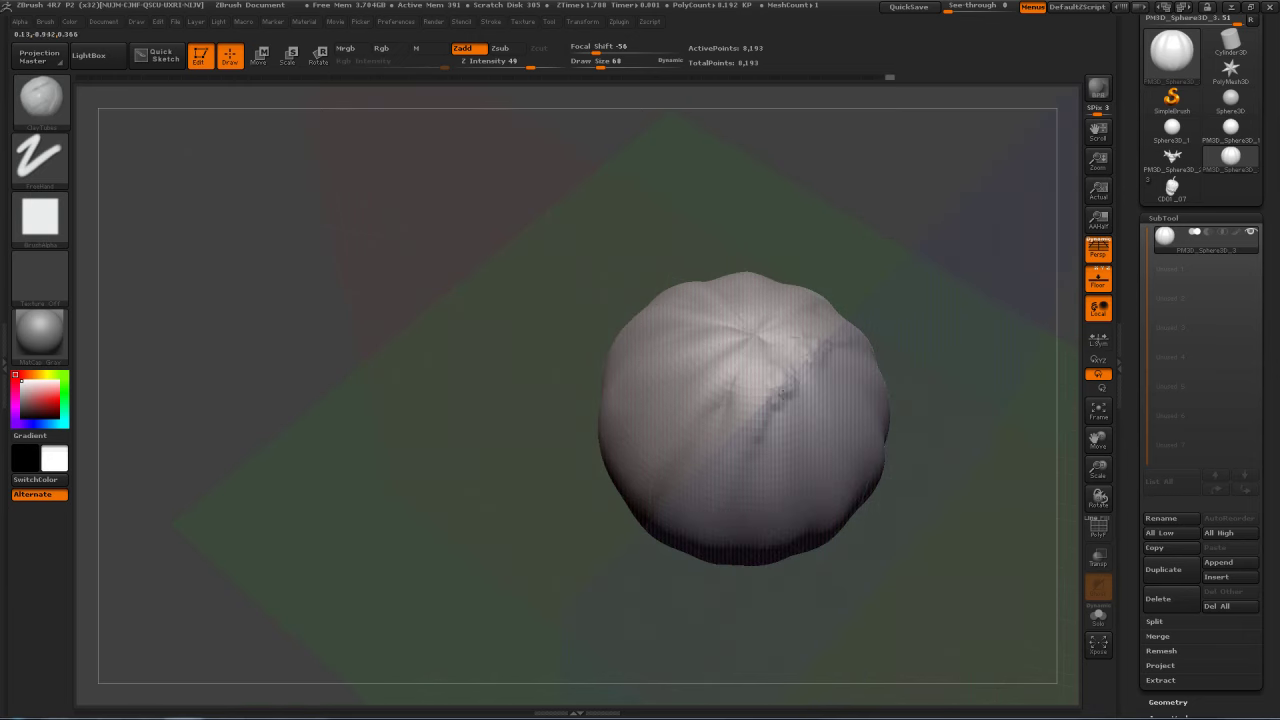
{"action": "mouse_move", "coordinate": [792, 412]}
{"action": "left_mouse_down"}
{"action": "mouse_move", "coordinate": [778, 449]}
{"action": "mouse_move", "coordinate": [783, 431]}
{"action": "left_mouse_up"}
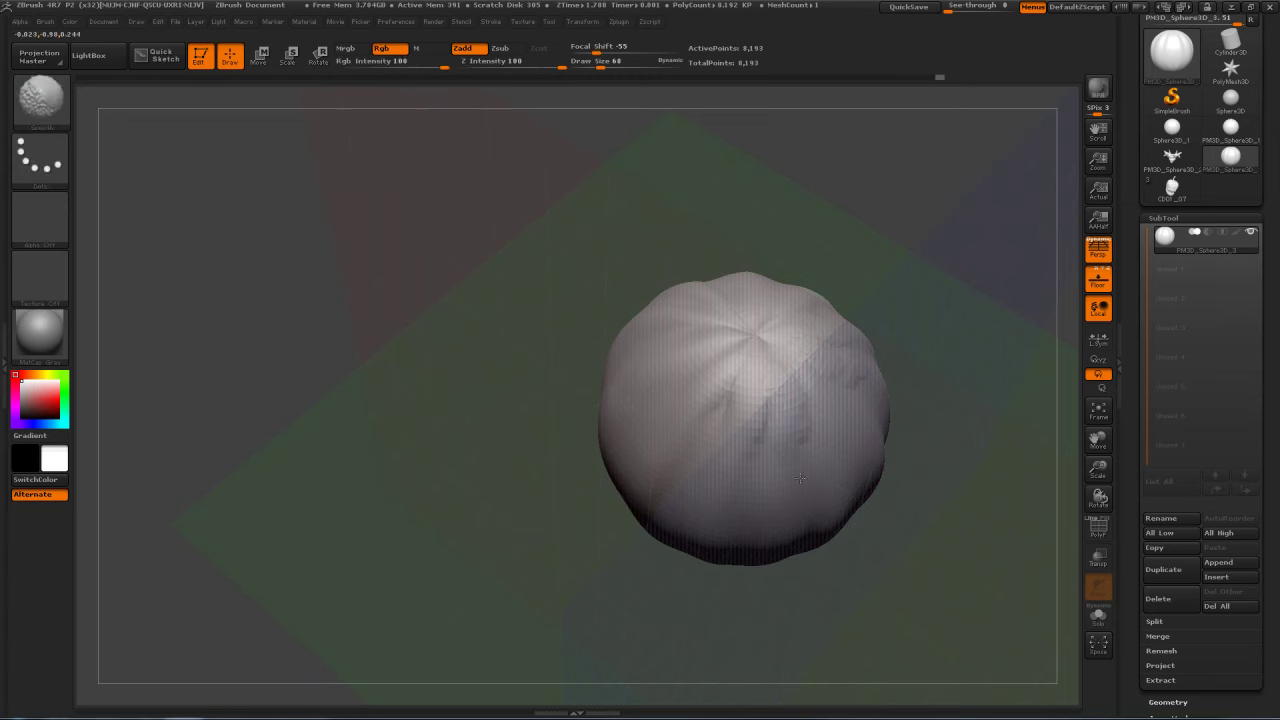
{"action": "left_click_drag", "start_coordinate": [944, 356], "coordinate": [892, 358]}
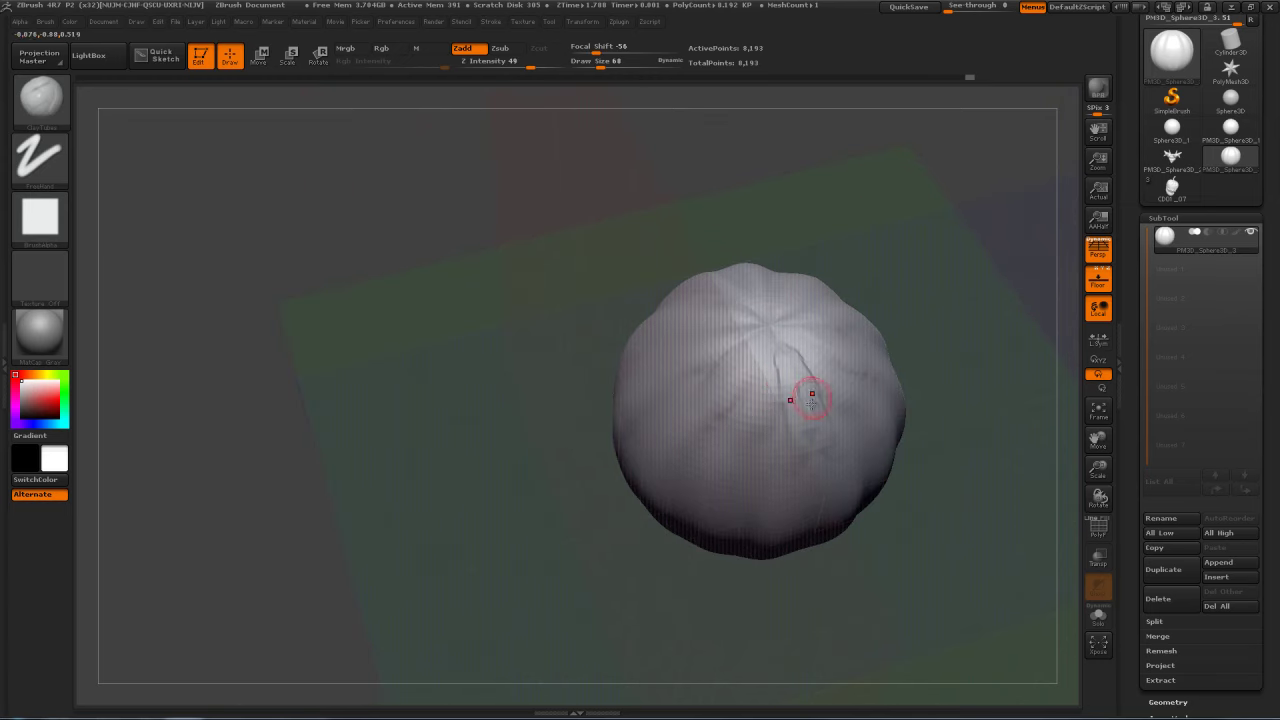
{"action": "left_click_drag", "start_coordinate": [790, 440], "coordinate": [773, 433], "text": "shift"}
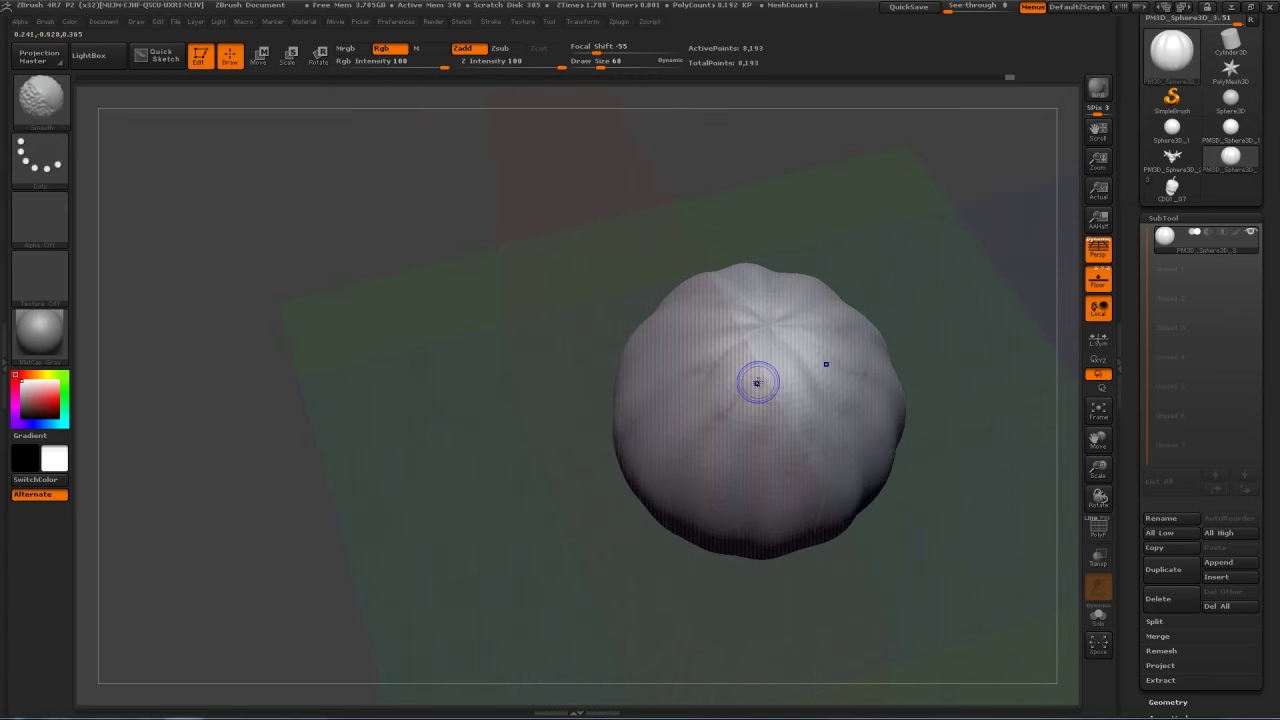
Step: Select the Dam_Standard brush and carve narrow grooves between the ribs where they converge at the pumpkin's top
{"action": "mouse_move", "coordinate": [846, 306]}
{"action": "right_mouse_down"}
{"action": "mouse_move", "coordinate": [937, 171]}
{"action": "mouse_move", "coordinate": [886, 194]}
{"action": "mouse_move", "coordinate": [930, 212]}
{"action": "mouse_move", "coordinate": [960, 203]}
{"action": "mouse_move", "coordinate": [957, 180]}
{"action": "mouse_move", "coordinate": [945, 235]}
{"action": "right_mouse_up"}
{"action": "right_click_drag", "start_coordinate": [962, 165], "coordinate": [928, 255]}
{"action": "key", "text": "b"}
{"action": "key", "text": "d"}
{"action": "key", "text": "s"}
{"action": "mouse_move", "coordinate": [853, 226]}
{"action": "right_mouse_down"}
{"action": "mouse_move", "coordinate": [835, 285]}
{"action": "mouse_move", "coordinate": [760, 388]}
{"action": "right_mouse_up"}
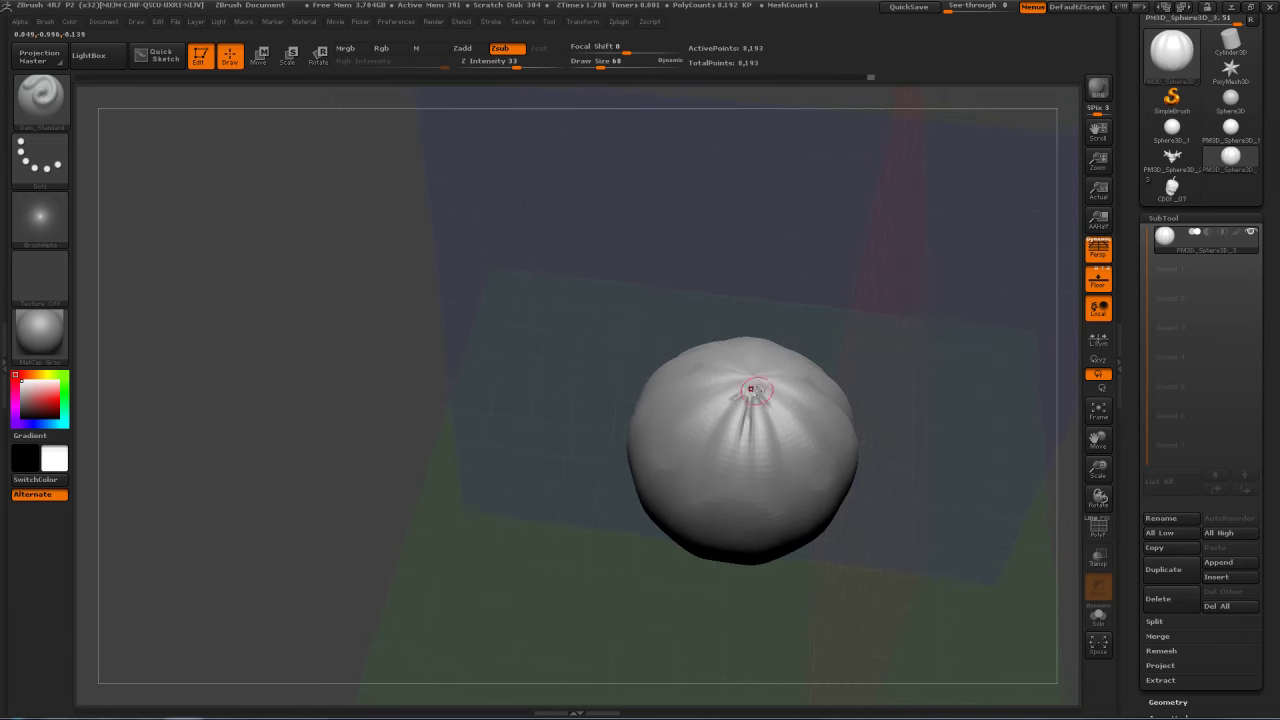
{"action": "right_click_drag", "start_coordinate": [792, 463], "coordinate": [849, 313]}
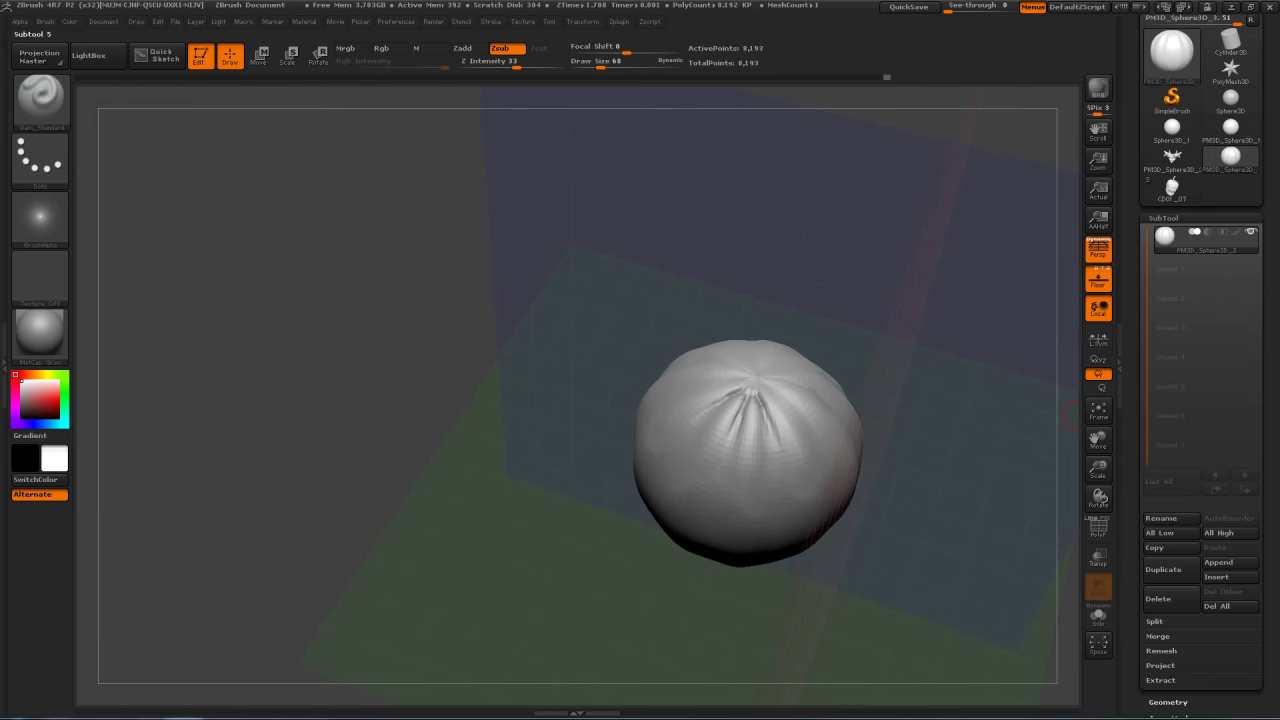
{"action": "right_click_drag", "start_coordinate": [1070, 452], "coordinate": [1027, 548]}
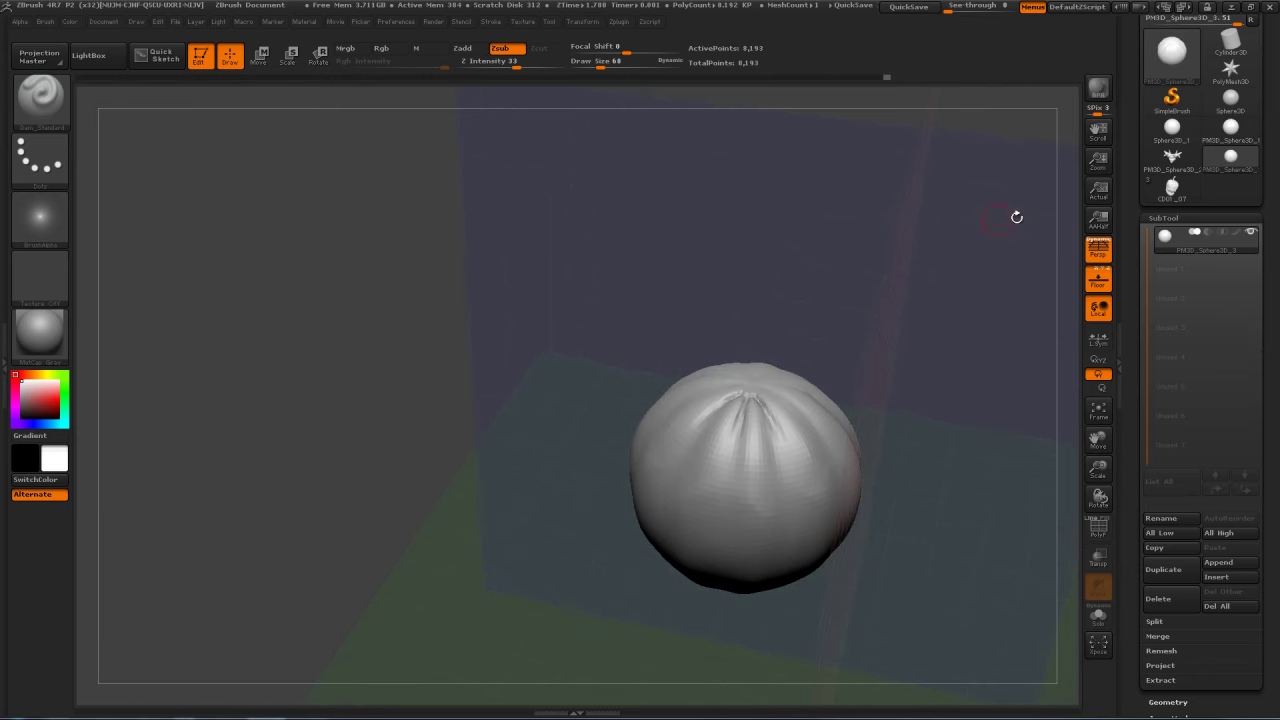
Step: Deepen the grooves between the ribs with Dam_Standard, running down from the pumpkin's top on the front
{"action": "right_click_drag", "start_coordinate": [894, 303], "coordinate": [883, 302]}
{"action": "key", "text": "super"}
{"action": "key", "text": "super"}
{"action": "right_click_drag", "start_coordinate": [449, 322], "coordinate": [461, 304]}
{"action": "mouse_move", "coordinate": [885, 304]}
{"action": "right_mouse_down", "text": "alt"}
{"action": "mouse_move", "coordinate": [798, 229]}
{"action": "mouse_move", "coordinate": [856, 261]}
{"action": "mouse_move", "coordinate": [688, 270]}
{"action": "right_mouse_up", "text": "alt"}
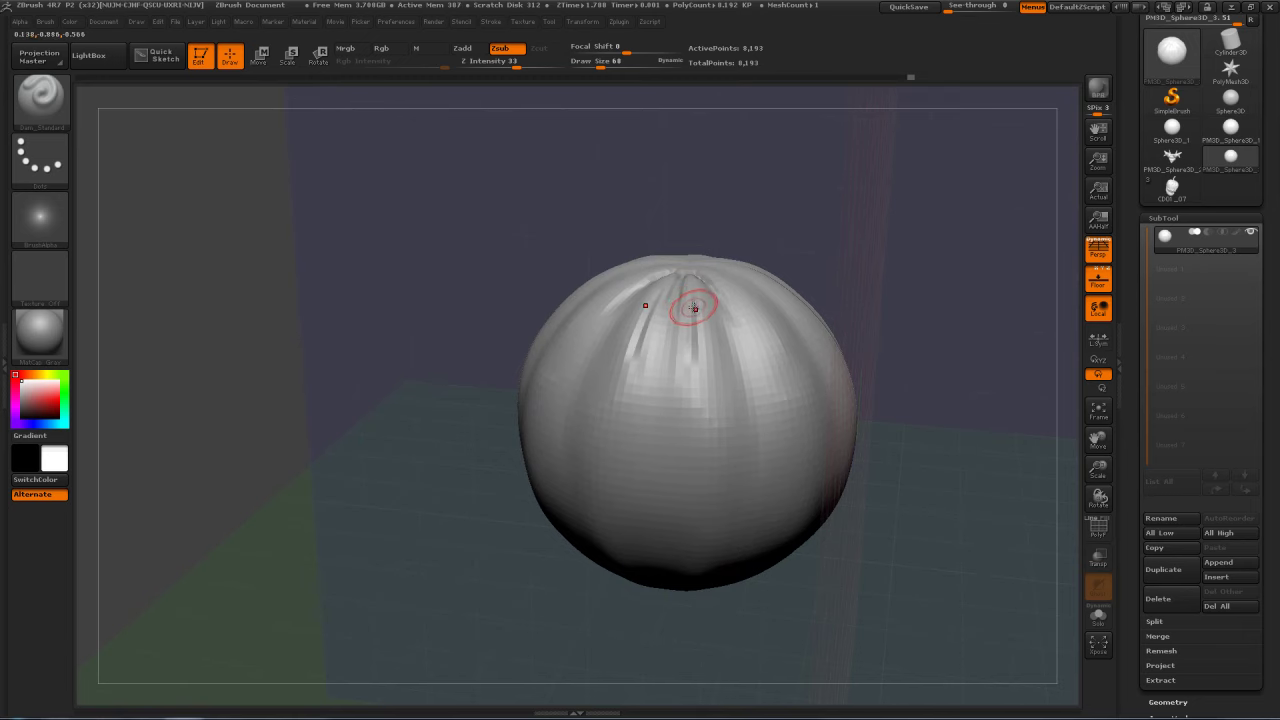
{"action": "right_click_drag", "start_coordinate": [686, 334], "coordinate": [672, 285]}
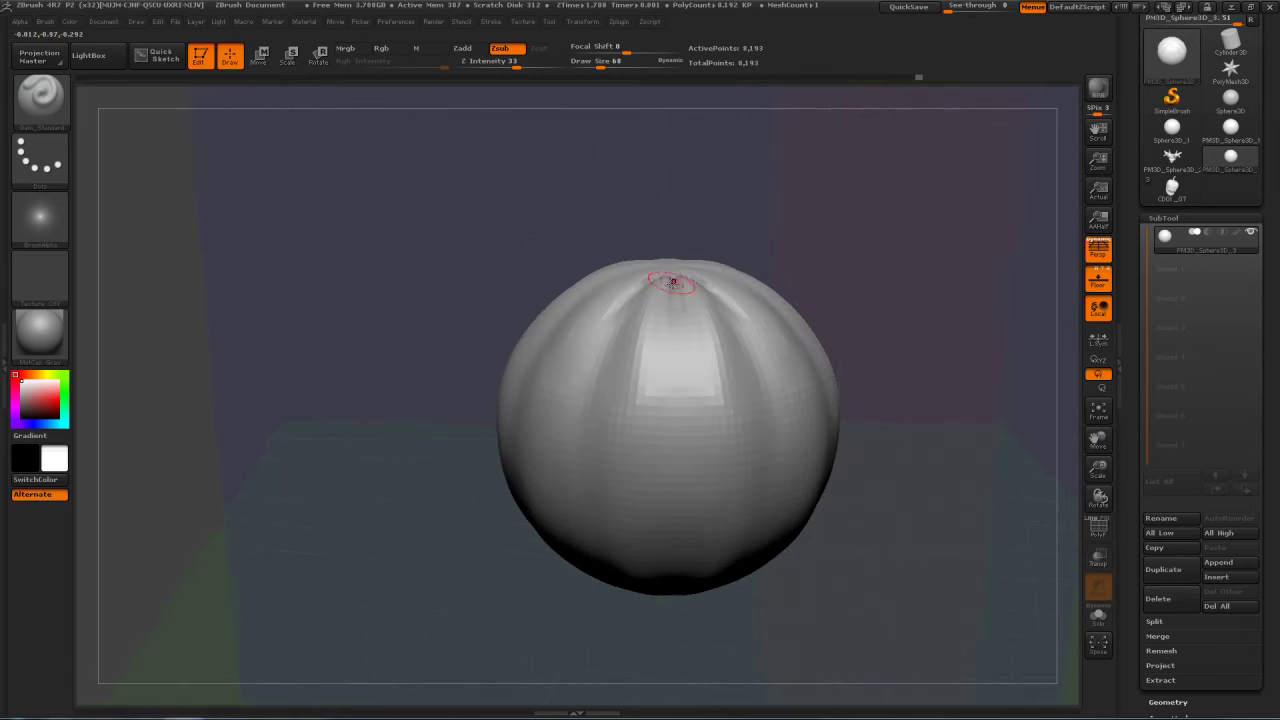
Step: Carve grooves from the sphere's top pole down its side with the Dam_Standard brush, smoothing the strokes
{"action": "left_click_drag", "start_coordinate": [681, 291], "coordinate": [679, 440]}
{"action": "left_click_drag", "start_coordinate": [681, 318], "coordinate": [679, 442], "text": "shift"}
{"action": "right_click_drag", "start_coordinate": [830, 330], "coordinate": [714, 296]}
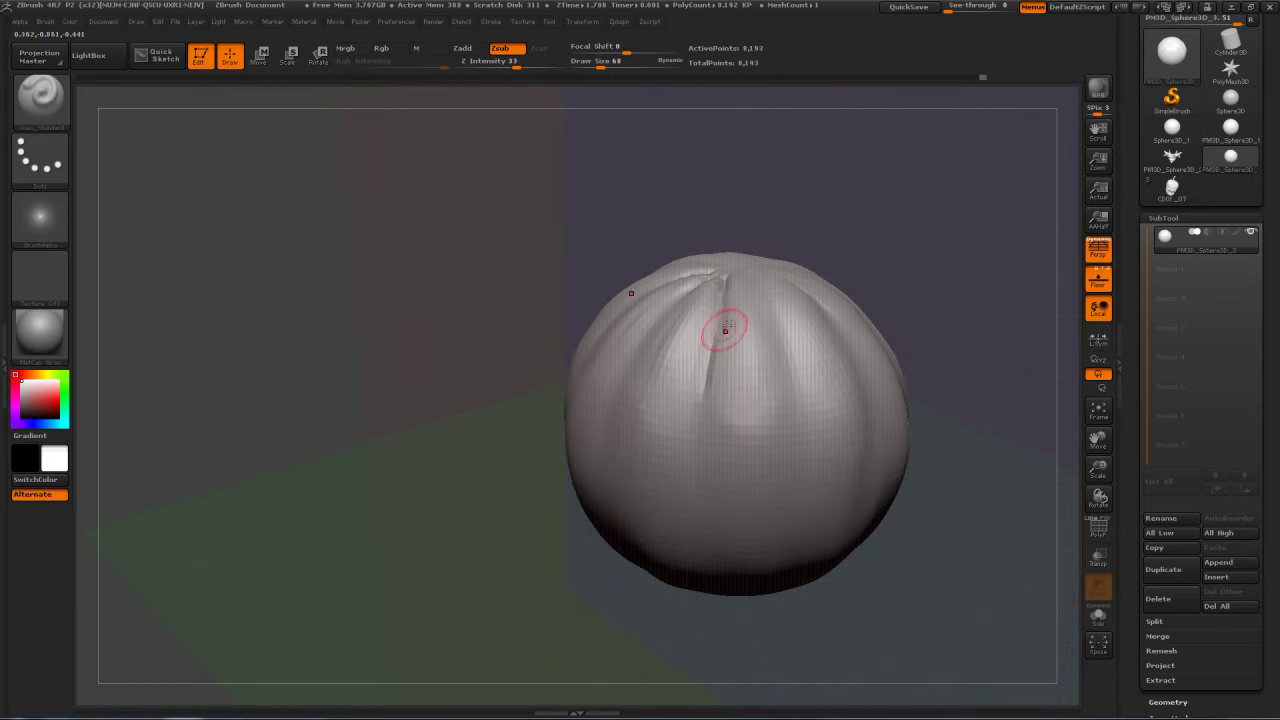
{"action": "left_click_drag", "start_coordinate": [698, 372], "coordinate": [700, 410]}
{"action": "left_click_drag", "start_coordinate": [727, 277], "coordinate": [722, 284], "text": "shift"}
{"action": "right_click_drag", "start_coordinate": [708, 411], "coordinate": [714, 505]}
{"action": "left_click_drag", "start_coordinate": [750, 282], "coordinate": [767, 380]}
{"action": "left_click_drag", "start_coordinate": [764, 333], "coordinate": [758, 262], "text": "shift"}
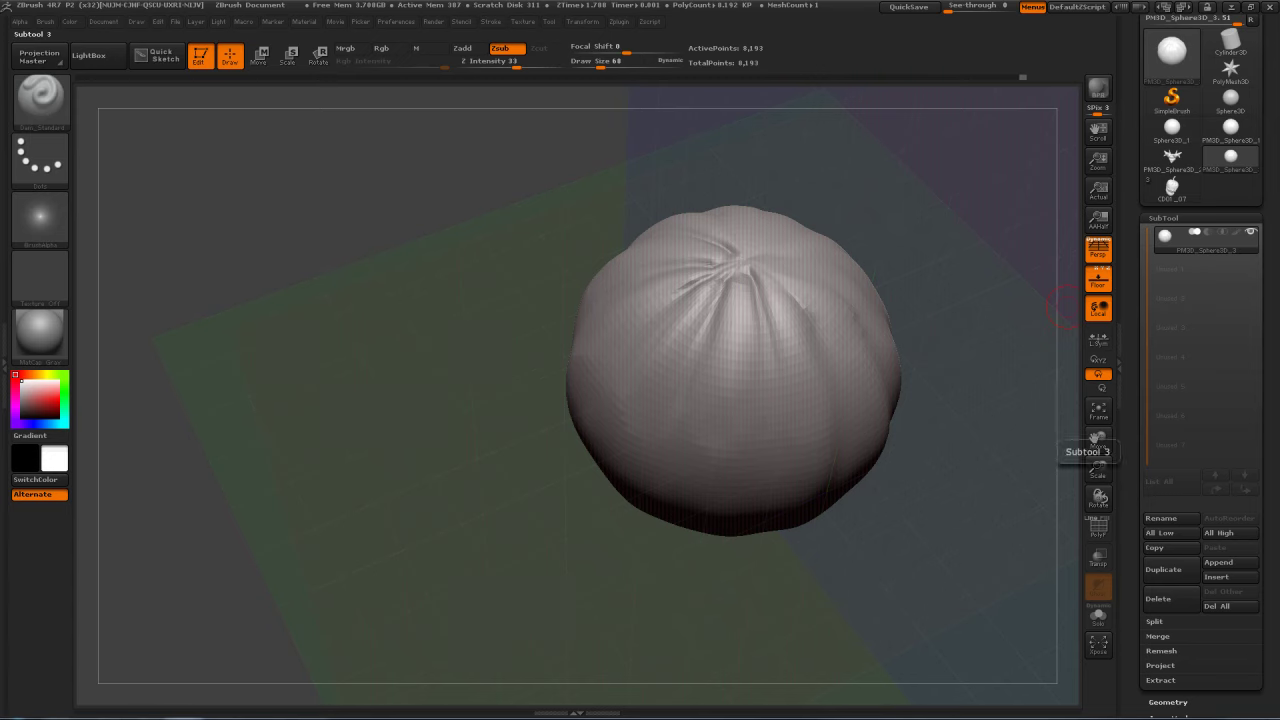
Step: Carve further Dam_Standard grooves radiating from the top pole around the remaining side of the sphere
{"action": "left_click_drag", "start_coordinate": [1066, 307], "coordinate": [1029, 231]}
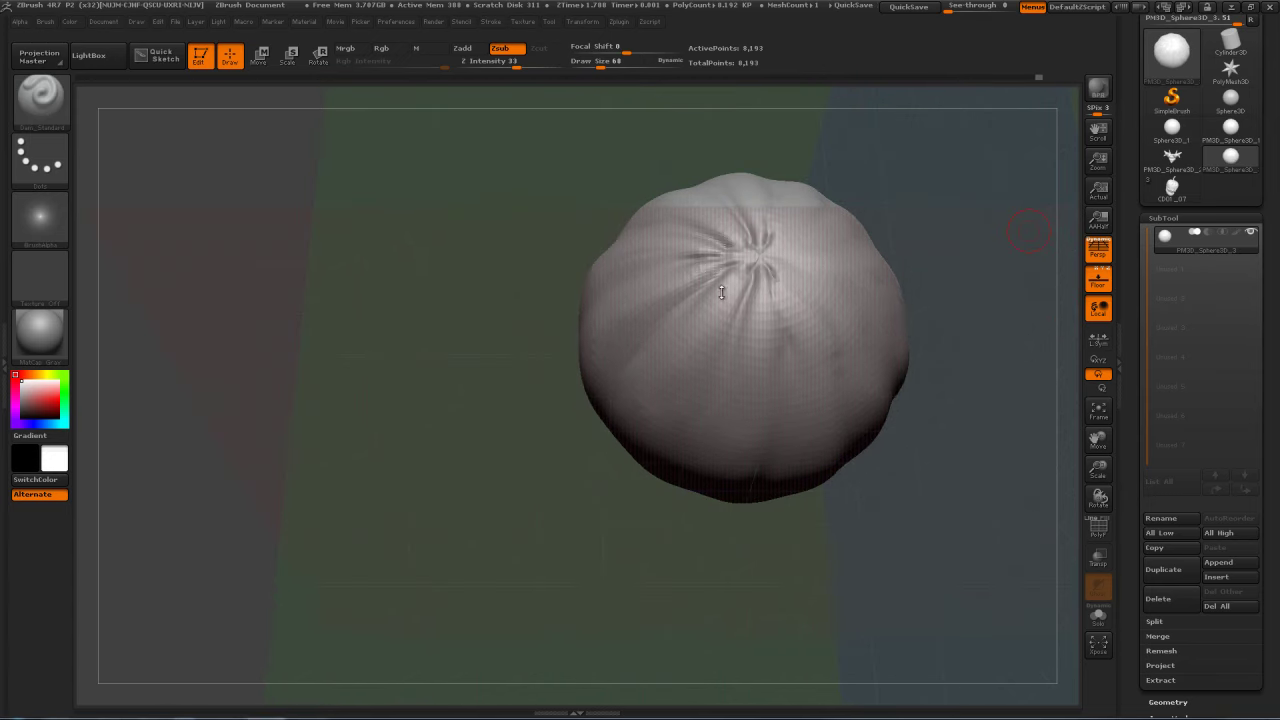
{"action": "mouse_move", "coordinate": [892, 234]}
{"action": "left_mouse_down"}
{"action": "mouse_move", "coordinate": [768, 270]}
{"action": "mouse_move", "coordinate": [814, 344]}
{"action": "left_mouse_up"}
{"action": "mouse_move", "coordinate": [908, 265]}
{"action": "left_mouse_down"}
{"action": "mouse_move", "coordinate": [785, 265]}
{"action": "mouse_move", "coordinate": [826, 333]}
{"action": "left_mouse_up"}
{"action": "left_click_drag", "start_coordinate": [1049, 203], "coordinate": [1020, 149]}
Step: Smooth the groove strokes at the top pole and down the sides of the sphere
{"action": "key", "text": "shift"}
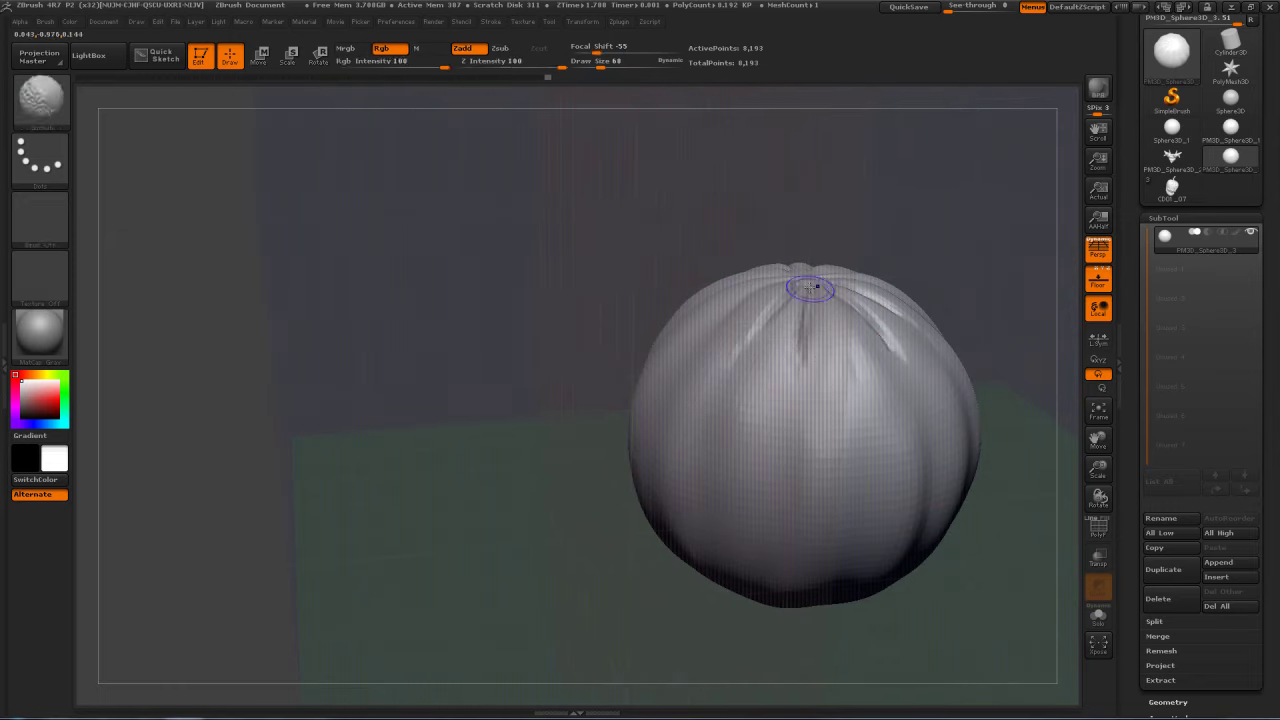
{"action": "mouse_move", "coordinate": [977, 234]}
{"action": "left_mouse_down"}
{"action": "mouse_move", "coordinate": [1014, 217]}
{"action": "mouse_move", "coordinate": [924, 233]}
{"action": "mouse_move", "coordinate": [955, 255]}
{"action": "mouse_move", "coordinate": [935, 270]}
{"action": "mouse_move", "coordinate": [949, 283]}
{"action": "mouse_move", "coordinate": [920, 237]}
{"action": "left_mouse_up"}
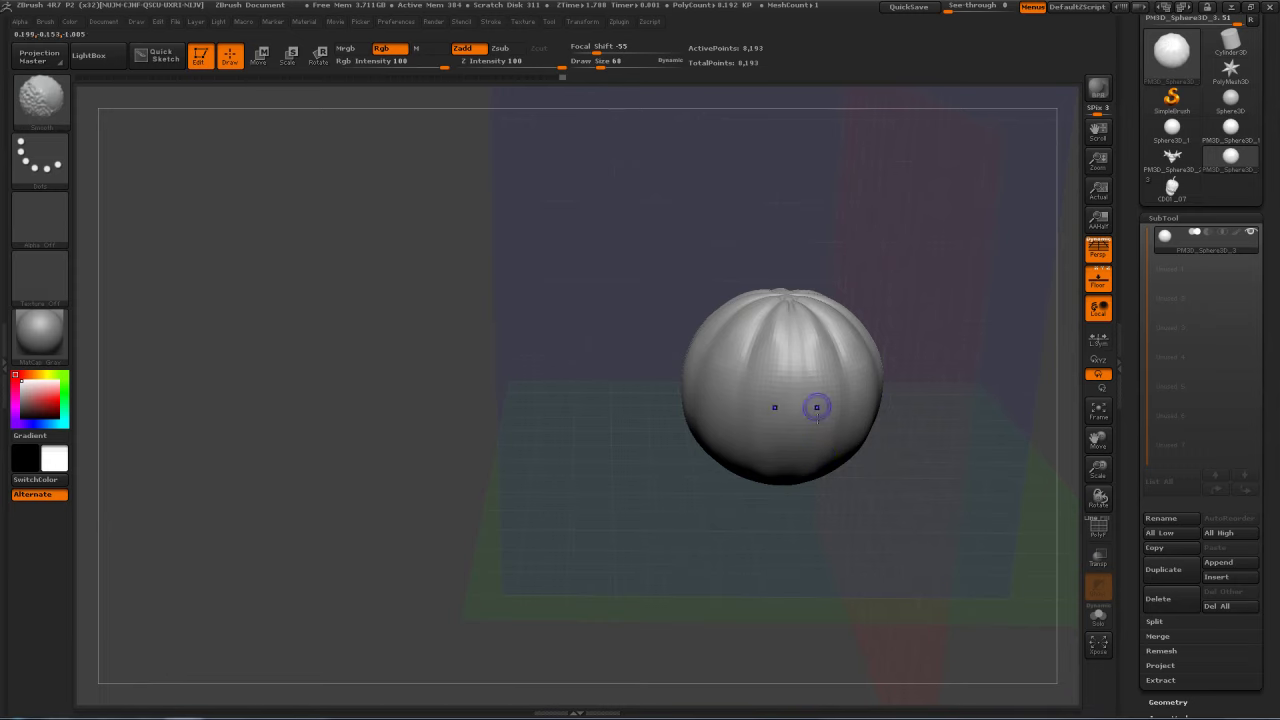
{"action": "left_click_drag", "start_coordinate": [817, 407], "coordinate": [800, 330], "text": "shift"}
{"action": "left_click_drag", "start_coordinate": [914, 283], "coordinate": [889, 340]}
{"action": "mouse_move", "coordinate": [940, 290]}
{"action": "left_mouse_down"}
{"action": "mouse_move", "coordinate": [963, 250]}
{"action": "mouse_move", "coordinate": [987, 252]}
{"action": "left_mouse_up"}
{"action": "left_click_drag", "start_coordinate": [837, 361], "coordinate": [846, 428], "text": "shift"}
{"action": "mouse_move", "coordinate": [906, 330]}
{"action": "left_mouse_down"}
{"action": "mouse_move", "coordinate": [919, 279]}
{"action": "mouse_move", "coordinate": [862, 298]}
{"action": "mouse_move", "coordinate": [873, 266]}
{"action": "left_mouse_up"}
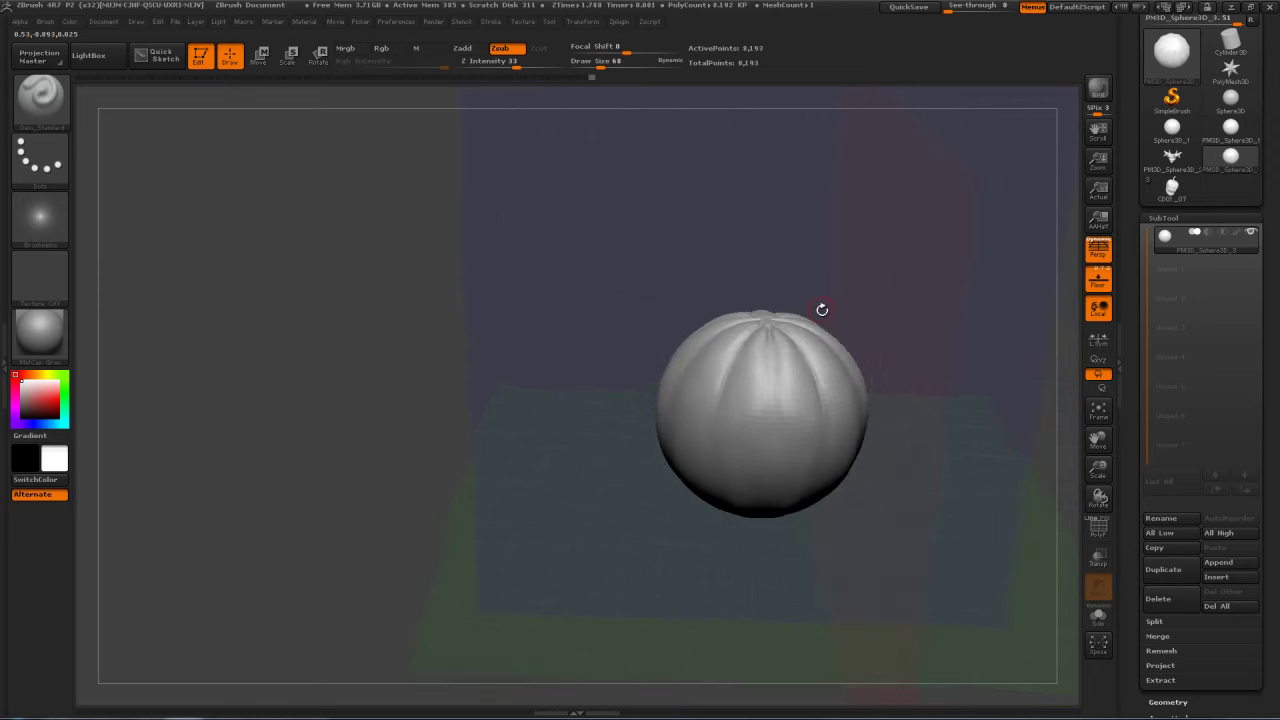
Step: Switch to the Move brush at draw size 186 and push the sphere's top pole inward
{"action": "key", "text": "b"}
{"action": "key", "text": "m"}
{"action": "key", "text": "v"}
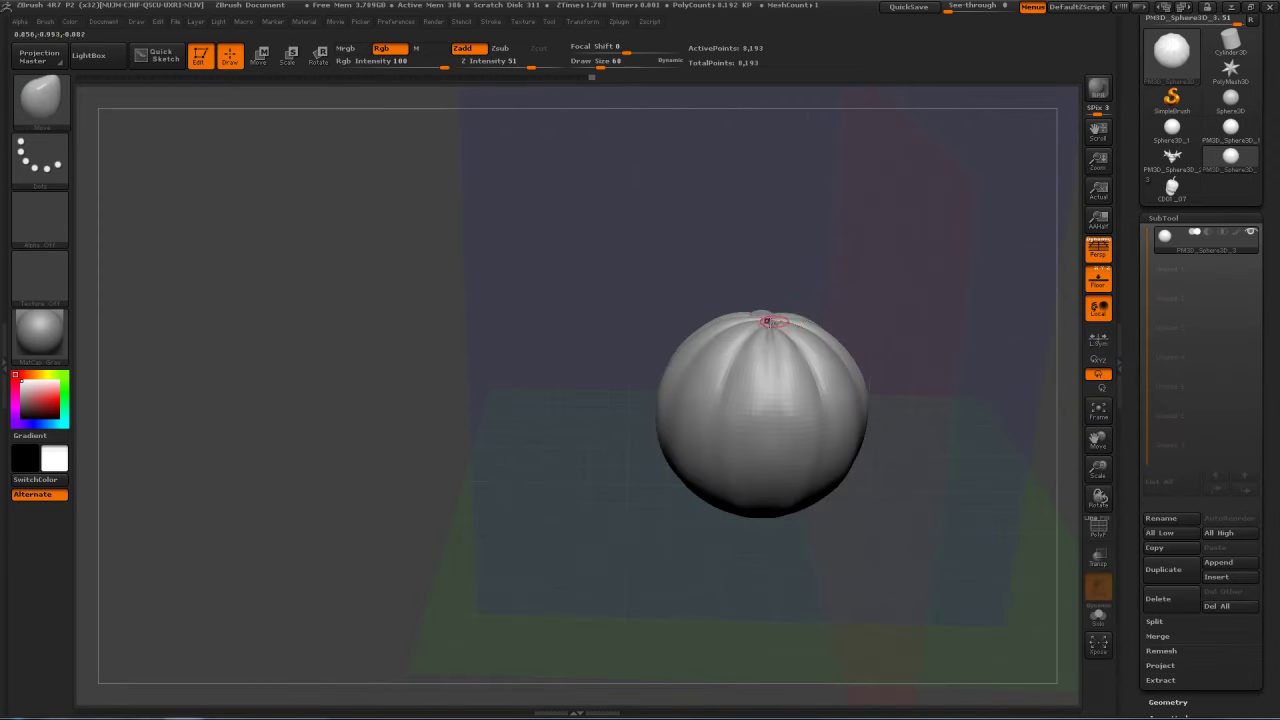
{"action": "key", "text": "s"}
{"action": "left_click_drag", "start_coordinate": [805, 299], "coordinate": [838, 259]}
{"action": "key", "text": "s"}
{"action": "left_click_drag", "start_coordinate": [778, 323], "coordinate": [761, 323]}
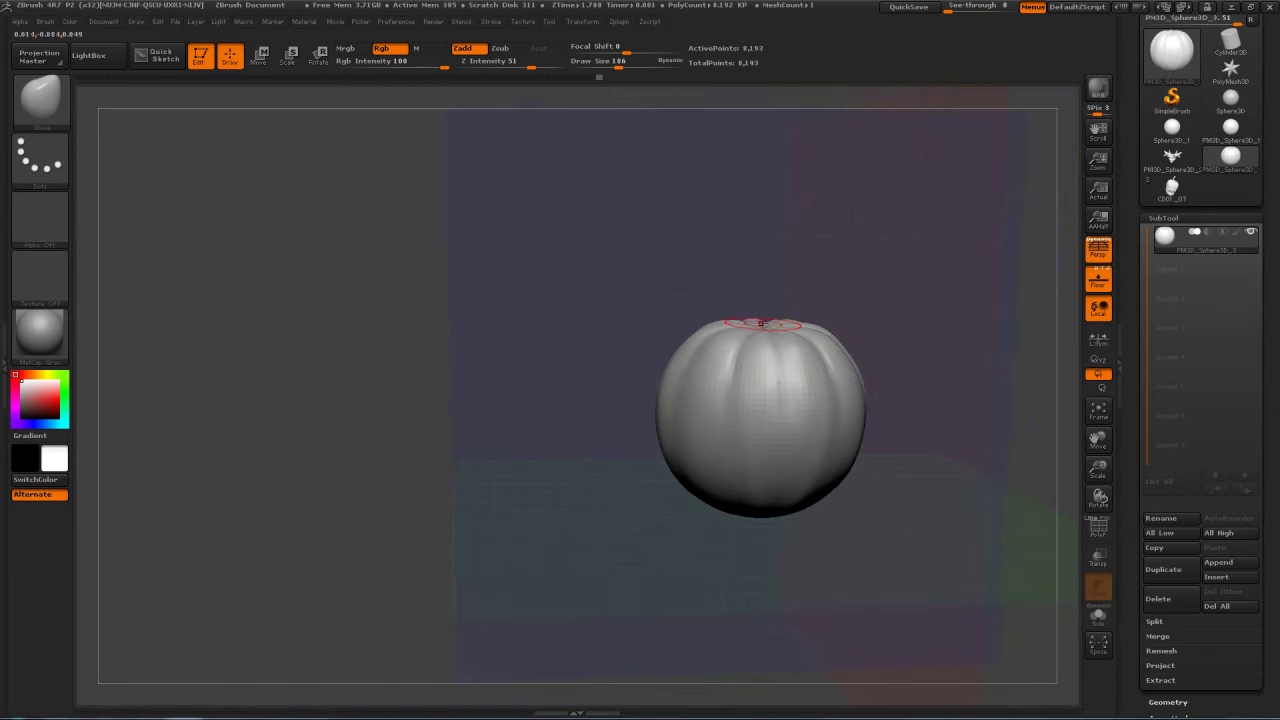
Step: Enlarge the Move brush to a draw size of about 290 and push the underside of the pumpkin inward
{"action": "left_click_drag", "start_coordinate": [861, 258], "coordinate": [893, 234]}
{"action": "key", "text": "s"}
{"action": "mouse_move", "coordinate": [772, 486]}
{"action": "left_mouse_down"}
{"action": "mouse_move", "coordinate": [784, 486]}
{"action": "mouse_move", "coordinate": [760, 485]}
{"action": "mouse_move", "coordinate": [760, 472]}
{"action": "left_mouse_up"}
{"action": "mouse_move", "coordinate": [948, 436]}
{"action": "left_mouse_down"}
{"action": "mouse_move", "coordinate": [956, 390]}
{"action": "mouse_move", "coordinate": [955, 418]}
{"action": "left_mouse_up"}
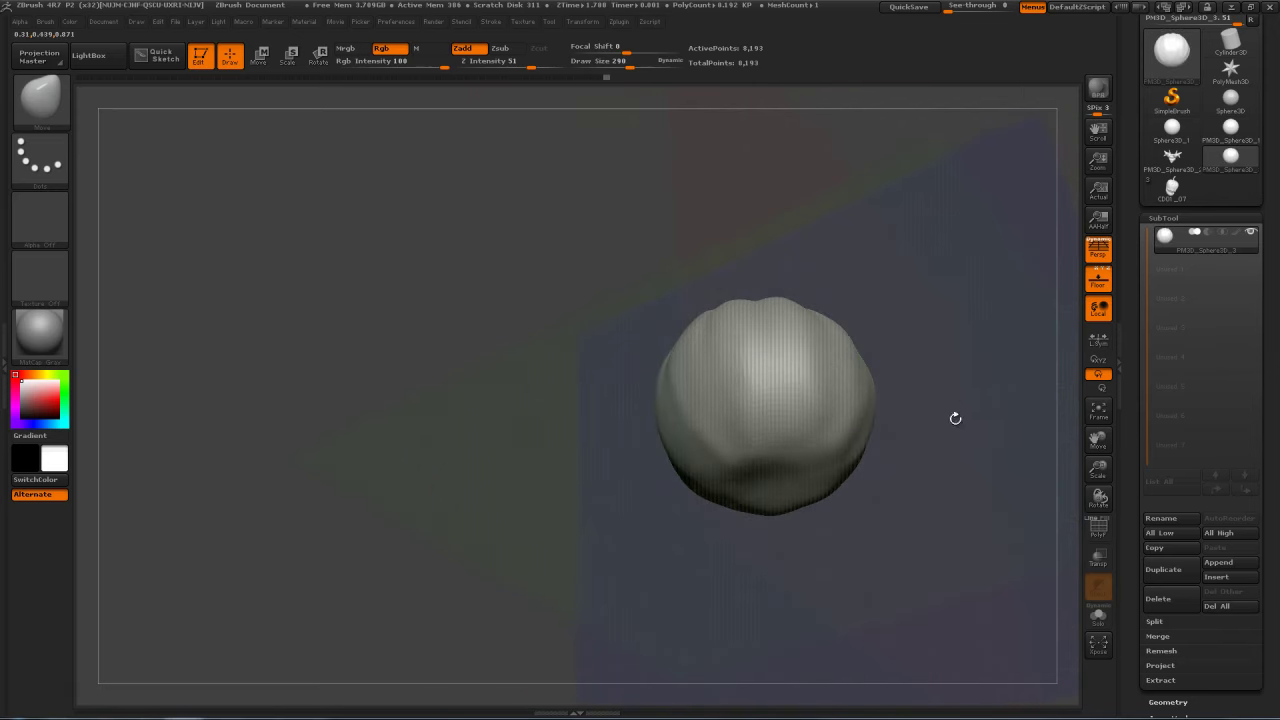
{"action": "left_click_drag", "start_coordinate": [778, 476], "coordinate": [773, 464]}
{"action": "left_click_drag", "start_coordinate": [922, 271], "coordinate": [902, 345]}
Step: Subdivide the pumpkin mesh
{"action": "key", "text": "b"}
{"action": "key", "text": "ctrl+d"}
Step: Set the draw size to 97 and switch to the Dam_Standard brush
{"action": "key", "text": "s"}
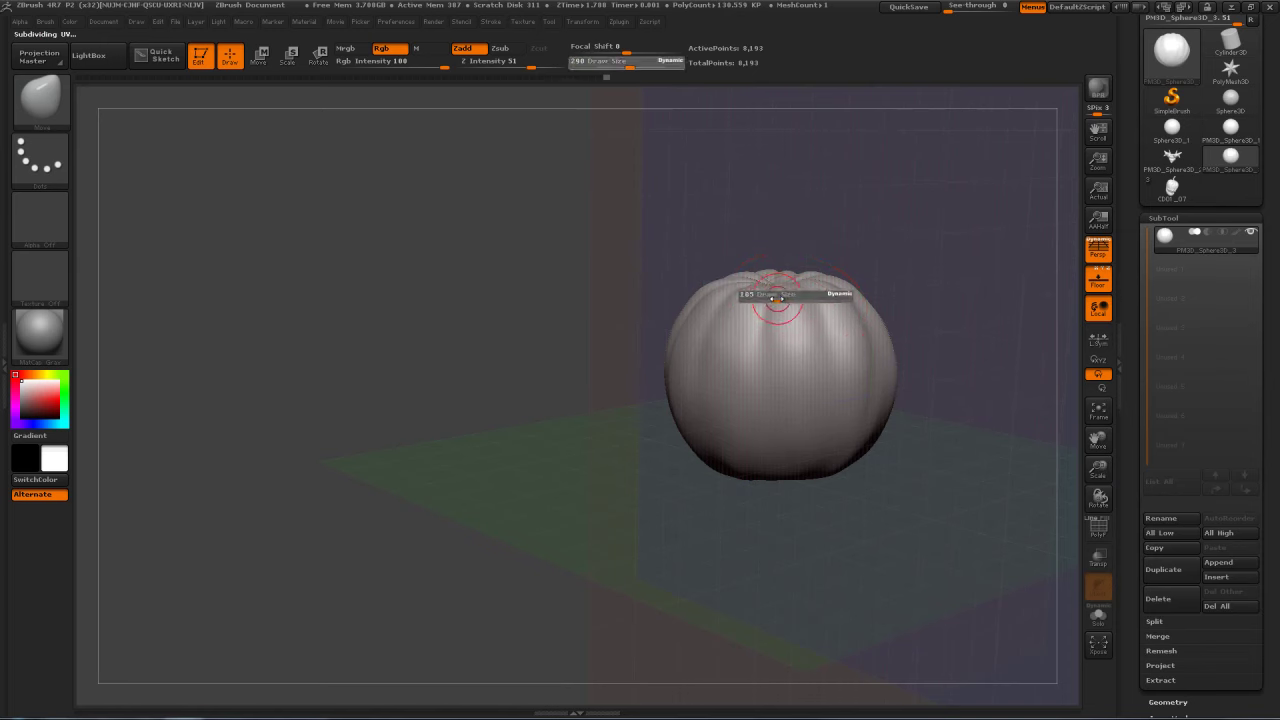
{"action": "left_click_drag", "start_coordinate": [776, 297], "coordinate": [768, 287]}
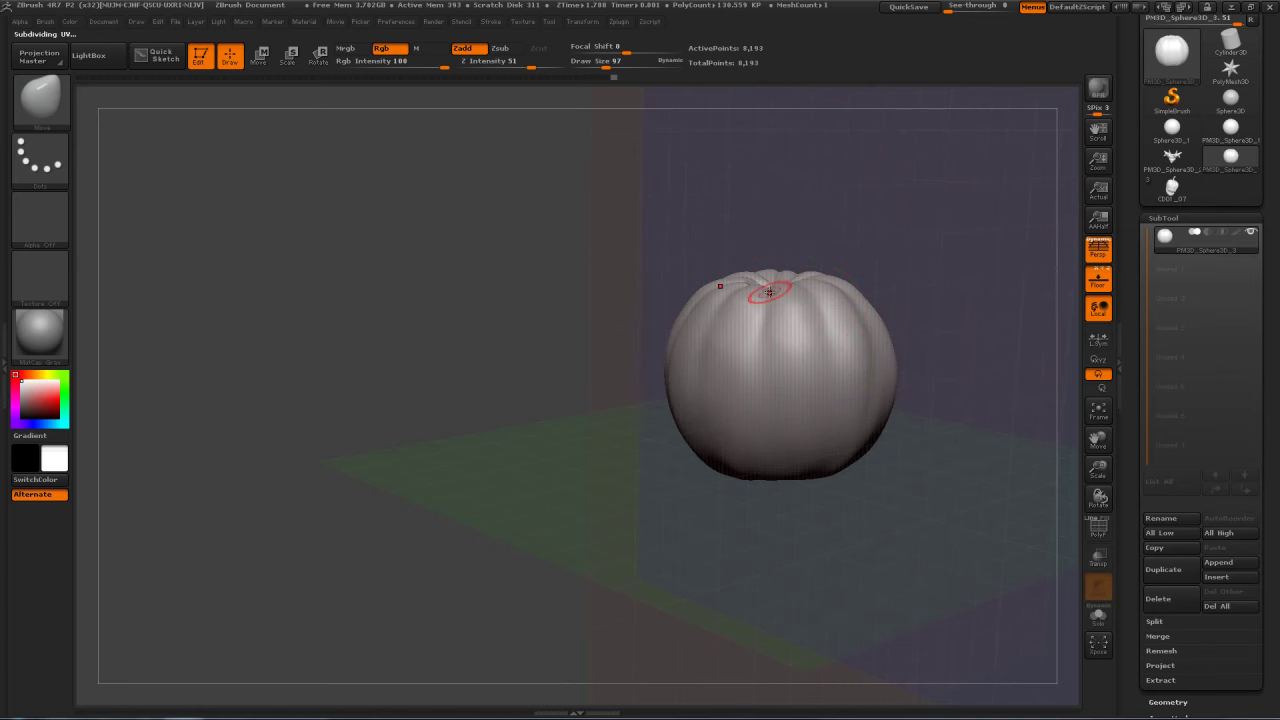
{"action": "key", "text": "b"}
{"action": "key", "text": "d"}
{"action": "key", "text": "s"}
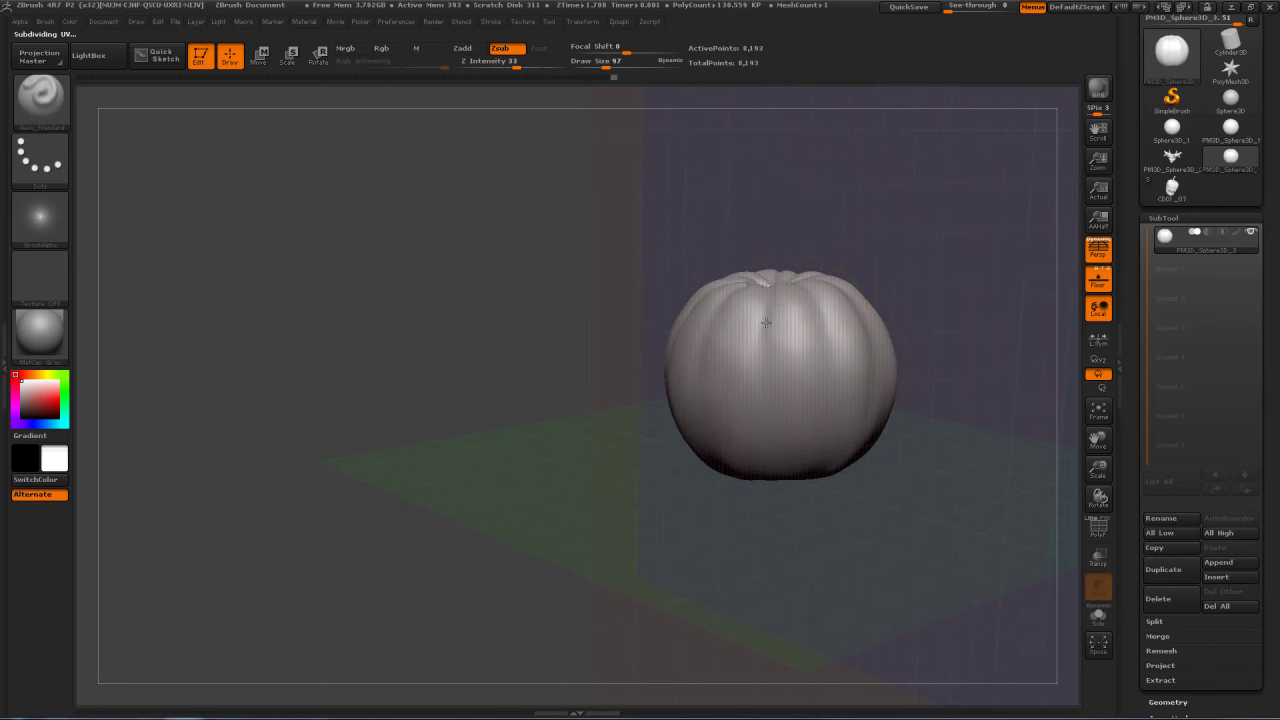
Step: Carve a groove down the subdivided pumpkin's side toward its underside and smooth the stroke
{"action": "mouse_move", "coordinate": [883, 250]}
{"action": "left_mouse_down"}
{"action": "mouse_move", "coordinate": [840, 205]}
{"action": "mouse_move", "coordinate": [862, 198]}
{"action": "left_mouse_up"}
{"action": "left_click_drag", "start_coordinate": [768, 326], "coordinate": [769, 304]}
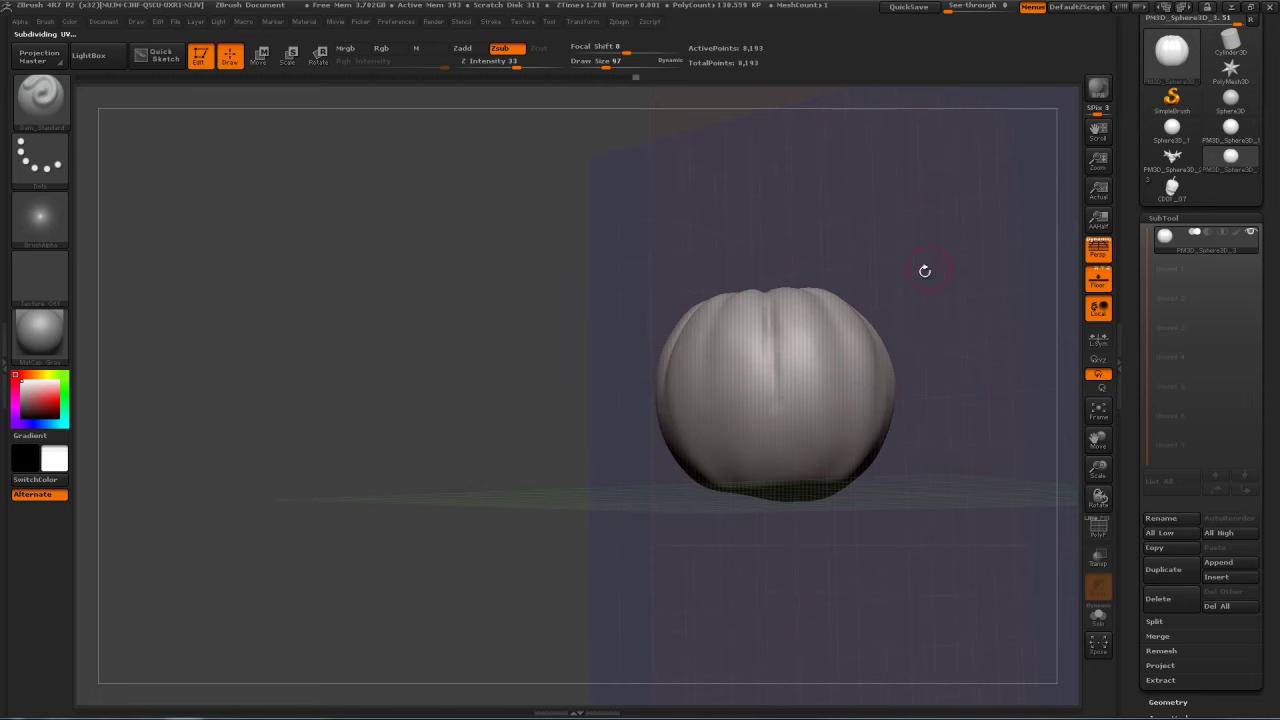
{"action": "left_click_drag", "start_coordinate": [925, 270], "coordinate": [918, 234]}
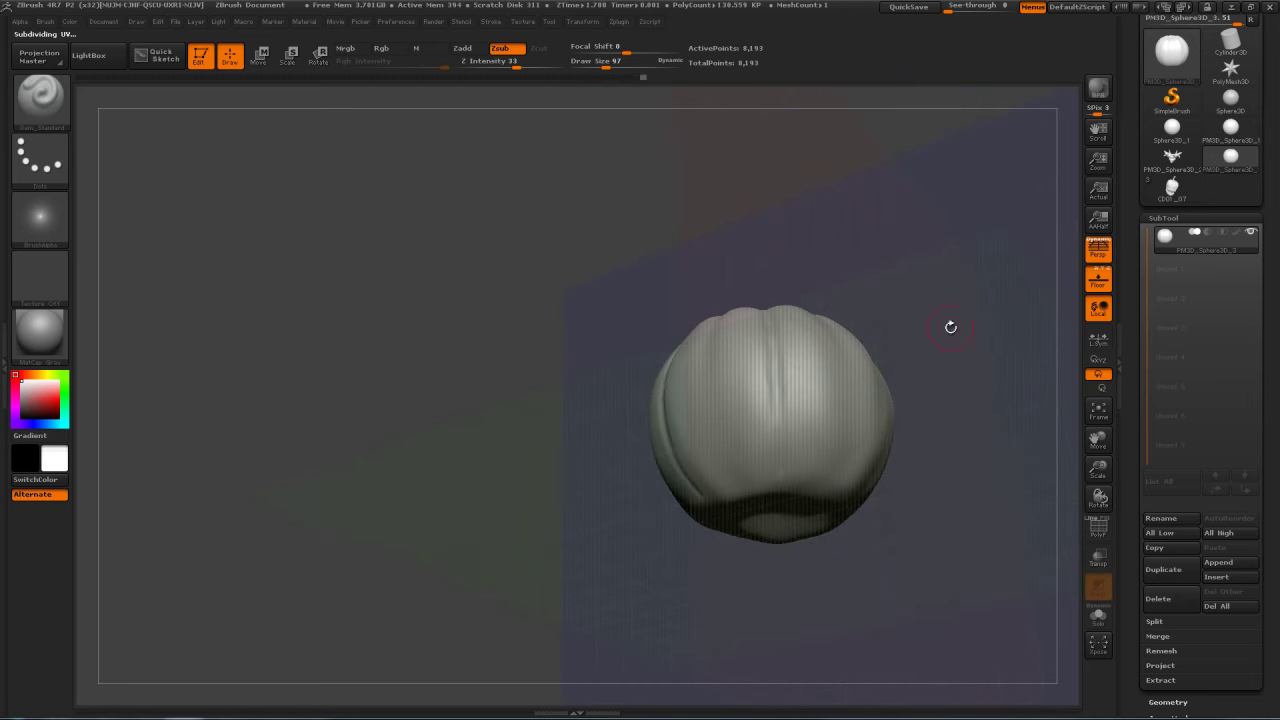
{"action": "left_click_drag", "start_coordinate": [771, 366], "coordinate": [775, 442]}
{"action": "left_click_drag", "start_coordinate": [952, 282], "coordinate": [952, 208]}
{"action": "left_click_drag", "start_coordinate": [782, 432], "coordinate": [776, 492]}
{"action": "left_click_drag", "start_coordinate": [774, 368], "coordinate": [786, 440], "text": "shift"}
Step: Carve the neighbouring grooves on the subdivided pumpkin from the rim down to the underside
{"action": "mouse_move", "coordinate": [910, 240]}
{"action": "left_mouse_down"}
{"action": "mouse_move", "coordinate": [907, 389]}
{"action": "mouse_move", "coordinate": [700, 291]}
{"action": "left_mouse_up"}
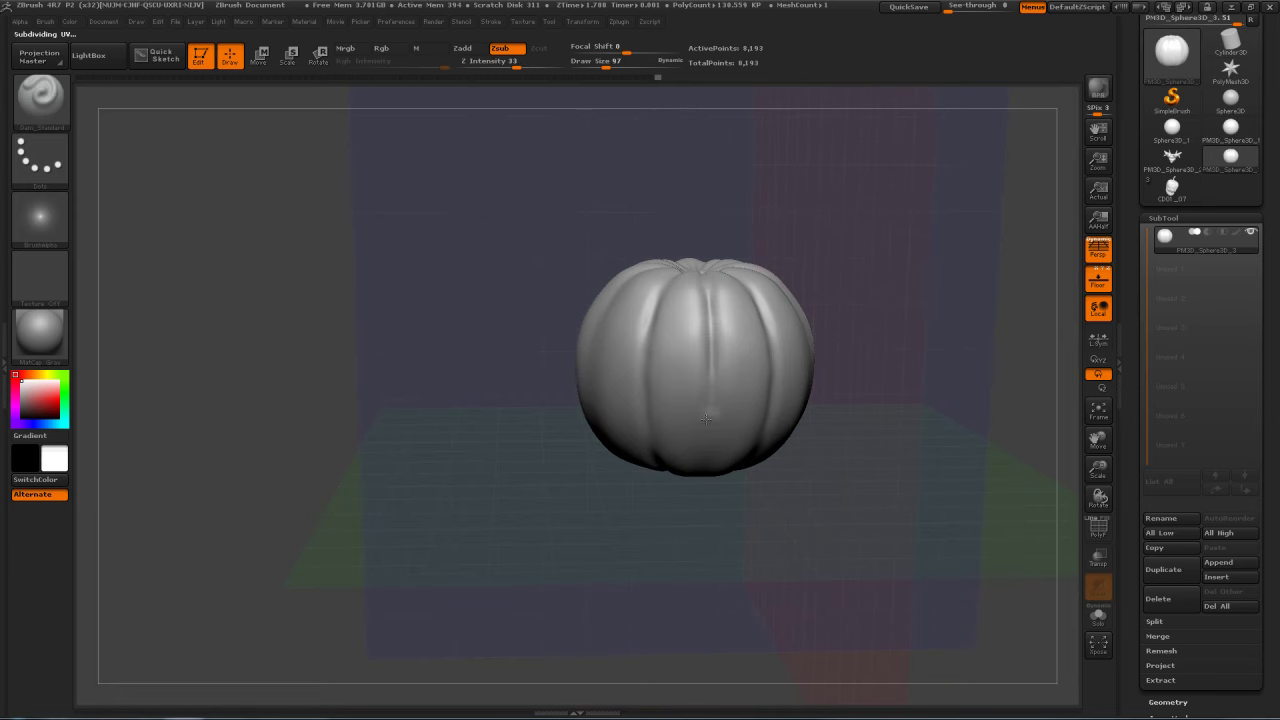
{"action": "left_click_drag", "start_coordinate": [849, 324], "coordinate": [709, 300]}
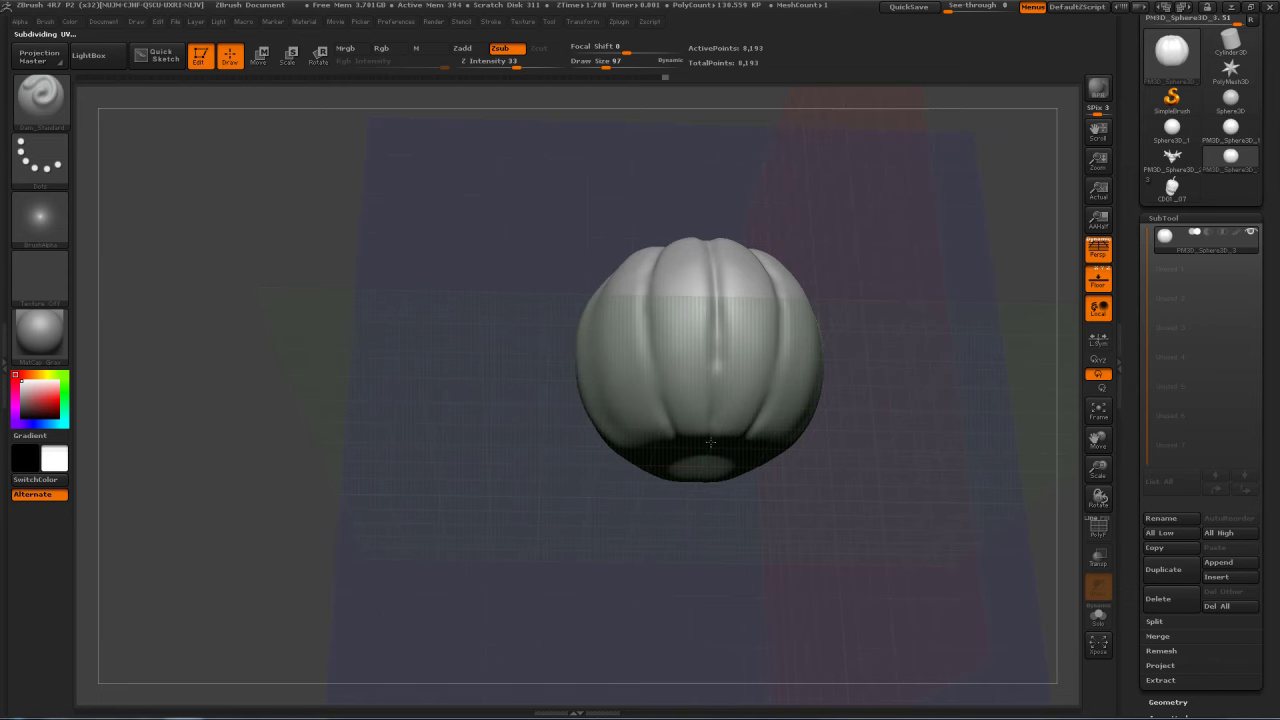
{"action": "left_click_drag", "start_coordinate": [866, 292], "coordinate": [737, 282]}
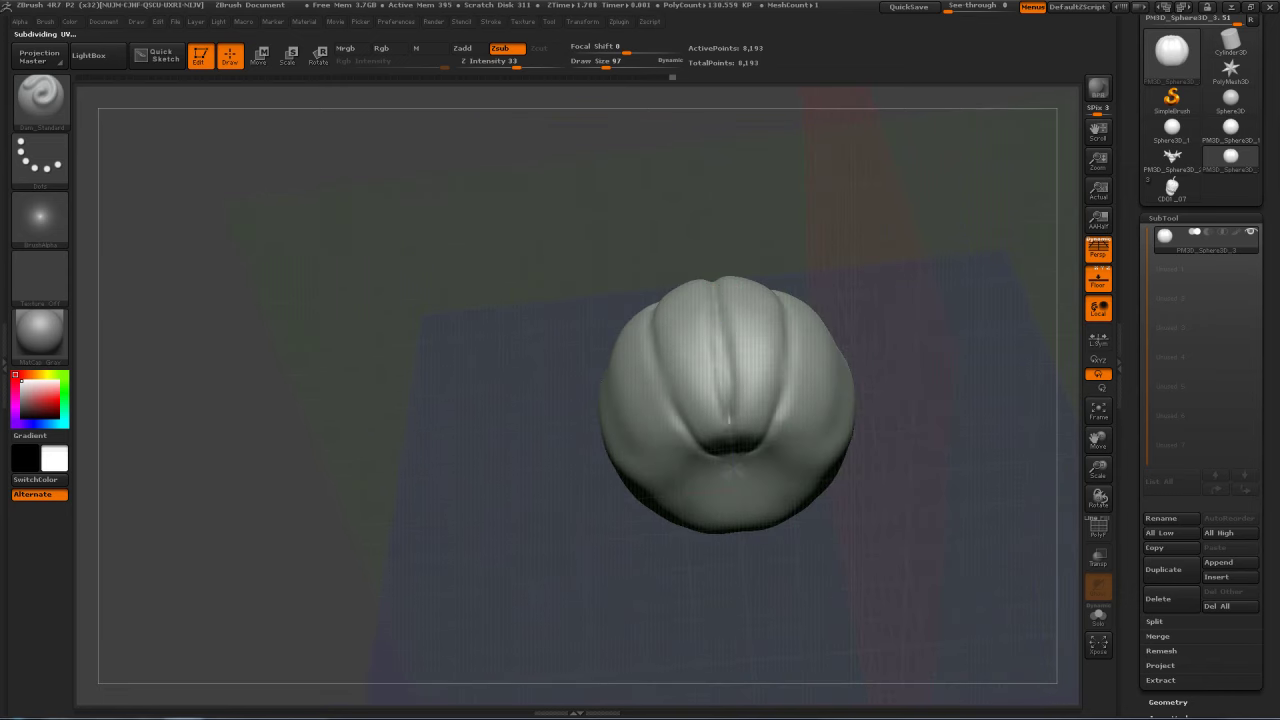
Step: Step back through the undo history to the state before the mesh subdivision
{"action": "left_click_drag", "start_coordinate": [823, 356], "coordinate": [786, 273]}
{"action": "mouse_move", "coordinate": [949, 211]}
{"action": "left_mouse_down"}
{"action": "mouse_move", "coordinate": [870, 252]}
{"action": "mouse_move", "coordinate": [938, 228]}
{"action": "left_mouse_up"}
{"action": "mouse_move", "coordinate": [655, 78]}
{"action": "left_mouse_down"}
{"action": "mouse_move", "coordinate": [561, 80]}
{"action": "mouse_move", "coordinate": [624, 78]}
{"action": "mouse_move", "coordinate": [606, 82]}
{"action": "left_mouse_up"}
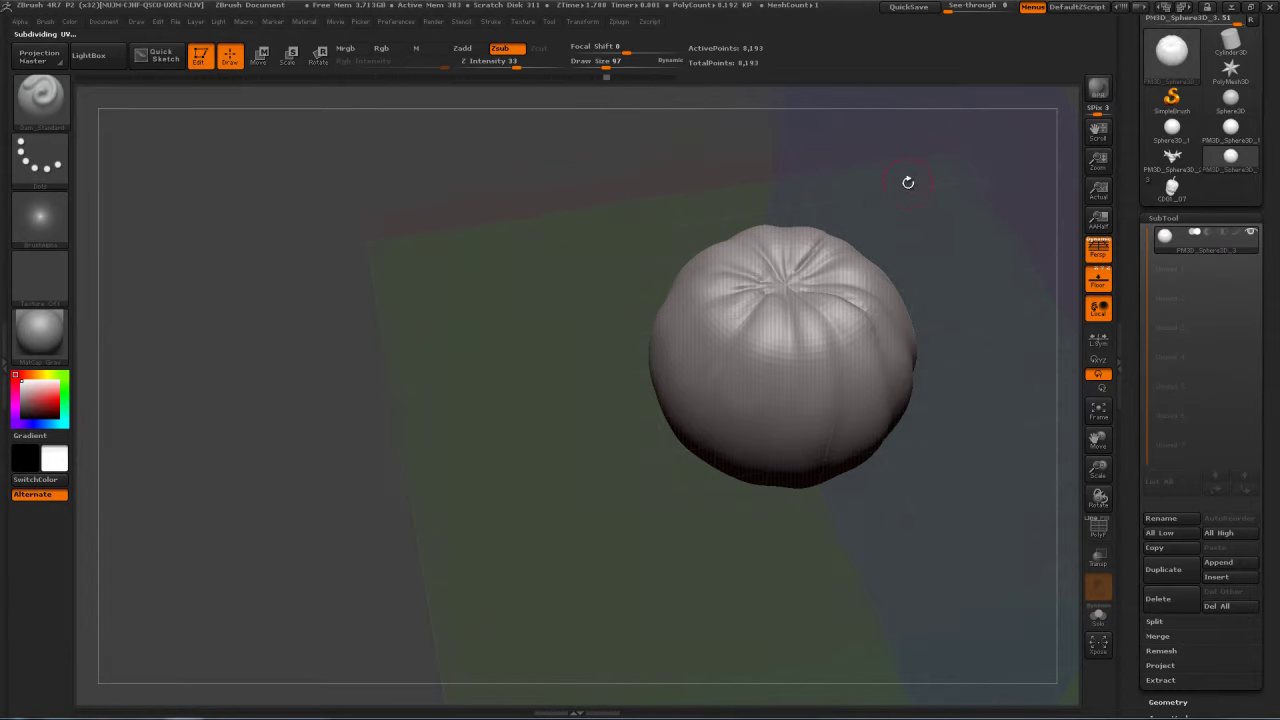
Step: Set the Dam_Standard draw size to 186 and deepen a groove from the top down the pumpkin's side
{"action": "left_click_drag", "start_coordinate": [946, 178], "coordinate": [910, 190]}
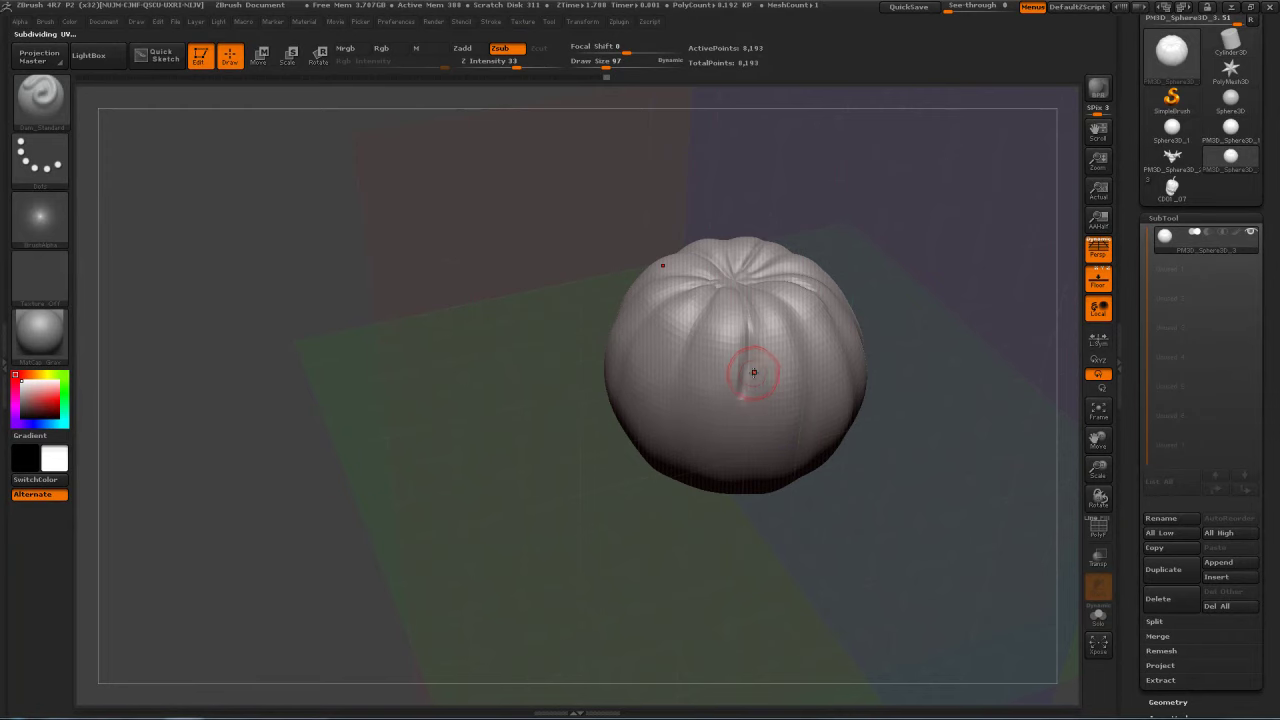
{"action": "key", "text": "s"}
{"action": "left_click_drag", "start_coordinate": [761, 344], "coordinate": [765, 344]}
{"action": "left_click_drag", "start_coordinate": [750, 326], "coordinate": [747, 319]}
{"action": "left_click_drag", "start_coordinate": [738, 440], "coordinate": [738, 444]}
{"action": "right_click_drag", "start_coordinate": [738, 440], "coordinate": [731, 330]}
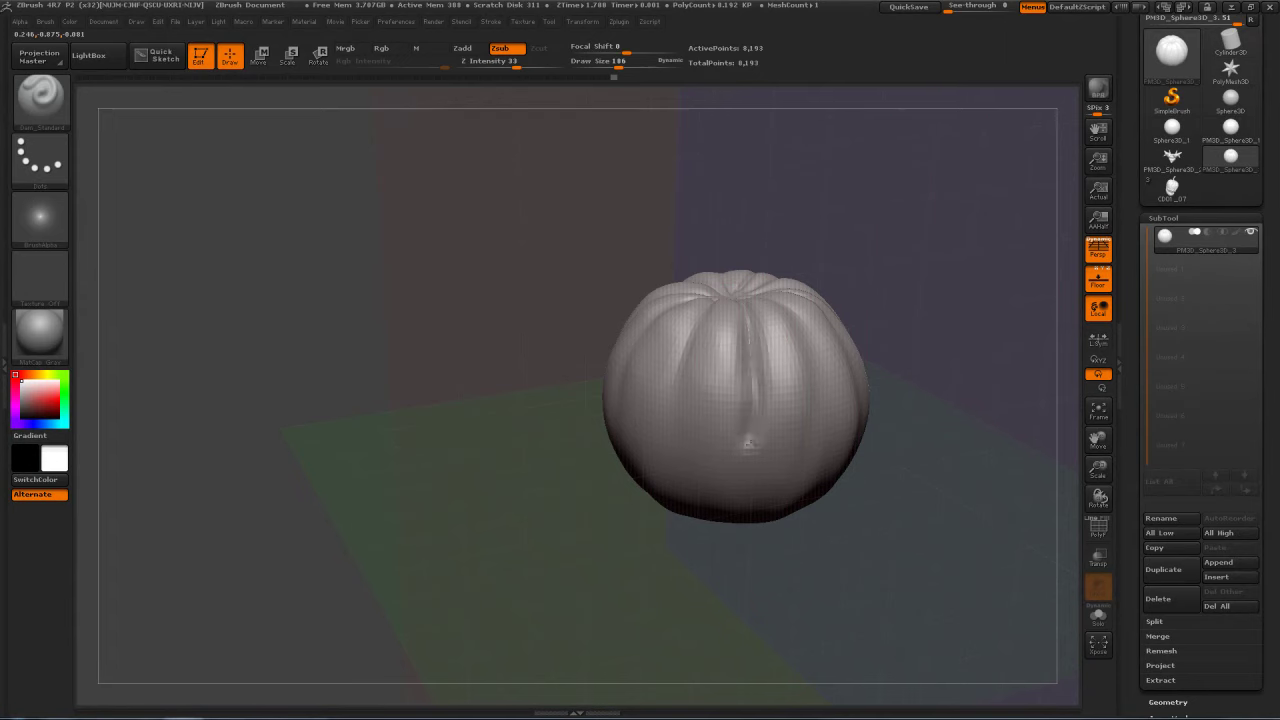
Step: Extend the deepened groove down the side and start on the adjacent groove near the top
{"action": "left_click_drag", "start_coordinate": [937, 297], "coordinate": [957, 200]}
{"action": "left_click_drag", "start_coordinate": [978, 304], "coordinate": [955, 250]}
{"action": "left_click_drag", "start_coordinate": [749, 331], "coordinate": [748, 385]}
{"action": "left_click_drag", "start_coordinate": [950, 240], "coordinate": [935, 358]}
{"action": "left_click_drag", "start_coordinate": [853, 221], "coordinate": [841, 220]}
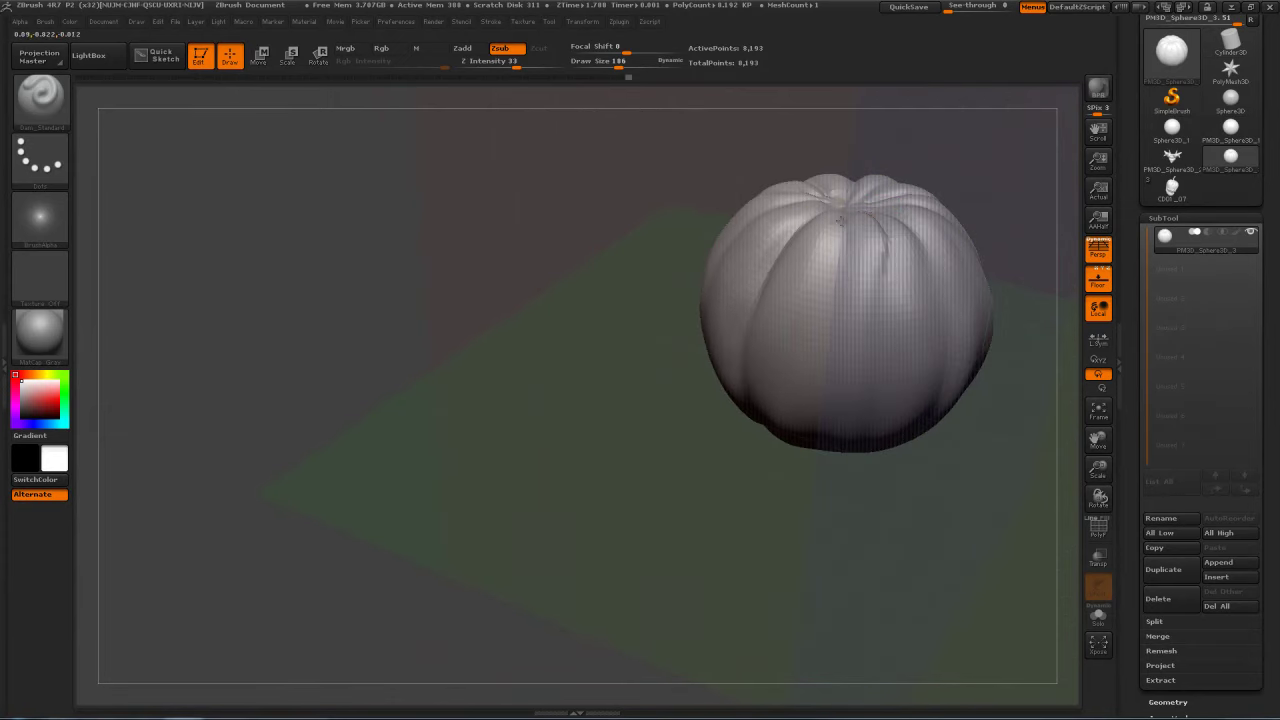
Step: Carve the adjacent groove from the pumpkin's top rim down the side and onto the underside
{"action": "right_click_drag", "start_coordinate": [832, 276], "coordinate": [826, 237]}
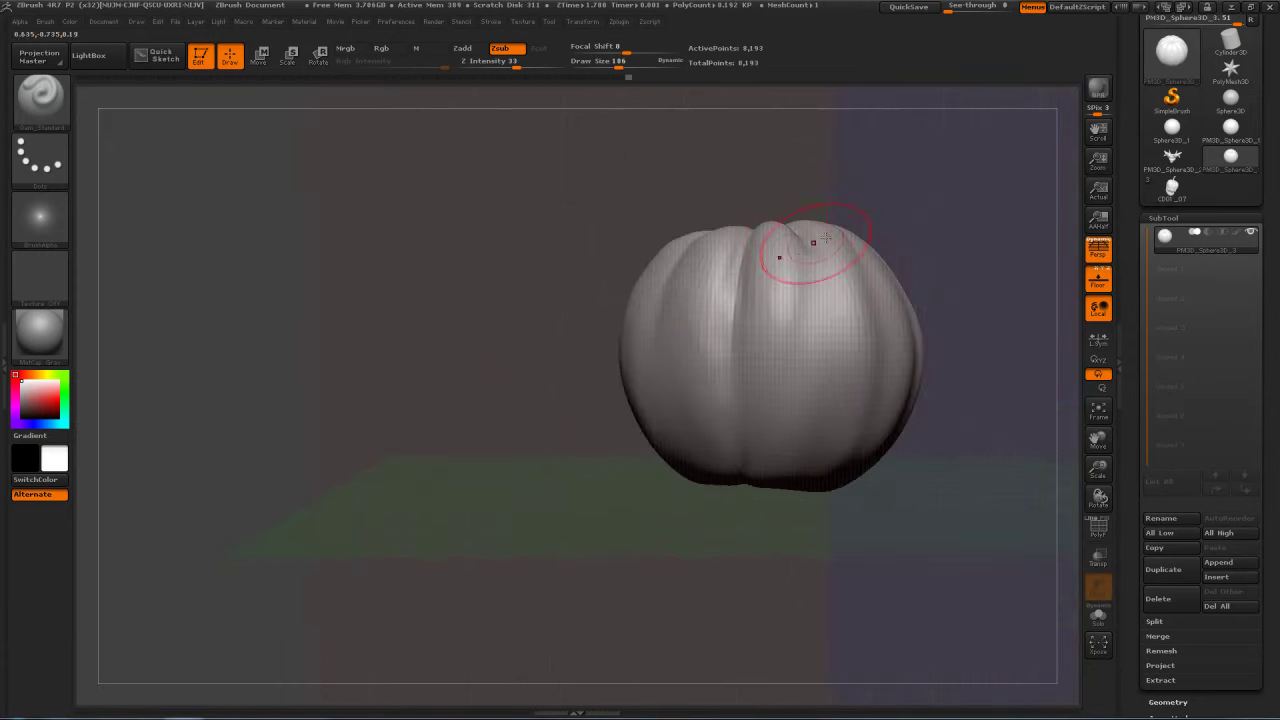
{"action": "left_click_drag", "start_coordinate": [818, 300], "coordinate": [820, 425]}
{"action": "right_click_drag", "start_coordinate": [820, 428], "coordinate": [828, 320]}
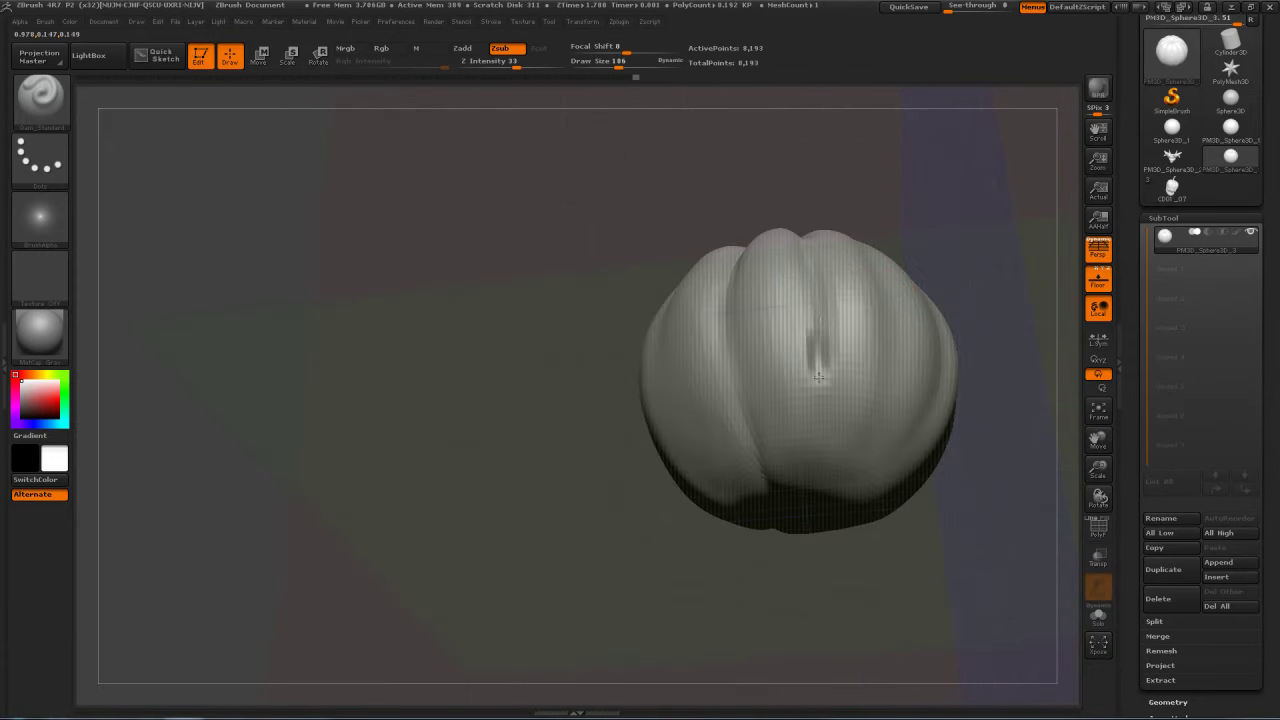
{"action": "mouse_move", "coordinate": [860, 327]}
{"action": "right_mouse_down"}
{"action": "mouse_move", "coordinate": [868, 365]}
{"action": "mouse_move", "coordinate": [848, 371]}
{"action": "right_mouse_up"}
{"action": "mouse_move", "coordinate": [825, 381]}
{"action": "left_mouse_down"}
{"action": "mouse_move", "coordinate": [826, 360]}
{"action": "mouse_move", "coordinate": [855, 487]}
{"action": "left_mouse_up"}
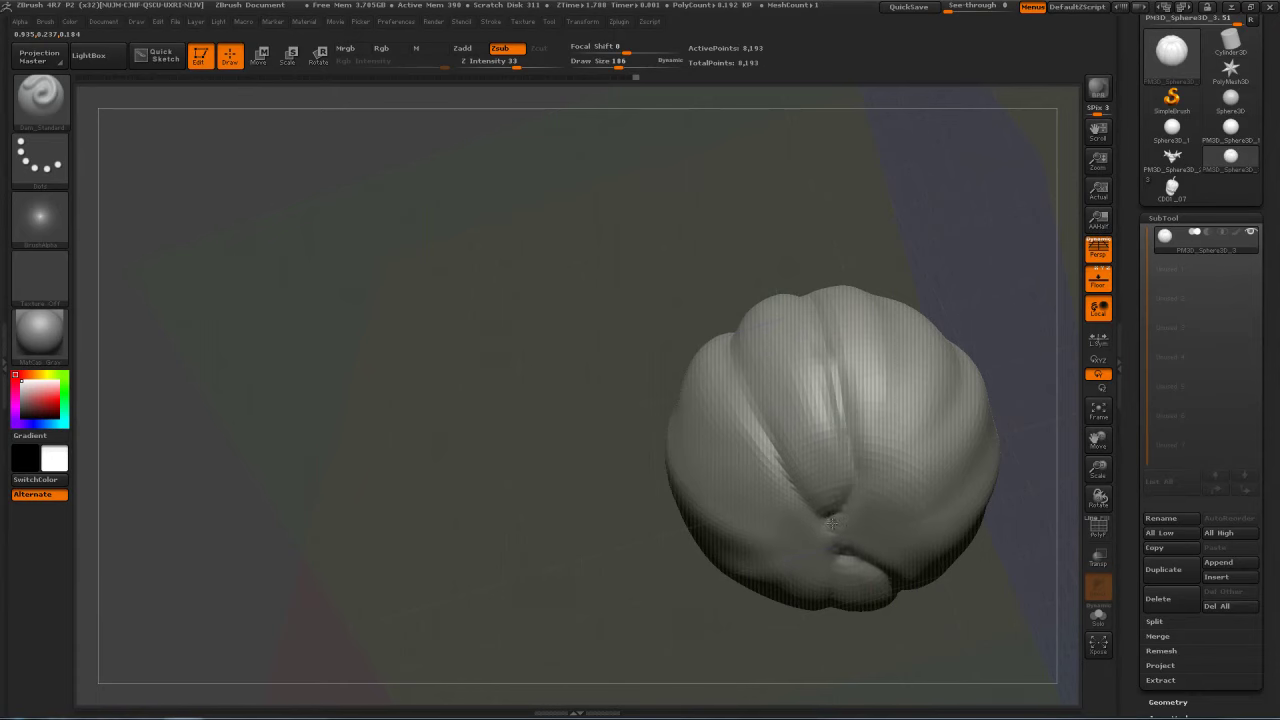
Step: Carve the following groove between segments from the top centre down to the base
{"action": "left_click_drag", "start_coordinate": [976, 291], "coordinate": [1010, 214]}
{"action": "right_click_drag", "start_coordinate": [1009, 213], "coordinate": [808, 251]}
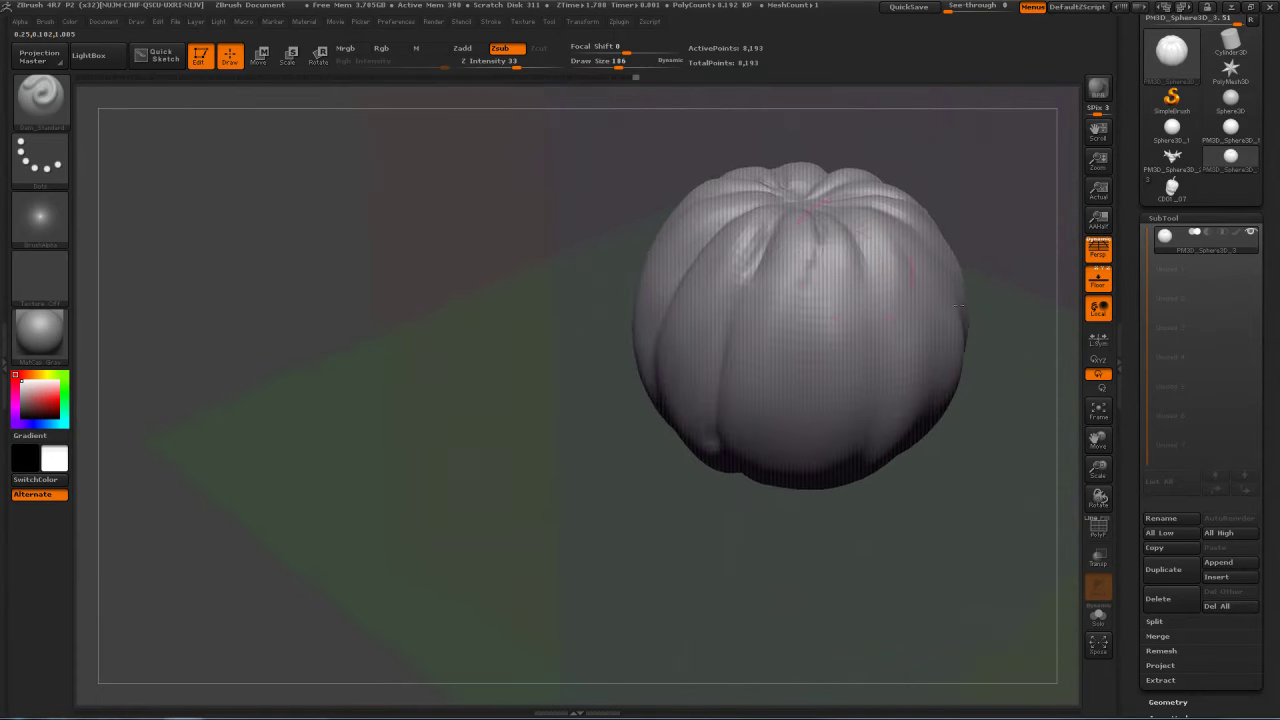
{"action": "left_click_drag", "start_coordinate": [813, 289], "coordinate": [806, 455]}
{"action": "mouse_move", "coordinate": [806, 481]}
{"action": "right_mouse_down"}
{"action": "mouse_move", "coordinate": [815, 405]}
{"action": "mouse_move", "coordinate": [857, 296]}
{"action": "right_mouse_up"}
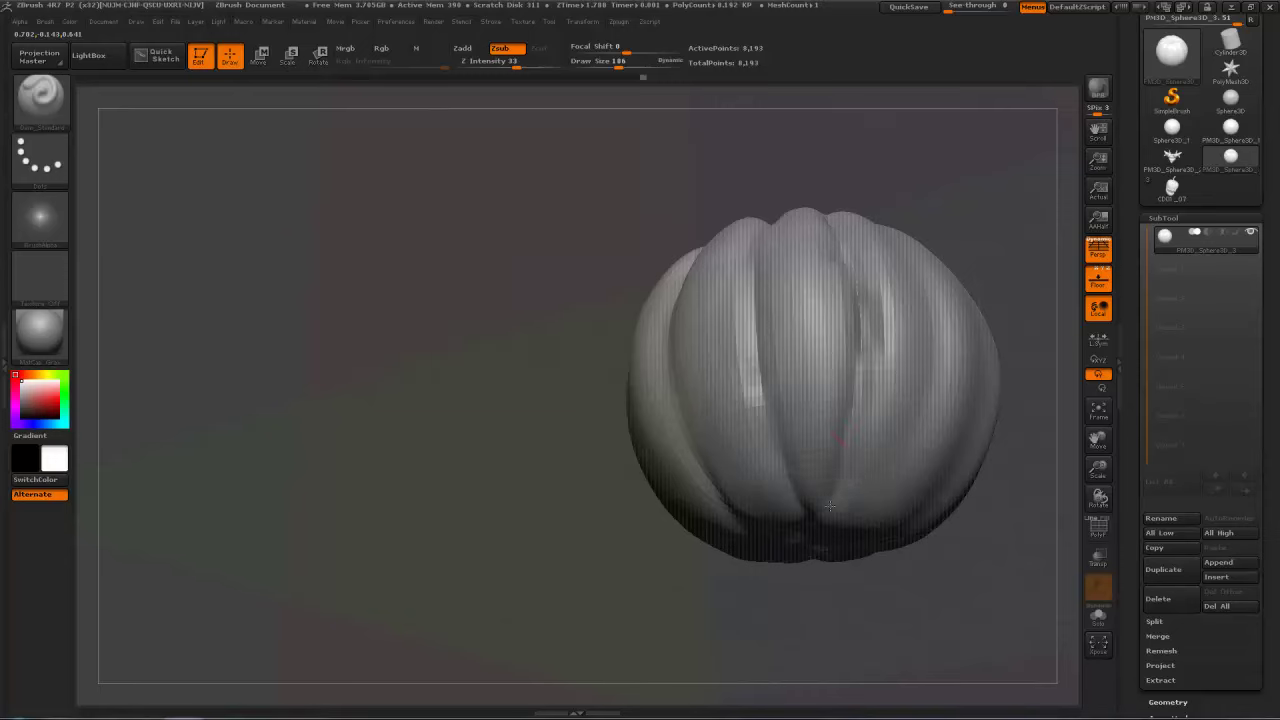
Step: Deepen another groove around the pumpkin's side and smooth the rough strokes on the neighbouring segment
{"action": "mouse_move", "coordinate": [968, 233]}
{"action": "right_mouse_down"}
{"action": "mouse_move", "coordinate": [846, 209]}
{"action": "mouse_move", "coordinate": [900, 195]}
{"action": "mouse_move", "coordinate": [862, 179]}
{"action": "mouse_move", "coordinate": [981, 165]}
{"action": "mouse_move", "coordinate": [800, 177]}
{"action": "right_mouse_up"}
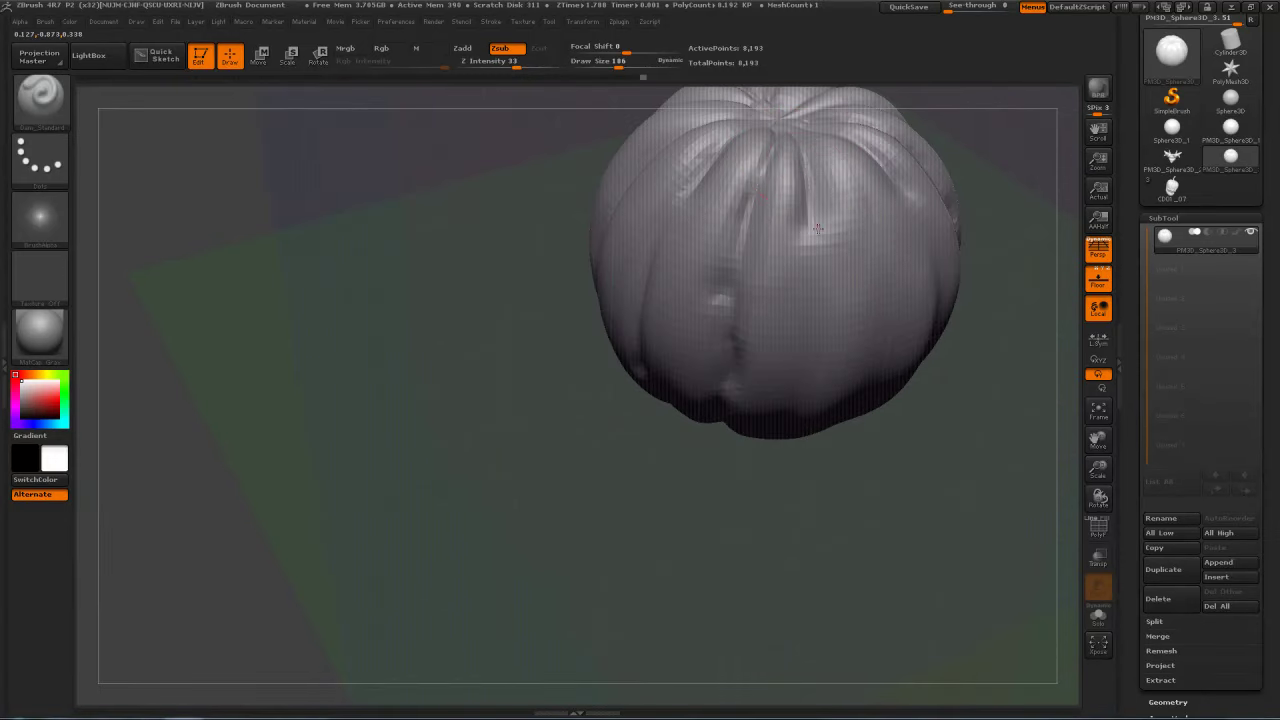
{"action": "right_click_drag", "start_coordinate": [798, 405], "coordinate": [805, 225]}
{"action": "mouse_move", "coordinate": [805, 226]}
{"action": "left_mouse_down", "text": "shift"}
{"action": "mouse_move", "coordinate": [786, 294]}
{"action": "mouse_move", "coordinate": [738, 245]}
{"action": "mouse_move", "coordinate": [766, 183]}
{"action": "mouse_move", "coordinate": [733, 353]}
{"action": "left_mouse_up", "text": "shift"}
{"action": "right_click_drag", "start_coordinate": [891, 549], "coordinate": [878, 420]}
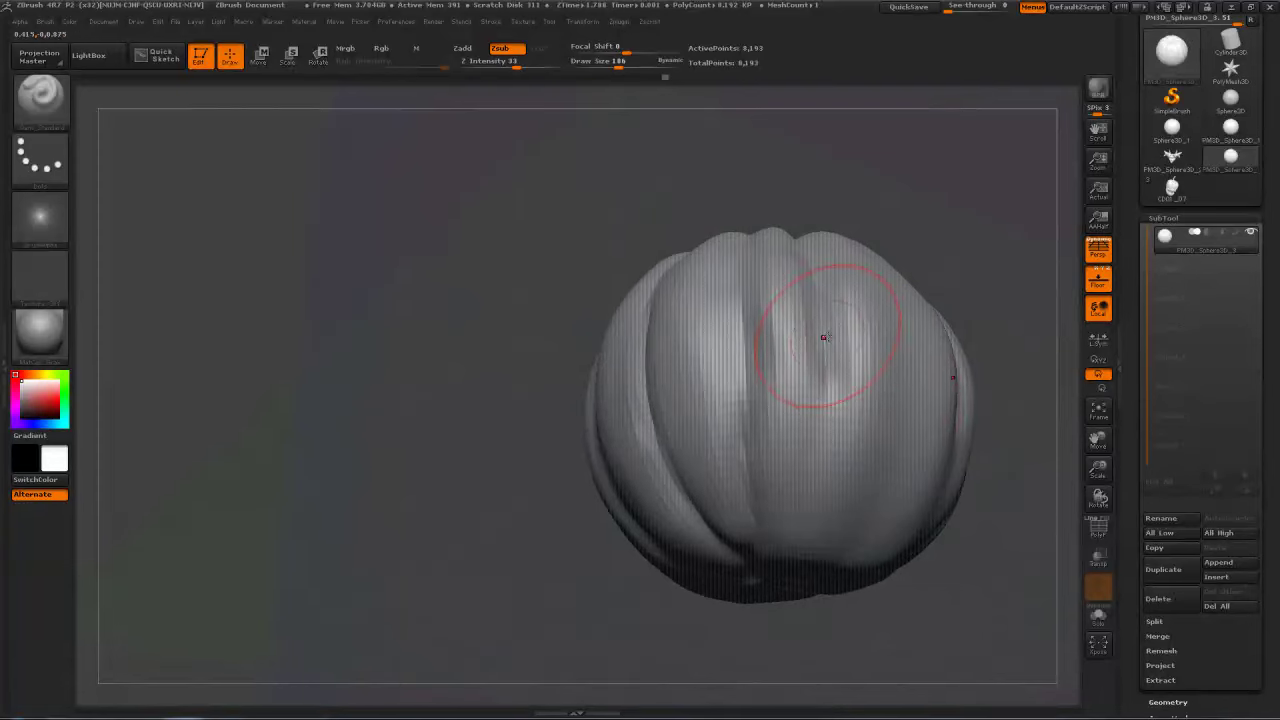
Step: Carve the groove down the side and carry it across the underside to the bottom centre
{"action": "left_click_drag", "start_coordinate": [825, 338], "coordinate": [828, 391]}
{"action": "mouse_move", "coordinate": [961, 236]}
{"action": "left_mouse_down"}
{"action": "mouse_move", "coordinate": [900, 241]}
{"action": "mouse_move", "coordinate": [820, 370]}
{"action": "mouse_move", "coordinate": [693, 516]}
{"action": "left_mouse_up"}
{"action": "mouse_move", "coordinate": [734, 477]}
{"action": "left_mouse_down"}
{"action": "mouse_move", "coordinate": [728, 536]}
{"action": "mouse_move", "coordinate": [702, 566]}
{"action": "mouse_move", "coordinate": [676, 526]}
{"action": "mouse_move", "coordinate": [673, 568]}
{"action": "left_mouse_up"}
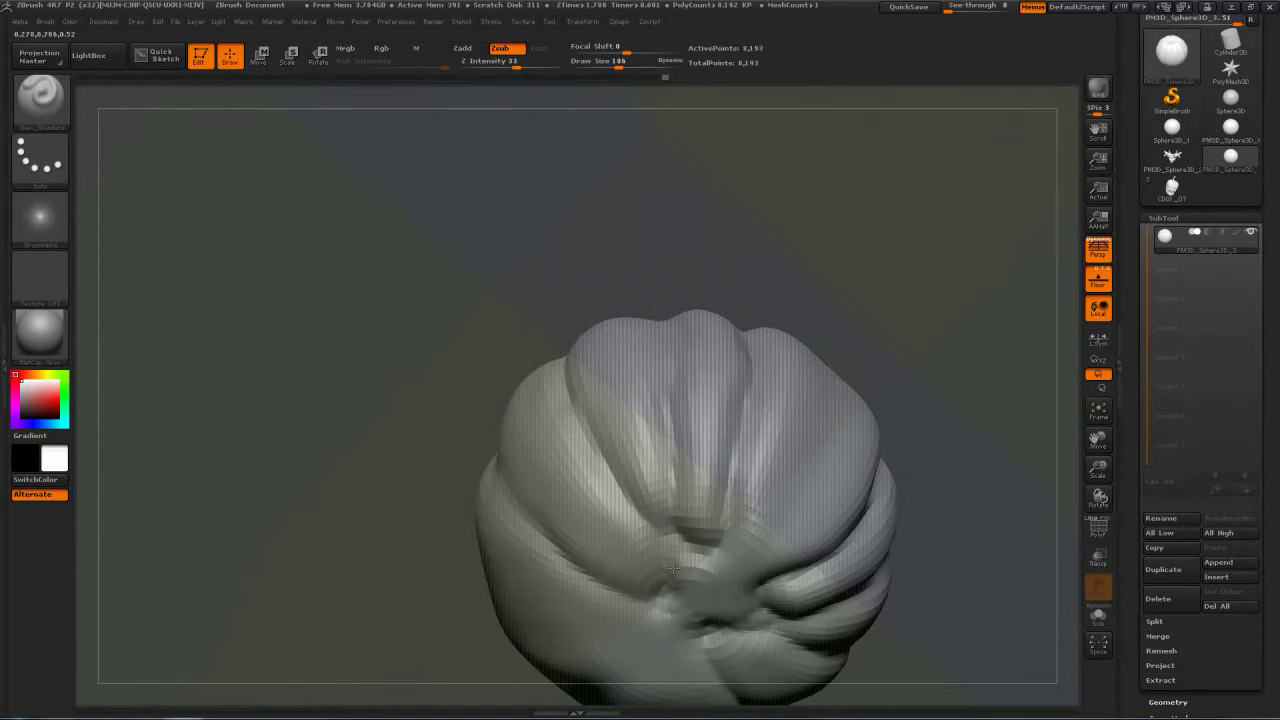
{"action": "mouse_move", "coordinate": [963, 340]}
{"action": "left_mouse_down"}
{"action": "mouse_move", "coordinate": [914, 471]}
{"action": "mouse_move", "coordinate": [951, 489]}
{"action": "mouse_move", "coordinate": [930, 510]}
{"action": "left_mouse_up"}
{"action": "mouse_move", "coordinate": [775, 570]}
{"action": "left_mouse_down"}
{"action": "mouse_move", "coordinate": [560, 583]}
{"action": "mouse_move", "coordinate": [377, 350]}
{"action": "mouse_move", "coordinate": [397, 385]}
{"action": "left_mouse_up"}
{"action": "left_click_drag", "start_coordinate": [850, 420], "coordinate": [481, 435], "text": "alt"}
{"action": "mouse_move", "coordinate": [880, 340]}
{"action": "left_mouse_down"}
{"action": "mouse_move", "coordinate": [895, 295]}
{"action": "mouse_move", "coordinate": [926, 375]}
{"action": "mouse_move", "coordinate": [922, 333]}
{"action": "mouse_move", "coordinate": [918, 372]}
{"action": "mouse_move", "coordinate": [875, 375]}
{"action": "left_mouse_up"}
Step: Reduce the Dam_Standard draw size to 72 and carve the front side groove from the top downward
{"action": "key", "text": "s"}
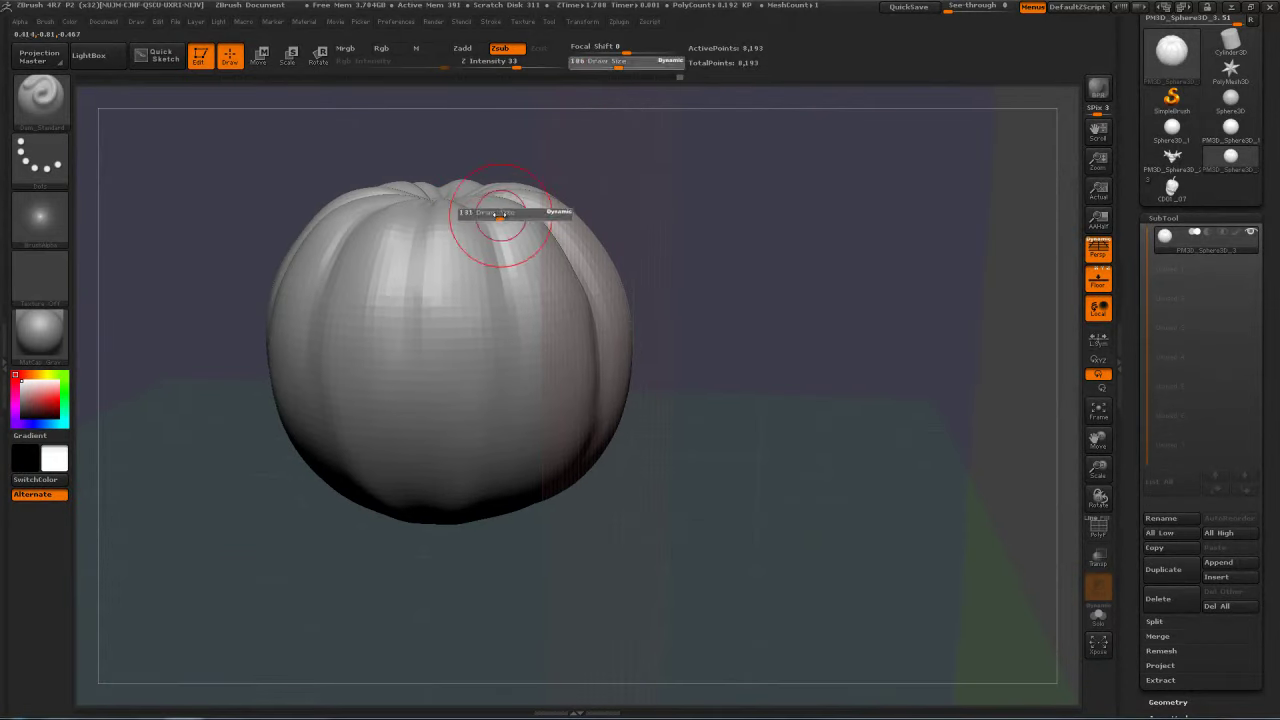
{"action": "left_click_drag", "start_coordinate": [496, 214], "coordinate": [478, 209]}
{"action": "left_click_drag", "start_coordinate": [501, 269], "coordinate": [510, 326]}
{"action": "left_click_drag", "start_coordinate": [881, 254], "coordinate": [877, 212]}
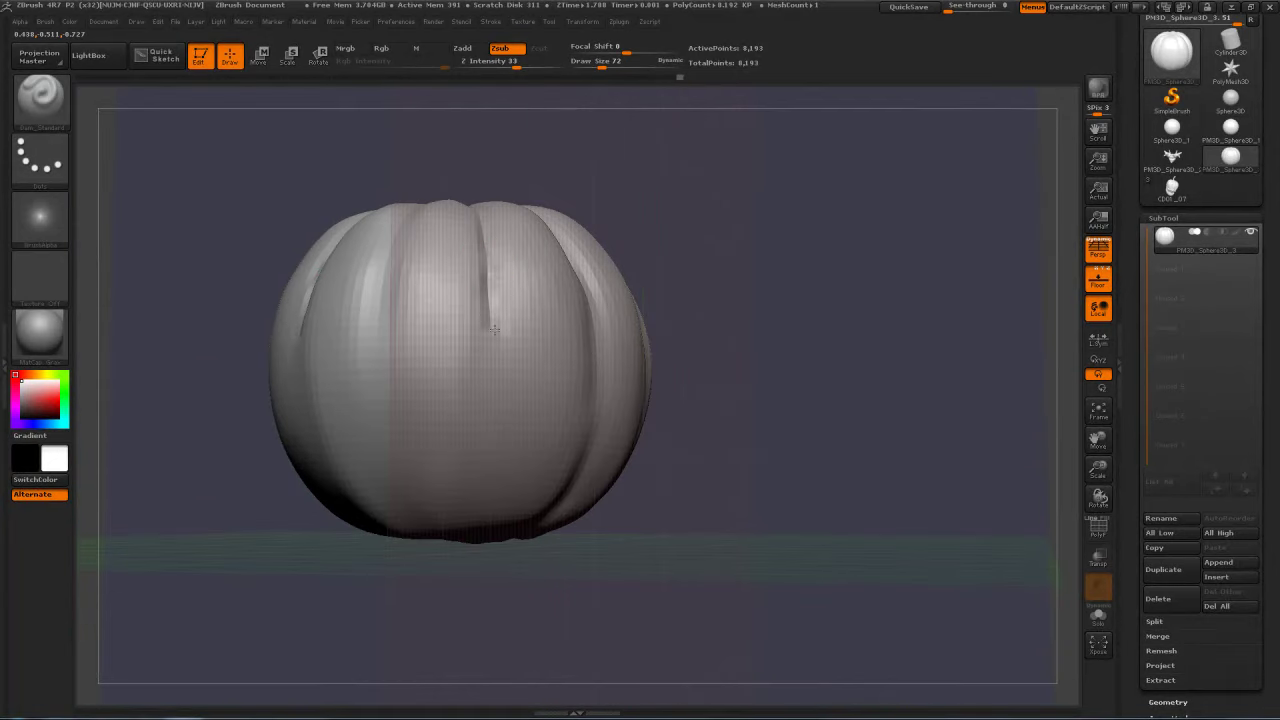
{"action": "left_click_drag", "start_coordinate": [497, 384], "coordinate": [497, 440]}
Step: Extend the front side groove across the underside toward the pumpkin's bottom centre
{"action": "left_click_drag", "start_coordinate": [800, 420], "coordinate": [800, 330]}
{"action": "mouse_move", "coordinate": [500, 346]}
{"action": "left_mouse_down"}
{"action": "mouse_move", "coordinate": [463, 450]}
{"action": "mouse_move", "coordinate": [380, 540]}
{"action": "left_mouse_up"}
{"action": "mouse_move", "coordinate": [733, 258]}
{"action": "left_mouse_down"}
{"action": "mouse_move", "coordinate": [739, 298]}
{"action": "mouse_move", "coordinate": [737, 246]}
{"action": "left_mouse_up"}
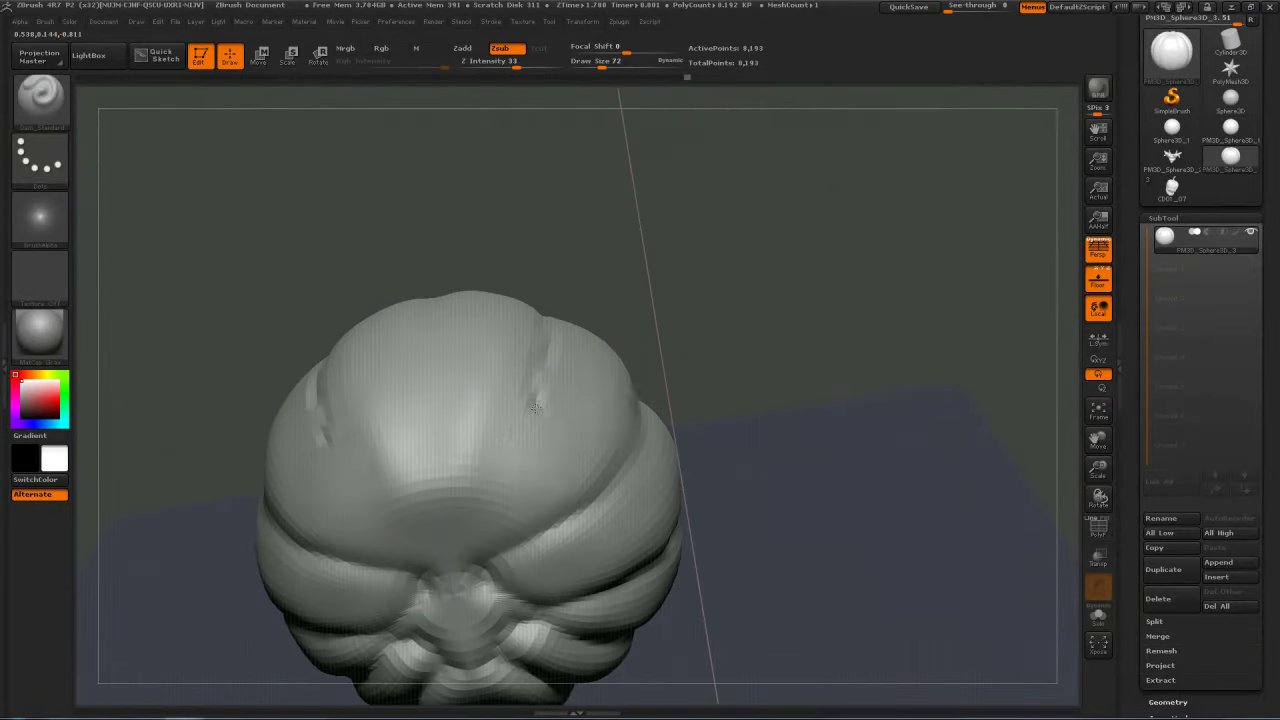
{"action": "left_click_drag", "start_coordinate": [536, 407], "coordinate": [462, 536]}
Step: Carve a vertical groove down the middle of the wide front segment with Dam_Standard, undoing and redoing the rough first stroke
{"action": "left_click_drag", "start_coordinate": [774, 277], "coordinate": [812, 345]}
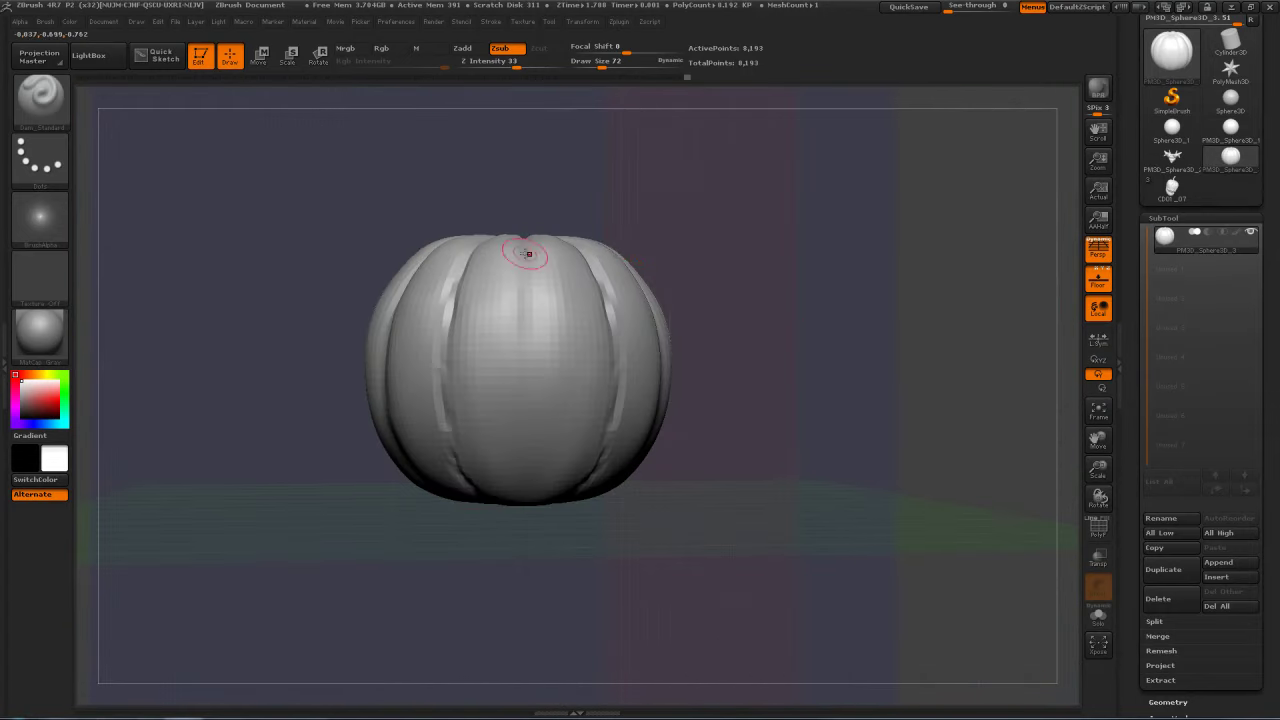
{"action": "left_click_drag", "start_coordinate": [529, 316], "coordinate": [533, 414]}
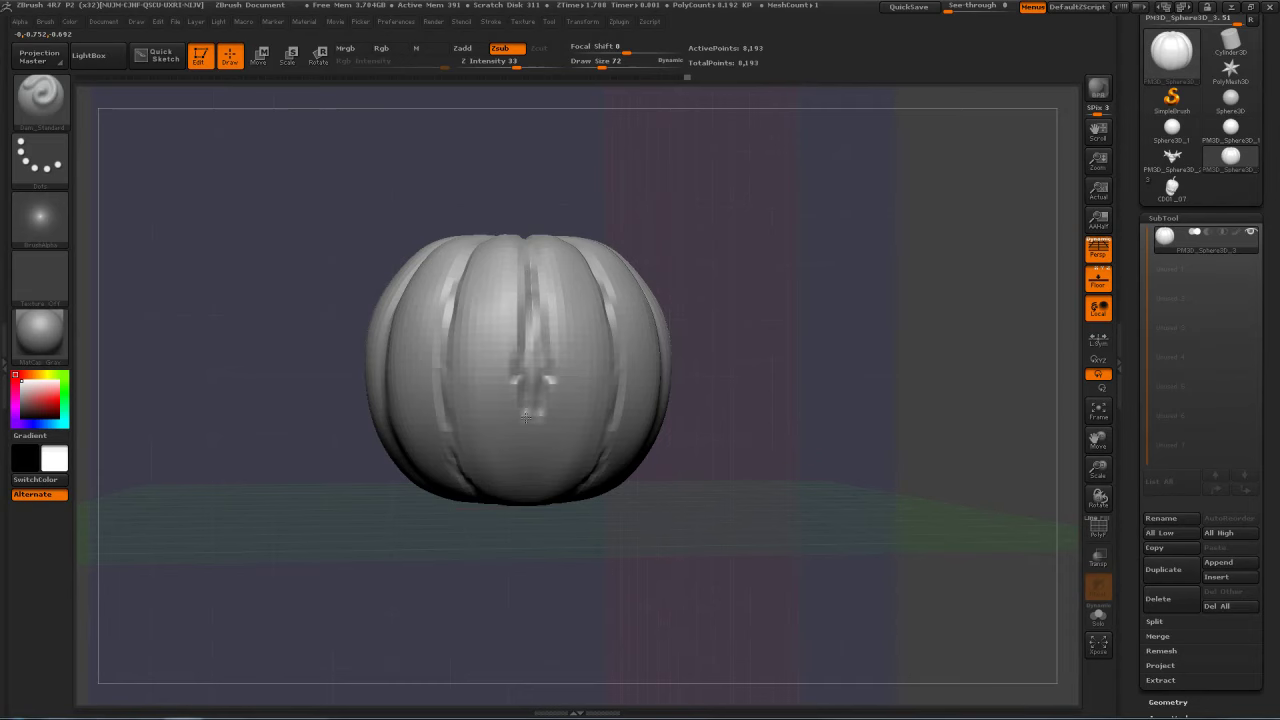
{"action": "key", "text": "b"}
{"action": "key", "text": "ctrl+z"}
{"action": "key", "text": "b"}
{"action": "key", "text": "s"}
{"action": "key", "text": "t"}
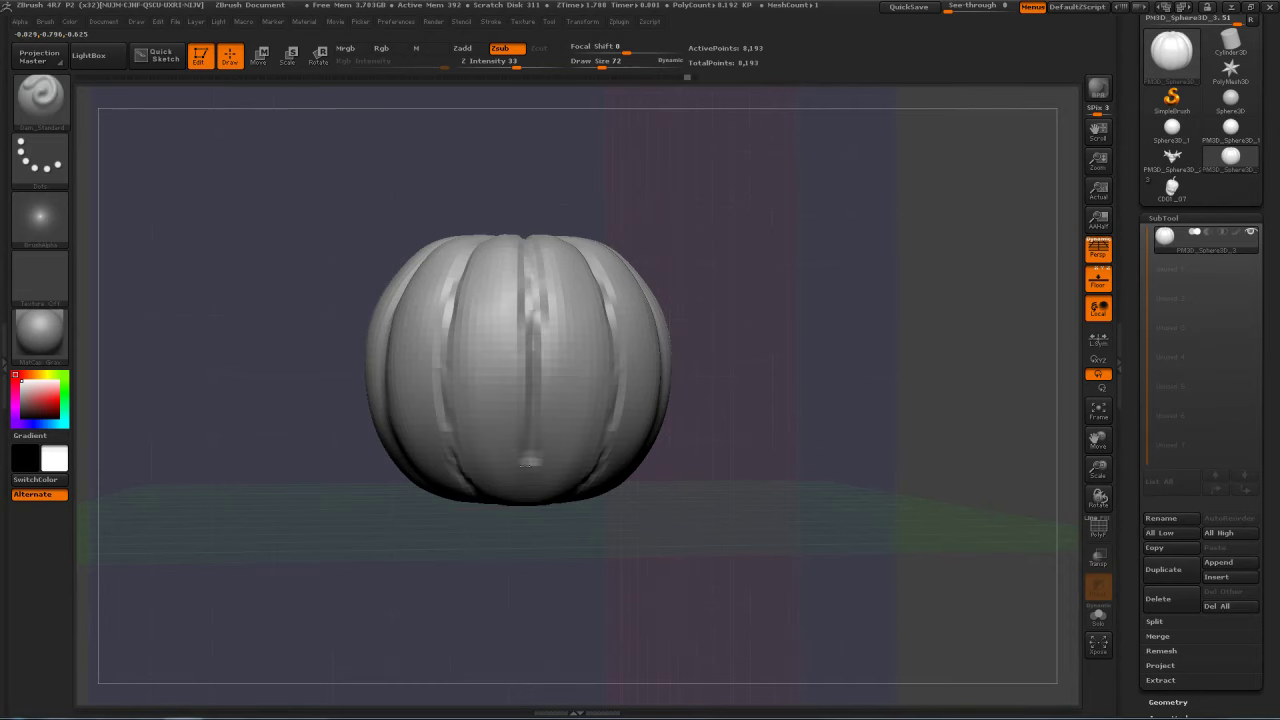
Step: Extend the middle groove toward the underside and smooth it together with the rough lower part of the neighbouring groove
{"action": "left_click_drag", "start_coordinate": [743, 329], "coordinate": [650, 307]}
{"action": "left_click_drag", "start_coordinate": [519, 400], "coordinate": [528, 460]}
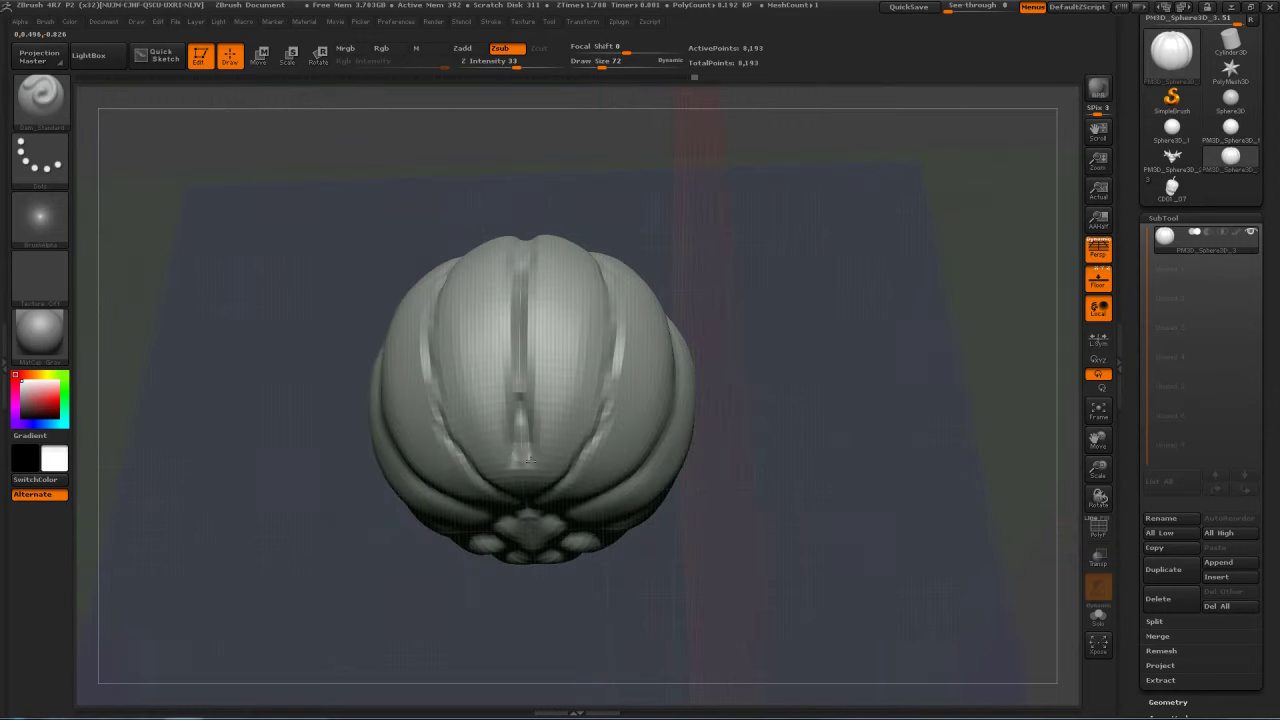
{"action": "mouse_move", "coordinate": [520, 409]}
{"action": "left_mouse_down", "text": "shift"}
{"action": "mouse_move", "coordinate": [520, 434]}
{"action": "mouse_move", "coordinate": [523, 260]}
{"action": "mouse_move", "coordinate": [508, 451]}
{"action": "left_mouse_up", "text": "shift"}
{"action": "left_click_drag", "start_coordinate": [622, 365], "coordinate": [560, 452], "text": "shift"}
Step: Recarve the middle groove from the upper side down to the underside and smooth its length
{"action": "left_click_drag", "start_coordinate": [740, 330], "coordinate": [614, 368]}
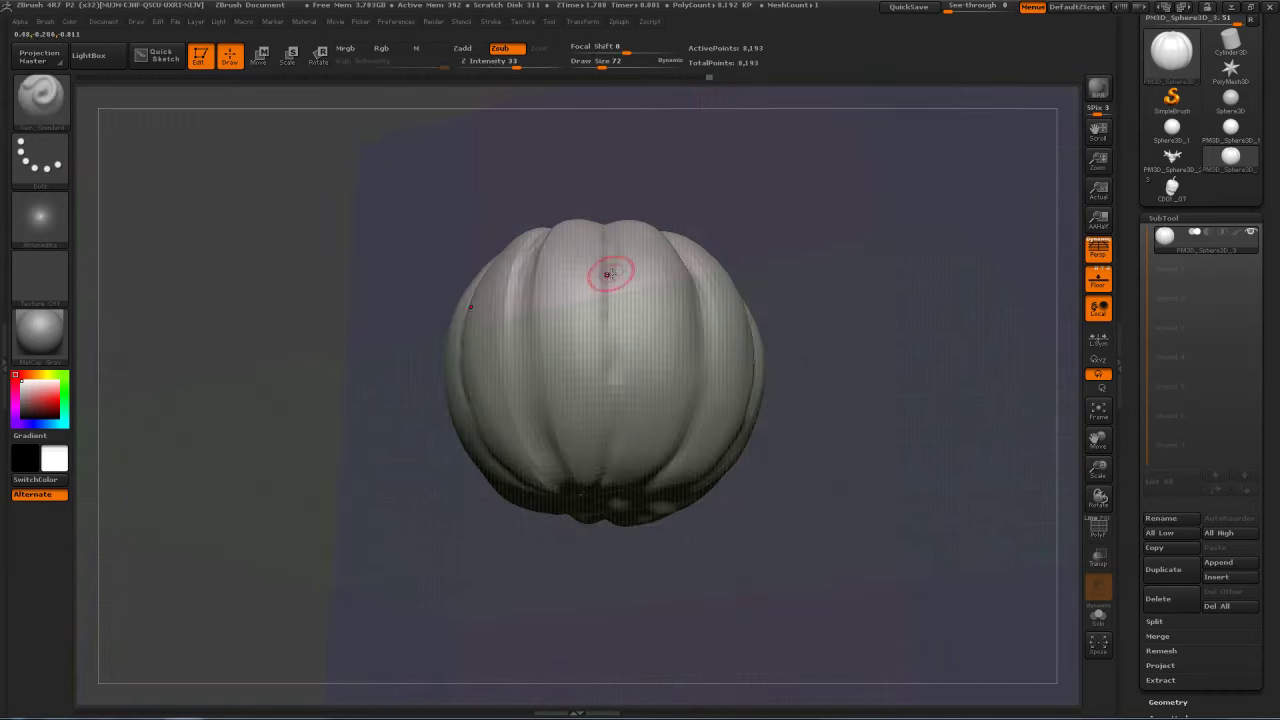
{"action": "left_click_drag", "start_coordinate": [614, 295], "coordinate": [602, 450]}
{"action": "left_click_drag", "start_coordinate": [611, 249], "coordinate": [608, 394], "text": "shift"}
{"action": "left_click_drag", "start_coordinate": [830, 278], "coordinate": [903, 279]}
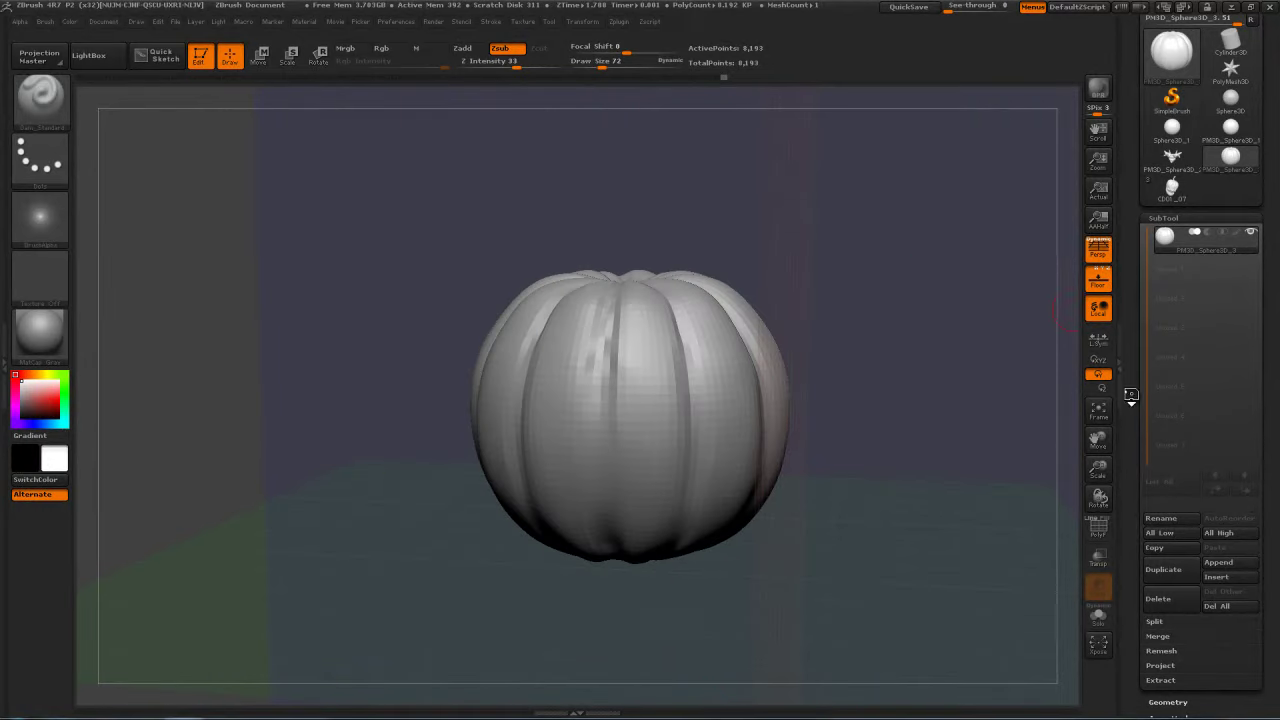
Step: Bring up the geometry and DynaMesh settings and examine the pumpkin's polygon wireframe
{"action": "scroll", "coordinate": [1131, 395], "scroll_direction": "down", "scroll_amount": 10}
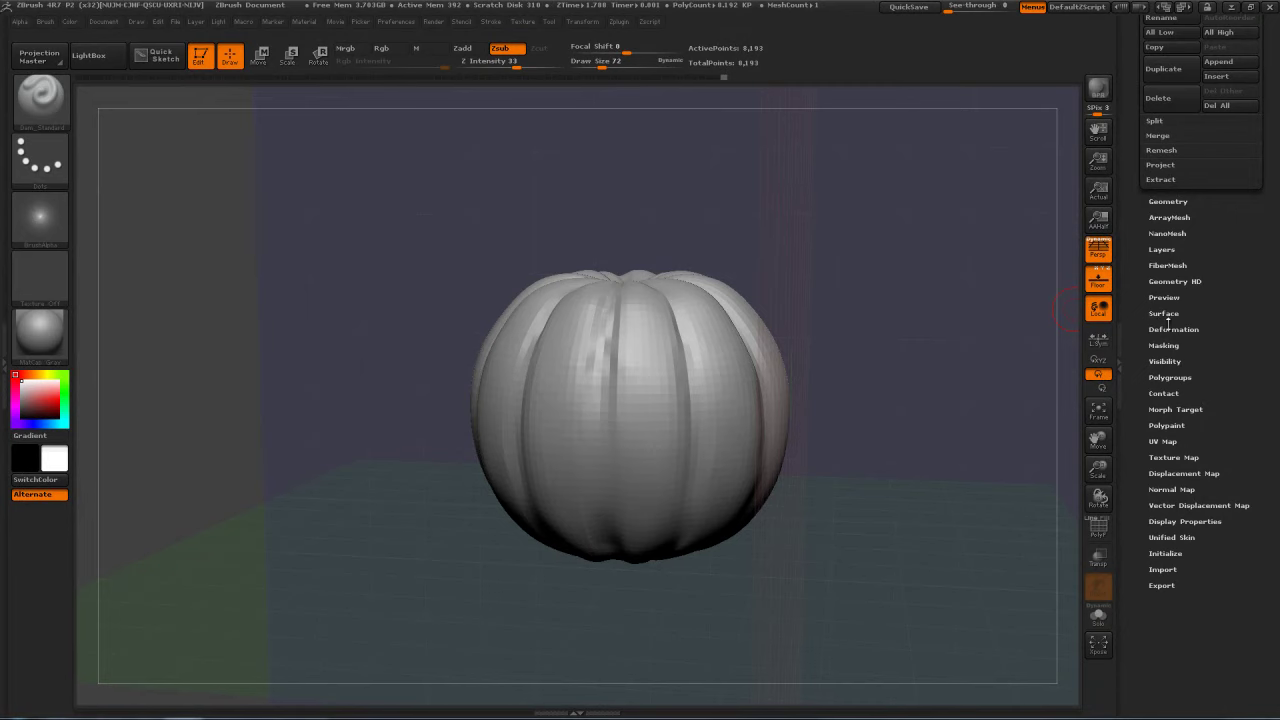
{"action": "left_click", "coordinate": [1168, 201]}
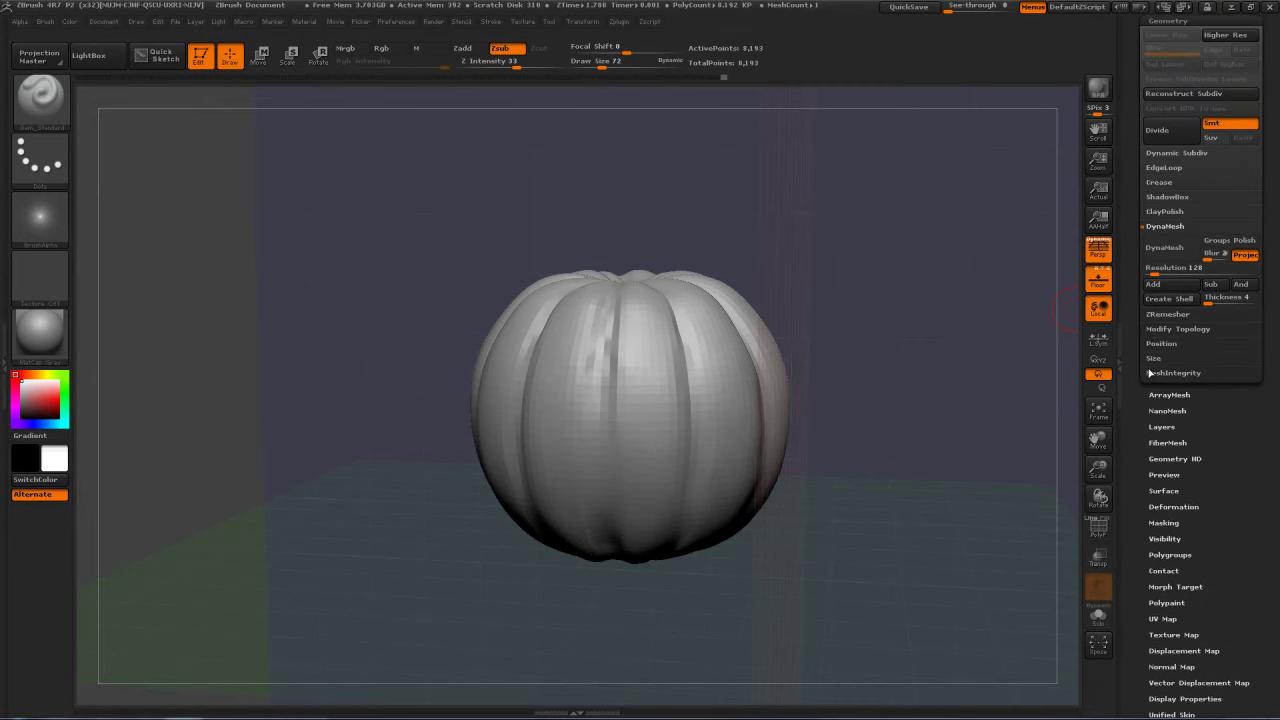
{"action": "left_click_drag", "start_coordinate": [1137, 235], "coordinate": [1132, 278]}
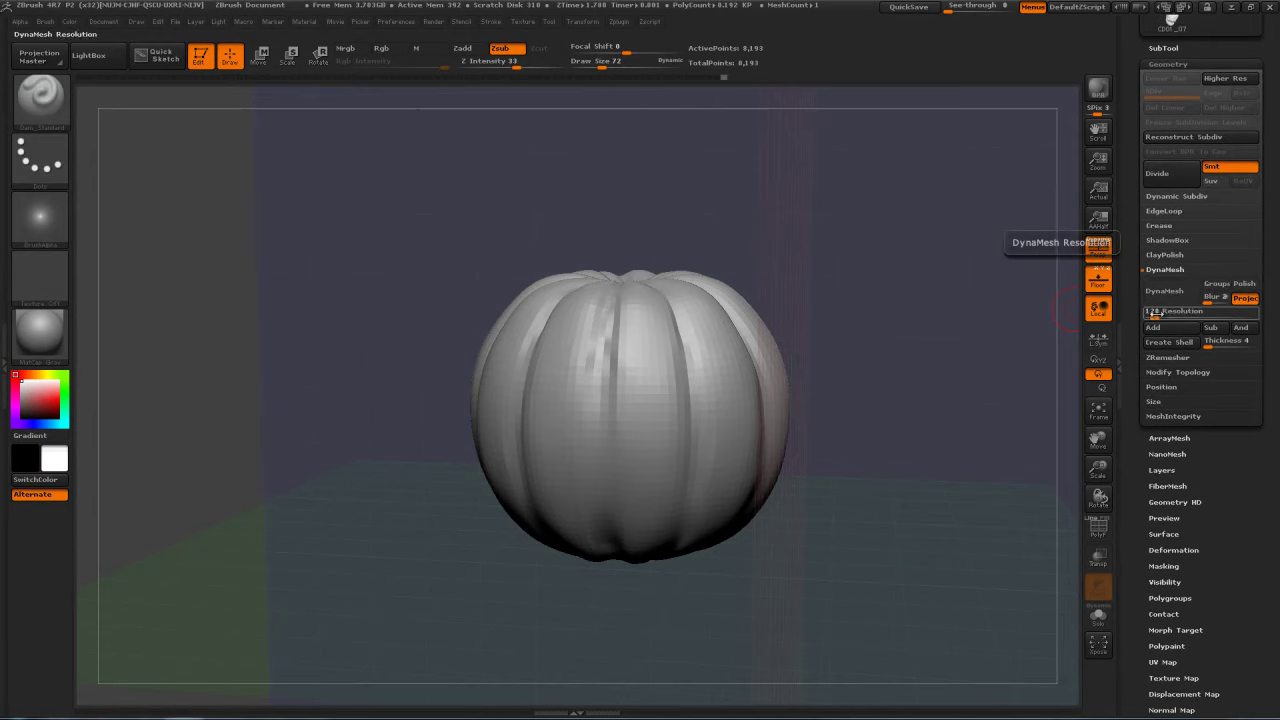
{"action": "left_click", "coordinate": [1101, 535]}
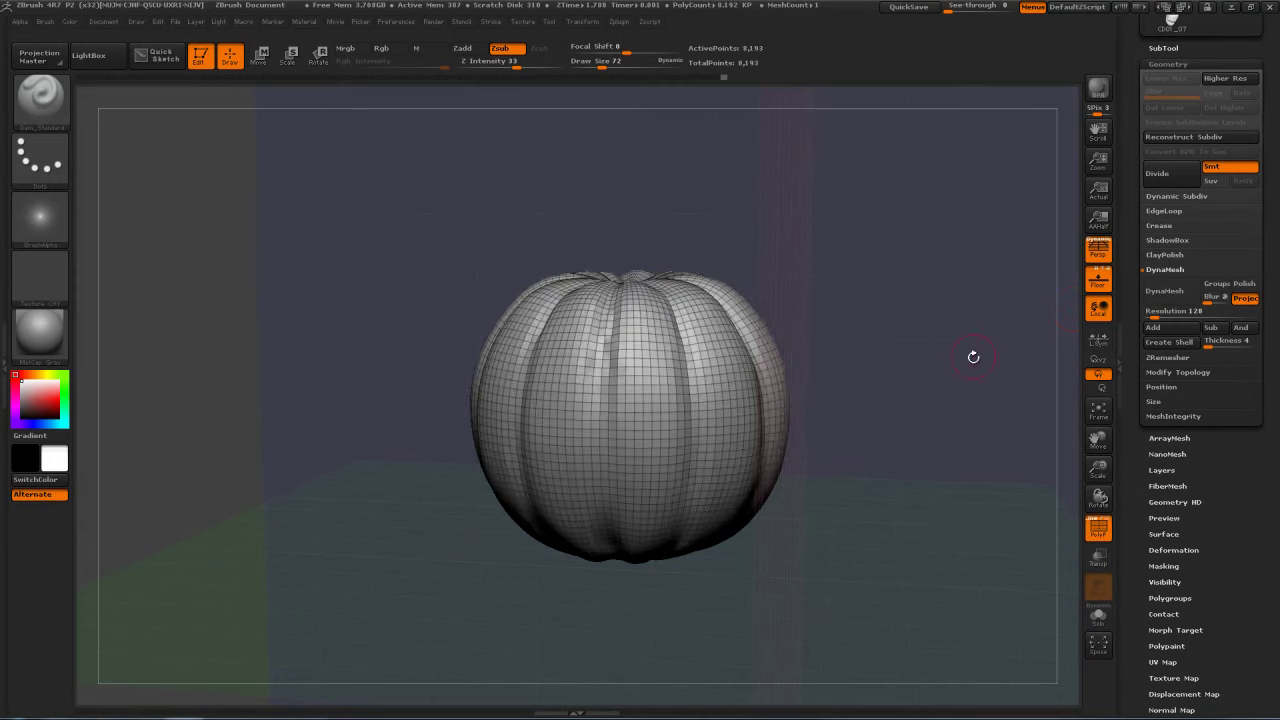
{"action": "left_click_drag", "start_coordinate": [973, 357], "coordinate": [940, 385]}
{"action": "left_click", "coordinate": [1101, 532]}
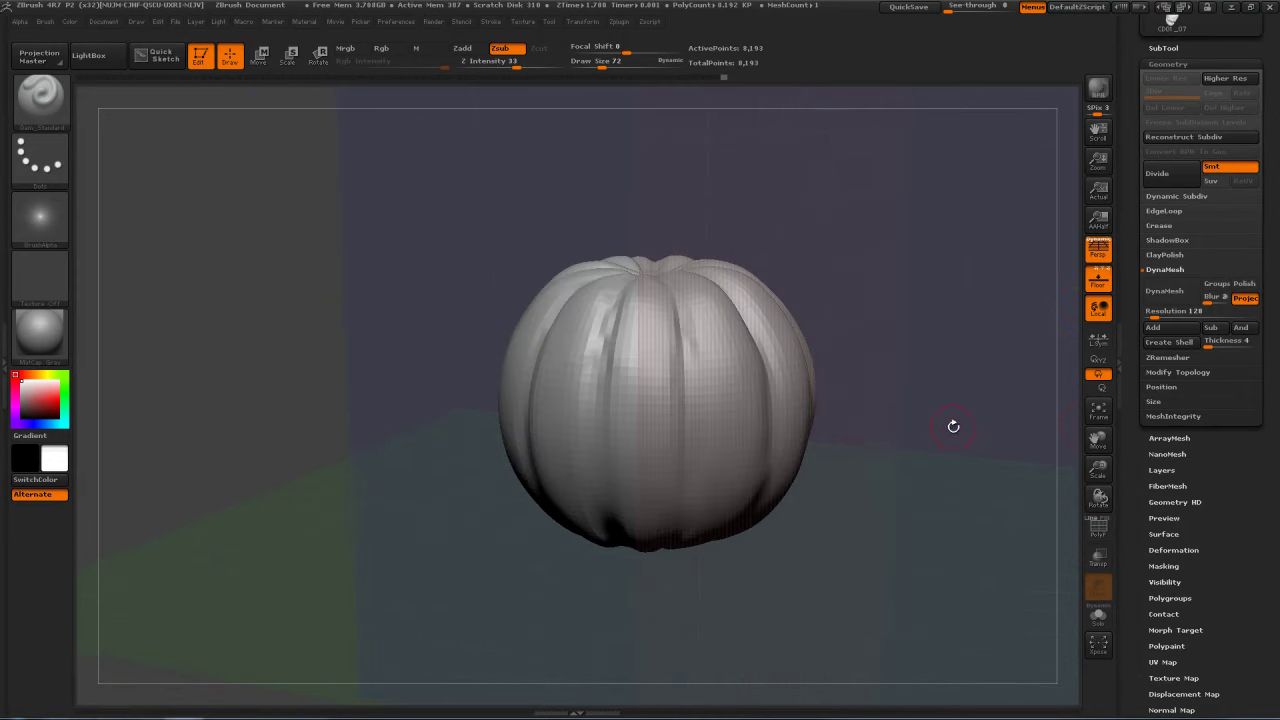
Step: Subdivide the pumpkin mesh twice, to subdivision level 3
{"action": "key", "text": "ctrl"}
{"action": "key", "text": "ctrl+d"}
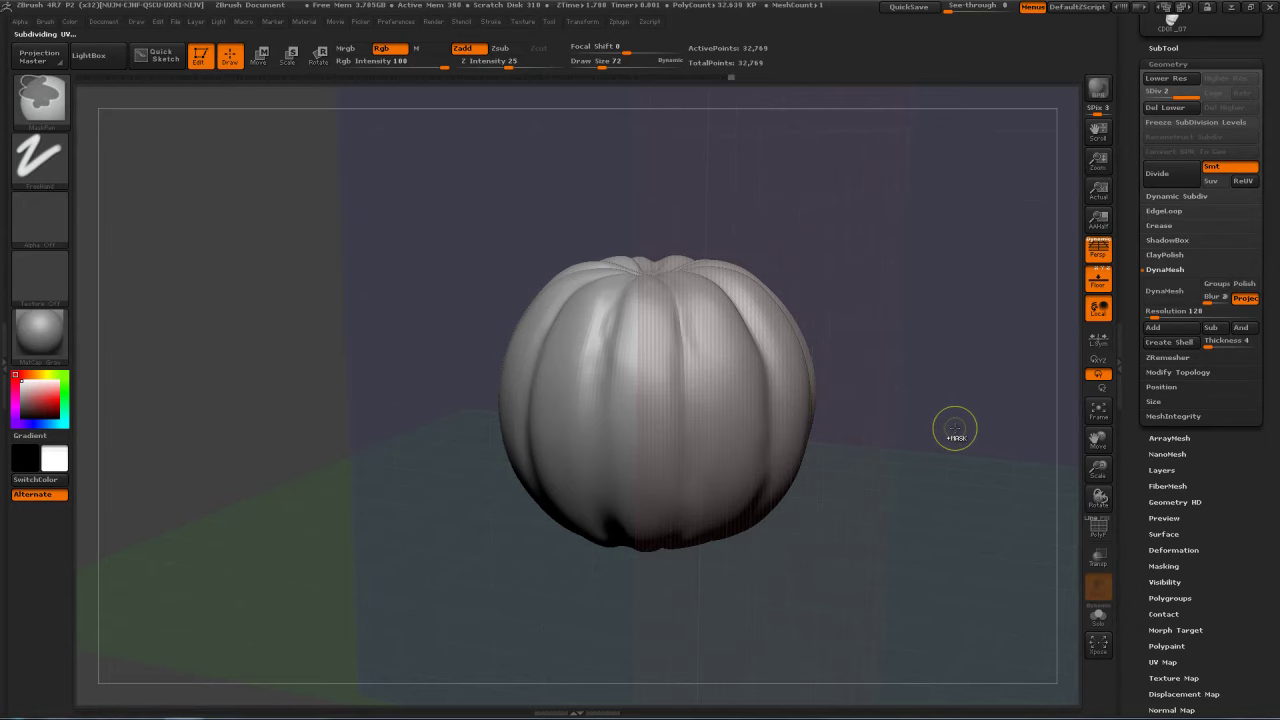
{"action": "key", "text": "ctrl+d"}
{"action": "mouse_move", "coordinate": [943, 374]}
{"action": "left_mouse_down"}
{"action": "mouse_move", "coordinate": [982, 370]}
{"action": "mouse_move", "coordinate": [960, 367]}
{"action": "mouse_move", "coordinate": [1022, 339]}
{"action": "left_mouse_up"}
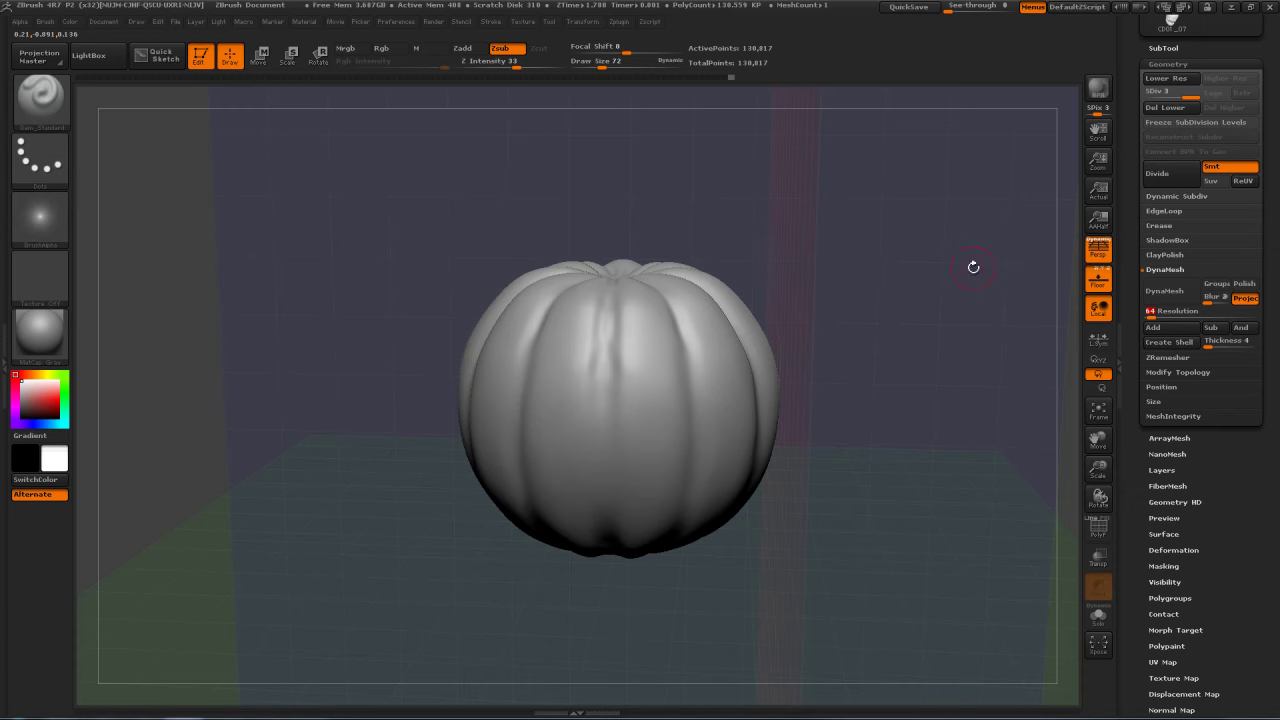
Step: Try remeshing the pumpkin with DynaMesh at resolution 64 with the wireframe shown, and undo the remesh
{"action": "left_click", "coordinate": [1098, 530]}
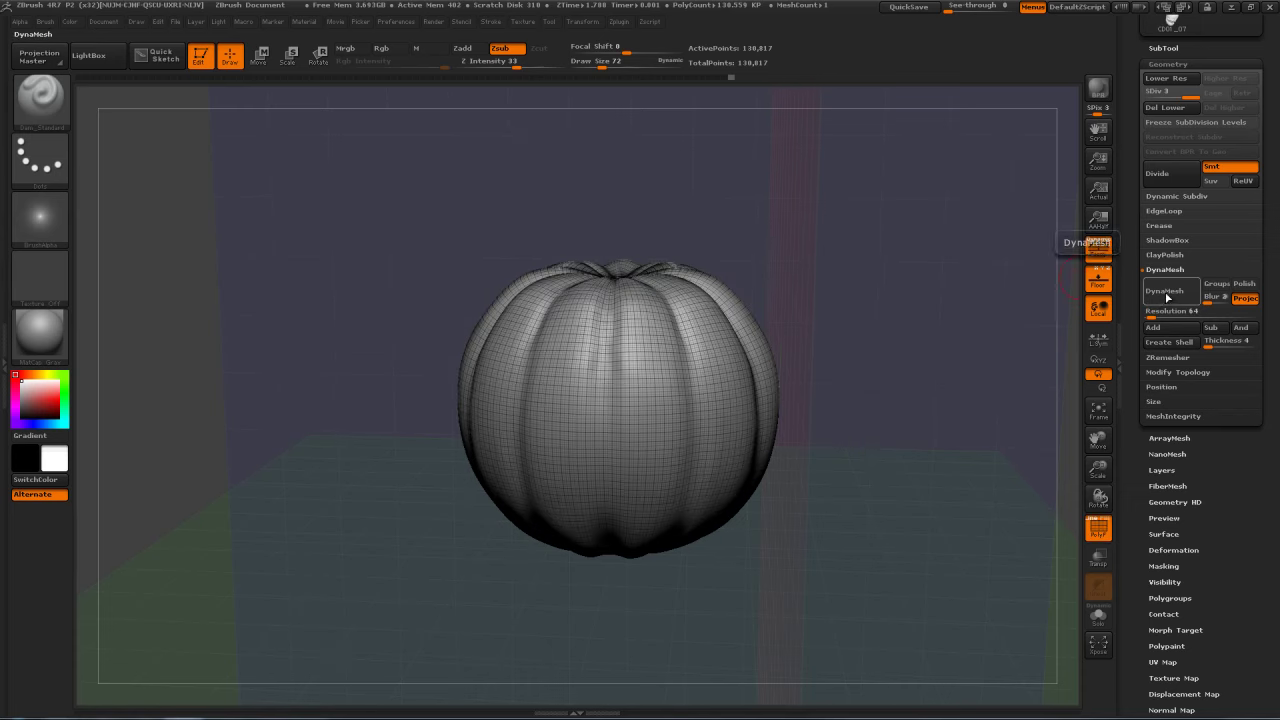
{"action": "left_click", "coordinate": [1164, 295]}
{"action": "left_click", "coordinate": [1021, 321]}
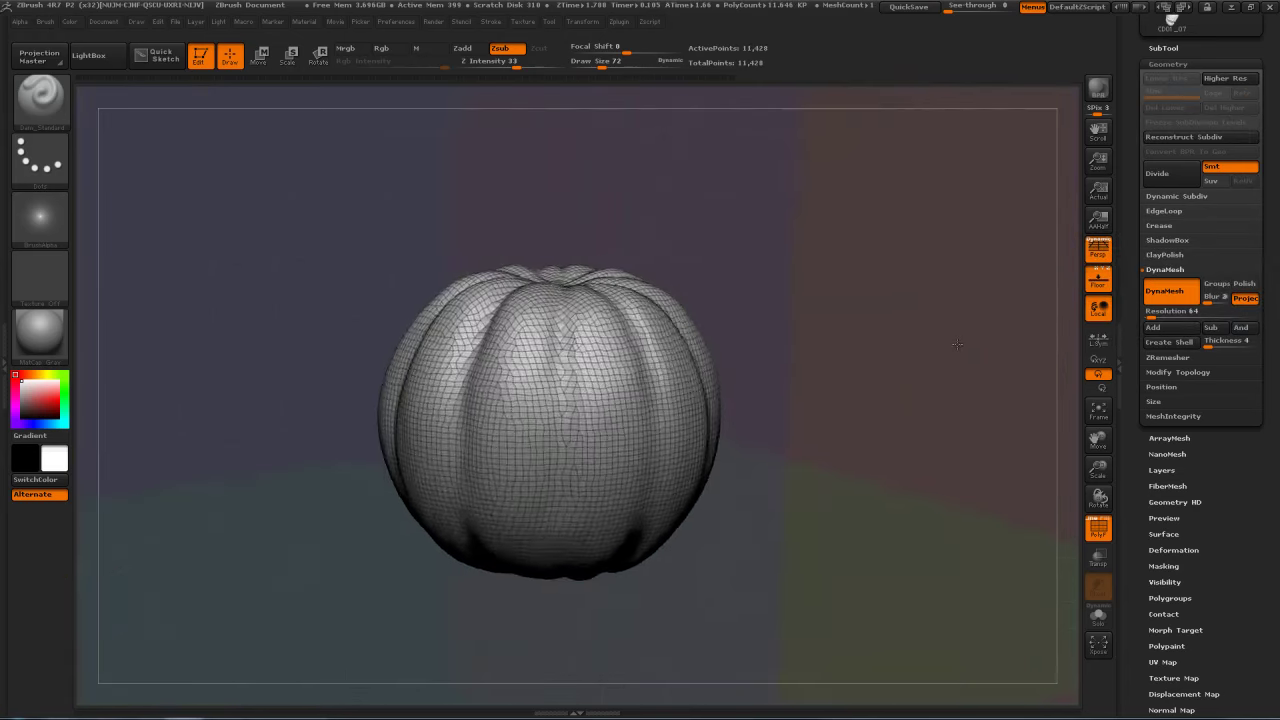
{"action": "mouse_move", "coordinate": [925, 341]}
{"action": "left_mouse_down"}
{"action": "mouse_move", "coordinate": [930, 330]}
{"action": "mouse_move", "coordinate": [924, 360]}
{"action": "left_mouse_up"}
{"action": "key", "text": "ctrl"}
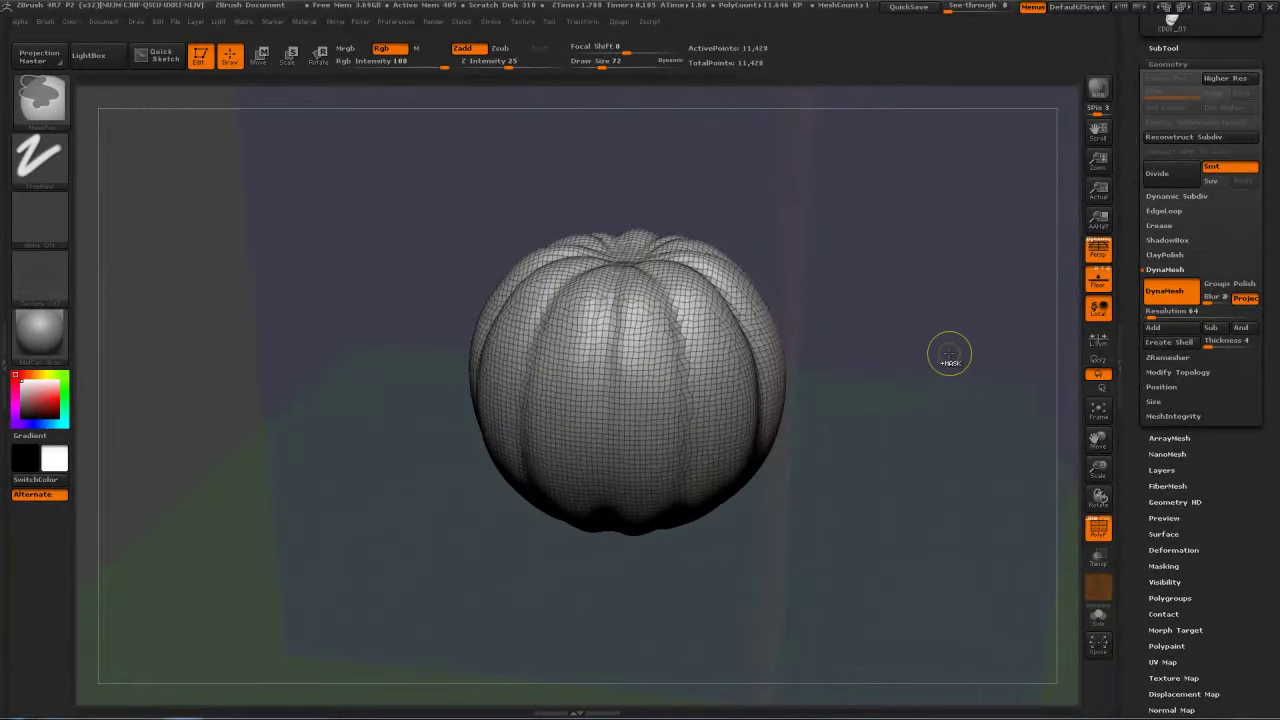
{"action": "key", "text": "ctrl+z"}
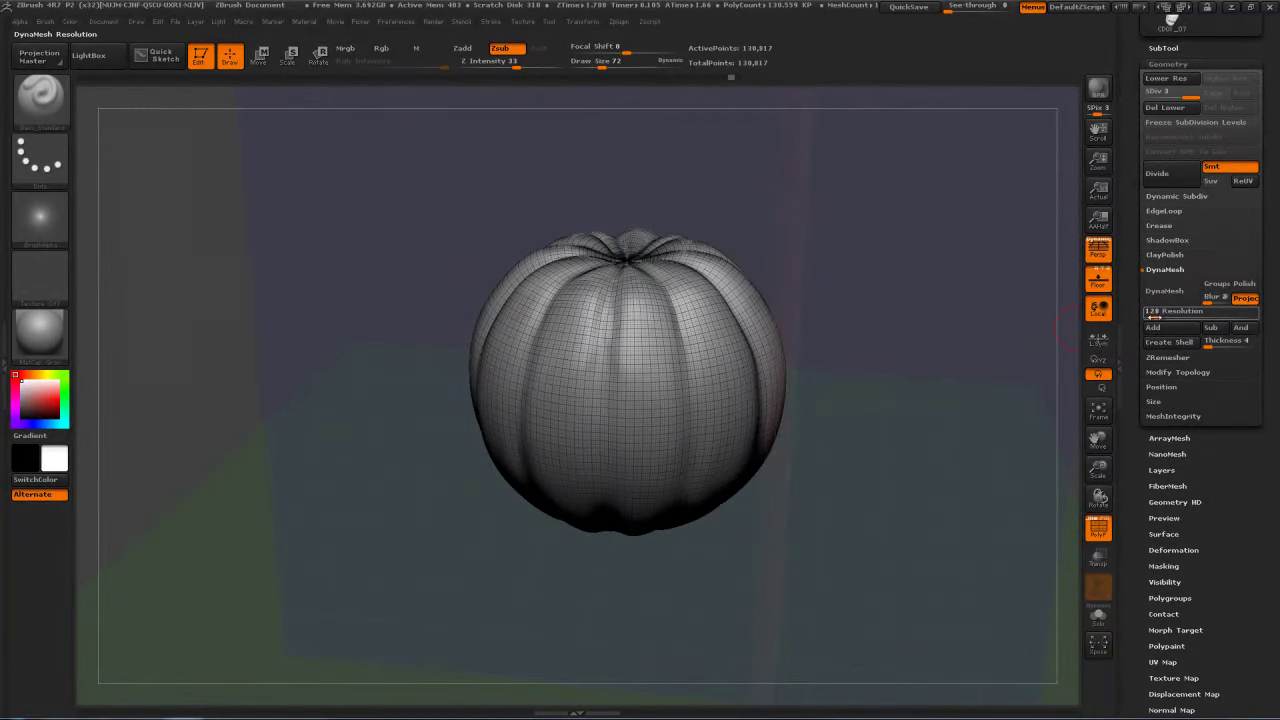
Step: Remesh the pumpkin with DynaMesh at resolution 80, check the new mesh, and hide the wireframe
{"action": "left_click", "coordinate": [1153, 317]}
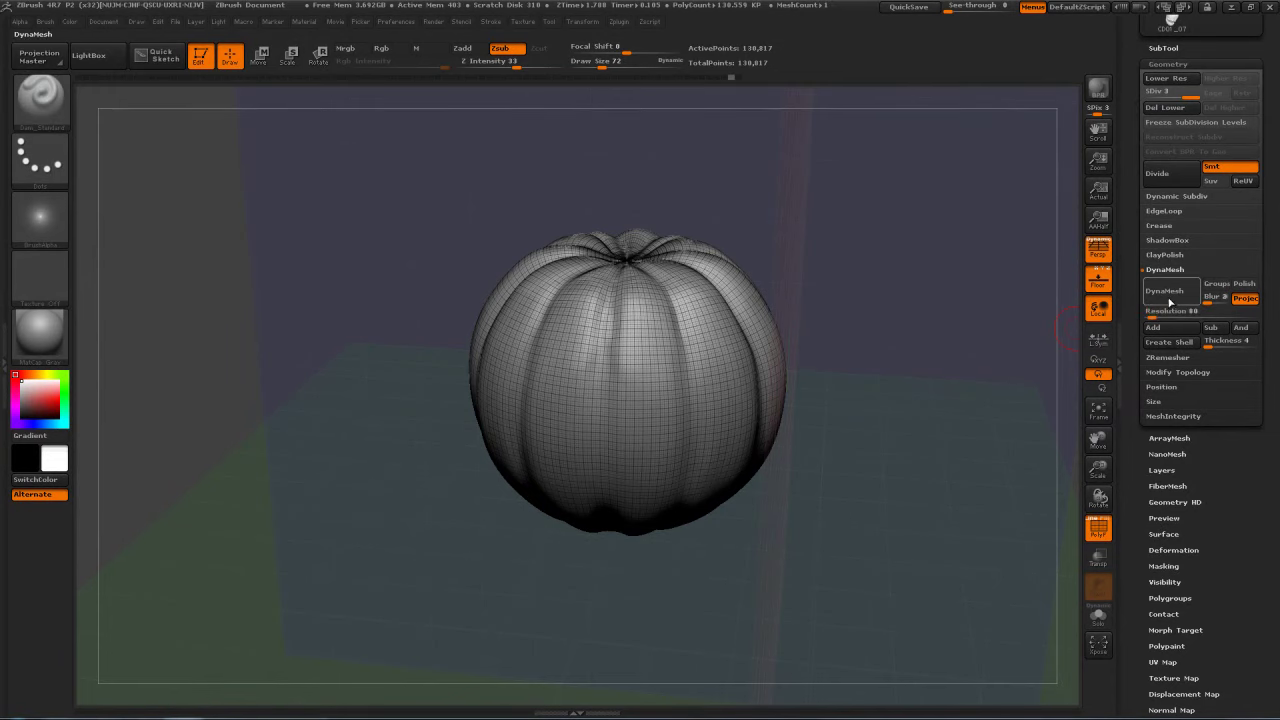
{"action": "left_click", "coordinate": [1168, 299]}
{"action": "left_click", "coordinate": [1036, 325]}
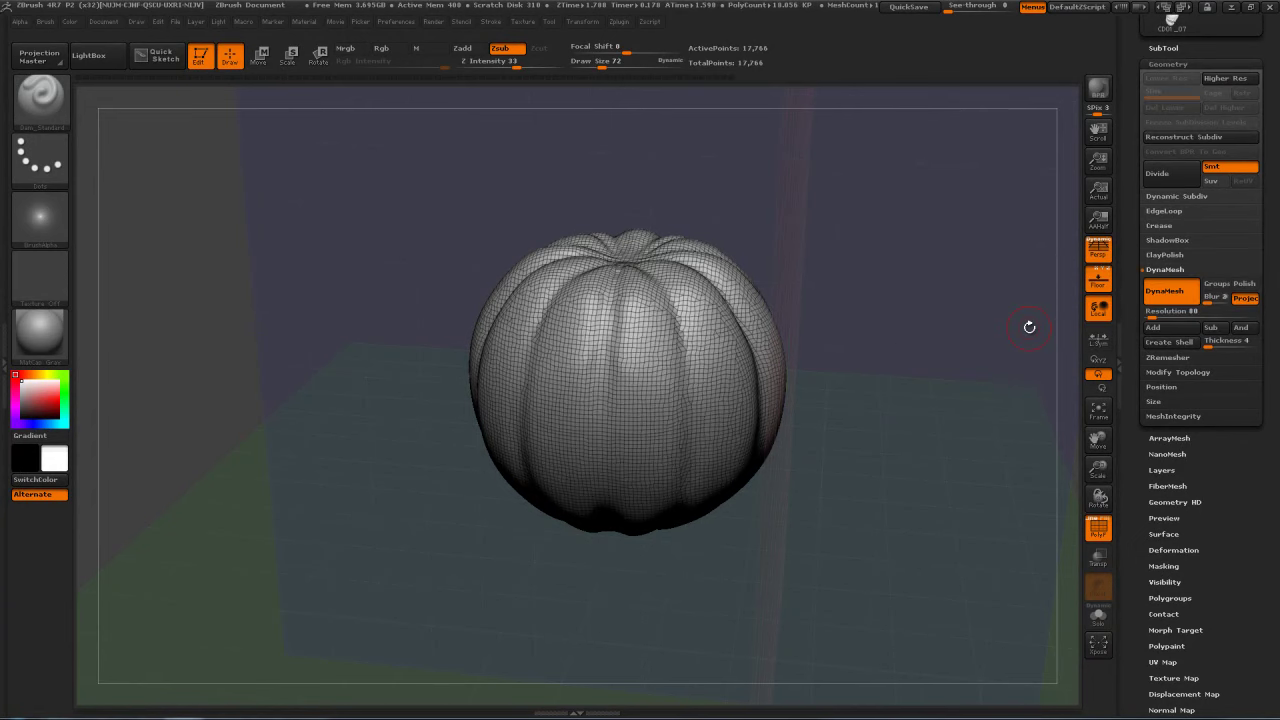
{"action": "left_click_drag", "start_coordinate": [923, 378], "coordinate": [1075, 480]}
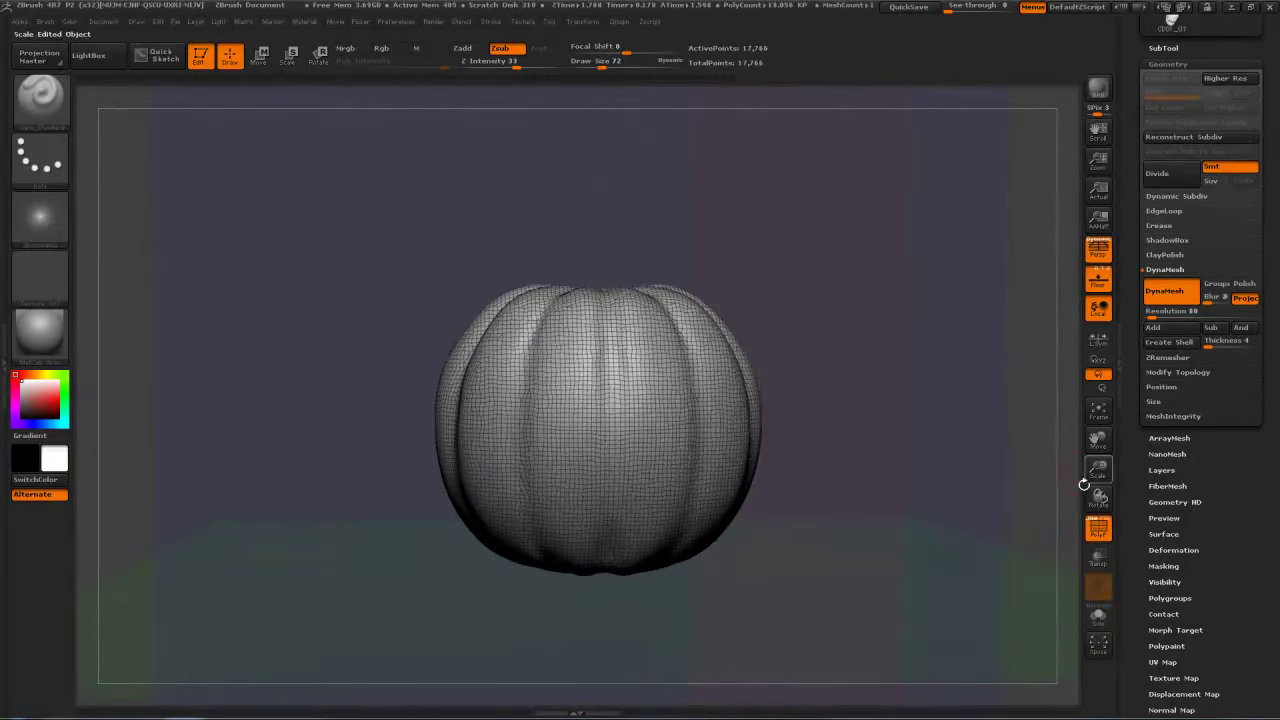
{"action": "left_click", "coordinate": [1100, 530]}
Step: Carve the middle groove on the underside down to where the segments meet at the bottom centre
{"action": "left_click_drag", "start_coordinate": [960, 420], "coordinate": [920, 225]}
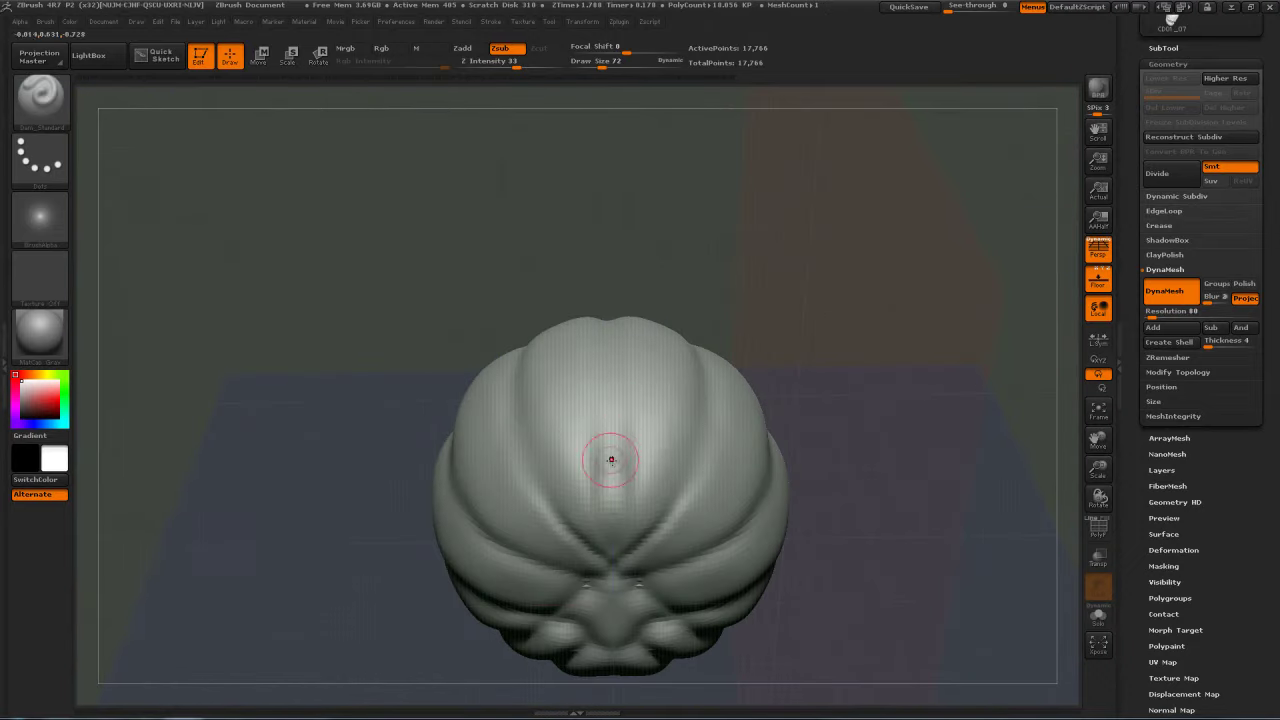
{"action": "key", "text": "b"}
{"action": "key", "text": "Escape"}
{"action": "left_click_drag", "start_coordinate": [614, 462], "coordinate": [614, 494]}
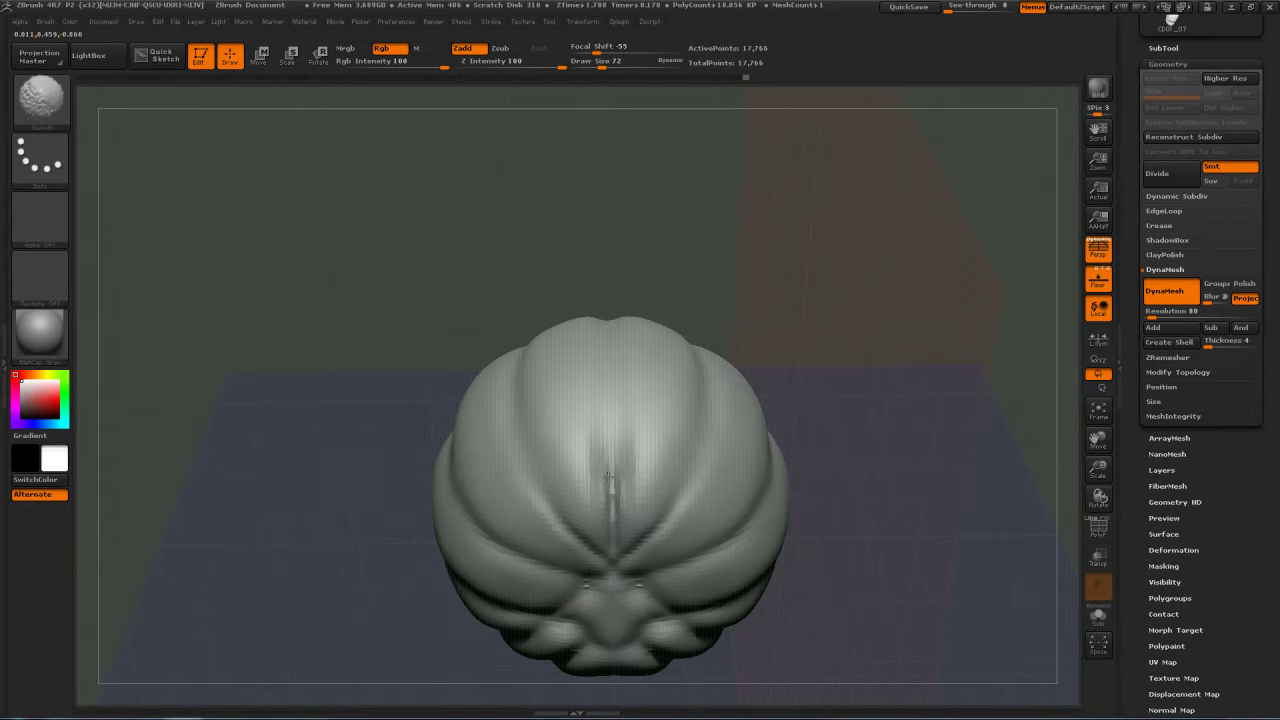
Step: Deepen the two grooves flanking the middle one on the underside and smooth the strokes where they meet
{"action": "mouse_move", "coordinate": [827, 241]}
{"action": "left_mouse_down"}
{"action": "mouse_move", "coordinate": [850, 300]}
{"action": "mouse_move", "coordinate": [843, 234]}
{"action": "mouse_move", "coordinate": [830, 283]}
{"action": "mouse_move", "coordinate": [825, 238]}
{"action": "left_mouse_up"}
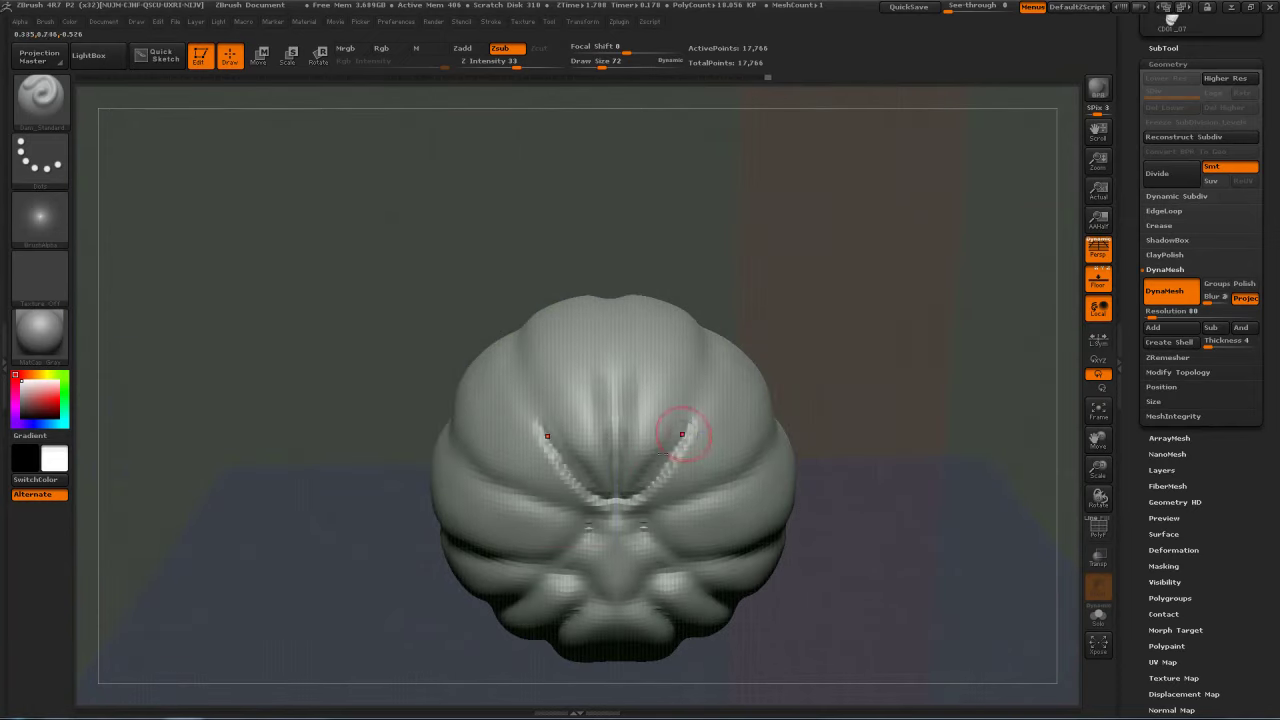
{"action": "key", "text": "shift"}
{"action": "left_click_drag", "start_coordinate": [604, 487], "coordinate": [654, 477], "text": "shift"}
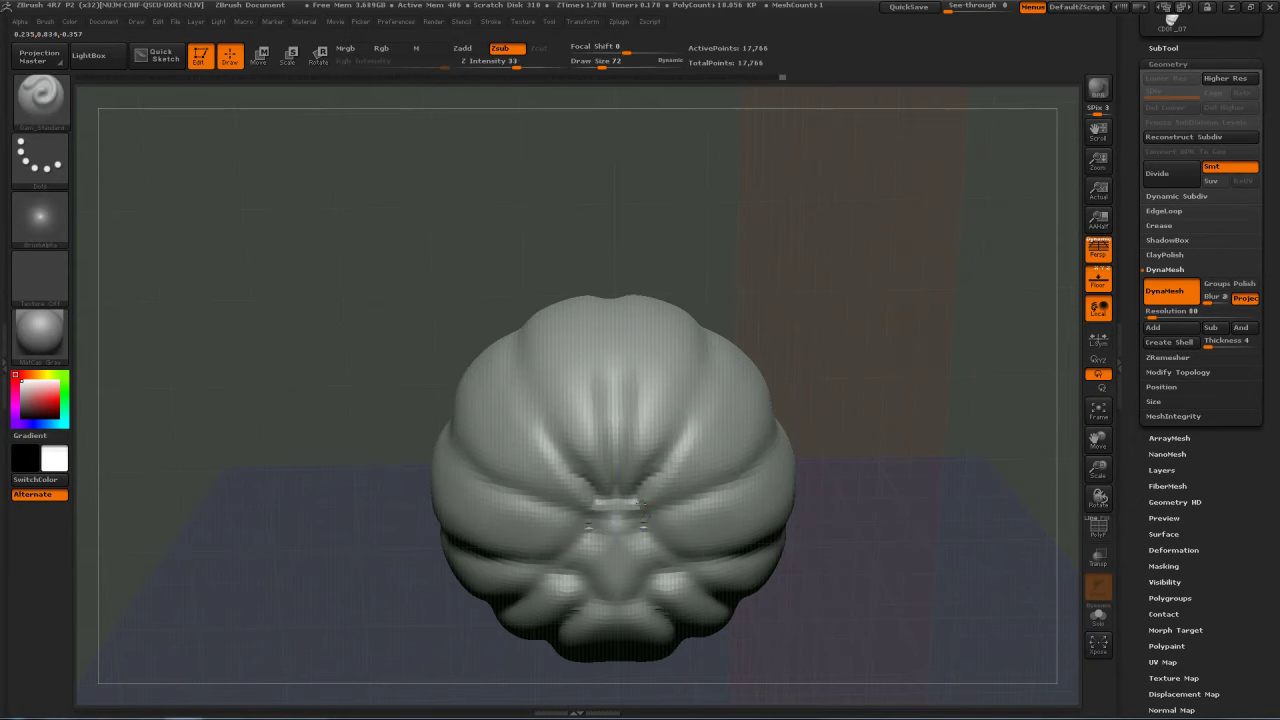
{"action": "key", "text": "shift"}
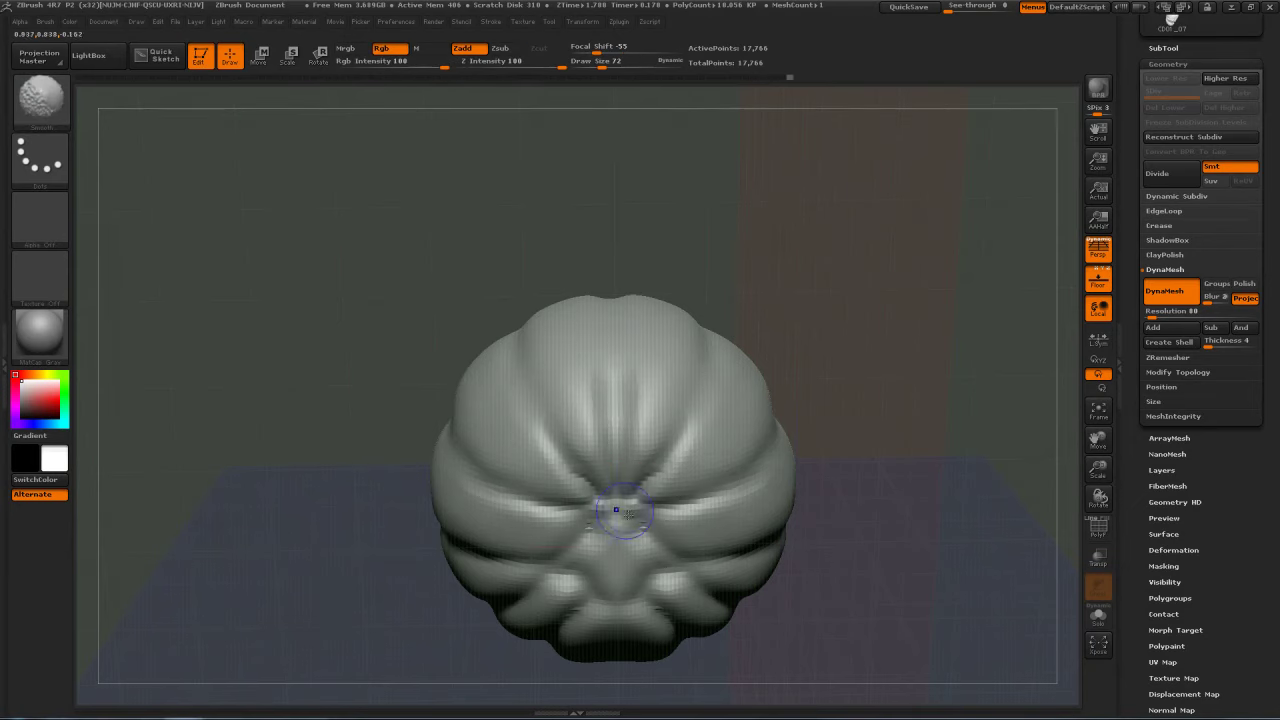
Step: Carve the mirrored grooves beside the bottom centre outward between the underside segments with Dam_Standard
{"action": "left_click_drag", "start_coordinate": [1000, 420], "coordinate": [987, 376]}
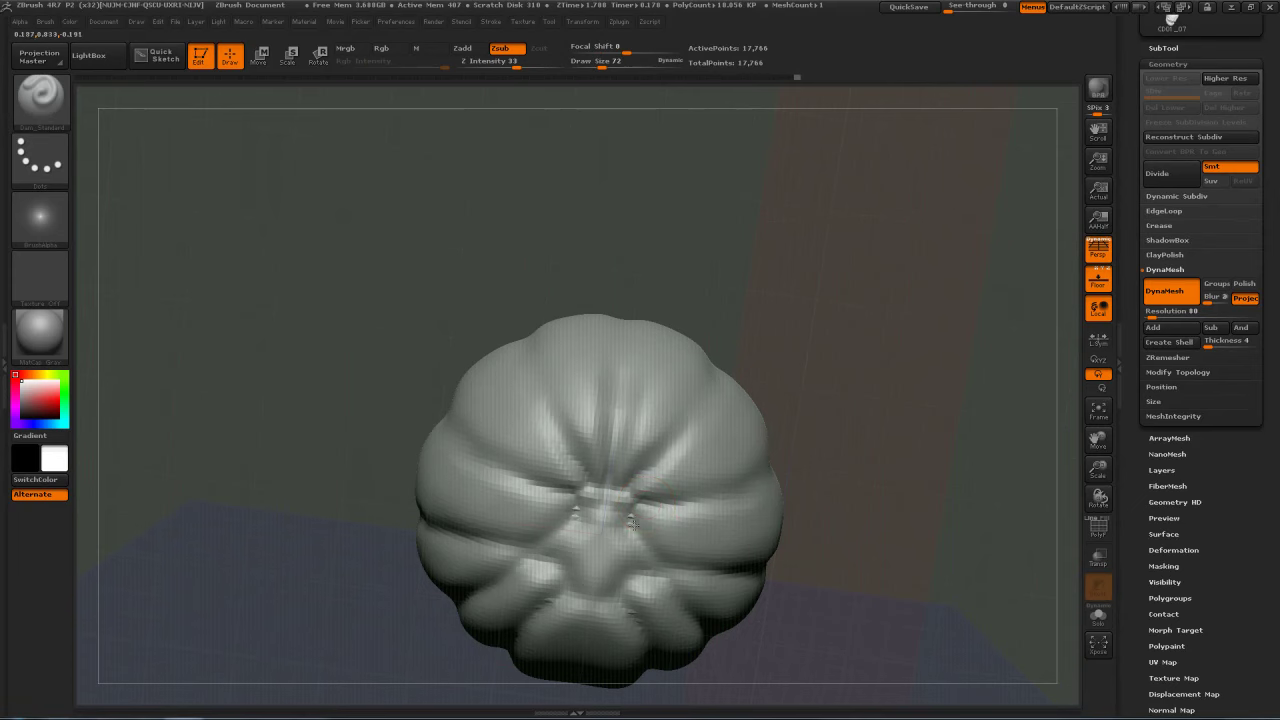
{"action": "left_click_drag", "start_coordinate": [642, 543], "coordinate": [680, 588]}
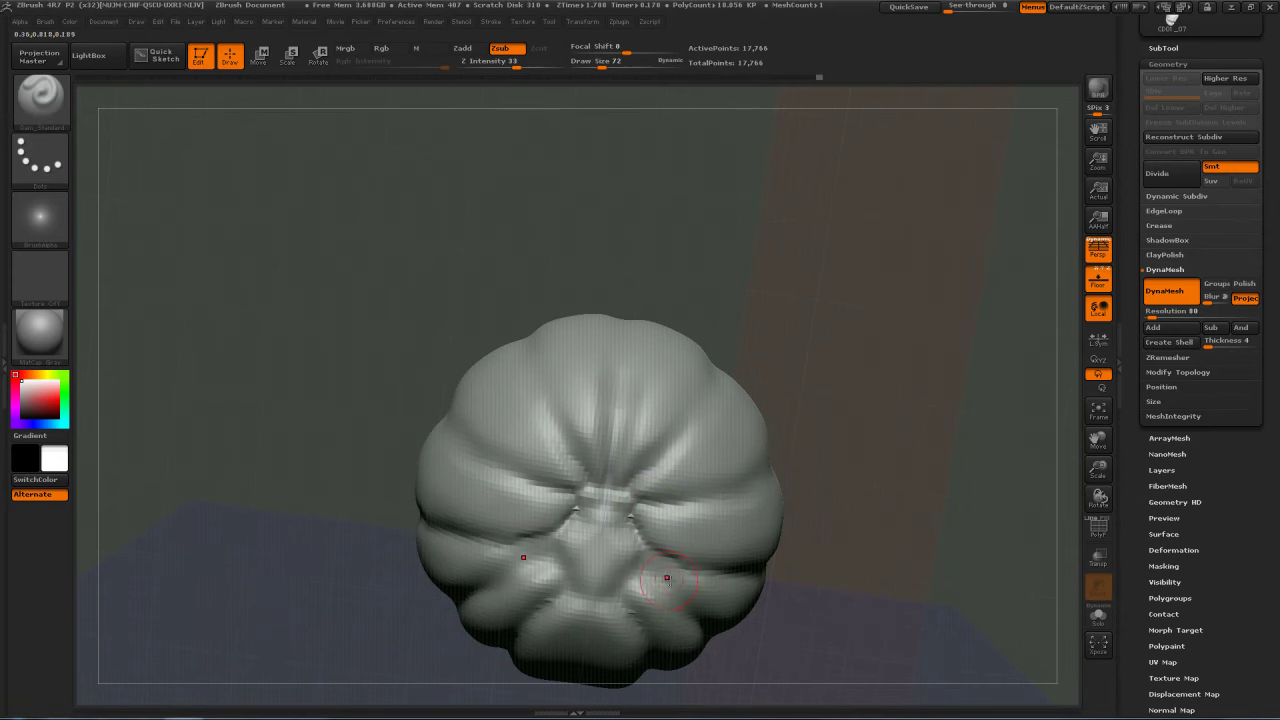
{"action": "key", "text": "b"}
{"action": "key", "text": "d"}
{"action": "key", "text": "s"}
{"action": "mouse_move", "coordinate": [668, 573]}
{"action": "left_mouse_down"}
{"action": "mouse_move", "coordinate": [674, 591]}
{"action": "mouse_move", "coordinate": [684, 575]}
{"action": "left_mouse_up"}
Step: Build up the bottom centre with ClayTubes, redefine the surrounding creases with Dam_Standard, and smooth the area
{"action": "right_click_drag", "start_coordinate": [709, 602], "coordinate": [723, 473]}
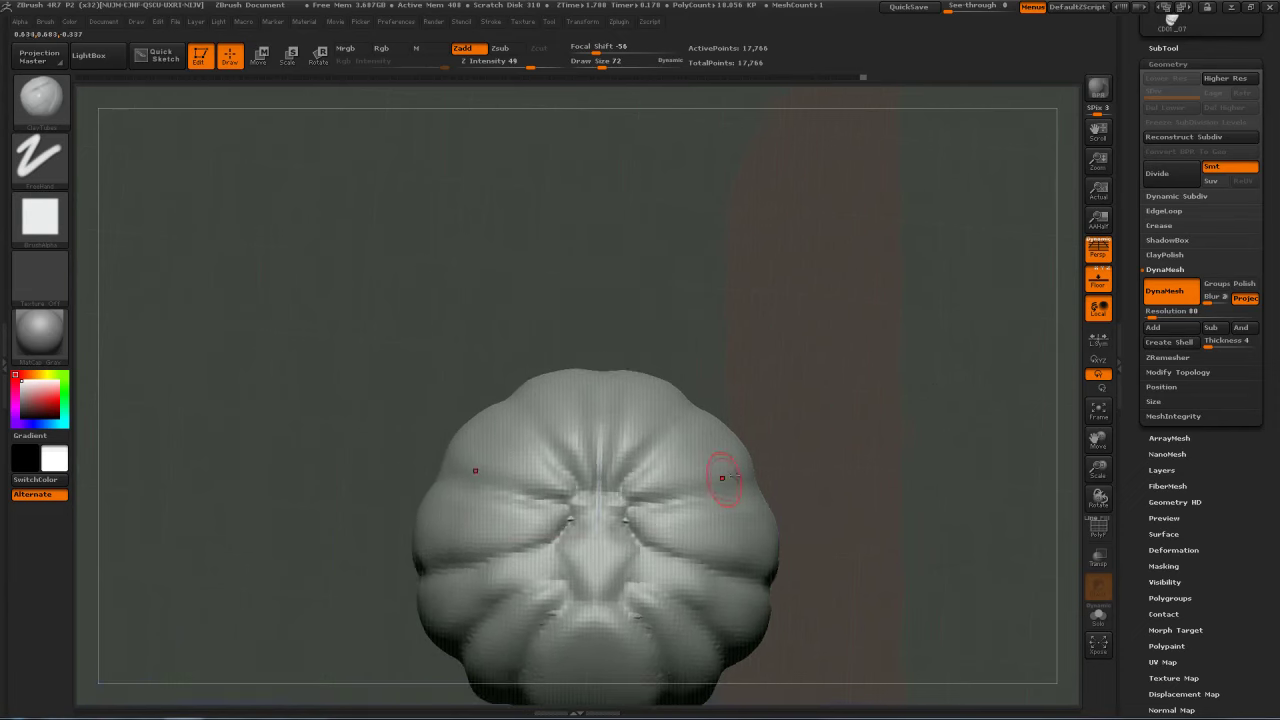
{"action": "mouse_move", "coordinate": [618, 576]}
{"action": "left_mouse_down"}
{"action": "mouse_move", "coordinate": [653, 610]}
{"action": "mouse_move", "coordinate": [594, 610]}
{"action": "mouse_move", "coordinate": [608, 616]}
{"action": "mouse_move", "coordinate": [602, 592]}
{"action": "left_mouse_up"}
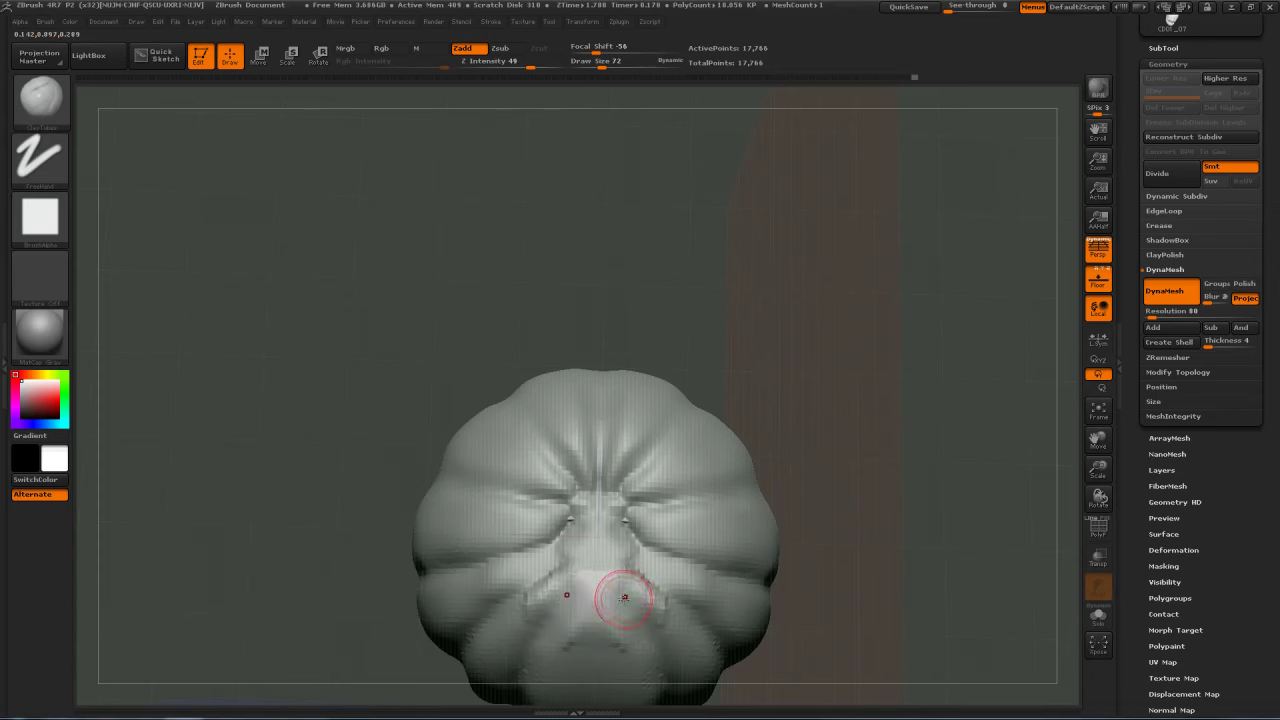
{"action": "key", "text": "b"}
{"action": "key", "text": "d"}
{"action": "key", "text": "s"}
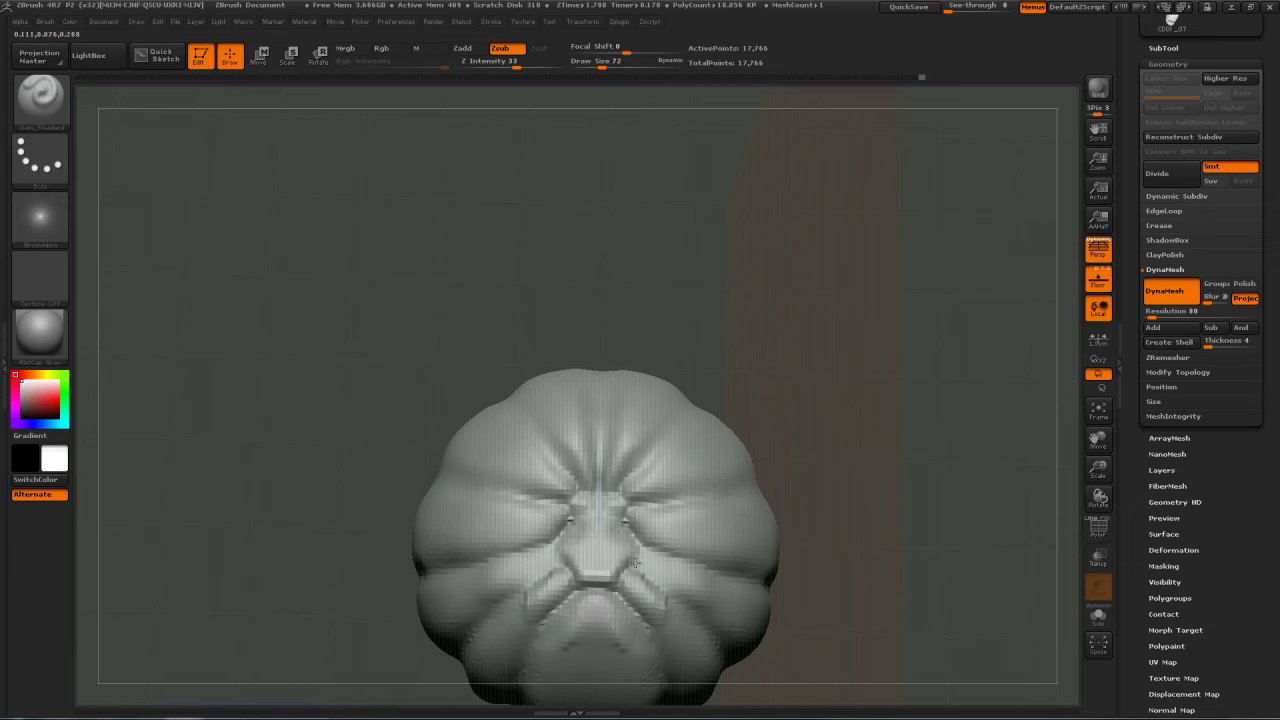
{"action": "mouse_move", "coordinate": [597, 506]}
{"action": "left_mouse_down", "text": "shift"}
{"action": "mouse_move", "coordinate": [597, 543]}
{"action": "mouse_move", "coordinate": [562, 574]}
{"action": "mouse_move", "coordinate": [586, 591]}
{"action": "mouse_move", "coordinate": [570, 670]}
{"action": "left_mouse_up", "text": "shift"}
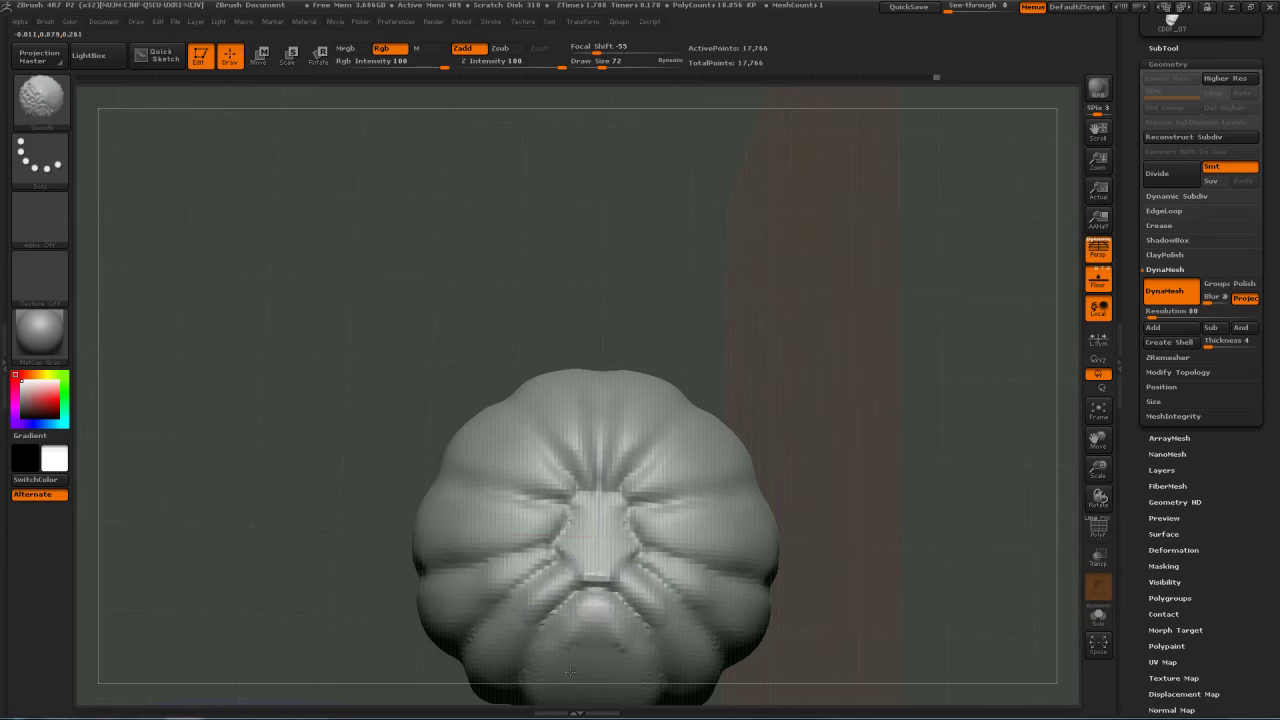
Step: Mask a small round spot at the pumpkin's top centre and invert the mask to protect the rest
{"action": "mouse_move", "coordinate": [878, 420]}
{"action": "left_mouse_down"}
{"action": "mouse_move", "coordinate": [858, 474]}
{"action": "mouse_move", "coordinate": [851, 455]}
{"action": "mouse_move", "coordinate": [851, 577]}
{"action": "mouse_move", "coordinate": [784, 327]}
{"action": "mouse_move", "coordinate": [750, 462]}
{"action": "left_mouse_up"}
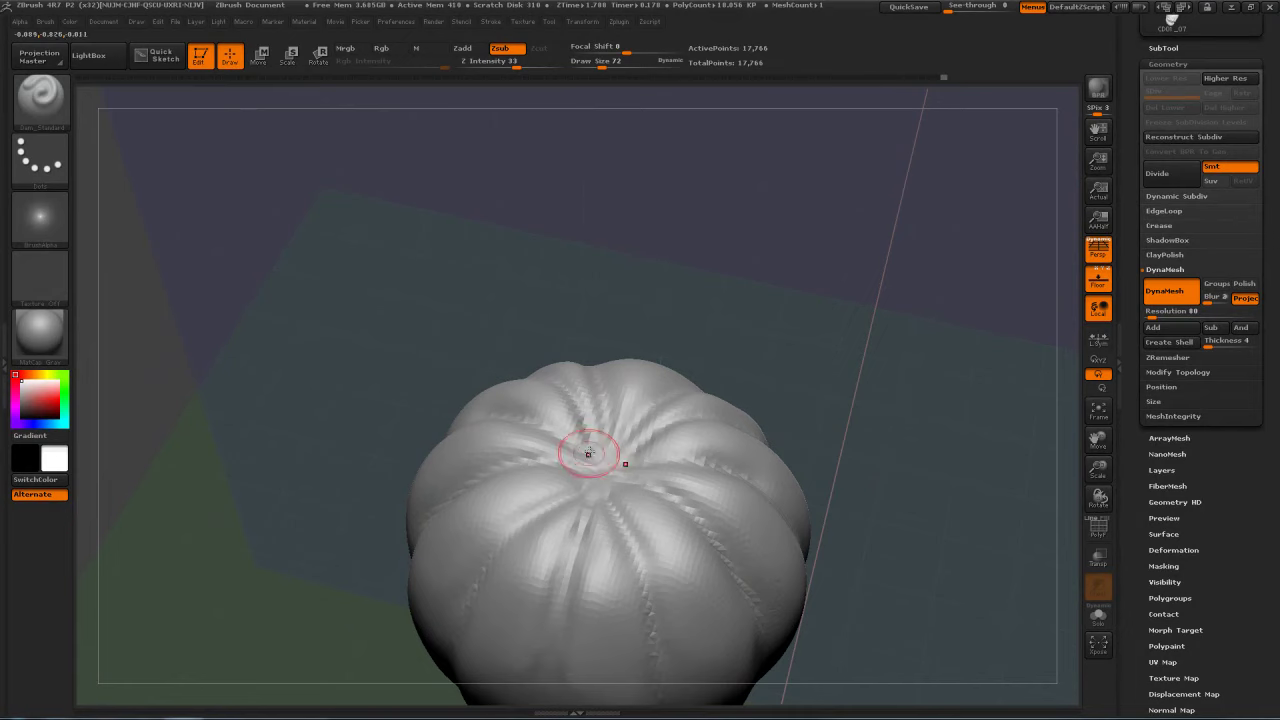
{"action": "key", "text": "ctrl"}
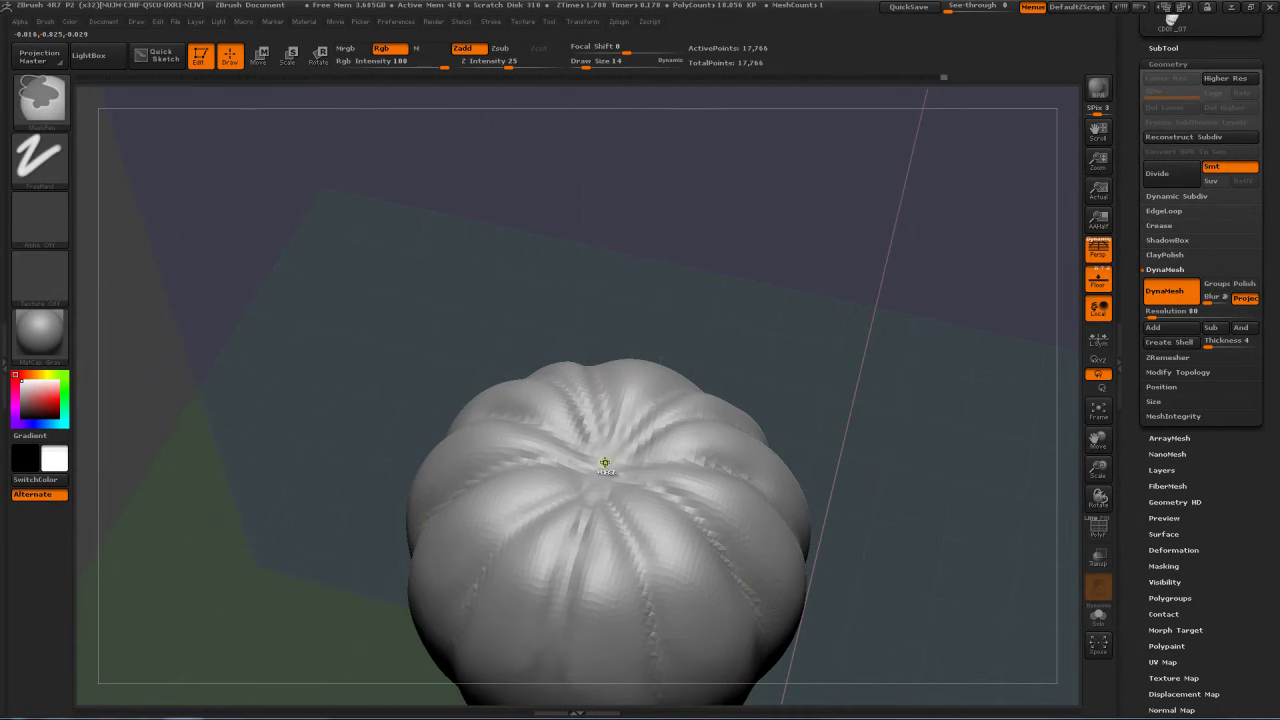
{"action": "key", "text": "s"}
{"action": "left_click_drag", "start_coordinate": [604, 464], "coordinate": [616, 464]}
{"action": "key", "text": "ctrl"}
{"action": "mouse_move", "coordinate": [840, 351]}
{"action": "left_mouse_down"}
{"action": "mouse_move", "coordinate": [803, 323]}
{"action": "mouse_move", "coordinate": [625, 398]}
{"action": "left_mouse_up"}
{"action": "left_click", "coordinate": [818, 344], "text": "ctrl"}
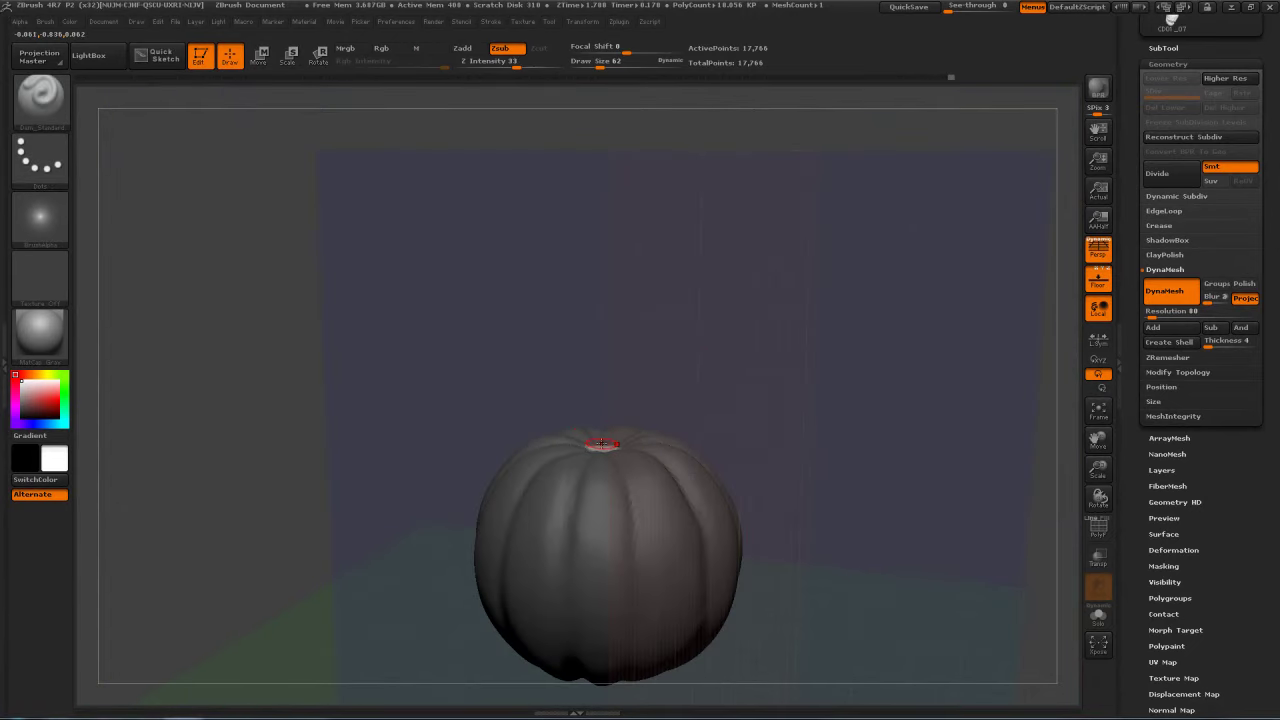
Step: Pull the unmasked top centre up into a tall tapered stem with the Move brush, clear the mask, and remesh
{"action": "key", "text": "b"}
{"action": "key", "text": "m"}
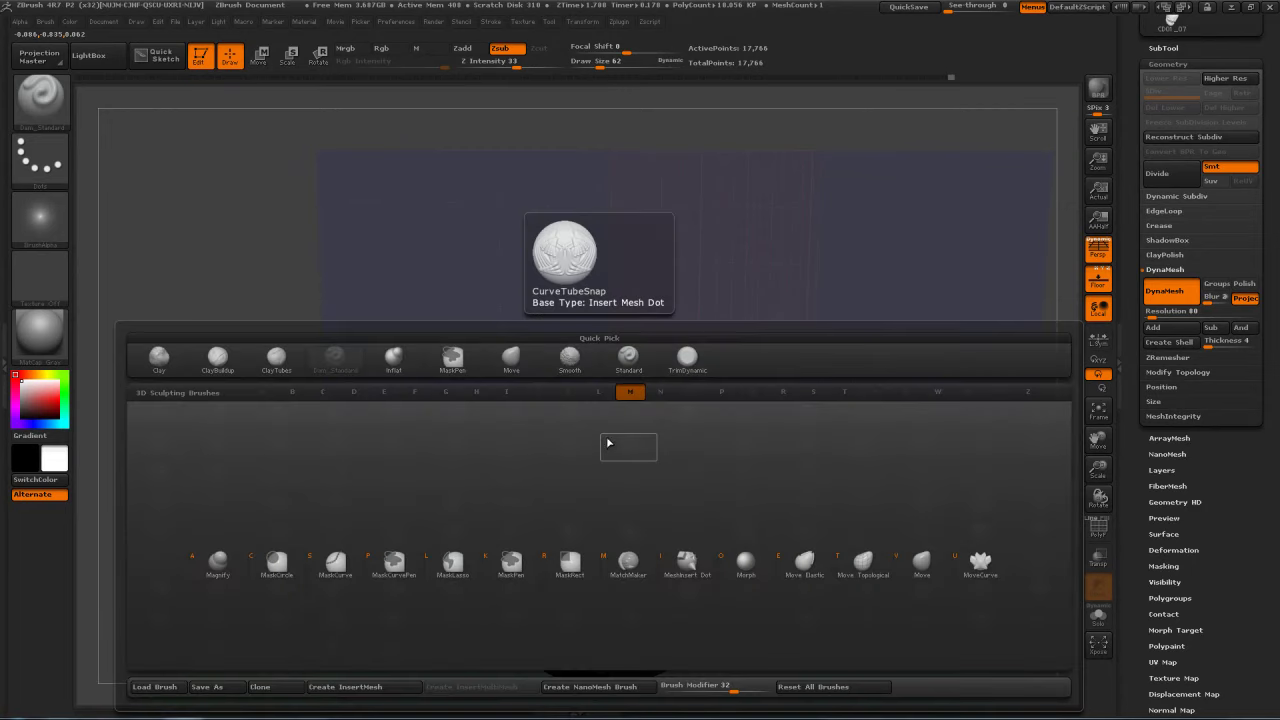
{"action": "key", "text": "v"}
{"action": "mouse_move", "coordinate": [657, 433]}
{"action": "left_mouse_down"}
{"action": "mouse_move", "coordinate": [698, 314]}
{"action": "mouse_move", "coordinate": [750, 318]}
{"action": "left_mouse_up"}
{"action": "left_click_drag", "start_coordinate": [611, 365], "coordinate": [612, 330], "text": "shift"}
{"action": "left_click_drag", "start_coordinate": [700, 330], "coordinate": [820, 336]}
{"action": "mouse_move", "coordinate": [709, 328]}
{"action": "left_mouse_down"}
{"action": "mouse_move", "coordinate": [769, 306]}
{"action": "mouse_move", "coordinate": [771, 327]}
{"action": "mouse_move", "coordinate": [812, 330]}
{"action": "left_mouse_up"}
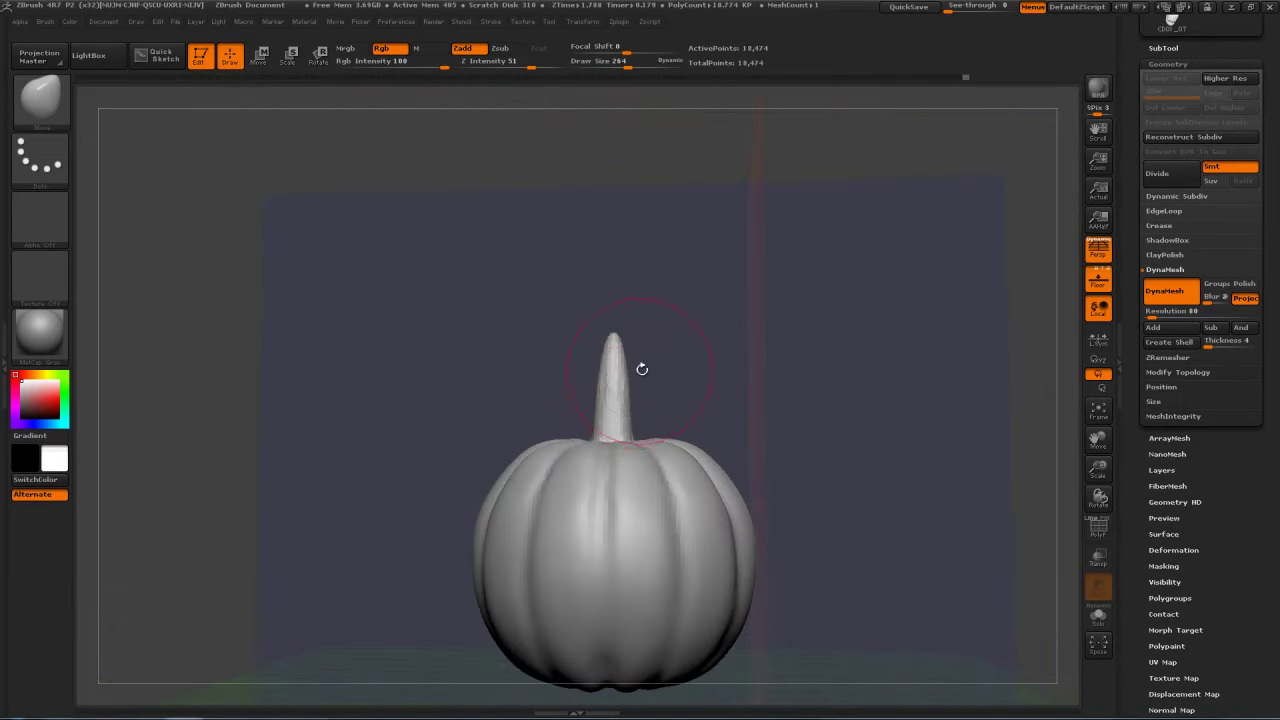
Step: Bend the upper part of the stem to one side and adjust its tip with the Move brush
{"action": "right_click_drag", "start_coordinate": [618, 392], "coordinate": [666, 394]}
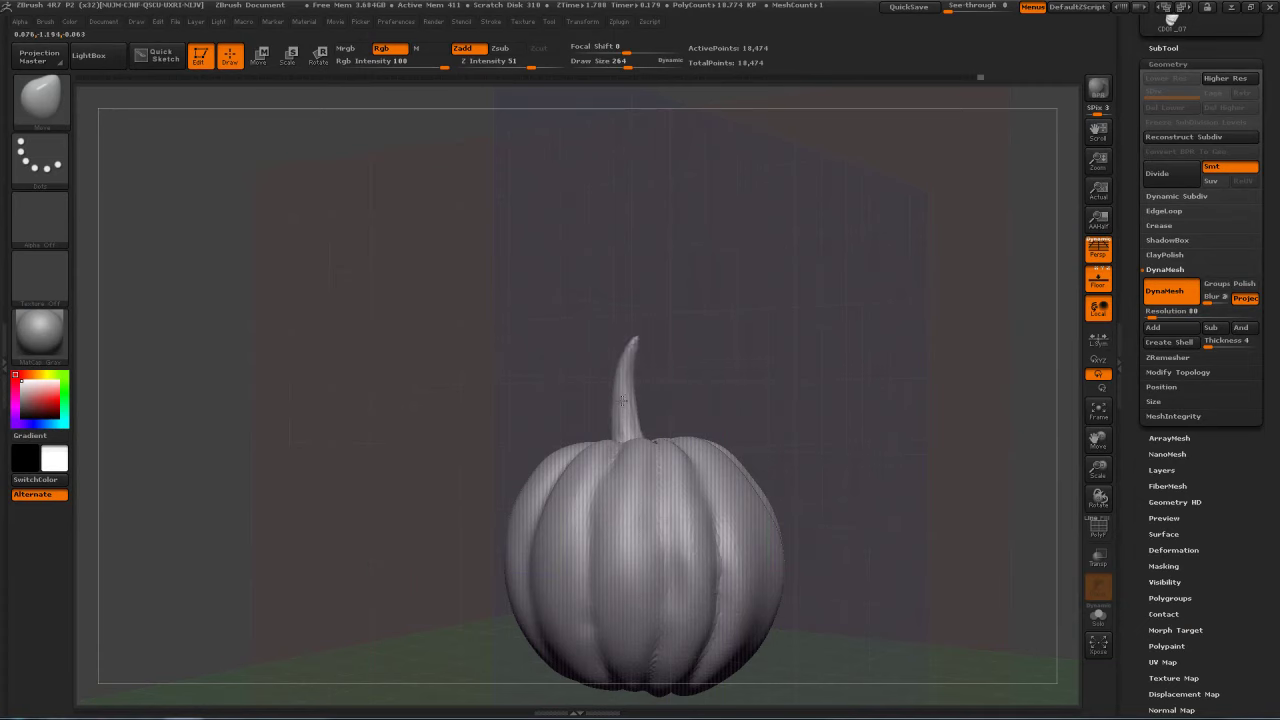
{"action": "right_click_drag", "start_coordinate": [703, 302], "coordinate": [769, 400]}
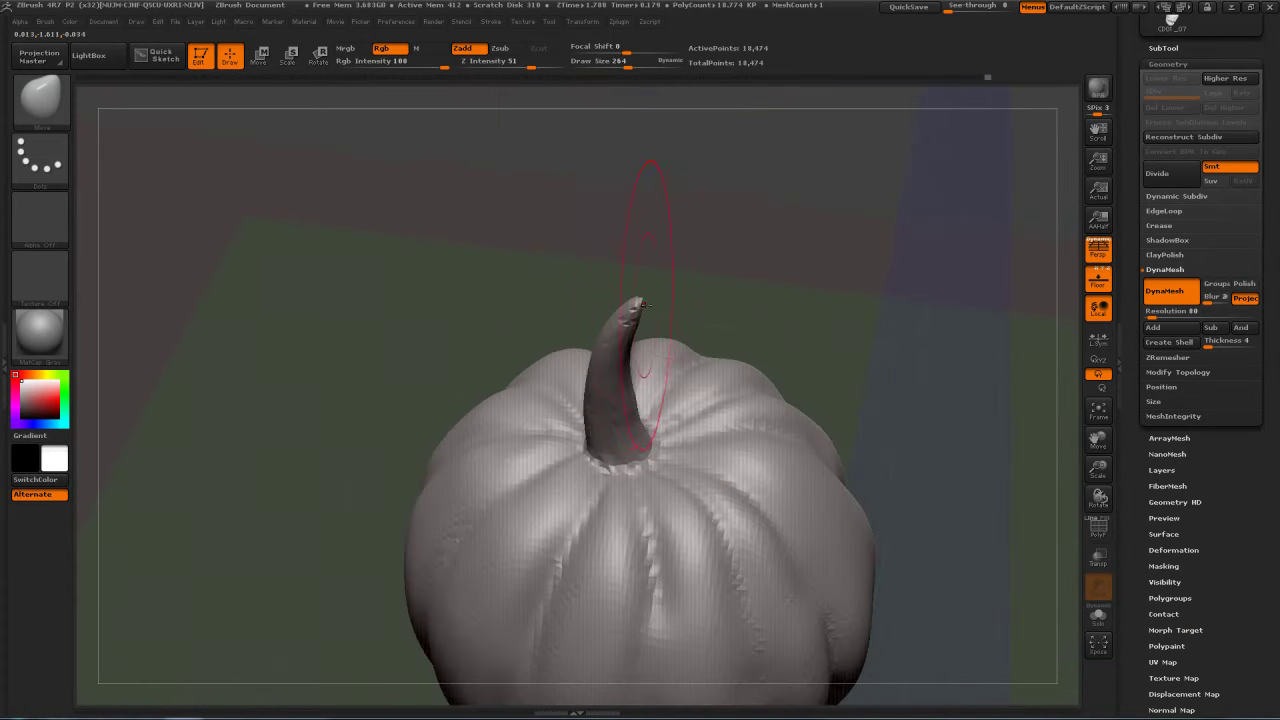
{"action": "key", "text": "s"}
{"action": "left_click_drag", "start_coordinate": [683, 300], "coordinate": [652, 300]}
{"action": "right_click_drag", "start_coordinate": [652, 300], "coordinate": [664, 350]}
{"action": "key", "text": "b"}
{"action": "key", "text": "m"}
{"action": "key", "text": "v"}
{"action": "mouse_move", "coordinate": [729, 266]}
{"action": "left_mouse_down"}
{"action": "mouse_move", "coordinate": [714, 216]}
{"action": "mouse_move", "coordinate": [655, 311]}
{"action": "left_mouse_up"}
Step: Flatten the stem's tip with TrimDynamic and remesh the pumpkin
{"action": "key", "text": "b"}
{"action": "key", "text": "t"}
{"action": "key", "text": "d"}
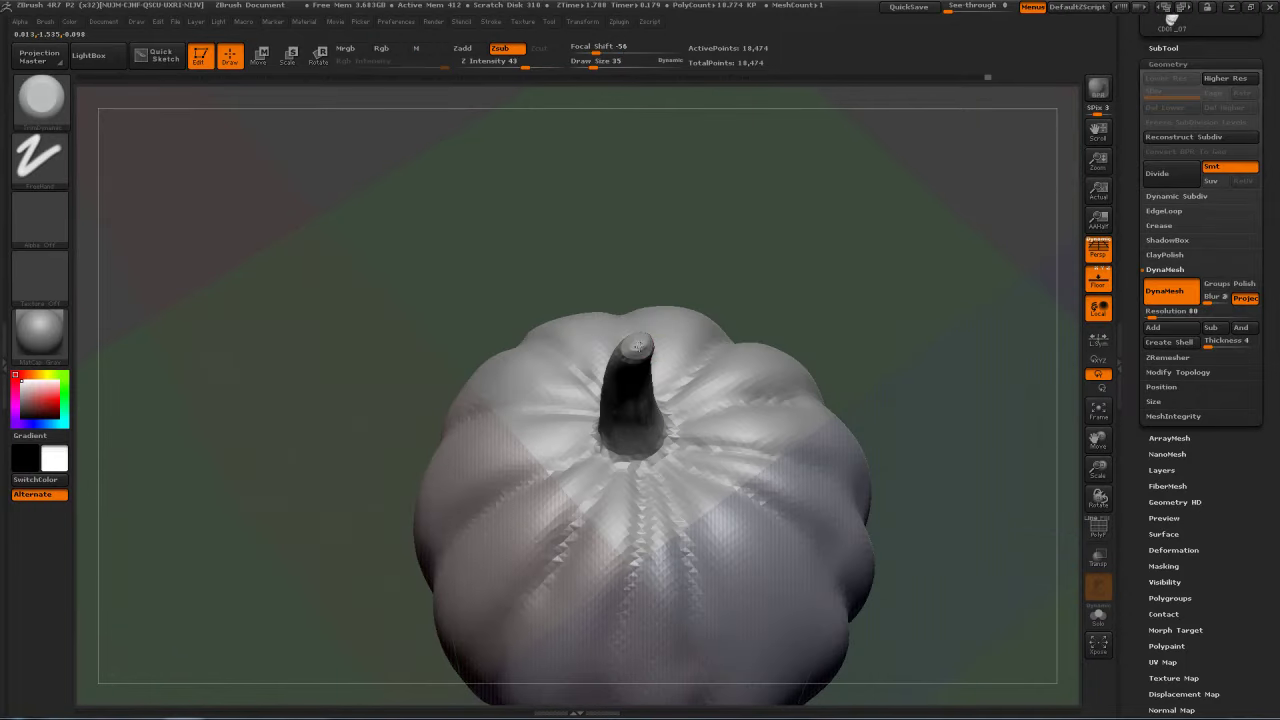
{"action": "left_click_drag", "start_coordinate": [830, 300], "coordinate": [876, 222]}
{"action": "mouse_move", "coordinate": [809, 280]}
{"action": "left_mouse_down"}
{"action": "mouse_move", "coordinate": [850, 276]}
{"action": "mouse_move", "coordinate": [850, 215]}
{"action": "mouse_move", "coordinate": [866, 226]}
{"action": "mouse_move", "coordinate": [826, 230]}
{"action": "mouse_move", "coordinate": [862, 228]}
{"action": "mouse_move", "coordinate": [872, 341]}
{"action": "mouse_move", "coordinate": [894, 320]}
{"action": "mouse_move", "coordinate": [853, 317]}
{"action": "mouse_move", "coordinate": [789, 277]}
{"action": "mouse_move", "coordinate": [703, 340]}
{"action": "left_mouse_up"}
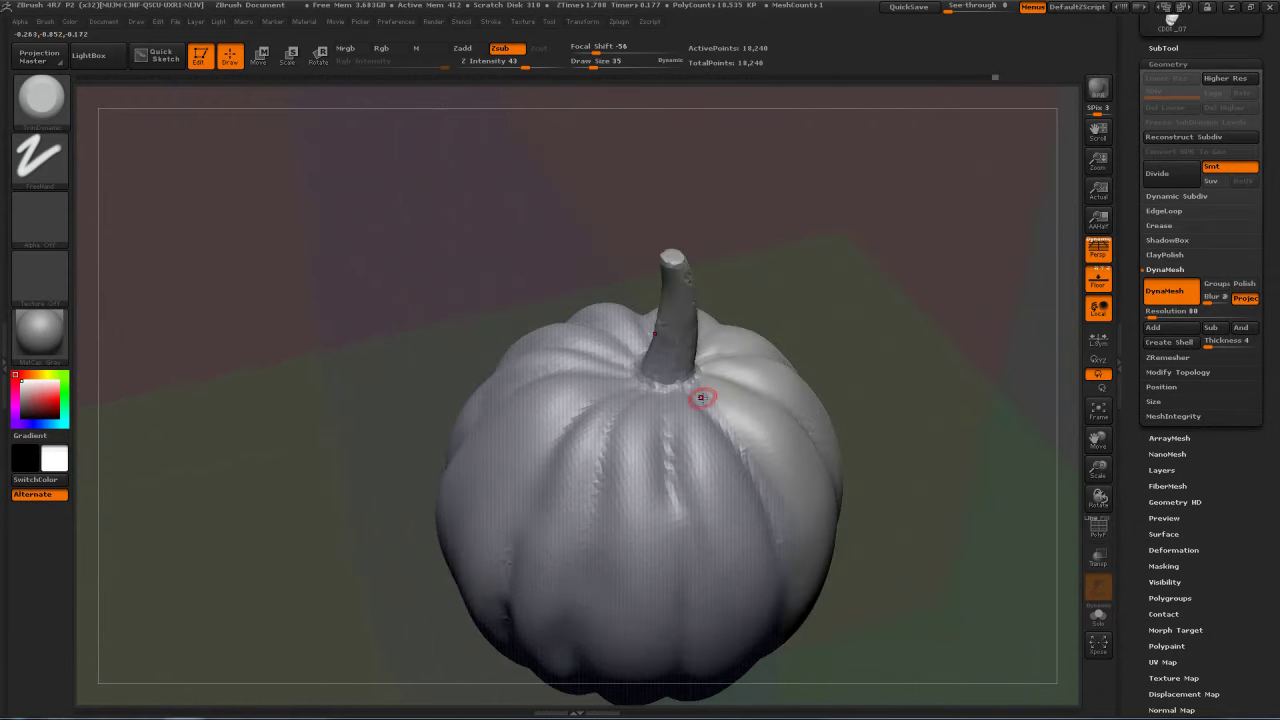
Step: Deepen the grooves radiating from the stem base with Dam_Standard at a draw size of 97
{"action": "key", "text": "b"}
{"action": "key", "text": "s"}
{"action": "key", "text": "t"}
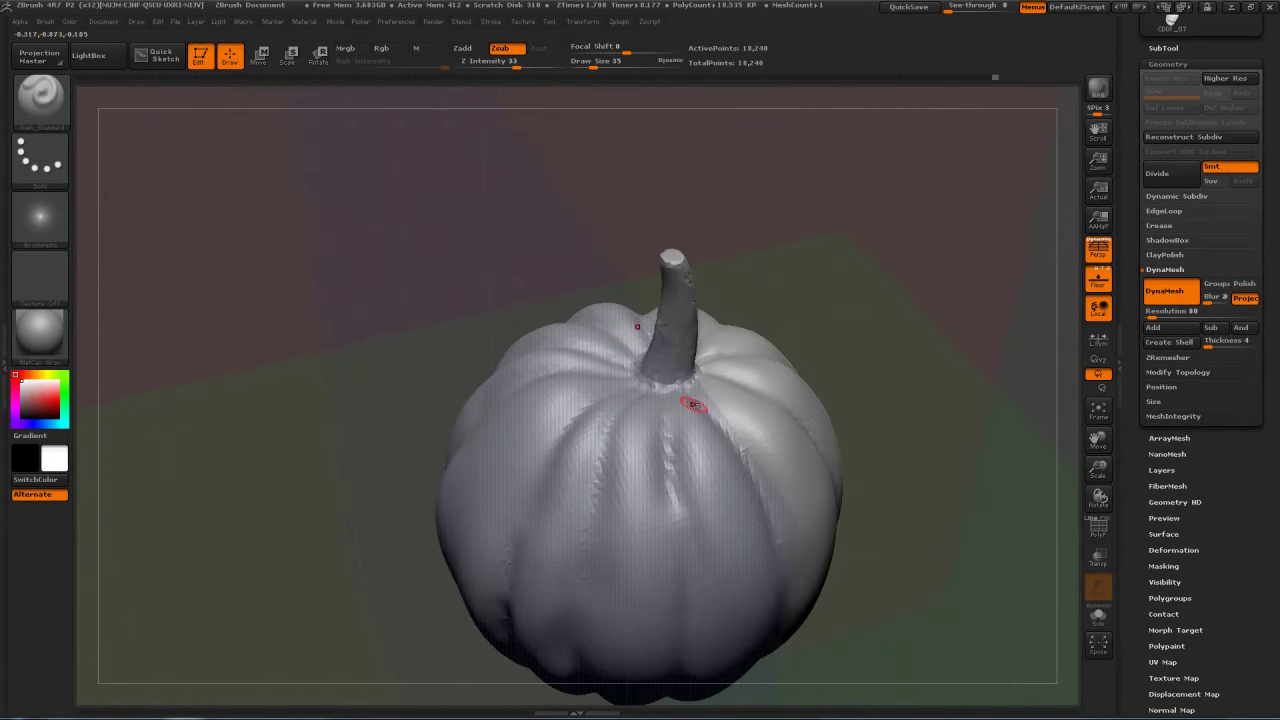
{"action": "key", "text": "s"}
{"action": "left_click_drag", "start_coordinate": [667, 402], "coordinate": [680, 401]}
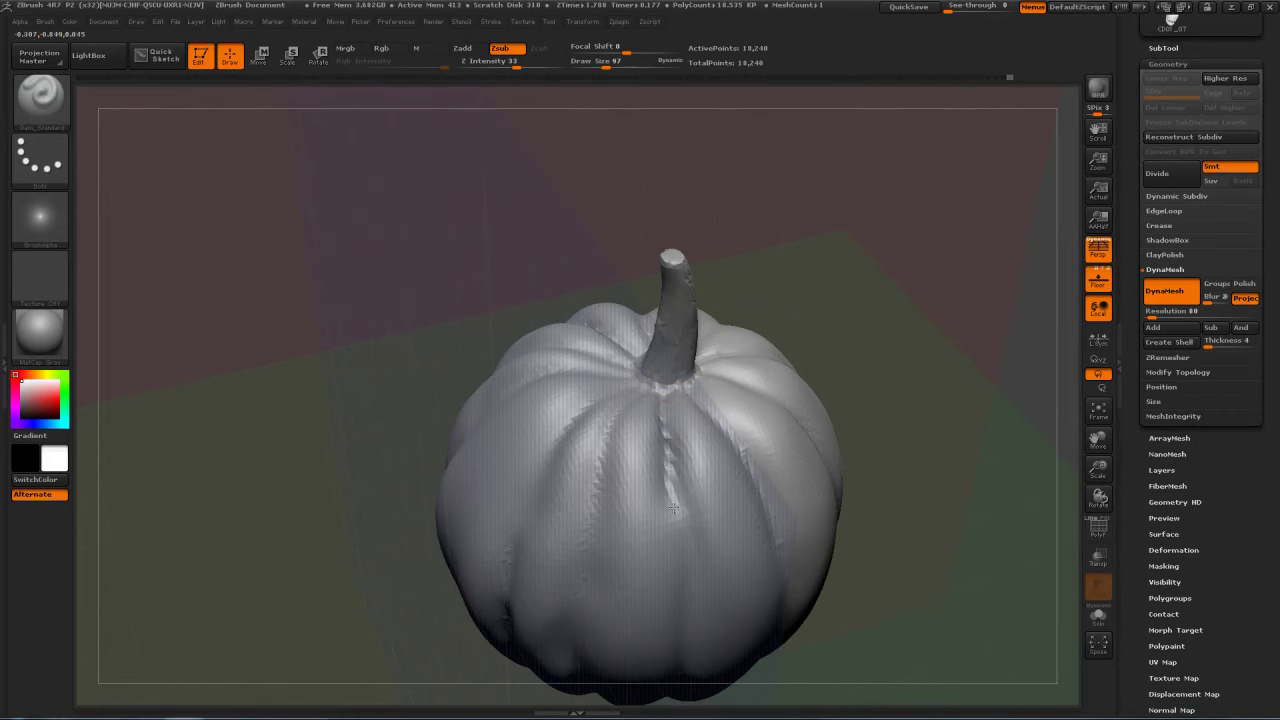
{"action": "right_click_drag", "start_coordinate": [722, 403], "coordinate": [675, 394]}
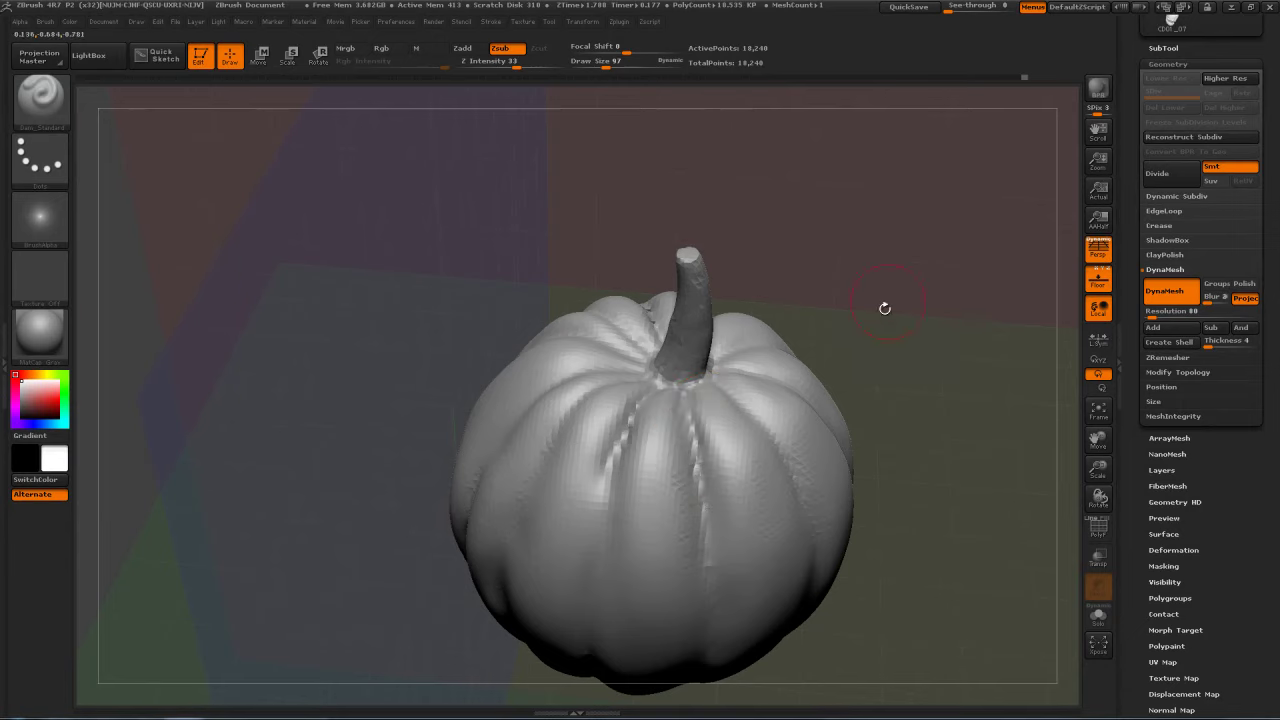
{"action": "left_click_drag", "start_coordinate": [885, 308], "coordinate": [700, 414]}
{"action": "left_click_drag", "start_coordinate": [871, 372], "coordinate": [784, 374]}
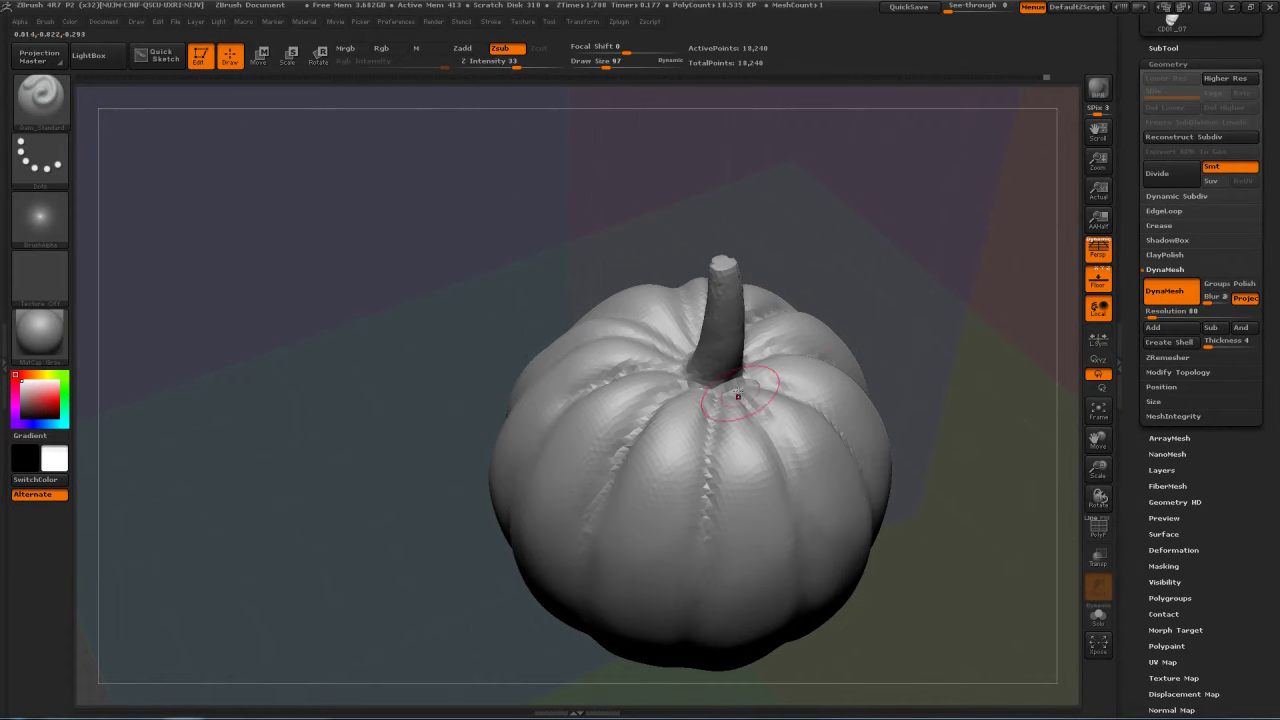
{"action": "left_click_drag", "start_coordinate": [880, 408], "coordinate": [777, 384]}
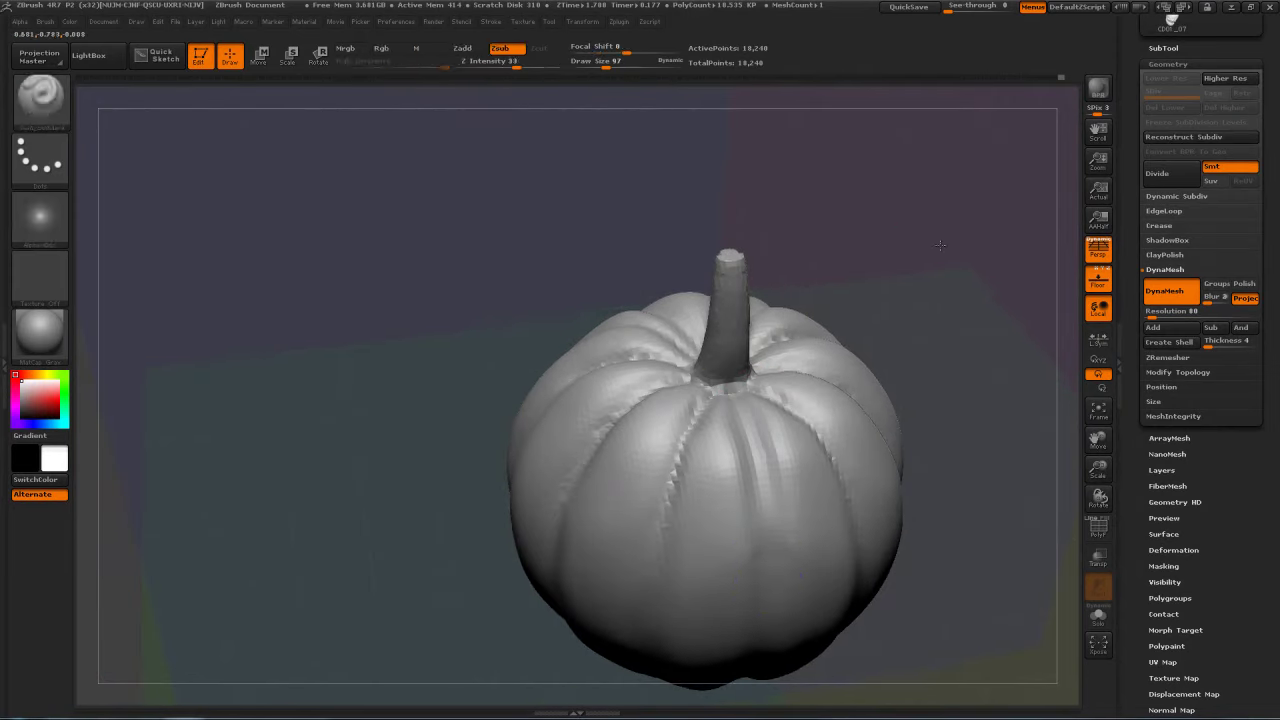
Step: Smooth the rough grooves on the pumpkin's upper half and rework the side groove running down from the stem
{"action": "left_click_drag", "start_coordinate": [940, 245], "coordinate": [860, 225]}
{"action": "mouse_move", "coordinate": [803, 449]}
{"action": "left_mouse_down", "text": "shift"}
{"action": "mouse_move", "coordinate": [766, 440]}
{"action": "mouse_move", "coordinate": [800, 428]}
{"action": "left_mouse_up", "text": "shift"}
{"action": "left_click_drag", "start_coordinate": [713, 452], "coordinate": [706, 577], "text": "shift"}
{"action": "mouse_move", "coordinate": [890, 280]}
{"action": "left_mouse_down"}
{"action": "mouse_move", "coordinate": [949, 277]}
{"action": "mouse_move", "coordinate": [978, 182]}
{"action": "left_mouse_up"}
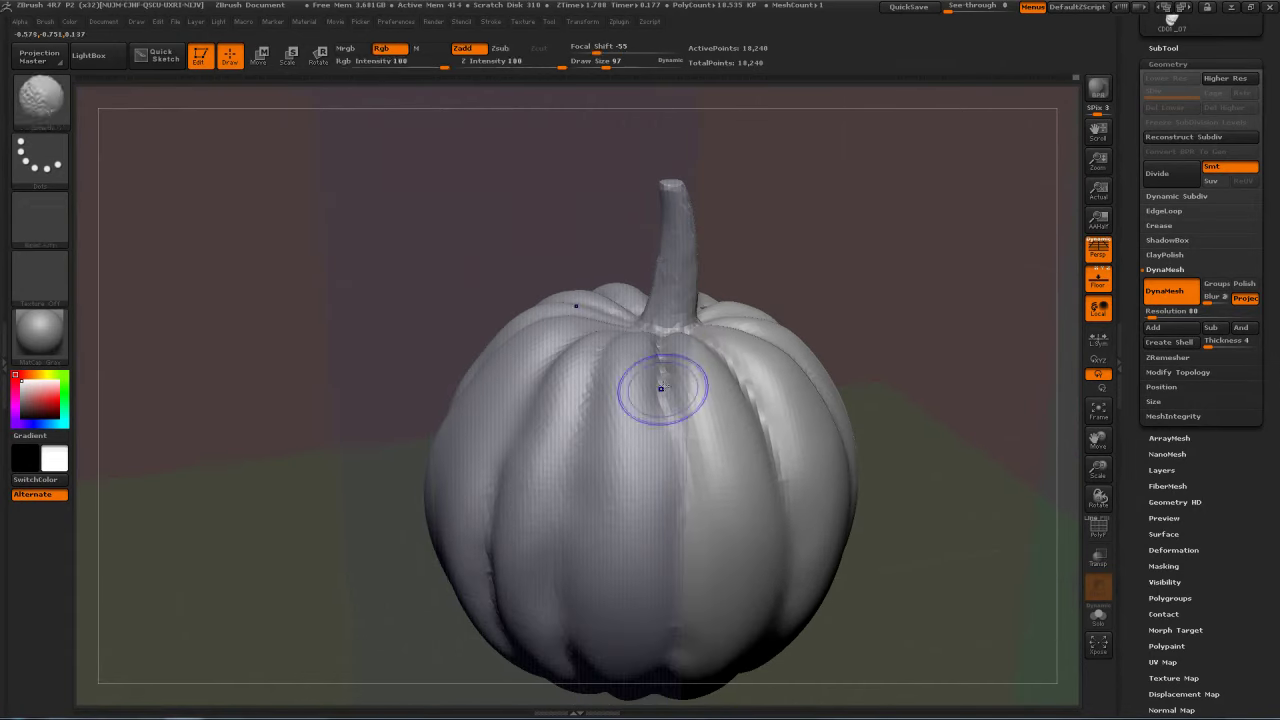
{"action": "mouse_move", "coordinate": [931, 275]}
{"action": "left_mouse_down", "text": "alt"}
{"action": "mouse_move", "coordinate": [933, 221]}
{"action": "mouse_move", "coordinate": [955, 226]}
{"action": "left_mouse_up", "text": "alt"}
{"action": "mouse_move", "coordinate": [679, 331]}
{"action": "left_mouse_down"}
{"action": "mouse_move", "coordinate": [697, 420]}
{"action": "mouse_move", "coordinate": [690, 372]}
{"action": "mouse_move", "coordinate": [695, 398]}
{"action": "left_mouse_up"}
{"action": "left_click_drag", "start_coordinate": [695, 398], "coordinate": [701, 453]}
{"action": "left_click_drag", "start_coordinate": [686, 312], "coordinate": [705, 408], "text": "shift"}
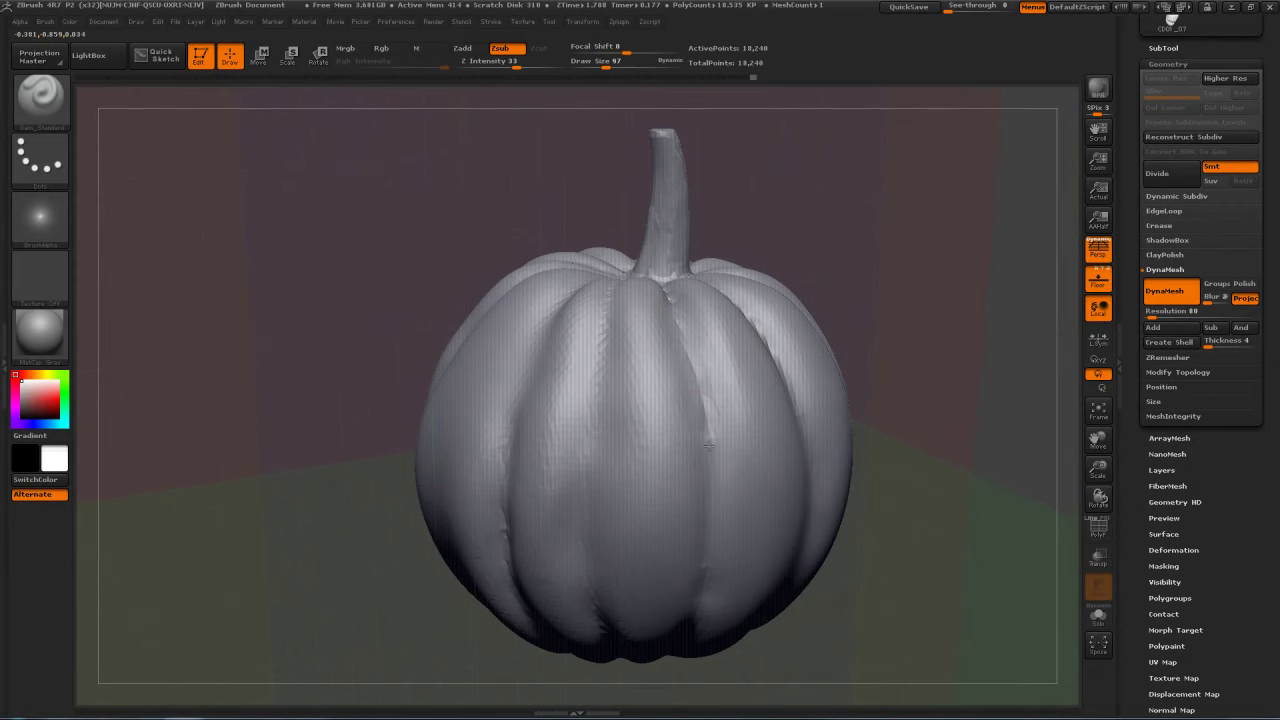
Step: Recarve the grooves on the pumpkin's side from the stem downward with Dam_Standard and smooth their jagged edges
{"action": "left_click_drag", "start_coordinate": [668, 300], "coordinate": [711, 437]}
{"action": "left_click_drag", "start_coordinate": [927, 255], "coordinate": [743, 266]}
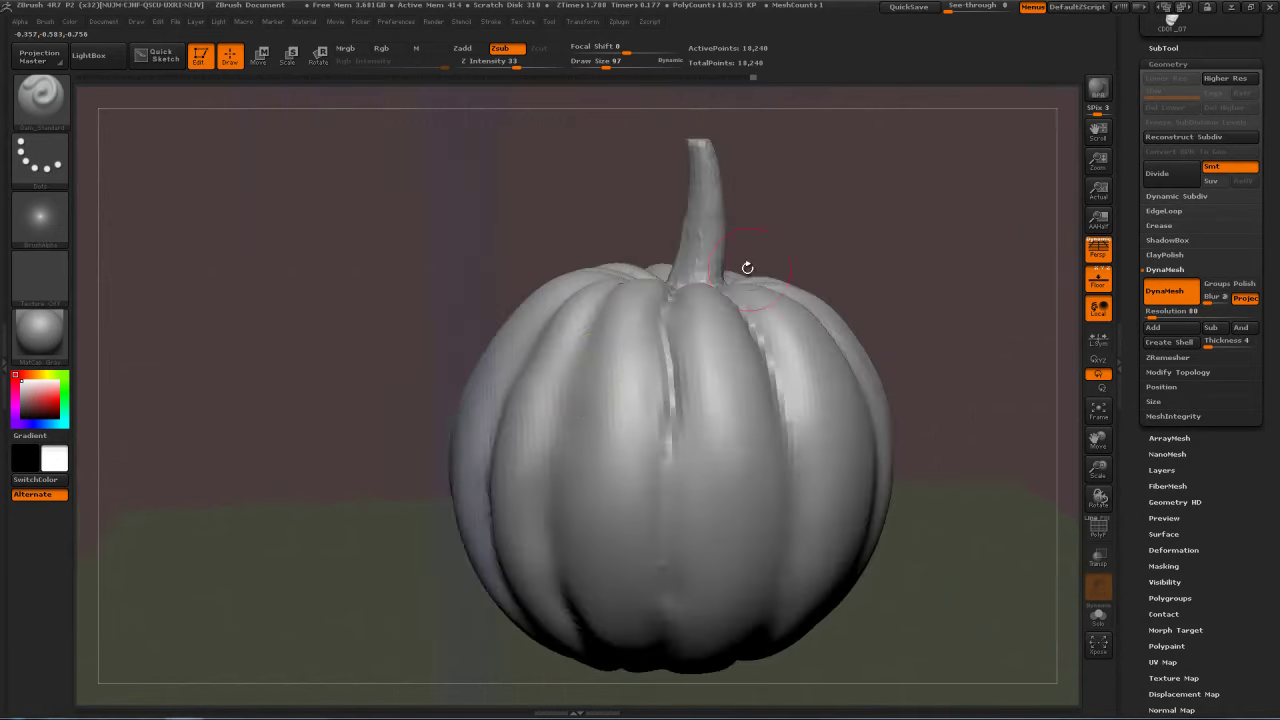
{"action": "key", "text": "ctrl"}
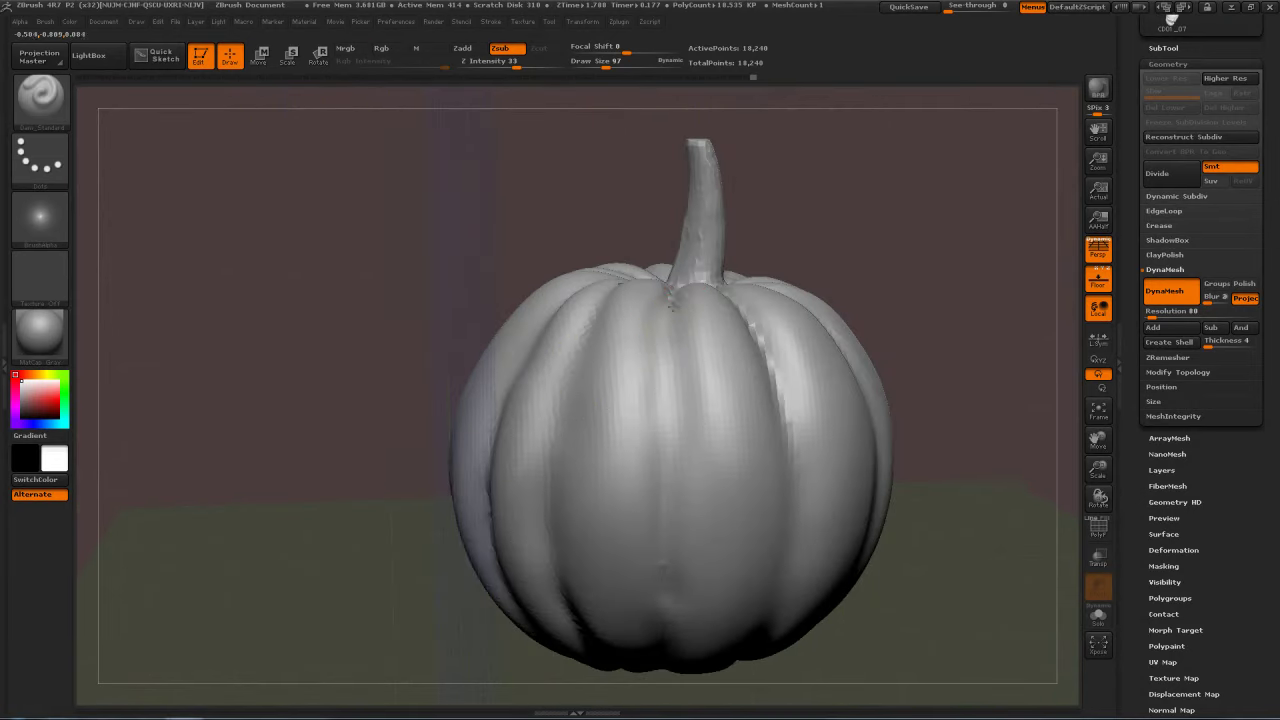
{"action": "left_click_drag", "start_coordinate": [667, 311], "coordinate": [651, 462], "text": "shift"}
{"action": "mouse_move", "coordinate": [663, 309]}
{"action": "left_mouse_down"}
{"action": "mouse_move", "coordinate": [663, 482]}
{"action": "mouse_move", "coordinate": [662, 470]}
{"action": "left_mouse_up"}
{"action": "mouse_move", "coordinate": [851, 300]}
{"action": "left_mouse_down"}
{"action": "mouse_move", "coordinate": [949, 251]}
{"action": "mouse_move", "coordinate": [860, 260]}
{"action": "left_mouse_up"}
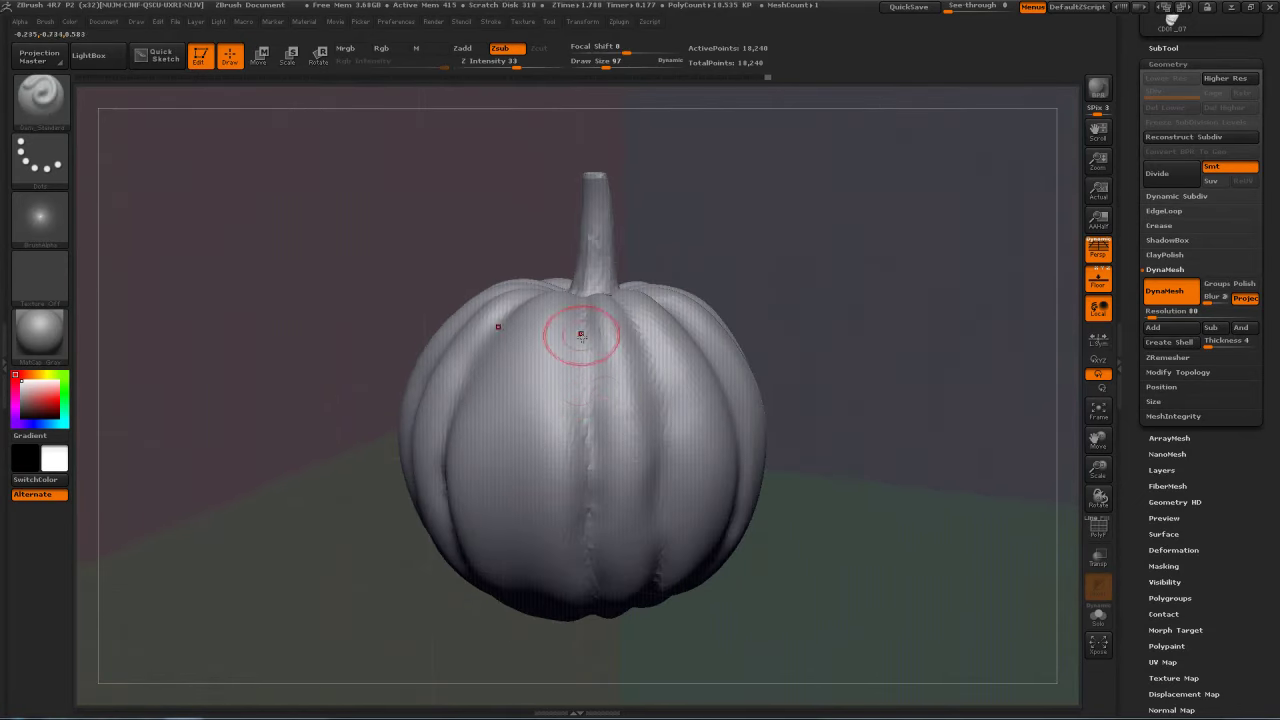
{"action": "left_click_drag", "start_coordinate": [603, 393], "coordinate": [586, 580], "text": "shift"}
Step: Carve the pumpkin's centre groove from the stem to the base, recut the neighbouring grooves, and smooth them
{"action": "mouse_move", "coordinate": [876, 275]}
{"action": "left_mouse_down"}
{"action": "mouse_move", "coordinate": [960, 268]}
{"action": "mouse_move", "coordinate": [863, 273]}
{"action": "mouse_move", "coordinate": [900, 276]}
{"action": "mouse_move", "coordinate": [934, 314]}
{"action": "mouse_move", "coordinate": [832, 204]}
{"action": "mouse_move", "coordinate": [914, 318]}
{"action": "mouse_move", "coordinate": [884, 334]}
{"action": "mouse_move", "coordinate": [943, 309]}
{"action": "mouse_move", "coordinate": [900, 289]}
{"action": "mouse_move", "coordinate": [915, 325]}
{"action": "left_mouse_up"}
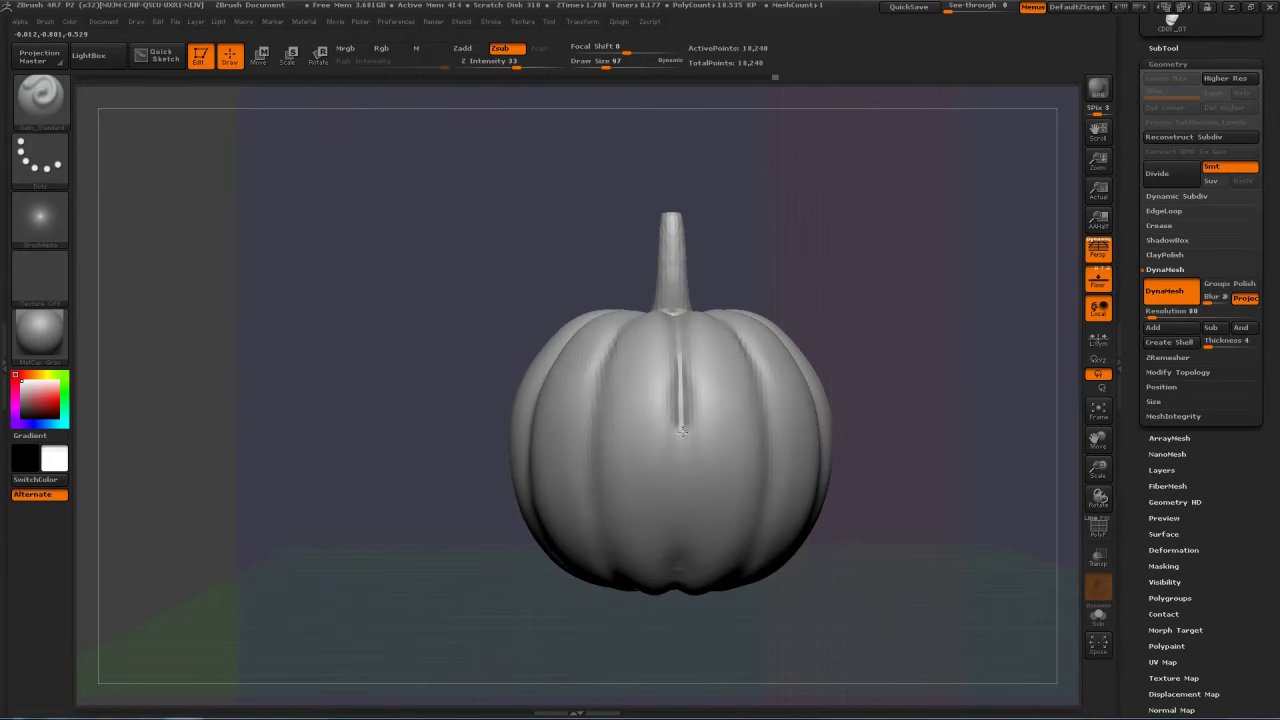
{"action": "left_click_drag", "start_coordinate": [680, 544], "coordinate": [679, 578]}
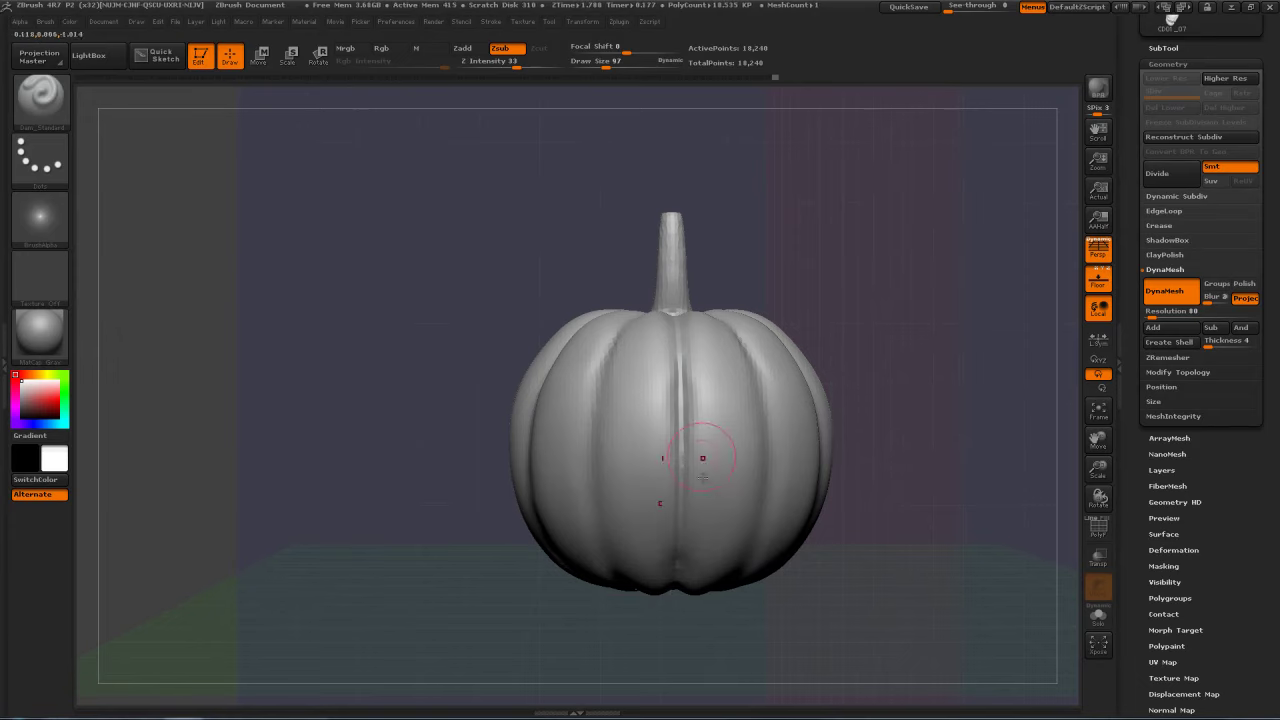
{"action": "mouse_move", "coordinate": [780, 285]}
{"action": "left_mouse_down"}
{"action": "mouse_move", "coordinate": [691, 306]}
{"action": "mouse_move", "coordinate": [722, 321]}
{"action": "left_mouse_up"}
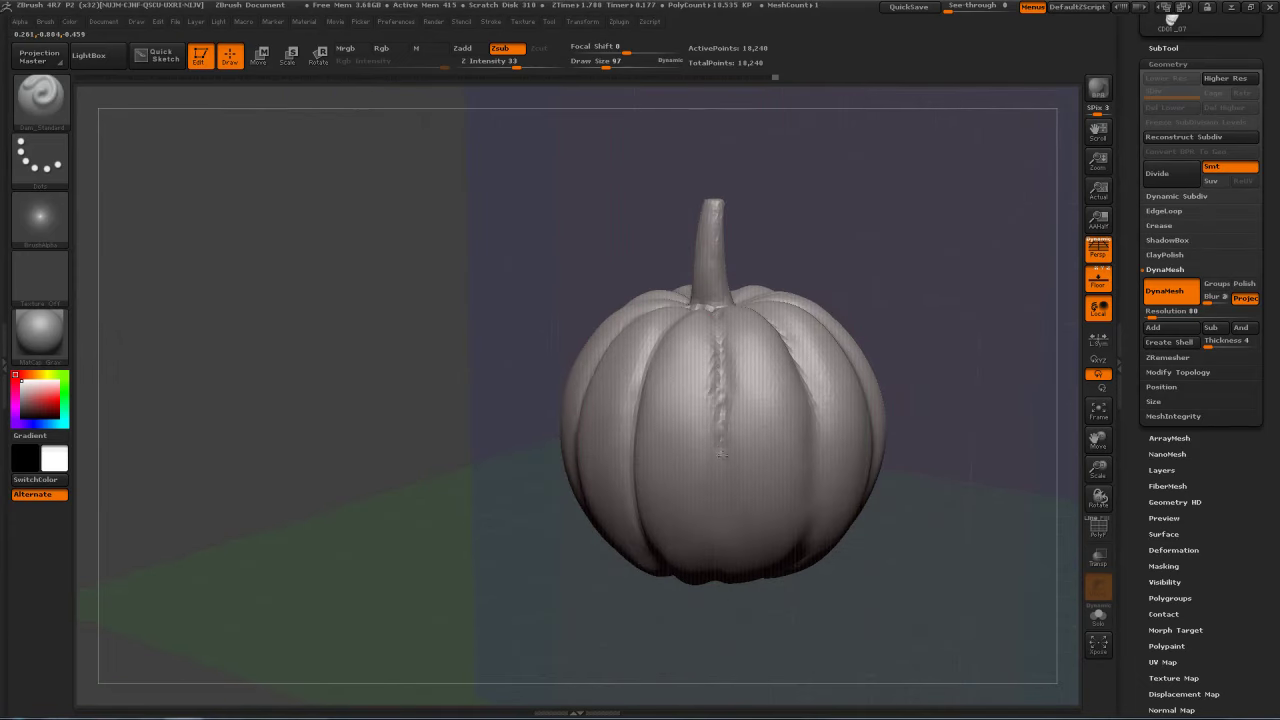
{"action": "left_click_drag", "start_coordinate": [987, 331], "coordinate": [809, 366]}
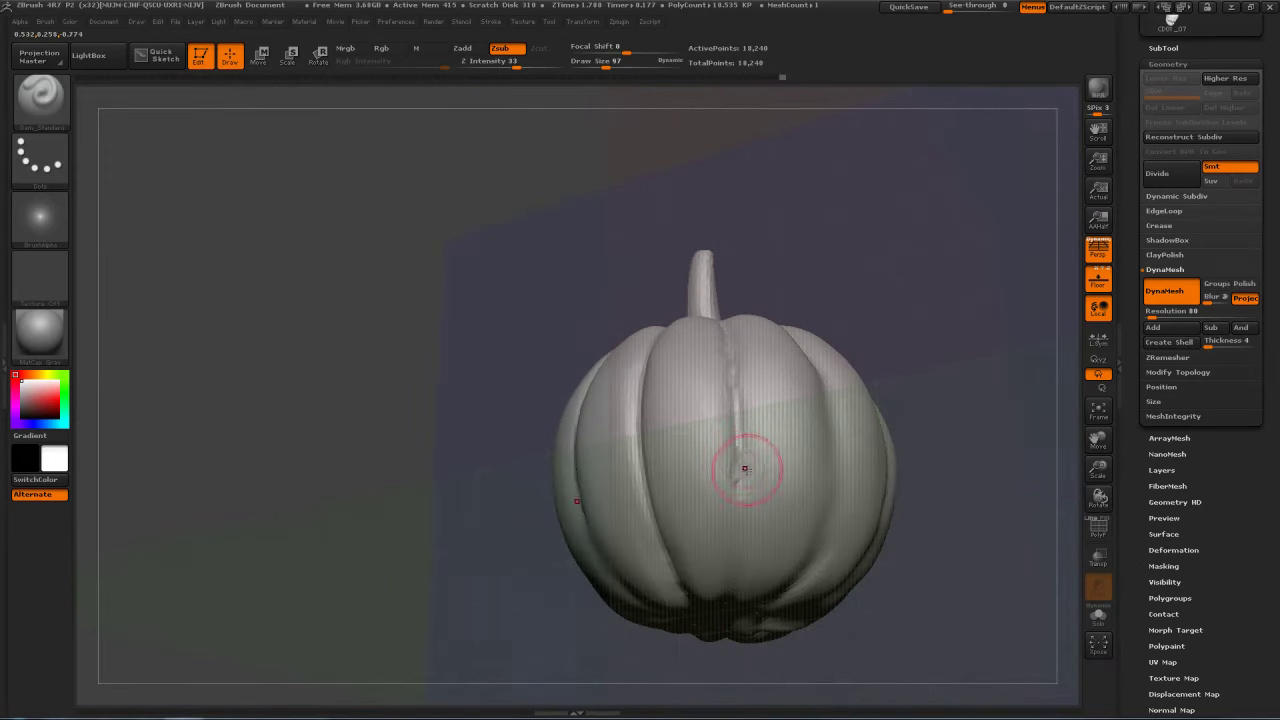
{"action": "left_click_drag", "start_coordinate": [940, 340], "coordinate": [770, 390]}
{"action": "left_click_drag", "start_coordinate": [740, 398], "coordinate": [750, 482], "text": "shift"}
{"action": "mouse_move", "coordinate": [925, 290]}
{"action": "left_mouse_down", "text": "shift"}
{"action": "mouse_move", "coordinate": [992, 257]}
{"action": "mouse_move", "coordinate": [923, 240]}
{"action": "mouse_move", "coordinate": [859, 269]}
{"action": "left_mouse_up", "text": "shift"}
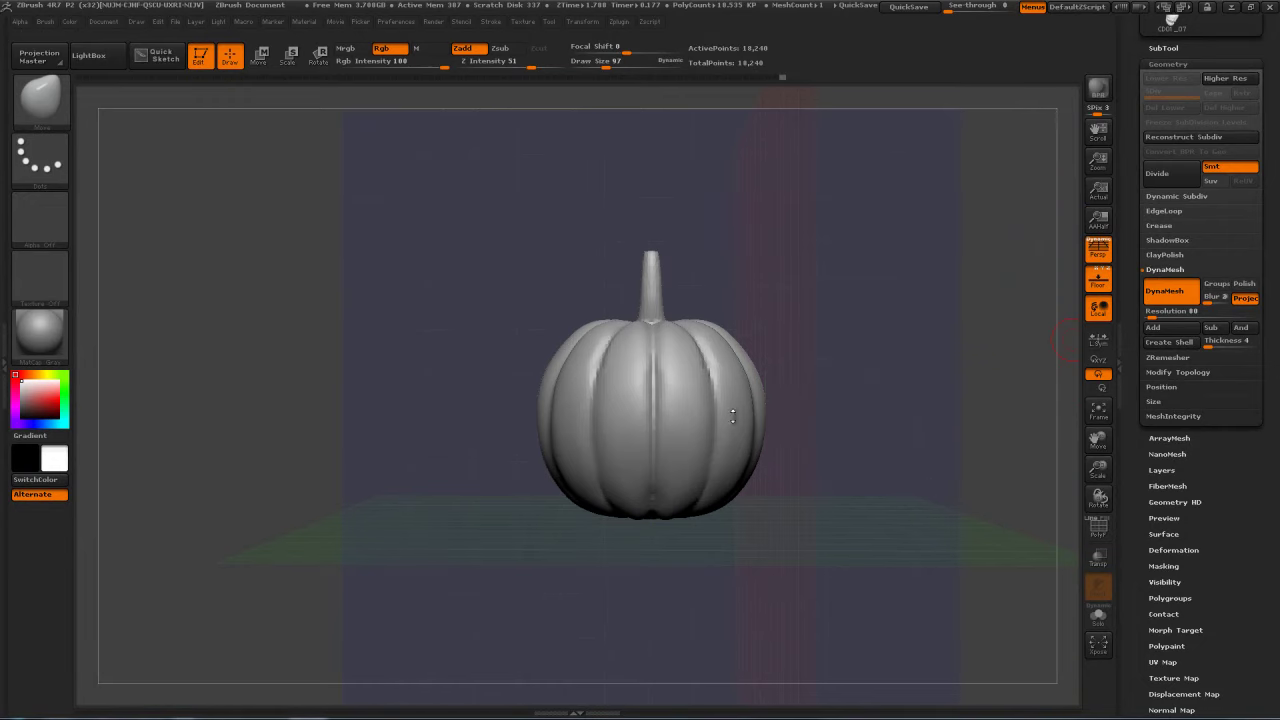
Step: Reshape the body with the Move brush at a draw size of 657, narrowing the top and lowering the fullest part
{"action": "left_click_drag", "start_coordinate": [705, 410], "coordinate": [802, 440]}
{"action": "key", "text": "ctrl+z"}
{"action": "key", "text": "s"}
{"action": "left_click_drag", "start_coordinate": [732, 346], "coordinate": [701, 338]}
{"action": "left_click_drag", "start_coordinate": [741, 440], "coordinate": [866, 423]}
{"action": "mouse_move", "coordinate": [722, 466]}
{"action": "left_mouse_down"}
{"action": "mouse_move", "coordinate": [734, 505]}
{"action": "mouse_move", "coordinate": [686, 531]}
{"action": "left_mouse_up"}
{"action": "left_click_drag", "start_coordinate": [749, 343], "coordinate": [731, 354]}
{"action": "left_click_drag", "start_coordinate": [960, 366], "coordinate": [838, 364]}
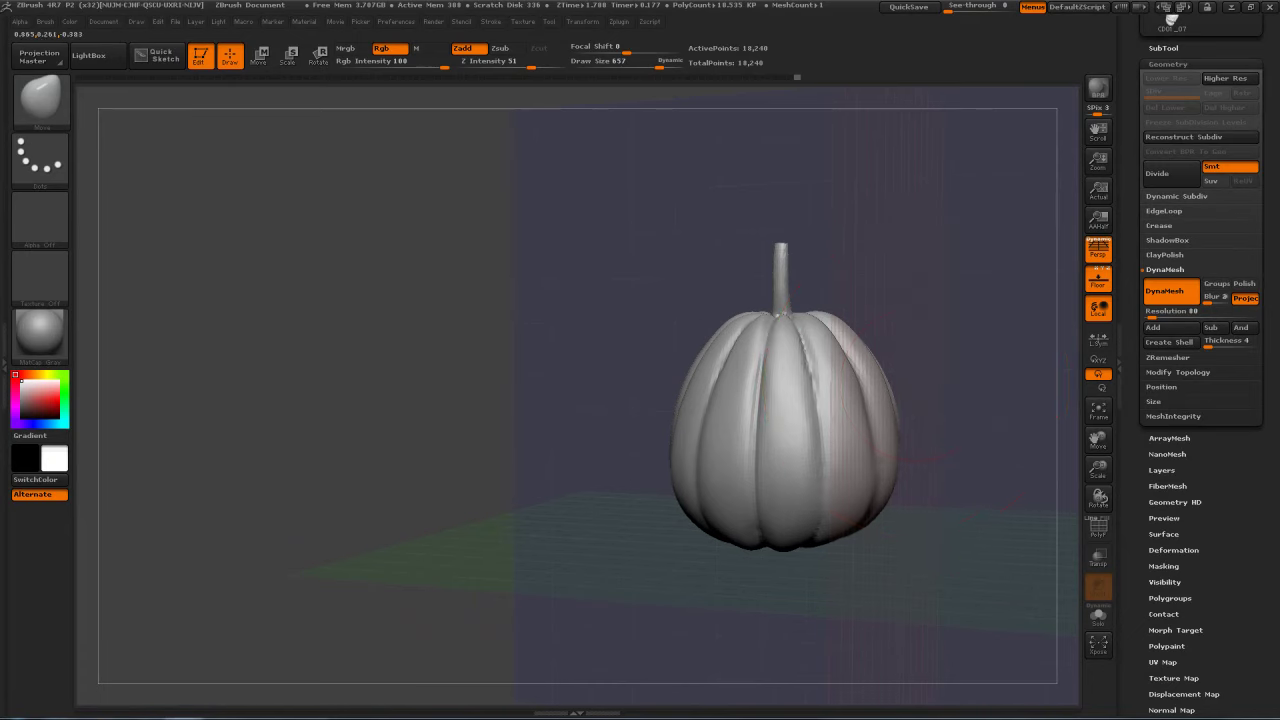
Step: Pull the underside down and outward to flatten the base, and slightly lower the stem and shoulder with the Move brush
{"action": "left_click_drag", "start_coordinate": [799, 514], "coordinate": [795, 543]}
{"action": "mouse_move", "coordinate": [965, 431]}
{"action": "left_mouse_down"}
{"action": "mouse_move", "coordinate": [969, 349]}
{"action": "mouse_move", "coordinate": [895, 311]}
{"action": "mouse_move", "coordinate": [899, 399]}
{"action": "left_mouse_up"}
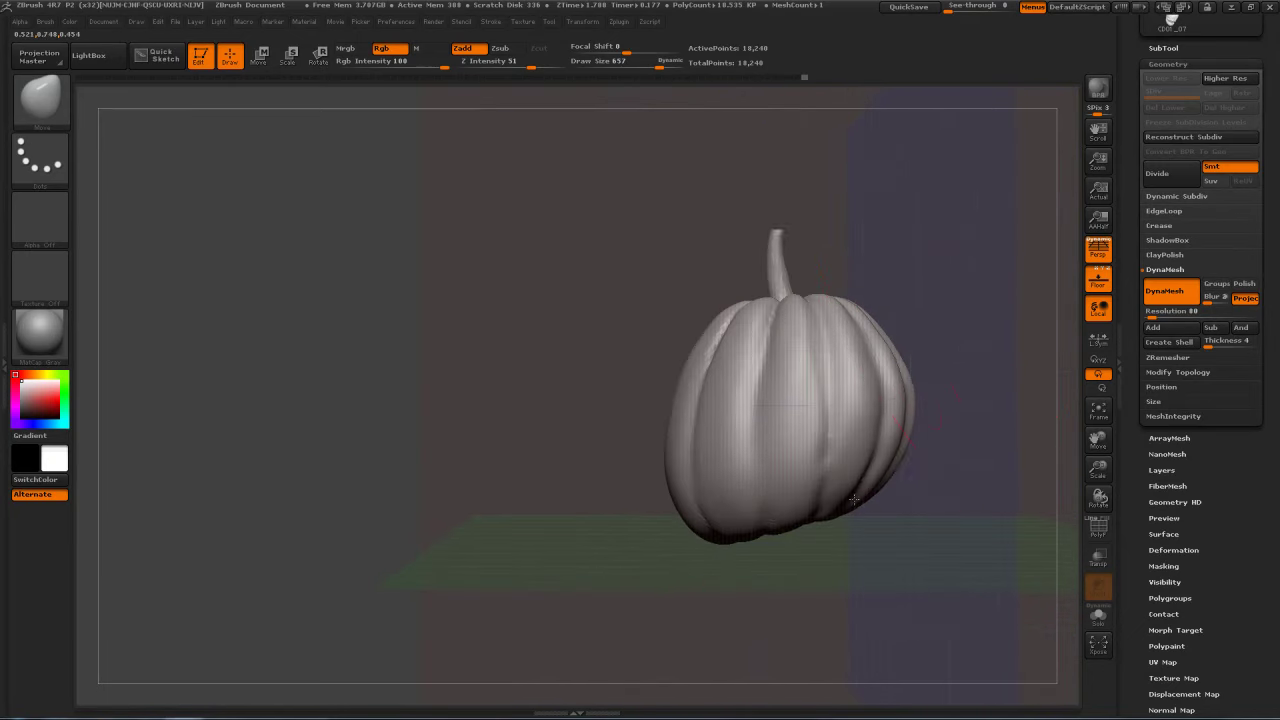
{"action": "left_click_drag", "start_coordinate": [853, 499], "coordinate": [858, 521]}
{"action": "left_click_drag", "start_coordinate": [745, 526], "coordinate": [708, 535]}
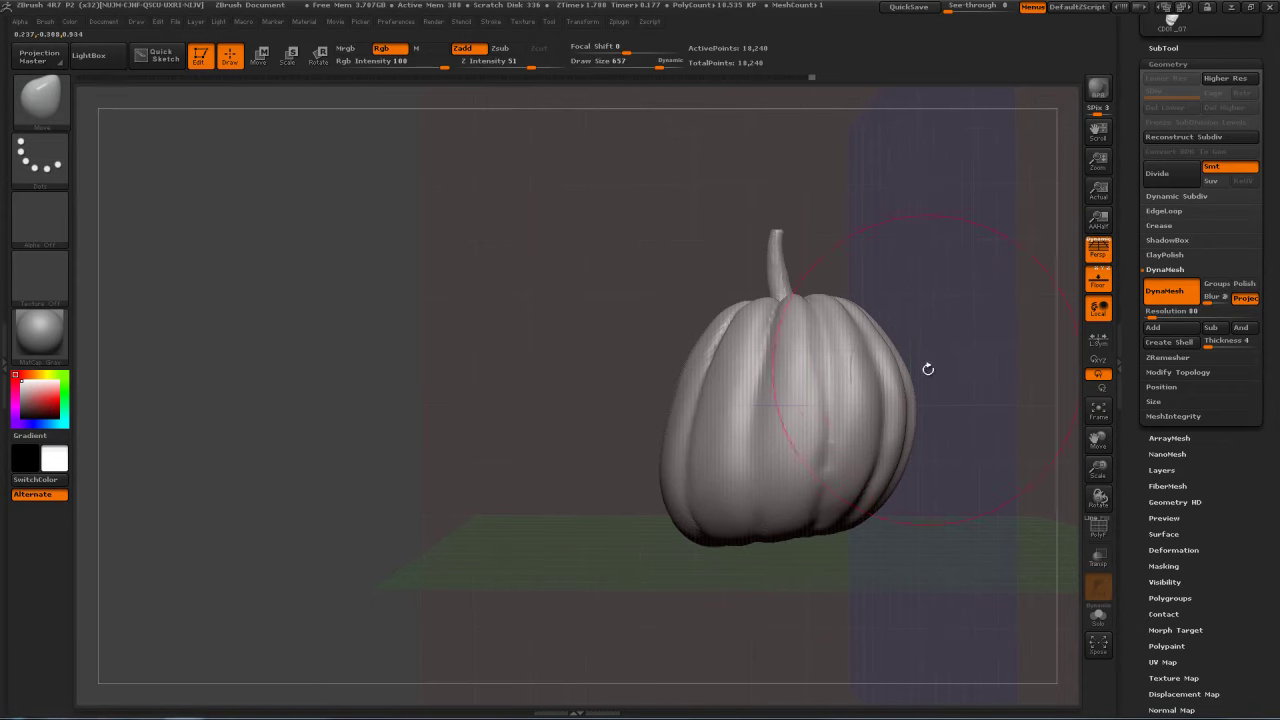
{"action": "left_click_drag", "start_coordinate": [918, 380], "coordinate": [910, 393]}
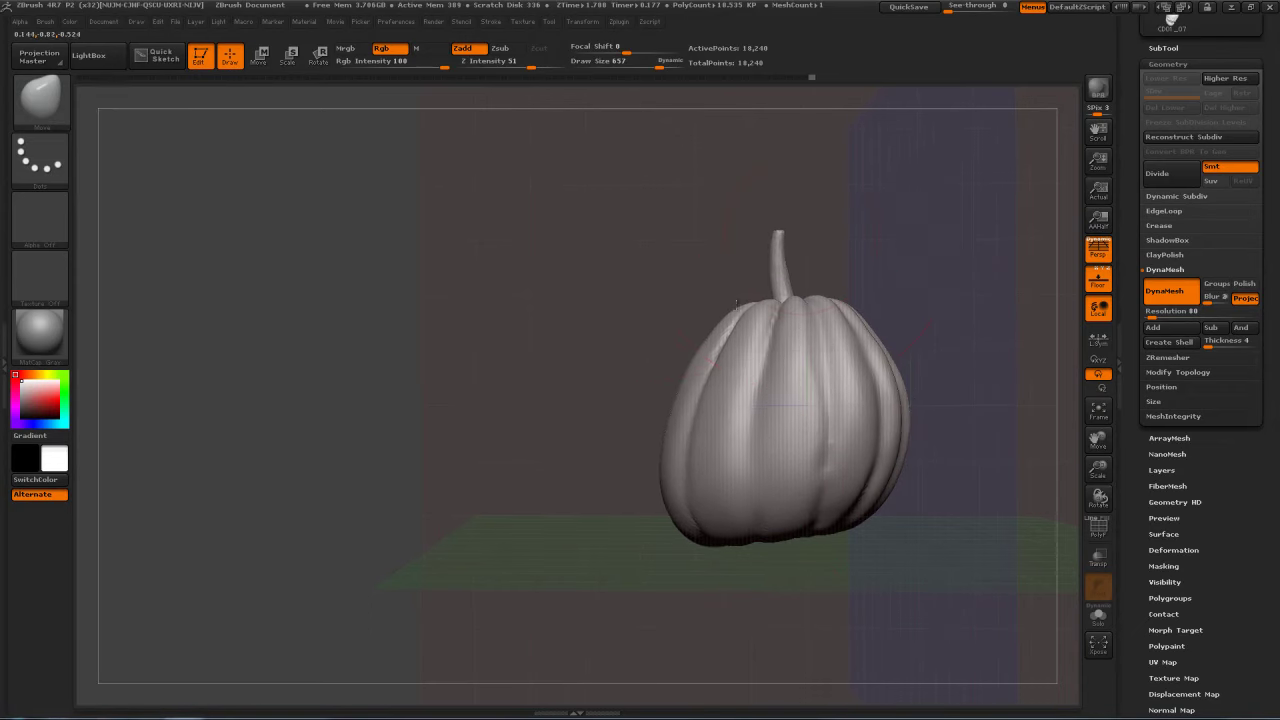
{"action": "left_click_drag", "start_coordinate": [779, 228], "coordinate": [778, 234]}
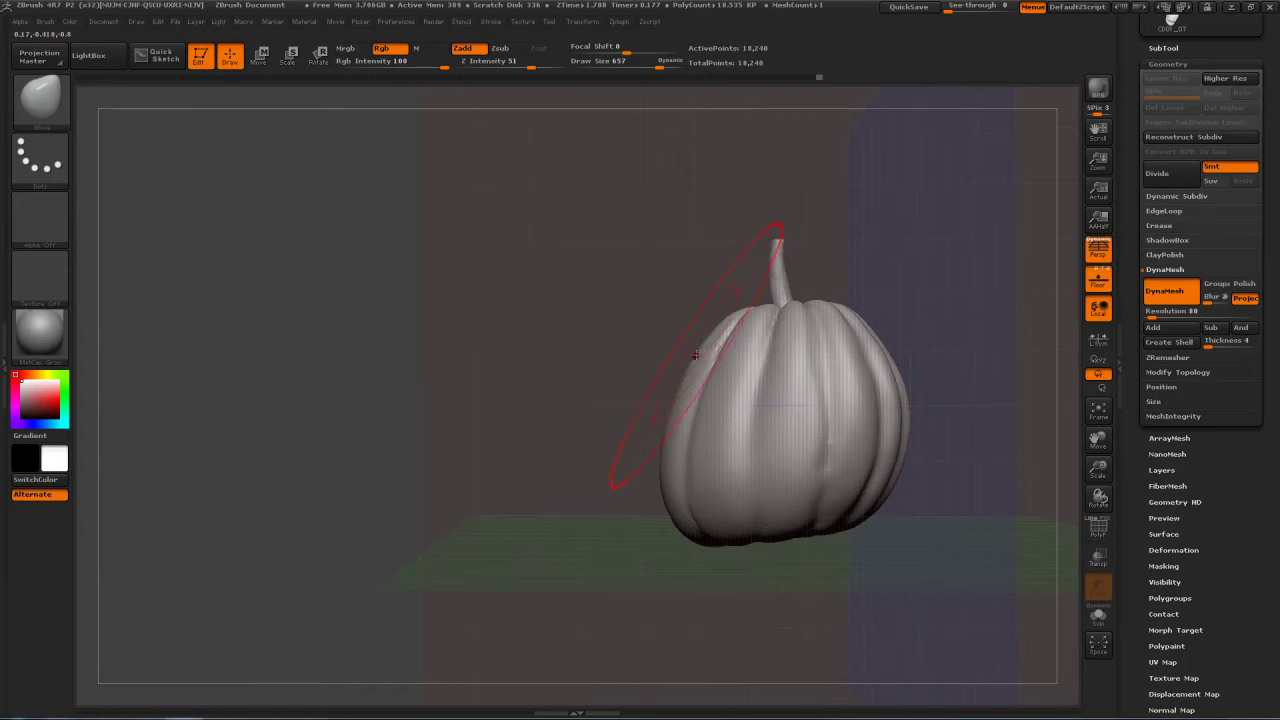
Step: Adjust the bulge on the pumpkin's lower side with large Move brush strokes
{"action": "mouse_move", "coordinate": [591, 374]}
{"action": "left_mouse_down"}
{"action": "mouse_move", "coordinate": [864, 388]}
{"action": "mouse_move", "coordinate": [744, 397]}
{"action": "mouse_move", "coordinate": [756, 483]}
{"action": "left_mouse_up"}
{"action": "left_click_drag", "start_coordinate": [689, 522], "coordinate": [642, 537]}
{"action": "left_click_drag", "start_coordinate": [879, 353], "coordinate": [823, 368]}
{"action": "left_click_drag", "start_coordinate": [950, 328], "coordinate": [918, 321]}
{"action": "left_click_drag", "start_coordinate": [828, 312], "coordinate": [858, 306]}
{"action": "left_click_drag", "start_coordinate": [807, 340], "coordinate": [841, 329]}
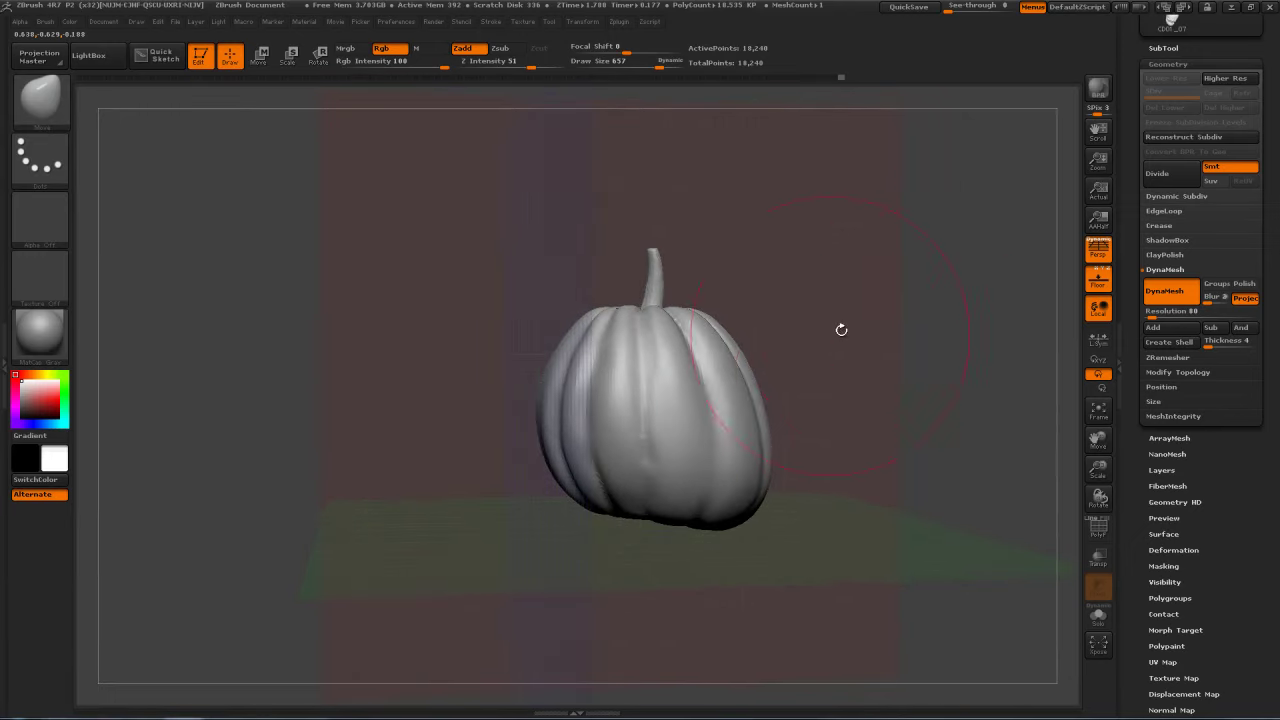
Step: Push the upper sides inward with the Move brush at a draw size of 393 to form a pear-like silhouette
{"action": "left_click_drag", "start_coordinate": [765, 408], "coordinate": [754, 405]}
{"action": "key", "text": "s"}
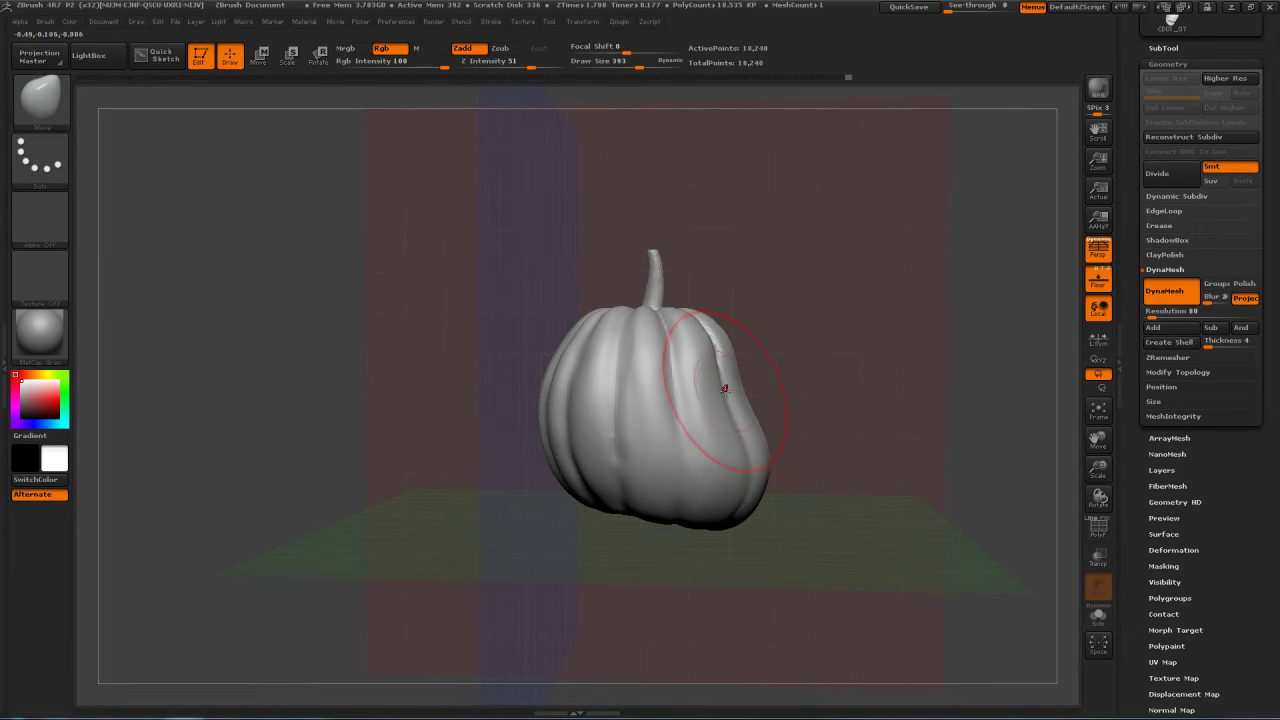
{"action": "left_click_drag", "start_coordinate": [836, 369], "coordinate": [722, 375]}
{"action": "left_click_drag", "start_coordinate": [948, 311], "coordinate": [890, 350]}
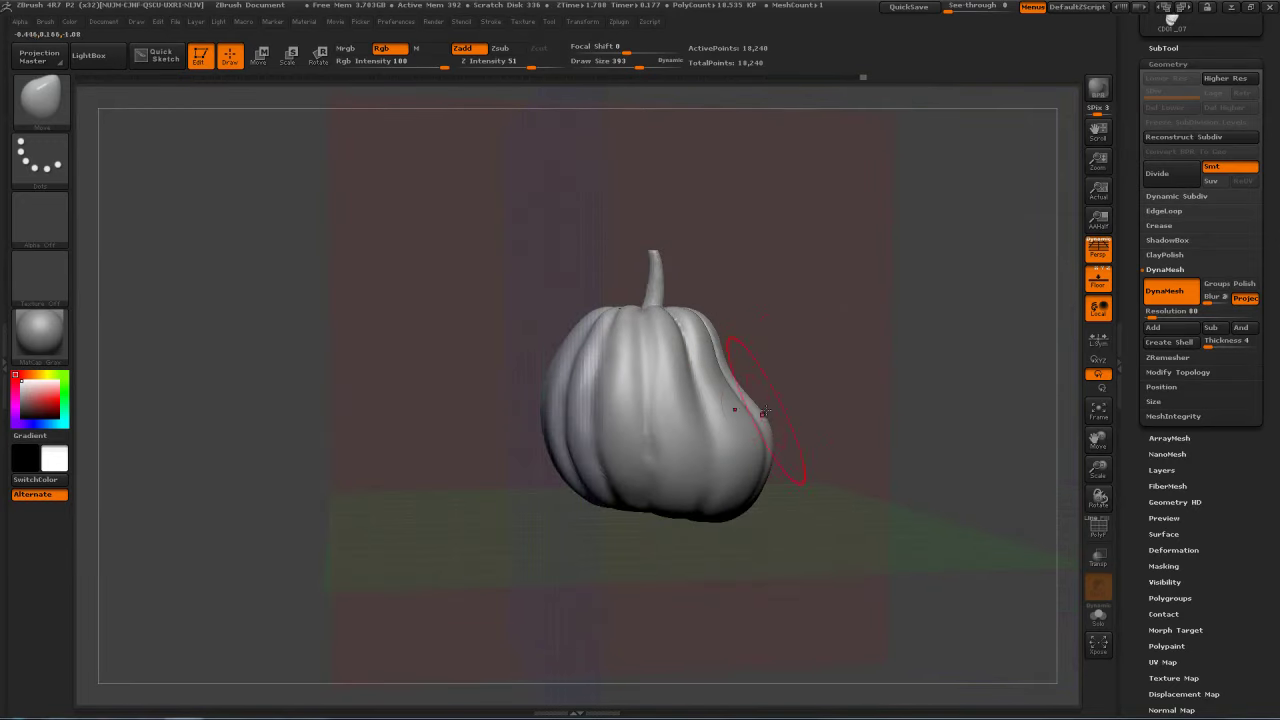
{"action": "mouse_move", "coordinate": [886, 358]}
{"action": "left_mouse_down"}
{"action": "mouse_move", "coordinate": [694, 366]}
{"action": "mouse_move", "coordinate": [749, 430]}
{"action": "mouse_move", "coordinate": [812, 437]}
{"action": "mouse_move", "coordinate": [804, 412]}
{"action": "mouse_move", "coordinate": [889, 362]}
{"action": "left_mouse_up"}
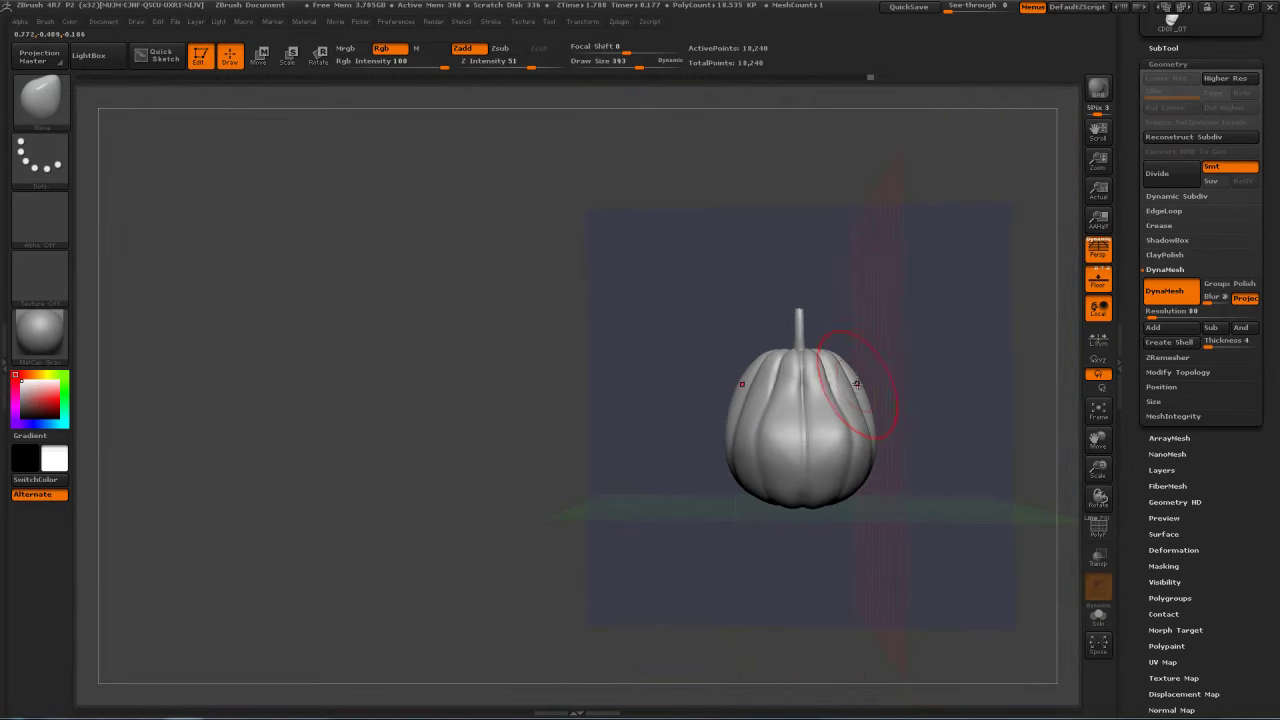
{"action": "left_click_drag", "start_coordinate": [875, 392], "coordinate": [860, 350]}
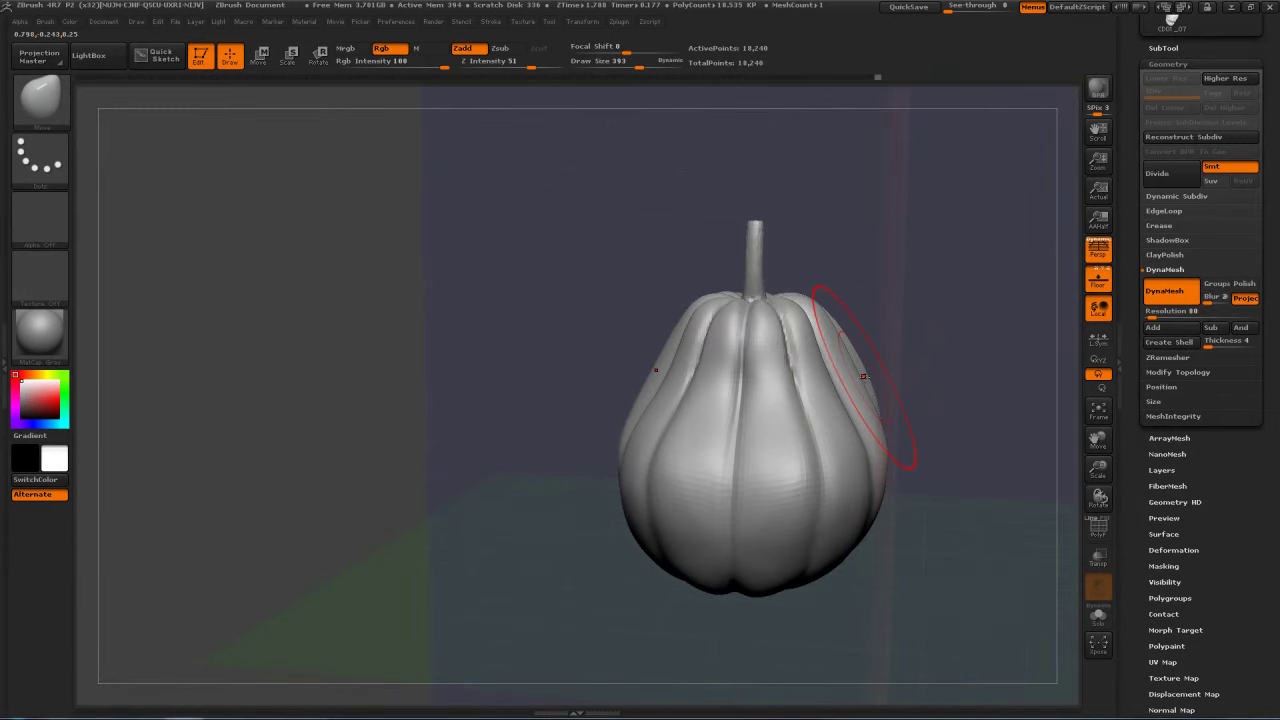
Step: Raise a horizontal band around the narrow upper body with the Inflat brush at a draw size of 155
{"action": "key", "text": "b"}
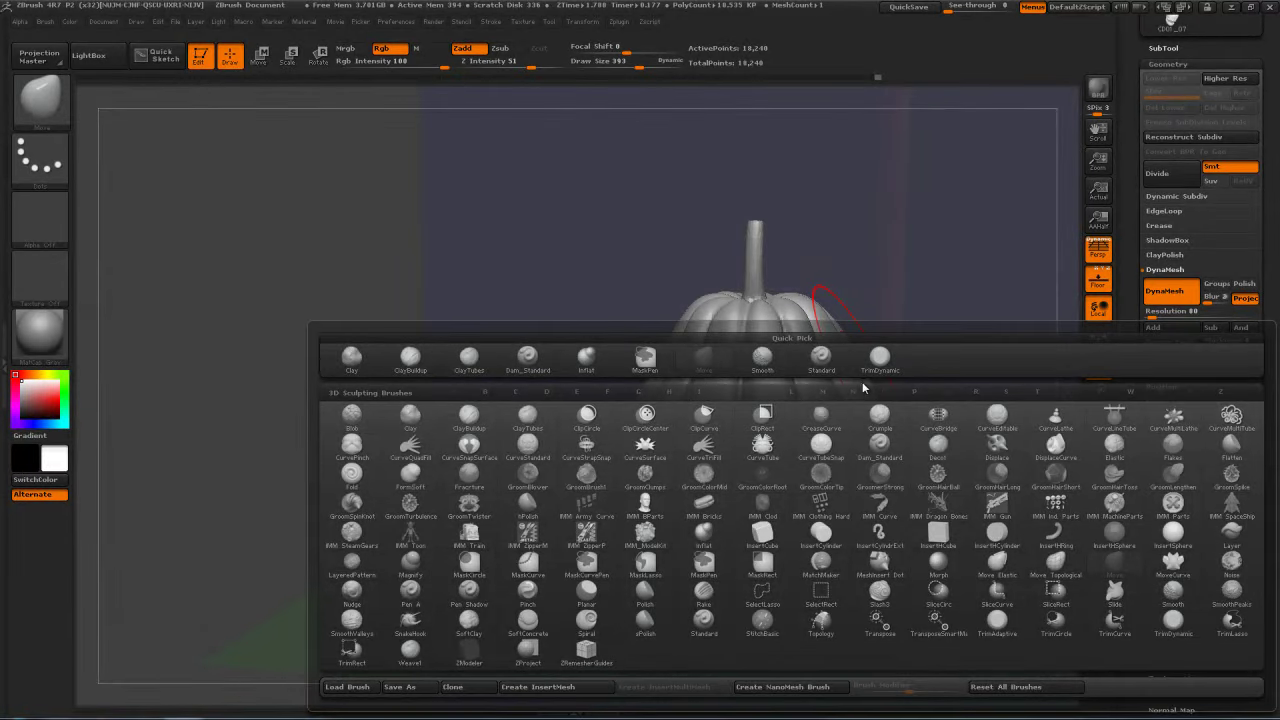
{"action": "key", "text": "i"}
{"action": "key", "text": "n"}
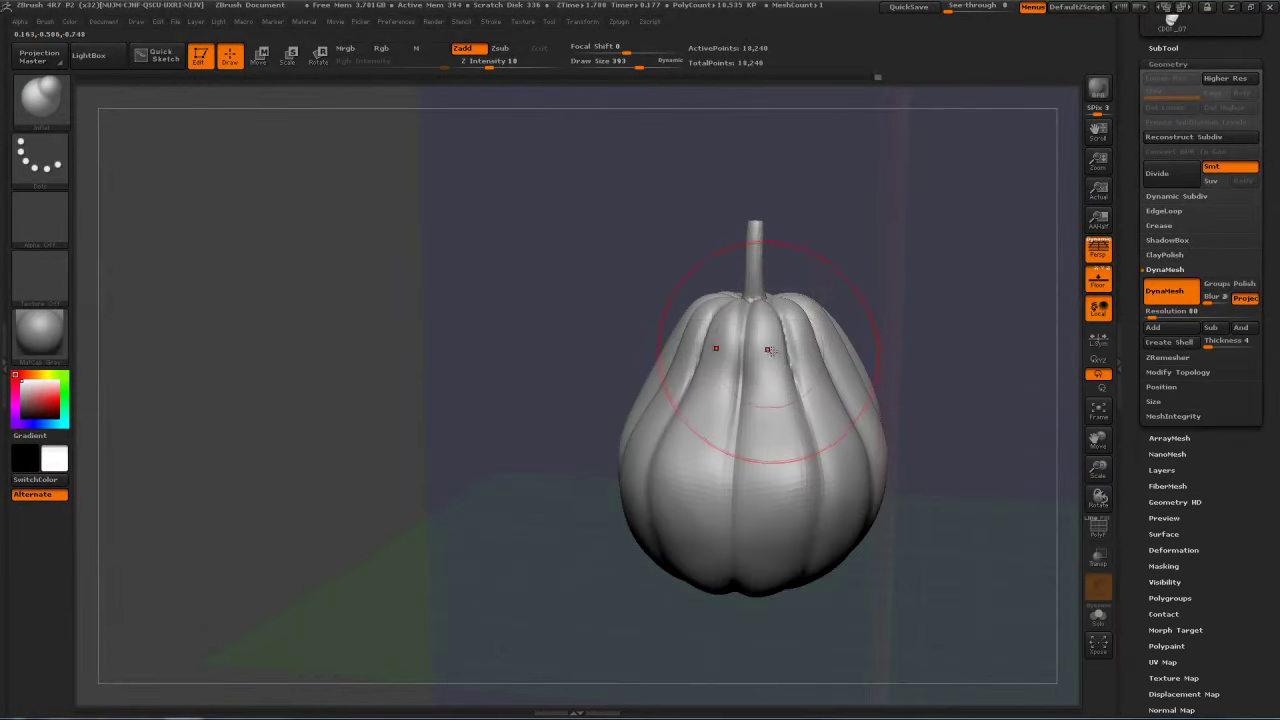
{"action": "key", "text": "s"}
{"action": "left_click_drag", "start_coordinate": [780, 353], "coordinate": [714, 344]}
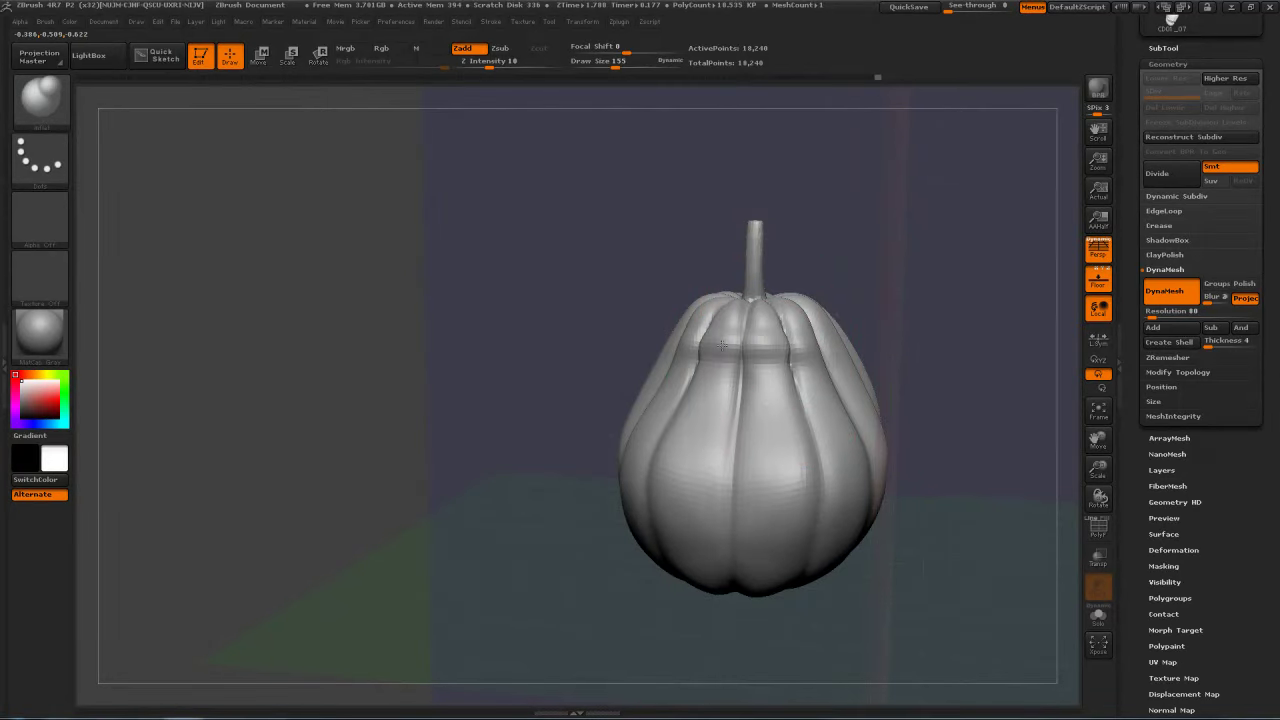
{"action": "right_click_drag", "start_coordinate": [824, 352], "coordinate": [749, 357]}
{"action": "left_click_drag", "start_coordinate": [749, 357], "coordinate": [772, 372]}
{"action": "mouse_move", "coordinate": [917, 289]}
{"action": "left_mouse_down"}
{"action": "mouse_move", "coordinate": [734, 330]}
{"action": "mouse_move", "coordinate": [783, 363]}
{"action": "left_mouse_up"}
Step: Remesh the pumpkin and smooth the raised band around its upper body
{"action": "mouse_move", "coordinate": [800, 362]}
{"action": "right_mouse_down"}
{"action": "mouse_move", "coordinate": [936, 267]}
{"action": "mouse_move", "coordinate": [930, 225]}
{"action": "right_mouse_up"}
{"action": "right_click_drag", "start_coordinate": [930, 225], "coordinate": [863, 294]}
{"action": "key", "text": "ctrl"}
{"action": "left_click_drag", "start_coordinate": [894, 273], "coordinate": [874, 309], "text": "ctrl"}
{"action": "right_click_drag", "start_coordinate": [874, 309], "coordinate": [800, 335]}
{"action": "mouse_move", "coordinate": [711, 357]}
{"action": "left_mouse_down", "text": "shift"}
{"action": "mouse_move", "coordinate": [721, 362]}
{"action": "mouse_move", "coordinate": [691, 338]}
{"action": "left_mouse_up", "text": "shift"}
{"action": "right_click_drag", "start_coordinate": [800, 365], "coordinate": [760, 345]}
{"action": "left_click_drag", "start_coordinate": [733, 342], "coordinate": [728, 408], "text": "shift"}
{"action": "mouse_move", "coordinate": [836, 310]}
{"action": "left_mouse_down"}
{"action": "mouse_move", "coordinate": [891, 297]}
{"action": "mouse_move", "coordinate": [862, 316]}
{"action": "left_mouse_up"}
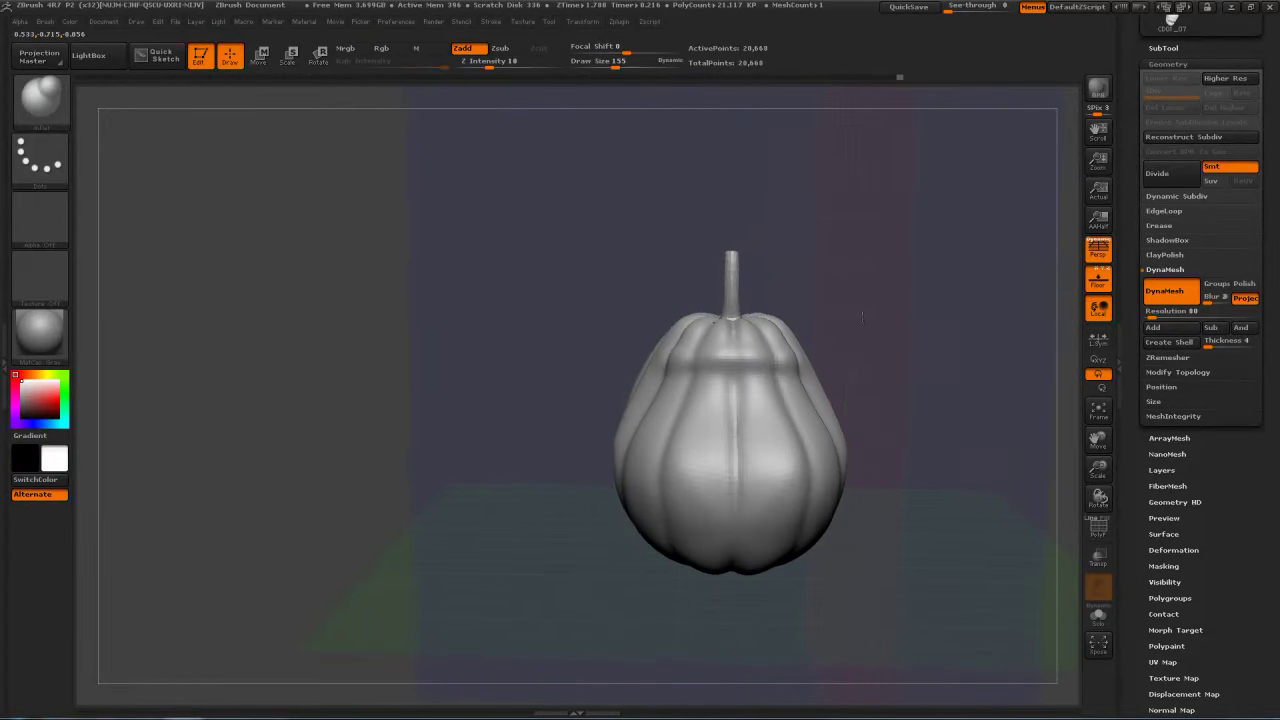
Step: Refine the pumpkin's brow band and upper silhouette with the Move brush at a draw size of 155
{"action": "key", "text": "b"}
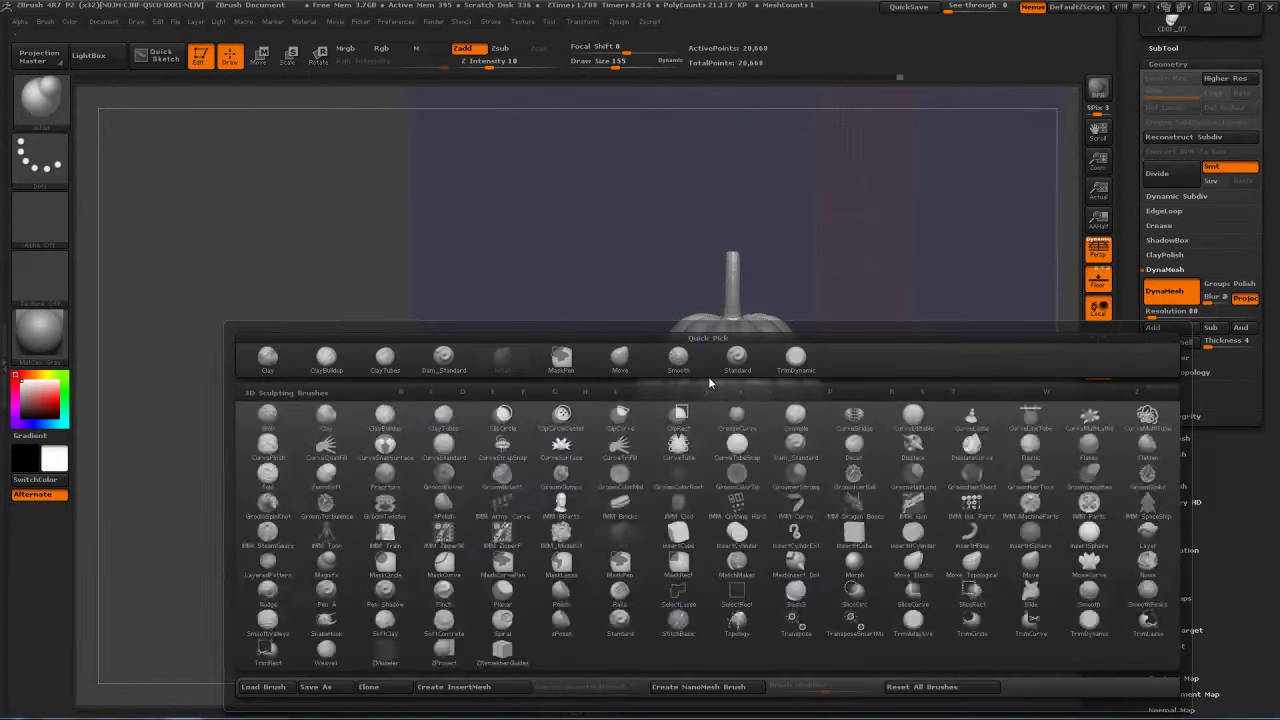
{"action": "key", "text": "m"}
{"action": "key", "text": "v"}
{"action": "mouse_move", "coordinate": [711, 371]}
{"action": "left_mouse_down"}
{"action": "mouse_move", "coordinate": [722, 366]}
{"action": "mouse_move", "coordinate": [683, 360]}
{"action": "mouse_move", "coordinate": [724, 362]}
{"action": "mouse_move", "coordinate": [734, 348]}
{"action": "left_mouse_up"}
{"action": "right_click_drag", "start_coordinate": [740, 332], "coordinate": [845, 334]}
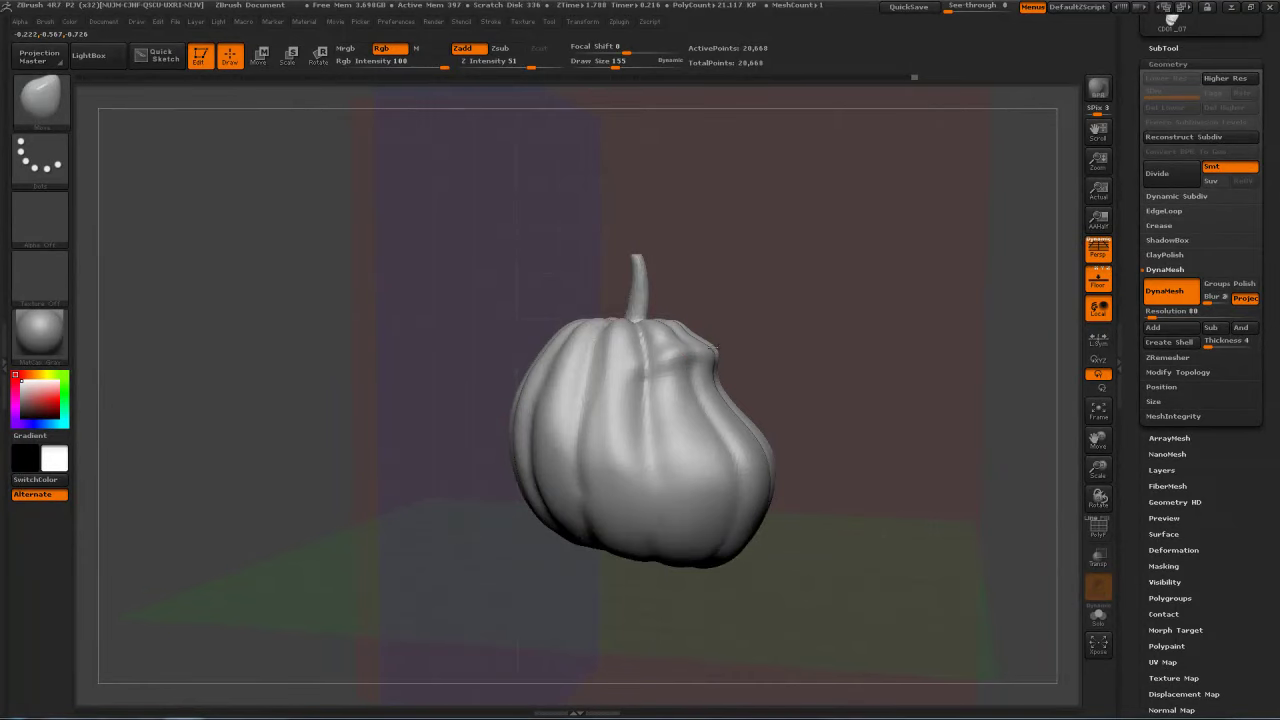
{"action": "left_click_drag", "start_coordinate": [714, 348], "coordinate": [609, 349]}
{"action": "left_click_drag", "start_coordinate": [771, 337], "coordinate": [914, 368]}
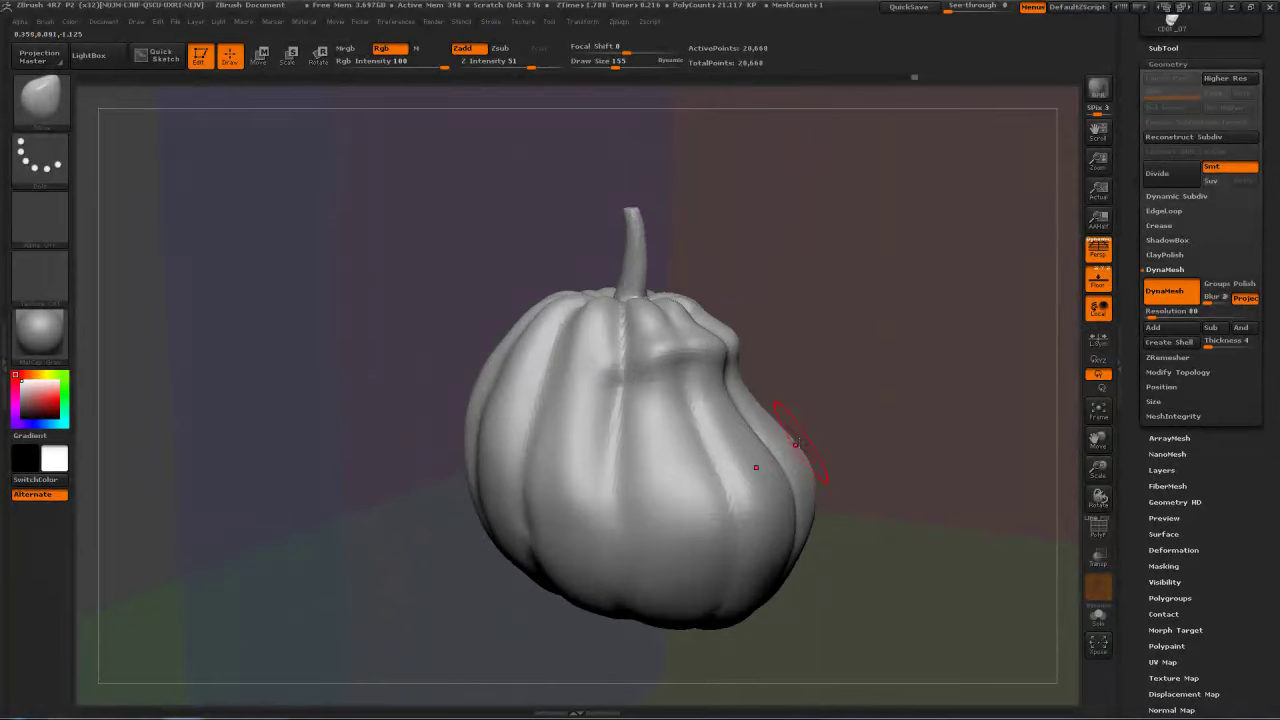
{"action": "mouse_move", "coordinate": [860, 431]}
{"action": "left_mouse_down"}
{"action": "mouse_move", "coordinate": [783, 472]}
{"action": "mouse_move", "coordinate": [880, 458]}
{"action": "left_mouse_up"}
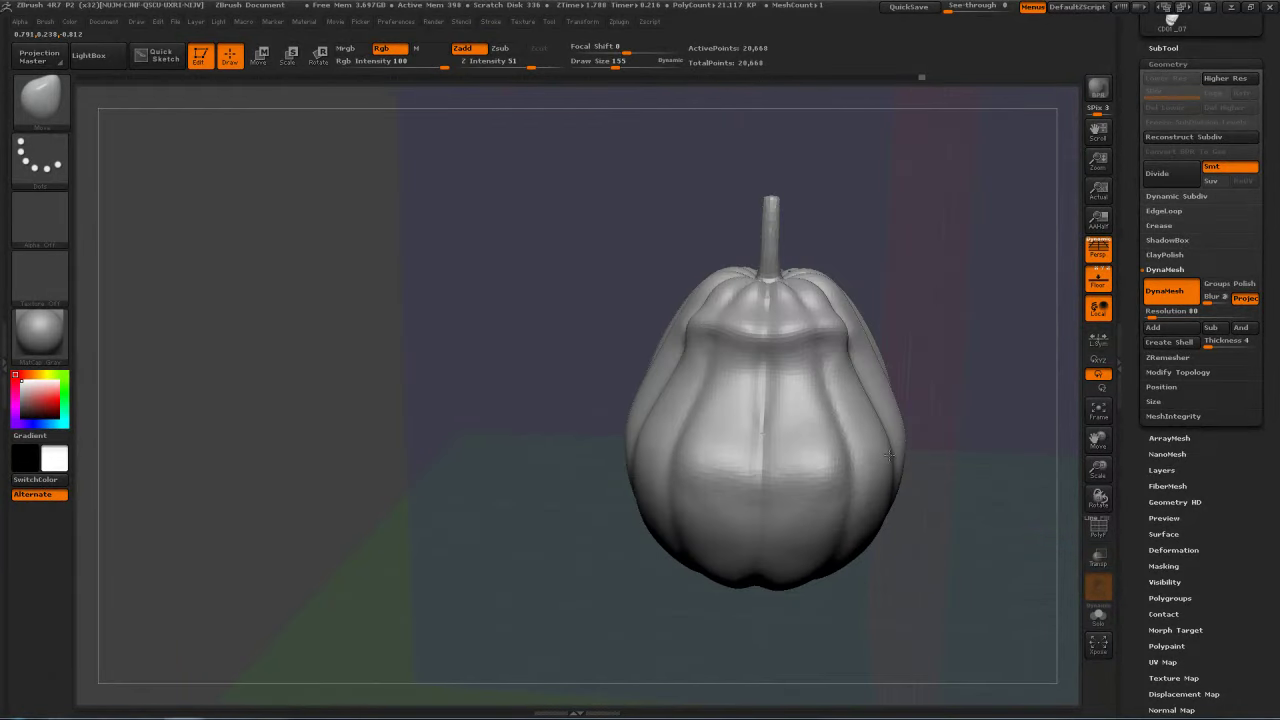
{"action": "left_click_drag", "start_coordinate": [954, 402], "coordinate": [914, 417]}
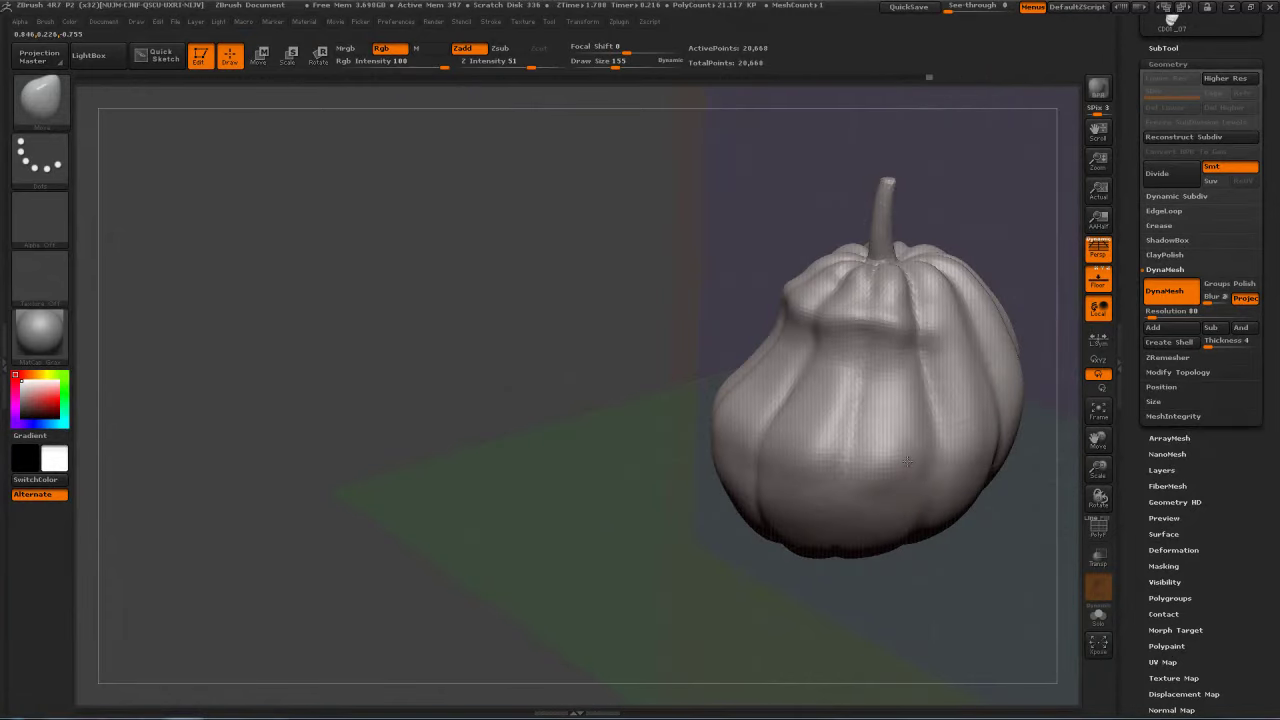
{"action": "mouse_move", "coordinate": [1010, 310]}
{"action": "left_mouse_down"}
{"action": "mouse_move", "coordinate": [900, 280]}
{"action": "mouse_move", "coordinate": [923, 263]}
{"action": "mouse_move", "coordinate": [853, 276]}
{"action": "left_mouse_up"}
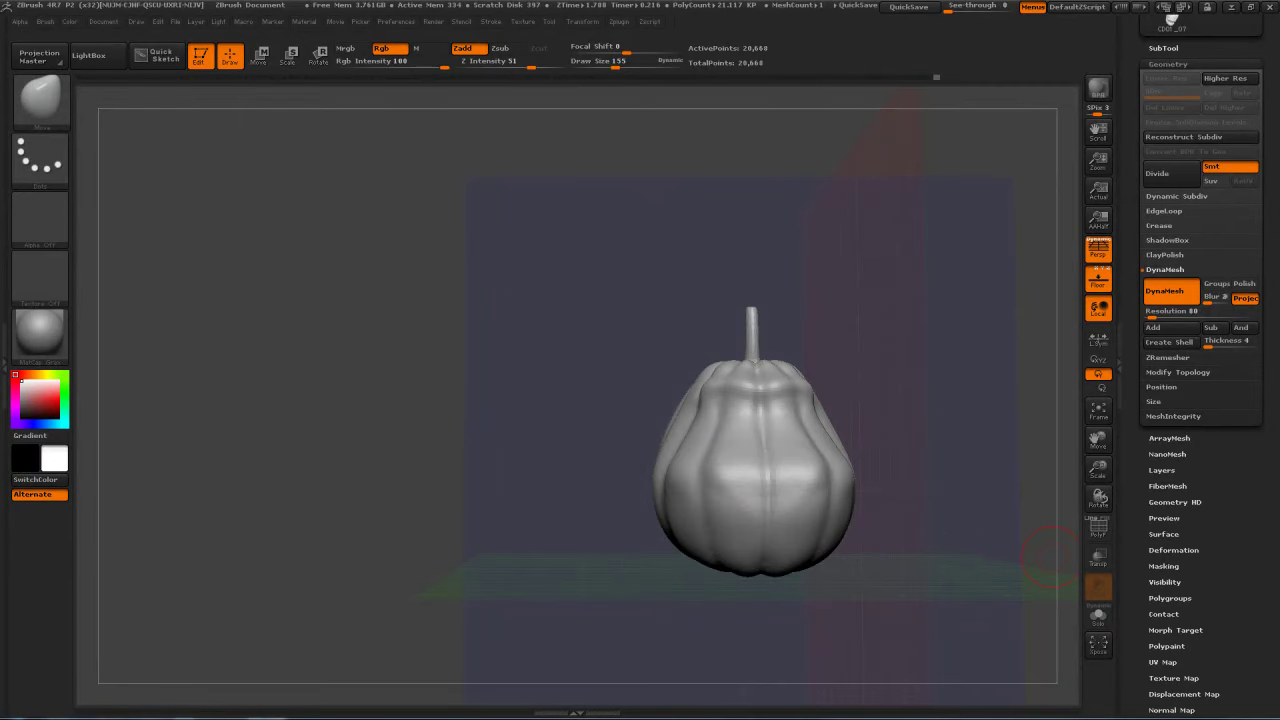
{"action": "left_click_drag", "start_coordinate": [877, 280], "coordinate": [590, 338]}
{"action": "left_click_drag", "start_coordinate": [760, 330], "coordinate": [870, 283]}
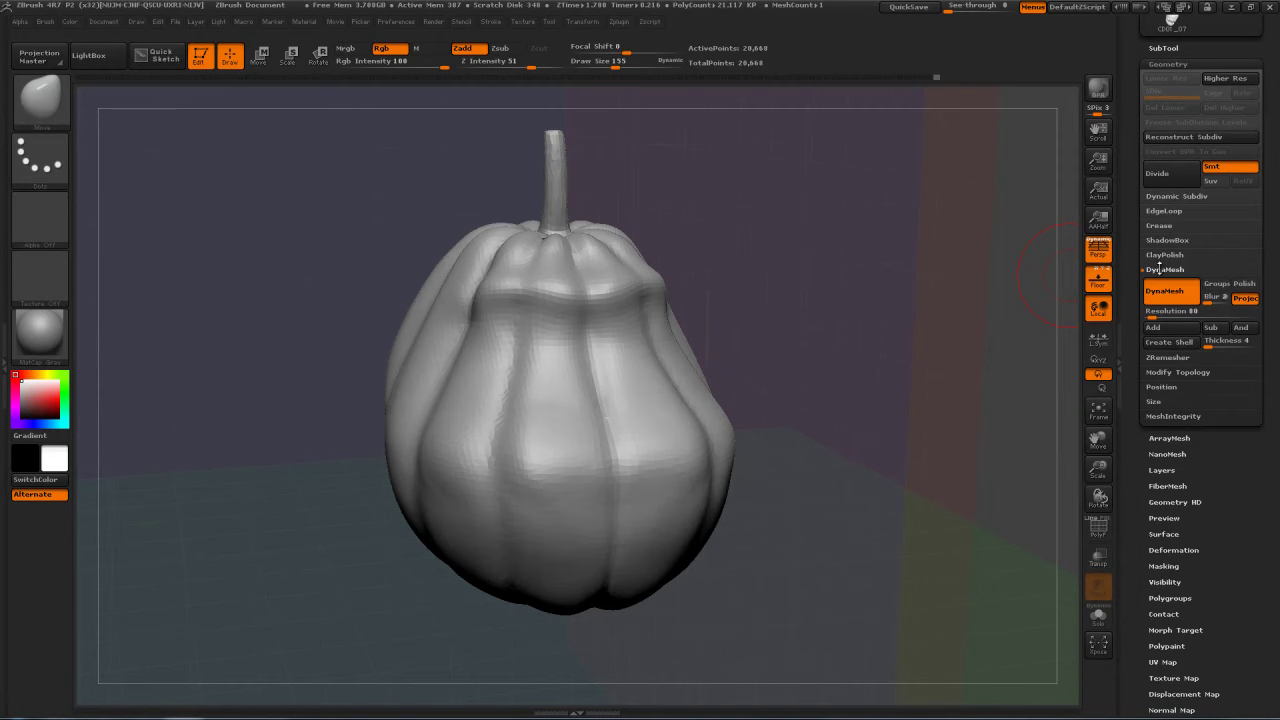
Step: Subdivide the pumpkin mesh twice, up to subdivision level 3
{"action": "left_click", "coordinate": [1168, 313]}
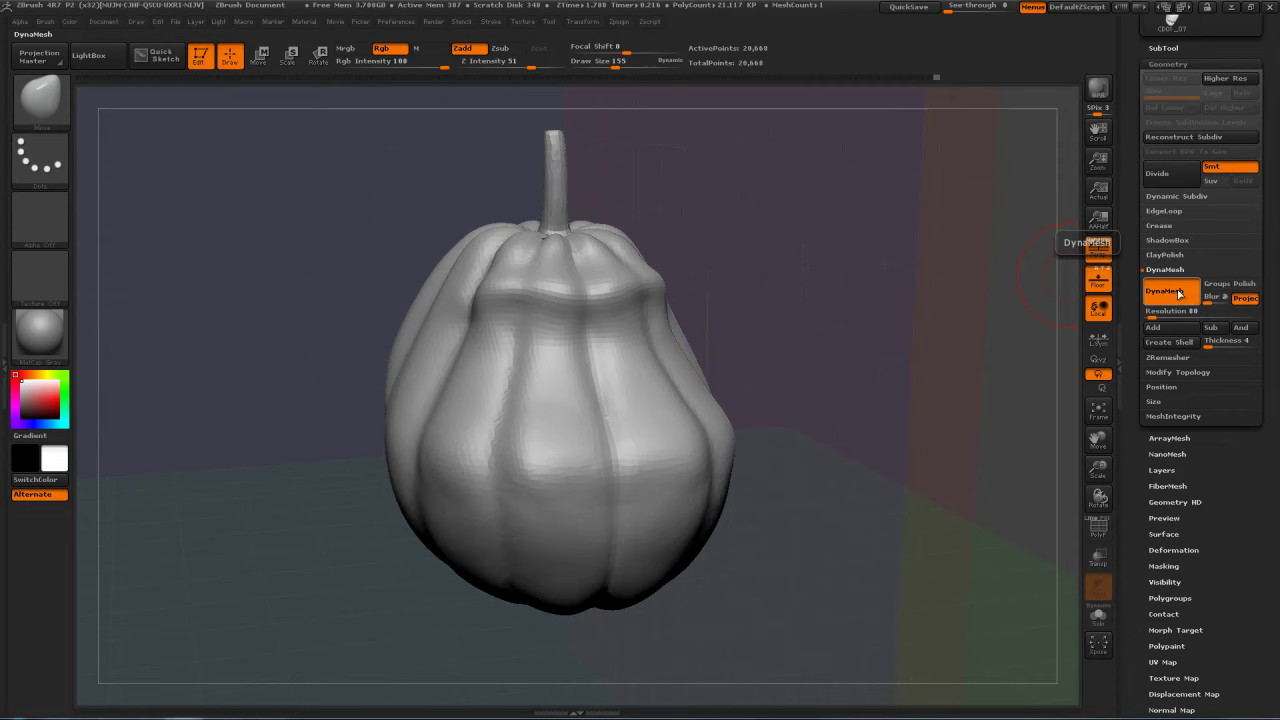
{"action": "left_click", "coordinate": [1166, 310]}
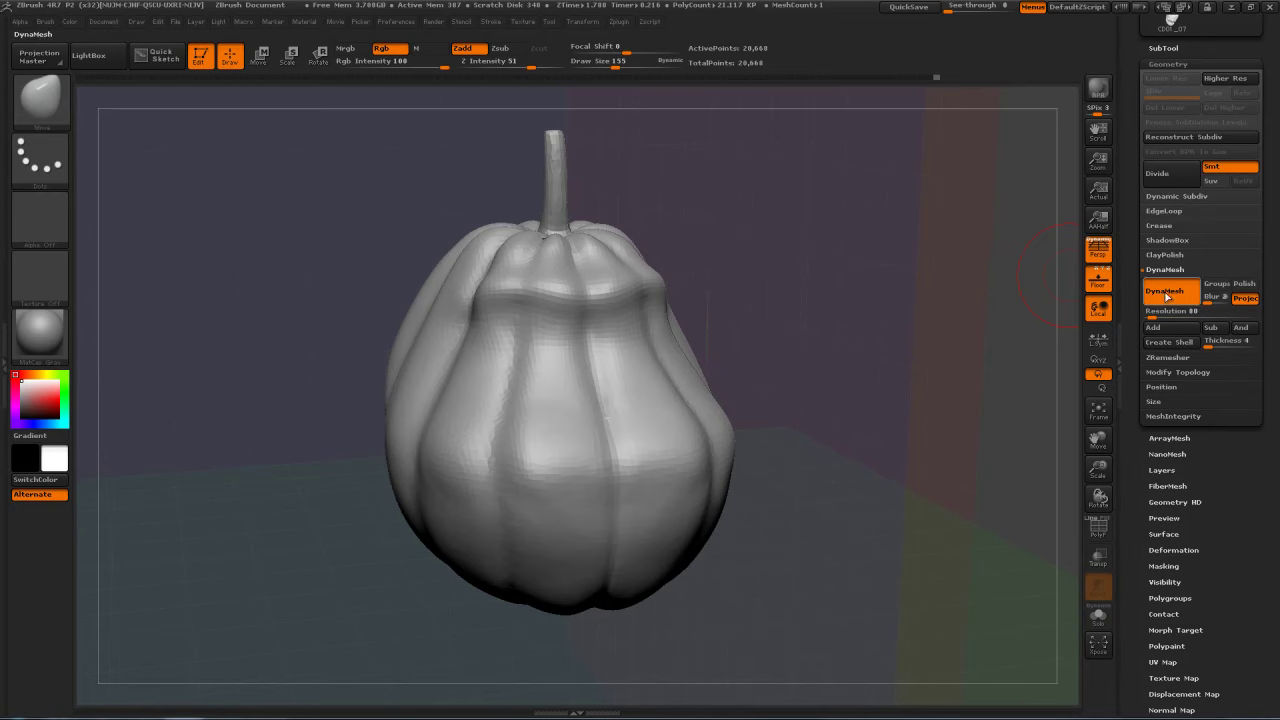
{"action": "left_click", "coordinate": [1163, 181]}
{"action": "left_click", "coordinate": [1163, 181]}
{"action": "left_click_drag", "start_coordinate": [874, 312], "coordinate": [829, 329]}
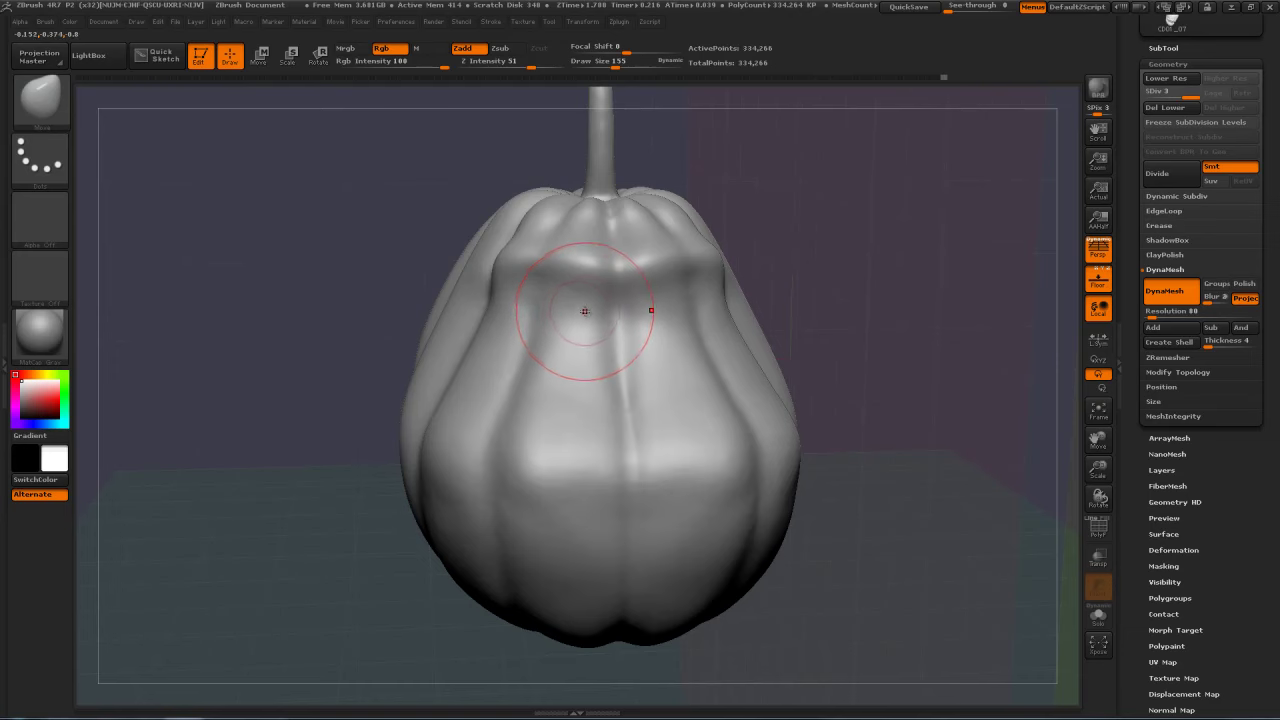
Step: Mask two slanted, angry eye shapes under the brow band at a draw size of 42, erasing mask to straighten their edges
{"action": "key", "text": "s"}
{"action": "mouse_move", "coordinate": [591, 312]}
{"action": "left_mouse_down"}
{"action": "mouse_move", "coordinate": [552, 294]}
{"action": "mouse_move", "coordinate": [576, 311]}
{"action": "left_mouse_up"}
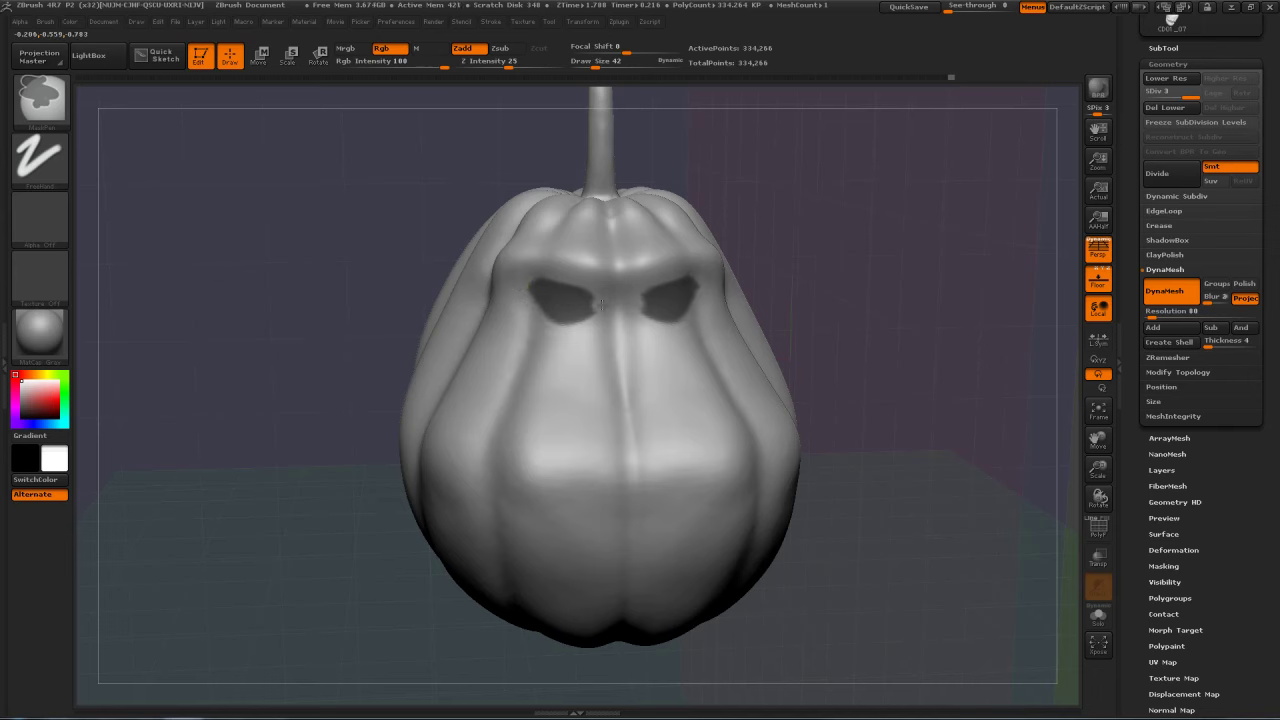
{"action": "left_click_drag", "start_coordinate": [601, 304], "coordinate": [569, 329]}
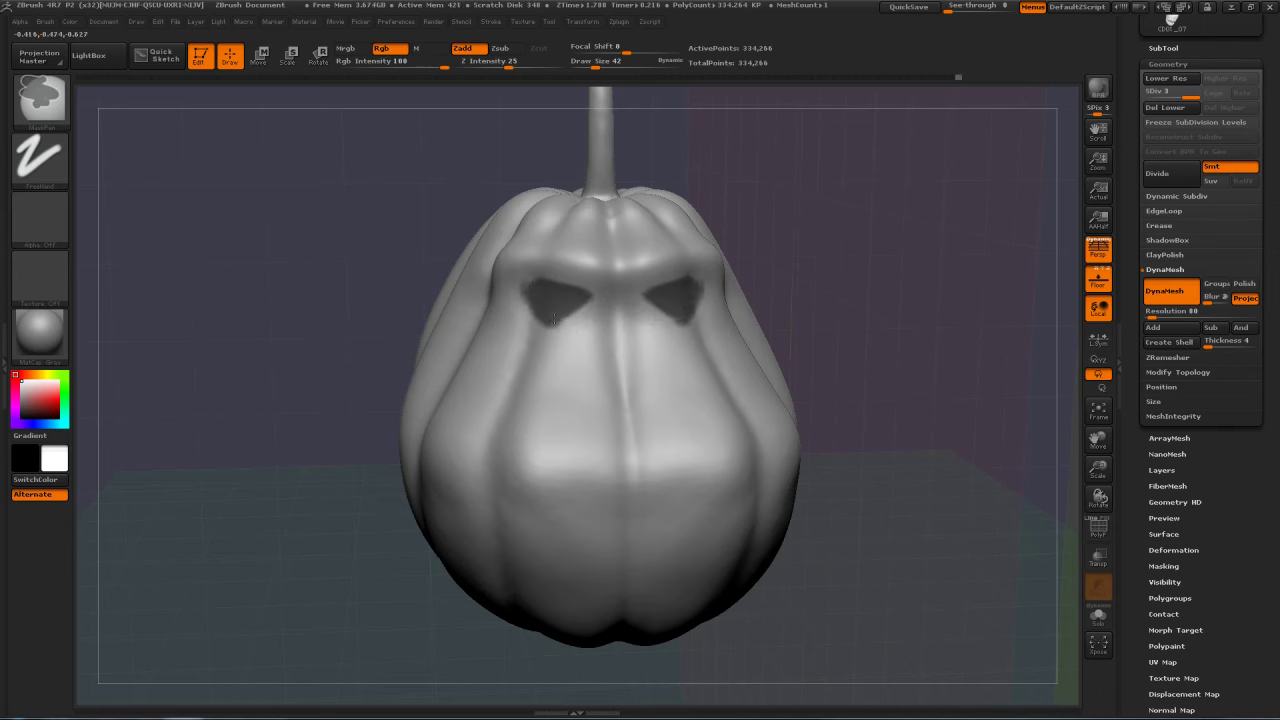
{"action": "mouse_move", "coordinate": [555, 318]}
{"action": "left_mouse_down"}
{"action": "mouse_move", "coordinate": [578, 300]}
{"action": "mouse_move", "coordinate": [525, 332]}
{"action": "mouse_move", "coordinate": [508, 291]}
{"action": "left_mouse_up"}
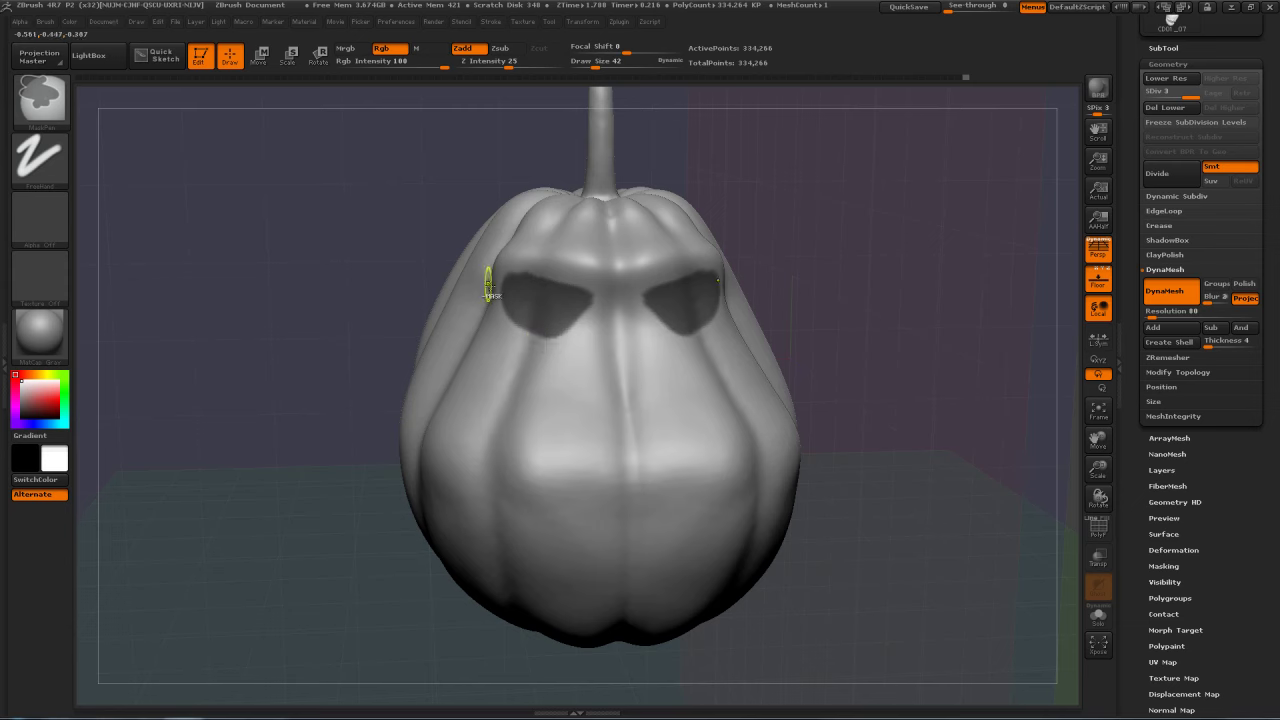
{"action": "left_click_drag", "start_coordinate": [498, 289], "coordinate": [525, 334], "text": "ctrl+alt"}
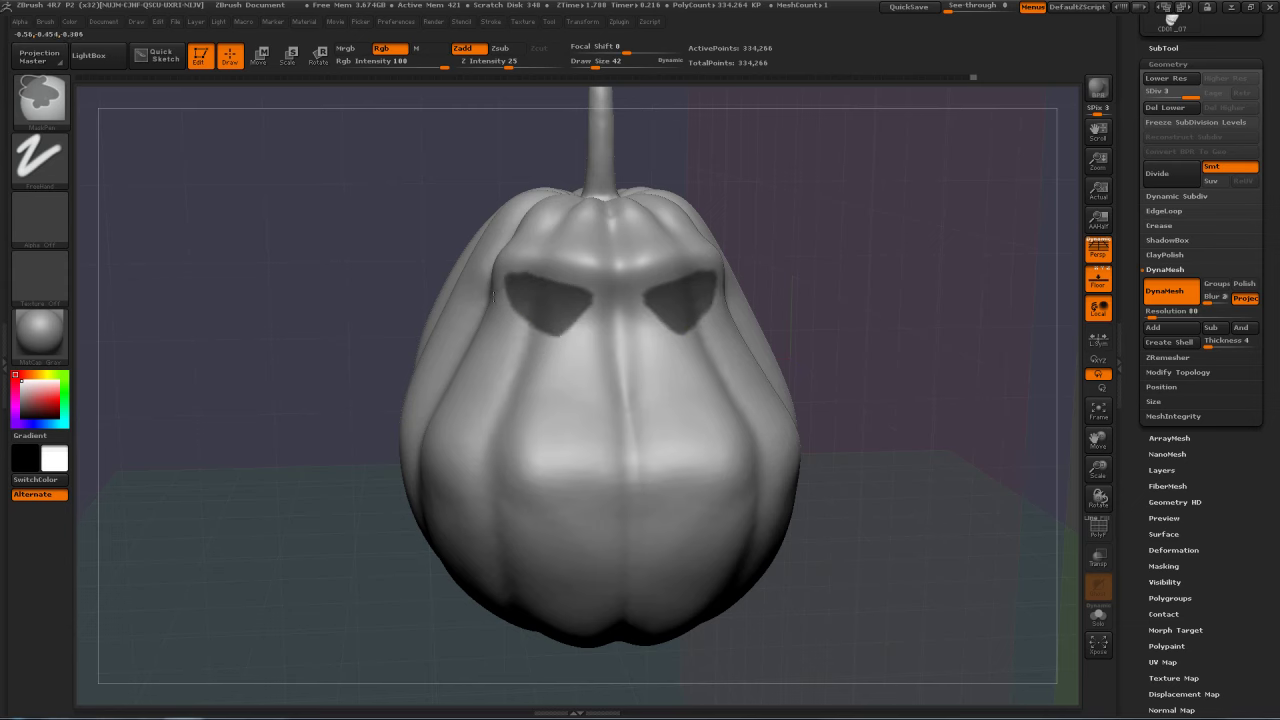
Step: Mask a zigzag mouth line across the face below the eyes, reaching around both sides of the pumpkin
{"action": "mouse_move", "coordinate": [571, 329]}
{"action": "right_mouse_down"}
{"action": "mouse_move", "coordinate": [865, 318]}
{"action": "mouse_move", "coordinate": [834, 271]}
{"action": "mouse_move", "coordinate": [590, 280]}
{"action": "mouse_move", "coordinate": [975, 285]}
{"action": "right_mouse_up"}
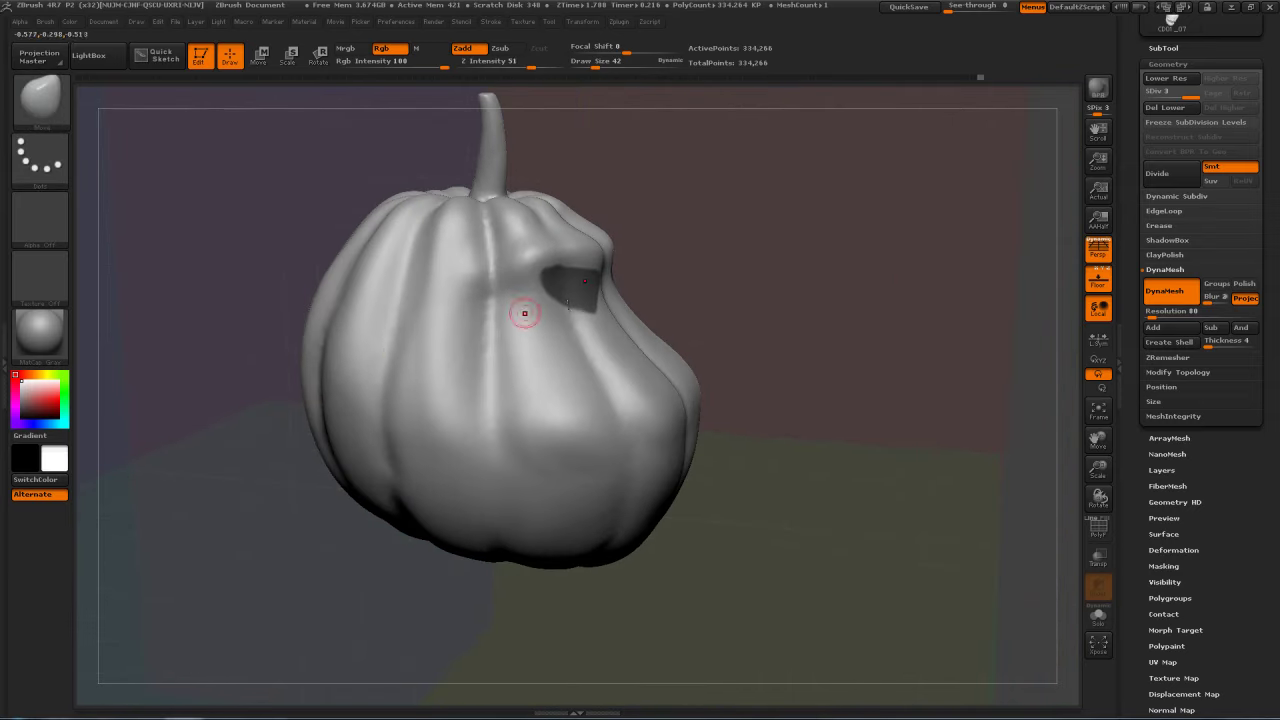
{"action": "mouse_move", "coordinate": [461, 352]}
{"action": "left_mouse_down"}
{"action": "mouse_move", "coordinate": [522, 356]}
{"action": "mouse_move", "coordinate": [570, 380]}
{"action": "mouse_move", "coordinate": [615, 360]}
{"action": "left_mouse_up"}
{"action": "key", "text": "b"}
{"action": "key", "text": "s"}
{"action": "key", "text": "t"}
{"action": "left_click_drag", "start_coordinate": [822, 290], "coordinate": [786, 300]}
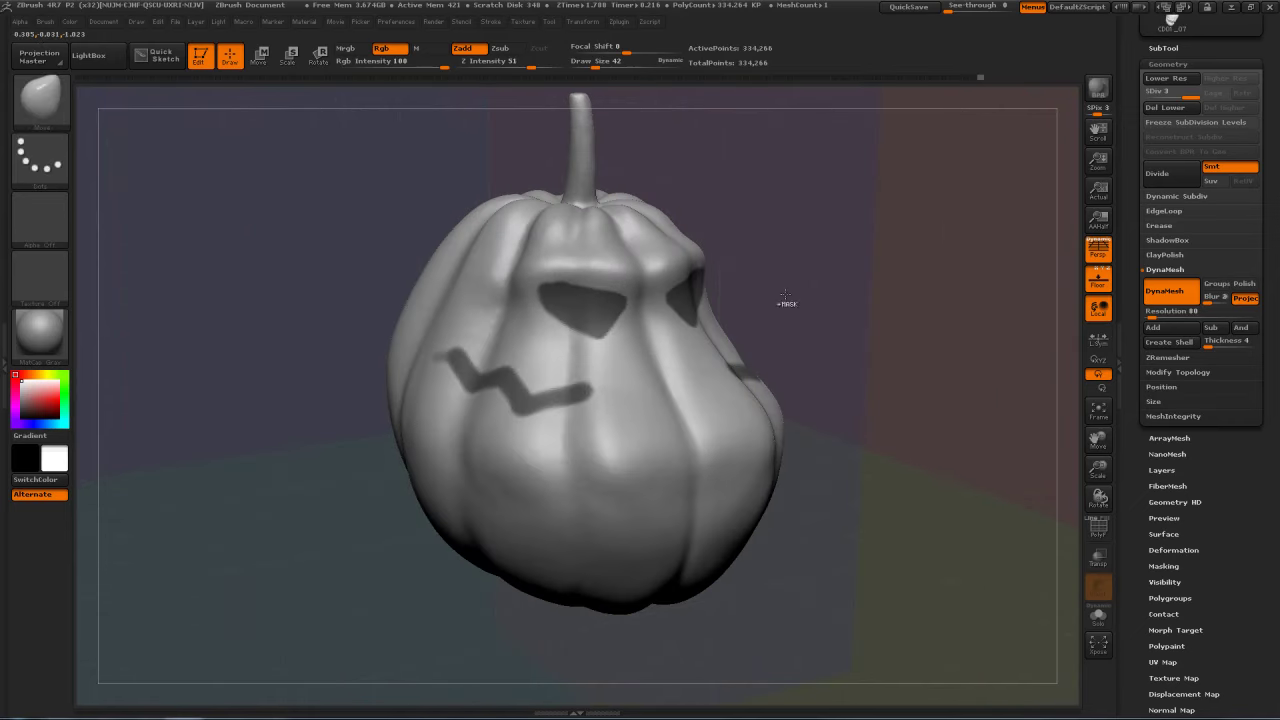
{"action": "key", "text": "b"}
{"action": "key", "text": "c"}
{"action": "key", "text": "b"}
{"action": "mouse_move", "coordinate": [586, 389]}
{"action": "left_mouse_down"}
{"action": "mouse_move", "coordinate": [630, 410]}
{"action": "mouse_move", "coordinate": [663, 386]}
{"action": "left_mouse_up"}
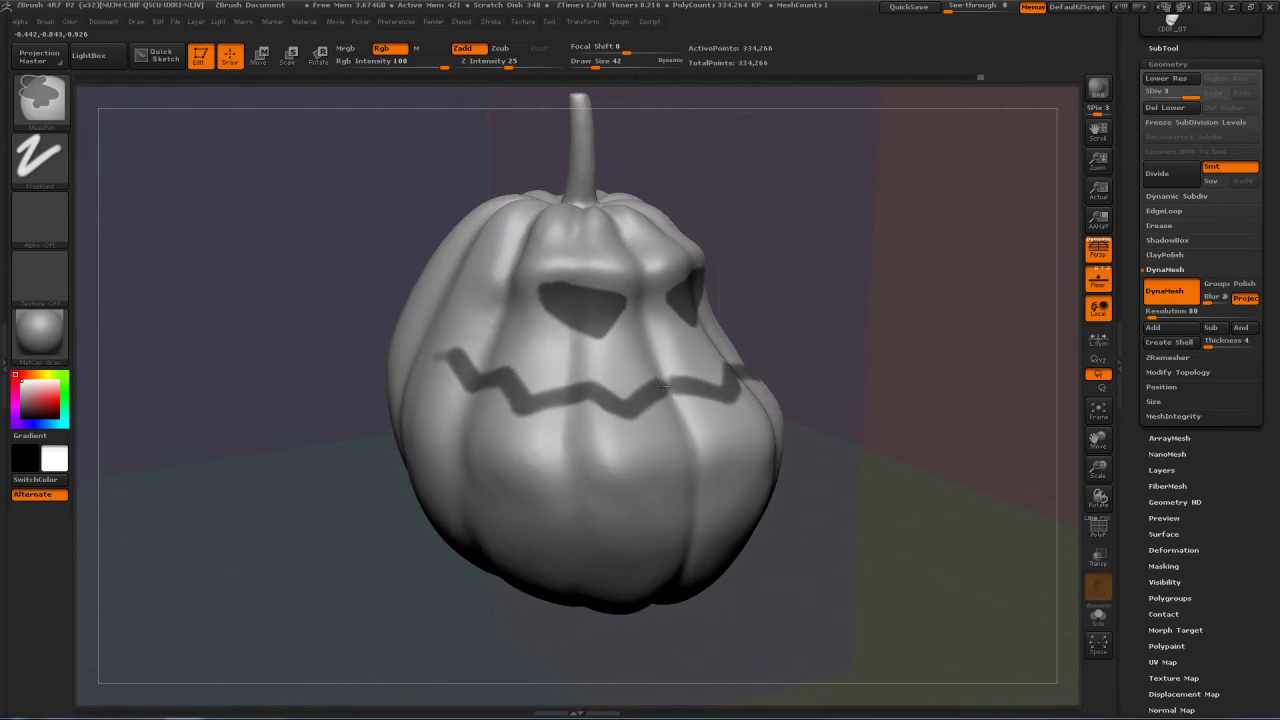
{"action": "mouse_move", "coordinate": [905, 290]}
{"action": "left_mouse_down"}
{"action": "mouse_move", "coordinate": [822, 289]}
{"action": "mouse_move", "coordinate": [852, 292]}
{"action": "left_mouse_up"}
{"action": "key", "text": "b"}
{"action": "key", "text": "c"}
{"action": "key", "text": "b"}
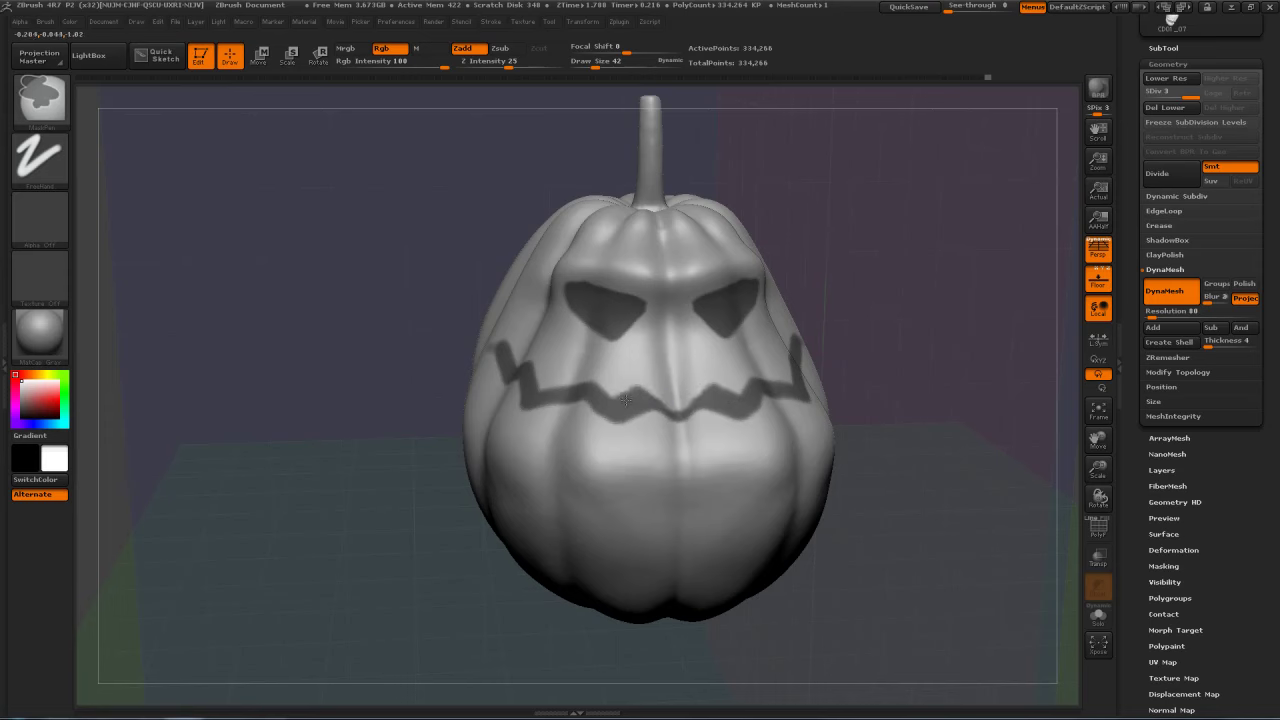
Step: Thicken the mouth mask downward into a wide grin with a jagged lower edge
{"action": "left_click_drag", "start_coordinate": [638, 400], "coordinate": [673, 440]}
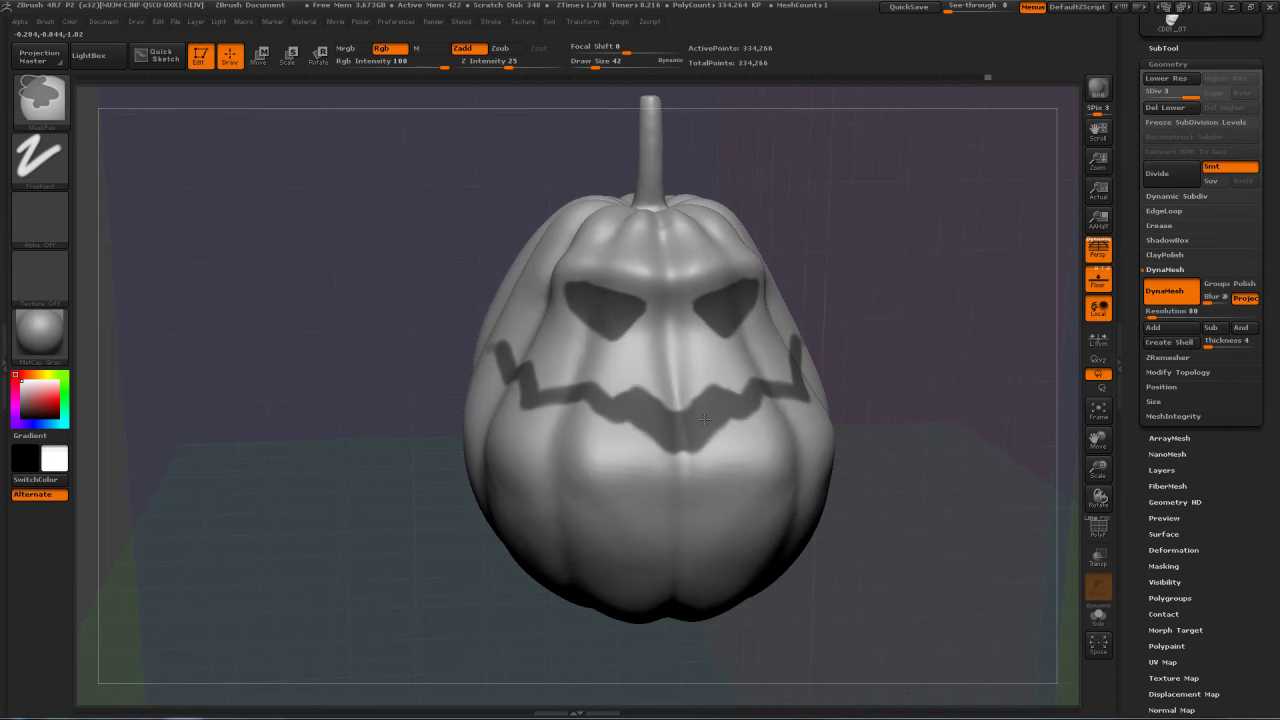
{"action": "left_click_drag", "start_coordinate": [900, 370], "coordinate": [771, 391]}
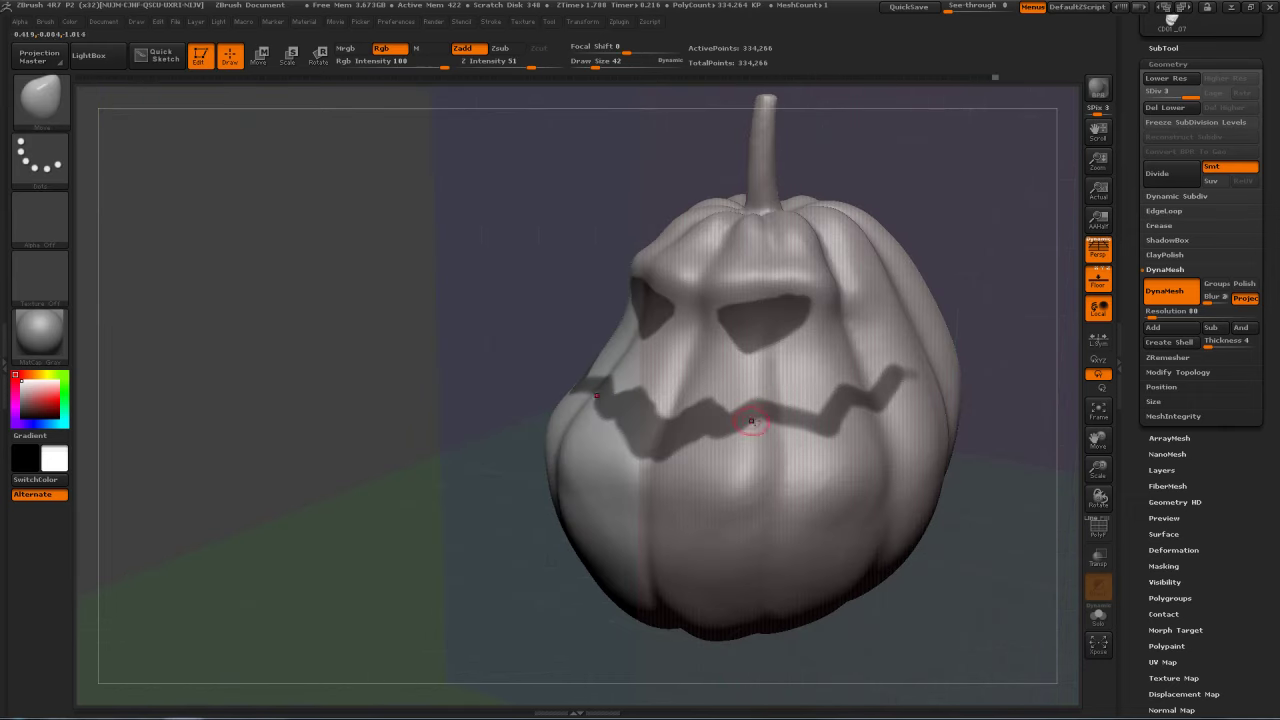
{"action": "mouse_move", "coordinate": [717, 426]}
{"action": "left_mouse_down", "text": "ctrl"}
{"action": "mouse_move", "coordinate": [738, 448]}
{"action": "mouse_move", "coordinate": [757, 424]}
{"action": "mouse_move", "coordinate": [795, 423]}
{"action": "mouse_move", "coordinate": [777, 420]}
{"action": "left_mouse_up", "text": "ctrl"}
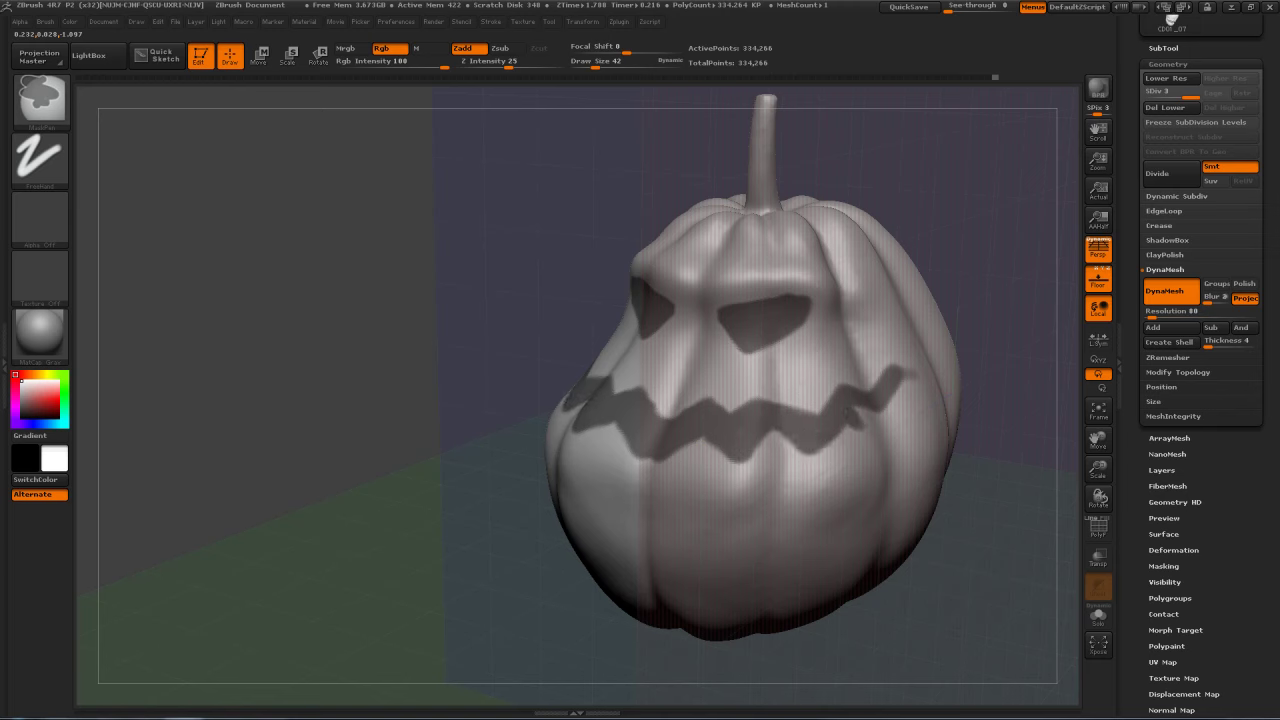
{"action": "left_click_drag", "start_coordinate": [855, 414], "coordinate": [837, 400], "text": "ctrl"}
{"action": "mouse_move", "coordinate": [1009, 344]}
{"action": "left_mouse_down"}
{"action": "mouse_move", "coordinate": [1040, 315]}
{"action": "mouse_move", "coordinate": [963, 270]}
{"action": "mouse_move", "coordinate": [820, 330]}
{"action": "mouse_move", "coordinate": [775, 400]}
{"action": "mouse_move", "coordinate": [795, 426]}
{"action": "left_mouse_up"}
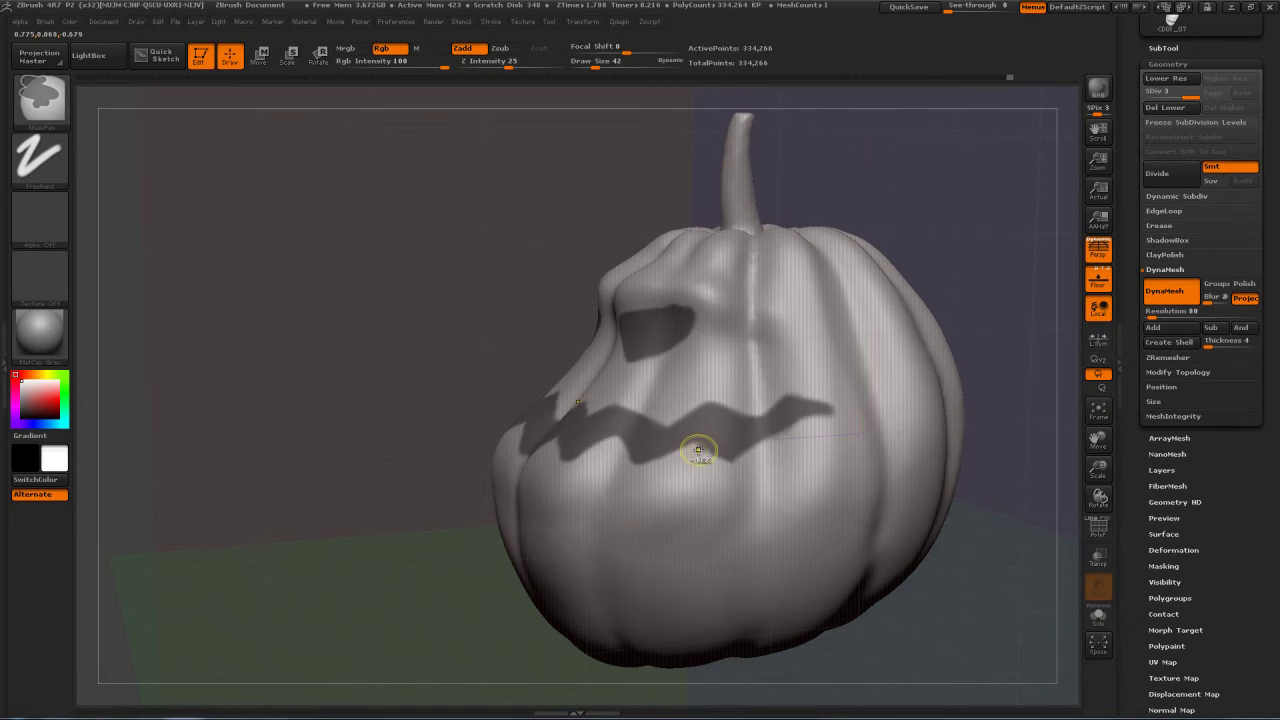
Step: Refine the tapering outer corners of the mouth mask at a draw size of 32
{"action": "mouse_move", "coordinate": [868, 200]}
{"action": "left_mouse_down"}
{"action": "mouse_move", "coordinate": [650, 208]}
{"action": "mouse_move", "coordinate": [630, 150]}
{"action": "left_mouse_up"}
{"action": "left_click_drag", "start_coordinate": [835, 238], "coordinate": [948, 282]}
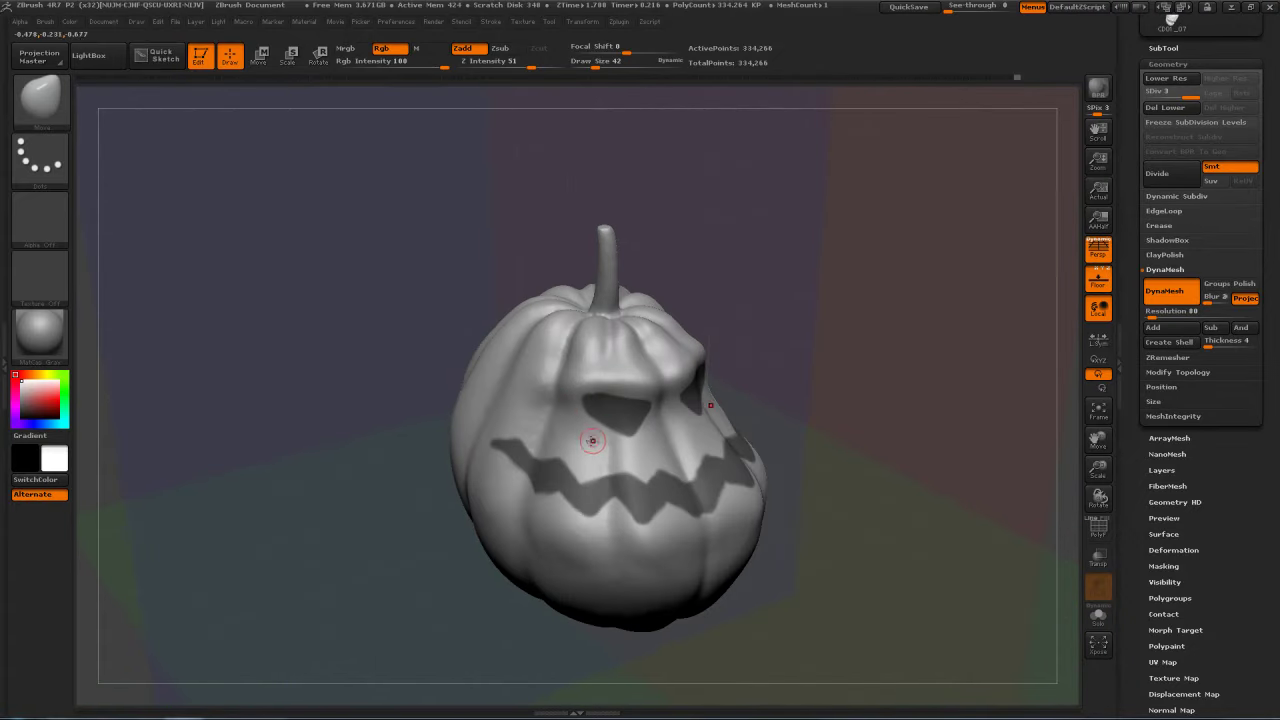
{"action": "key", "text": "ctrl"}
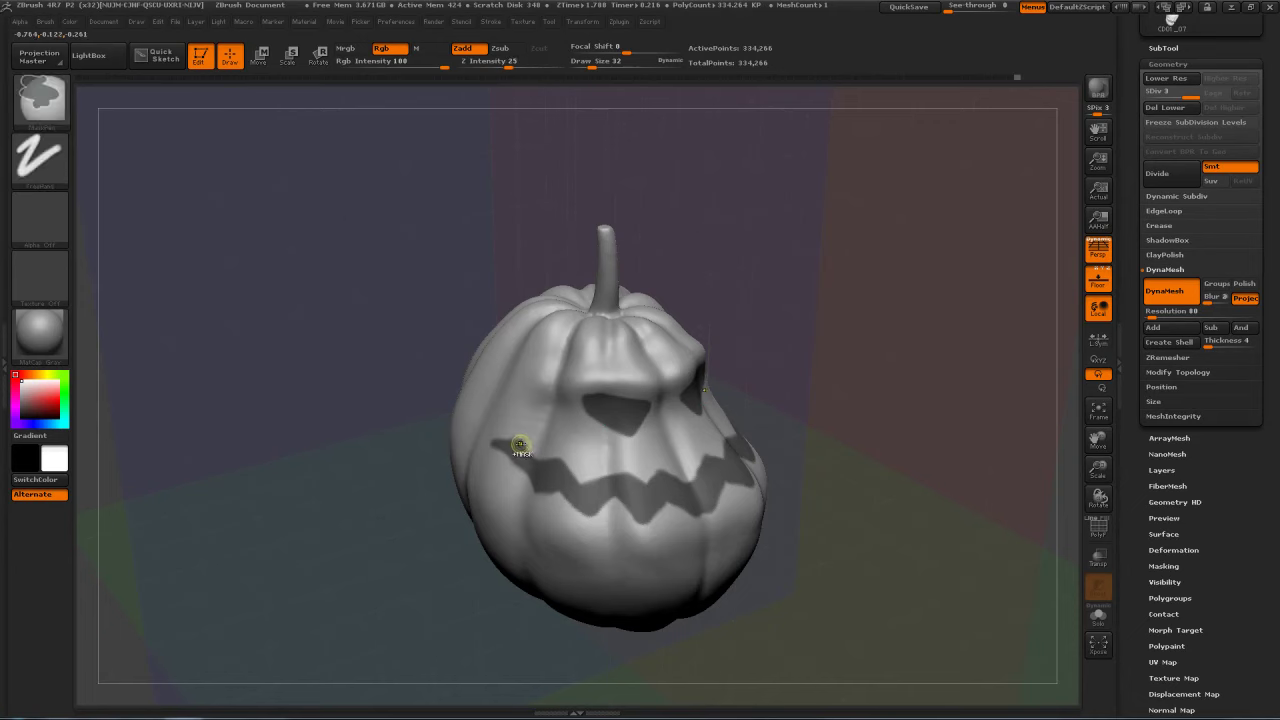
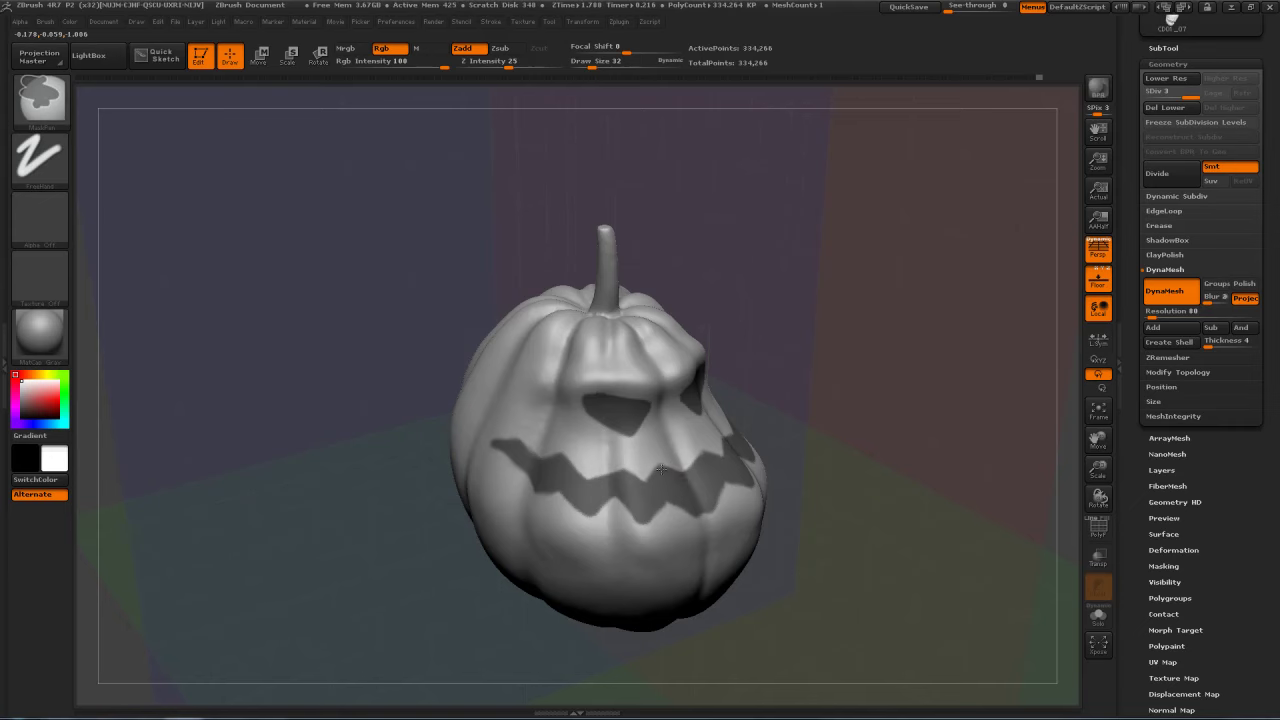
{"action": "mouse_move", "coordinate": [900, 380]}
{"action": "left_mouse_down"}
{"action": "mouse_move", "coordinate": [820, 345]}
{"action": "mouse_move", "coordinate": [830, 325]}
{"action": "mouse_move", "coordinate": [857, 323]}
{"action": "mouse_move", "coordinate": [556, 385]}
{"action": "left_mouse_up"}
{"action": "key", "text": "ctrl"}
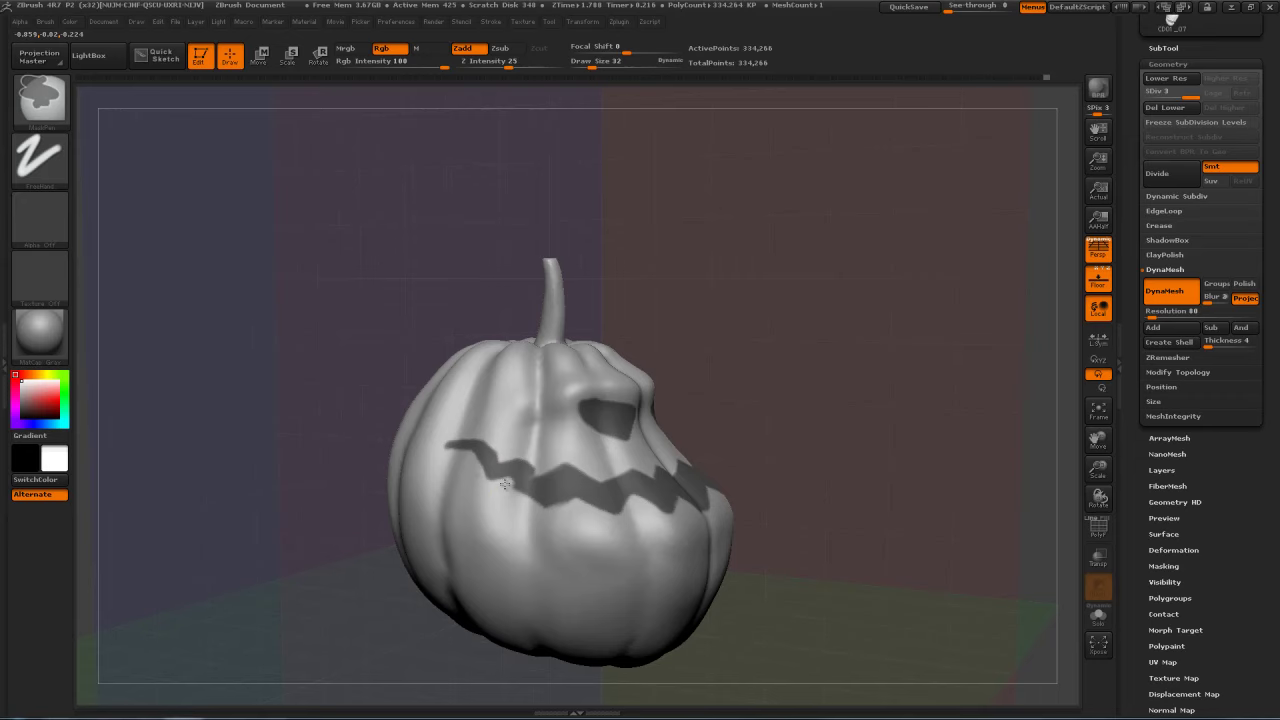
{"action": "mouse_move", "coordinate": [784, 344]}
{"action": "left_mouse_down"}
{"action": "mouse_move", "coordinate": [724, 333]}
{"action": "mouse_move", "coordinate": [749, 300]}
{"action": "mouse_move", "coordinate": [698, 334]}
{"action": "left_mouse_up"}
{"action": "mouse_move", "coordinate": [716, 386]}
{"action": "left_mouse_down"}
{"action": "mouse_move", "coordinate": [731, 377]}
{"action": "mouse_move", "coordinate": [751, 406]}
{"action": "left_mouse_up"}
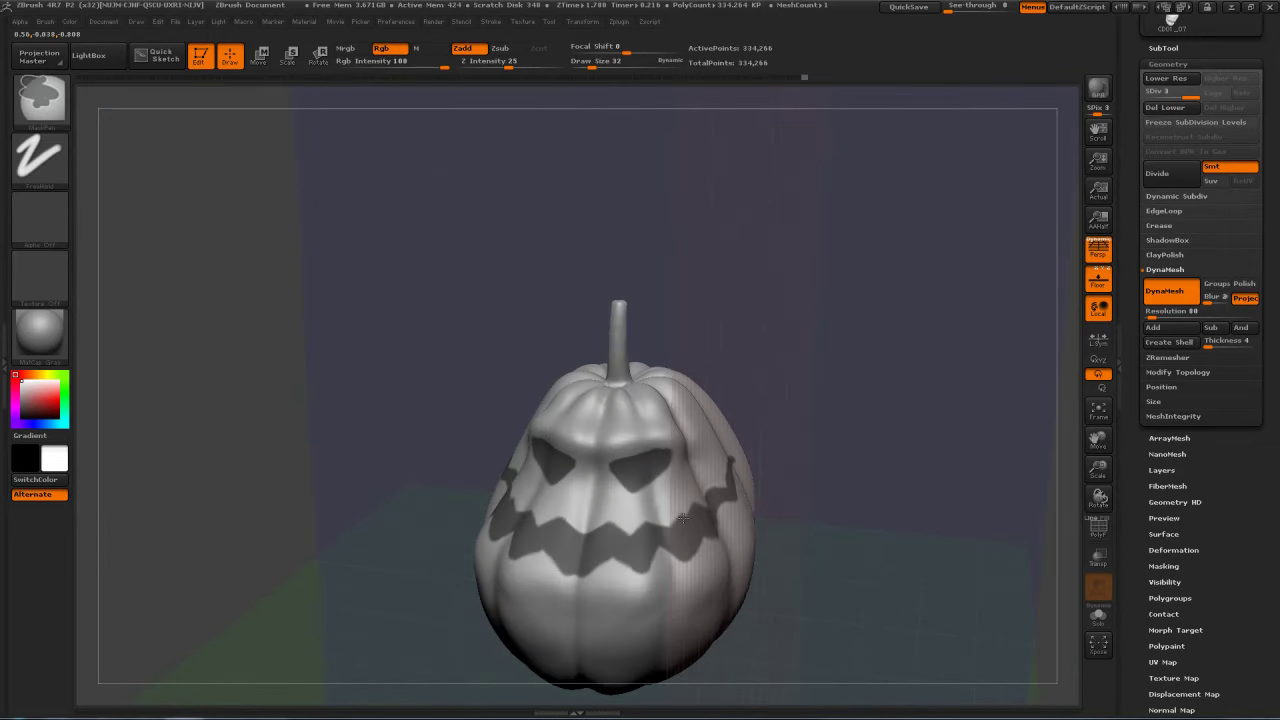
Step: Sharpen the zigzag teeth along the sides of the mouth mask, checking the grin from the front and side
{"action": "left_click_drag", "start_coordinate": [837, 431], "coordinate": [691, 509]}
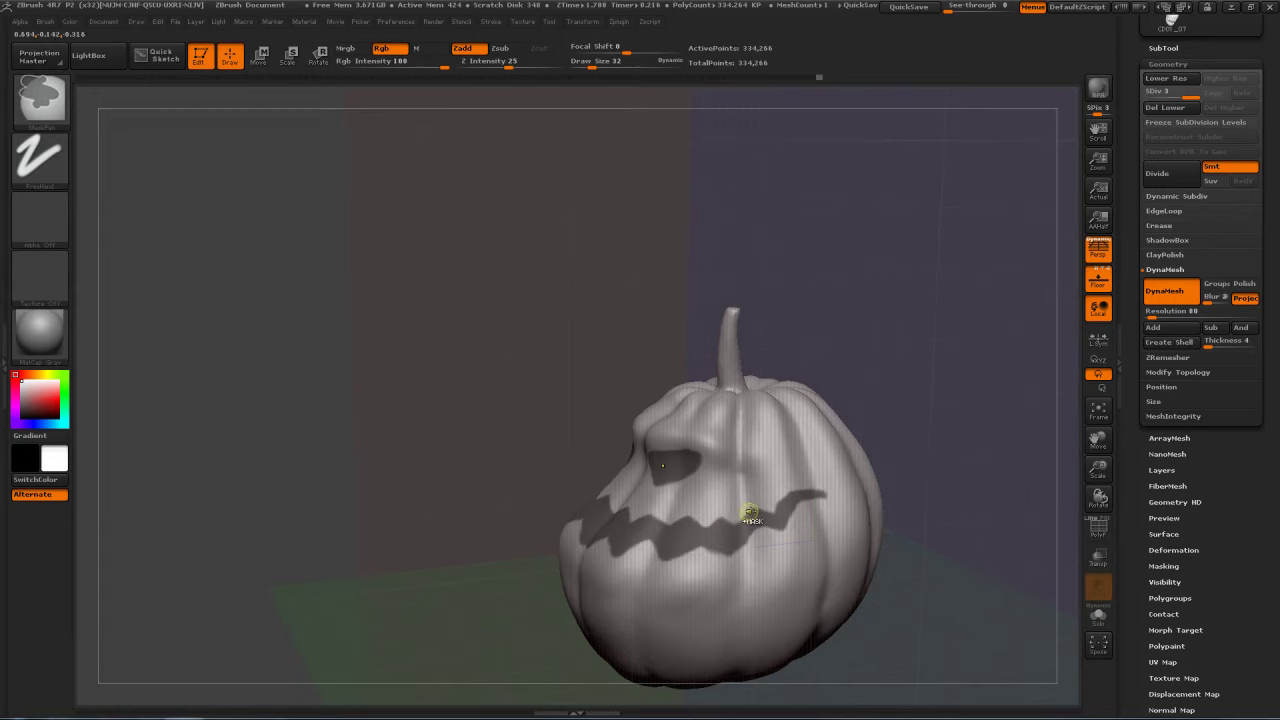
{"action": "mouse_move", "coordinate": [839, 404]}
{"action": "left_mouse_down"}
{"action": "mouse_move", "coordinate": [857, 337]}
{"action": "mouse_move", "coordinate": [833, 307]}
{"action": "mouse_move", "coordinate": [737, 282]}
{"action": "mouse_move", "coordinate": [750, 320]}
{"action": "mouse_move", "coordinate": [777, 296]}
{"action": "mouse_move", "coordinate": [750, 302]}
{"action": "left_mouse_up"}
{"action": "key", "text": "ctrl"}
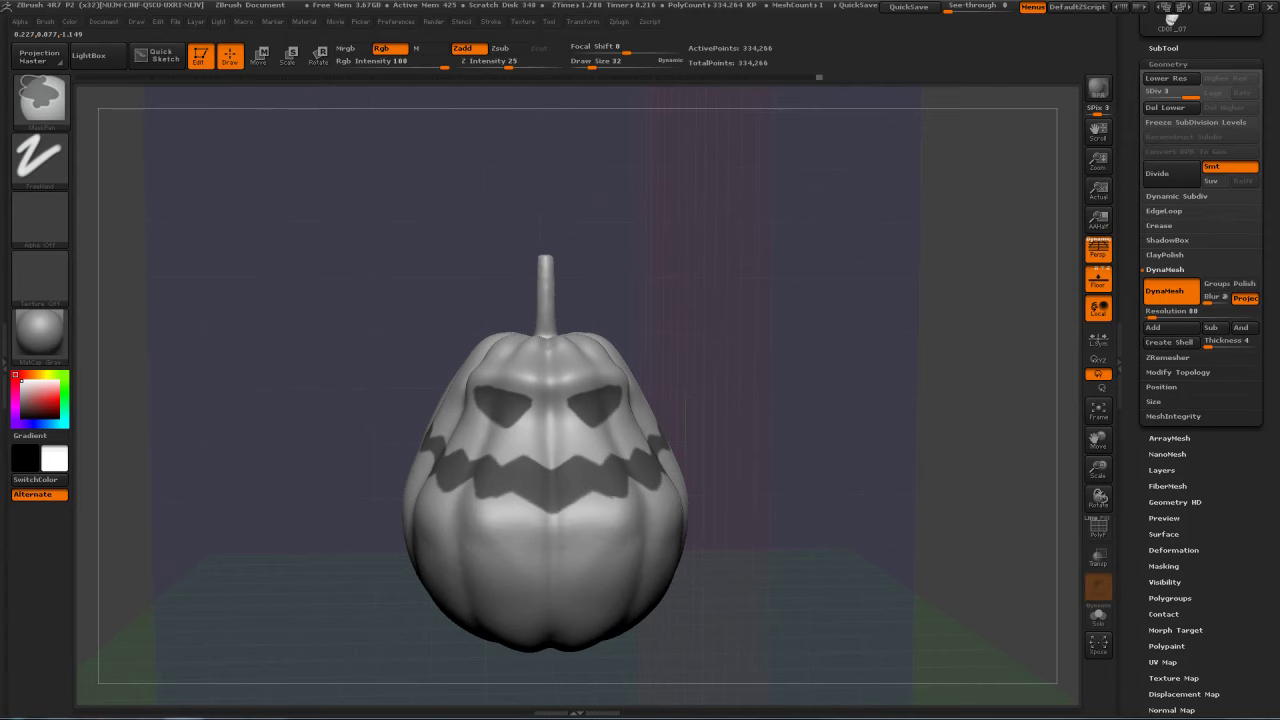
{"action": "left_click_drag", "start_coordinate": [627, 490], "coordinate": [636, 478], "text": "ctrl"}
{"action": "left_click_drag", "start_coordinate": [750, 437], "coordinate": [690, 440]}
{"action": "left_click_drag", "start_coordinate": [676, 492], "coordinate": [636, 488], "text": "ctrl"}
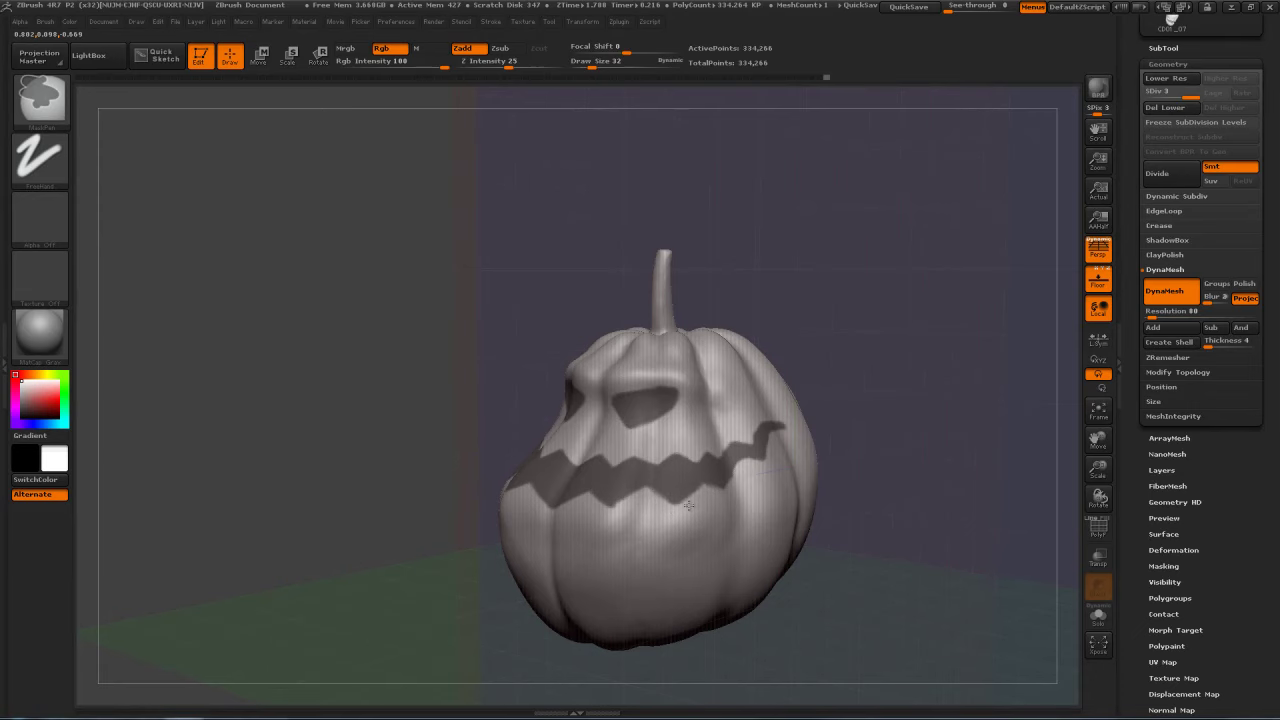
{"action": "mouse_move", "coordinate": [822, 310]}
{"action": "left_mouse_down"}
{"action": "mouse_move", "coordinate": [858, 262]}
{"action": "mouse_move", "coordinate": [812, 298]}
{"action": "mouse_move", "coordinate": [825, 270]}
{"action": "left_mouse_up"}
{"action": "left_click_drag", "start_coordinate": [737, 316], "coordinate": [612, 383]}
Step: Undo the remesh and invert the mask so only the eye and mouth shapes can be sculpted
{"action": "key", "text": "ctrl"}
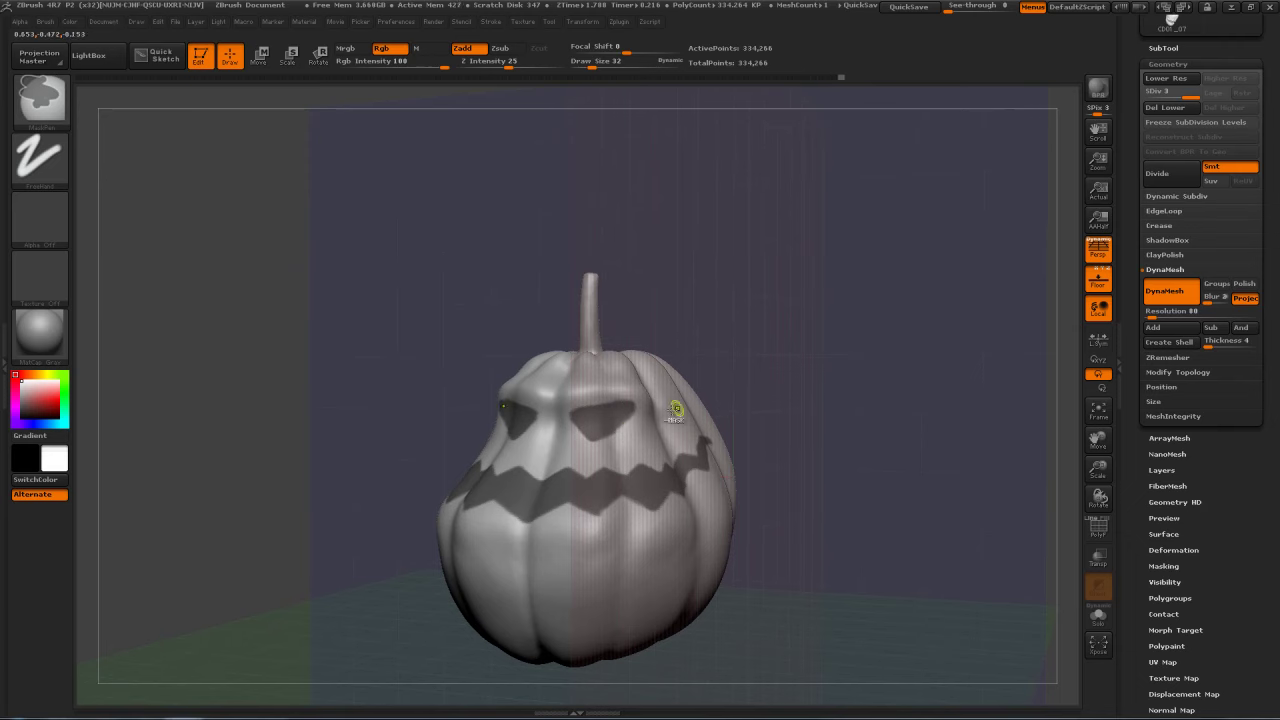
{"action": "key", "text": "shift+d"}
{"action": "key", "text": "shift+d"}
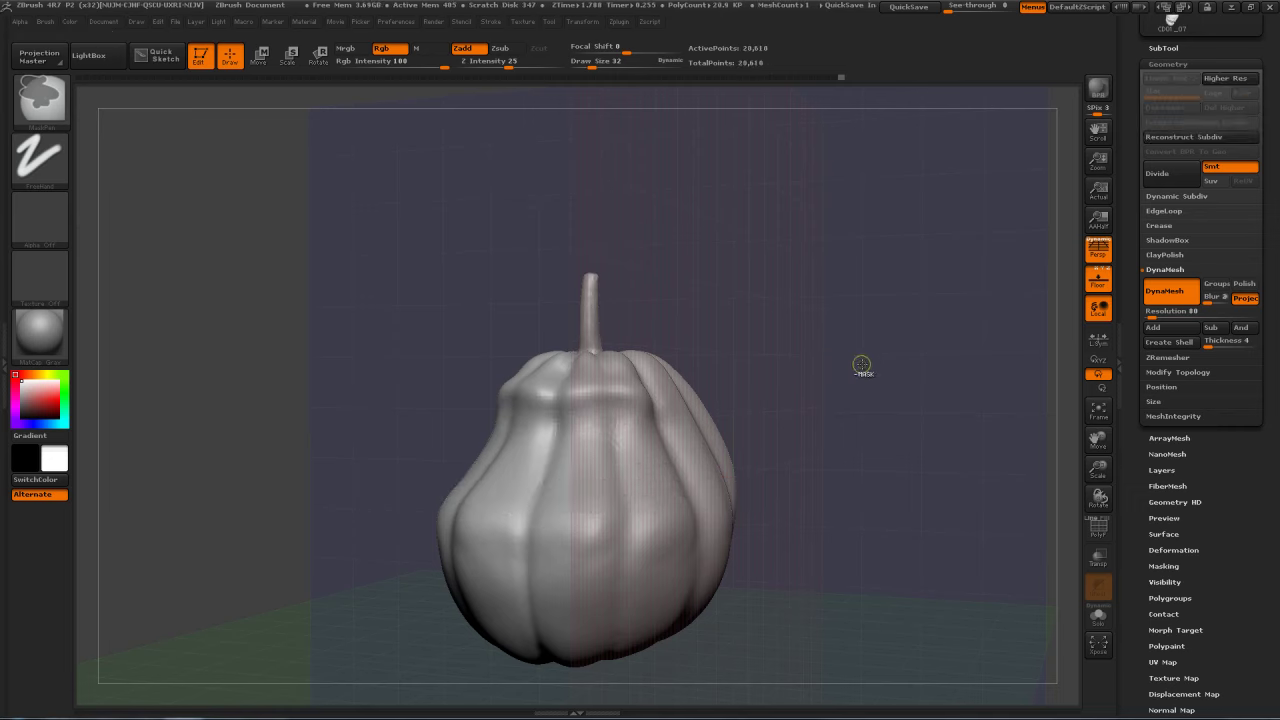
{"action": "key", "text": "ctrl+z"}
{"action": "left_click", "coordinate": [840, 360], "text": "ctrl"}
{"action": "mouse_move", "coordinate": [811, 349]}
{"action": "left_mouse_down"}
{"action": "mouse_move", "coordinate": [852, 347]}
{"action": "mouse_move", "coordinate": [811, 314]}
{"action": "mouse_move", "coordinate": [757, 363]}
{"action": "left_mouse_up"}
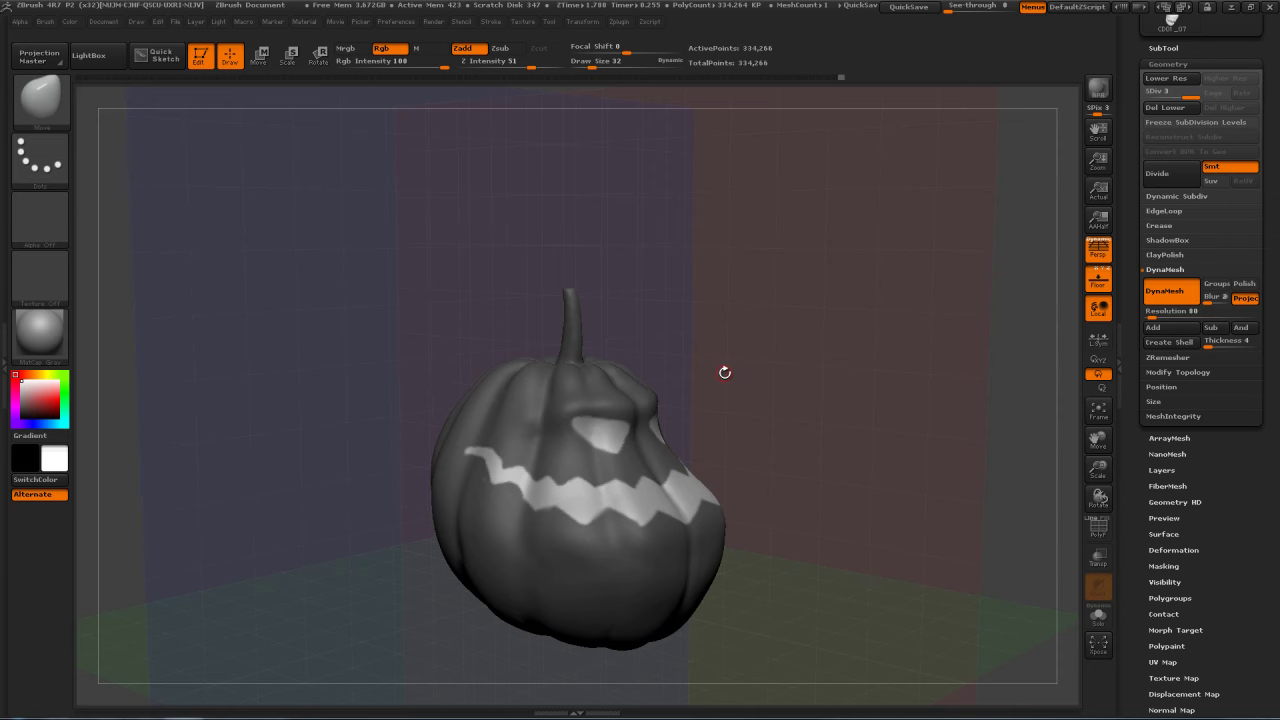
Step: Push the unmasked eye shapes into the pumpkin using the Move brush at a draw size of 311
{"action": "key", "text": "b"}
{"action": "key", "text": "m"}
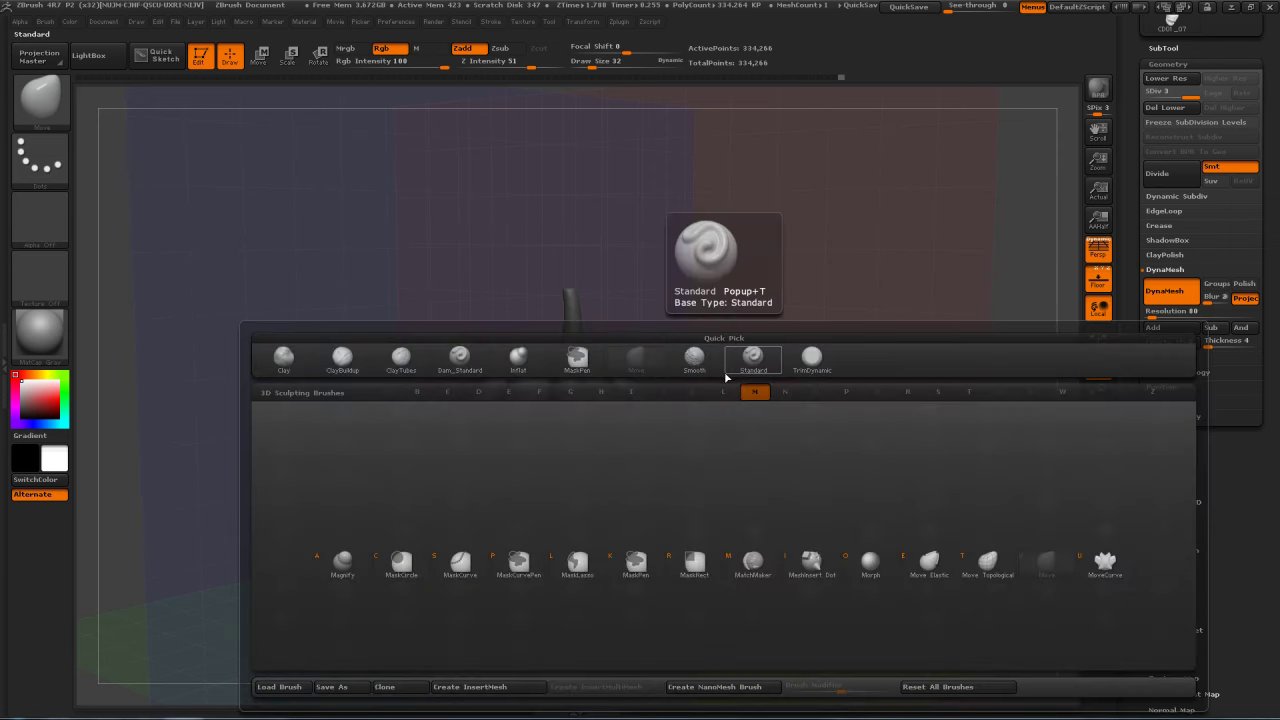
{"action": "left_click", "coordinate": [745, 360]}
{"action": "mouse_move", "coordinate": [745, 362]}
{"action": "left_mouse_down"}
{"action": "mouse_move", "coordinate": [719, 418]}
{"action": "mouse_move", "coordinate": [688, 439]}
{"action": "left_mouse_up"}
{"action": "key", "text": "s"}
{"action": "left_click", "coordinate": [699, 436]}
{"action": "mouse_move", "coordinate": [792, 423]}
{"action": "left_mouse_down"}
{"action": "mouse_move", "coordinate": [730, 409]}
{"action": "mouse_move", "coordinate": [780, 420]}
{"action": "mouse_move", "coordinate": [744, 430]}
{"action": "left_mouse_up"}
{"action": "left_click_drag", "start_coordinate": [821, 396], "coordinate": [732, 411]}
{"action": "left_click_drag", "start_coordinate": [607, 406], "coordinate": [753, 410]}
{"action": "left_click_drag", "start_coordinate": [862, 408], "coordinate": [759, 406]}
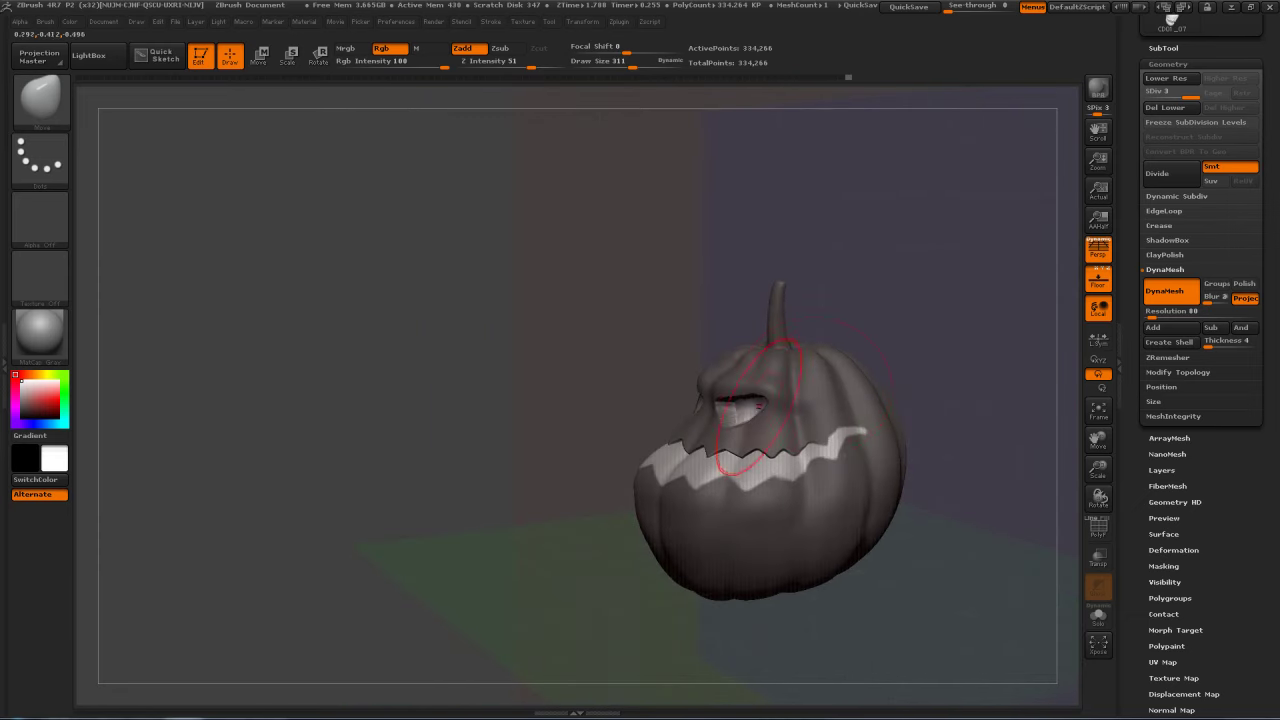
Step: Recess the unmasked zigzag mouth into the pumpkin along its front and sides with the Move brush
{"action": "left_click_drag", "start_coordinate": [905, 345], "coordinate": [959, 342]}
{"action": "left_click_drag", "start_coordinate": [880, 416], "coordinate": [783, 454]}
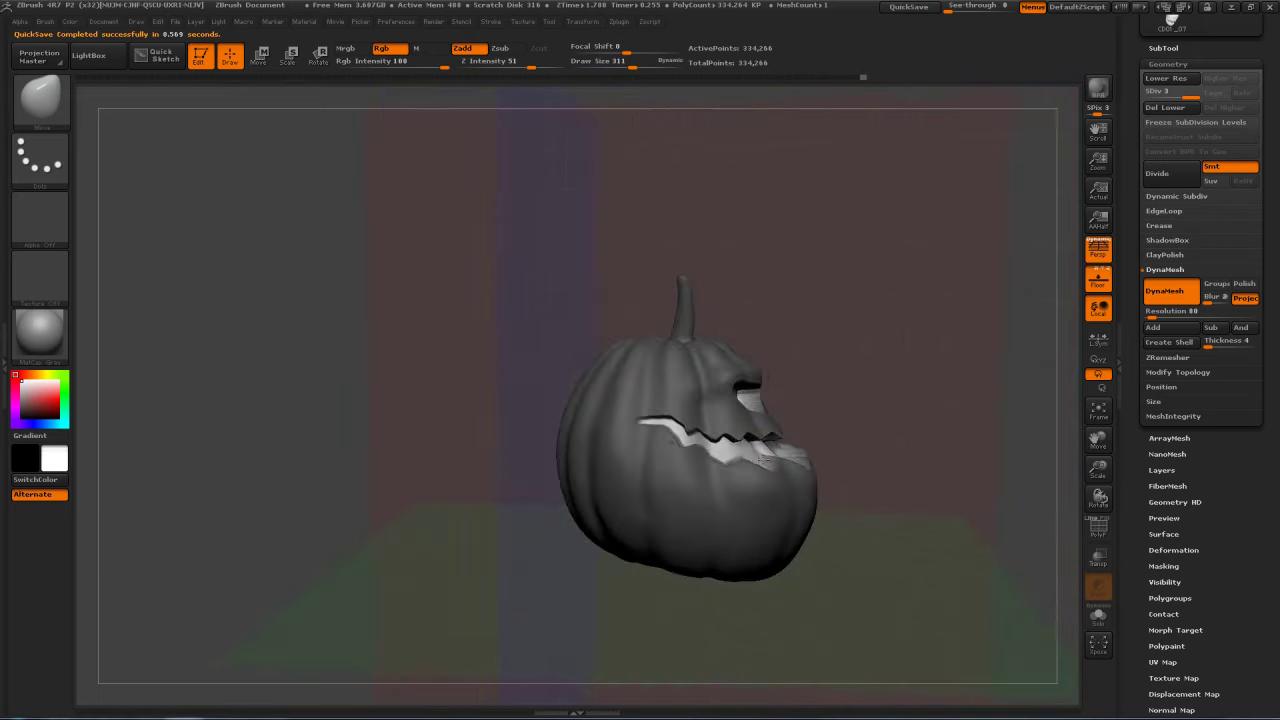
{"action": "left_click_drag", "start_coordinate": [902, 422], "coordinate": [822, 440]}
{"action": "left_click_drag", "start_coordinate": [962, 408], "coordinate": [868, 346]}
{"action": "left_click_drag", "start_coordinate": [983, 340], "coordinate": [930, 295]}
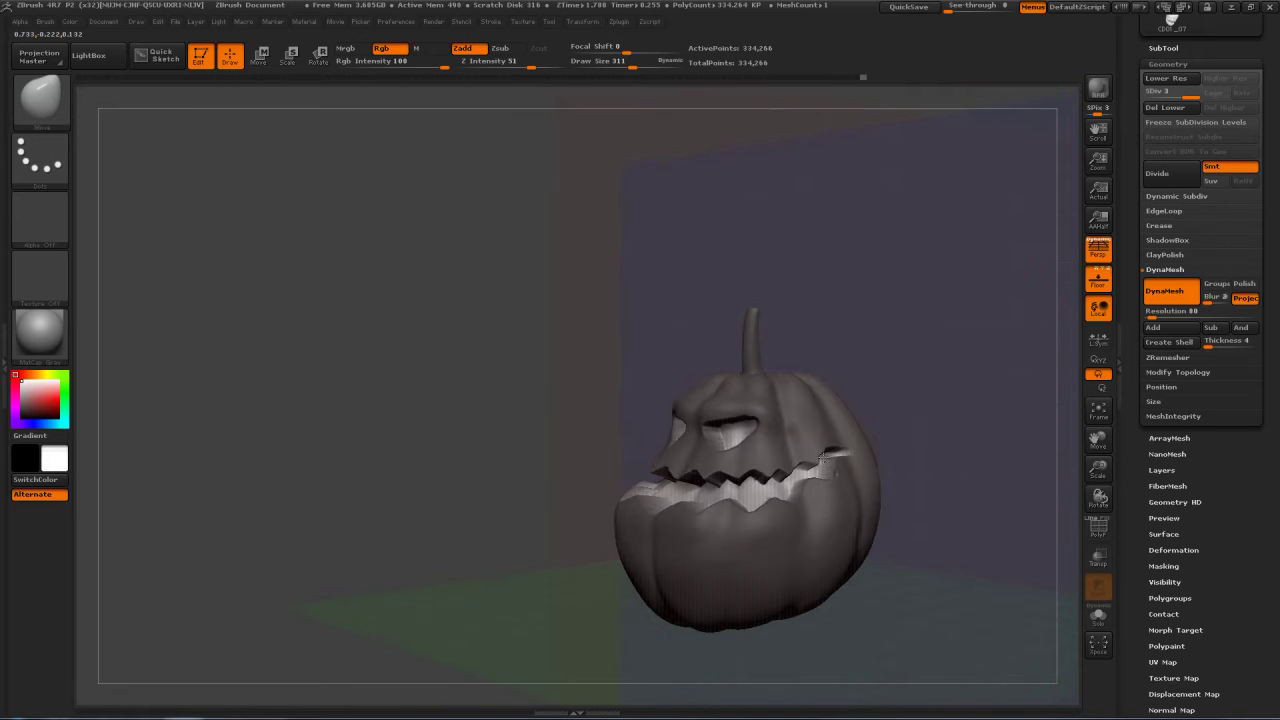
{"action": "mouse_move", "coordinate": [897, 381]}
{"action": "left_mouse_down"}
{"action": "mouse_move", "coordinate": [965, 380]}
{"action": "mouse_move", "coordinate": [866, 331]}
{"action": "mouse_move", "coordinate": [826, 283]}
{"action": "mouse_move", "coordinate": [866, 300]}
{"action": "mouse_move", "coordinate": [862, 352]}
{"action": "mouse_move", "coordinate": [940, 345]}
{"action": "mouse_move", "coordinate": [834, 347]}
{"action": "mouse_move", "coordinate": [851, 354]}
{"action": "mouse_move", "coordinate": [833, 364]}
{"action": "mouse_move", "coordinate": [720, 356]}
{"action": "left_mouse_up"}
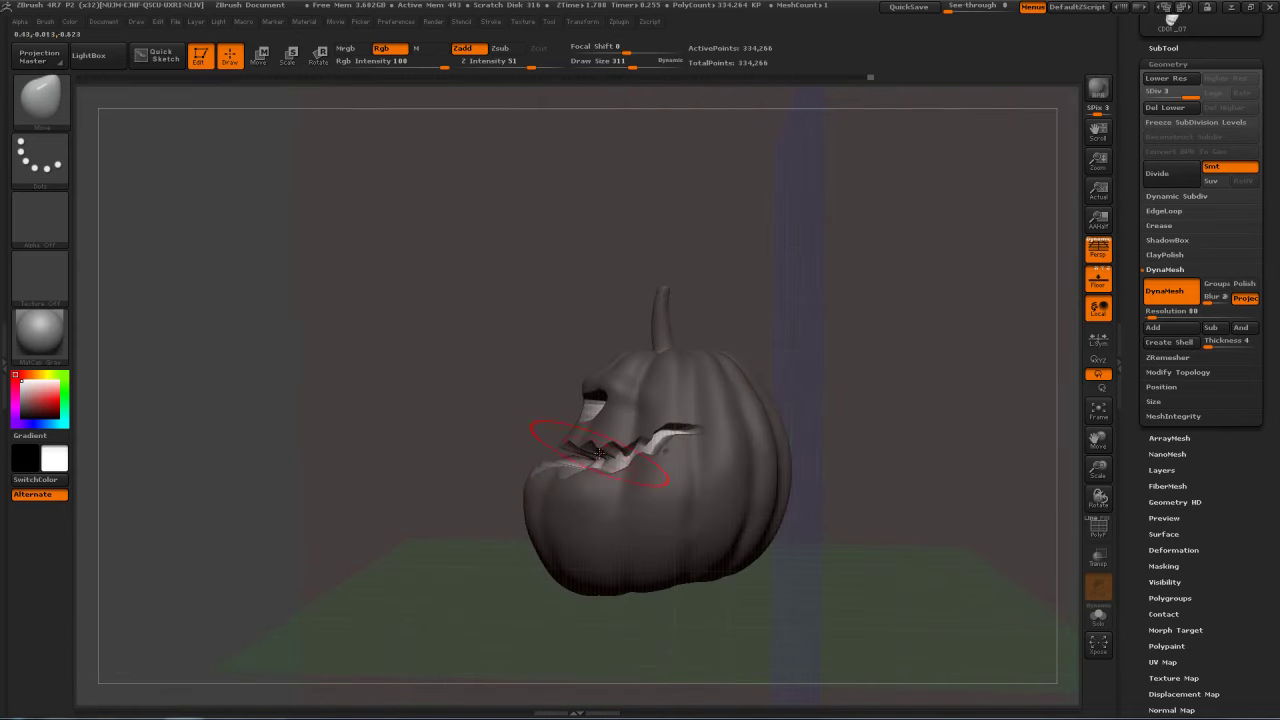
Step: Deepen and even out the mouth recess behind the jagged lips using a smaller Move brush
{"action": "key", "text": "s"}
{"action": "left_click_drag", "start_coordinate": [614, 458], "coordinate": [604, 458]}
{"action": "left_click_drag", "start_coordinate": [440, 472], "coordinate": [551, 472]}
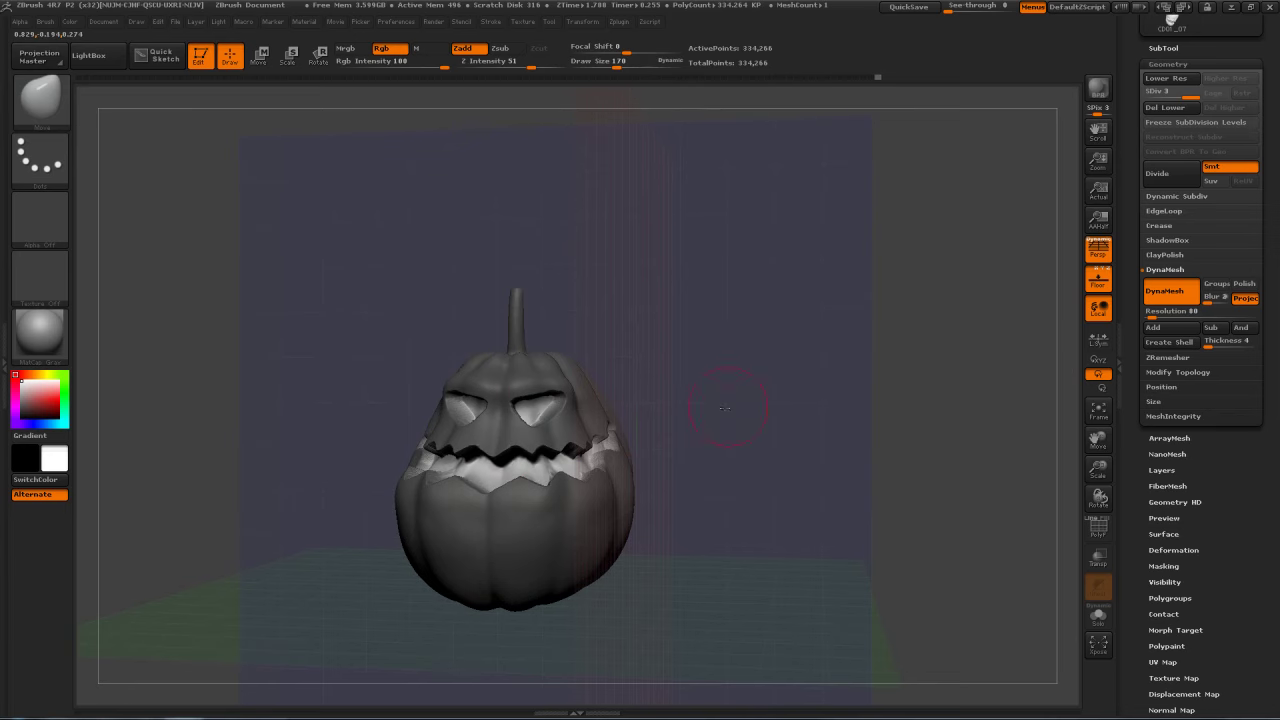
{"action": "left_click_drag", "start_coordinate": [726, 407], "coordinate": [598, 447]}
{"action": "left_click_drag", "start_coordinate": [746, 388], "coordinate": [870, 400]}
{"action": "left_click_drag", "start_coordinate": [772, 416], "coordinate": [850, 416]}
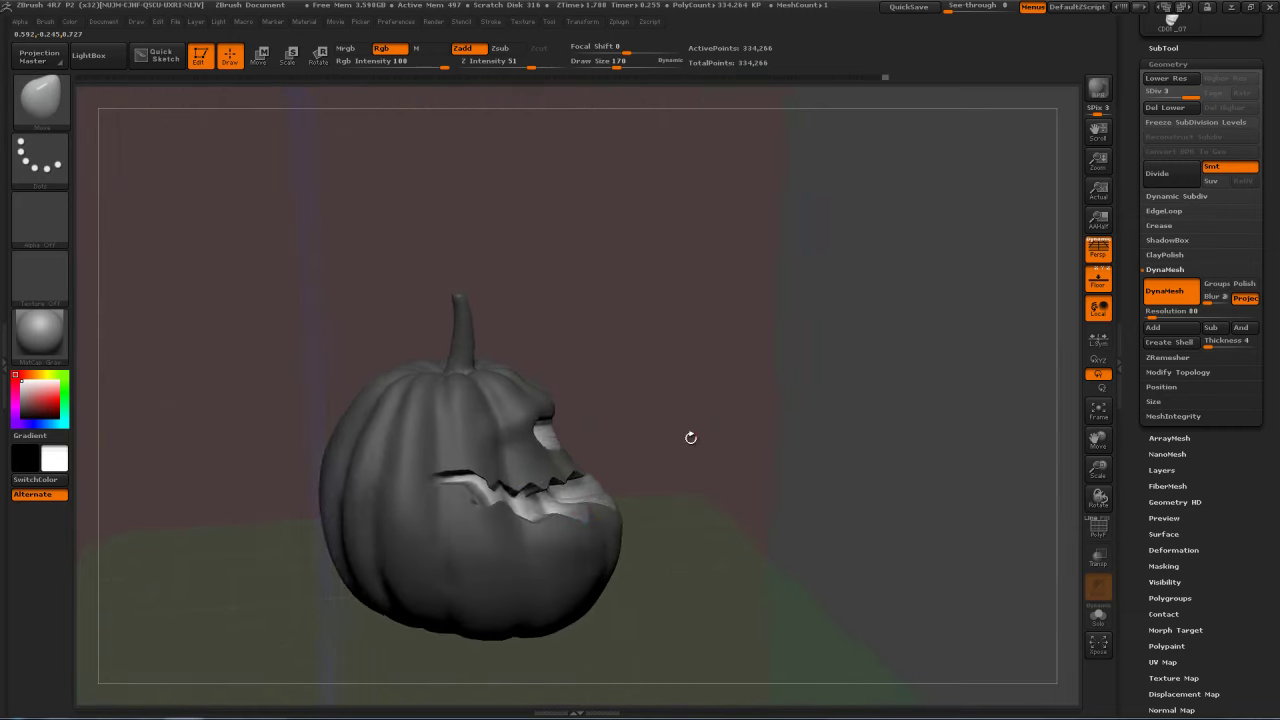
{"action": "left_click_drag", "start_coordinate": [768, 420], "coordinate": [590, 490]}
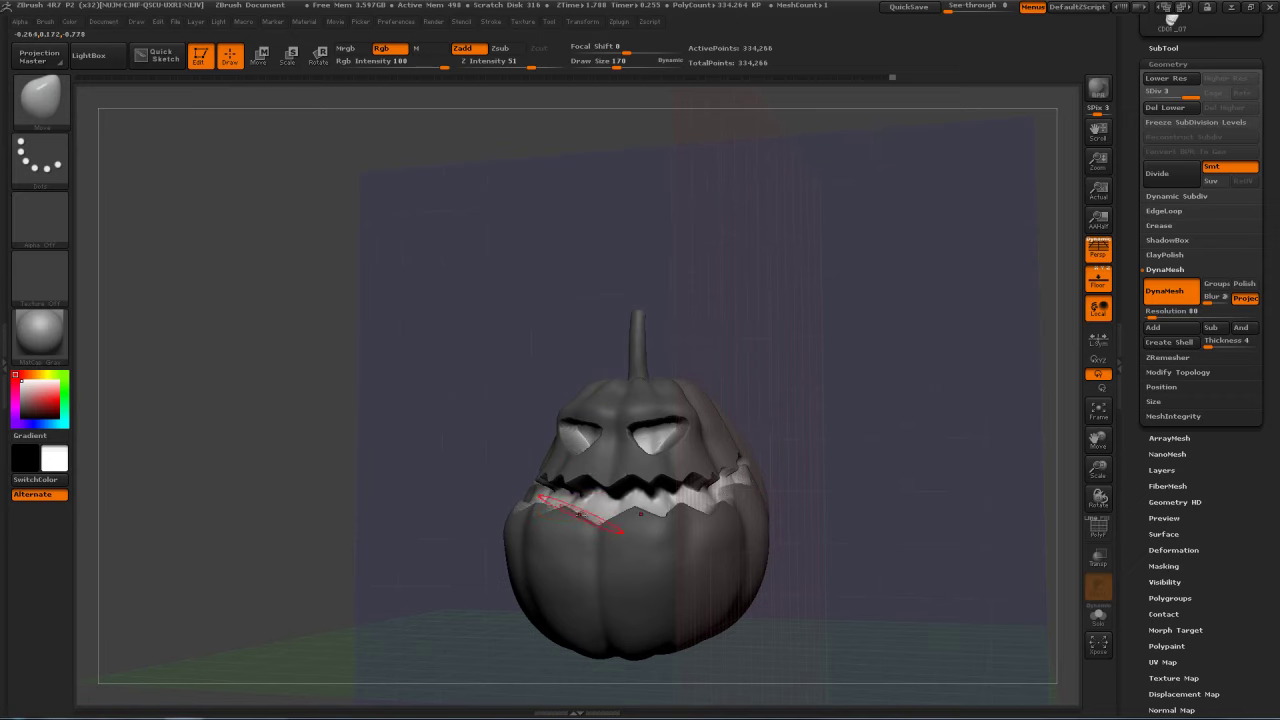
{"action": "left_click_drag", "start_coordinate": [438, 477], "coordinate": [512, 484]}
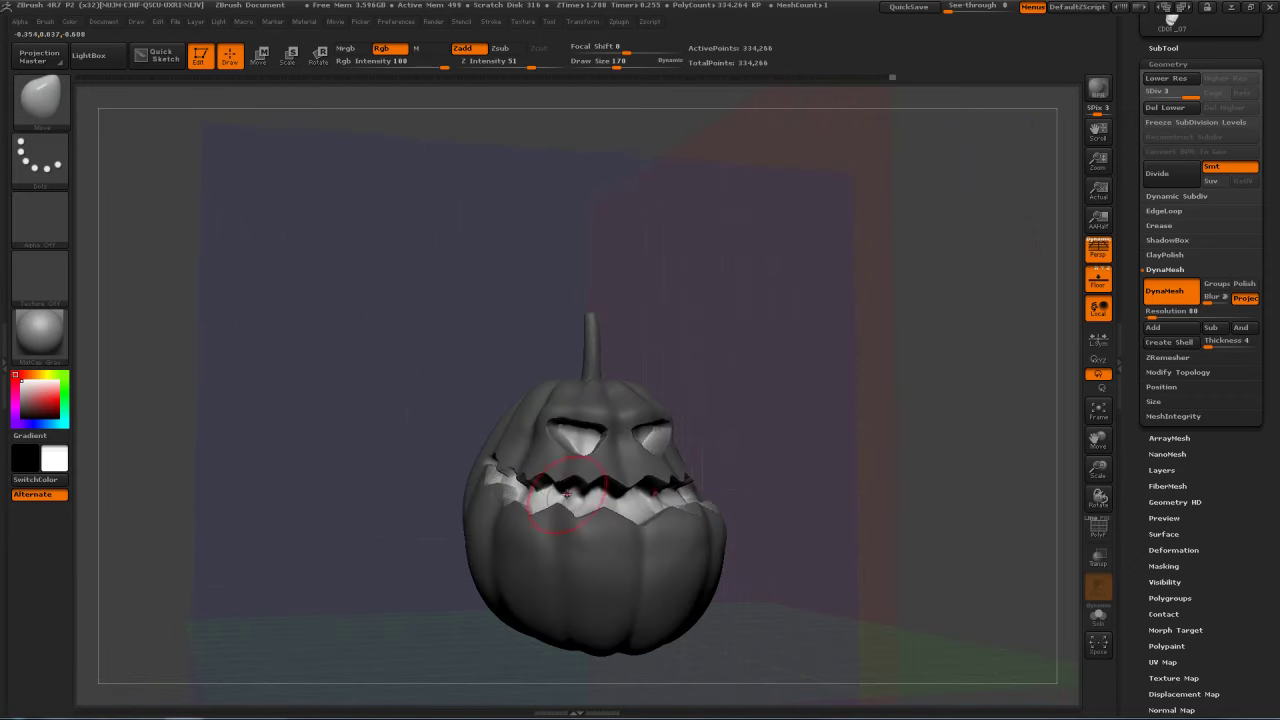
Step: Clear the mask and check the recessed eyes and mouth up close from several angles
{"action": "left_click_drag", "start_coordinate": [370, 528], "coordinate": [530, 493]}
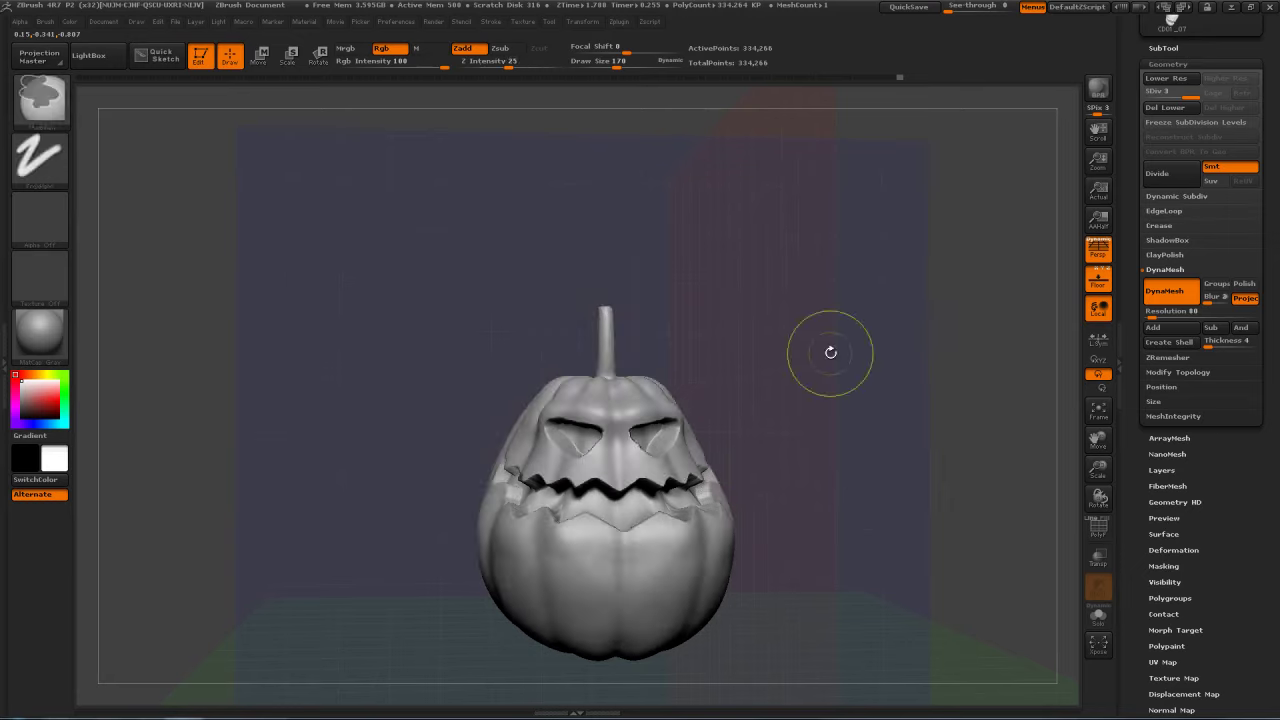
{"action": "mouse_move", "coordinate": [829, 351]}
{"action": "left_mouse_down"}
{"action": "mouse_move", "coordinate": [855, 330]}
{"action": "mouse_move", "coordinate": [768, 317]}
{"action": "mouse_move", "coordinate": [836, 365]}
{"action": "left_mouse_up"}
{"action": "mouse_move", "coordinate": [804, 322]}
{"action": "left_mouse_down", "text": "alt"}
{"action": "mouse_move", "coordinate": [837, 357]}
{"action": "mouse_move", "coordinate": [892, 350]}
{"action": "mouse_move", "coordinate": [824, 354]}
{"action": "mouse_move", "coordinate": [853, 390]}
{"action": "mouse_move", "coordinate": [893, 398]}
{"action": "mouse_move", "coordinate": [863, 346]}
{"action": "left_mouse_up", "text": "alt"}
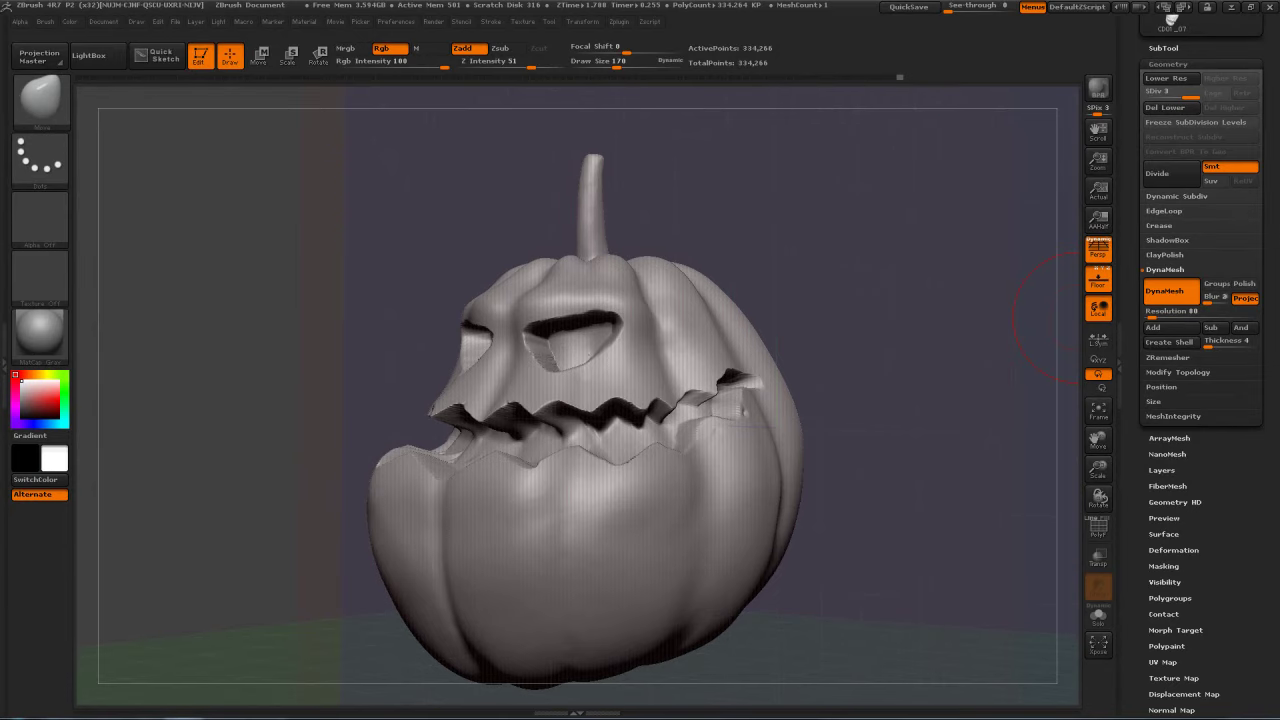
{"action": "mouse_move", "coordinate": [1170, 712]}
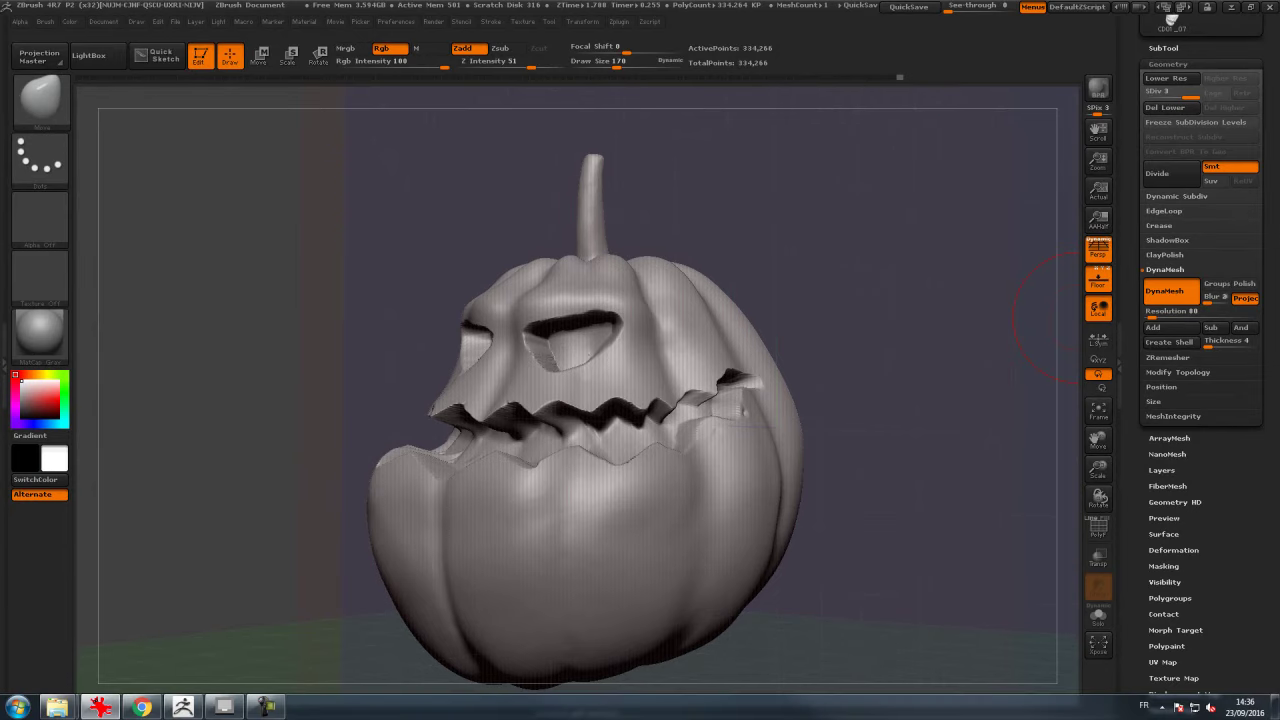
{"action": "left_click_drag", "start_coordinate": [1070, 320], "coordinate": [1065, 548]}
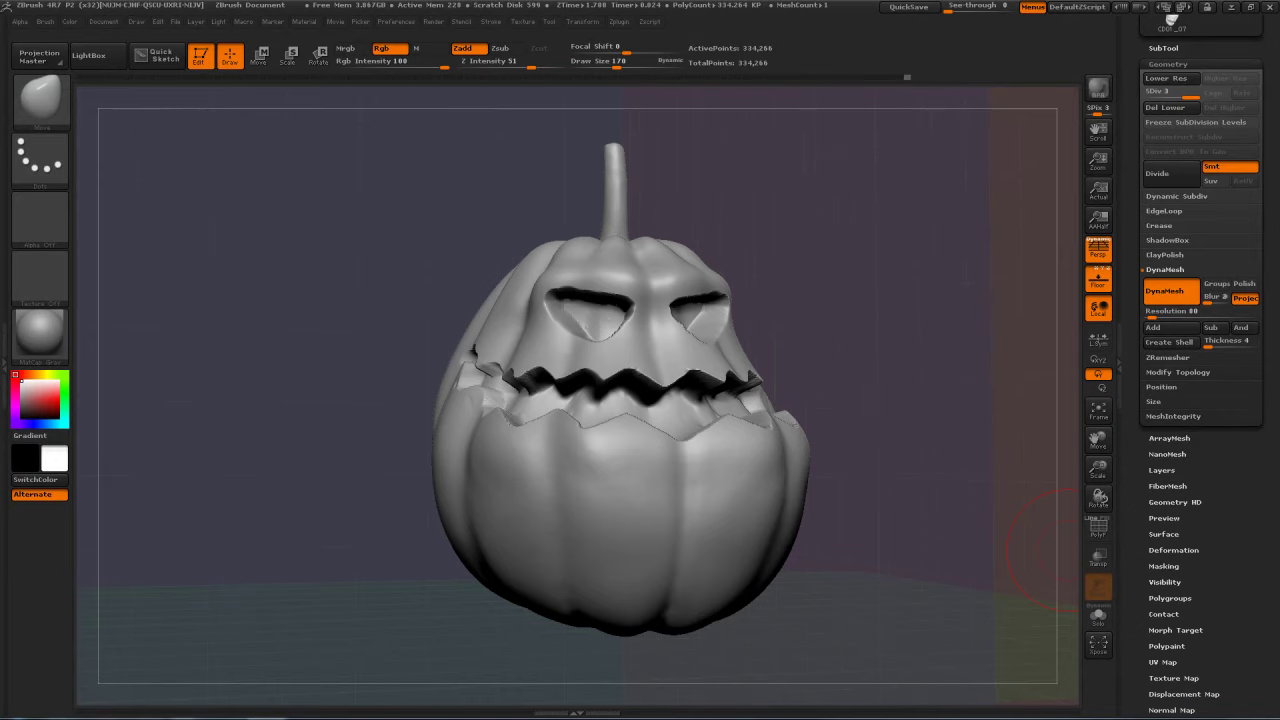
{"action": "left_click_drag", "start_coordinate": [866, 247], "coordinate": [901, 271]}
{"action": "left_click_drag", "start_coordinate": [771, 312], "coordinate": [774, 315]}
Step: Mask the pumpkin's lower half below the mouth with the MaskLasso brush and blur the mask
{"action": "mouse_move", "coordinate": [776, 434]}
{"action": "left_mouse_down", "text": "ctrl"}
{"action": "mouse_move", "coordinate": [457, 437]}
{"action": "mouse_move", "coordinate": [426, 450]}
{"action": "left_mouse_up", "text": "ctrl"}
{"action": "left_click", "coordinate": [58, 112]}
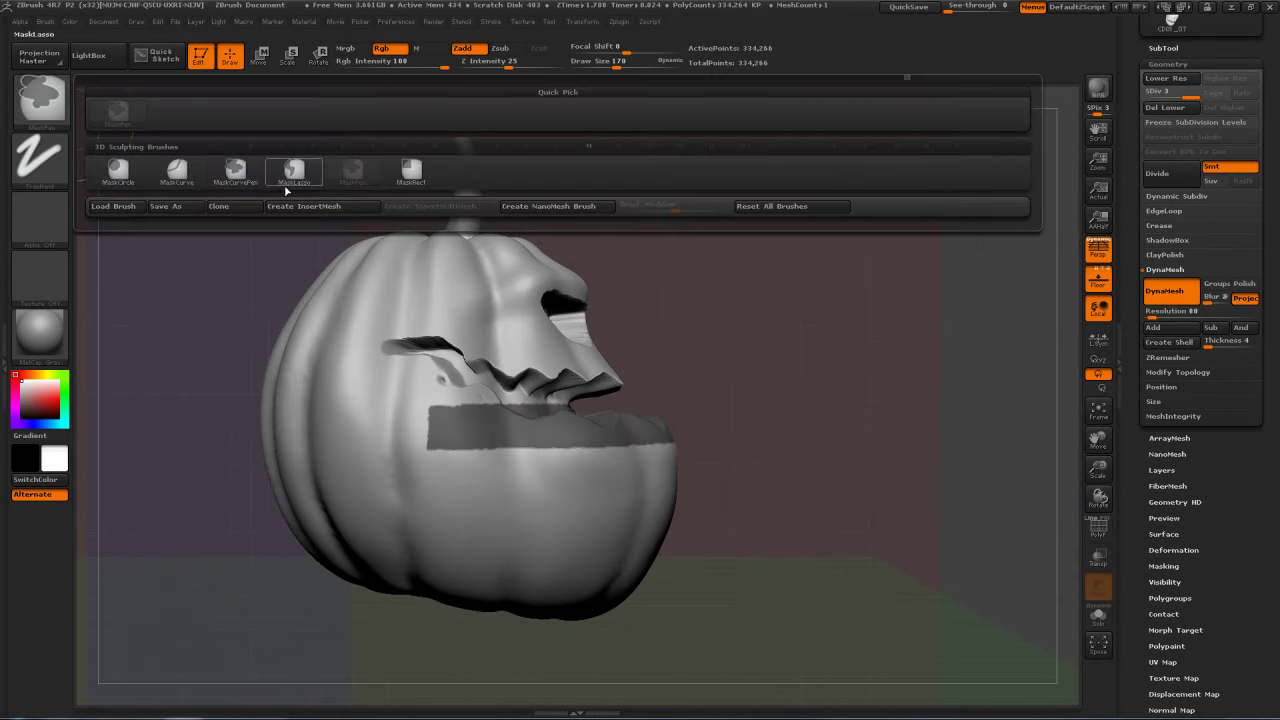
{"action": "left_click", "coordinate": [45, 105]}
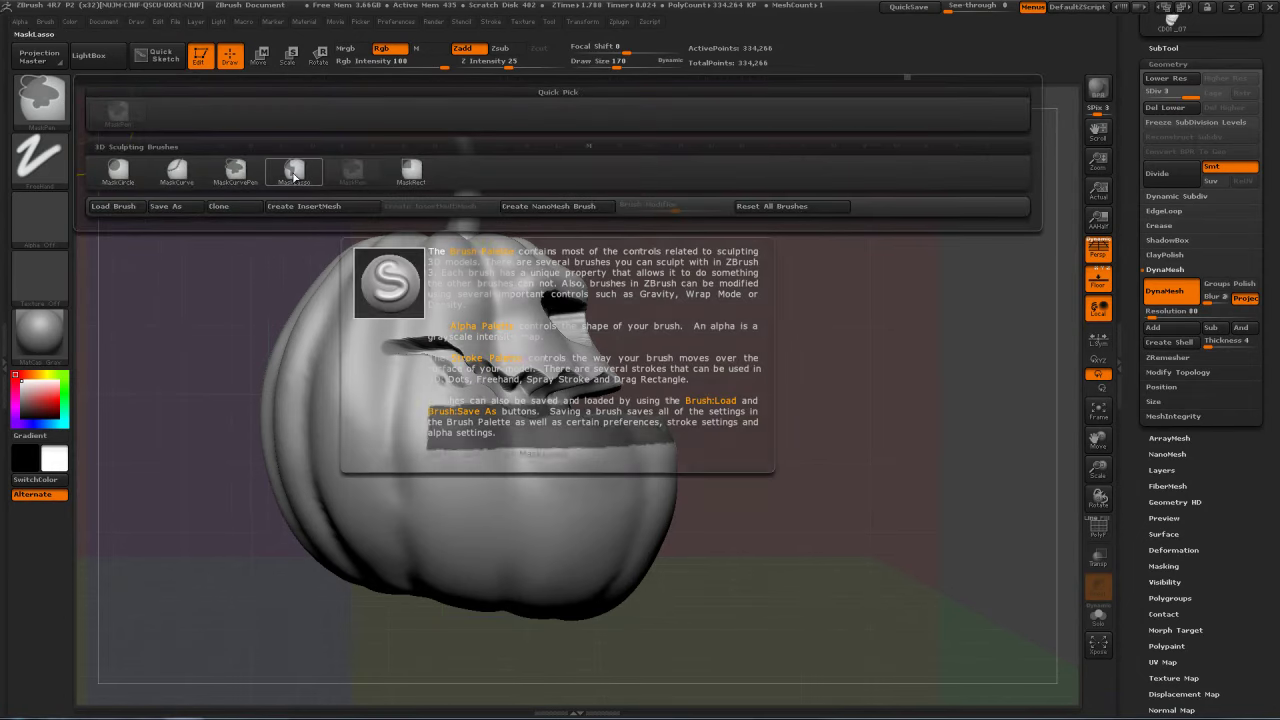
{"action": "left_click", "coordinate": [290, 176]}
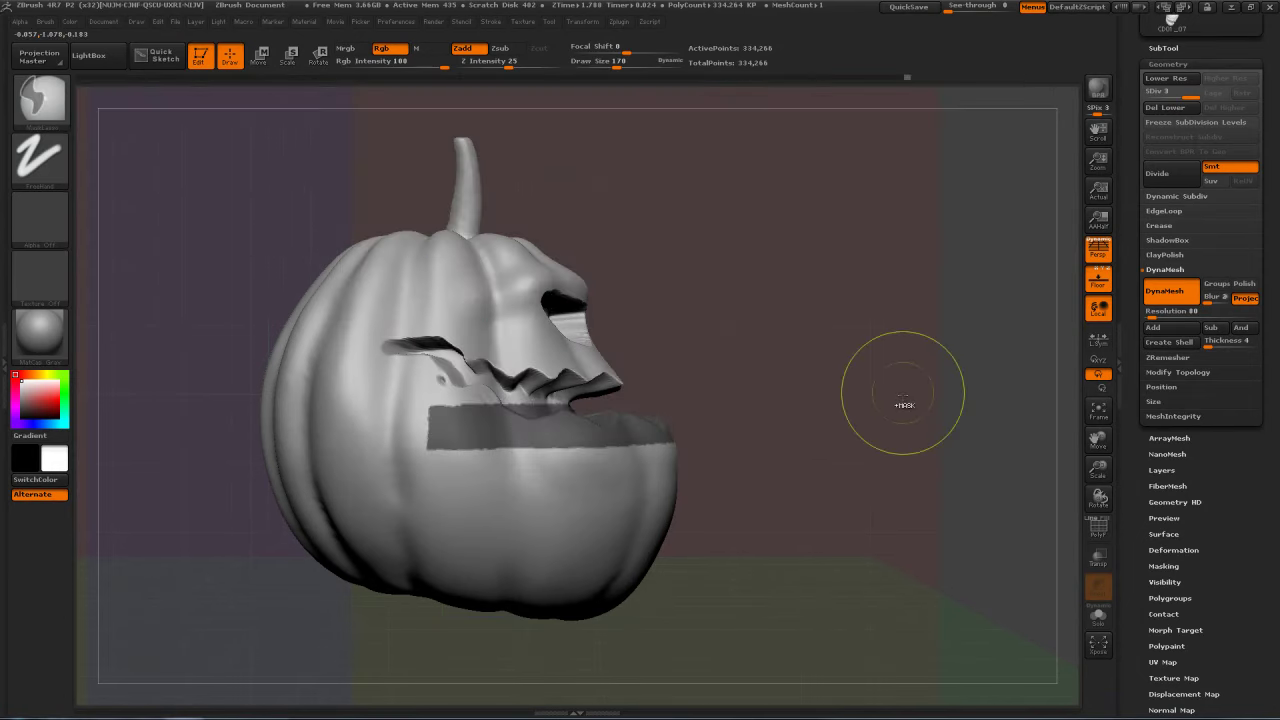
{"action": "mouse_move", "coordinate": [790, 432]}
{"action": "left_mouse_down", "text": "ctrl"}
{"action": "mouse_move", "coordinate": [657, 391]}
{"action": "mouse_move", "coordinate": [458, 388]}
{"action": "mouse_move", "coordinate": [374, 534]}
{"action": "mouse_move", "coordinate": [857, 543]}
{"action": "mouse_move", "coordinate": [843, 477]}
{"action": "left_mouse_up", "text": "ctrl"}
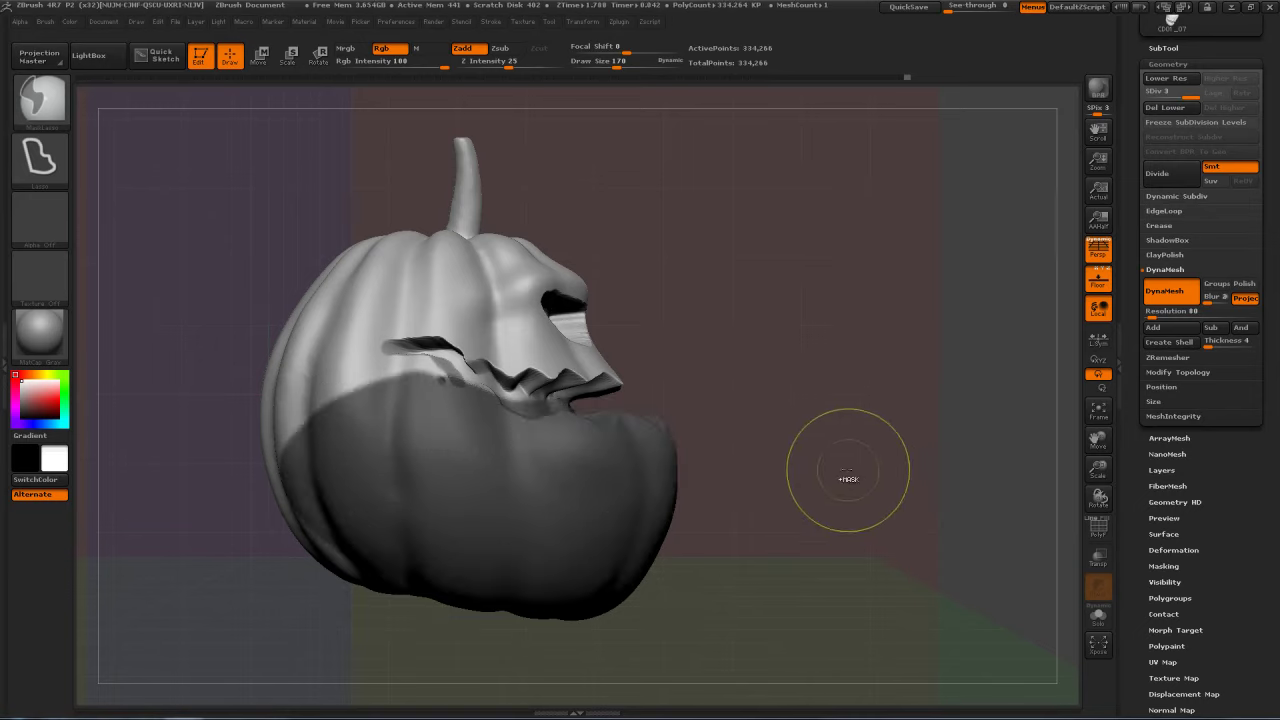
{"action": "mouse_move", "coordinate": [866, 366]}
{"action": "left_mouse_down"}
{"action": "mouse_move", "coordinate": [836, 370]}
{"action": "mouse_move", "coordinate": [832, 399]}
{"action": "mouse_move", "coordinate": [663, 466]}
{"action": "left_mouse_up"}
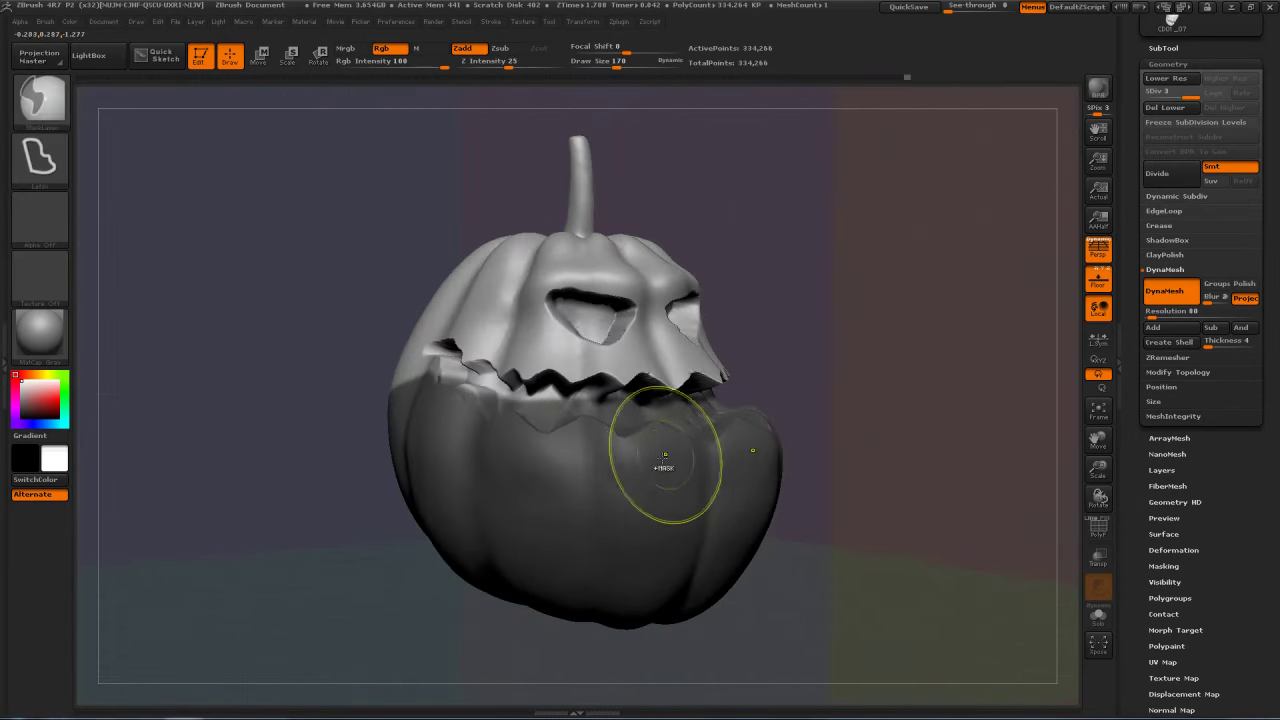
{"action": "left_click", "coordinate": [676, 482], "text": "ctrl"}
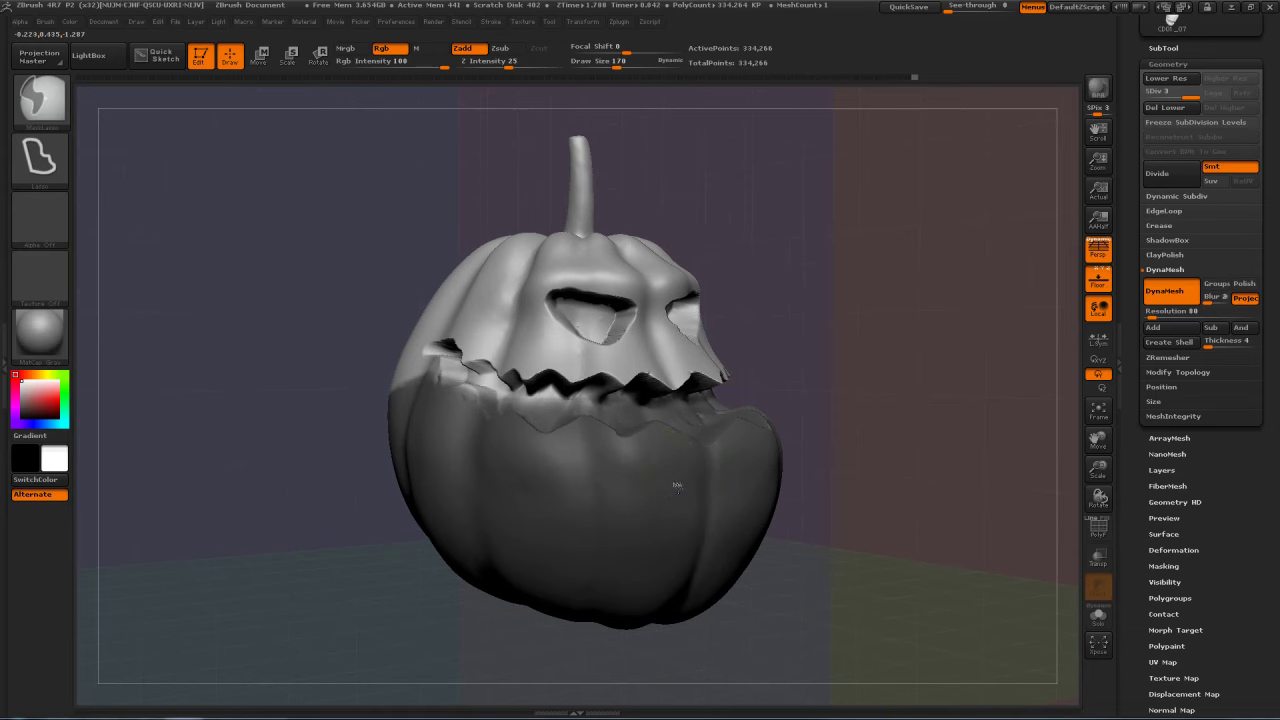
{"action": "left_click", "coordinate": [814, 357], "text": "ctrl"}
{"action": "left_click", "coordinate": [870, 355], "text": "ctrl"}
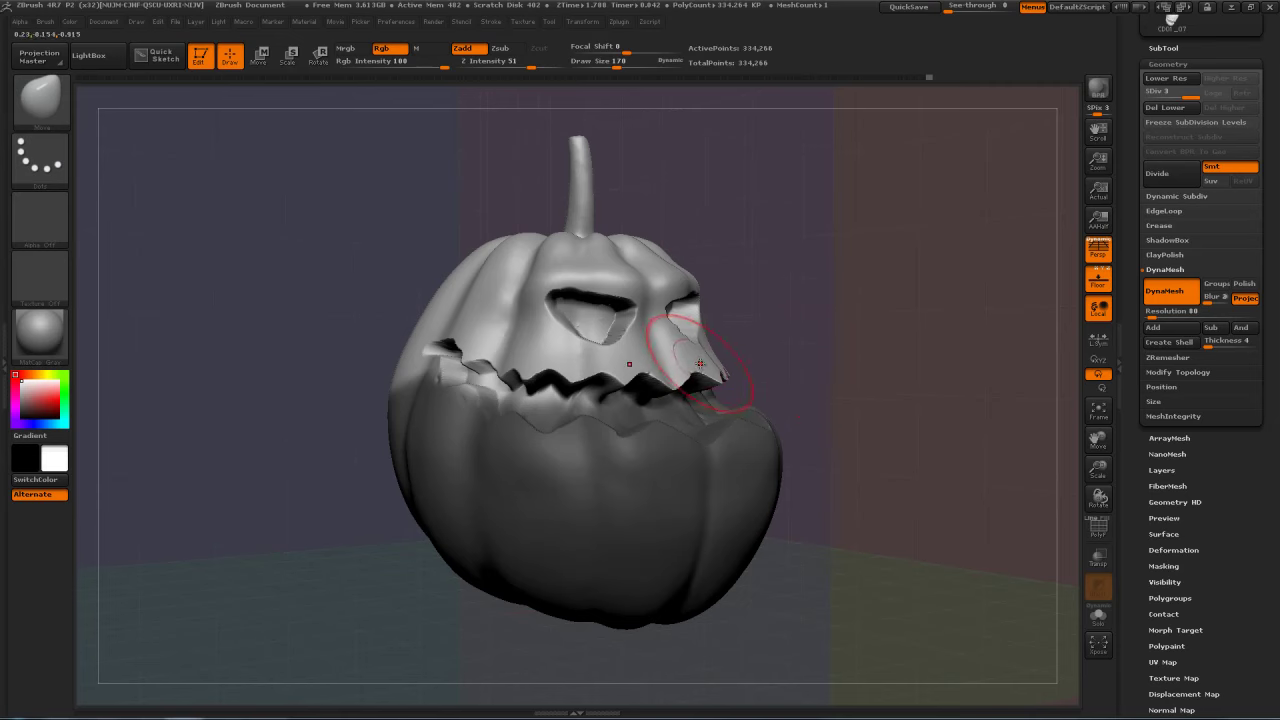
Step: Lift and reshape the jagged upper lip at the front of the mouth, reducing the Move brush to a draw size of 122
{"action": "key", "text": "s"}
{"action": "mouse_move", "coordinate": [678, 368]}
{"action": "left_mouse_down"}
{"action": "mouse_move", "coordinate": [738, 333]}
{"action": "mouse_move", "coordinate": [646, 351]}
{"action": "mouse_move", "coordinate": [735, 340]}
{"action": "left_mouse_up"}
{"action": "left_click_drag", "start_coordinate": [614, 374], "coordinate": [612, 364]}
{"action": "left_click_drag", "start_coordinate": [852, 286], "coordinate": [768, 300]}
{"action": "key", "text": "s"}
{"action": "left_click_drag", "start_coordinate": [748, 346], "coordinate": [725, 348]}
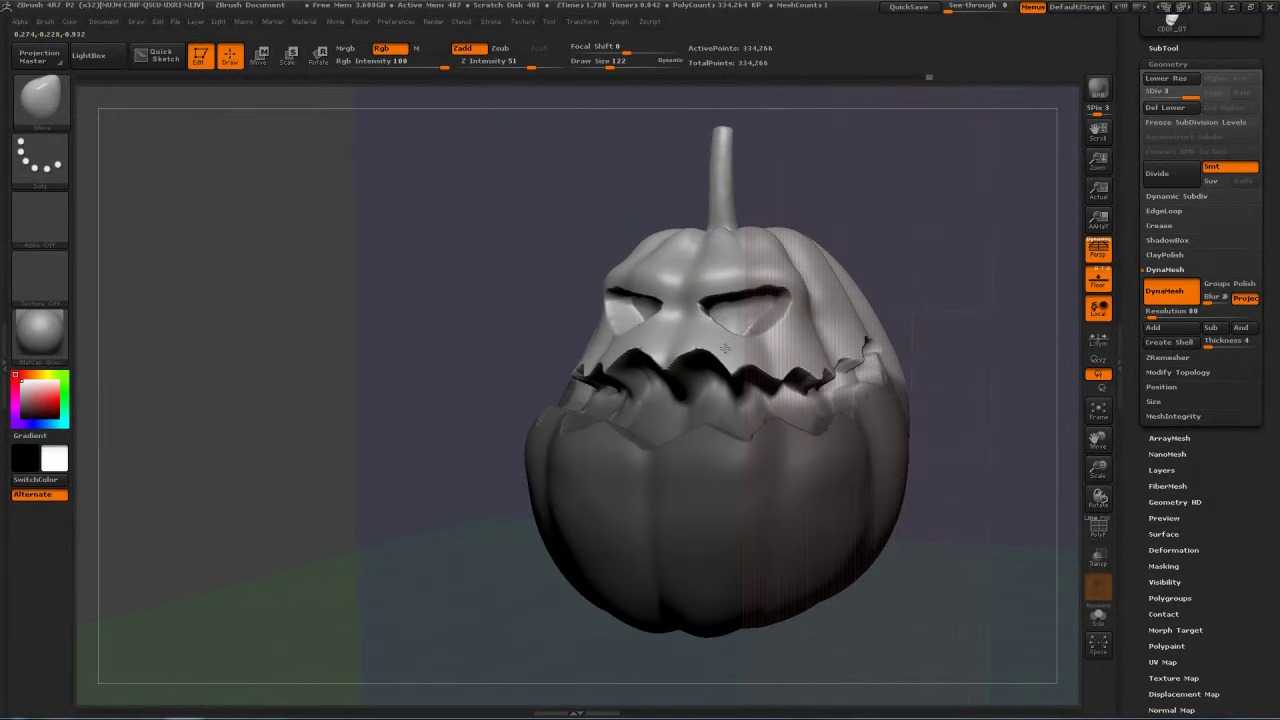
Step: Reshape the upper head and brow with the Move brush at a draw size of 616, and clear the mask
{"action": "left_click_drag", "start_coordinate": [919, 230], "coordinate": [978, 236]}
{"action": "mouse_move", "coordinate": [900, 250]}
{"action": "left_mouse_down", "text": "alt"}
{"action": "mouse_move", "coordinate": [800, 240]}
{"action": "mouse_move", "coordinate": [820, 255]}
{"action": "mouse_move", "coordinate": [640, 278]}
{"action": "left_mouse_up", "text": "alt"}
{"action": "key", "text": "]"}
{"action": "key", "text": "]"}
{"action": "key", "text": "]"}
{"action": "key", "text": "]"}
{"action": "key", "text": "]"}
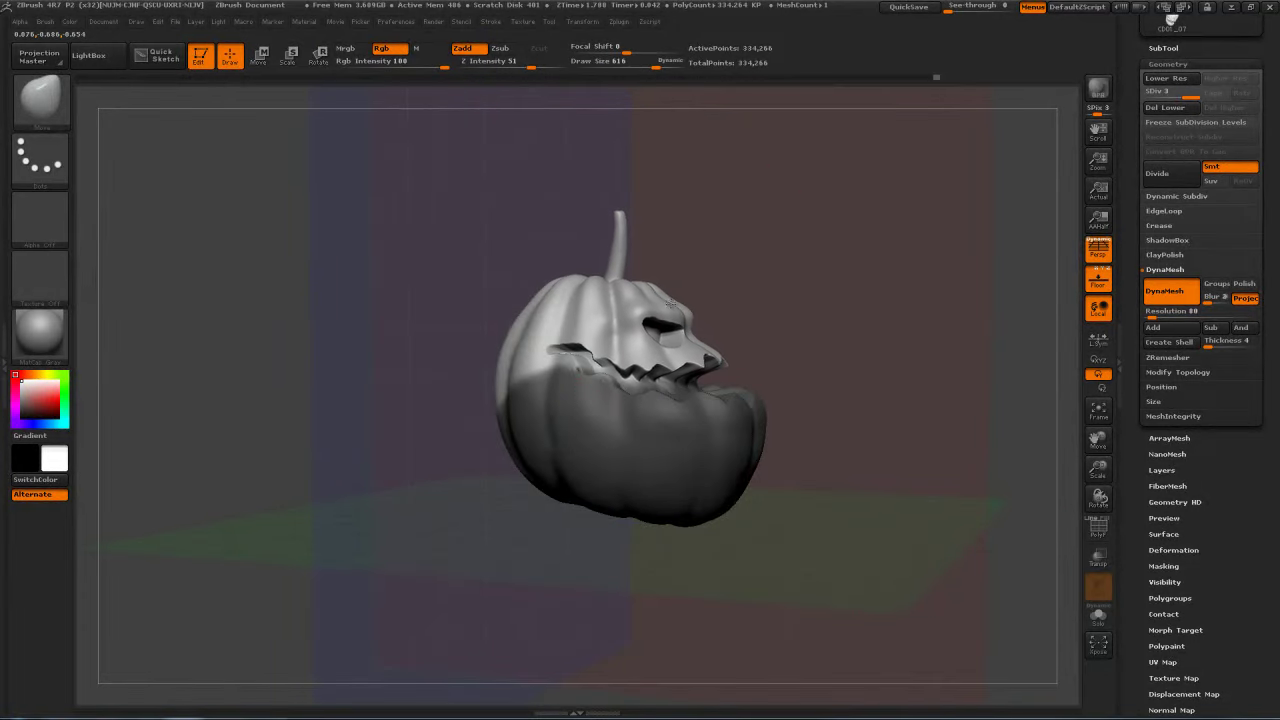
{"action": "left_click_drag", "start_coordinate": [791, 266], "coordinate": [632, 273]}
{"action": "mouse_move", "coordinate": [770, 304]}
{"action": "left_mouse_down"}
{"action": "mouse_move", "coordinate": [729, 294]}
{"action": "mouse_move", "coordinate": [830, 247]}
{"action": "mouse_move", "coordinate": [894, 289]}
{"action": "mouse_move", "coordinate": [860, 393]}
{"action": "left_mouse_up"}
{"action": "mouse_move", "coordinate": [866, 395]}
{"action": "left_mouse_down"}
{"action": "mouse_move", "coordinate": [722, 398]}
{"action": "mouse_move", "coordinate": [598, 373]}
{"action": "mouse_move", "coordinate": [727, 366]}
{"action": "mouse_move", "coordinate": [880, 260]}
{"action": "mouse_move", "coordinate": [760, 236]}
{"action": "mouse_move", "coordinate": [775, 255]}
{"action": "left_mouse_up"}
{"action": "mouse_move", "coordinate": [900, 226]}
{"action": "left_mouse_down", "text": "alt"}
{"action": "mouse_move", "coordinate": [814, 246]}
{"action": "mouse_move", "coordinate": [916, 214]}
{"action": "mouse_move", "coordinate": [902, 214]}
{"action": "left_mouse_up", "text": "alt"}
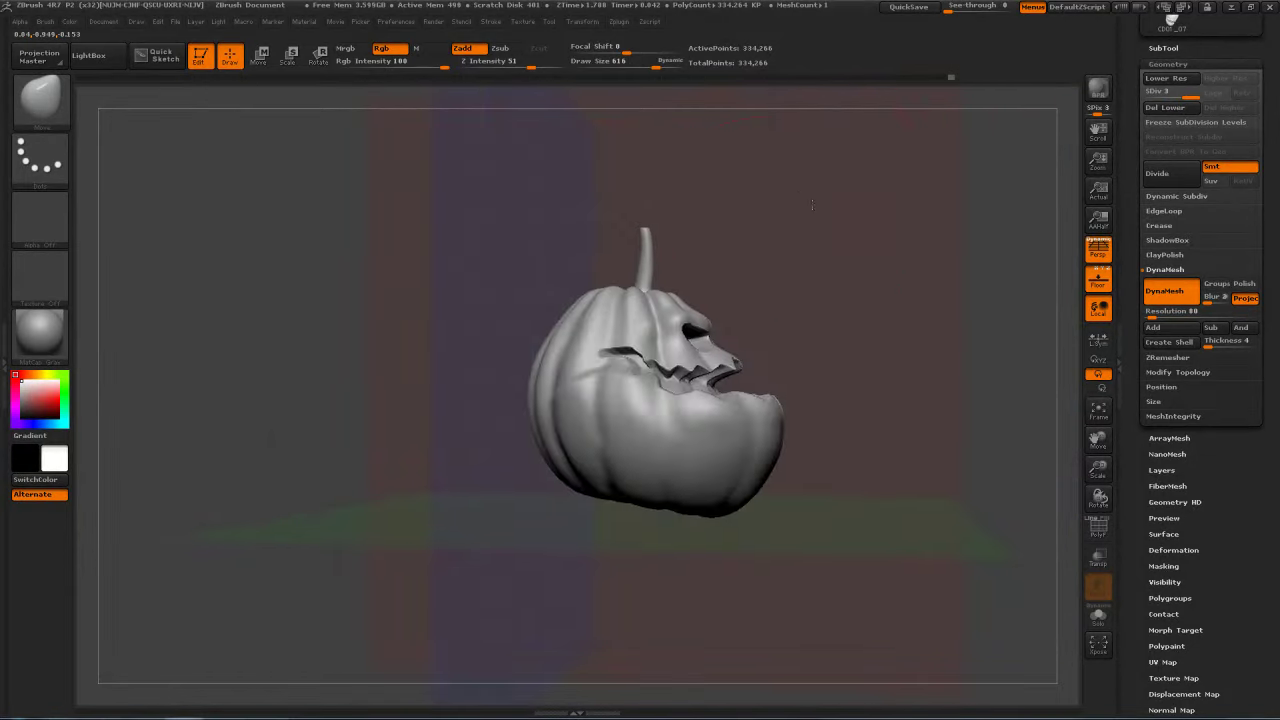
{"action": "left_click_drag", "start_coordinate": [791, 206], "coordinate": [823, 246], "text": "alt"}
Step: Mask the stem, invert the mask to isolate it, and bend the stem forward over the face
{"action": "mouse_move", "coordinate": [703, 241]}
{"action": "left_mouse_down", "text": "ctrl"}
{"action": "mouse_move", "coordinate": [643, 305]}
{"action": "mouse_move", "coordinate": [700, 320]}
{"action": "mouse_move", "coordinate": [722, 248]}
{"action": "left_mouse_up", "text": "ctrl"}
{"action": "mouse_move", "coordinate": [862, 288]}
{"action": "left_mouse_down"}
{"action": "mouse_move", "coordinate": [600, 288]}
{"action": "mouse_move", "coordinate": [777, 326]}
{"action": "mouse_move", "coordinate": [809, 271]}
{"action": "left_mouse_up"}
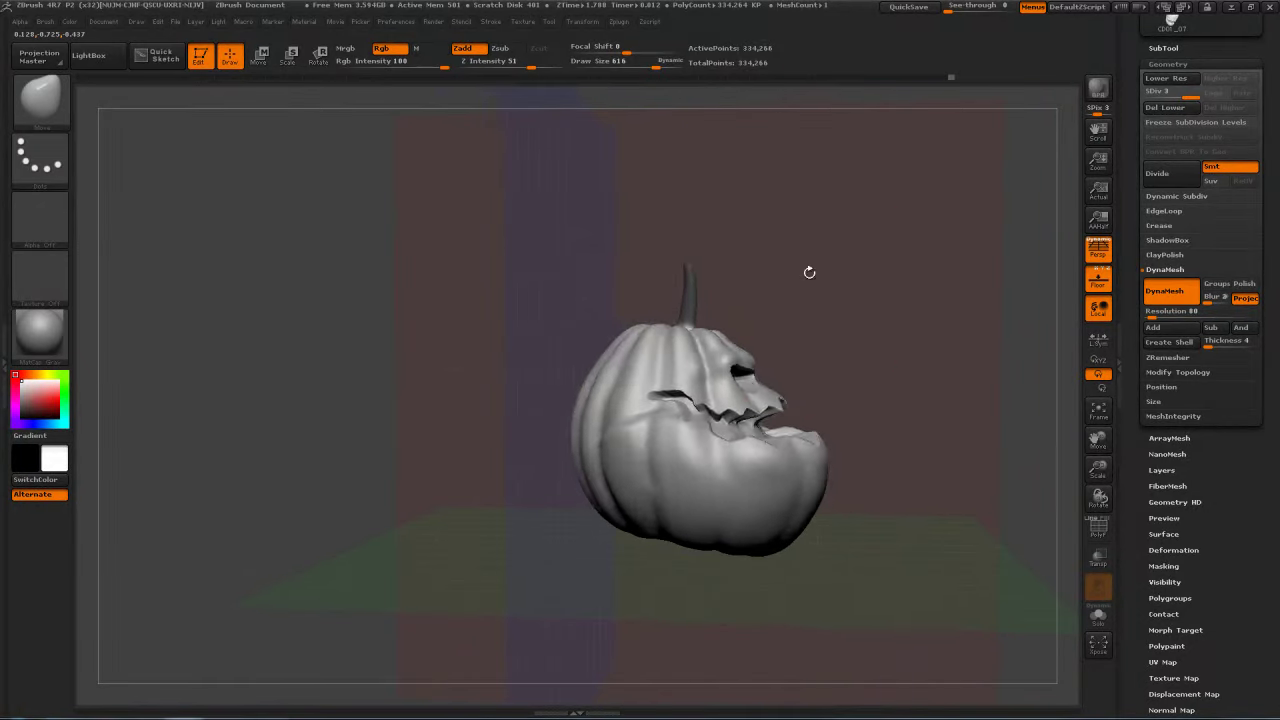
{"action": "left_click", "coordinate": [795, 290], "text": "ctrl"}
{"action": "left_click_drag", "start_coordinate": [686, 266], "coordinate": [737, 244]}
{"action": "key", "text": "shift"}
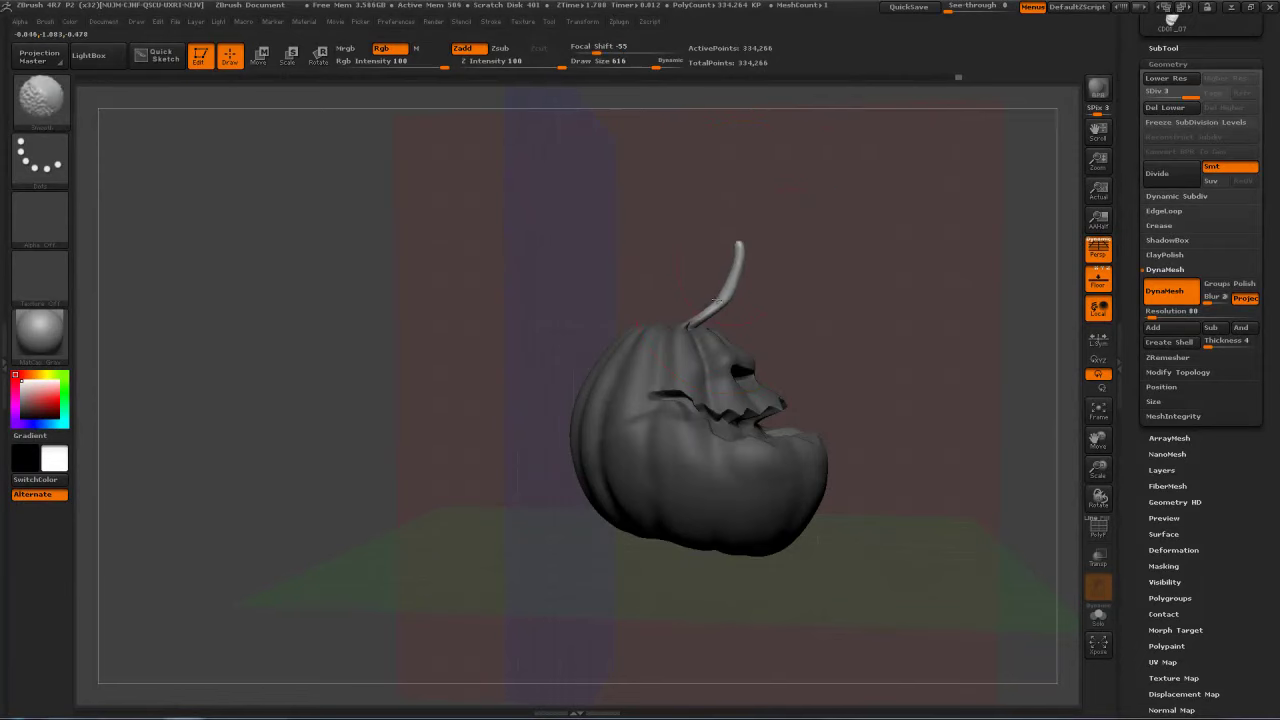
Step: Stretch the stem into a long forward curve with an upturned tip using a smaller Move brush
{"action": "key", "text": "s"}
{"action": "left_click_drag", "start_coordinate": [755, 243], "coordinate": [746, 243]}
{"action": "left_click_drag", "start_coordinate": [746, 243], "coordinate": [755, 241]}
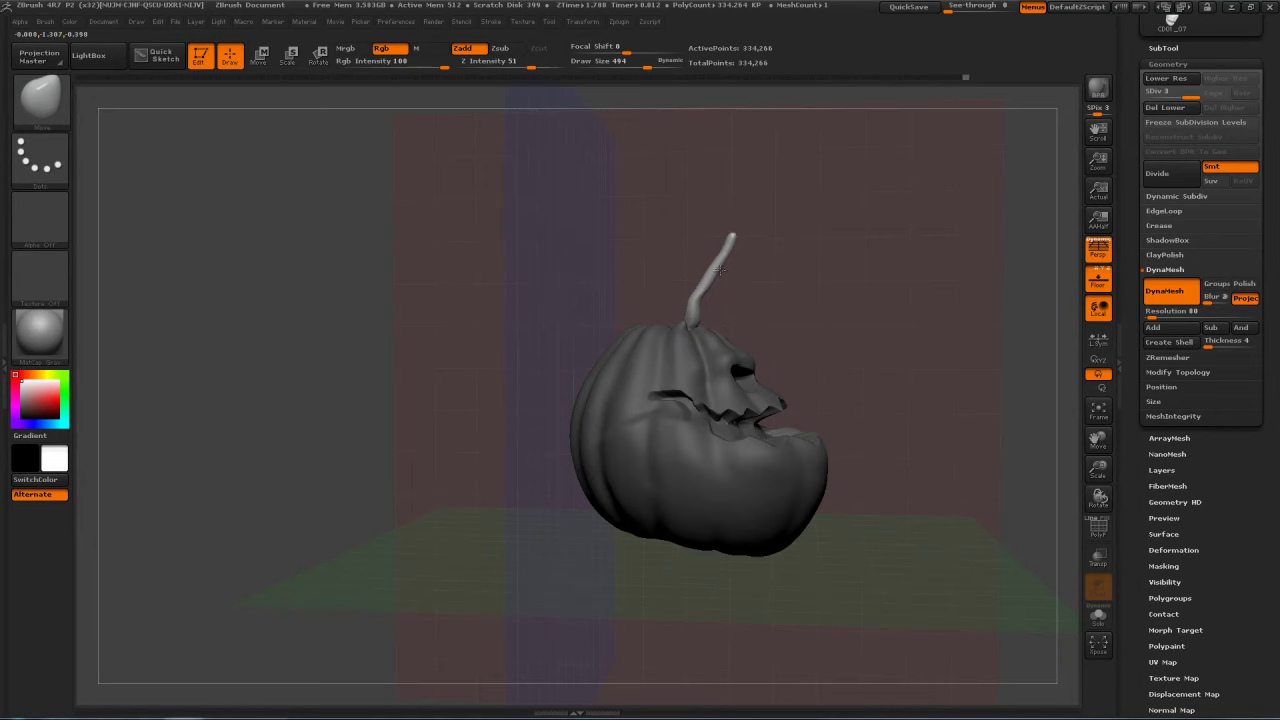
{"action": "left_click_drag", "start_coordinate": [729, 244], "coordinate": [762, 237]}
{"action": "key", "text": "shift"}
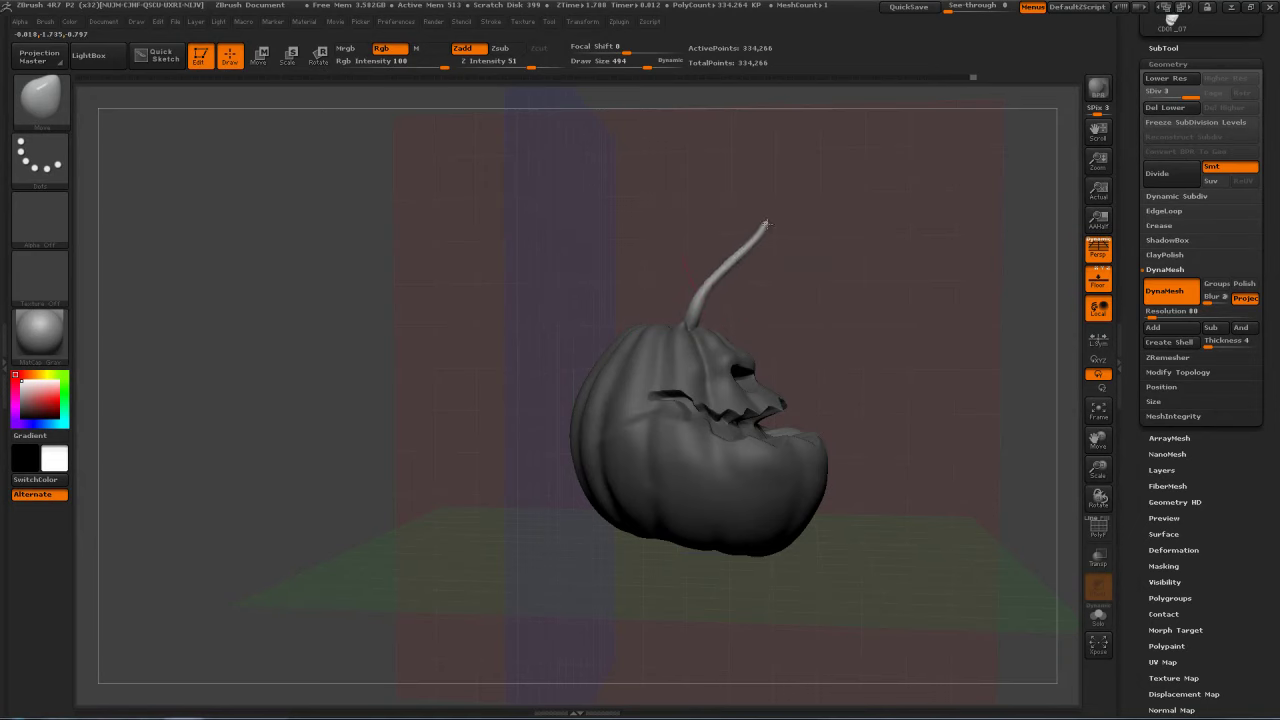
{"action": "right_click_drag", "start_coordinate": [762, 246], "coordinate": [782, 242]}
{"action": "left_click_drag", "start_coordinate": [801, 215], "coordinate": [838, 237]}
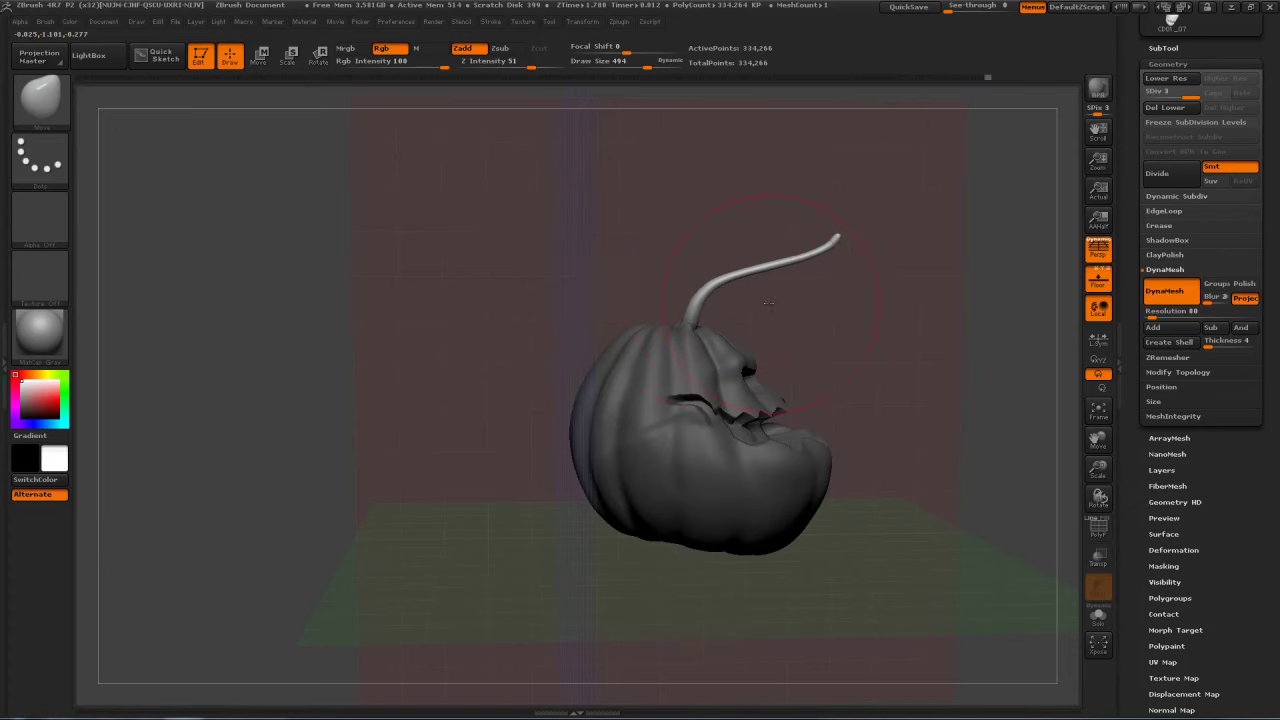
{"action": "right_click_drag", "start_coordinate": [705, 298], "coordinate": [710, 313]}
{"action": "left_click_drag", "start_coordinate": [709, 311], "coordinate": [842, 242]}
Step: Thicken the stem and swell its tip with the Inflat brush, and clear the mask
{"action": "key", "text": "b"}
{"action": "key", "text": "i"}
{"action": "key", "text": "n"}
{"action": "mouse_move", "coordinate": [932, 241]}
{"action": "left_mouse_down"}
{"action": "mouse_move", "coordinate": [955, 228]}
{"action": "mouse_move", "coordinate": [877, 216]}
{"action": "left_mouse_up"}
{"action": "key", "text": "ctrl"}
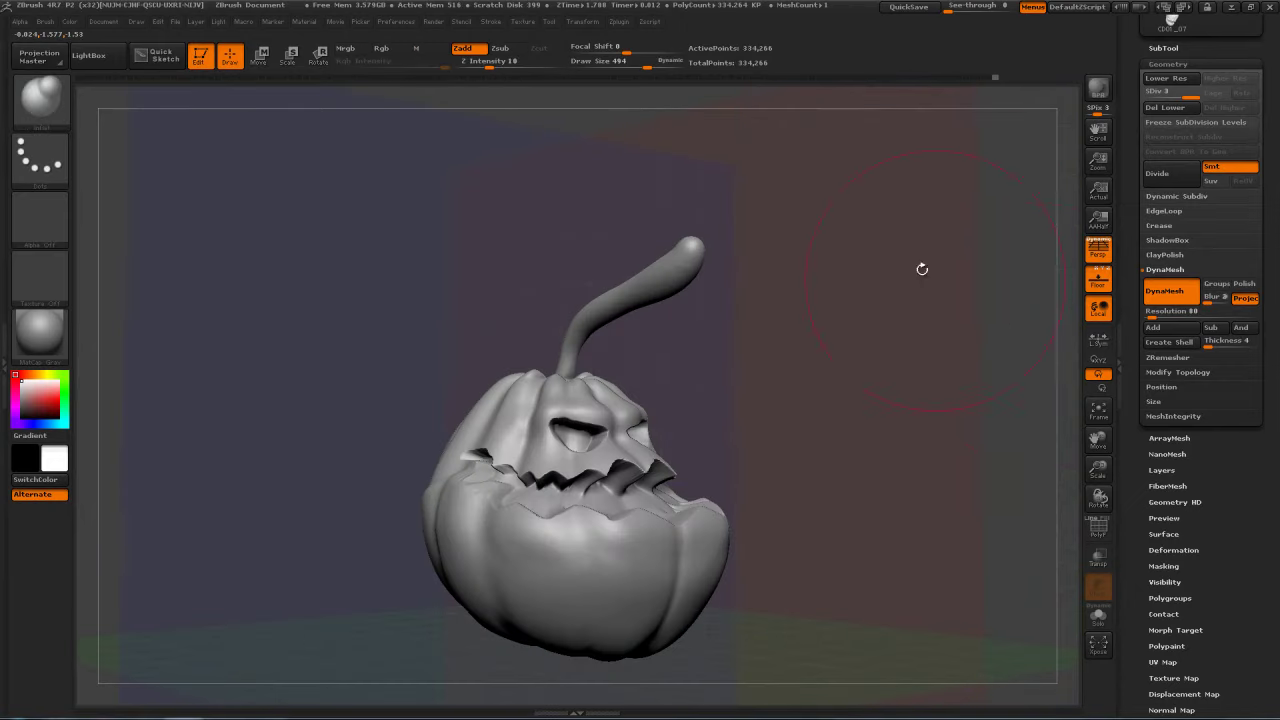
Step: Examine the pumpkin's topology in wireframe at the lowest subdivision level and compare it with the highest level
{"action": "left_click", "coordinate": [1098, 527]}
{"action": "left_click_drag", "start_coordinate": [874, 420], "coordinate": [880, 334]}
{"action": "key", "text": "shift+d"}
{"action": "key", "text": "shift+d"}
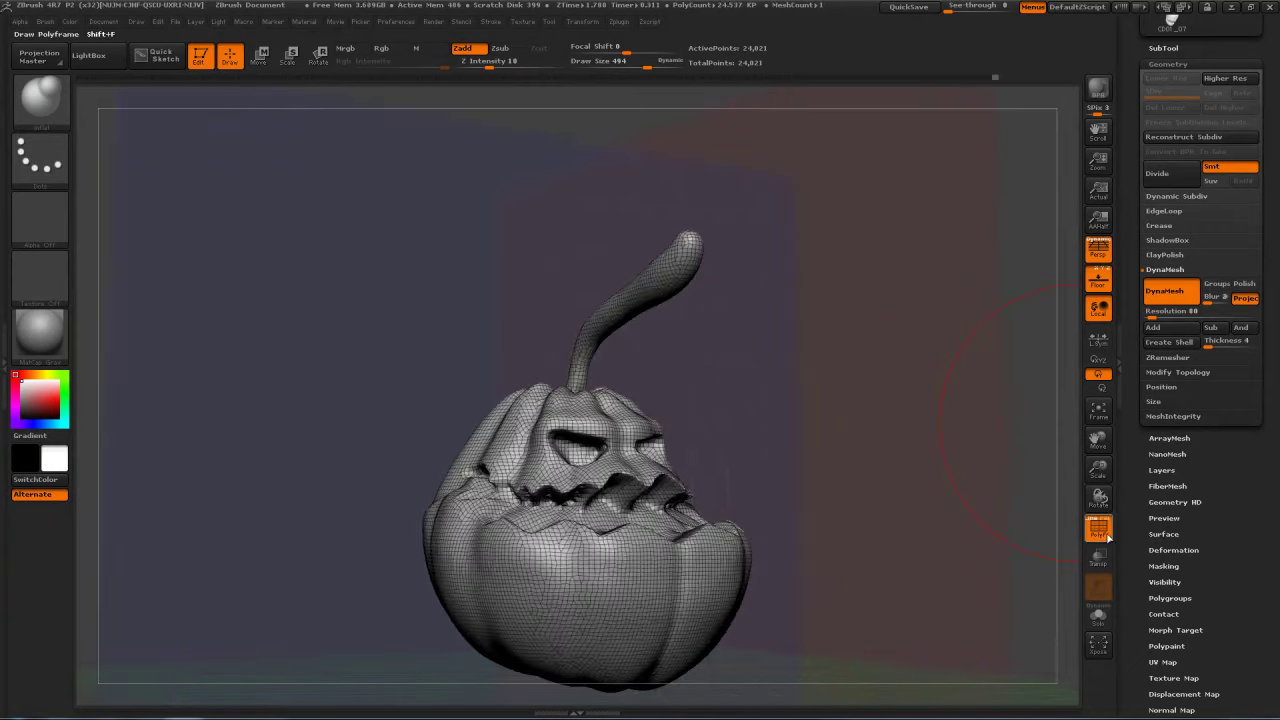
{"action": "left_click", "coordinate": [1098, 527]}
{"action": "left_click_drag", "start_coordinate": [990, 455], "coordinate": [809, 317]}
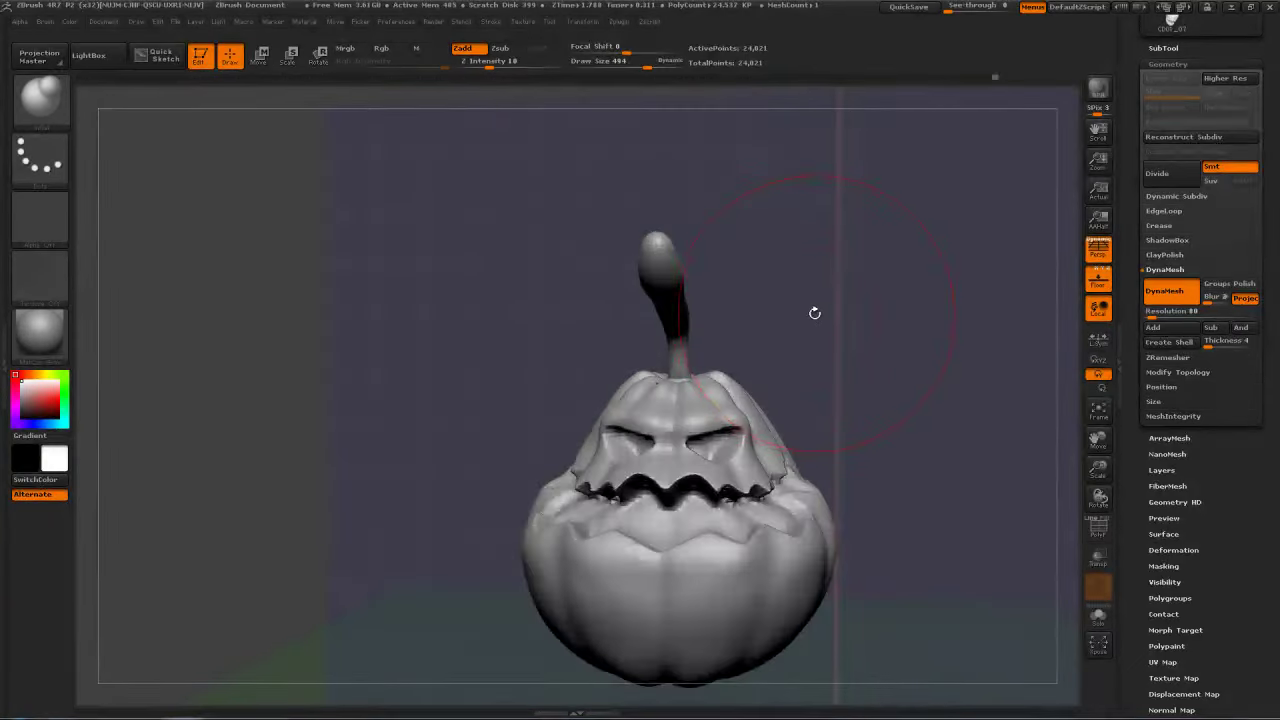
{"action": "key", "text": "ctrl"}
{"action": "left_click_drag", "start_coordinate": [871, 311], "coordinate": [960, 300]}
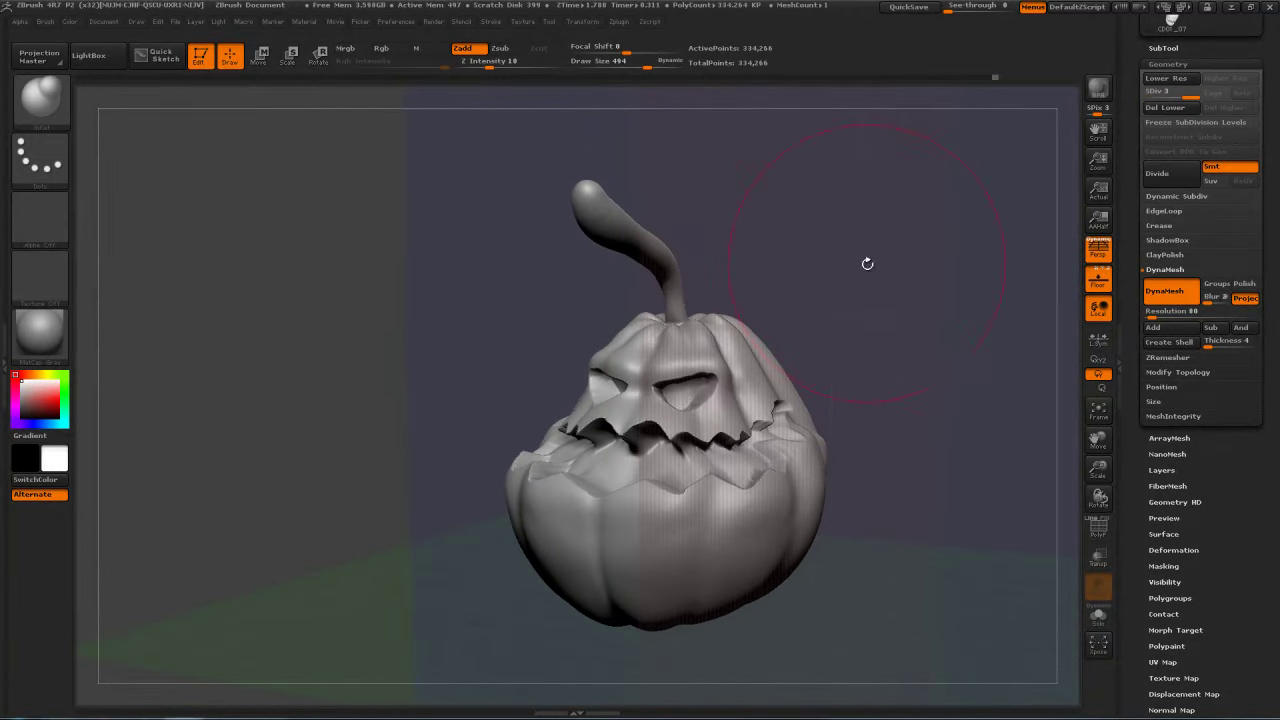
{"action": "left_click_drag", "start_coordinate": [866, 263], "coordinate": [886, 266]}
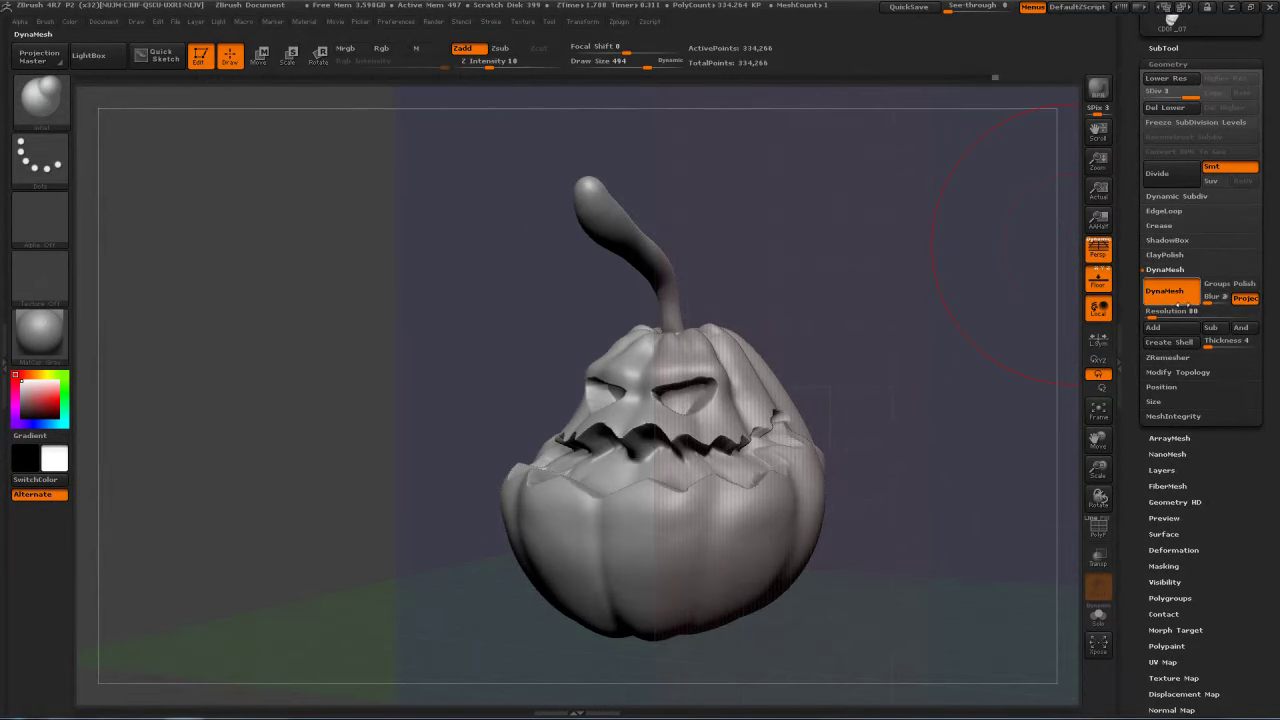
Step: Compare the pumpkin's lowest and highest subdivision levels, and remesh it with DynaMesh at resolution 128
{"action": "key", "text": "shift+d"}
{"action": "key", "text": "shift+d"}
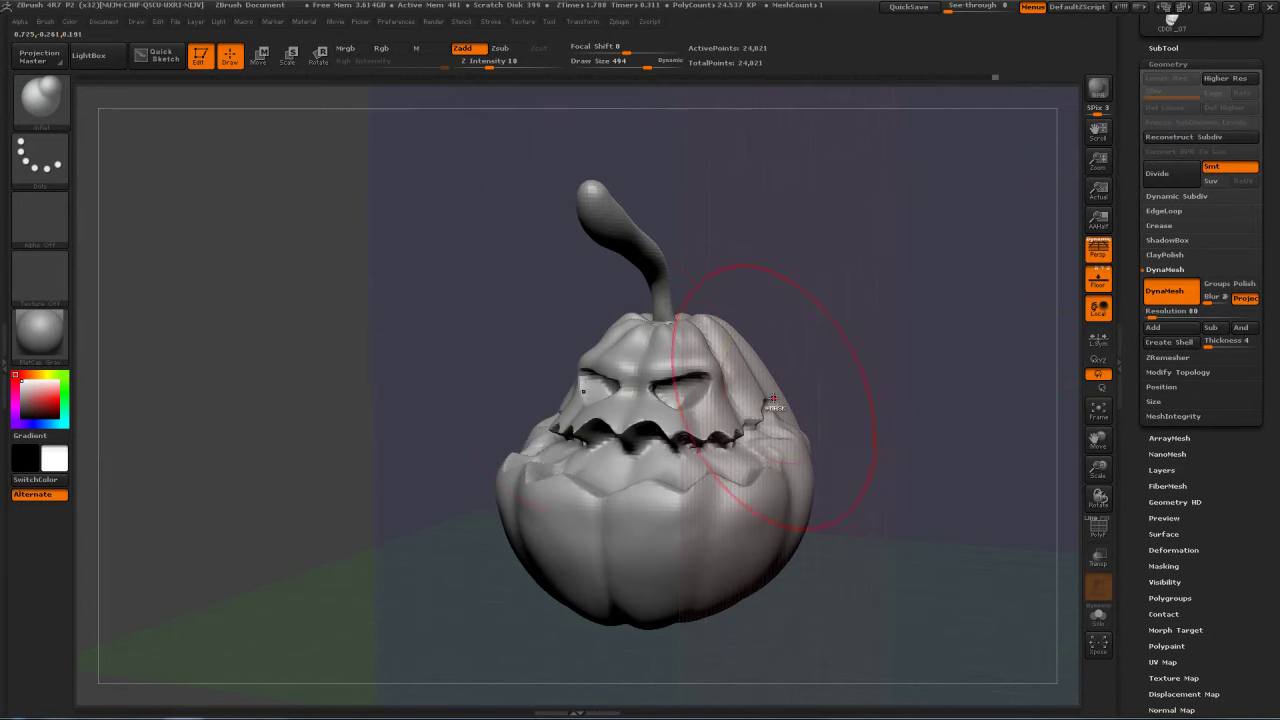
{"action": "key", "text": "d"}
{"action": "key", "text": "d"}
{"action": "left_click", "coordinate": [1150, 318]}
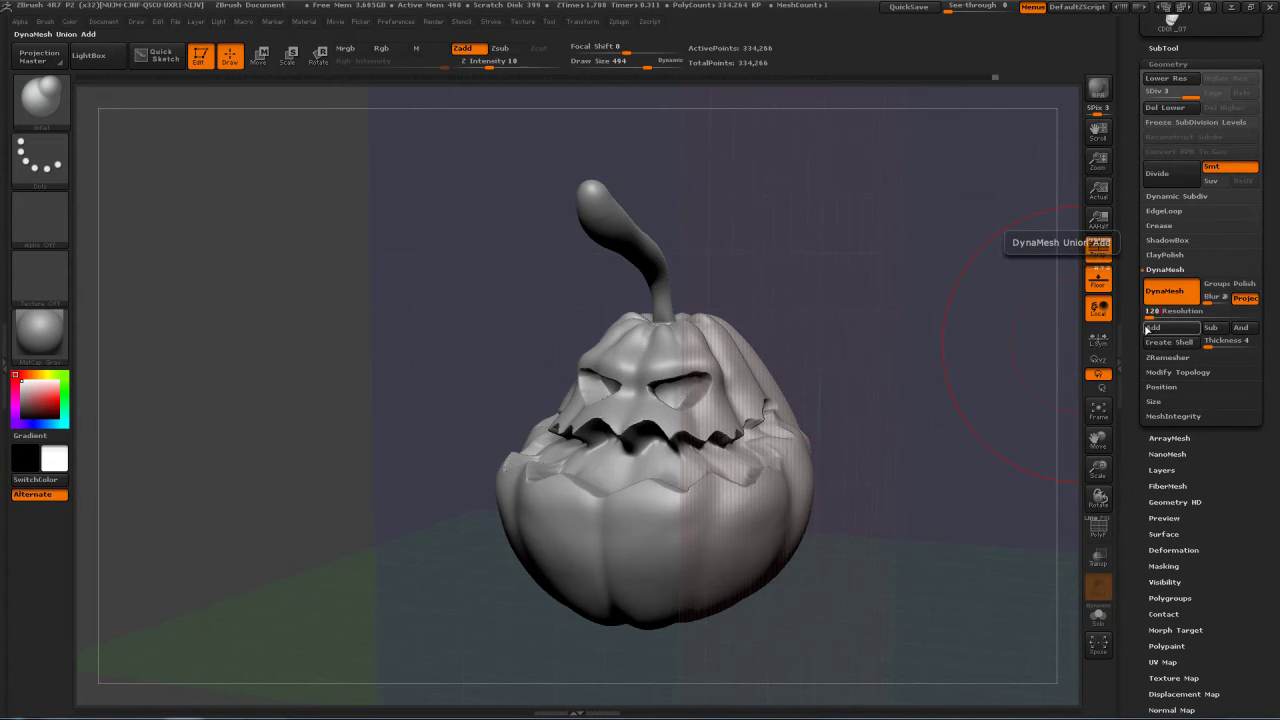
{"action": "key", "text": "ctrl"}
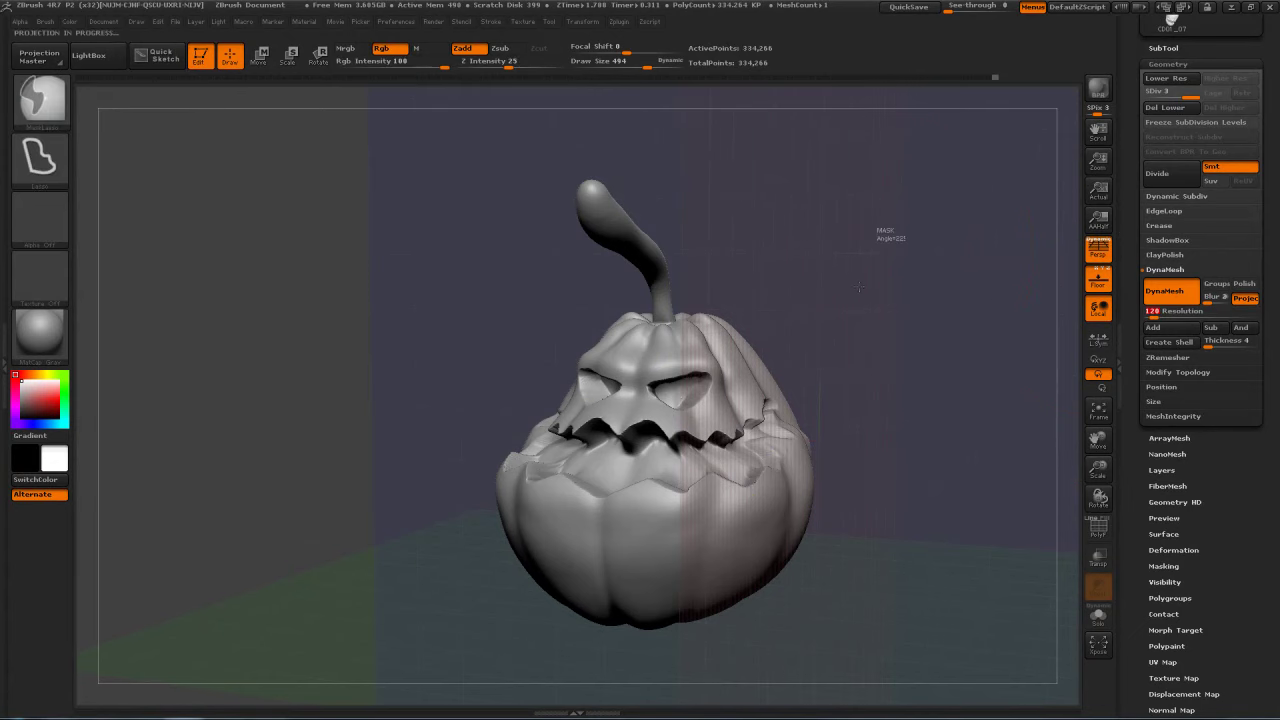
{"action": "left_click_drag", "start_coordinate": [835, 319], "coordinate": [892, 303]}
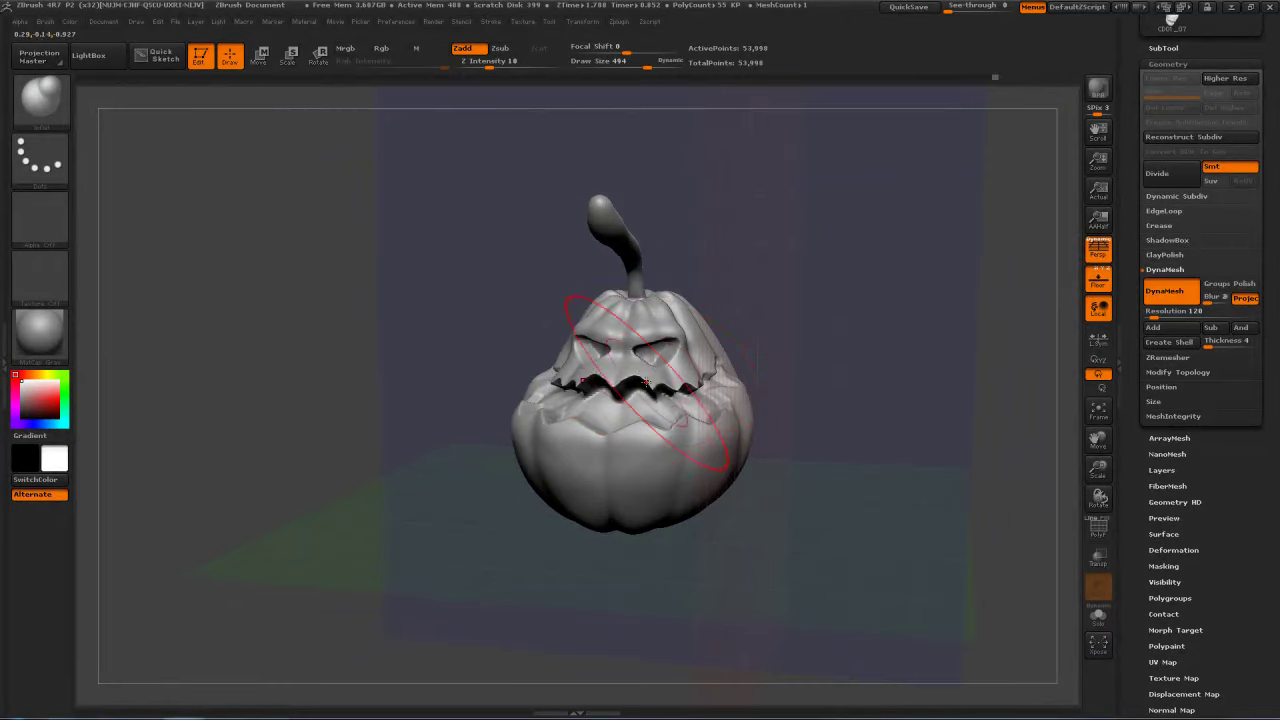
{"action": "left_click_drag", "start_coordinate": [913, 292], "coordinate": [917, 306]}
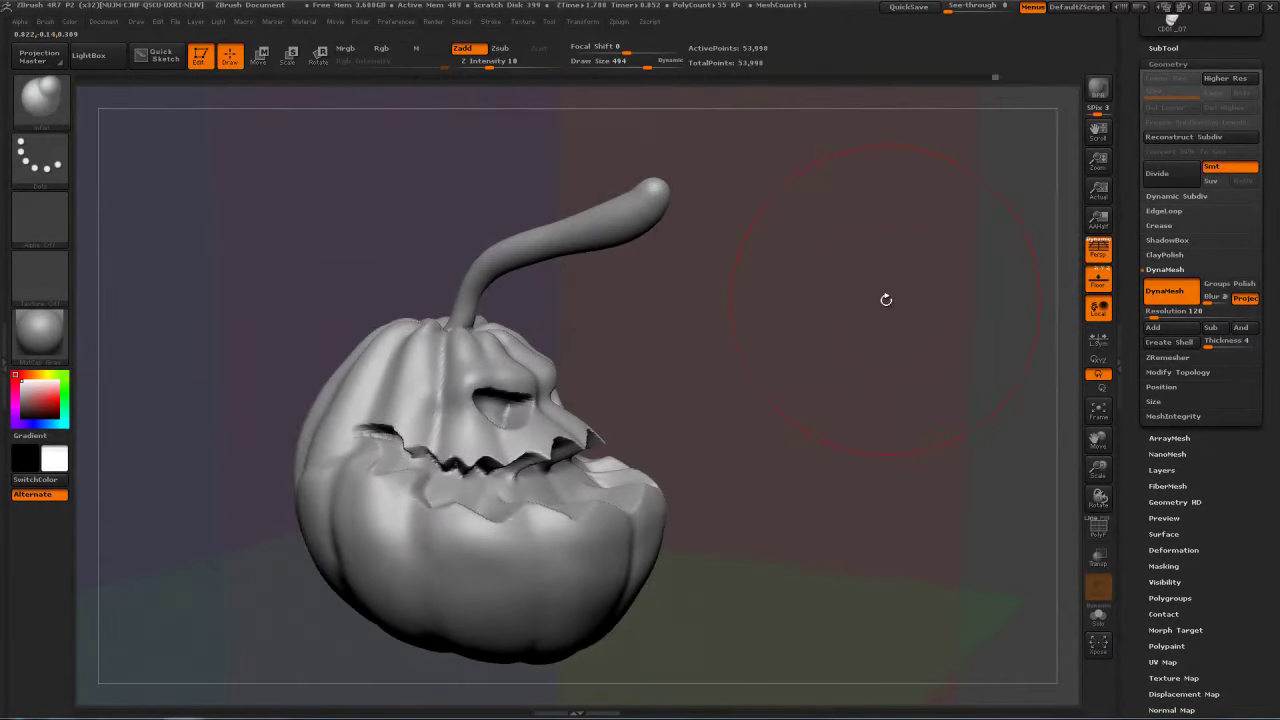
Step: Cut the stem's rounded tip flat with a smaller TrimDynamic brush and remesh the pumpkin
{"action": "key", "text": "b"}
{"action": "key", "text": "t"}
{"action": "key", "text": "d"}
{"action": "left_click_drag", "start_coordinate": [877, 294], "coordinate": [857, 298]}
{"action": "mouse_move", "coordinate": [693, 186]}
{"action": "left_mouse_down"}
{"action": "mouse_move", "coordinate": [626, 196]}
{"action": "mouse_move", "coordinate": [714, 180]}
{"action": "mouse_move", "coordinate": [622, 217]}
{"action": "left_mouse_up"}
{"action": "key", "text": "s"}
{"action": "key", "text": "ctrl"}
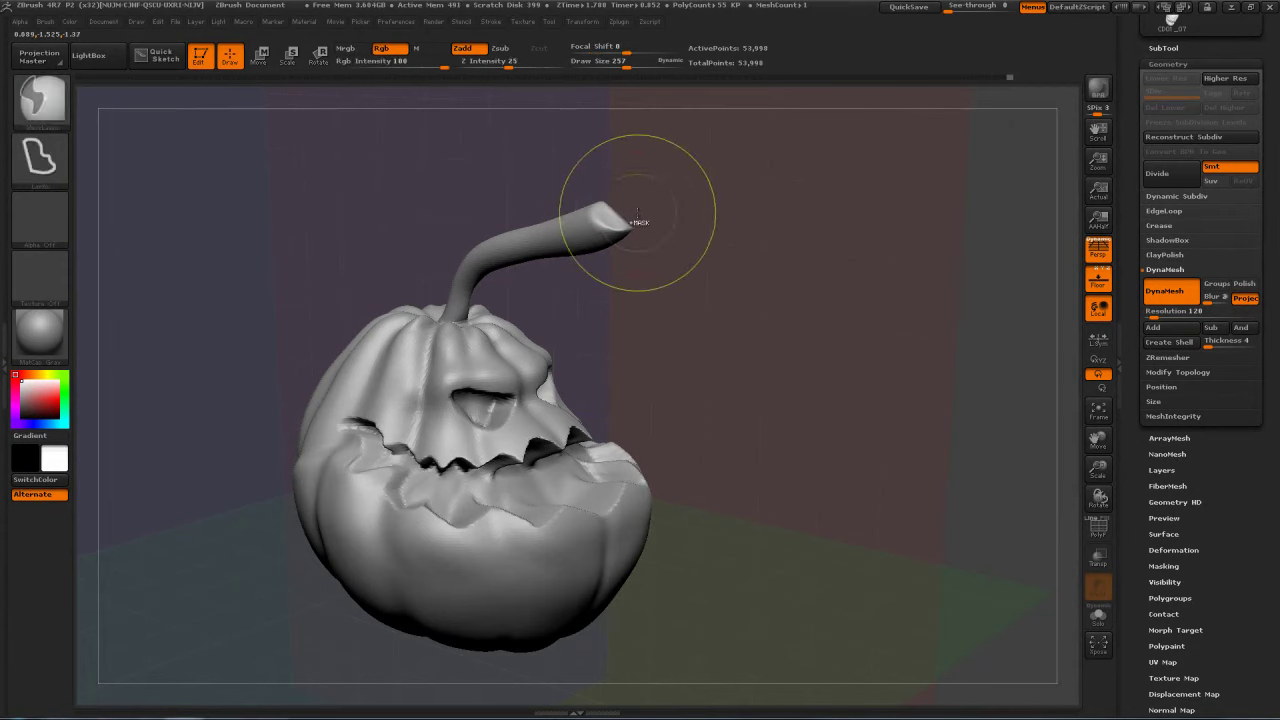
{"action": "key", "text": "ctrl+z"}
{"action": "key", "text": "s"}
{"action": "left_click_drag", "start_coordinate": [627, 216], "coordinate": [617, 215]}
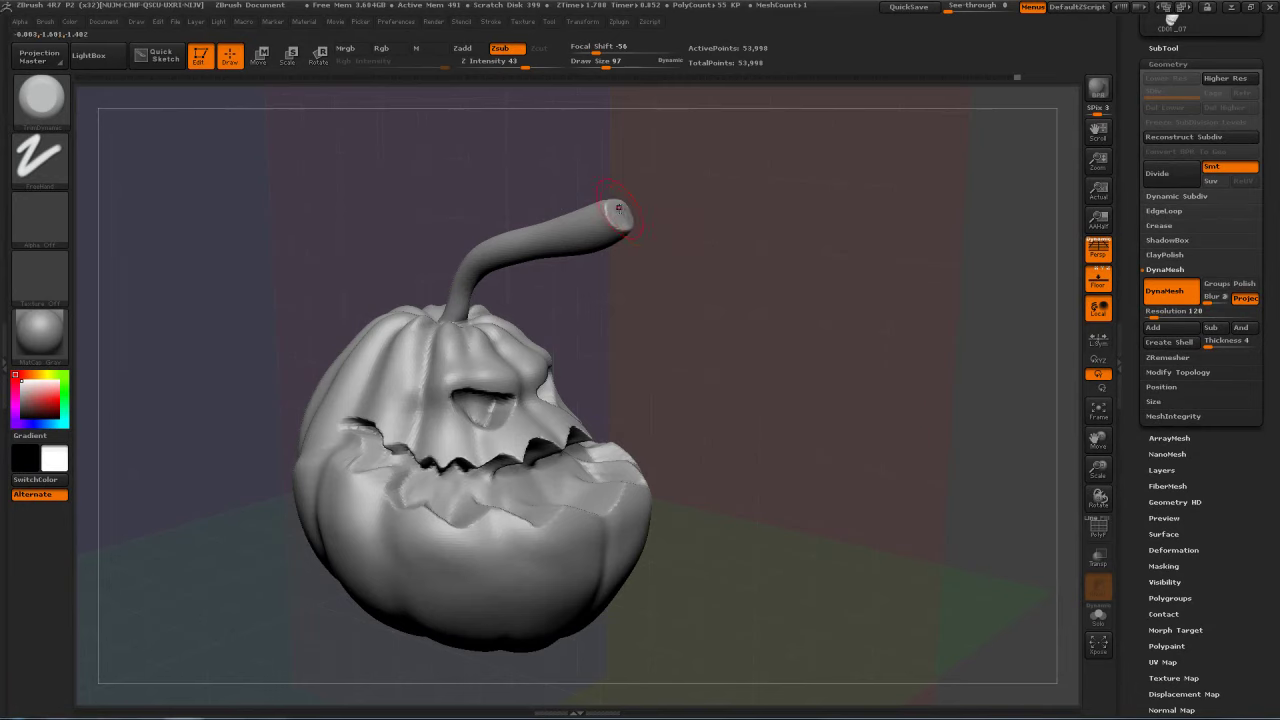
{"action": "left_click_drag", "start_coordinate": [640, 214], "coordinate": [734, 180]}
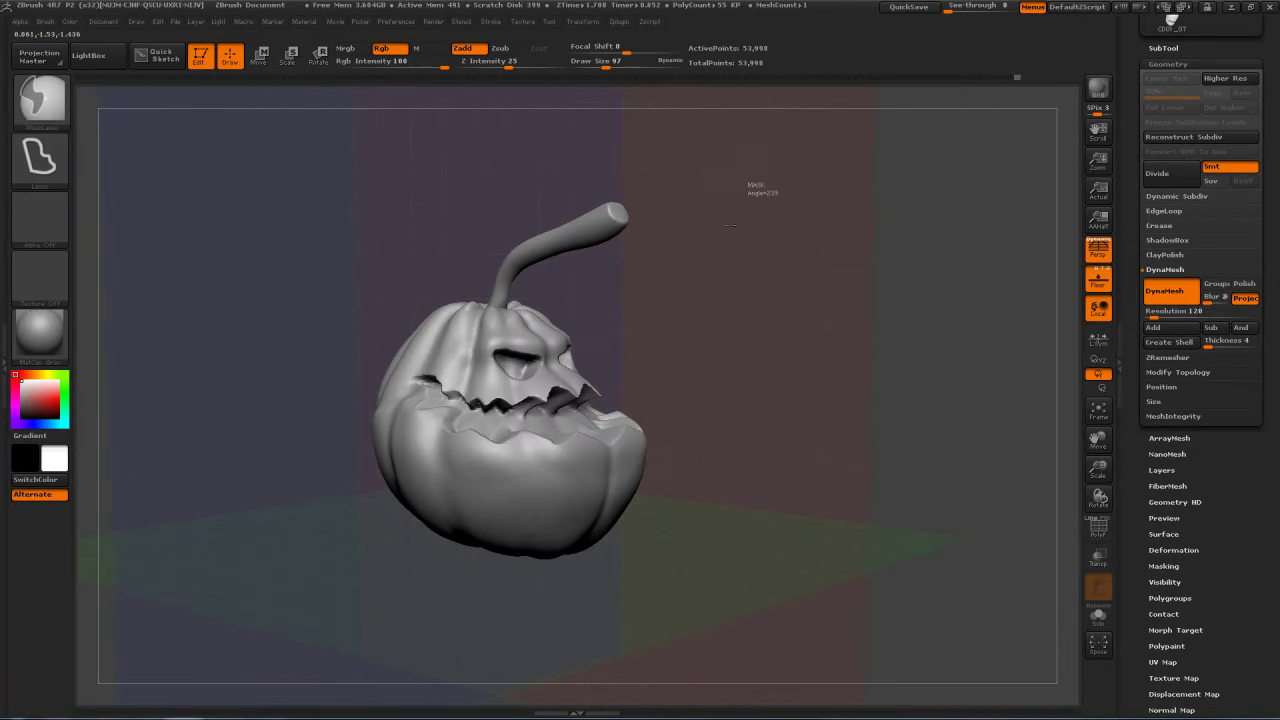
{"action": "mouse_move", "coordinate": [829, 255]}
{"action": "left_mouse_down"}
{"action": "mouse_move", "coordinate": [750, 248]}
{"action": "mouse_move", "coordinate": [810, 242]}
{"action": "mouse_move", "coordinate": [762, 228]}
{"action": "left_mouse_up"}
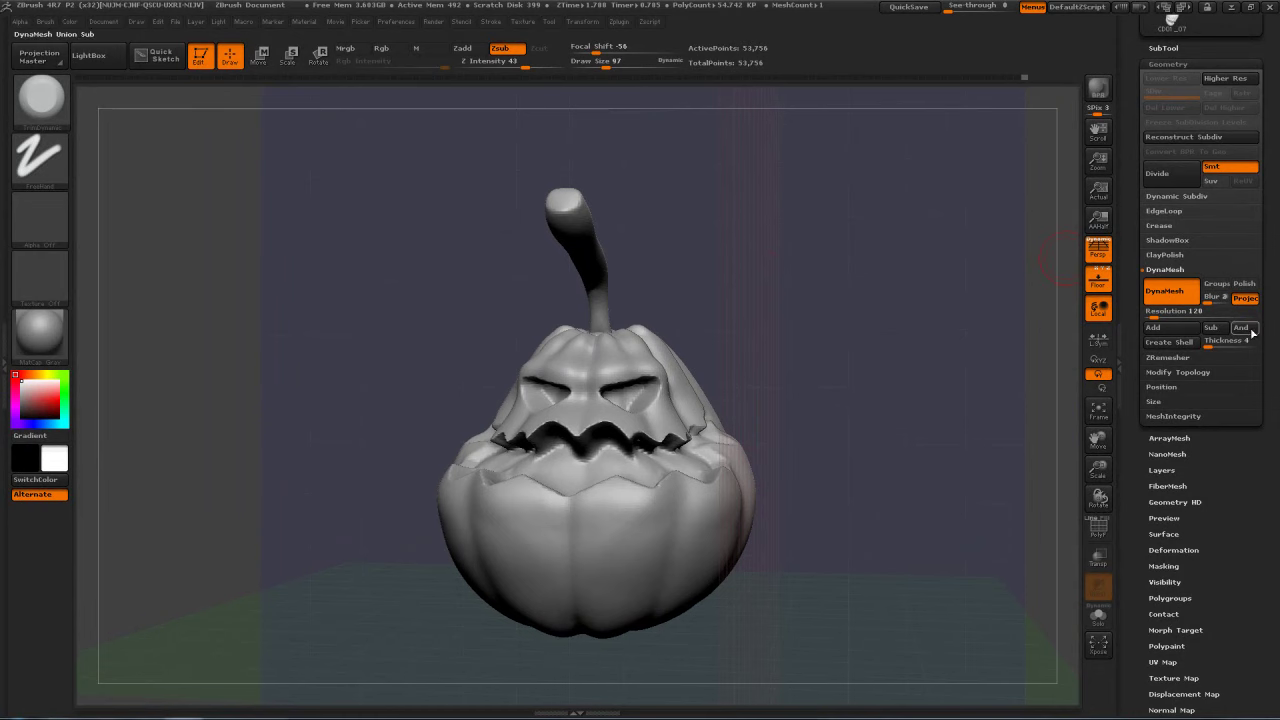
Step: Start saving the tool and create a folder named CharaDesign_B2C1 inside HEAJ - [2016-2017]
{"action": "left_click", "coordinate": [1168, 63]}
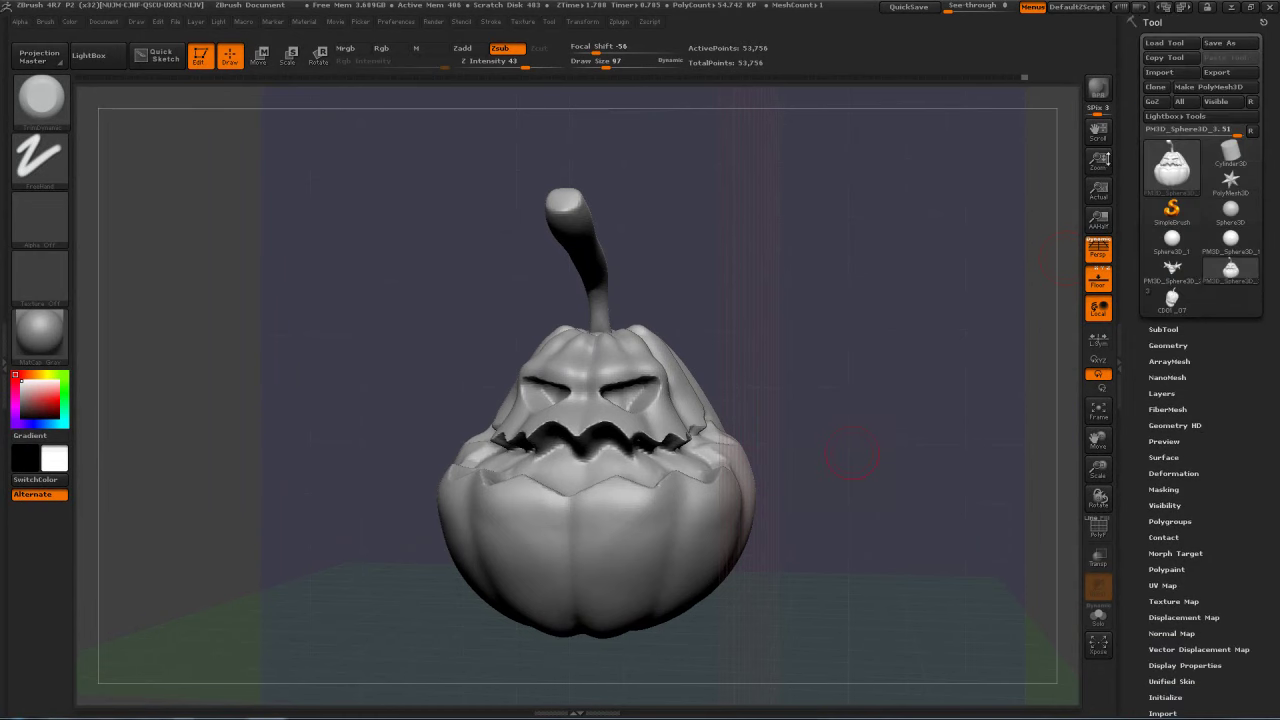
{"action": "left_click", "coordinate": [1247, 45]}
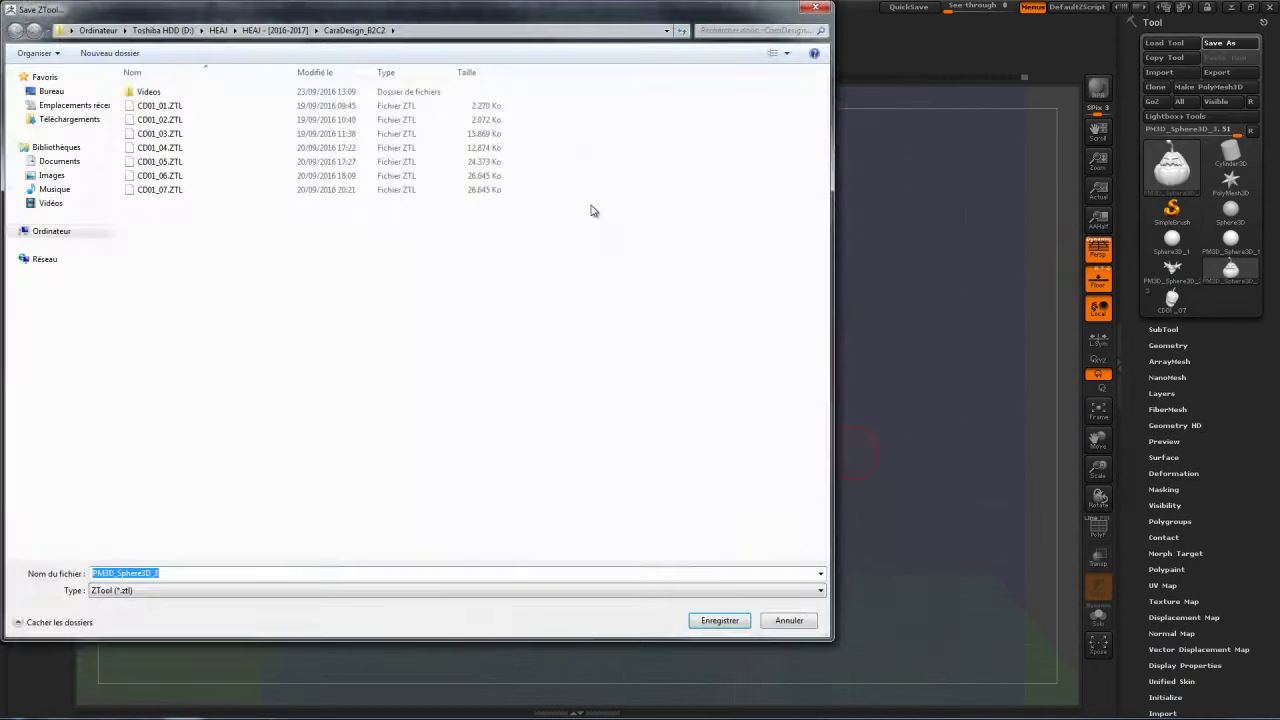
{"action": "left_click", "coordinate": [288, 32]}
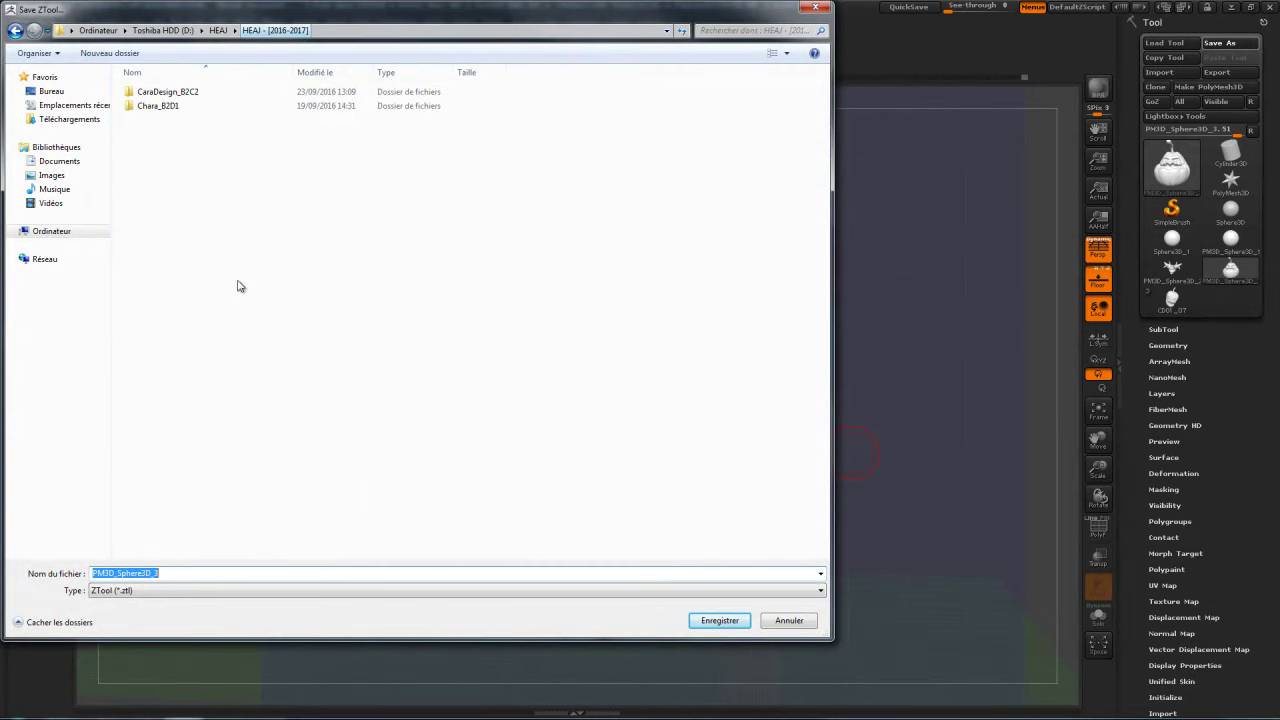
{"action": "right_click", "coordinate": [166, 178]}
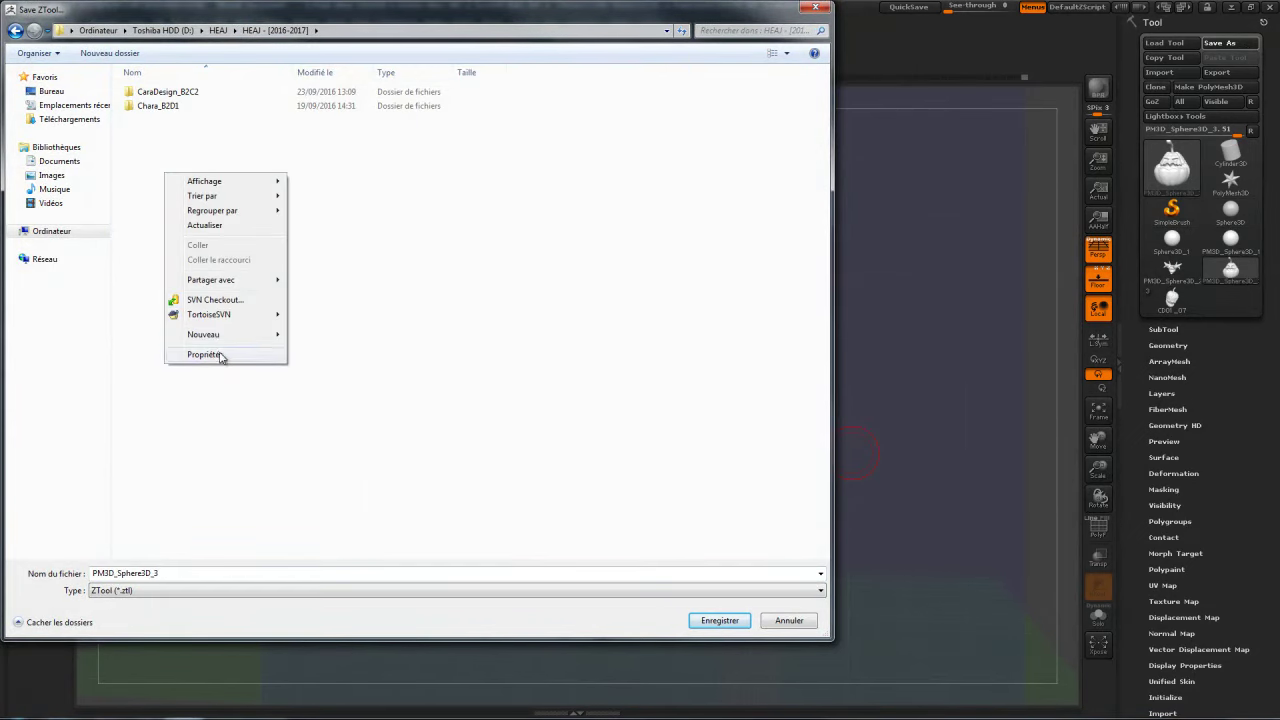
{"action": "mouse_move", "coordinate": [266, 340]}
{"action": "left_click", "coordinate": [309, 338]}
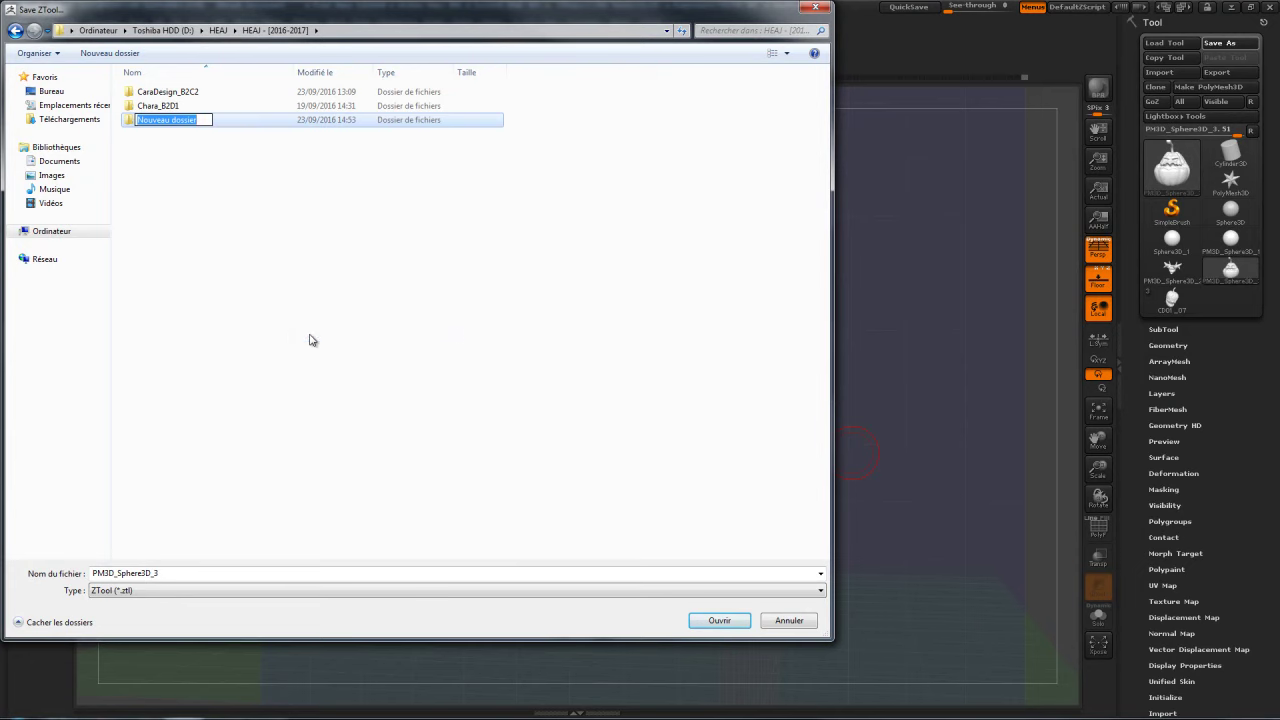
{"action": "type", "text": "CharaDesign_B2C1"}
{"action": "key", "text": "Return"}
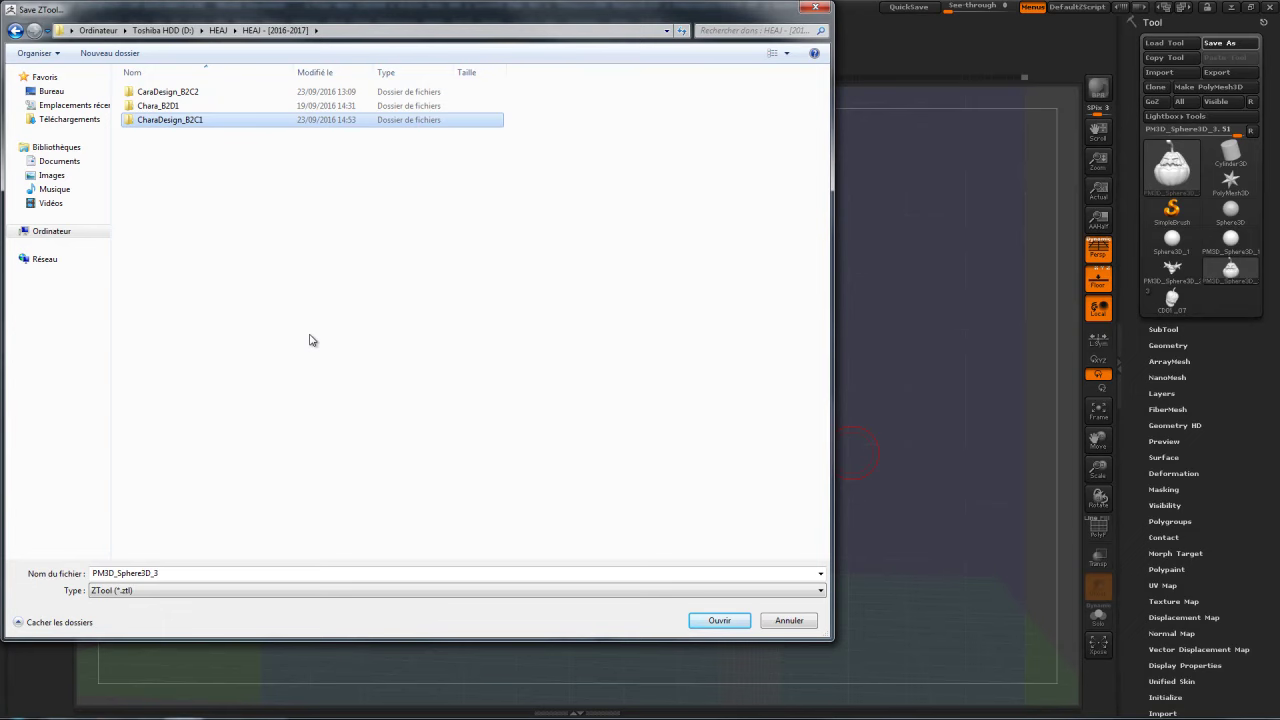
Step: Save the tool as CD01B2C1_01.ZTL in the CharaDesign_B2C1 folder
{"action": "double_click", "coordinate": [192, 92]}
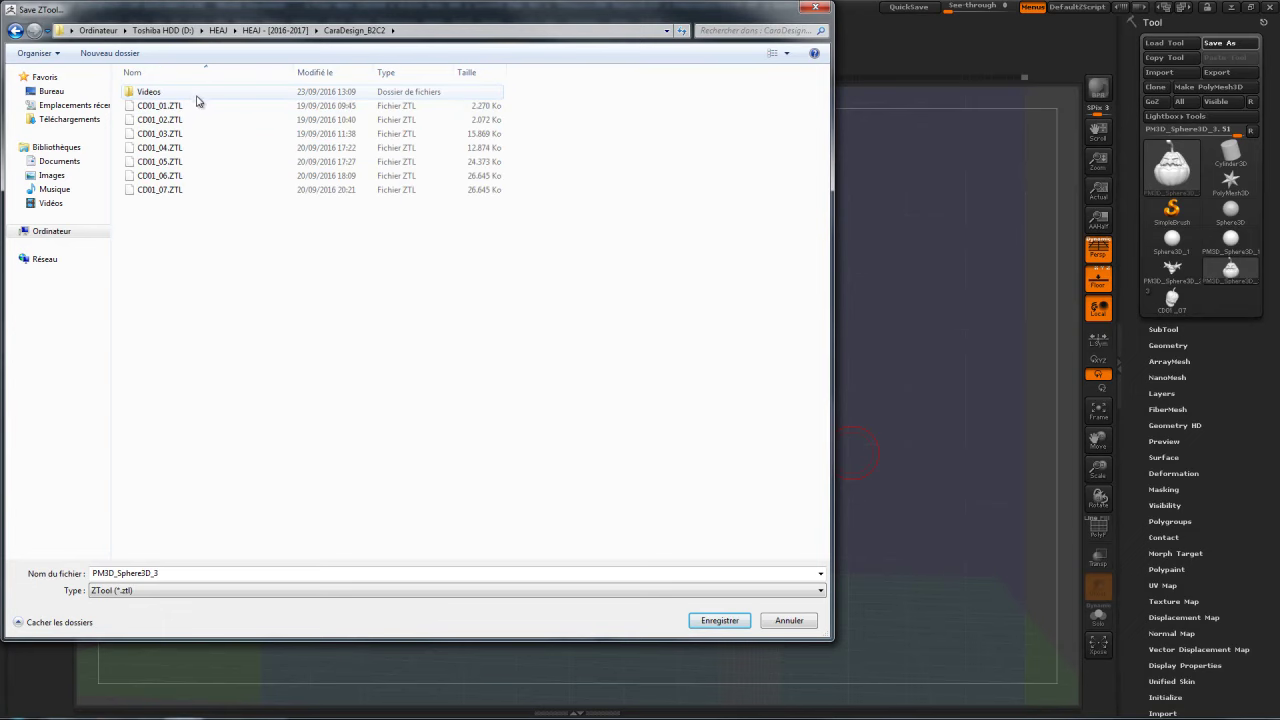
{"action": "left_click", "coordinate": [171, 106]}
{"action": "left_click", "coordinate": [280, 31]}
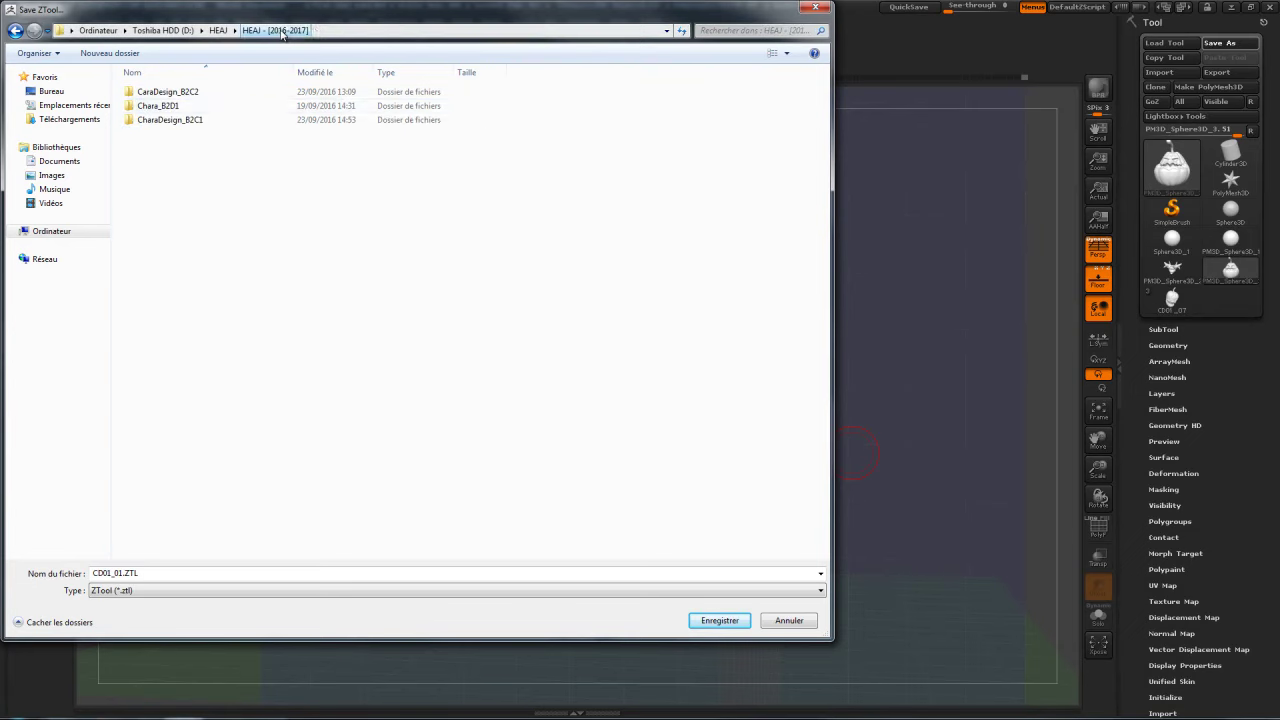
{"action": "double_click", "coordinate": [170, 120]}
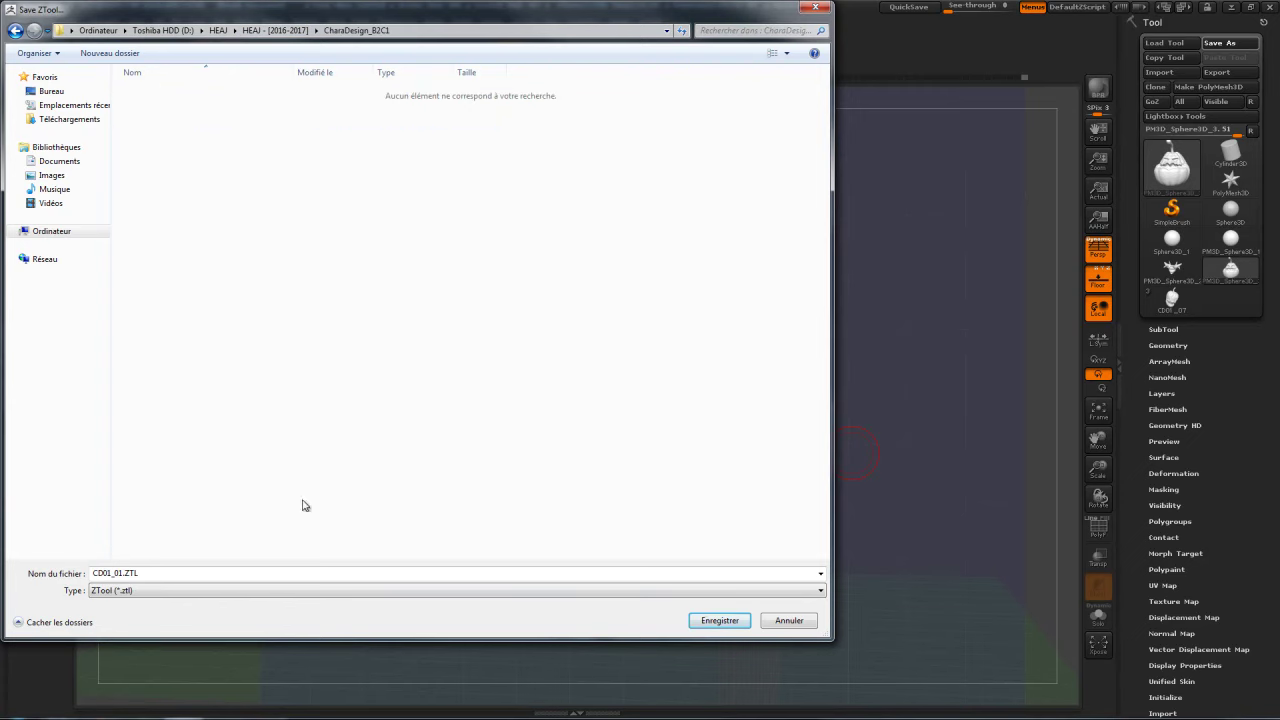
{"action": "left_click", "coordinate": [119, 573]}
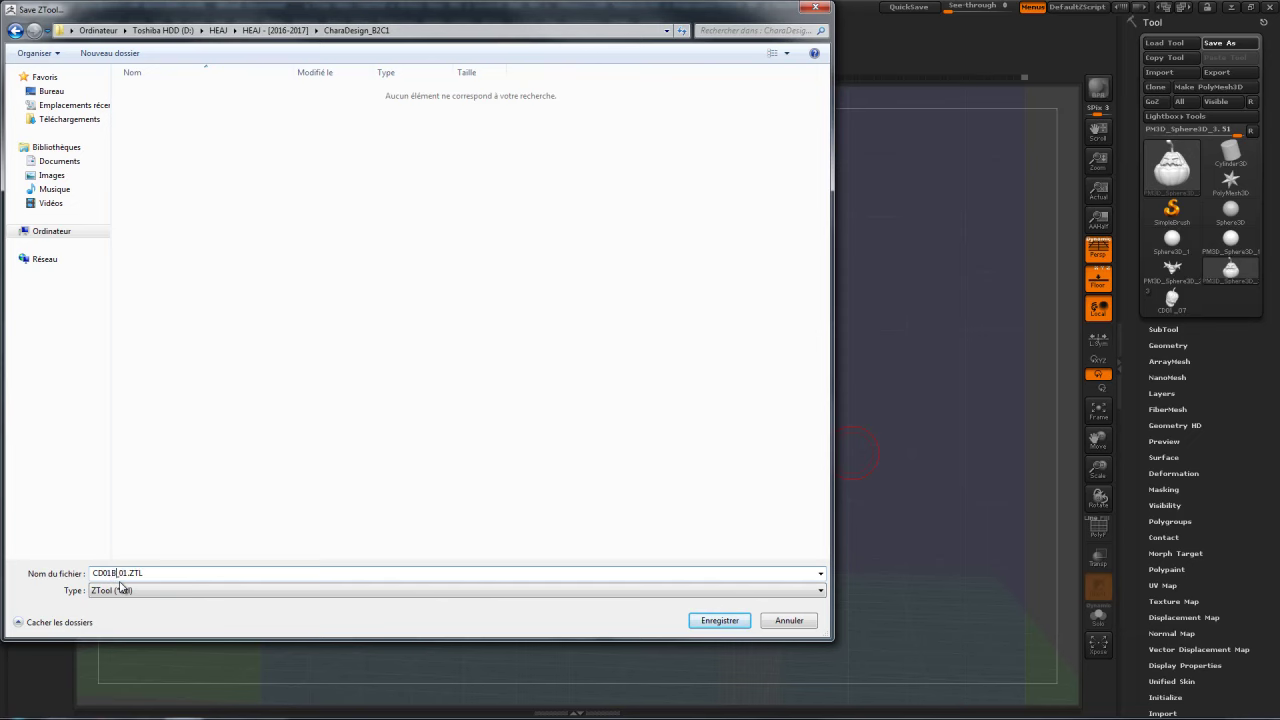
{"action": "type", "text": "B2C1"}
{"action": "key", "text": "Return"}
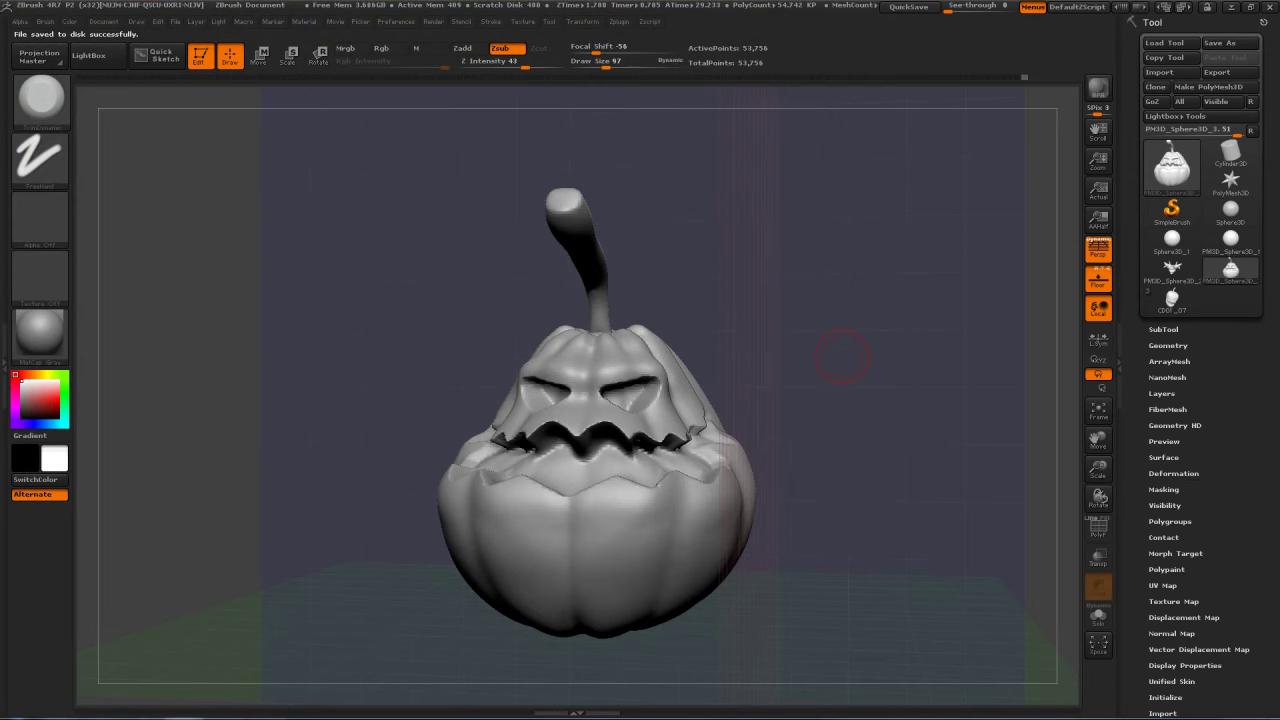
Step: Thicken the upper stem with a large Inflat brush and smooth its surface
{"action": "left_click_drag", "start_coordinate": [752, 316], "coordinate": [842, 269]}
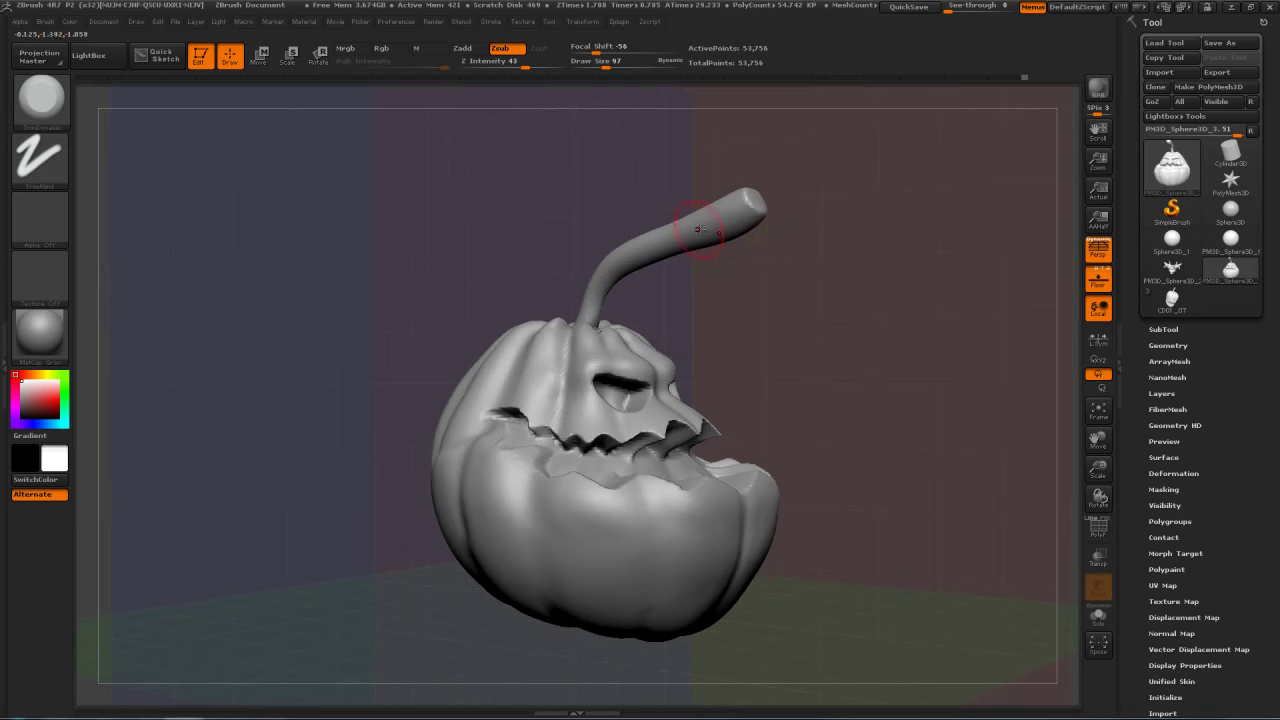
{"action": "key", "text": "s"}
{"action": "left_click_drag", "start_coordinate": [679, 226], "coordinate": [683, 230]}
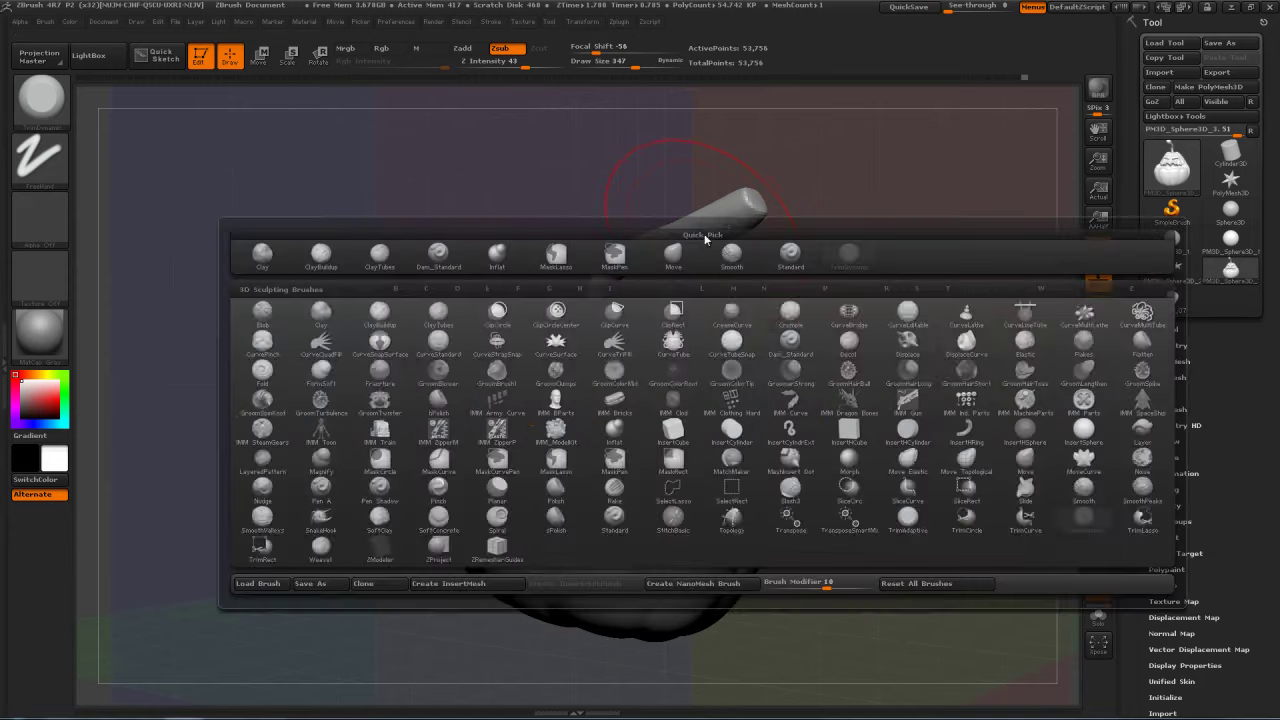
{"action": "key", "text": "b"}
{"action": "key", "text": "n"}
{"action": "mouse_move", "coordinate": [730, 216]}
{"action": "left_mouse_down"}
{"action": "mouse_move", "coordinate": [657, 229]}
{"action": "mouse_move", "coordinate": [695, 226]}
{"action": "left_mouse_up"}
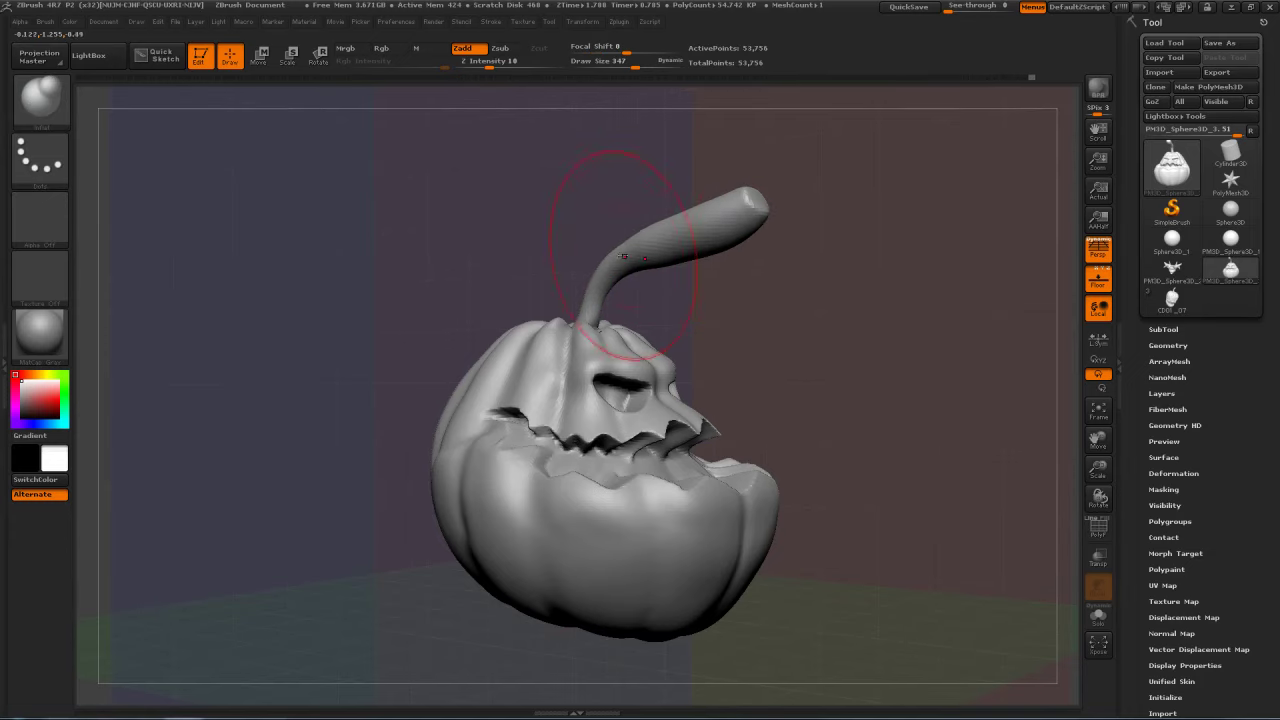
{"action": "key", "text": "shift"}
{"action": "mouse_move", "coordinate": [728, 226]}
{"action": "left_mouse_down"}
{"action": "mouse_move", "coordinate": [749, 222]}
{"action": "mouse_move", "coordinate": [665, 215]}
{"action": "mouse_move", "coordinate": [777, 210]}
{"action": "mouse_move", "coordinate": [655, 207]}
{"action": "mouse_move", "coordinate": [682, 262]}
{"action": "mouse_move", "coordinate": [716, 236]}
{"action": "mouse_move", "coordinate": [806, 225]}
{"action": "mouse_move", "coordinate": [694, 300]}
{"action": "left_mouse_up"}
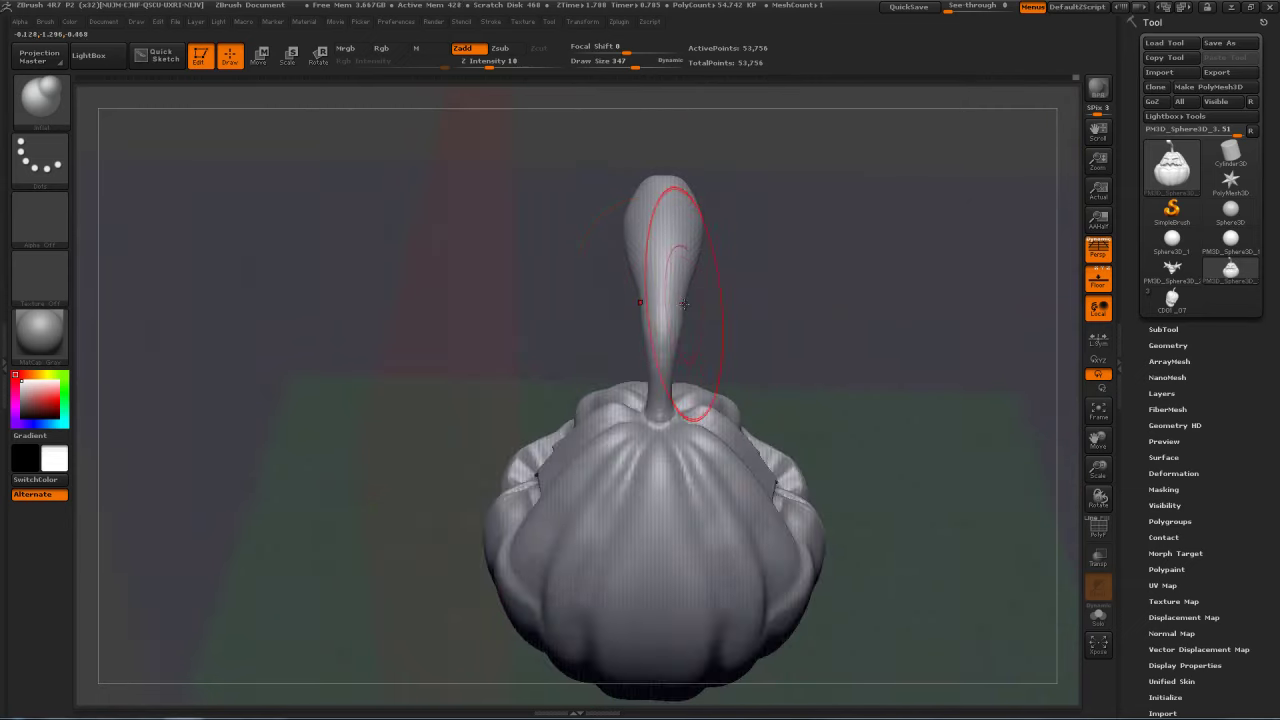
Step: Widen and reshape the stem toward its tip with a resized Move brush, and remesh the pumpkin
{"action": "key", "text": "b"}
{"action": "key", "text": "m"}
{"action": "key", "text": "v"}
{"action": "key", "text": "s"}
{"action": "left_click", "coordinate": [694, 299]}
{"action": "mouse_move", "coordinate": [684, 298]}
{"action": "left_mouse_down"}
{"action": "mouse_move", "coordinate": [692, 310]}
{"action": "mouse_move", "coordinate": [696, 300]}
{"action": "left_mouse_up"}
{"action": "key", "text": "s"}
{"action": "left_click", "coordinate": [690, 300]}
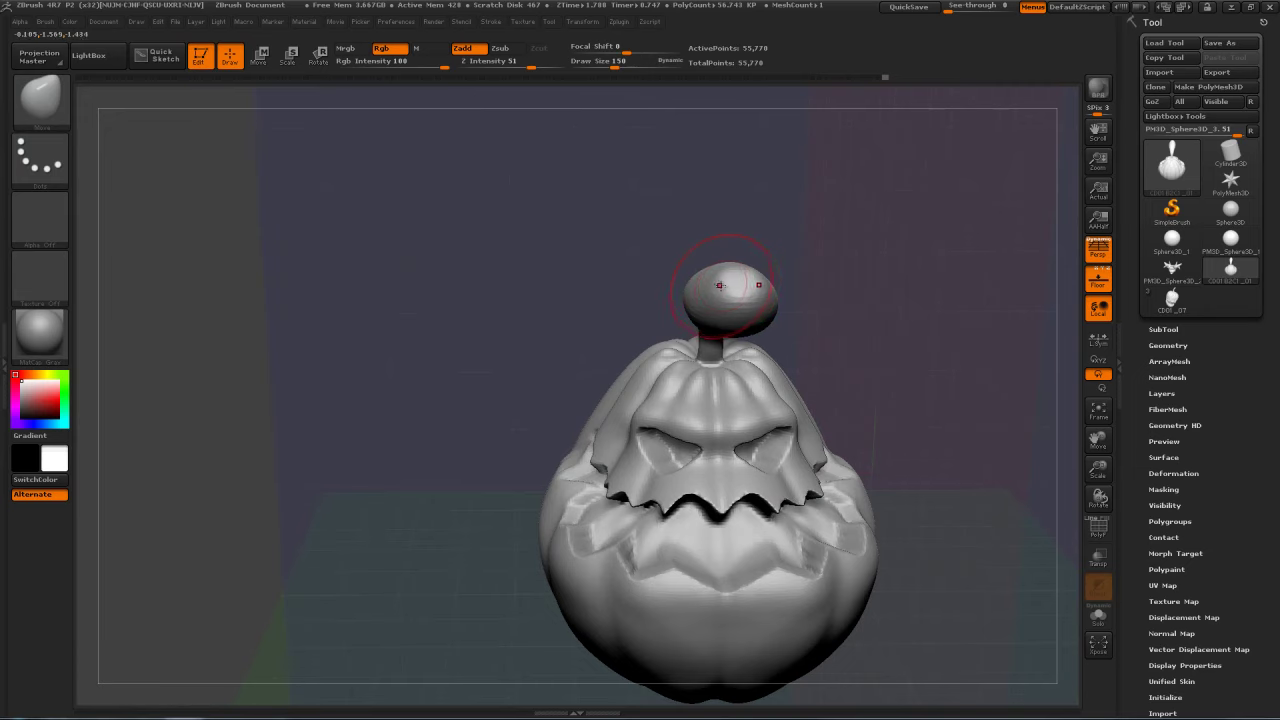
Step: Flatten the widened stem's tip again with the TrimDynamic brush and smooth the stem after checking its wireframe
{"action": "key", "text": "b"}
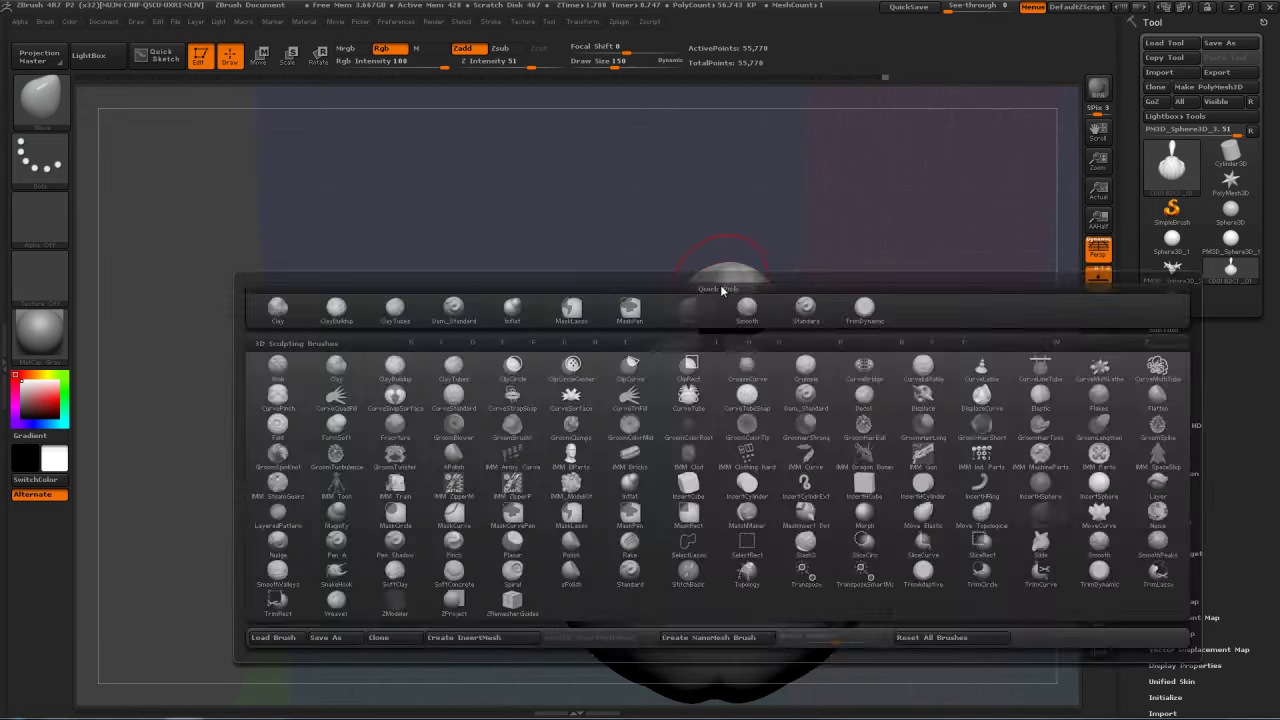
{"action": "key", "text": "t"}
{"action": "key", "text": "d"}
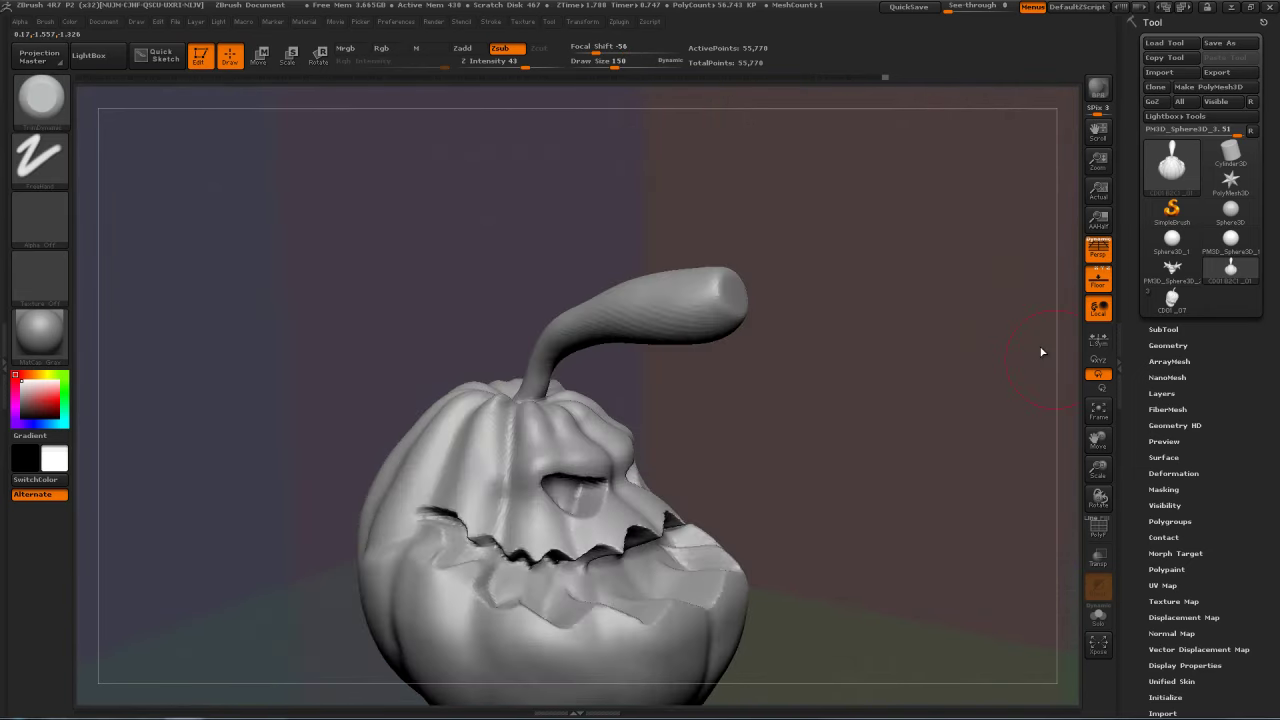
{"action": "left_click", "coordinate": [1114, 538]}
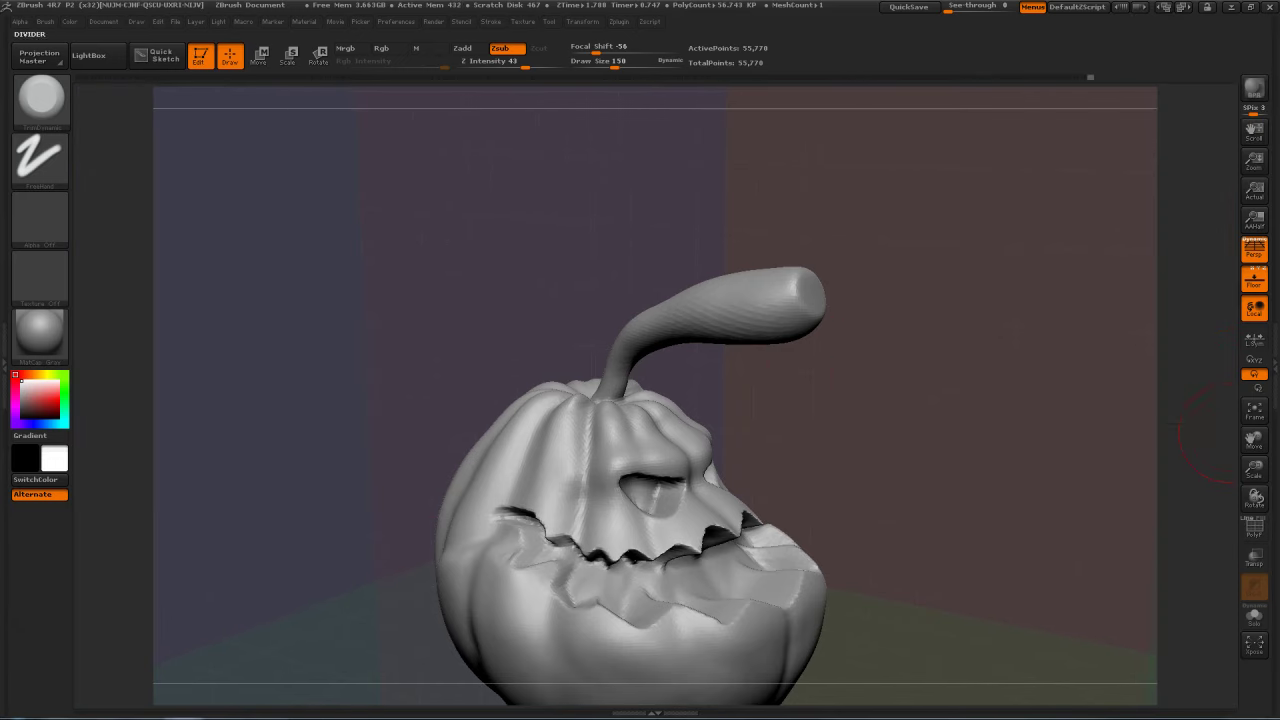
{"action": "left_click", "coordinate": [1274, 370]}
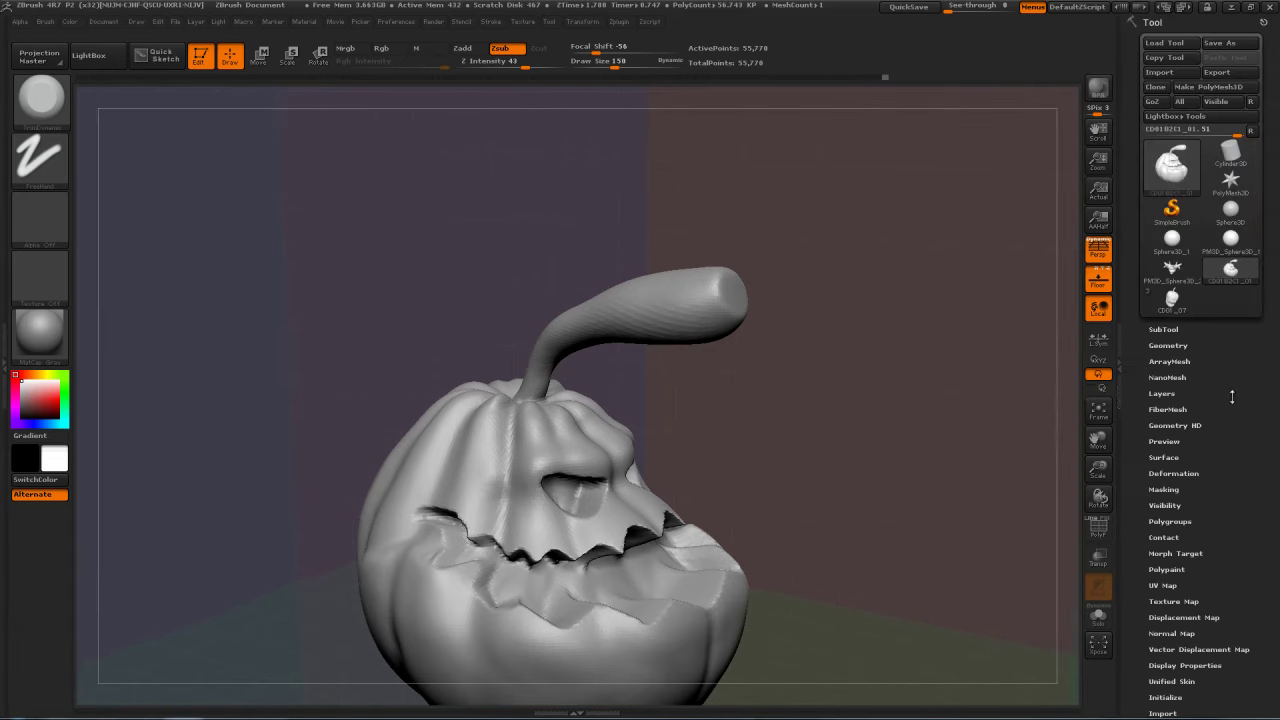
{"action": "left_click", "coordinate": [1105, 533]}
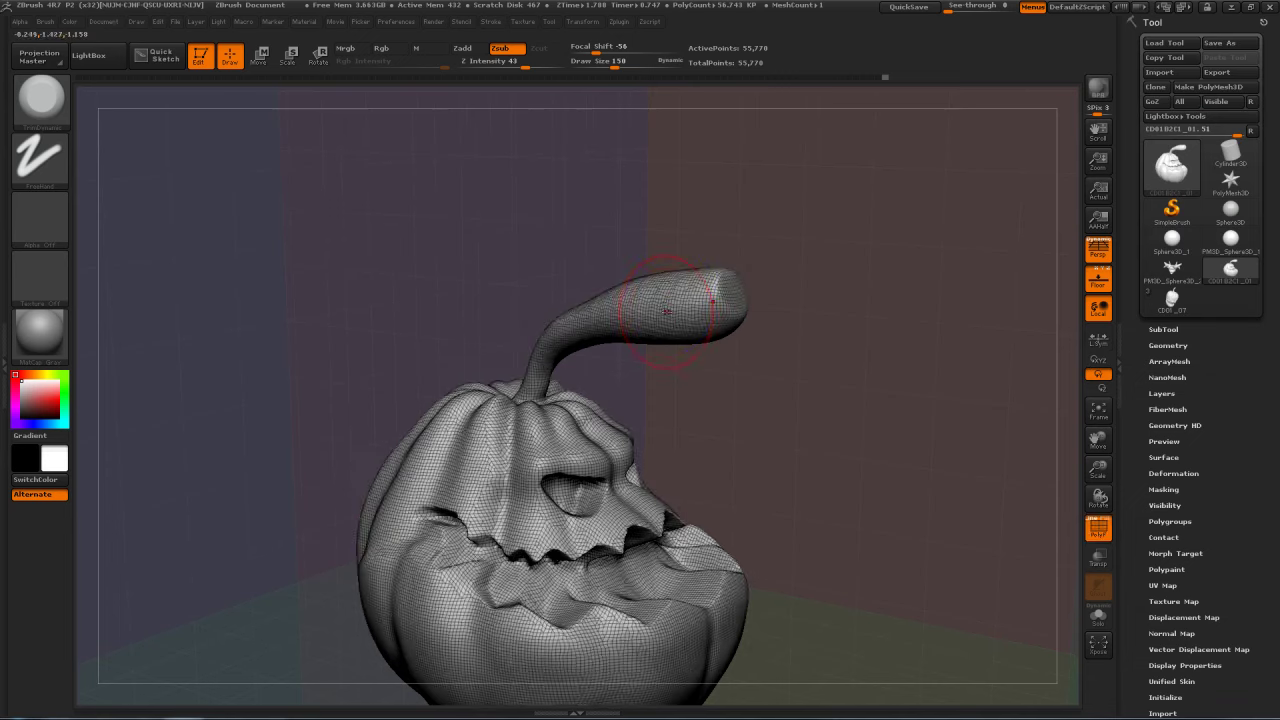
{"action": "left_click", "coordinate": [1097, 528]}
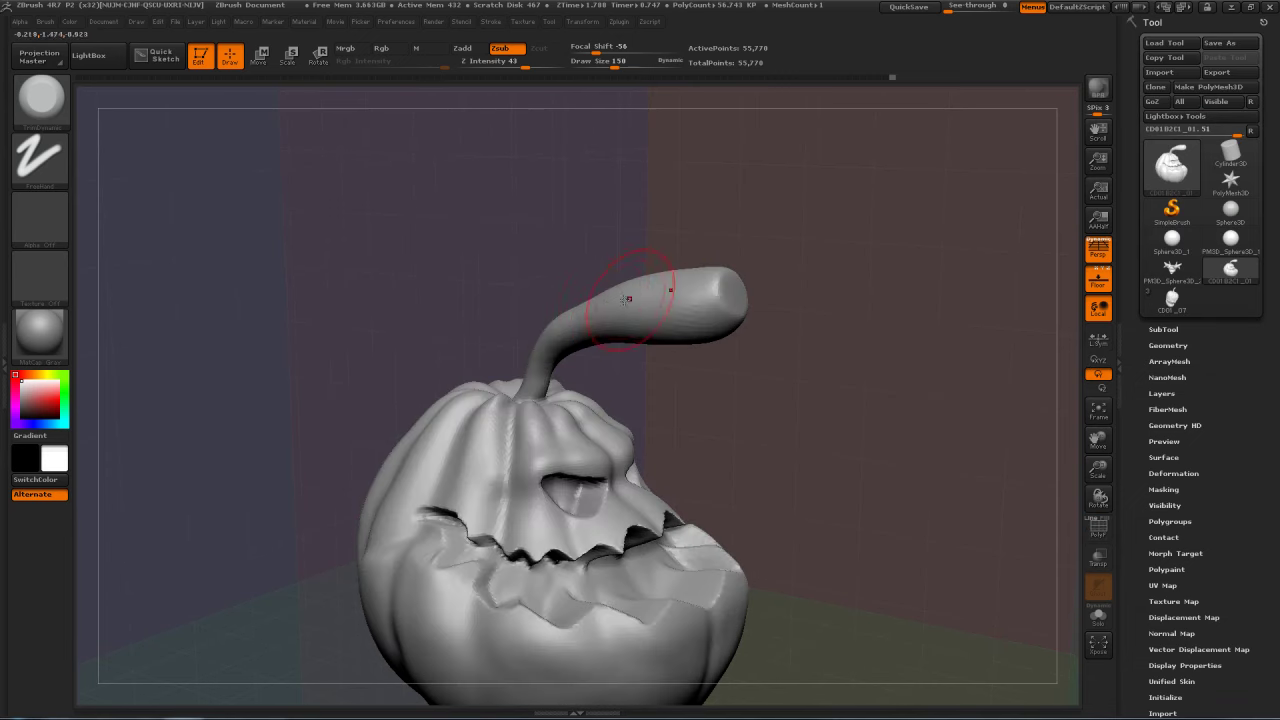
{"action": "key", "text": "shift"}
{"action": "mouse_move", "coordinate": [780, 280]}
{"action": "left_mouse_down"}
{"action": "mouse_move", "coordinate": [823, 274]}
{"action": "mouse_move", "coordinate": [814, 203]}
{"action": "mouse_move", "coordinate": [840, 271]}
{"action": "mouse_move", "coordinate": [614, 275]}
{"action": "left_mouse_up"}
Step: Build up heavy, frowning brow ridges above both eyes with a smaller ClayTubes brush and smooth them
{"action": "key", "text": "b"}
{"action": "key", "text": "c"}
{"action": "key", "text": "b"}
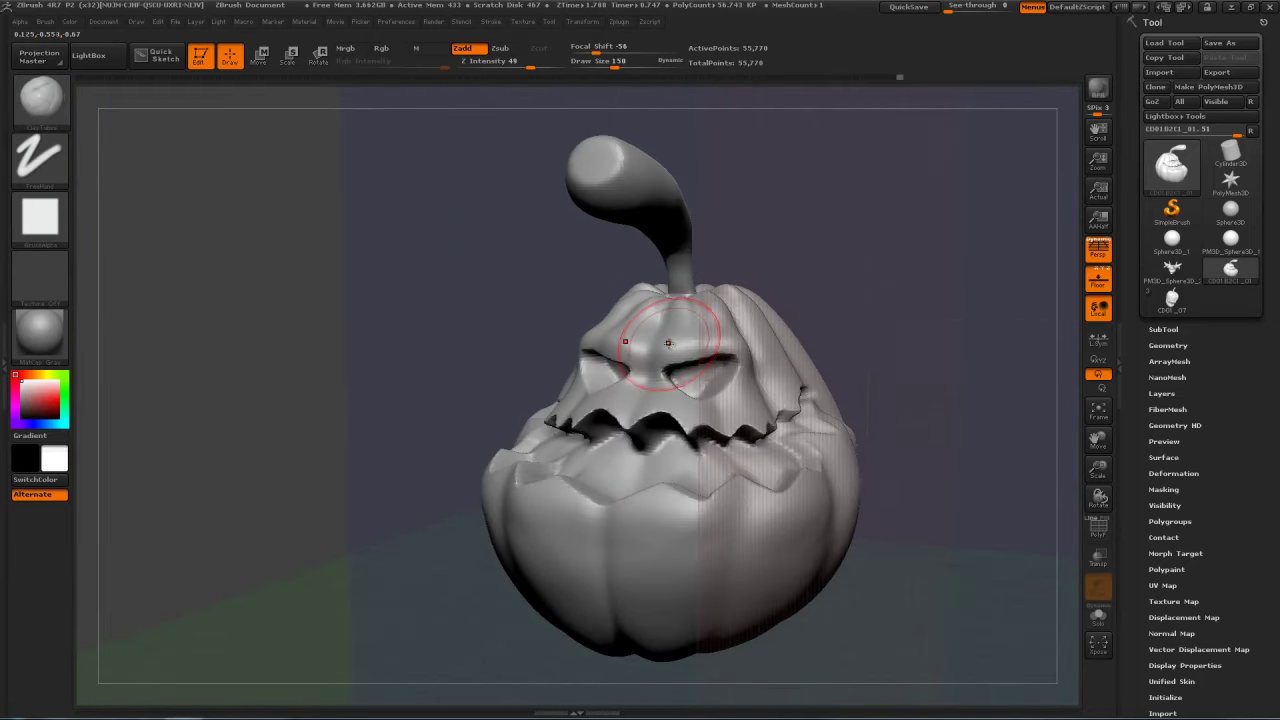
{"action": "key", "text": "s"}
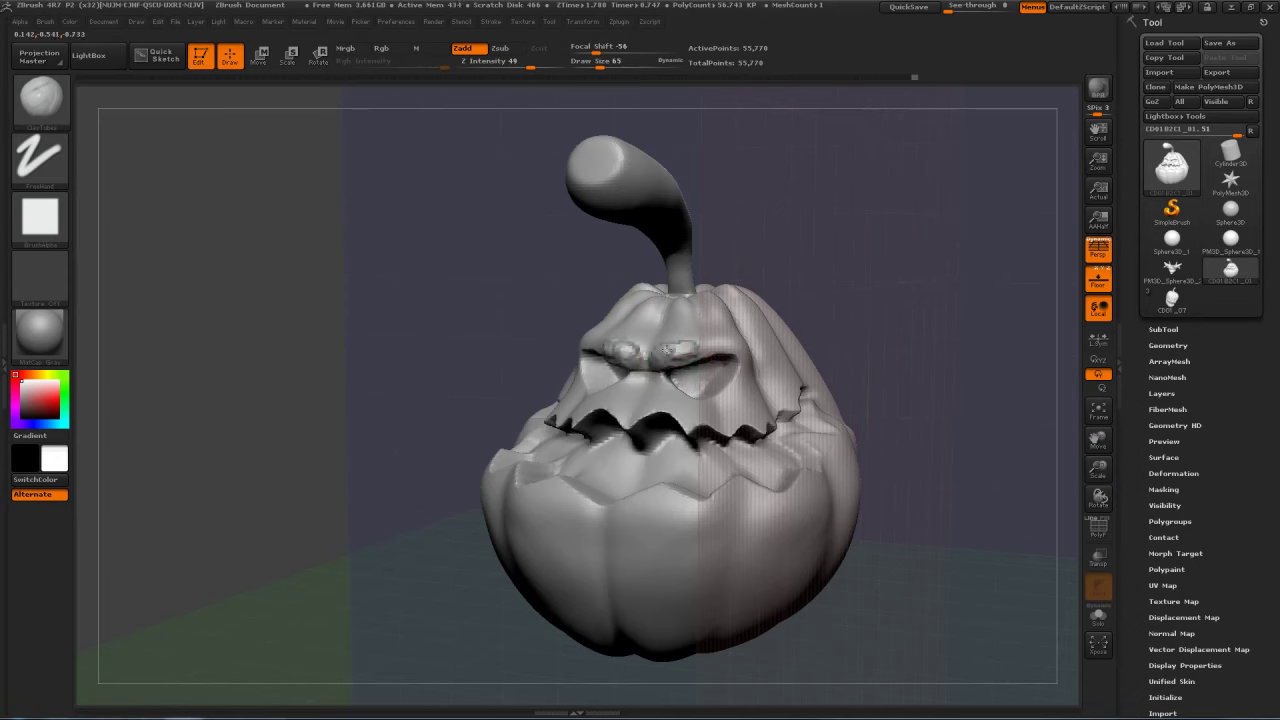
{"action": "mouse_move", "coordinate": [683, 355]}
{"action": "left_mouse_down", "text": "shift"}
{"action": "mouse_move", "coordinate": [686, 343]}
{"action": "mouse_move", "coordinate": [720, 343]}
{"action": "left_mouse_up", "text": "shift"}
{"action": "mouse_move", "coordinate": [800, 348]}
{"action": "left_mouse_down"}
{"action": "mouse_move", "coordinate": [743, 310]}
{"action": "mouse_move", "coordinate": [775, 305]}
{"action": "mouse_move", "coordinate": [716, 342]}
{"action": "mouse_move", "coordinate": [686, 338]}
{"action": "mouse_move", "coordinate": [748, 345]}
{"action": "left_mouse_up"}
{"action": "key", "text": "b"}
{"action": "key", "text": "c"}
{"action": "key", "text": "t"}
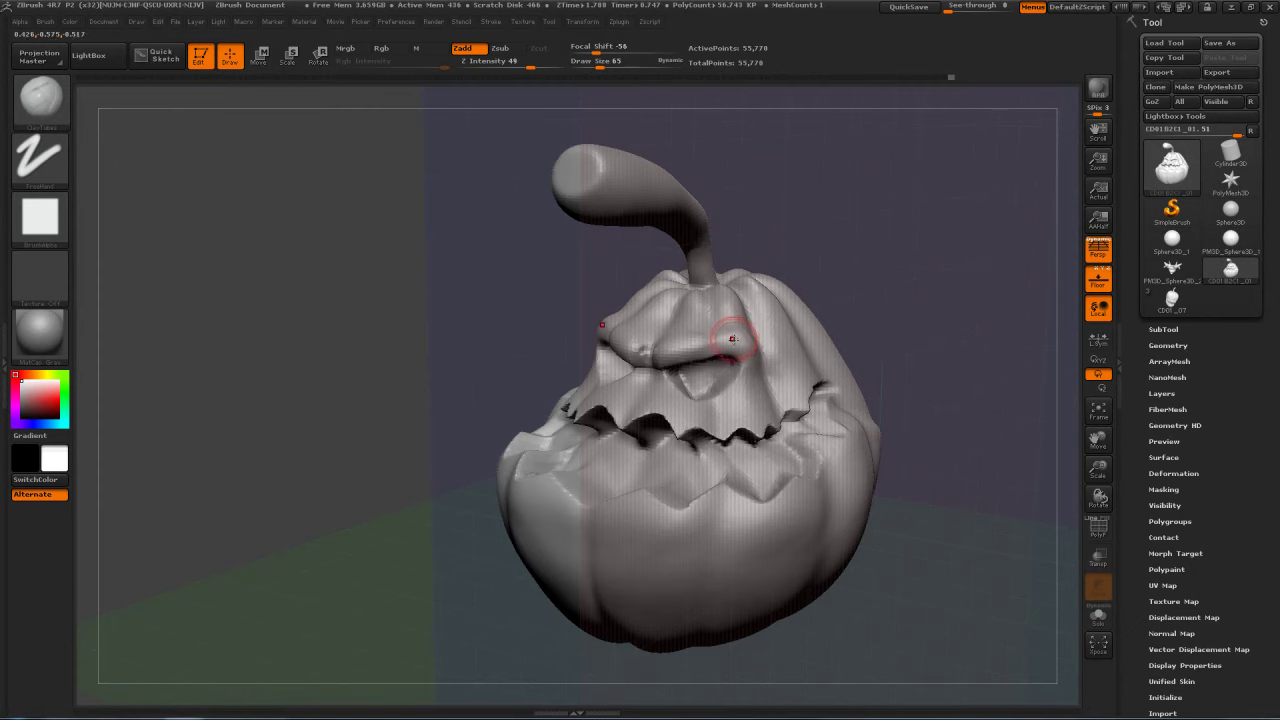
{"action": "mouse_move", "coordinate": [902, 257]}
{"action": "left_mouse_down"}
{"action": "mouse_move", "coordinate": [802, 271]}
{"action": "mouse_move", "coordinate": [871, 249]}
{"action": "mouse_move", "coordinate": [809, 283]}
{"action": "left_mouse_up"}
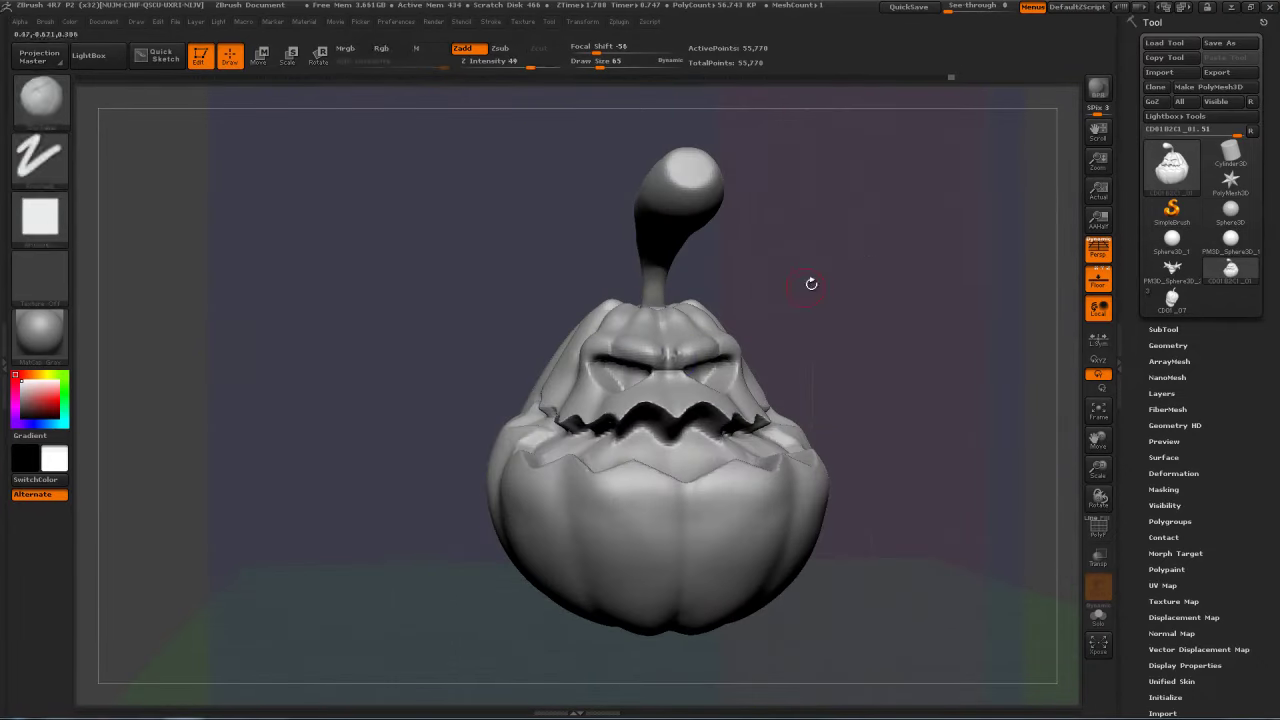
Step: Smooth a spot on the pumpkin's side and divide the mesh twice to subdivision level 3
{"action": "mouse_move", "coordinate": [886, 280]}
{"action": "left_mouse_down"}
{"action": "mouse_move", "coordinate": [843, 287]}
{"action": "mouse_move", "coordinate": [865, 308]}
{"action": "left_mouse_up"}
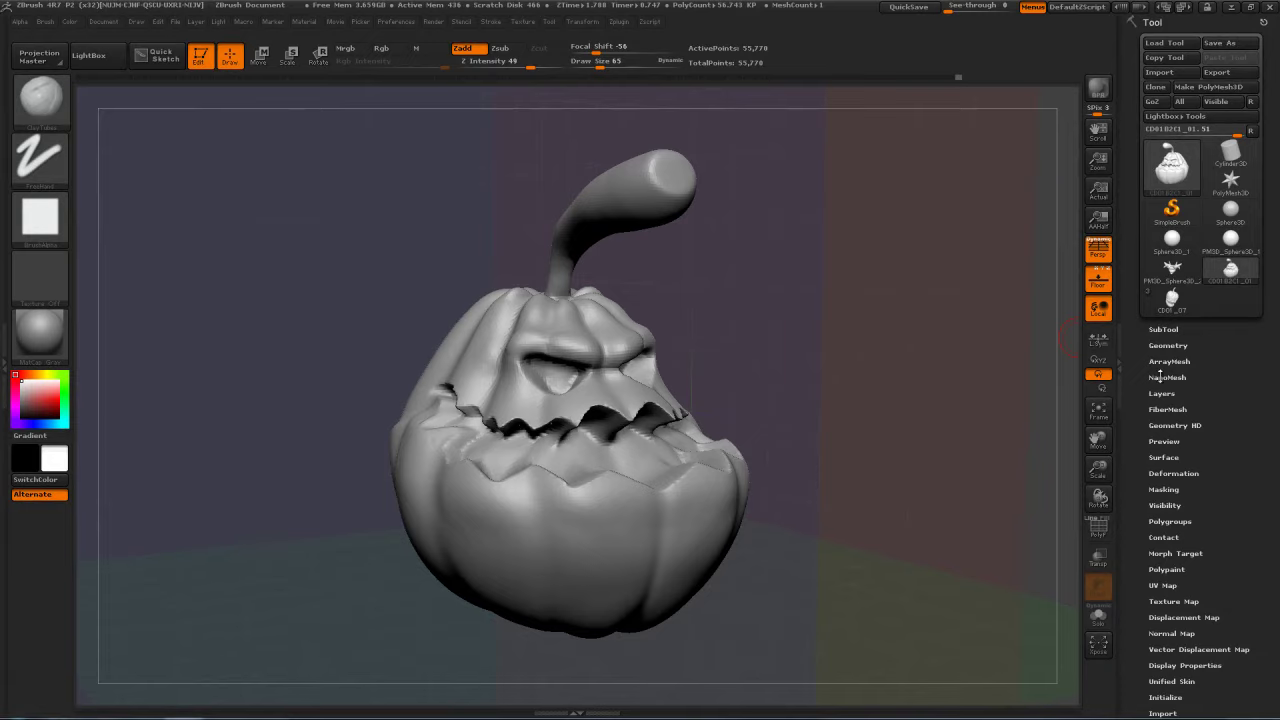
{"action": "left_click", "coordinate": [1163, 330]}
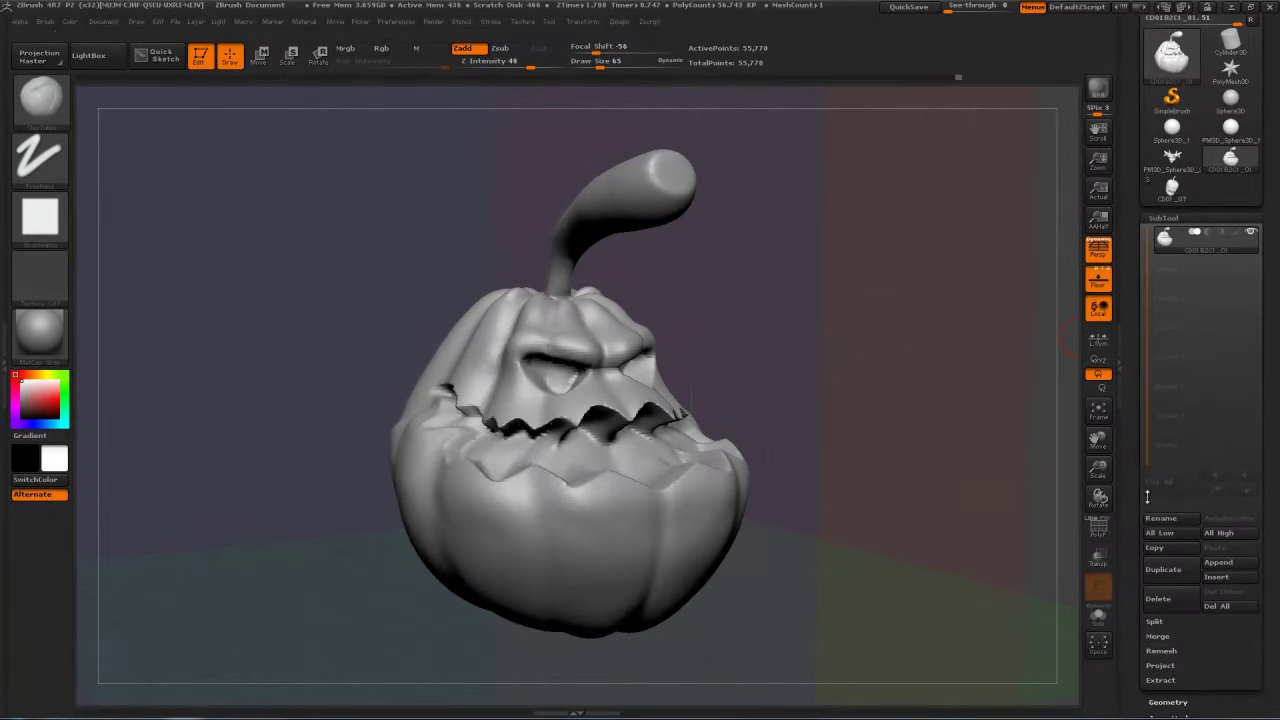
{"action": "scroll", "coordinate": [1152, 518], "scroll_direction": "down", "scroll_amount": 3}
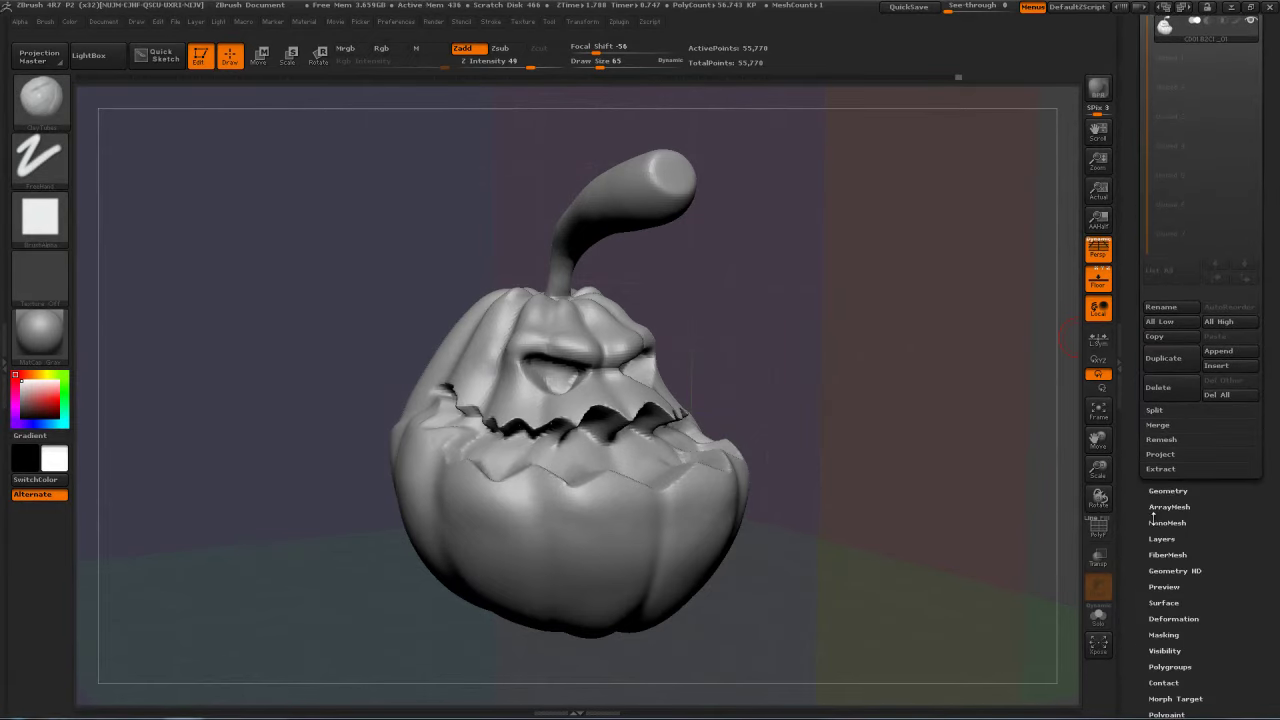
{"action": "left_click", "coordinate": [1167, 490]}
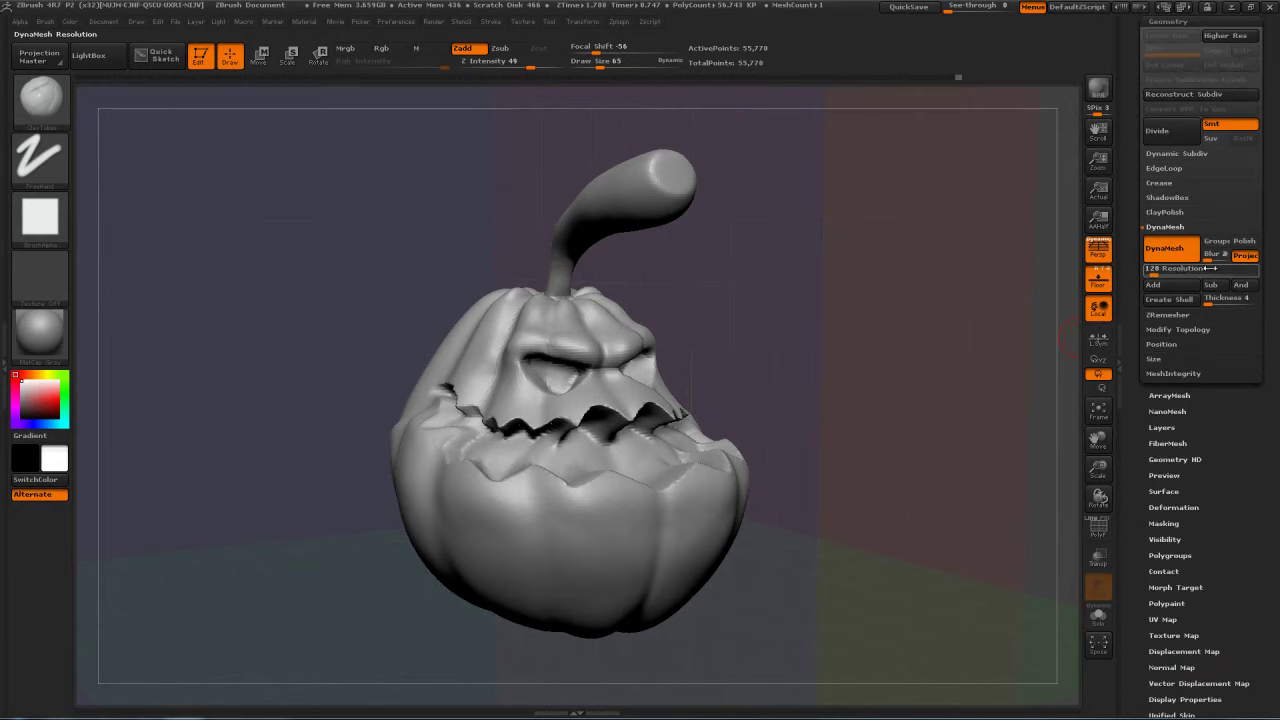
{"action": "left_click_drag", "start_coordinate": [757, 357], "coordinate": [958, 350]}
{"action": "left_click_drag", "start_coordinate": [666, 451], "coordinate": [672, 479], "text": "shift"}
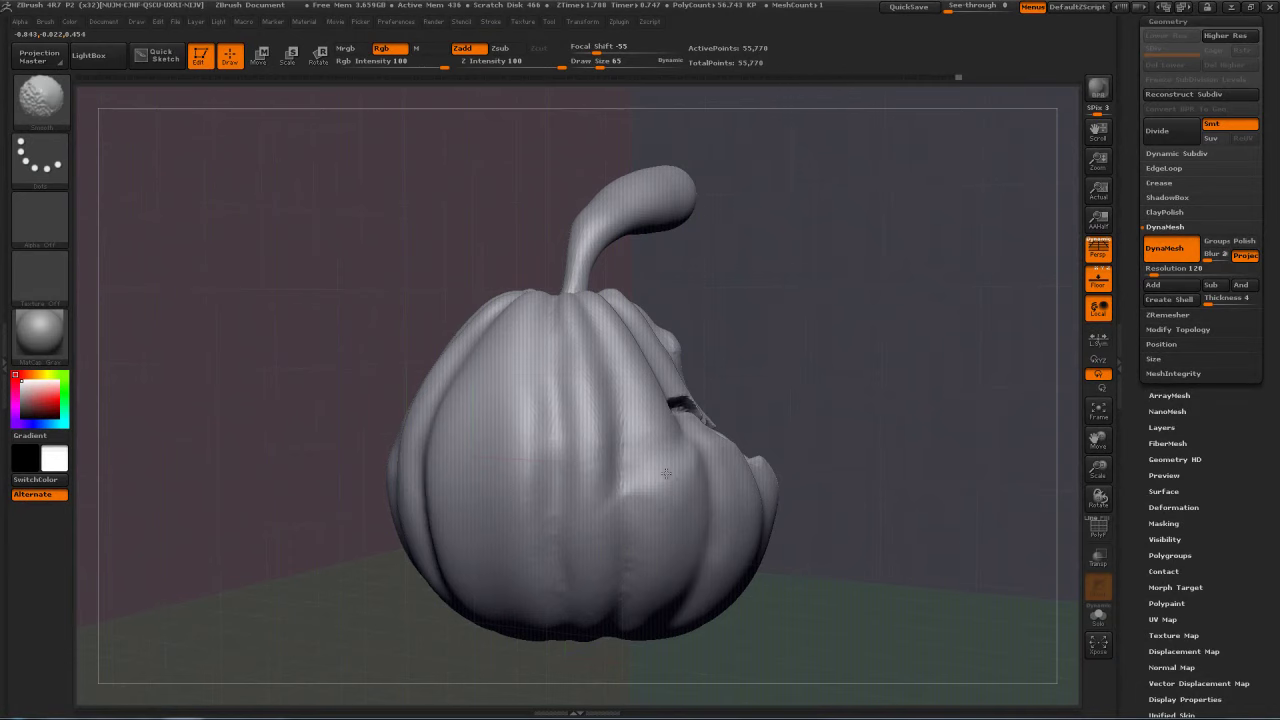
{"action": "left_click_drag", "start_coordinate": [1050, 335], "coordinate": [966, 312]}
{"action": "left_click_drag", "start_coordinate": [964, 247], "coordinate": [882, 198], "text": "alt"}
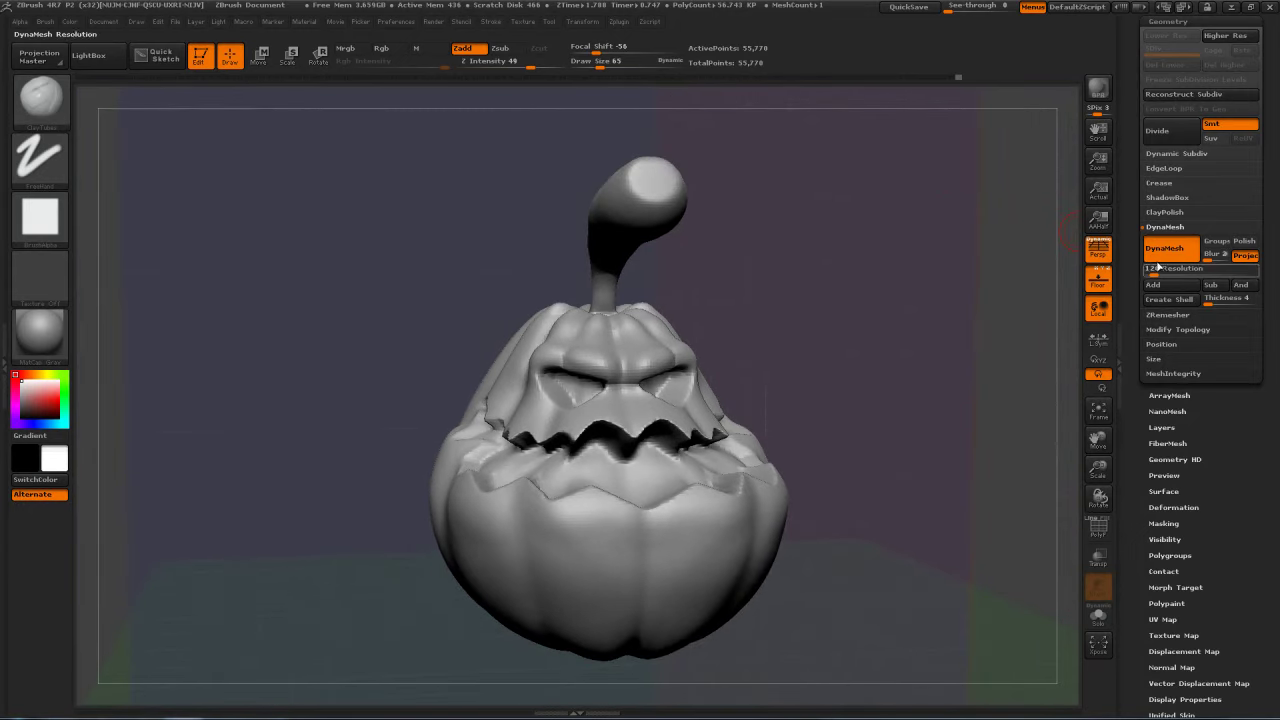
{"action": "left_click", "coordinate": [1158, 141]}
{"action": "left_click", "coordinate": [1158, 141]}
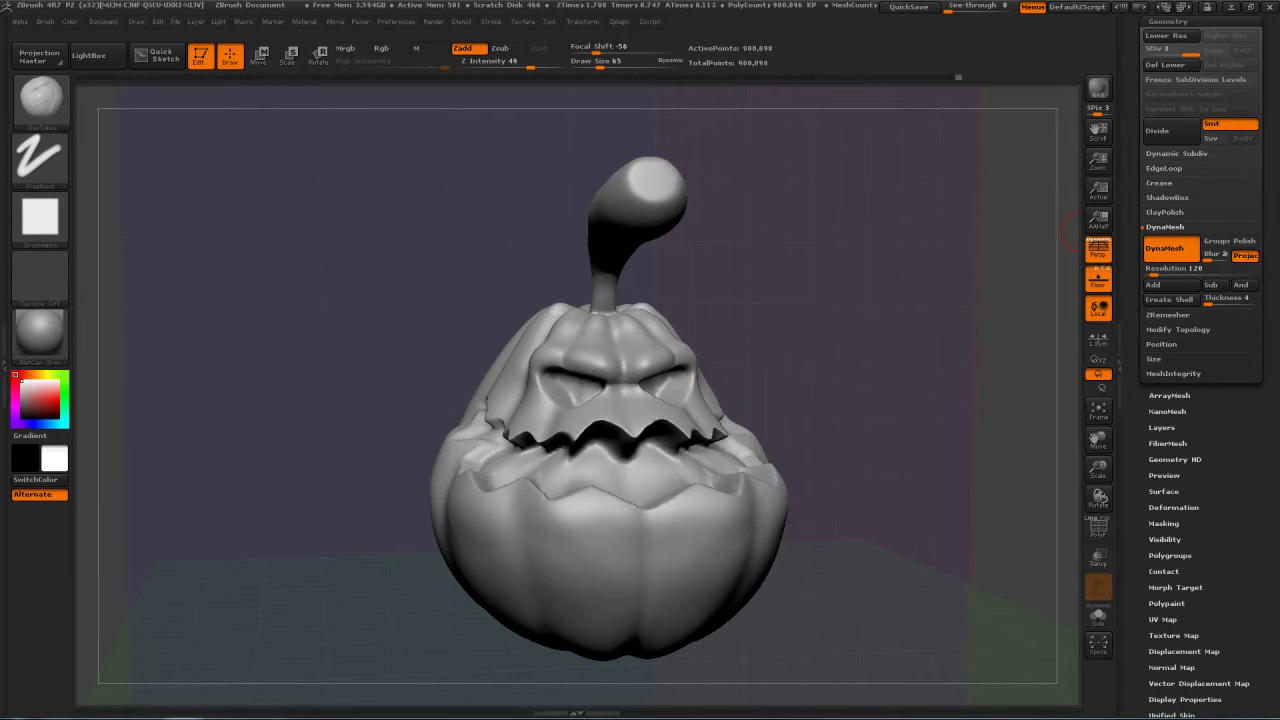
Step: Sharpen the zigzag rim below the mouth with the Dam_Standard brush, undoing the last unwanted stroke
{"action": "mouse_move", "coordinate": [100, 712]}
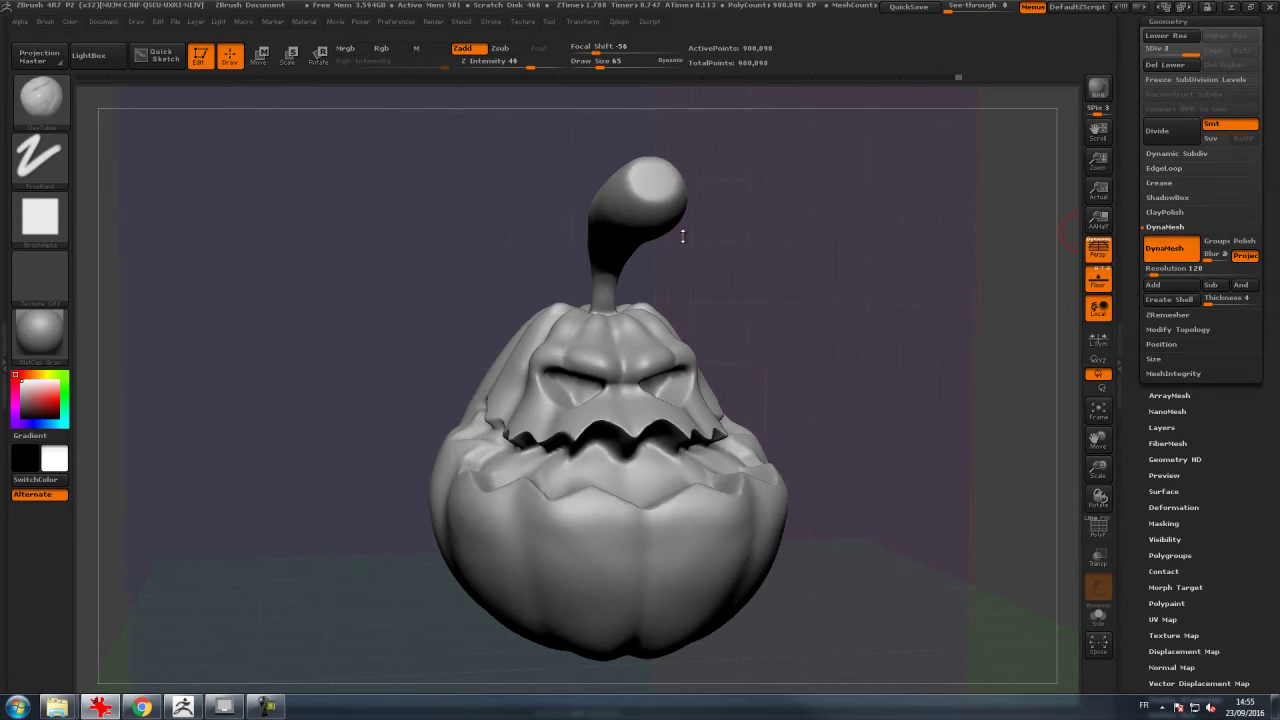
{"action": "left_click_drag", "start_coordinate": [757, 264], "coordinate": [717, 330]}
{"action": "left_click_drag", "start_coordinate": [758, 280], "coordinate": [778, 266]}
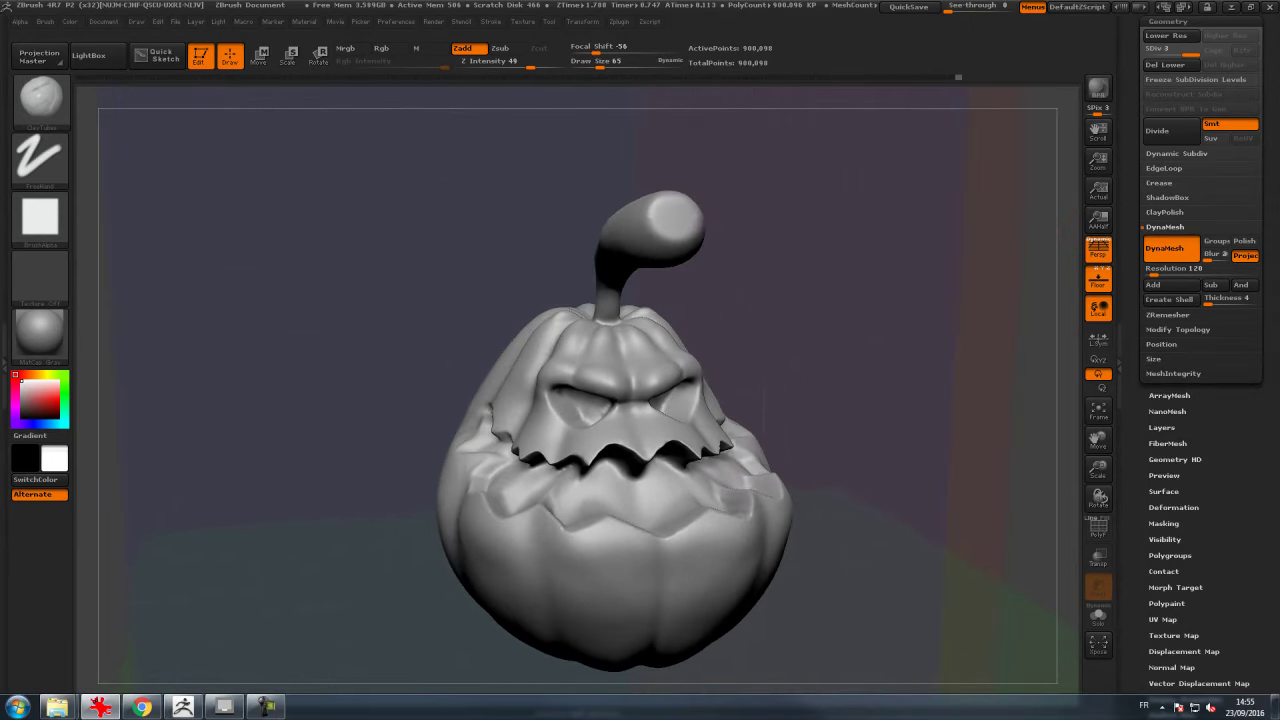
{"action": "left_click_drag", "start_coordinate": [810, 330], "coordinate": [744, 328]}
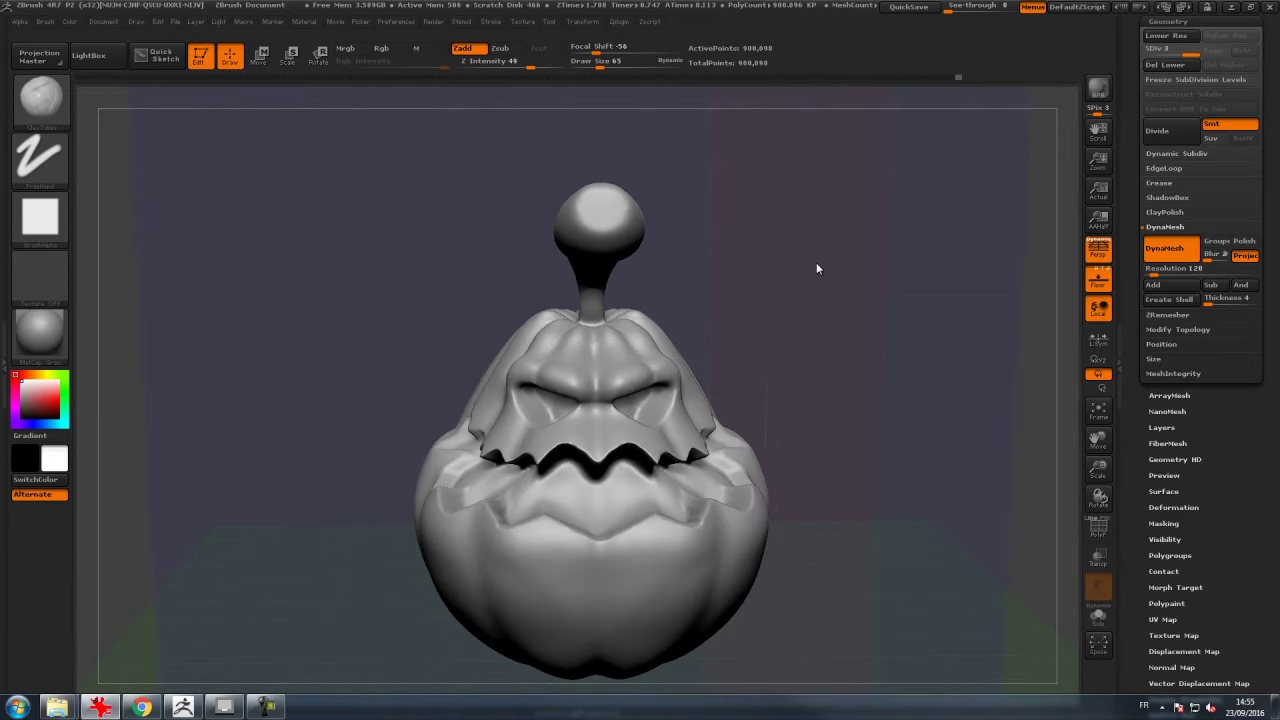
{"action": "left_click_drag", "start_coordinate": [817, 263], "coordinate": [825, 270]}
{"action": "mouse_move", "coordinate": [766, 378]}
{"action": "left_mouse_down", "text": "alt"}
{"action": "mouse_move", "coordinate": [754, 324]}
{"action": "mouse_move", "coordinate": [840, 318]}
{"action": "mouse_move", "coordinate": [886, 333]}
{"action": "mouse_move", "coordinate": [849, 297]}
{"action": "mouse_move", "coordinate": [877, 283]}
{"action": "mouse_move", "coordinate": [889, 296]}
{"action": "mouse_move", "coordinate": [940, 294]}
{"action": "mouse_move", "coordinate": [863, 264]}
{"action": "mouse_move", "coordinate": [850, 185]}
{"action": "left_mouse_up", "text": "alt"}
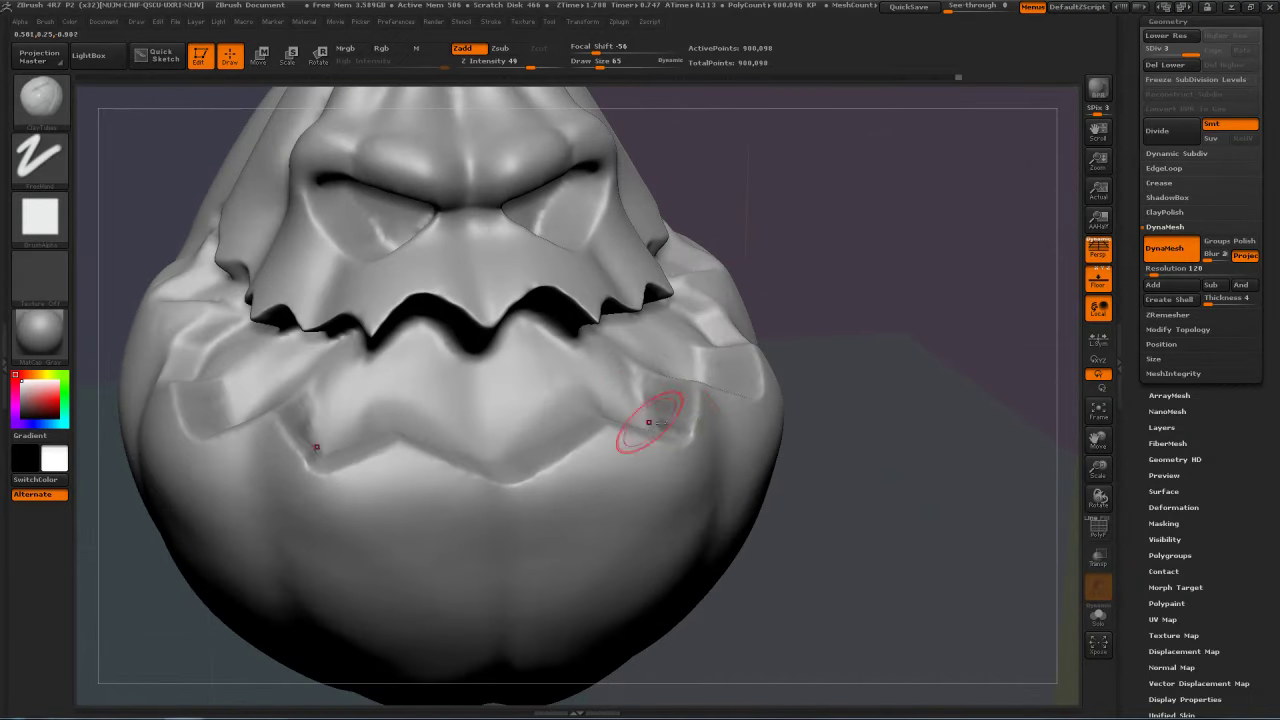
{"action": "mouse_move", "coordinate": [929, 349]}
{"action": "left_mouse_down"}
{"action": "mouse_move", "coordinate": [935, 373]}
{"action": "mouse_move", "coordinate": [614, 449]}
{"action": "left_mouse_up"}
{"action": "key", "text": "b"}
{"action": "key", "text": "d"}
{"action": "key", "text": "s"}
{"action": "left_click_drag", "start_coordinate": [887, 414], "coordinate": [450, 517], "text": "shift"}
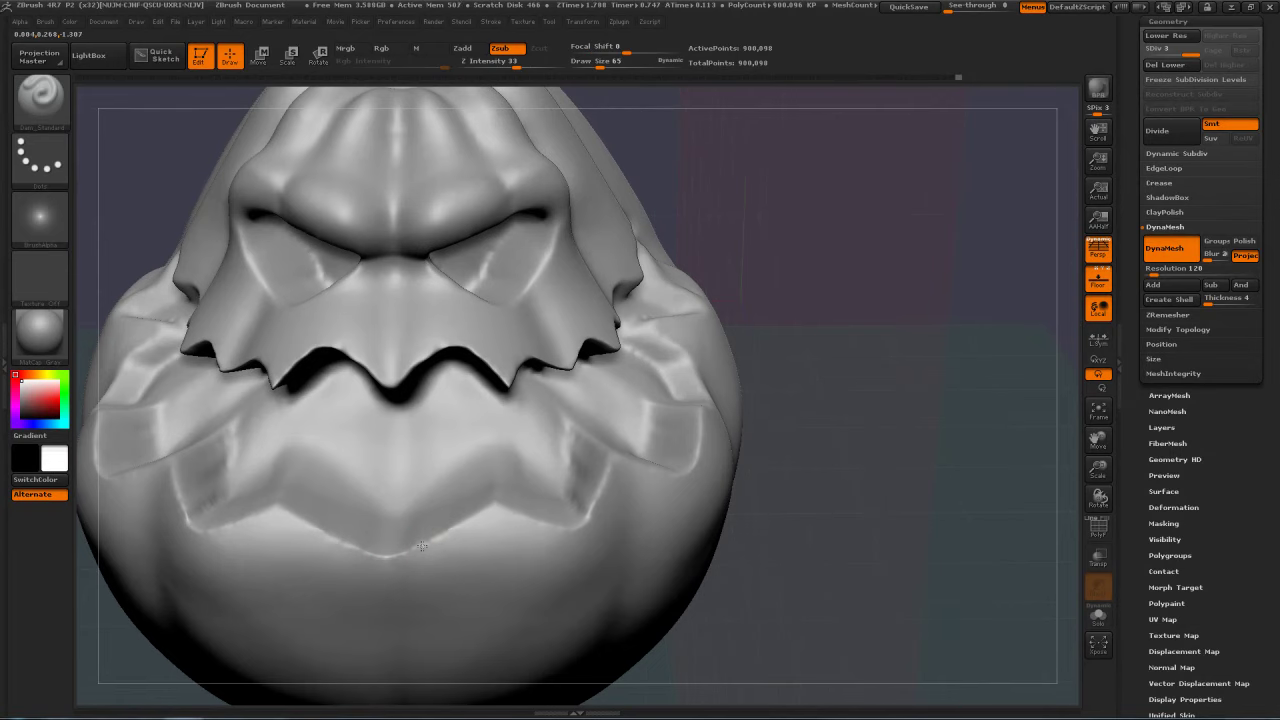
{"action": "mouse_move", "coordinate": [465, 526]}
{"action": "left_mouse_down"}
{"action": "mouse_move", "coordinate": [499, 506]}
{"action": "mouse_move", "coordinate": [557, 517]}
{"action": "mouse_move", "coordinate": [490, 514]}
{"action": "mouse_move", "coordinate": [414, 535]}
{"action": "left_mouse_up"}
{"action": "key", "text": "ctrl+z"}
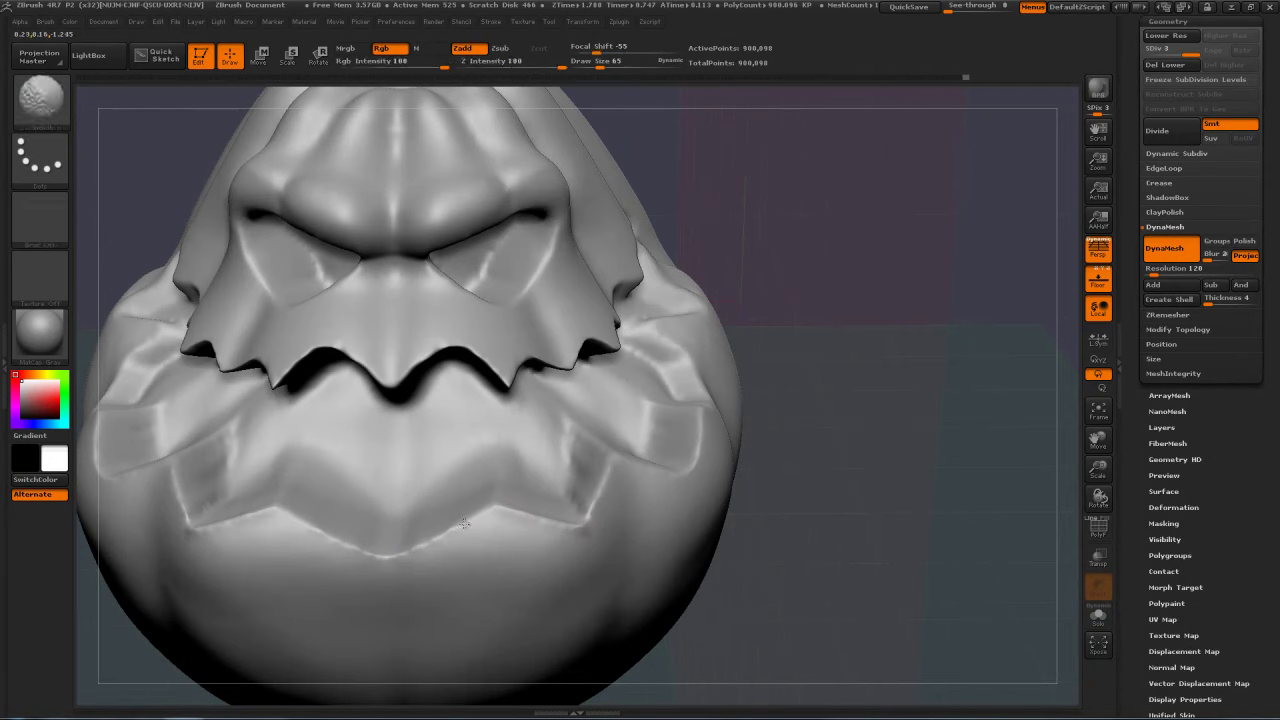
Step: Switch the mesh to subdivision level 2 and crease the central V-shaped inner edge of the lower lip with the Dam_Standard brush
{"action": "mouse_move", "coordinate": [885, 413]}
{"action": "left_mouse_down"}
{"action": "mouse_move", "coordinate": [1180, 390]}
{"action": "mouse_move", "coordinate": [1250, 238]}
{"action": "left_mouse_up"}
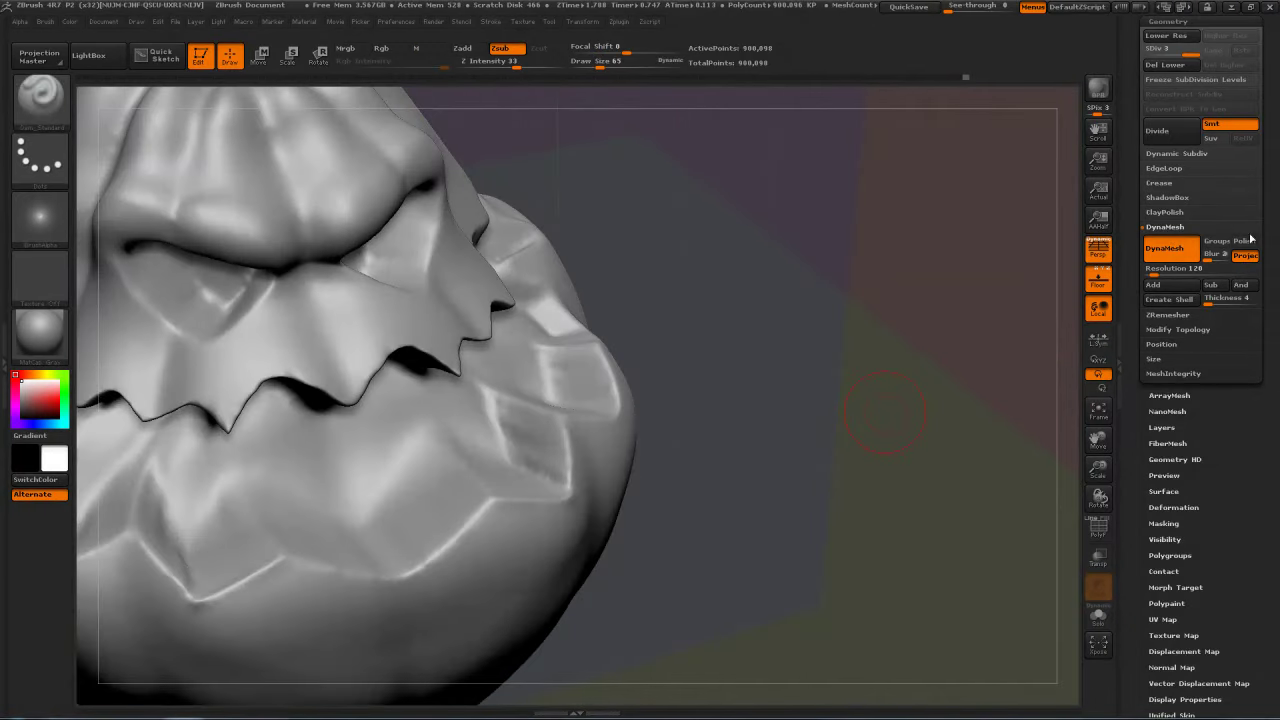
{"action": "left_click", "coordinate": [1172, 52]}
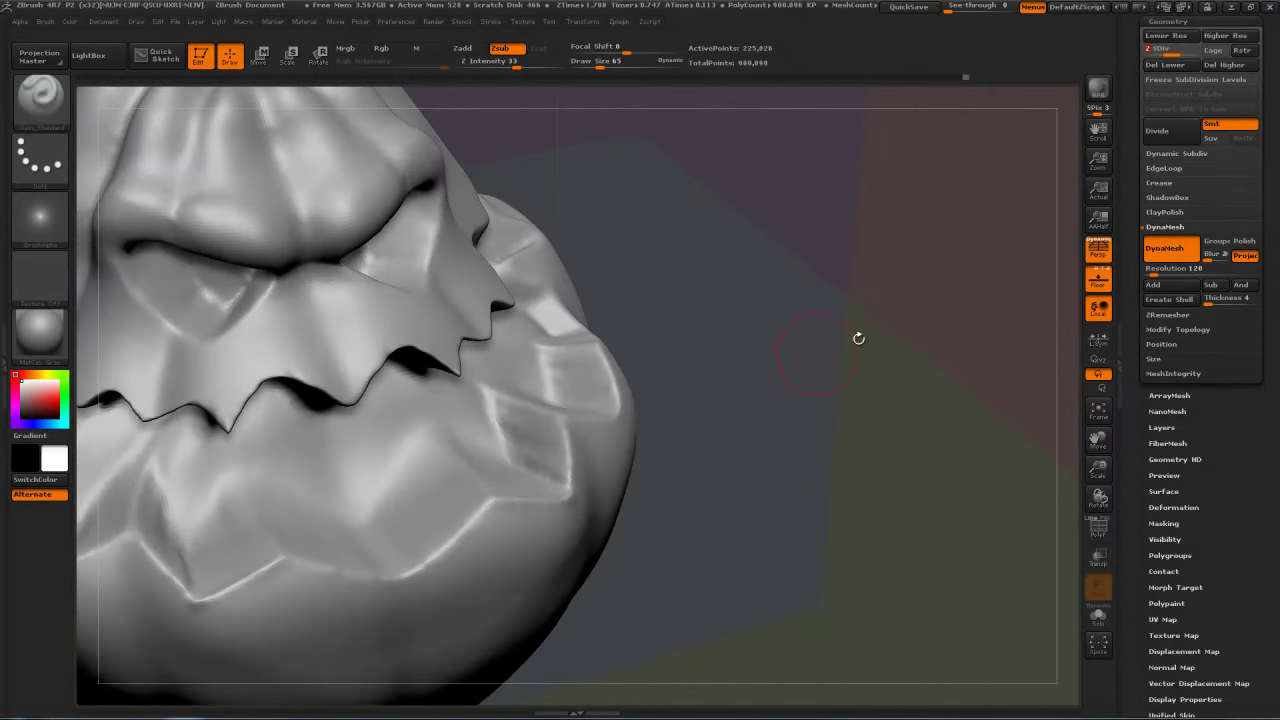
{"action": "left_click_drag", "start_coordinate": [357, 520], "coordinate": [393, 566]}
{"action": "right_click_drag", "start_coordinate": [393, 566], "coordinate": [321, 529]}
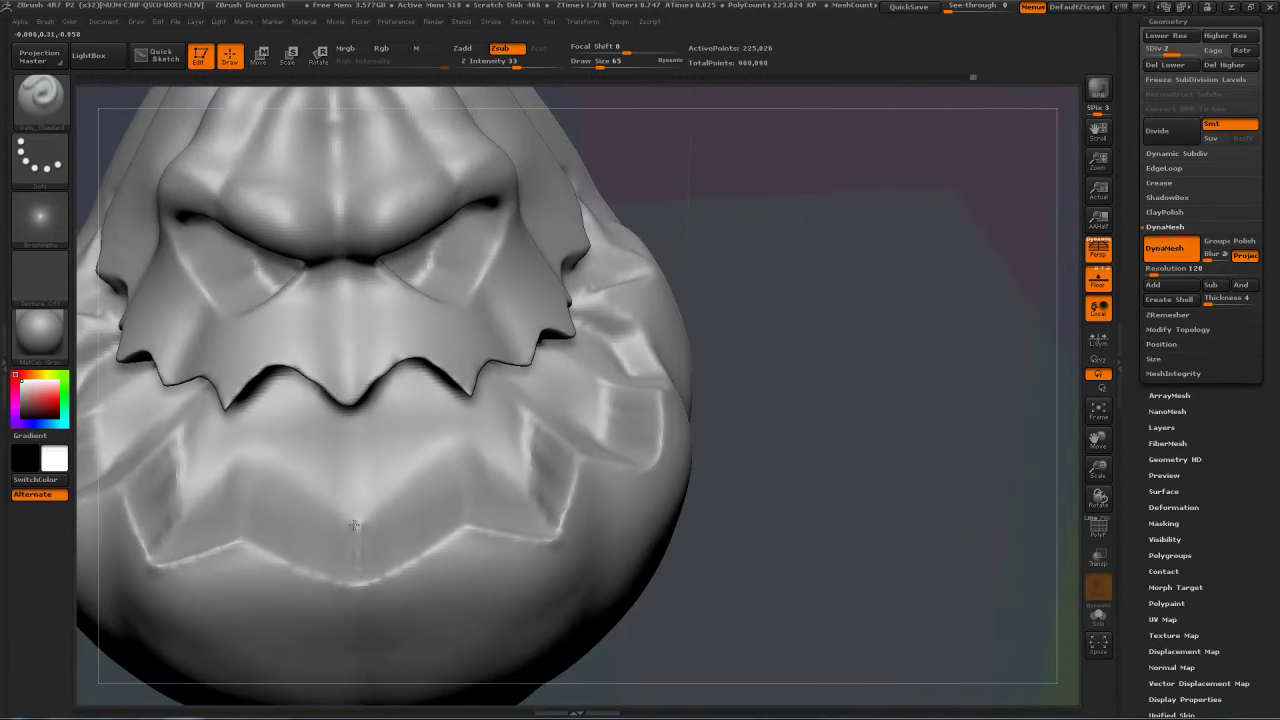
{"action": "mouse_move", "coordinate": [353, 532]}
{"action": "left_mouse_down"}
{"action": "mouse_move", "coordinate": [361, 578]}
{"action": "mouse_move", "coordinate": [362, 510]}
{"action": "mouse_move", "coordinate": [428, 482]}
{"action": "left_mouse_up"}
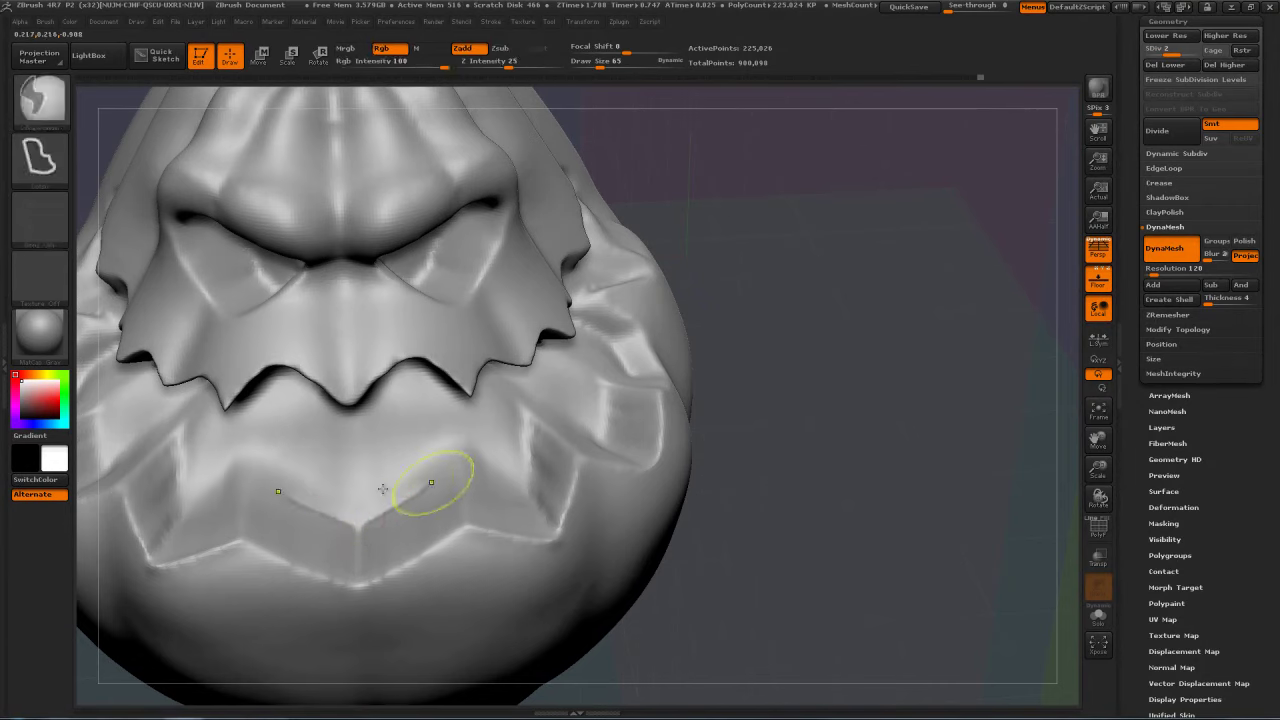
{"action": "key", "text": "ctrl+z"}
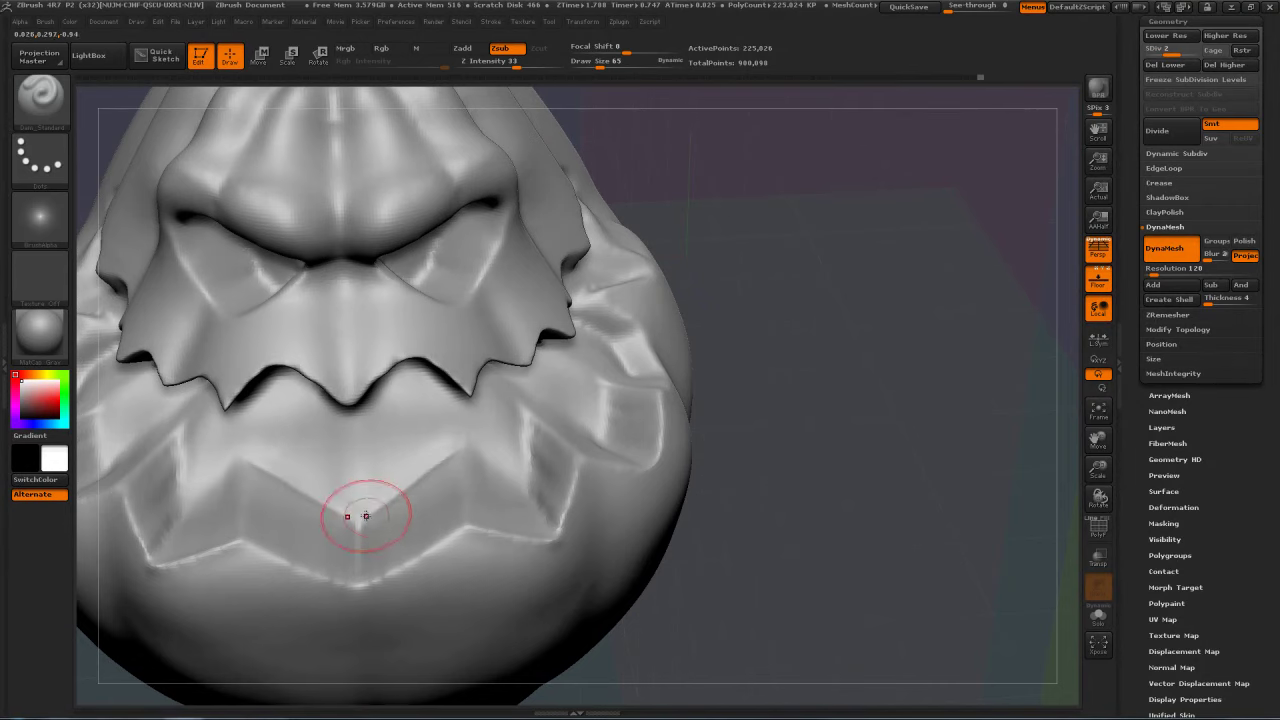
Step: Crease the inner edges of the lower lip's facets beside the centre with Dam_Standard strokes and smooth their corners
{"action": "mouse_move", "coordinate": [771, 357]}
{"action": "left_mouse_down"}
{"action": "mouse_move", "coordinate": [862, 357]}
{"action": "mouse_move", "coordinate": [862, 372]}
{"action": "left_mouse_up"}
{"action": "mouse_move", "coordinate": [469, 423]}
{"action": "left_mouse_down", "text": "shift"}
{"action": "mouse_move", "coordinate": [440, 432]}
{"action": "mouse_move", "coordinate": [456, 446]}
{"action": "mouse_move", "coordinate": [446, 439]}
{"action": "left_mouse_up", "text": "shift"}
{"action": "key", "text": "alt"}
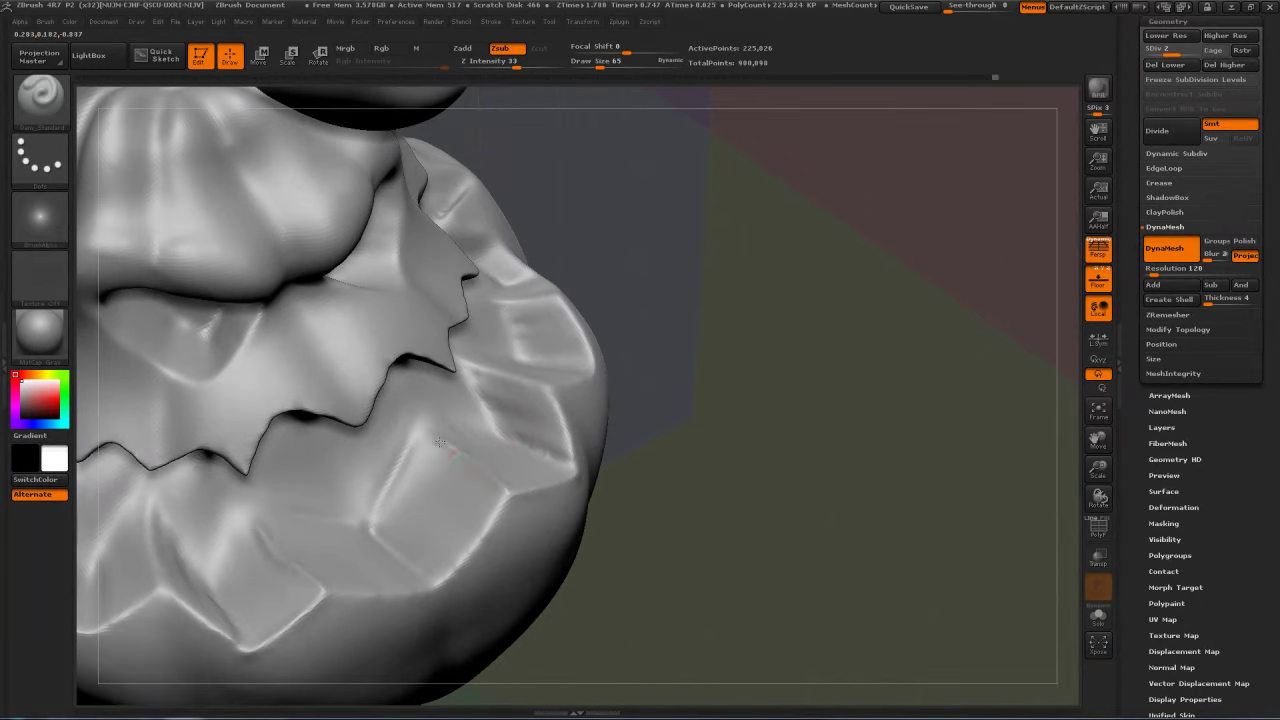
{"action": "key", "text": "shift"}
{"action": "left_click_drag", "start_coordinate": [749, 386], "coordinate": [858, 326]}
{"action": "left_click_drag", "start_coordinate": [436, 432], "coordinate": [488, 467]}
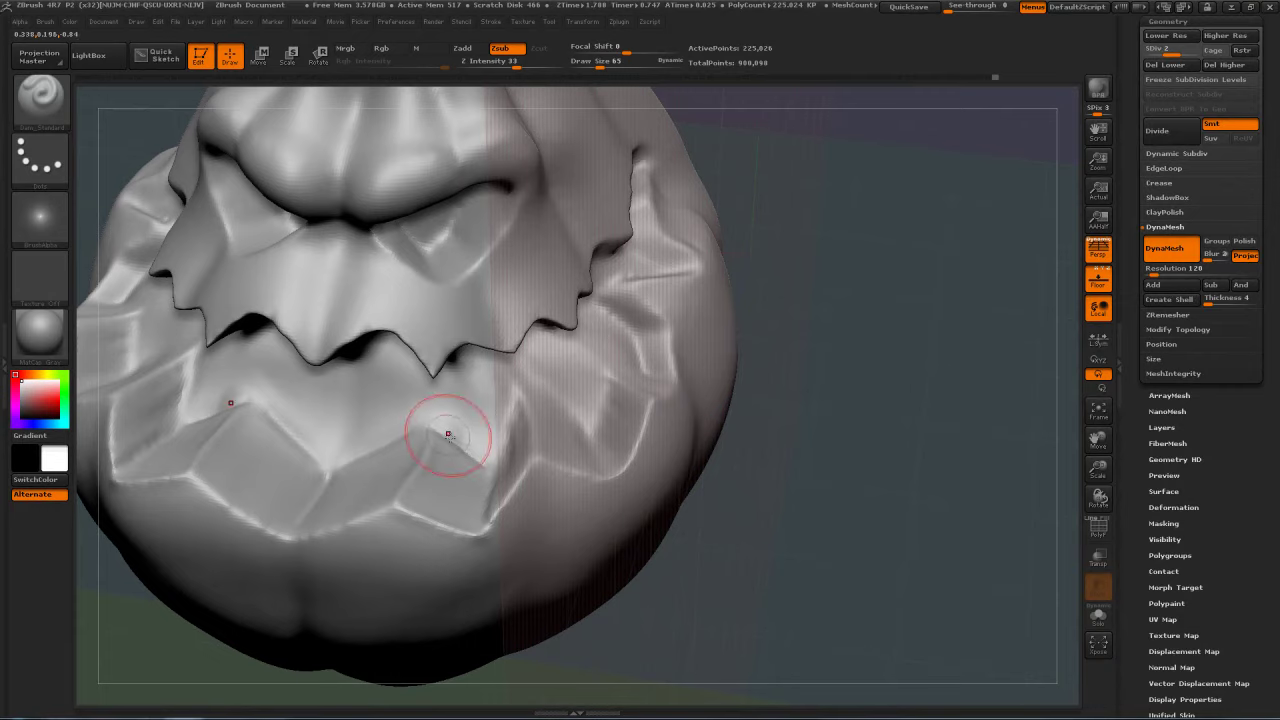
{"action": "left_click_drag", "start_coordinate": [437, 431], "coordinate": [449, 434], "text": "shift"}
{"action": "left_click_drag", "start_coordinate": [988, 437], "coordinate": [500, 423]}
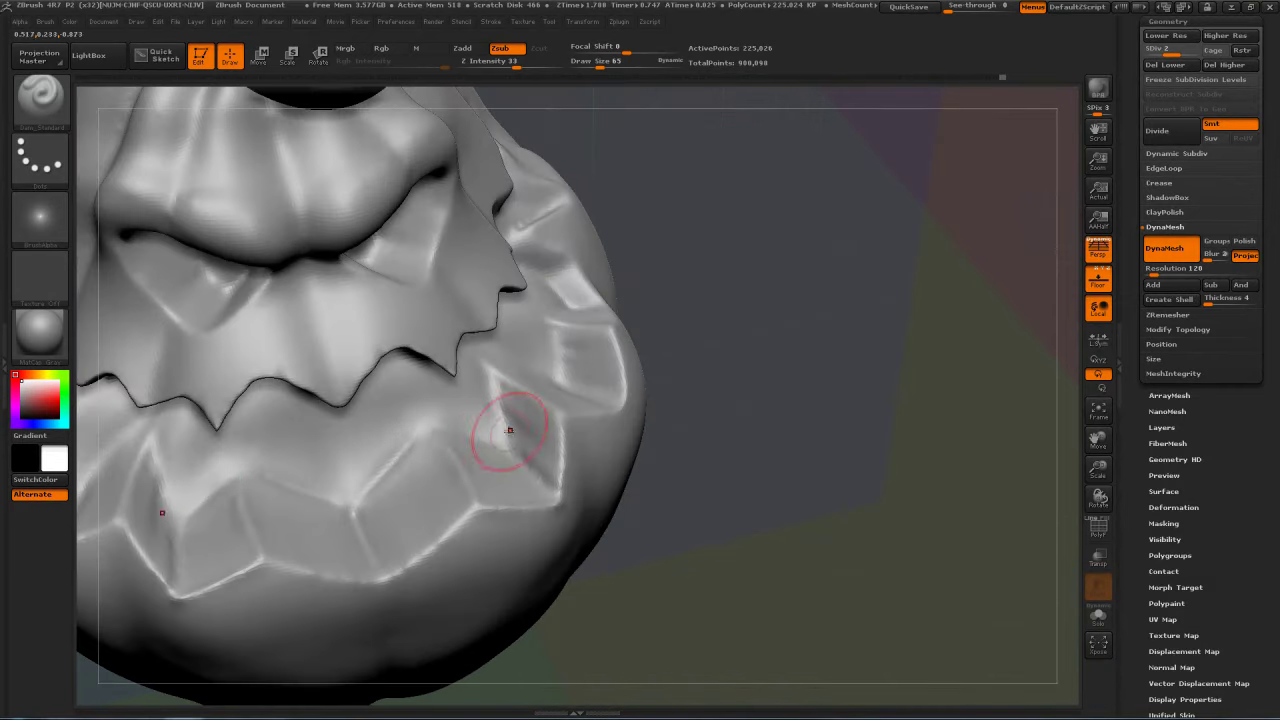
{"action": "mouse_move", "coordinate": [422, 431]}
{"action": "left_mouse_down", "text": "shift"}
{"action": "mouse_move", "coordinate": [371, 474]}
{"action": "mouse_move", "coordinate": [383, 480]}
{"action": "left_mouse_up", "text": "shift"}
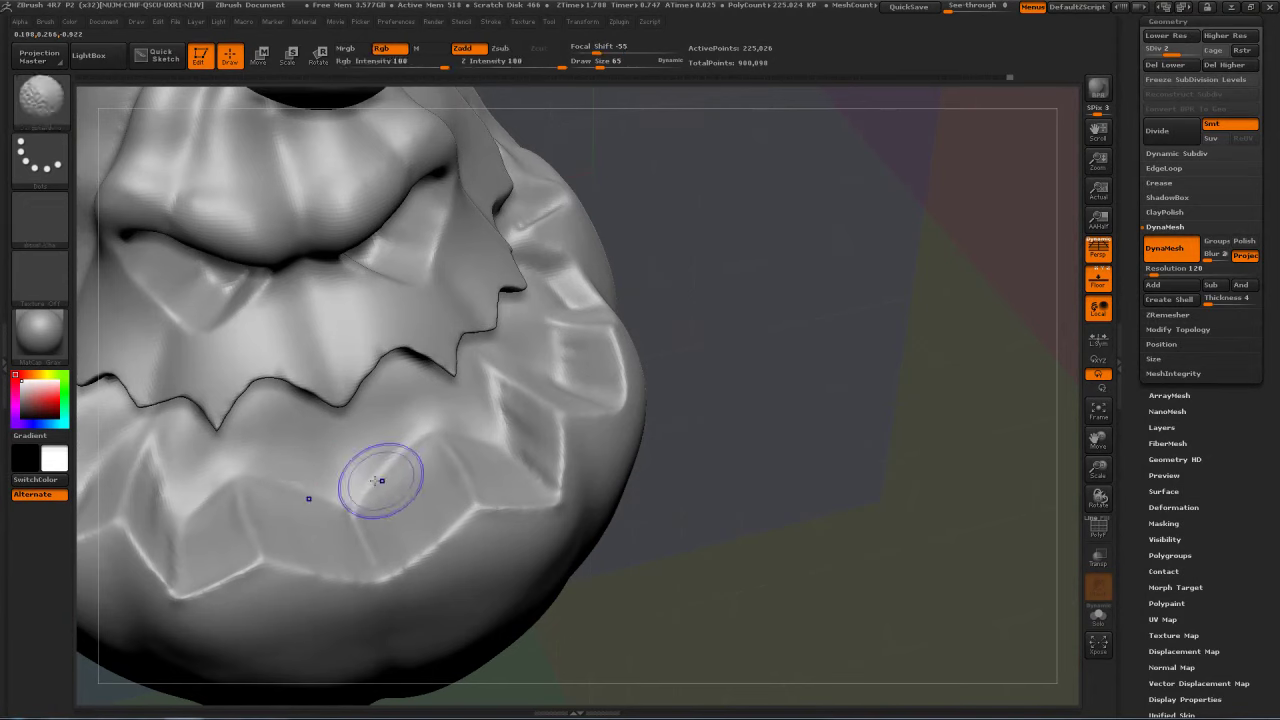
Step: Flatten the facets of the cut lower lip with the TrimDynamic brush at draw size 37 and smooth them
{"action": "key", "text": "b"}
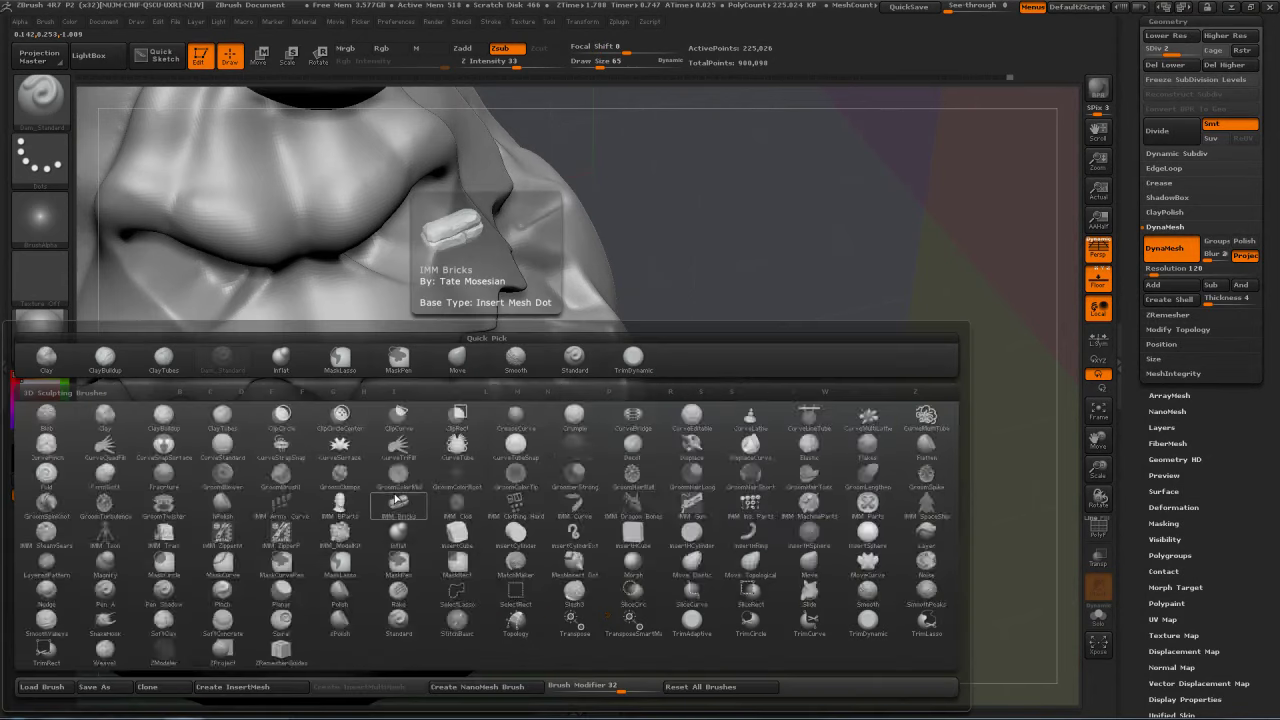
{"action": "key", "text": "t"}
{"action": "key", "text": "d"}
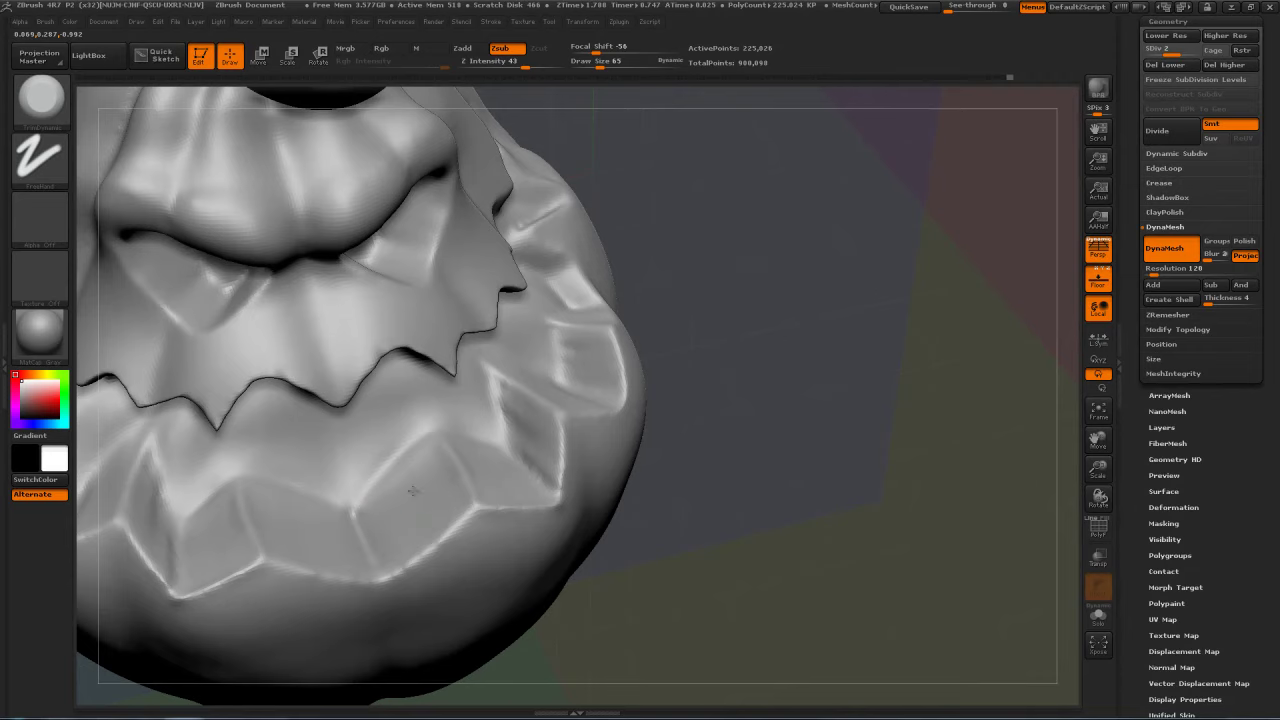
{"action": "left_click_drag", "start_coordinate": [751, 490], "coordinate": [840, 478]}
{"action": "mouse_move", "coordinate": [429, 469]}
{"action": "left_mouse_down", "text": "shift"}
{"action": "mouse_move", "coordinate": [389, 487]}
{"action": "mouse_move", "coordinate": [414, 520]}
{"action": "mouse_move", "coordinate": [451, 527]}
{"action": "mouse_move", "coordinate": [484, 511]}
{"action": "left_mouse_up", "text": "shift"}
{"action": "mouse_move", "coordinate": [677, 471]}
{"action": "left_mouse_down"}
{"action": "mouse_move", "coordinate": [897, 424]}
{"action": "mouse_move", "coordinate": [895, 442]}
{"action": "left_mouse_up"}
{"action": "key", "text": "s"}
{"action": "mouse_move", "coordinate": [477, 419]}
{"action": "left_mouse_down"}
{"action": "mouse_move", "coordinate": [450, 415]}
{"action": "mouse_move", "coordinate": [450, 434]}
{"action": "left_mouse_up"}
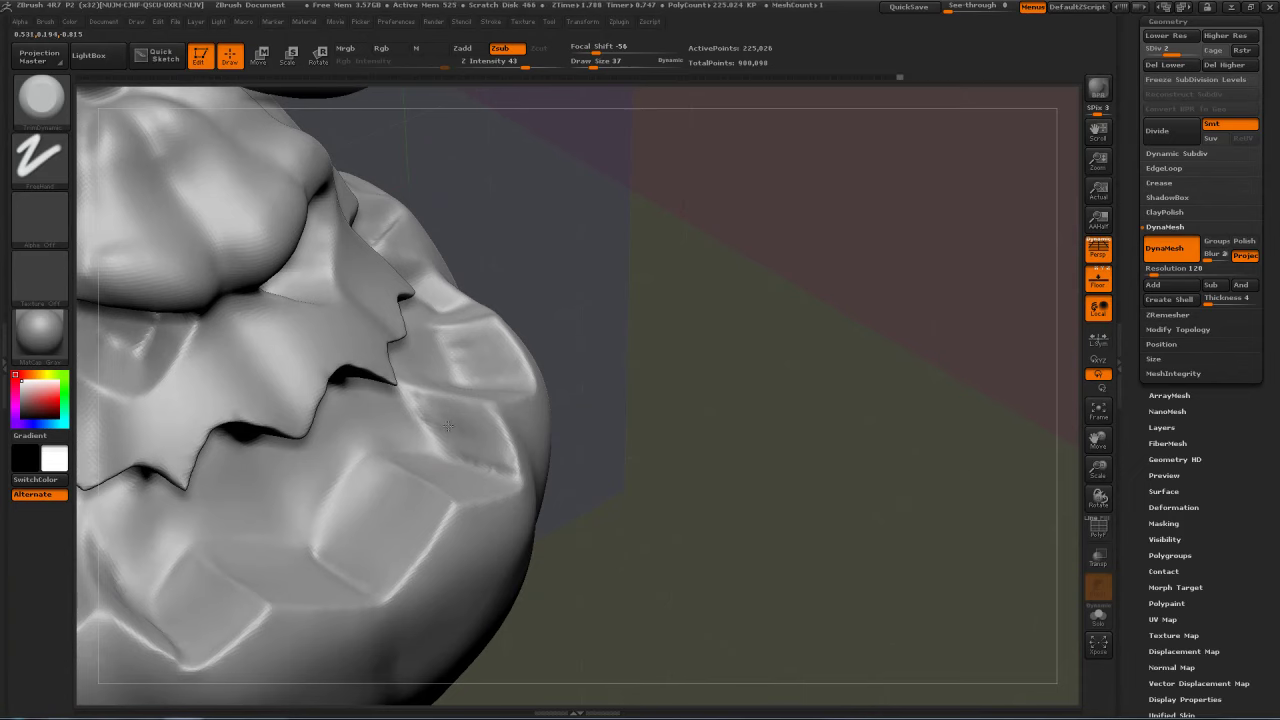
{"action": "key", "text": "shift"}
{"action": "left_click_drag", "start_coordinate": [488, 445], "coordinate": [498, 430], "text": "shift"}
{"action": "right_click_drag", "start_coordinate": [355, 450], "coordinate": [446, 393]}
Step: Crease the inner corners of the side facets on the lower lip with the Dam_Standard brush, smoothing rough spots
{"action": "key", "text": "b"}
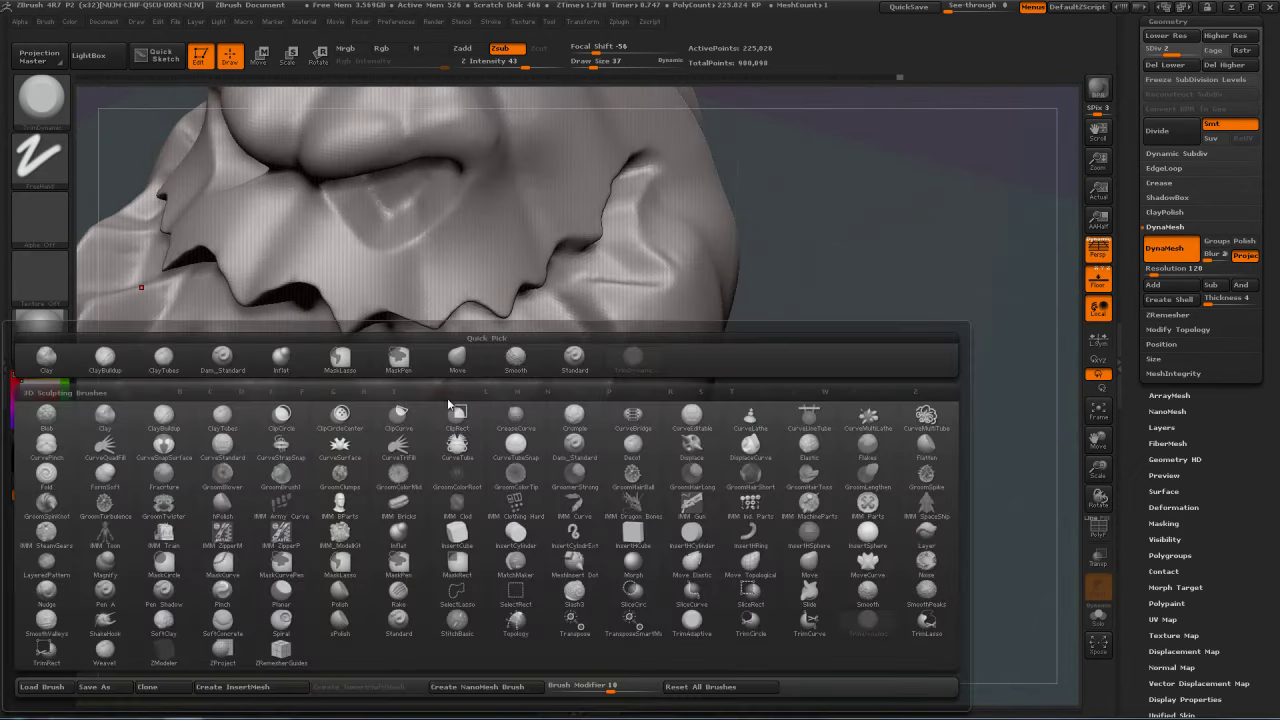
{"action": "key", "text": "s"}
{"action": "key", "text": "t"}
{"action": "mouse_move", "coordinate": [791, 331]}
{"action": "left_mouse_down"}
{"action": "mouse_move", "coordinate": [969, 300]}
{"action": "mouse_move", "coordinate": [371, 357]}
{"action": "left_mouse_up"}
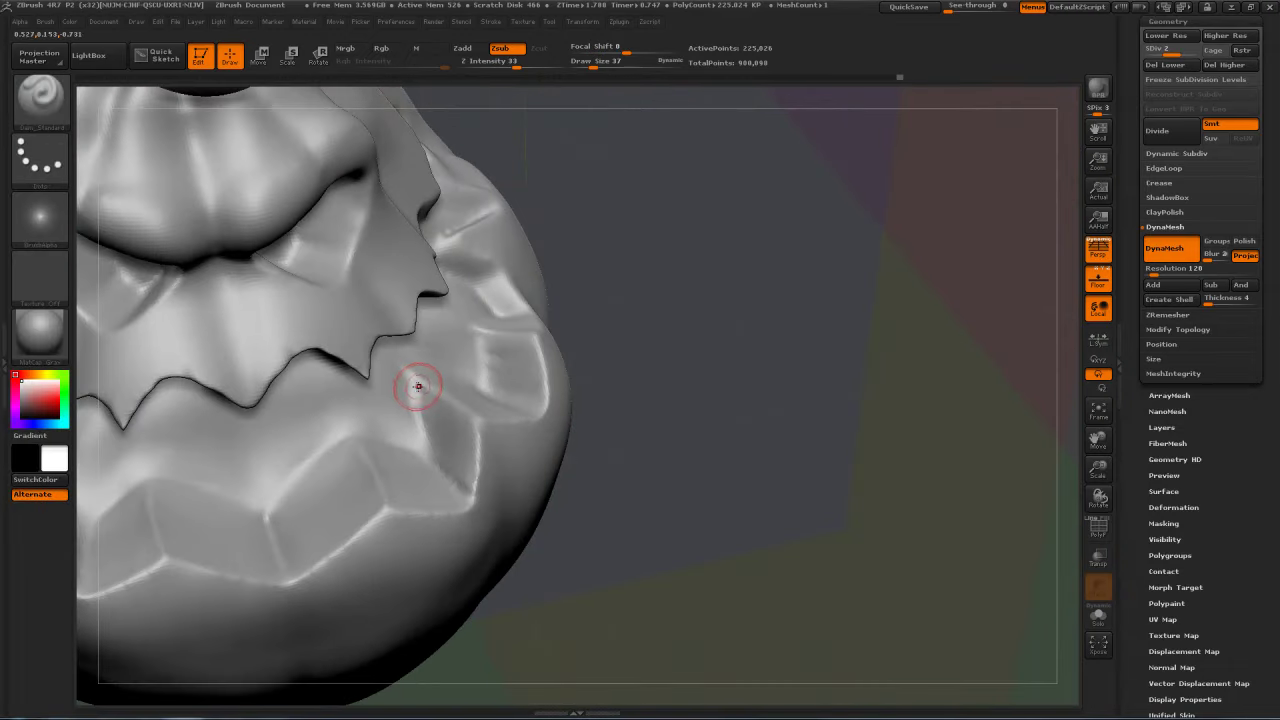
{"action": "mouse_move", "coordinate": [420, 420]}
{"action": "left_mouse_down", "text": "shift"}
{"action": "mouse_move", "coordinate": [428, 434]}
{"action": "mouse_move", "coordinate": [412, 382]}
{"action": "left_mouse_up", "text": "shift"}
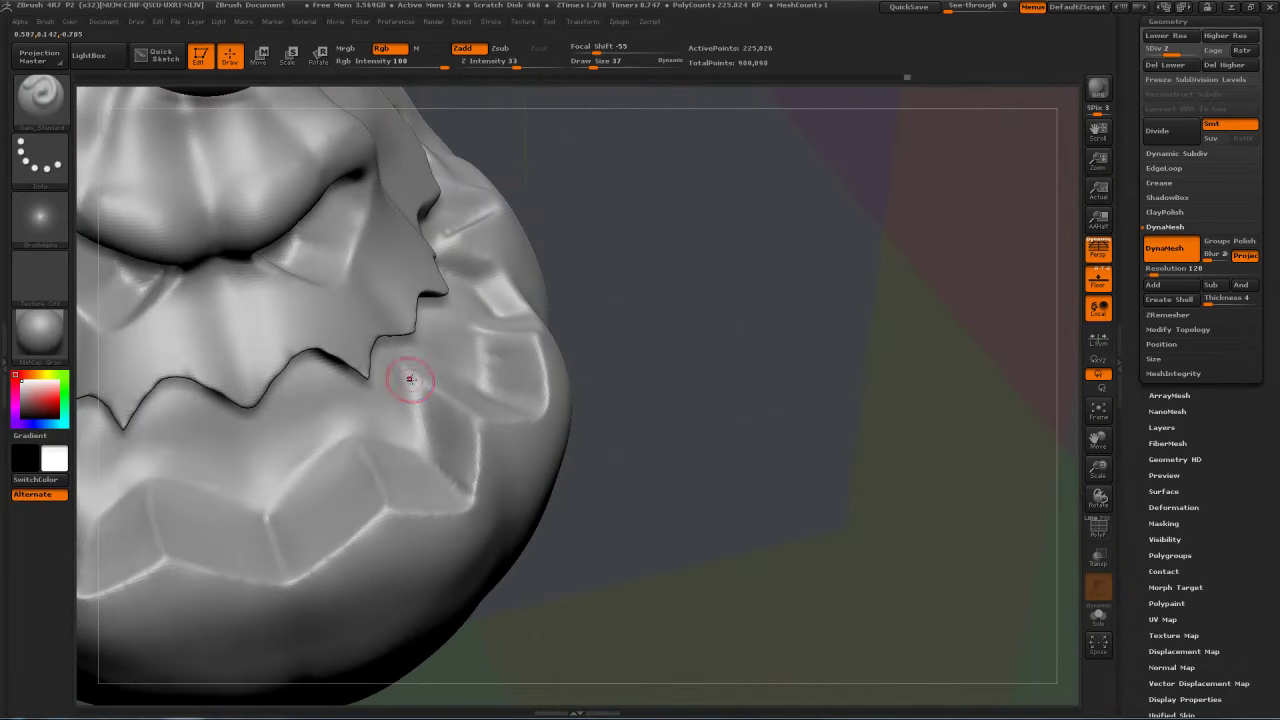
{"action": "mouse_move", "coordinate": [775, 385]}
{"action": "left_mouse_down"}
{"action": "mouse_move", "coordinate": [802, 358]}
{"action": "mouse_move", "coordinate": [434, 371]}
{"action": "left_mouse_up"}
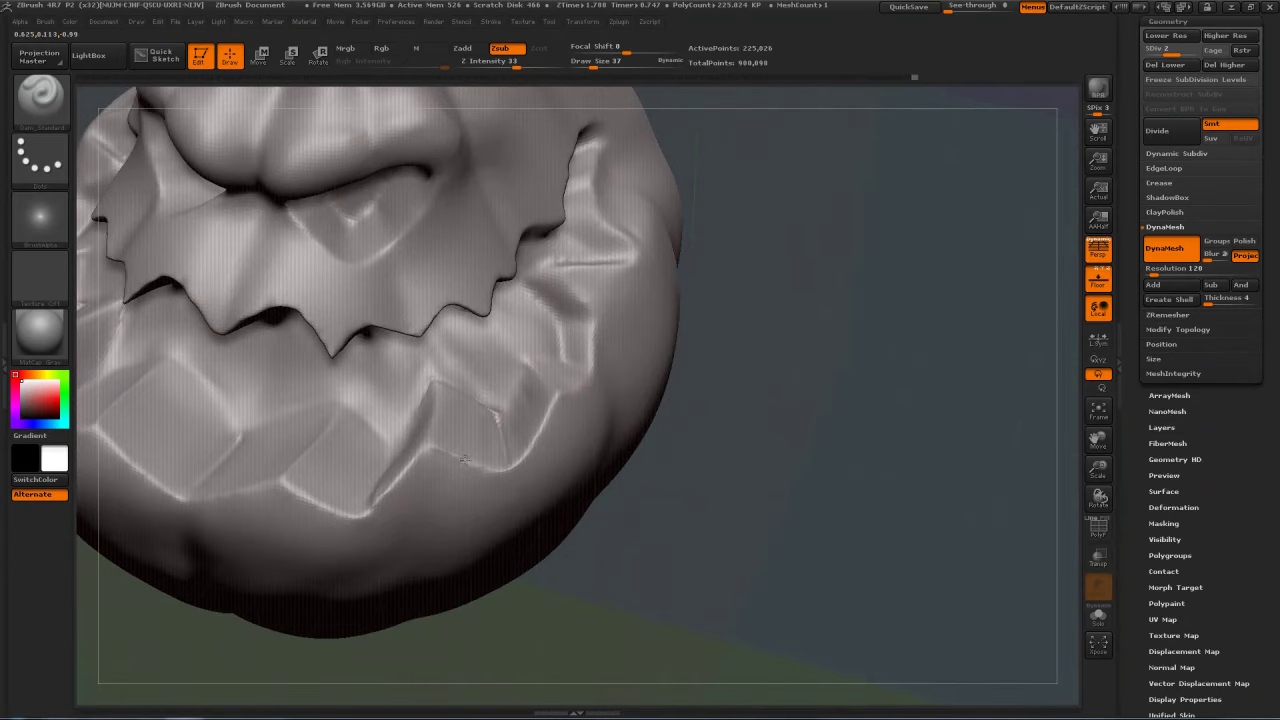
Step: Sharpen the facet ridges of the lower lip toward the mouth corner with alternating Dam_Standard and smoothing strokes
{"action": "left_click_drag", "start_coordinate": [900, 434], "coordinate": [615, 420]}
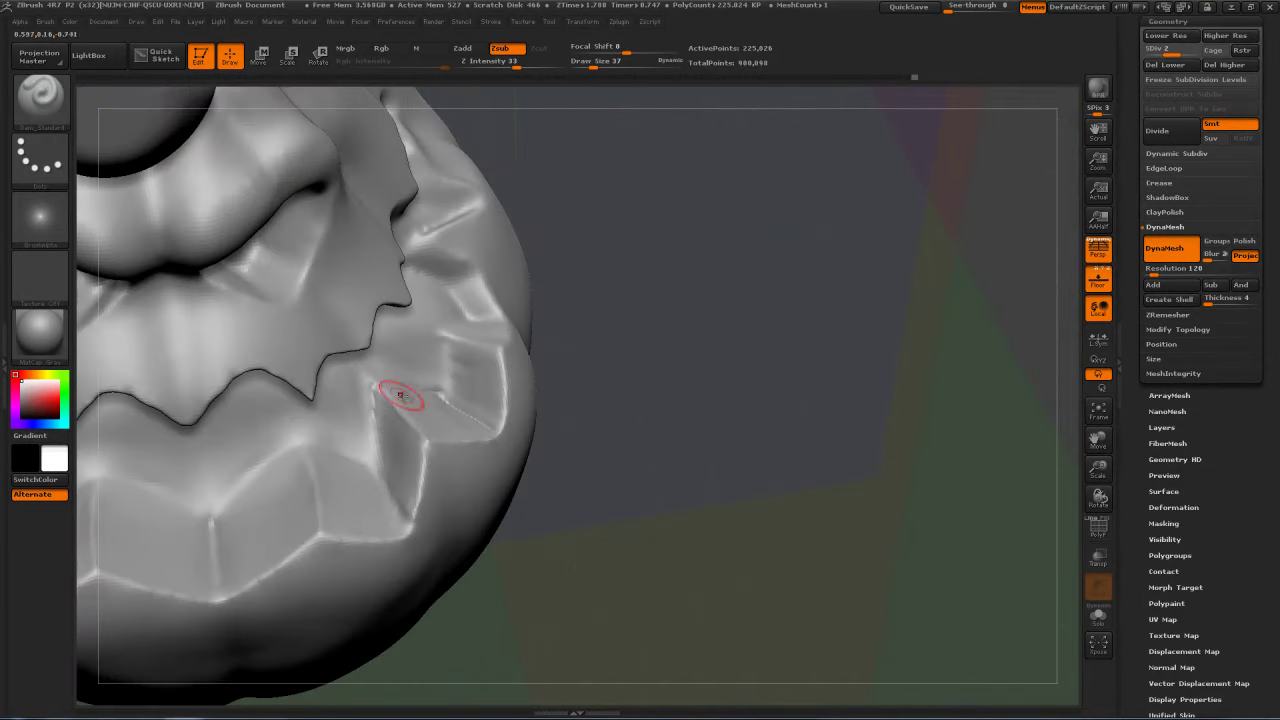
{"action": "key", "text": "shift"}
{"action": "left_click_drag", "start_coordinate": [545, 369], "coordinate": [457, 337]}
{"action": "key", "text": "alt"}
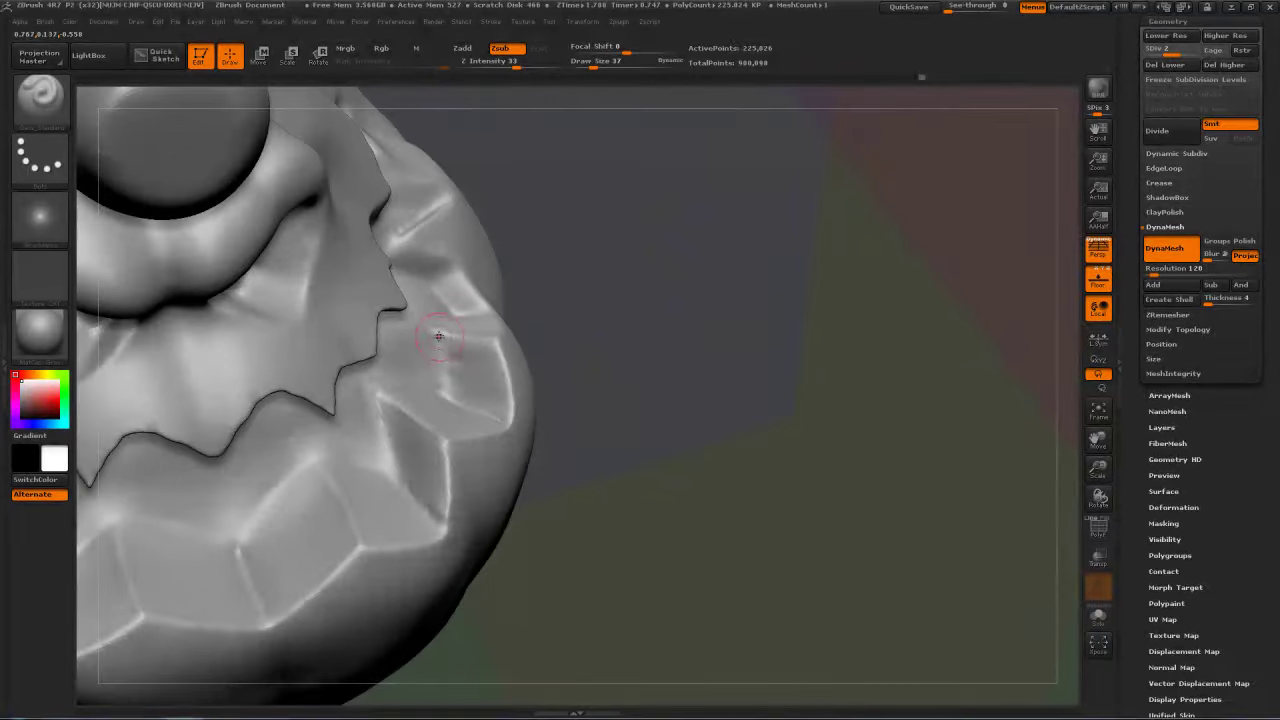
{"action": "left_click_drag", "start_coordinate": [587, 301], "coordinate": [449, 321]}
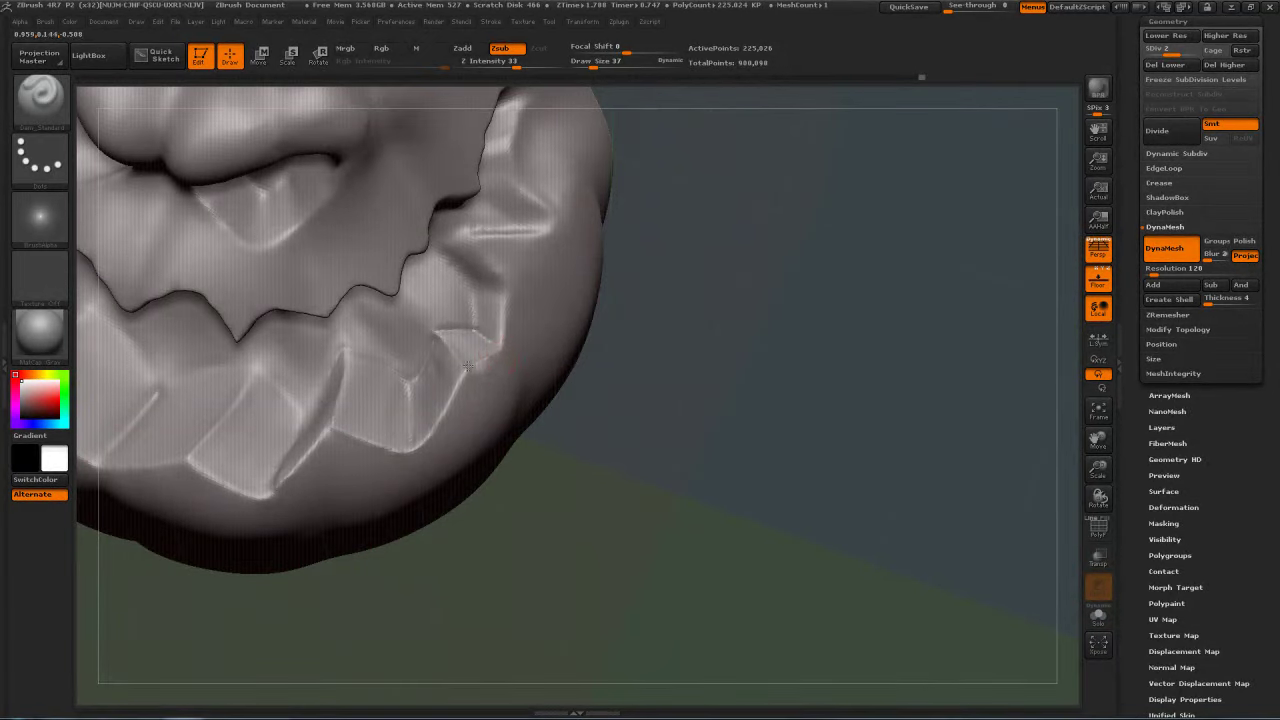
{"action": "key", "text": "shift"}
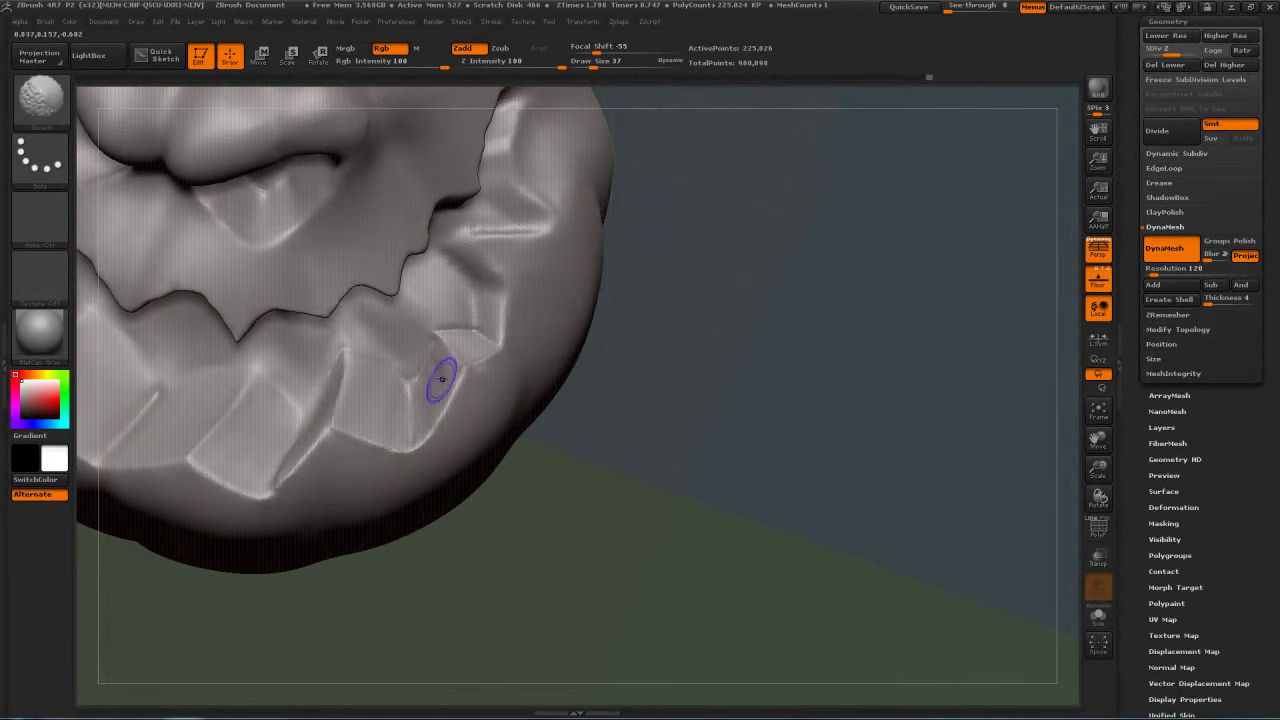
{"action": "key", "text": "alt"}
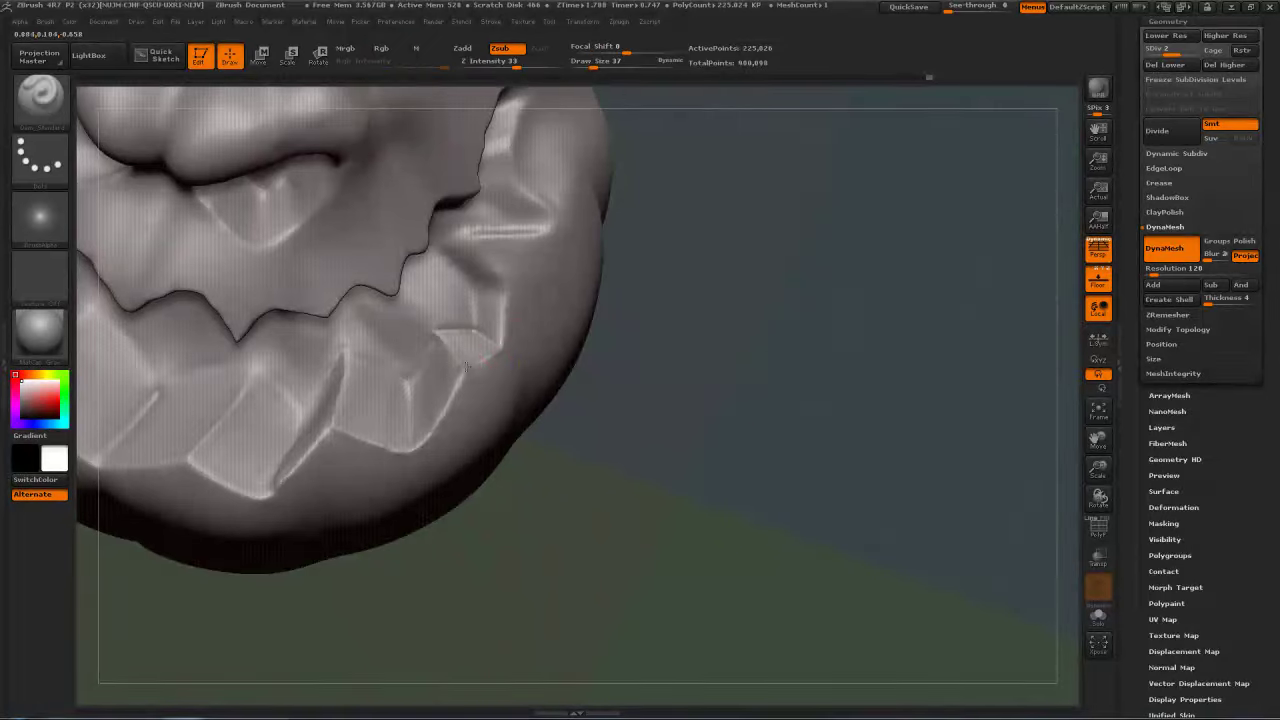
{"action": "key", "text": "shift"}
{"action": "key", "text": "alt"}
{"action": "mouse_move", "coordinate": [734, 334]}
{"action": "left_mouse_down"}
{"action": "mouse_move", "coordinate": [775, 236]}
{"action": "mouse_move", "coordinate": [742, 274]}
{"action": "mouse_move", "coordinate": [763, 328]}
{"action": "mouse_move", "coordinate": [730, 275]}
{"action": "mouse_move", "coordinate": [689, 354]}
{"action": "mouse_move", "coordinate": [739, 364]}
{"action": "left_mouse_up"}
{"action": "mouse_move", "coordinate": [887, 381]}
{"action": "left_mouse_down", "text": "alt"}
{"action": "mouse_move", "coordinate": [783, 374]}
{"action": "mouse_move", "coordinate": [847, 357]}
{"action": "mouse_move", "coordinate": [374, 381]}
{"action": "left_mouse_up", "text": "alt"}
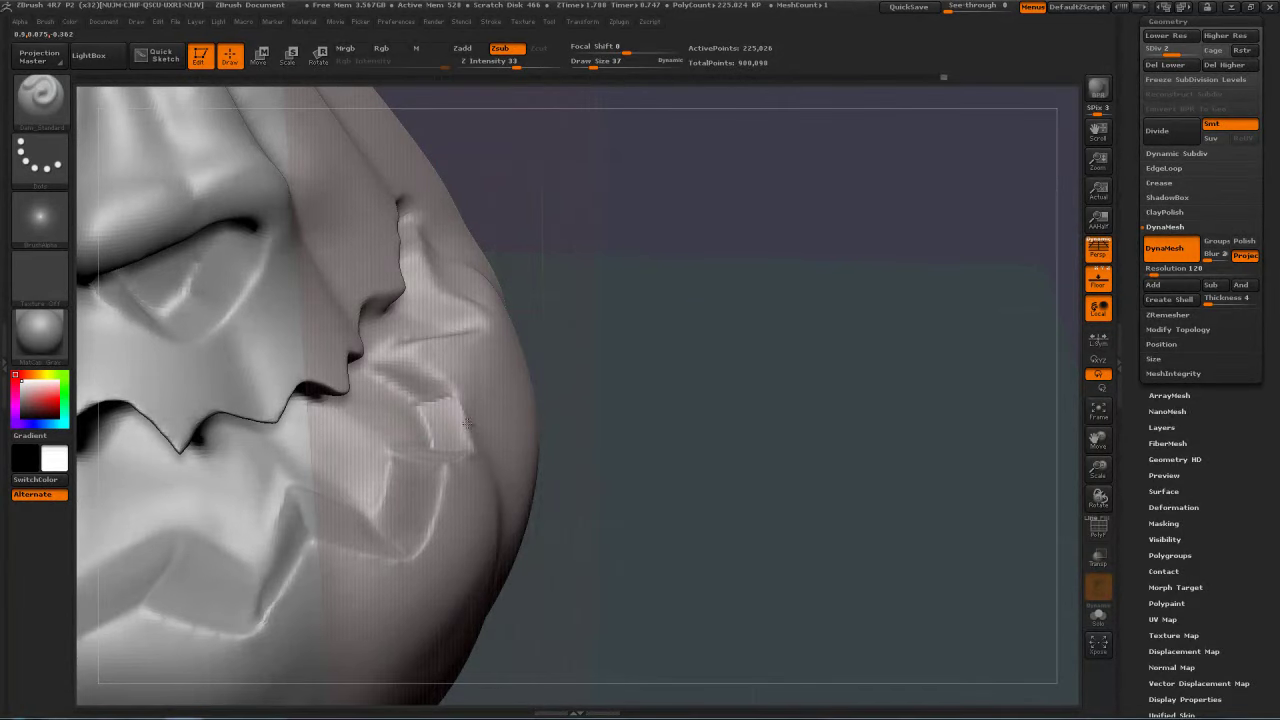
Step: Raise the mesh to subdivision level 3 and sharpen the small lower-lip facet beneath the mouth corner with Dam_Standard and smoothing strokes
{"action": "left_click_drag", "start_coordinate": [597, 371], "coordinate": [429, 344]}
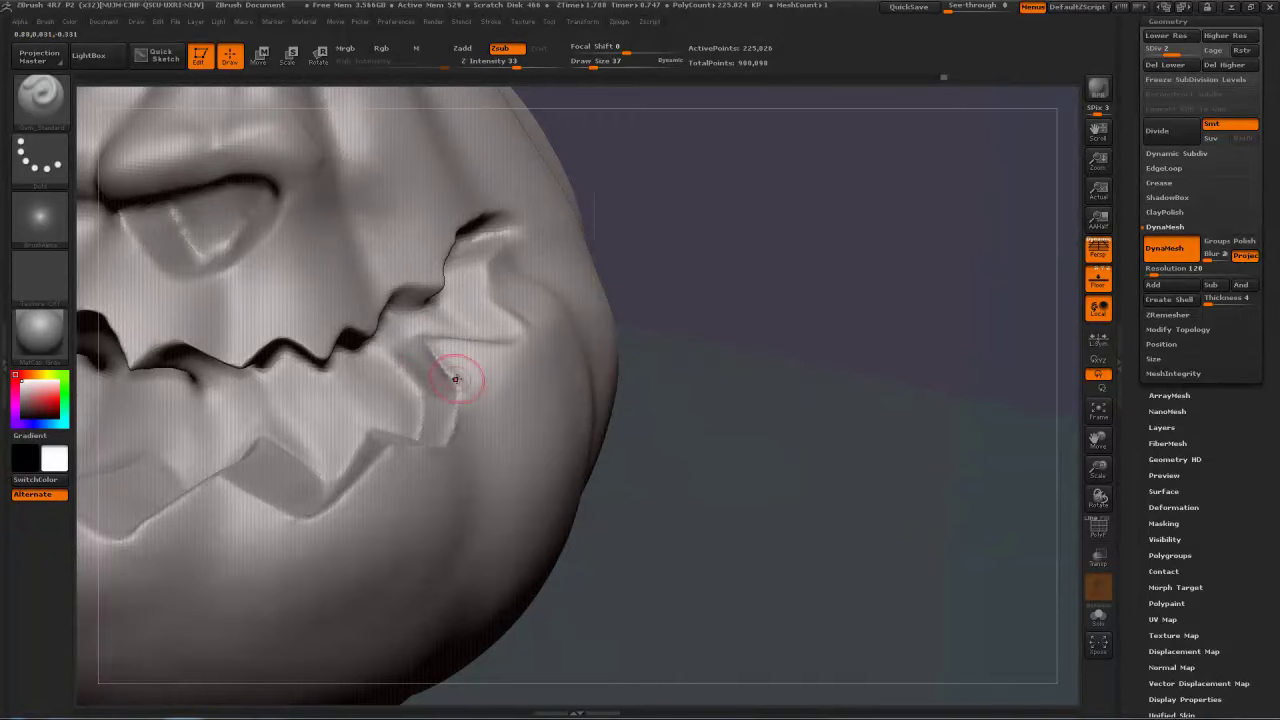
{"action": "left_click_drag", "start_coordinate": [810, 274], "coordinate": [780, 271]}
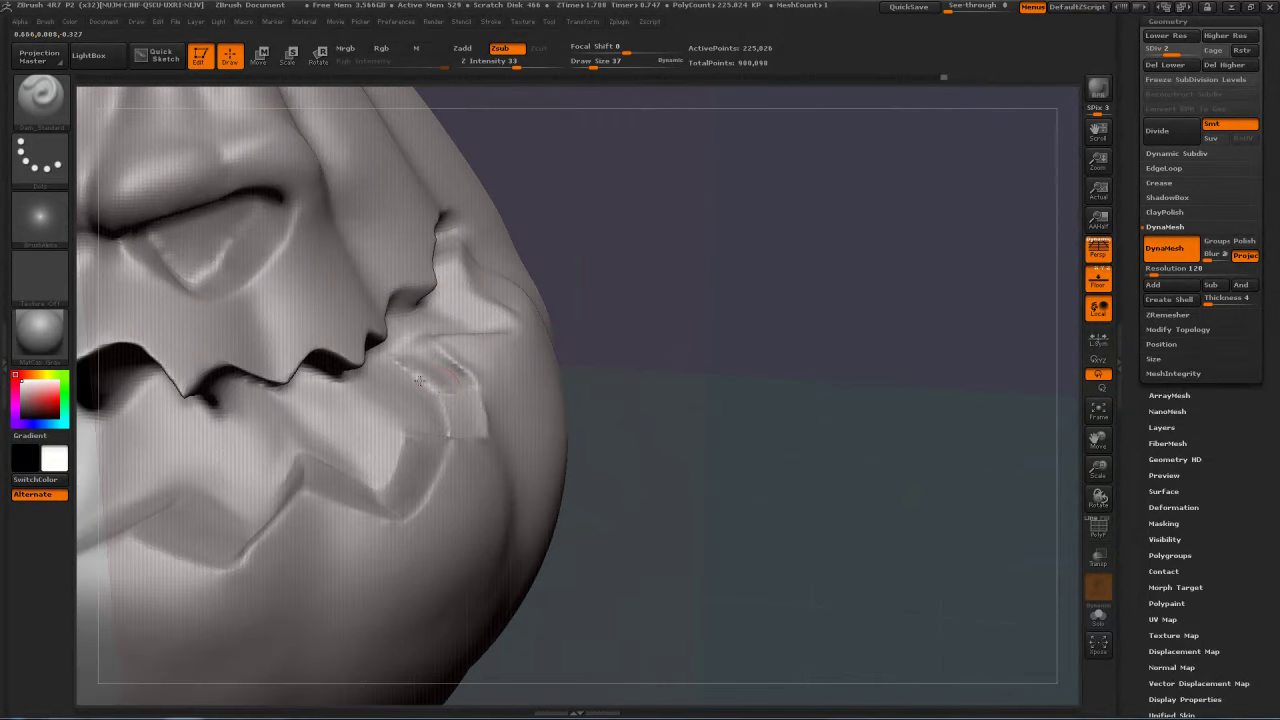
{"action": "mouse_move", "coordinate": [433, 348]}
{"action": "left_mouse_down", "text": "shift"}
{"action": "mouse_move", "coordinate": [400, 360]}
{"action": "mouse_move", "coordinate": [430, 348]}
{"action": "left_mouse_up", "text": "shift"}
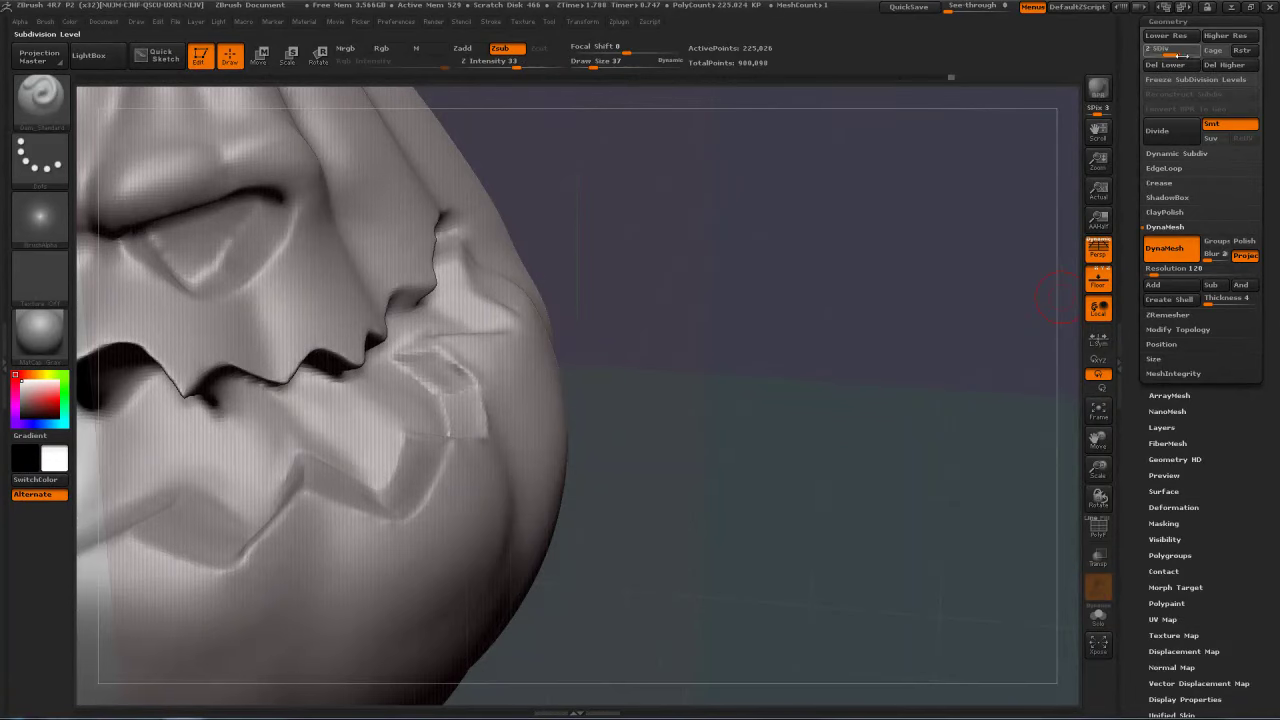
{"action": "key", "text": "d"}
{"action": "left_click_drag", "start_coordinate": [405, 356], "coordinate": [430, 358]}
{"action": "mouse_move", "coordinate": [590, 278]}
{"action": "left_mouse_down"}
{"action": "mouse_move", "coordinate": [636, 330]}
{"action": "mouse_move", "coordinate": [599, 329]}
{"action": "left_mouse_up"}
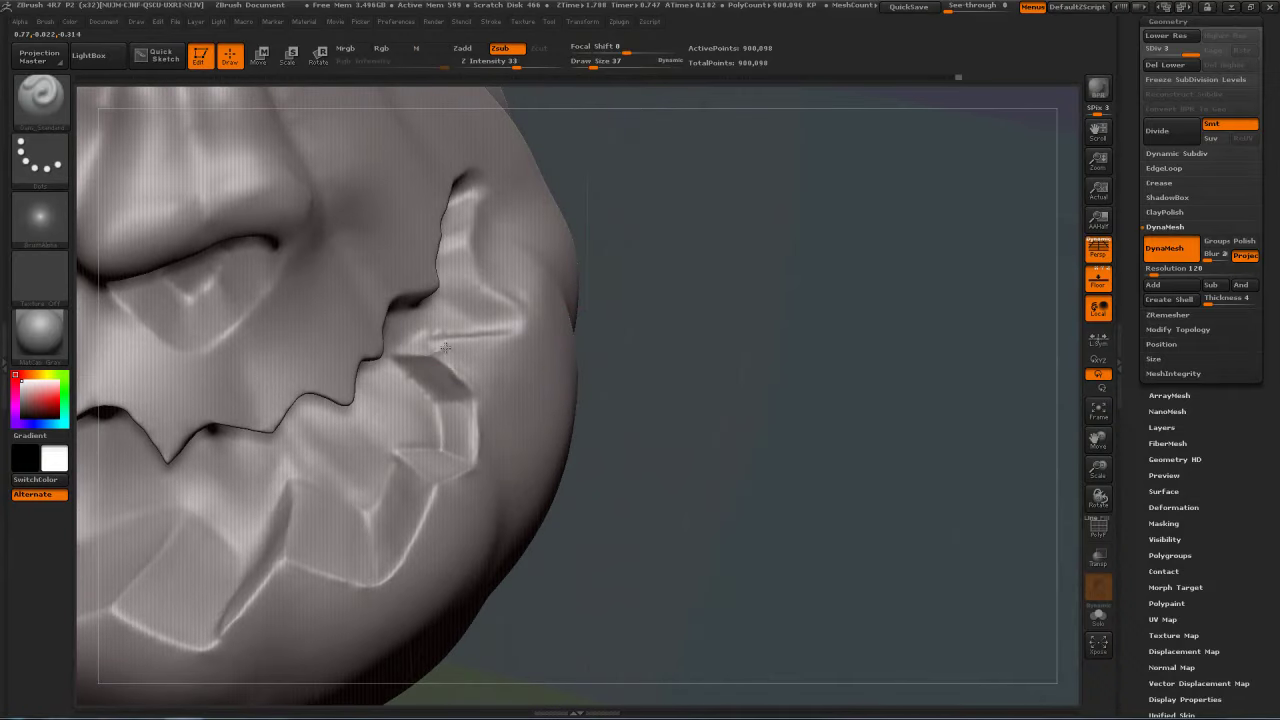
Step: Crease the long ridge above the small lower-lip facet out to the cheek with Dam_Standard and smooth its rough ends
{"action": "key", "text": "shift"}
{"action": "mouse_move", "coordinate": [672, 262]}
{"action": "left_mouse_down"}
{"action": "mouse_move", "coordinate": [711, 297]}
{"action": "mouse_move", "coordinate": [700, 312]}
{"action": "left_mouse_up"}
{"action": "left_click_drag", "start_coordinate": [446, 349], "coordinate": [505, 331]}
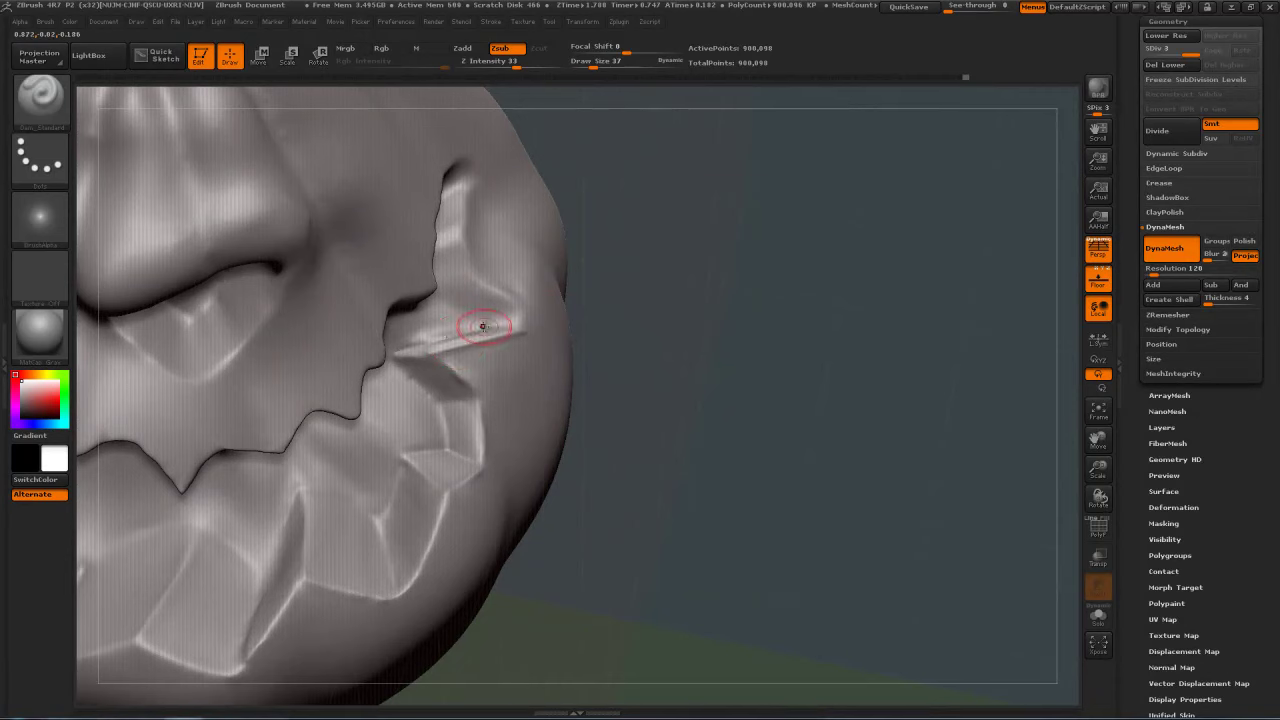
{"action": "key", "text": "shift"}
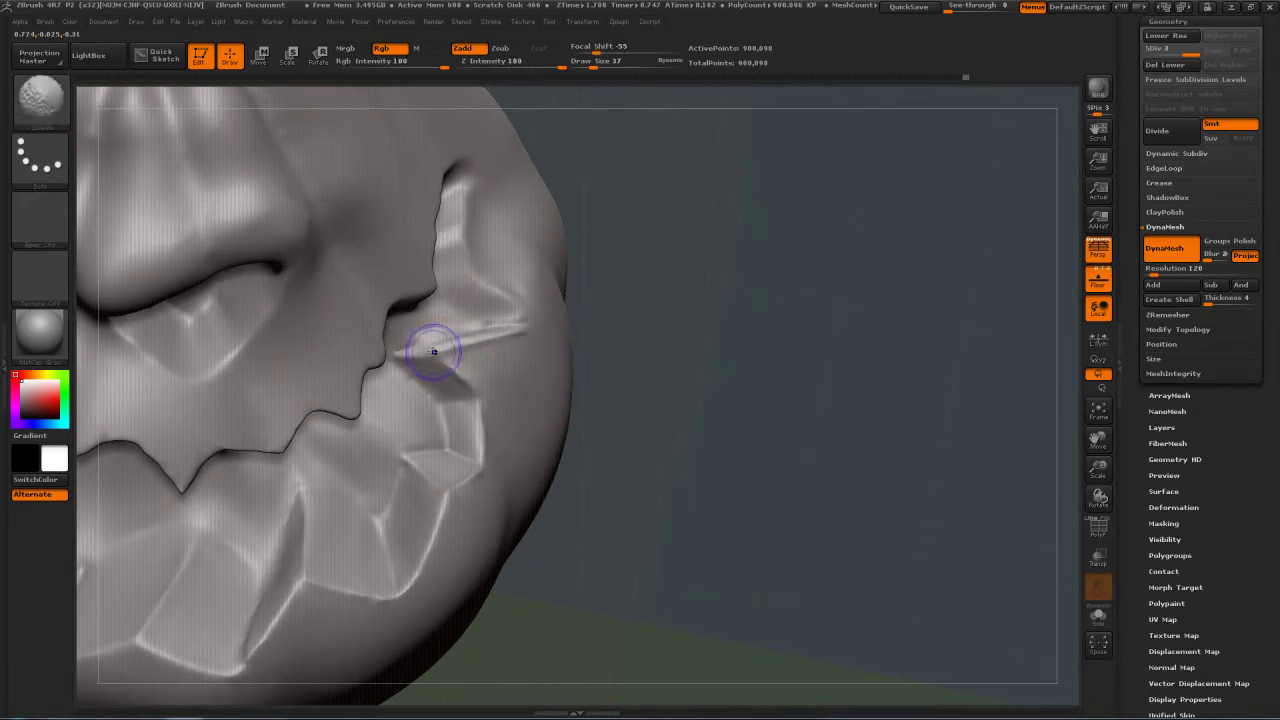
{"action": "left_click_drag", "start_coordinate": [446, 356], "coordinate": [454, 370], "text": "shift"}
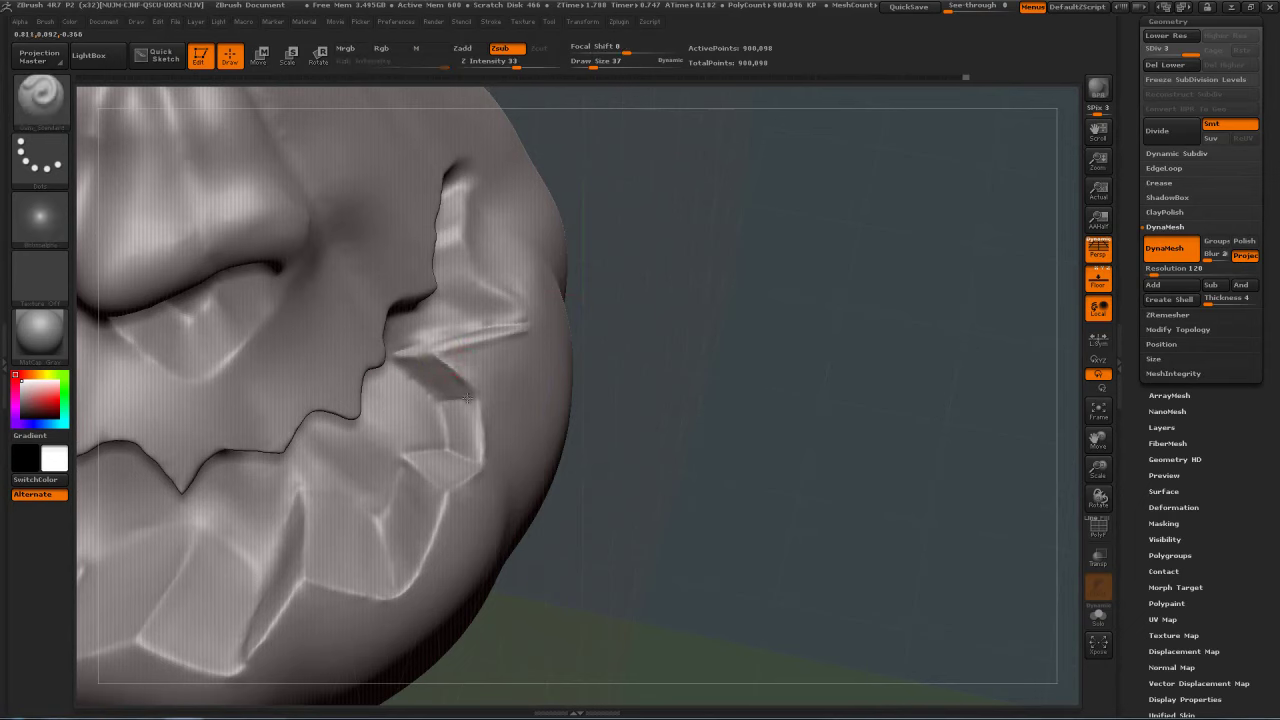
{"action": "mouse_move", "coordinate": [667, 308]}
{"action": "left_mouse_down"}
{"action": "mouse_move", "coordinate": [740, 350]}
{"action": "mouse_move", "coordinate": [680, 325]}
{"action": "left_mouse_up"}
{"action": "left_click_drag", "start_coordinate": [525, 374], "coordinate": [509, 378], "text": "shift"}
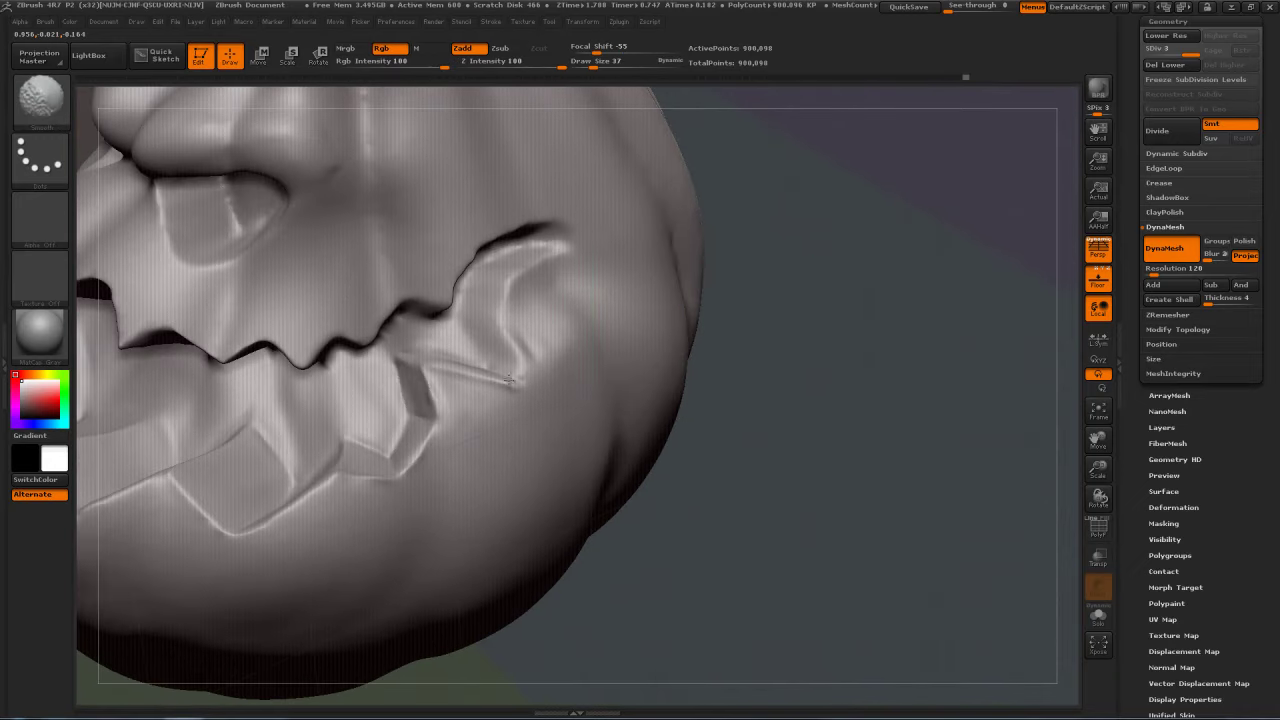
Step: Smooth the bridge between the brows and refine the groove crossing the brow ridge with a Dam_Standard crease and smoothing
{"action": "mouse_move", "coordinate": [849, 280]}
{"action": "left_mouse_down"}
{"action": "mouse_move", "coordinate": [795, 216]}
{"action": "mouse_move", "coordinate": [677, 213]}
{"action": "mouse_move", "coordinate": [760, 216]}
{"action": "mouse_move", "coordinate": [698, 221]}
{"action": "mouse_move", "coordinate": [754, 249]}
{"action": "mouse_move", "coordinate": [717, 223]}
{"action": "mouse_move", "coordinate": [736, 241]}
{"action": "mouse_move", "coordinate": [731, 258]}
{"action": "mouse_move", "coordinate": [868, 320]}
{"action": "left_mouse_up"}
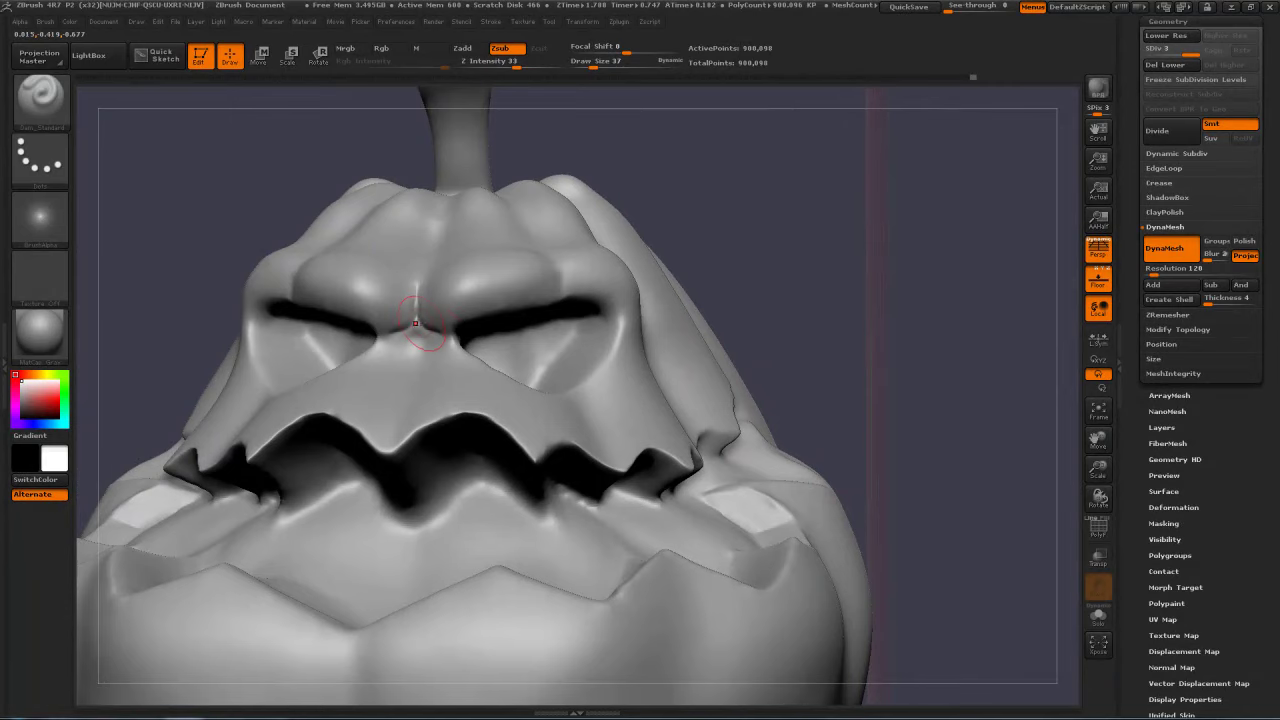
{"action": "left_click_drag", "start_coordinate": [414, 320], "coordinate": [451, 338], "text": "shift"}
{"action": "left_click_drag", "start_coordinate": [673, 255], "coordinate": [564, 314]}
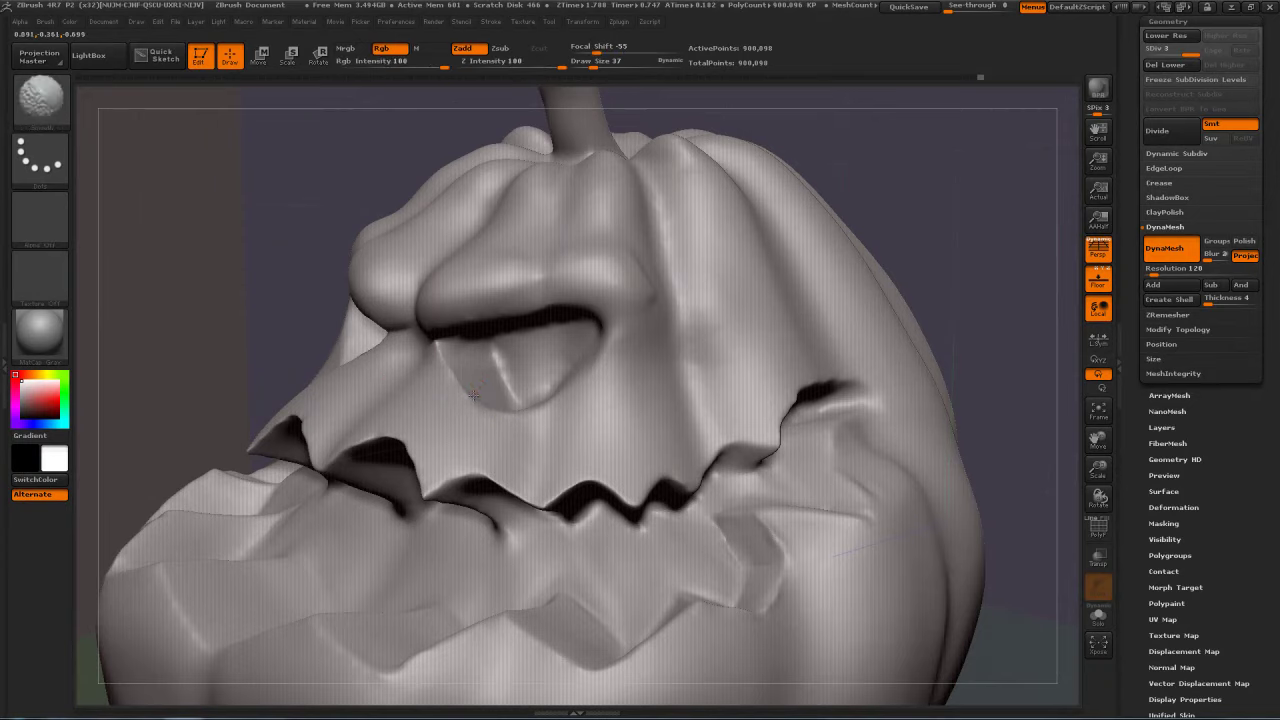
{"action": "left_click_drag", "start_coordinate": [1001, 197], "coordinate": [540, 272]}
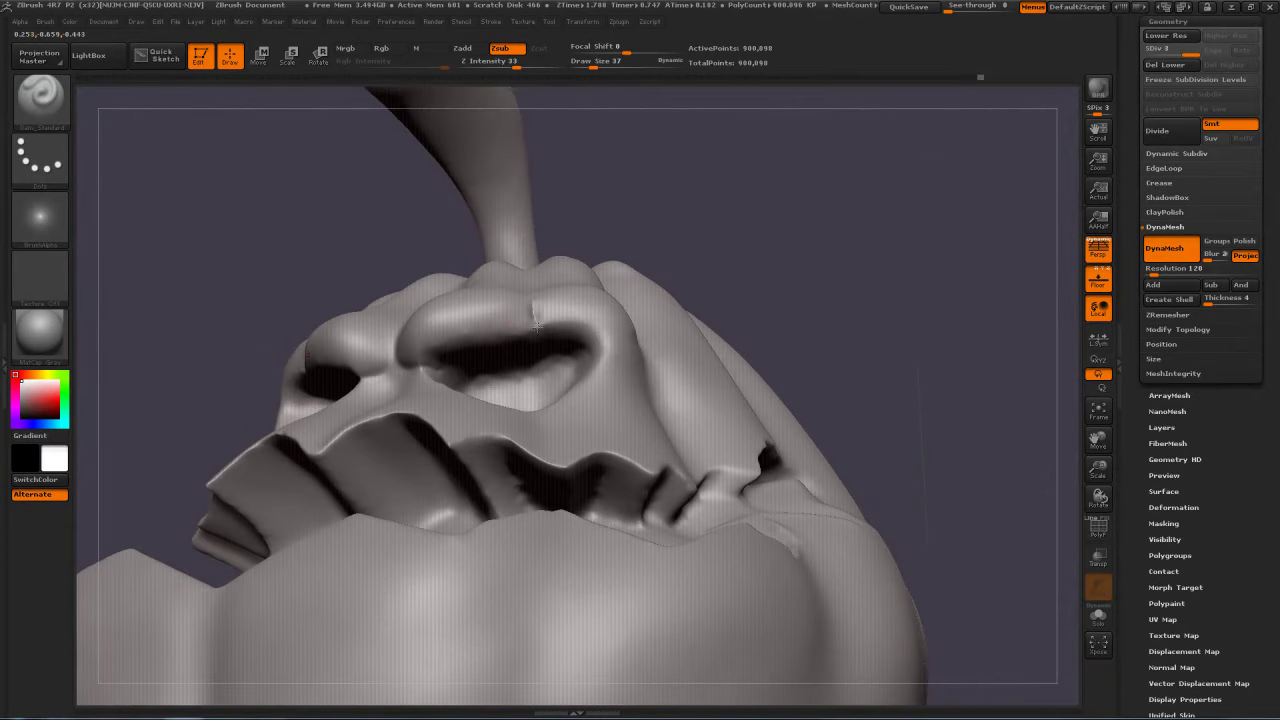
{"action": "key", "text": "shift"}
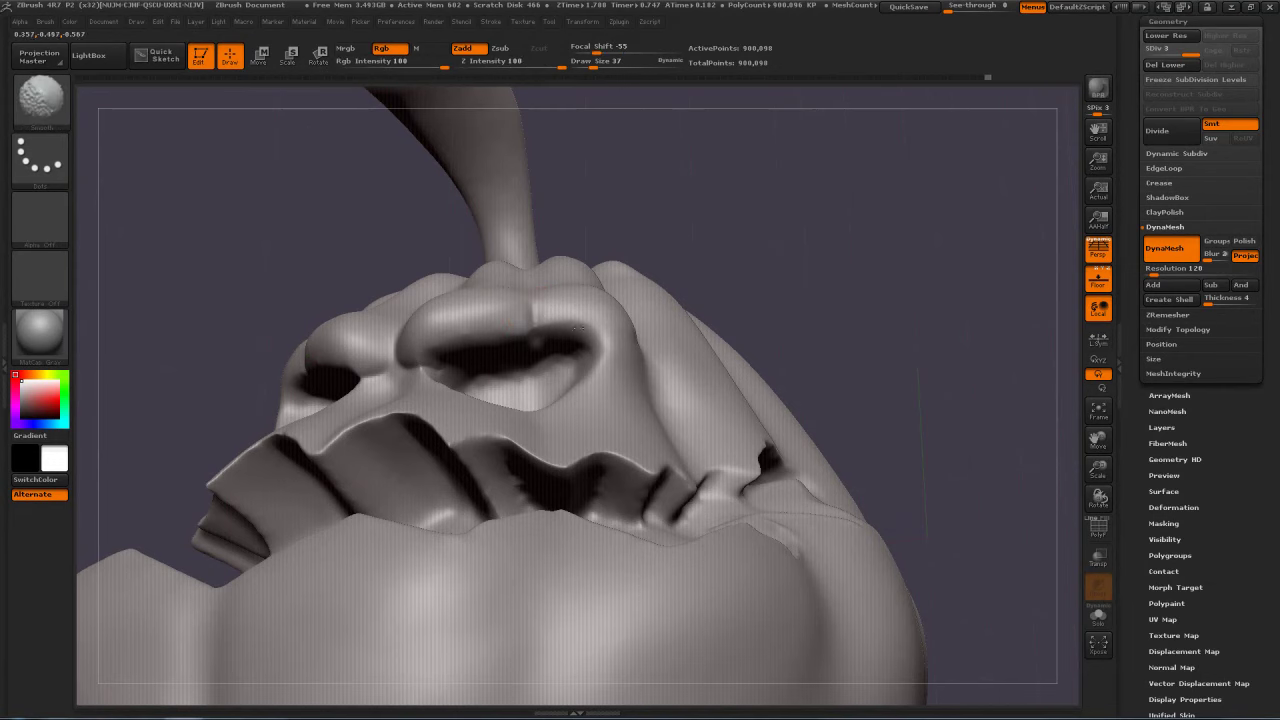
{"action": "mouse_move", "coordinate": [581, 308]}
{"action": "right_mouse_down"}
{"action": "mouse_move", "coordinate": [672, 345]}
{"action": "mouse_move", "coordinate": [666, 306]}
{"action": "mouse_move", "coordinate": [644, 318]}
{"action": "right_mouse_up"}
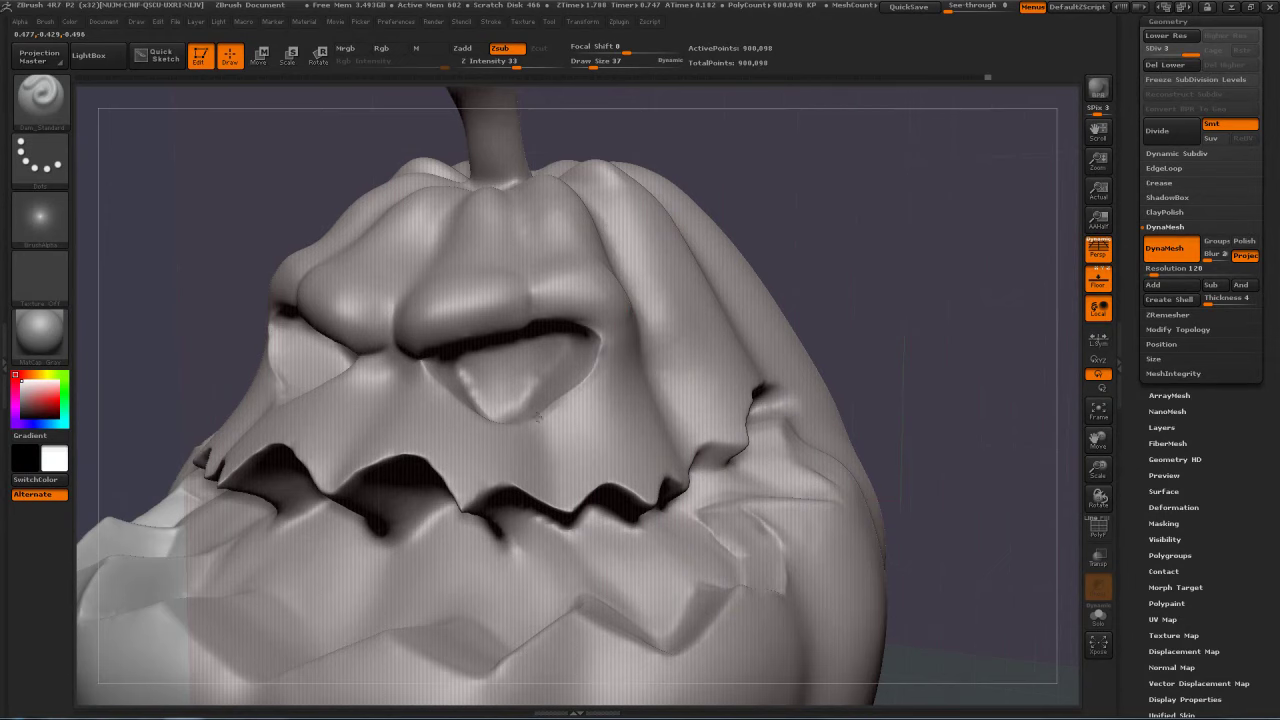
Step: Define the eye socket's lower and outer edges with Dam_Standard strokes and smooth the facets inside the eye
{"action": "mouse_move", "coordinate": [691, 251]}
{"action": "right_mouse_down"}
{"action": "mouse_move", "coordinate": [712, 305]}
{"action": "mouse_move", "coordinate": [700, 310]}
{"action": "right_mouse_up"}
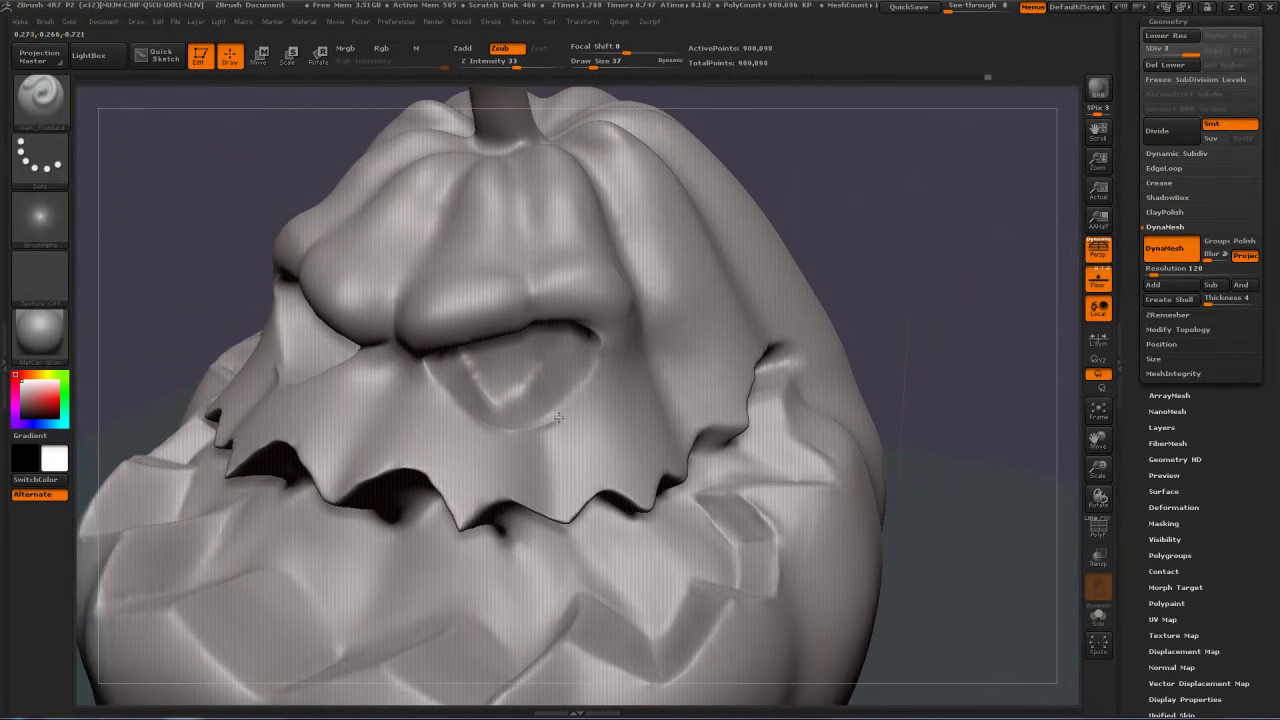
{"action": "left_click_drag", "start_coordinate": [814, 277], "coordinate": [556, 368]}
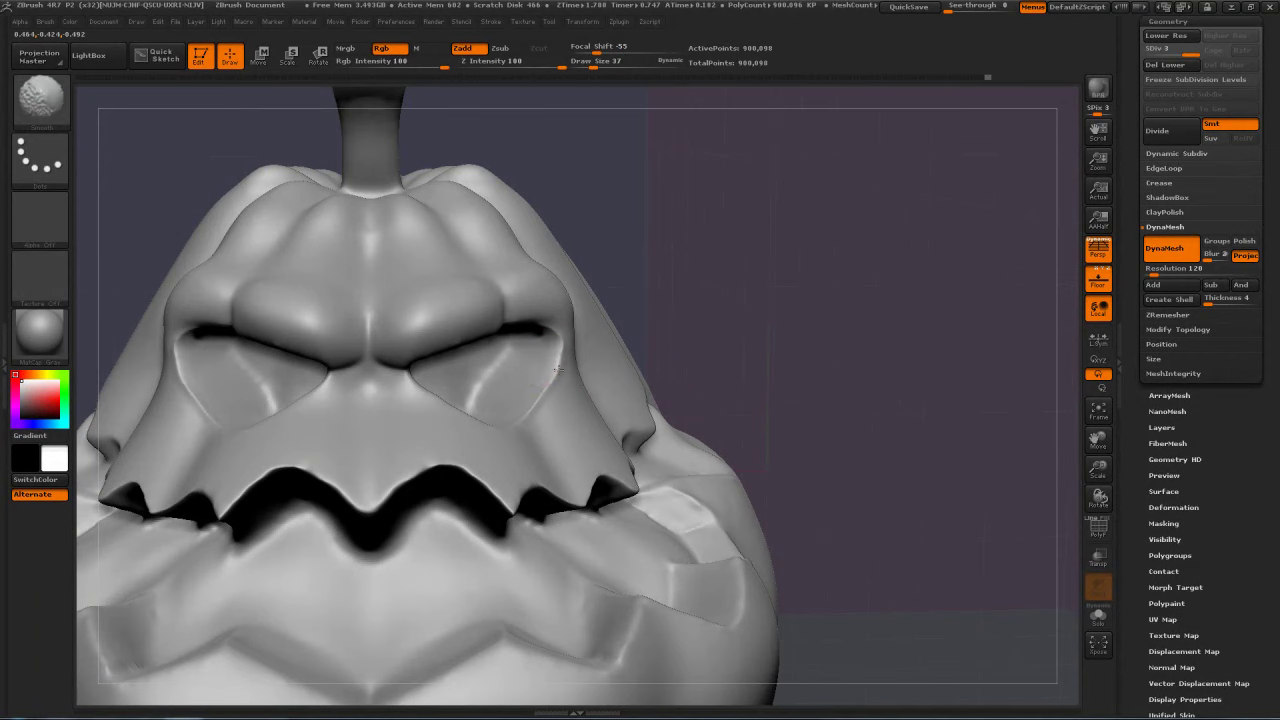
{"action": "mouse_move", "coordinate": [712, 266]}
{"action": "left_mouse_down"}
{"action": "mouse_move", "coordinate": [740, 237]}
{"action": "mouse_move", "coordinate": [425, 365]}
{"action": "mouse_move", "coordinate": [441, 384]}
{"action": "left_mouse_up"}
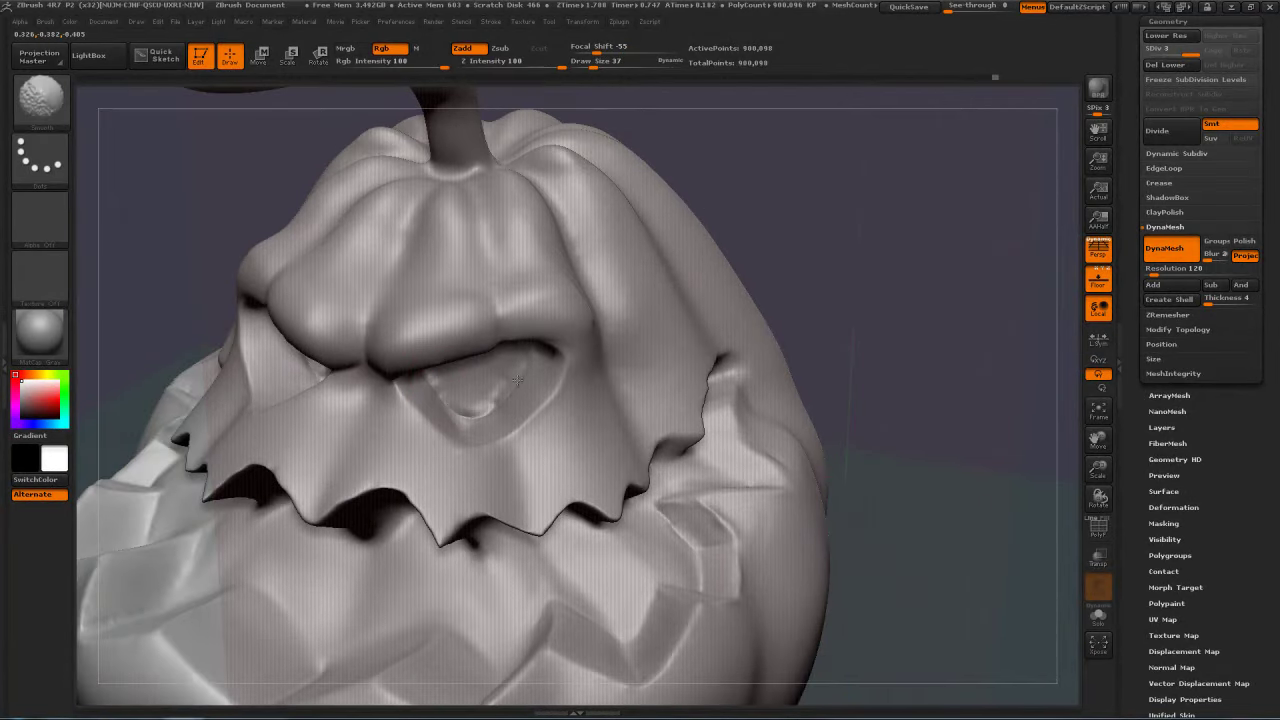
{"action": "mouse_move", "coordinate": [722, 274]}
{"action": "left_mouse_down"}
{"action": "mouse_move", "coordinate": [651, 272]}
{"action": "mouse_move", "coordinate": [550, 338]}
{"action": "left_mouse_up"}
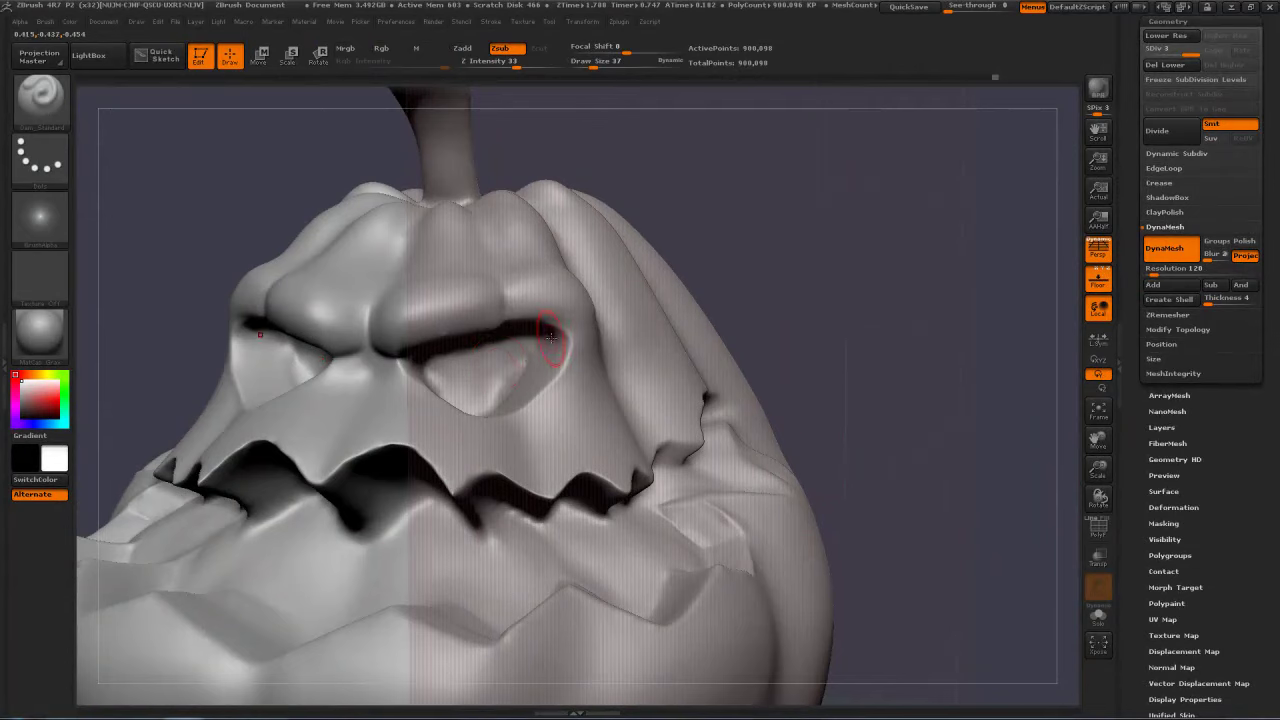
{"action": "key", "text": "shift"}
{"action": "left_click_drag", "start_coordinate": [522, 375], "coordinate": [504, 398]}
{"action": "left_click_drag", "start_coordinate": [537, 349], "coordinate": [498, 390], "text": "shift"}
Step: Crease the vertical centre line inside the upper mouth cut and smooth the cut's inner edge beside it
{"action": "mouse_move", "coordinate": [650, 245]}
{"action": "left_mouse_down"}
{"action": "mouse_move", "coordinate": [784, 239]}
{"action": "mouse_move", "coordinate": [841, 204]}
{"action": "left_mouse_up"}
{"action": "mouse_move", "coordinate": [849, 282]}
{"action": "left_mouse_down"}
{"action": "mouse_move", "coordinate": [786, 284]}
{"action": "mouse_move", "coordinate": [830, 340]}
{"action": "mouse_move", "coordinate": [842, 308]}
{"action": "mouse_move", "coordinate": [777, 289]}
{"action": "left_mouse_up"}
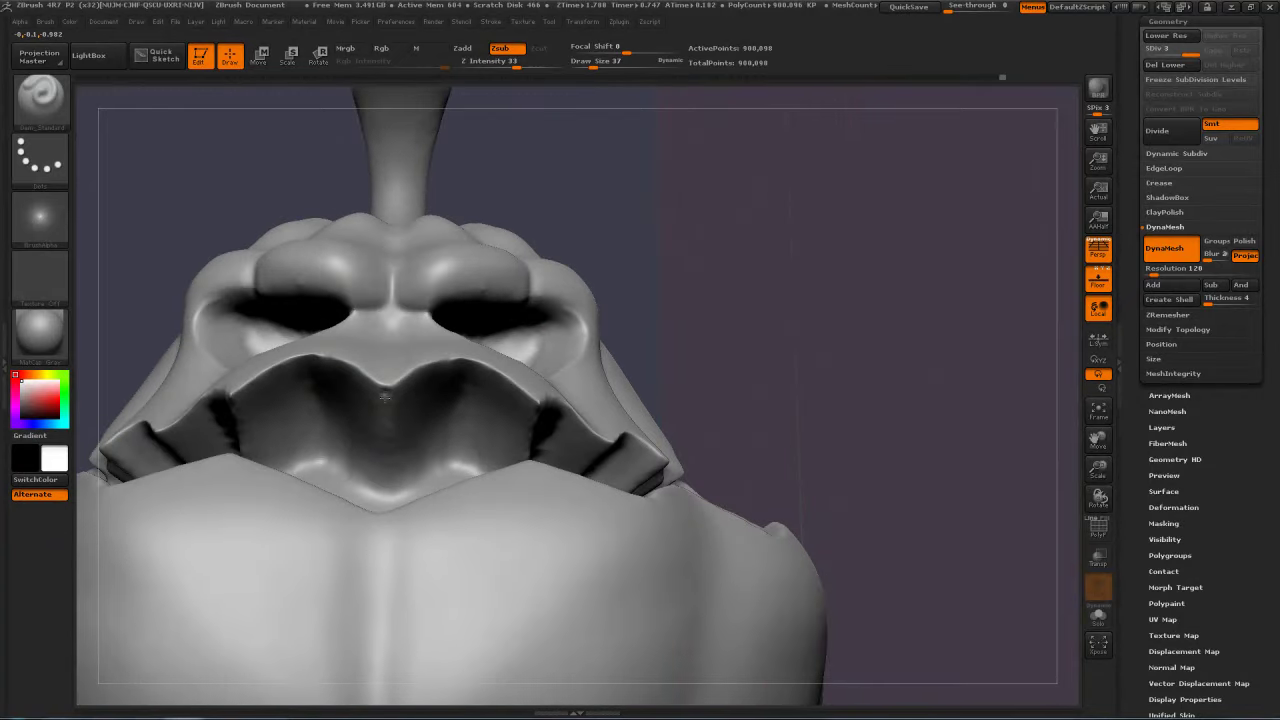
{"action": "key", "text": "shift"}
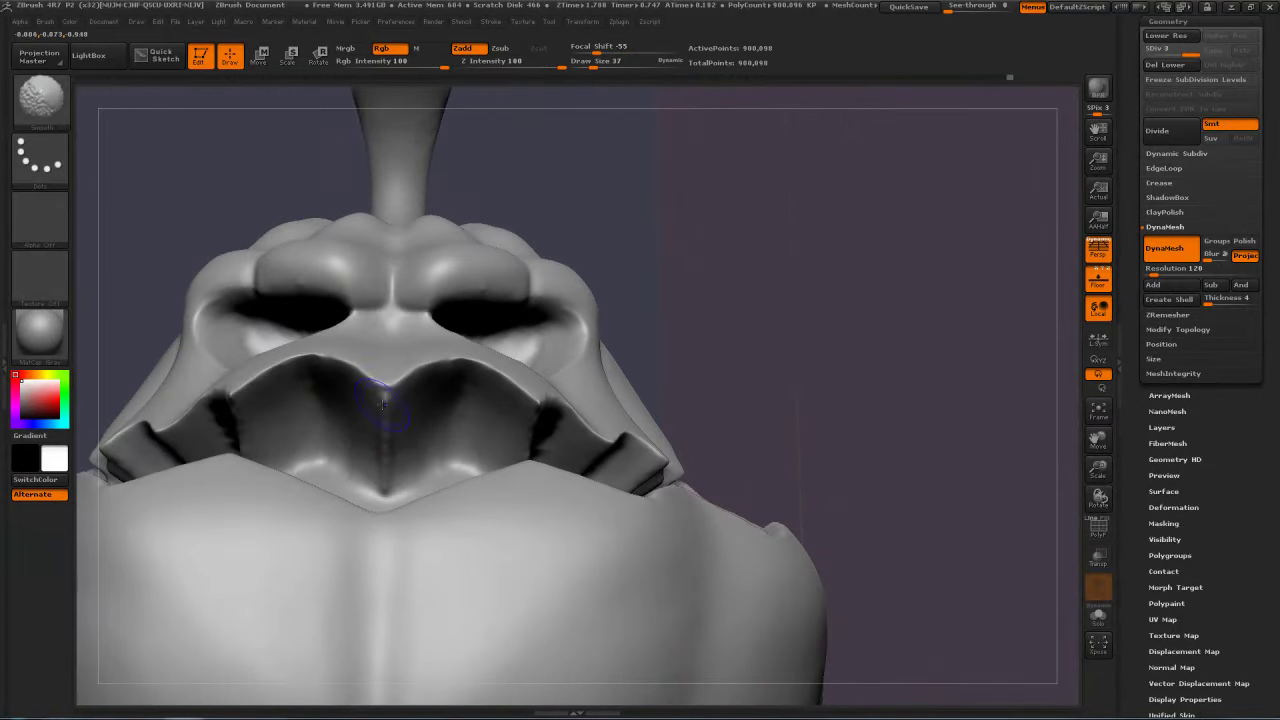
{"action": "mouse_move", "coordinate": [709, 288]}
{"action": "left_mouse_down"}
{"action": "mouse_move", "coordinate": [875, 263]}
{"action": "mouse_move", "coordinate": [815, 268]}
{"action": "left_mouse_up"}
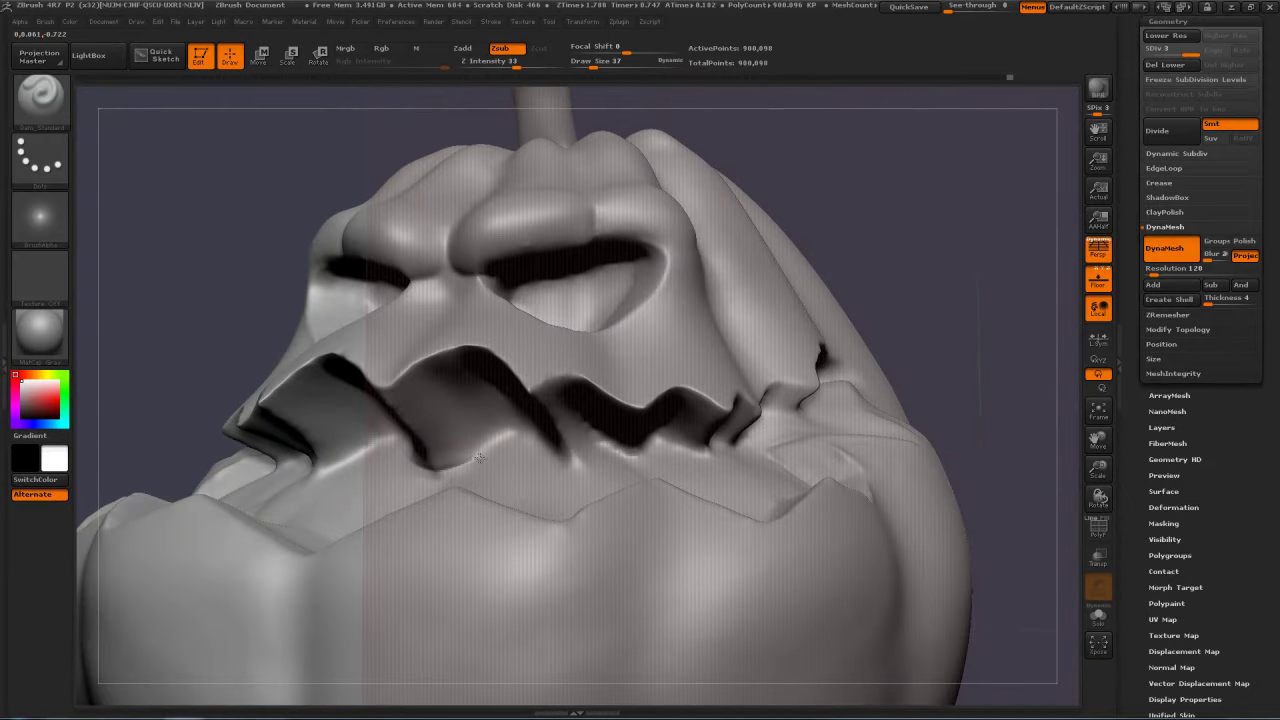
{"action": "left_click_drag", "start_coordinate": [520, 432], "coordinate": [452, 466], "text": "shift"}
Step: Crease the folds on both sides of the centre inside the upper mouth cut, down to the inner edge, and smooth them
{"action": "mouse_move", "coordinate": [914, 223]}
{"action": "left_mouse_down"}
{"action": "mouse_move", "coordinate": [509, 309]}
{"action": "mouse_move", "coordinate": [488, 356]}
{"action": "mouse_move", "coordinate": [450, 374]}
{"action": "mouse_move", "coordinate": [452, 348]}
{"action": "mouse_move", "coordinate": [500, 349]}
{"action": "left_mouse_up"}
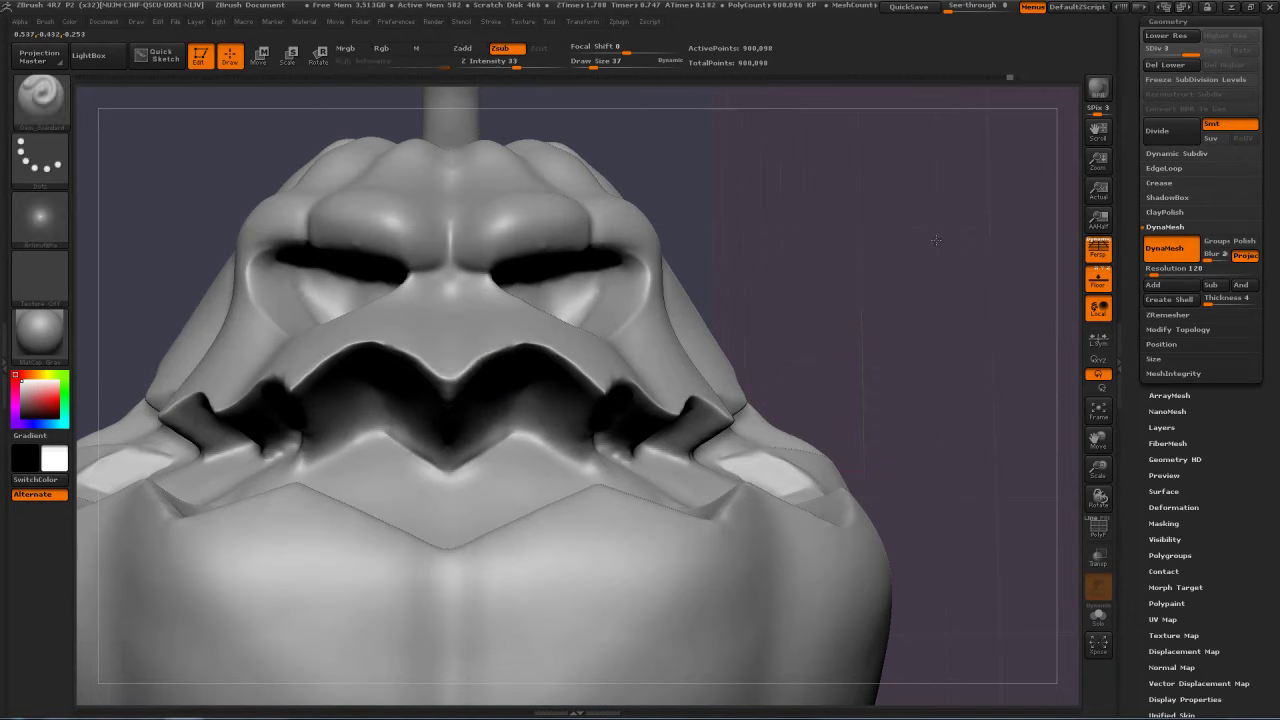
{"action": "left_click_drag", "start_coordinate": [936, 240], "coordinate": [930, 285]}
{"action": "mouse_move", "coordinate": [527, 345]}
{"action": "left_mouse_down"}
{"action": "mouse_move", "coordinate": [474, 360]}
{"action": "mouse_move", "coordinate": [510, 340]}
{"action": "left_mouse_up"}
{"action": "left_click_drag", "start_coordinate": [870, 237], "coordinate": [528, 450]}
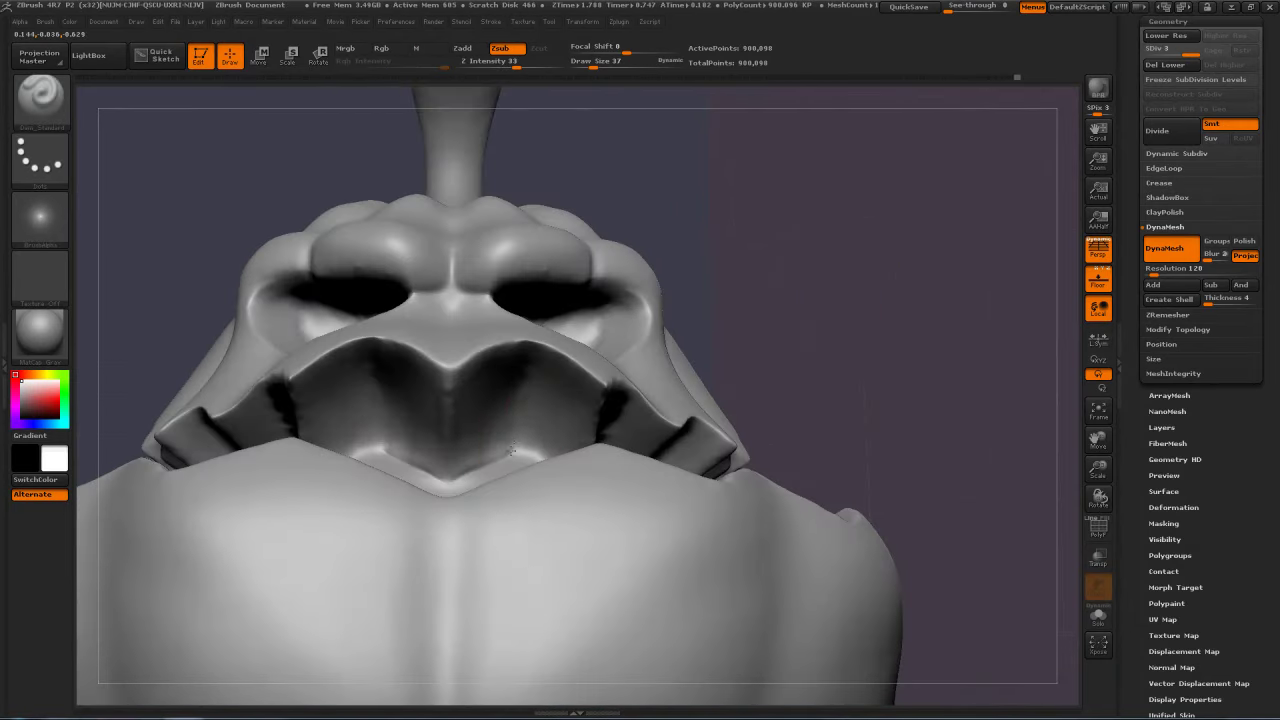
{"action": "mouse_move", "coordinate": [512, 360]}
{"action": "left_mouse_down", "text": "shift"}
{"action": "mouse_move", "coordinate": [532, 348]}
{"action": "mouse_move", "coordinate": [514, 453]}
{"action": "mouse_move", "coordinate": [515, 406]}
{"action": "left_mouse_up", "text": "shift"}
{"action": "key", "text": "shift"}
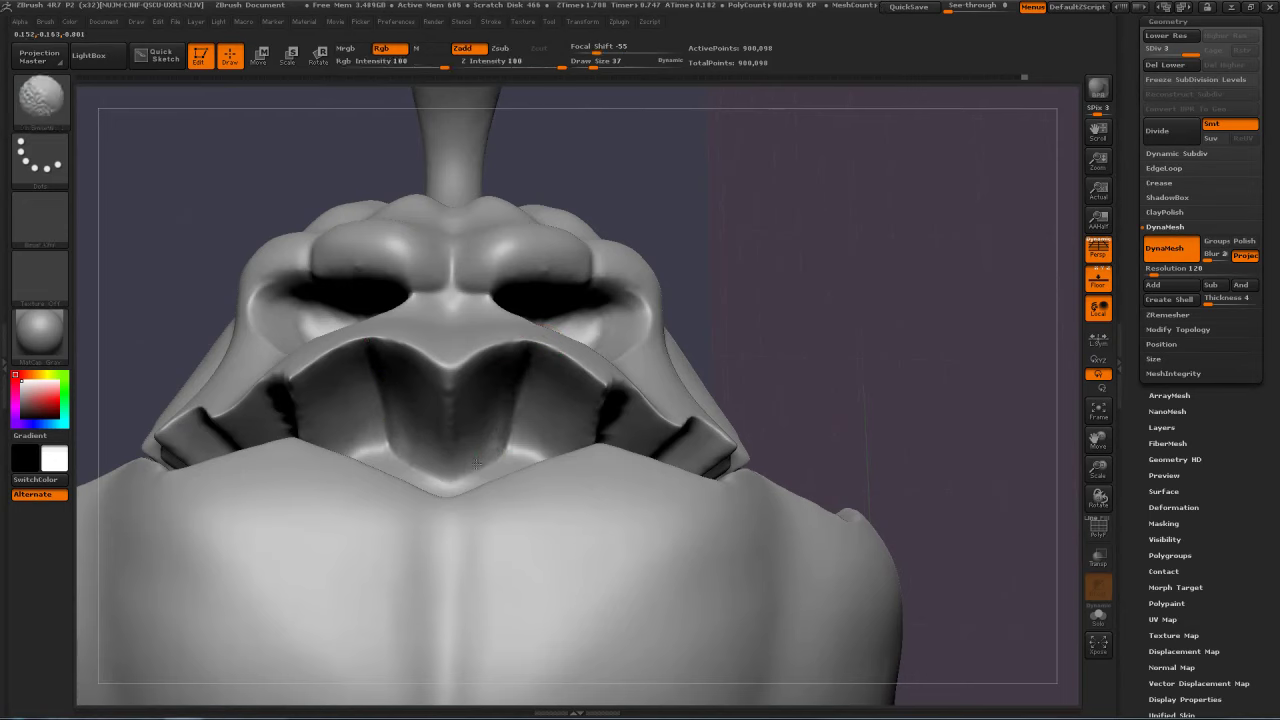
{"action": "left_click_drag", "start_coordinate": [506, 456], "coordinate": [462, 477]}
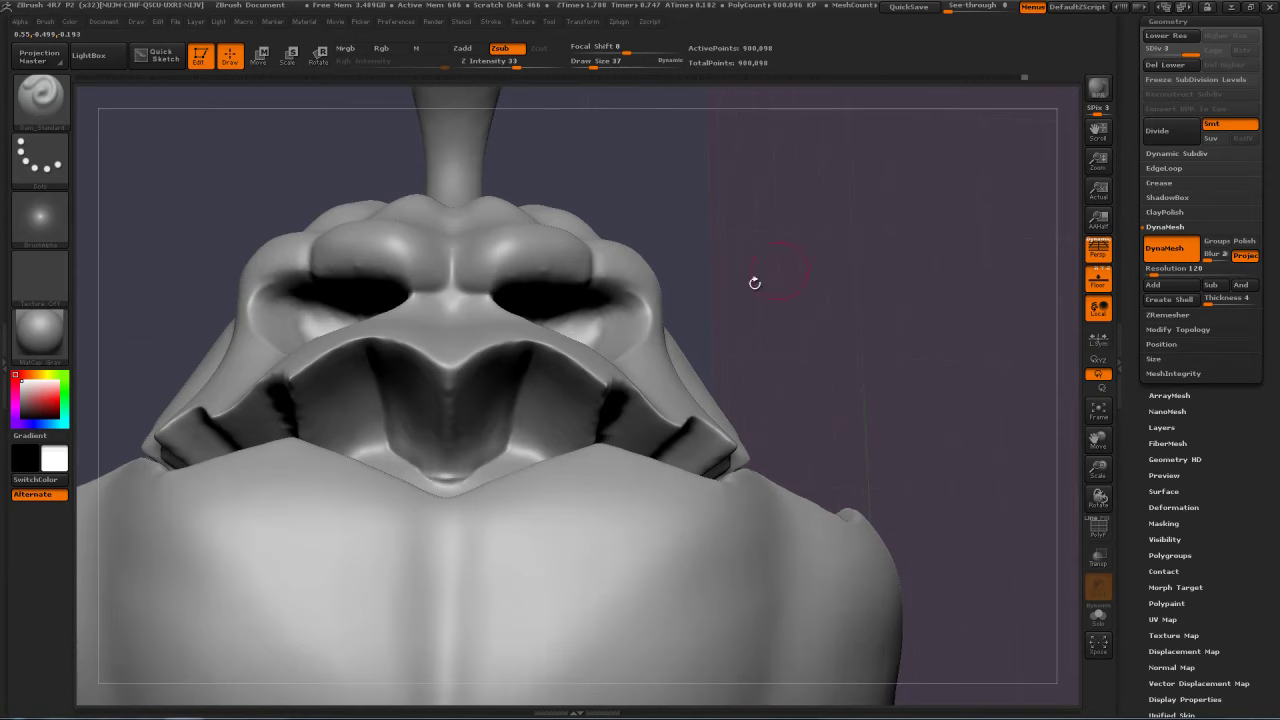
Step: Sharpen the V-shaped centre notch of the mouth's inner edge with Dam_Standard strokes and smooth its tip
{"action": "left_click_drag", "start_coordinate": [755, 283], "coordinate": [820, 251]}
{"action": "key", "text": "ctrl"}
{"action": "key", "text": "shift"}
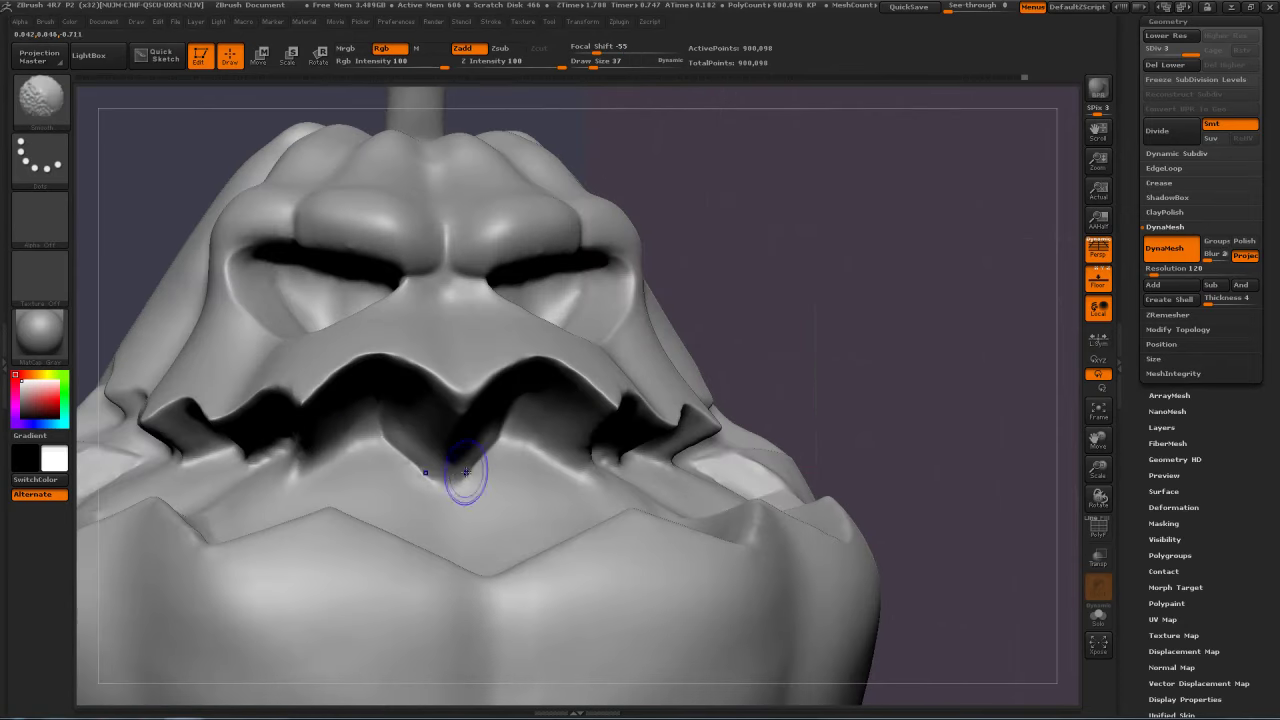
{"action": "left_click_drag", "start_coordinate": [500, 441], "coordinate": [468, 476]}
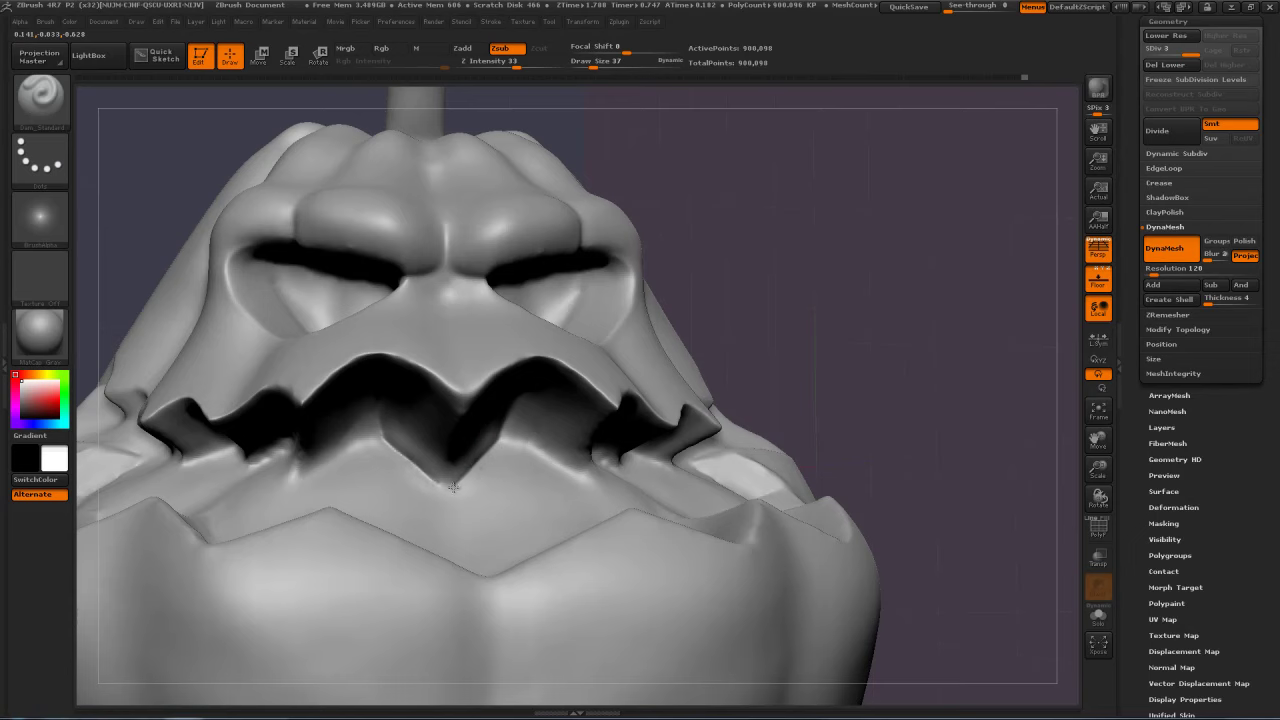
{"action": "key", "text": "shift"}
{"action": "left_click_drag", "start_coordinate": [449, 484], "coordinate": [446, 486], "text": "shift"}
Step: Crease the mouth's inner zigzag edge from the peak beside the centre out to the adjacent fold
{"action": "left_click_drag", "start_coordinate": [927, 248], "coordinate": [866, 222]}
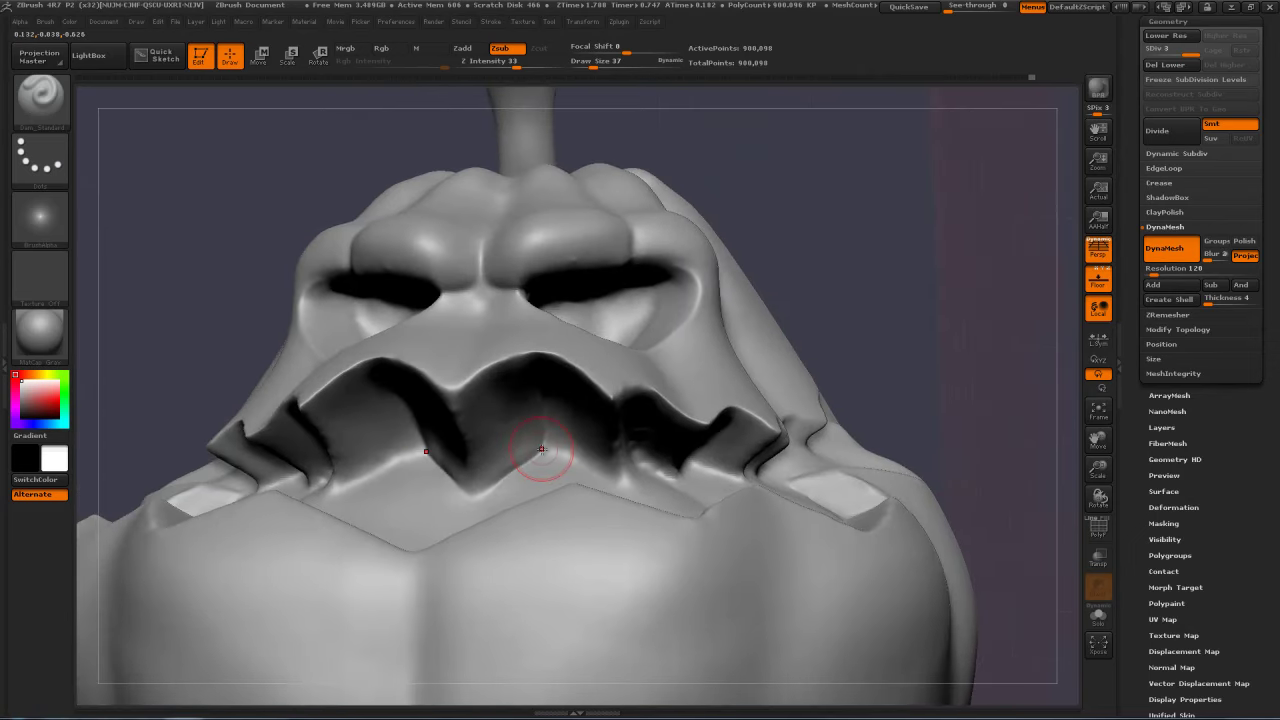
{"action": "left_click_drag", "start_coordinate": [541, 453], "coordinate": [612, 481]}
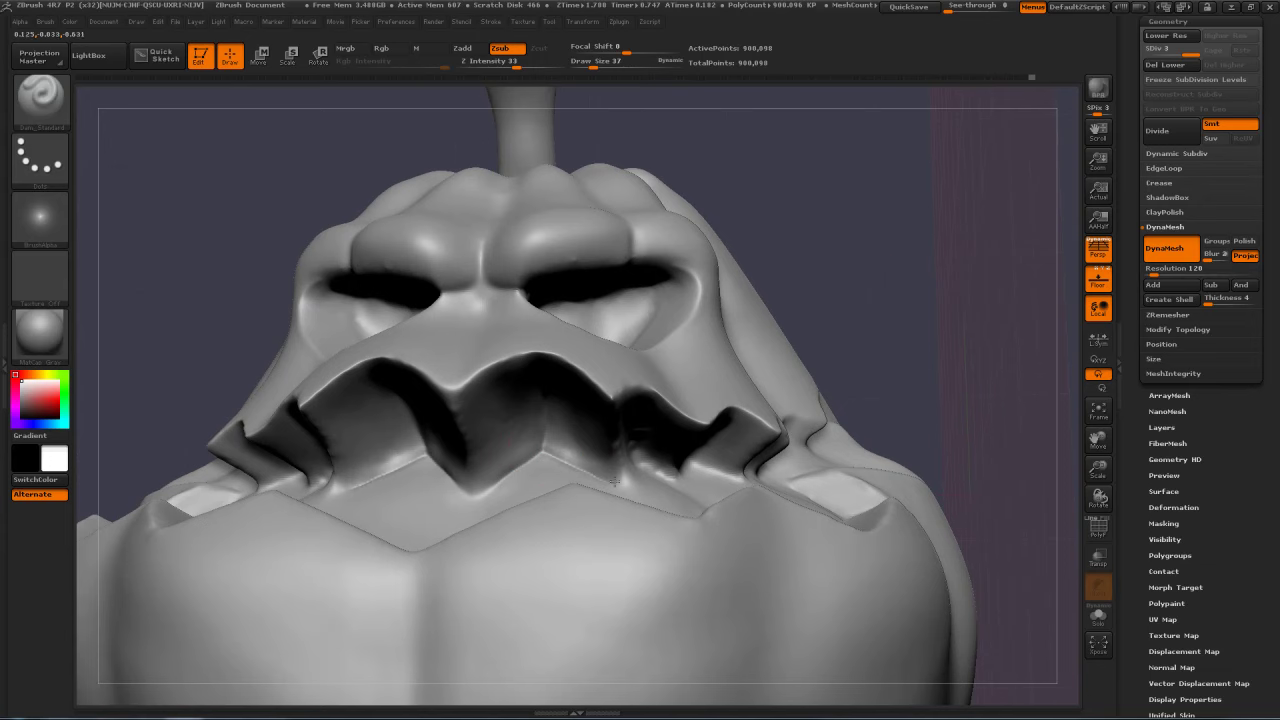
{"action": "mouse_move", "coordinate": [957, 243]}
{"action": "left_mouse_down"}
{"action": "mouse_move", "coordinate": [935, 245]}
{"action": "mouse_move", "coordinate": [935, 285]}
{"action": "left_mouse_up"}
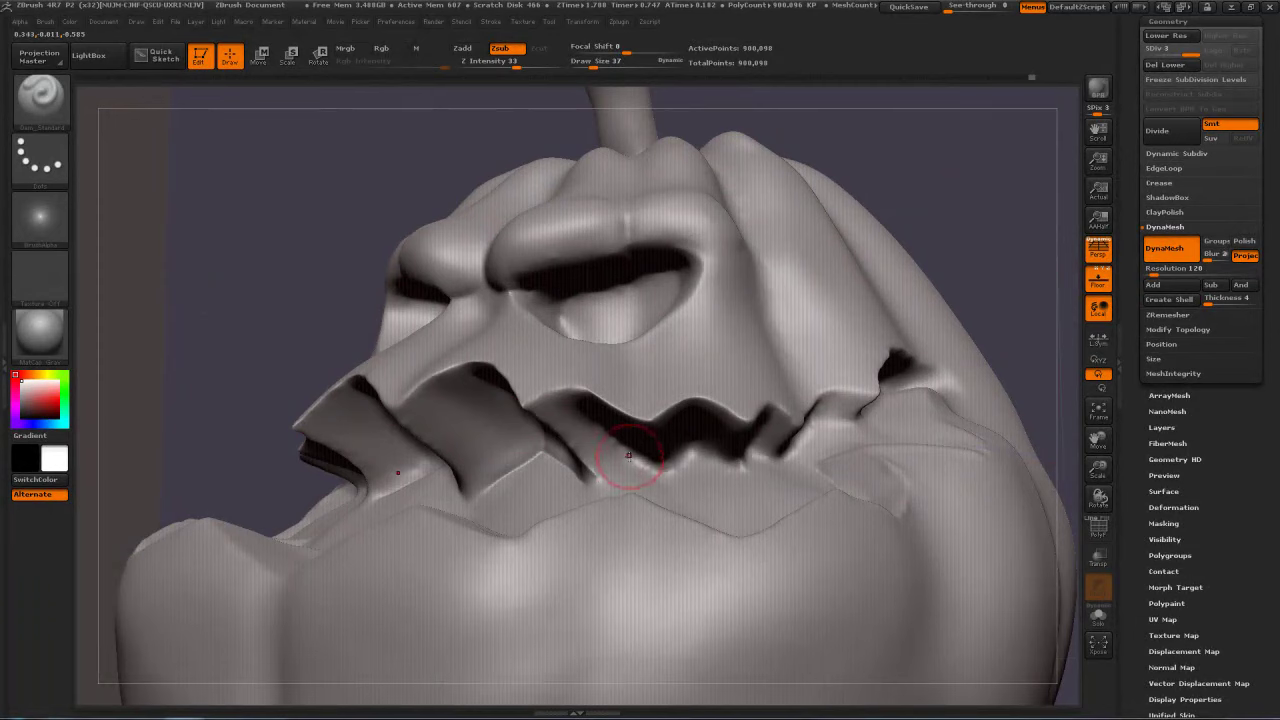
{"action": "mouse_move", "coordinate": [602, 477]}
{"action": "left_mouse_down"}
{"action": "mouse_move", "coordinate": [531, 426]}
{"action": "mouse_move", "coordinate": [549, 428]}
{"action": "left_mouse_up"}
Step: Sharpen the side folds inside the mouth and their lower inner edge with Dam_Standard strokes
{"action": "mouse_move", "coordinate": [830, 172]}
{"action": "left_mouse_down"}
{"action": "mouse_move", "coordinate": [959, 184]}
{"action": "mouse_move", "coordinate": [870, 190]}
{"action": "mouse_move", "coordinate": [845, 170]}
{"action": "mouse_move", "coordinate": [848, 290]}
{"action": "left_mouse_up"}
{"action": "key", "text": "f"}
{"action": "mouse_move", "coordinate": [930, 310]}
{"action": "left_mouse_down"}
{"action": "mouse_move", "coordinate": [812, 262]}
{"action": "mouse_move", "coordinate": [830, 265]}
{"action": "mouse_move", "coordinate": [720, 340]}
{"action": "left_mouse_up"}
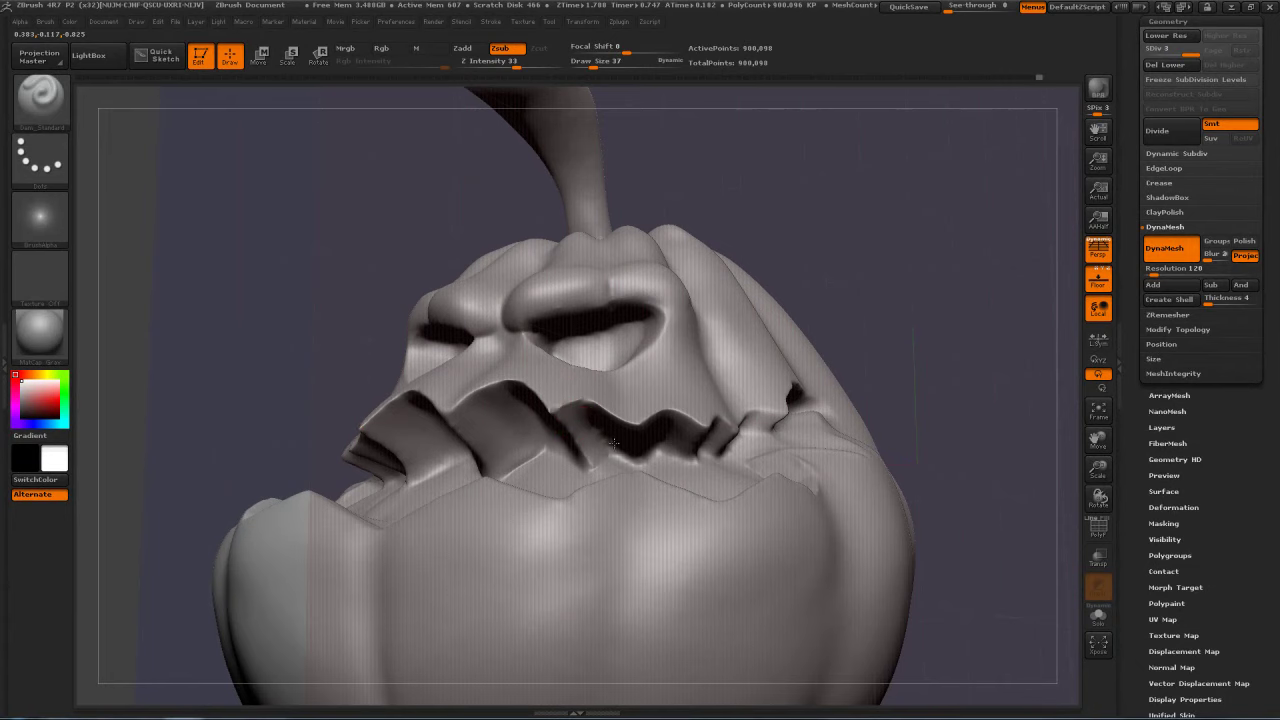
{"action": "mouse_move", "coordinate": [930, 310]}
{"action": "left_mouse_down"}
{"action": "mouse_move", "coordinate": [990, 280]}
{"action": "mouse_move", "coordinate": [955, 270]}
{"action": "left_mouse_up"}
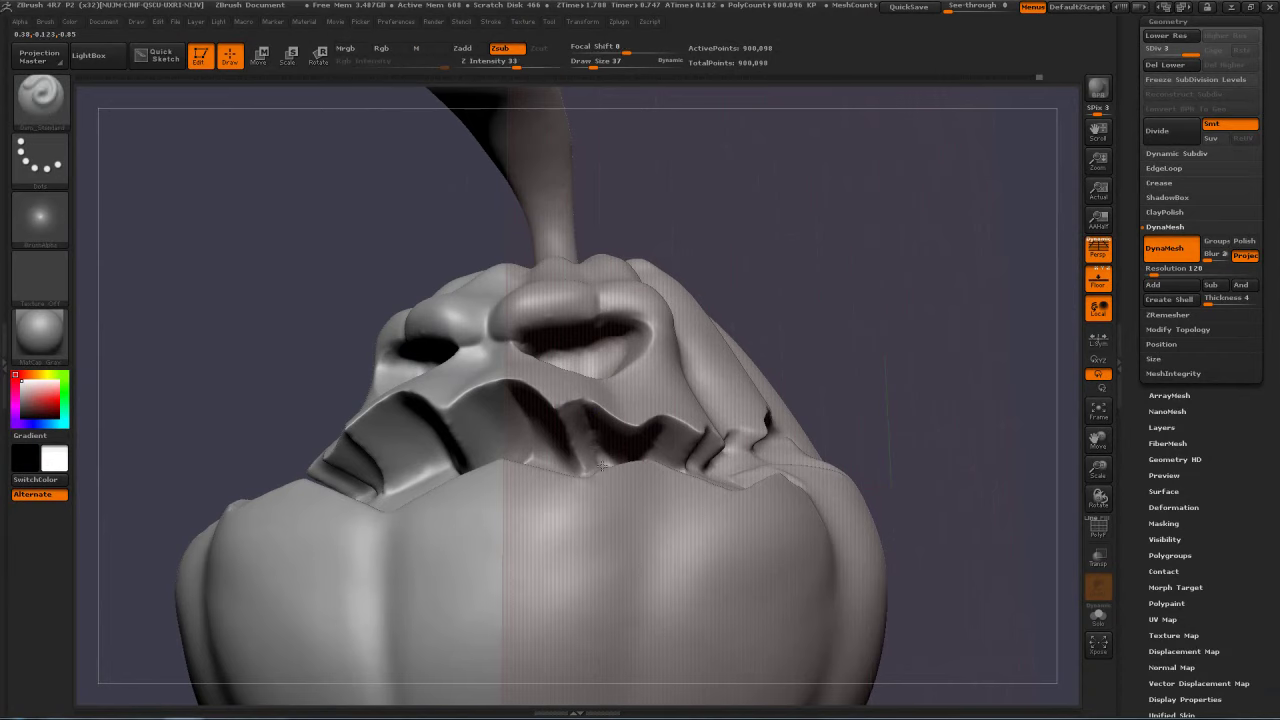
{"action": "mouse_move", "coordinate": [753, 357]}
{"action": "left_mouse_down"}
{"action": "mouse_move", "coordinate": [635, 430]}
{"action": "mouse_move", "coordinate": [628, 470]}
{"action": "mouse_move", "coordinate": [597, 466]}
{"action": "mouse_move", "coordinate": [660, 462]}
{"action": "left_mouse_up"}
{"action": "left_click_drag", "start_coordinate": [1002, 577], "coordinate": [988, 565]}
{"action": "key", "text": "super"}
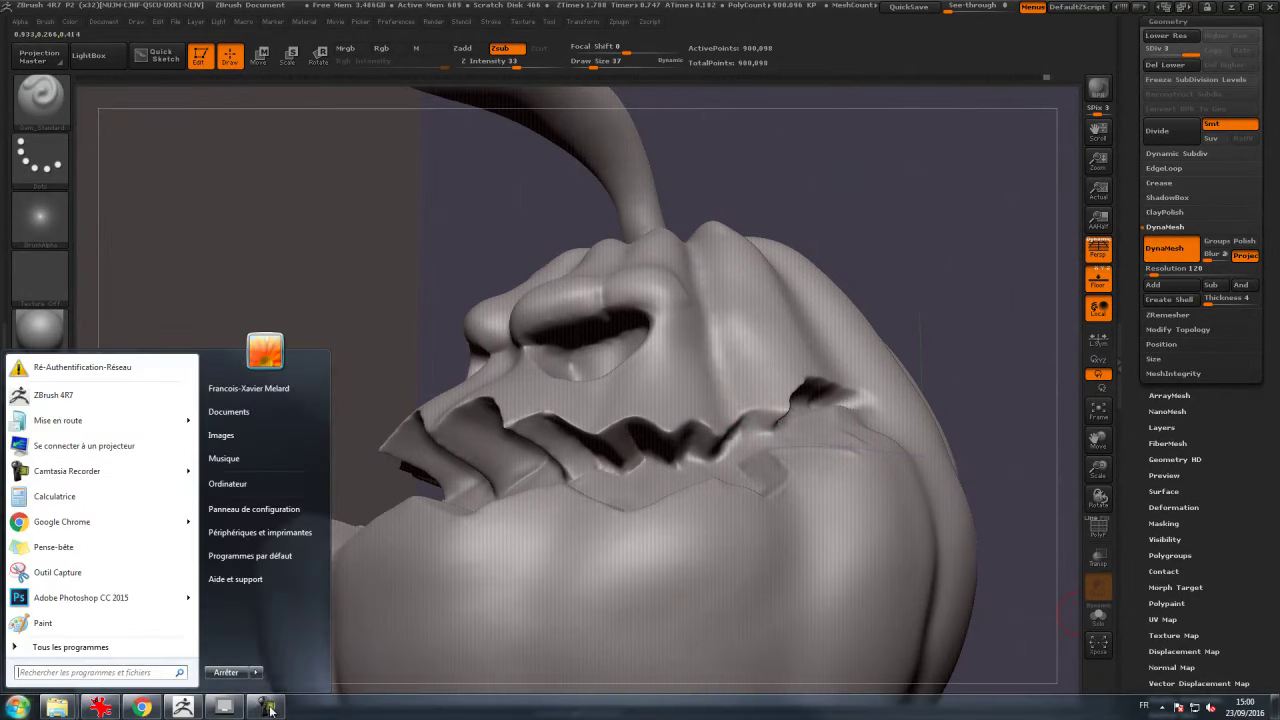
{"action": "left_click", "coordinate": [268, 707]}
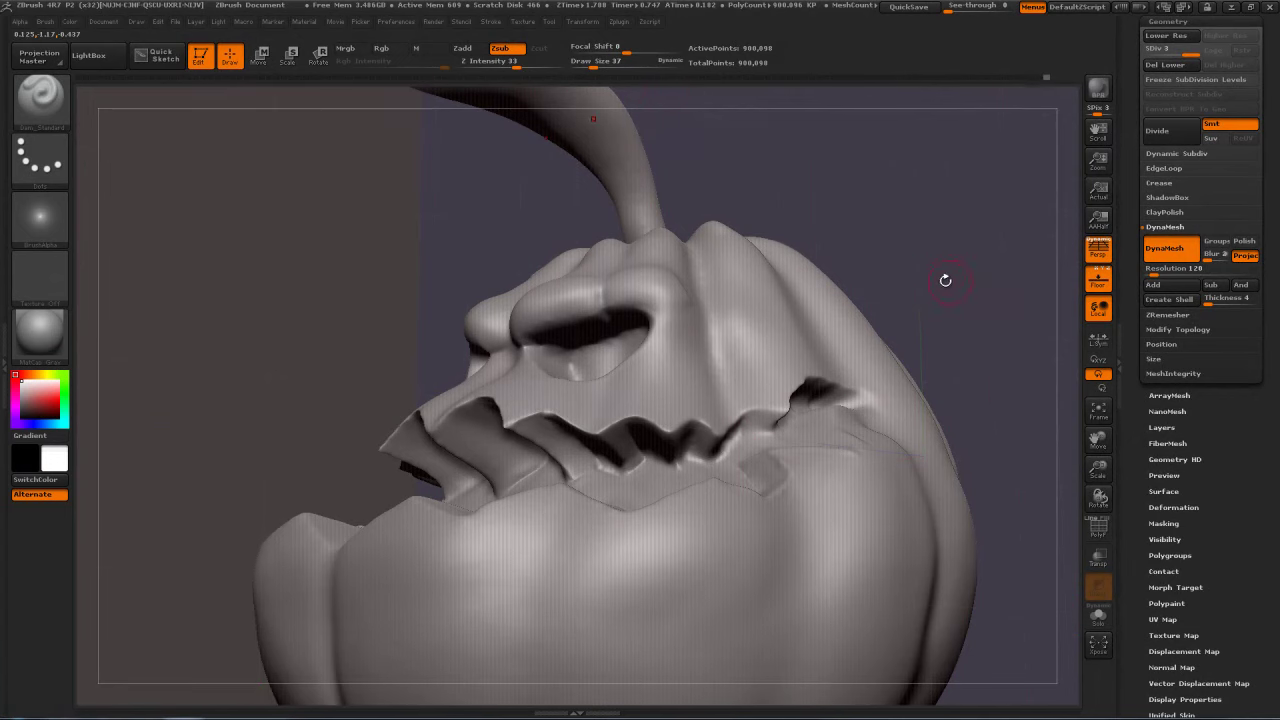
Step: Touch up the side folds inside the mouth at subdivision level 2 and return the mesh to level 3
{"action": "left_click_drag", "start_coordinate": [700, 180], "coordinate": [940, 296]}
{"action": "mouse_move", "coordinate": [833, 180]}
{"action": "left_mouse_down"}
{"action": "mouse_move", "coordinate": [980, 230]}
{"action": "mouse_move", "coordinate": [840, 137]}
{"action": "mouse_move", "coordinate": [850, 250]}
{"action": "left_mouse_up"}
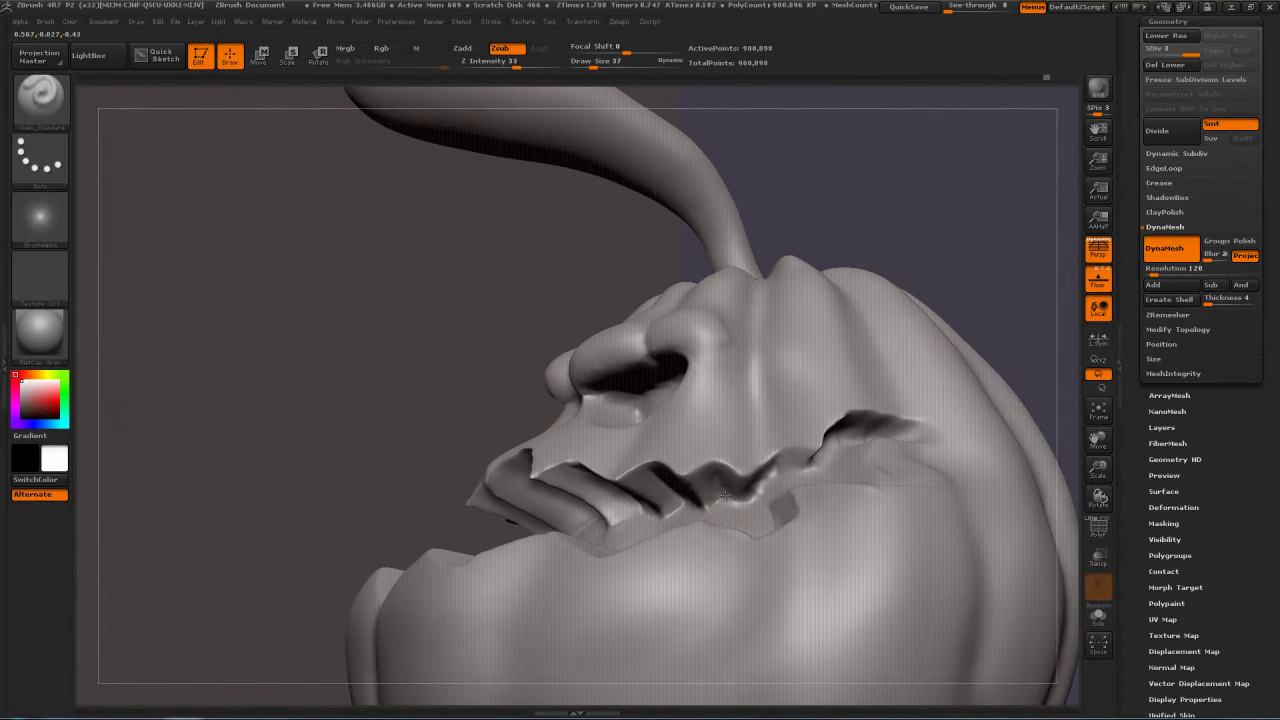
{"action": "mouse_move", "coordinate": [983, 297]}
{"action": "left_mouse_down"}
{"action": "mouse_move", "coordinate": [955, 242]}
{"action": "mouse_move", "coordinate": [954, 277]}
{"action": "left_mouse_up"}
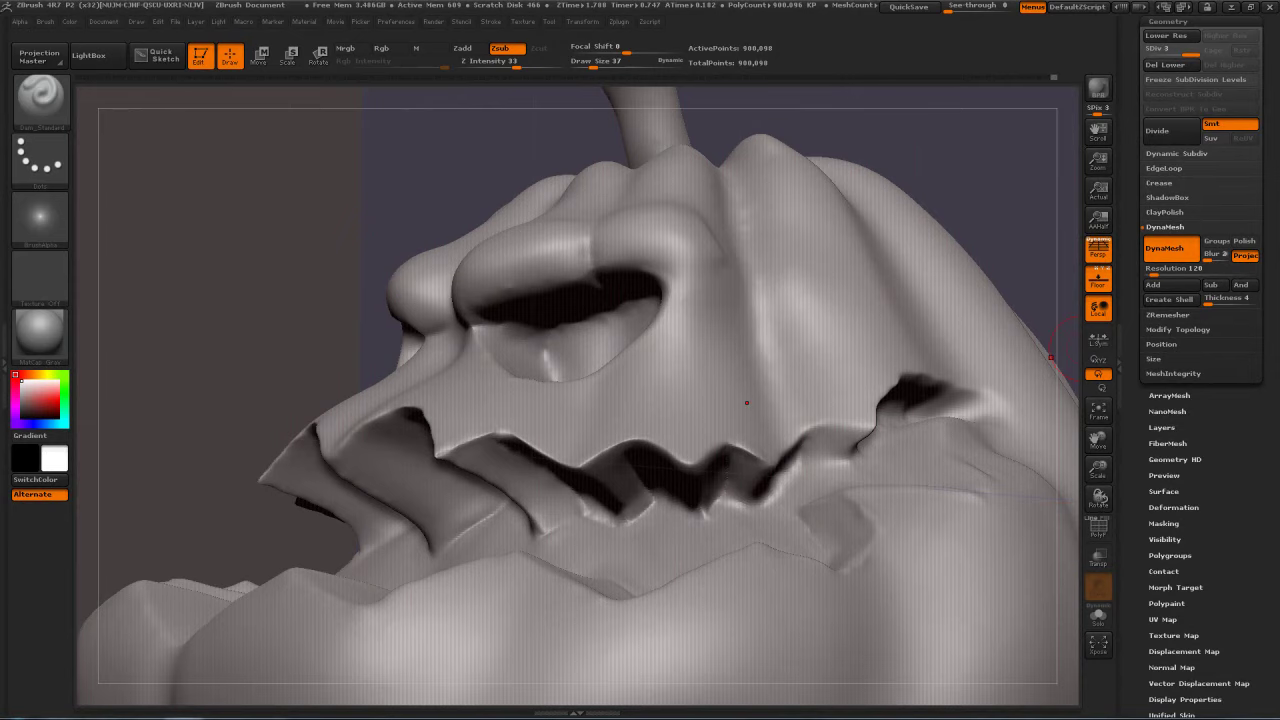
{"action": "left_click", "coordinate": [1174, 49]}
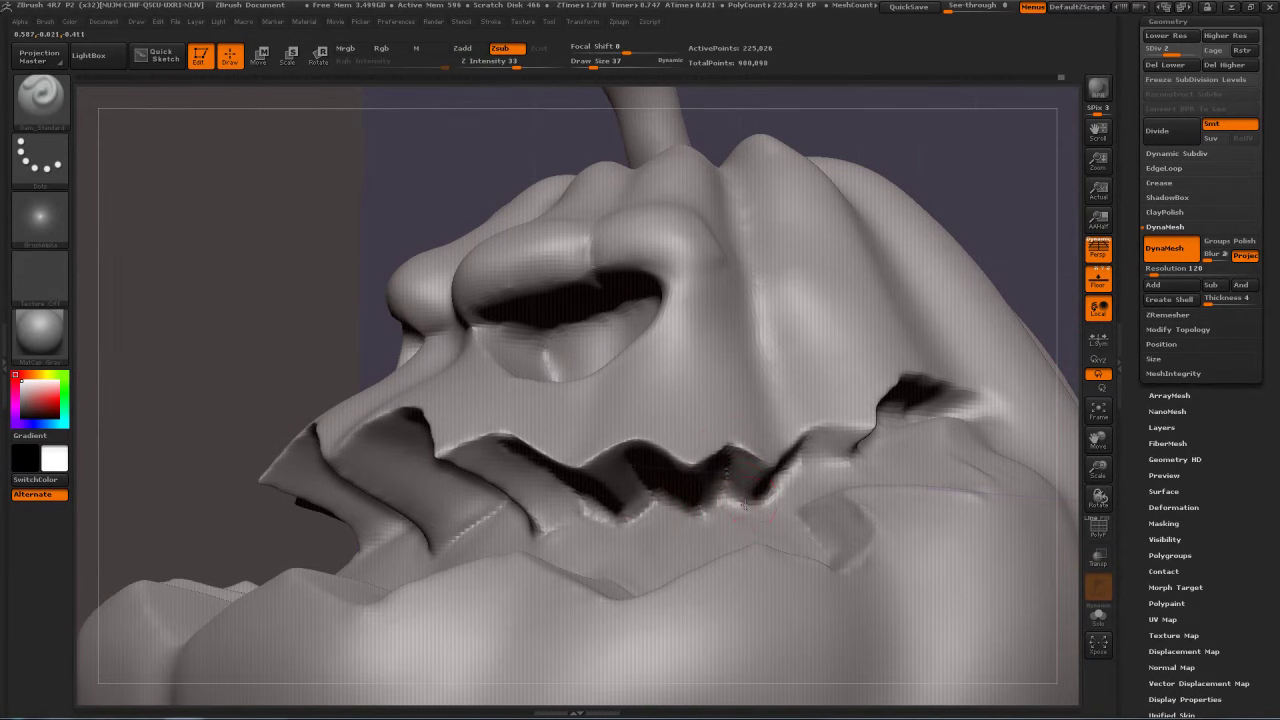
{"action": "key", "text": "d"}
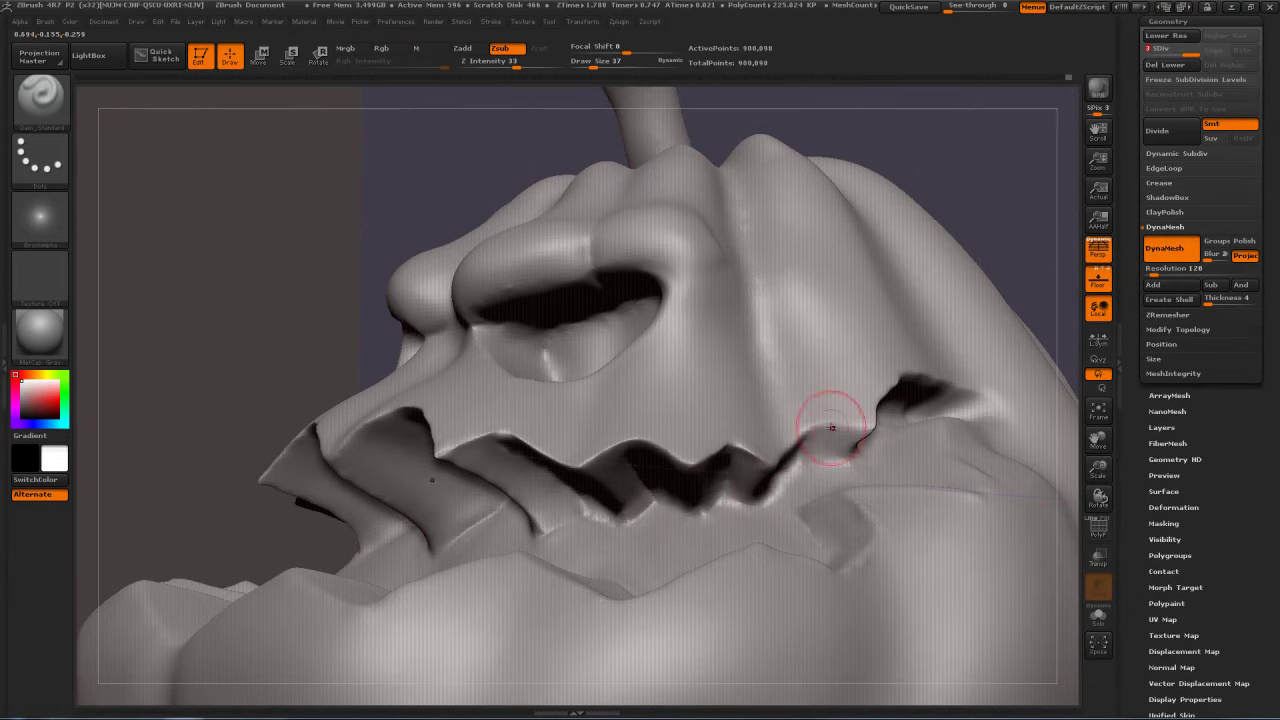
Step: Sharpen the small facet edge near the mouth corner with Dam_Standard and smooth the adjoining fold
{"action": "mouse_move", "coordinate": [805, 460]}
{"action": "left_mouse_down"}
{"action": "mouse_move", "coordinate": [852, 460]}
{"action": "mouse_move", "coordinate": [824, 422]}
{"action": "left_mouse_up"}
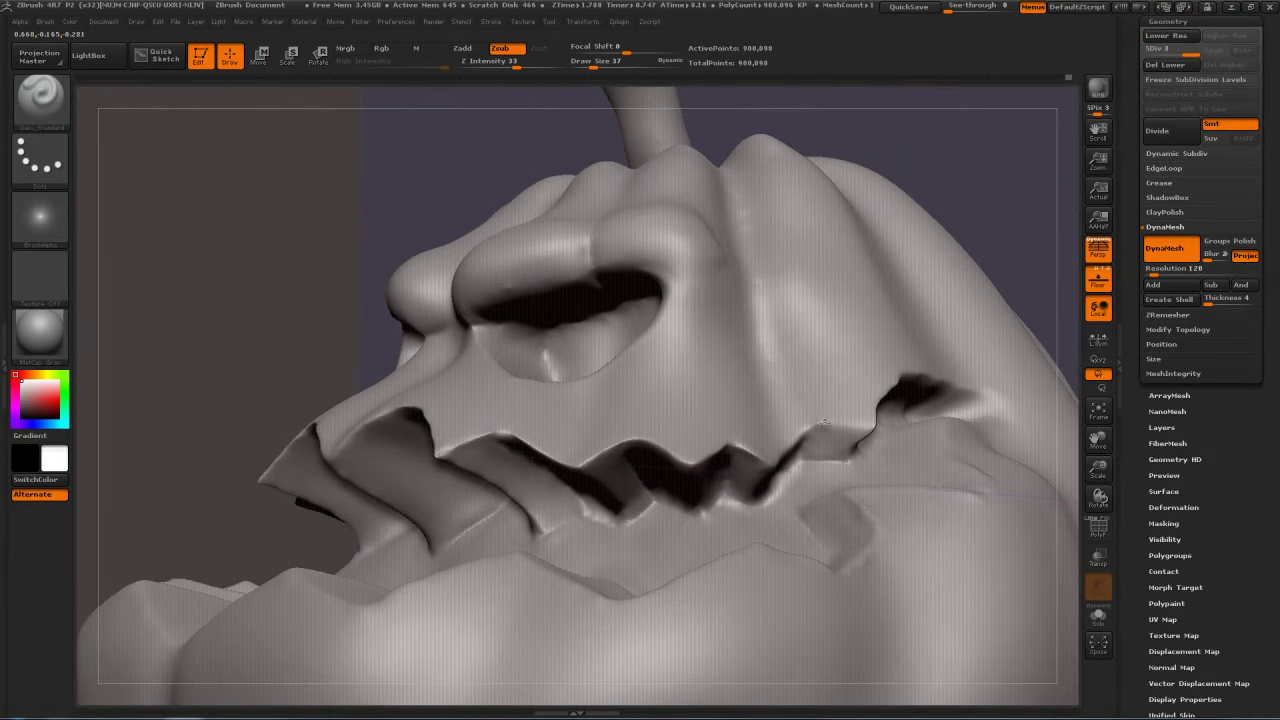
{"action": "left_click_drag", "start_coordinate": [1000, 200], "coordinate": [914, 380]}
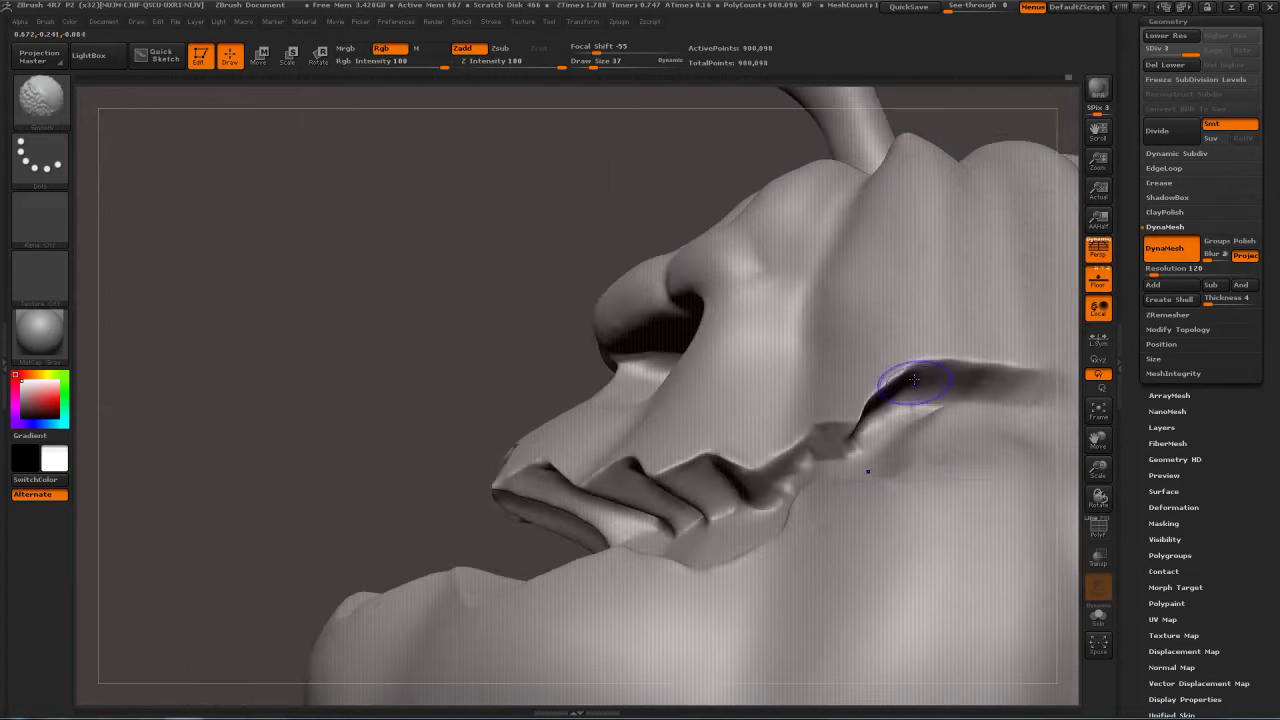
{"action": "key", "text": "b"}
{"action": "key", "text": "d"}
{"action": "key", "text": "s"}
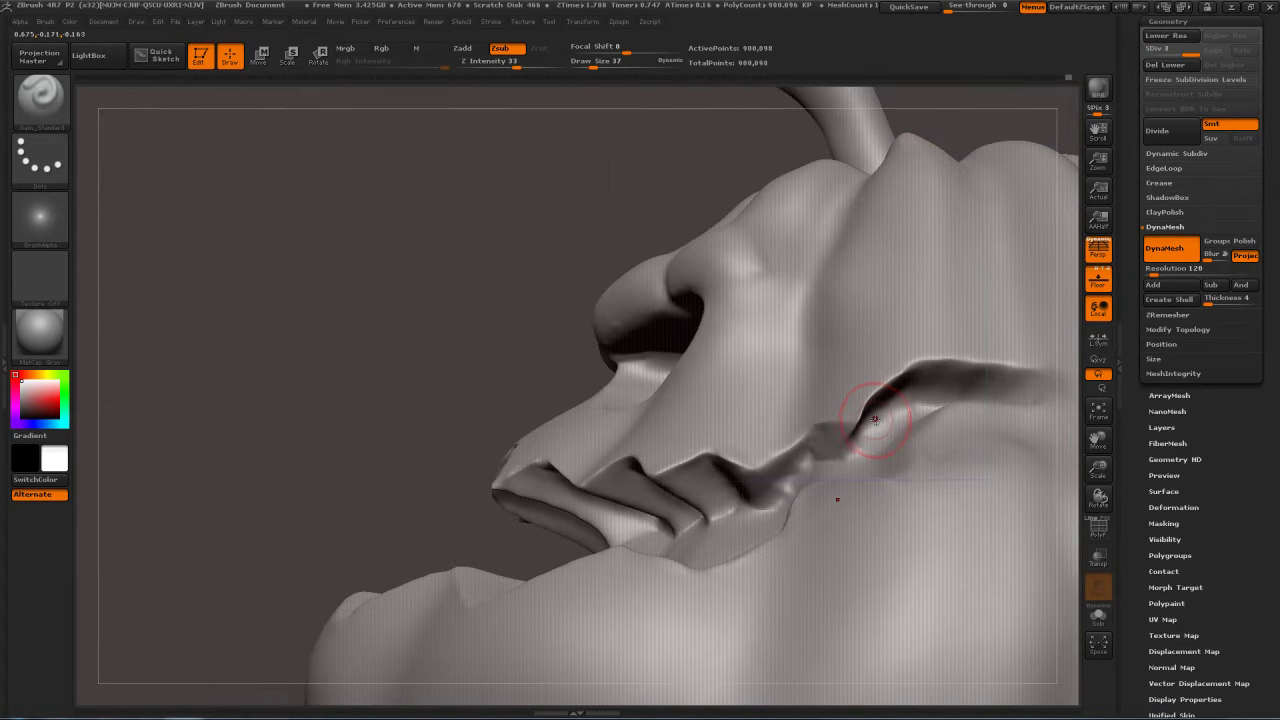
Step: Build up the wide facet below the nose inside the upper mouth cut with ClayTubes and smooth it
{"action": "key", "text": "b"}
{"action": "key", "text": "c"}
{"action": "key", "text": "t"}
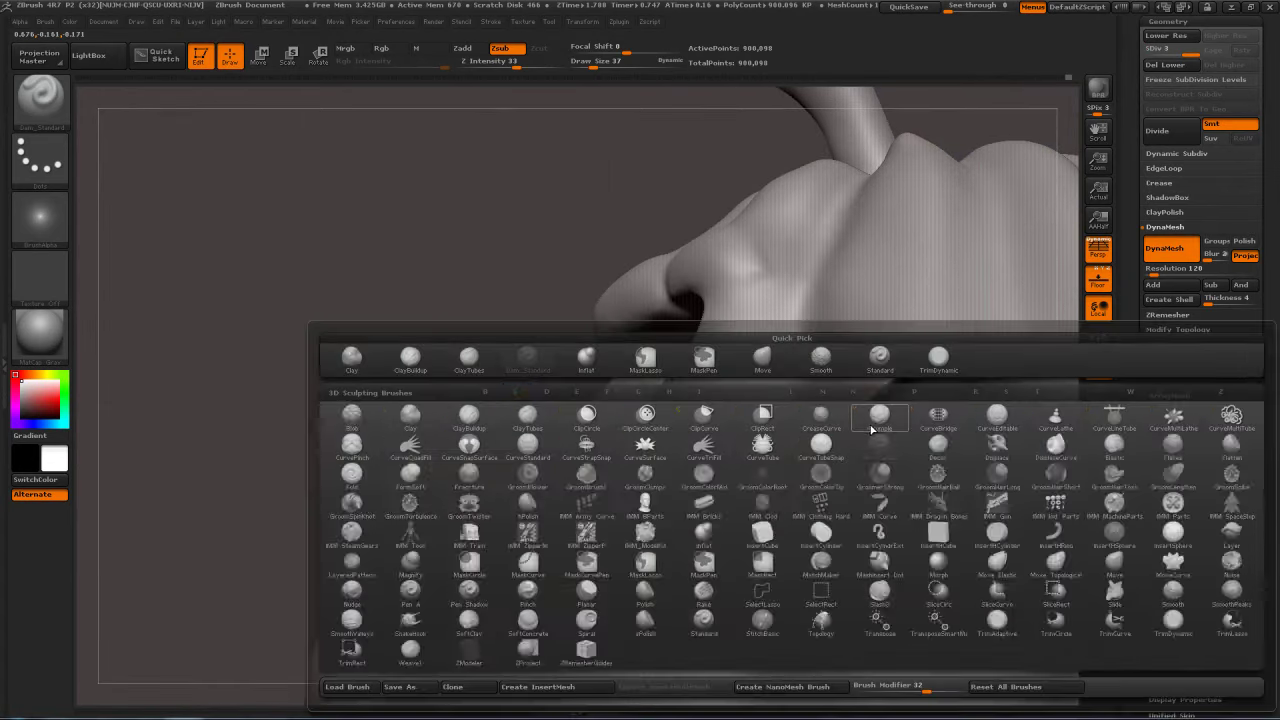
{"action": "left_click_drag", "start_coordinate": [950, 123], "coordinate": [1050, 95]}
{"action": "mouse_move", "coordinate": [467, 365]}
{"action": "left_mouse_down"}
{"action": "mouse_move", "coordinate": [478, 364]}
{"action": "mouse_move", "coordinate": [440, 400]}
{"action": "mouse_move", "coordinate": [485, 385]}
{"action": "mouse_move", "coordinate": [490, 400]}
{"action": "mouse_move", "coordinate": [469, 395]}
{"action": "left_mouse_up"}
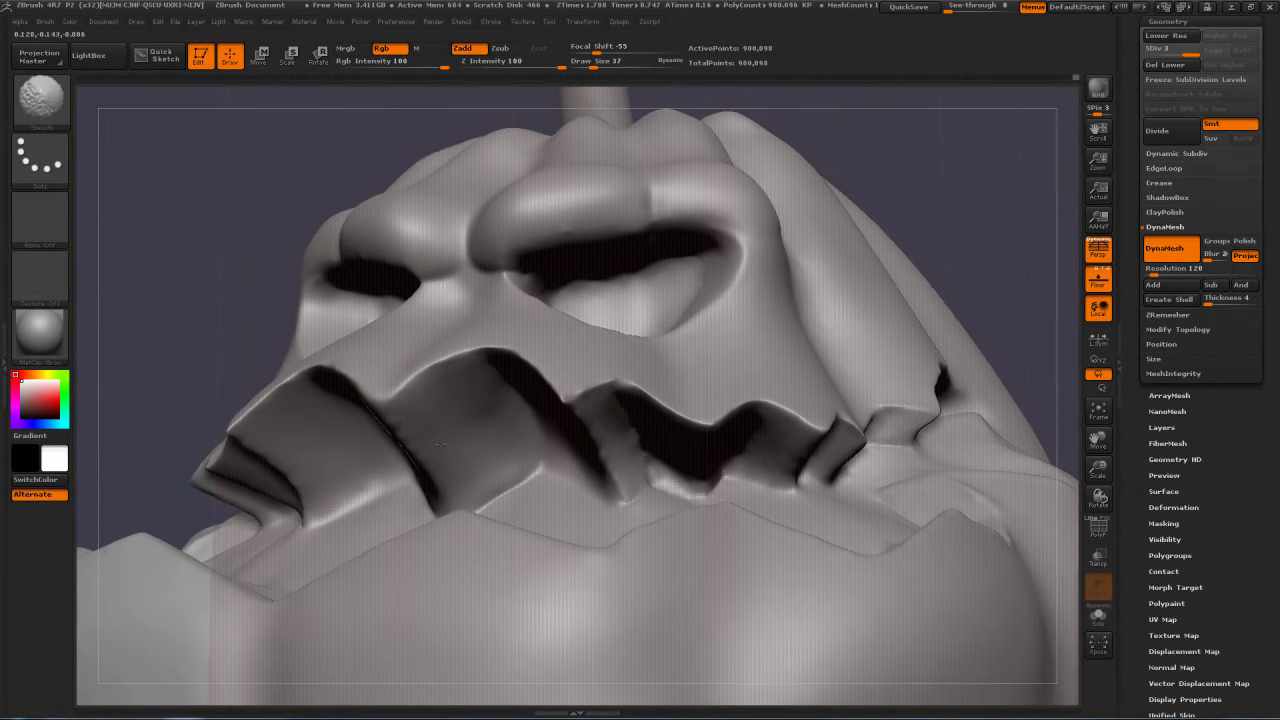
Step: Flatten the same wide mouth facet up to its outer edge with TrimDynamic and smooth its surface
{"action": "key", "text": "b"}
{"action": "key", "text": "t"}
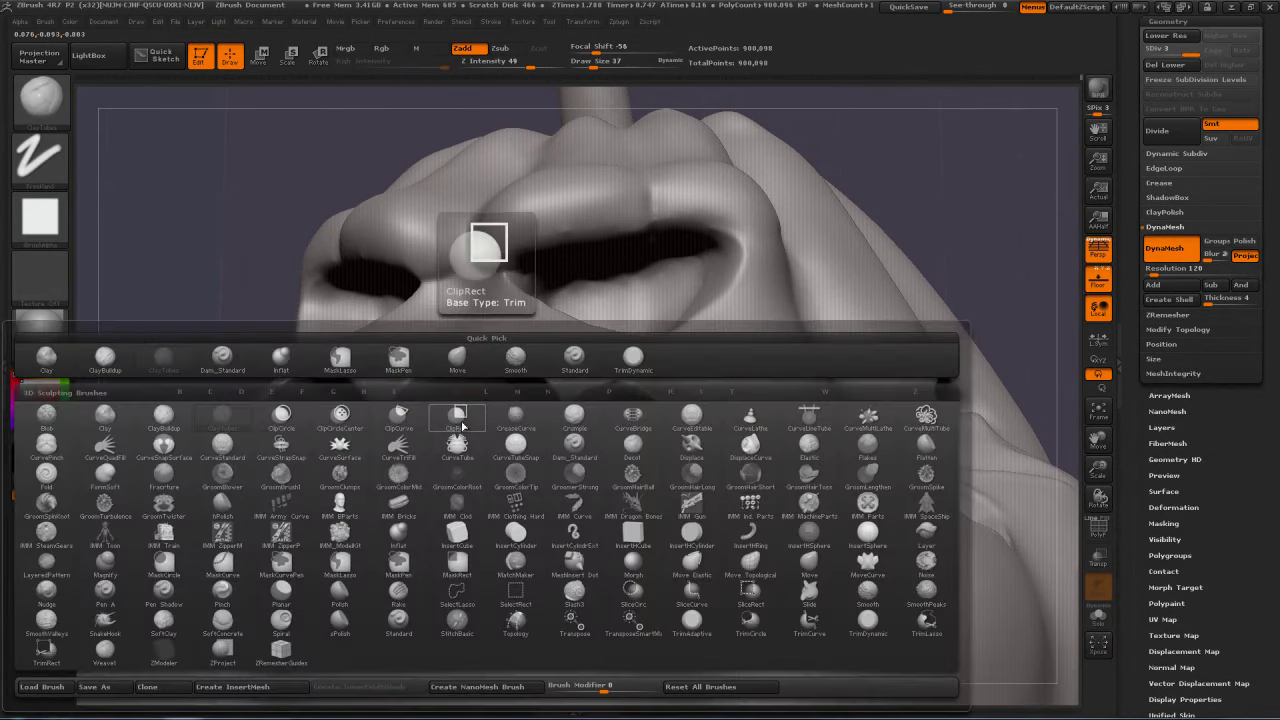
{"action": "key", "text": "d"}
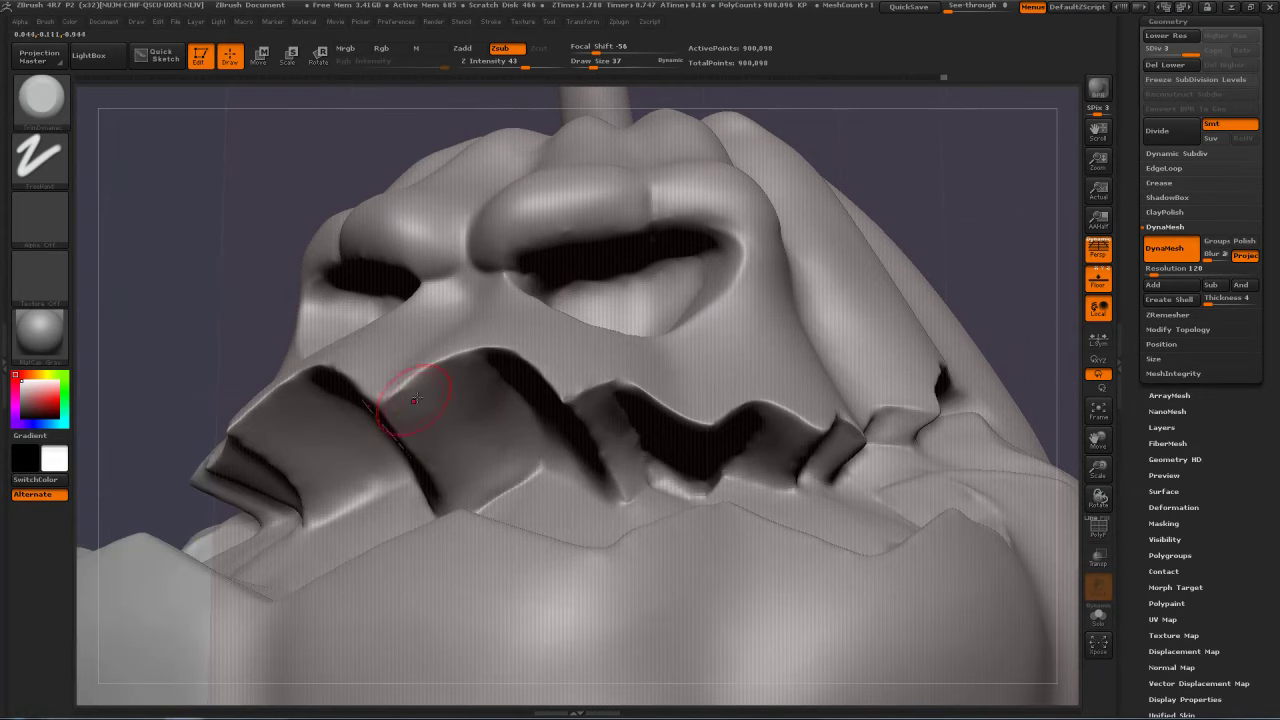
{"action": "left_click_drag", "start_coordinate": [415, 395], "coordinate": [396, 400]}
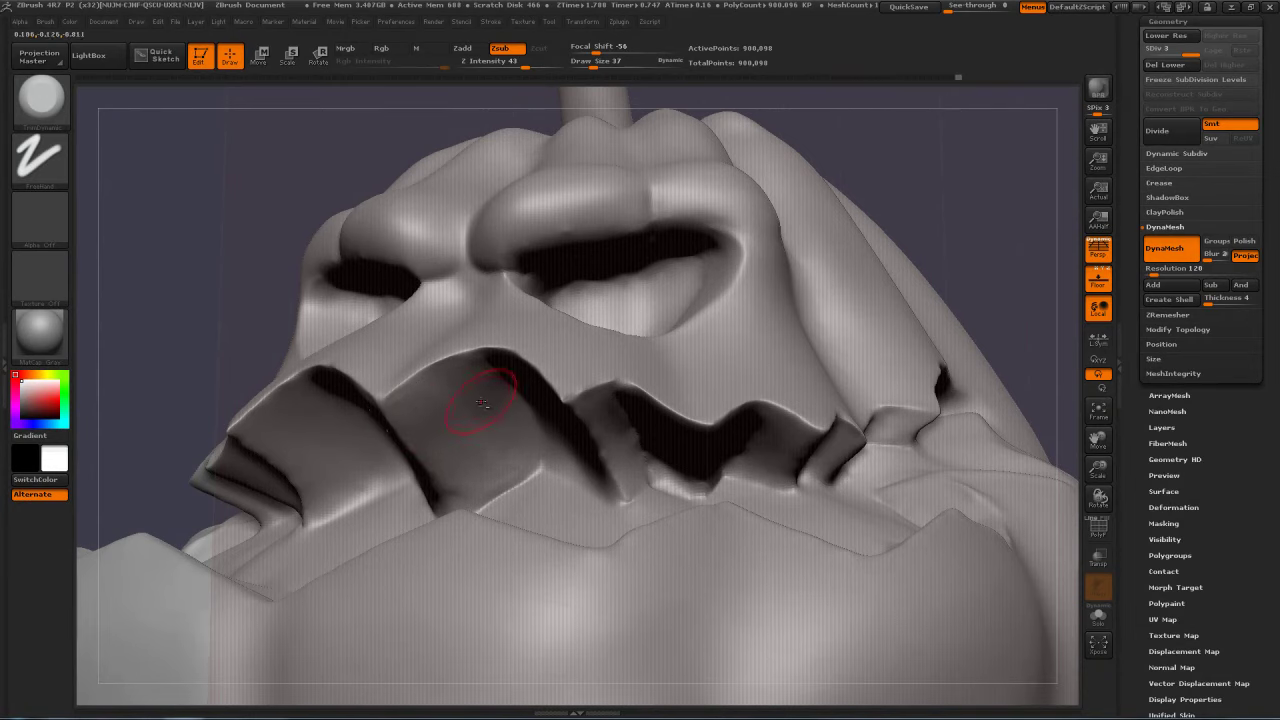
{"action": "key", "text": "shift"}
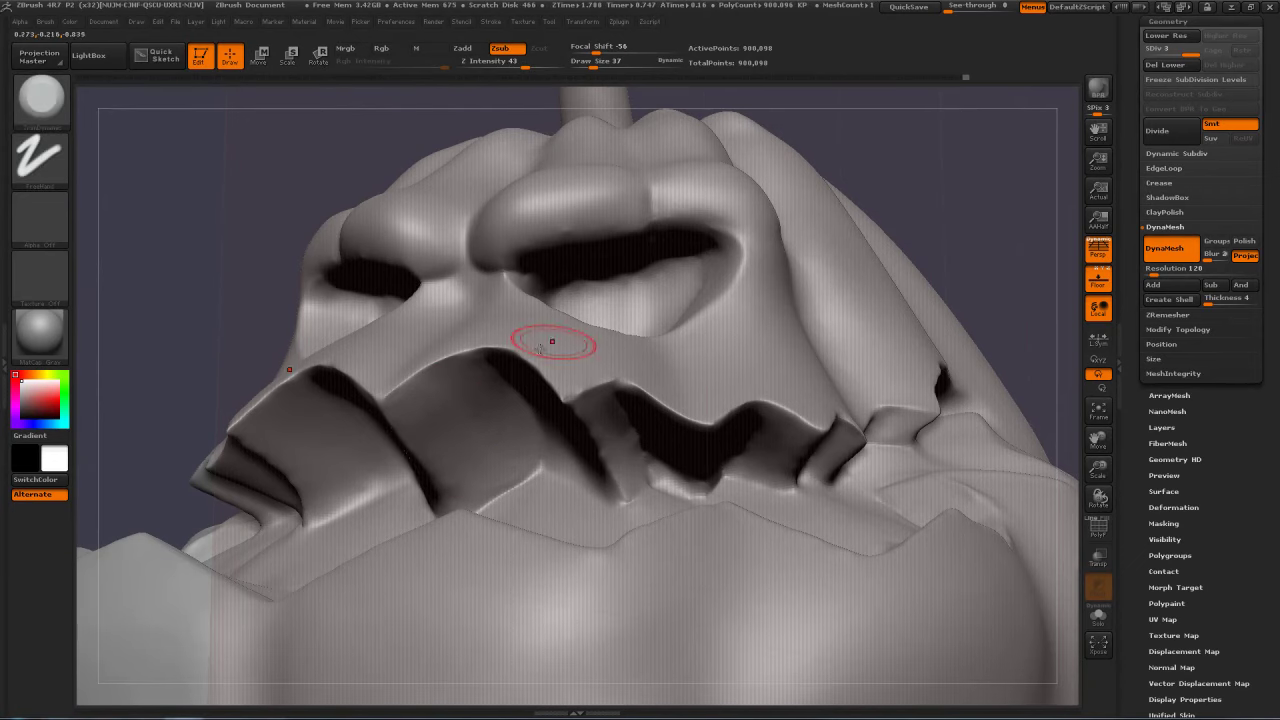
Step: Set the draw size to 30 and refine the adjacent side facets inside the upper mouth with TrimDynamic and smoothing
{"action": "mouse_move", "coordinate": [1042, 218]}
{"action": "left_mouse_down"}
{"action": "mouse_move", "coordinate": [877, 261]}
{"action": "mouse_move", "coordinate": [727, 270]}
{"action": "mouse_move", "coordinate": [591, 411]}
{"action": "left_mouse_up"}
{"action": "key", "text": "s"}
{"action": "key", "text": "s"}
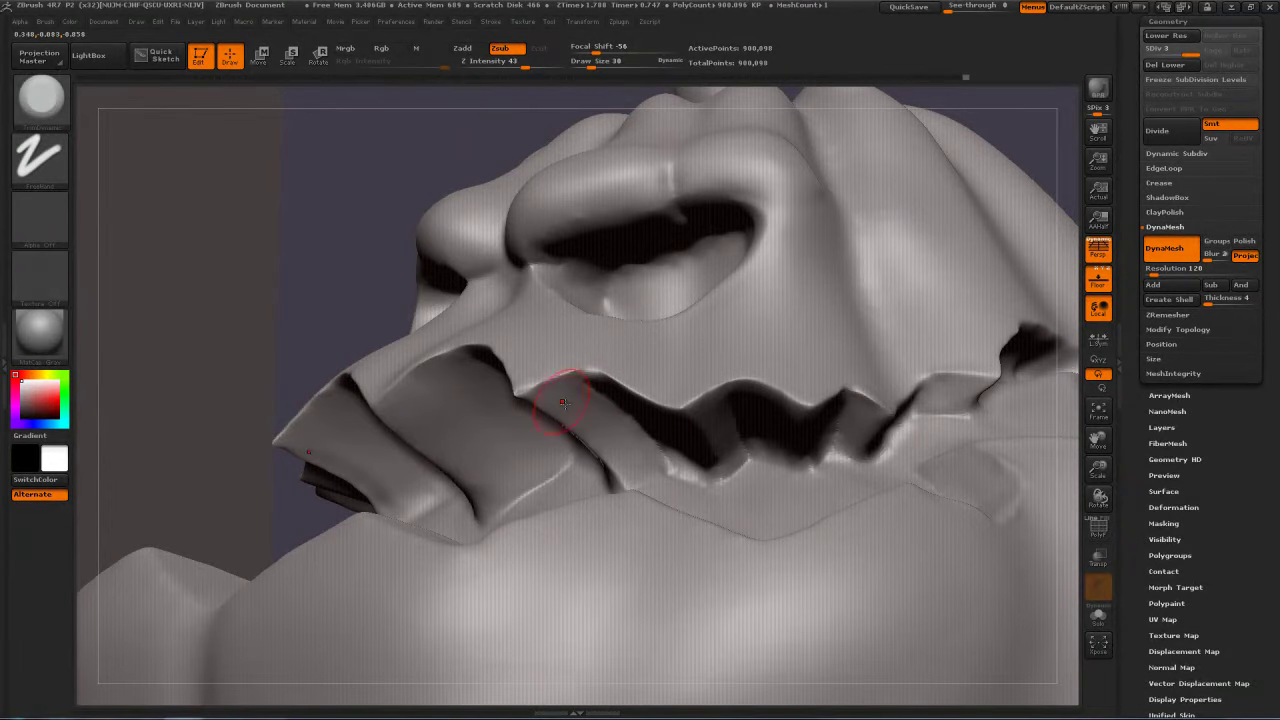
{"action": "left_click_drag", "start_coordinate": [1048, 150], "coordinate": [1012, 163]}
{"action": "left_click_drag", "start_coordinate": [532, 413], "coordinate": [546, 406], "text": "shift"}
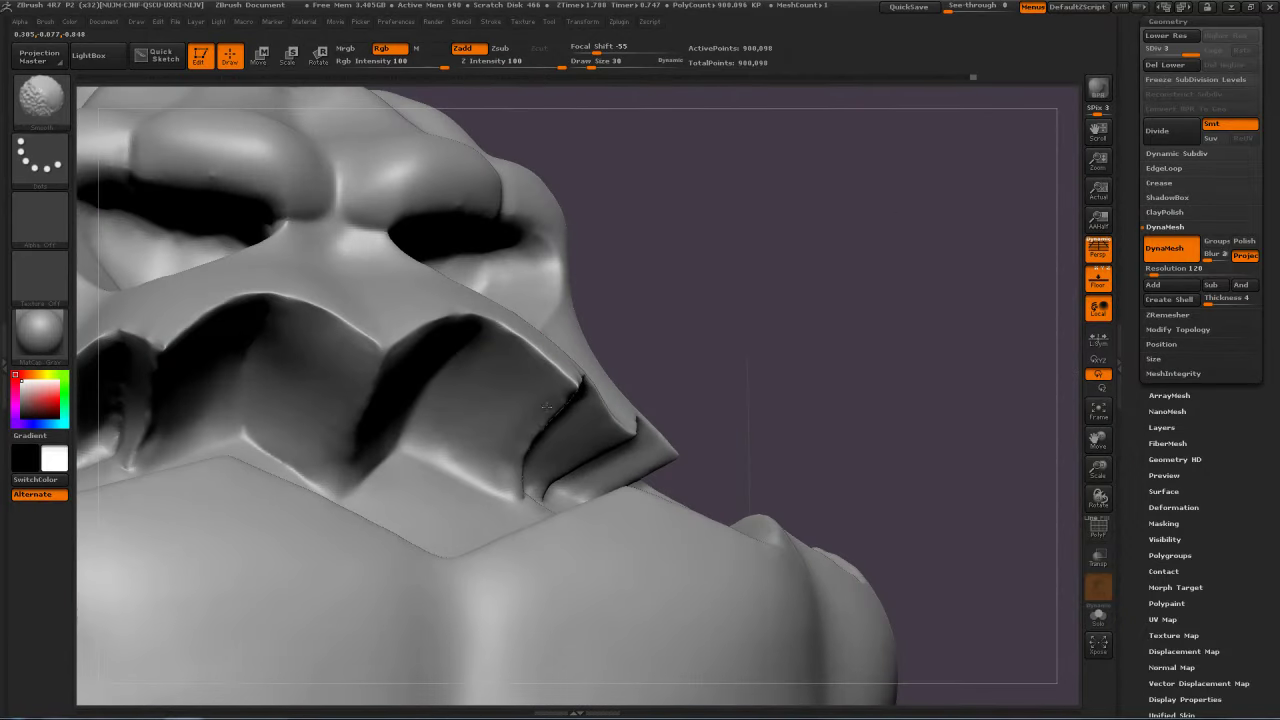
Step: Flatten and smooth the cut edge along the side of the jagged upper mouth with the TrimDynamic brush
{"action": "key", "text": "alt"}
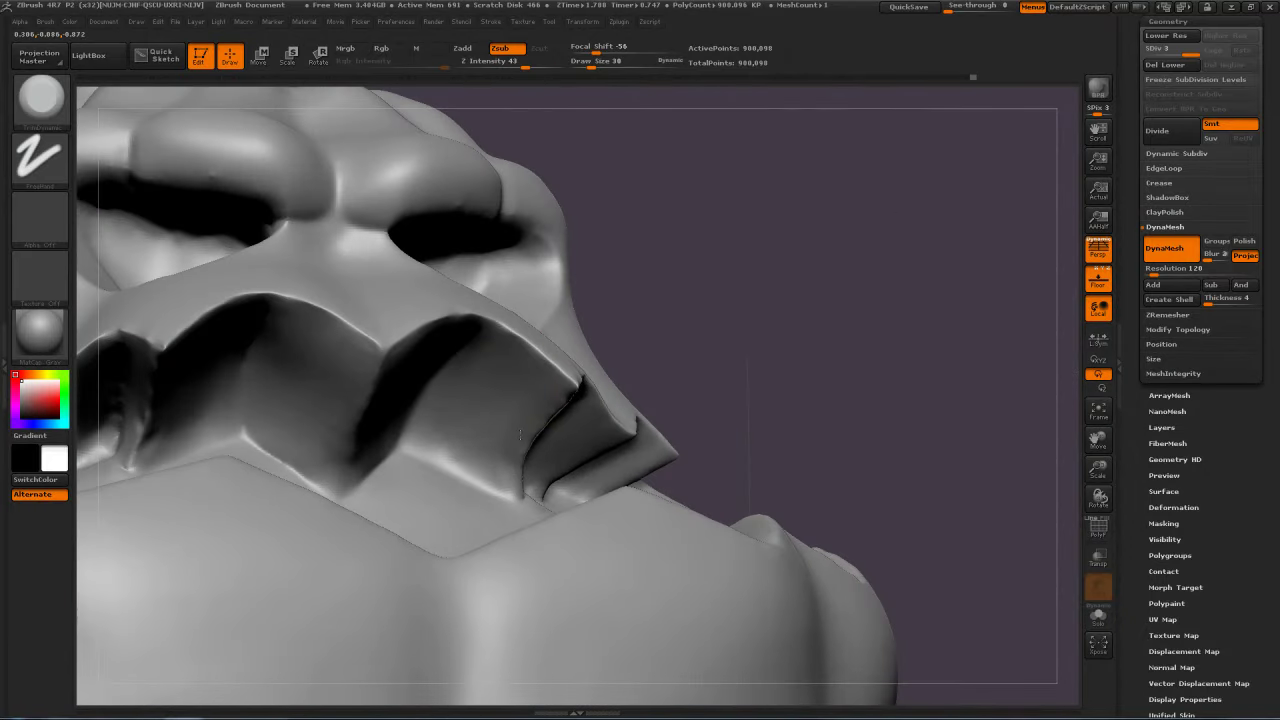
{"action": "left_click_drag", "start_coordinate": [557, 394], "coordinate": [568, 374], "text": "shift"}
{"action": "mouse_move", "coordinate": [872, 256]}
{"action": "left_mouse_down"}
{"action": "mouse_move", "coordinate": [600, 262]}
{"action": "mouse_move", "coordinate": [780, 300]}
{"action": "mouse_move", "coordinate": [588, 392]}
{"action": "left_mouse_up"}
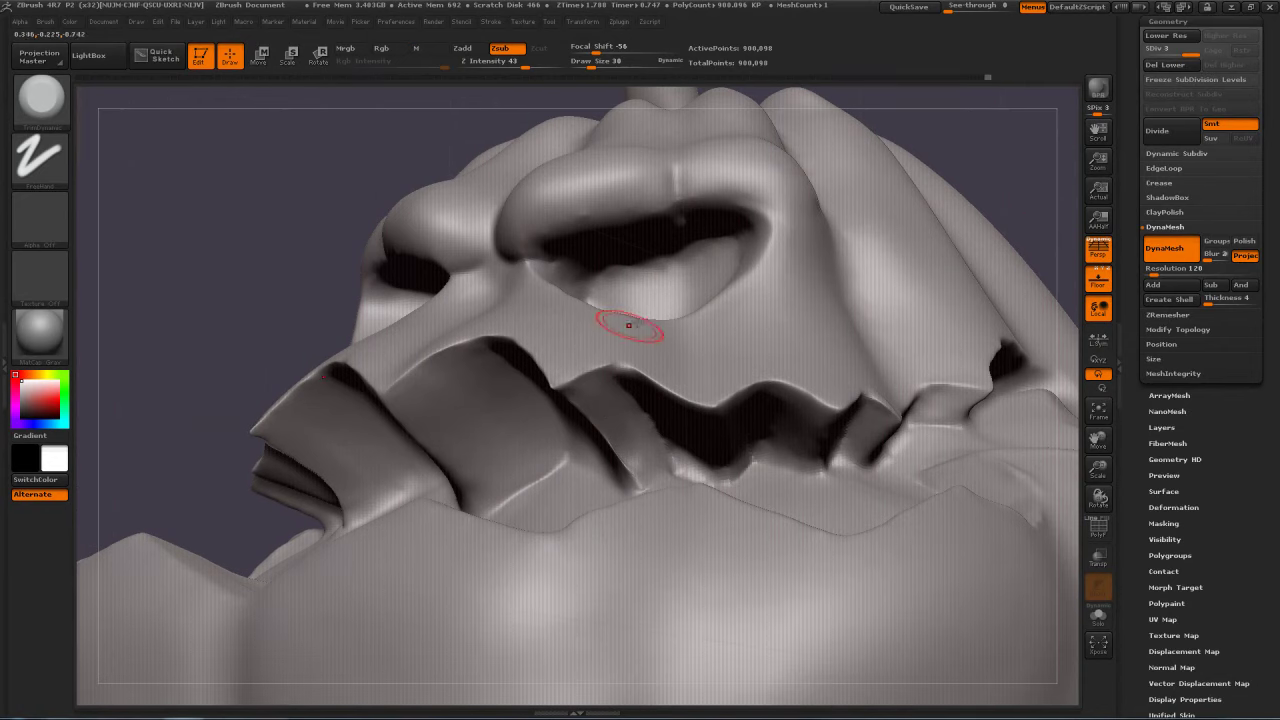
Step: Adjust the shape of the stem above the pumpkin's top using the Move brush at a draw size of 220
{"action": "left_click_drag", "start_coordinate": [1017, 157], "coordinate": [623, 354]}
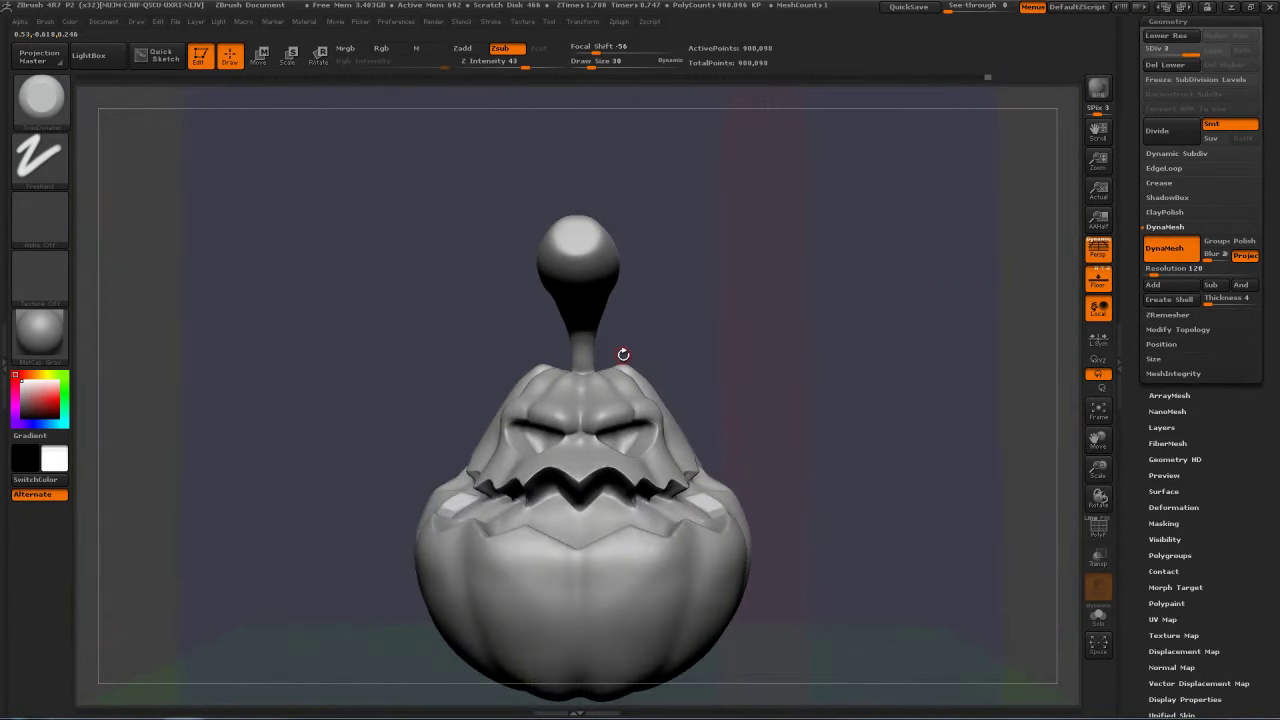
{"action": "key", "text": "b"}
{"action": "key", "text": "m"}
{"action": "key", "text": "v"}
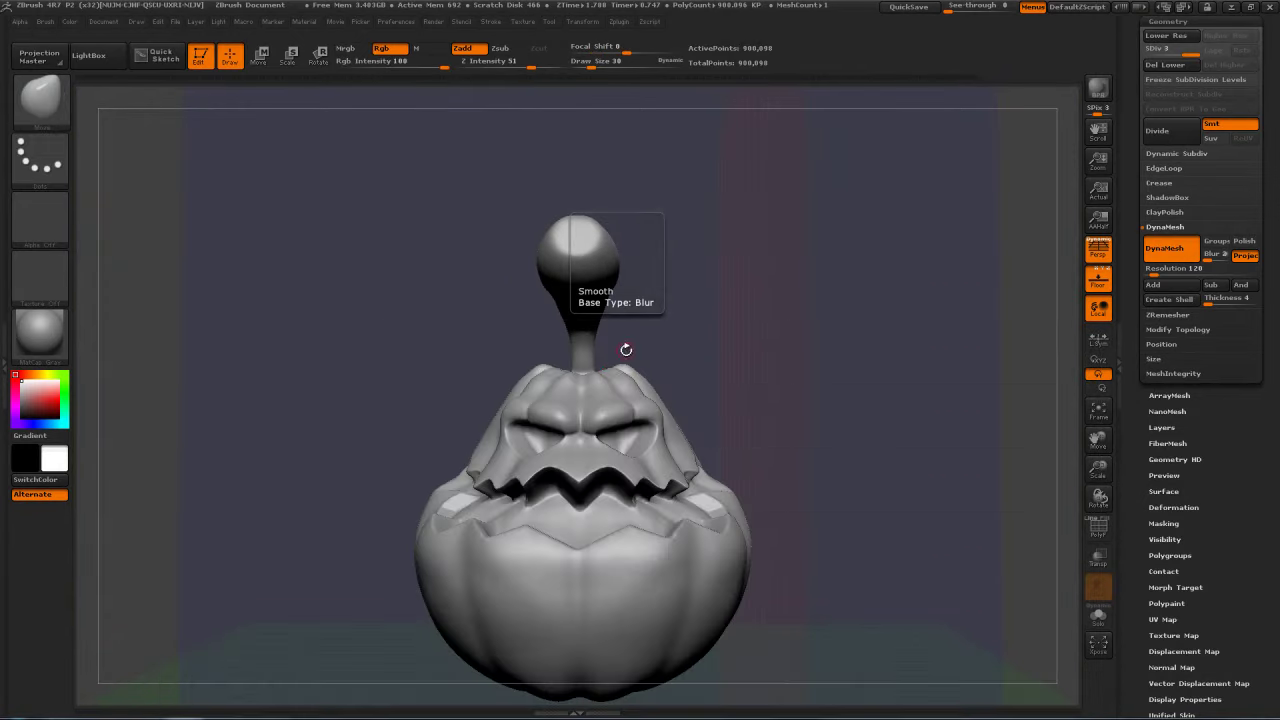
{"action": "key", "text": "s"}
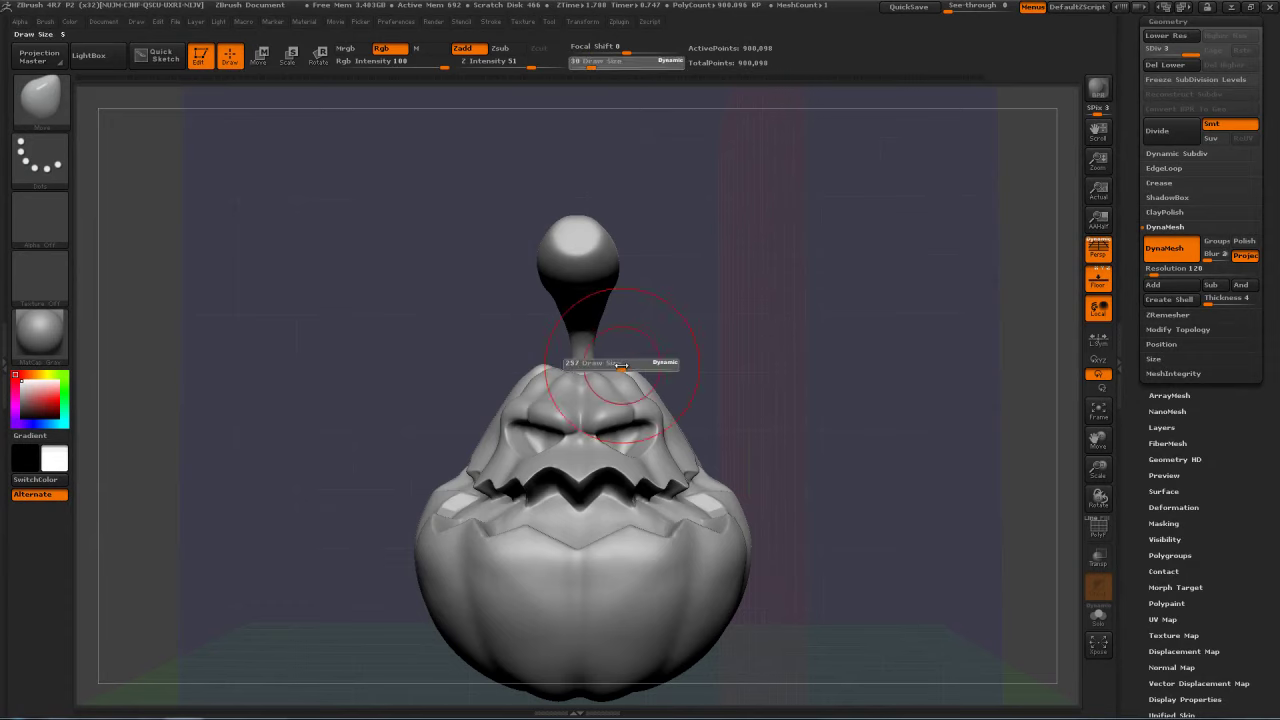
{"action": "left_click_drag", "start_coordinate": [621, 365], "coordinate": [623, 367]}
{"action": "left_click_drag", "start_coordinate": [735, 362], "coordinate": [628, 383]}
{"action": "mouse_move", "coordinate": [721, 310]}
{"action": "left_mouse_down"}
{"action": "mouse_move", "coordinate": [629, 352]}
{"action": "mouse_move", "coordinate": [657, 382]}
{"action": "mouse_move", "coordinate": [574, 367]}
{"action": "mouse_move", "coordinate": [579, 355]}
{"action": "left_mouse_up"}
{"action": "key", "text": "s"}
{"action": "key", "text": "s"}
{"action": "key", "text": "s"}
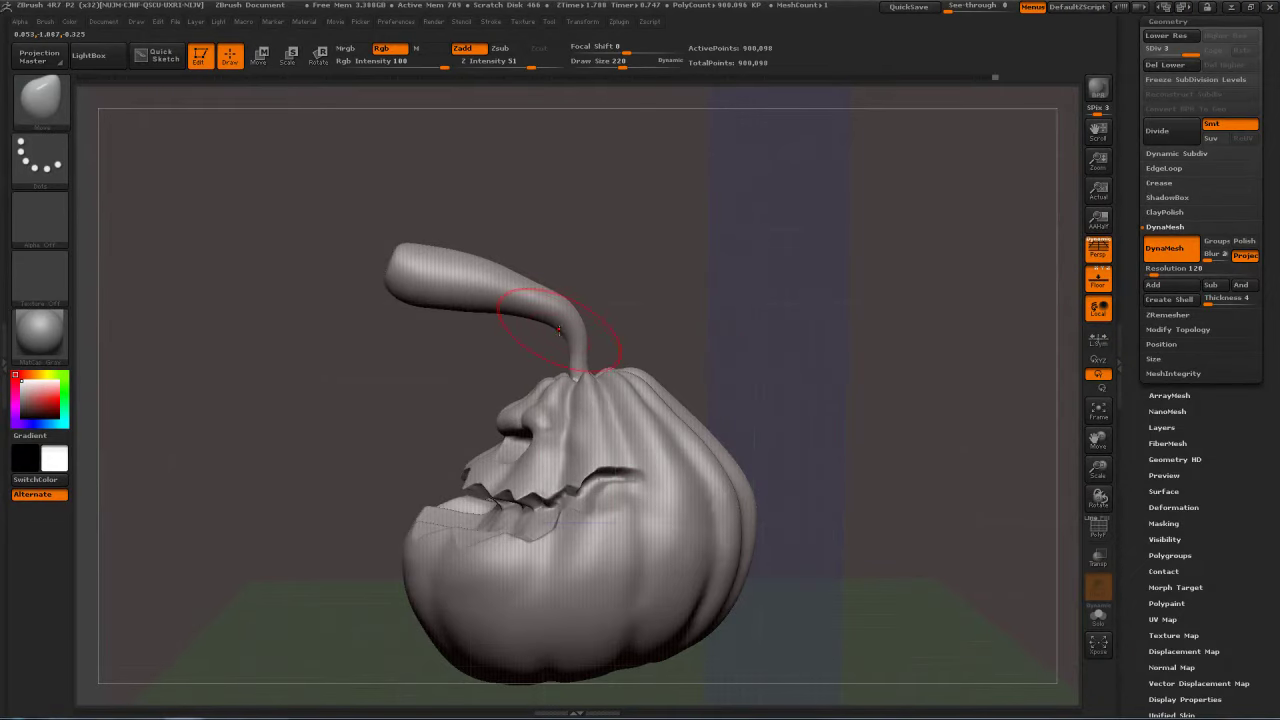
{"action": "left_click_drag", "start_coordinate": [680, 320], "coordinate": [649, 286]}
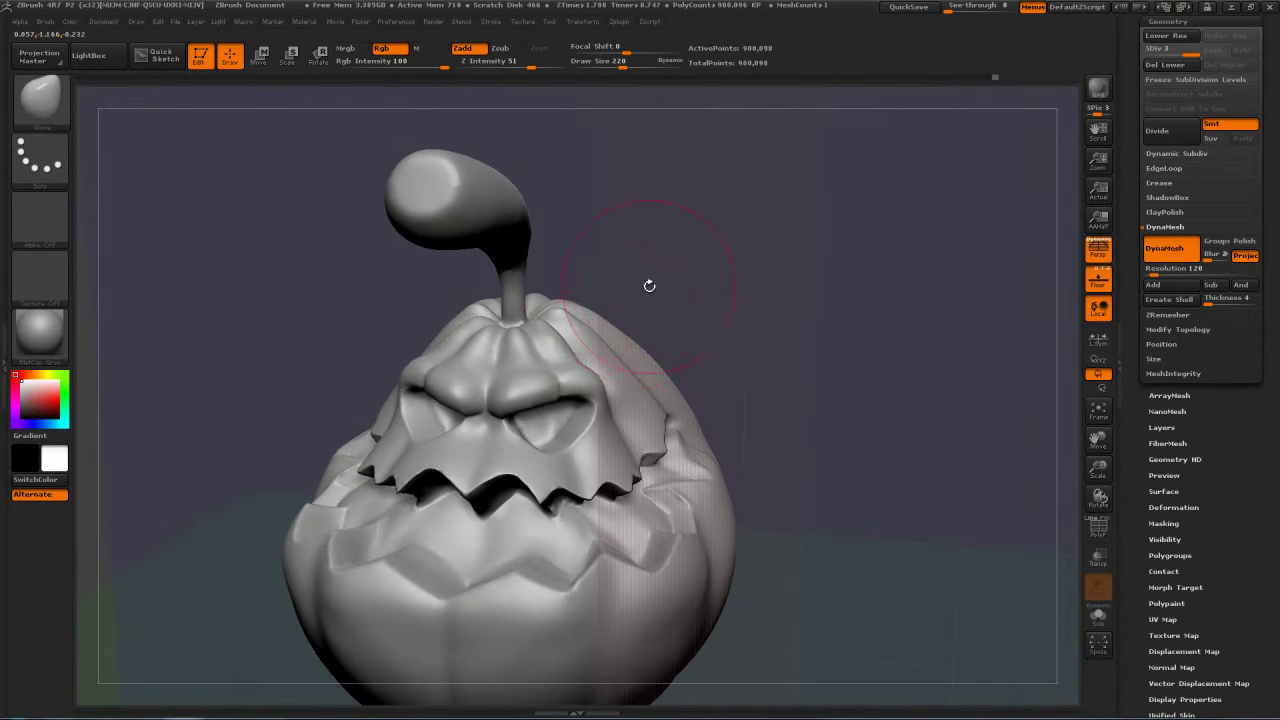
Step: Carve creases into the forehead just below the stem with the Dam_Standard brush at subdivision level 2 and draw size 59
{"action": "key", "text": "b"}
{"action": "key", "text": "d"}
{"action": "key", "text": "s"}
{"action": "left_click_drag", "start_coordinate": [752, 256], "coordinate": [750, 340]}
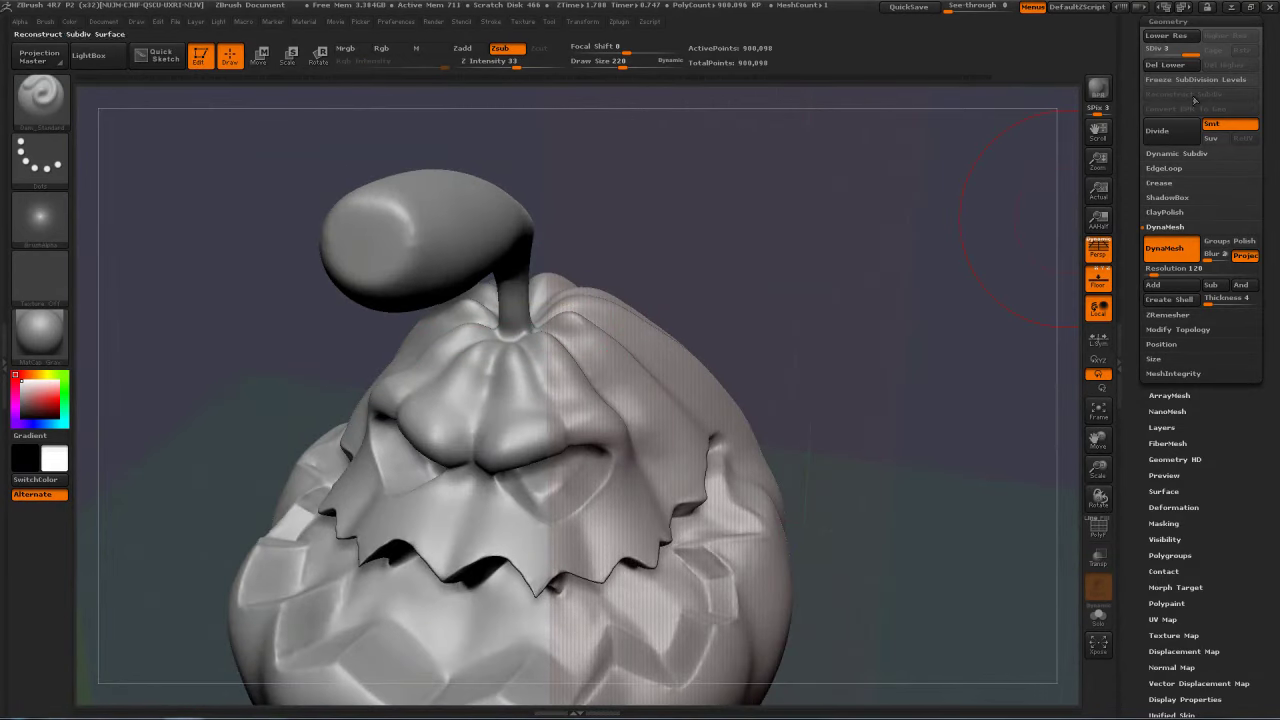
{"action": "left_click", "coordinate": [1172, 51]}
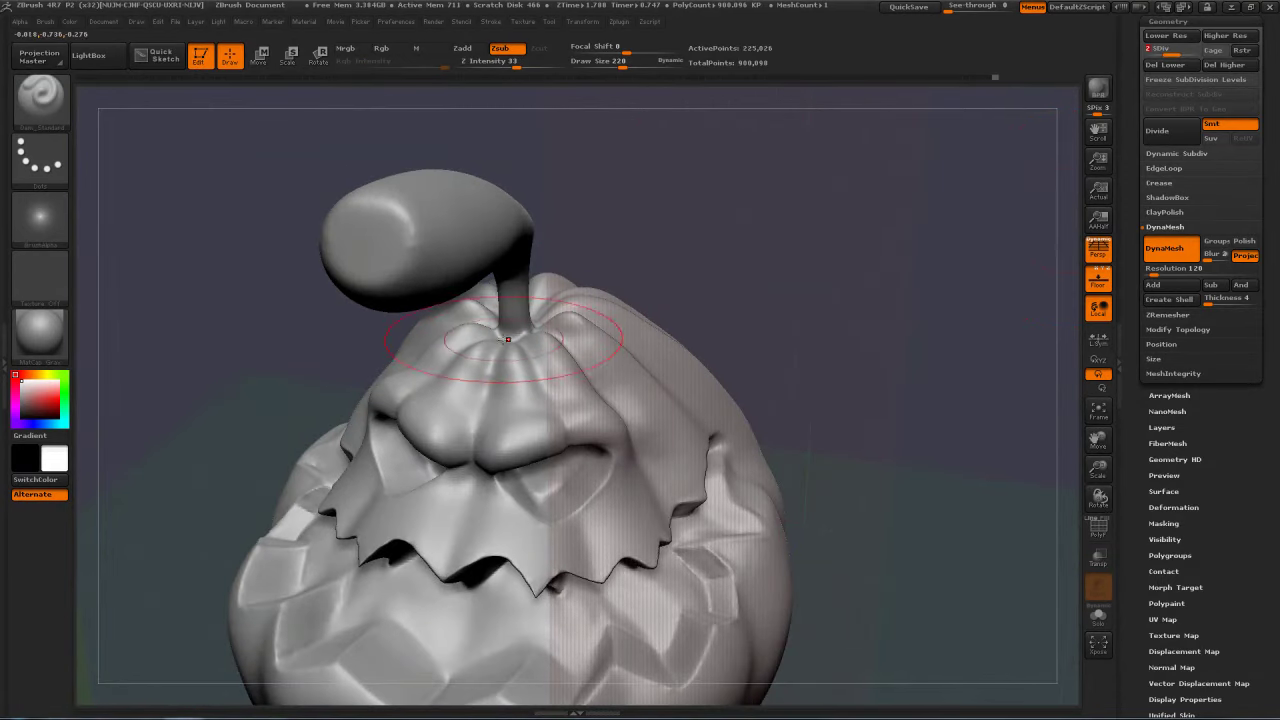
{"action": "key", "text": "s"}
{"action": "left_click_drag", "start_coordinate": [537, 339], "coordinate": [499, 344]}
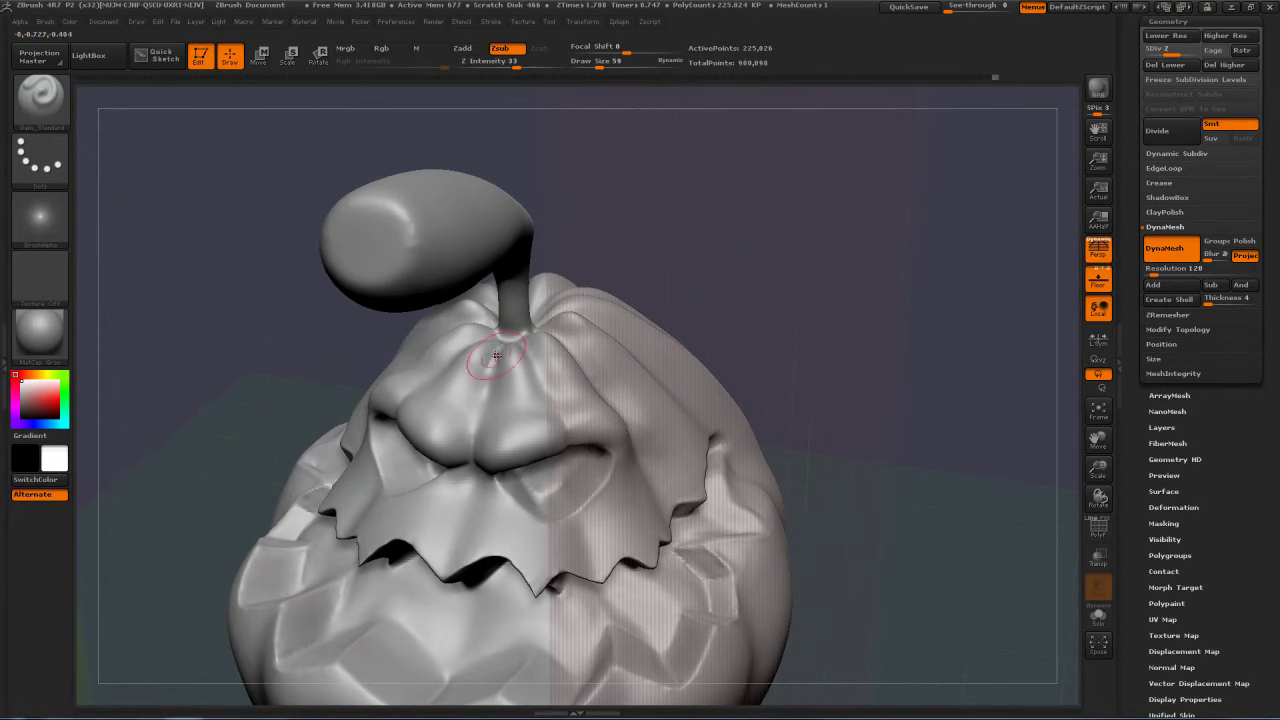
{"action": "right_click_drag", "start_coordinate": [485, 383], "coordinate": [507, 339]}
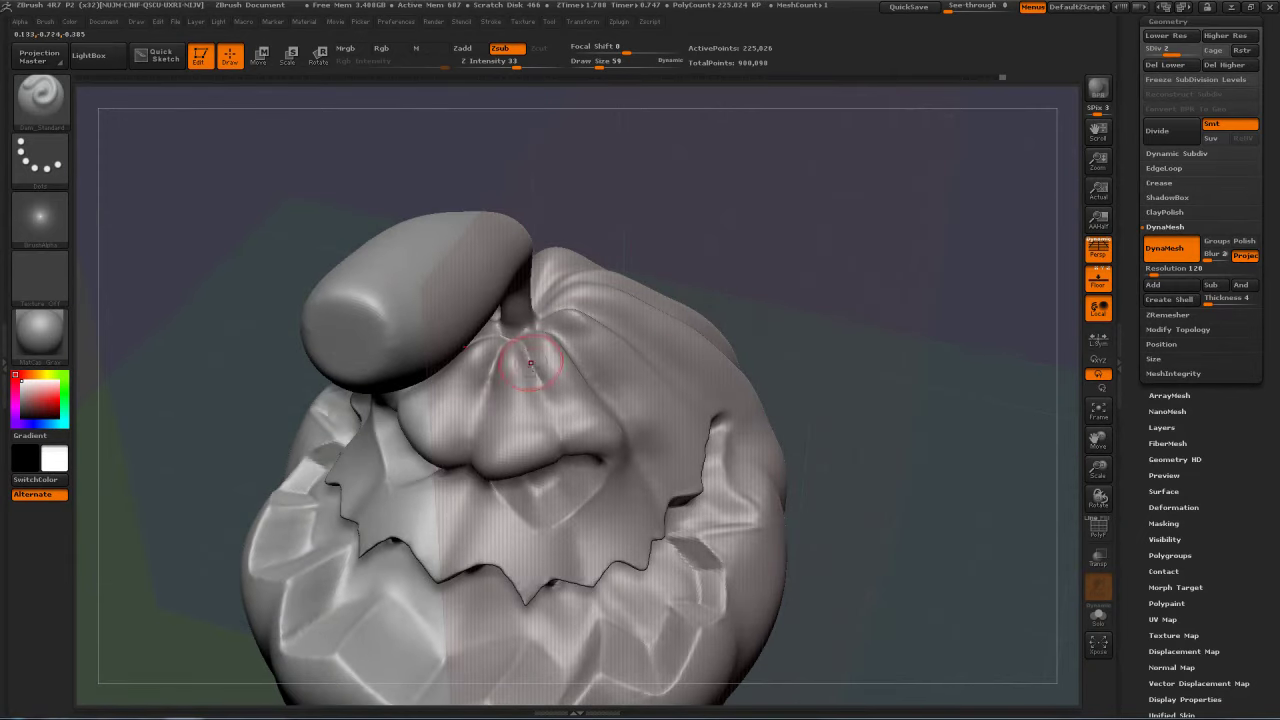
Step: Carve and smooth more radiating creases around the base of the stem on the pumpkin's top
{"action": "left_click_drag", "start_coordinate": [739, 225], "coordinate": [540, 326]}
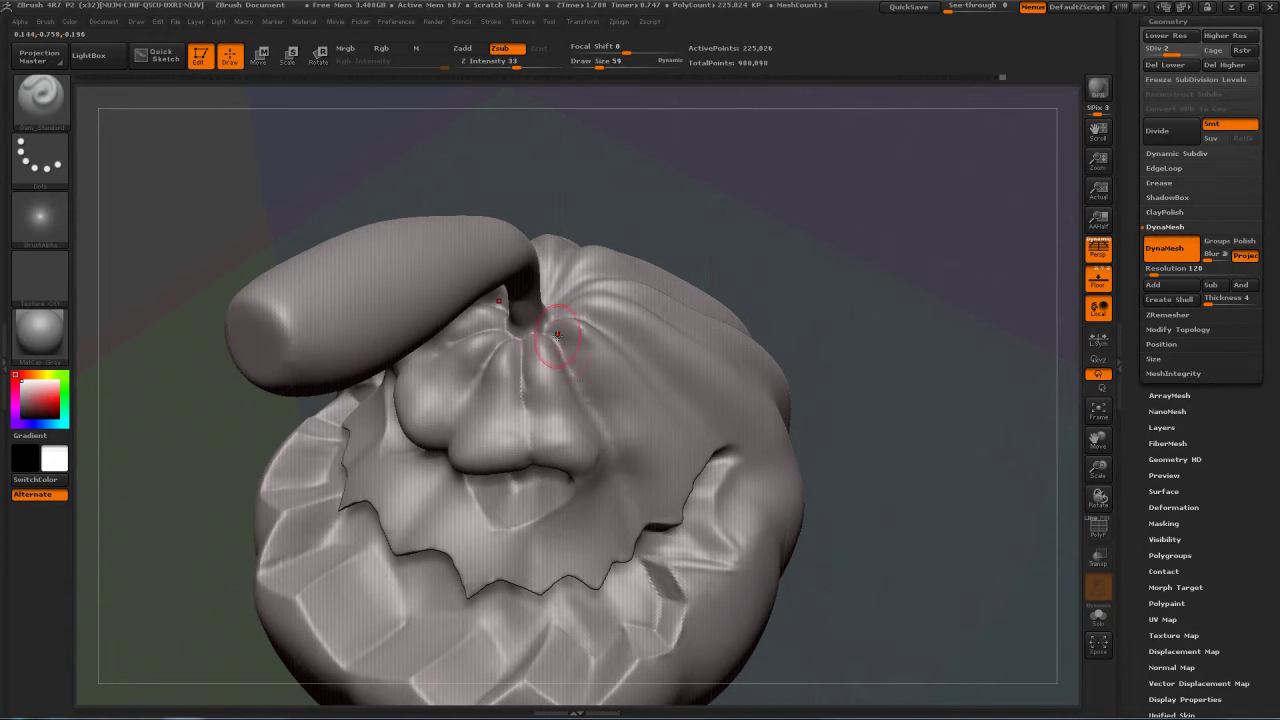
{"action": "left_click_drag", "start_coordinate": [719, 242], "coordinate": [593, 302]}
{"action": "key", "text": "shift"}
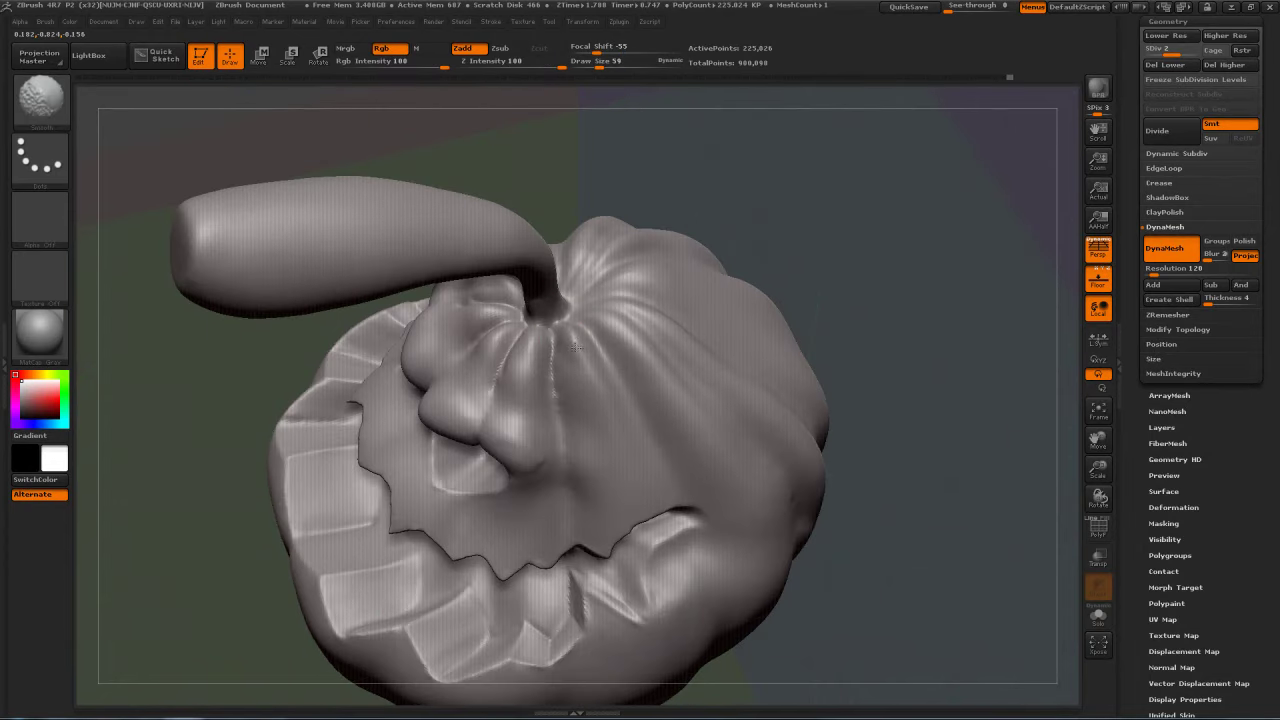
{"action": "key", "text": "alt"}
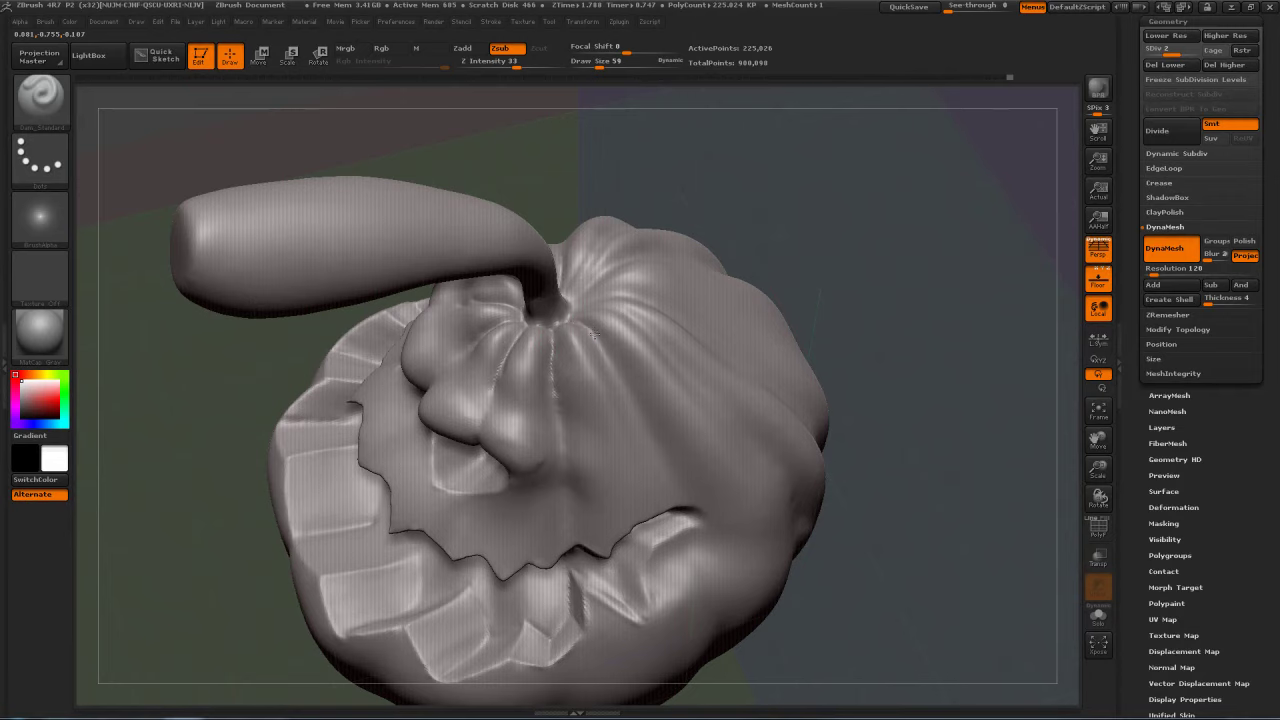
{"action": "left_click_drag", "start_coordinate": [748, 240], "coordinate": [580, 310]}
{"action": "key", "text": "shift"}
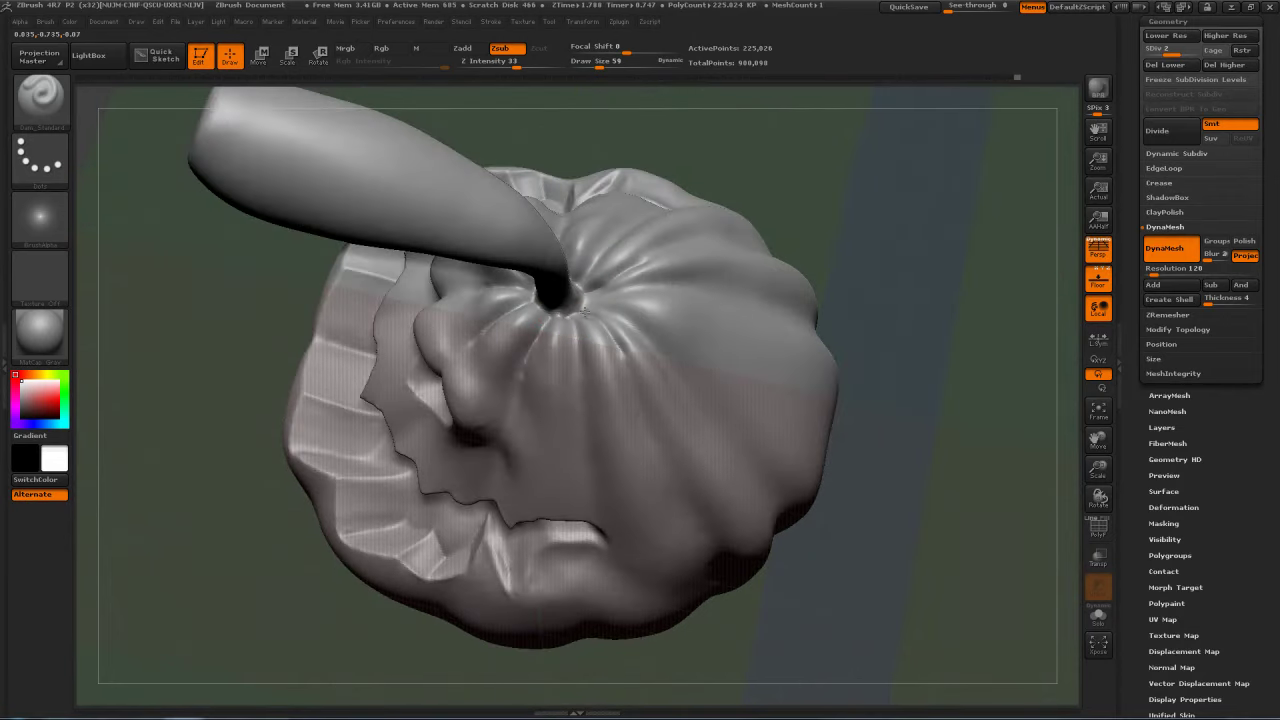
Step: Sharpen the first grooves converging on the centre of the pumpkin's underside with the Dam_Standard brush and smooth them
{"action": "mouse_move", "coordinate": [843, 214]}
{"action": "left_mouse_down"}
{"action": "mouse_move", "coordinate": [872, 225]}
{"action": "mouse_move", "coordinate": [800, 149]}
{"action": "mouse_move", "coordinate": [791, 220]}
{"action": "mouse_move", "coordinate": [783, 179]}
{"action": "mouse_move", "coordinate": [863, 211]}
{"action": "left_mouse_up"}
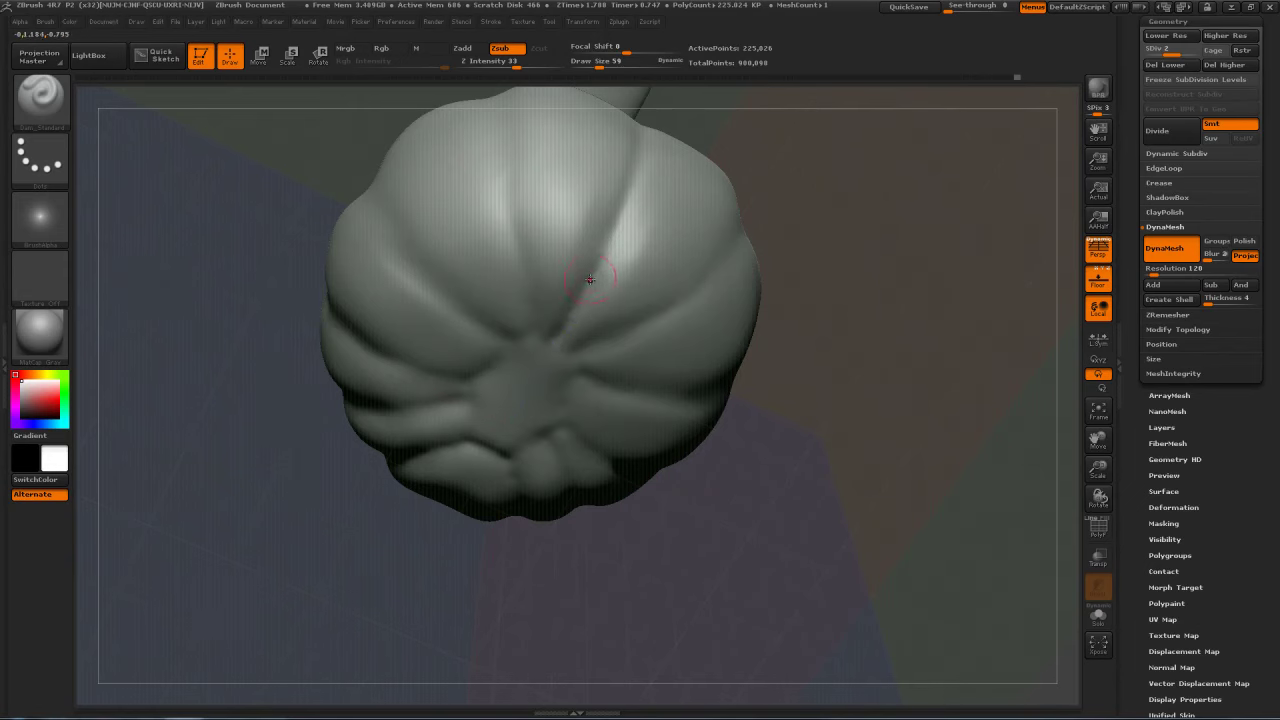
{"action": "mouse_move", "coordinate": [586, 352]}
{"action": "left_mouse_down"}
{"action": "mouse_move", "coordinate": [683, 309]}
{"action": "mouse_move", "coordinate": [590, 340]}
{"action": "left_mouse_up"}
{"action": "key", "text": "b"}
{"action": "key", "text": "d"}
{"action": "key", "text": "s"}
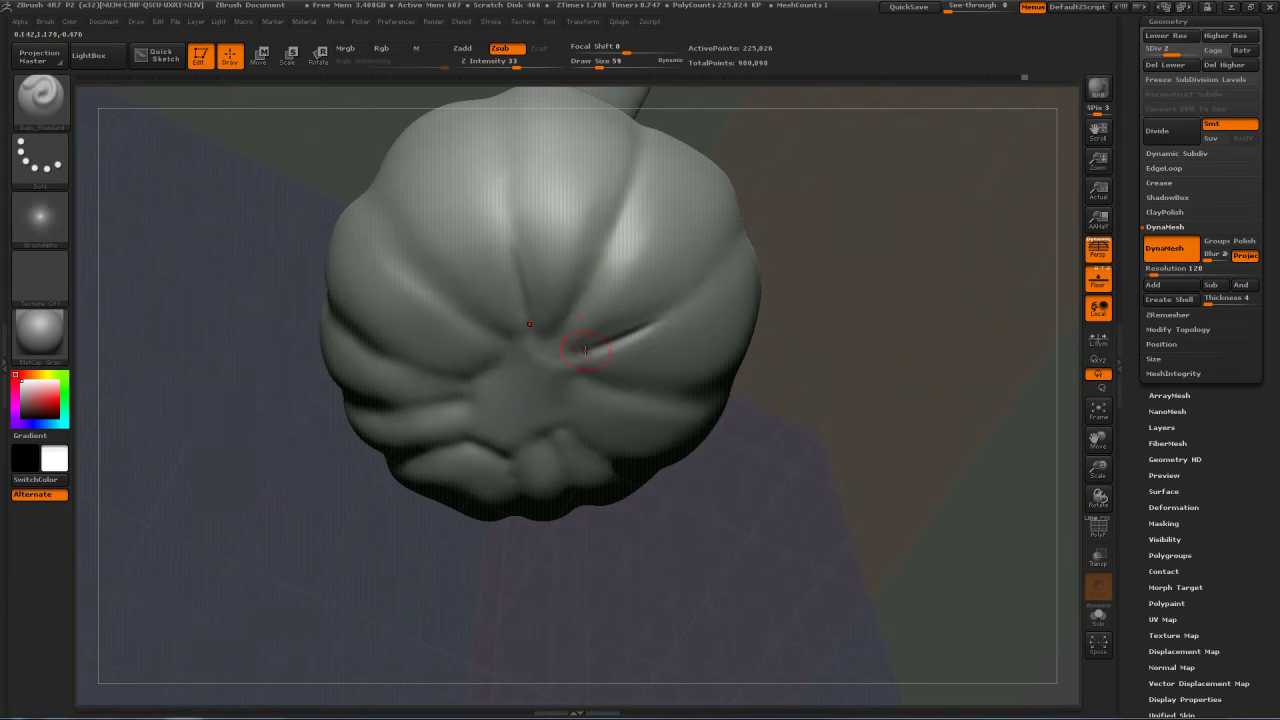
{"action": "mouse_move", "coordinate": [850, 273]}
{"action": "left_mouse_down"}
{"action": "mouse_move", "coordinate": [578, 355]}
{"action": "mouse_move", "coordinate": [600, 380]}
{"action": "mouse_move", "coordinate": [640, 390]}
{"action": "mouse_move", "coordinate": [727, 391]}
{"action": "left_mouse_up"}
{"action": "key", "text": "shift"}
{"action": "left_click_drag", "start_coordinate": [654, 309], "coordinate": [629, 318], "text": "shift"}
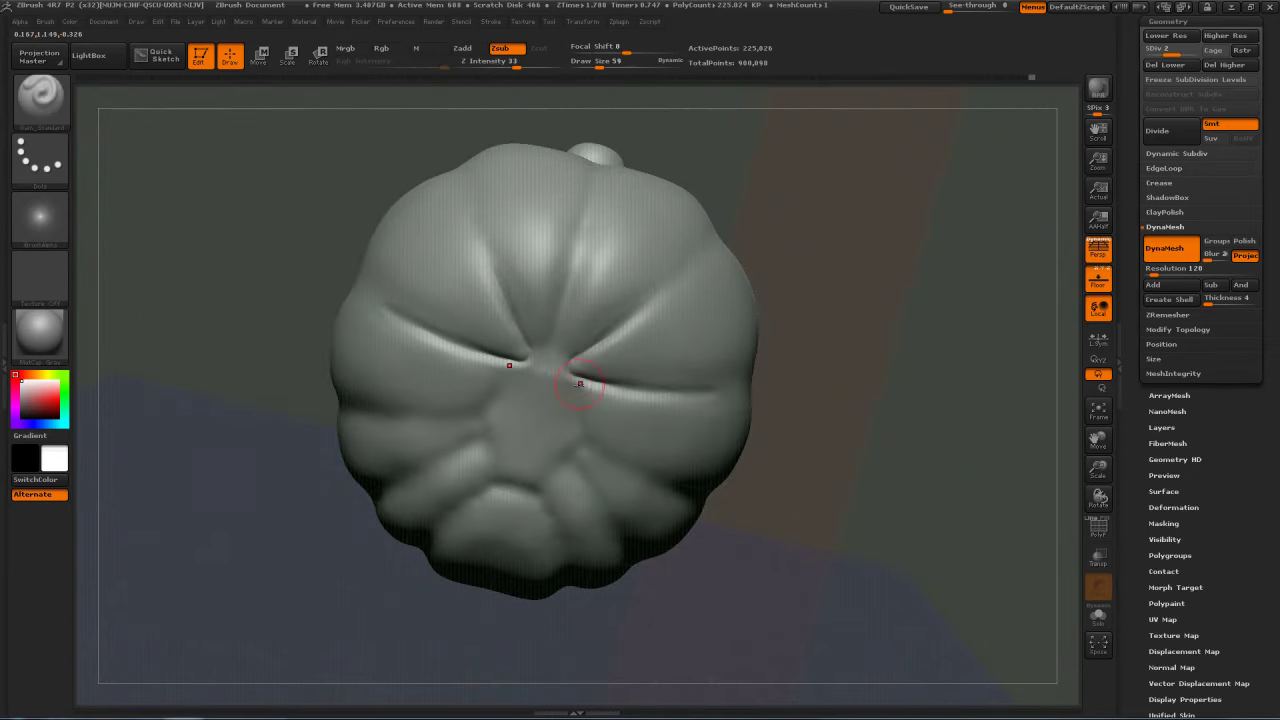
Step: Carve the side grooves of the underside inward to the edge of its flat centre and smooth their ends
{"action": "mouse_move", "coordinate": [568, 378]}
{"action": "left_mouse_down"}
{"action": "mouse_move", "coordinate": [580, 425]}
{"action": "mouse_move", "coordinate": [692, 497]}
{"action": "left_mouse_up"}
{"action": "left_click_drag", "start_coordinate": [594, 437], "coordinate": [612, 450], "text": "shift"}
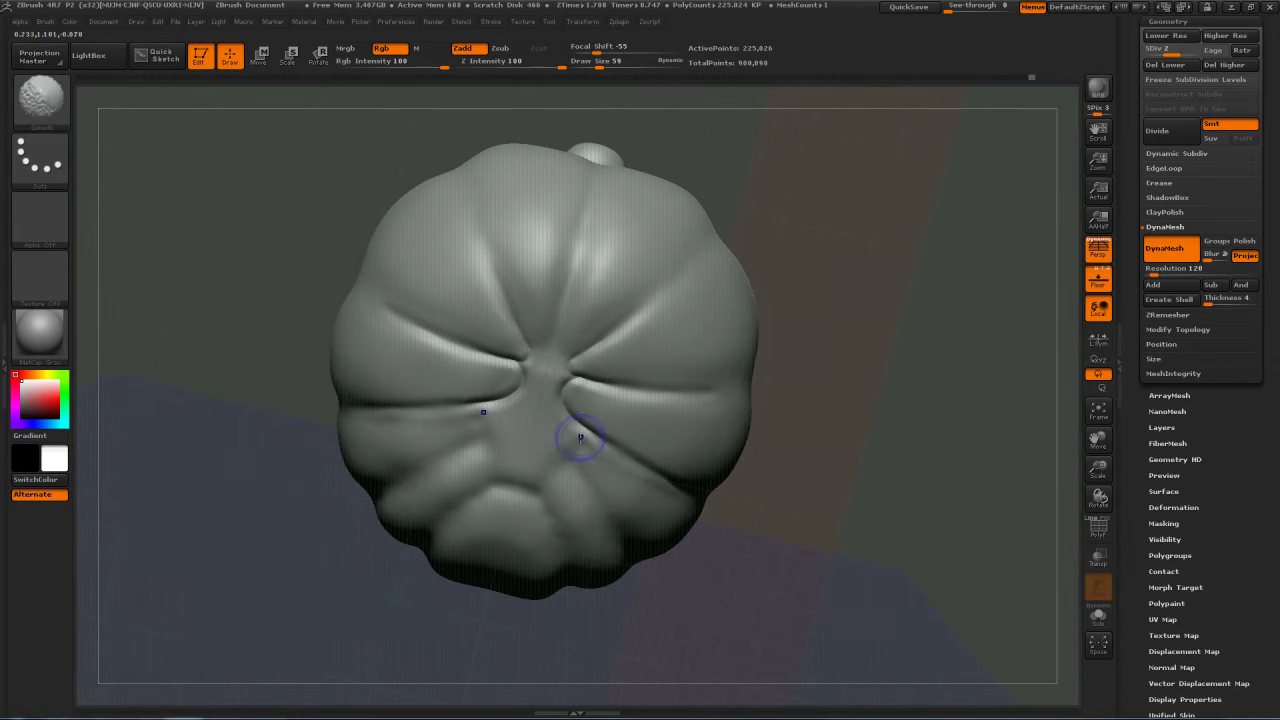
{"action": "mouse_move", "coordinate": [552, 434]}
{"action": "left_mouse_down"}
{"action": "mouse_move", "coordinate": [562, 417]}
{"action": "mouse_move", "coordinate": [594, 499]}
{"action": "mouse_move", "coordinate": [584, 476]}
{"action": "left_mouse_up"}
{"action": "left_click_drag", "start_coordinate": [771, 454], "coordinate": [662, 450]}
{"action": "left_click_drag", "start_coordinate": [725, 400], "coordinate": [624, 343]}
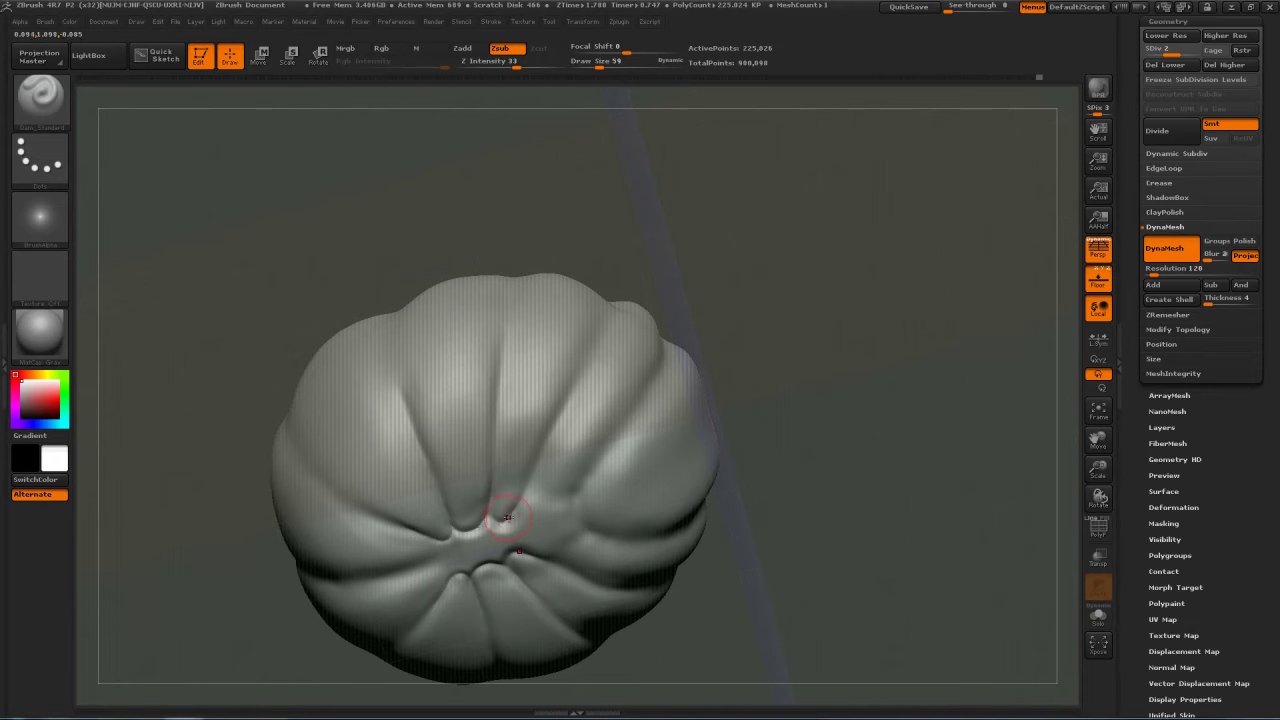
Step: Deepen the remaining underside grooves so all ribs meet around the flat centre, smoothing between strokes
{"action": "mouse_move", "coordinate": [505, 523]}
{"action": "left_mouse_down"}
{"action": "mouse_move", "coordinate": [535, 525]}
{"action": "mouse_move", "coordinate": [601, 472]}
{"action": "mouse_move", "coordinate": [568, 506]}
{"action": "left_mouse_up"}
{"action": "mouse_move", "coordinate": [613, 453]}
{"action": "left_mouse_down", "text": "shift"}
{"action": "mouse_move", "coordinate": [550, 520]}
{"action": "mouse_move", "coordinate": [513, 518]}
{"action": "mouse_move", "coordinate": [590, 488]}
{"action": "mouse_move", "coordinate": [611, 448]}
{"action": "mouse_move", "coordinate": [546, 510]}
{"action": "mouse_move", "coordinate": [602, 474]}
{"action": "left_mouse_up", "text": "shift"}
{"action": "key", "text": "alt"}
{"action": "key", "text": "alt"}
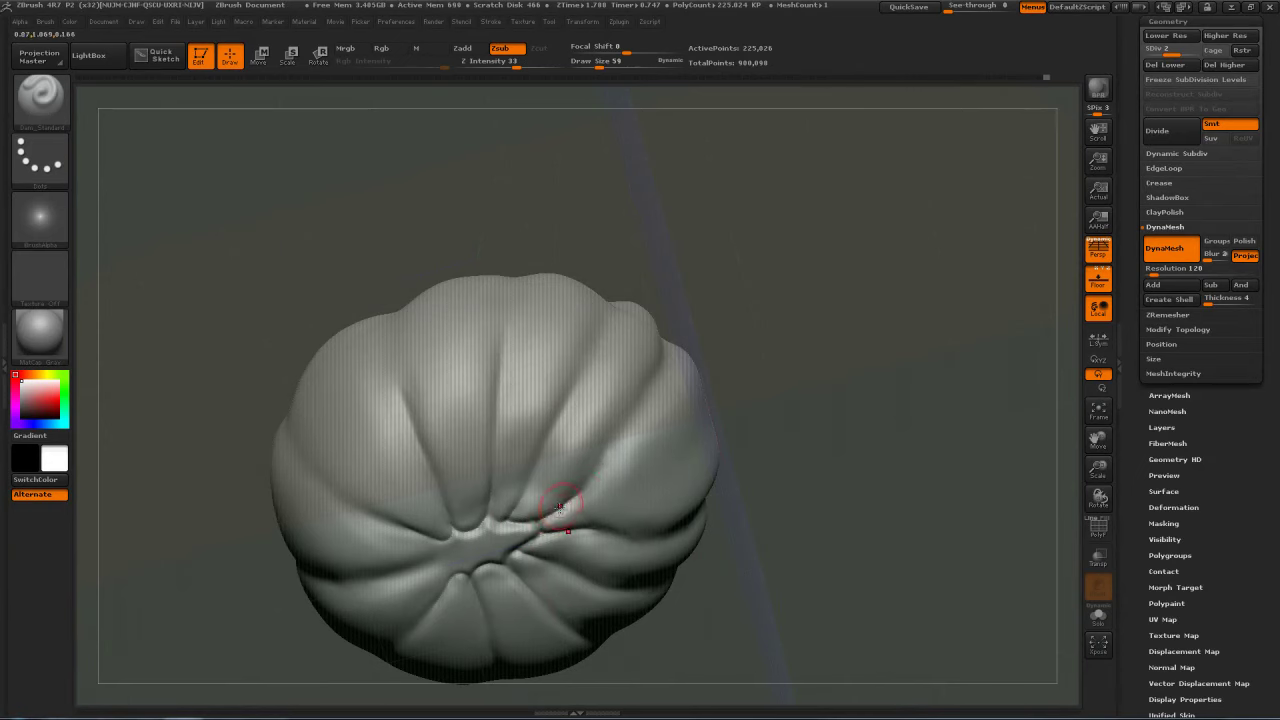
{"action": "key", "text": "shift"}
Step: Paint a softened MaskPen mask over the flat centre of the pumpkin's underside and invert it
{"action": "key", "text": "ctrl"}
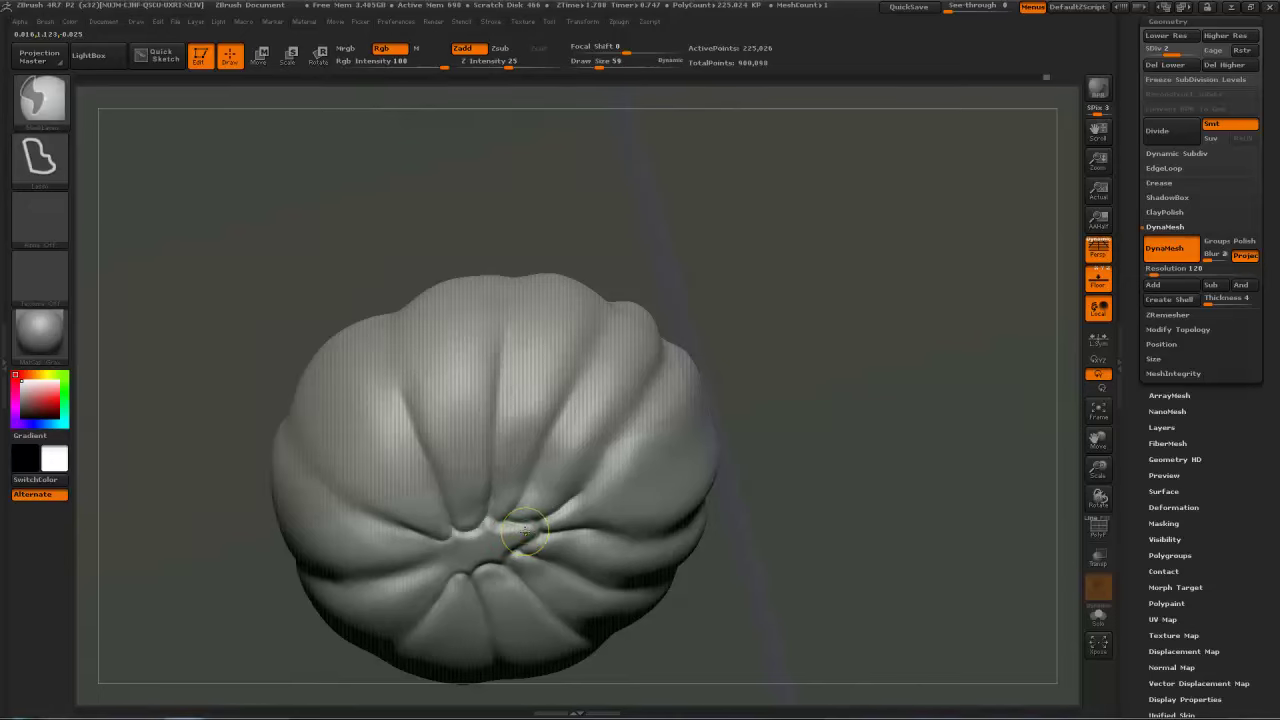
{"action": "left_click", "coordinate": [40, 97]}
{"action": "left_click", "coordinate": [175, 112]}
{"action": "left_click_drag", "start_coordinate": [506, 532], "coordinate": [462, 547], "text": "ctrl"}
{"action": "left_click", "coordinate": [462, 547], "text": "ctrl"}
{"action": "left_click", "coordinate": [462, 547], "text": "ctrl"}
{"action": "left_click", "coordinate": [463, 547], "text": "ctrl"}
{"action": "left_click", "coordinate": [463, 547], "text": "ctrl"}
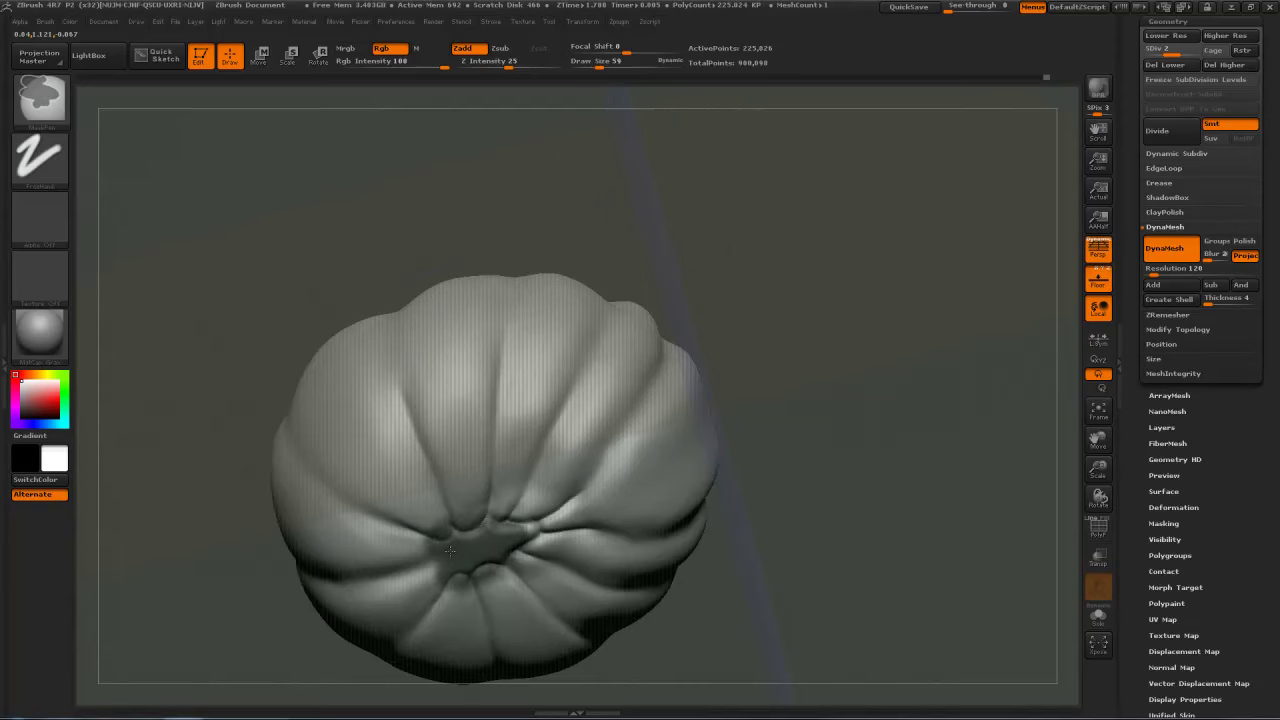
{"action": "left_click", "coordinate": [464, 547], "text": "ctrl"}
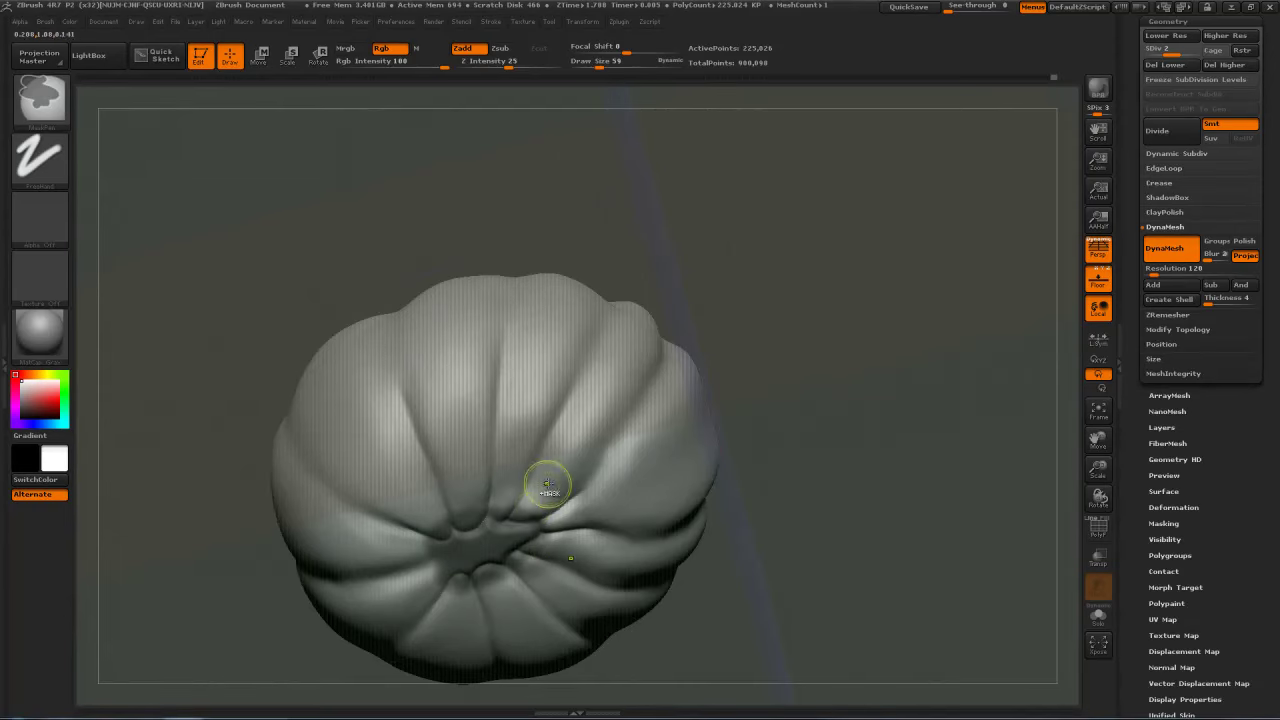
{"action": "left_click", "coordinate": [849, 384], "text": "ctrl"}
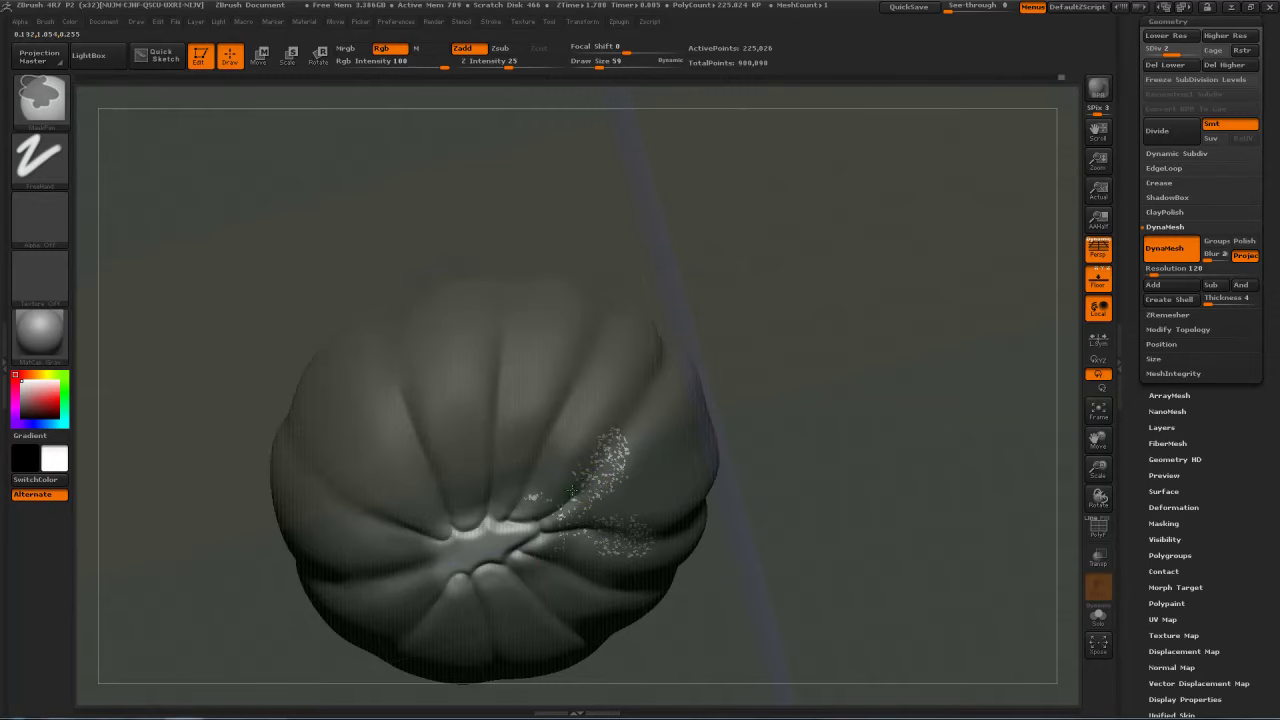
Step: Push the unmasked centre of the underside inward with the Move brush at draw size 244, and clear the mask
{"action": "left_click_drag", "start_coordinate": [740, 220], "coordinate": [829, 380]}
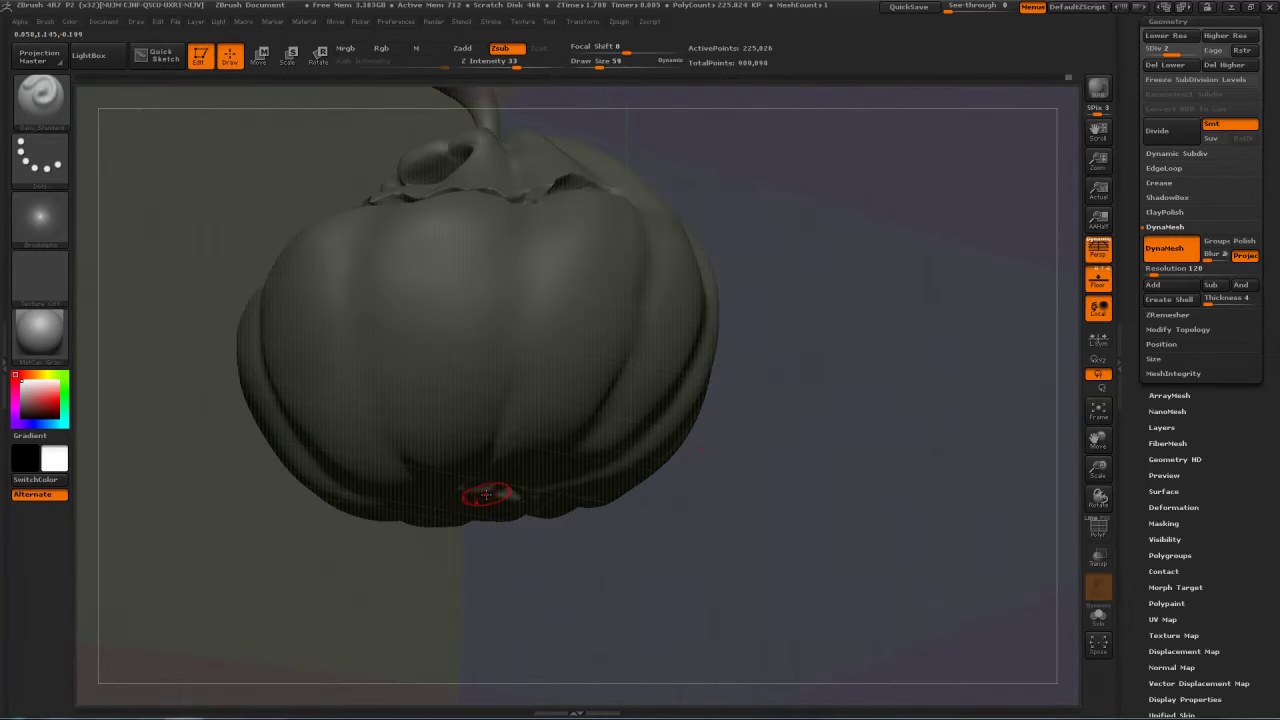
{"action": "key", "text": "s"}
{"action": "left_click_drag", "start_coordinate": [459, 492], "coordinate": [481, 492]}
{"action": "key", "text": "b"}
{"action": "key", "text": "m"}
{"action": "key", "text": "v"}
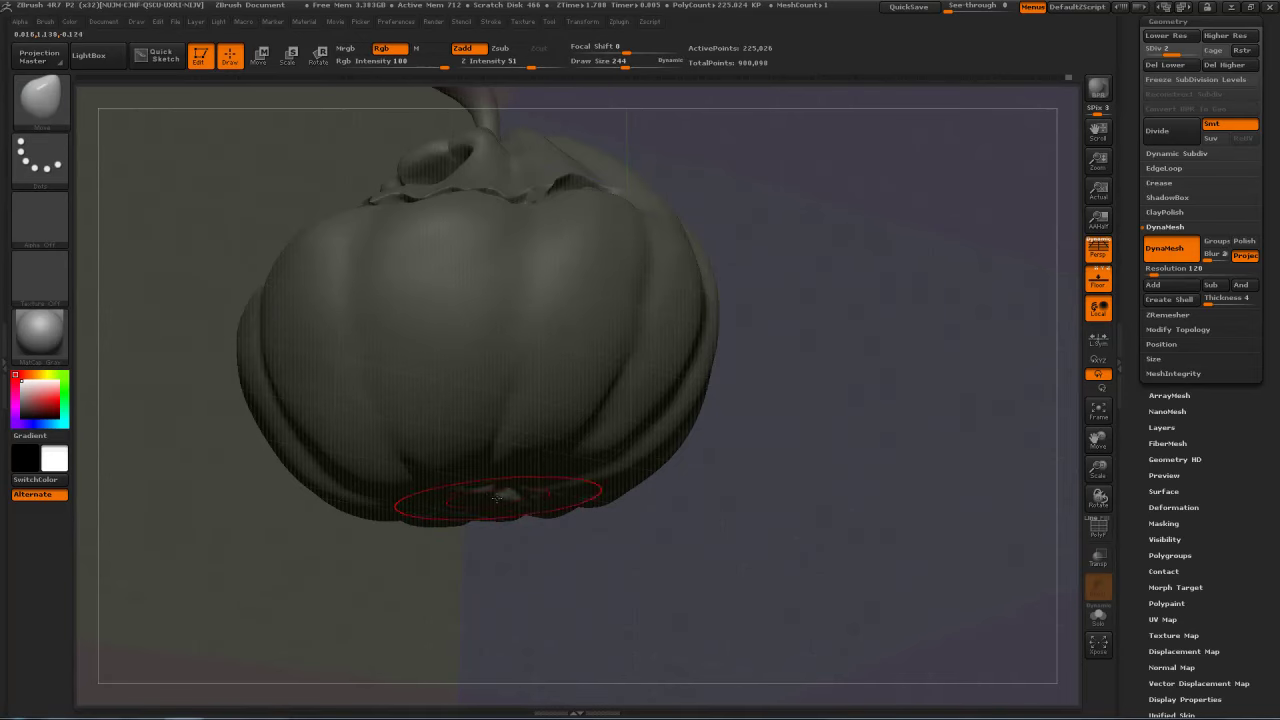
{"action": "left_click_drag", "start_coordinate": [527, 514], "coordinate": [513, 492]}
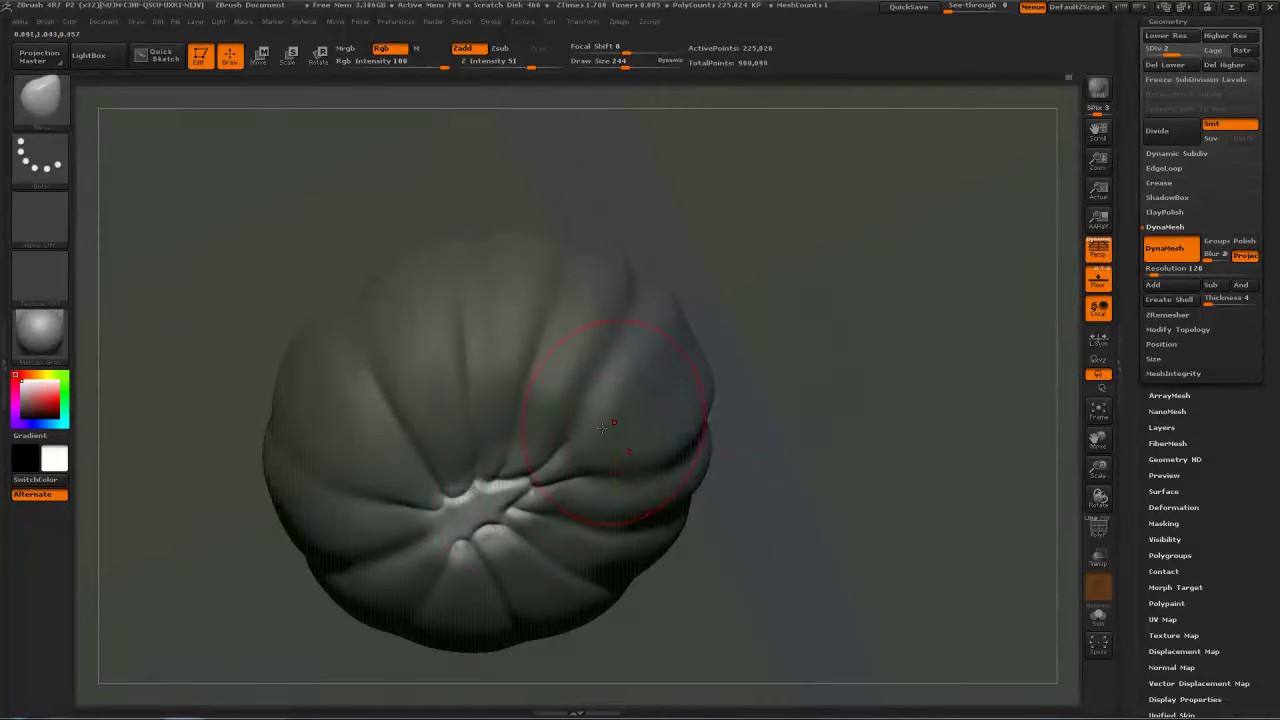
{"action": "left_click_drag", "start_coordinate": [840, 305], "coordinate": [843, 374]}
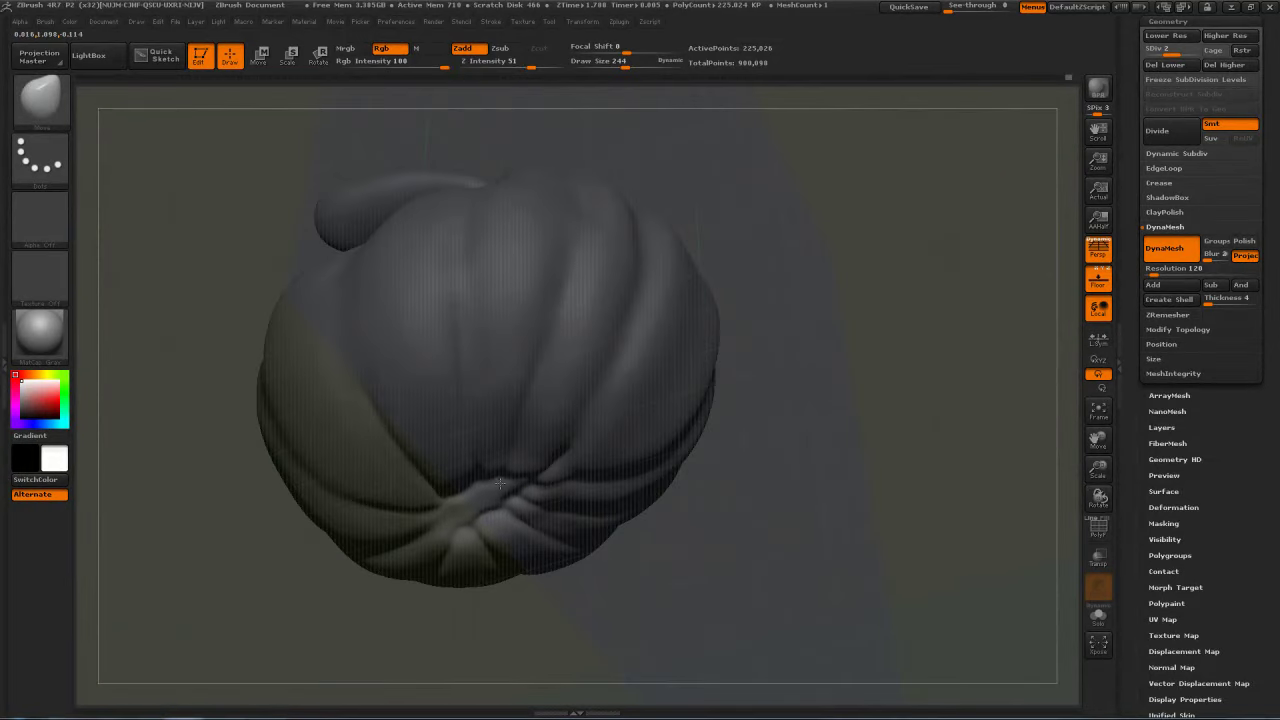
{"action": "mouse_move", "coordinate": [873, 353]}
{"action": "left_mouse_down"}
{"action": "mouse_move", "coordinate": [846, 331]}
{"action": "mouse_move", "coordinate": [836, 400]}
{"action": "mouse_move", "coordinate": [851, 414]}
{"action": "mouse_move", "coordinate": [852, 356]}
{"action": "left_mouse_up"}
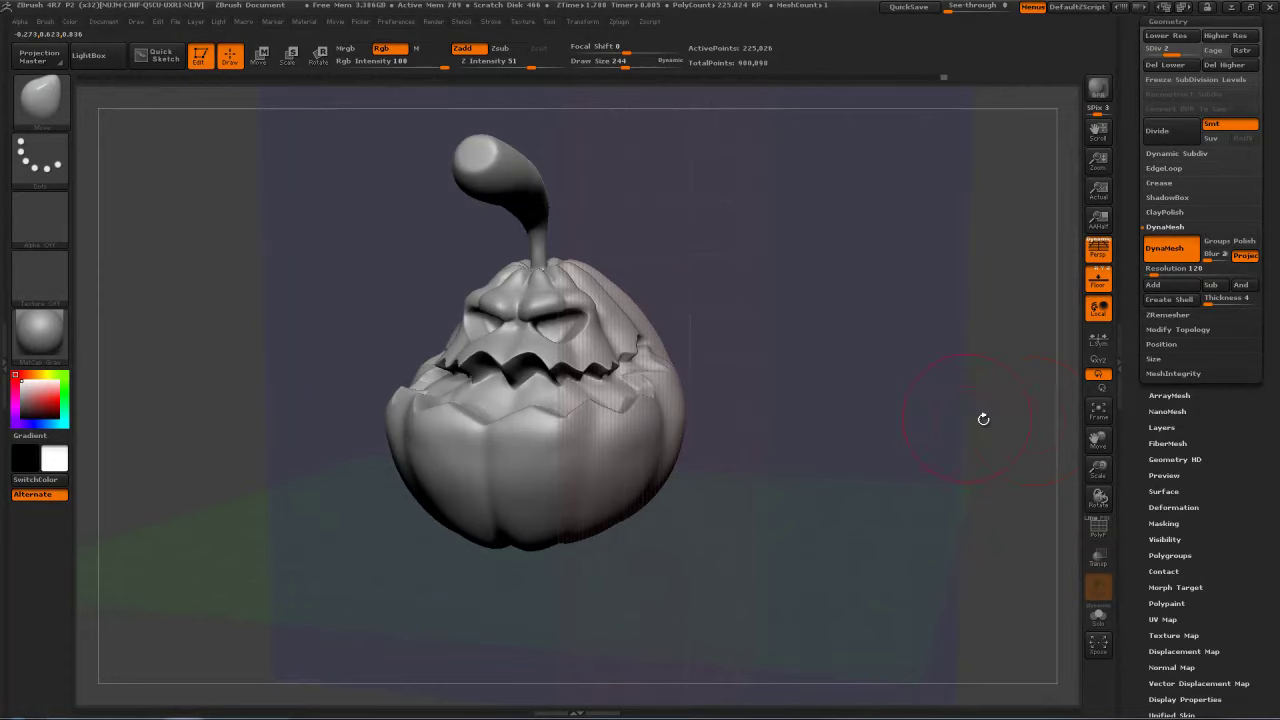
Step: Return the pumpkin to undo history state 918 and, outside edit mode, place a smaller second copy beside it on the canvas
{"action": "left_click_drag", "start_coordinate": [846, 356], "coordinate": [894, 283]}
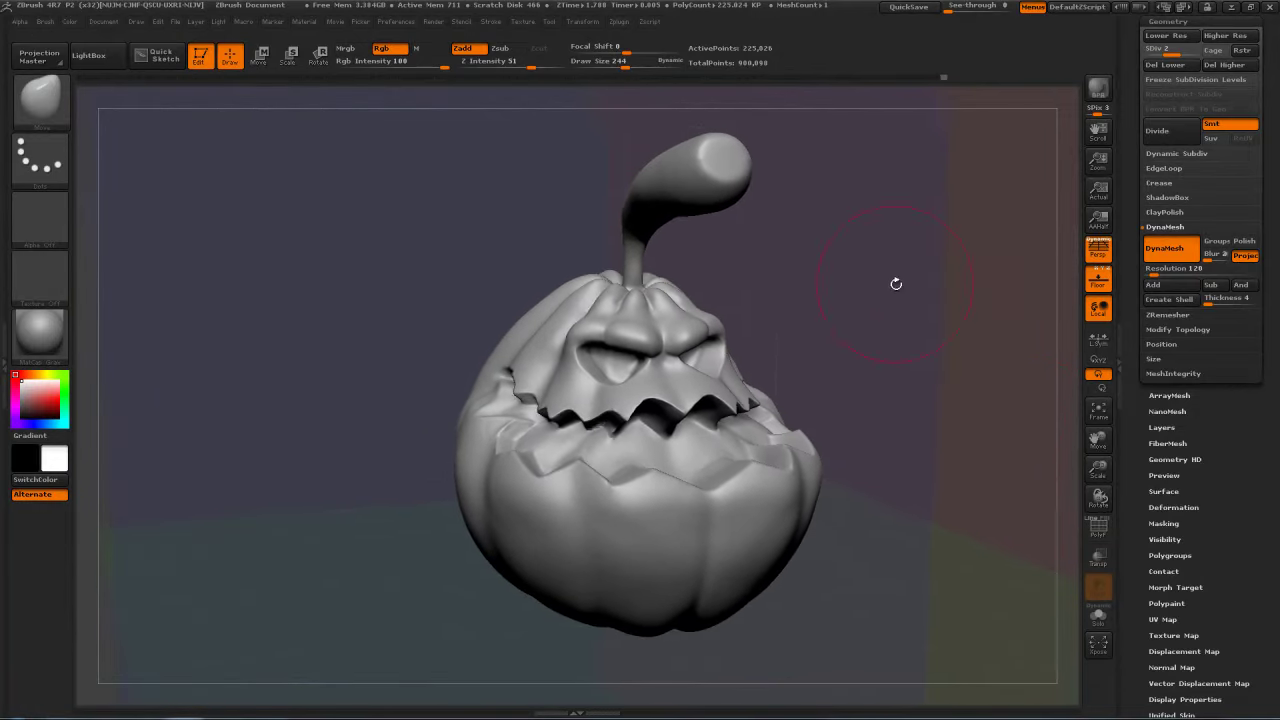
{"action": "mouse_move", "coordinate": [941, 76]}
{"action": "left_mouse_down"}
{"action": "mouse_move", "coordinate": [573, 104]}
{"action": "mouse_move", "coordinate": [644, 105]}
{"action": "left_mouse_up"}
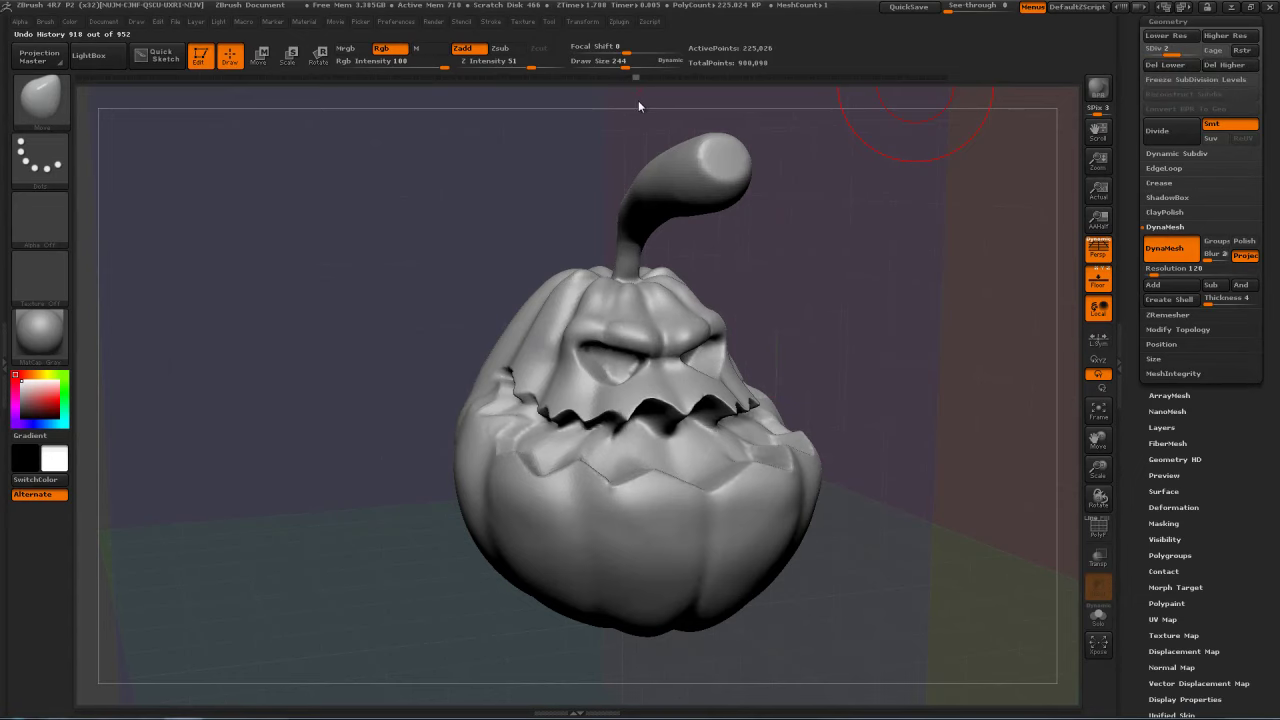
{"action": "mouse_move", "coordinate": [803, 238]}
{"action": "left_mouse_down"}
{"action": "mouse_move", "coordinate": [745, 243]}
{"action": "mouse_move", "coordinate": [752, 270]}
{"action": "mouse_move", "coordinate": [773, 267]}
{"action": "left_mouse_up"}
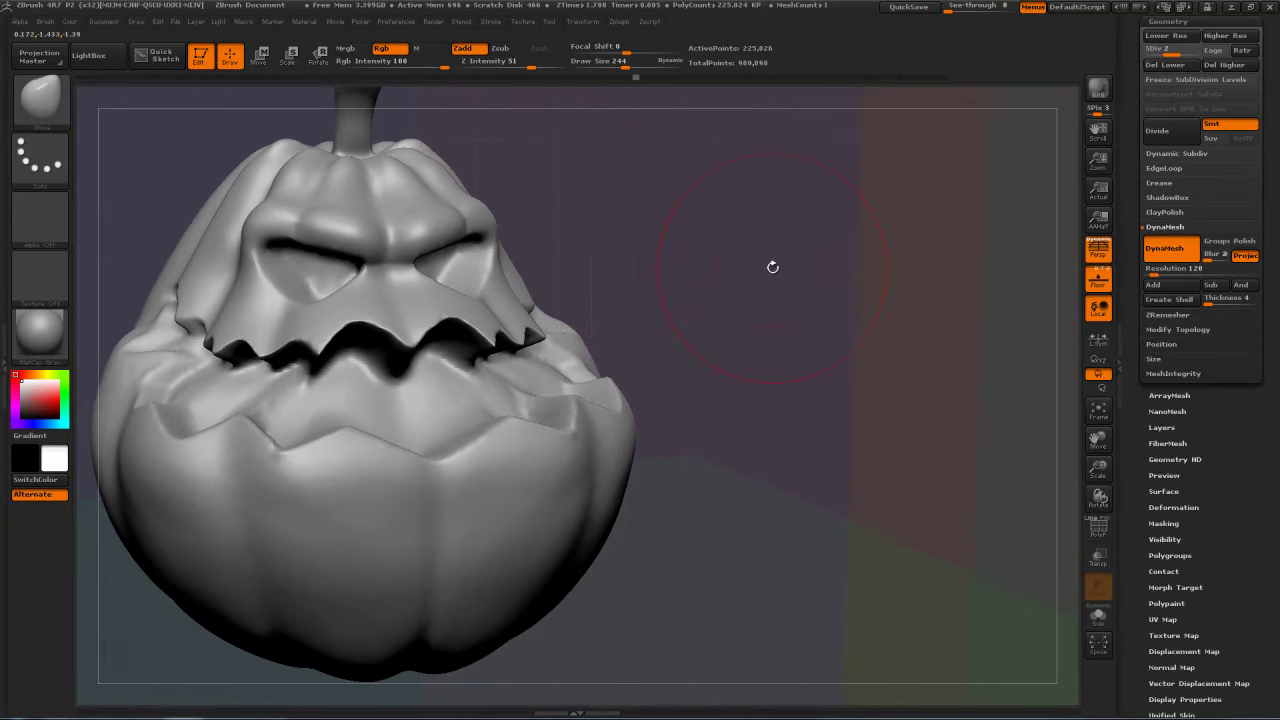
{"action": "left_click", "coordinate": [200, 57]}
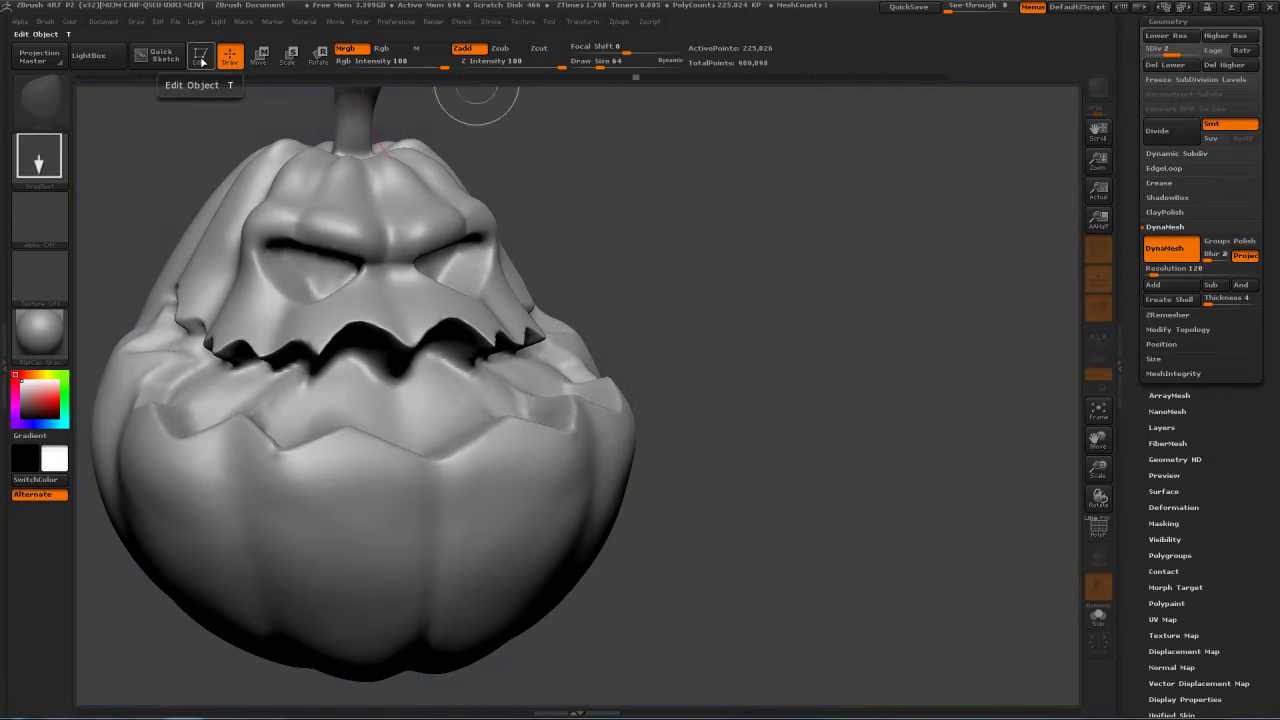
{"action": "left_click_drag", "start_coordinate": [838, 366], "coordinate": [844, 566]}
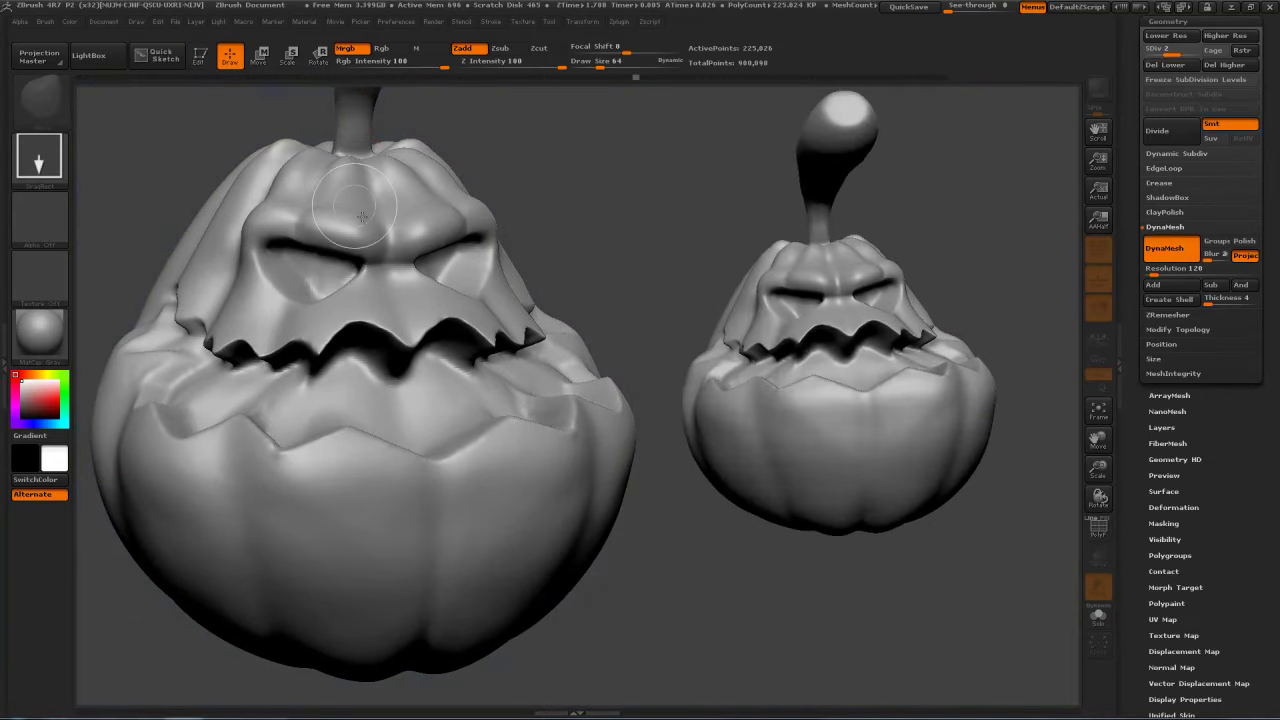
Step: Re-enter edit mode, move the undo history forward to the latest sculpt state and enlarge the live pumpkin beside the canvas copy
{"action": "left_click", "coordinate": [200, 57]}
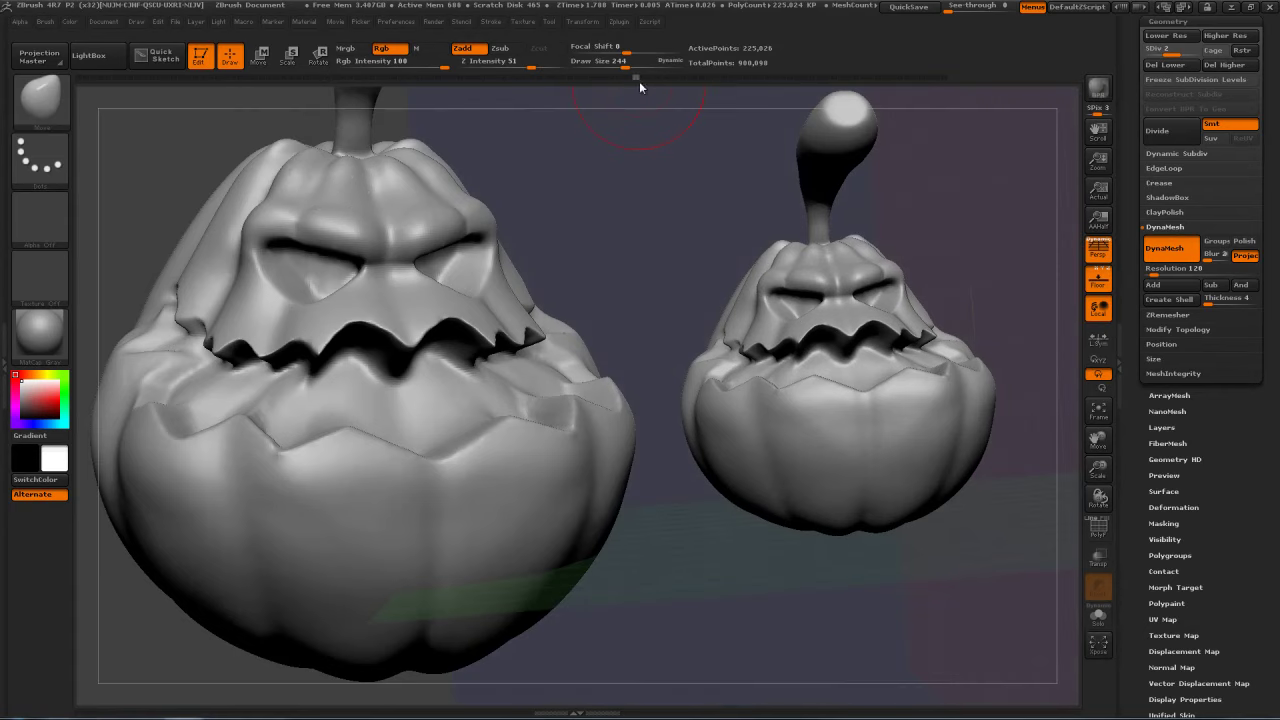
{"action": "left_click_drag", "start_coordinate": [942, 80], "coordinate": [995, 189]}
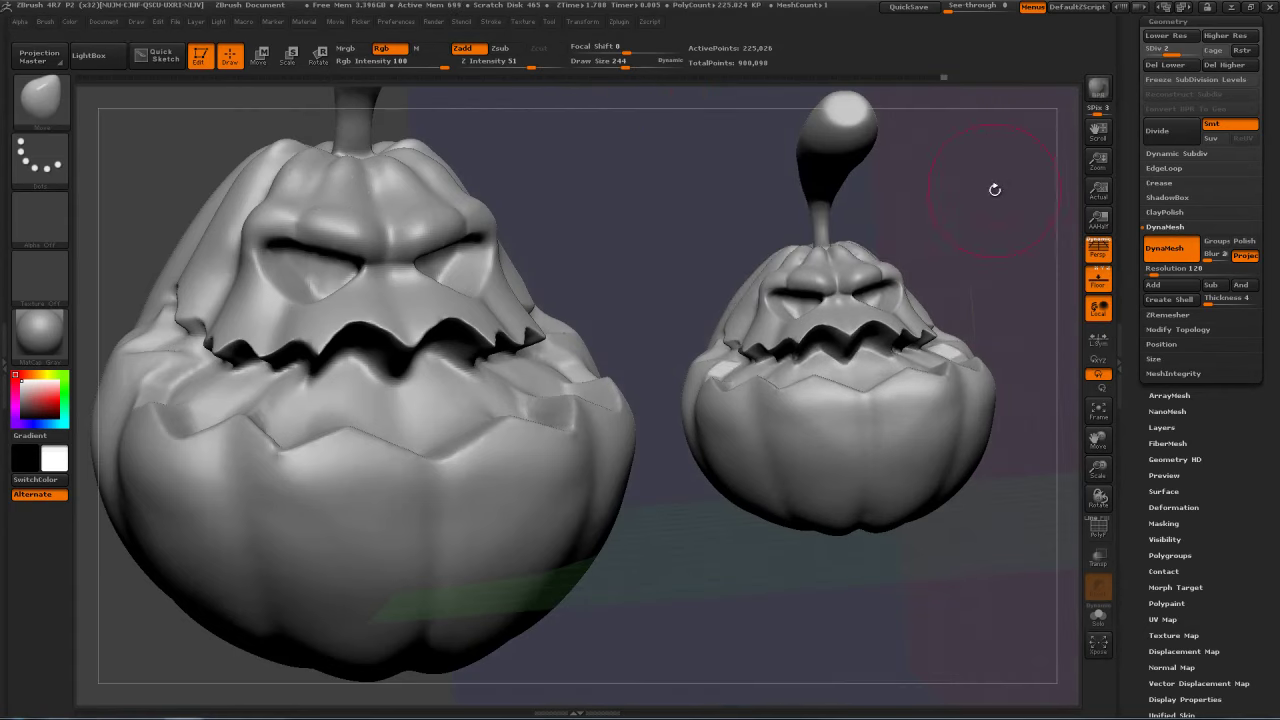
{"action": "left_click_drag", "start_coordinate": [946, 78], "coordinate": [916, 221]}
{"action": "left_click_drag", "start_coordinate": [898, 231], "coordinate": [964, 173], "text": "shift"}
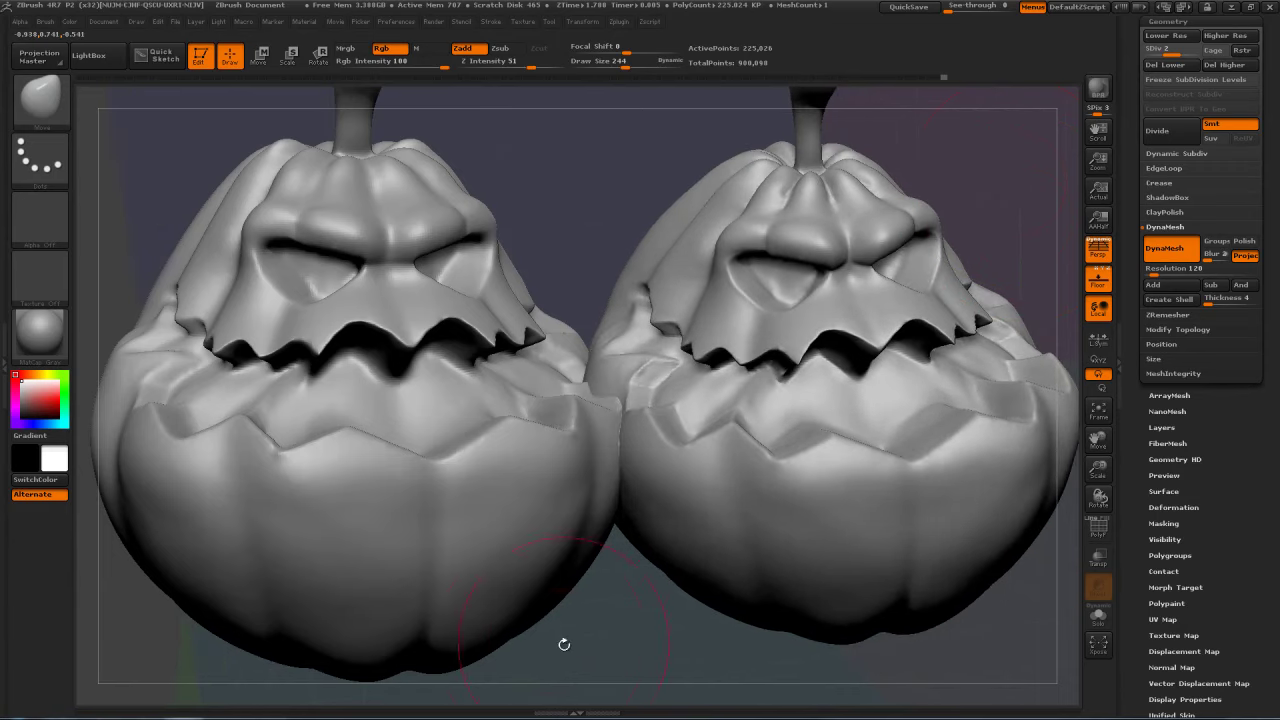
Step: Switch to the Windows Snipping Tool and capture the whole screen showing both pumpkins side by side
{"action": "left_click", "coordinate": [18, 706]}
{"action": "left_click", "coordinate": [57, 572]}
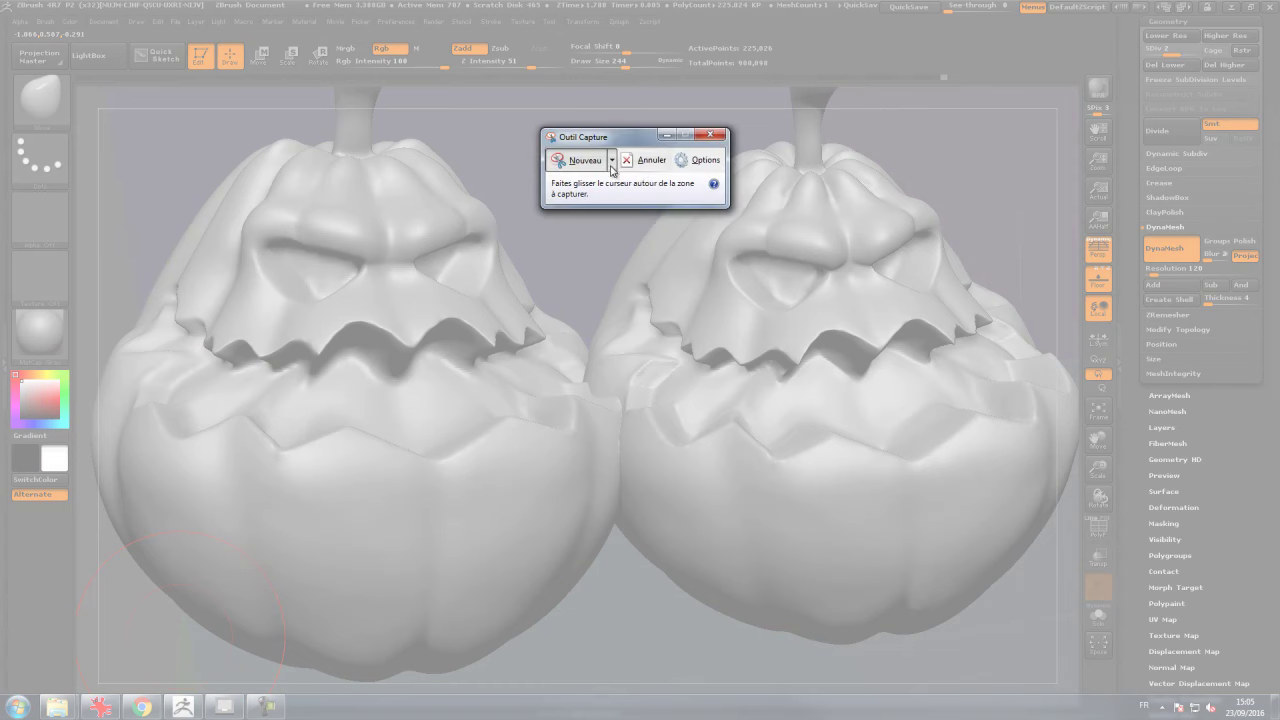
{"action": "left_click", "coordinate": [612, 160]}
{"action": "left_click", "coordinate": [605, 213]}
{"action": "left_click", "coordinate": [580, 237]}
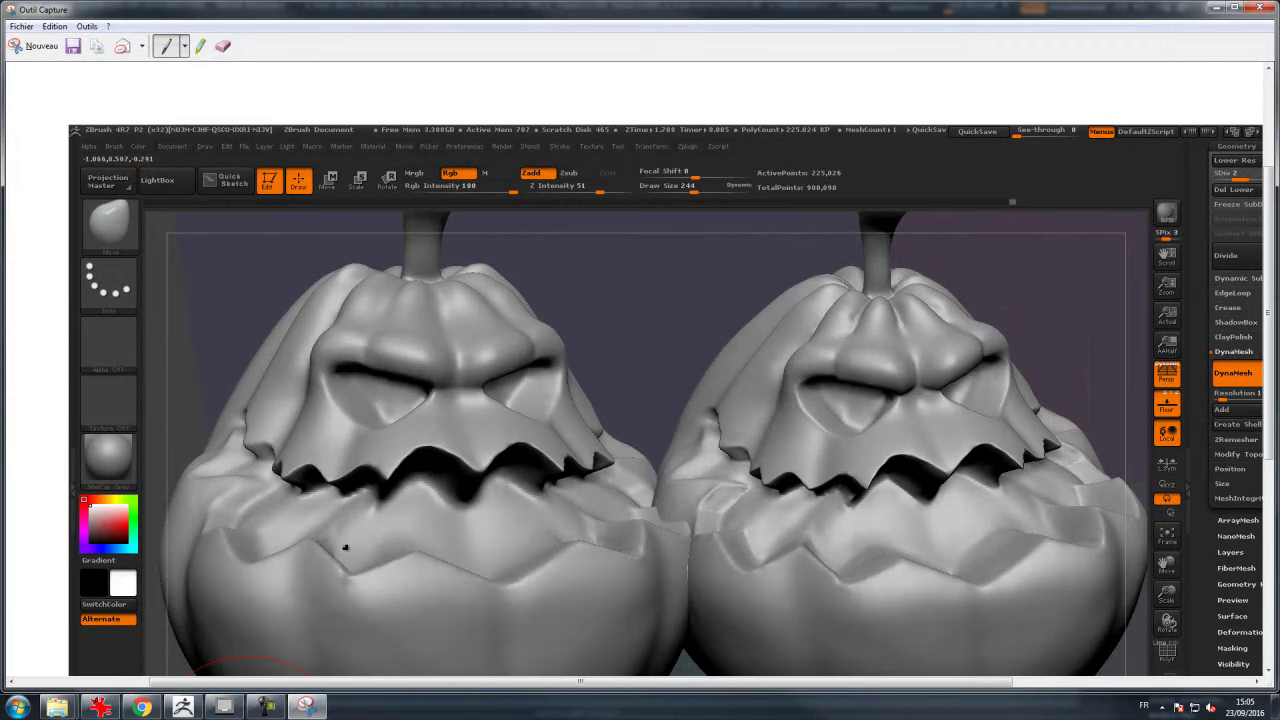
Step: Circle the soft areas on the first pumpkin, outline the matching sharper planes on the second, and close the capture without saving
{"action": "mouse_move", "coordinate": [512, 515]}
{"action": "left_mouse_down"}
{"action": "mouse_move", "coordinate": [521, 632]}
{"action": "mouse_move", "coordinate": [586, 520]}
{"action": "mouse_move", "coordinate": [518, 510]}
{"action": "left_mouse_up"}
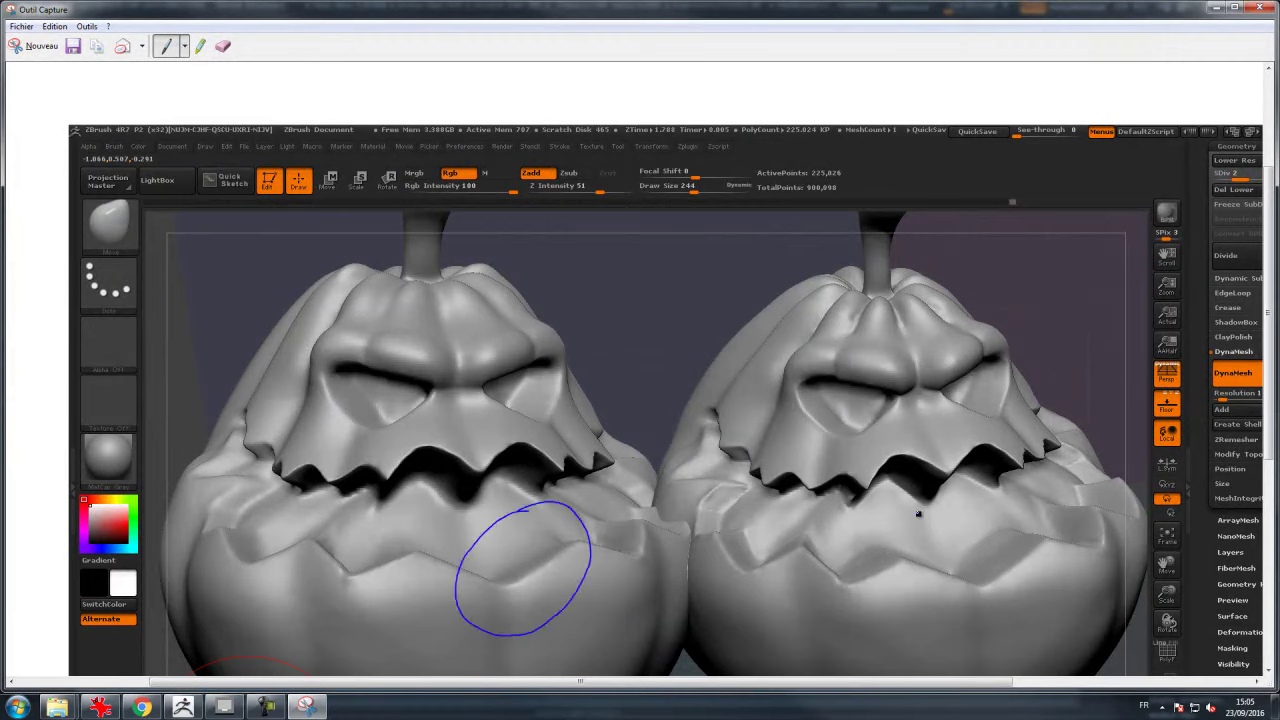
{"action": "mouse_move", "coordinate": [953, 570]}
{"action": "left_mouse_down"}
{"action": "mouse_move", "coordinate": [1010, 516]}
{"action": "mouse_move", "coordinate": [985, 594]}
{"action": "left_mouse_up"}
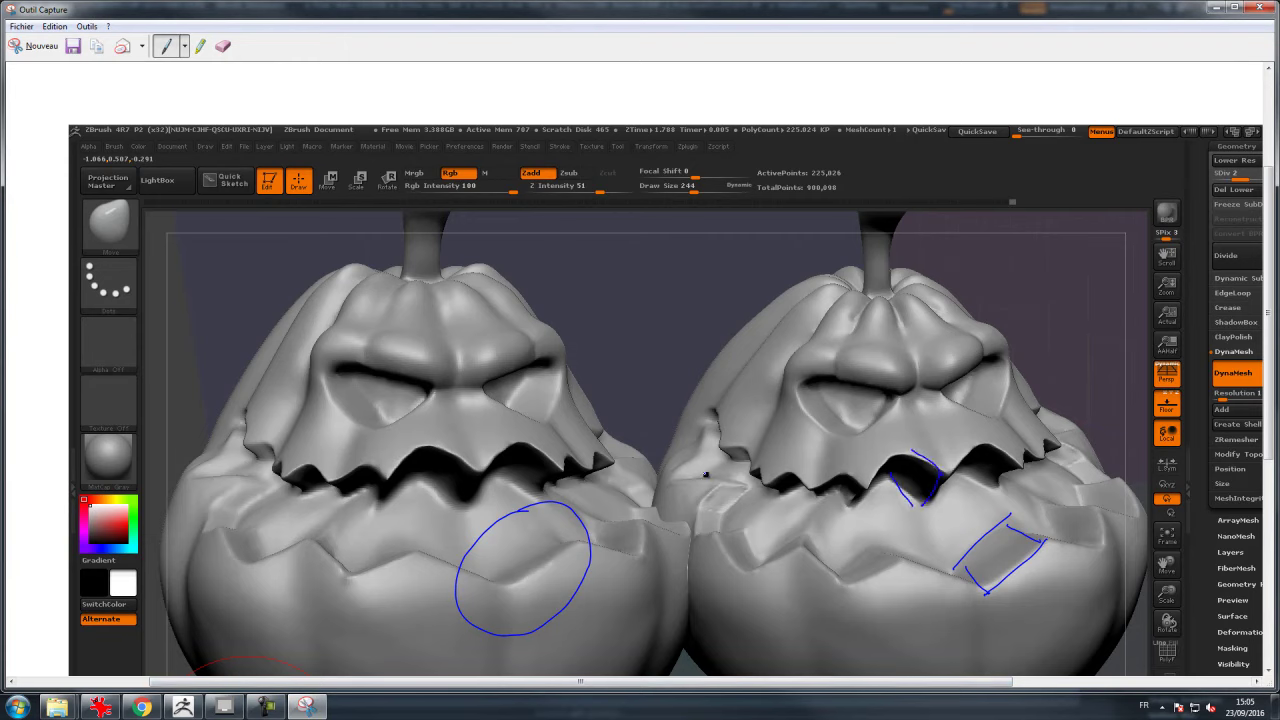
{"action": "left_click_drag", "start_coordinate": [436, 464], "coordinate": [448, 461]}
{"action": "left_click_drag", "start_coordinate": [380, 430], "coordinate": [381, 381]}
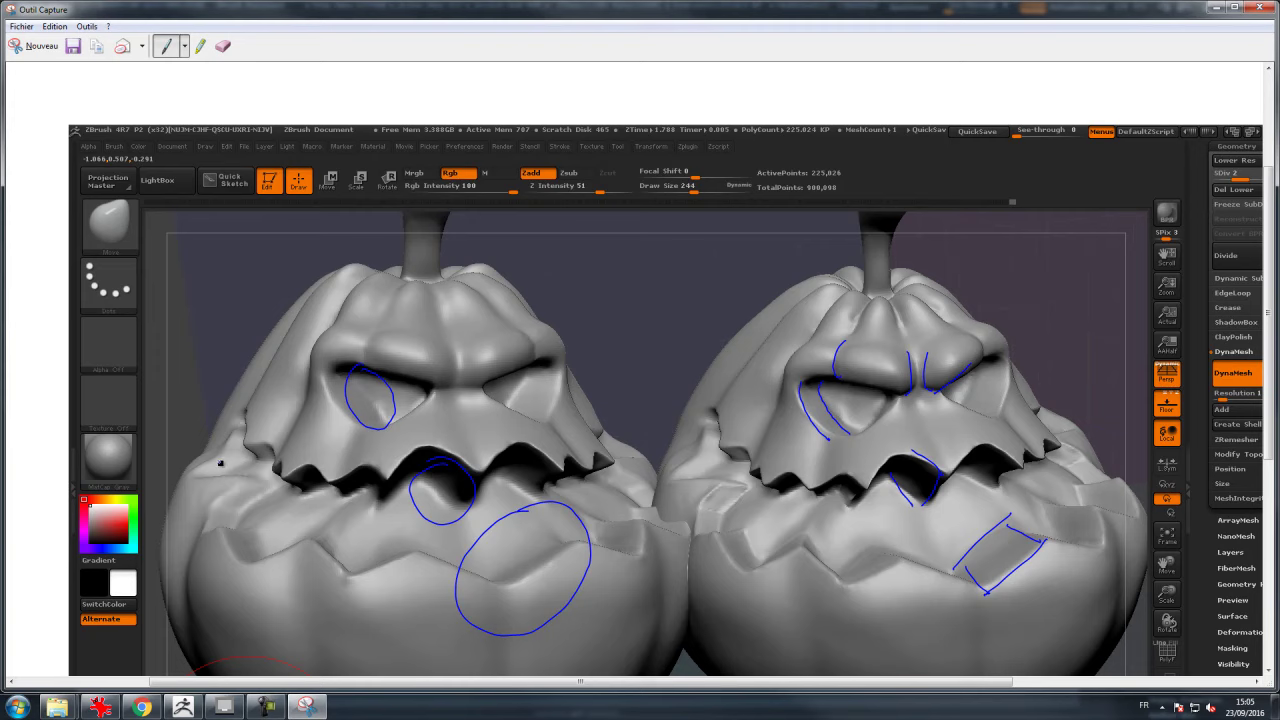
{"action": "mouse_move", "coordinate": [236, 459]}
{"action": "left_mouse_down"}
{"action": "mouse_move", "coordinate": [212, 522]}
{"action": "mouse_move", "coordinate": [270, 468]}
{"action": "mouse_move", "coordinate": [216, 458]}
{"action": "left_mouse_up"}
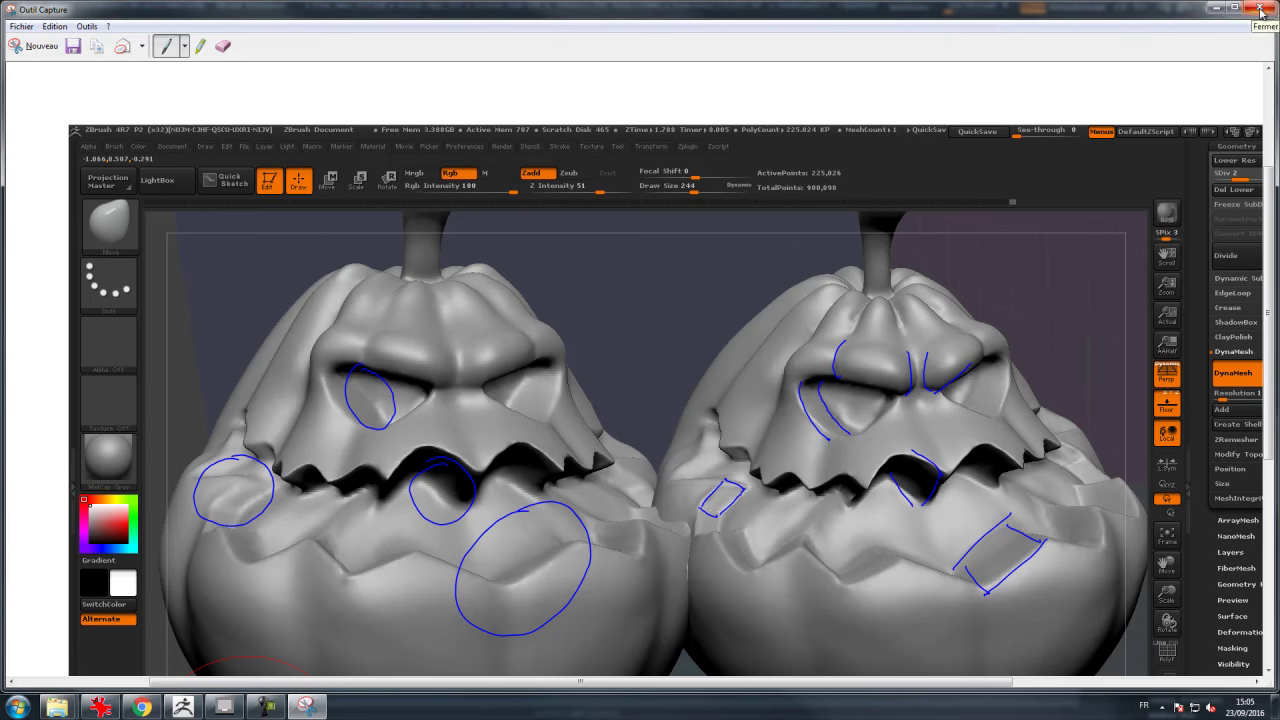
{"action": "left_click", "coordinate": [1262, 8]}
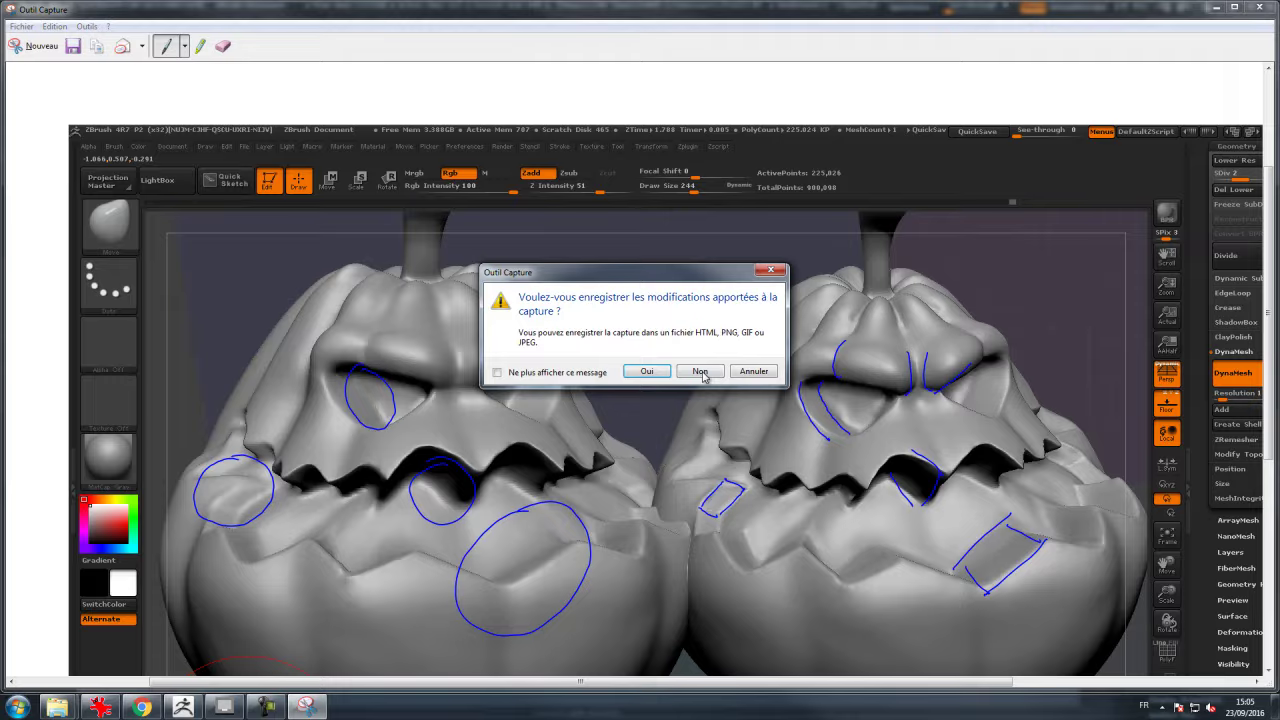
{"action": "left_click", "coordinate": [700, 371]}
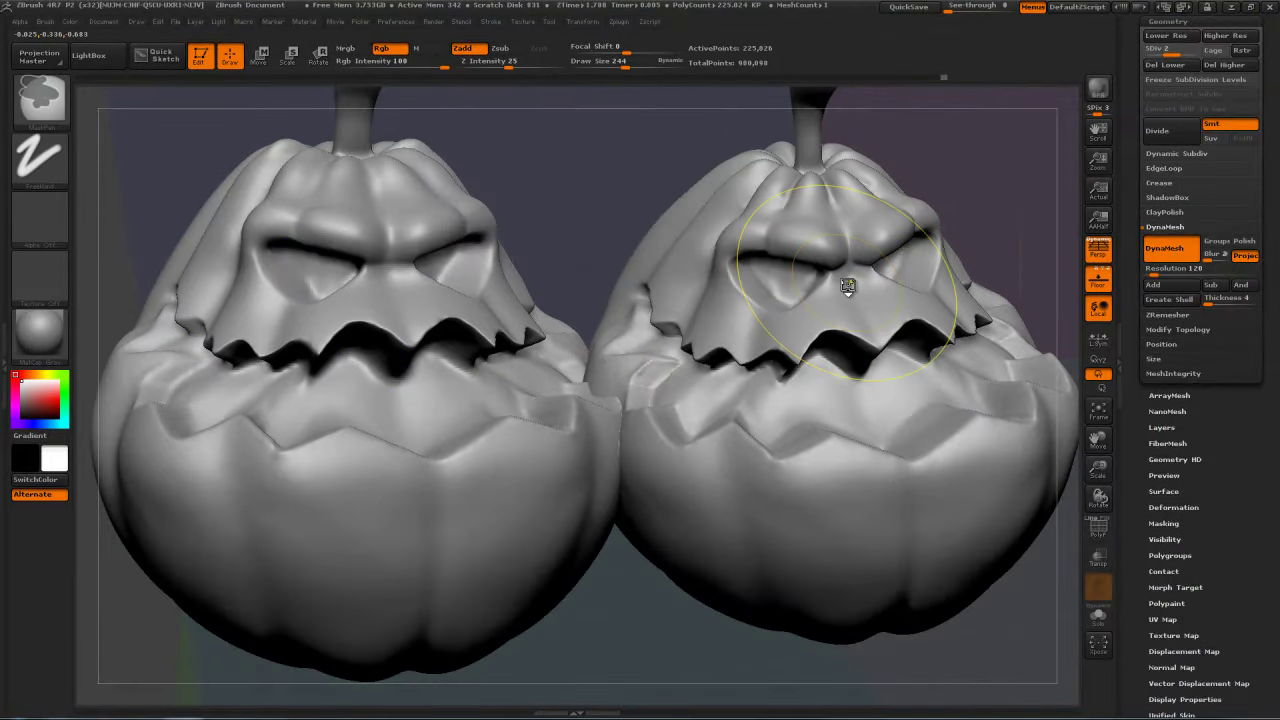
Step: Clear the dropped pumpkin copies from the canvas and hide the floor grid
{"action": "key", "text": "ctrl+n"}
{"action": "left_click_drag", "start_coordinate": [997, 160], "coordinate": [866, 224], "text": "alt"}
{"action": "left_click", "coordinate": [1098, 280]}
Step: Examine the pumpkin's face, mouth edges and lower rim from several angles and distances
{"action": "left_click_drag", "start_coordinate": [822, 282], "coordinate": [857, 329]}
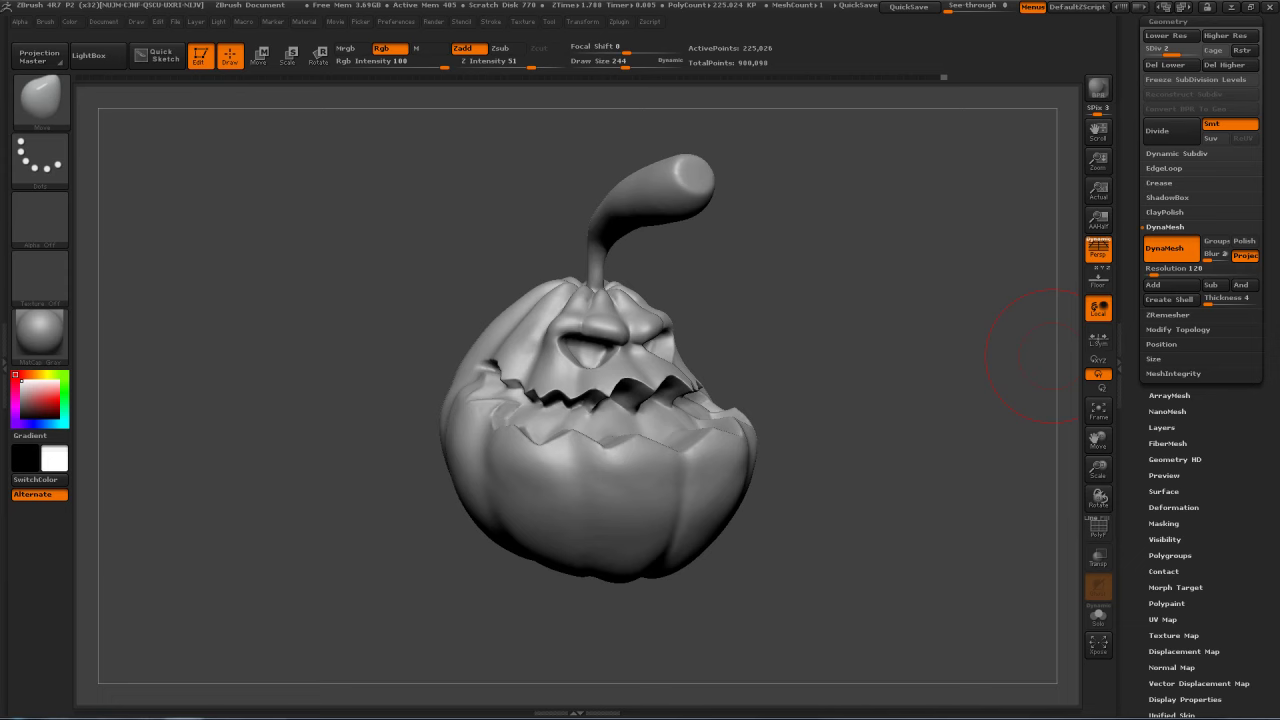
{"action": "left_click_drag", "start_coordinate": [1051, 356], "coordinate": [834, 343]}
{"action": "left_click_drag", "start_coordinate": [1046, 400], "coordinate": [844, 332]}
{"action": "mouse_move", "coordinate": [889, 243]}
{"action": "left_mouse_down"}
{"action": "mouse_move", "coordinate": [863, 286]}
{"action": "mouse_move", "coordinate": [900, 290]}
{"action": "mouse_move", "coordinate": [914, 229]}
{"action": "mouse_move", "coordinate": [880, 262]}
{"action": "mouse_move", "coordinate": [900, 275]}
{"action": "mouse_move", "coordinate": [871, 281]}
{"action": "mouse_move", "coordinate": [882, 277]}
{"action": "left_mouse_up"}
{"action": "left_click_drag", "start_coordinate": [934, 314], "coordinate": [960, 311]}
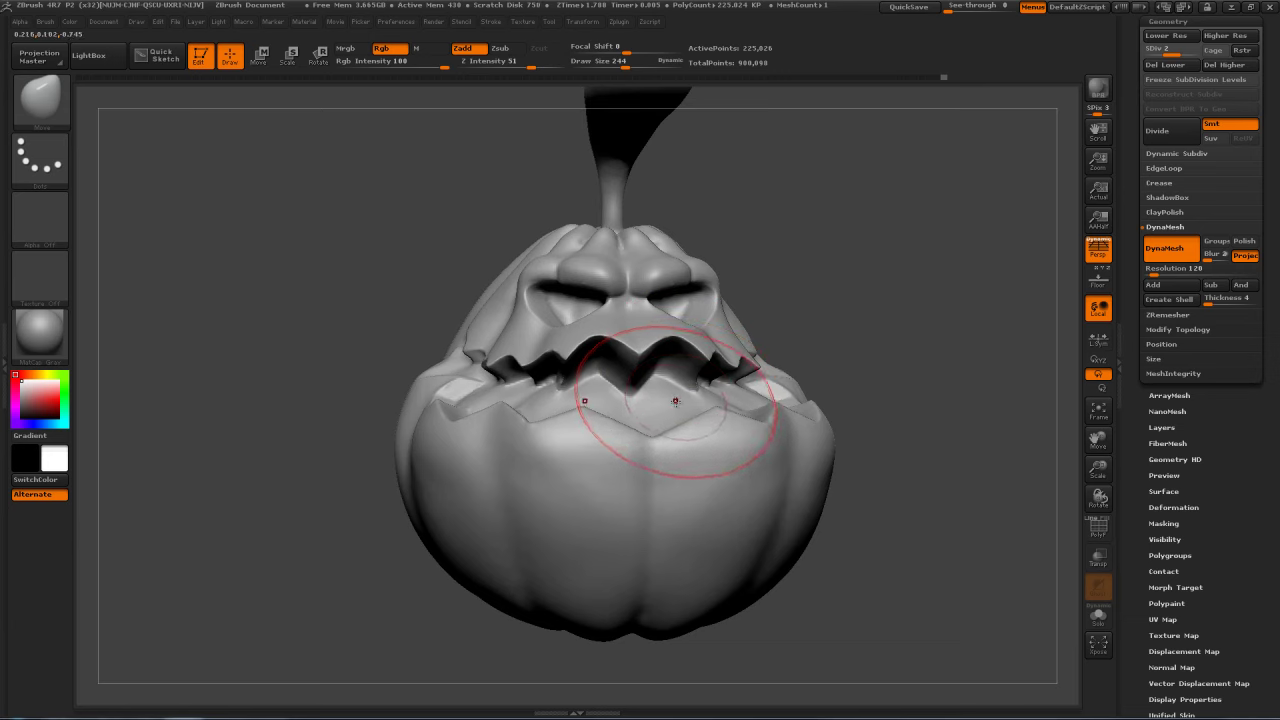
{"action": "mouse_move", "coordinate": [938, 305]}
{"action": "left_mouse_down"}
{"action": "mouse_move", "coordinate": [910, 335]}
{"action": "mouse_move", "coordinate": [894, 294]}
{"action": "mouse_move", "coordinate": [920, 347]}
{"action": "mouse_move", "coordinate": [951, 314]}
{"action": "left_mouse_up"}
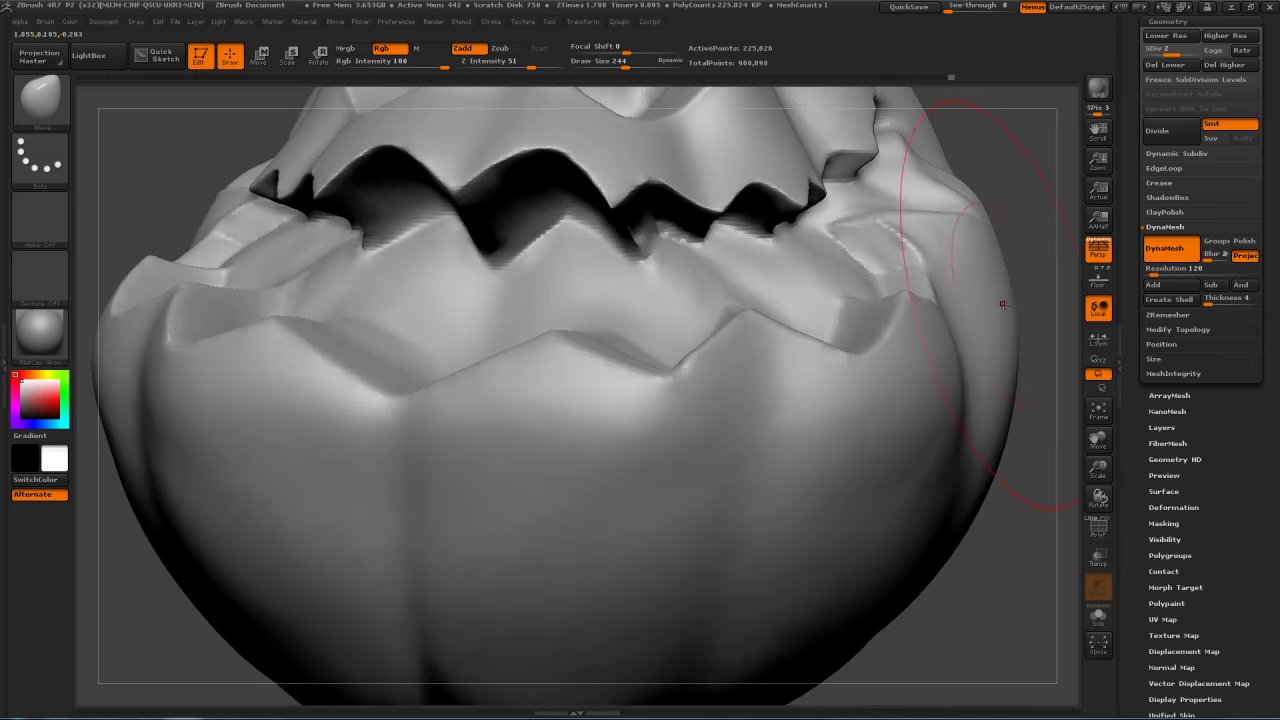
{"action": "key", "text": "ctrl"}
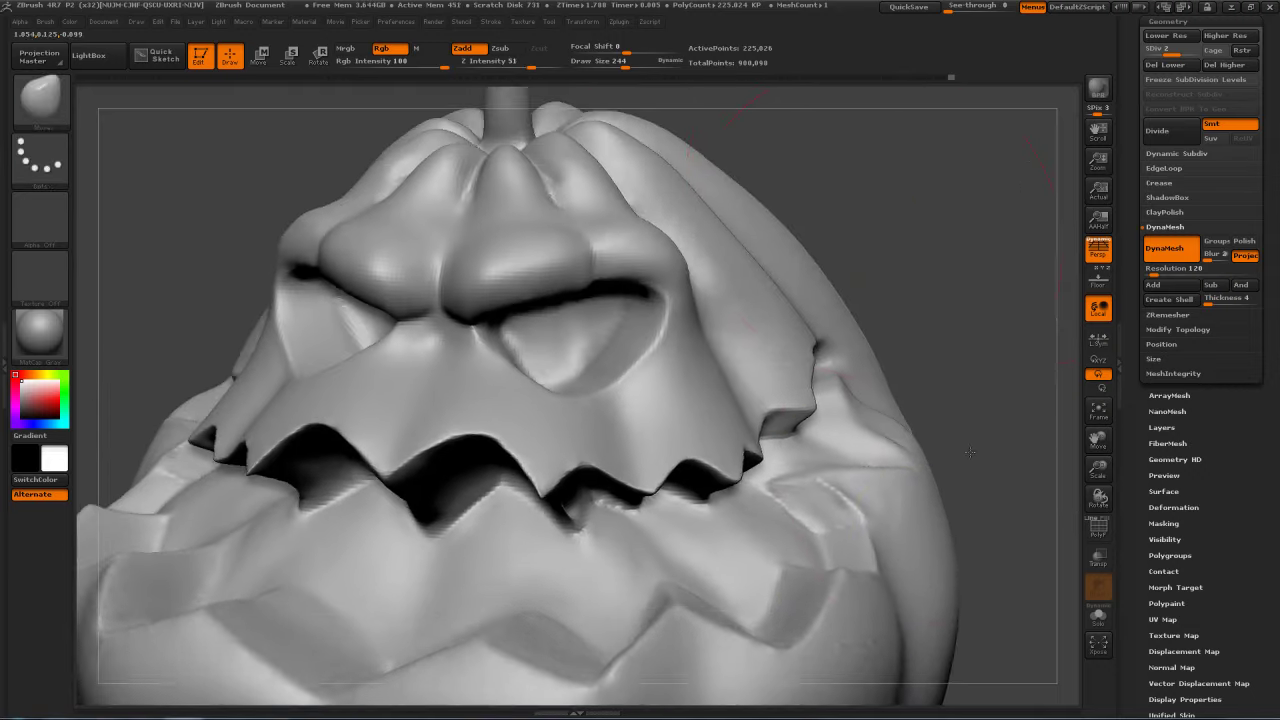
Step: Carve a groove down the forehead from the stem to the brow with the Dam_Standard brush at draw size 75
{"action": "mouse_move", "coordinate": [858, 205]}
{"action": "left_mouse_down", "text": "alt"}
{"action": "mouse_move", "coordinate": [862, 255]}
{"action": "mouse_move", "coordinate": [815, 258]}
{"action": "mouse_move", "coordinate": [860, 305]}
{"action": "left_mouse_up", "text": "alt"}
{"action": "key", "text": "b"}
{"action": "key", "text": "d"}
{"action": "key", "text": "s"}
{"action": "key", "text": "s"}
{"action": "left_click_drag", "start_coordinate": [646, 330], "coordinate": [630, 330]}
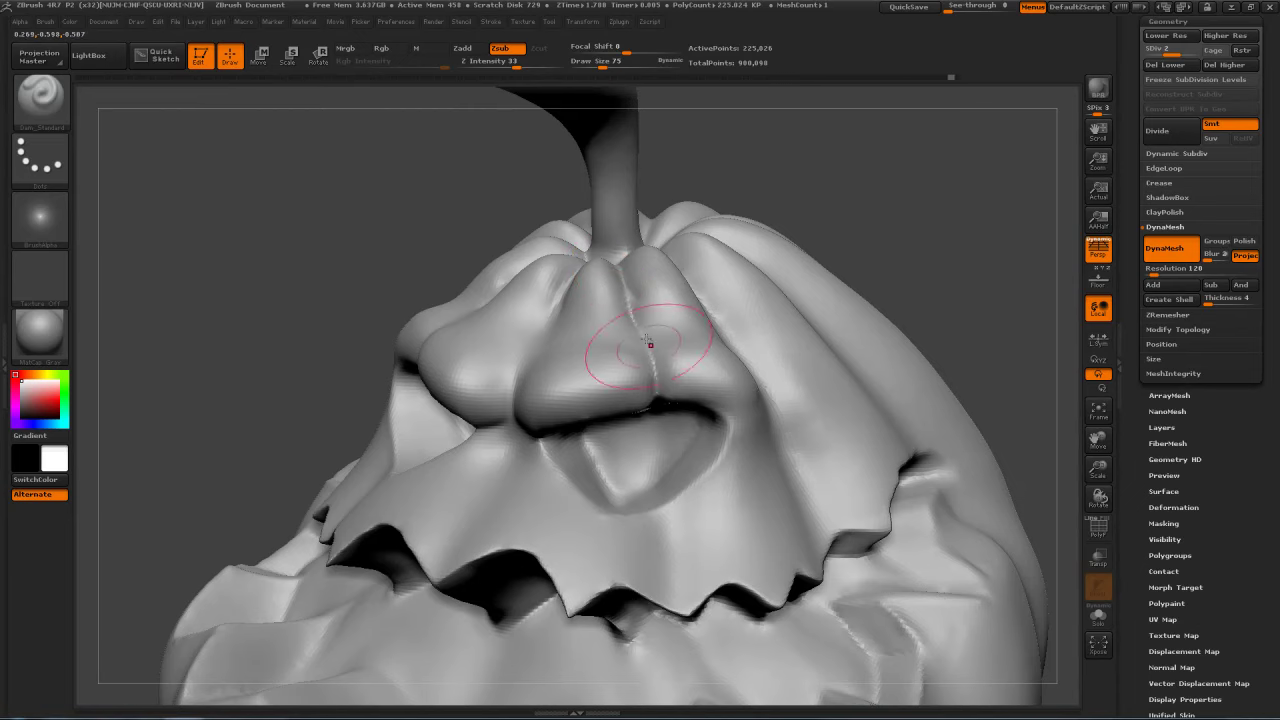
{"action": "mouse_move", "coordinate": [893, 204]}
{"action": "left_mouse_down"}
{"action": "mouse_move", "coordinate": [862, 202]}
{"action": "mouse_move", "coordinate": [925, 222]}
{"action": "left_mouse_up"}
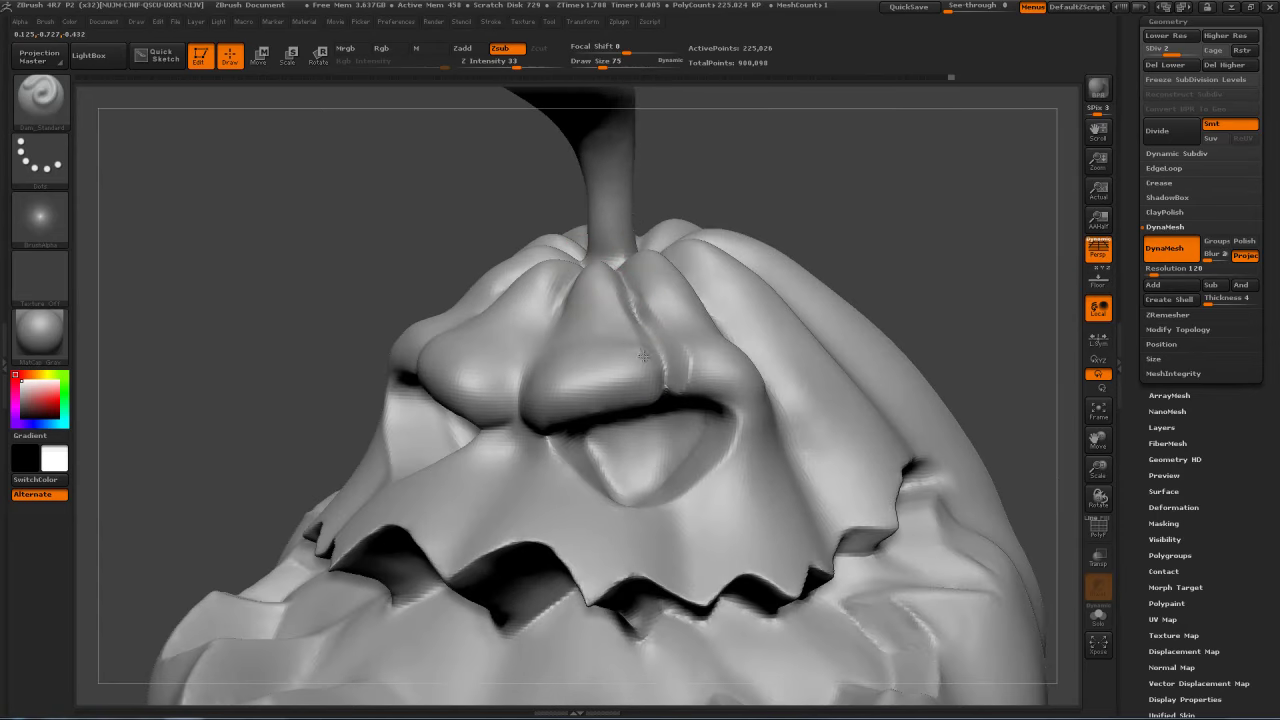
{"action": "left_click_drag", "start_coordinate": [737, 277], "coordinate": [762, 241]}
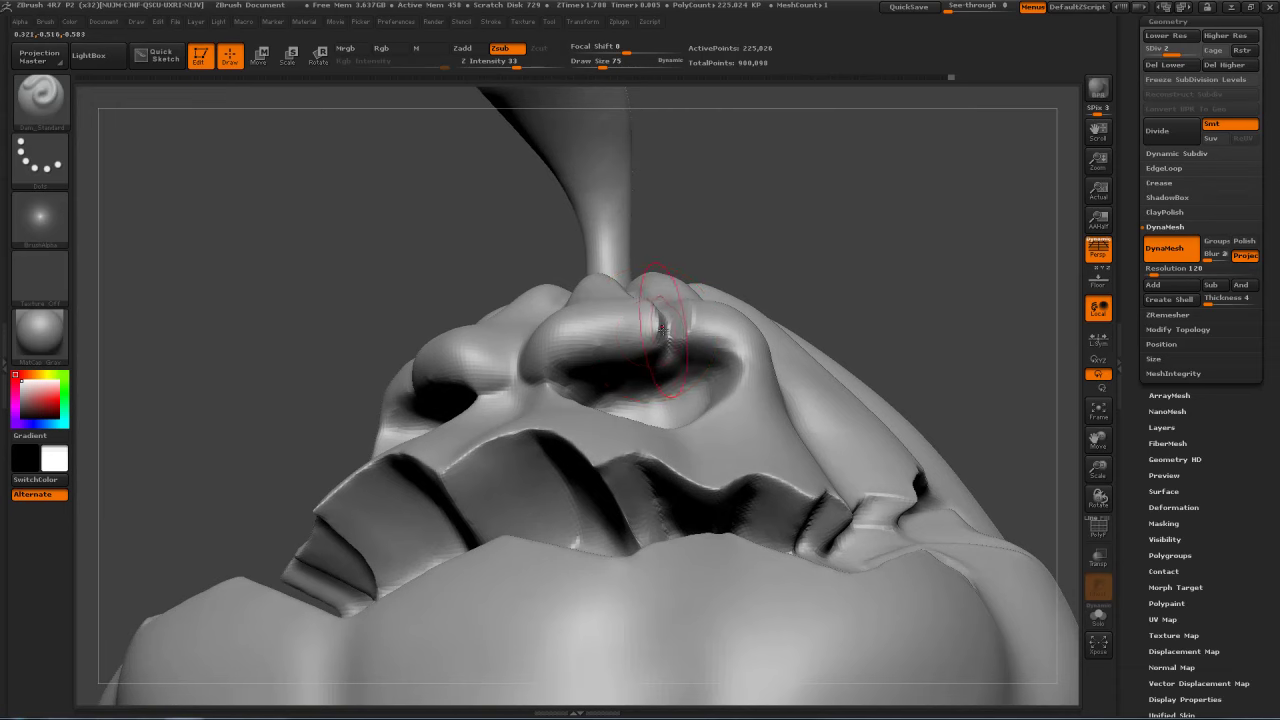
Step: Raise the mesh to subdivision level 3 and cut the groove through the brow into the eye socket at draw size 37, smoothing lightly
{"action": "left_click", "coordinate": [1203, 49]}
{"action": "mouse_move", "coordinate": [869, 206]}
{"action": "left_mouse_down"}
{"action": "mouse_move", "coordinate": [815, 330]}
{"action": "mouse_move", "coordinate": [824, 224]}
{"action": "left_mouse_up"}
{"action": "key", "text": "s"}
{"action": "left_click_drag", "start_coordinate": [699, 323], "coordinate": [687, 323]}
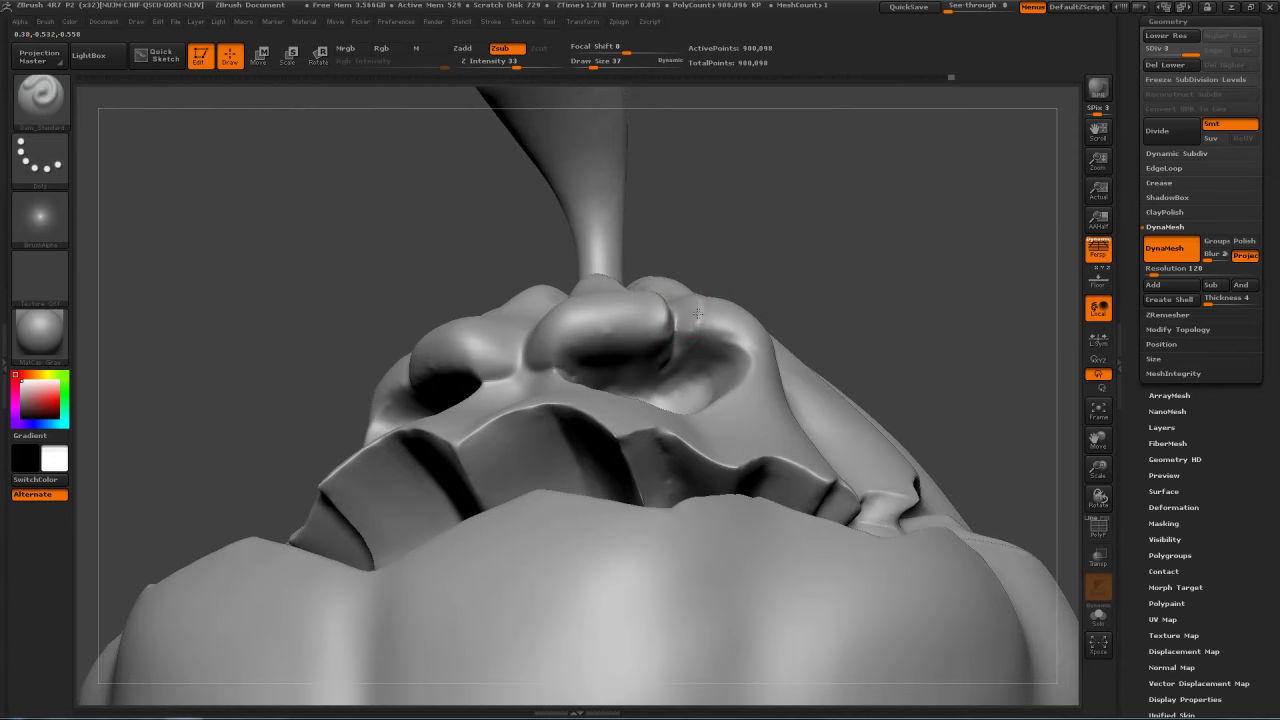
{"action": "left_click_drag", "start_coordinate": [846, 228], "coordinate": [798, 237]}
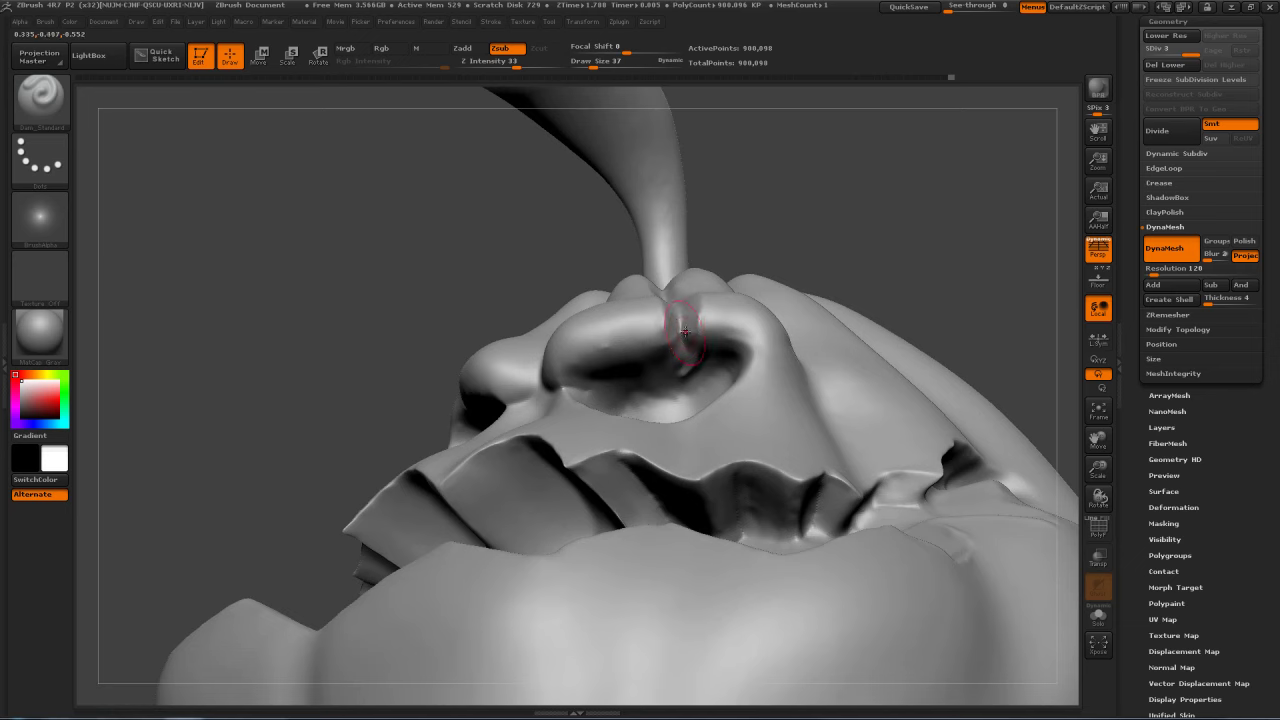
{"action": "key", "text": "shift"}
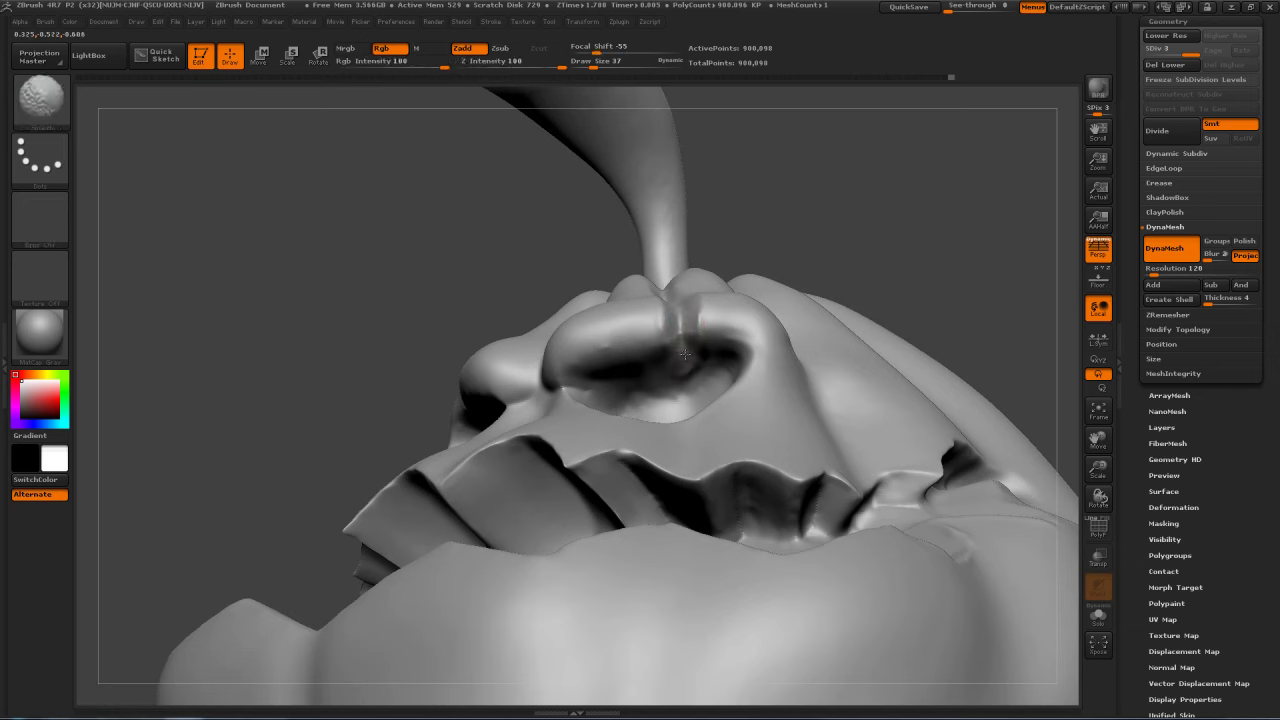
{"action": "key", "text": "alt"}
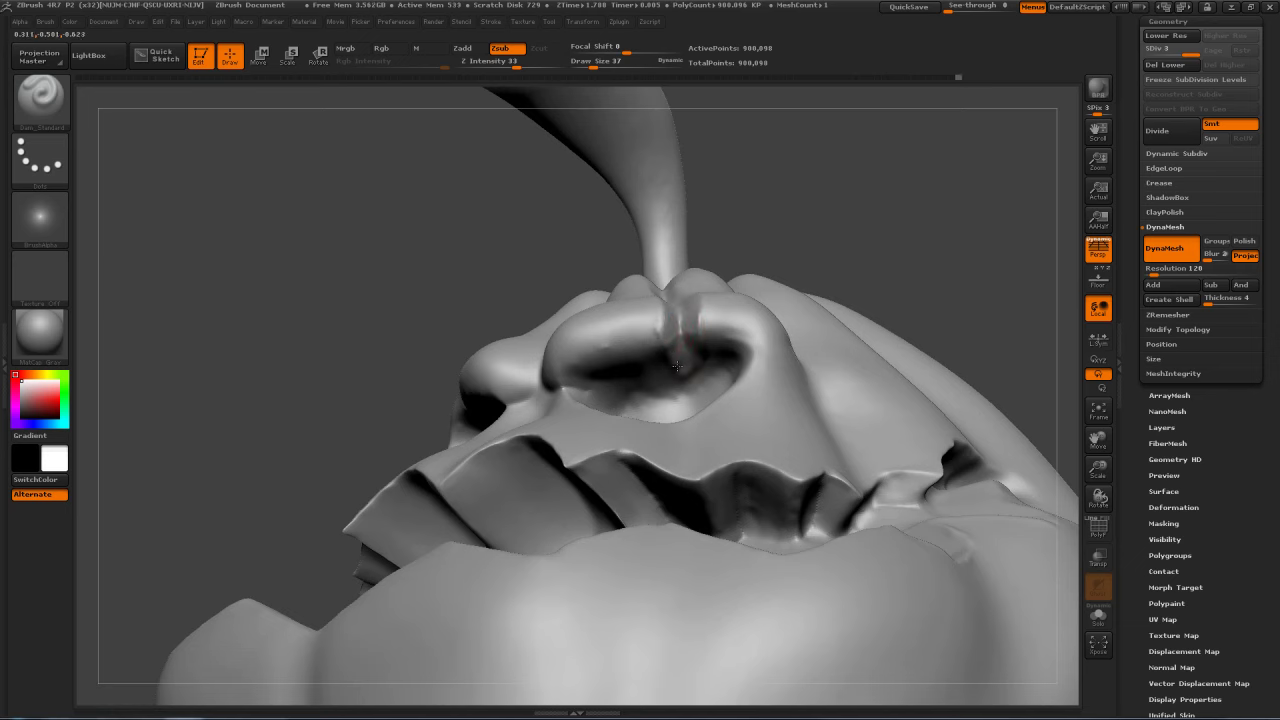
{"action": "mouse_move", "coordinate": [672, 338]}
{"action": "left_mouse_down"}
{"action": "mouse_move", "coordinate": [686, 371]}
{"action": "mouse_move", "coordinate": [654, 312]}
{"action": "mouse_move", "coordinate": [670, 350]}
{"action": "left_mouse_up"}
Step: Deepen the forehead groove from the brow up toward the stem and smooth its upper part
{"action": "left_click_drag", "start_coordinate": [753, 274], "coordinate": [706, 305]}
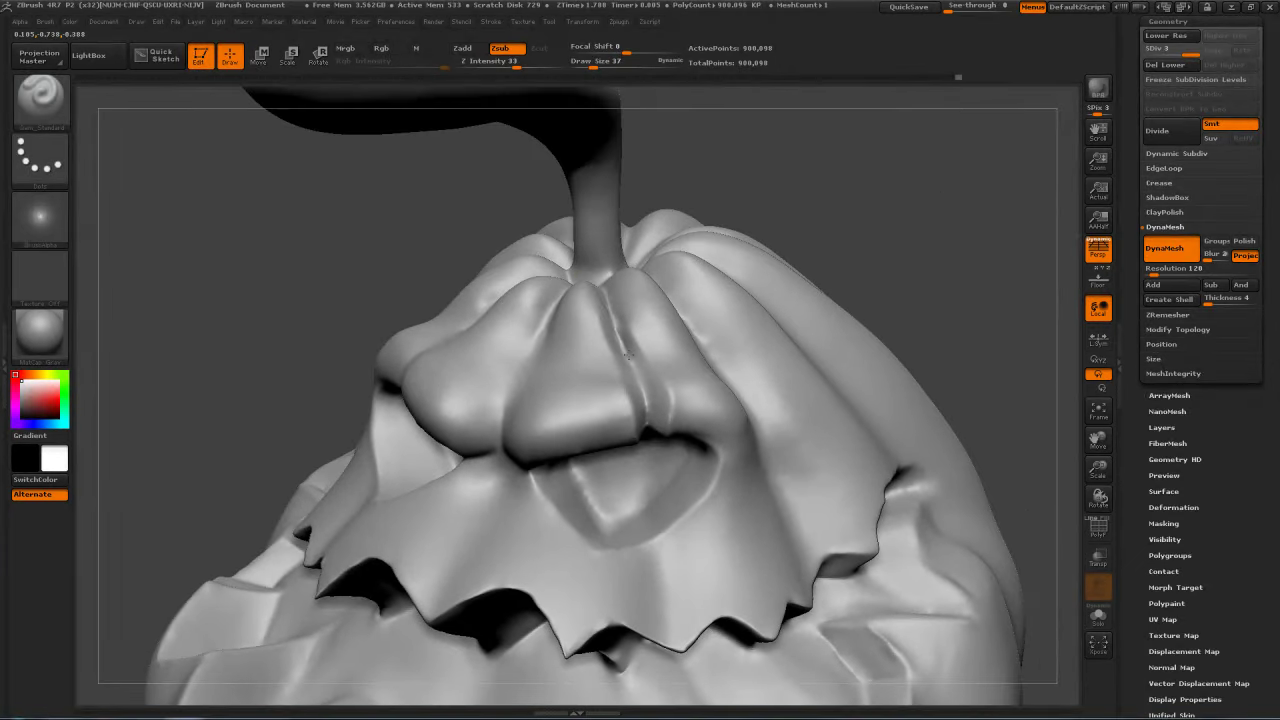
{"action": "left_click_drag", "start_coordinate": [647, 410], "coordinate": [618, 368]}
{"action": "left_click_drag", "start_coordinate": [606, 304], "coordinate": [626, 365], "text": "shift"}
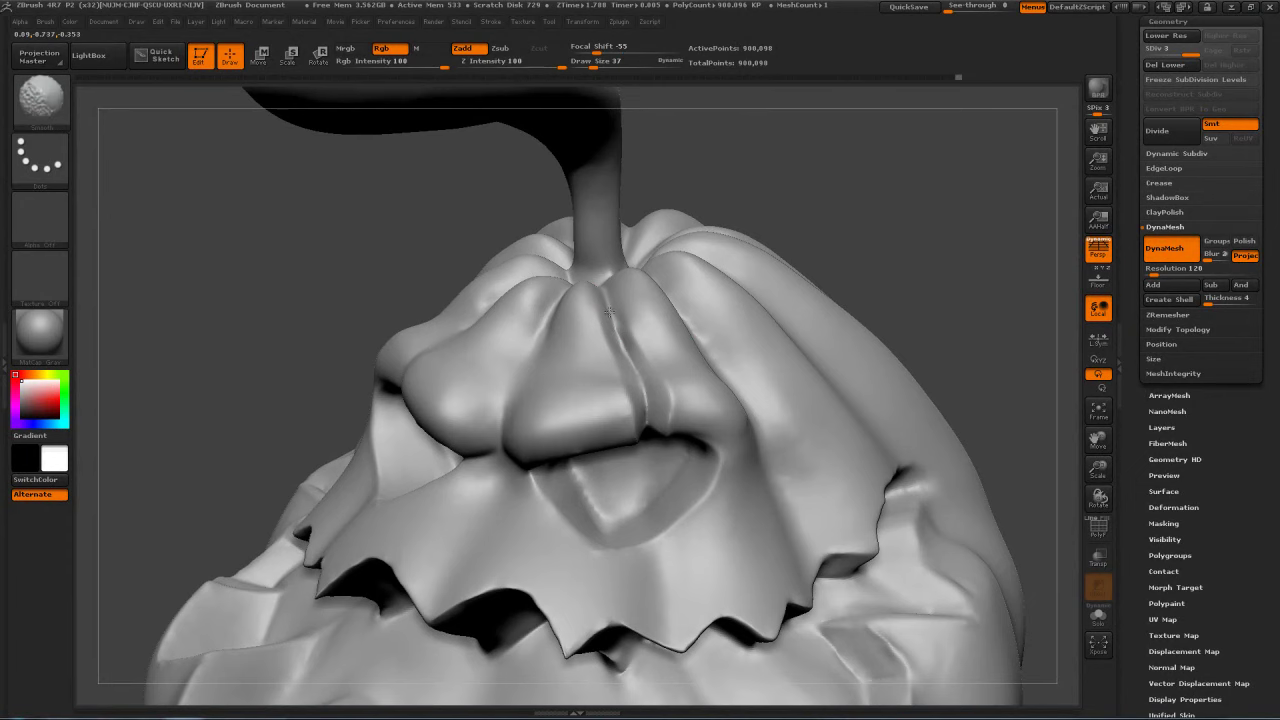
Step: Carve a short crease below the eye toward the mouth edge with Dam_Standard and soften it
{"action": "mouse_move", "coordinate": [886, 251]}
{"action": "left_mouse_down", "text": "alt"}
{"action": "mouse_move", "coordinate": [869, 212]}
{"action": "mouse_move", "coordinate": [935, 206]}
{"action": "mouse_move", "coordinate": [869, 197]}
{"action": "mouse_move", "coordinate": [866, 183]}
{"action": "left_mouse_up", "text": "alt"}
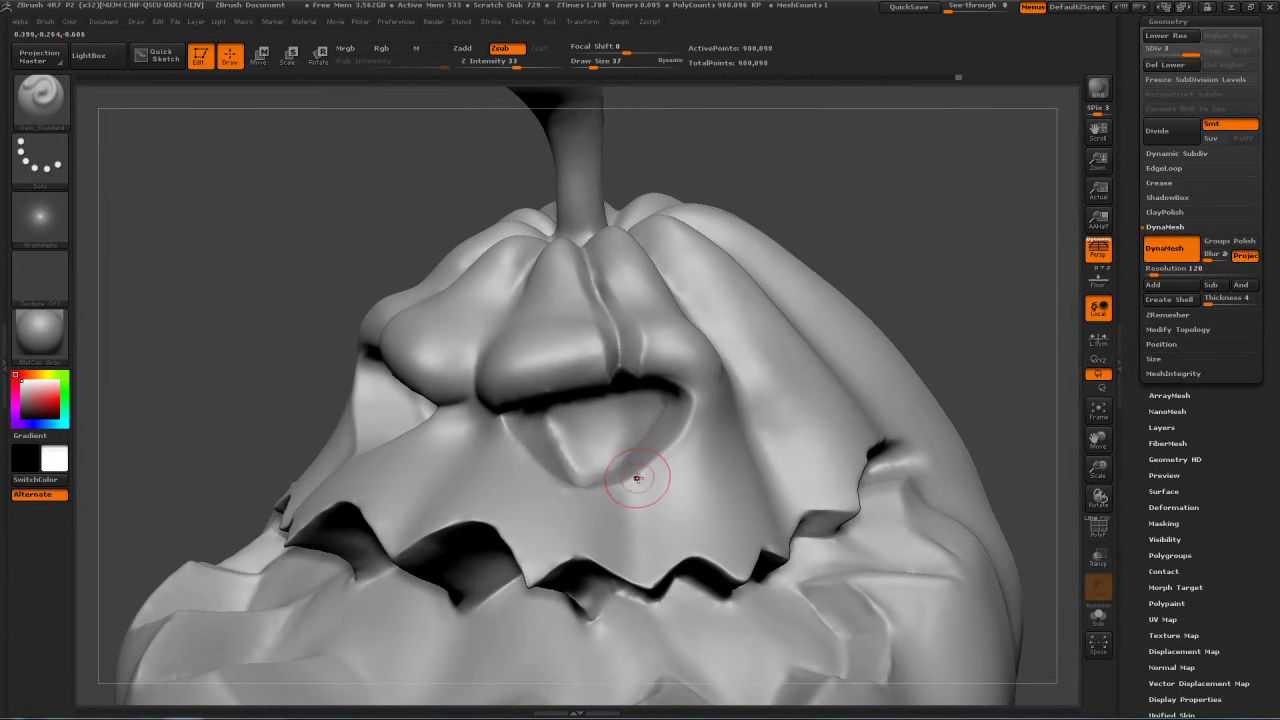
{"action": "left_click_drag", "start_coordinate": [626, 488], "coordinate": [640, 530]}
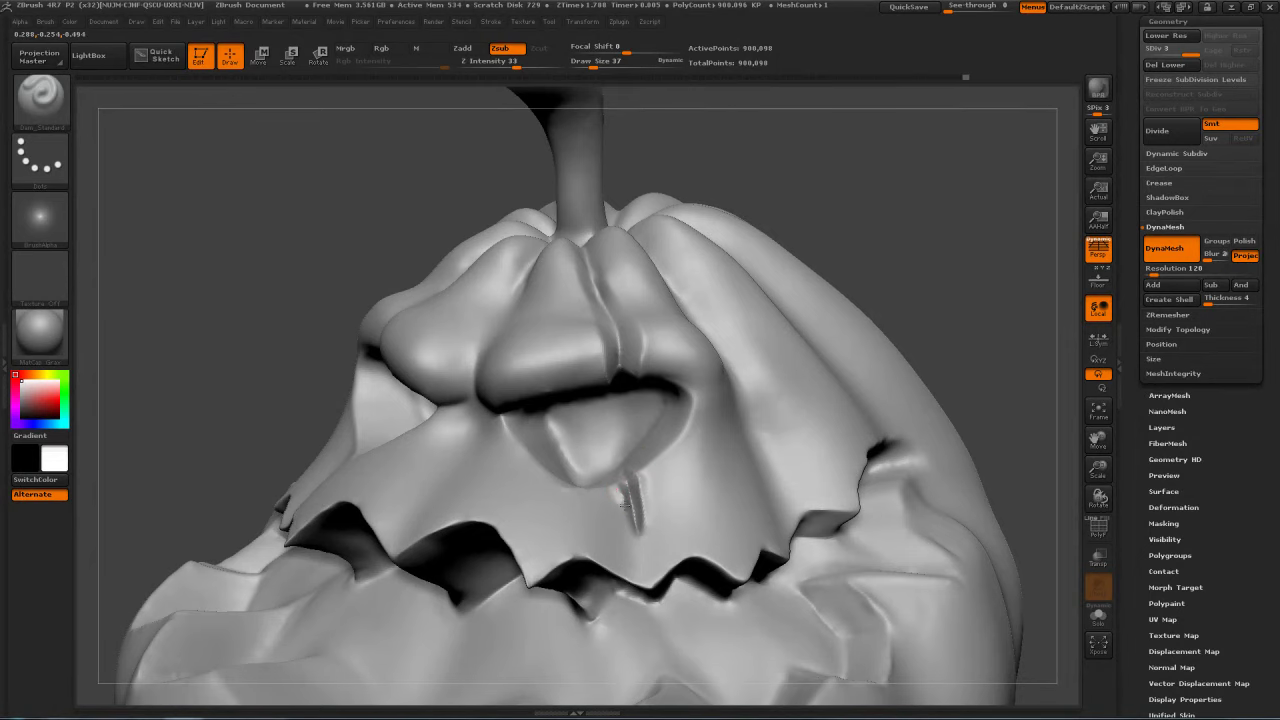
{"action": "mouse_move", "coordinate": [840, 205]}
{"action": "left_mouse_down"}
{"action": "mouse_move", "coordinate": [929, 191]}
{"action": "mouse_move", "coordinate": [789, 214]}
{"action": "mouse_move", "coordinate": [870, 240]}
{"action": "left_mouse_up"}
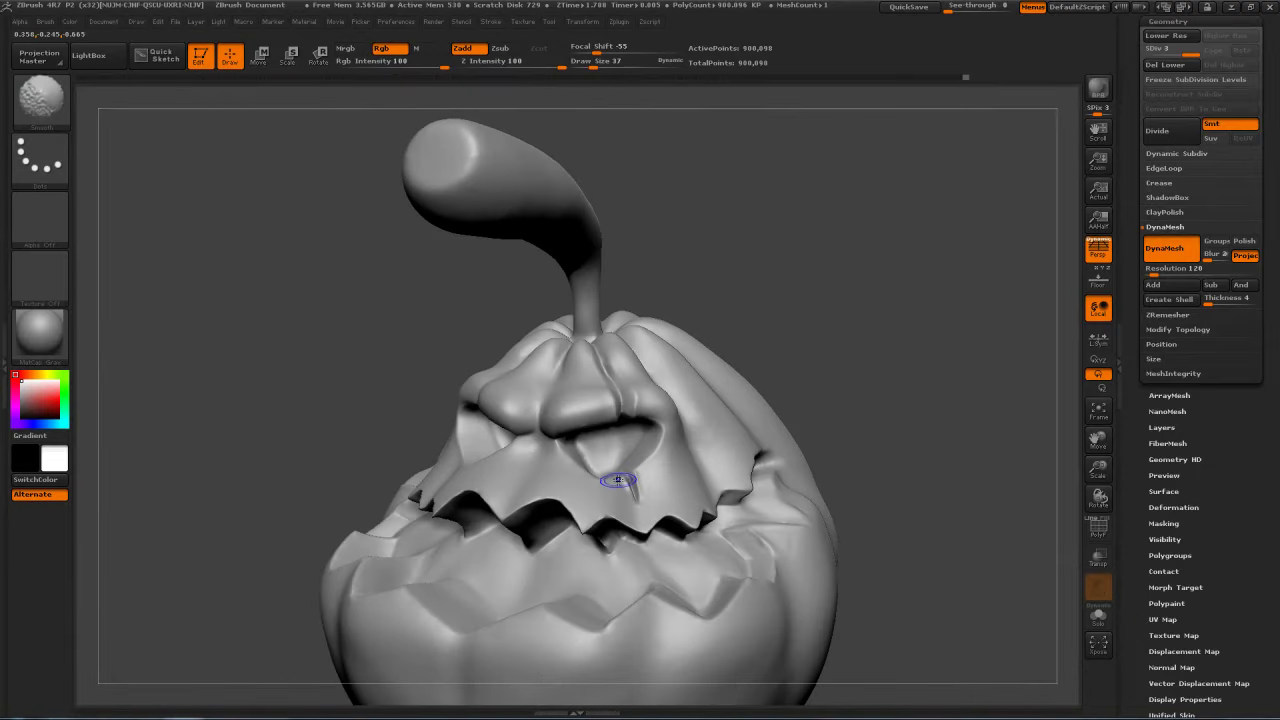
{"action": "left_click_drag", "start_coordinate": [634, 496], "coordinate": [642, 506], "text": "shift"}
{"action": "mouse_move", "coordinate": [838, 330]}
{"action": "left_mouse_down"}
{"action": "mouse_move", "coordinate": [838, 308]}
{"action": "mouse_move", "coordinate": [838, 350]}
{"action": "left_mouse_up"}
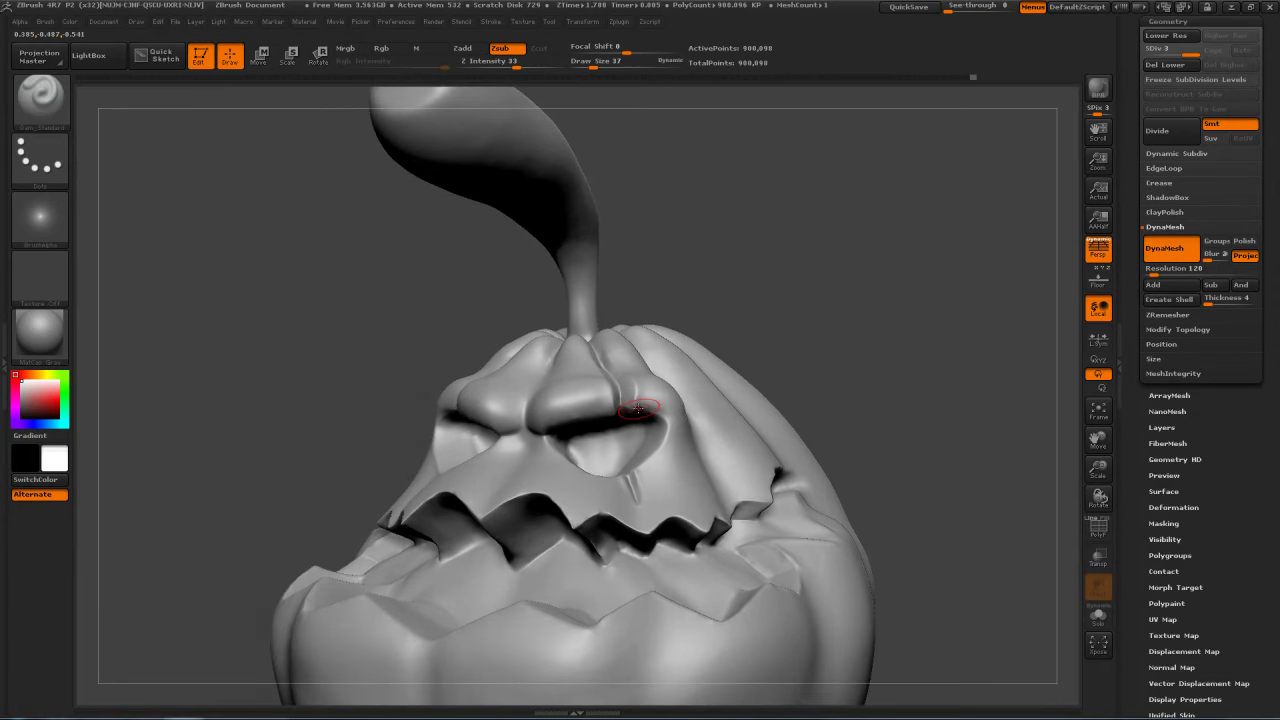
Step: Adjust the brow and cheek around the new creases with an enlarged Move brush
{"action": "key", "text": "b"}
{"action": "key", "text": "m"}
{"action": "key", "text": "v"}
{"action": "key", "text": "s"}
{"action": "left_click_drag", "start_coordinate": [618, 381], "coordinate": [650, 381]}
{"action": "right_click_drag", "start_coordinate": [672, 383], "coordinate": [631, 386]}
{"action": "mouse_move", "coordinate": [618, 393]}
{"action": "left_mouse_down"}
{"action": "mouse_move", "coordinate": [642, 444]}
{"action": "mouse_move", "coordinate": [630, 472]}
{"action": "left_mouse_up"}
Step: Set the Move brush's draw size to 257, mask one side of the upper face with a rectangle and soften the mask
{"action": "key", "text": "s"}
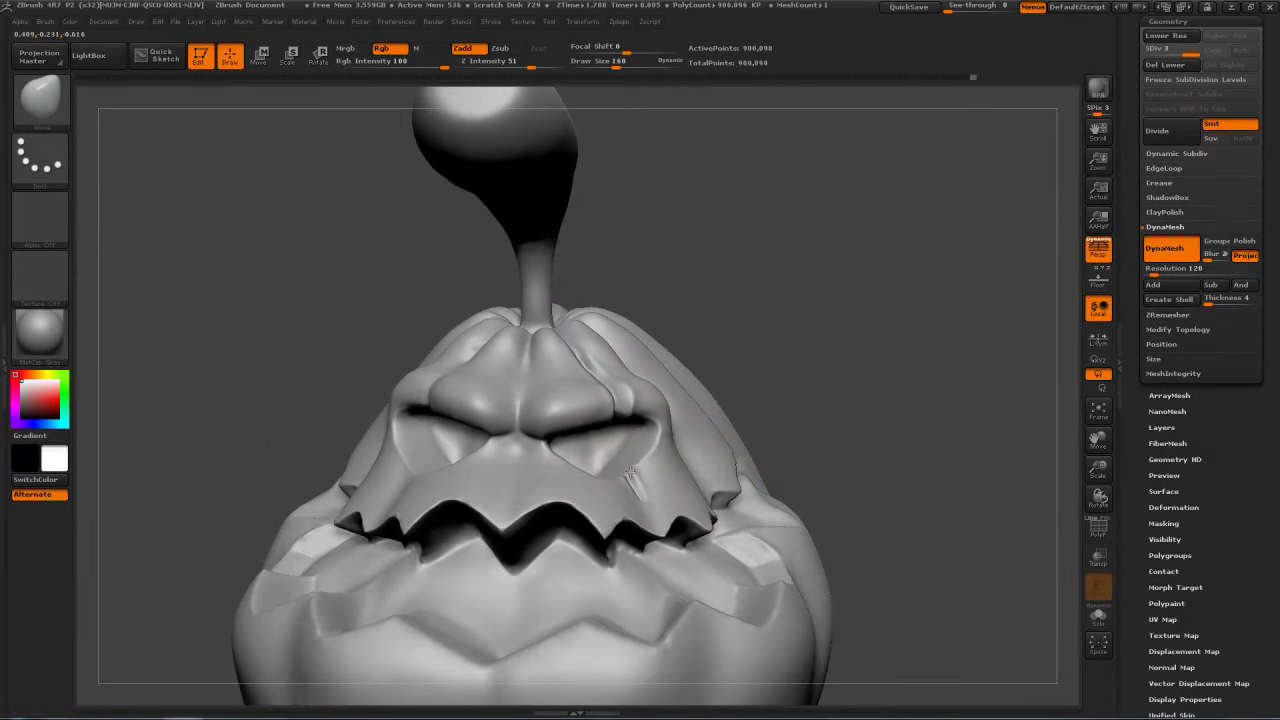
{"action": "key", "text": "s"}
{"action": "left_click_drag", "start_coordinate": [575, 372], "coordinate": [602, 373]}
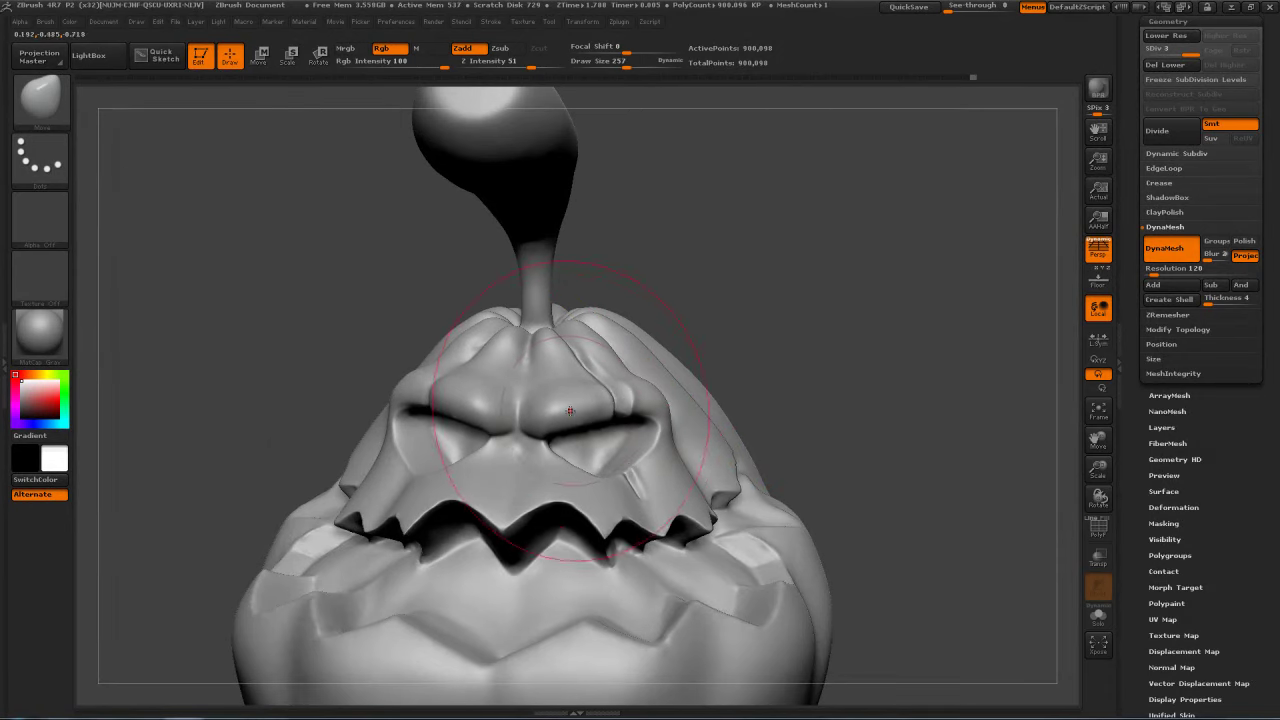
{"action": "mouse_move", "coordinate": [775, 307]}
{"action": "left_mouse_down", "text": "ctrl"}
{"action": "mouse_move", "coordinate": [686, 303]}
{"action": "mouse_move", "coordinate": [518, 390]}
{"action": "mouse_move", "coordinate": [504, 506]}
{"action": "left_mouse_up", "text": "ctrl"}
{"action": "left_click", "coordinate": [680, 404], "text": "ctrl"}
{"action": "left_click", "coordinate": [686, 403], "text": "ctrl"}
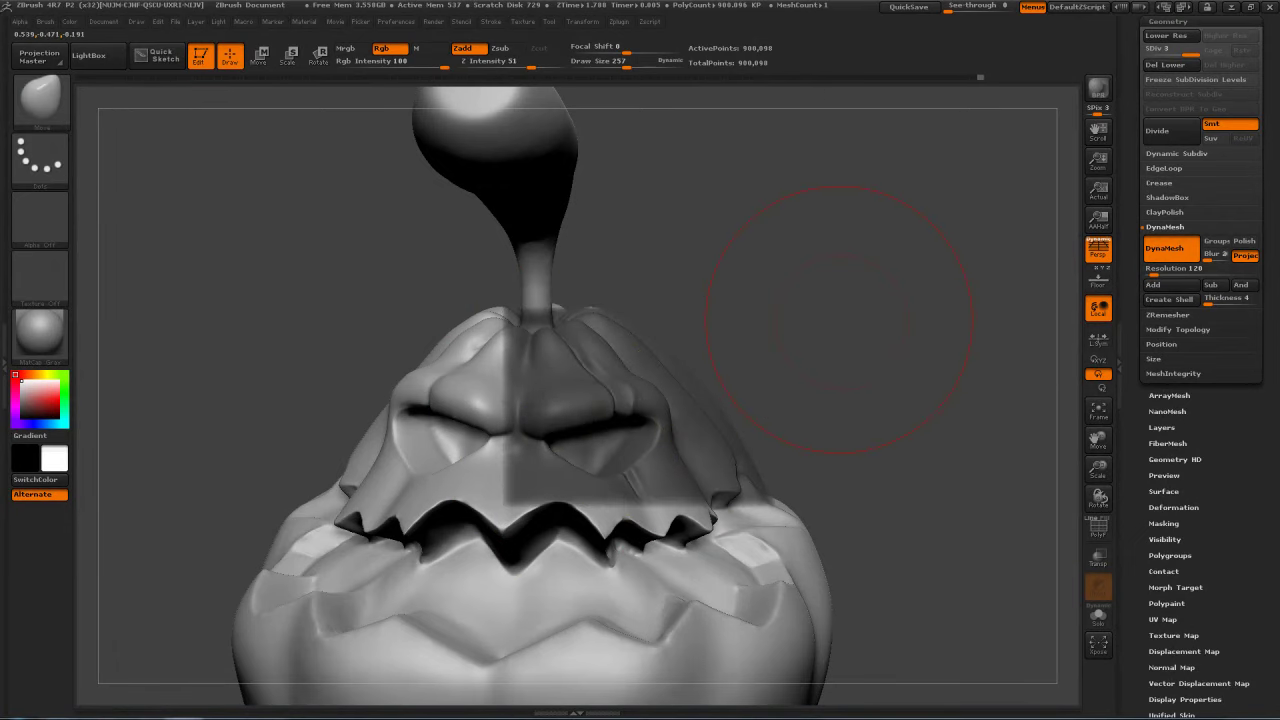
Step: Drop to subdivision level 2, extend the mask across the upper head, soften it and invert it to protect the lower body
{"action": "key", "text": "shift+d"}
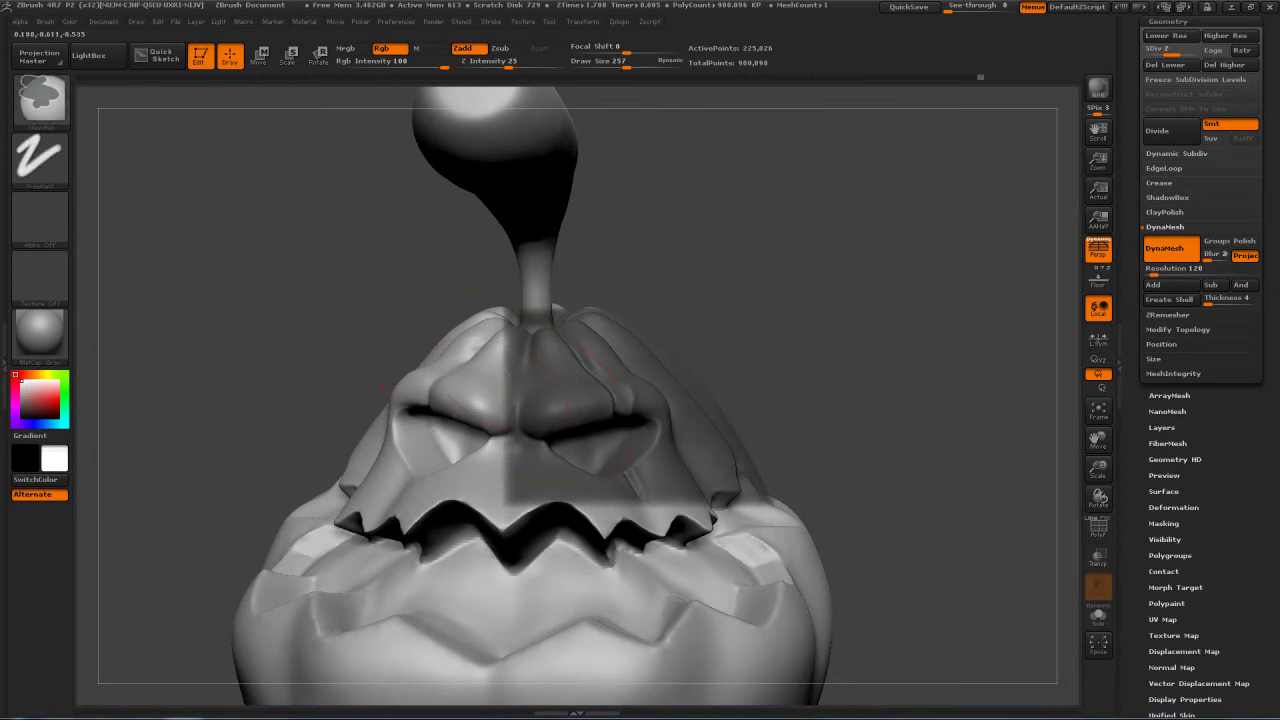
{"action": "left_click", "coordinate": [577, 376], "text": "ctrl"}
{"action": "left_click", "coordinate": [727, 356], "text": "ctrl"}
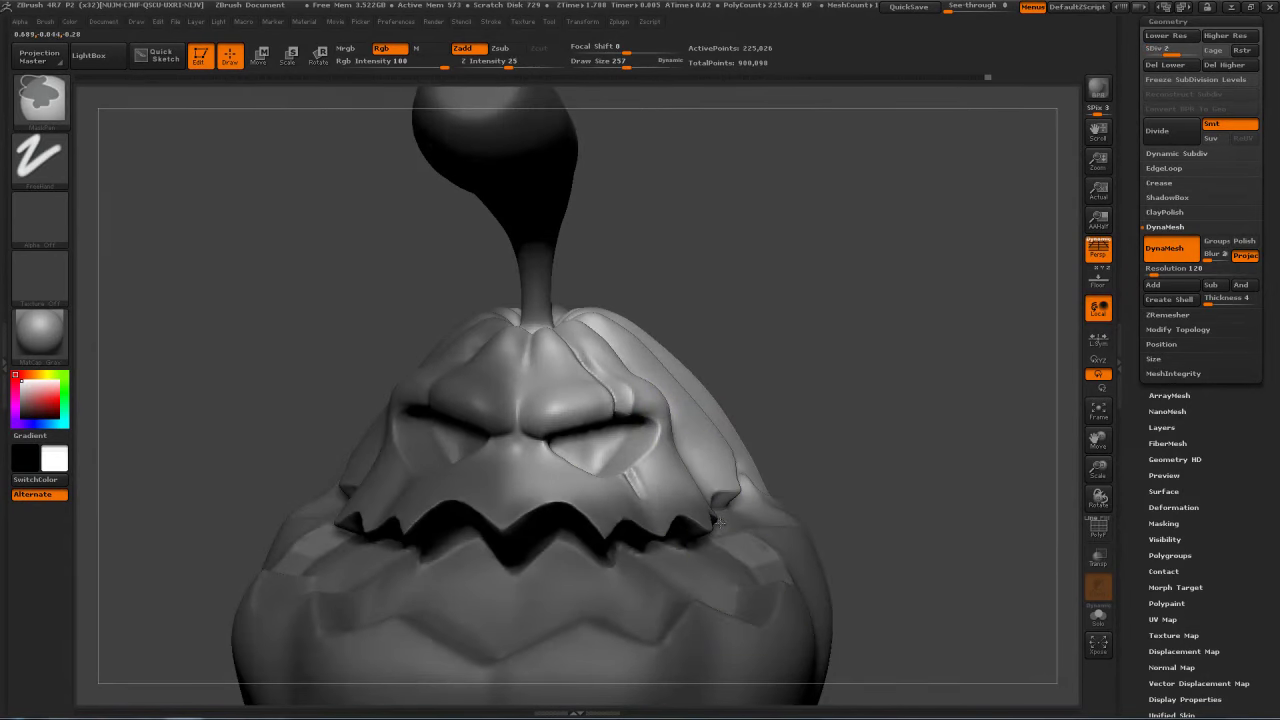
{"action": "left_click", "coordinate": [795, 338], "text": "ctrl"}
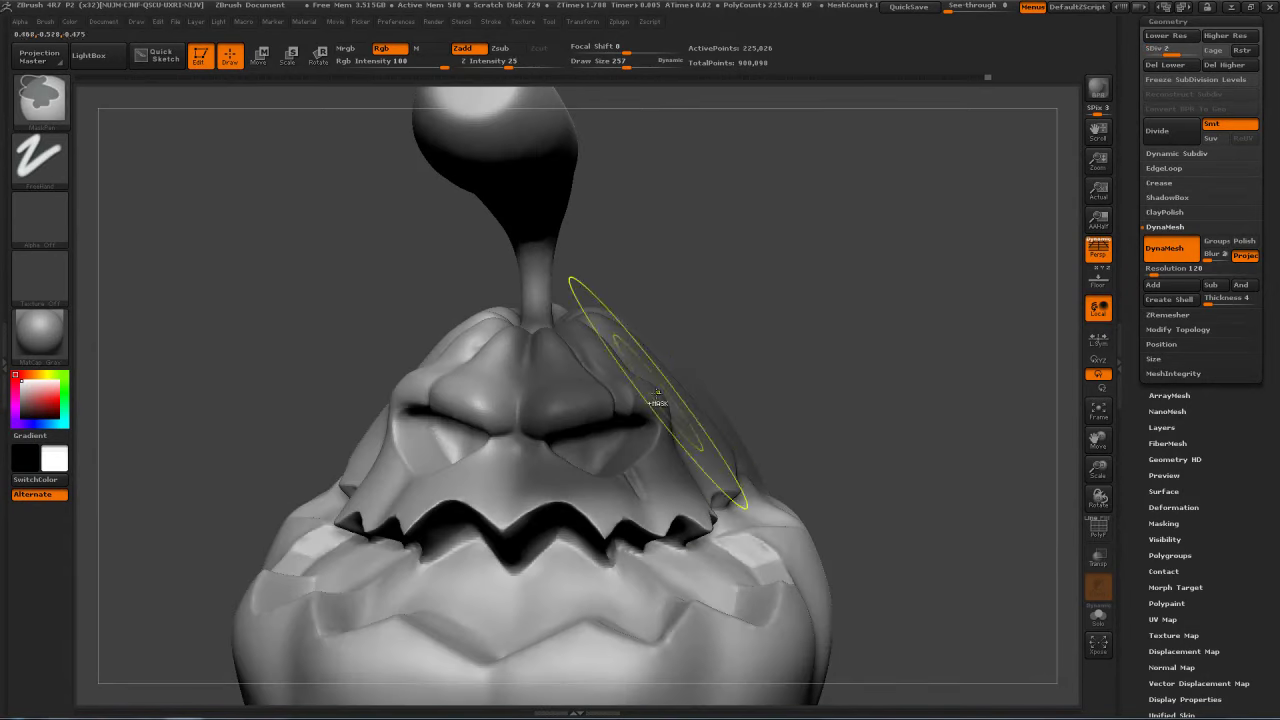
{"action": "left_click", "coordinate": [808, 340], "text": "ctrl"}
Step: Reshape the unmasked brow and eye area on one side of the face with the Move brush at draw size 165
{"action": "left_click_drag", "start_coordinate": [783, 300], "coordinate": [764, 268]}
{"action": "left_click_drag", "start_coordinate": [586, 391], "coordinate": [627, 473]}
{"action": "key", "text": "s"}
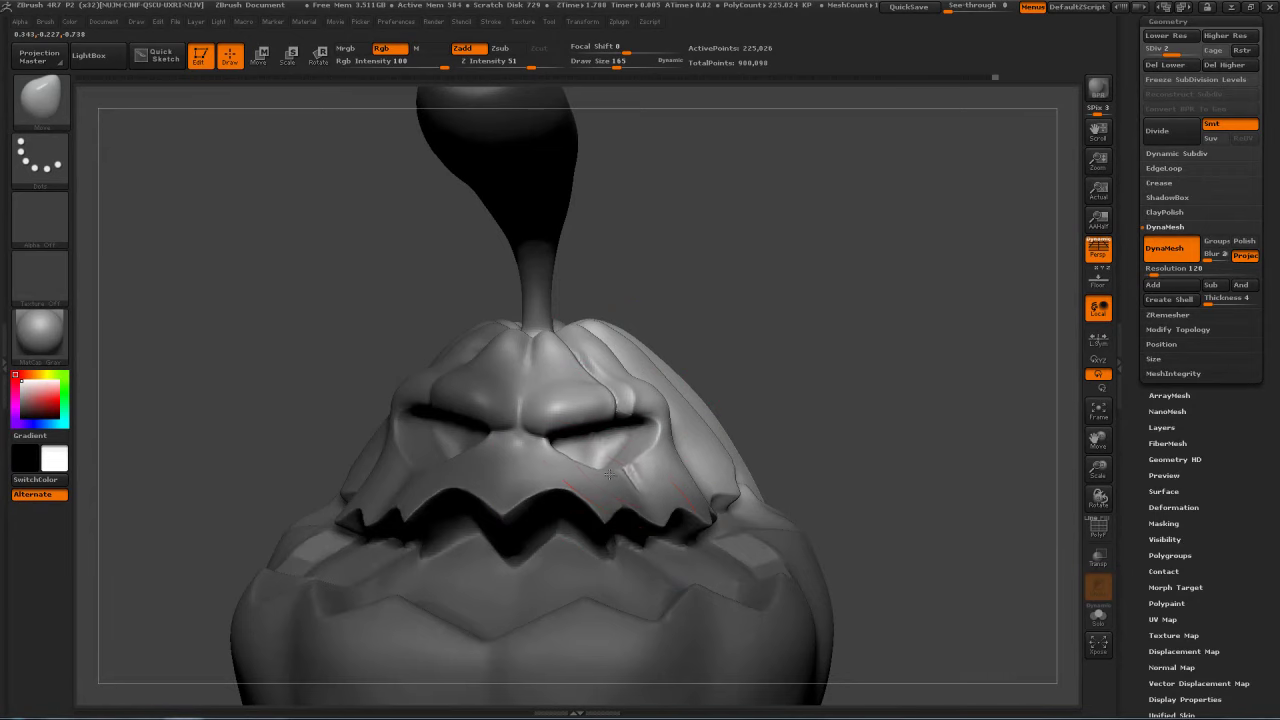
{"action": "left_click_drag", "start_coordinate": [597, 396], "coordinate": [600, 420]}
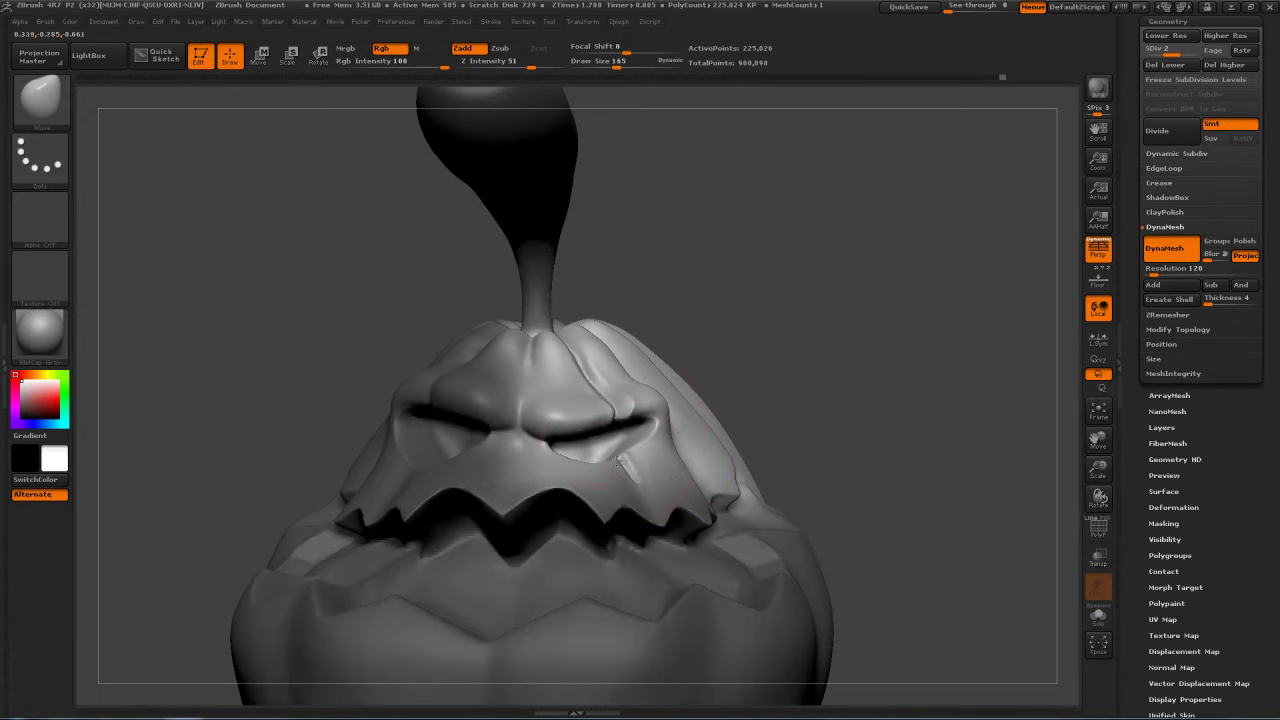
Step: Clear the mask from the pumpkin and return to subdivision level 3
{"action": "mouse_move", "coordinate": [834, 289]}
{"action": "left_mouse_down"}
{"action": "mouse_move", "coordinate": [838, 300]}
{"action": "mouse_move", "coordinate": [800, 286]}
{"action": "mouse_move", "coordinate": [815, 296]}
{"action": "left_mouse_up"}
{"action": "left_click_drag", "start_coordinate": [851, 304], "coordinate": [730, 440]}
{"action": "left_click_drag", "start_coordinate": [730, 240], "coordinate": [794, 273]}
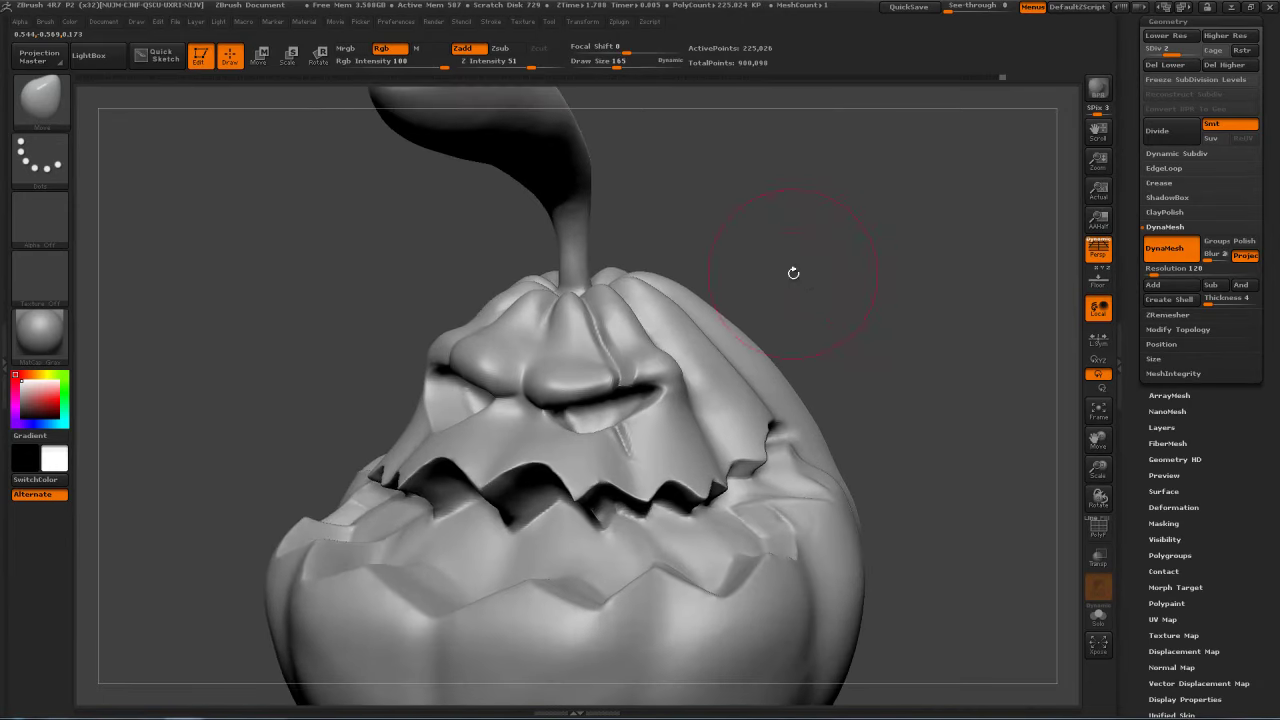
{"action": "left_click_drag", "start_coordinate": [878, 233], "coordinate": [819, 262]}
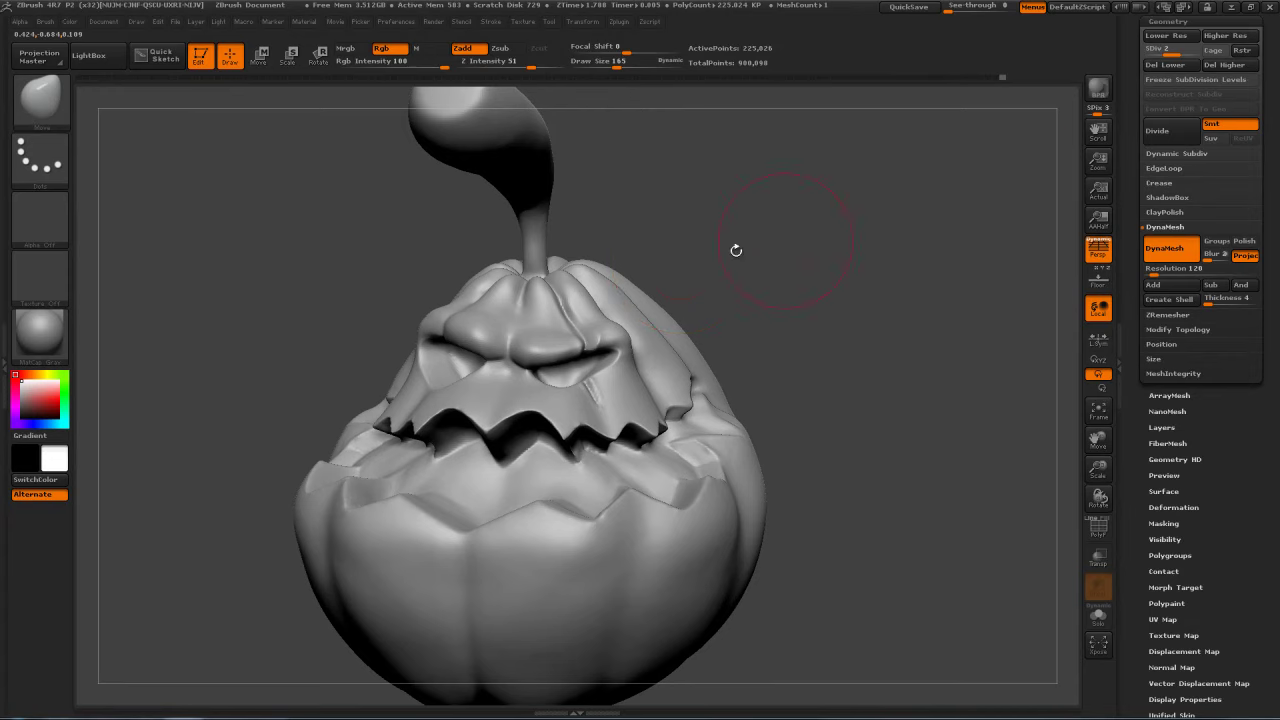
{"action": "left_click", "coordinate": [1200, 49]}
{"action": "left_click_drag", "start_coordinate": [769, 269], "coordinate": [800, 271]}
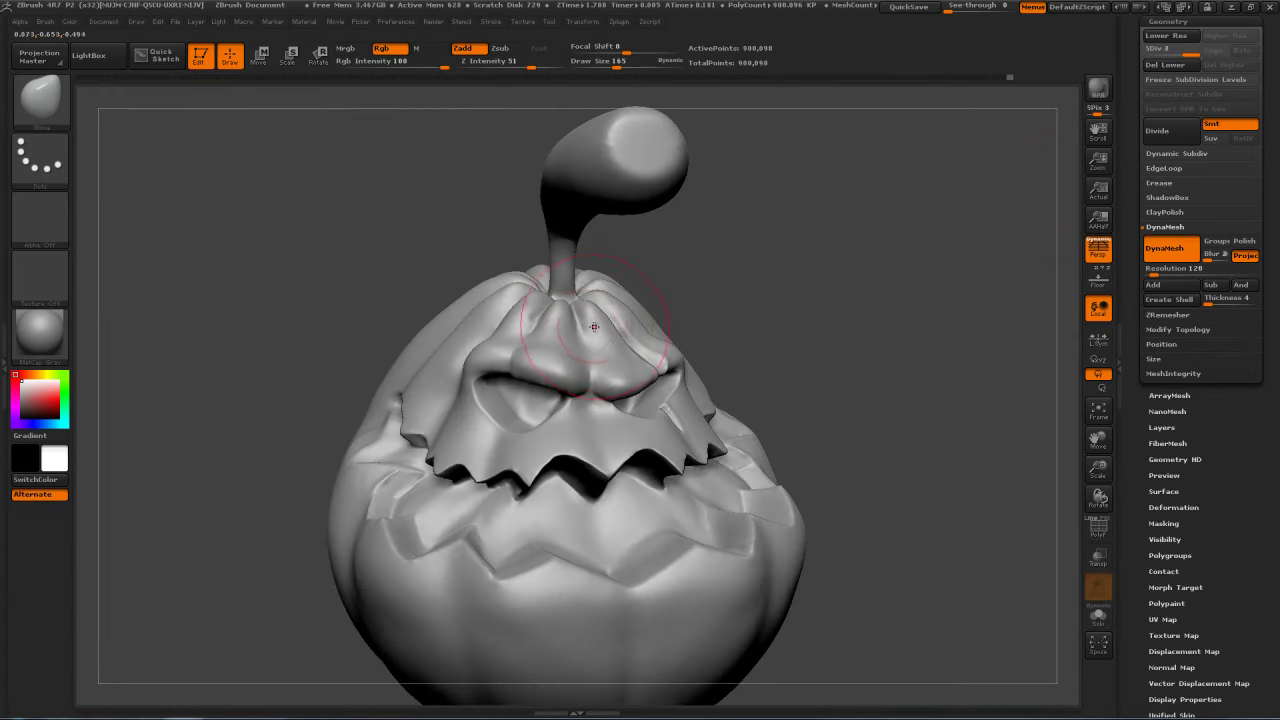
Step: Choose the MaskPen brush at draw size 37 and mask a small round spot on the upper head behind the brow
{"action": "key", "text": "s"}
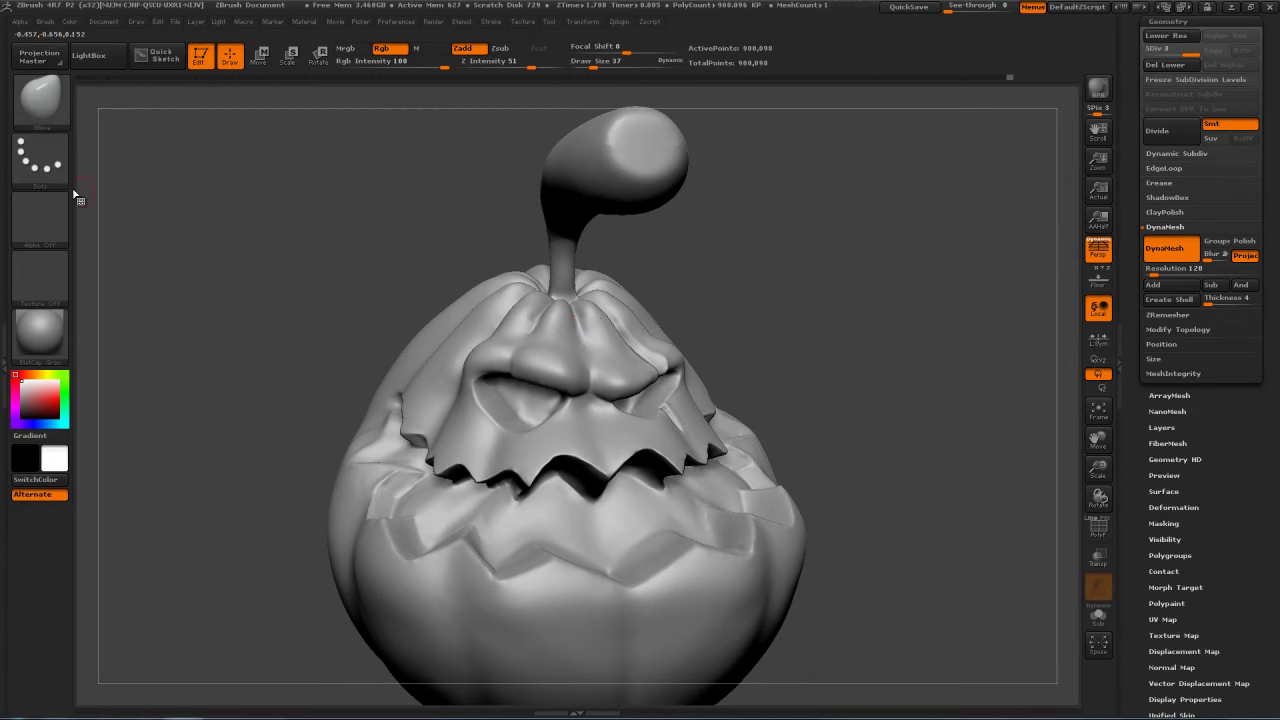
{"action": "left_click", "coordinate": [40, 98], "text": "ctrl"}
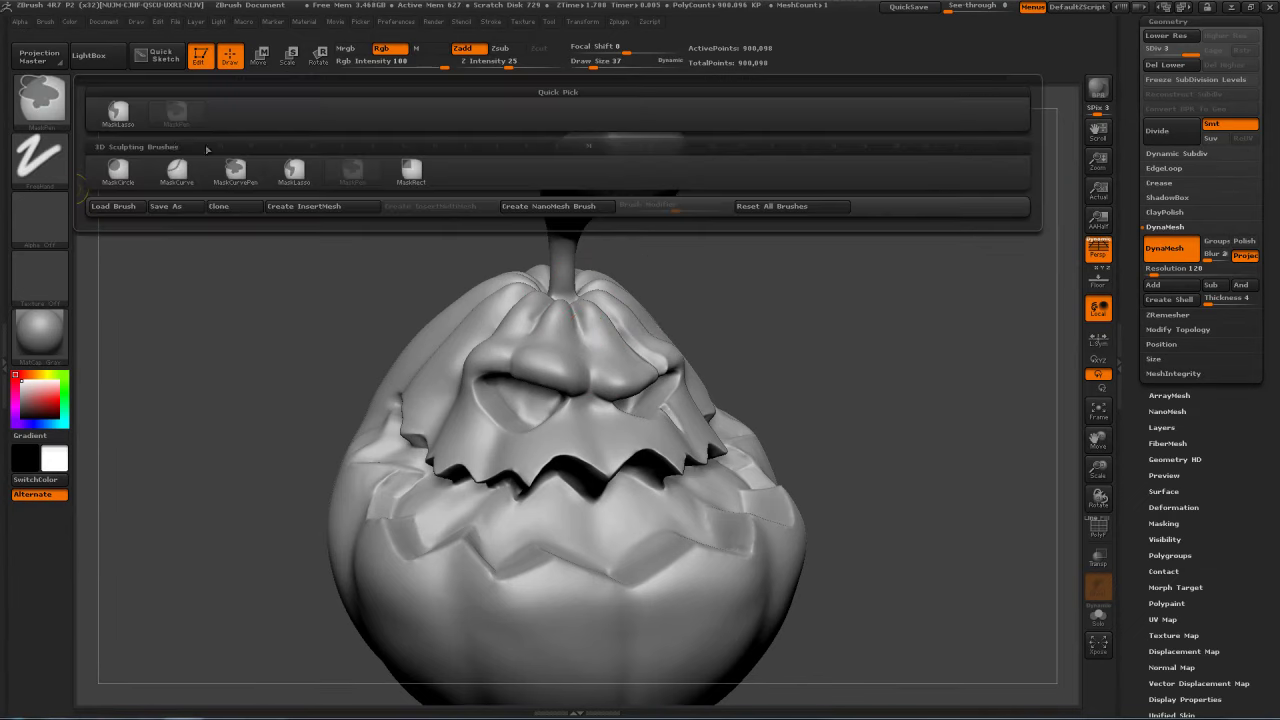
{"action": "left_click_drag", "start_coordinate": [917, 242], "coordinate": [680, 306]}
{"action": "right_click_drag", "start_coordinate": [688, 295], "coordinate": [620, 300]}
{"action": "left_click_drag", "start_coordinate": [704, 305], "coordinate": [705, 312], "text": "ctrl"}
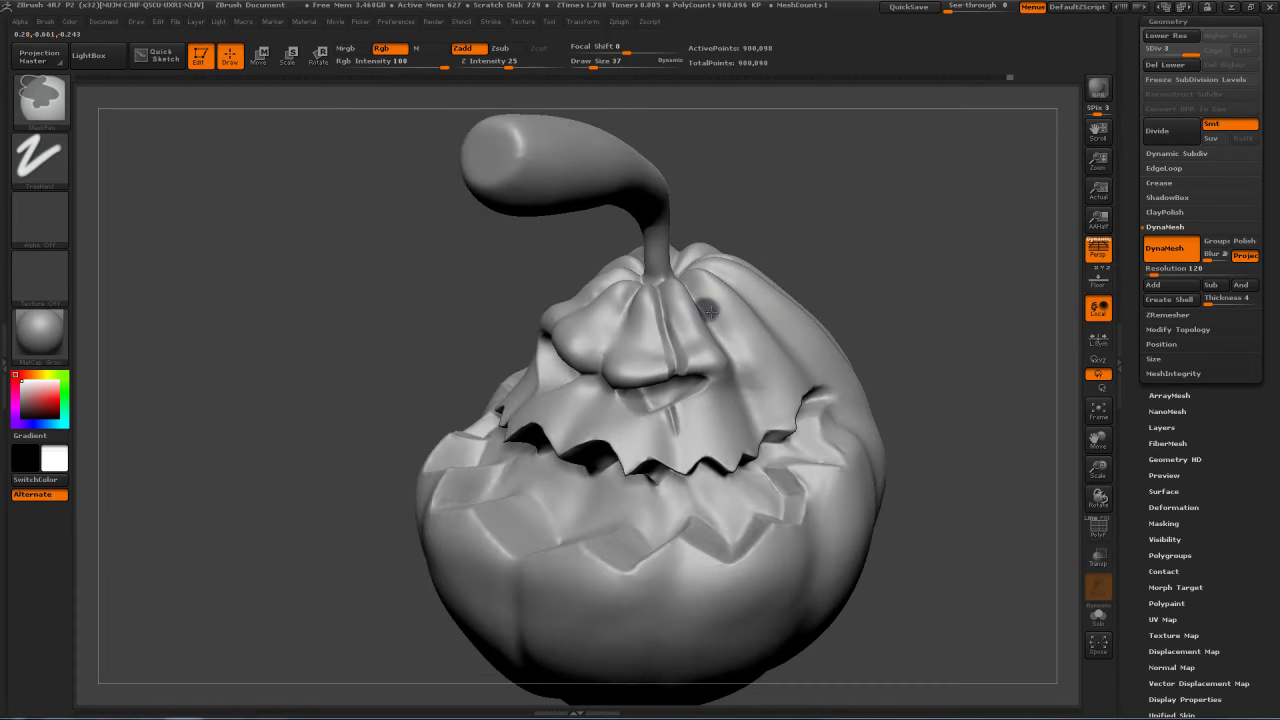
{"action": "right_click_drag", "start_coordinate": [752, 296], "coordinate": [730, 289]}
{"action": "left_click_drag", "start_coordinate": [702, 304], "coordinate": [700, 309], "text": "ctrl"}
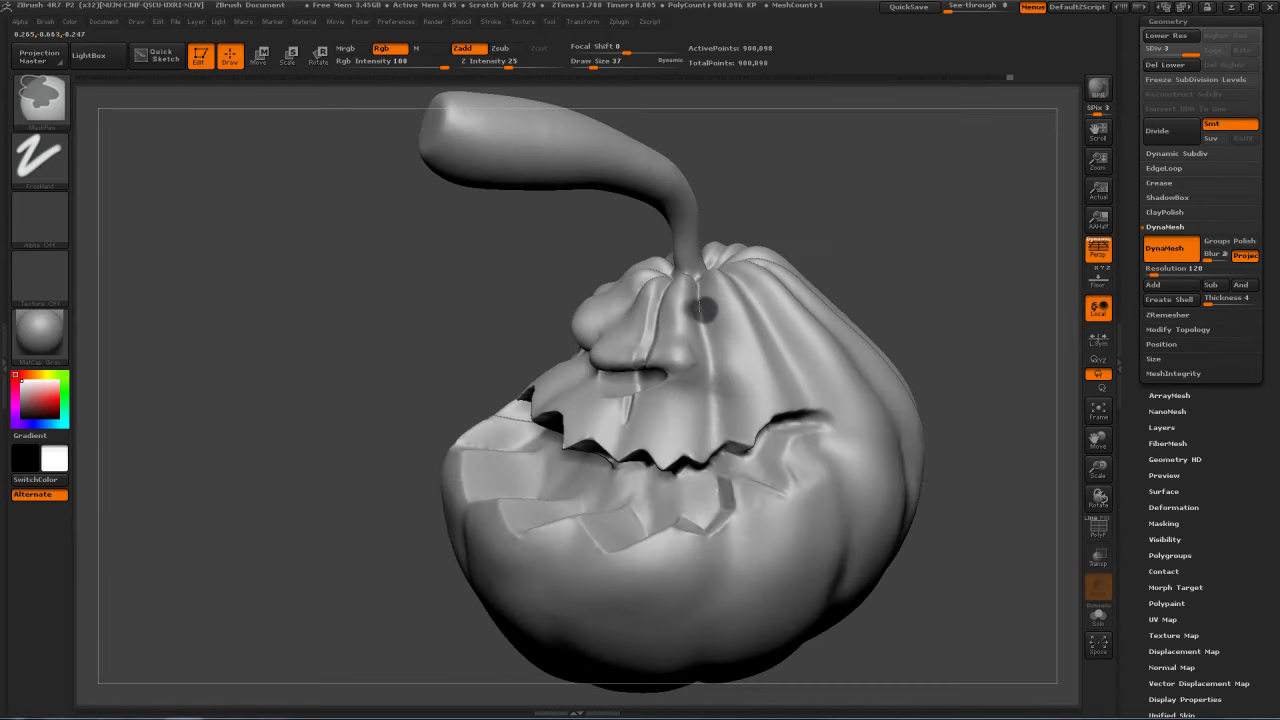
Step: Mask round spots on the opposite upper head and cheek, plus a larger one on the lower body below the mouth
{"action": "left_click_drag", "start_coordinate": [824, 254], "coordinate": [879, 223], "text": "shift"}
{"action": "left_click_drag", "start_coordinate": [440, 392], "coordinate": [575, 362]}
{"action": "left_click_drag", "start_coordinate": [930, 254], "coordinate": [985, 258]}
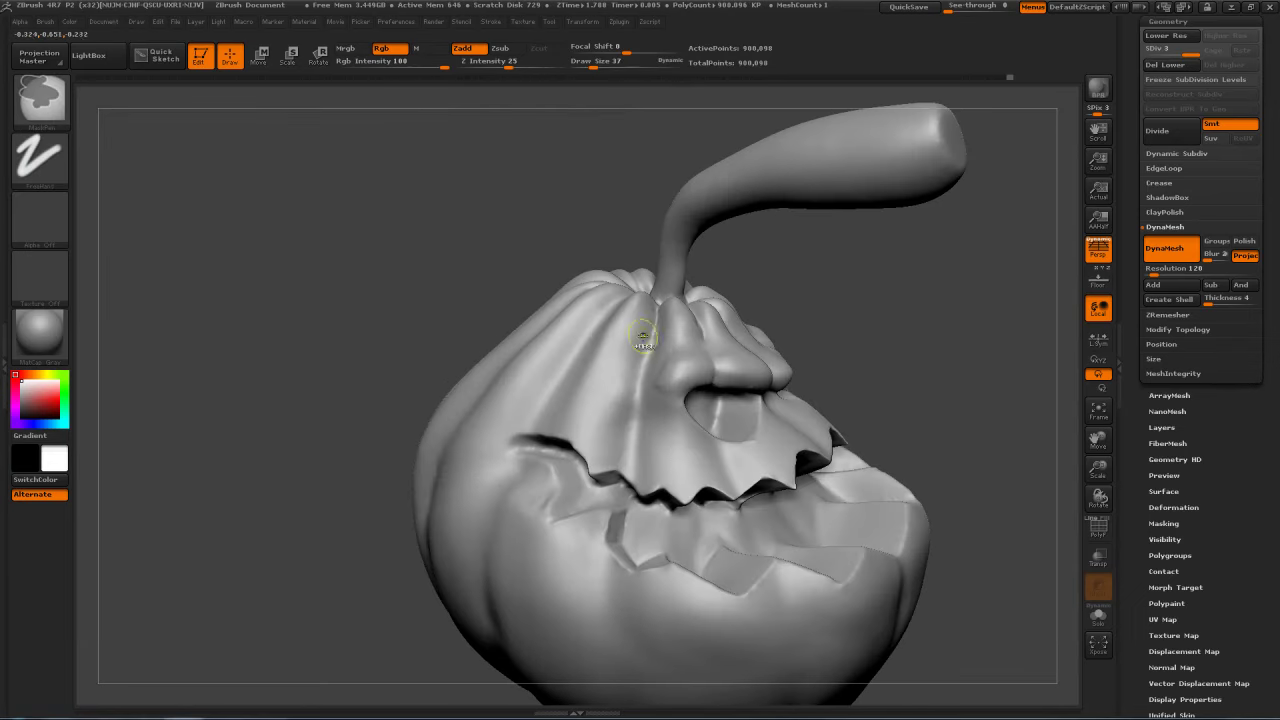
{"action": "mouse_move", "coordinate": [886, 286]}
{"action": "left_mouse_down", "text": "shift"}
{"action": "mouse_move", "coordinate": [904, 268]}
{"action": "mouse_move", "coordinate": [906, 316]}
{"action": "mouse_move", "coordinate": [897, 280]}
{"action": "mouse_move", "coordinate": [874, 275]}
{"action": "mouse_move", "coordinate": [985, 282]}
{"action": "mouse_move", "coordinate": [856, 280]}
{"action": "mouse_move", "coordinate": [883, 277]}
{"action": "left_mouse_up", "text": "shift"}
{"action": "left_click_drag", "start_coordinate": [622, 486], "coordinate": [631, 489], "text": "ctrl"}
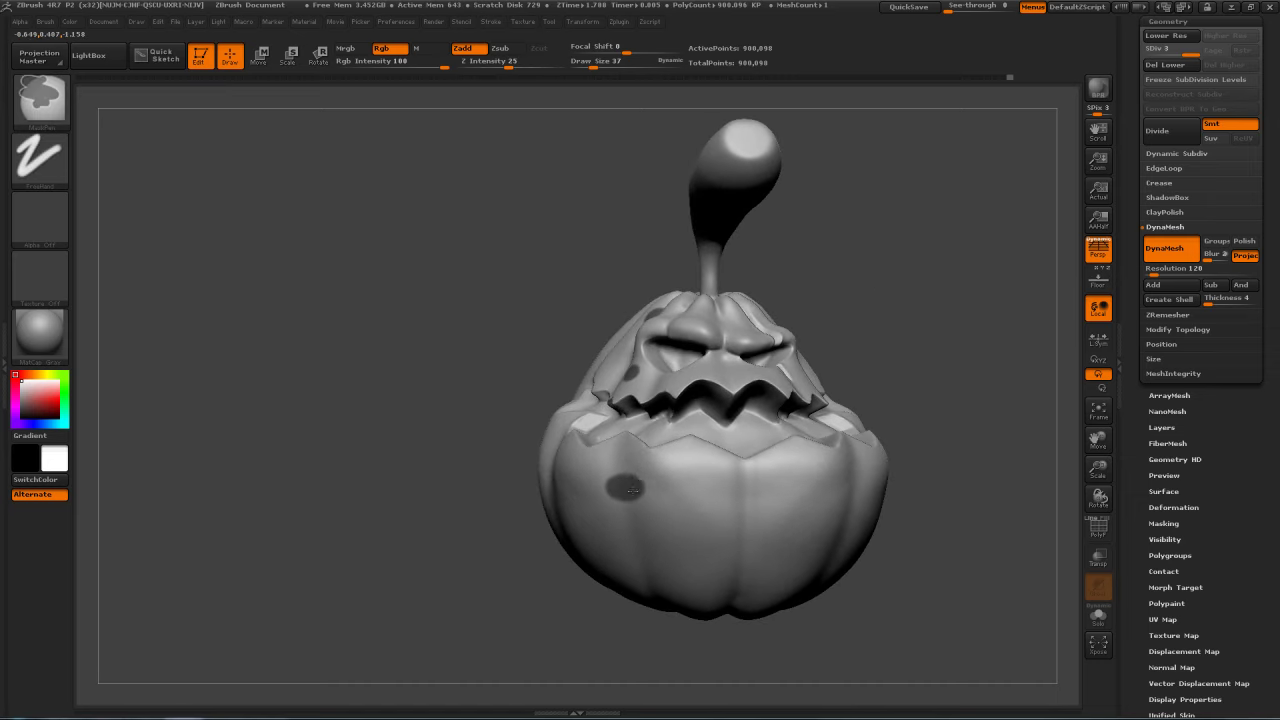
Step: Mask one small and one large round spot on the other side of the lower body
{"action": "left_click_drag", "start_coordinate": [991, 411], "coordinate": [928, 414]}
{"action": "left_click", "coordinate": [819, 475], "text": "ctrl"}
{"action": "mouse_move", "coordinate": [937, 466]}
{"action": "left_mouse_down"}
{"action": "mouse_move", "coordinate": [906, 516]}
{"action": "mouse_move", "coordinate": [862, 518]}
{"action": "mouse_move", "coordinate": [884, 532]}
{"action": "left_mouse_up"}
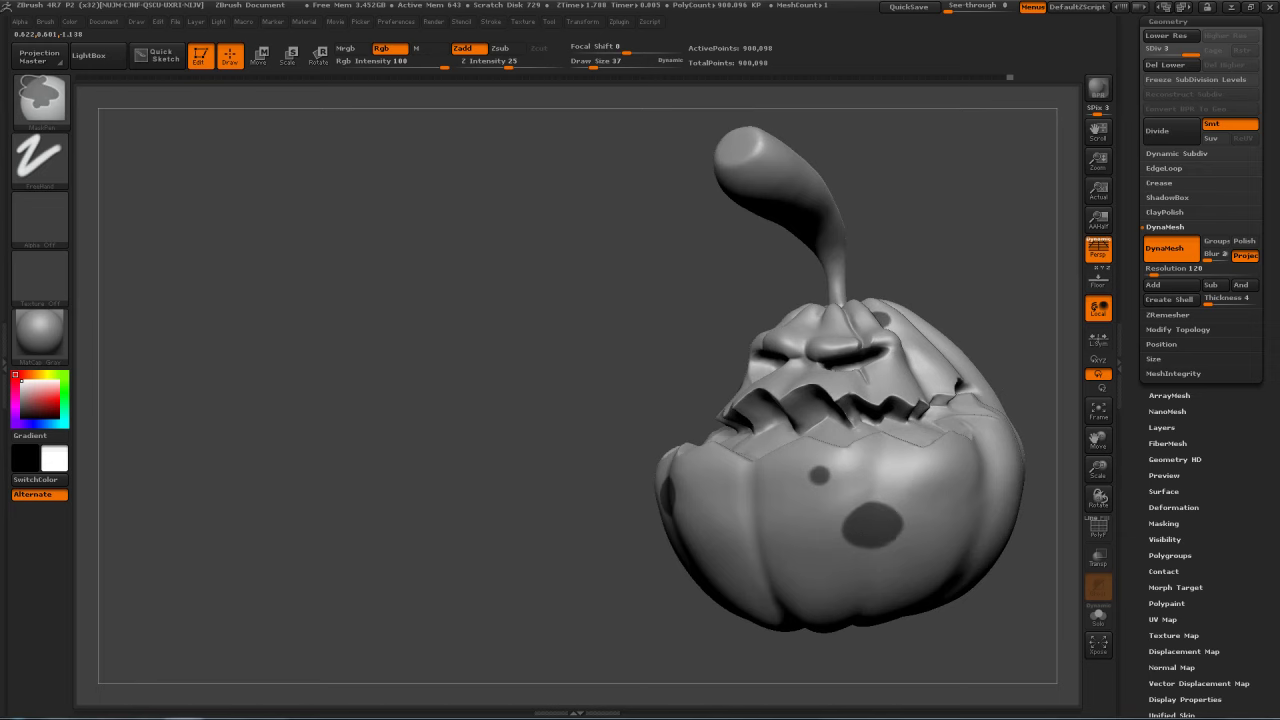
Step: Invert the mask so only the spots are editable, and choose the Inflat brush at draw size 126
{"action": "left_click", "coordinate": [985, 258], "text": "ctrl"}
{"action": "mouse_move", "coordinate": [980, 254]}
{"action": "left_mouse_down"}
{"action": "mouse_move", "coordinate": [1003, 253]}
{"action": "mouse_move", "coordinate": [857, 269]}
{"action": "left_mouse_up"}
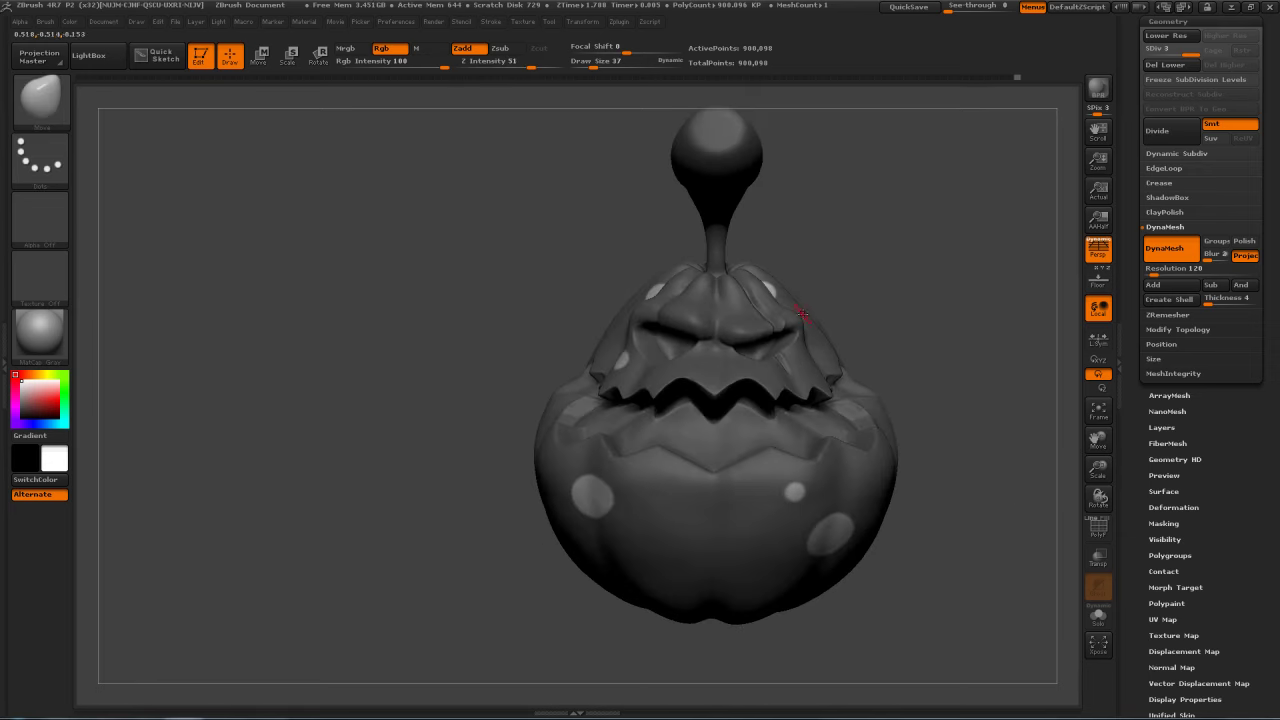
{"action": "key", "text": "b"}
{"action": "key", "text": "i"}
{"action": "key", "text": "n"}
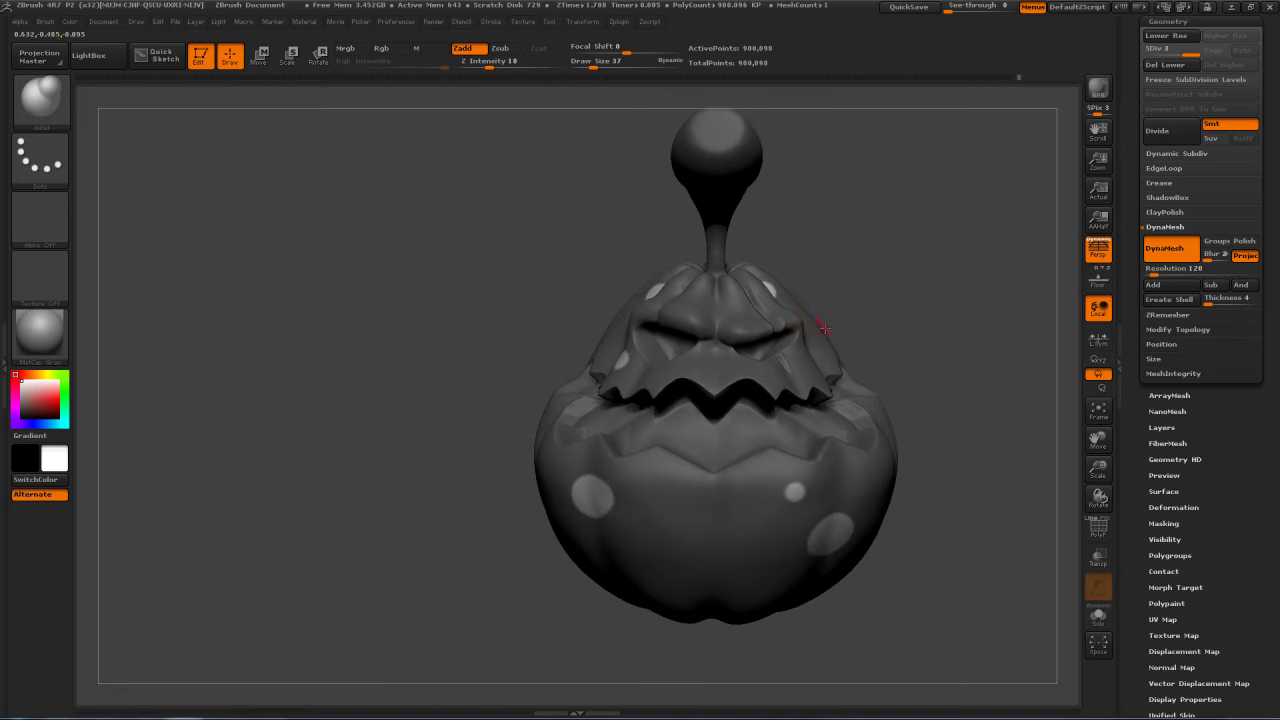
{"action": "key", "text": "s"}
{"action": "left_click_drag", "start_coordinate": [791, 317], "coordinate": [808, 316]}
{"action": "left_click_drag", "start_coordinate": [905, 288], "coordinate": [840, 290]}
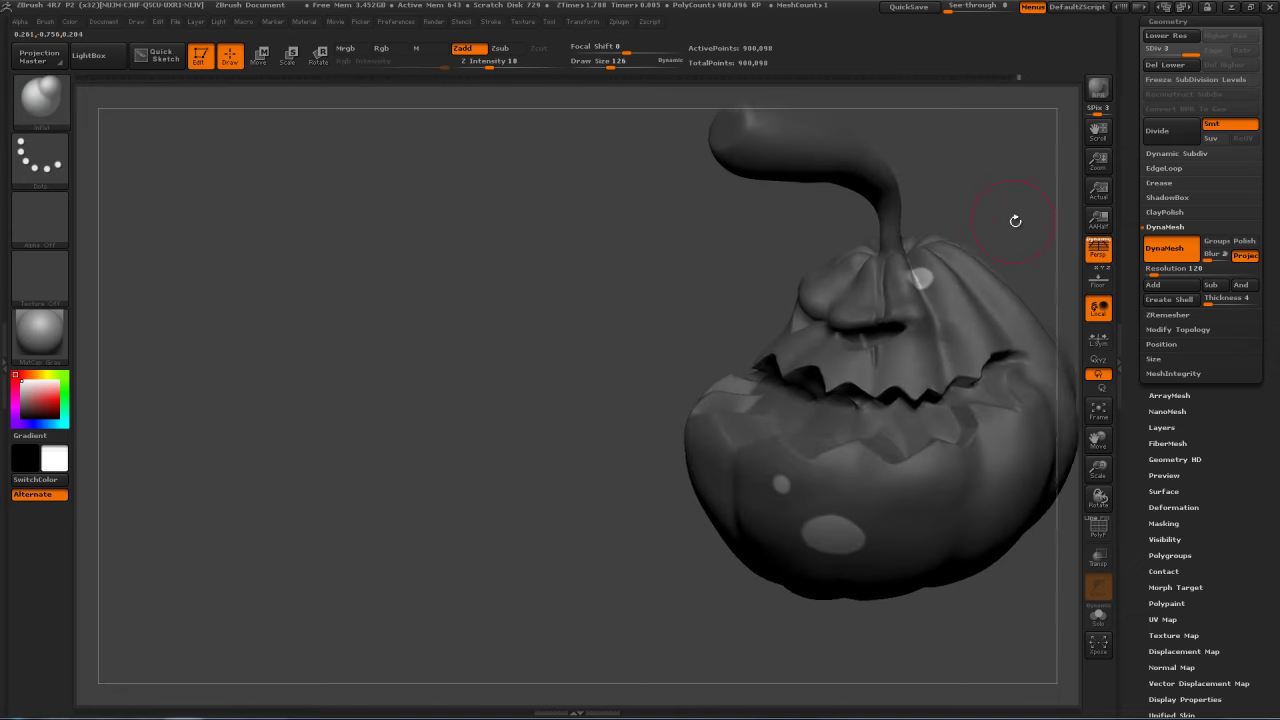
Step: Inflate the unmasked spot beside the creased brow into a rounded wart and smooth it
{"action": "left_click_drag", "start_coordinate": [1014, 220], "coordinate": [819, 302], "text": "alt"}
{"action": "key", "text": "shift"}
{"action": "key", "text": "shift"}
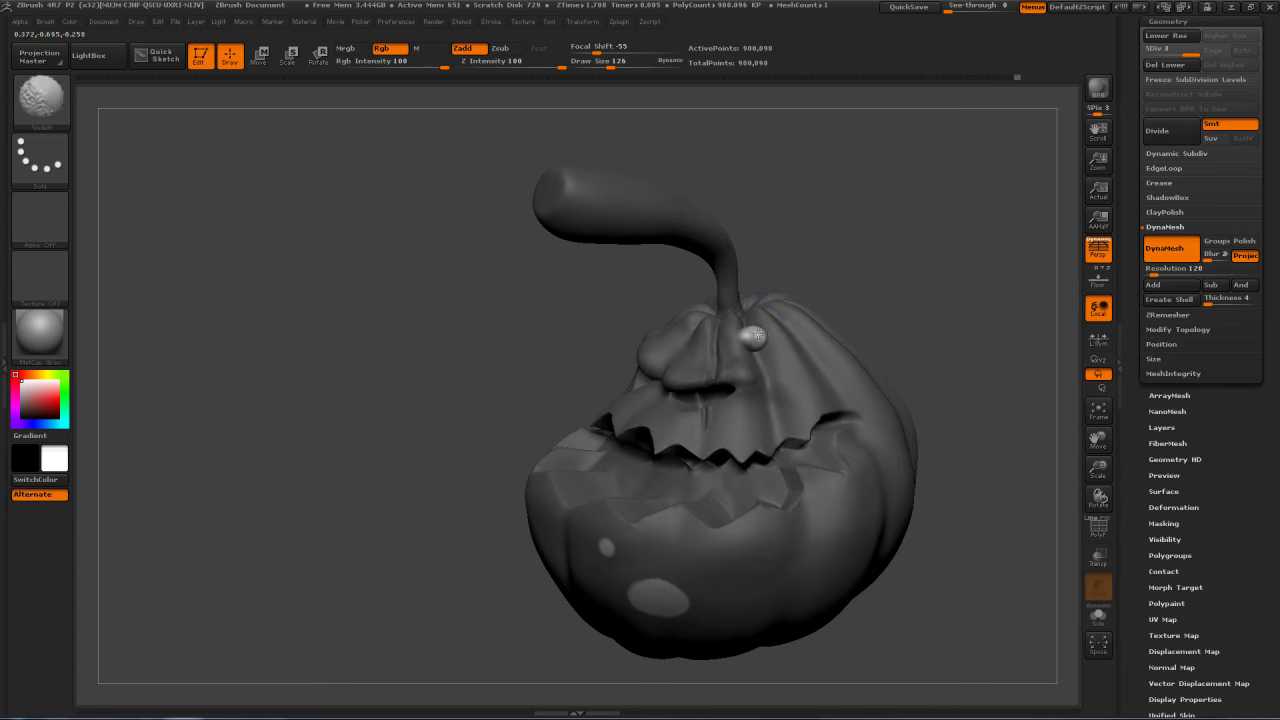
{"action": "key", "text": "b"}
{"action": "key", "text": "i"}
{"action": "key", "text": "n"}
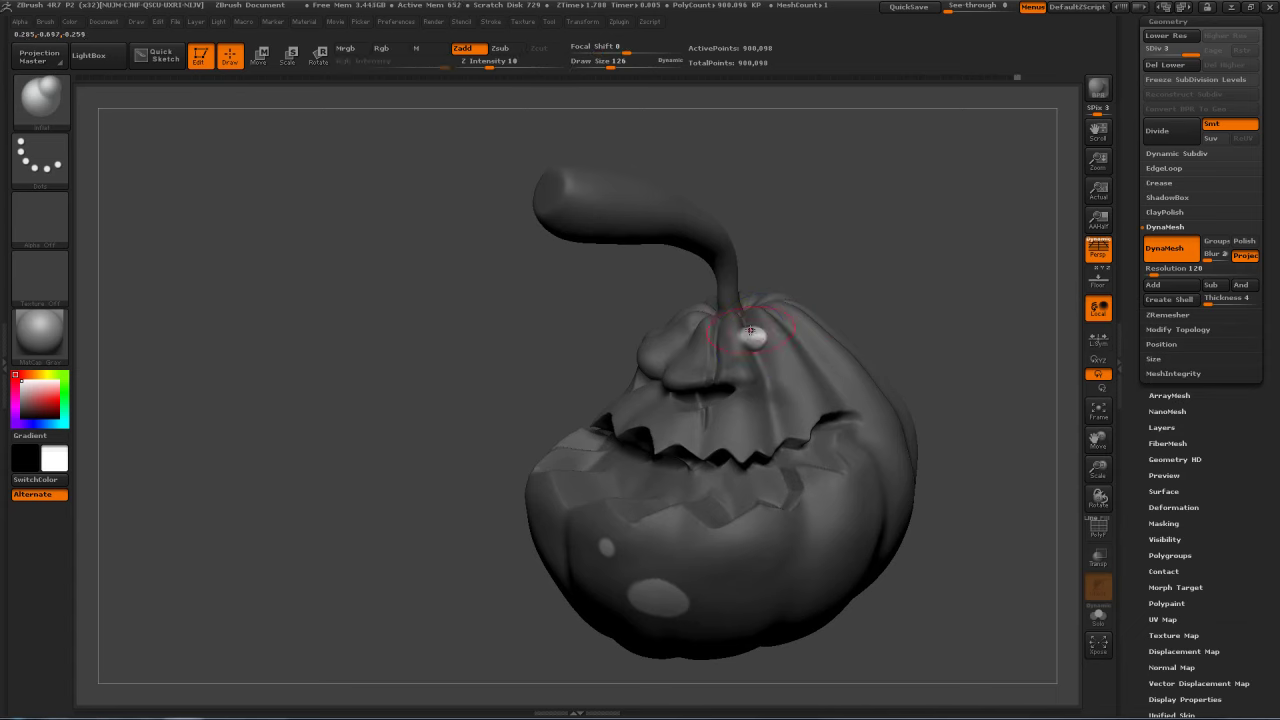
{"action": "left_click_drag", "start_coordinate": [755, 331], "coordinate": [755, 331], "text": "shift"}
{"action": "key", "text": "shift"}
Step: Inflate and smooth the spots on the opposite upper head and cheek into rounded warts
{"action": "mouse_move", "coordinate": [830, 270]}
{"action": "left_mouse_down"}
{"action": "mouse_move", "coordinate": [907, 256]}
{"action": "mouse_move", "coordinate": [666, 359]}
{"action": "left_mouse_up"}
{"action": "key", "text": "shift"}
{"action": "key", "text": "shift"}
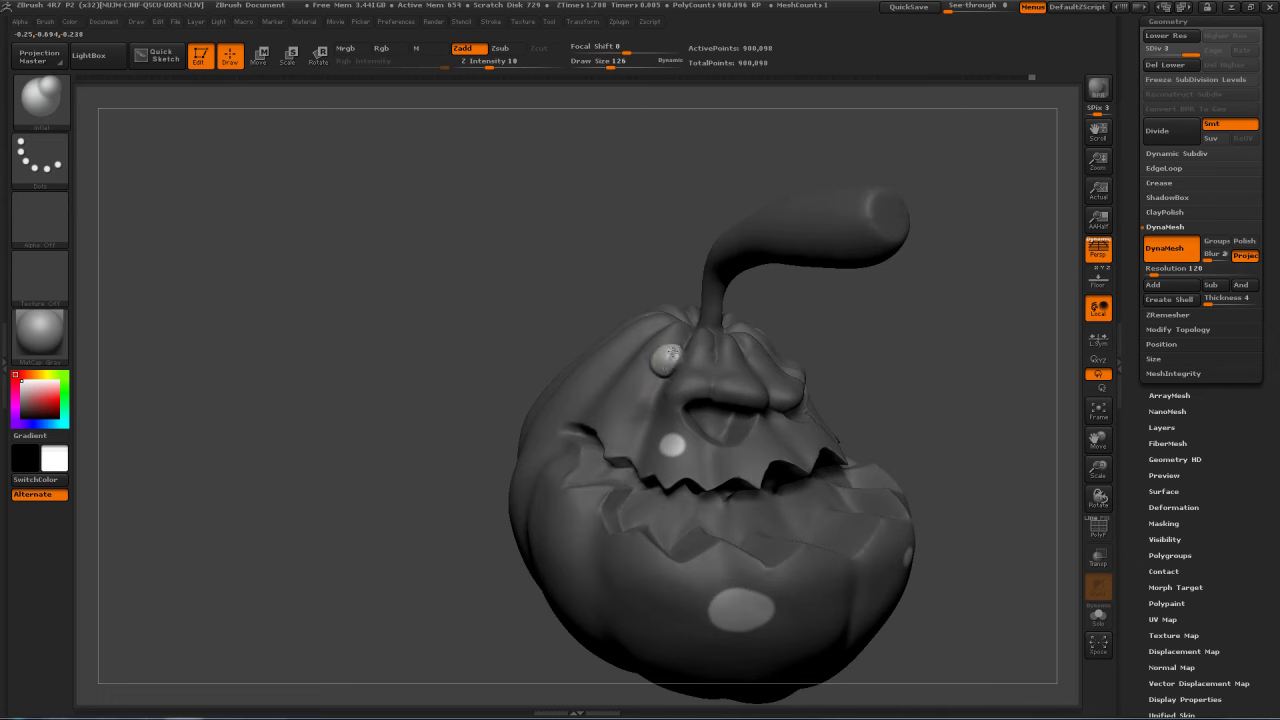
{"action": "key", "text": "shift"}
{"action": "left_click_drag", "start_coordinate": [800, 330], "coordinate": [872, 314]}
{"action": "key", "text": "shift"}
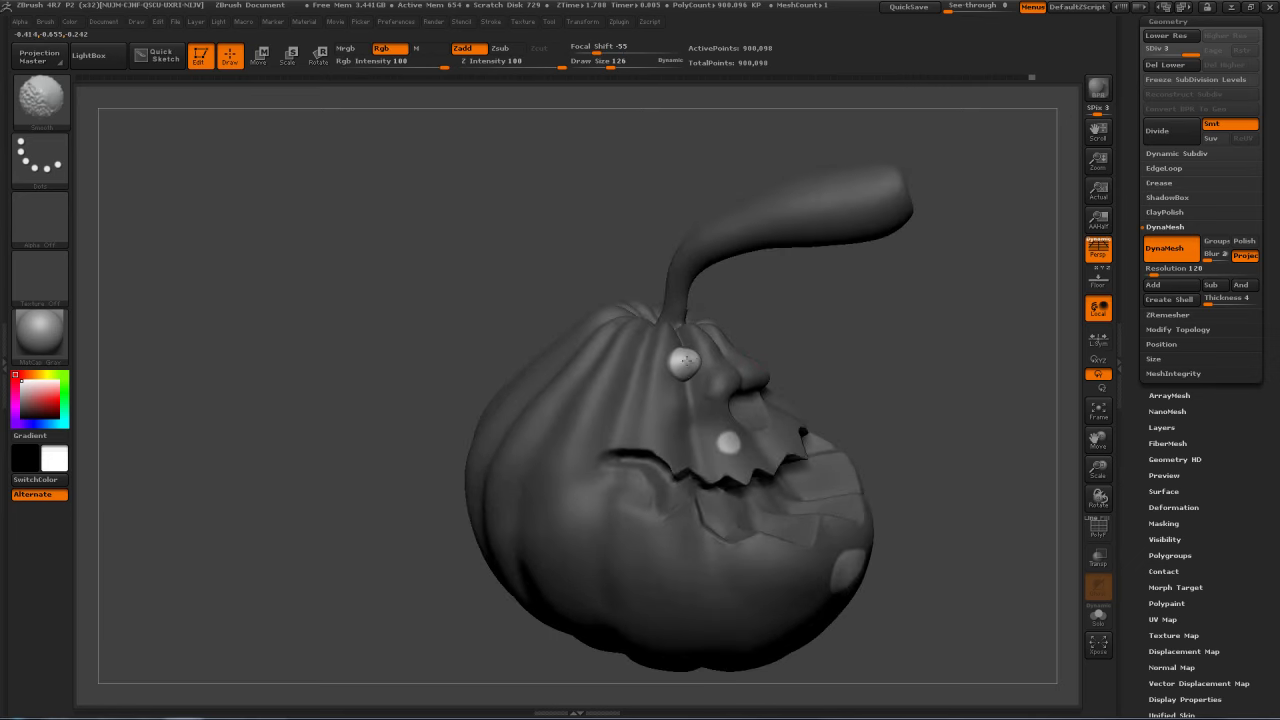
{"action": "key", "text": "shift"}
{"action": "left_click_drag", "start_coordinate": [768, 332], "coordinate": [842, 274]}
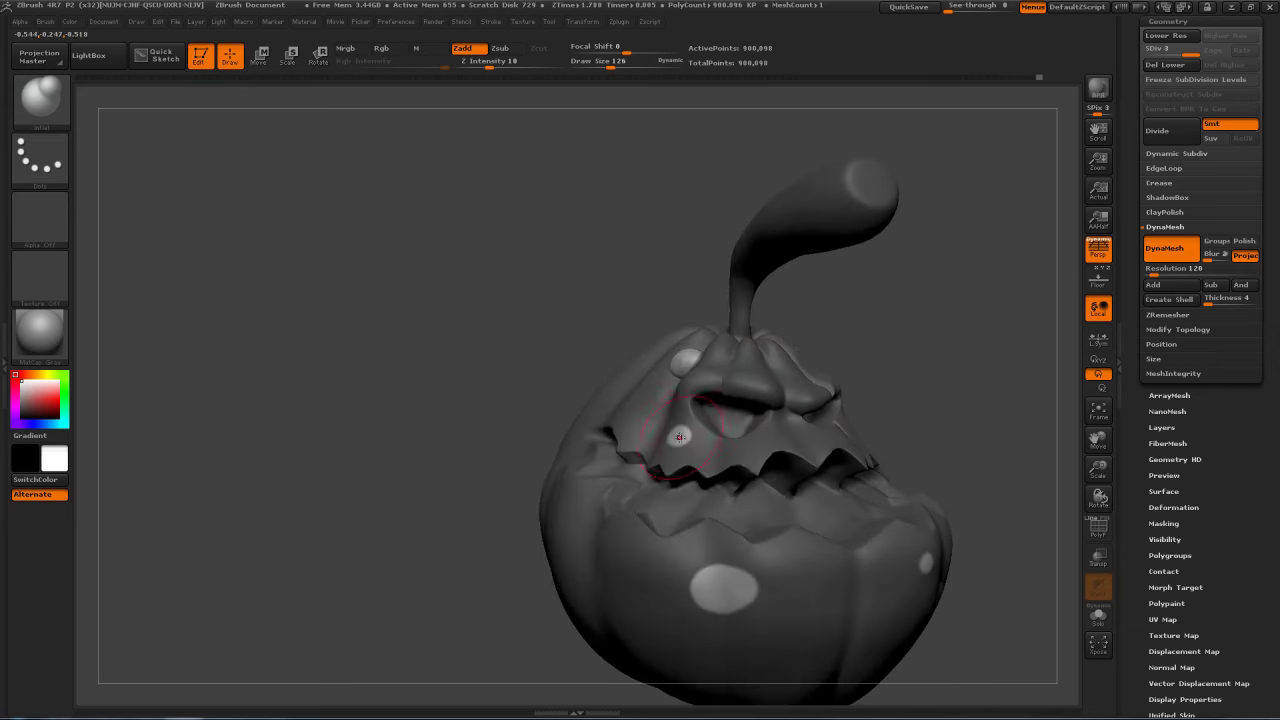
{"action": "key", "text": "shift"}
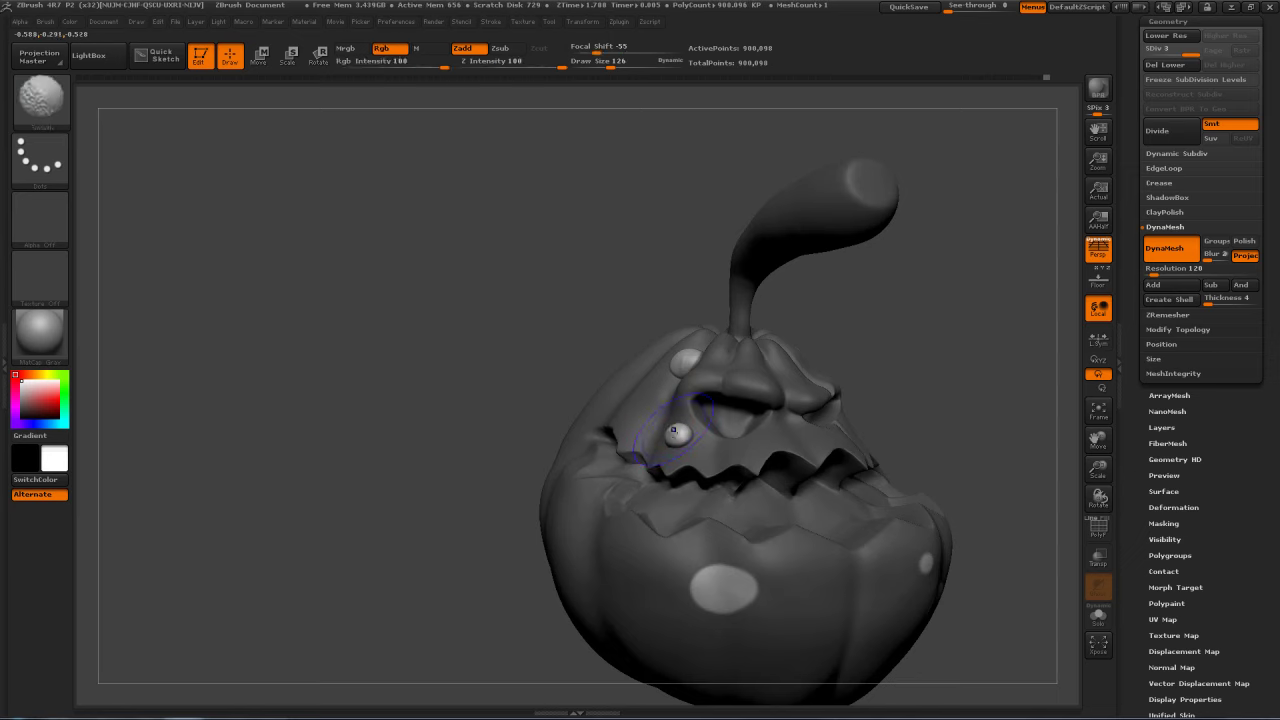
Step: Inflate and smooth the spot below the cheek wart and the small spot across the front of the lower body
{"action": "mouse_move", "coordinate": [903, 343]}
{"action": "left_mouse_down", "text": "shift"}
{"action": "mouse_move", "coordinate": [886, 303]}
{"action": "mouse_move", "coordinate": [860, 330]}
{"action": "left_mouse_up", "text": "shift"}
{"action": "left_click_drag", "start_coordinate": [563, 563], "coordinate": [563, 550]}
{"action": "key", "text": "shift"}
{"action": "key", "text": "shift"}
{"action": "left_click", "coordinate": [786, 549]}
{"action": "key", "text": "shift"}
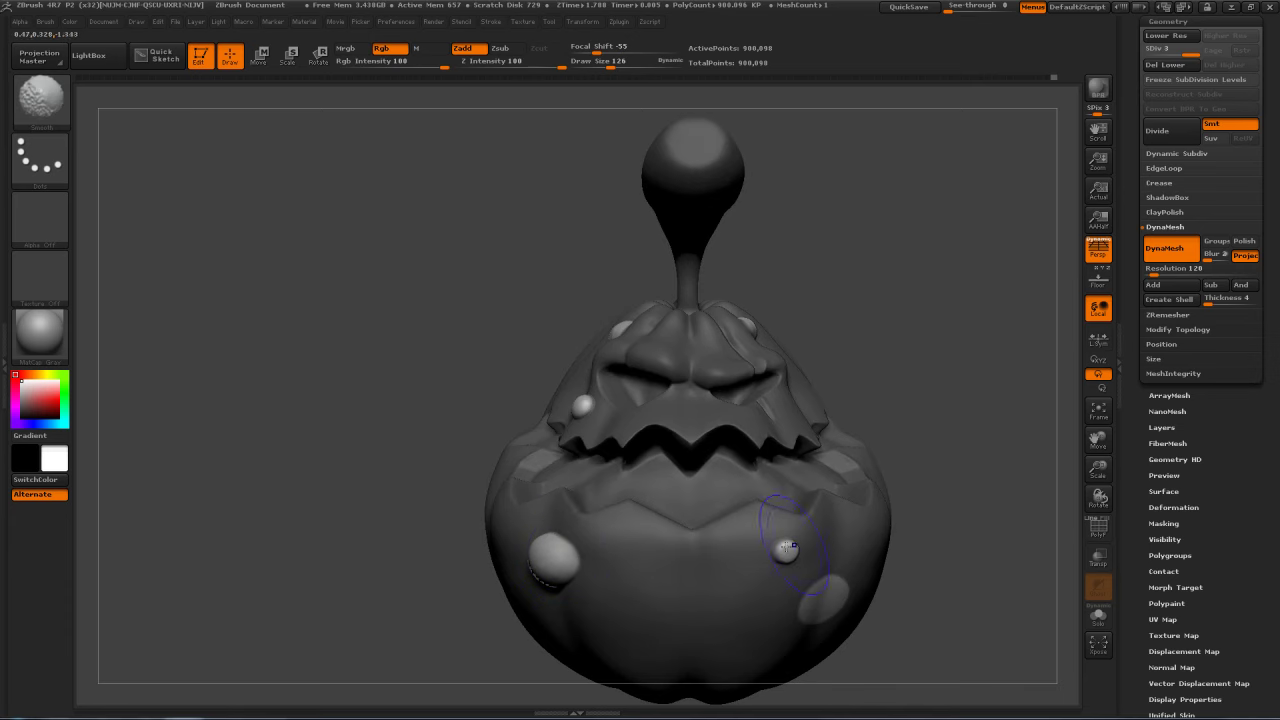
Step: Inflate and smooth the remaining large spot on the lower body, and clear the mask
{"action": "right_click_drag", "start_coordinate": [851, 517], "coordinate": [897, 317]}
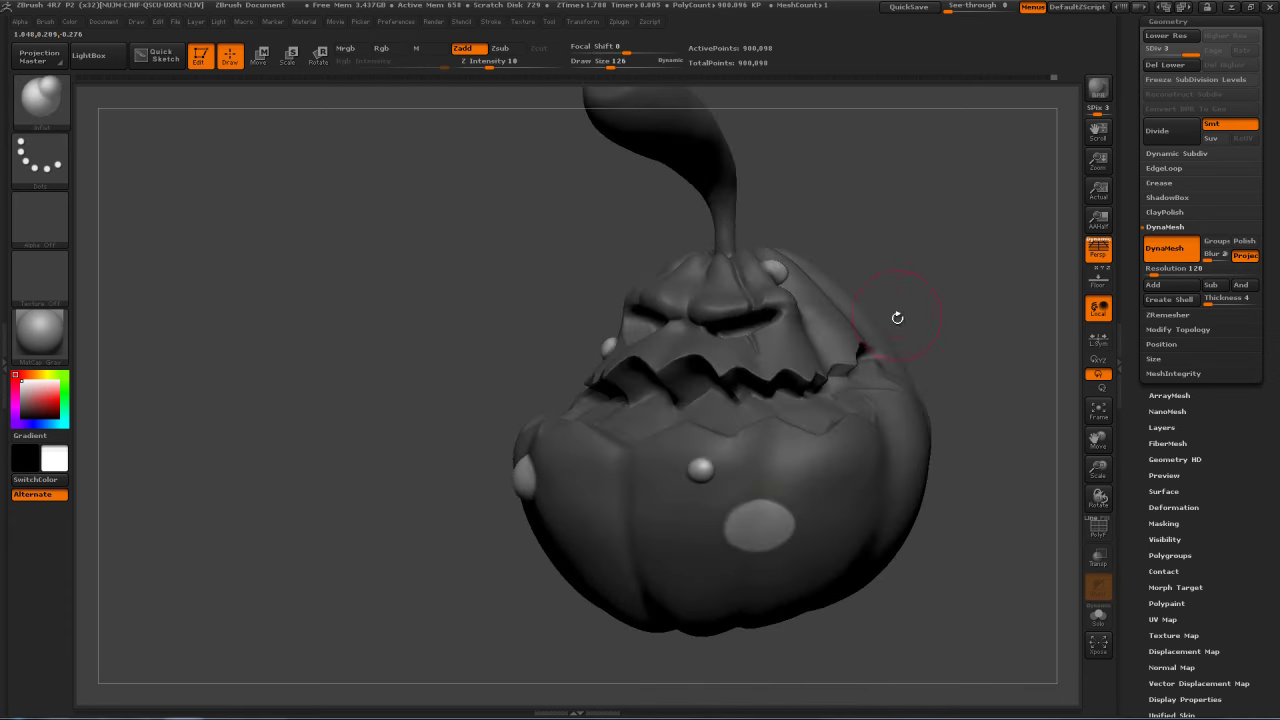
{"action": "mouse_move", "coordinate": [760, 538]}
{"action": "left_mouse_down"}
{"action": "mouse_move", "coordinate": [773, 513]}
{"action": "mouse_move", "coordinate": [765, 525]}
{"action": "mouse_move", "coordinate": [778, 535]}
{"action": "left_mouse_up"}
{"action": "key", "text": "shift"}
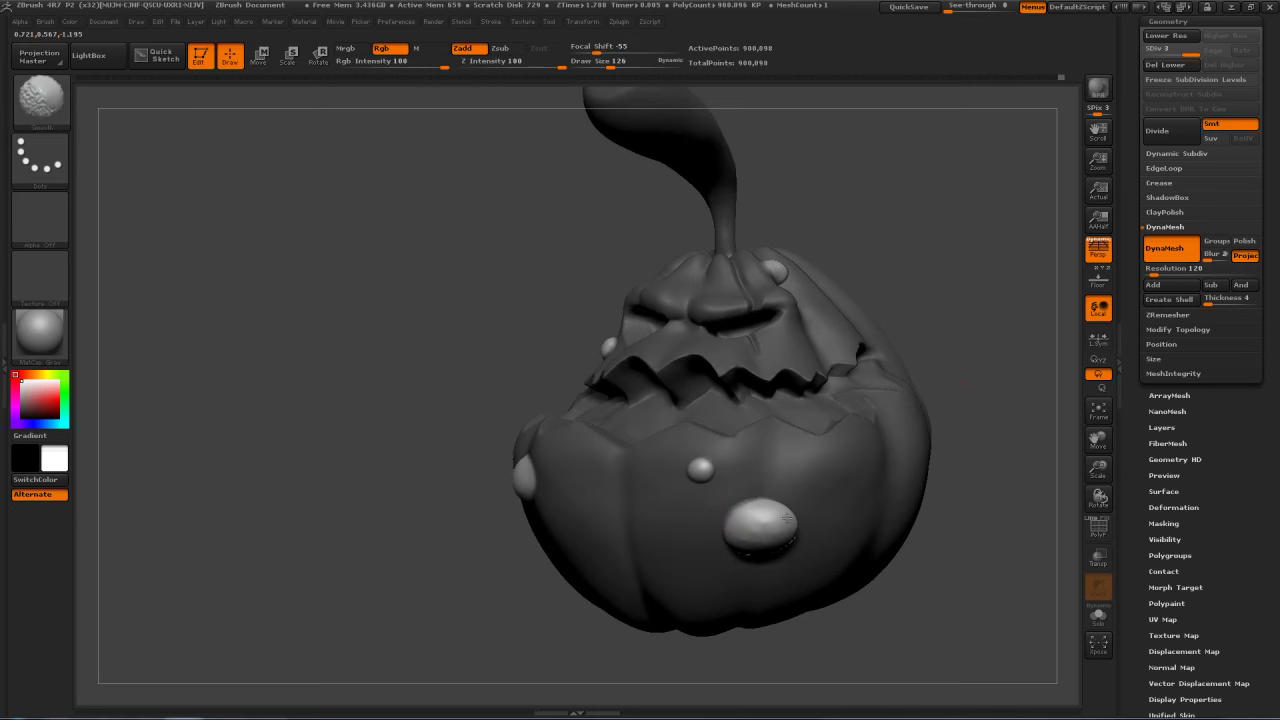
{"action": "mouse_move", "coordinate": [730, 541]}
{"action": "right_mouse_down"}
{"action": "mouse_move", "coordinate": [963, 376]}
{"action": "mouse_move", "coordinate": [875, 436]}
{"action": "right_mouse_up"}
{"action": "key", "text": "shift"}
{"action": "mouse_move", "coordinate": [903, 266]}
{"action": "left_mouse_down"}
{"action": "mouse_move", "coordinate": [930, 290]}
{"action": "mouse_move", "coordinate": [870, 250]}
{"action": "mouse_move", "coordinate": [944, 237]}
{"action": "mouse_move", "coordinate": [900, 223]}
{"action": "mouse_move", "coordinate": [900, 283]}
{"action": "mouse_move", "coordinate": [872, 276]}
{"action": "mouse_move", "coordinate": [894, 237]}
{"action": "mouse_move", "coordinate": [925, 274]}
{"action": "left_mouse_up"}
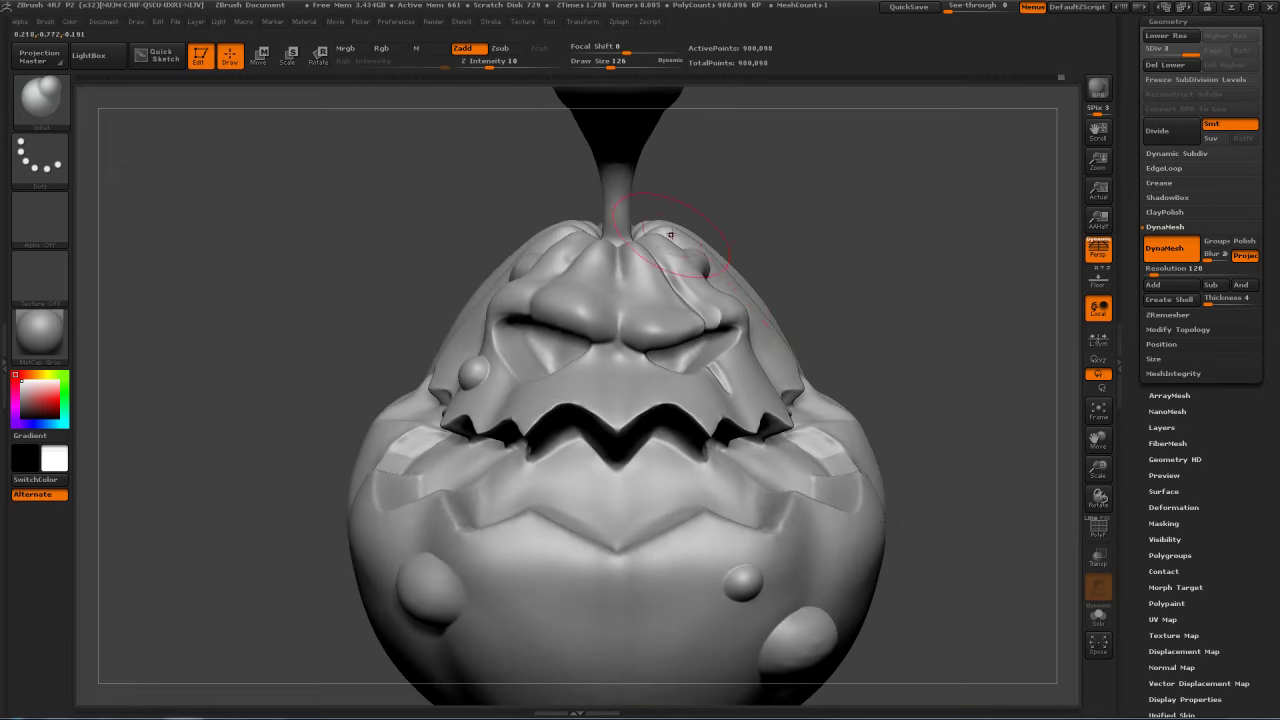
Step: Choose the Dam_Standard brush at draw size 39 and enable LazyMouse with a larger lazy radius
{"action": "left_click_drag", "start_coordinate": [913, 232], "coordinate": [650, 260]}
{"action": "key", "text": "b"}
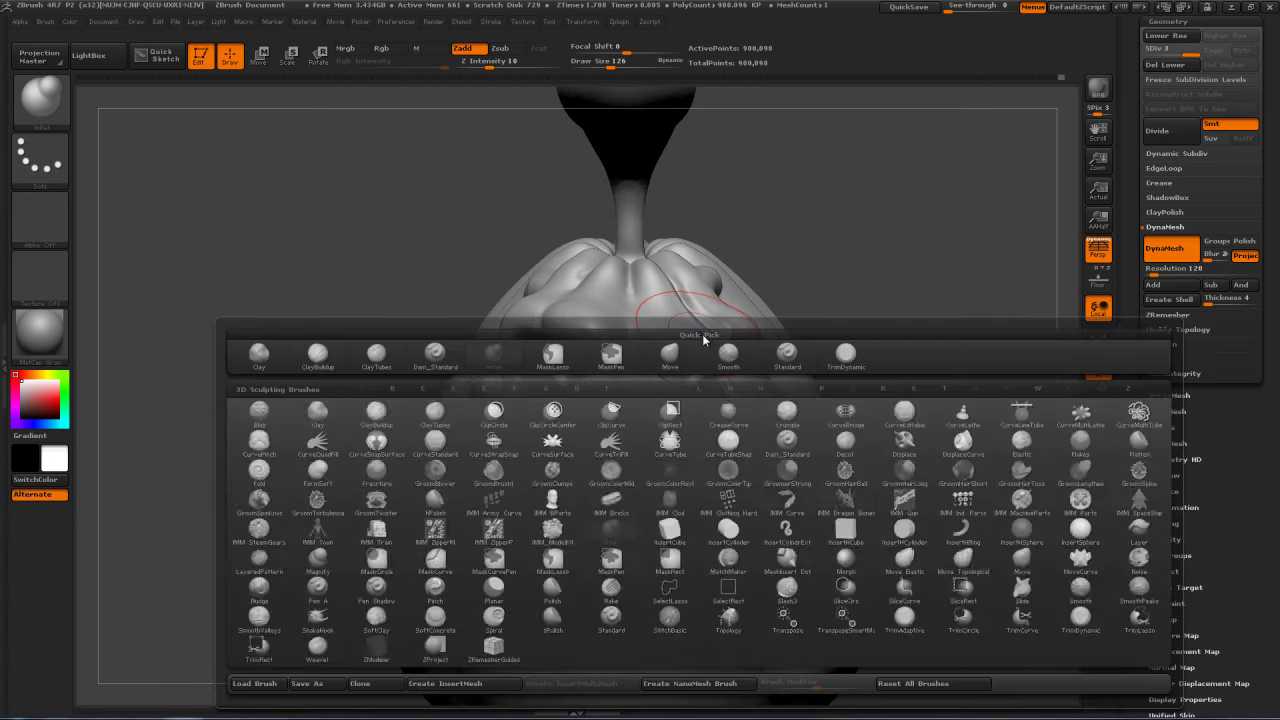
{"action": "left_click", "coordinate": [787, 443]}
{"action": "key", "text": "s"}
{"action": "left_click_drag", "start_coordinate": [678, 567], "coordinate": [663, 568]}
{"action": "left_click_drag", "start_coordinate": [966, 376], "coordinate": [971, 169], "text": "alt"}
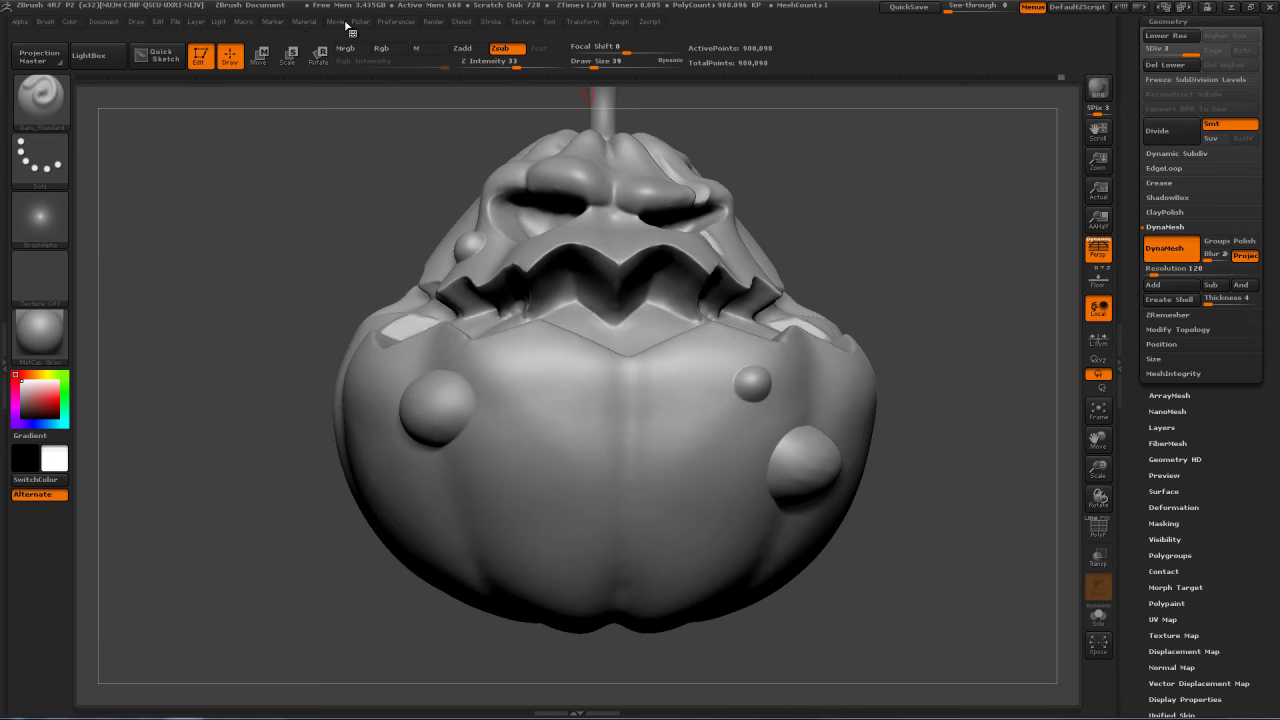
{"action": "left_click", "coordinate": [490, 22]}
{"action": "left_click", "coordinate": [525, 253]}
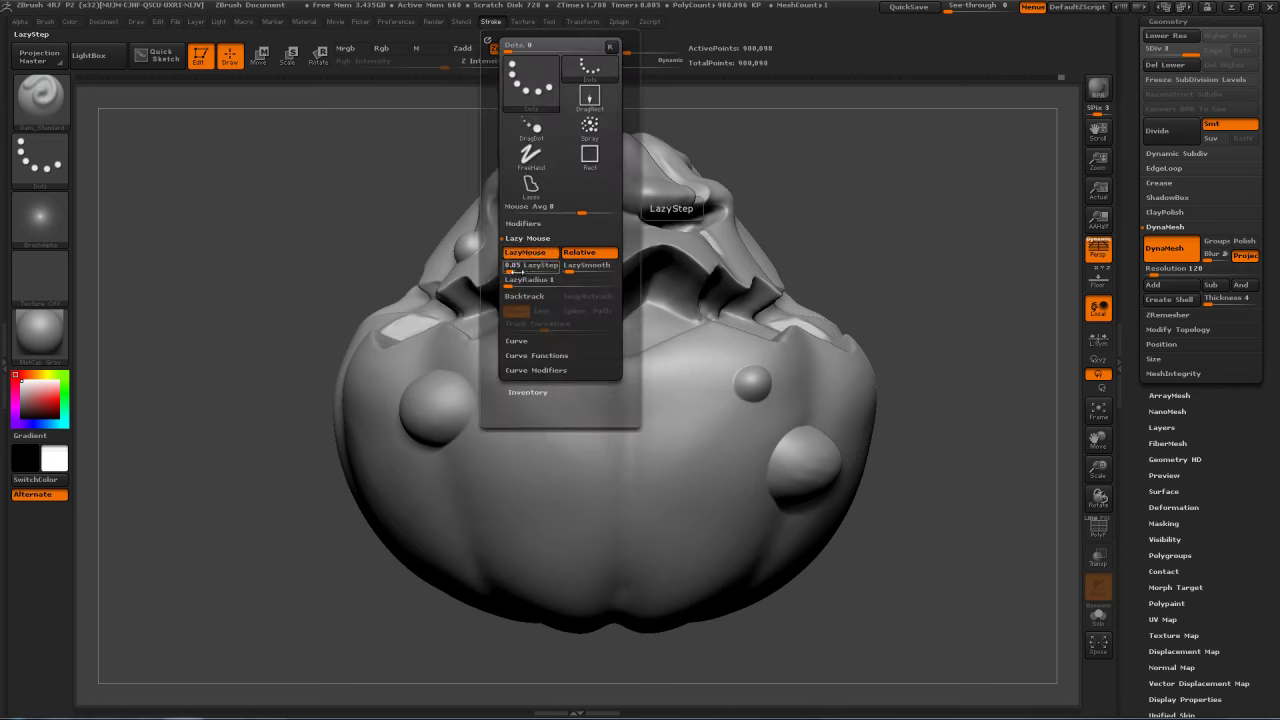
{"action": "left_click_drag", "start_coordinate": [508, 283], "coordinate": [528, 284]}
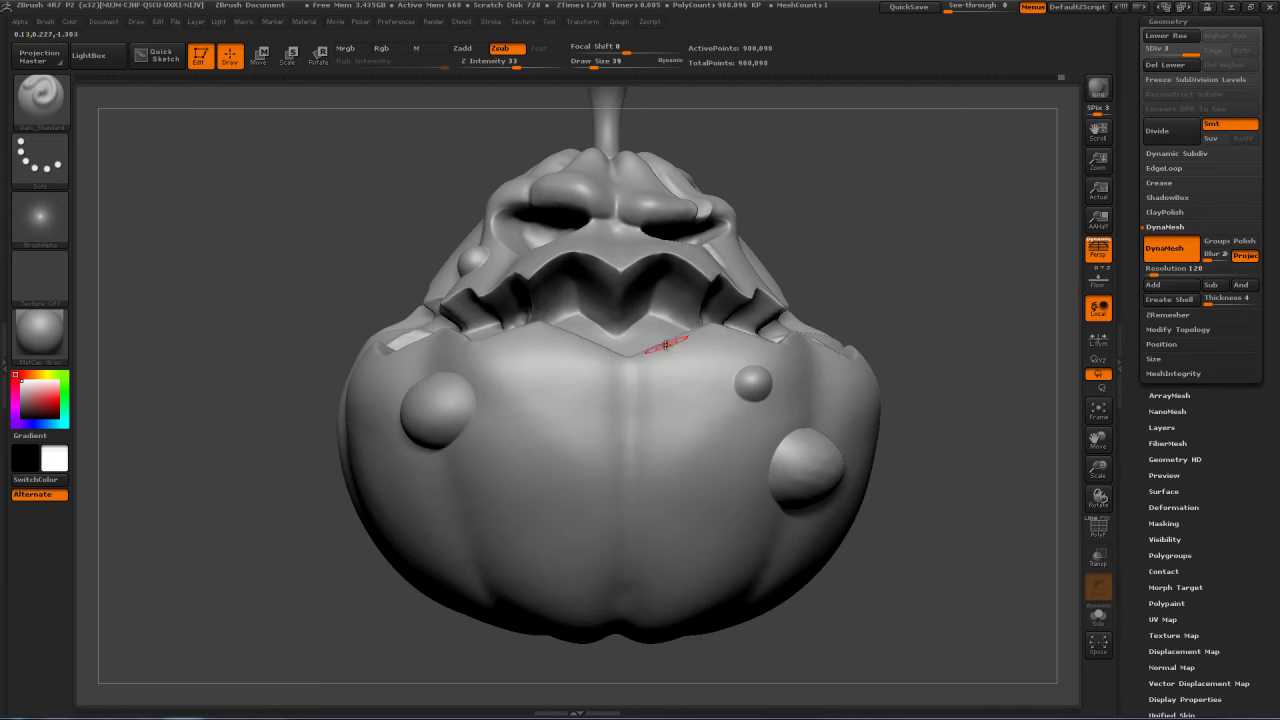
Step: Try to carve a vertical groove down the front of the lower body from the mouth edge
{"action": "left_click_drag", "start_coordinate": [670, 399], "coordinate": [658, 545]}
{"action": "mouse_move", "coordinate": [1061, 254]}
{"action": "left_mouse_down"}
{"action": "mouse_move", "coordinate": [1052, 228]}
{"action": "mouse_move", "coordinate": [1020, 248]}
{"action": "left_mouse_up"}
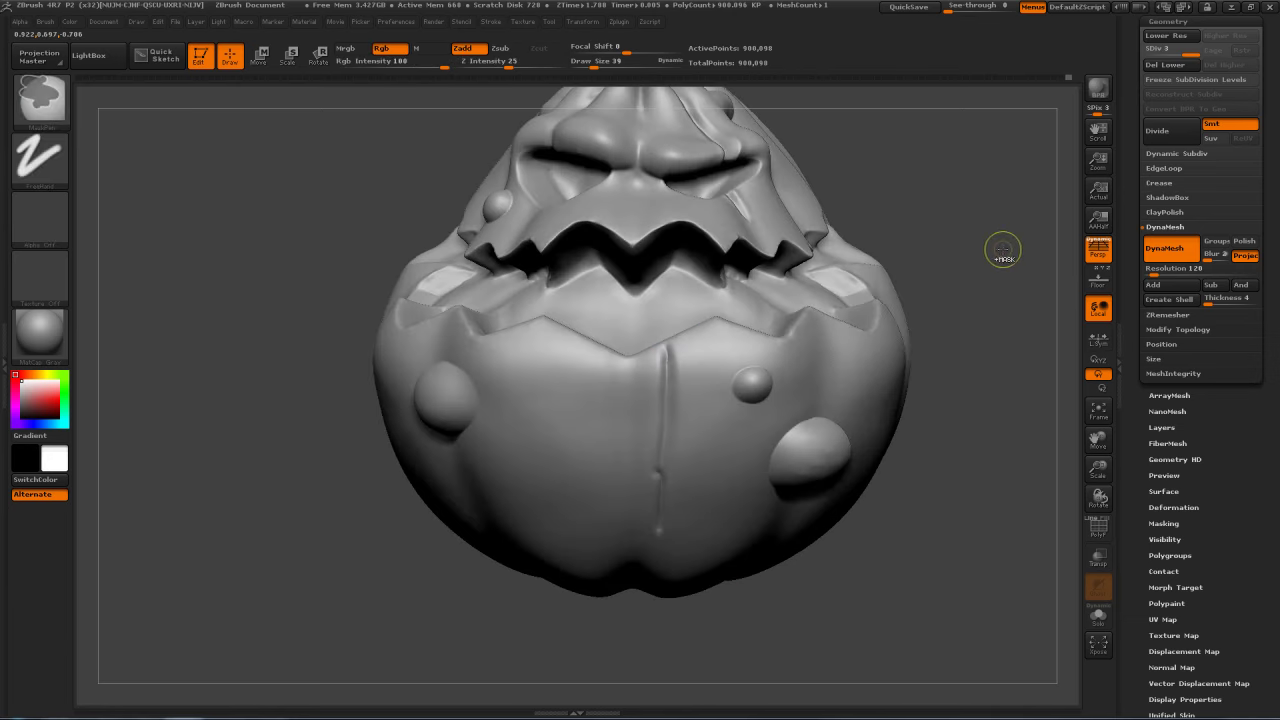
{"action": "key", "text": "ctrl+z"}
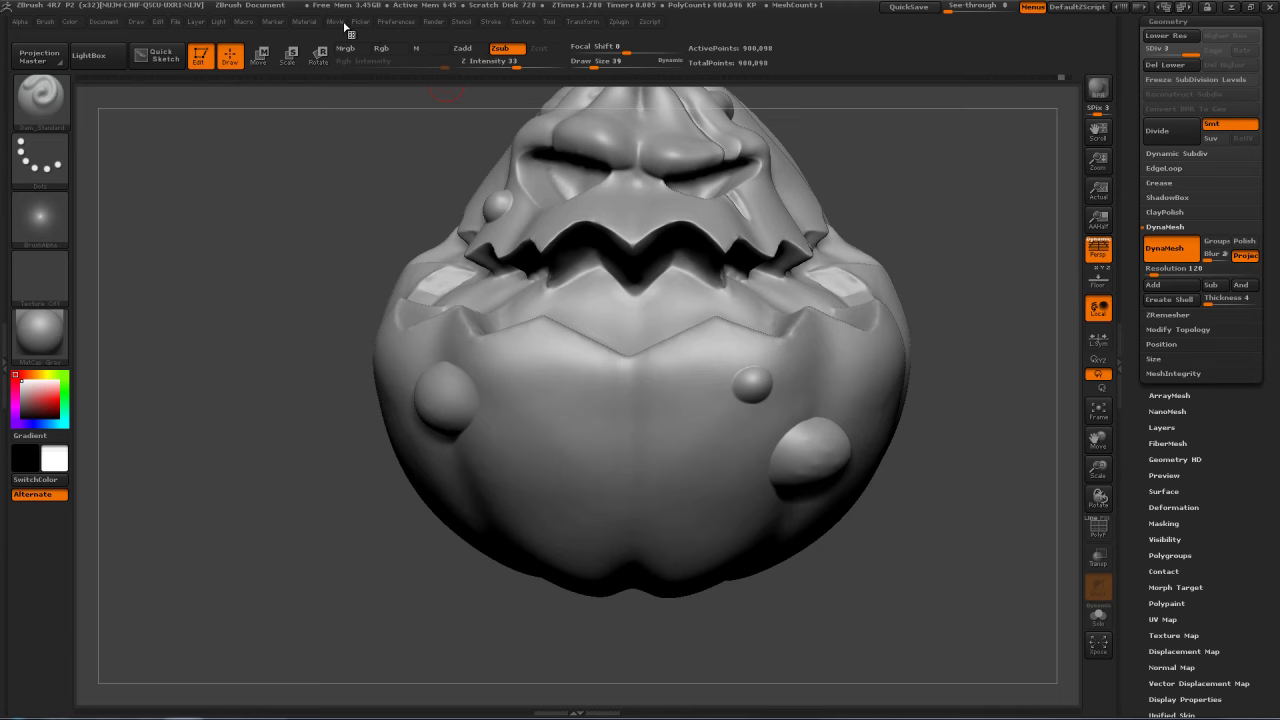
Step: Adjust the lazy radius and set the Dam_Standard brush to Z Intensity 29 and draw size 43
{"action": "left_click", "coordinate": [490, 22]}
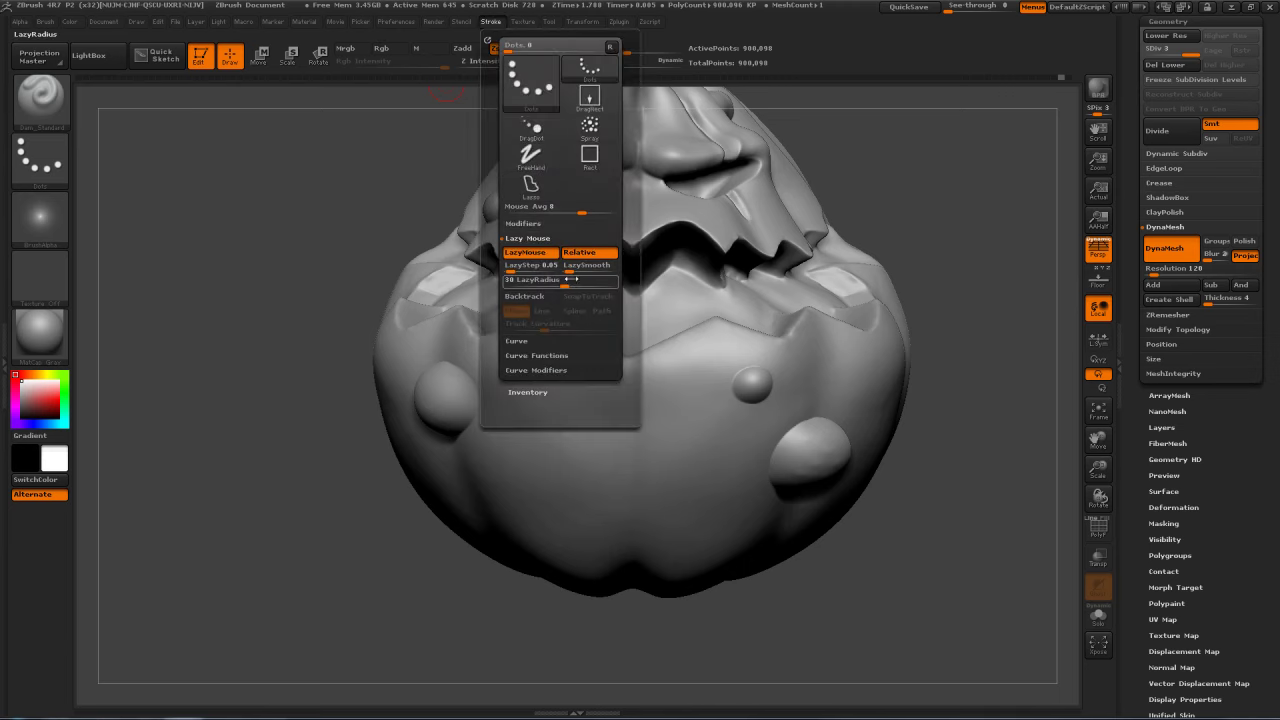
{"action": "left_click_drag", "start_coordinate": [1000, 201], "coordinate": [970, 197]}
{"action": "mouse_move", "coordinate": [900, 126]}
{"action": "left_mouse_down"}
{"action": "mouse_move", "coordinate": [1006, 191]}
{"action": "mouse_move", "coordinate": [606, 329]}
{"action": "left_mouse_up"}
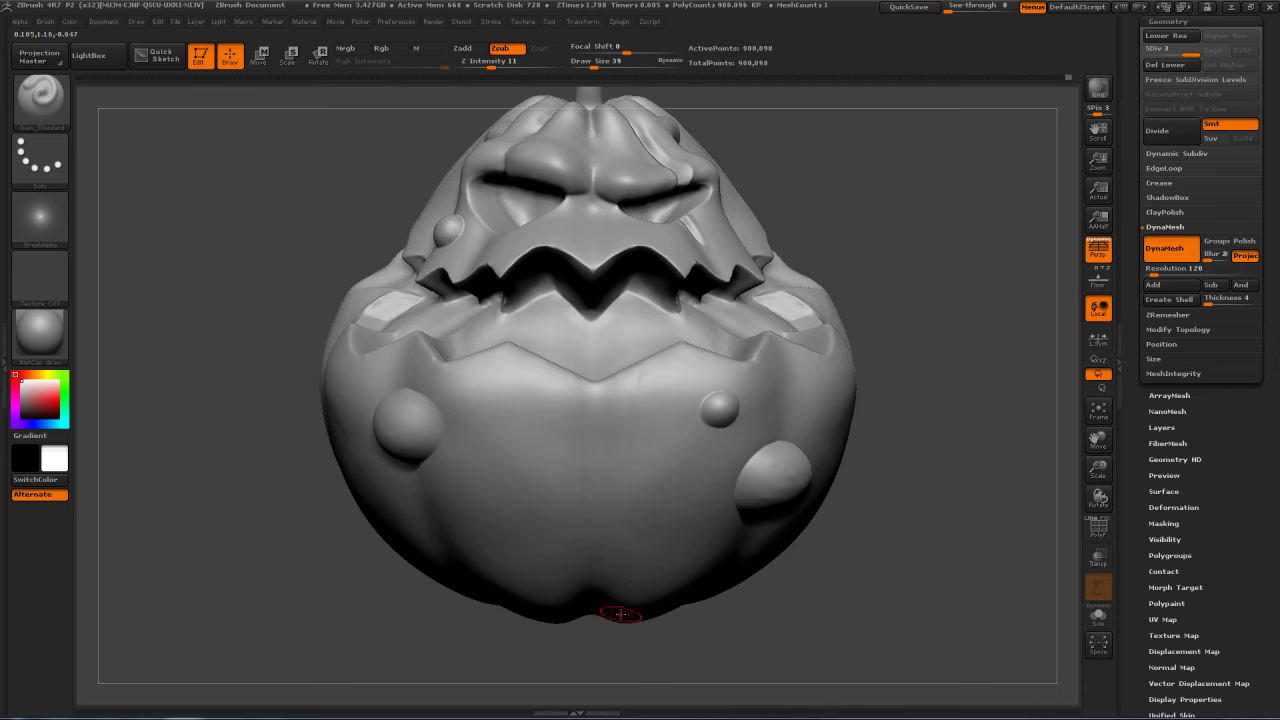
{"action": "left_click_drag", "start_coordinate": [492, 63], "coordinate": [514, 65]}
{"action": "key", "text": "s"}
{"action": "left_click_drag", "start_coordinate": [635, 383], "coordinate": [637, 383]}
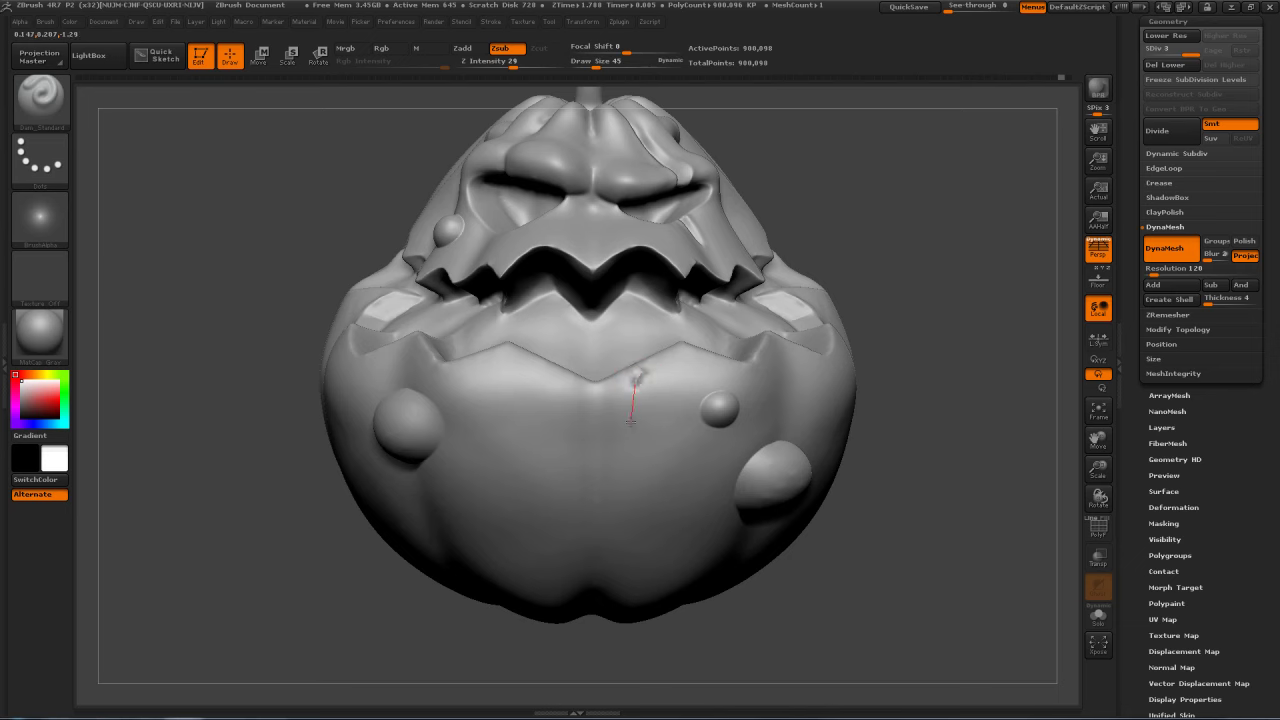
{"action": "left_click_drag", "start_coordinate": [629, 458], "coordinate": [630, 456]}
{"action": "key", "text": "ctrl+z"}
Step: Carve vertical Dam_Standard grooves down the front of the lower body from the mouth edge, on both sides of the centre
{"action": "left_click_drag", "start_coordinate": [633, 374], "coordinate": [633, 410]}
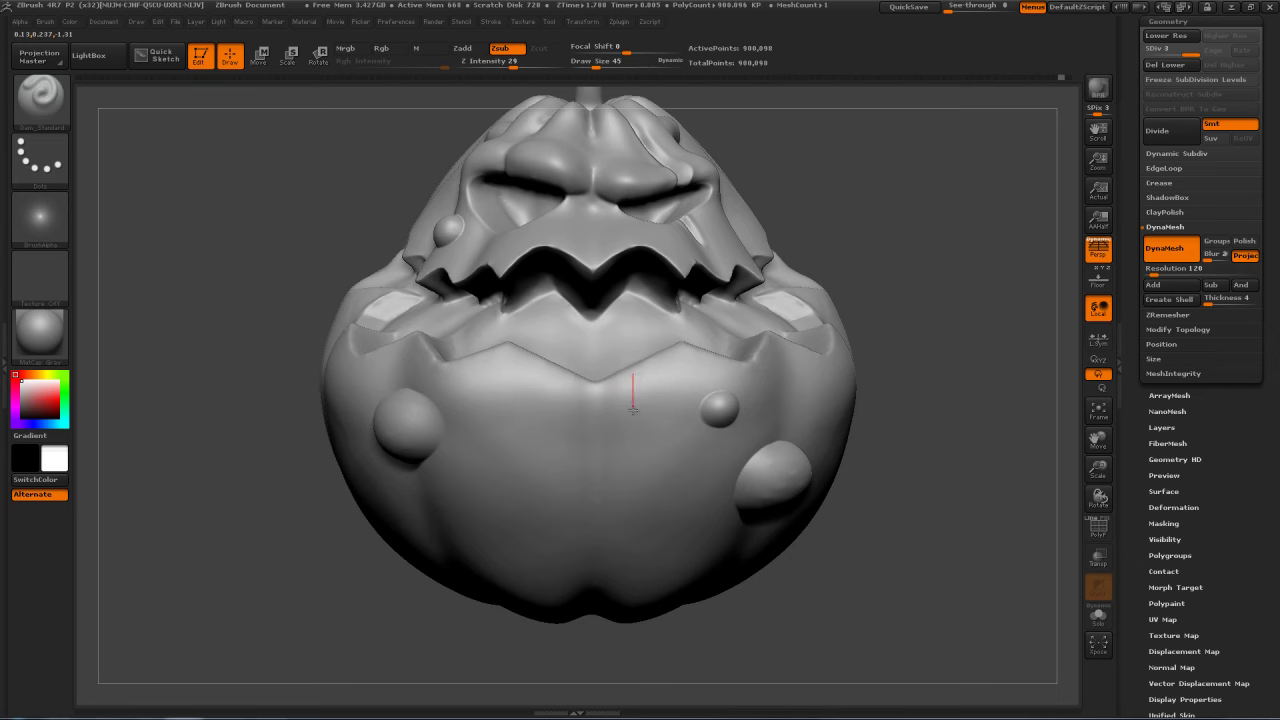
{"action": "mouse_move", "coordinate": [900, 268]}
{"action": "left_mouse_down"}
{"action": "mouse_move", "coordinate": [929, 248]}
{"action": "mouse_move", "coordinate": [926, 205]}
{"action": "mouse_move", "coordinate": [899, 278]}
{"action": "mouse_move", "coordinate": [857, 297]}
{"action": "left_mouse_up"}
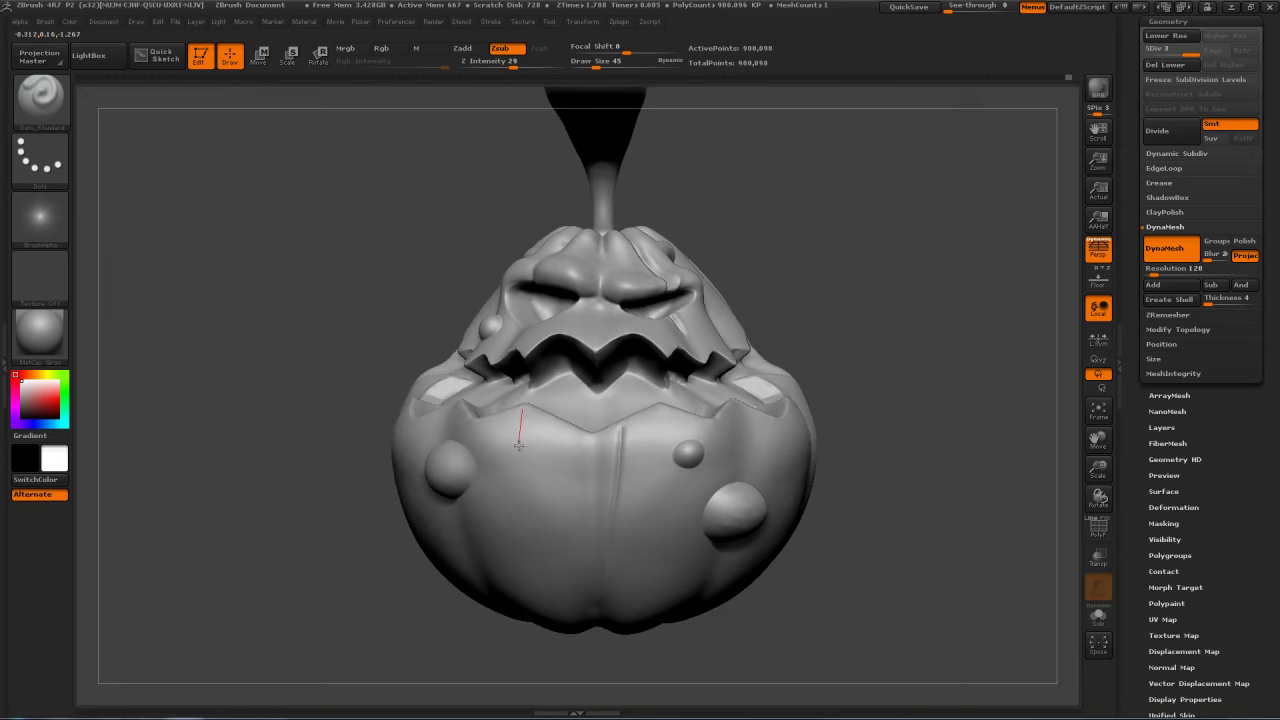
{"action": "left_click_drag", "start_coordinate": [894, 340], "coordinate": [829, 253]}
{"action": "mouse_move", "coordinate": [885, 380]}
{"action": "left_mouse_down"}
{"action": "mouse_move", "coordinate": [840, 323]}
{"action": "mouse_move", "coordinate": [836, 295]}
{"action": "left_mouse_up"}
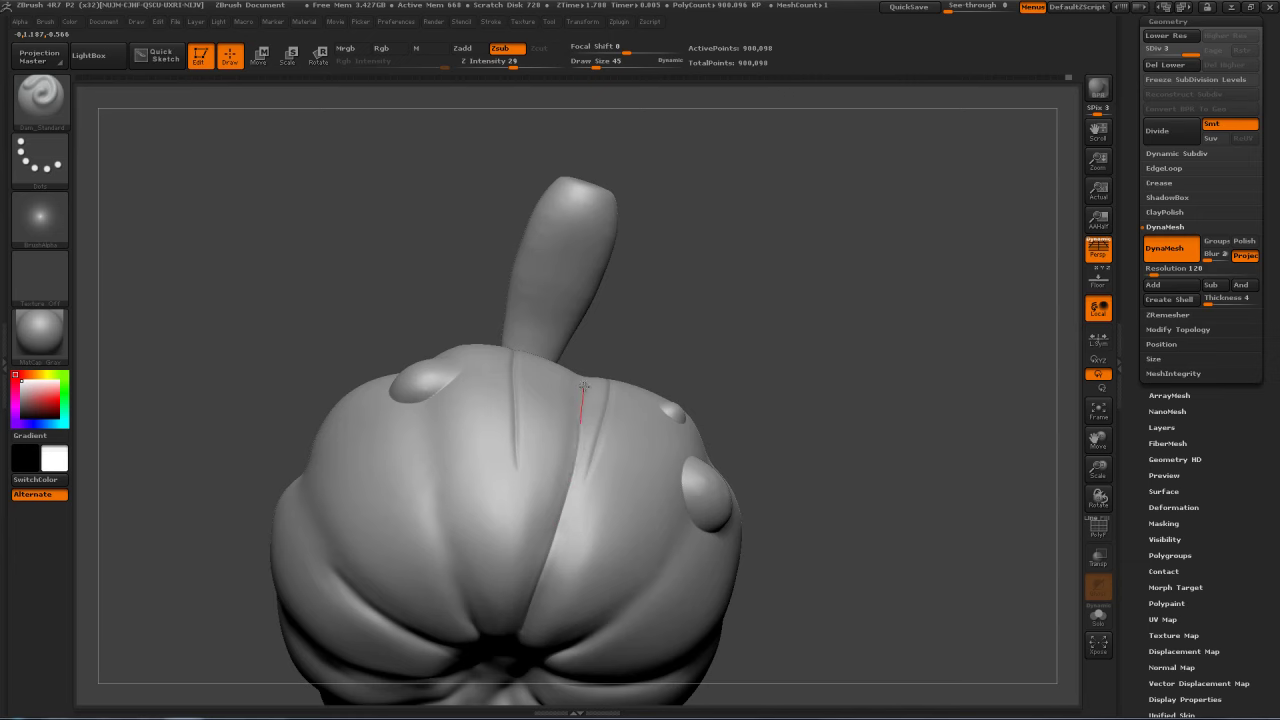
Step: Smooth the front grooves and carve another short groove down from the mouth edge beside the small wart
{"action": "left_click_drag", "start_coordinate": [758, 260], "coordinate": [529, 380], "text": "shift"}
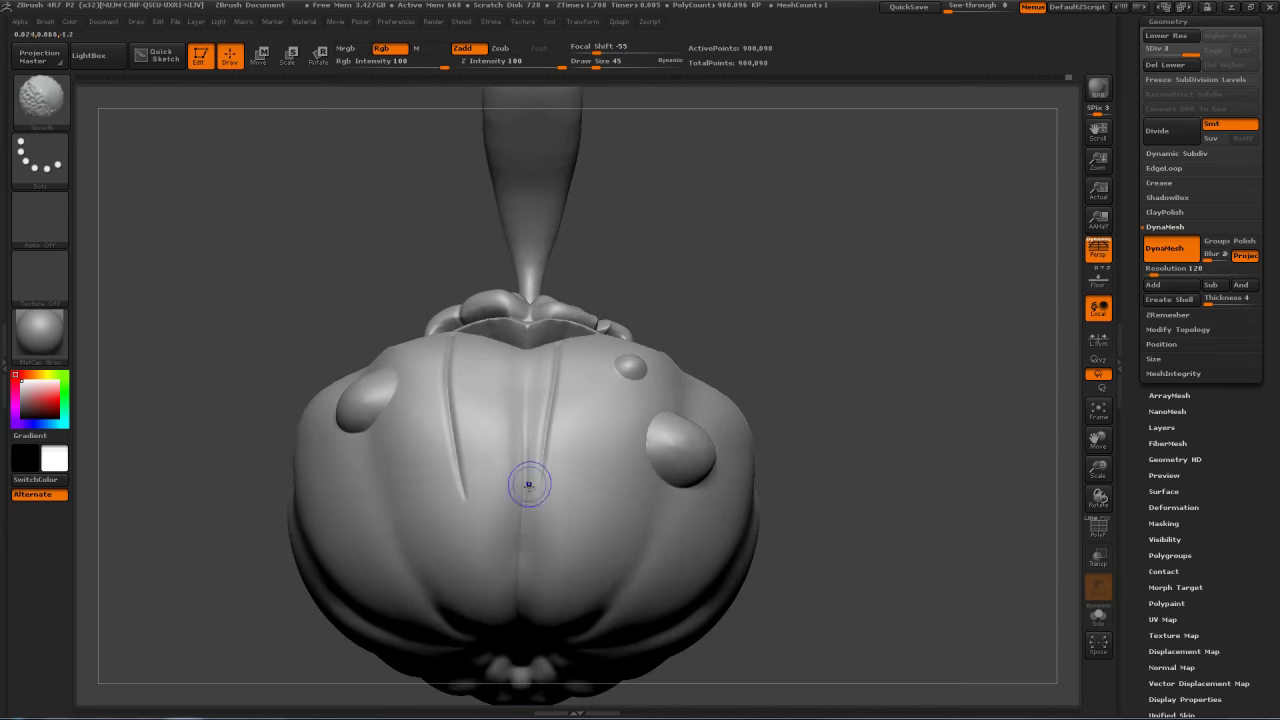
{"action": "mouse_move", "coordinate": [818, 277]}
{"action": "left_mouse_down"}
{"action": "mouse_move", "coordinate": [714, 397]}
{"action": "mouse_move", "coordinate": [479, 473]}
{"action": "left_mouse_up"}
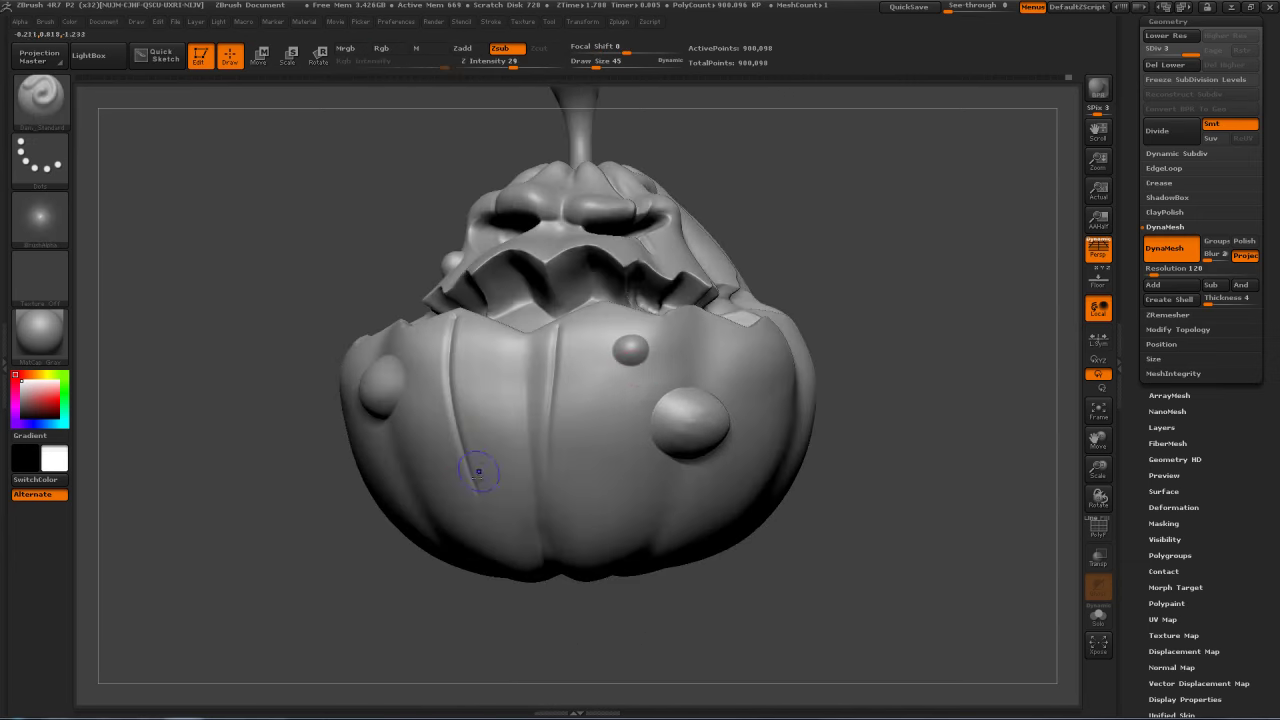
{"action": "mouse_move", "coordinate": [893, 226]}
{"action": "left_mouse_down"}
{"action": "mouse_move", "coordinate": [868, 340]}
{"action": "mouse_move", "coordinate": [895, 288]}
{"action": "left_mouse_up"}
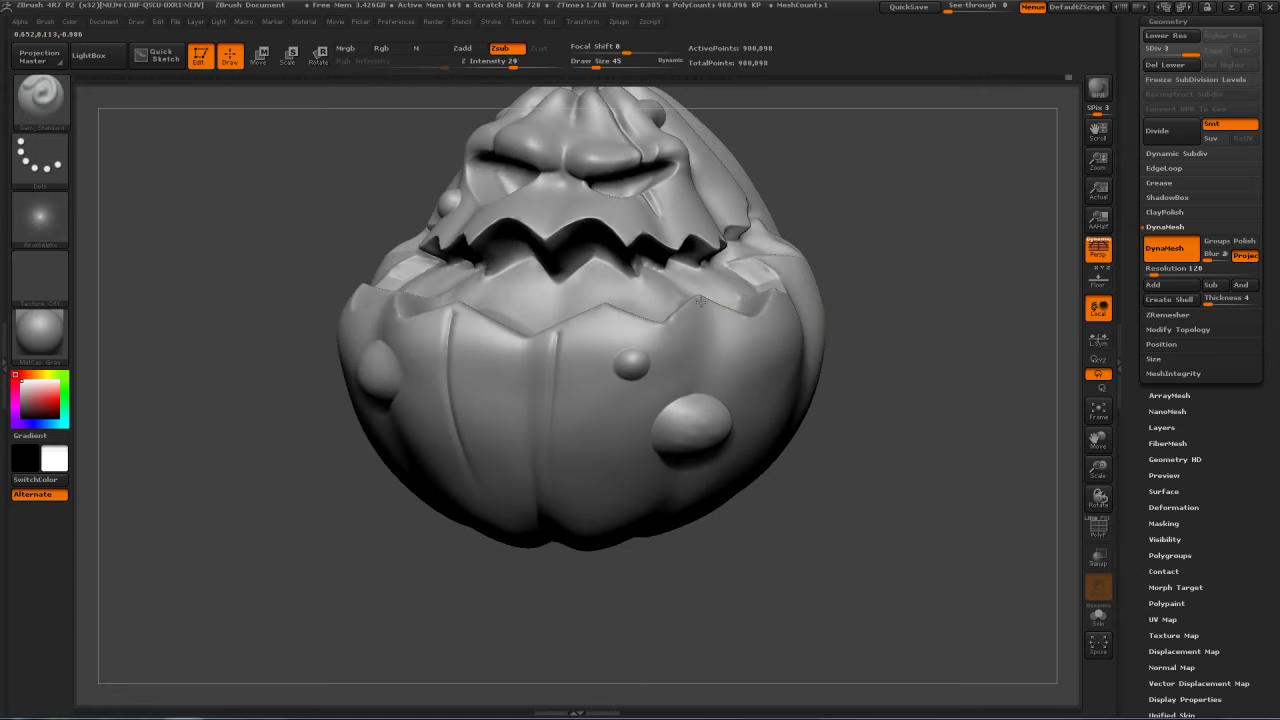
{"action": "key", "text": "shift"}
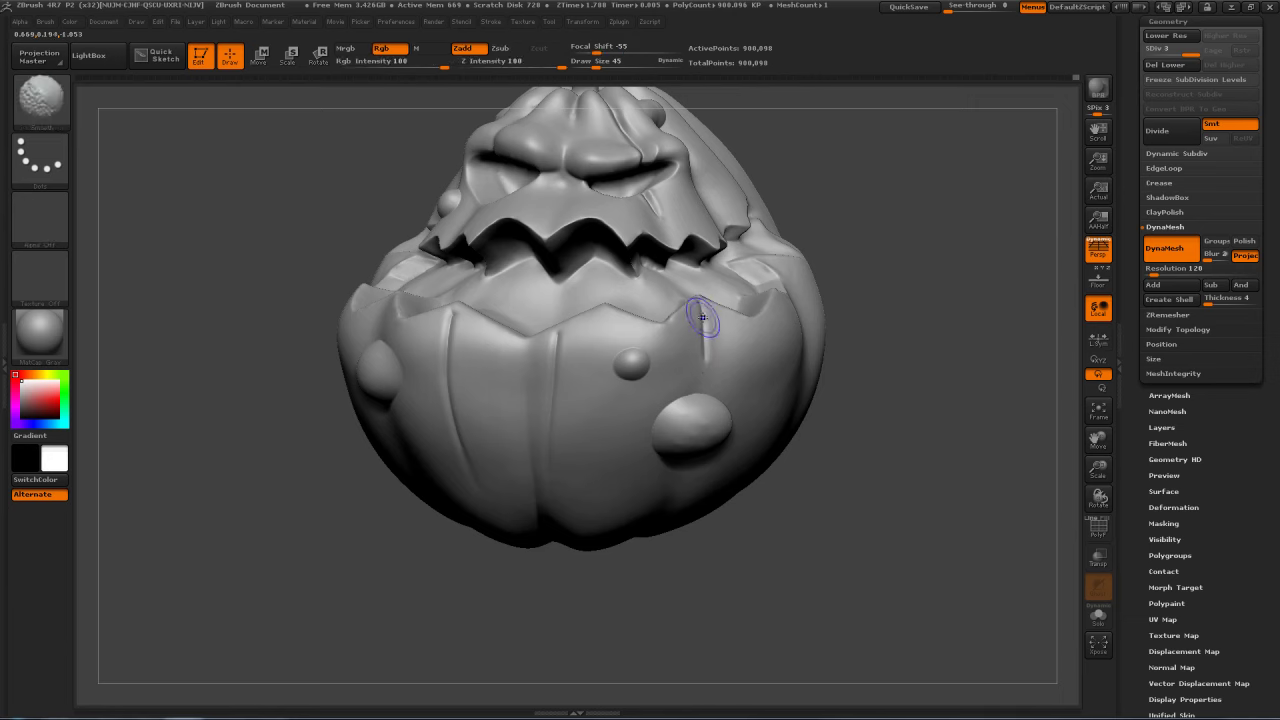
{"action": "left_click_drag", "start_coordinate": [786, 306], "coordinate": [776, 269]}
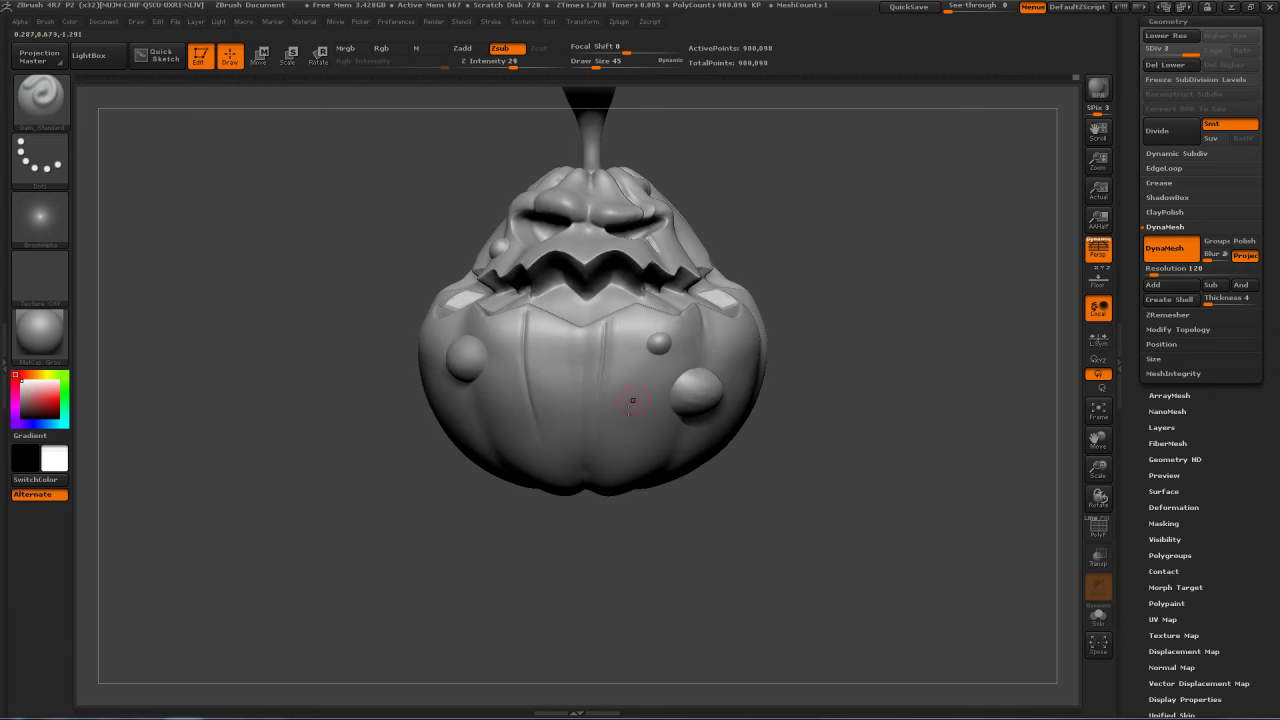
{"action": "key", "text": "shift"}
{"action": "mouse_move", "coordinate": [776, 300]}
{"action": "left_mouse_down"}
{"action": "mouse_move", "coordinate": [832, 318]}
{"action": "mouse_move", "coordinate": [803, 258]}
{"action": "left_mouse_up"}
{"action": "key", "text": "shift"}
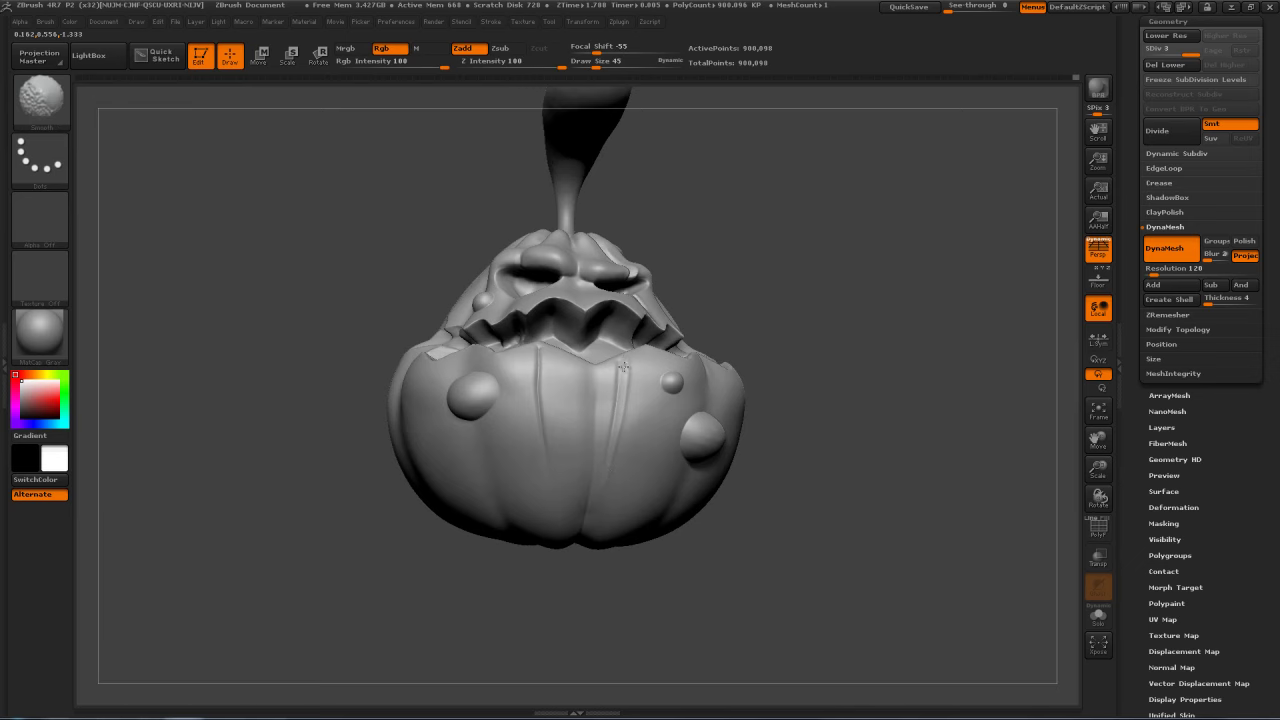
Step: Carve and smooth vertical grooves down the side of the lower body, below and behind the mouth corner
{"action": "left_click_drag", "start_coordinate": [734, 329], "coordinate": [920, 228]}
{"action": "left_click_drag", "start_coordinate": [908, 256], "coordinate": [800, 250]}
{"action": "mouse_move", "coordinate": [926, 357]}
{"action": "left_mouse_down"}
{"action": "mouse_move", "coordinate": [940, 400]}
{"action": "mouse_move", "coordinate": [890, 370]}
{"action": "mouse_move", "coordinate": [903, 362]}
{"action": "left_mouse_up"}
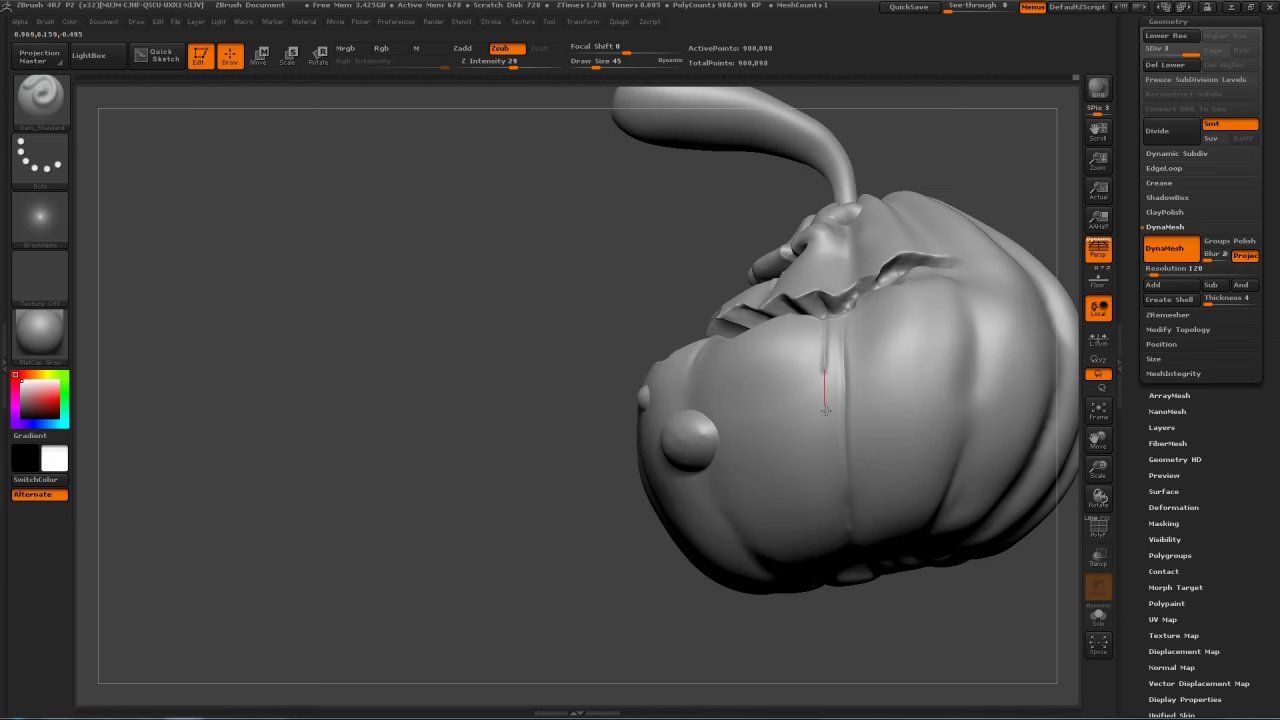
{"action": "left_click_drag", "start_coordinate": [834, 323], "coordinate": [832, 415], "text": "shift"}
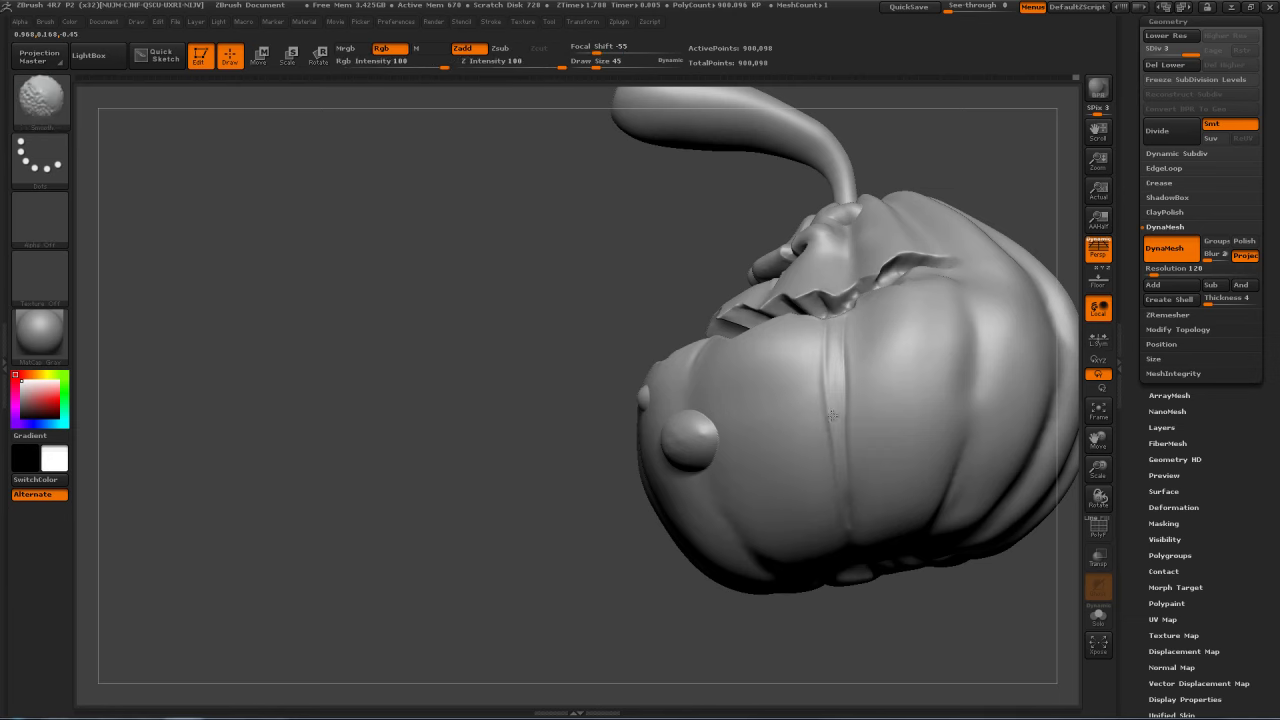
{"action": "left_click_drag", "start_coordinate": [560, 390], "coordinate": [686, 331]}
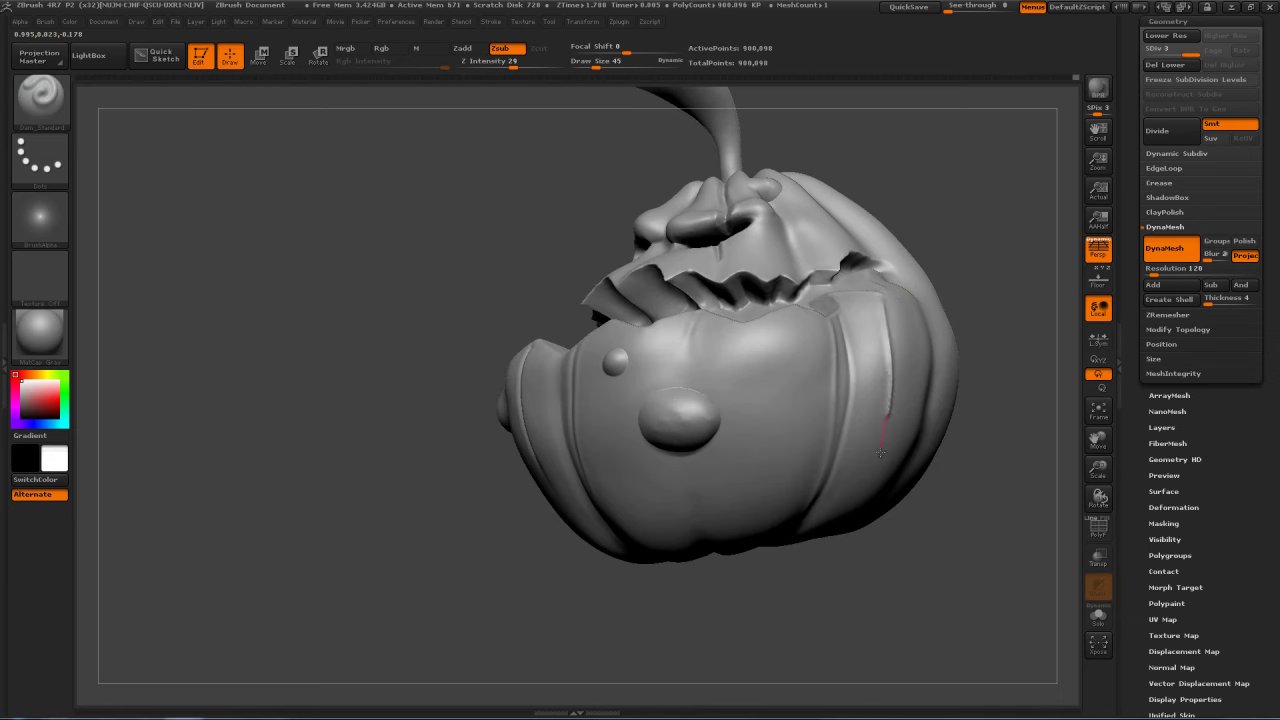
{"action": "left_click_drag", "start_coordinate": [848, 613], "coordinate": [923, 337]}
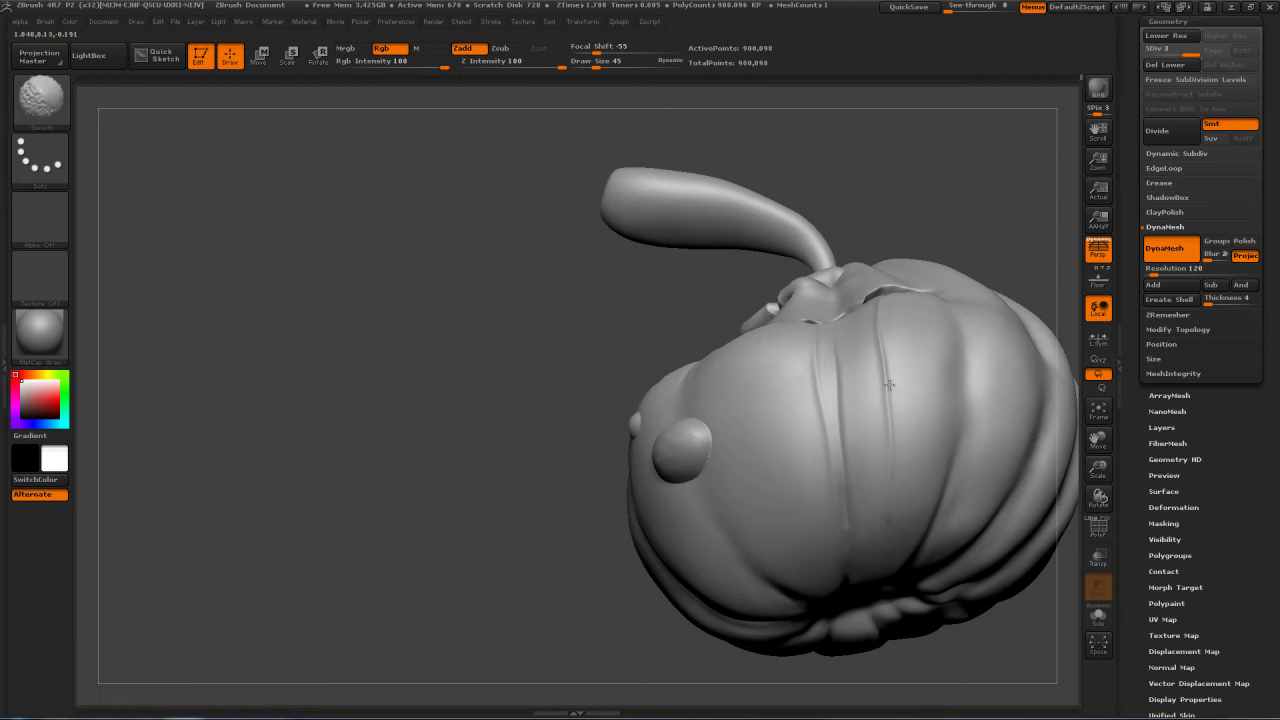
{"action": "mouse_move", "coordinate": [968, 262]}
{"action": "left_mouse_down"}
{"action": "mouse_move", "coordinate": [905, 330]}
{"action": "mouse_move", "coordinate": [785, 363]}
{"action": "left_mouse_up"}
Step: Set the Dam_Standard brush to draw size 122, Focal Shift -62 and Z Intensity 9
{"action": "key", "text": "s"}
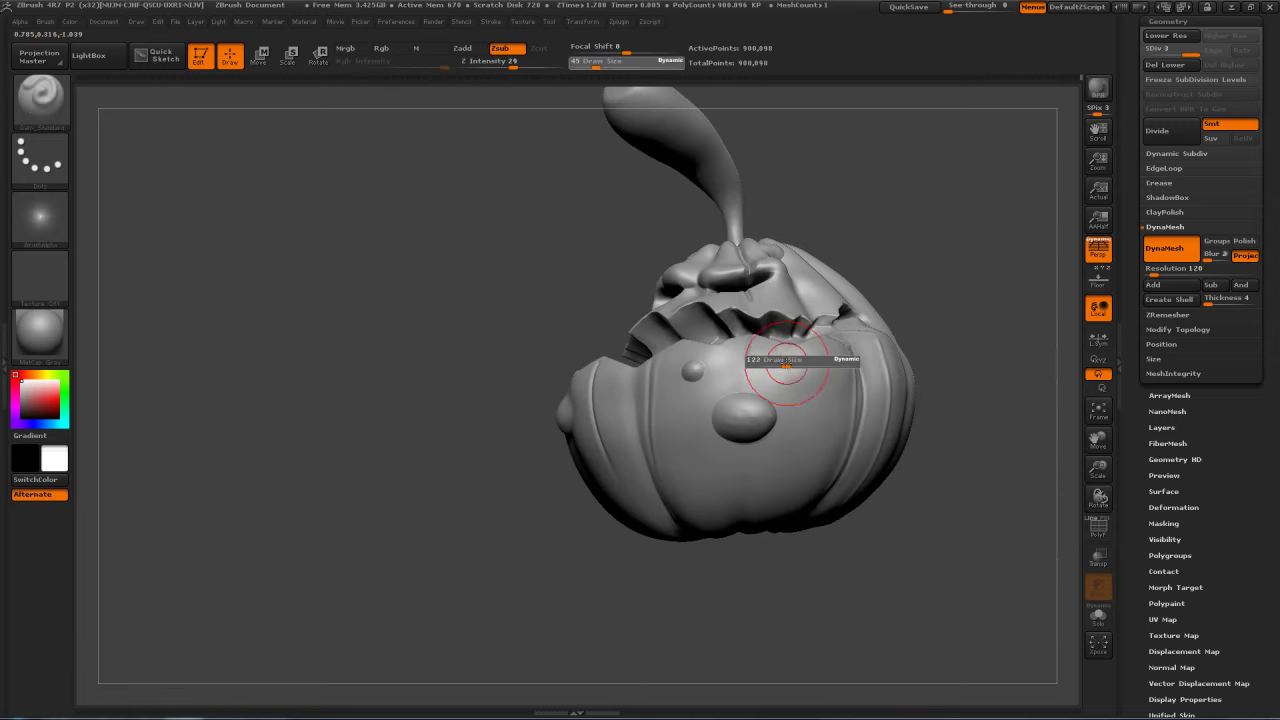
{"action": "left_click_drag", "start_coordinate": [626, 48], "coordinate": [592, 47]}
{"action": "left_click_drag", "start_coordinate": [500, 63], "coordinate": [482, 63]}
Step: Carve broad, soft rib grooves down the opposite side of the lower body beneath the mouth corner
{"action": "mouse_move", "coordinate": [979, 210]}
{"action": "left_mouse_down"}
{"action": "mouse_move", "coordinate": [1004, 240]}
{"action": "mouse_move", "coordinate": [989, 214]}
{"action": "mouse_move", "coordinate": [960, 221]}
{"action": "mouse_move", "coordinate": [1018, 194]}
{"action": "left_mouse_up"}
{"action": "left_click_drag", "start_coordinate": [926, 192], "coordinate": [1030, 195]}
{"action": "left_click_drag", "start_coordinate": [667, 160], "coordinate": [657, 193]}
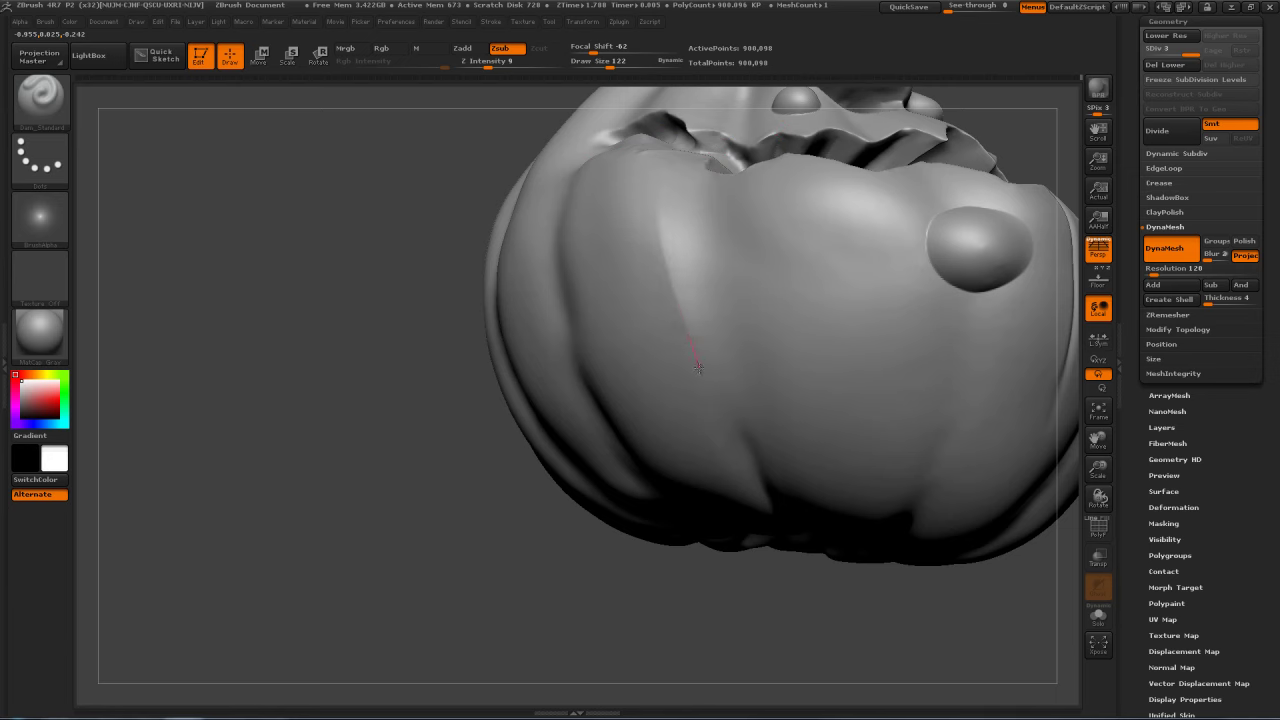
{"action": "mouse_move", "coordinate": [730, 437]}
{"action": "left_mouse_down"}
{"action": "mouse_move", "coordinate": [766, 543]}
{"action": "mouse_move", "coordinate": [756, 620]}
{"action": "left_mouse_up"}
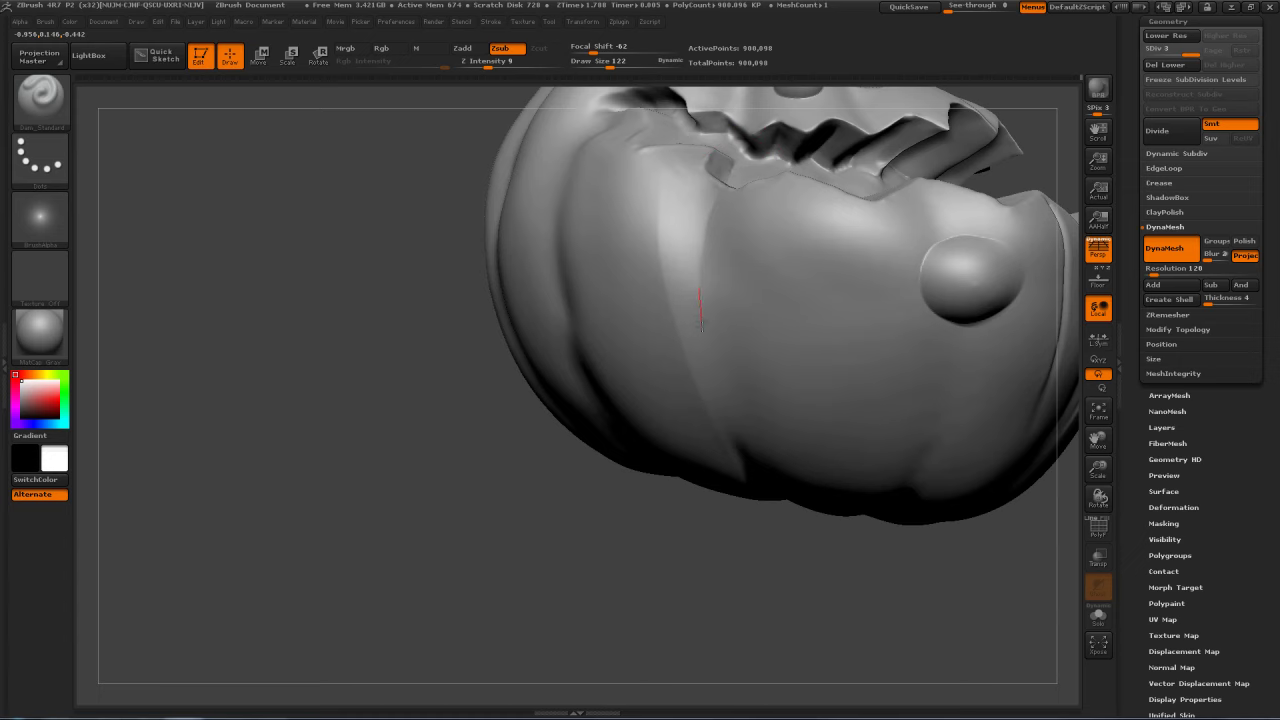
{"action": "left_click_drag", "start_coordinate": [743, 446], "coordinate": [780, 249]}
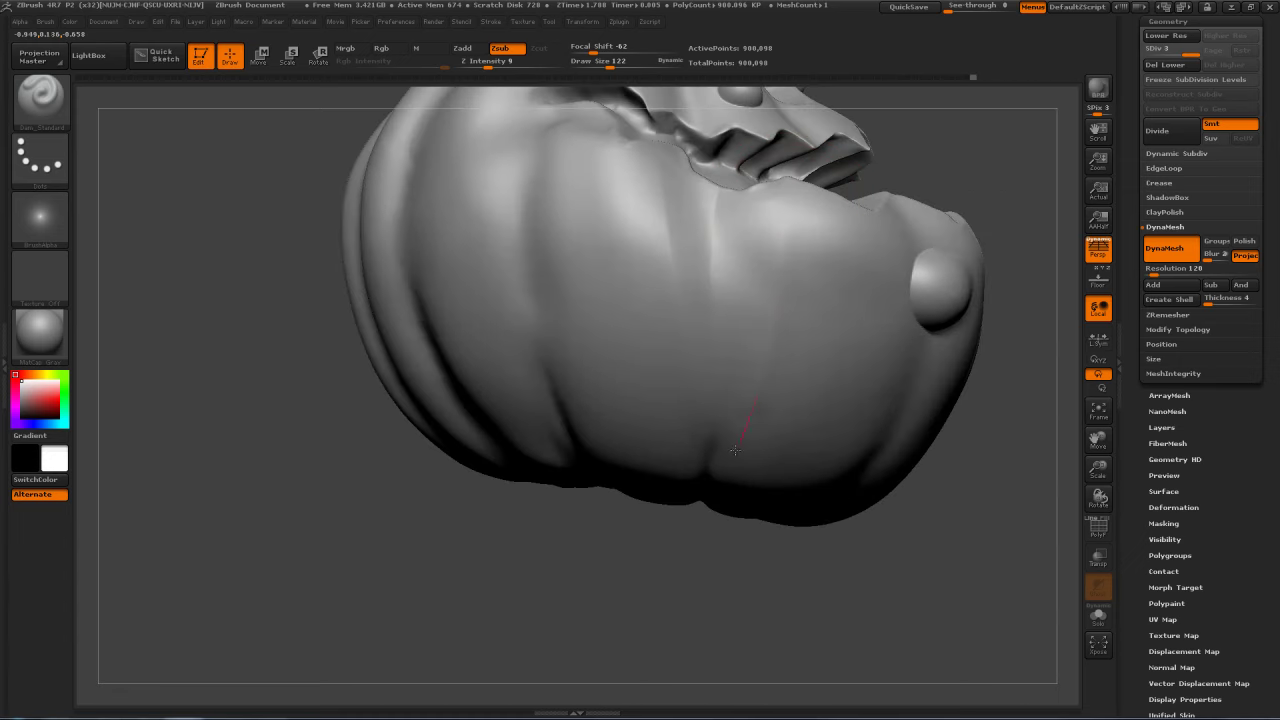
Step: Carve broad, soft grooves down the front of the lower body, below the large wart and along the centre, and smooth them
{"action": "mouse_move", "coordinate": [852, 515]}
{"action": "left_mouse_down"}
{"action": "mouse_move", "coordinate": [870, 478]}
{"action": "mouse_move", "coordinate": [800, 612]}
{"action": "mouse_move", "coordinate": [822, 484]}
{"action": "left_mouse_up"}
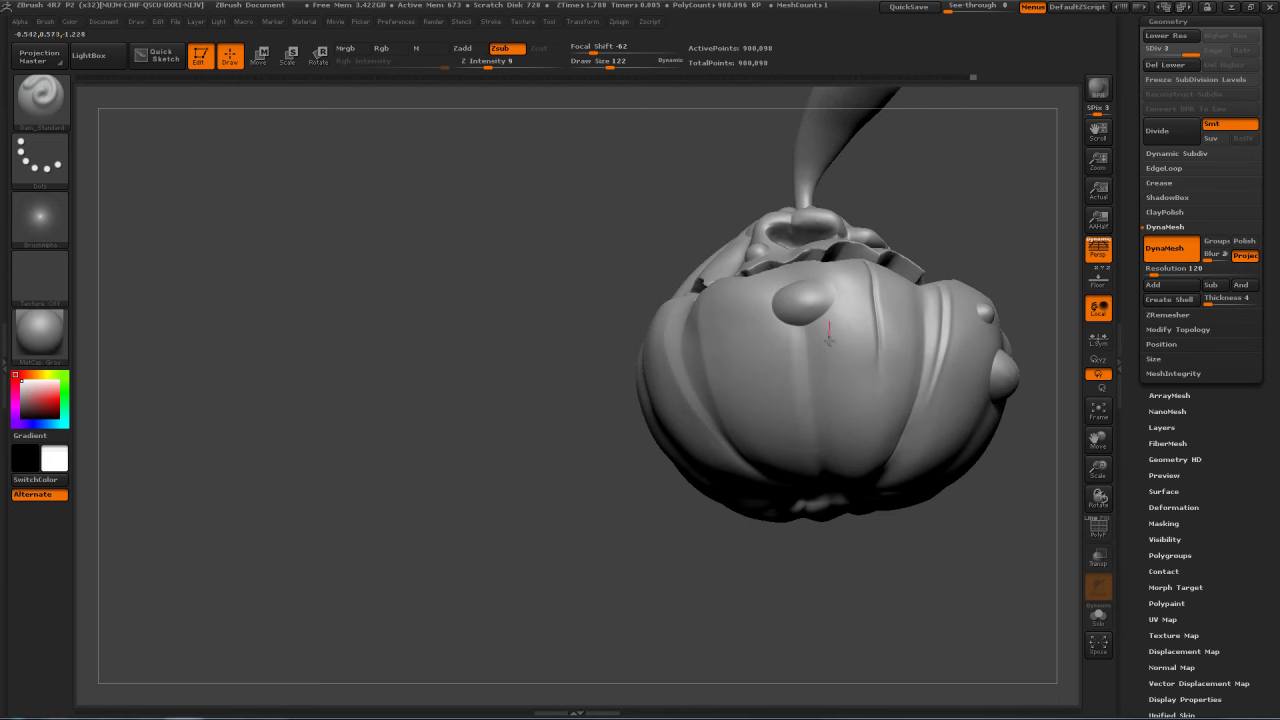
{"action": "left_click_drag", "start_coordinate": [821, 529], "coordinate": [618, 340]}
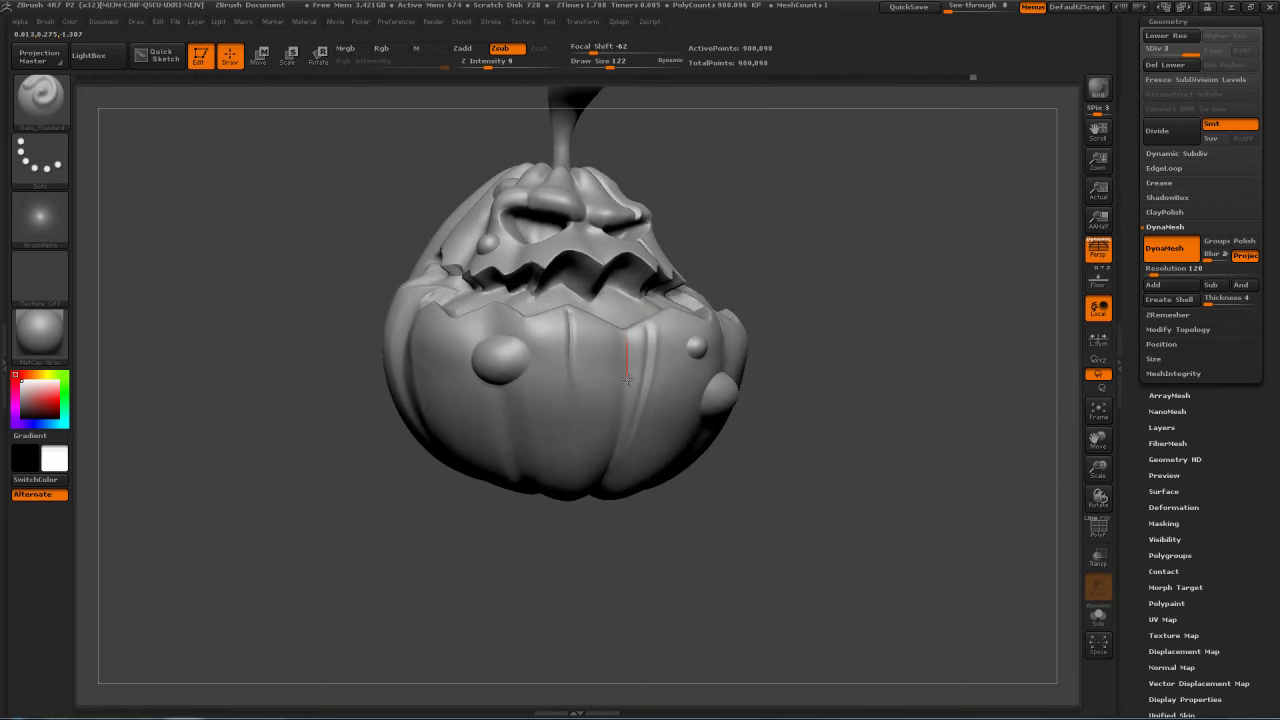
{"action": "left_click_drag", "start_coordinate": [698, 476], "coordinate": [680, 314]}
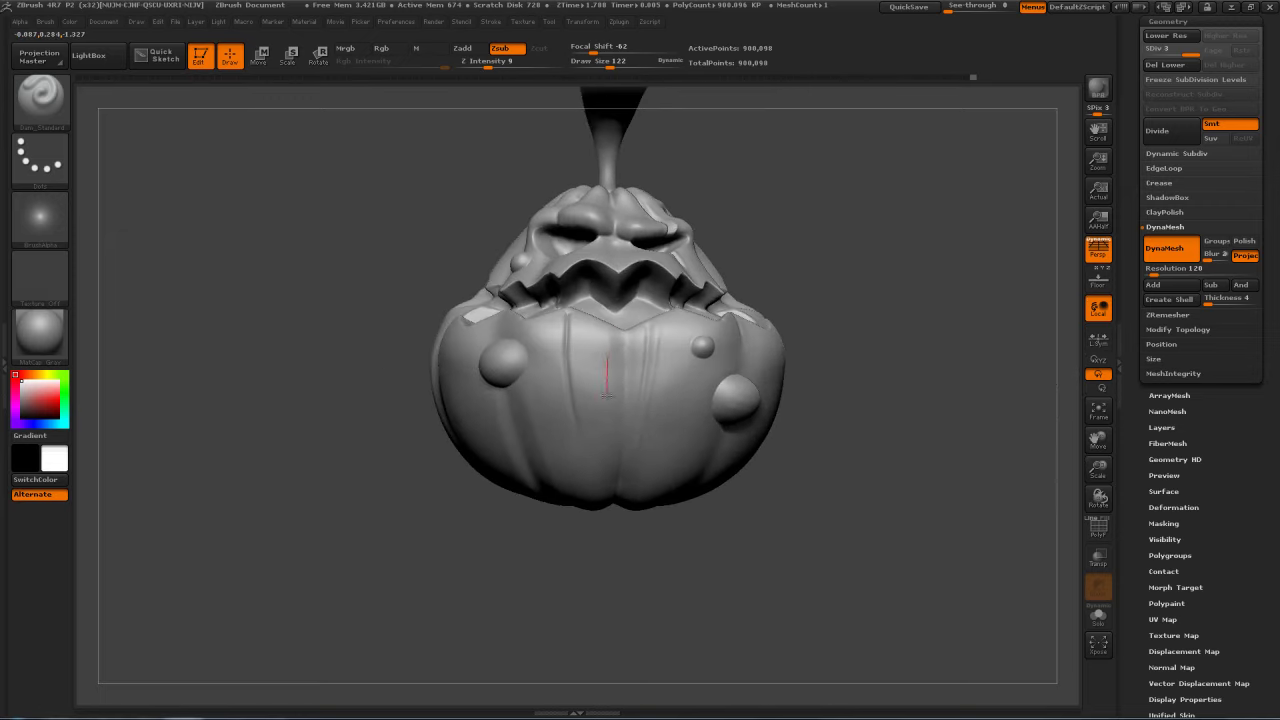
{"action": "left_click_drag", "start_coordinate": [832, 401], "coordinate": [866, 400]}
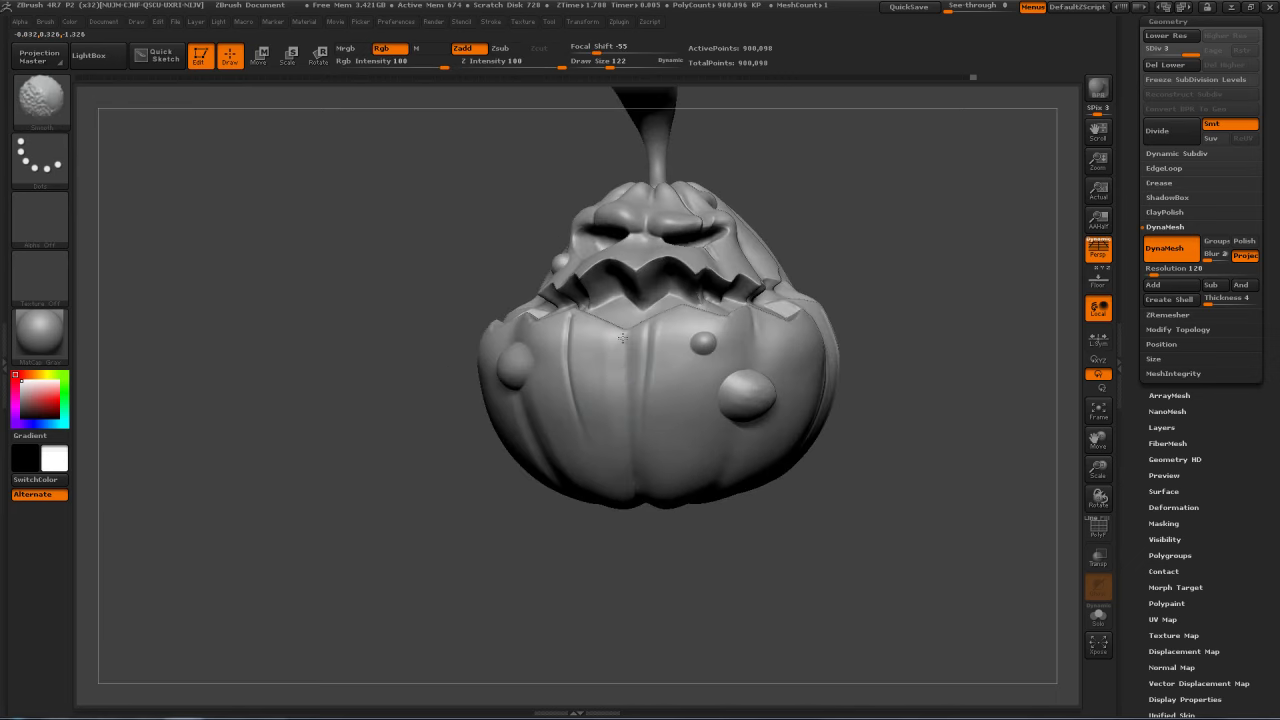
Step: Carve a fine centre crease from between the brows to the upper mouth edge with draw size 30, and set Z Intensity to 16
{"action": "mouse_move", "coordinate": [957, 191]}
{"action": "left_mouse_down"}
{"action": "mouse_move", "coordinate": [925, 263]}
{"action": "mouse_move", "coordinate": [857, 281]}
{"action": "mouse_move", "coordinate": [853, 380]}
{"action": "left_mouse_up"}
{"action": "key", "text": "s"}
{"action": "left_click_drag", "start_coordinate": [663, 294], "coordinate": [646, 289]}
{"action": "left_click_drag", "start_coordinate": [643, 343], "coordinate": [648, 346]}
{"action": "mouse_move", "coordinate": [972, 300]}
{"action": "left_mouse_down"}
{"action": "mouse_move", "coordinate": [915, 335]}
{"action": "mouse_move", "coordinate": [962, 365]}
{"action": "left_mouse_up"}
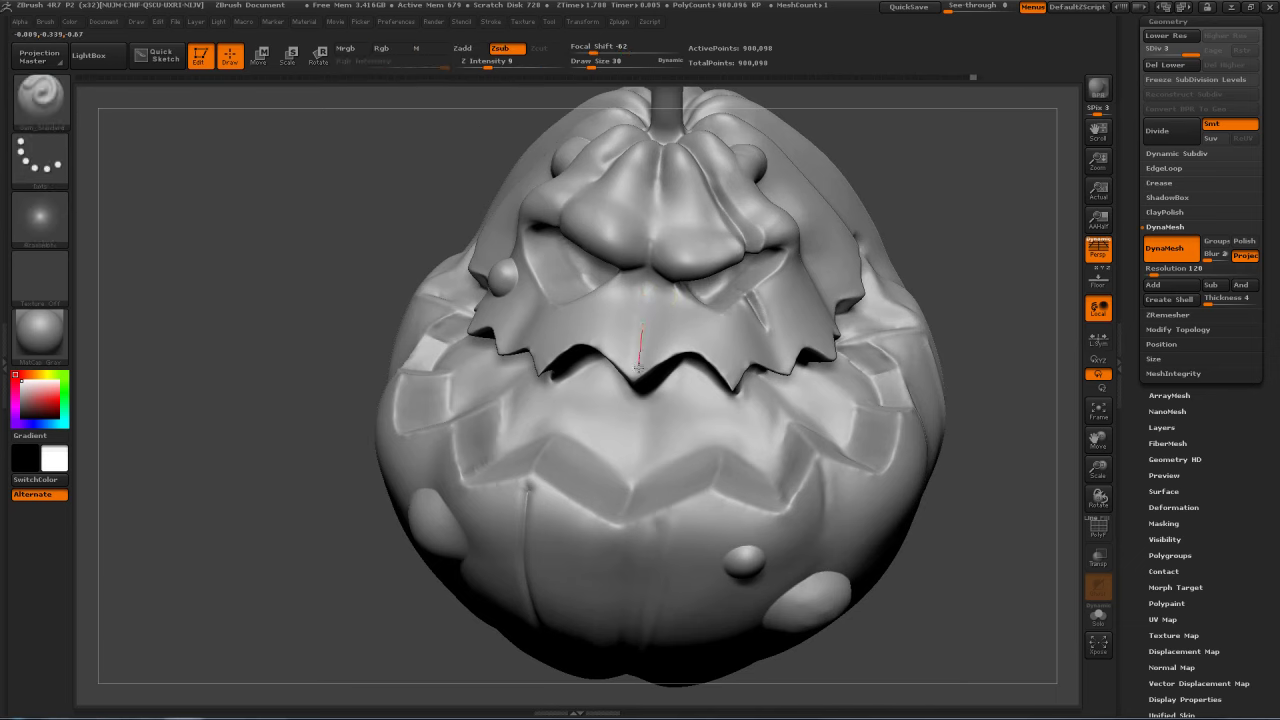
{"action": "left_click", "coordinate": [496, 63]}
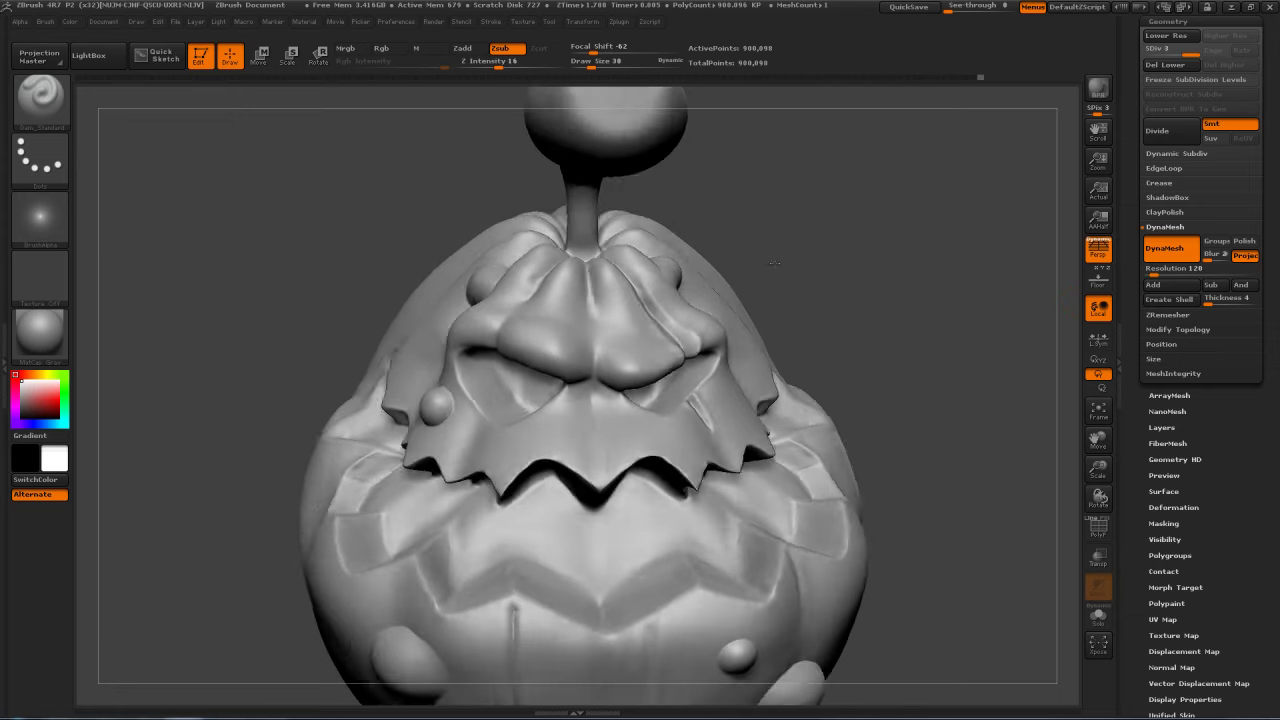
Step: Carve fine creases between the brows, along their lower edges and around the eye sockets
{"action": "left_click_drag", "start_coordinate": [775, 263], "coordinate": [769, 263]}
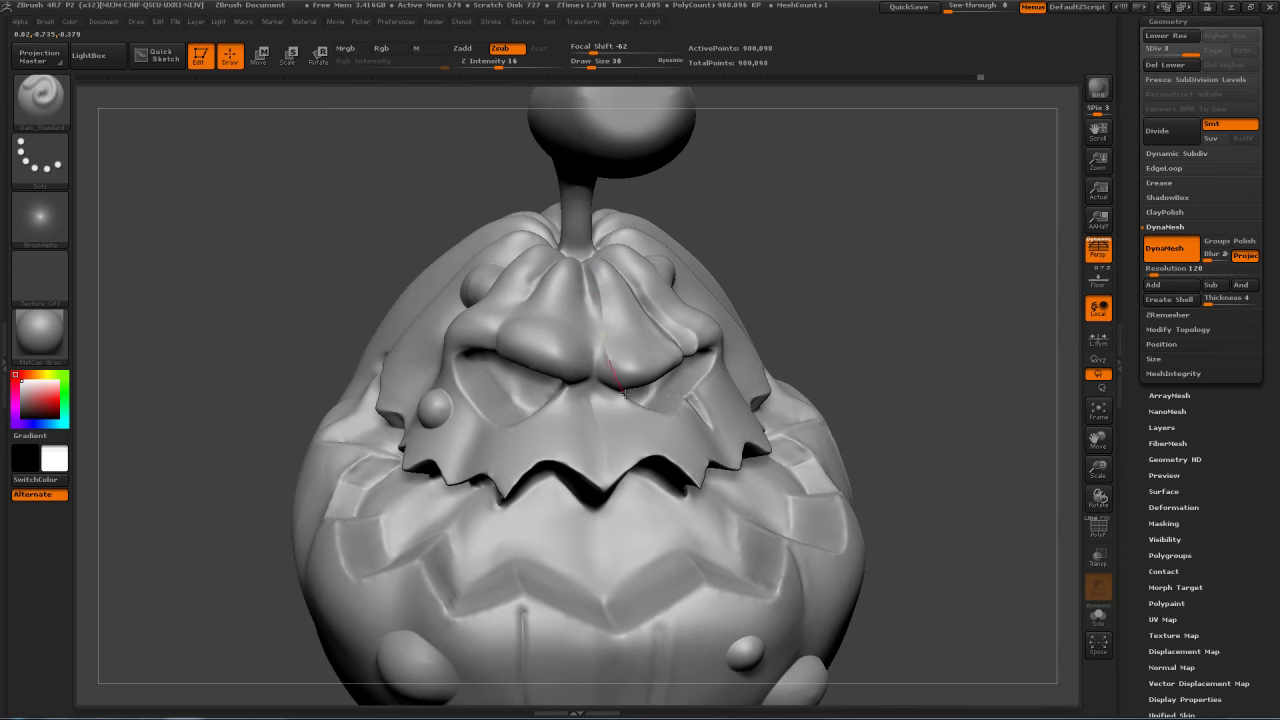
{"action": "left_click_drag", "start_coordinate": [850, 223], "coordinate": [814, 223]}
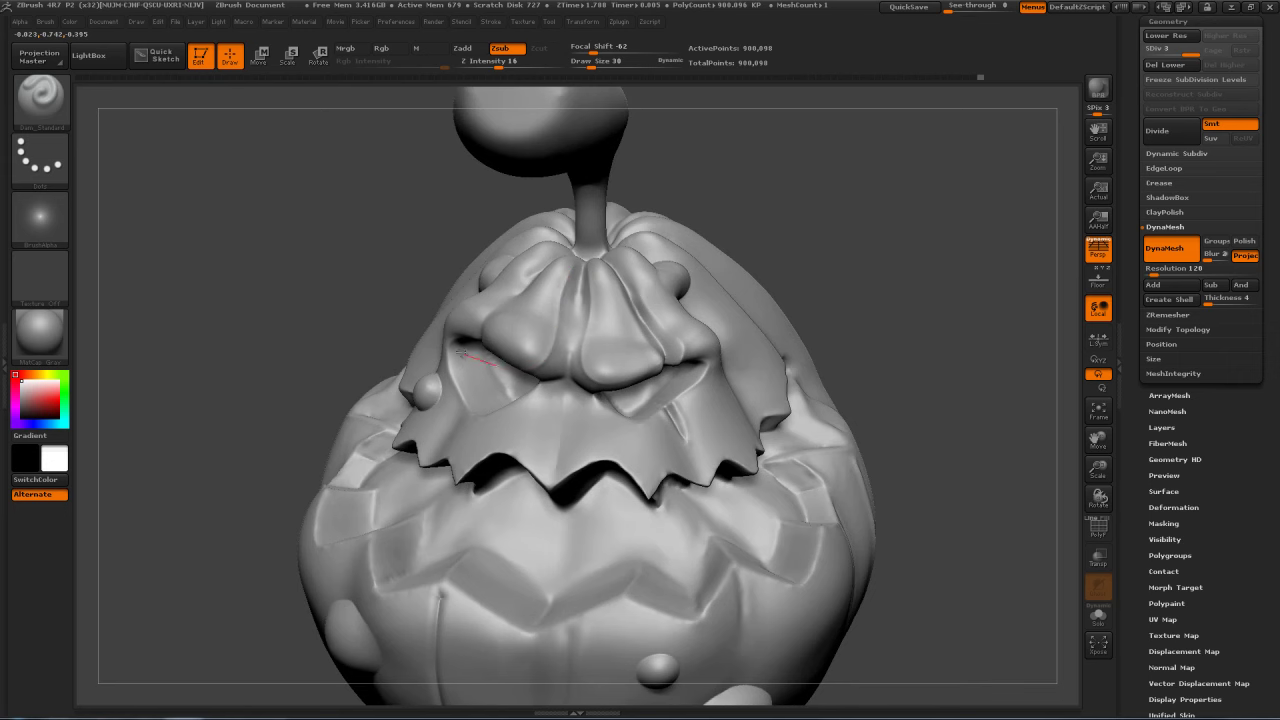
{"action": "left_click_drag", "start_coordinate": [806, 243], "coordinate": [545, 262]}
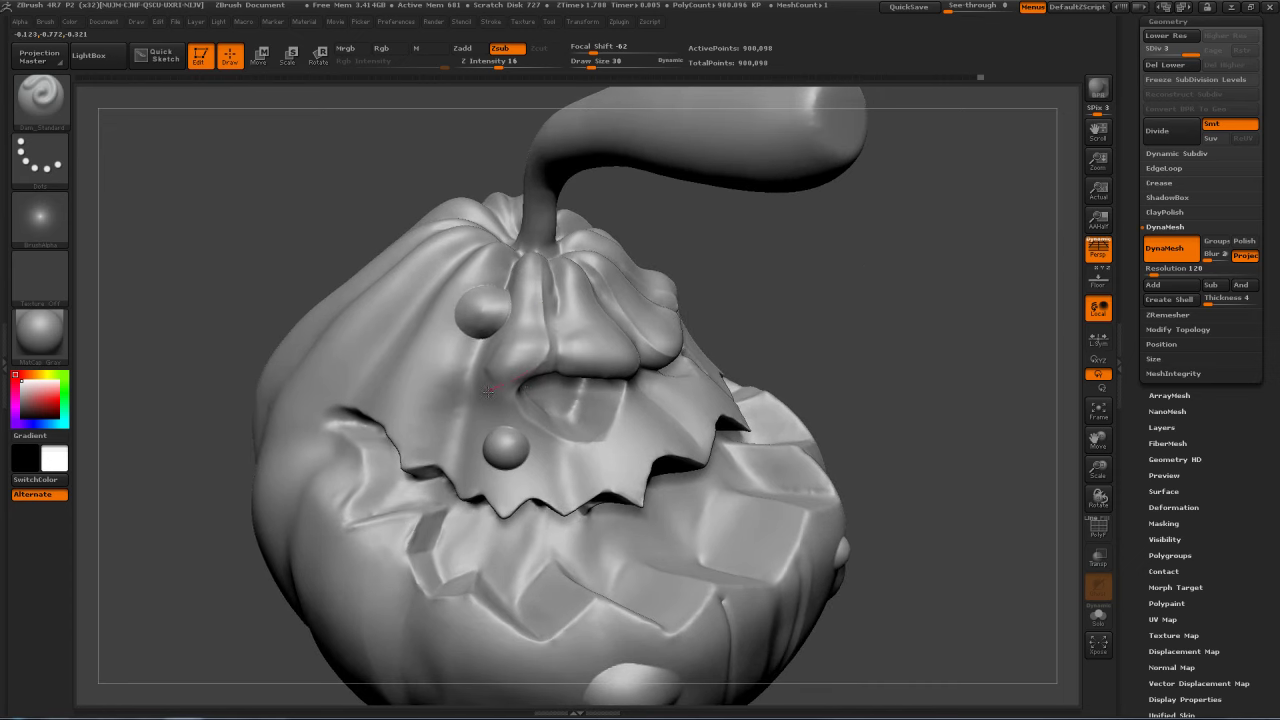
{"action": "left_click_drag", "start_coordinate": [800, 263], "coordinate": [573, 280]}
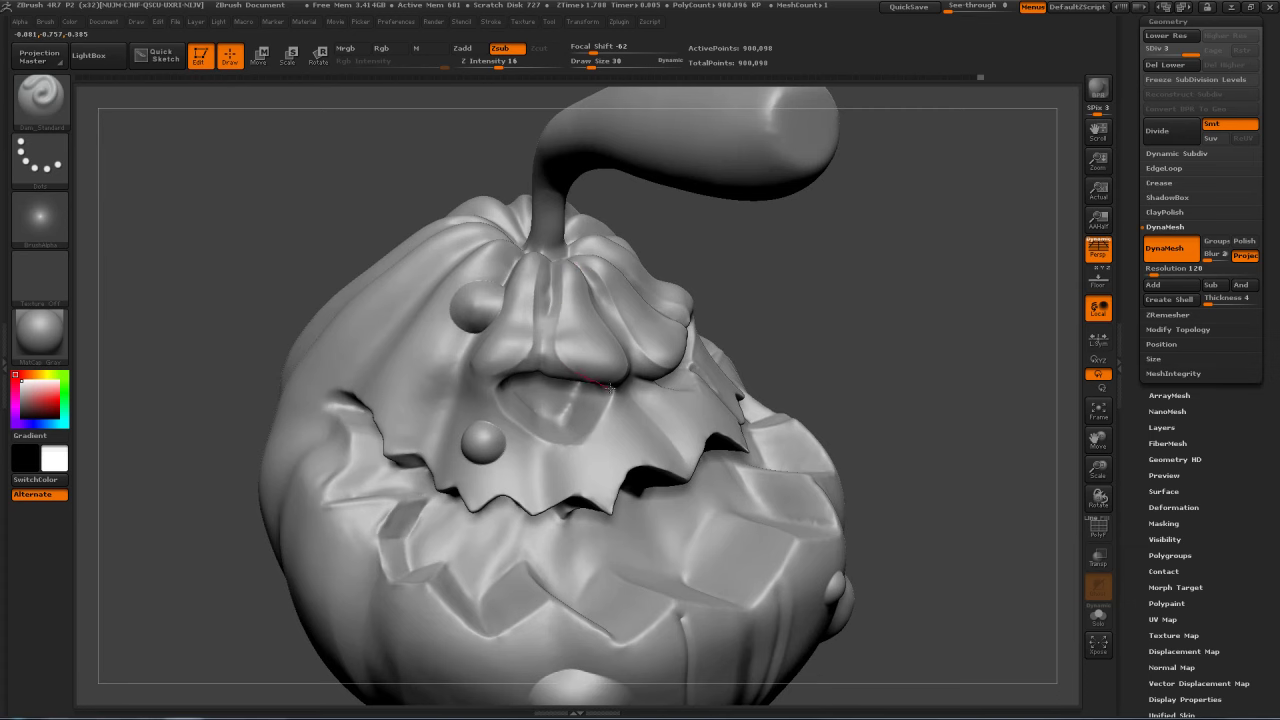
Step: Carve fine rib grooves from the stem base down the forehead and both sides of the upper shell
{"action": "left_click_drag", "start_coordinate": [783, 297], "coordinate": [771, 260]}
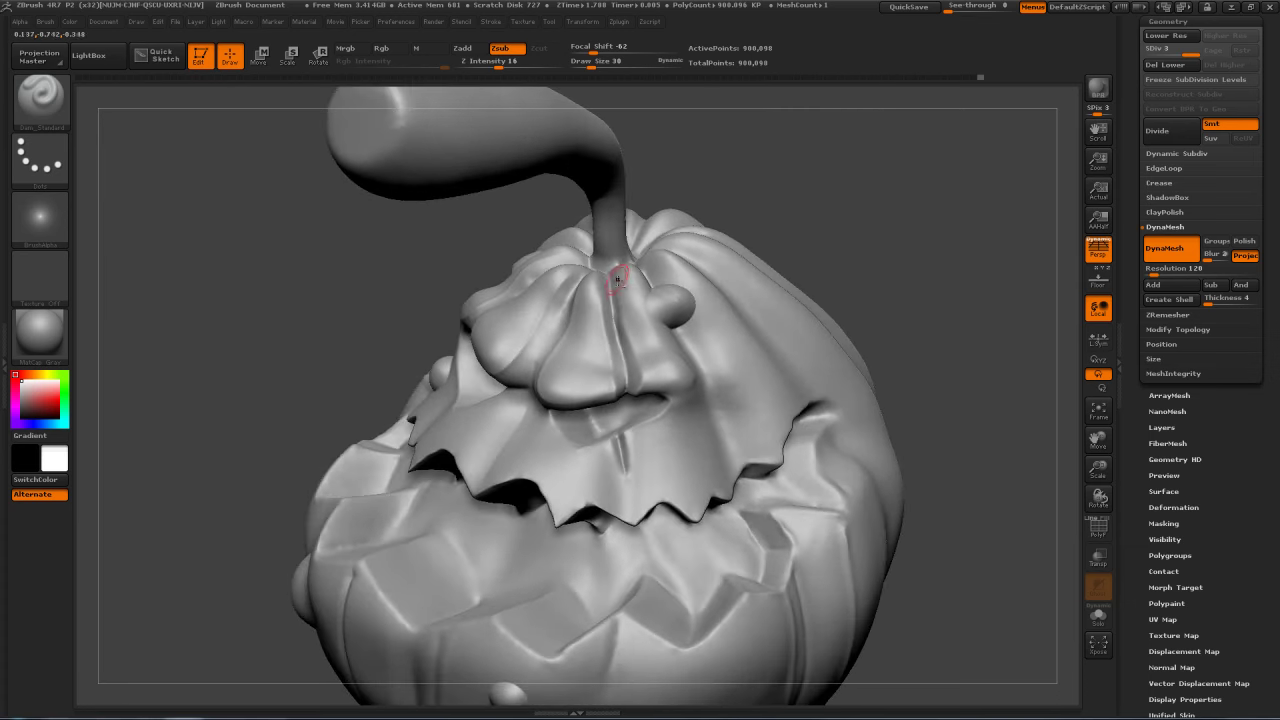
{"action": "left_click_drag", "start_coordinate": [834, 246], "coordinate": [682, 275]}
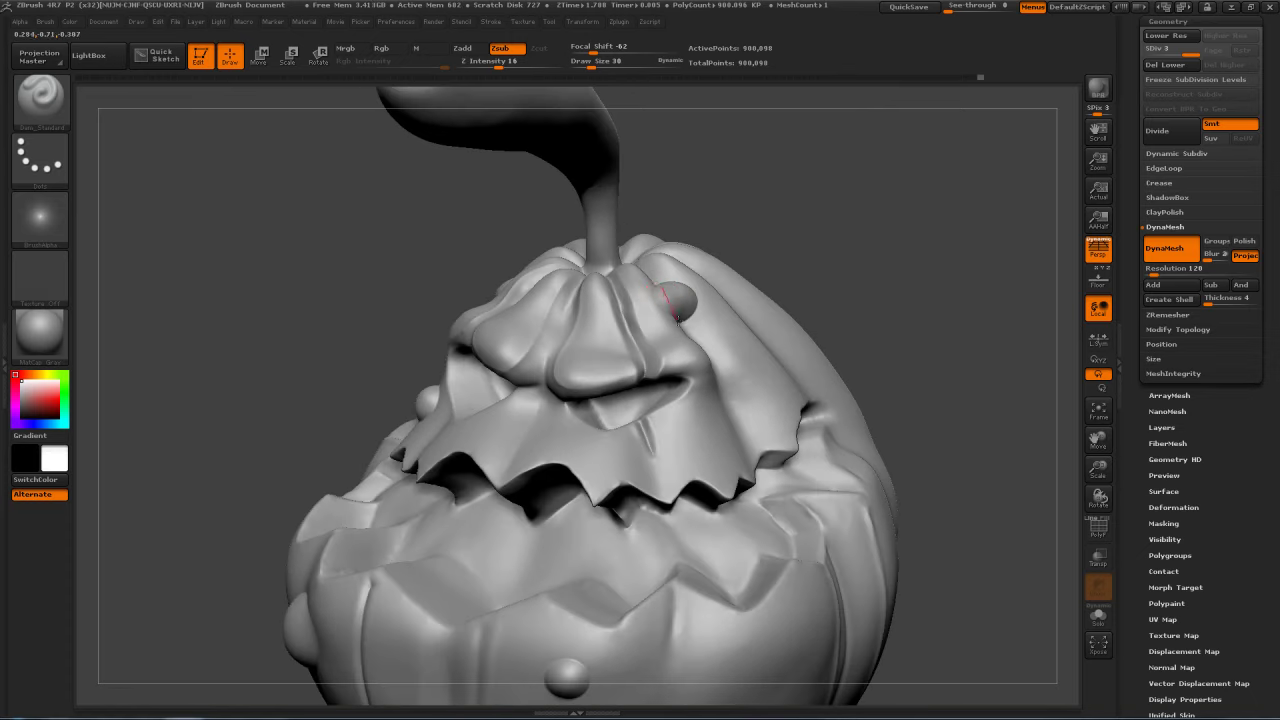
{"action": "left_click_drag", "start_coordinate": [875, 233], "coordinate": [738, 273]}
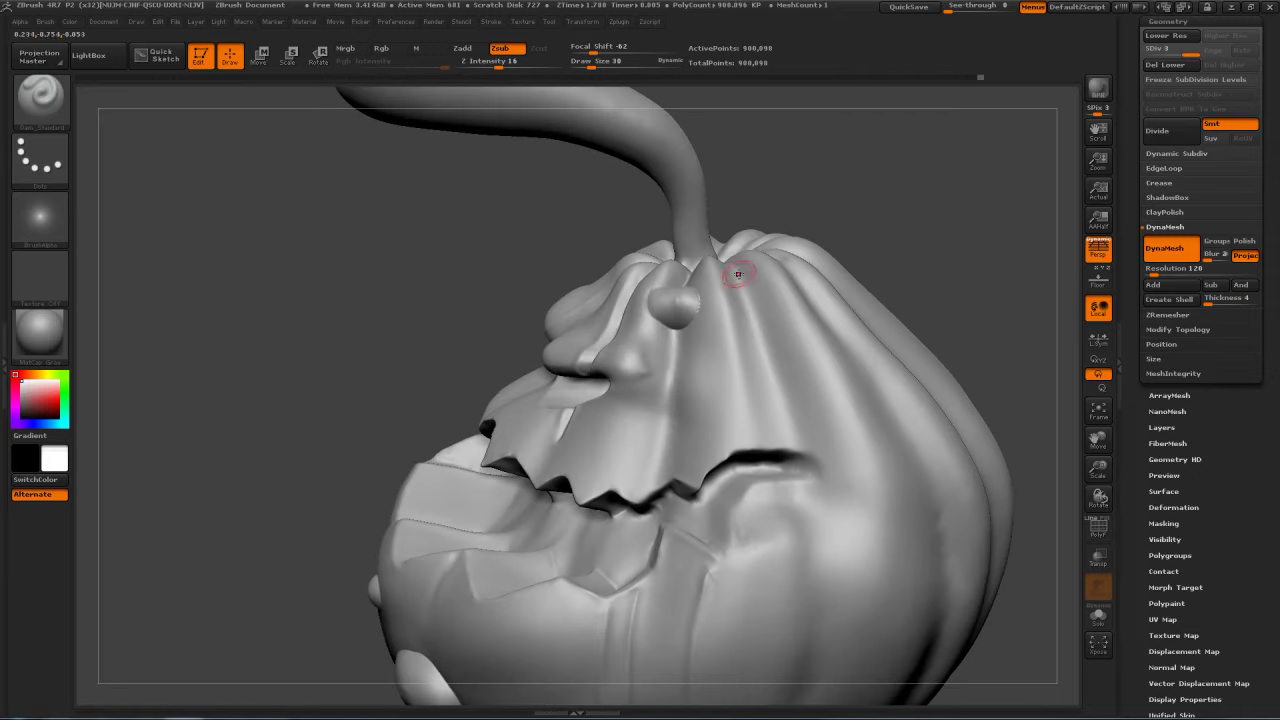
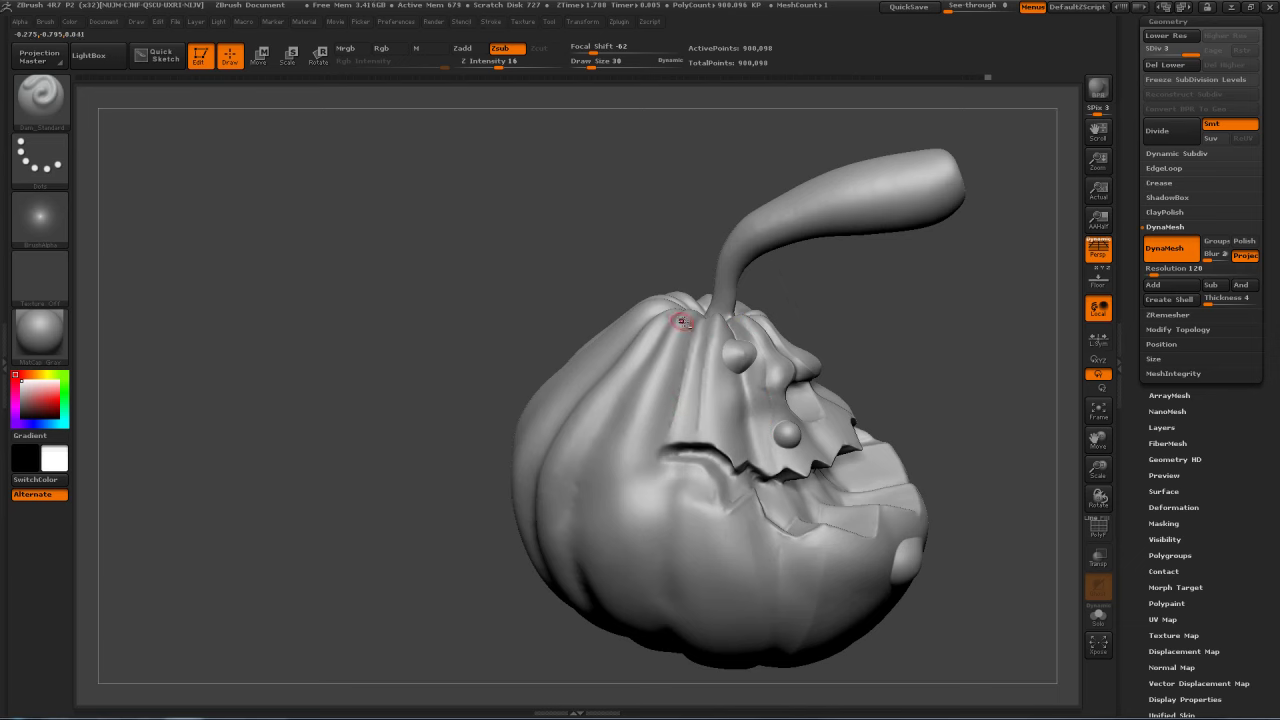
{"action": "mouse_move", "coordinate": [975, 310]}
{"action": "left_mouse_down"}
{"action": "mouse_move", "coordinate": [1015, 262]}
{"action": "mouse_move", "coordinate": [985, 295]}
{"action": "mouse_move", "coordinate": [993, 286]}
{"action": "left_mouse_up"}
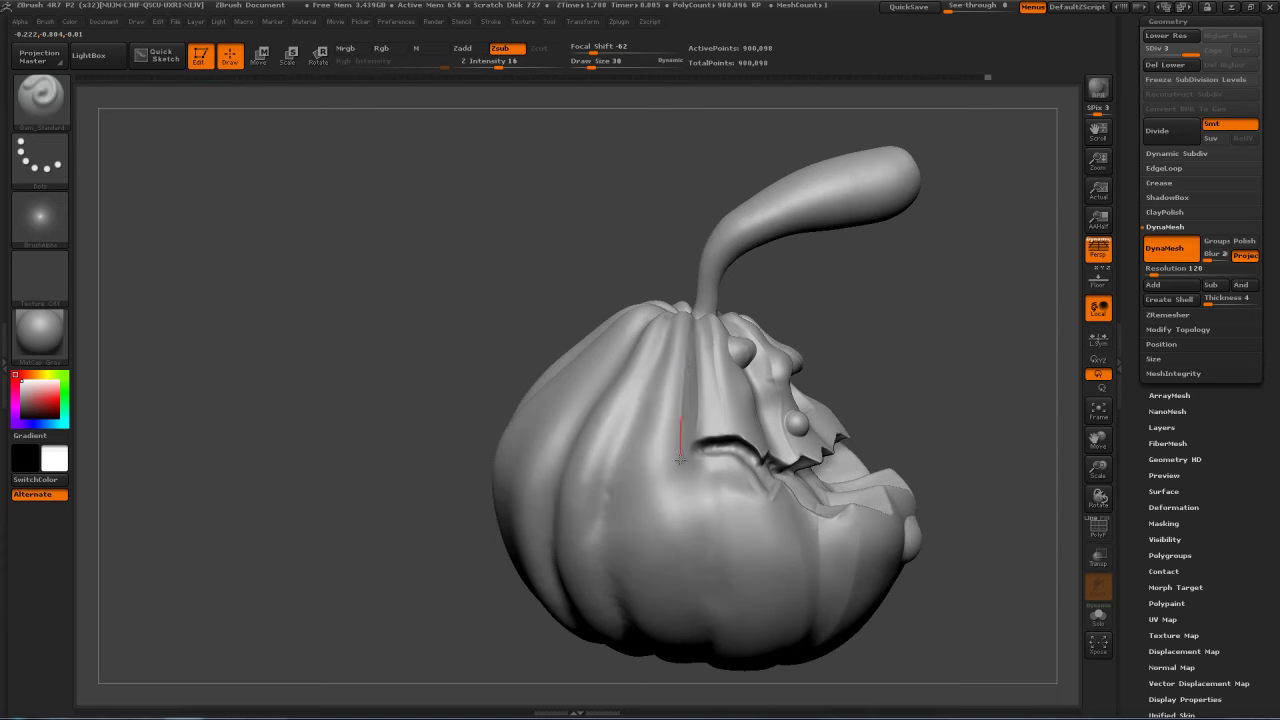
Step: Carve fine creases on the face between the eye sockets and the upper mouth edge
{"action": "left_click_drag", "start_coordinate": [742, 688], "coordinate": [1000, 300]}
{"action": "left_click_drag", "start_coordinate": [968, 341], "coordinate": [1040, 340]}
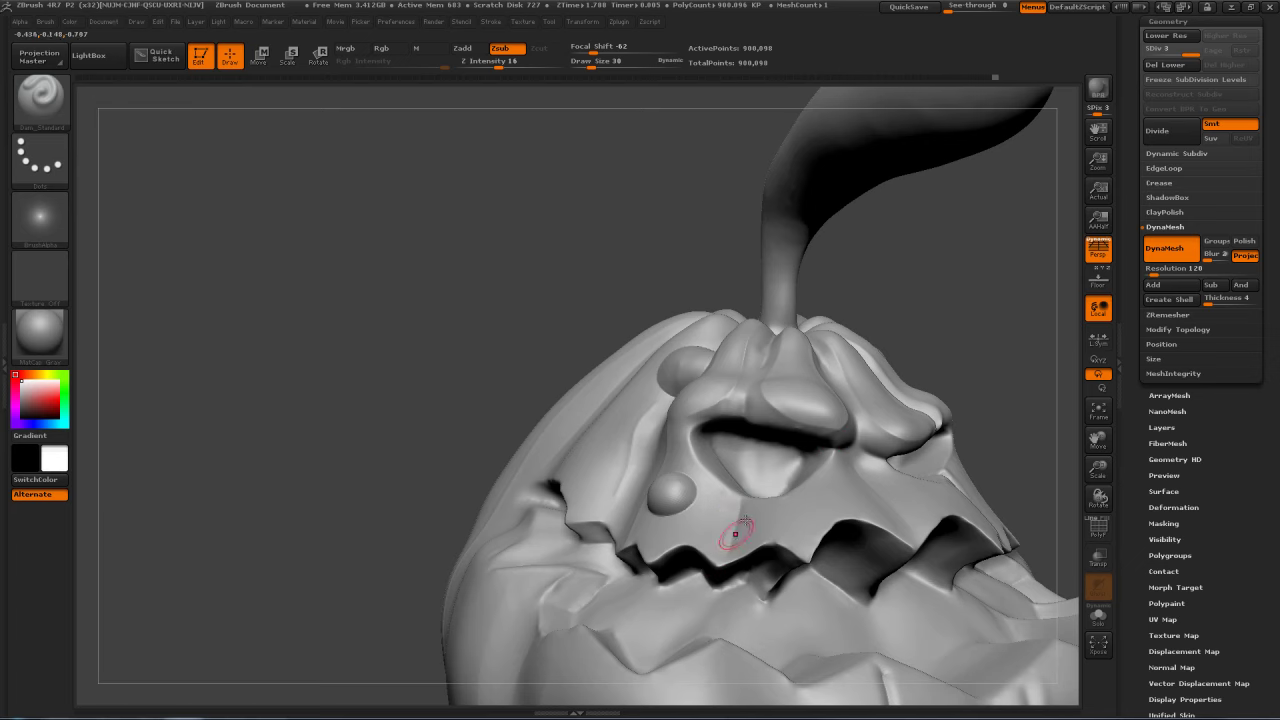
{"action": "mouse_move", "coordinate": [894, 309]}
{"action": "left_mouse_down"}
{"action": "mouse_move", "coordinate": [903, 274]}
{"action": "mouse_move", "coordinate": [887, 281]}
{"action": "mouse_move", "coordinate": [900, 310]}
{"action": "mouse_move", "coordinate": [891, 255]}
{"action": "mouse_move", "coordinate": [845, 292]}
{"action": "mouse_move", "coordinate": [904, 330]}
{"action": "left_mouse_up"}
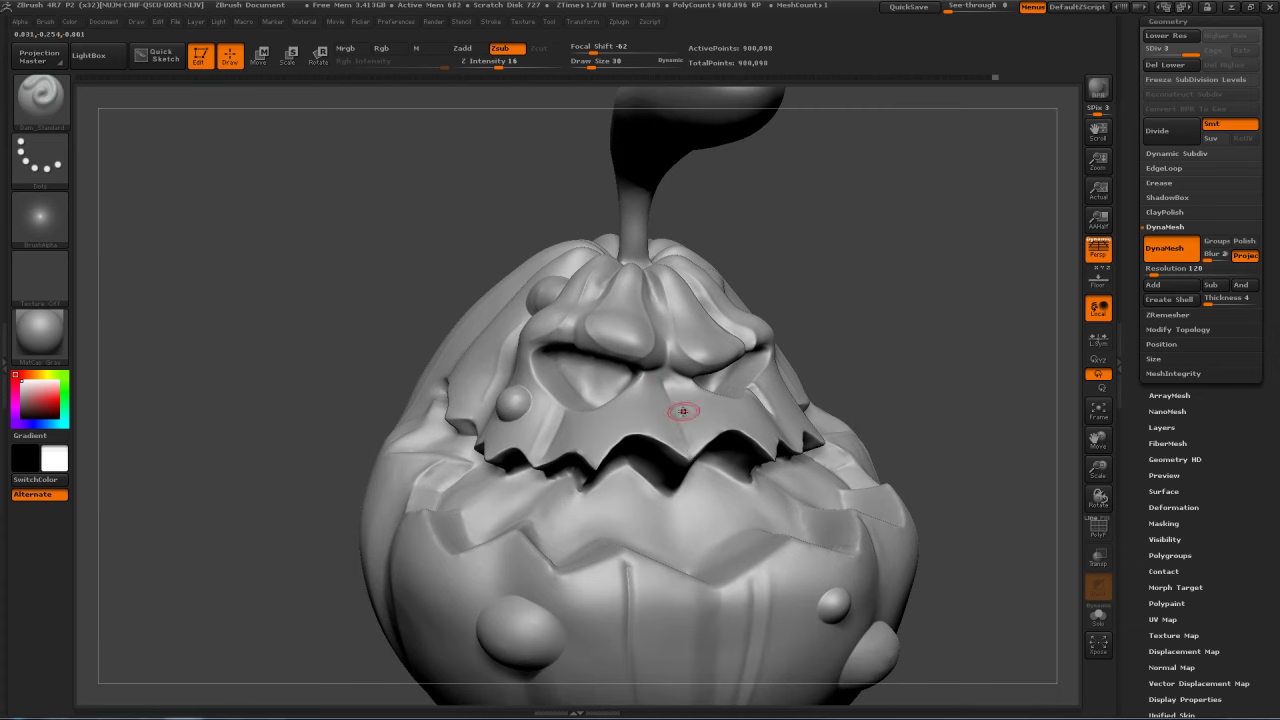
Step: Carve further fine creases below the eye sockets and toward the jagged upper mouth edge, smoothing them where needed
{"action": "left_click_drag", "start_coordinate": [707, 436], "coordinate": [717, 470]}
{"action": "left_click_drag", "start_coordinate": [899, 332], "coordinate": [800, 338]}
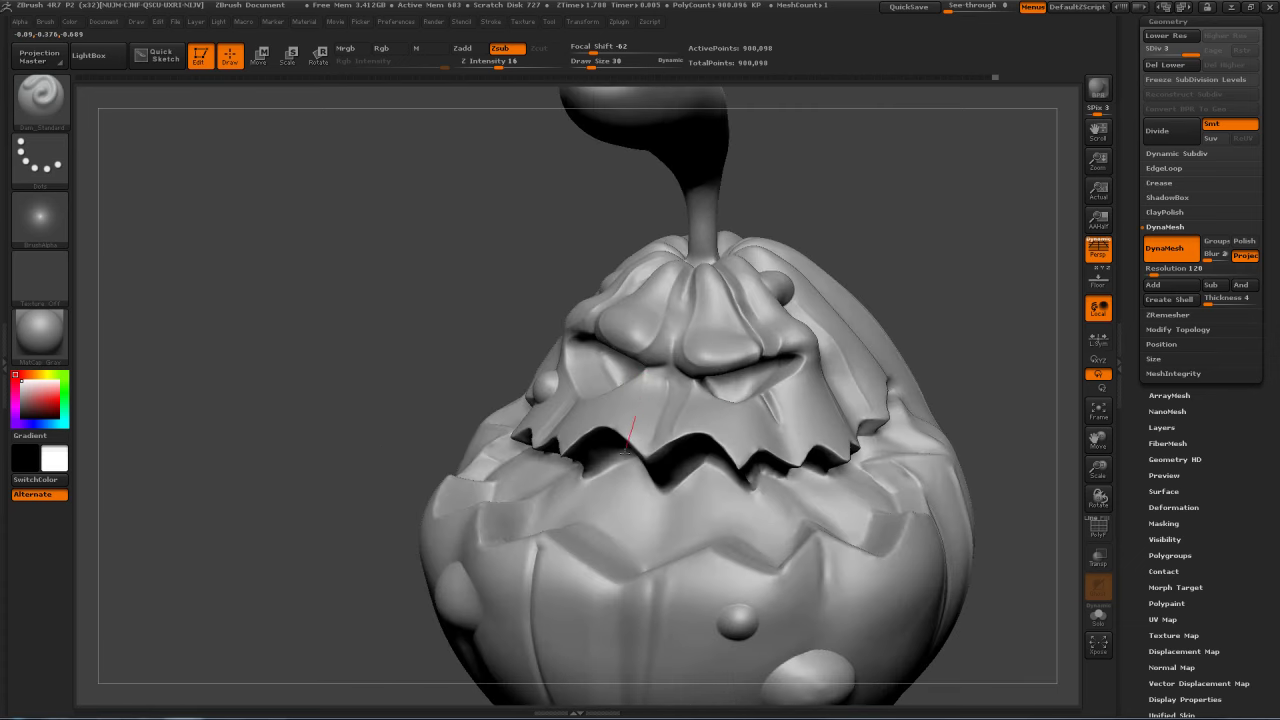
{"action": "mouse_move", "coordinate": [921, 340]}
{"action": "left_mouse_down"}
{"action": "mouse_move", "coordinate": [990, 325]}
{"action": "mouse_move", "coordinate": [943, 310]}
{"action": "left_mouse_up"}
{"action": "key", "text": "alt"}
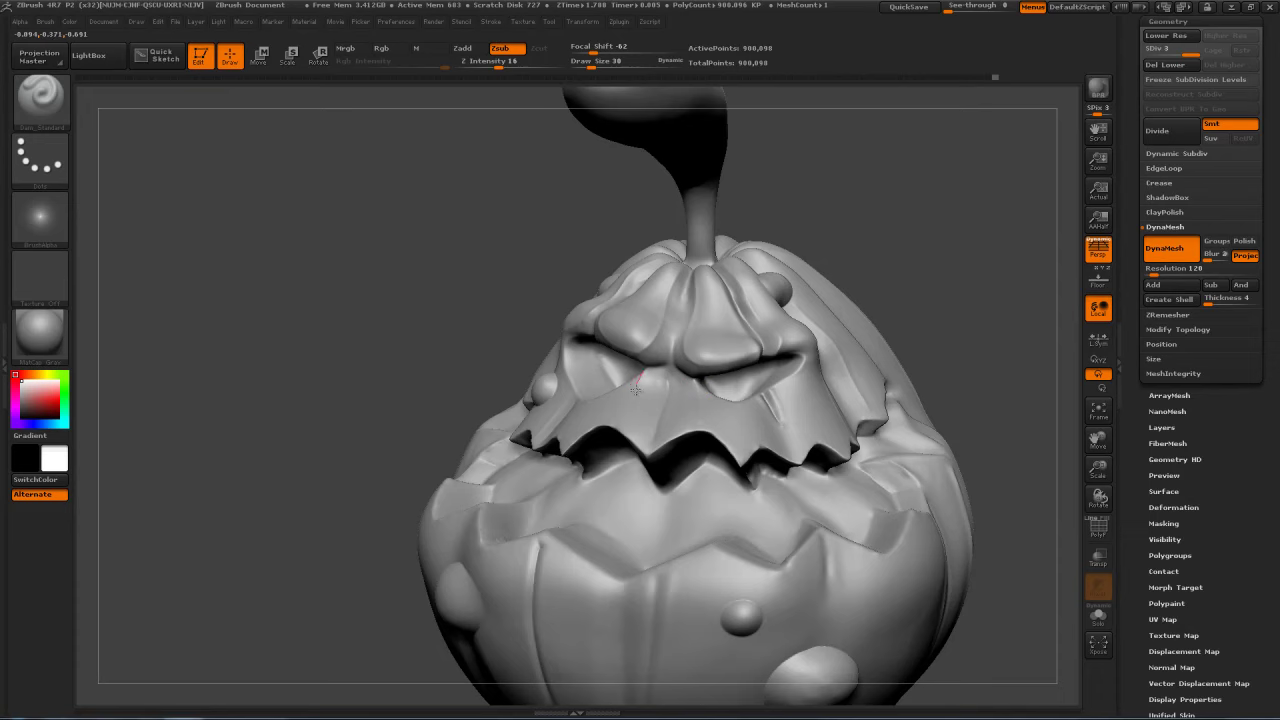
{"action": "mouse_move", "coordinate": [968, 272]}
{"action": "left_mouse_down"}
{"action": "mouse_move", "coordinate": [900, 276]}
{"action": "mouse_move", "coordinate": [990, 285]}
{"action": "left_mouse_up"}
{"action": "key", "text": "shift"}
{"action": "right_click_drag", "start_coordinate": [695, 421], "coordinate": [768, 420]}
{"action": "left_click_drag", "start_coordinate": [741, 416], "coordinate": [736, 440]}
{"action": "left_click_drag", "start_coordinate": [566, 366], "coordinate": [757, 445]}
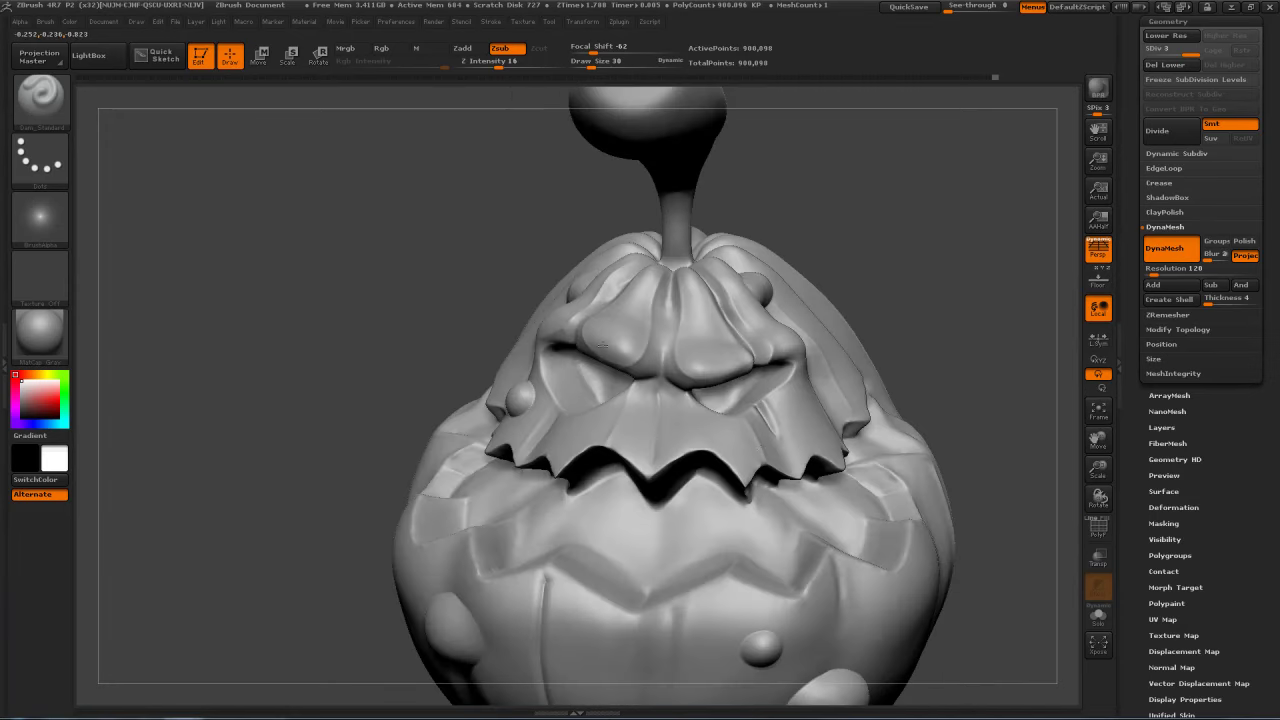
Step: Flatten the cut end of the stem with the TrimDynamic brush at draw size 131
{"action": "left_click_drag", "start_coordinate": [880, 300], "coordinate": [915, 266]}
{"action": "left_click_drag", "start_coordinate": [836, 186], "coordinate": [760, 258], "text": "alt"}
{"action": "key", "text": "b"}
{"action": "key", "text": "t"}
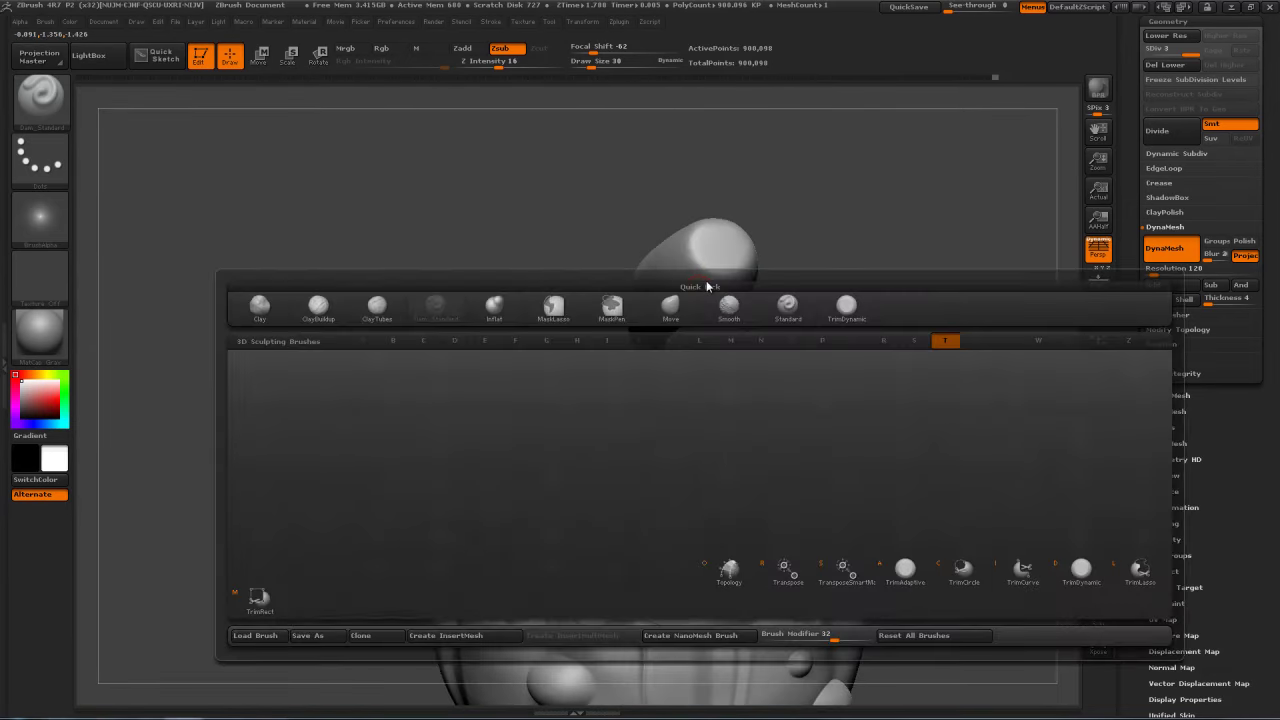
{"action": "key", "text": "d"}
{"action": "key", "text": "s"}
{"action": "mouse_move", "coordinate": [717, 248]}
{"action": "left_mouse_down"}
{"action": "mouse_move", "coordinate": [737, 249]}
{"action": "mouse_move", "coordinate": [720, 250]}
{"action": "left_mouse_up"}
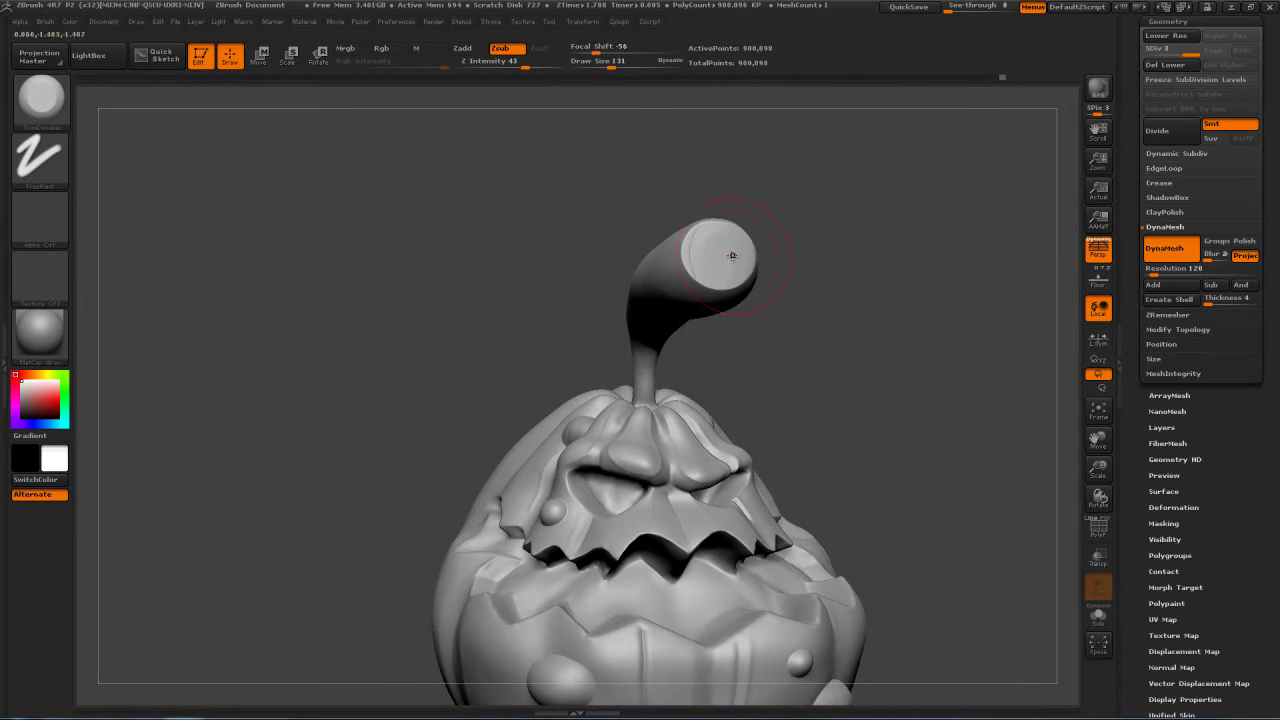
Step: Carve a spiral groove into the stem's flat cut end with the Dam_Standard brush at draw size 62
{"action": "mouse_move", "coordinate": [820, 250]}
{"action": "left_mouse_down"}
{"action": "mouse_move", "coordinate": [891, 229]}
{"action": "mouse_move", "coordinate": [866, 203]}
{"action": "mouse_move", "coordinate": [796, 223]}
{"action": "mouse_move", "coordinate": [848, 225]}
{"action": "mouse_move", "coordinate": [800, 225]}
{"action": "mouse_move", "coordinate": [620, 305]}
{"action": "mouse_move", "coordinate": [610, 272]}
{"action": "mouse_move", "coordinate": [652, 346]}
{"action": "mouse_move", "coordinate": [528, 383]}
{"action": "mouse_move", "coordinate": [570, 421]}
{"action": "left_mouse_up"}
{"action": "left_click_drag", "start_coordinate": [679, 357], "coordinate": [480, 591], "text": "alt"}
{"action": "mouse_move", "coordinate": [868, 244]}
{"action": "left_mouse_down", "text": "alt"}
{"action": "mouse_move", "coordinate": [800, 286]}
{"action": "mouse_move", "coordinate": [828, 299]}
{"action": "mouse_move", "coordinate": [866, 371]}
{"action": "mouse_move", "coordinate": [890, 292]}
{"action": "mouse_move", "coordinate": [810, 281]}
{"action": "left_mouse_up", "text": "alt"}
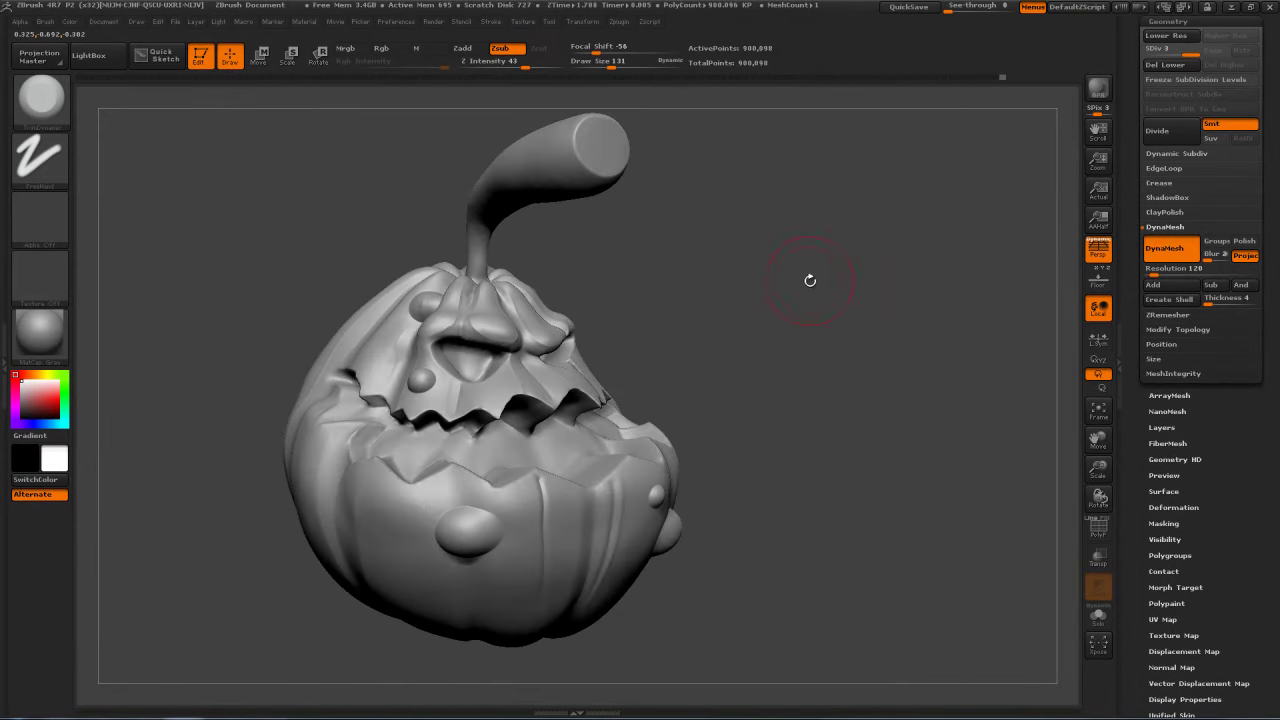
{"action": "key", "text": "b"}
{"action": "key", "text": "d"}
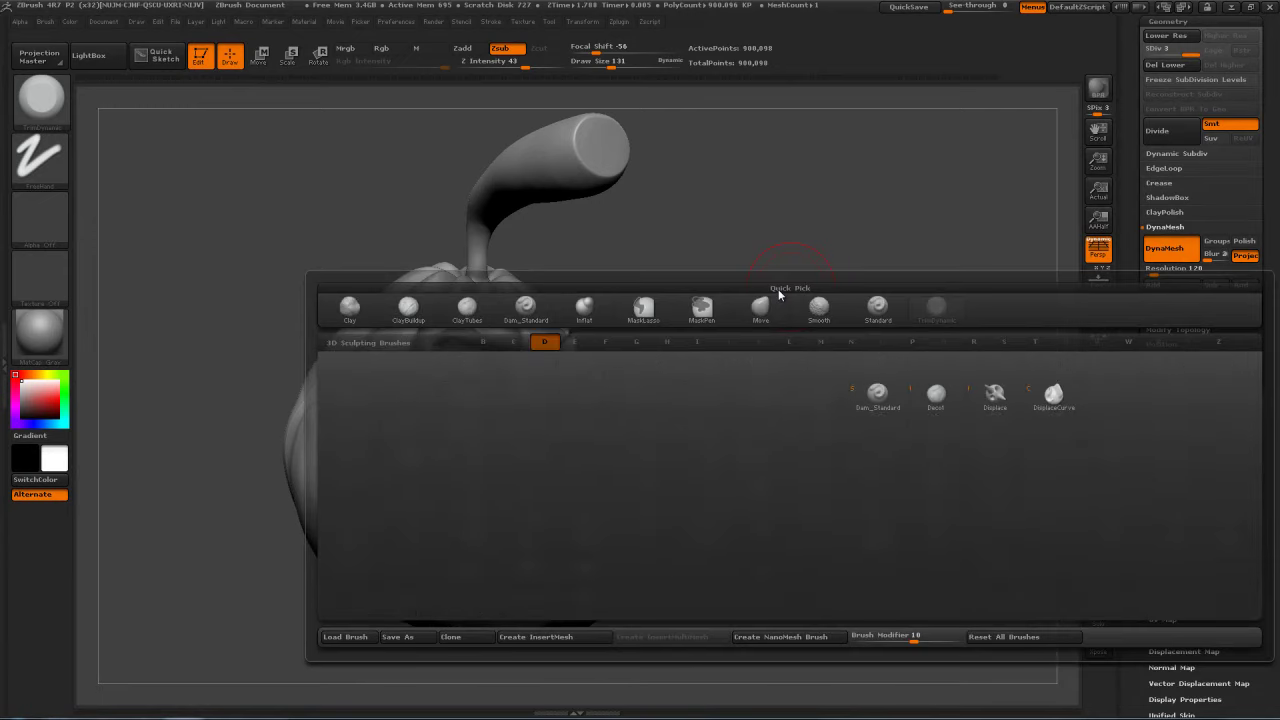
{"action": "key", "text": "a"}
{"action": "left_click", "coordinate": [489, 22]}
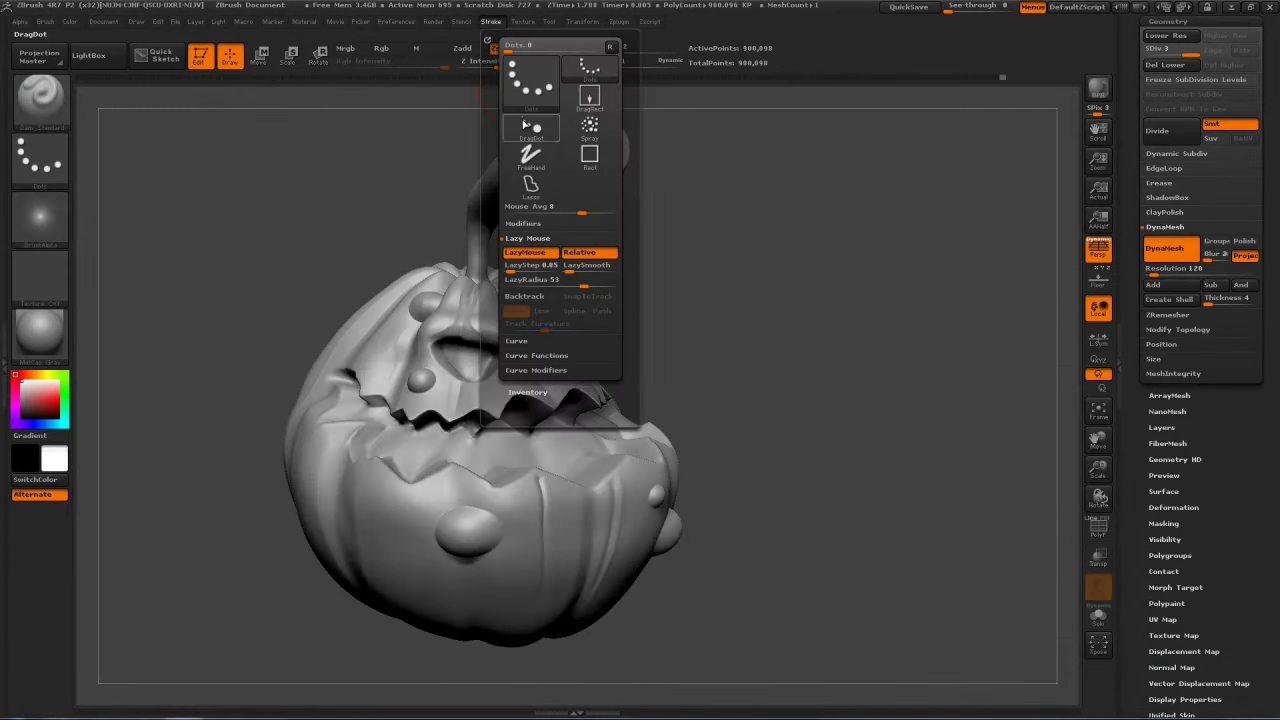
{"action": "mouse_move", "coordinate": [730, 250]}
{"action": "left_mouse_down"}
{"action": "mouse_move", "coordinate": [808, 250]}
{"action": "mouse_move", "coordinate": [808, 300]}
{"action": "mouse_move", "coordinate": [848, 350]}
{"action": "left_mouse_up"}
{"action": "key", "text": "s"}
{"action": "left_click_drag", "start_coordinate": [663, 195], "coordinate": [651, 195]}
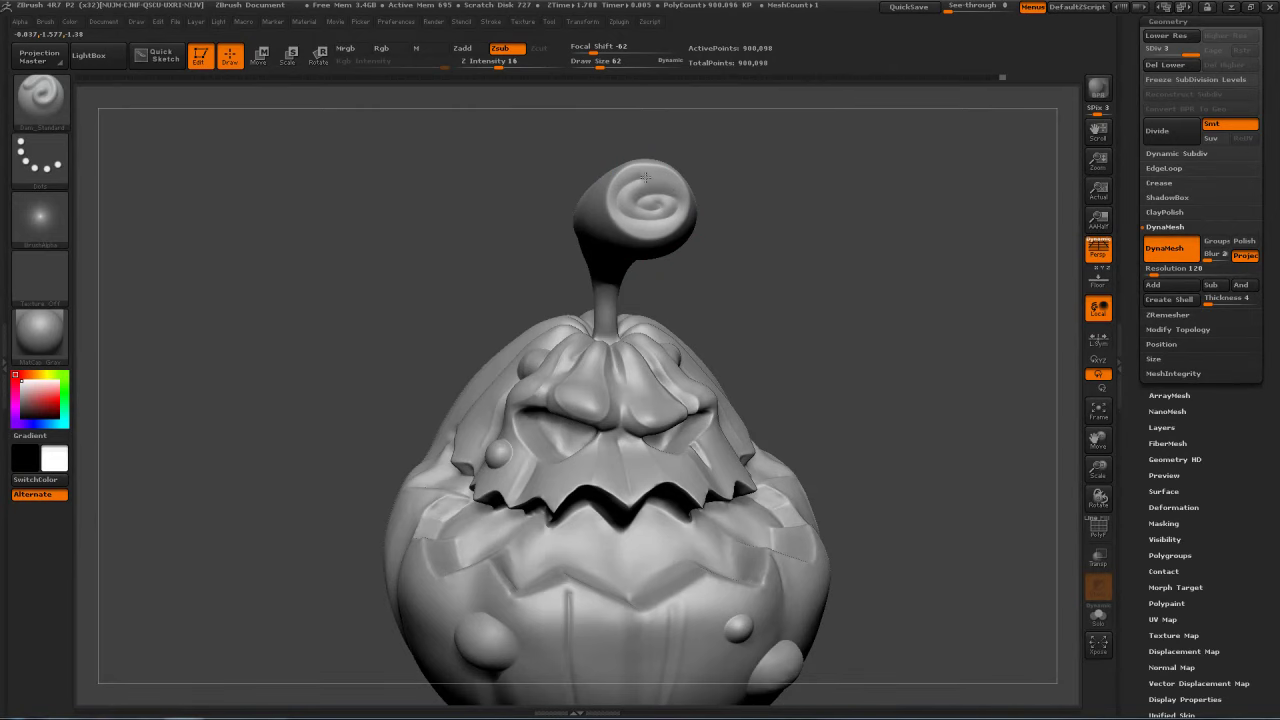
{"action": "left_click_drag", "start_coordinate": [680, 205], "coordinate": [622, 236]}
Step: Carve lengthwise grooves along one side of the stem, from its cut end toward the base, undoing the first attempt
{"action": "mouse_move", "coordinate": [717, 167]}
{"action": "left_mouse_down"}
{"action": "mouse_move", "coordinate": [810, 170]}
{"action": "mouse_move", "coordinate": [717, 167]}
{"action": "left_mouse_up"}
{"action": "left_click_drag", "start_coordinate": [805, 182], "coordinate": [748, 187]}
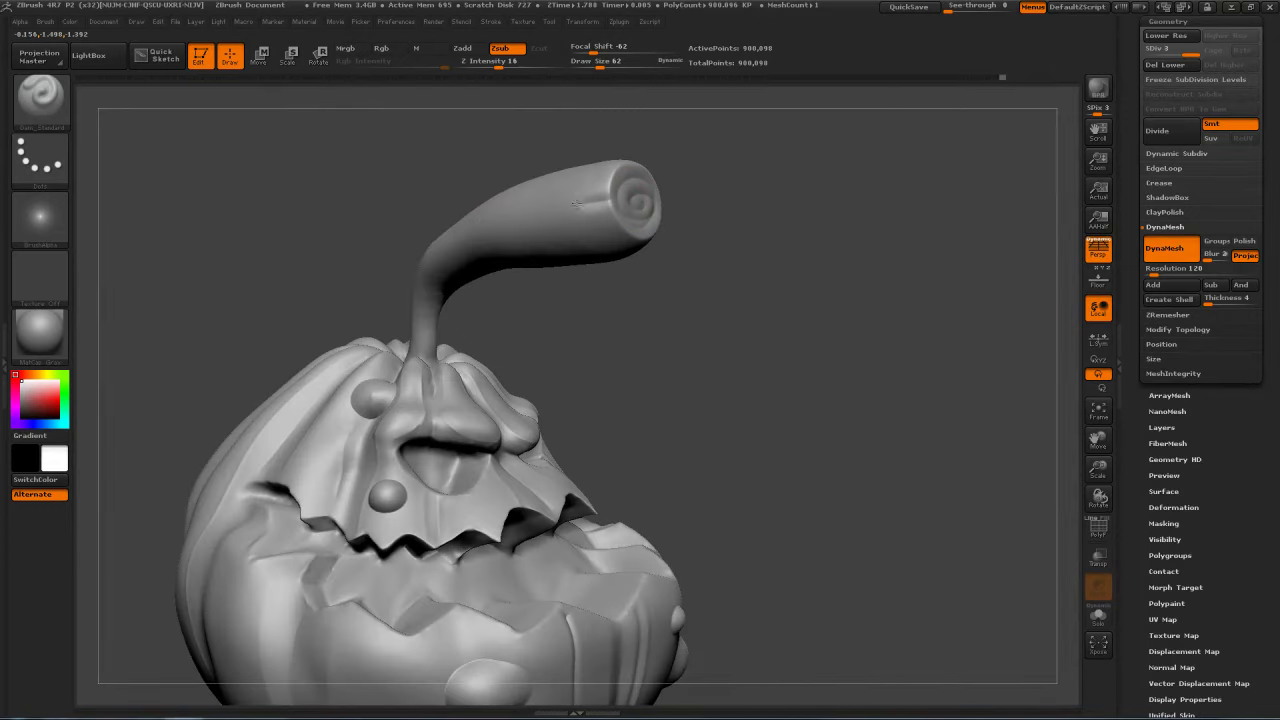
{"action": "left_click_drag", "start_coordinate": [757, 200], "coordinate": [703, 203]}
{"action": "key", "text": "ctrl"}
{"action": "key", "text": "ctrl+z"}
{"action": "left_click_drag", "start_coordinate": [608, 200], "coordinate": [455, 234]}
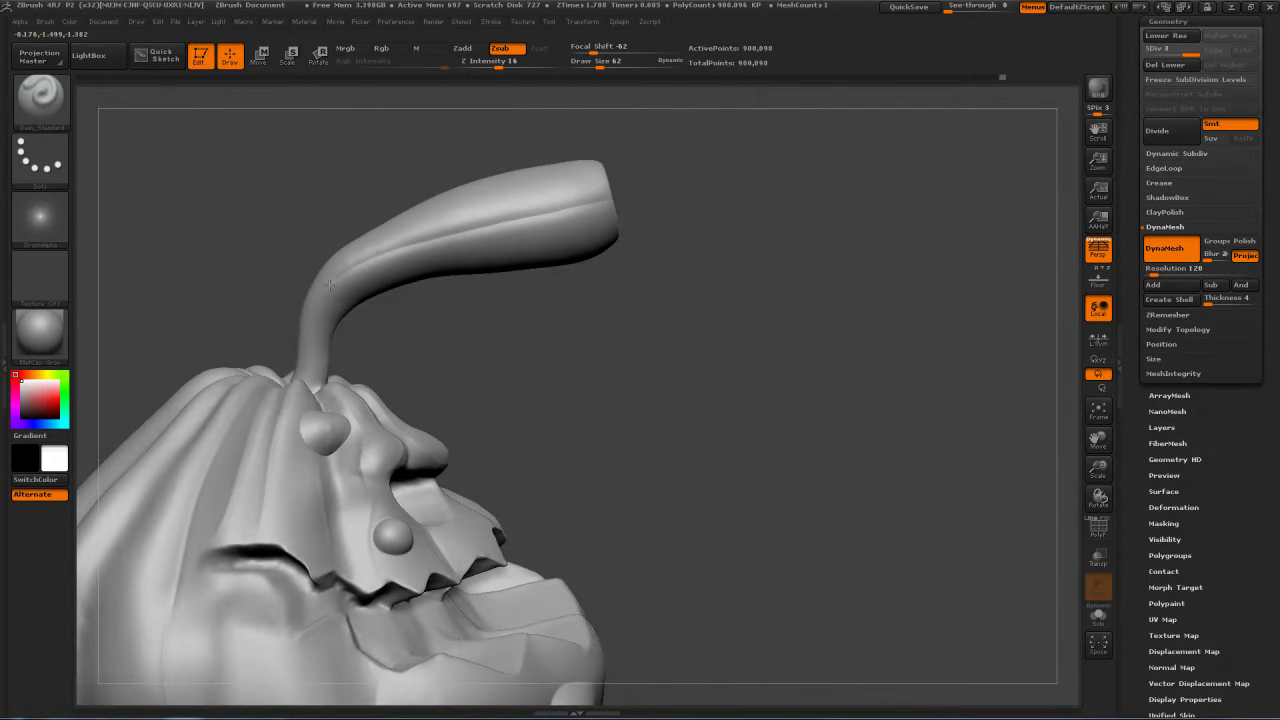
{"action": "left_click_drag", "start_coordinate": [651, 257], "coordinate": [603, 229]}
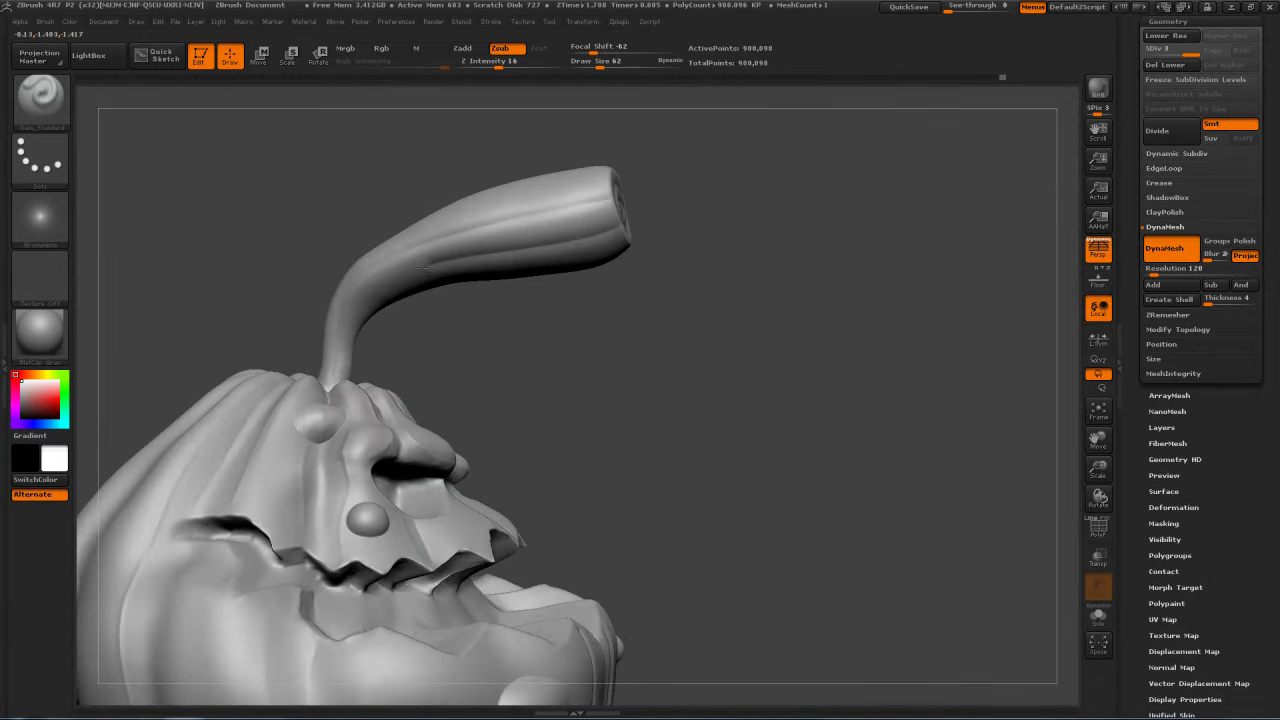
Step: Carve lengthwise grooves along the opposite side and the upper surface of the stem
{"action": "left_click_drag", "start_coordinate": [618, 284], "coordinate": [370, 290]}
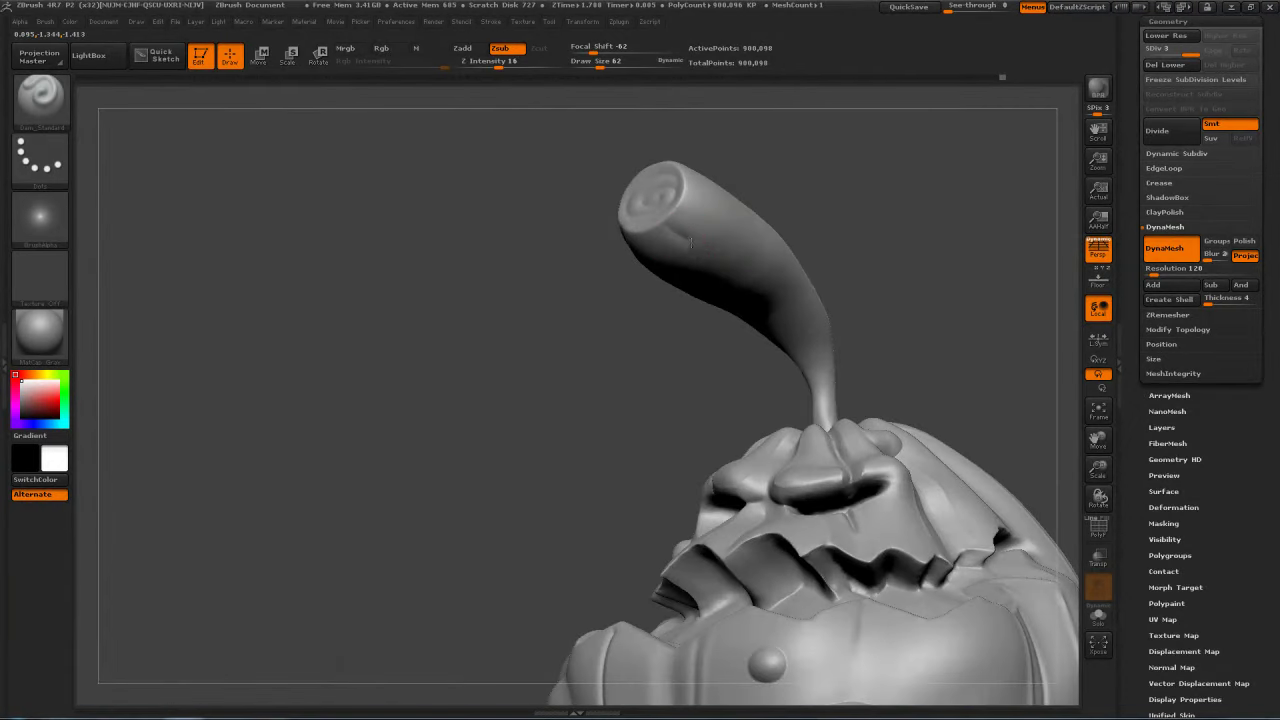
{"action": "mouse_move", "coordinate": [825, 404]}
{"action": "left_mouse_down"}
{"action": "mouse_move", "coordinate": [629, 271]}
{"action": "mouse_move", "coordinate": [539, 257]}
{"action": "mouse_move", "coordinate": [605, 295]}
{"action": "mouse_move", "coordinate": [672, 298]}
{"action": "left_mouse_up"}
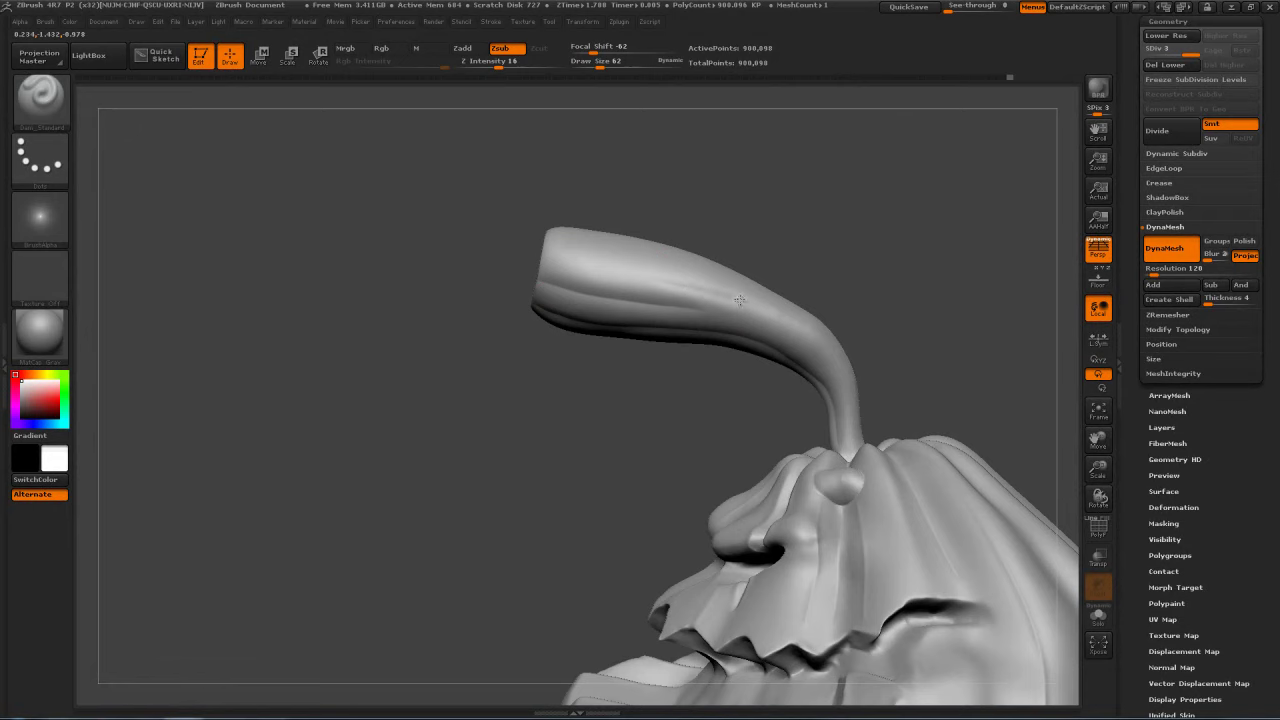
{"action": "mouse_move", "coordinate": [934, 251]}
{"action": "left_mouse_down"}
{"action": "mouse_move", "coordinate": [845, 355]}
{"action": "mouse_move", "coordinate": [690, 300]}
{"action": "mouse_move", "coordinate": [780, 332]}
{"action": "mouse_move", "coordinate": [834, 376]}
{"action": "left_mouse_up"}
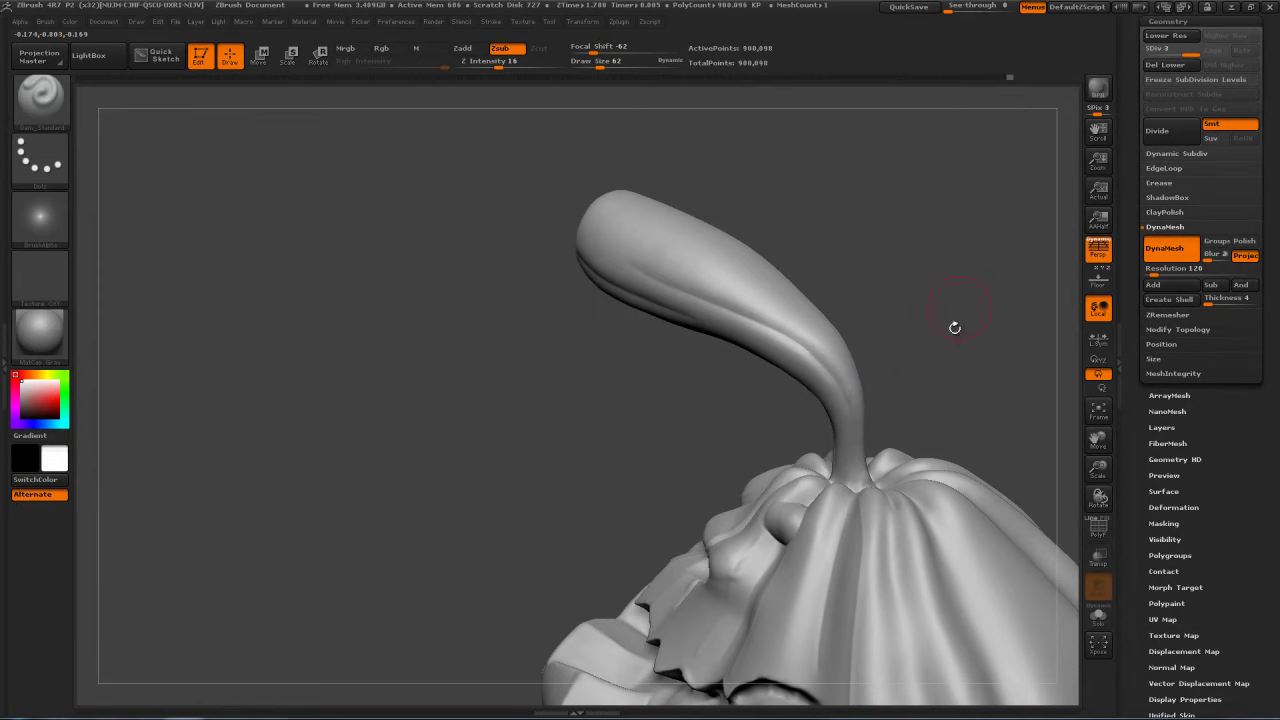
{"action": "left_click_drag", "start_coordinate": [955, 327], "coordinate": [683, 260]}
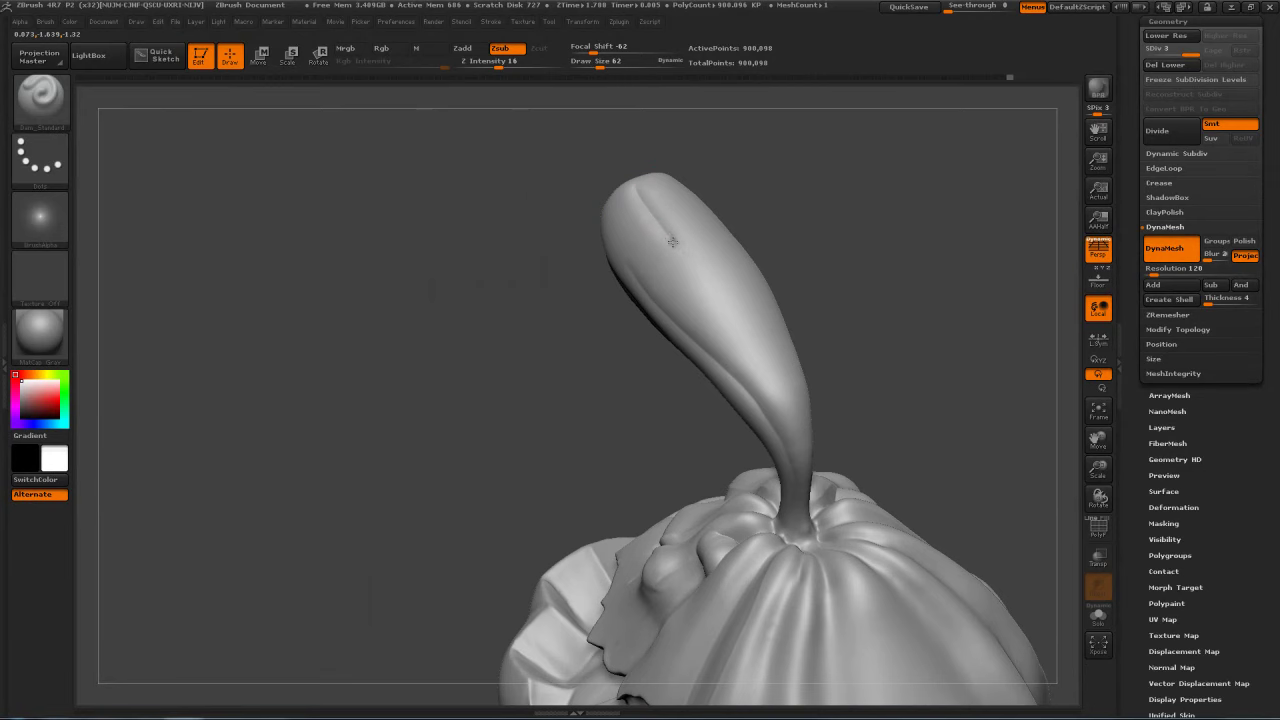
{"action": "mouse_move", "coordinate": [927, 337]}
{"action": "left_mouse_down"}
{"action": "mouse_move", "coordinate": [969, 226]}
{"action": "mouse_move", "coordinate": [760, 250]}
{"action": "left_mouse_up"}
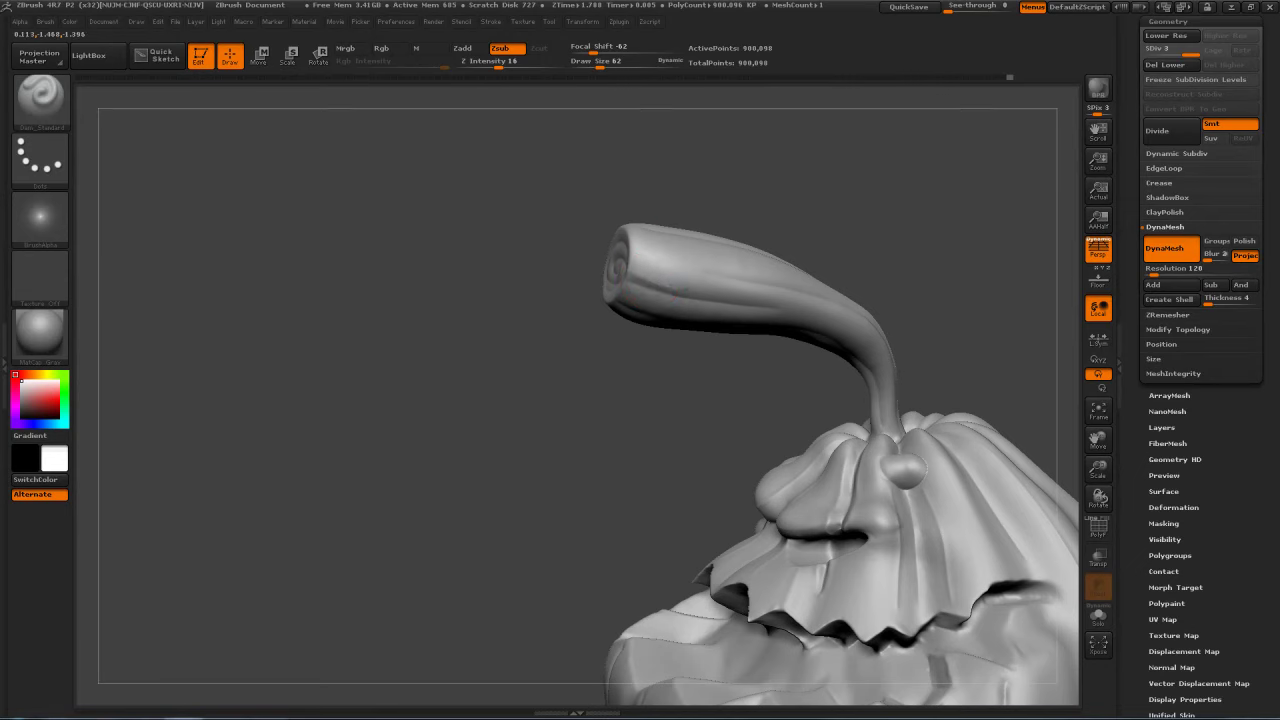
Step: Carve additional lengthwise grooves along the stem's lower sides and underside, down to its narrow base
{"action": "left_click_drag", "start_coordinate": [752, 229], "coordinate": [693, 234]}
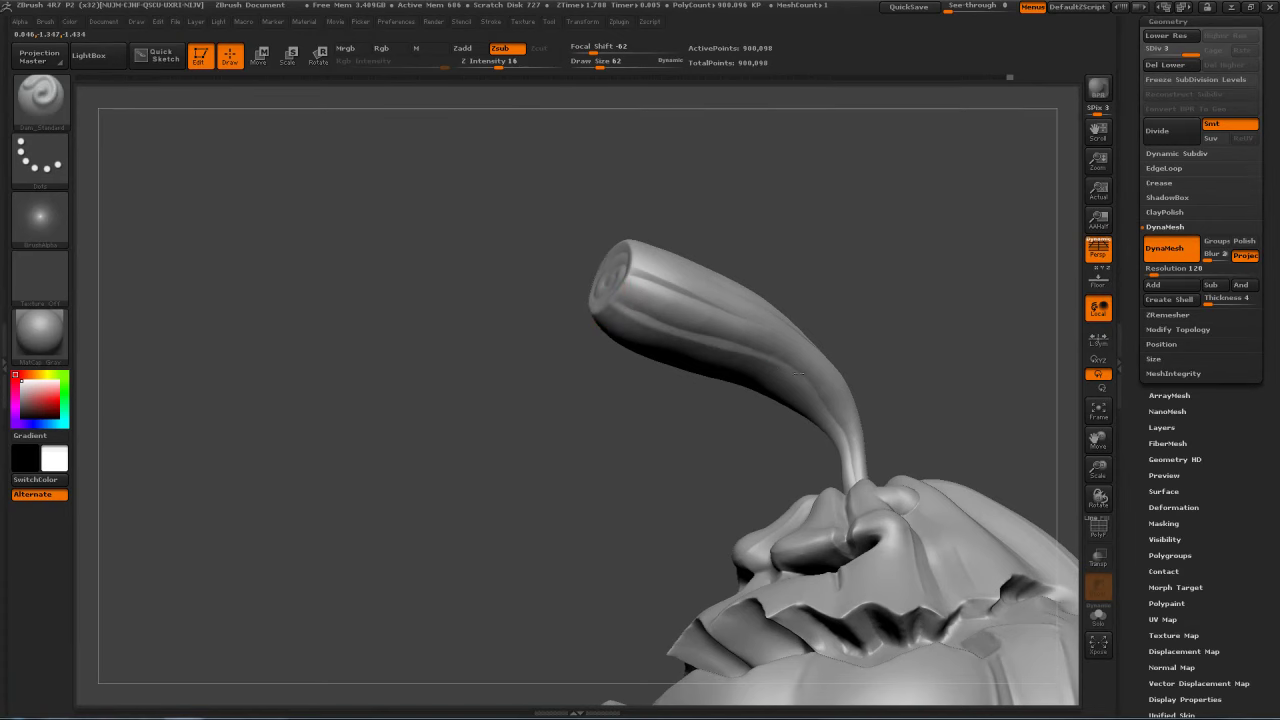
{"action": "left_click_drag", "start_coordinate": [797, 273], "coordinate": [789, 244]}
{"action": "left_click_drag", "start_coordinate": [700, 254], "coordinate": [707, 282]}
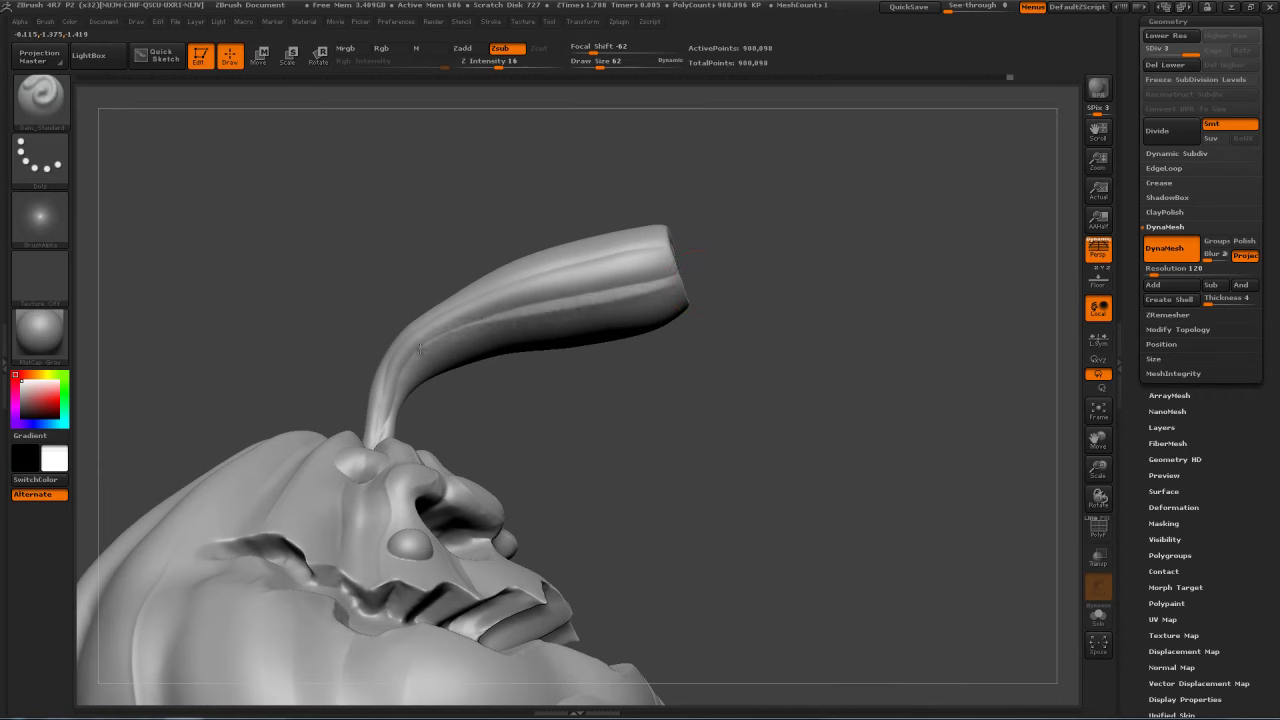
{"action": "left_click_drag", "start_coordinate": [837, 248], "coordinate": [679, 262]}
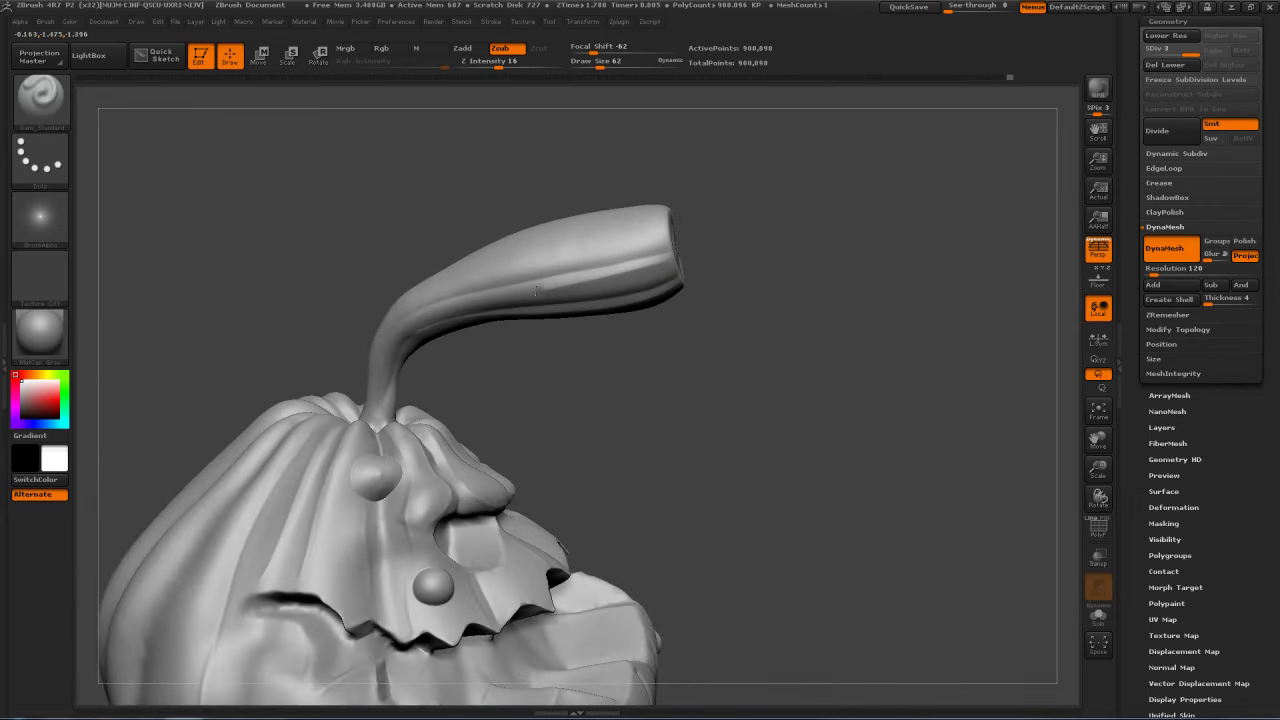
{"action": "left_click_drag", "start_coordinate": [752, 230], "coordinate": [676, 248]}
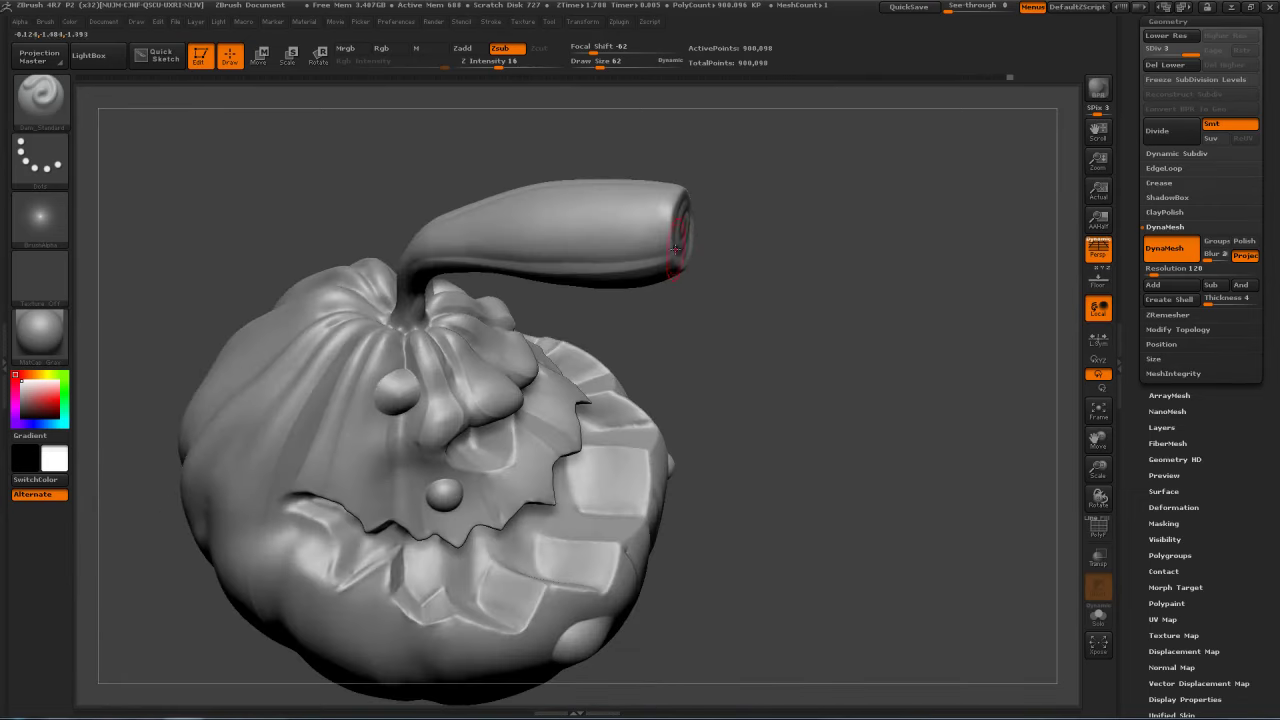
Step: Undo the last stem stroke and carve a groove along the stem's upper side from the cut end
{"action": "left_click_drag", "start_coordinate": [760, 285], "coordinate": [749, 211]}
{"action": "key", "text": "ctrl+z"}
{"action": "left_click_drag", "start_coordinate": [625, 260], "coordinate": [440, 310], "text": "alt"}
{"action": "mouse_move", "coordinate": [880, 250]}
{"action": "left_mouse_down"}
{"action": "mouse_move", "coordinate": [700, 270]}
{"action": "mouse_move", "coordinate": [884, 270]}
{"action": "mouse_move", "coordinate": [497, 308]}
{"action": "left_mouse_up"}
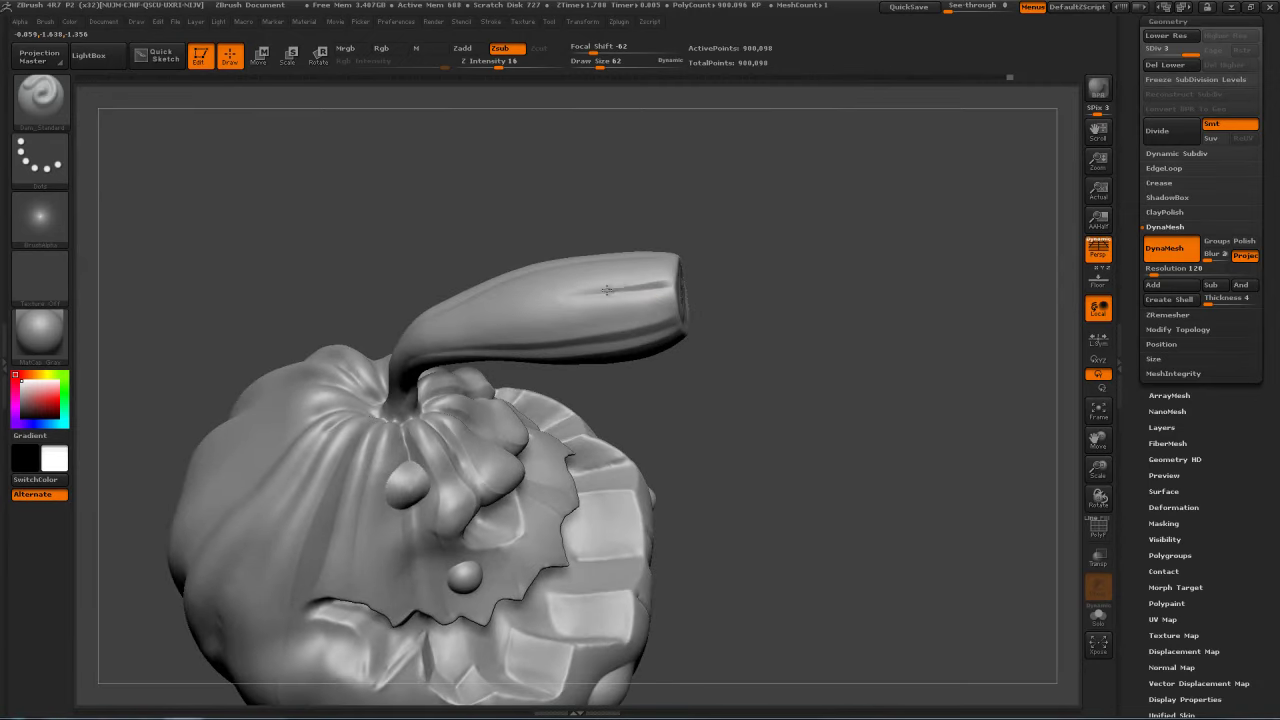
{"action": "left_click_drag", "start_coordinate": [827, 245], "coordinate": [688, 293]}
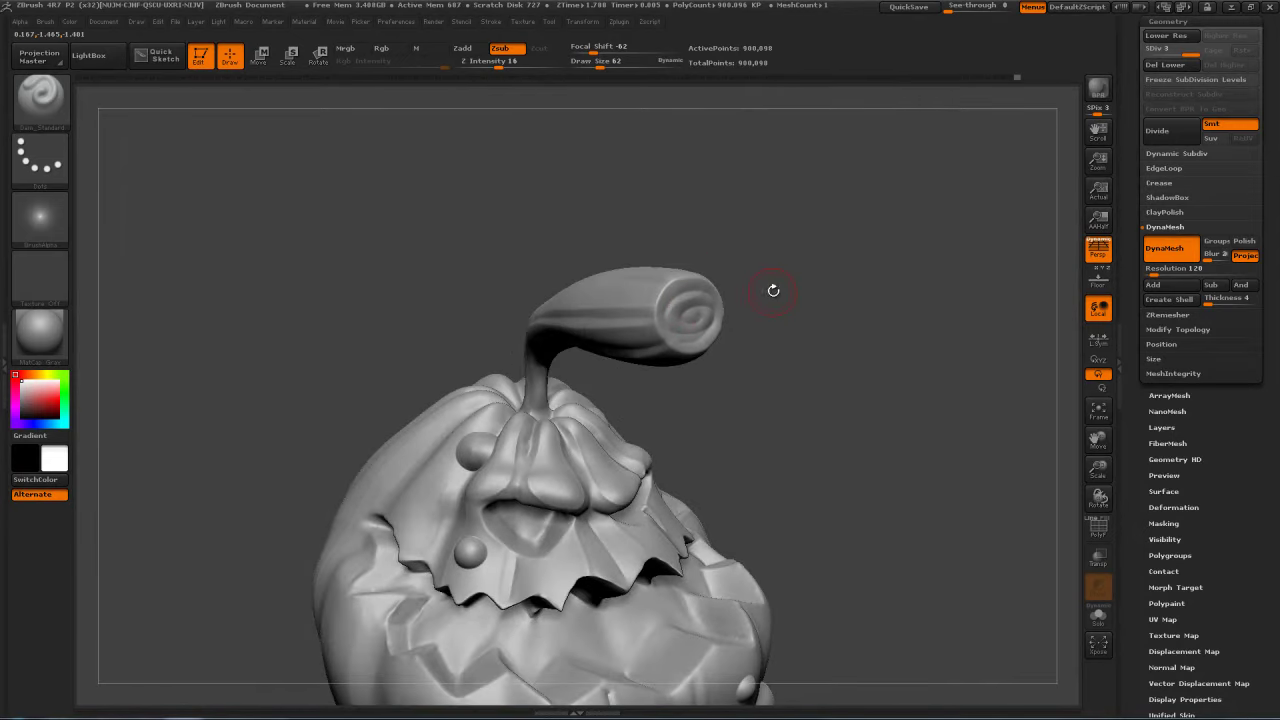
Step: Bend the stem into a sideways curve with the Move brush at subdivision level 1 and draw size 577
{"action": "key", "text": "f"}
{"action": "mouse_move", "coordinate": [866, 255]}
{"action": "left_mouse_down"}
{"action": "mouse_move", "coordinate": [837, 228]}
{"action": "mouse_move", "coordinate": [883, 214]}
{"action": "mouse_move", "coordinate": [885, 247]}
{"action": "mouse_move", "coordinate": [871, 248]}
{"action": "left_mouse_up"}
{"action": "left_click_drag", "start_coordinate": [801, 308], "coordinate": [760, 349]}
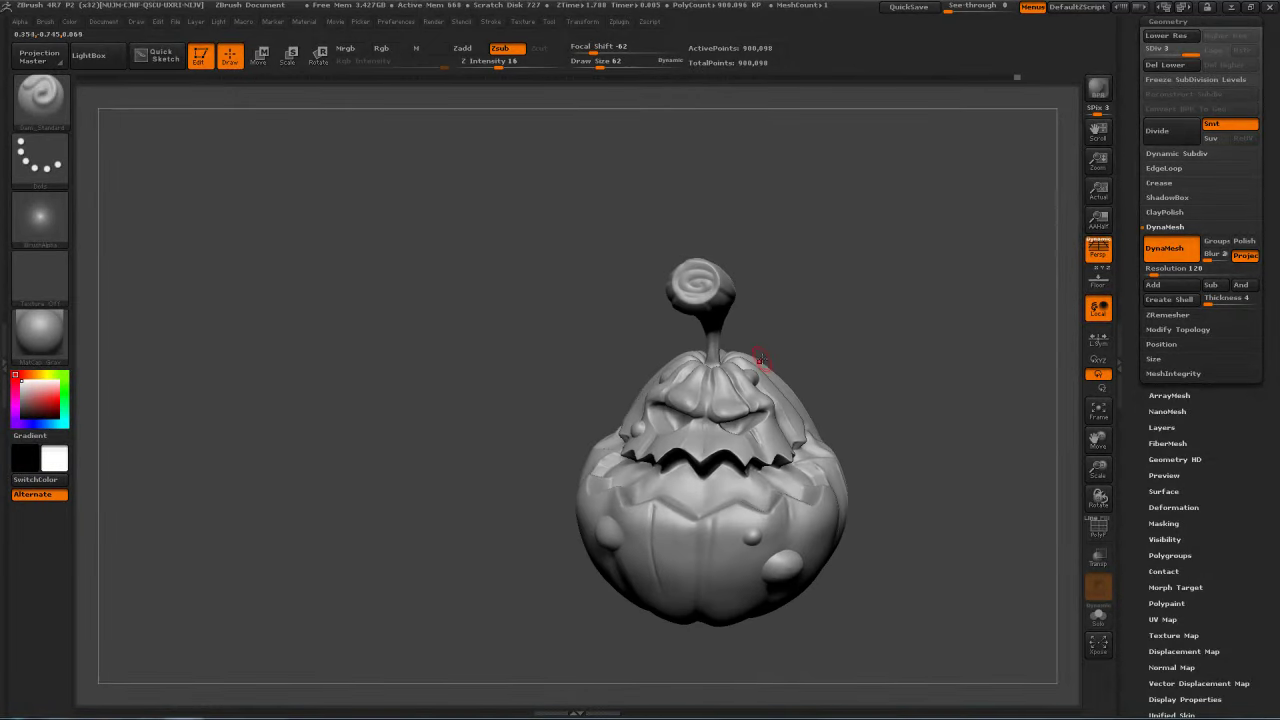
{"action": "key", "text": "b"}
{"action": "key", "text": "v"}
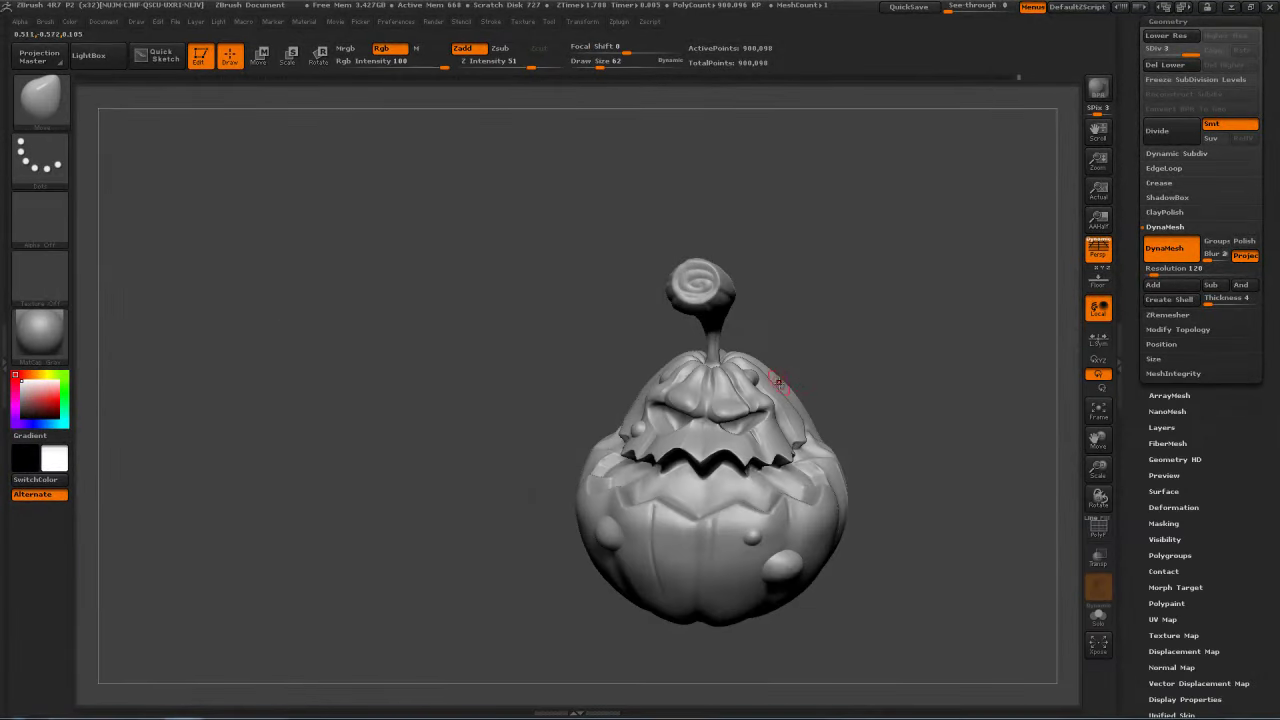
{"action": "key", "text": "s"}
{"action": "mouse_move", "coordinate": [790, 387]}
{"action": "left_mouse_down"}
{"action": "mouse_move", "coordinate": [829, 390]}
{"action": "mouse_move", "coordinate": [885, 440]}
{"action": "mouse_move", "coordinate": [875, 308]}
{"action": "mouse_move", "coordinate": [868, 335]}
{"action": "left_mouse_up"}
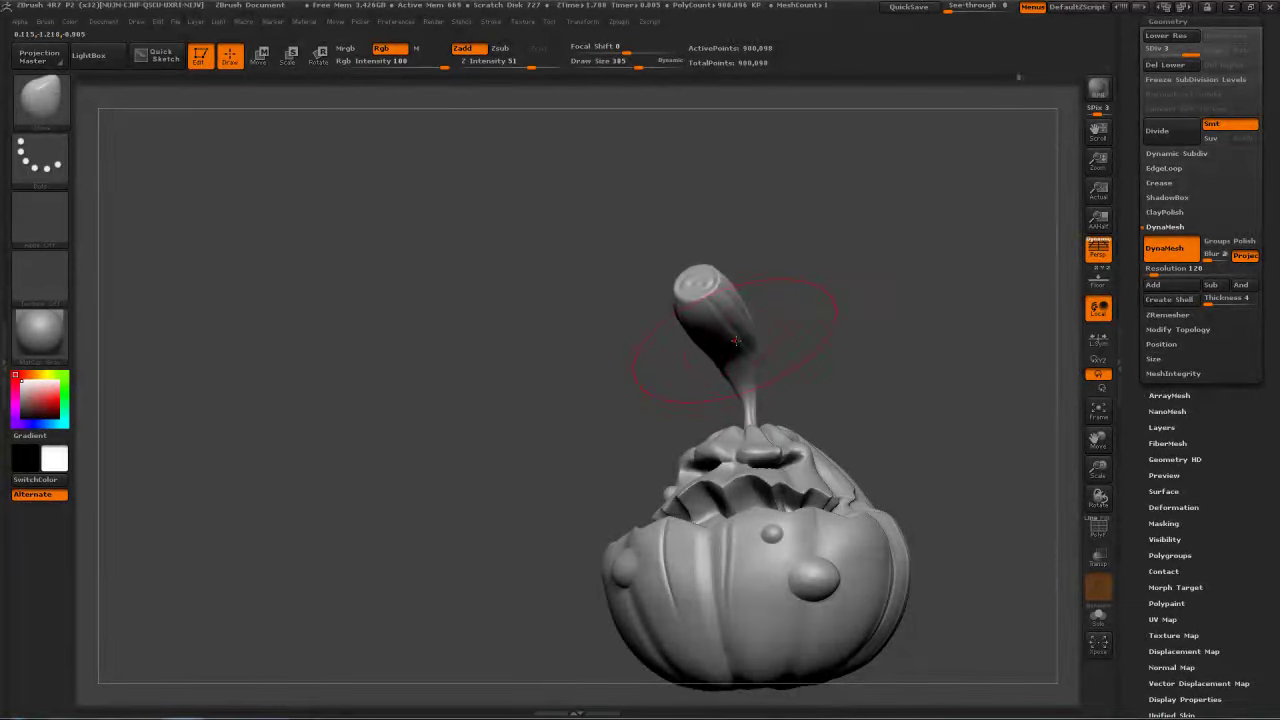
{"action": "left_click_drag", "start_coordinate": [828, 271], "coordinate": [812, 296]}
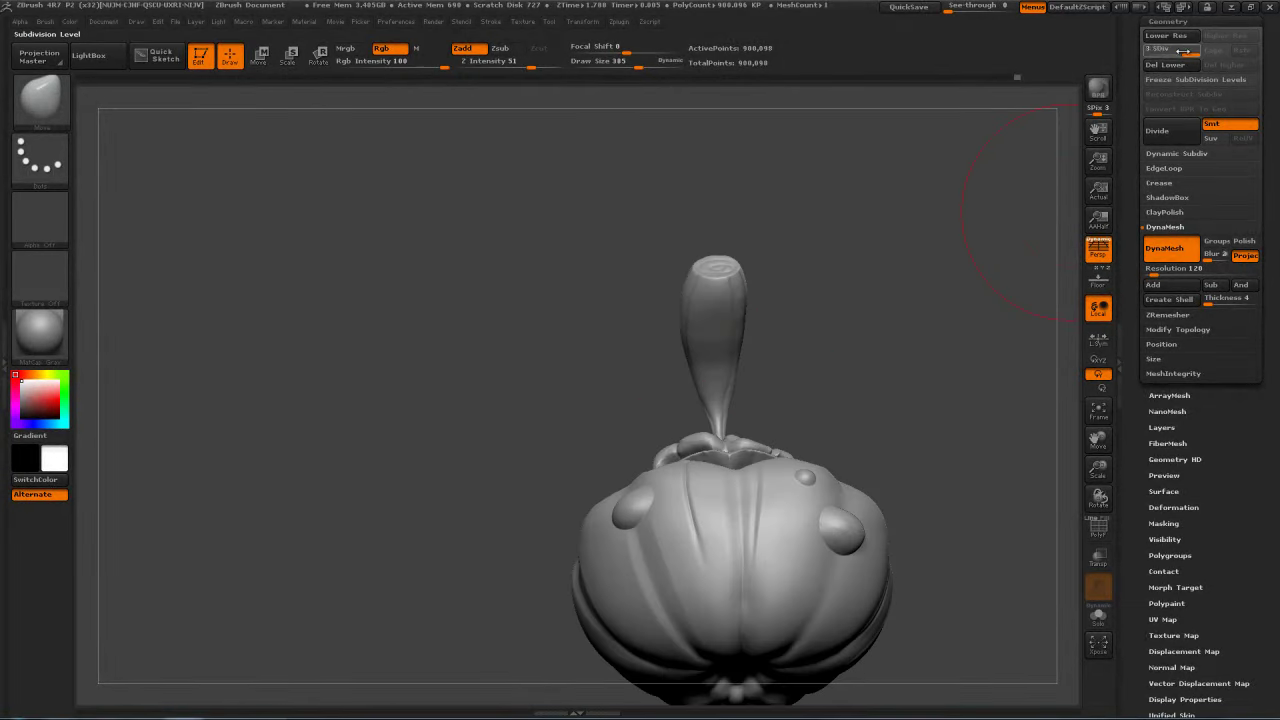
{"action": "left_click", "coordinate": [1148, 51]}
{"action": "key", "text": "s"}
{"action": "mouse_move", "coordinate": [693, 356]}
{"action": "left_mouse_down"}
{"action": "mouse_move", "coordinate": [709, 356]}
{"action": "mouse_move", "coordinate": [714, 342]}
{"action": "mouse_move", "coordinate": [701, 342]}
{"action": "left_mouse_up"}
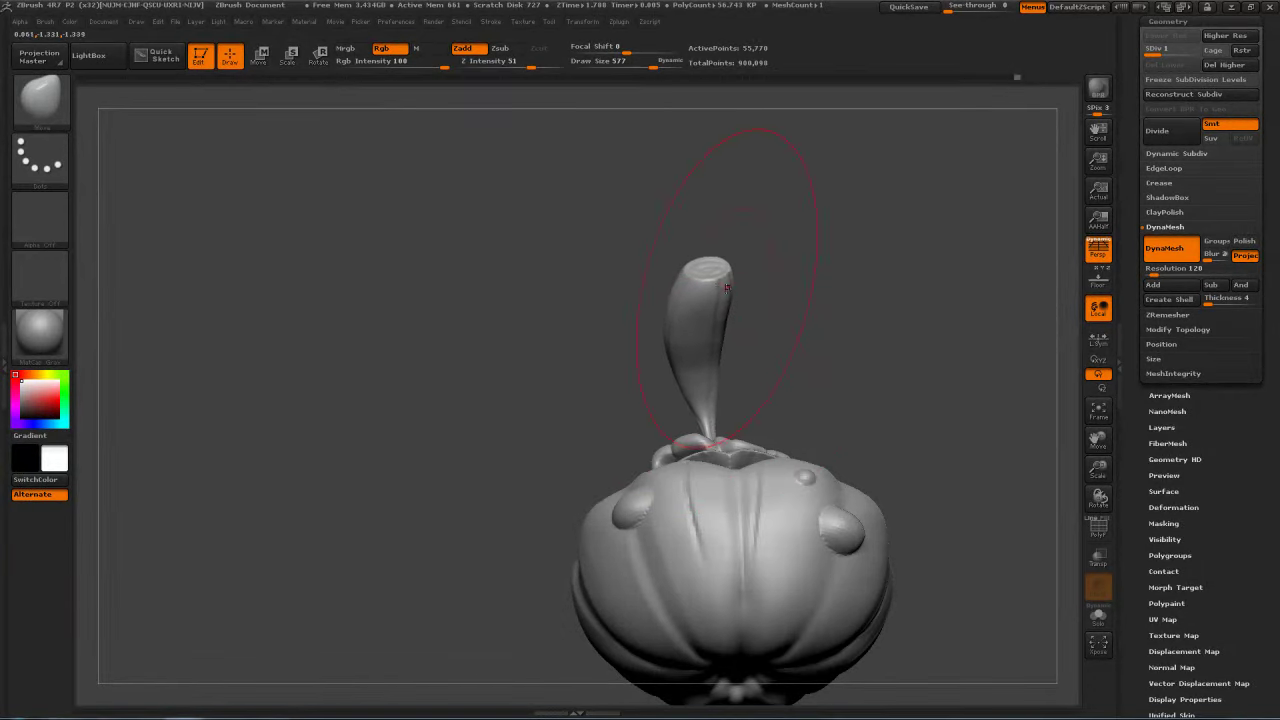
{"action": "left_click_drag", "start_coordinate": [800, 290], "coordinate": [955, 305]}
{"action": "left_click_drag", "start_coordinate": [716, 285], "coordinate": [716, 291]}
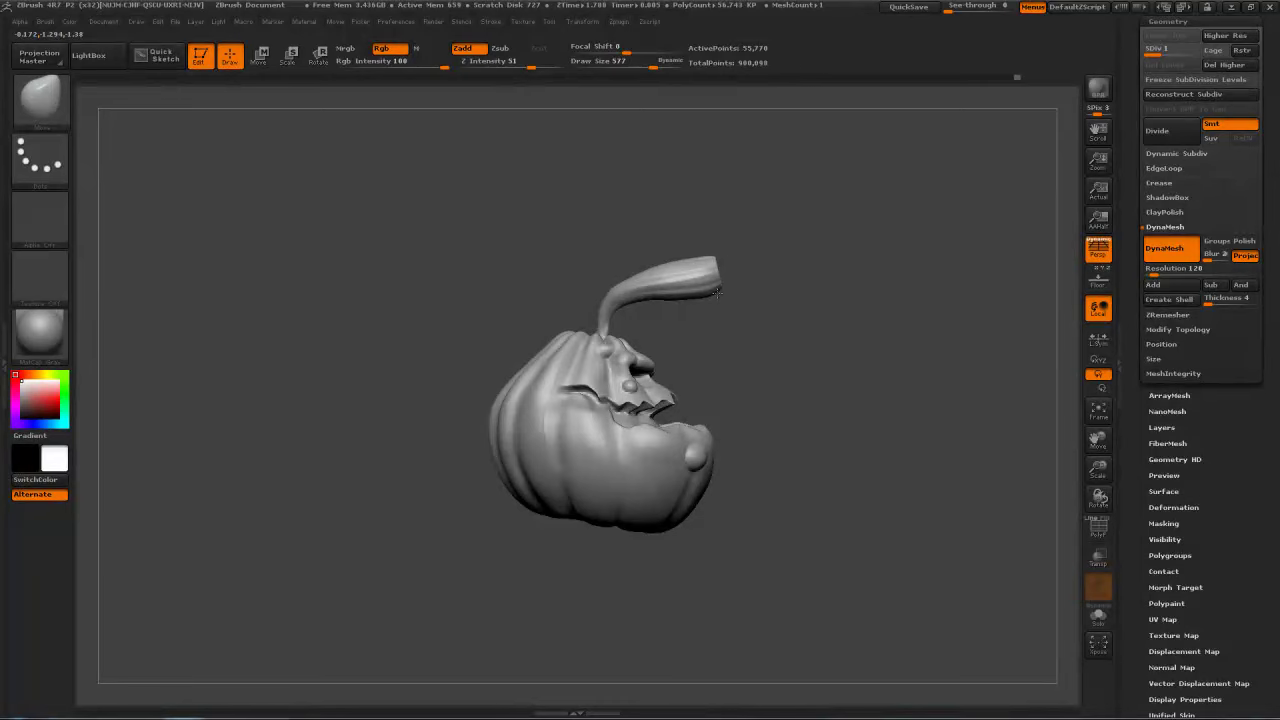
Step: Mask the stem and upper shell down to the mouth edge, choose MaskLasso for masking, and set the draw size to 741
{"action": "left_click_drag", "start_coordinate": [858, 322], "coordinate": [823, 366]}
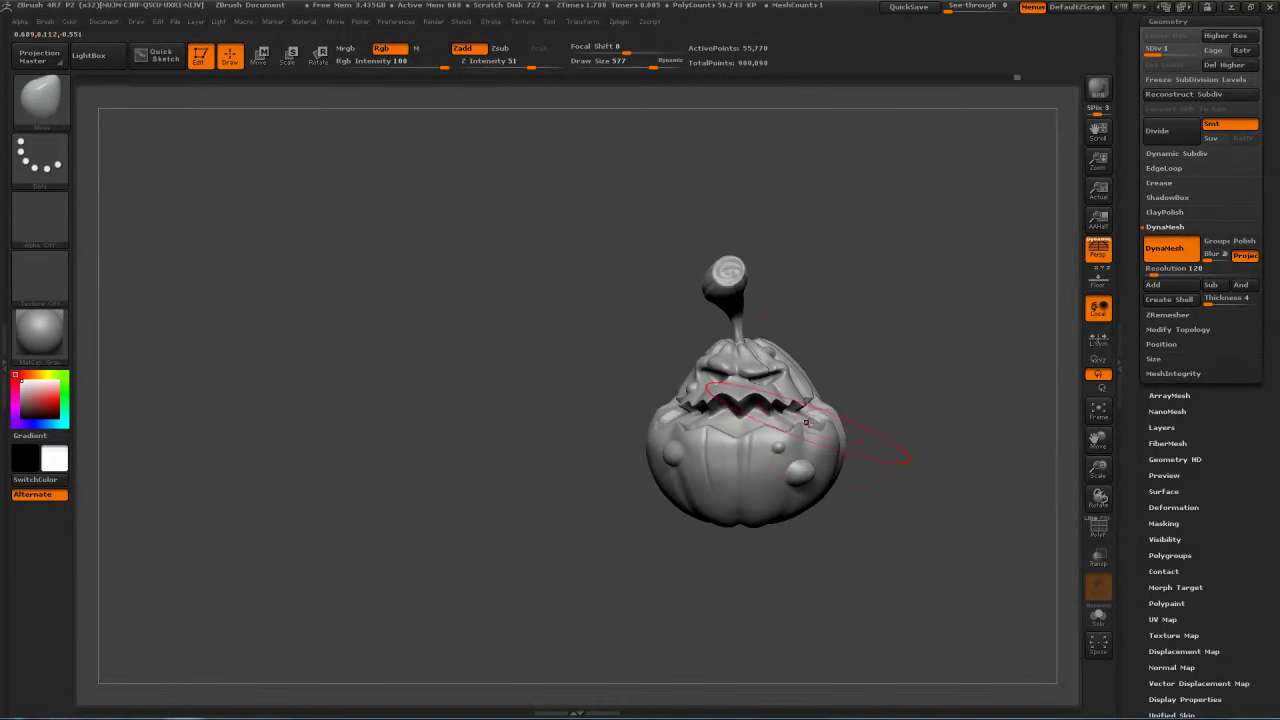
{"action": "key", "text": "s"}
{"action": "left_click_drag", "start_coordinate": [653, 478], "coordinate": [674, 501]}
{"action": "key", "text": "ctrl"}
{"action": "mouse_move", "coordinate": [795, 201]}
{"action": "left_mouse_down", "text": "ctrl"}
{"action": "mouse_move", "coordinate": [630, 372]}
{"action": "mouse_move", "coordinate": [628, 402]}
{"action": "left_mouse_up", "text": "ctrl"}
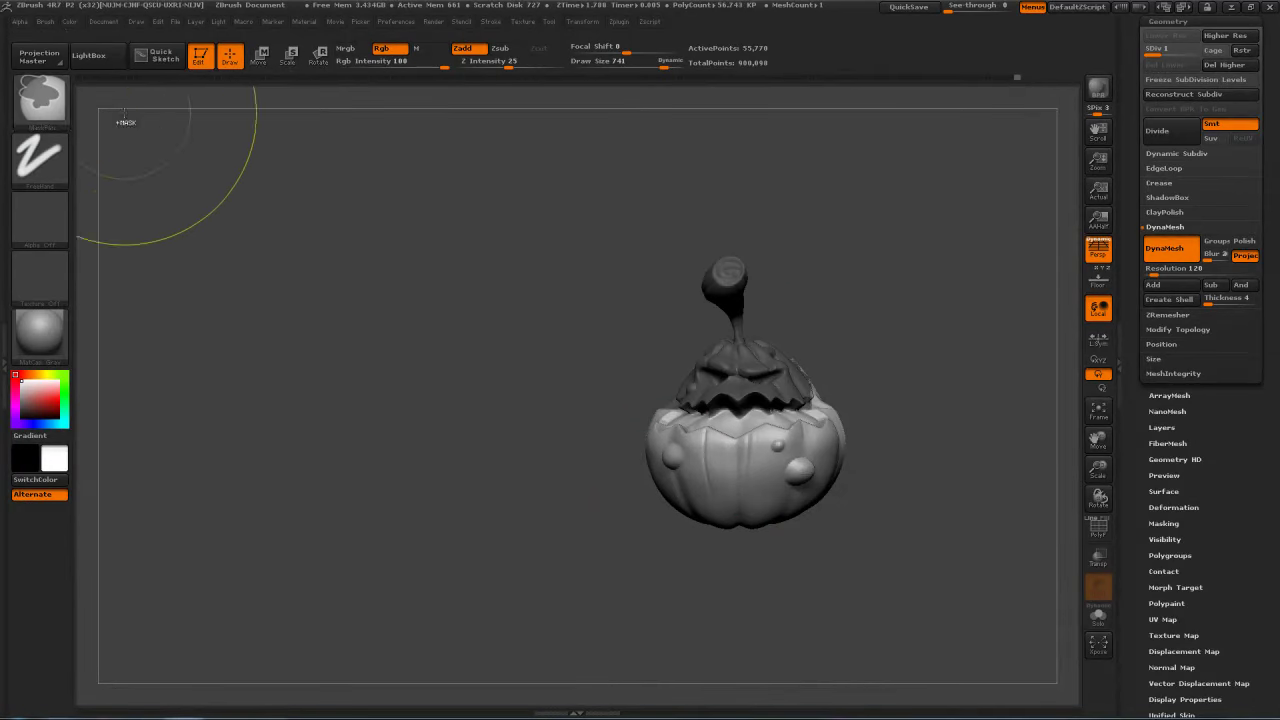
{"action": "left_click", "coordinate": [44, 104], "text": "ctrl"}
{"action": "left_click", "coordinate": [116, 112], "text": "ctrl"}
{"action": "mouse_move", "coordinate": [845, 205]}
{"action": "left_mouse_down", "text": "ctrl"}
{"action": "mouse_move", "coordinate": [690, 340]}
{"action": "mouse_move", "coordinate": [680, 410]}
{"action": "mouse_move", "coordinate": [815, 412]}
{"action": "left_mouse_up", "text": "ctrl"}
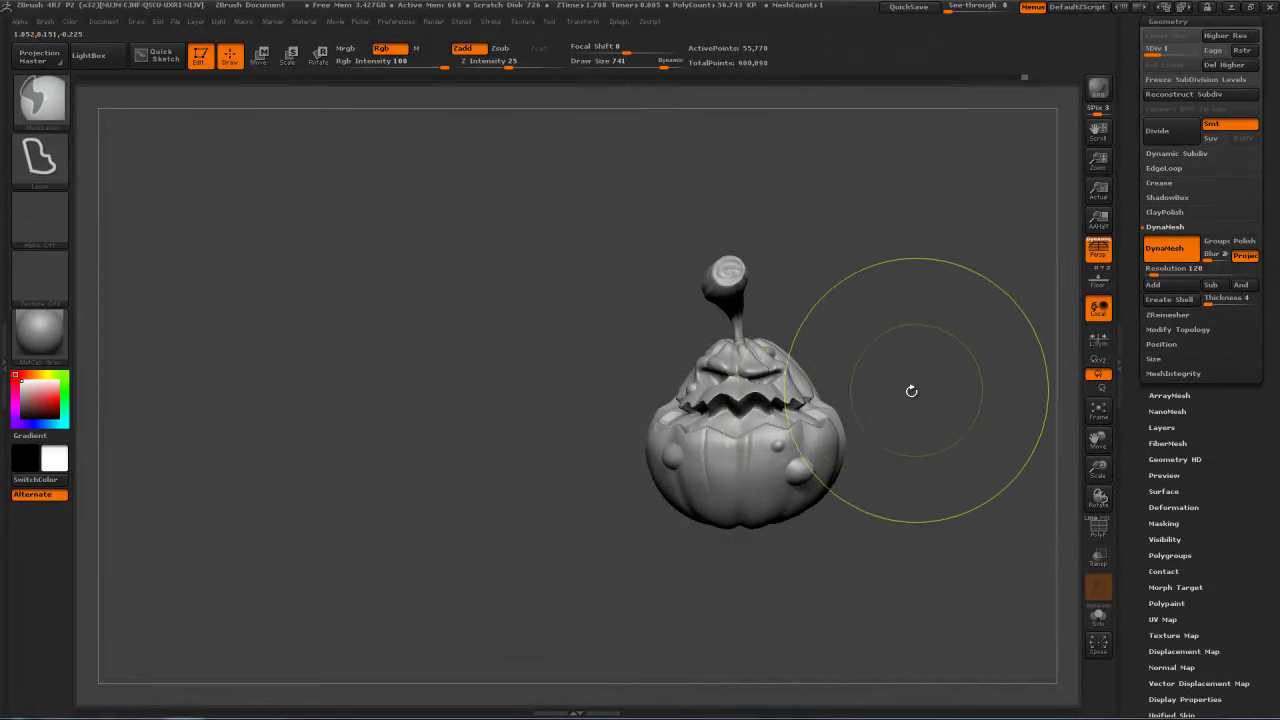
{"action": "left_click_drag", "start_coordinate": [911, 391], "coordinate": [943, 392]}
{"action": "key", "text": "ctrl+z"}
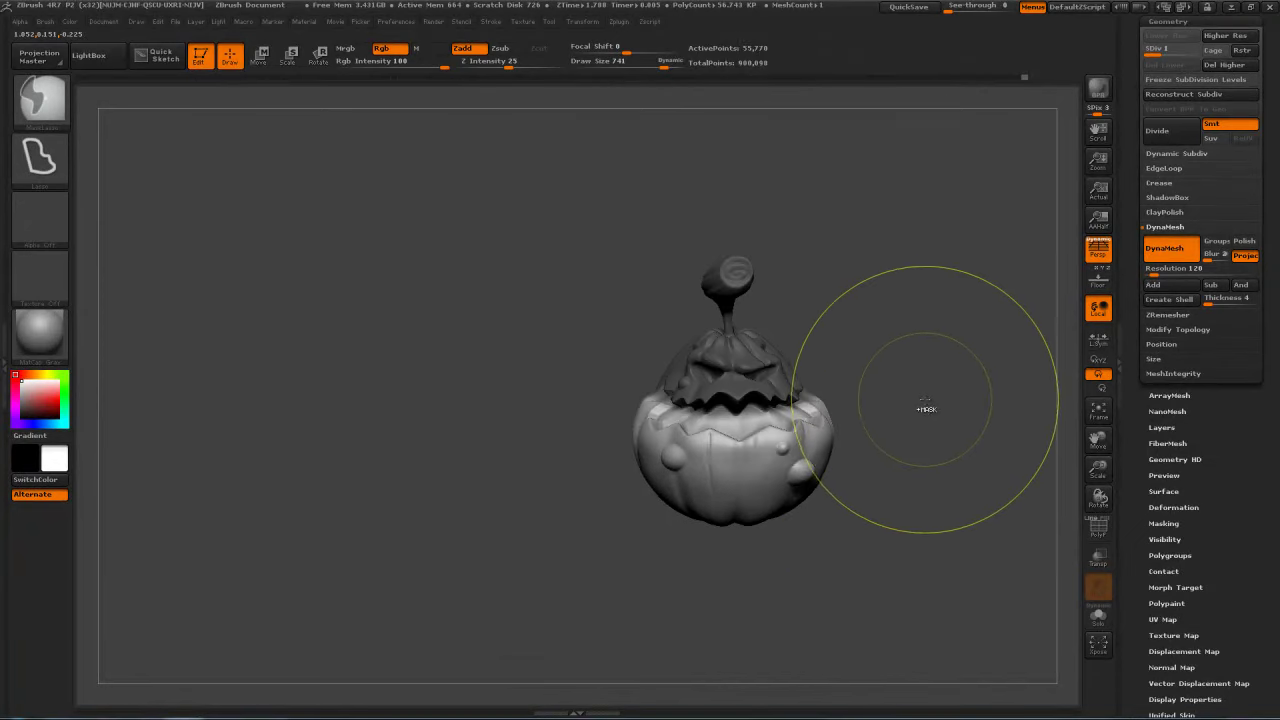
Step: Adjust the unmasked lower shell with the Move brush at draw size 741, keeping the upper shell and stem masked
{"action": "left_click", "coordinate": [920, 435], "text": "ctrl"}
{"action": "left_click", "coordinate": [926, 374], "text": "ctrl"}
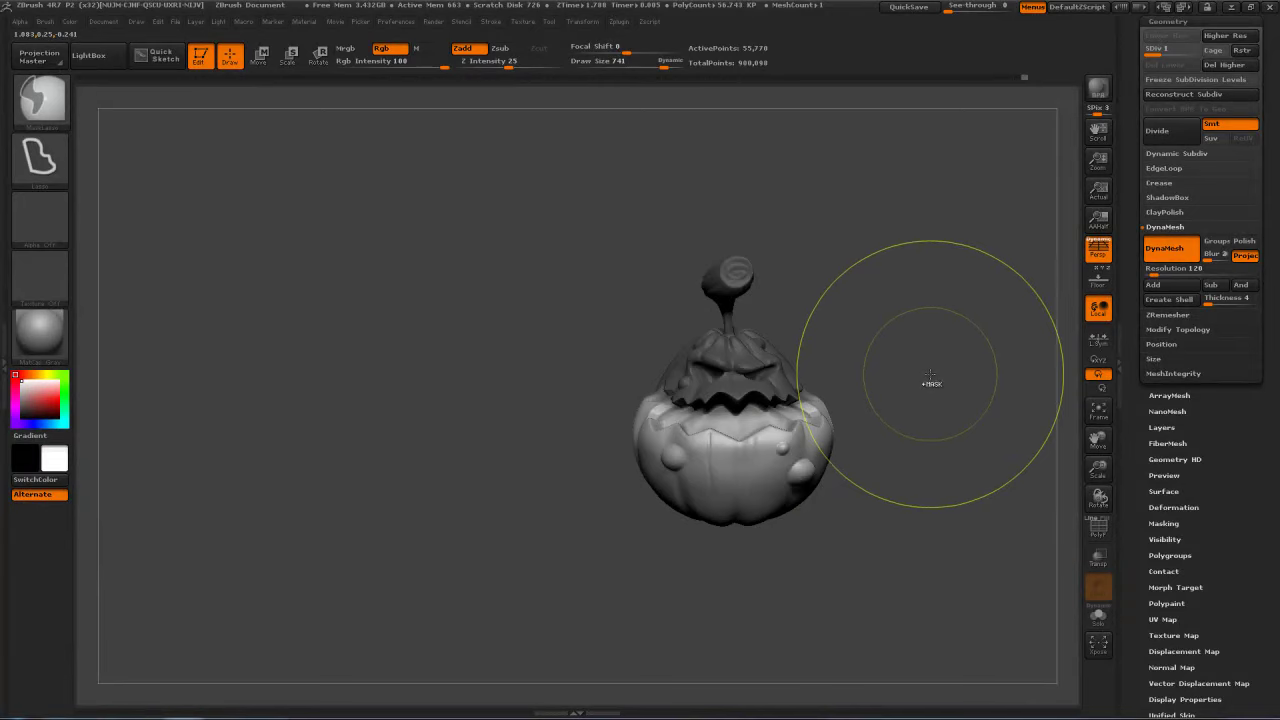
{"action": "left_click_drag", "start_coordinate": [930, 374], "coordinate": [893, 360]}
{"action": "left_click_drag", "start_coordinate": [713, 436], "coordinate": [714, 446]}
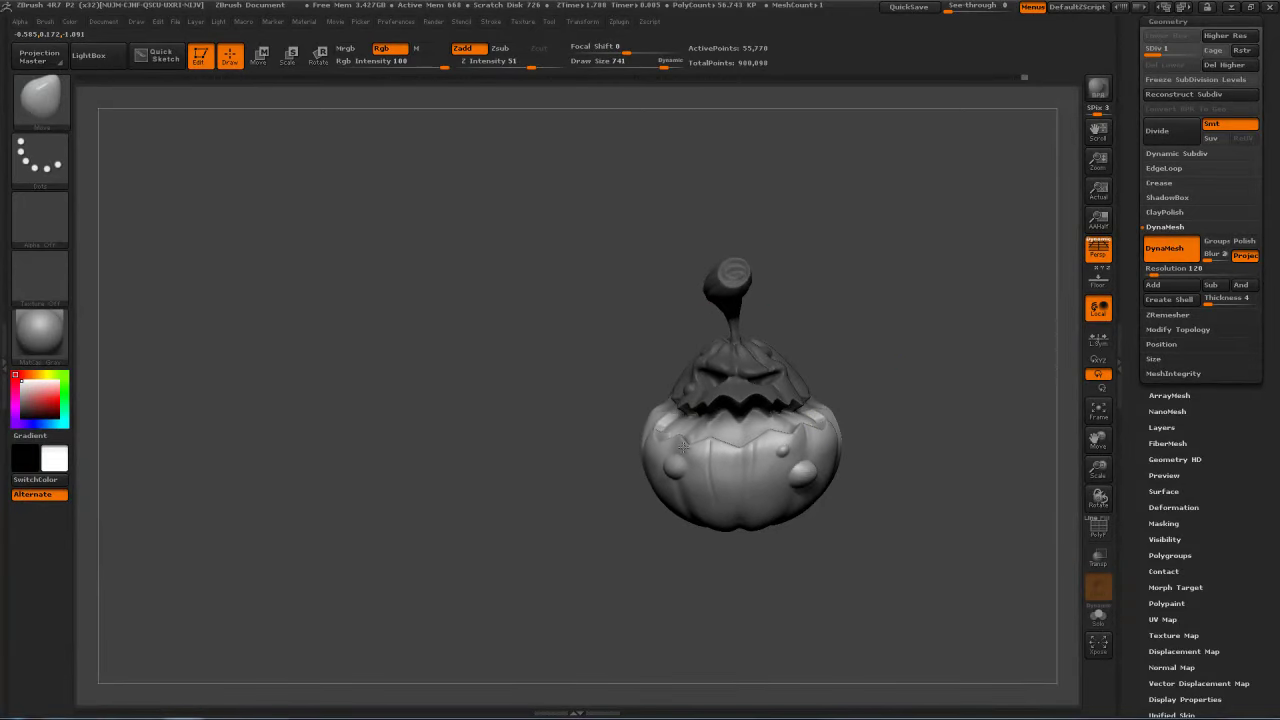
Step: Soften and invert the mask to adjust the upper shell against the lower one with the Move brush, and clear the mask
{"action": "left_click", "coordinate": [781, 385], "text": "alt"}
{"action": "left_click_drag", "start_coordinate": [885, 342], "coordinate": [910, 336]}
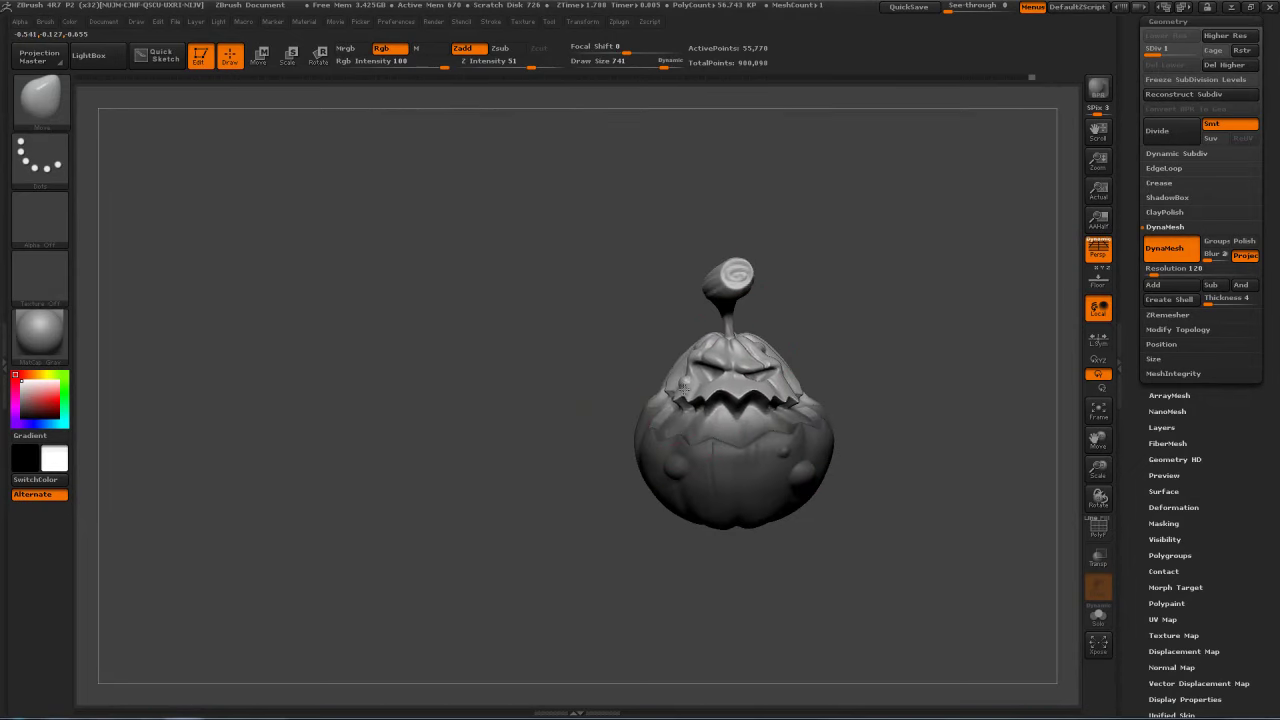
{"action": "mouse_move", "coordinate": [878, 222]}
{"action": "left_mouse_down", "text": "ctrl"}
{"action": "mouse_move", "coordinate": [735, 205]}
{"action": "mouse_move", "coordinate": [621, 325]}
{"action": "mouse_move", "coordinate": [806, 388]}
{"action": "left_mouse_up", "text": "ctrl"}
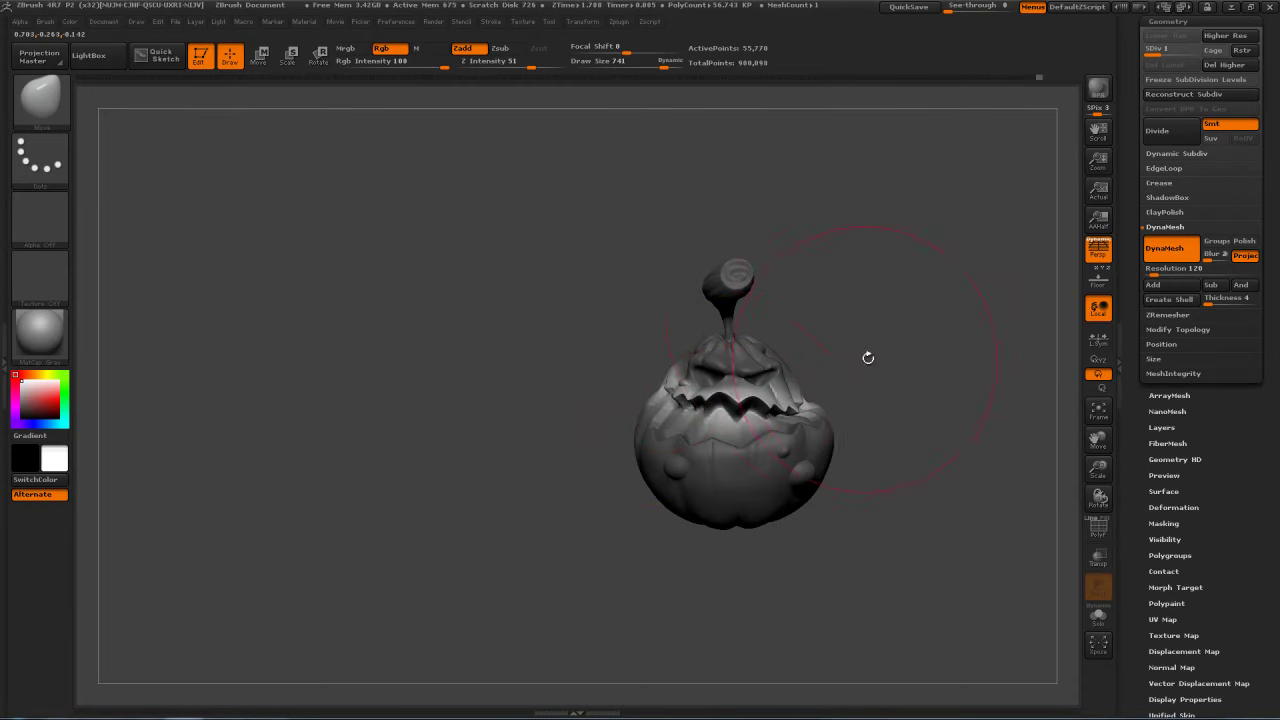
{"action": "left_click_drag", "start_coordinate": [886, 329], "coordinate": [925, 302]}
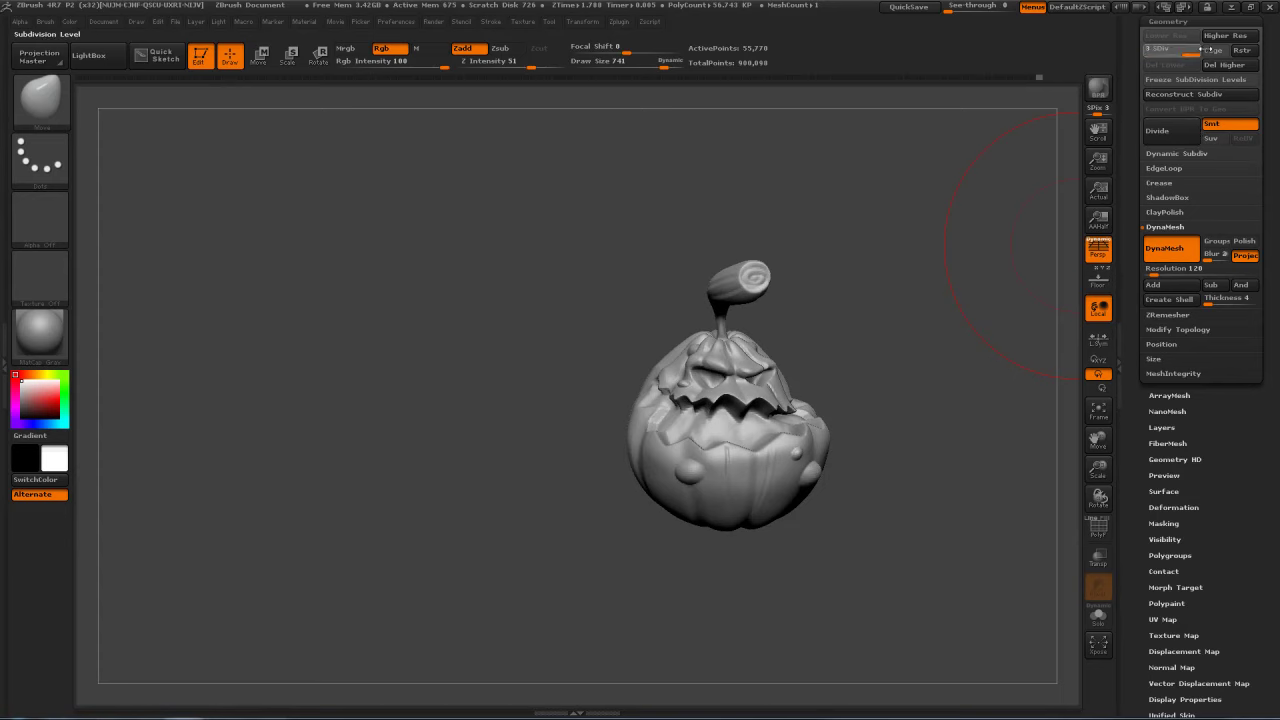
Step: Restore subdivision level 3 and render the enlarged pumpkin with shadows
{"action": "left_click_drag", "start_coordinate": [850, 214], "coordinate": [938, 204]}
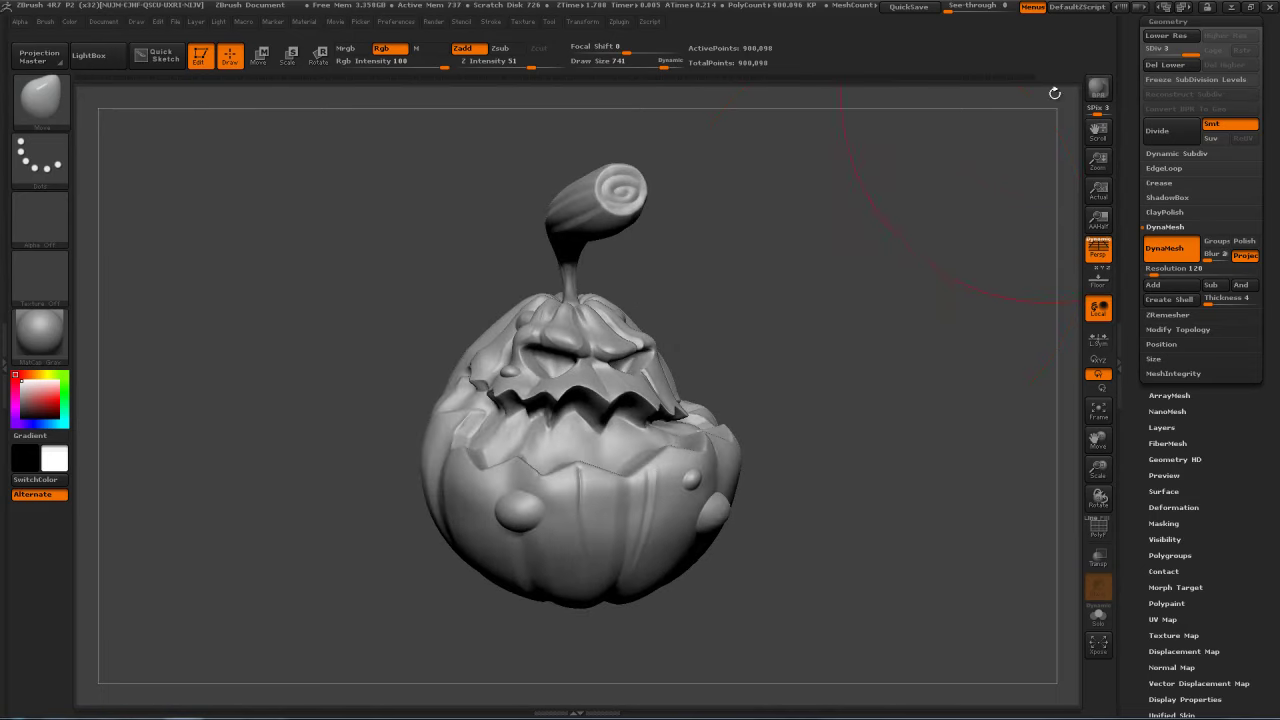
{"action": "left_click", "coordinate": [1098, 88]}
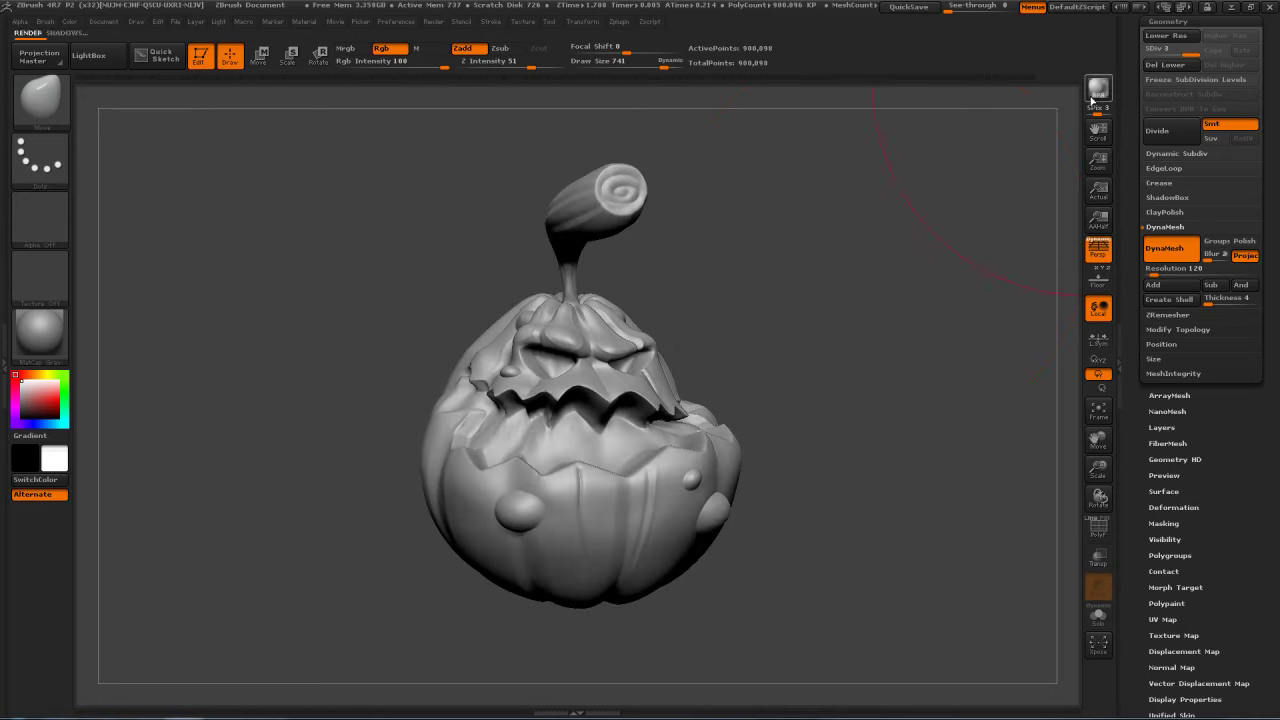
{"action": "left_click", "coordinate": [899, 231]}
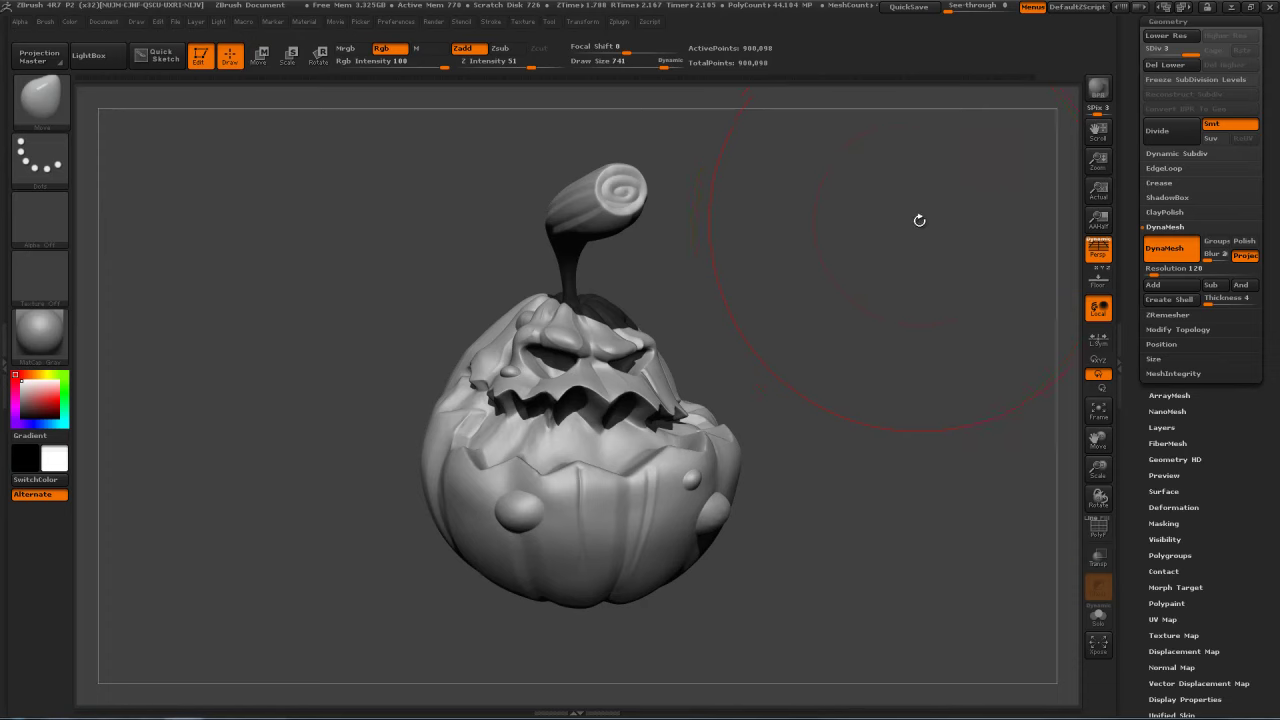
Step: Sharpen and deepen the crease at the mouth corner with the Dam_Standard brush, reducing the draw size to 62
{"action": "left_click_drag", "start_coordinate": [873, 246], "coordinate": [757, 166]}
{"action": "left_click_drag", "start_coordinate": [801, 248], "coordinate": [689, 321]}
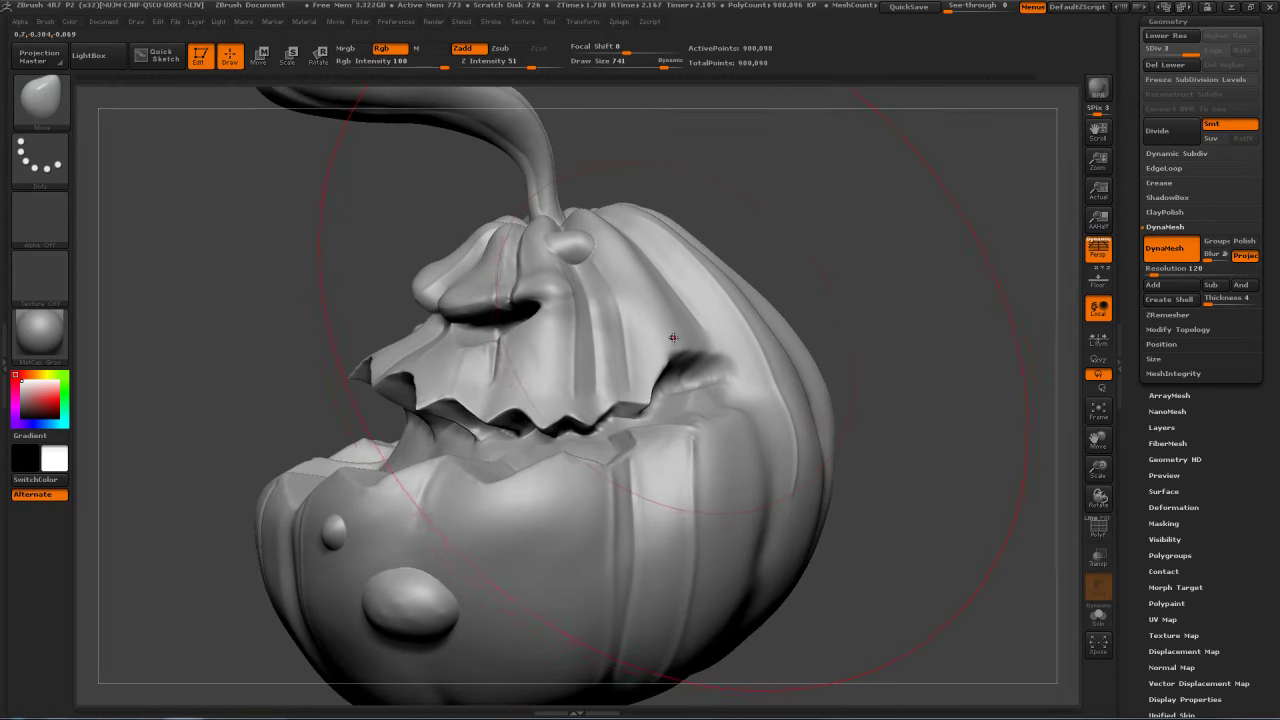
{"action": "key", "text": "b"}
{"action": "key", "text": "d"}
{"action": "key", "text": "s"}
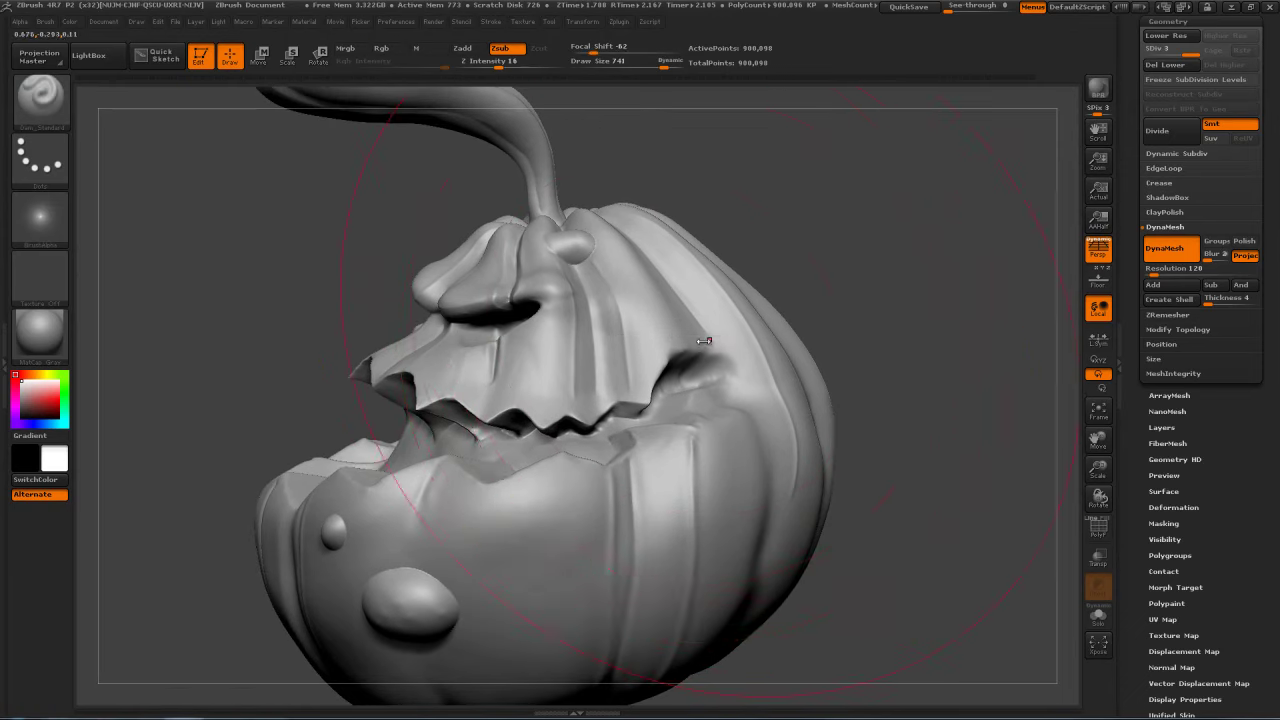
{"action": "key", "text": "s"}
{"action": "left_click_drag", "start_coordinate": [659, 353], "coordinate": [657, 353]}
{"action": "mouse_move", "coordinate": [821, 312]}
{"action": "left_mouse_down"}
{"action": "mouse_move", "coordinate": [762, 318]}
{"action": "mouse_move", "coordinate": [796, 324]}
{"action": "left_mouse_up"}
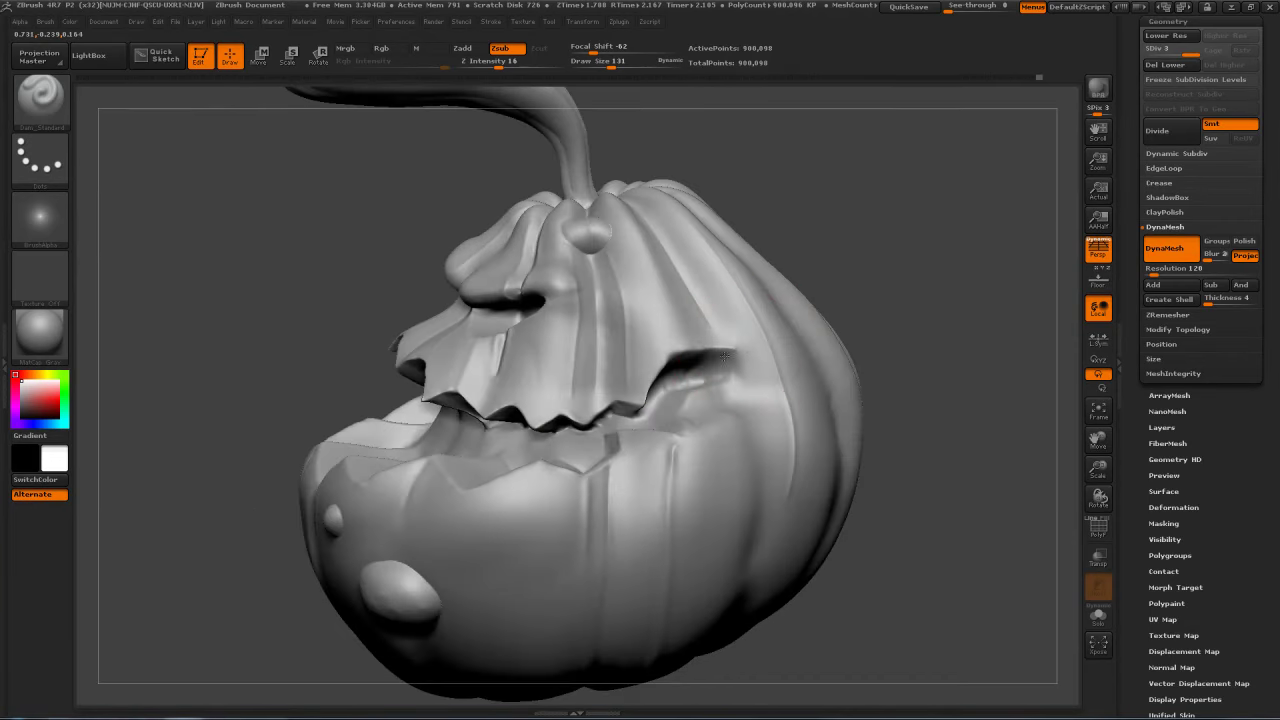
{"action": "key", "text": "s"}
{"action": "left_click_drag", "start_coordinate": [728, 360], "coordinate": [712, 359]}
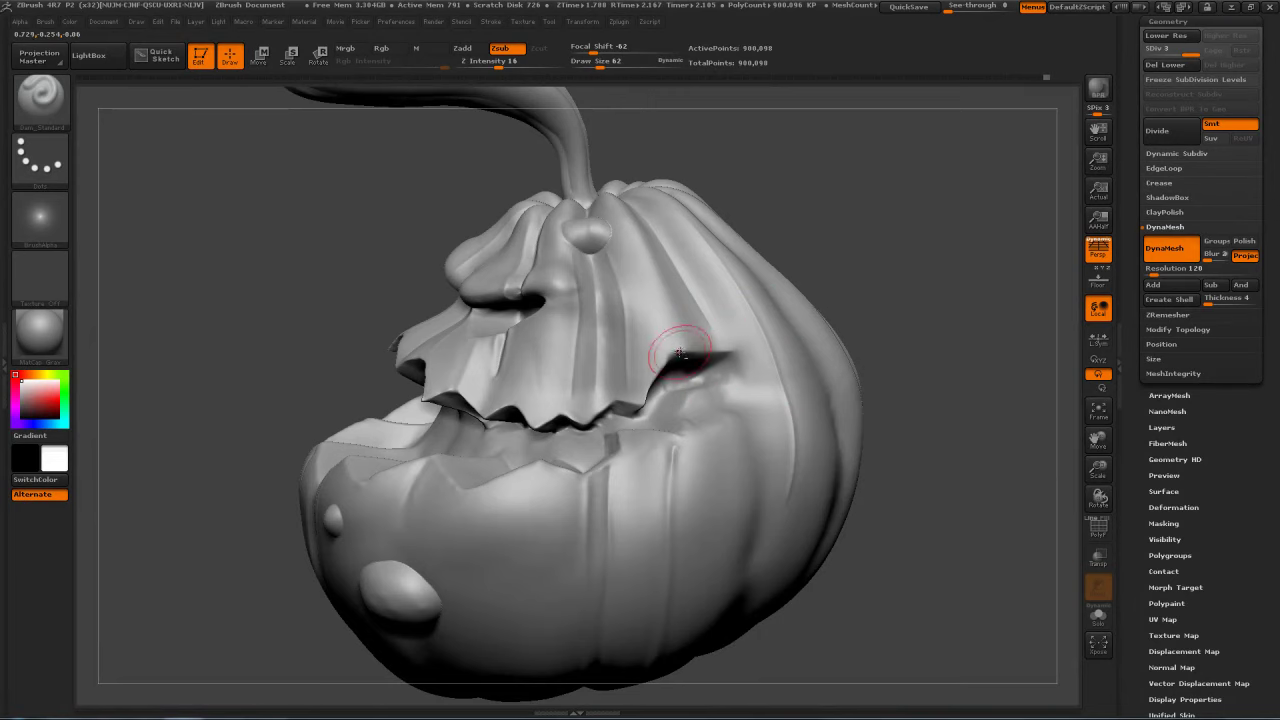
{"action": "left_click_drag", "start_coordinate": [828, 337], "coordinate": [753, 323]}
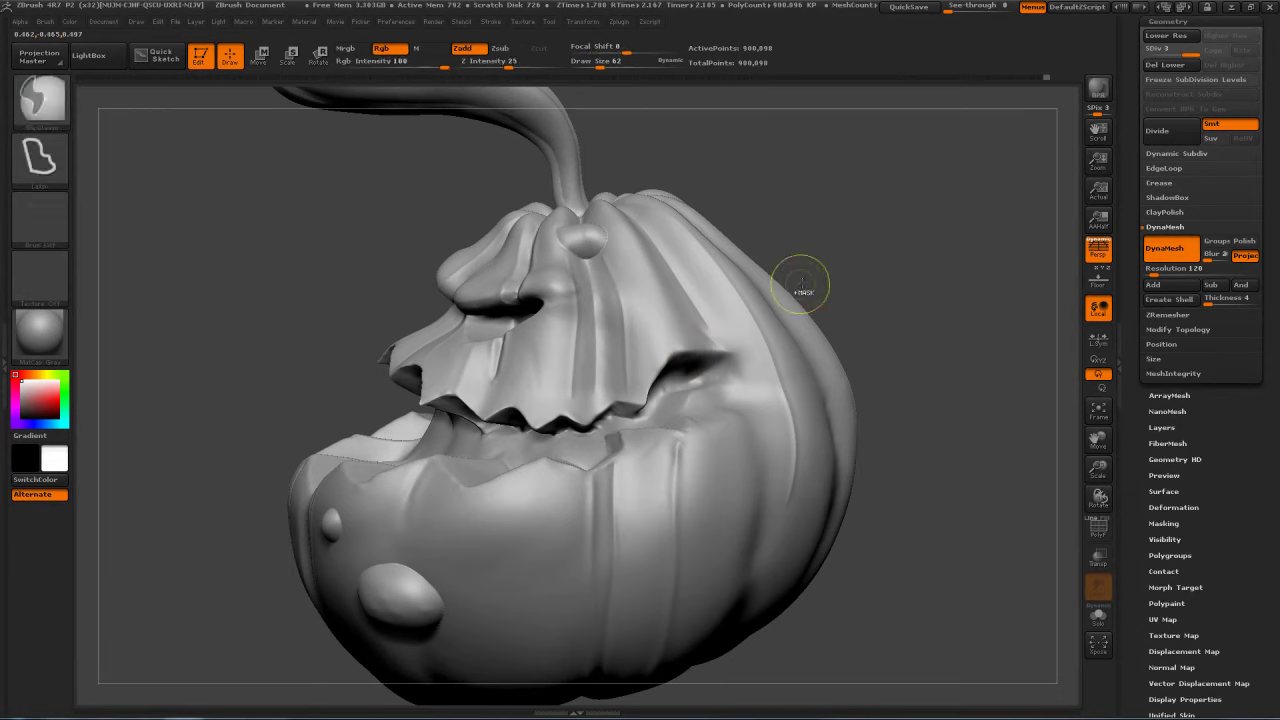
{"action": "mouse_move", "coordinate": [825, 258]}
{"action": "left_mouse_down"}
{"action": "mouse_move", "coordinate": [796, 314]}
{"action": "mouse_move", "coordinate": [717, 330]}
{"action": "mouse_move", "coordinate": [738, 346]}
{"action": "mouse_move", "coordinate": [726, 356]}
{"action": "left_mouse_up"}
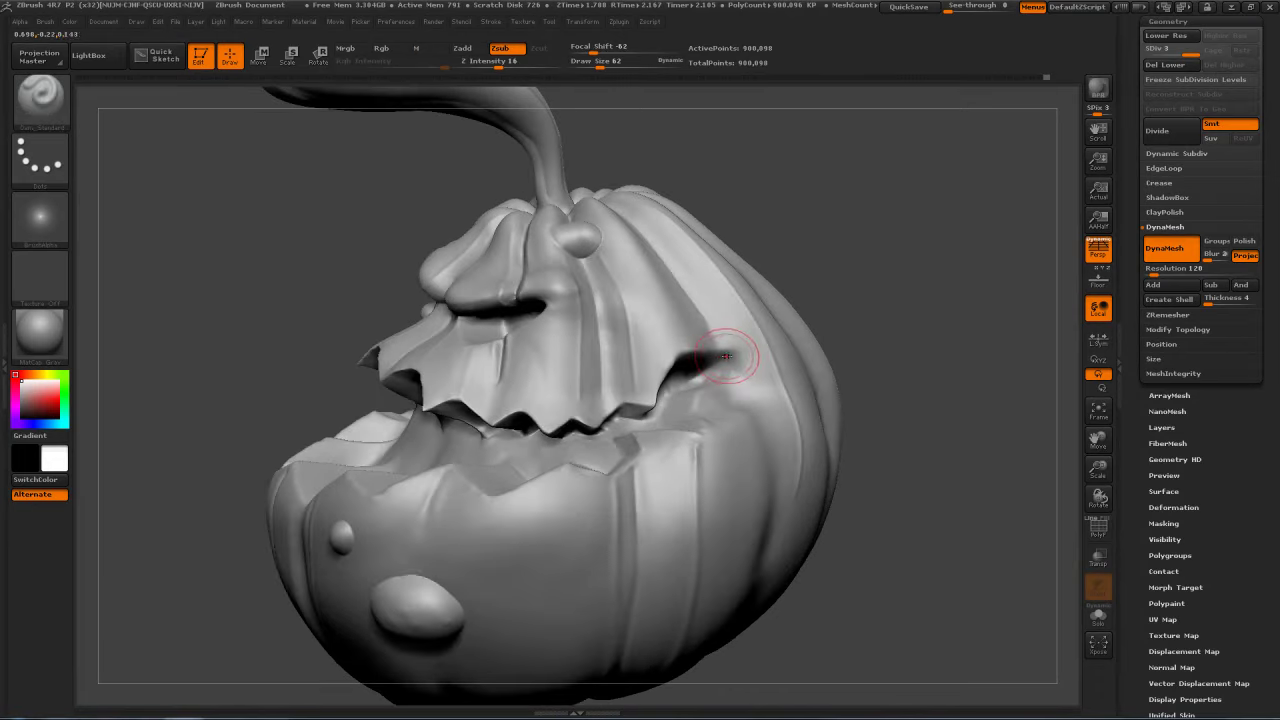
Step: Carve the jagged lower lip edge beneath the mouth corner and smooth the surface beside it
{"action": "left_click_drag", "start_coordinate": [877, 320], "coordinate": [766, 350]}
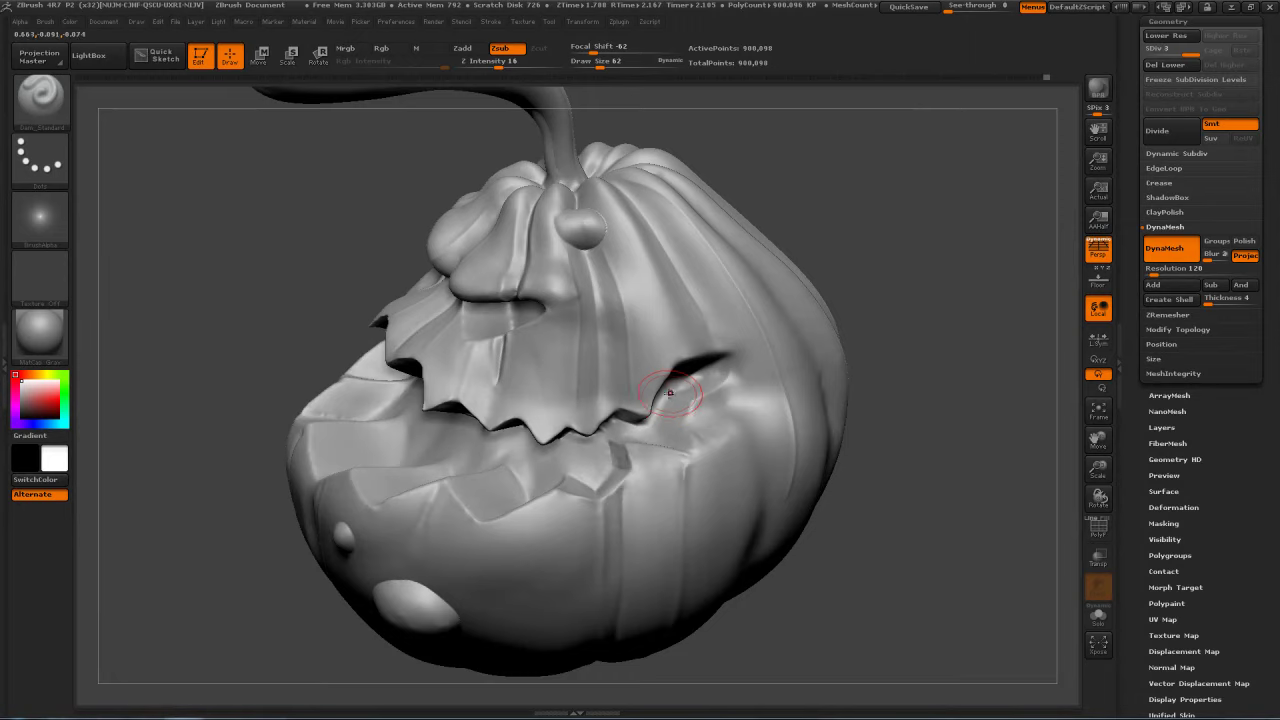
{"action": "left_click_drag", "start_coordinate": [818, 341], "coordinate": [693, 398]}
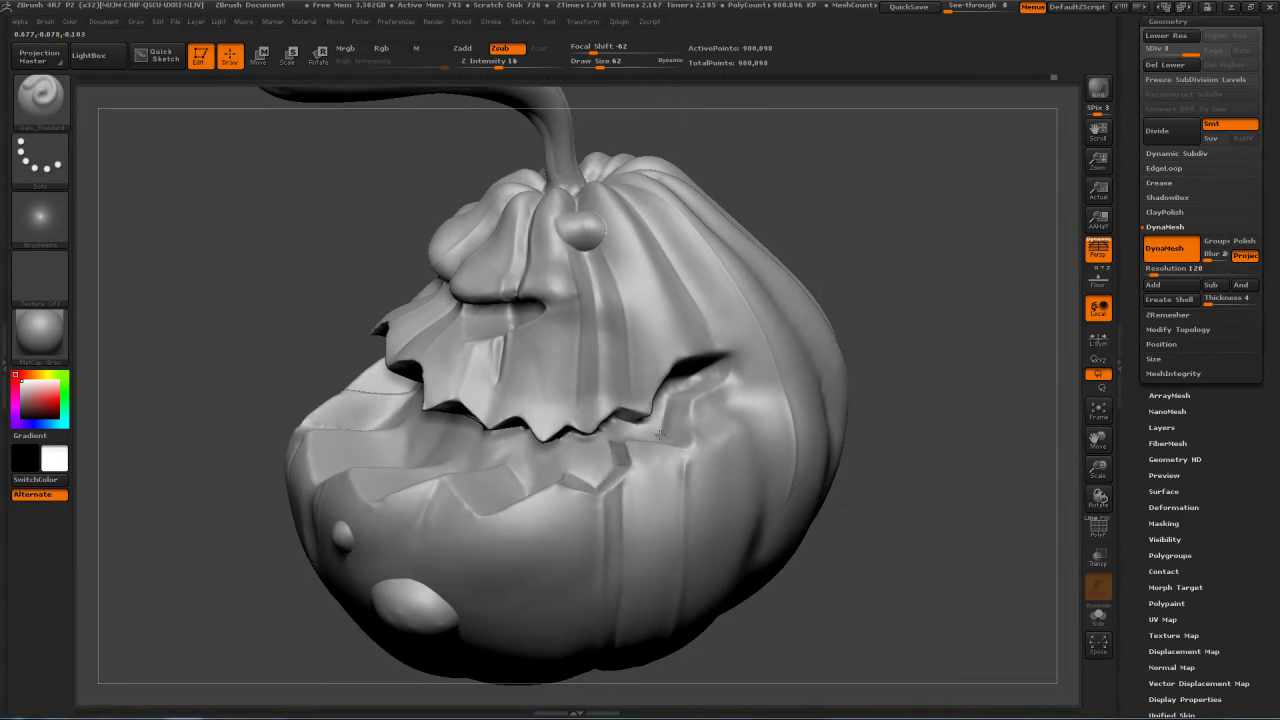
{"action": "right_click_drag", "start_coordinate": [714, 428], "coordinate": [708, 504]}
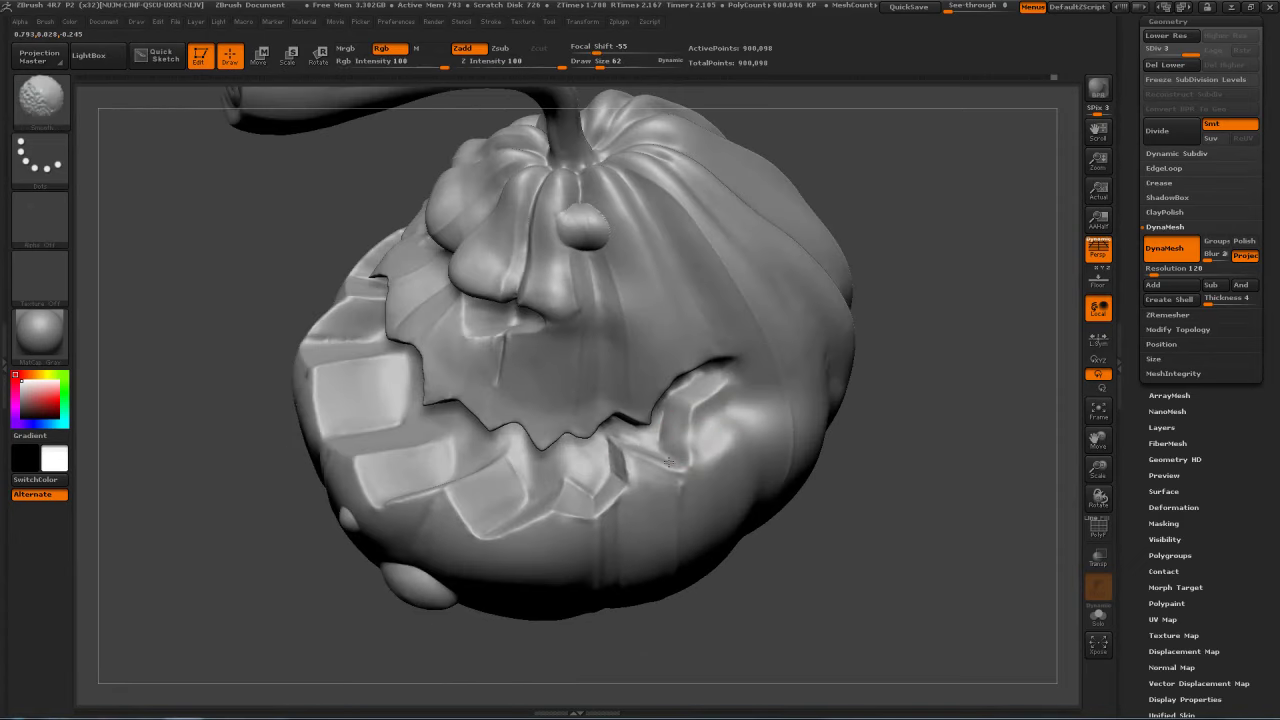
{"action": "left_click_drag", "start_coordinate": [690, 432], "coordinate": [706, 389], "text": "shift"}
{"action": "right_click_drag", "start_coordinate": [706, 389], "coordinate": [788, 338]}
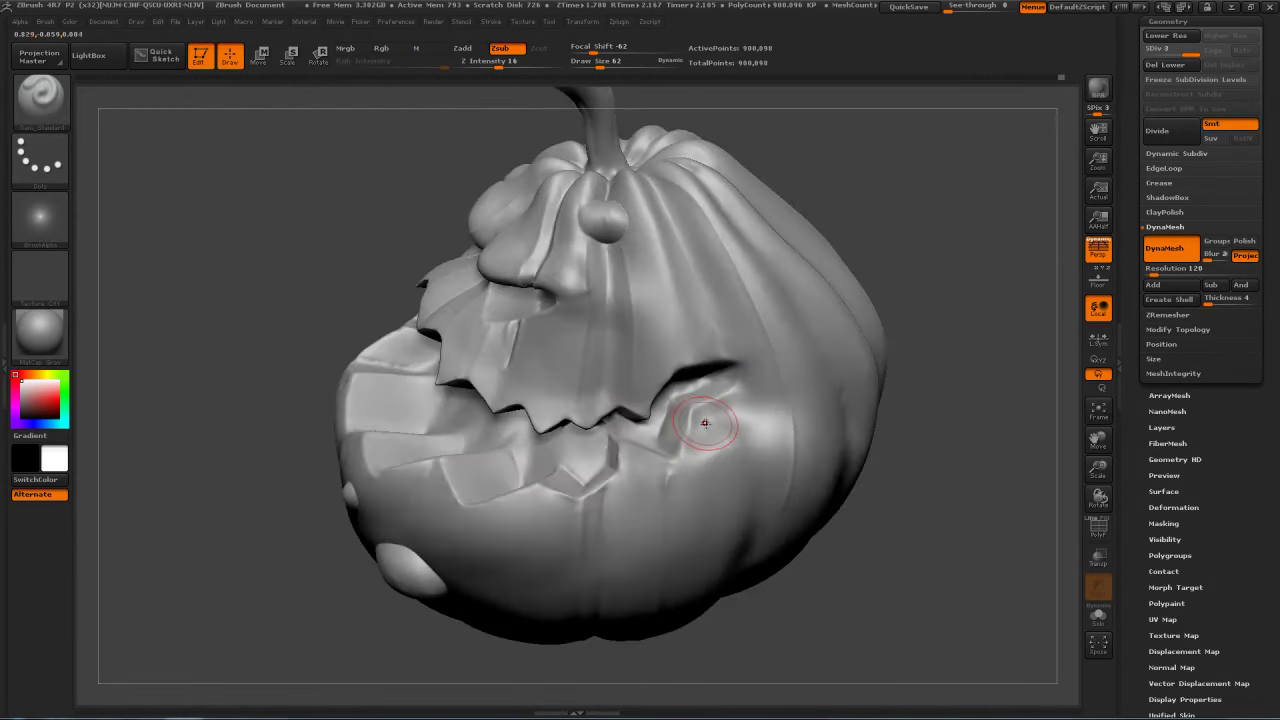
Step: Build up the lower shell just below the mouth corner with a clay brush at subdivision level 2
{"action": "left_click", "coordinate": [1171, 52]}
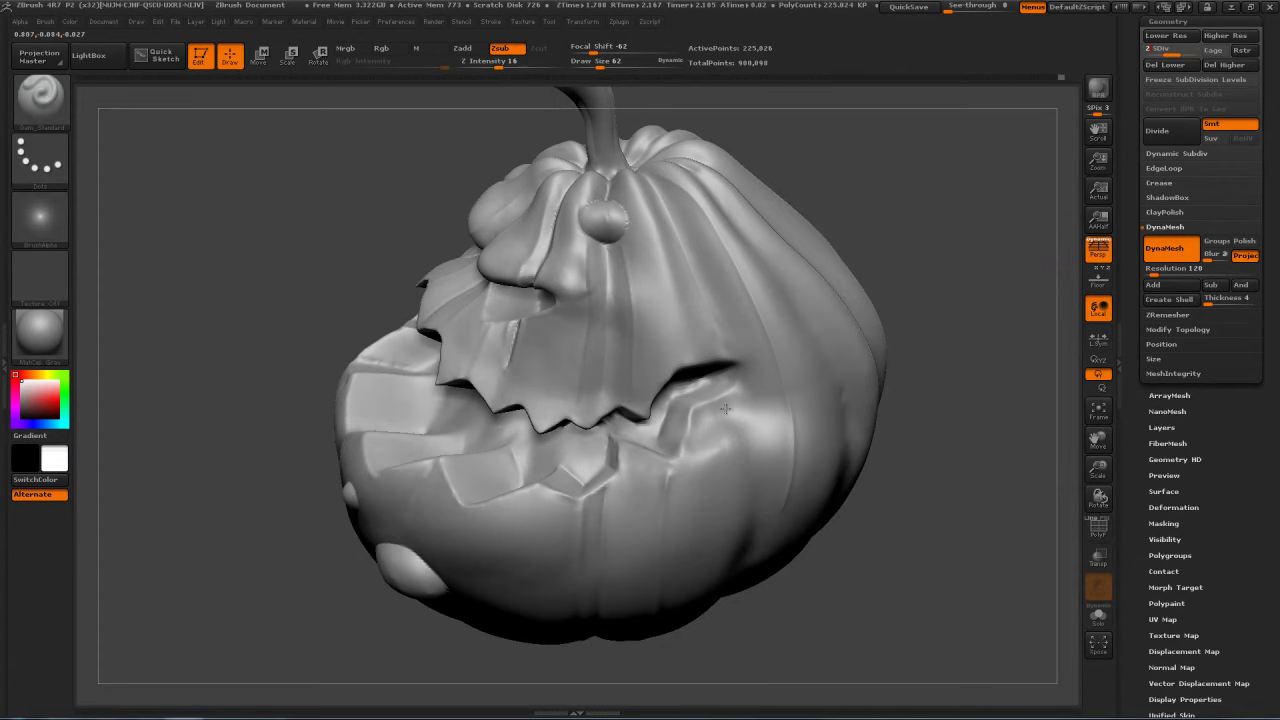
{"action": "key", "text": "b"}
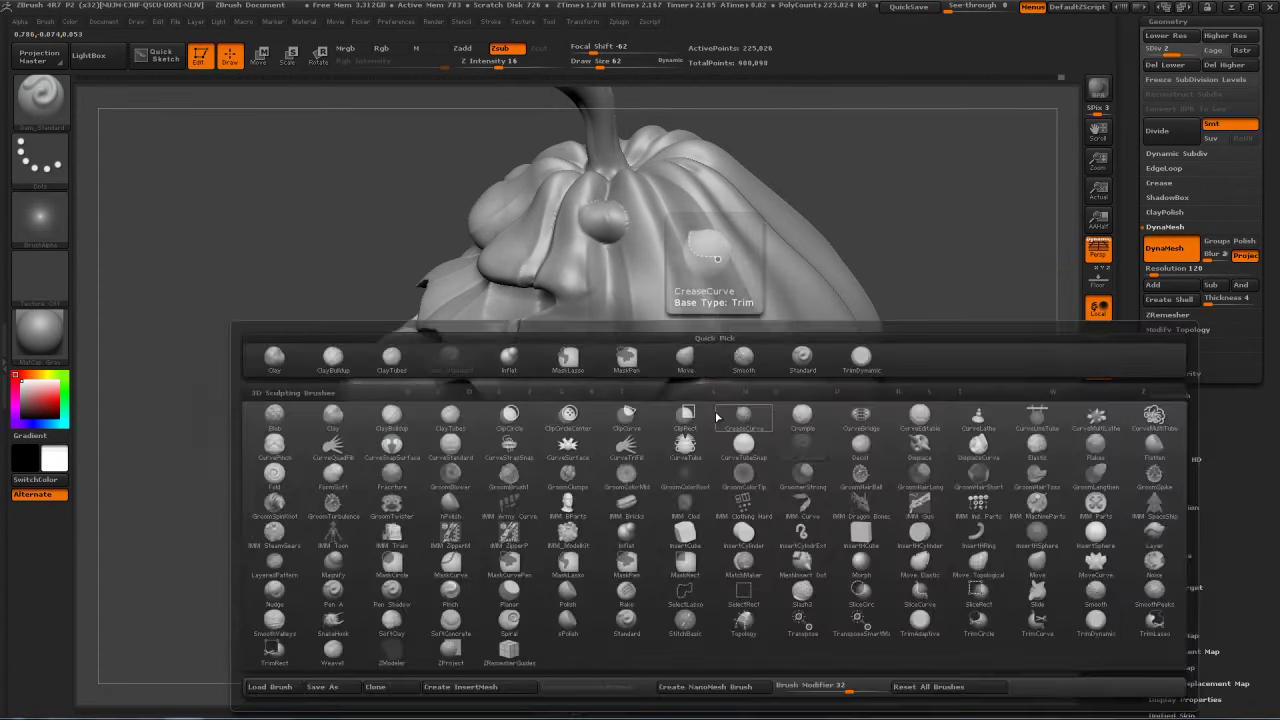
{"action": "key", "text": "c"}
{"action": "key", "text": "b"}
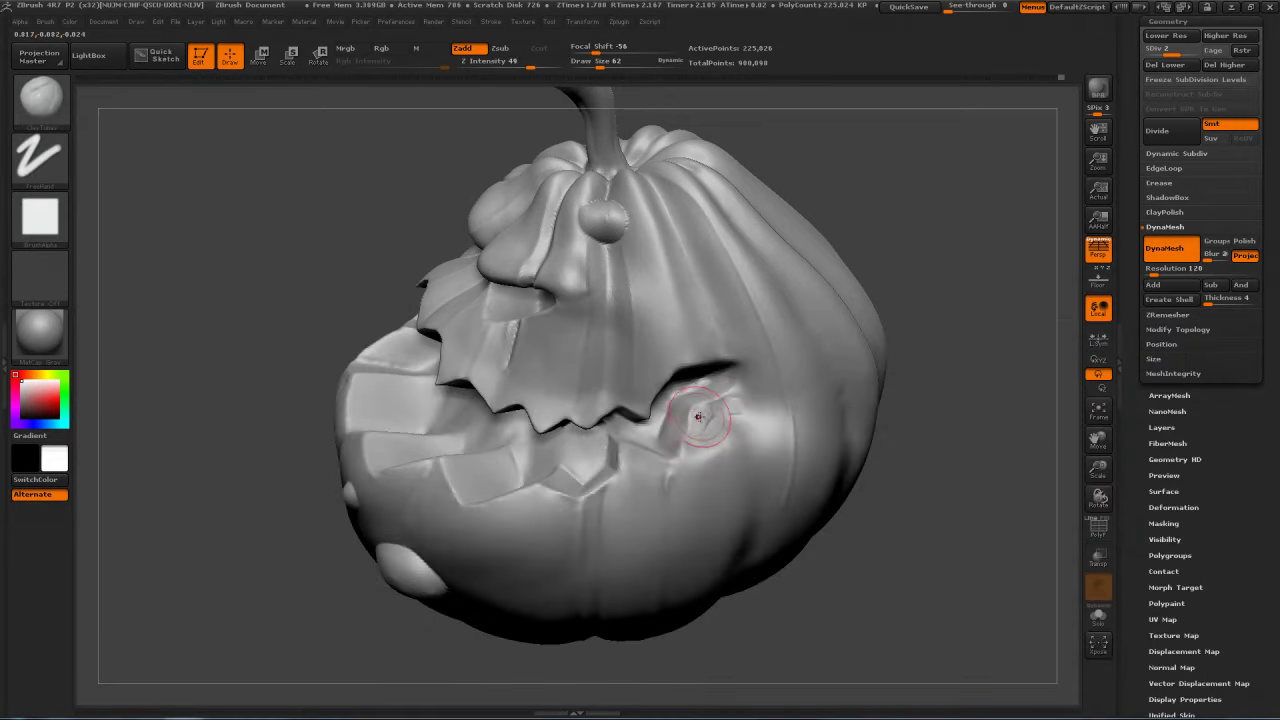
{"action": "mouse_move", "coordinate": [736, 420]}
{"action": "left_mouse_down"}
{"action": "mouse_move", "coordinate": [734, 403]}
{"action": "mouse_move", "coordinate": [700, 444]}
{"action": "mouse_move", "coordinate": [717, 454]}
{"action": "left_mouse_up"}
Step: Return to subdivision level 3 and sharpen the rebuilt lip edge and mouth-corner crease with the Dam_Standard brush
{"action": "left_click_drag", "start_coordinate": [977, 309], "coordinate": [1062, 215]}
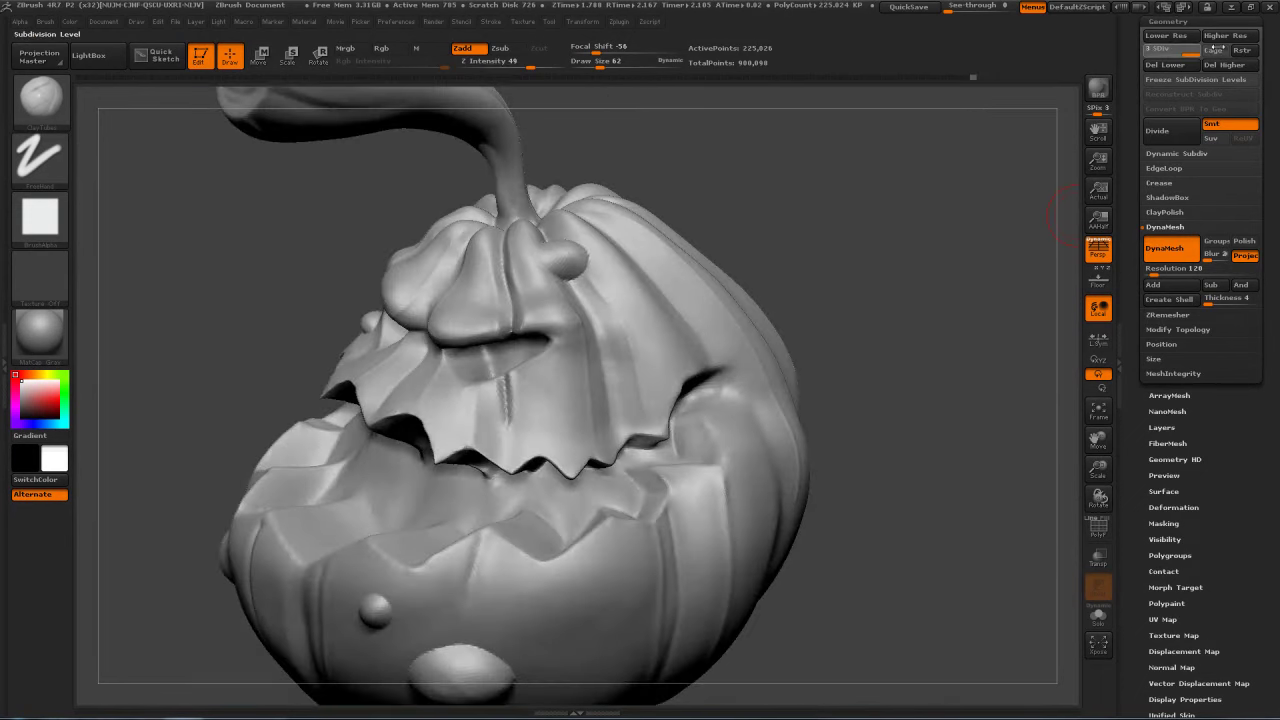
{"action": "key", "text": "d"}
{"action": "left_click_drag", "start_coordinate": [820, 271], "coordinate": [673, 428]}
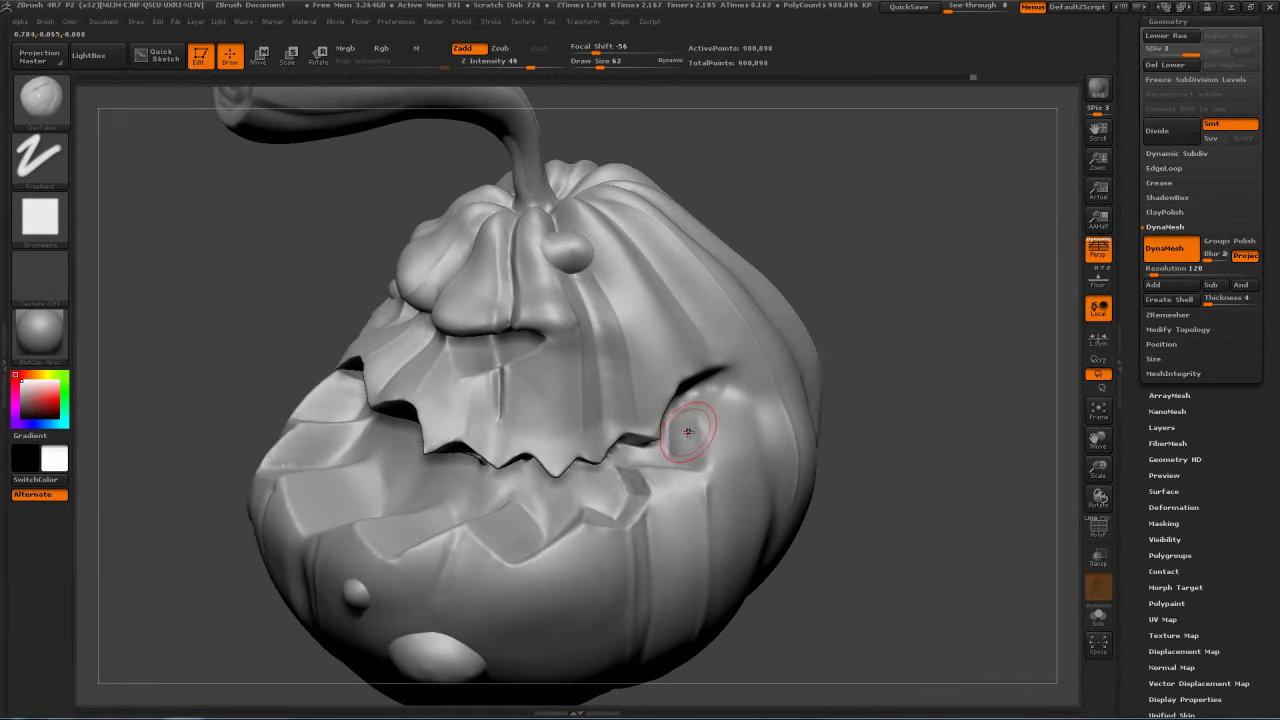
{"action": "key", "text": "b"}
{"action": "key", "text": "d"}
{"action": "key", "text": "s"}
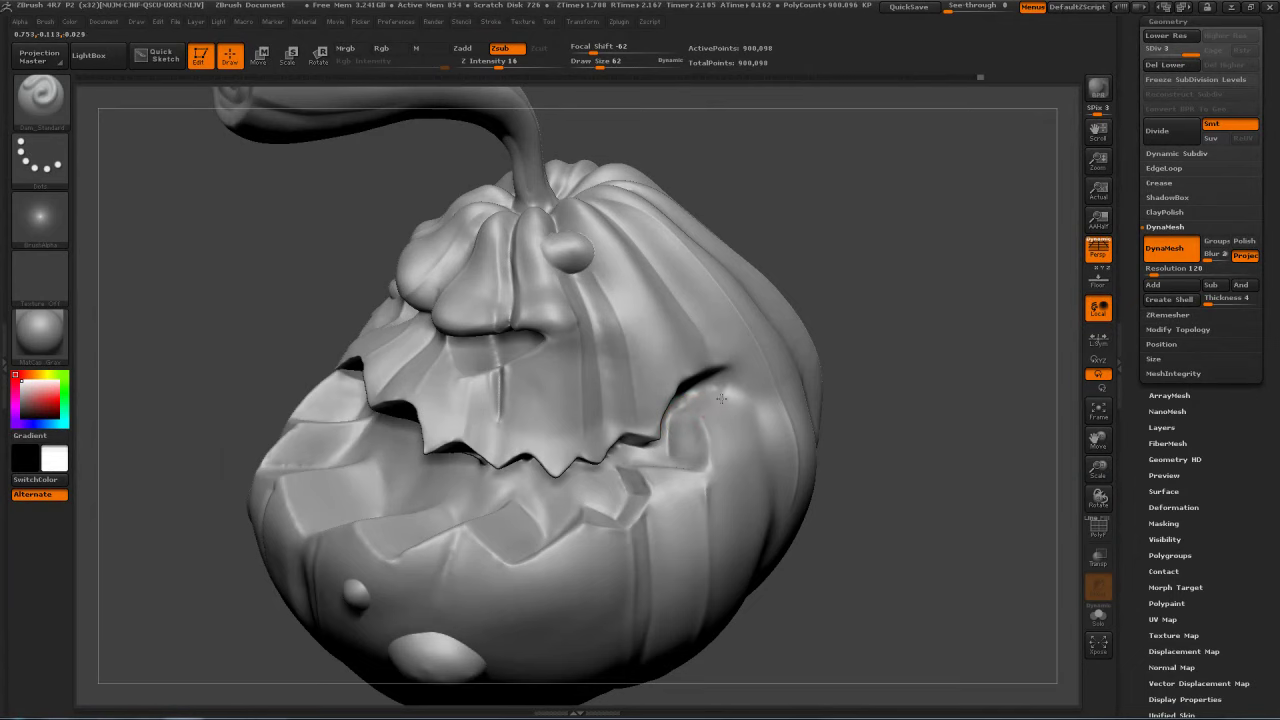
{"action": "left_click_drag", "start_coordinate": [870, 348], "coordinate": [790, 380]}
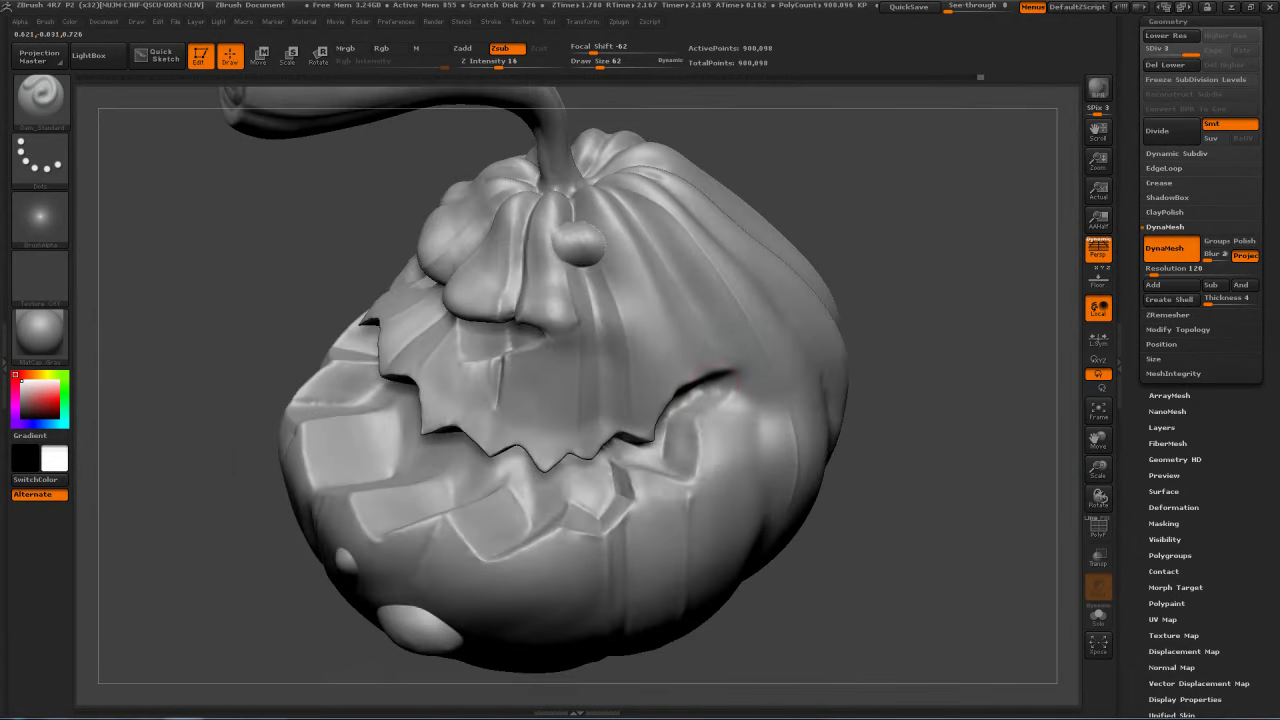
{"action": "left_click_drag", "start_coordinate": [710, 390], "coordinate": [734, 374]}
Step: Carve the lower lip edges below the opposite mouth corner at draw size 39, smoothing the surface next to the cuts
{"action": "mouse_move", "coordinate": [977, 300]}
{"action": "left_mouse_down"}
{"action": "mouse_move", "coordinate": [850, 260]}
{"action": "mouse_move", "coordinate": [985, 280]}
{"action": "mouse_move", "coordinate": [928, 291]}
{"action": "mouse_move", "coordinate": [808, 261]}
{"action": "mouse_move", "coordinate": [824, 282]}
{"action": "mouse_move", "coordinate": [798, 318]}
{"action": "mouse_move", "coordinate": [866, 334]}
{"action": "mouse_move", "coordinate": [880, 385]}
{"action": "mouse_move", "coordinate": [844, 298]}
{"action": "mouse_move", "coordinate": [884, 310]}
{"action": "mouse_move", "coordinate": [862, 317]}
{"action": "left_mouse_up"}
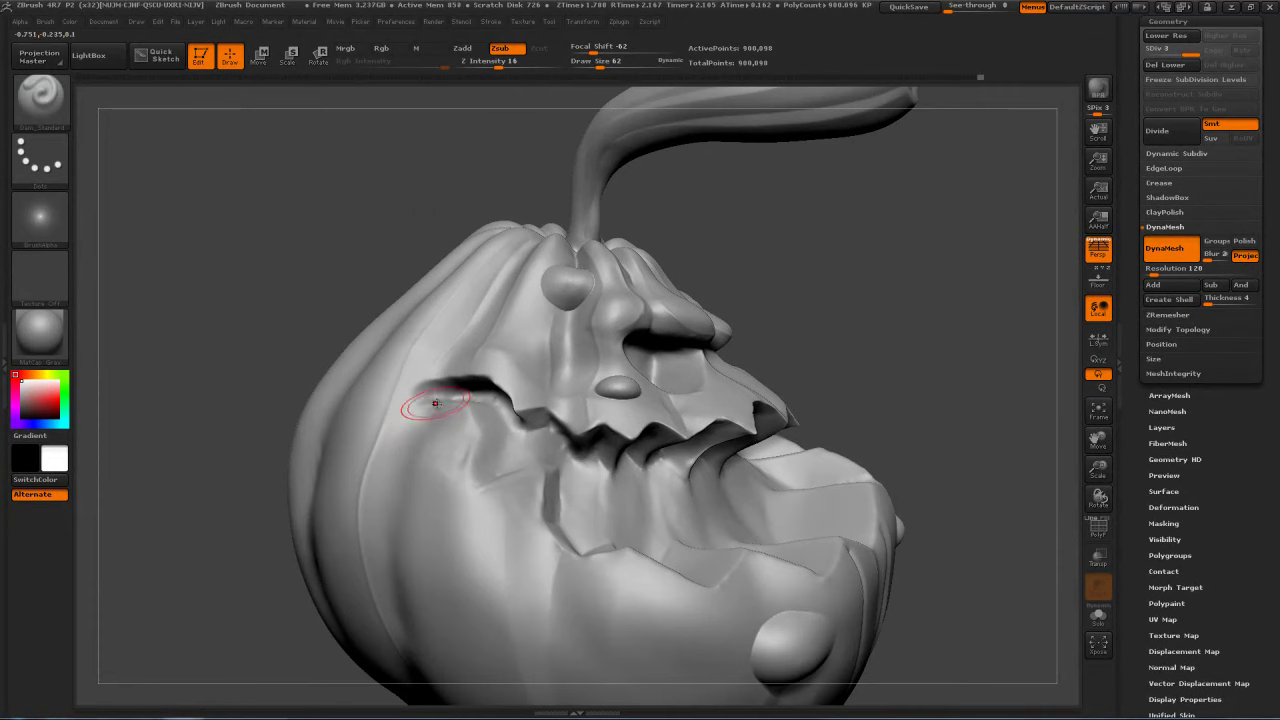
{"action": "mouse_move", "coordinate": [475, 410]}
{"action": "left_mouse_down"}
{"action": "mouse_move", "coordinate": [452, 438]}
{"action": "mouse_move", "coordinate": [467, 480]}
{"action": "left_mouse_up"}
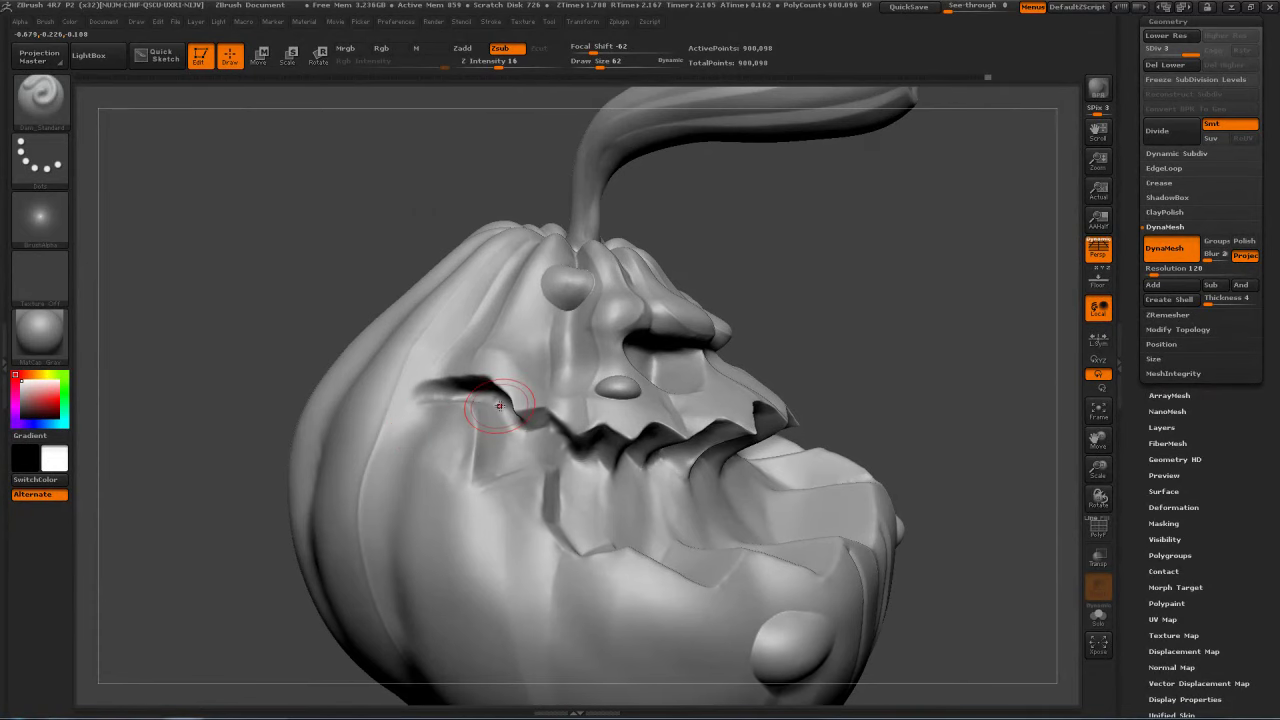
{"action": "key", "text": "s"}
{"action": "left_click_drag", "start_coordinate": [507, 408], "coordinate": [500, 410]}
{"action": "key", "text": "shift"}
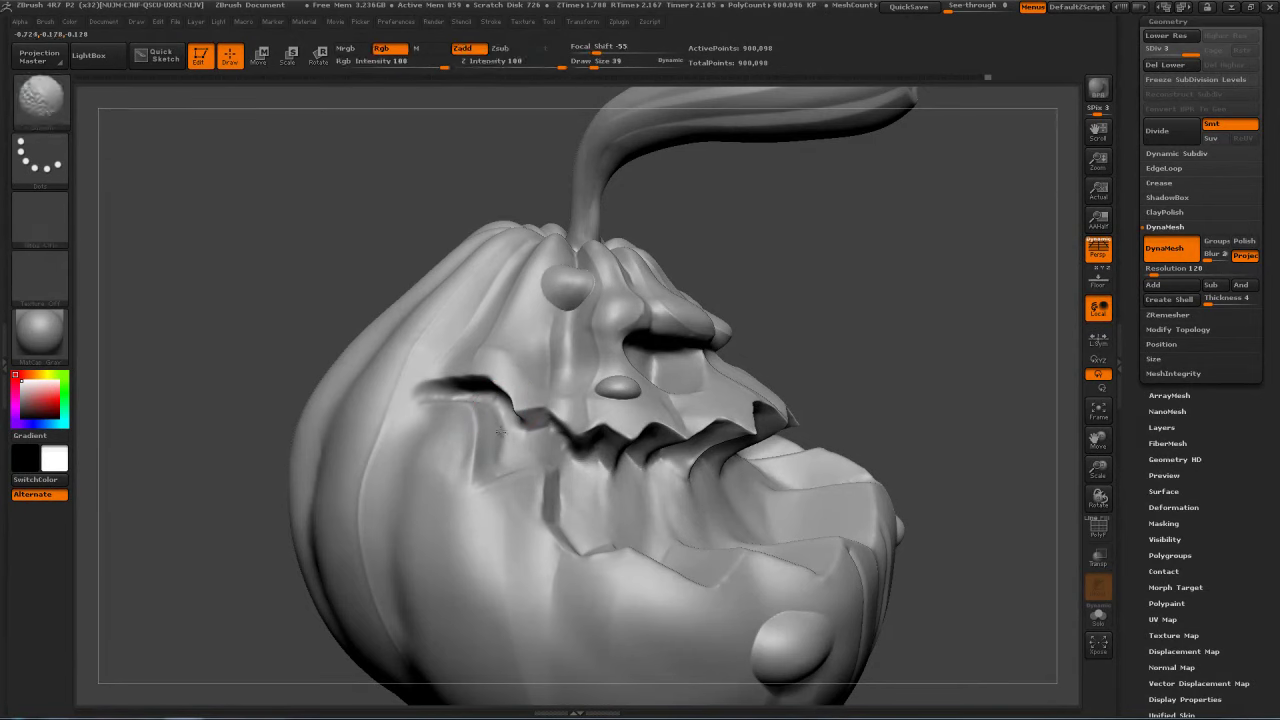
{"action": "right_click_drag", "start_coordinate": [450, 400], "coordinate": [475, 442]}
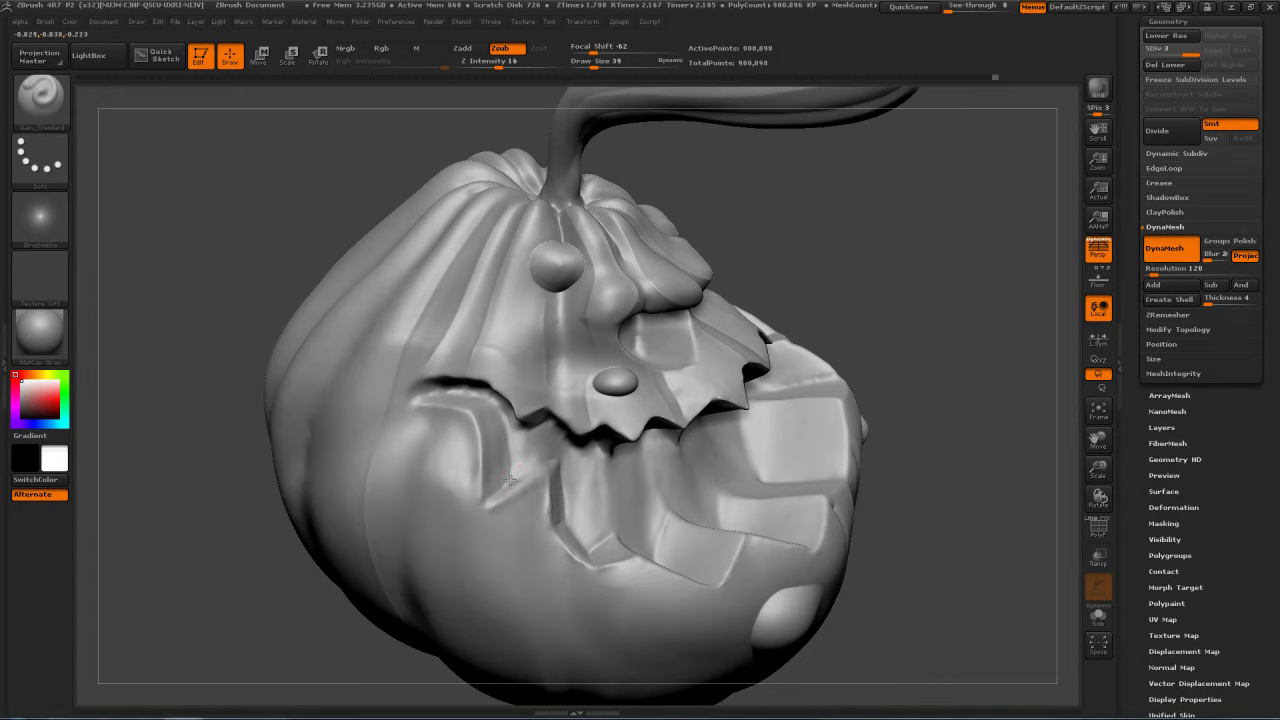
{"action": "left_click_drag", "start_coordinate": [538, 467], "coordinate": [519, 472], "text": "shift"}
Step: Extend the opposite mouth corner's crease to a sharp tip and refine the lip edge inside it
{"action": "left_click_drag", "start_coordinate": [840, 300], "coordinate": [885, 262]}
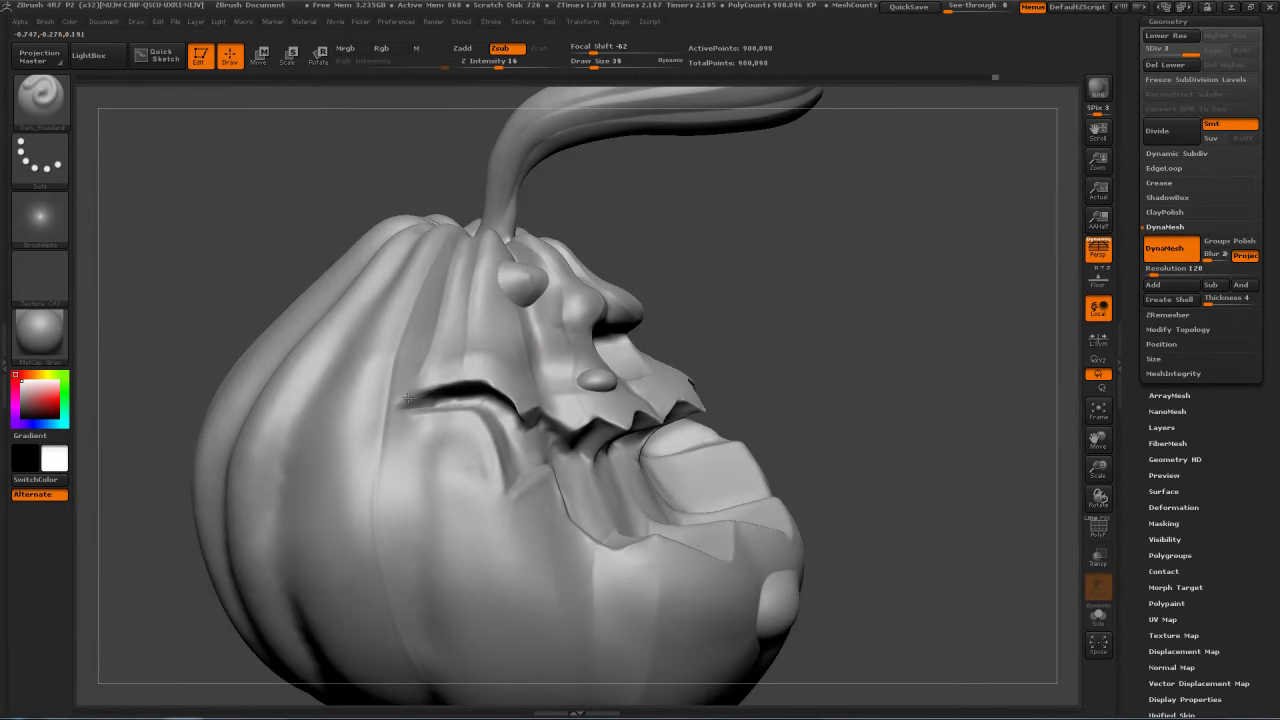
{"action": "key", "text": "shift"}
{"action": "left_click_drag", "start_coordinate": [750, 300], "coordinate": [477, 397]}
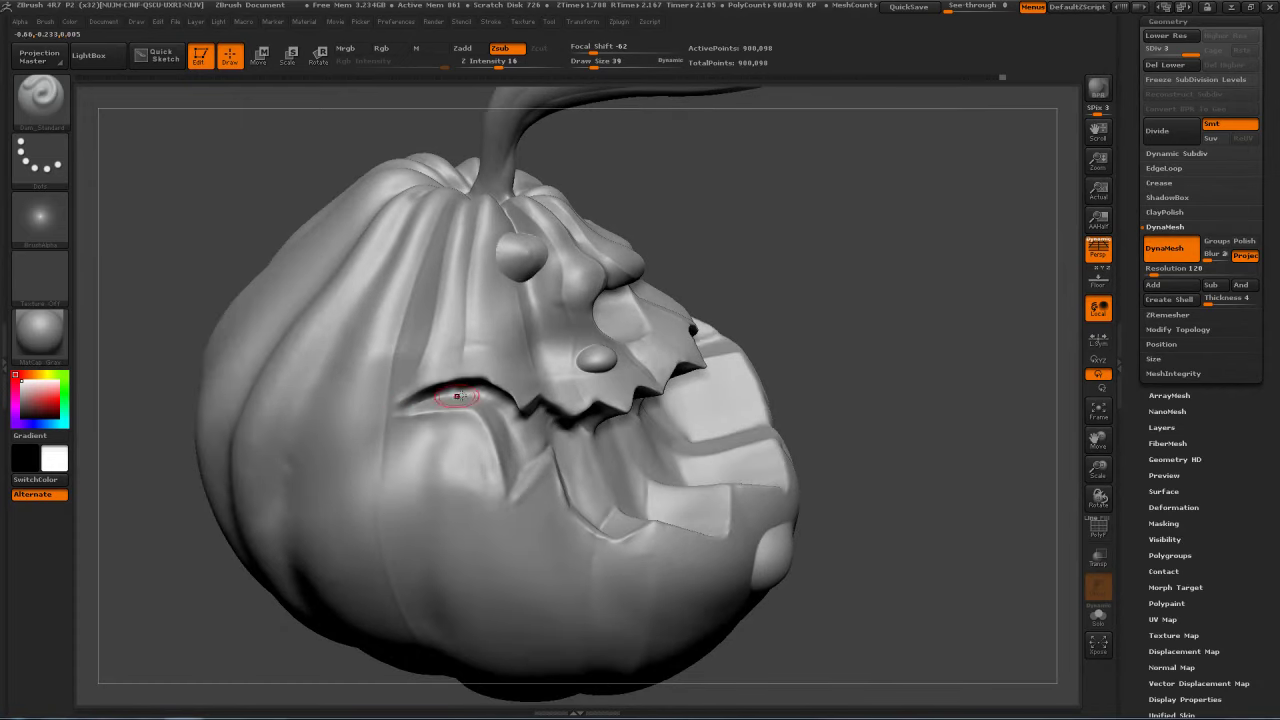
{"action": "right_click_drag", "start_coordinate": [612, 358], "coordinate": [436, 359]}
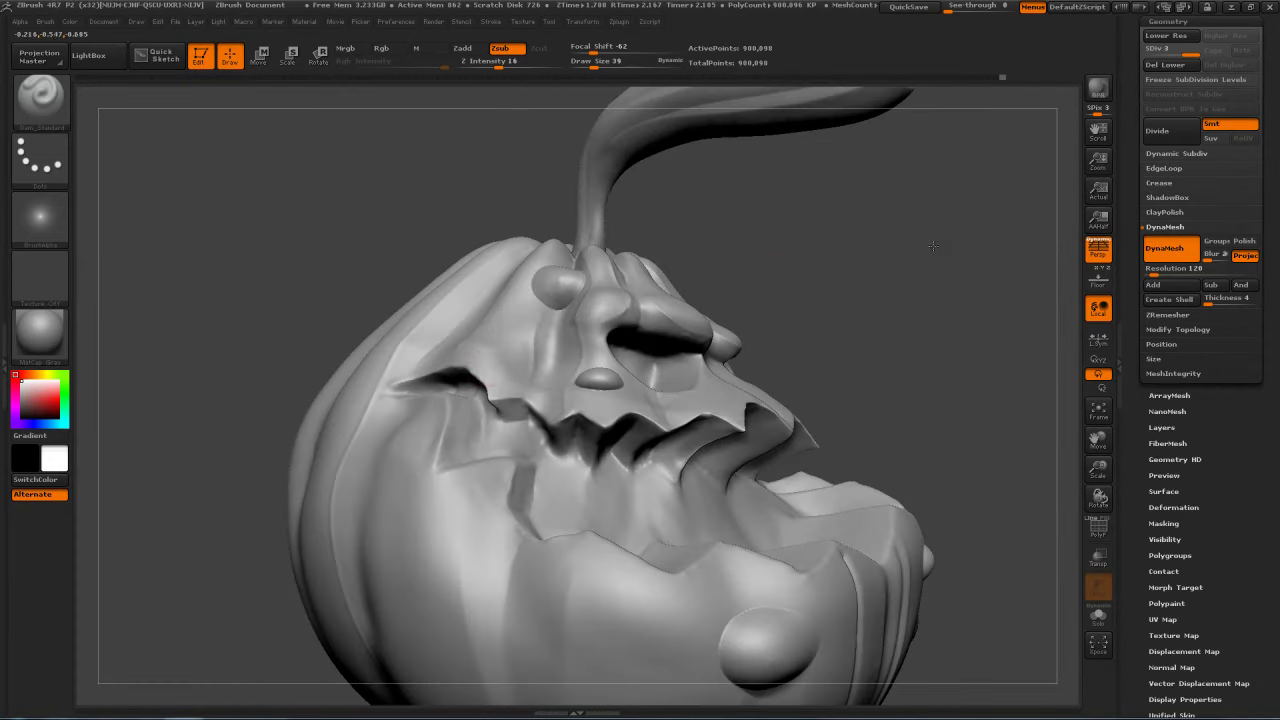
{"action": "left_click_drag", "start_coordinate": [932, 245], "coordinate": [458, 378]}
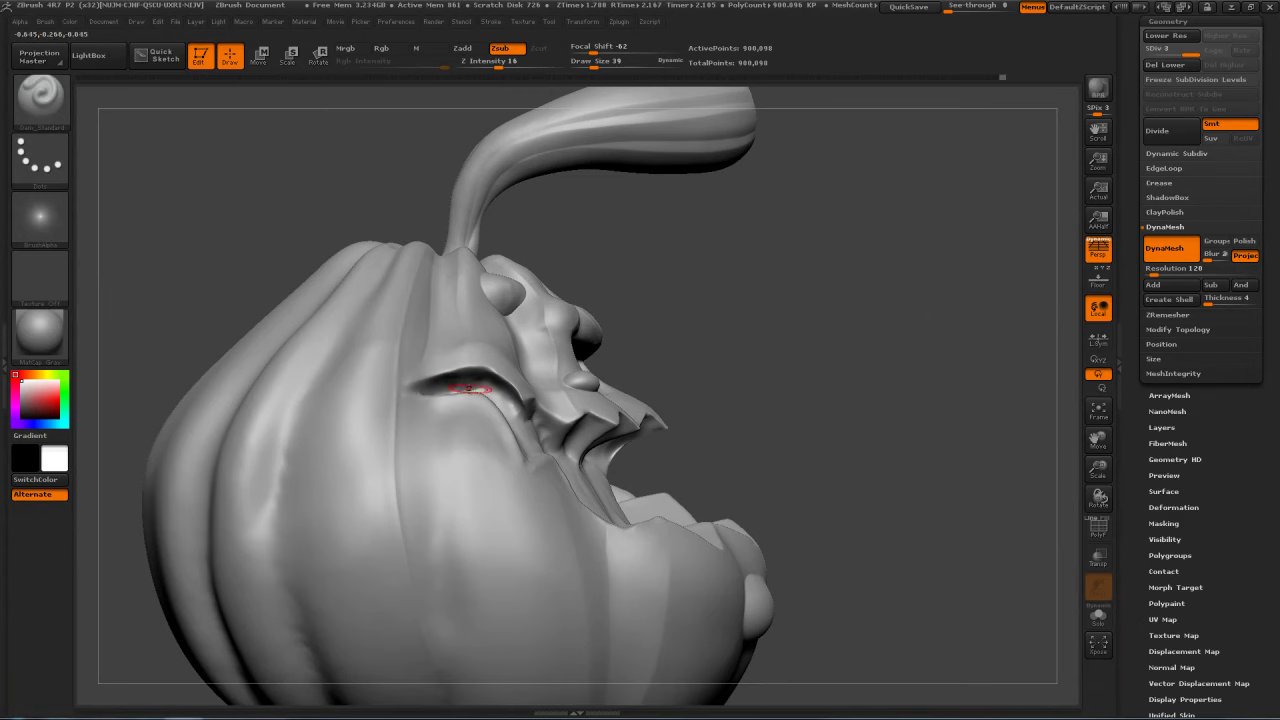
{"action": "key", "text": "shift"}
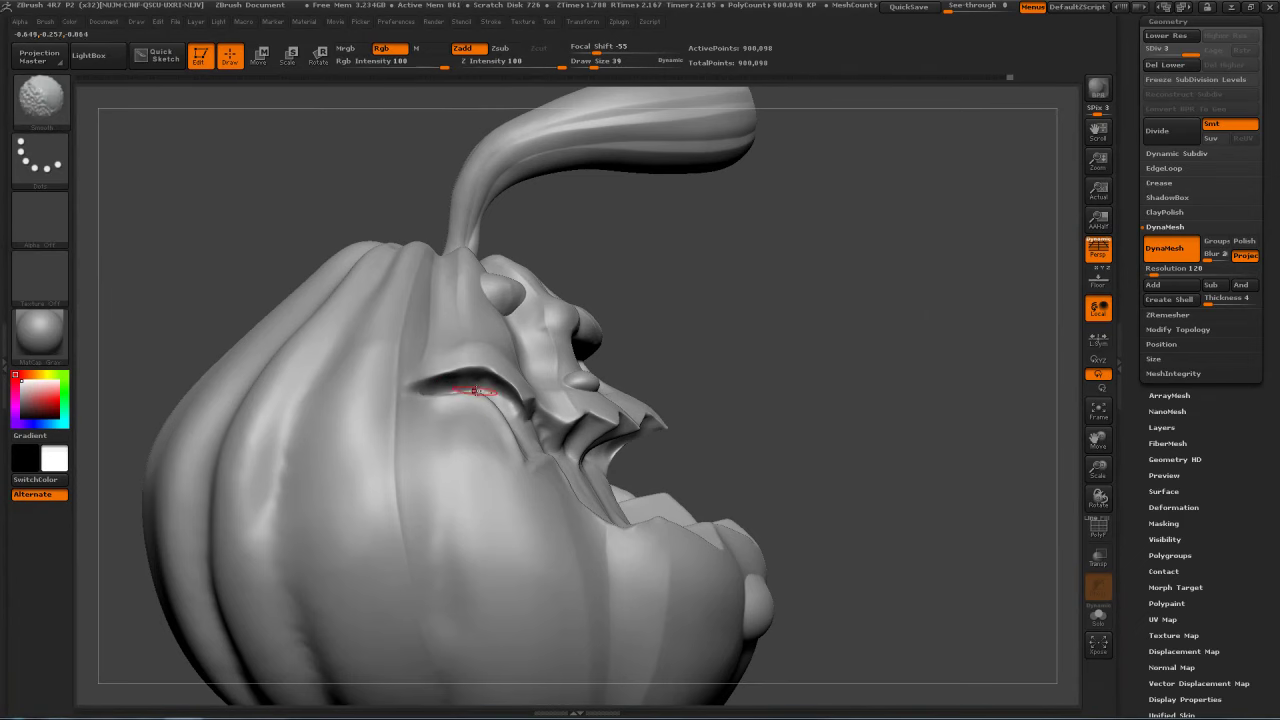
Step: Frame the whole pumpkin and save the tool as a new version named CD01B2C1_02
{"action": "mouse_move", "coordinate": [905, 300]}
{"action": "left_mouse_down"}
{"action": "mouse_move", "coordinate": [770, 290]}
{"action": "mouse_move", "coordinate": [645, 308]}
{"action": "left_mouse_up"}
{"action": "key", "text": "f"}
{"action": "left_click_drag", "start_coordinate": [940, 290], "coordinate": [1000, 245]}
{"action": "left_click_drag", "start_coordinate": [1126, 128], "coordinate": [1130, 452]}
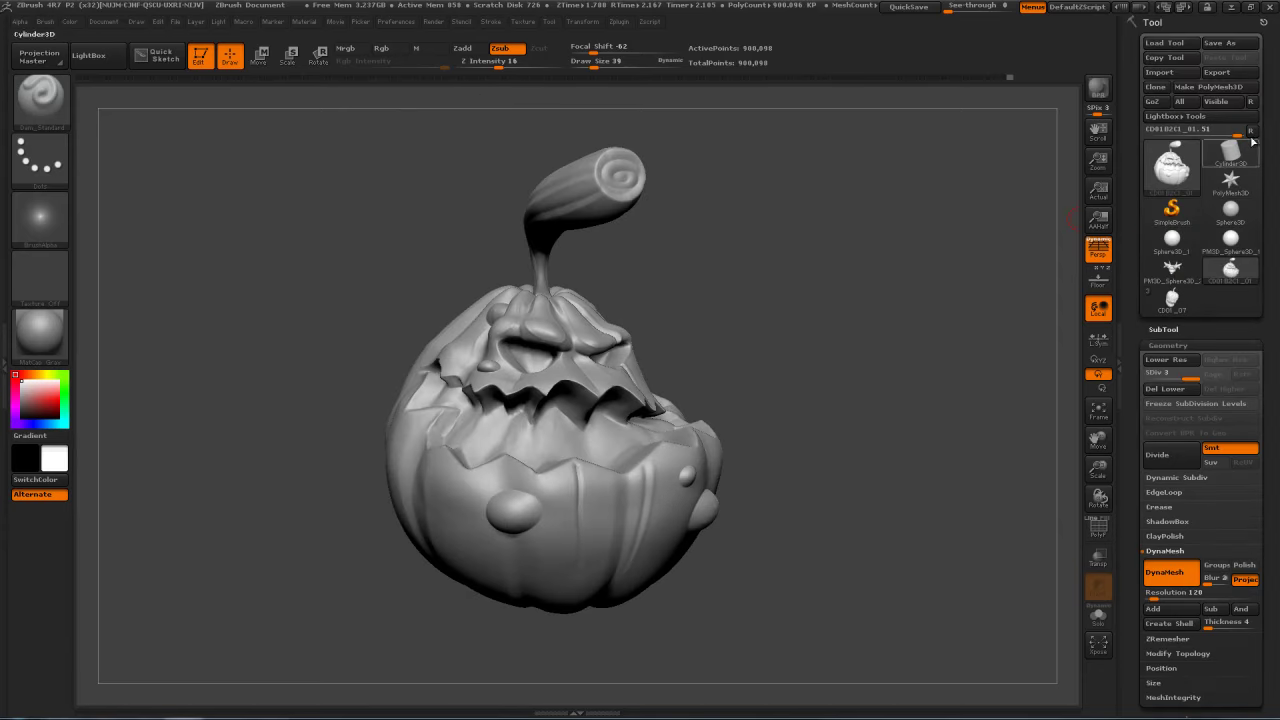
{"action": "left_click", "coordinate": [1222, 43]}
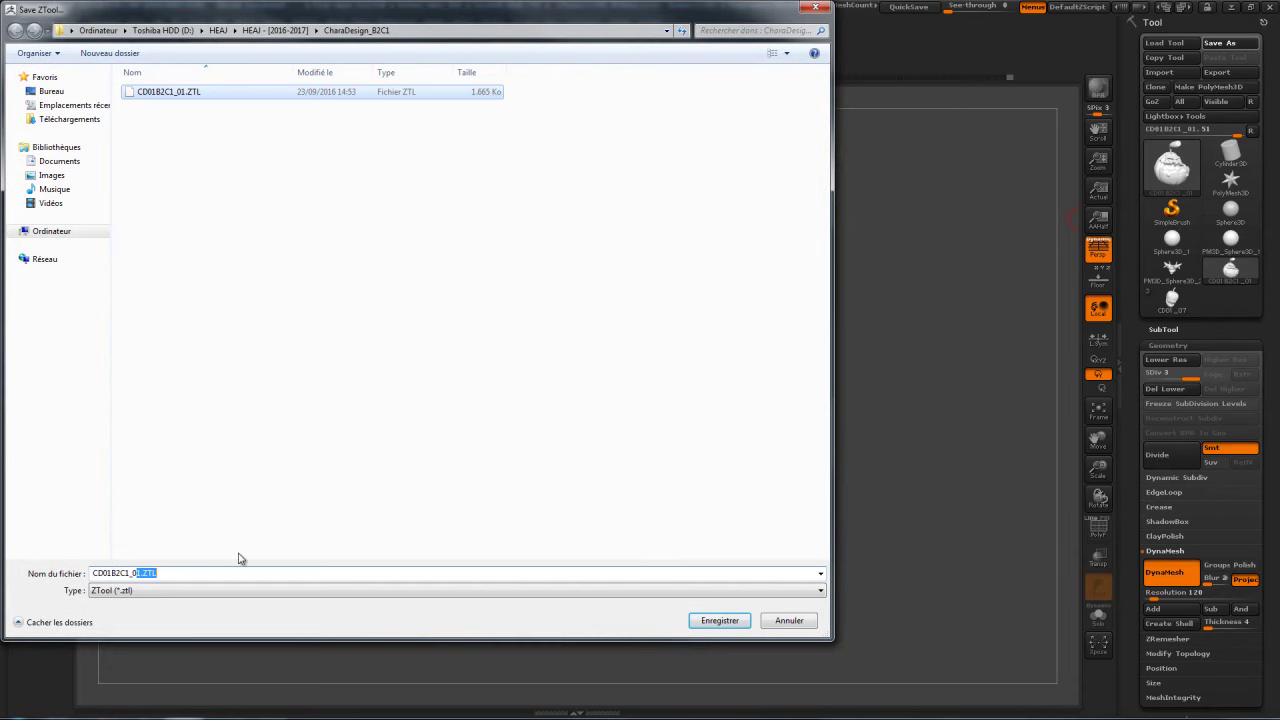
{"action": "key", "text": "Return"}
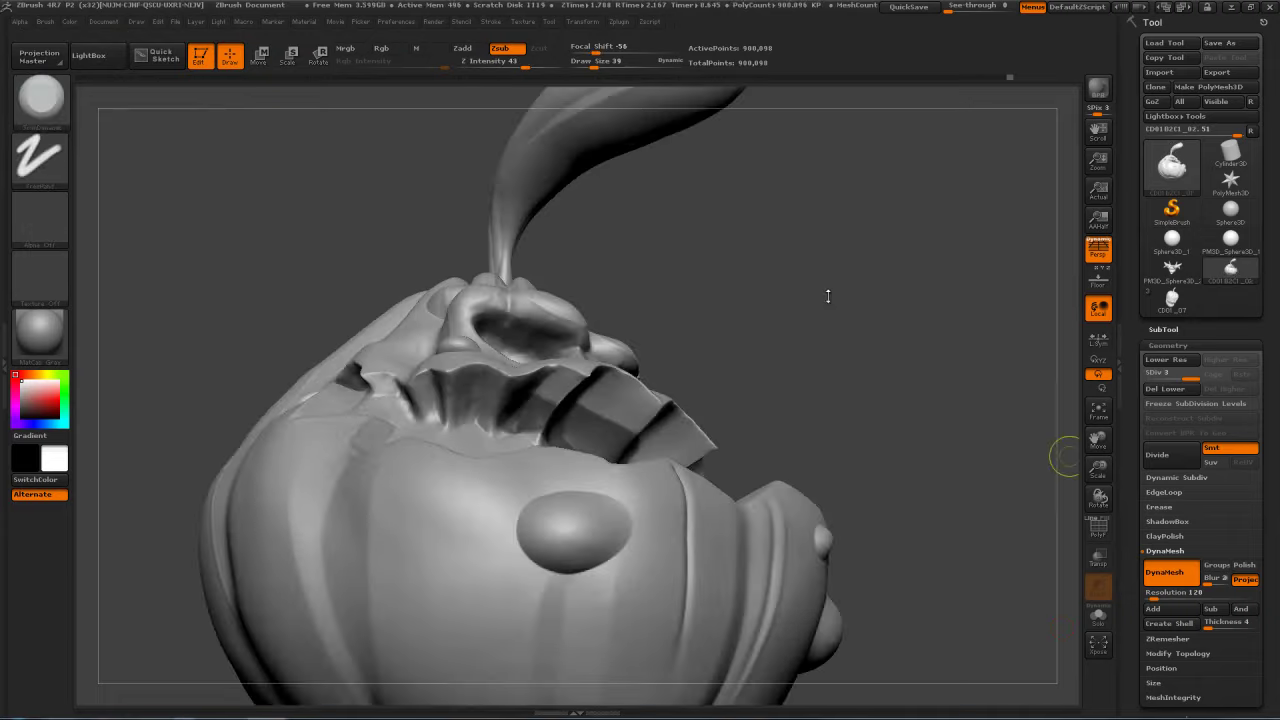
Step: Paint a mask along the inner thickness of the upper lip, behind the jagged edge near the pumpkin's right mouth corner
{"action": "mouse_move", "coordinate": [829, 297]}
{"action": "left_mouse_down"}
{"action": "mouse_move", "coordinate": [752, 280]}
{"action": "mouse_move", "coordinate": [757, 268]}
{"action": "mouse_move", "coordinate": [725, 272]}
{"action": "left_mouse_up"}
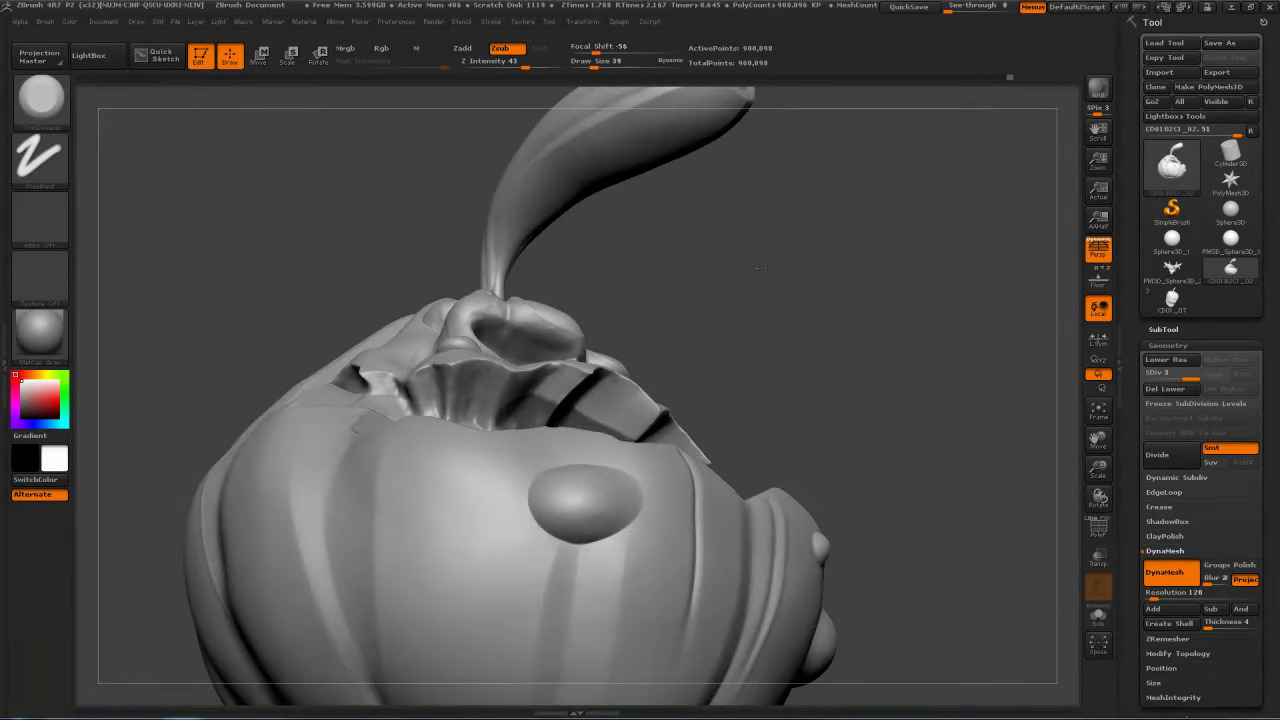
{"action": "key", "text": "b"}
{"action": "key", "text": "m"}
{"action": "key", "text": "p"}
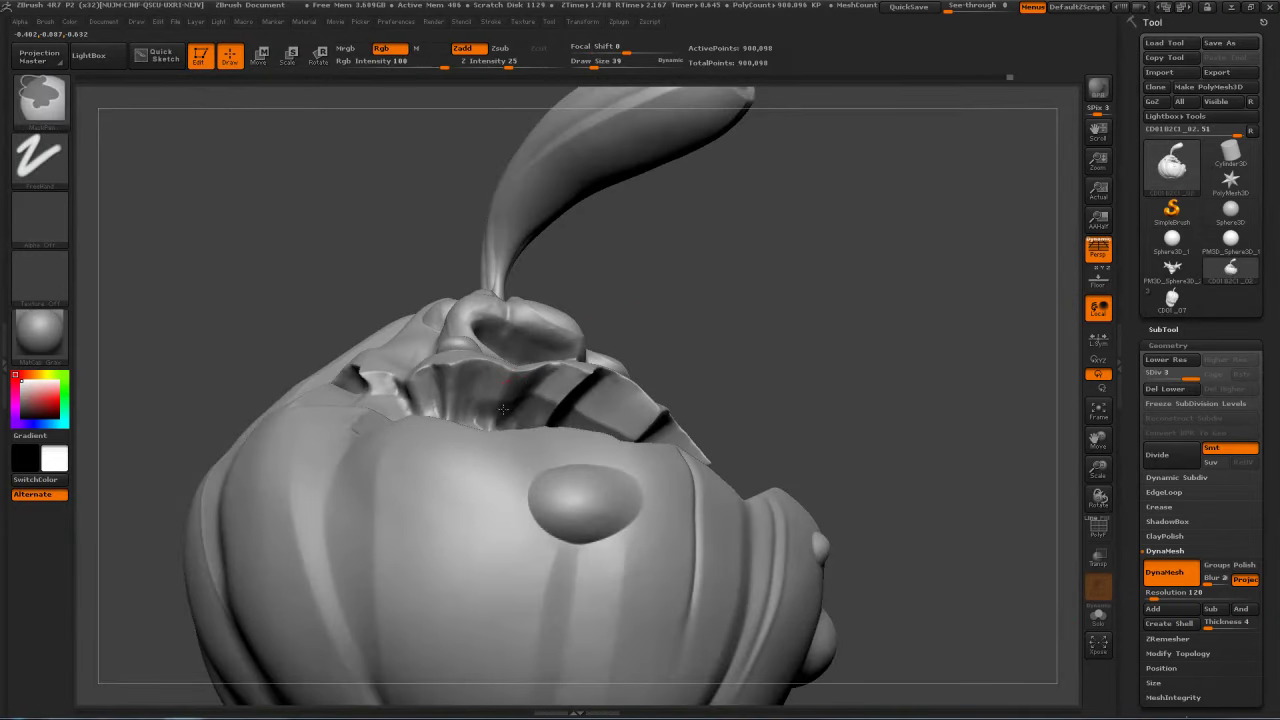
{"action": "mouse_move", "coordinate": [666, 350]}
{"action": "left_mouse_down"}
{"action": "mouse_move", "coordinate": [690, 335]}
{"action": "mouse_move", "coordinate": [680, 320]}
{"action": "mouse_move", "coordinate": [638, 359]}
{"action": "left_mouse_up"}
{"action": "key", "text": "b"}
{"action": "key", "text": "m"}
{"action": "key", "text": "p"}
{"action": "left_click_drag", "start_coordinate": [443, 409], "coordinate": [430, 415]}
{"action": "mouse_move", "coordinate": [960, 270]}
{"action": "left_mouse_down"}
{"action": "mouse_move", "coordinate": [843, 250]}
{"action": "mouse_move", "coordinate": [805, 275]}
{"action": "mouse_move", "coordinate": [840, 261]}
{"action": "mouse_move", "coordinate": [629, 296]}
{"action": "left_mouse_up"}
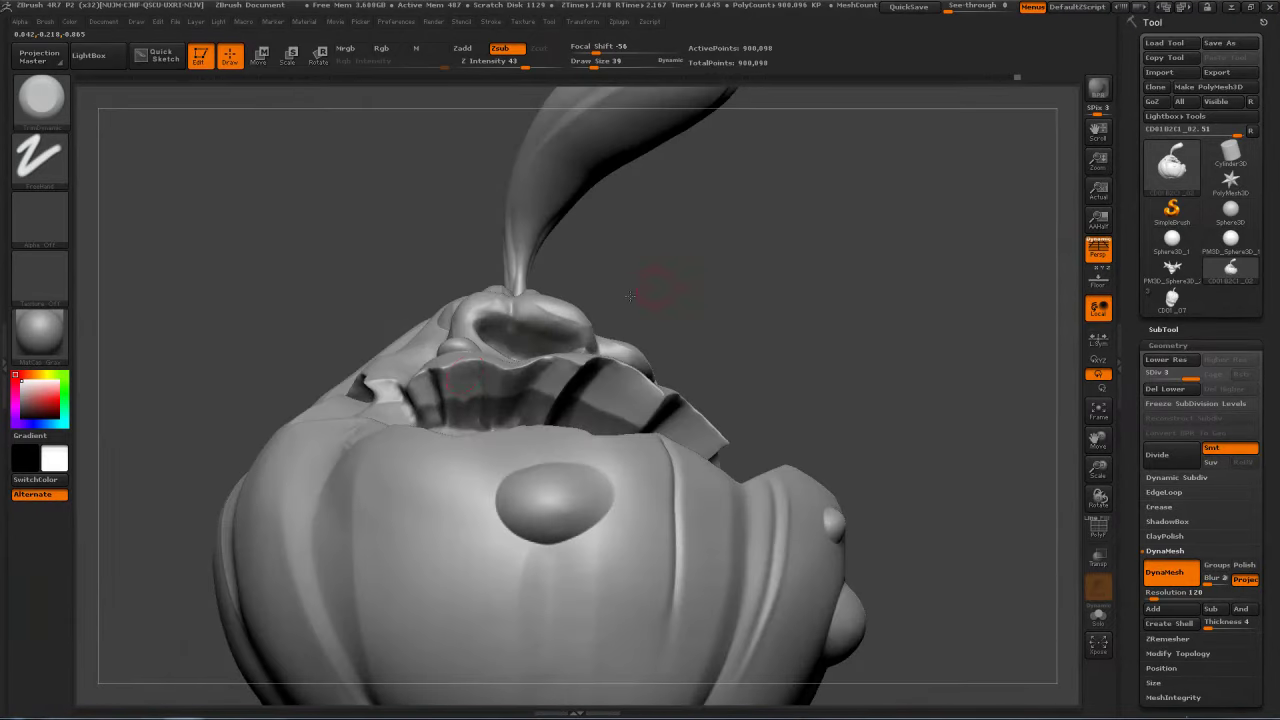
Step: Continue the mask behind the upper lip's jagged edge across to the opposite side, using draw sizes 17 and 35
{"action": "key", "text": "b"}
{"action": "key", "text": "m"}
{"action": "key", "text": "p"}
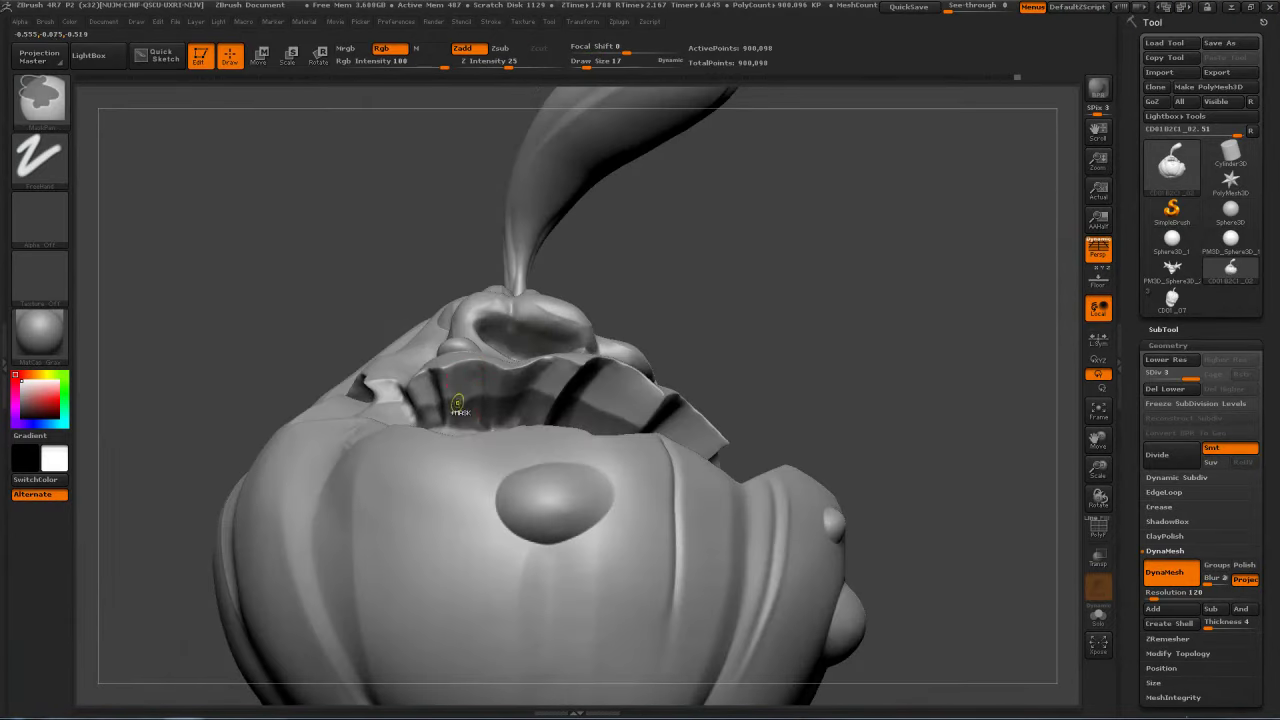
{"action": "key", "text": "b"}
{"action": "key", "text": "d"}
{"action": "key", "text": "s"}
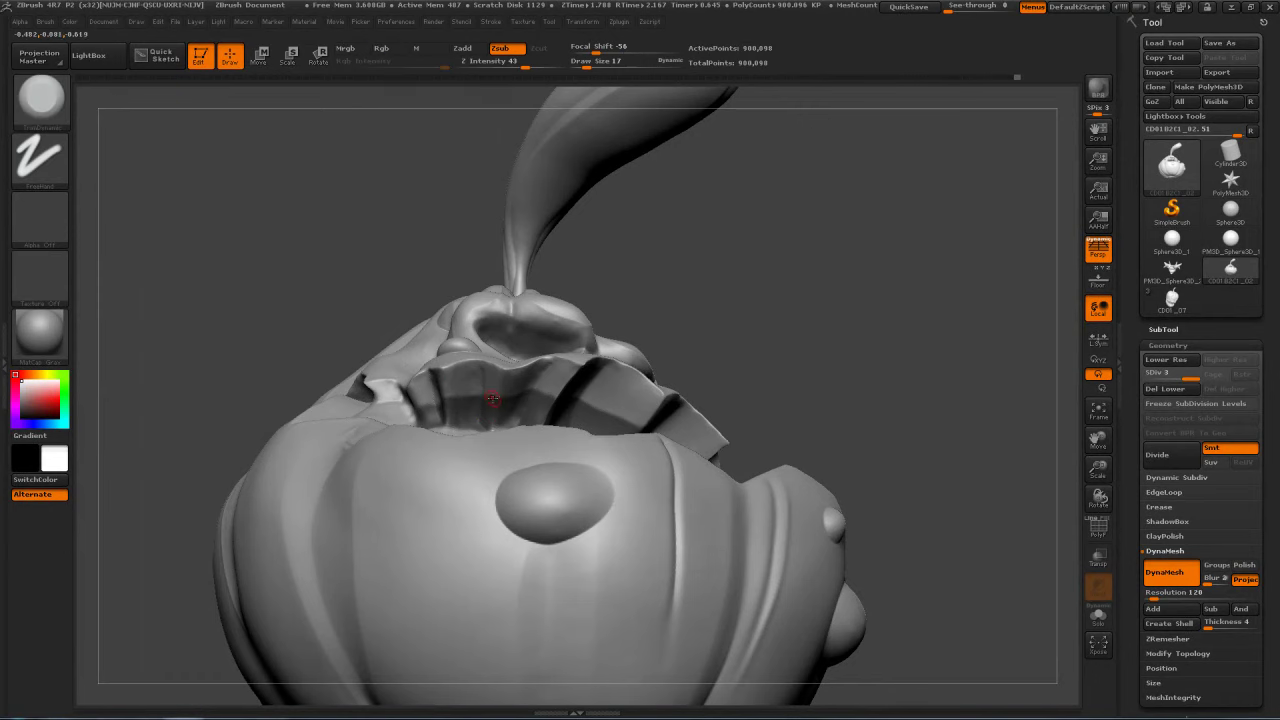
{"action": "key", "text": "s"}
{"action": "left_click_drag", "start_coordinate": [522, 393], "coordinate": [519, 393]}
{"action": "mouse_move", "coordinate": [900, 290]}
{"action": "left_mouse_down"}
{"action": "mouse_move", "coordinate": [806, 286]}
{"action": "mouse_move", "coordinate": [846, 290]}
{"action": "mouse_move", "coordinate": [691, 394]}
{"action": "left_mouse_up"}
{"action": "key", "text": "b"}
{"action": "key", "text": "m"}
{"action": "key", "text": "p"}
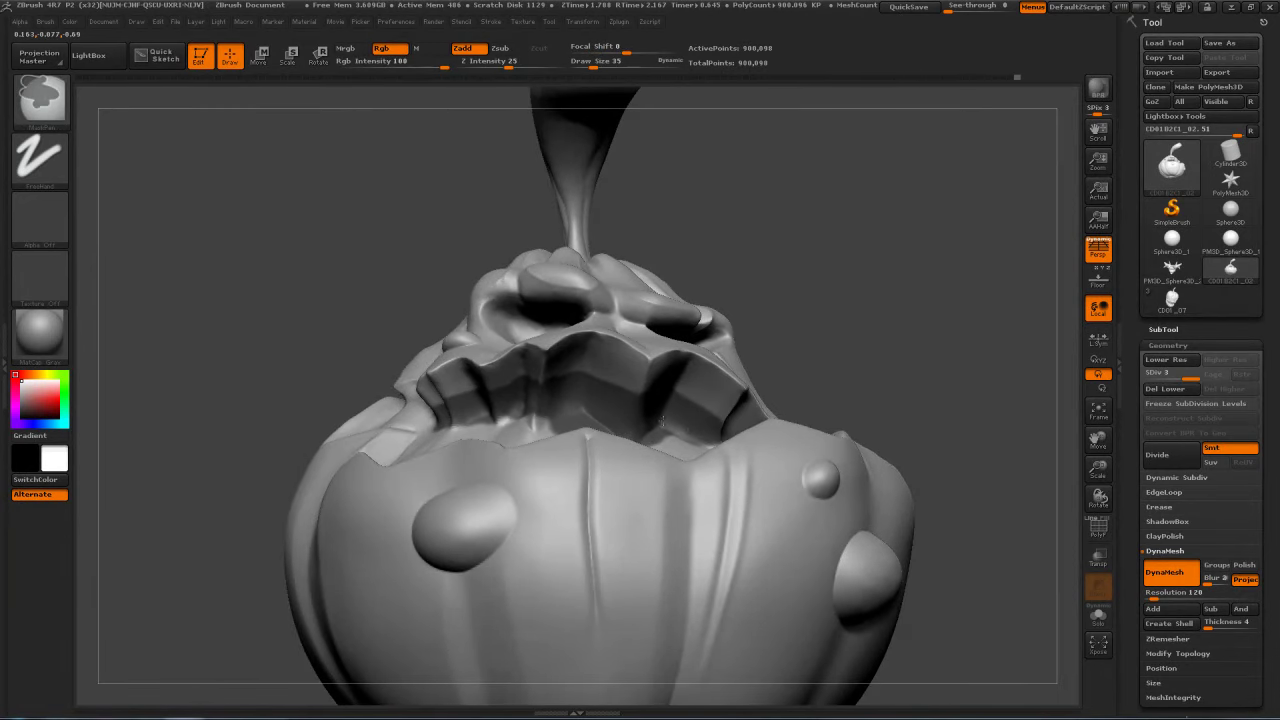
{"action": "mouse_move", "coordinate": [906, 289]}
{"action": "left_mouse_down"}
{"action": "mouse_move", "coordinate": [748, 296]}
{"action": "mouse_move", "coordinate": [764, 300]}
{"action": "left_mouse_up"}
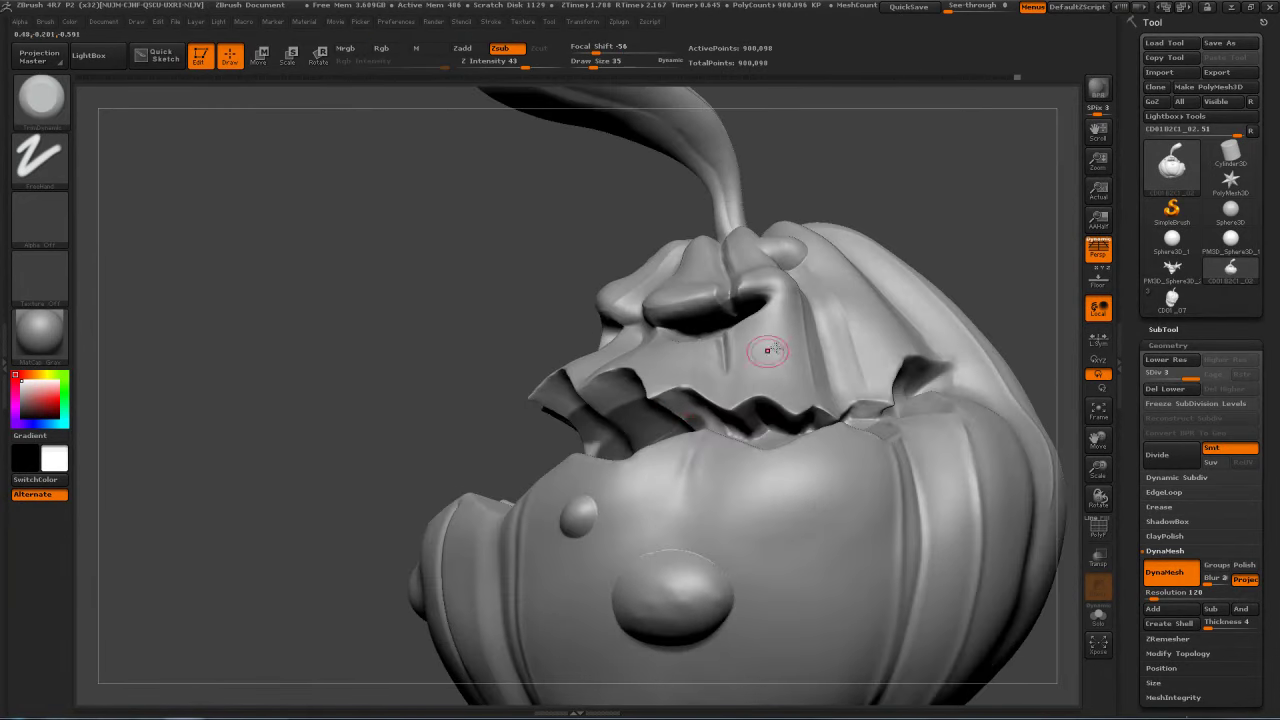
{"action": "left_click_drag", "start_coordinate": [692, 411], "coordinate": [694, 417], "text": "ctrl"}
Step: Mask a band inside the lower lip behind the front jagged facets at draw size 35, erasing any excess
{"action": "mouse_move", "coordinate": [876, 311]}
{"action": "right_mouse_down"}
{"action": "mouse_move", "coordinate": [950, 300]}
{"action": "mouse_move", "coordinate": [975, 520]}
{"action": "right_mouse_up"}
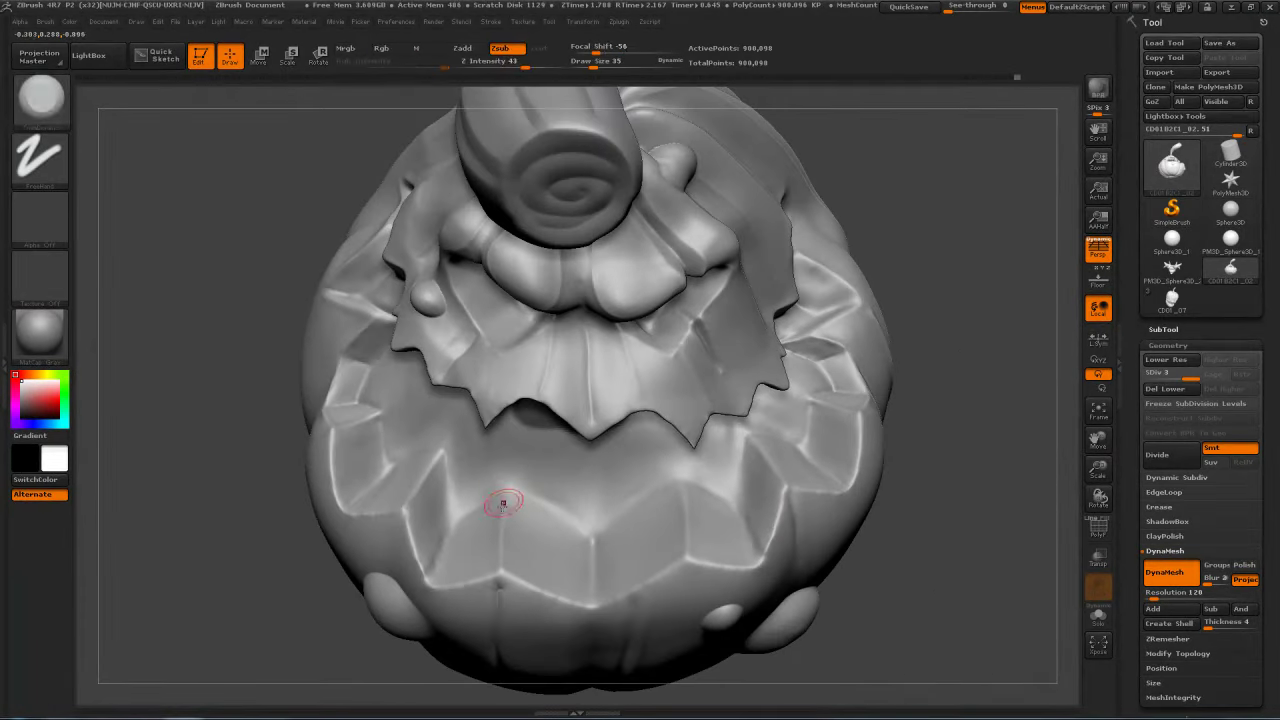
{"action": "mouse_move", "coordinate": [503, 505]}
{"action": "left_mouse_down", "text": "ctrl"}
{"action": "mouse_move", "coordinate": [548, 520]}
{"action": "mouse_move", "coordinate": [506, 508]}
{"action": "mouse_move", "coordinate": [518, 512]}
{"action": "left_mouse_up", "text": "ctrl"}
{"action": "mouse_move", "coordinate": [600, 540]}
{"action": "left_mouse_down", "text": "ctrl"}
{"action": "mouse_move", "coordinate": [712, 498]}
{"action": "mouse_move", "coordinate": [605, 530]}
{"action": "mouse_move", "coordinate": [705, 480]}
{"action": "mouse_move", "coordinate": [716, 503]}
{"action": "left_mouse_up", "text": "ctrl"}
{"action": "mouse_move", "coordinate": [977, 400]}
{"action": "left_mouse_down"}
{"action": "mouse_move", "coordinate": [1040, 426]}
{"action": "mouse_move", "coordinate": [1010, 420]}
{"action": "left_mouse_up"}
{"action": "key", "text": "b"}
{"action": "key", "text": "m"}
{"action": "key", "text": "v"}
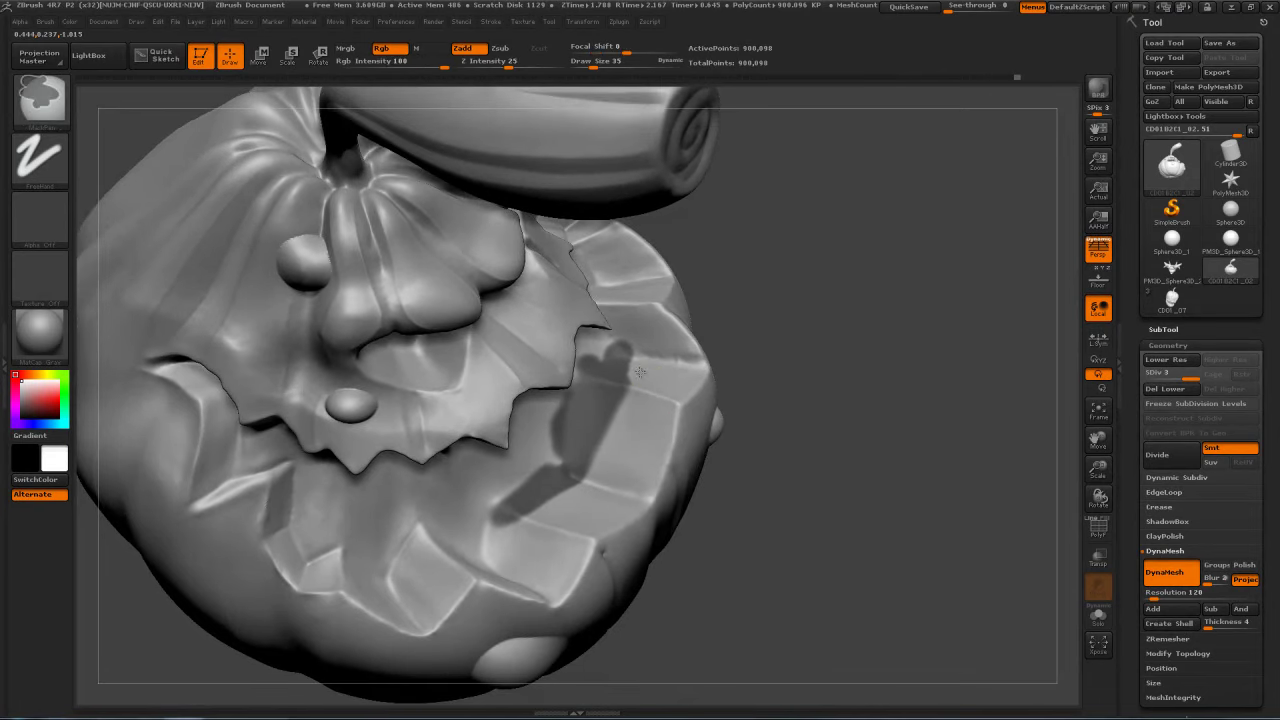
{"action": "left_click_drag", "start_coordinate": [641, 368], "coordinate": [613, 425], "text": "ctrl+alt"}
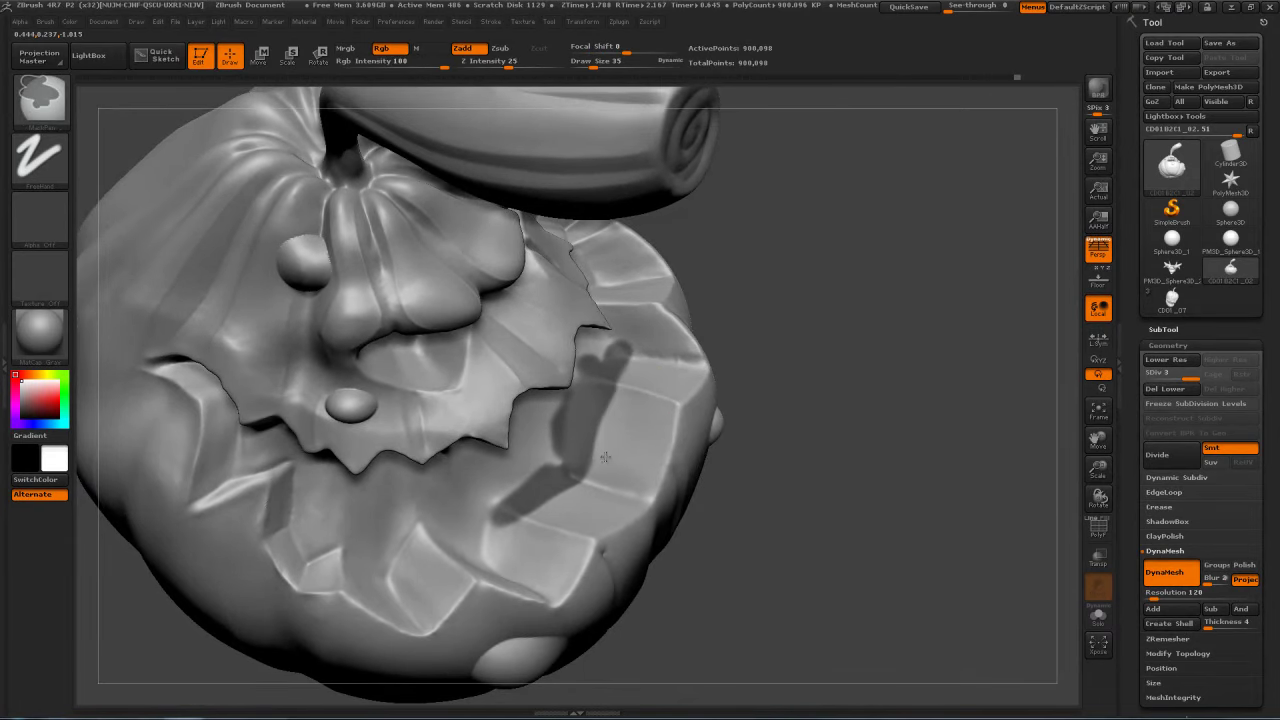
{"action": "left_click_drag", "start_coordinate": [740, 388], "coordinate": [765, 280]}
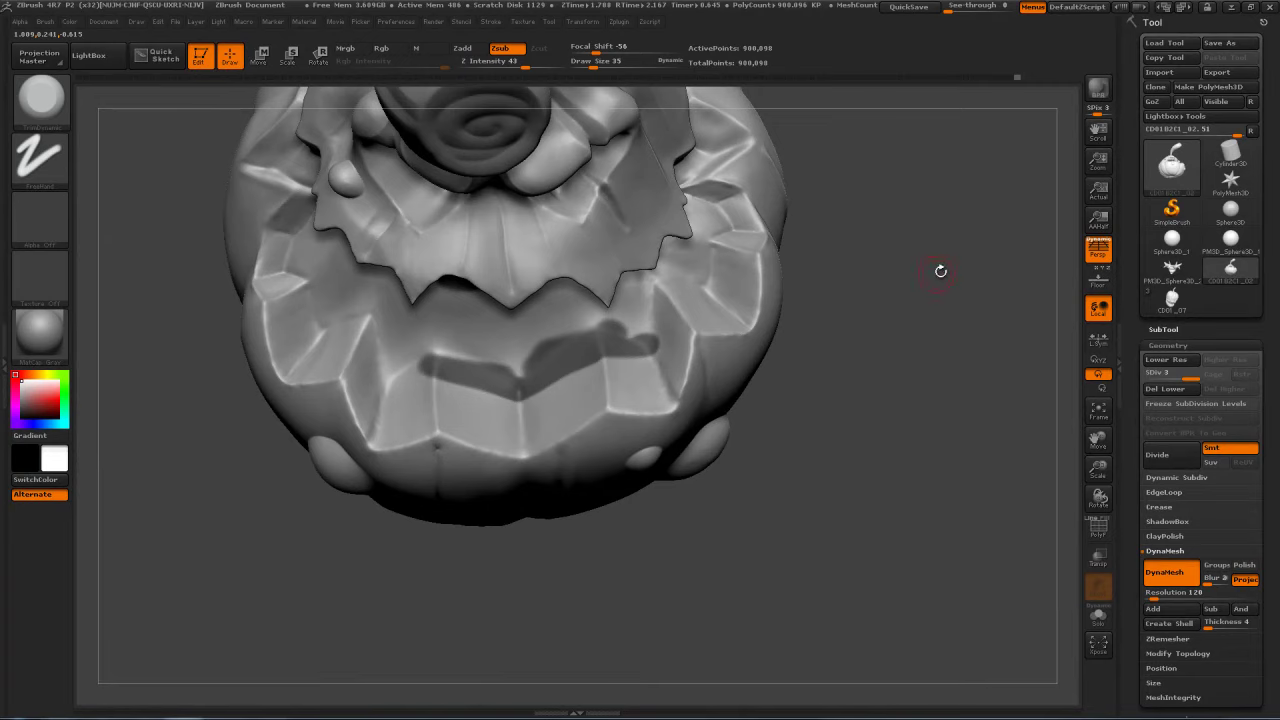
Step: Extend the lower lip's mask band toward the pumpkin's left side and trim its edges to follow the zigzag
{"action": "left_click_drag", "start_coordinate": [940, 271], "coordinate": [707, 304]}
{"action": "mouse_move", "coordinate": [640, 330]}
{"action": "left_mouse_down", "text": "ctrl"}
{"action": "mouse_move", "coordinate": [698, 264]}
{"action": "mouse_move", "coordinate": [706, 226]}
{"action": "mouse_move", "coordinate": [700, 250]}
{"action": "left_mouse_up", "text": "ctrl"}
{"action": "left_click_drag", "start_coordinate": [876, 246], "coordinate": [876, 200]}
{"action": "mouse_move", "coordinate": [709, 254]}
{"action": "left_mouse_down", "text": "ctrl+alt"}
{"action": "mouse_move", "coordinate": [660, 330]}
{"action": "mouse_move", "coordinate": [649, 322]}
{"action": "mouse_move", "coordinate": [590, 346]}
{"action": "mouse_move", "coordinate": [559, 387]}
{"action": "mouse_move", "coordinate": [461, 361]}
{"action": "mouse_move", "coordinate": [420, 372]}
{"action": "mouse_move", "coordinate": [436, 360]}
{"action": "mouse_move", "coordinate": [520, 380]}
{"action": "mouse_move", "coordinate": [590, 332]}
{"action": "mouse_move", "coordinate": [645, 330]}
{"action": "mouse_move", "coordinate": [648, 272]}
{"action": "left_mouse_up", "text": "ctrl+alt"}
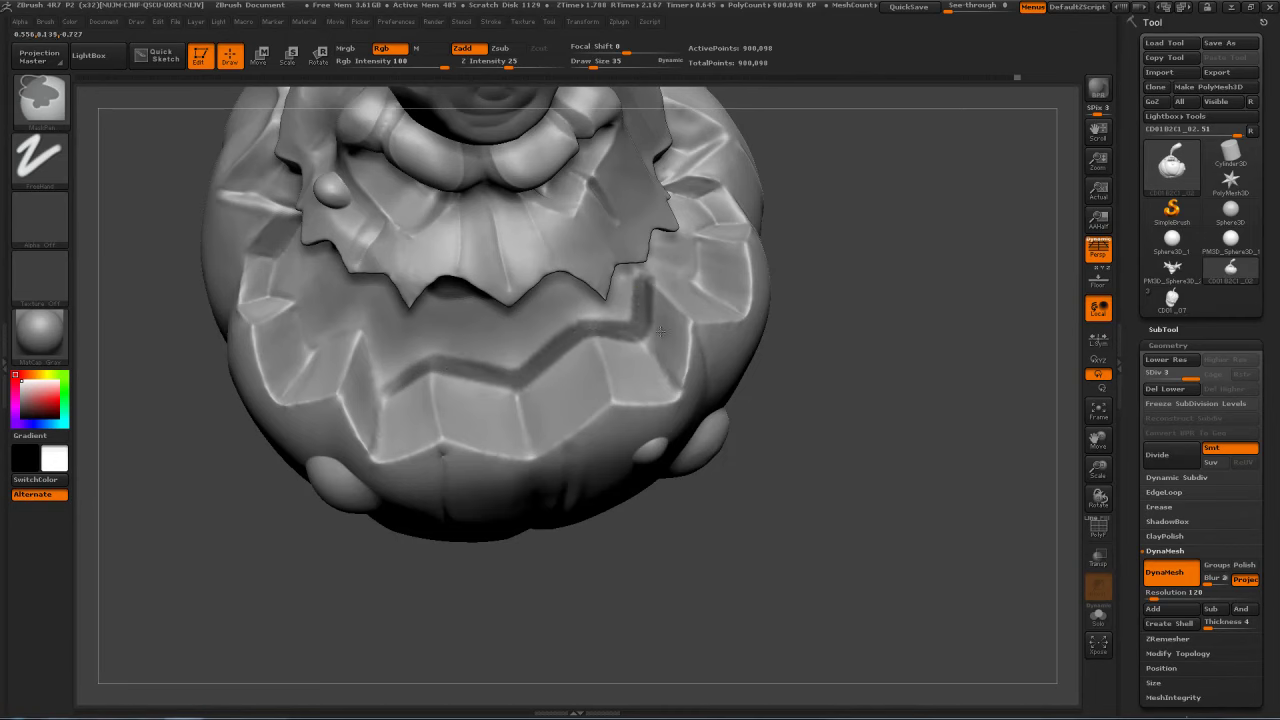
{"action": "left_click_drag", "start_coordinate": [905, 300], "coordinate": [864, 291]}
{"action": "left_click_drag", "start_coordinate": [864, 291], "coordinate": [794, 356], "text": "alt"}
{"action": "mouse_move", "coordinate": [575, 346]}
{"action": "left_mouse_down", "text": "ctrl"}
{"action": "mouse_move", "coordinate": [626, 359]}
{"action": "mouse_move", "coordinate": [640, 336]}
{"action": "mouse_move", "coordinate": [625, 378]}
{"action": "left_mouse_up", "text": "ctrl"}
Step: Carry the lower lip's mask band behind the jagged facets on the pumpkin's right side
{"action": "mouse_move", "coordinate": [809, 329]}
{"action": "left_mouse_down"}
{"action": "mouse_move", "coordinate": [850, 283]}
{"action": "mouse_move", "coordinate": [824, 284]}
{"action": "mouse_move", "coordinate": [835, 257]}
{"action": "mouse_move", "coordinate": [876, 310]}
{"action": "mouse_move", "coordinate": [486, 366]}
{"action": "left_mouse_up"}
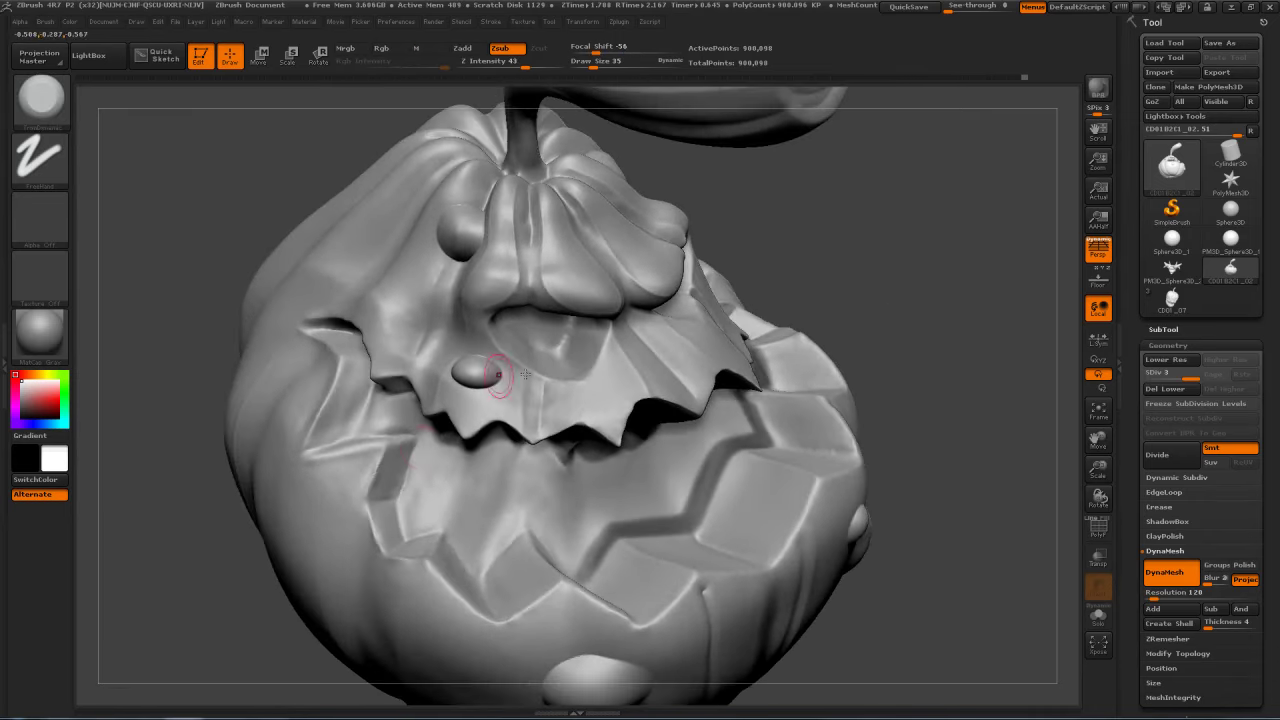
{"action": "key", "text": "ctrl"}
{"action": "left_click_drag", "start_coordinate": [505, 548], "coordinate": [540, 528], "text": "ctrl"}
{"action": "left_click_drag", "start_coordinate": [1002, 346], "coordinate": [900, 380]}
{"action": "key", "text": "ctrl"}
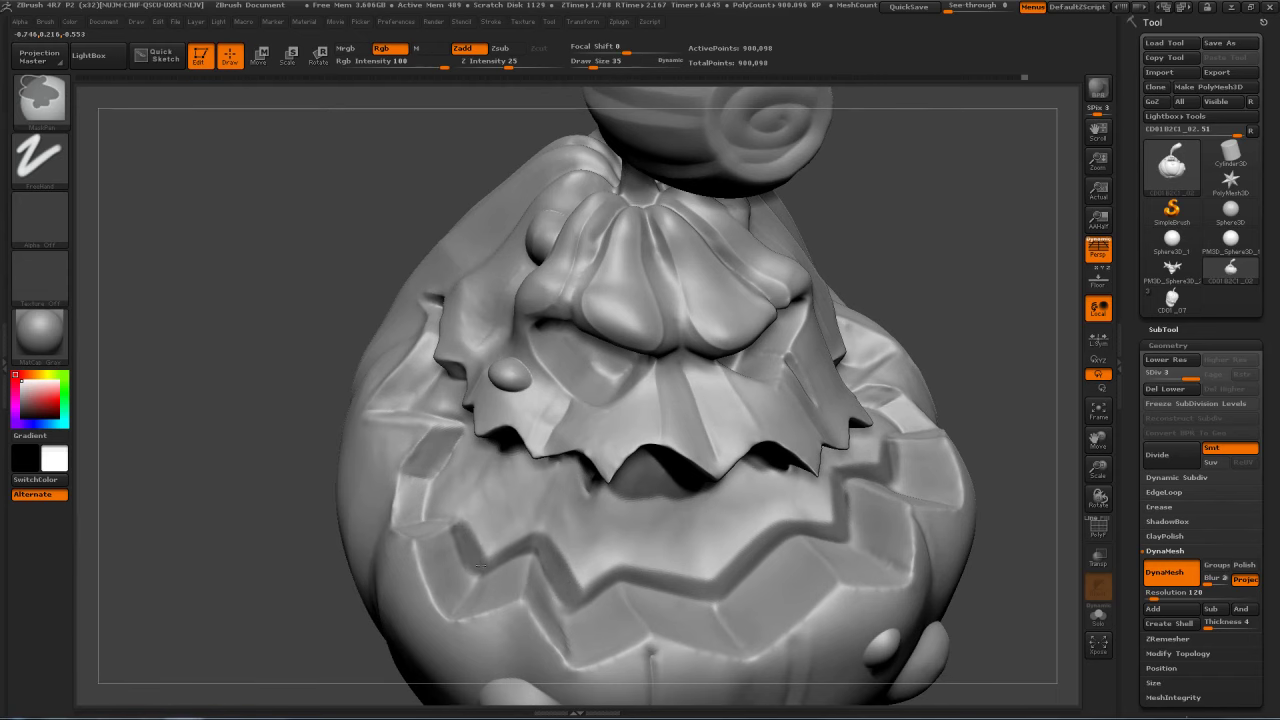
{"action": "left_click_drag", "start_coordinate": [978, 257], "coordinate": [1140, 245]}
{"action": "left_click_drag", "start_coordinate": [886, 240], "coordinate": [950, 246], "text": "alt"}
Step: Mask the inner lip surfaces leading into the pumpkin's right mouth corner from several side views
{"action": "key", "text": "ctrl"}
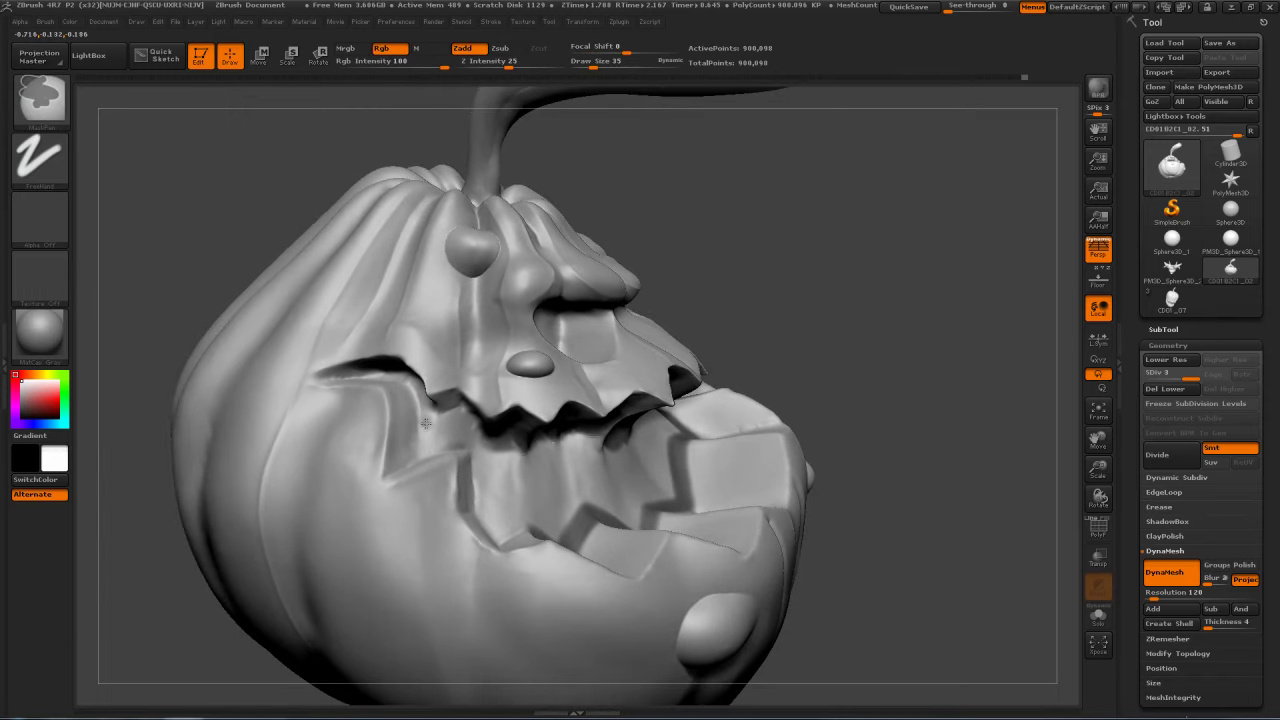
{"action": "mouse_move", "coordinate": [716, 268]}
{"action": "left_mouse_down"}
{"action": "mouse_move", "coordinate": [837, 263]}
{"action": "mouse_move", "coordinate": [786, 265]}
{"action": "mouse_move", "coordinate": [746, 304]}
{"action": "mouse_move", "coordinate": [754, 272]}
{"action": "mouse_move", "coordinate": [781, 301]}
{"action": "mouse_move", "coordinate": [786, 334]}
{"action": "mouse_move", "coordinate": [880, 314]}
{"action": "mouse_move", "coordinate": [870, 318]}
{"action": "left_mouse_up"}
{"action": "key", "text": "ctrl"}
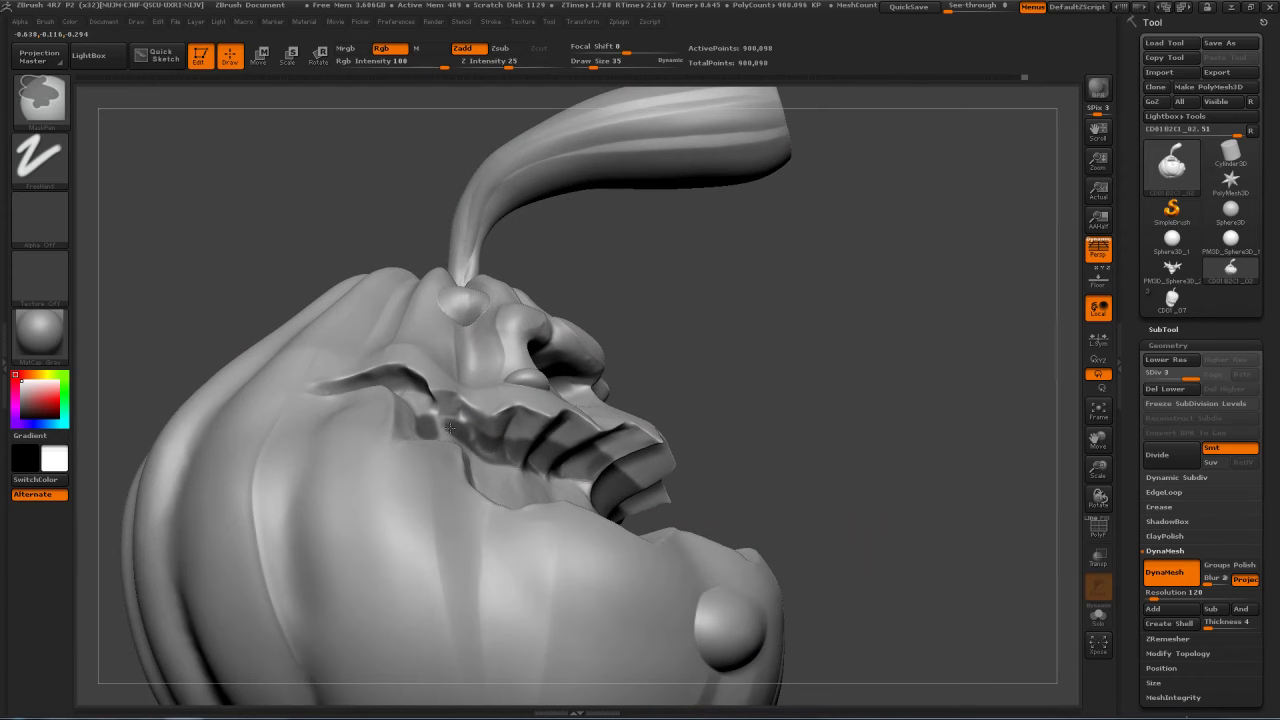
{"action": "left_click_drag", "start_coordinate": [737, 297], "coordinate": [450, 410]}
{"action": "key", "text": "ctrl"}
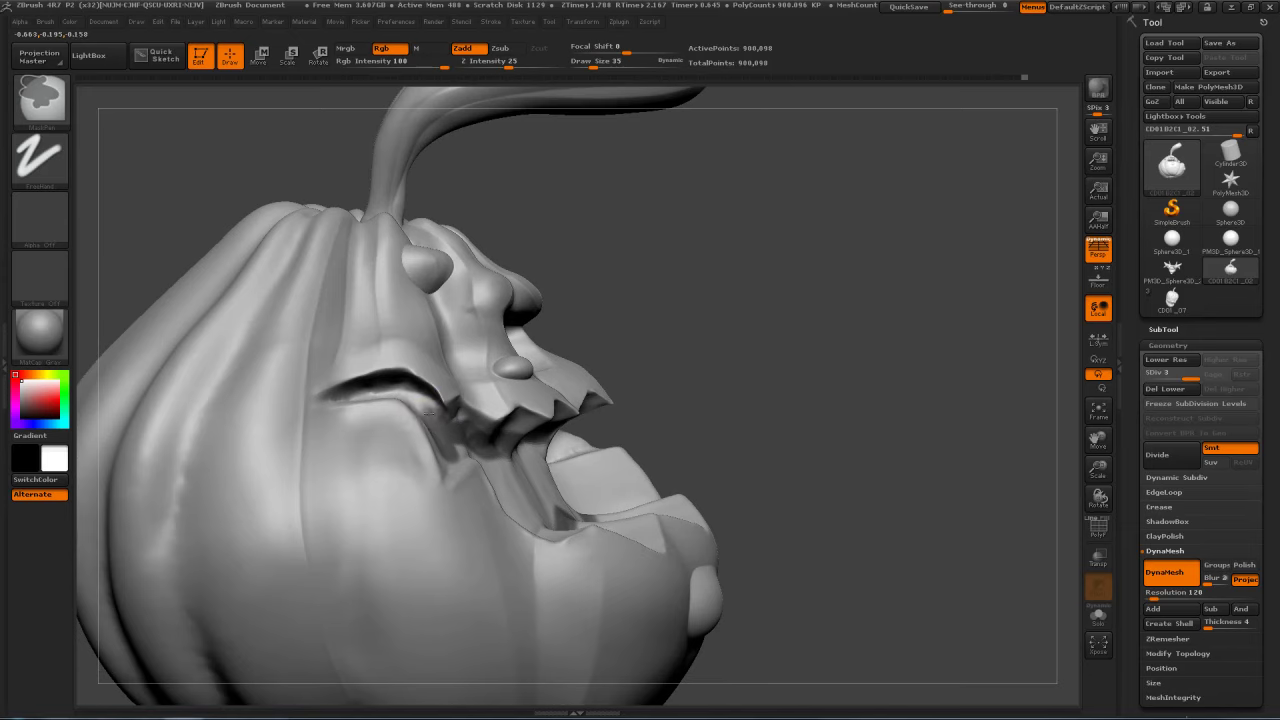
{"action": "left_click_drag", "start_coordinate": [880, 340], "coordinate": [668, 381]}
{"action": "key", "text": "ctrl"}
{"action": "left_click_drag", "start_coordinate": [463, 461], "coordinate": [450, 548], "text": "ctrl"}
{"action": "mouse_move", "coordinate": [932, 336]}
{"action": "left_mouse_down", "text": "shift"}
{"action": "mouse_move", "coordinate": [955, 334]}
{"action": "mouse_move", "coordinate": [955, 204]}
{"action": "left_mouse_up", "text": "shift"}
Step: Fill in and widen the lower lip's mask band from the pumpkin's right side across the front
{"action": "key", "text": "ctrl"}
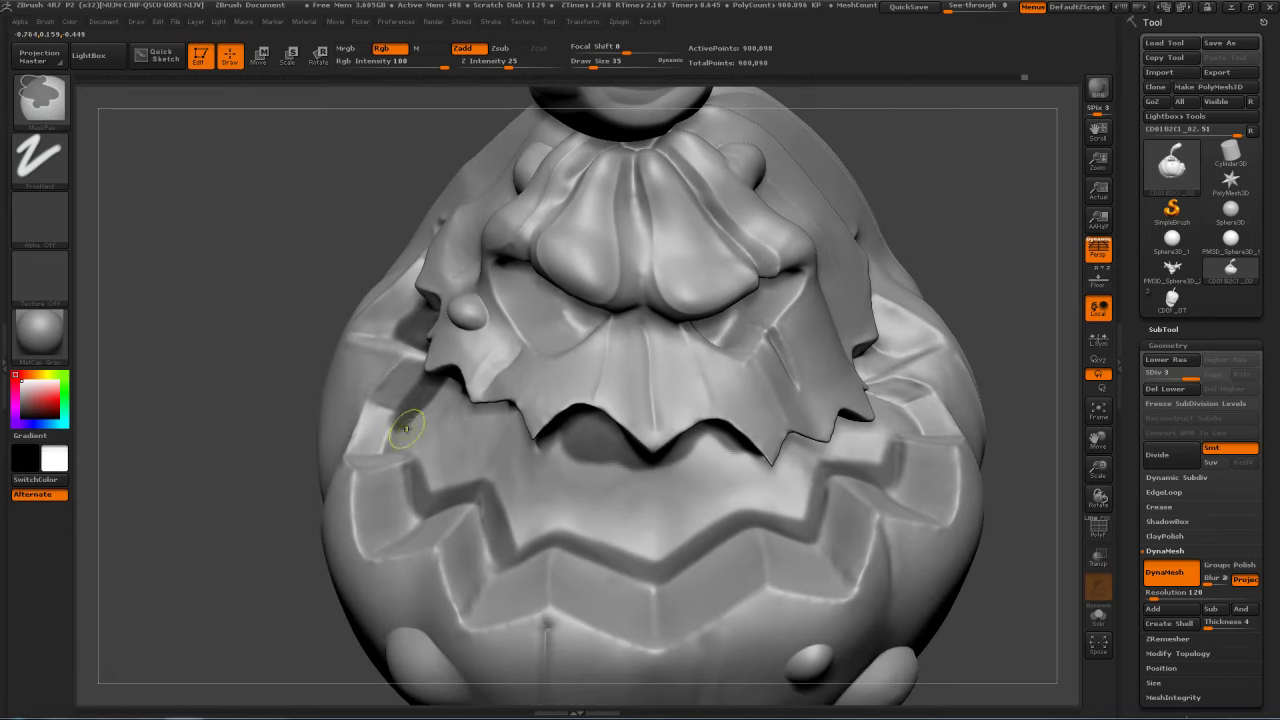
{"action": "left_click_drag", "start_coordinate": [390, 452], "coordinate": [410, 478], "text": "ctrl"}
{"action": "left_click_drag", "start_coordinate": [414, 525], "coordinate": [474, 508], "text": "ctrl"}
{"action": "mouse_move", "coordinate": [215, 585]}
{"action": "left_mouse_down"}
{"action": "mouse_move", "coordinate": [297, 592]}
{"action": "mouse_move", "coordinate": [529, 486]}
{"action": "mouse_move", "coordinate": [534, 466]}
{"action": "left_mouse_up"}
{"action": "key", "text": "ctrl"}
{"action": "left_click_drag", "start_coordinate": [805, 491], "coordinate": [940, 500]}
{"action": "mouse_move", "coordinate": [570, 446]}
{"action": "left_mouse_down", "text": "ctrl"}
{"action": "mouse_move", "coordinate": [580, 469]}
{"action": "mouse_move", "coordinate": [622, 480]}
{"action": "mouse_move", "coordinate": [720, 478]}
{"action": "mouse_move", "coordinate": [805, 444]}
{"action": "left_mouse_up", "text": "ctrl"}
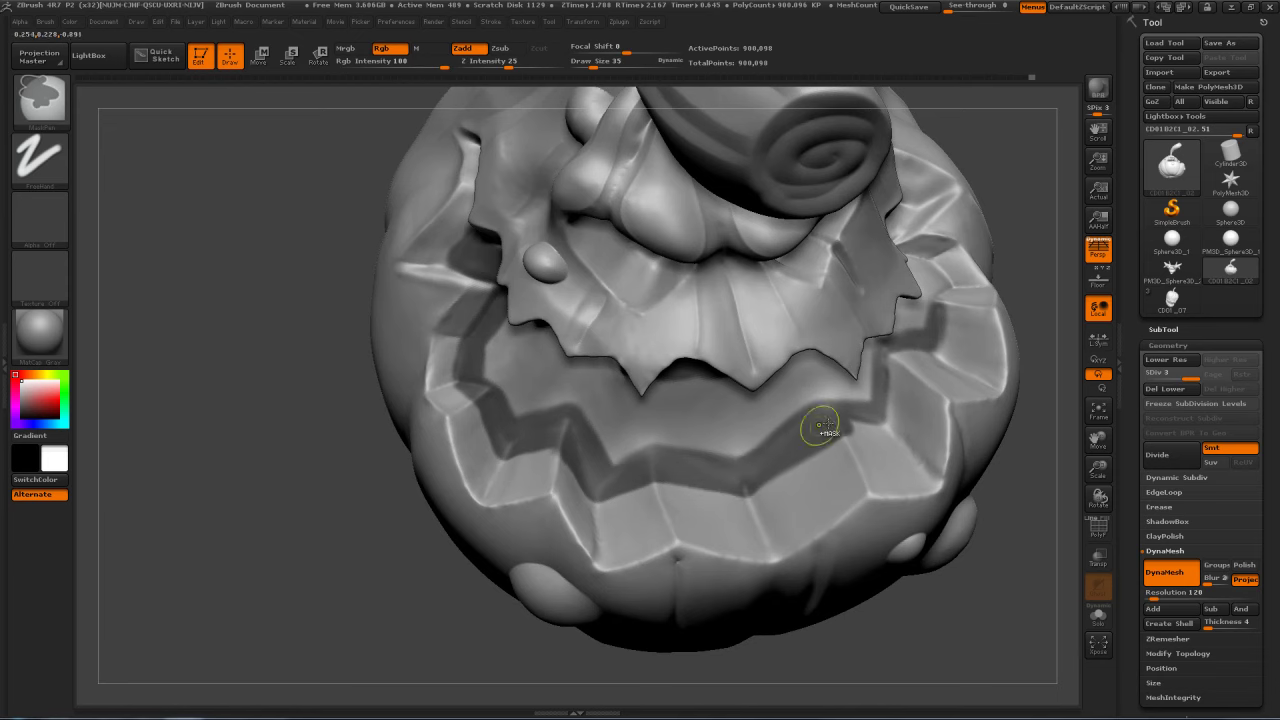
Step: Complete the mask band inside the lower lip along the pumpkin's left side
{"action": "mouse_move", "coordinate": [940, 548]}
{"action": "left_mouse_down"}
{"action": "mouse_move", "coordinate": [835, 576]}
{"action": "mouse_move", "coordinate": [845, 565]}
{"action": "left_mouse_up"}
{"action": "left_click_drag", "start_coordinate": [557, 615], "coordinate": [557, 624], "text": "ctrl"}
{"action": "mouse_move", "coordinate": [1004, 624]}
{"action": "left_mouse_down", "text": "alt"}
{"action": "mouse_move", "coordinate": [950, 572]}
{"action": "mouse_move", "coordinate": [1008, 576]}
{"action": "left_mouse_up", "text": "alt"}
{"action": "key", "text": "ctrl"}
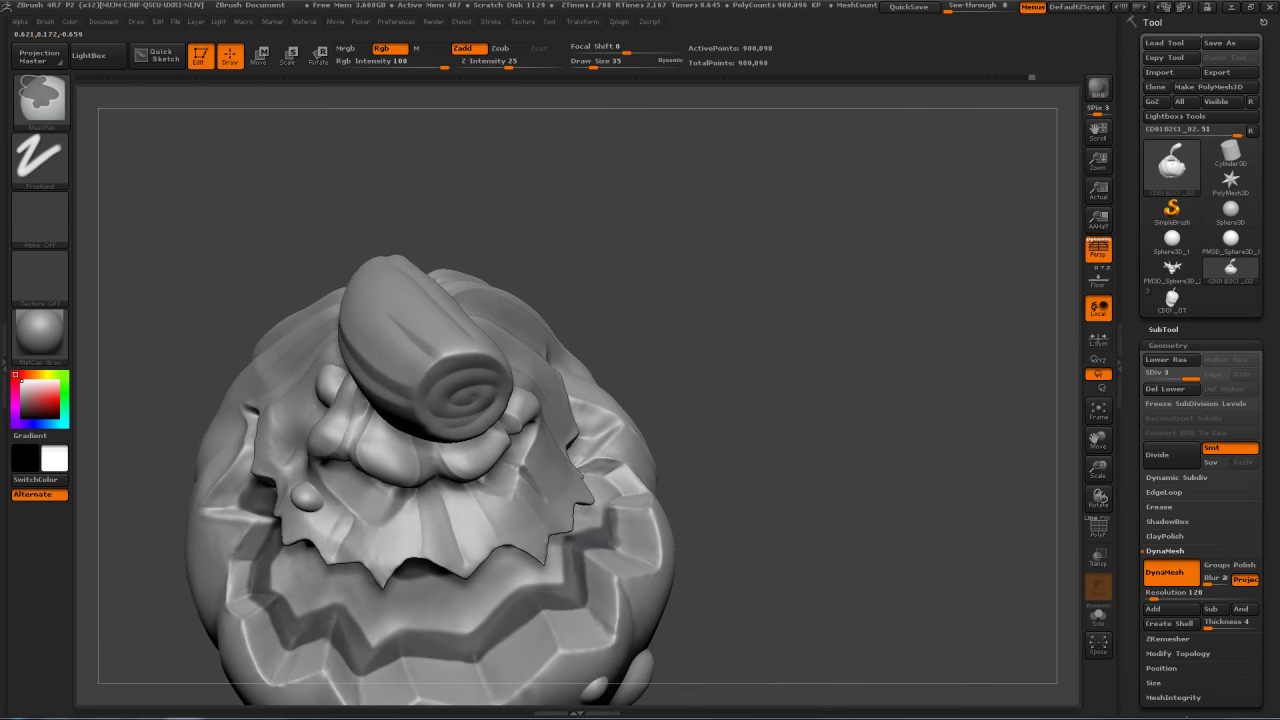
{"action": "right_click_drag", "start_coordinate": [611, 532], "coordinate": [660, 543]}
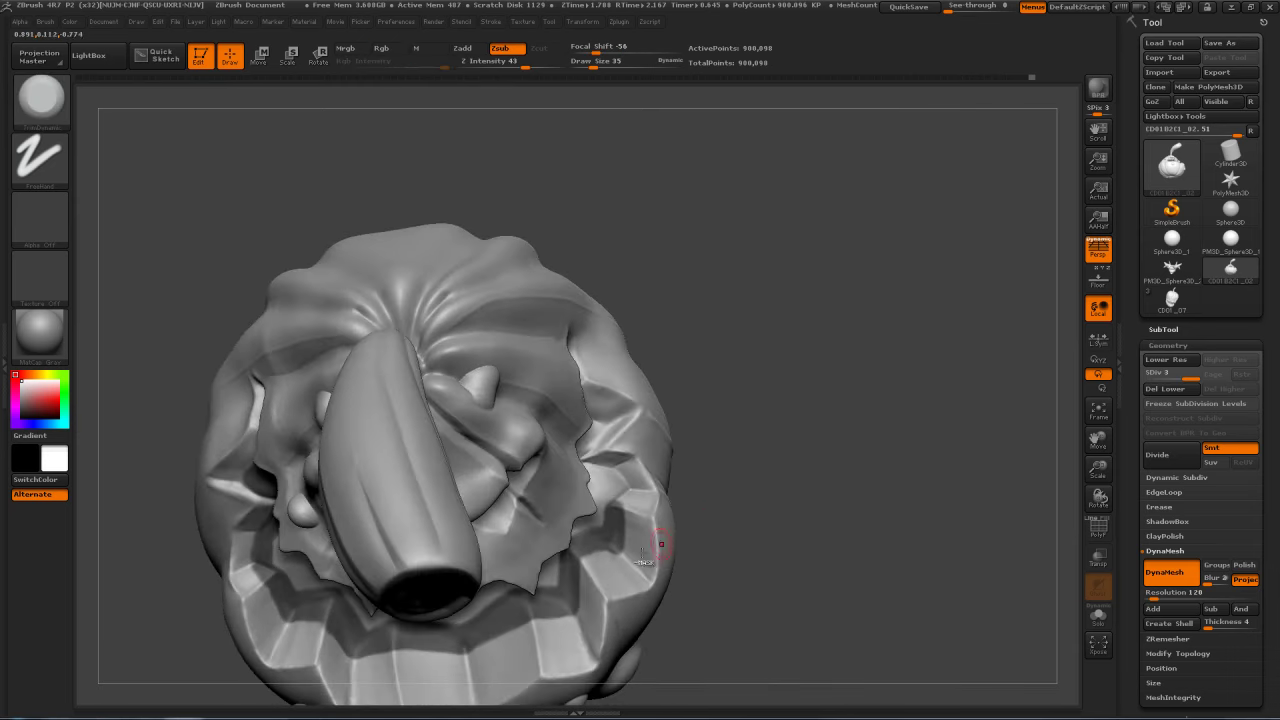
{"action": "key", "text": "ctrl"}
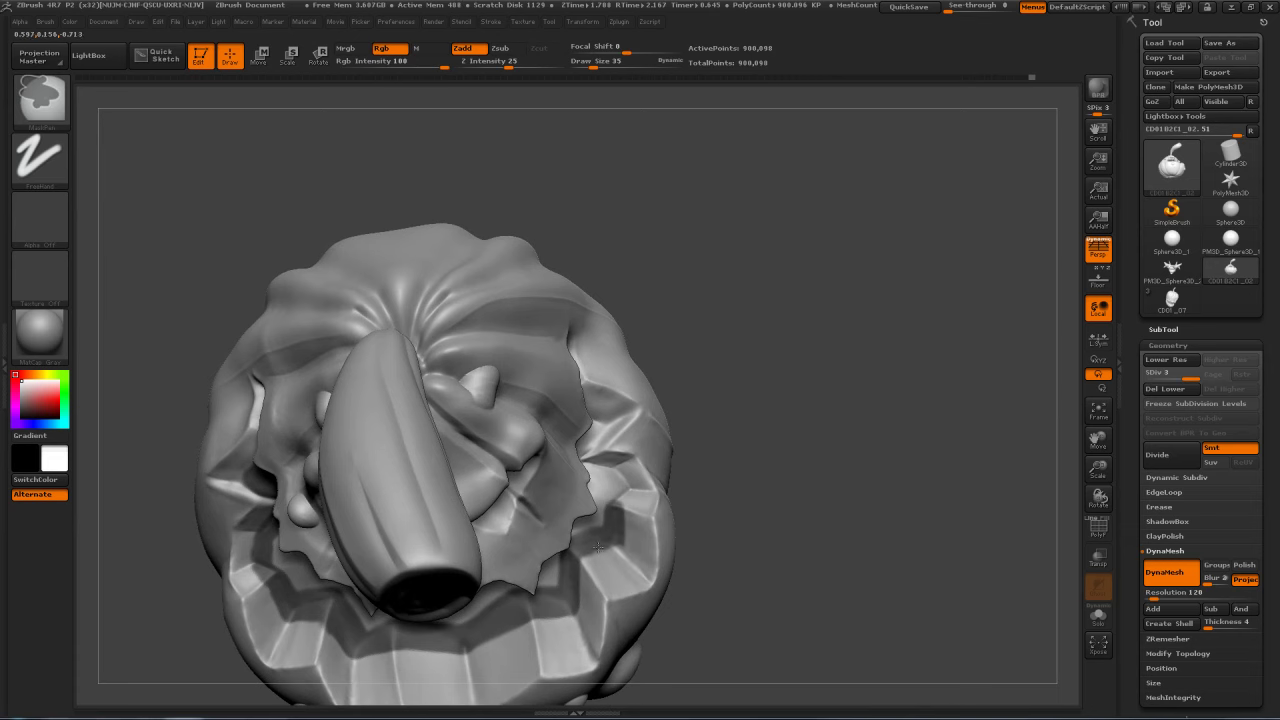
{"action": "mouse_move", "coordinate": [736, 450]}
{"action": "left_mouse_down"}
{"action": "mouse_move", "coordinate": [760, 330]}
{"action": "mouse_move", "coordinate": [786, 372]}
{"action": "left_mouse_up"}
Step: Refine the mask inside the pumpkin's right mouth corner with the draw size reduced to 17
{"action": "mouse_move", "coordinate": [815, 300]}
{"action": "left_mouse_down"}
{"action": "mouse_move", "coordinate": [803, 257]}
{"action": "mouse_move", "coordinate": [875, 242]}
{"action": "mouse_move", "coordinate": [262, 389]}
{"action": "mouse_move", "coordinate": [296, 394]}
{"action": "left_mouse_up"}
{"action": "key", "text": "s"}
{"action": "left_click_drag", "start_coordinate": [268, 395], "coordinate": [290, 391], "text": "ctrl"}
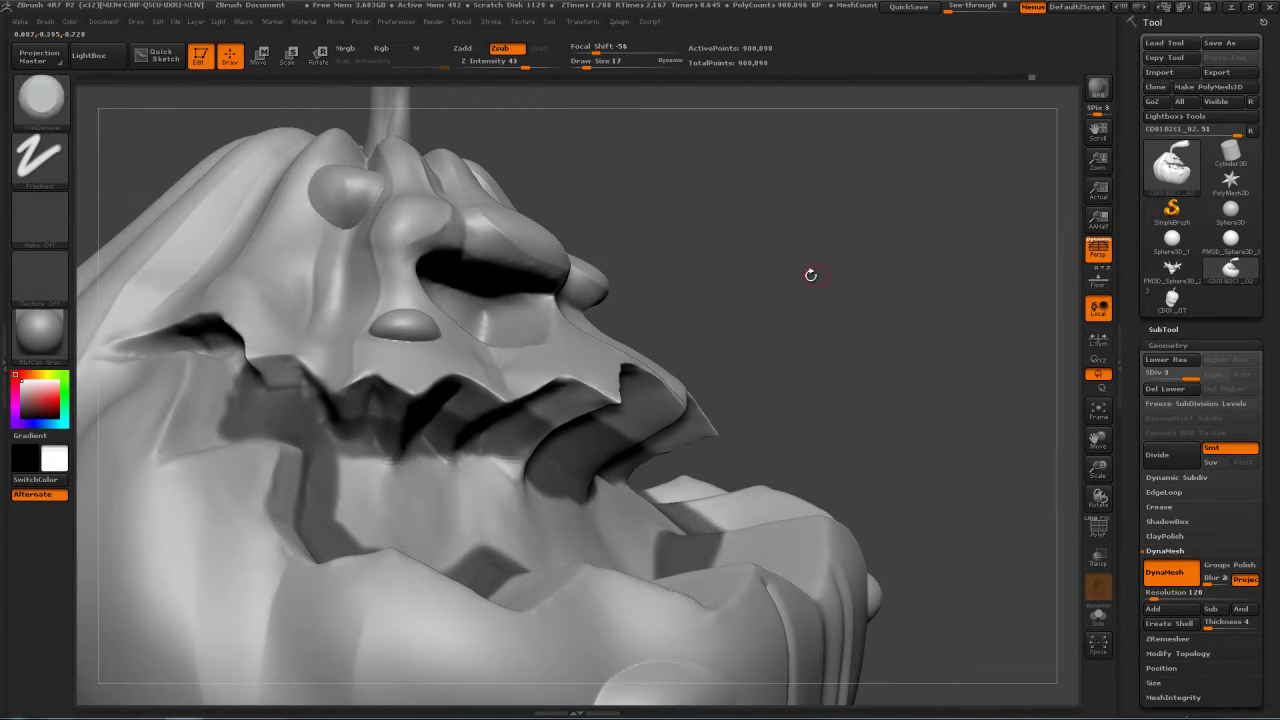
{"action": "left_click_drag", "start_coordinate": [811, 274], "coordinate": [834, 289]}
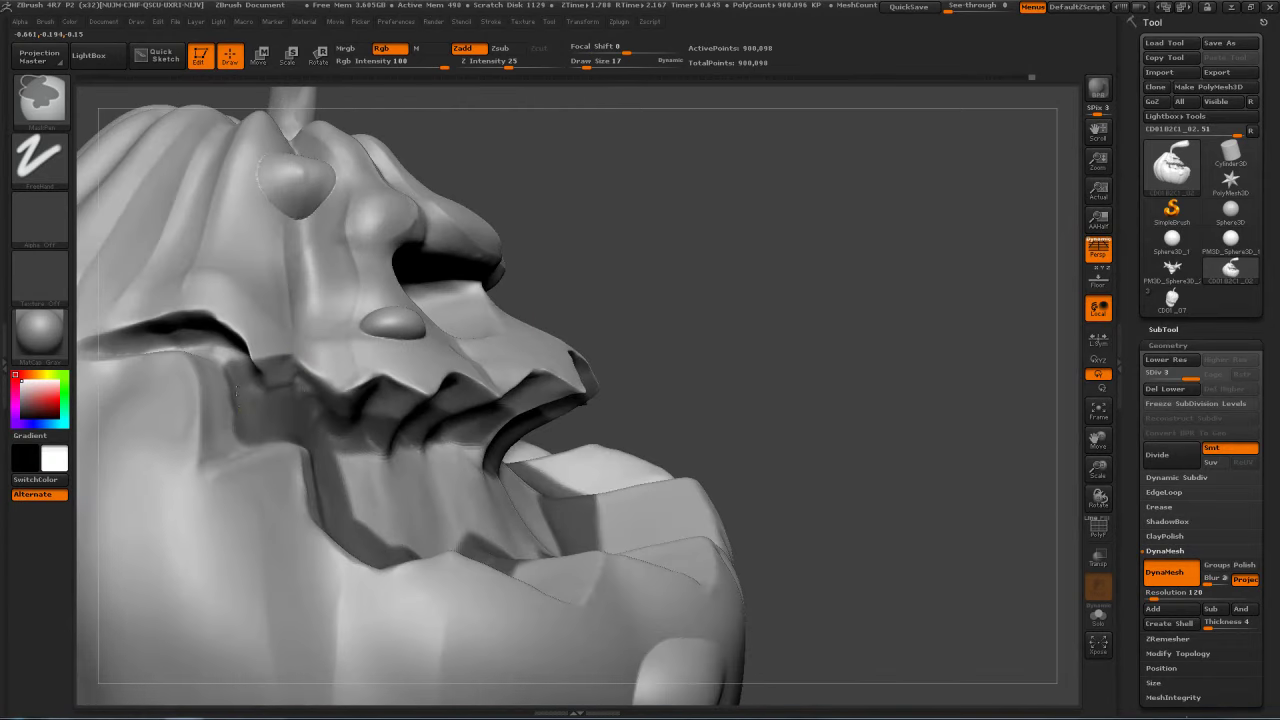
{"action": "left_click_drag", "start_coordinate": [537, 317], "coordinate": [600, 335]}
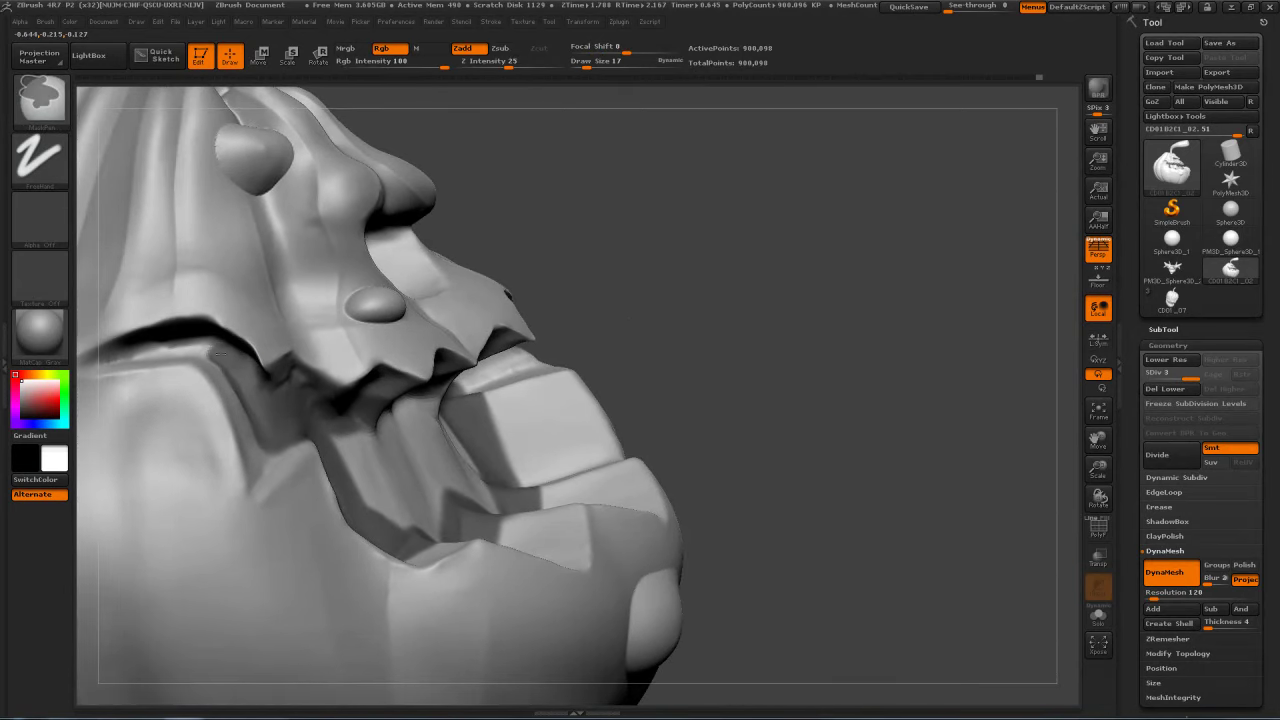
{"action": "left_click_drag", "start_coordinate": [905, 290], "coordinate": [835, 322]}
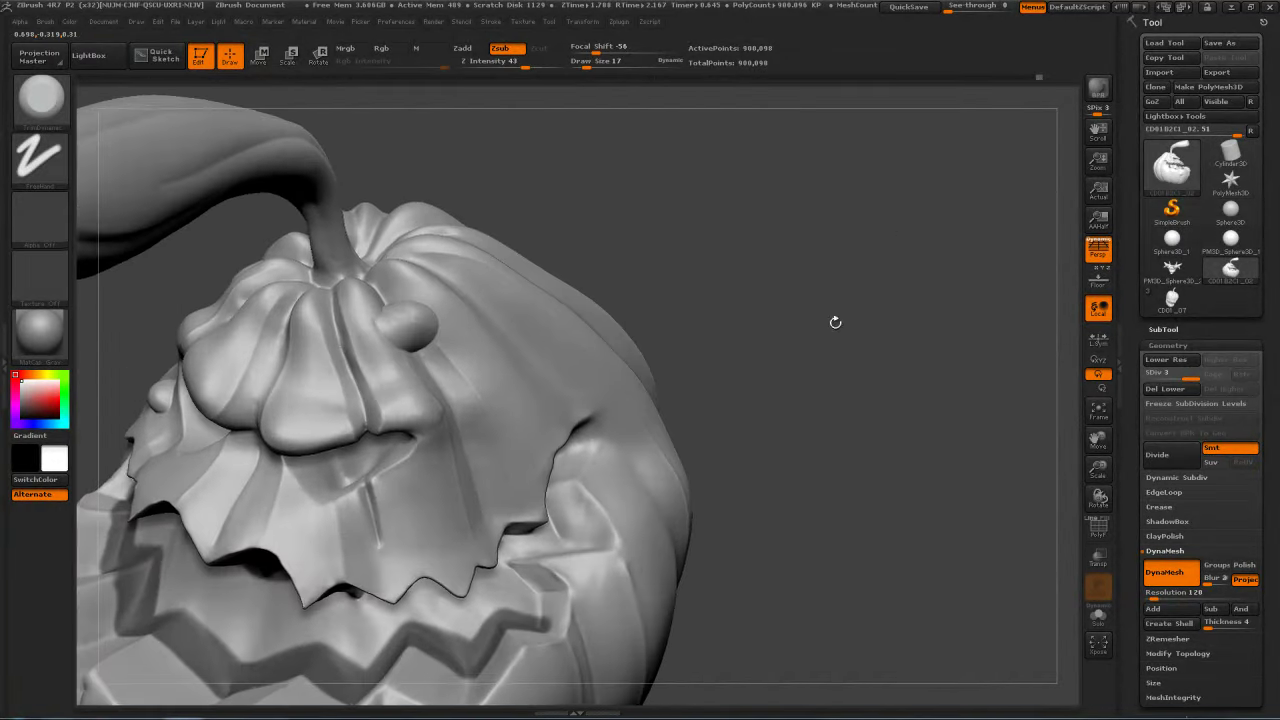
Step: Extend the mask over the recessed surfaces inside the pumpkin's left mouth corner
{"action": "left_click_drag", "start_coordinate": [545, 605], "coordinate": [533, 595], "text": "ctrl"}
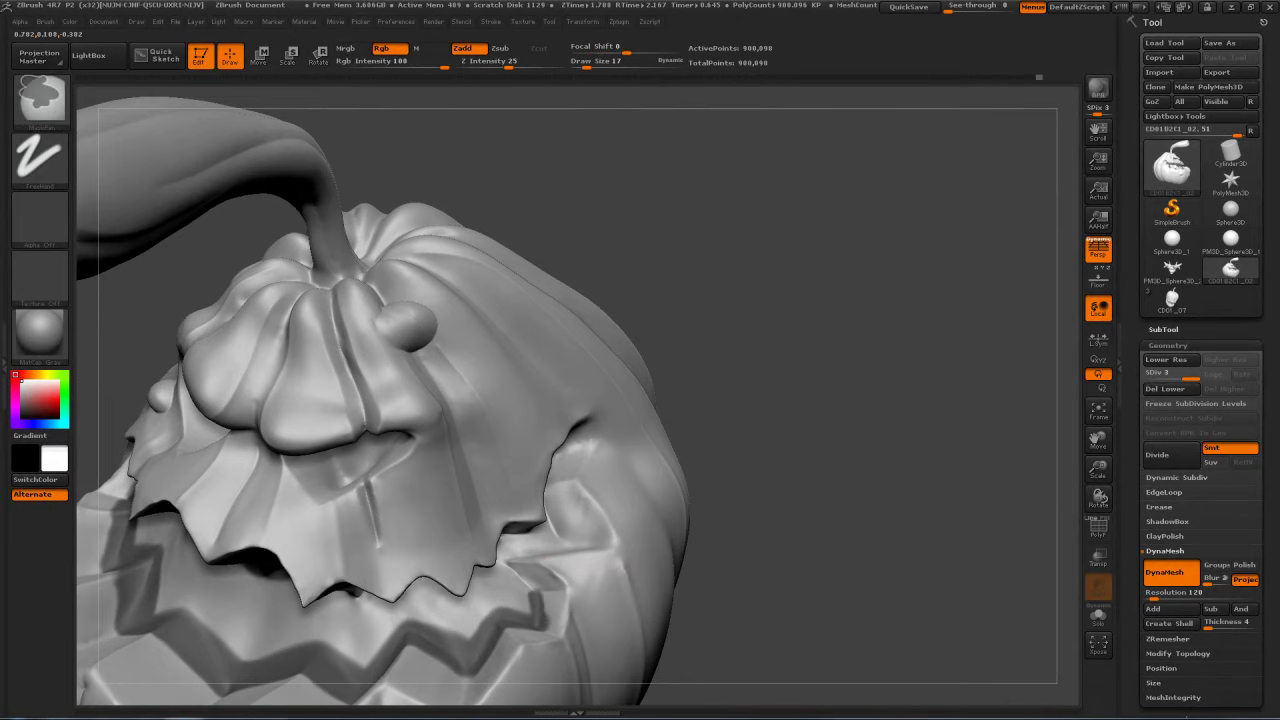
{"action": "left_click_drag", "start_coordinate": [852, 420], "coordinate": [855, 490]}
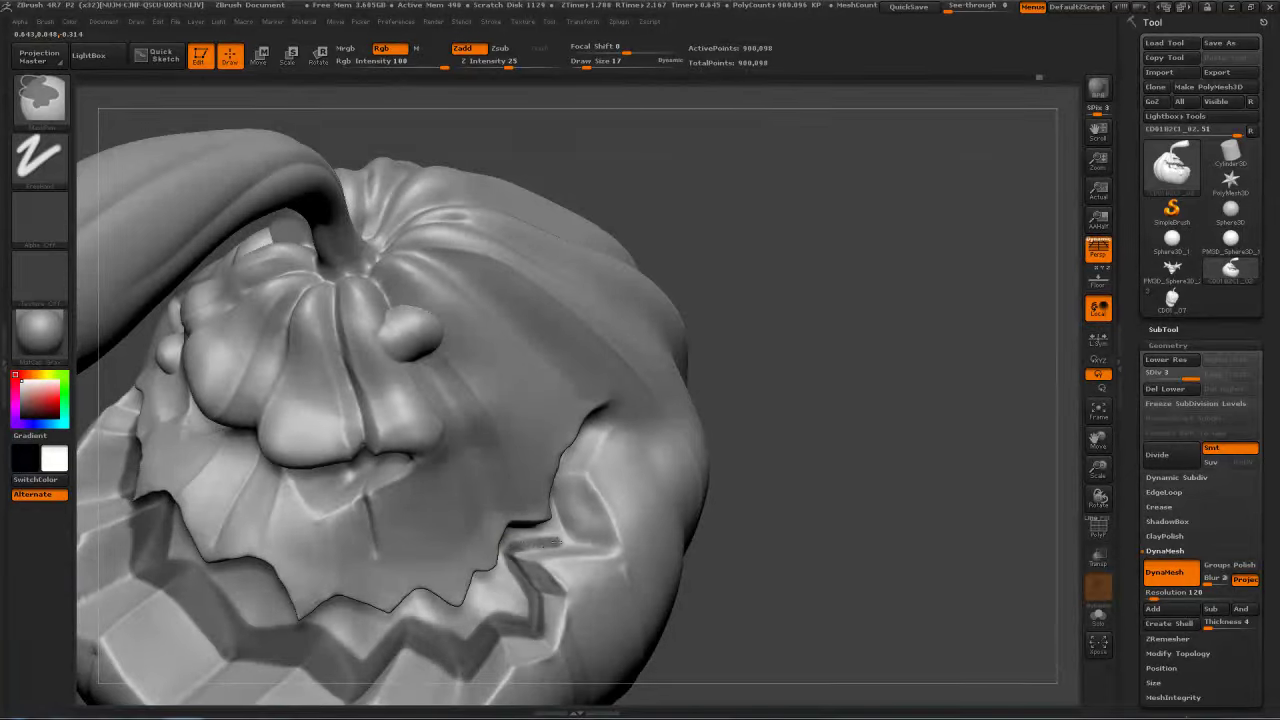
{"action": "left_click_drag", "start_coordinate": [868, 470], "coordinate": [790, 398]}
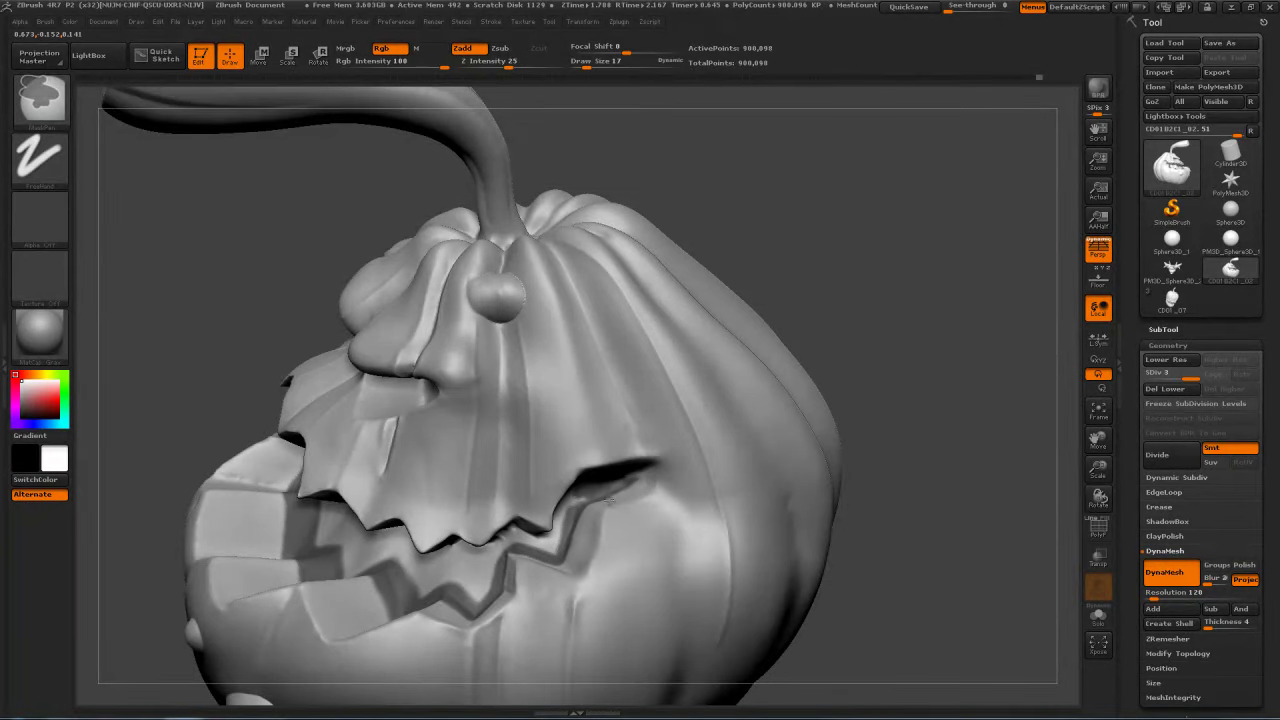
{"action": "mouse_move", "coordinate": [871, 369]}
{"action": "left_mouse_down"}
{"action": "mouse_move", "coordinate": [770, 385]}
{"action": "mouse_move", "coordinate": [785, 390]}
{"action": "left_mouse_up"}
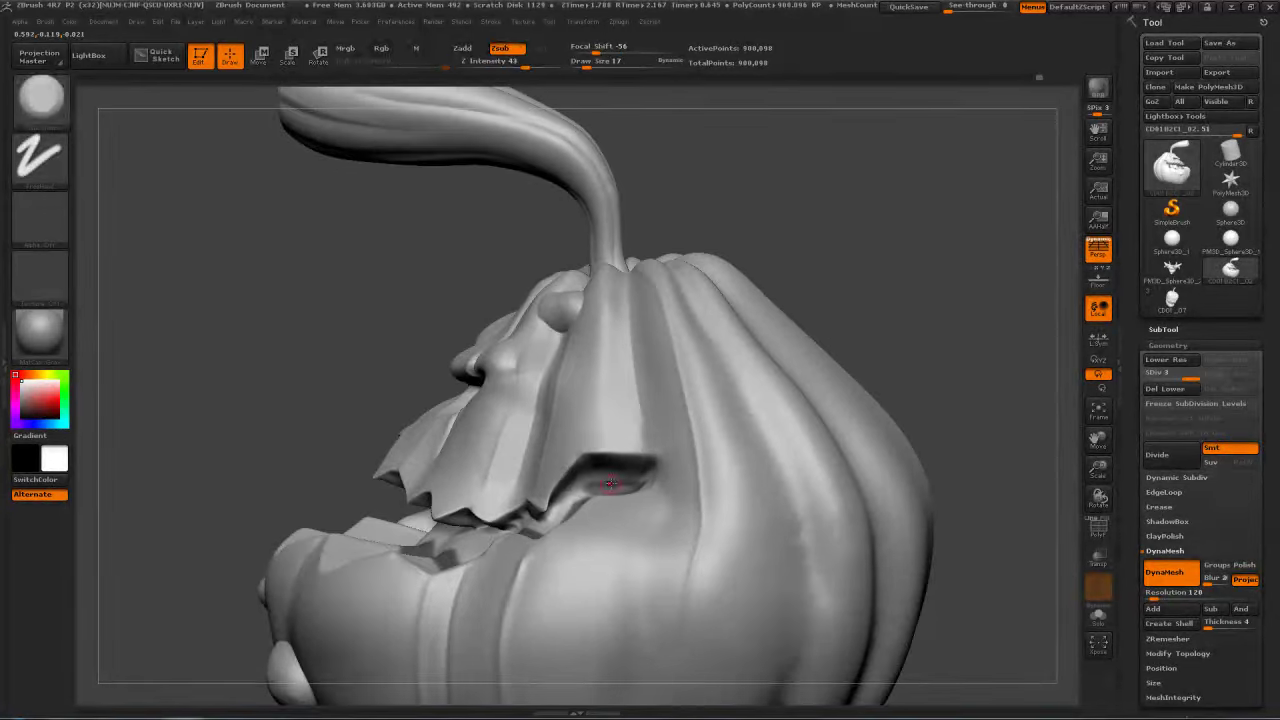
{"action": "key", "text": "ctrl"}
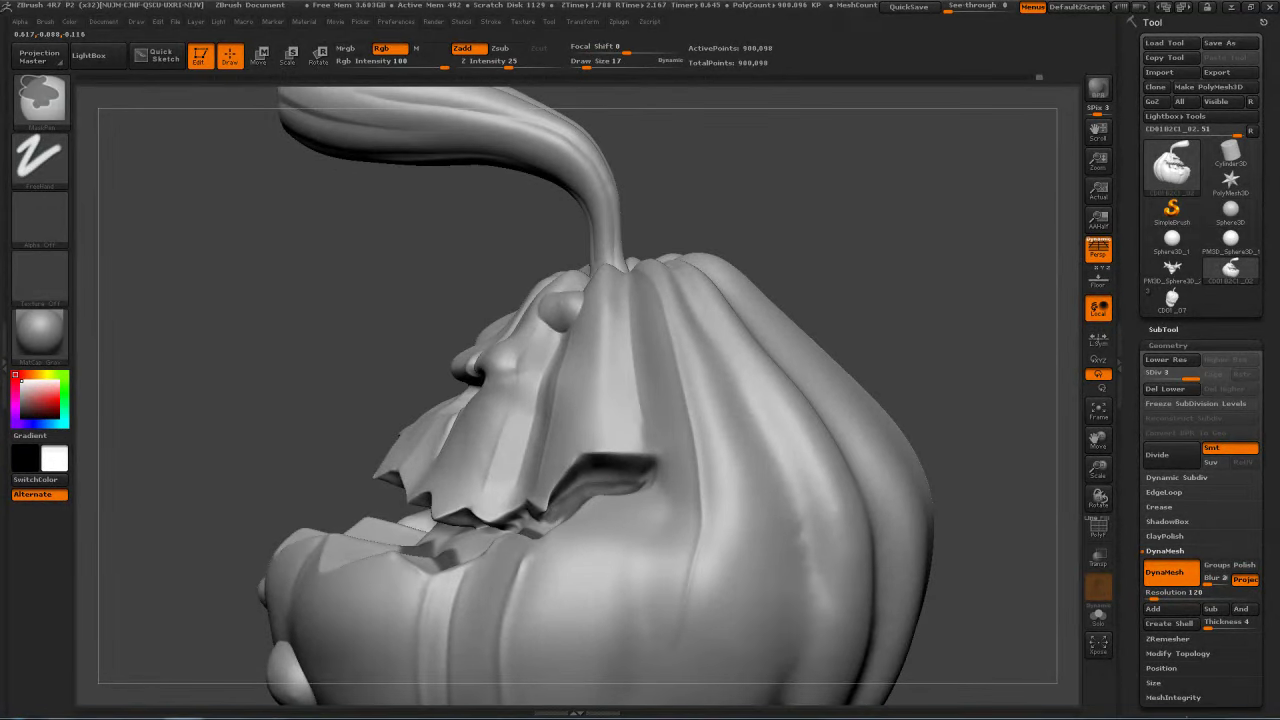
{"action": "mouse_move", "coordinate": [863, 329]}
{"action": "left_mouse_down"}
{"action": "mouse_move", "coordinate": [926, 318]}
{"action": "mouse_move", "coordinate": [946, 300]}
{"action": "left_mouse_up"}
{"action": "key", "text": "ctrl"}
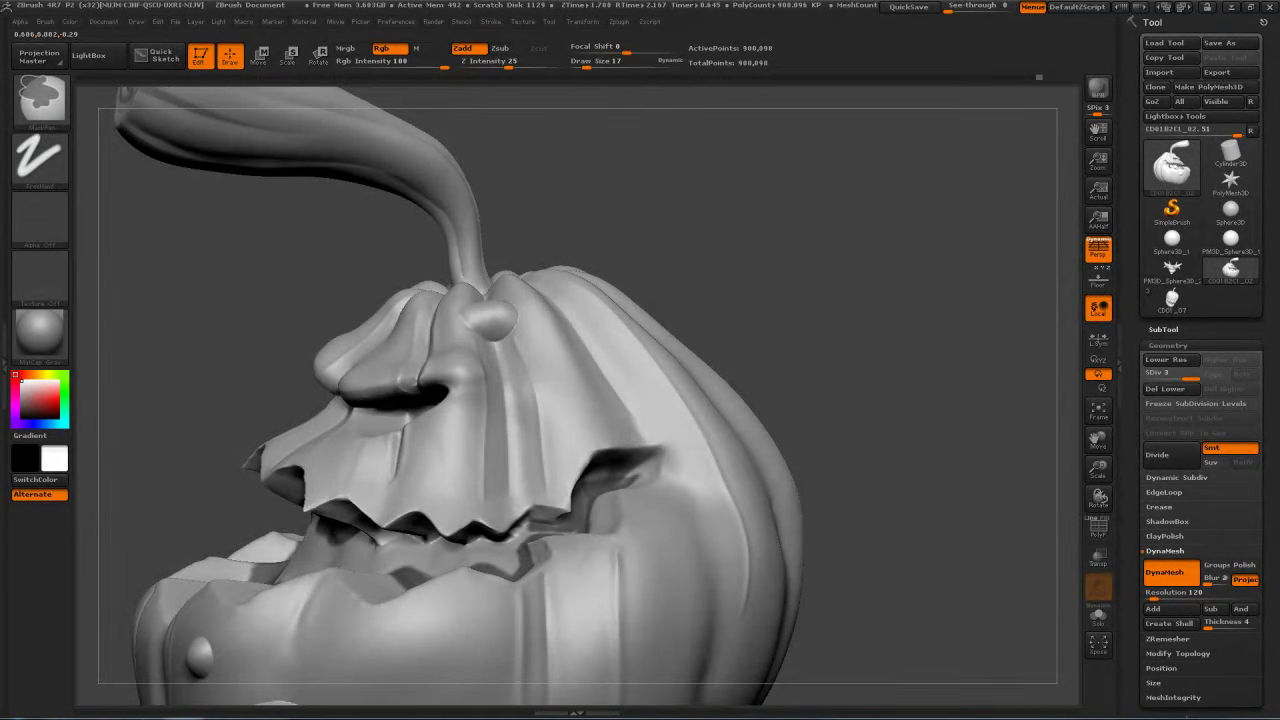
Step: Mask the underside of the jagged upper lip along the pumpkin's left side, working from below
{"action": "mouse_move", "coordinate": [811, 380]}
{"action": "left_mouse_down"}
{"action": "mouse_move", "coordinate": [837, 354]}
{"action": "mouse_move", "coordinate": [805, 363]}
{"action": "mouse_move", "coordinate": [885, 408]}
{"action": "left_mouse_up"}
{"action": "key", "text": "ctrl"}
{"action": "key", "text": "ctrl"}
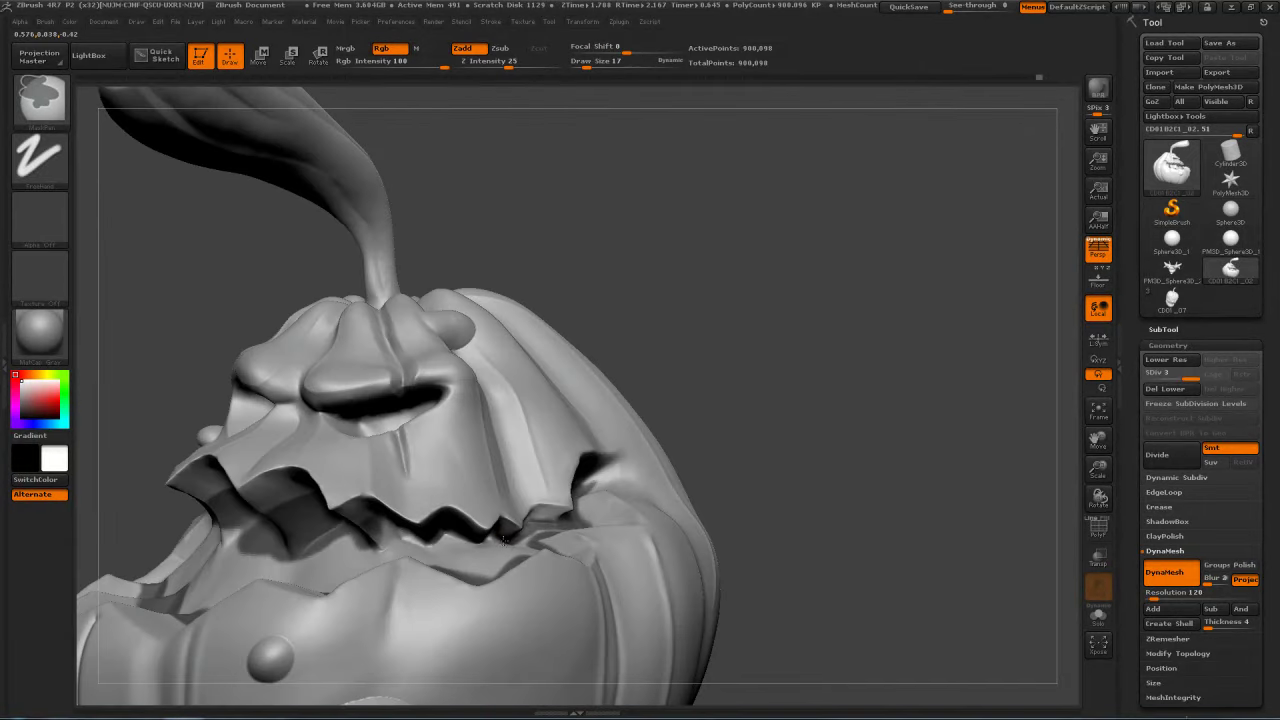
{"action": "mouse_move", "coordinate": [806, 391]}
{"action": "left_mouse_down"}
{"action": "mouse_move", "coordinate": [770, 385]}
{"action": "mouse_move", "coordinate": [818, 366]}
{"action": "mouse_move", "coordinate": [837, 374]}
{"action": "mouse_move", "coordinate": [758, 352]}
{"action": "left_mouse_up"}
{"action": "left_click_drag", "start_coordinate": [730, 305], "coordinate": [830, 280]}
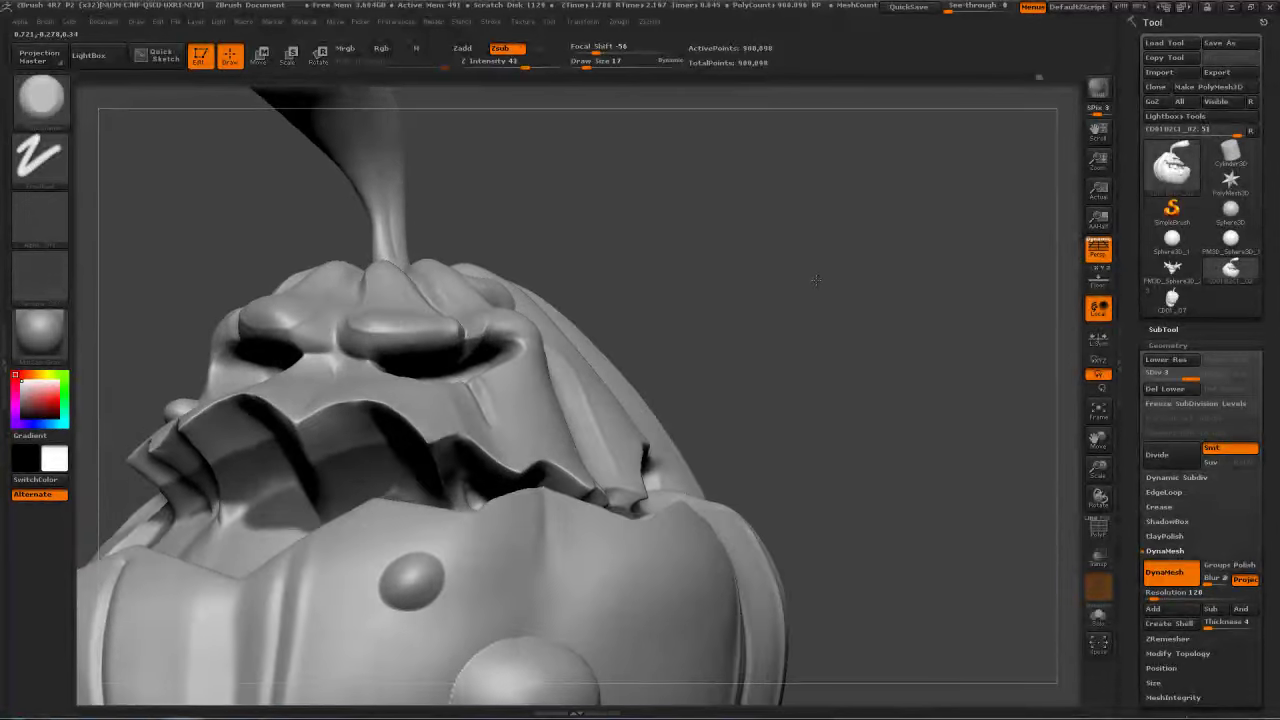
{"action": "key", "text": "ctrl"}
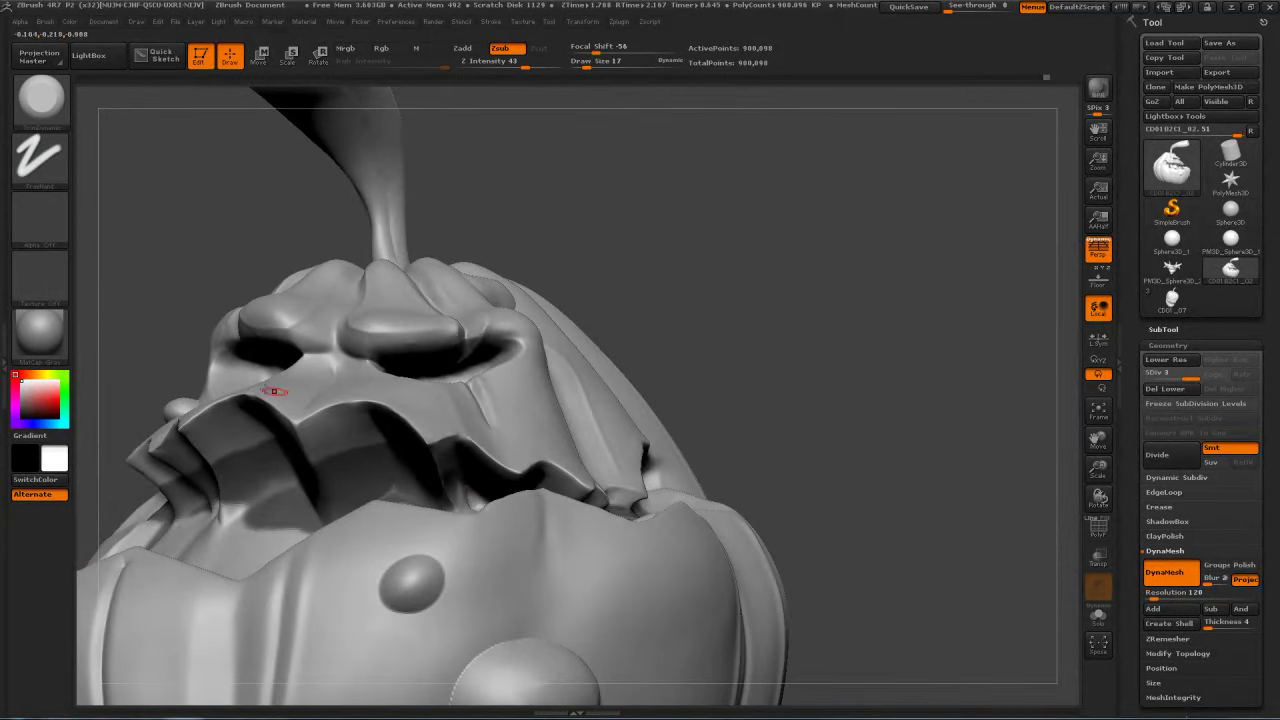
Step: Switch the material to SkinShade4 and fill the mask gaps behind the upper lip's jagged edge
{"action": "left_click", "coordinate": [40, 330]}
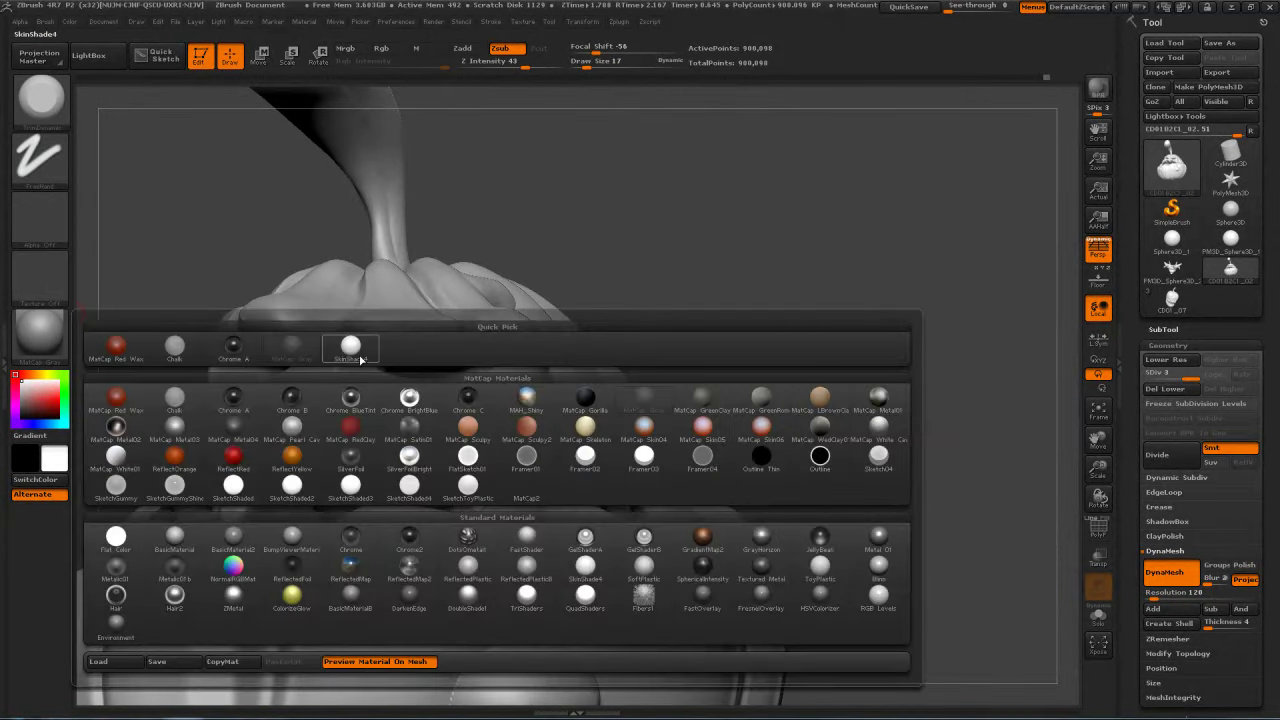
{"action": "left_click", "coordinate": [360, 358]}
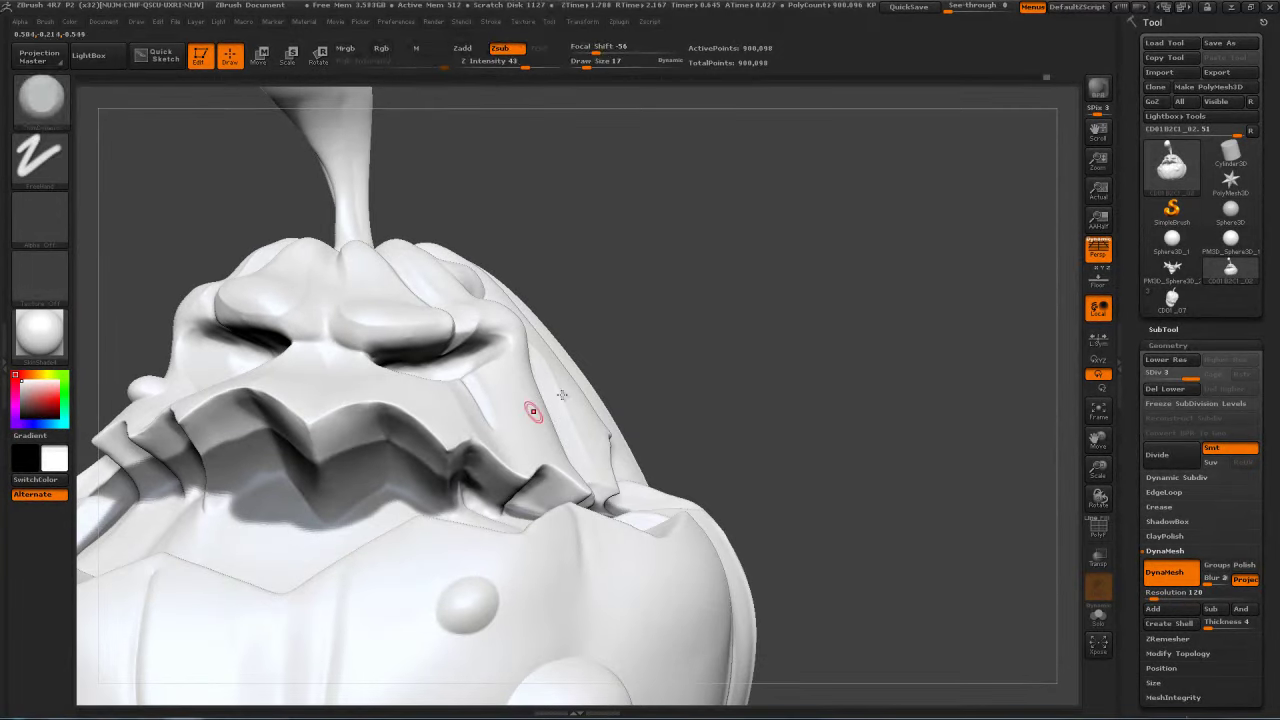
{"action": "key", "text": "ctrl"}
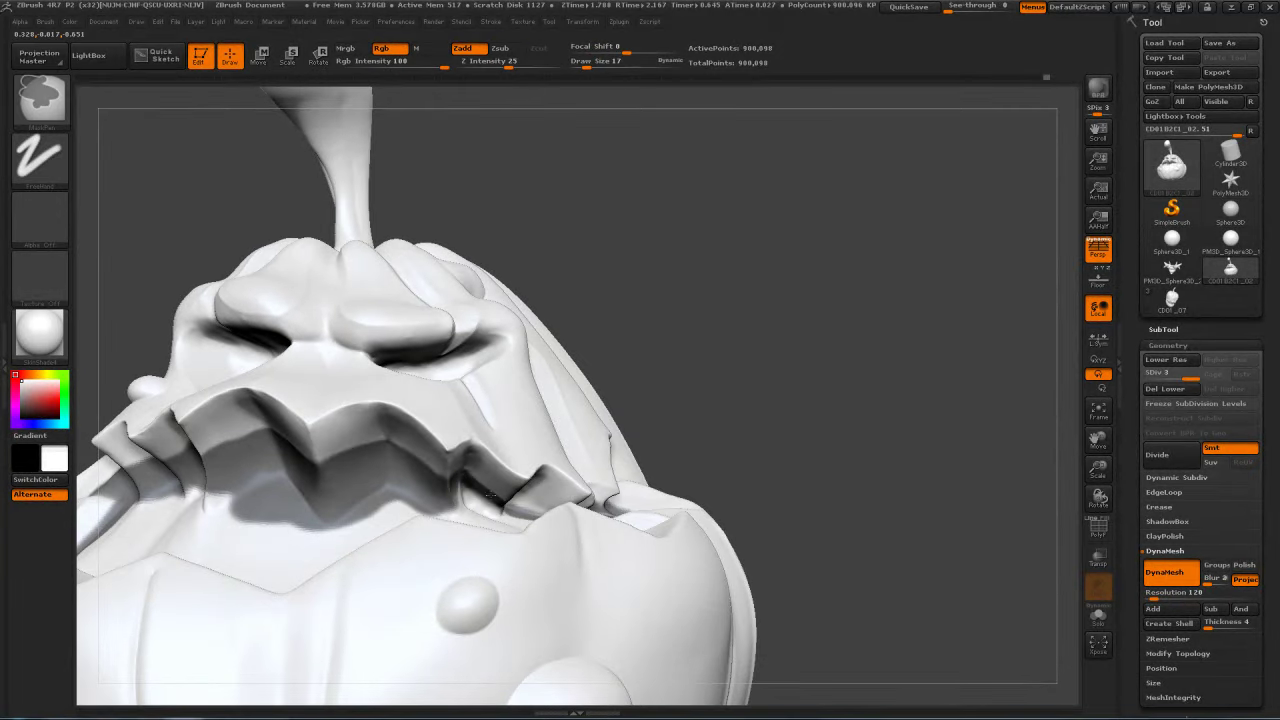
{"action": "left_click_drag", "start_coordinate": [854, 329], "coordinate": [794, 357]}
{"action": "key", "text": "ctrl"}
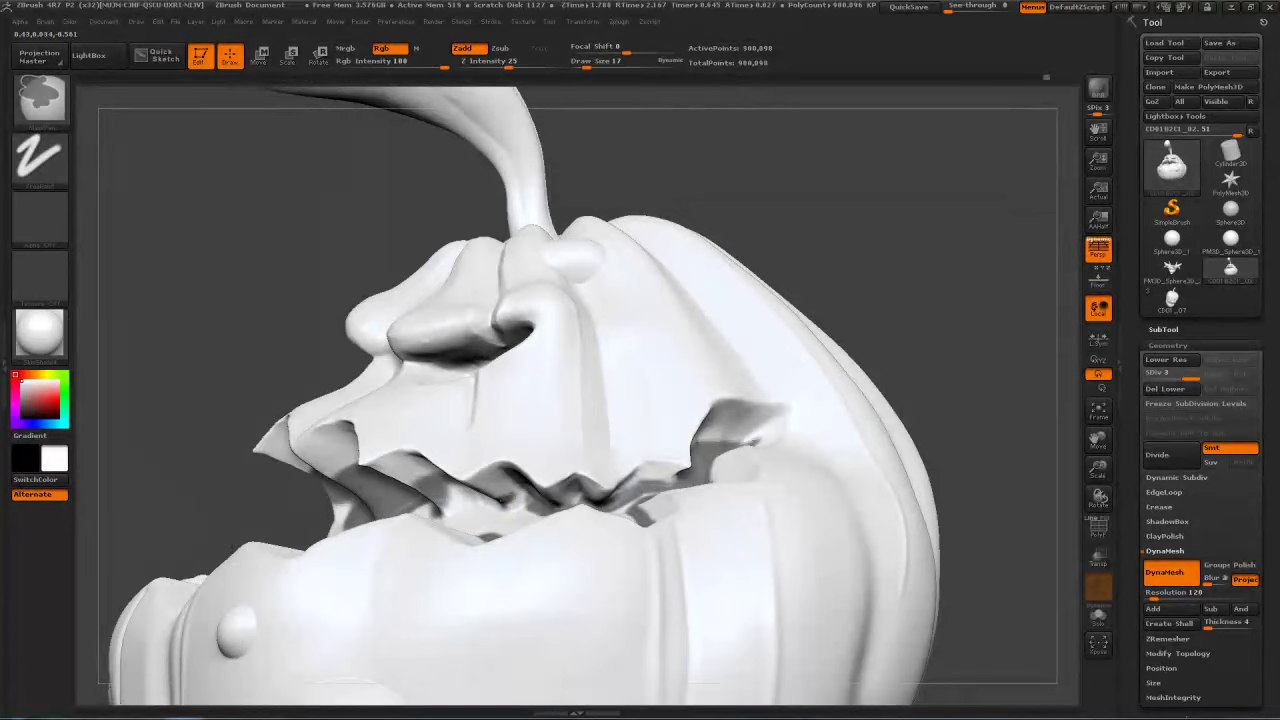
{"action": "left_click_drag", "start_coordinate": [897, 277], "coordinate": [559, 460]}
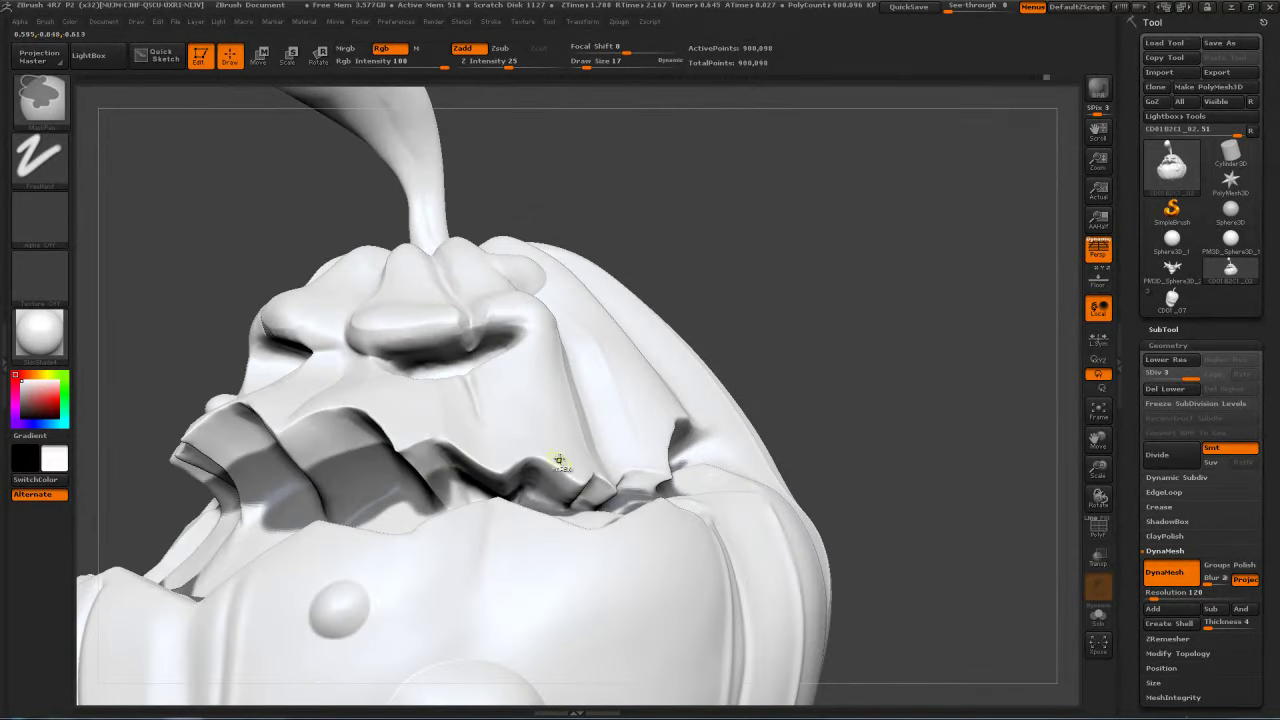
{"action": "left_click_drag", "start_coordinate": [757, 386], "coordinate": [570, 500]}
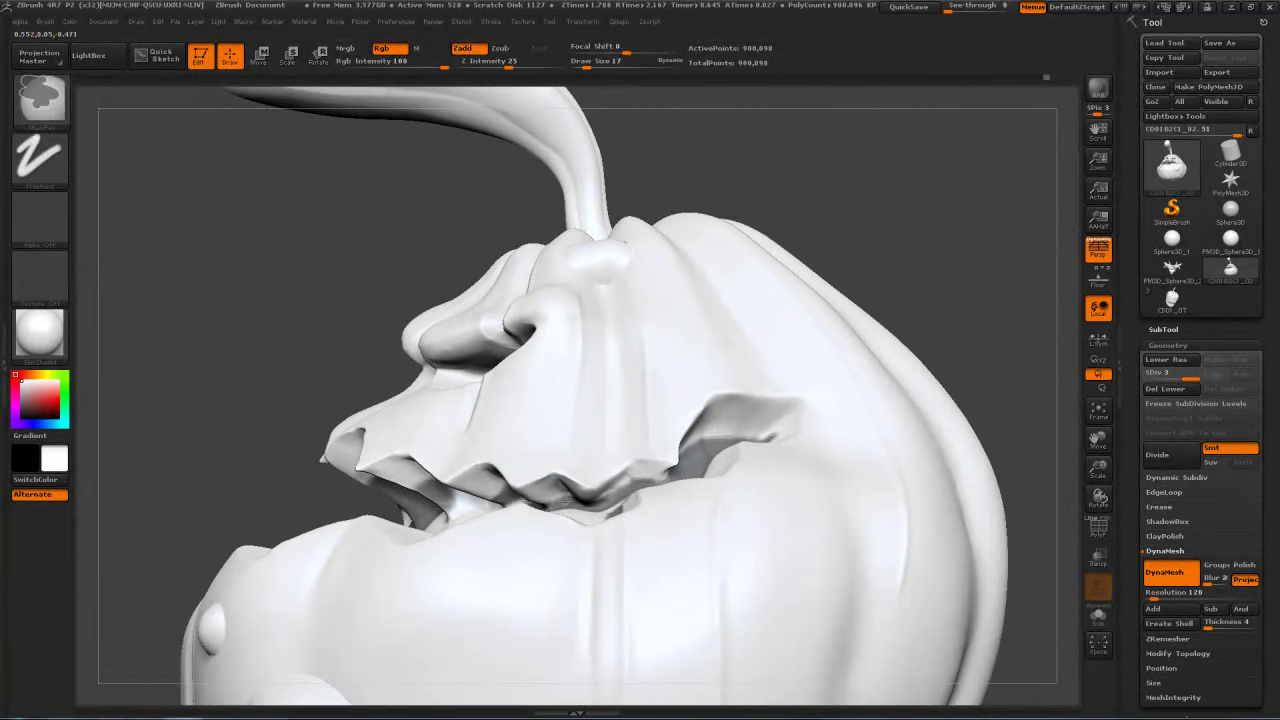
{"action": "mouse_move", "coordinate": [880, 300]}
{"action": "left_mouse_down"}
{"action": "mouse_move", "coordinate": [960, 330]}
{"action": "mouse_move", "coordinate": [1030, 260]}
{"action": "left_mouse_up"}
{"action": "mouse_move", "coordinate": [378, 498]}
{"action": "left_mouse_down", "text": "ctrl"}
{"action": "mouse_move", "coordinate": [346, 522]}
{"action": "mouse_move", "coordinate": [428, 519]}
{"action": "left_mouse_up", "text": "ctrl"}
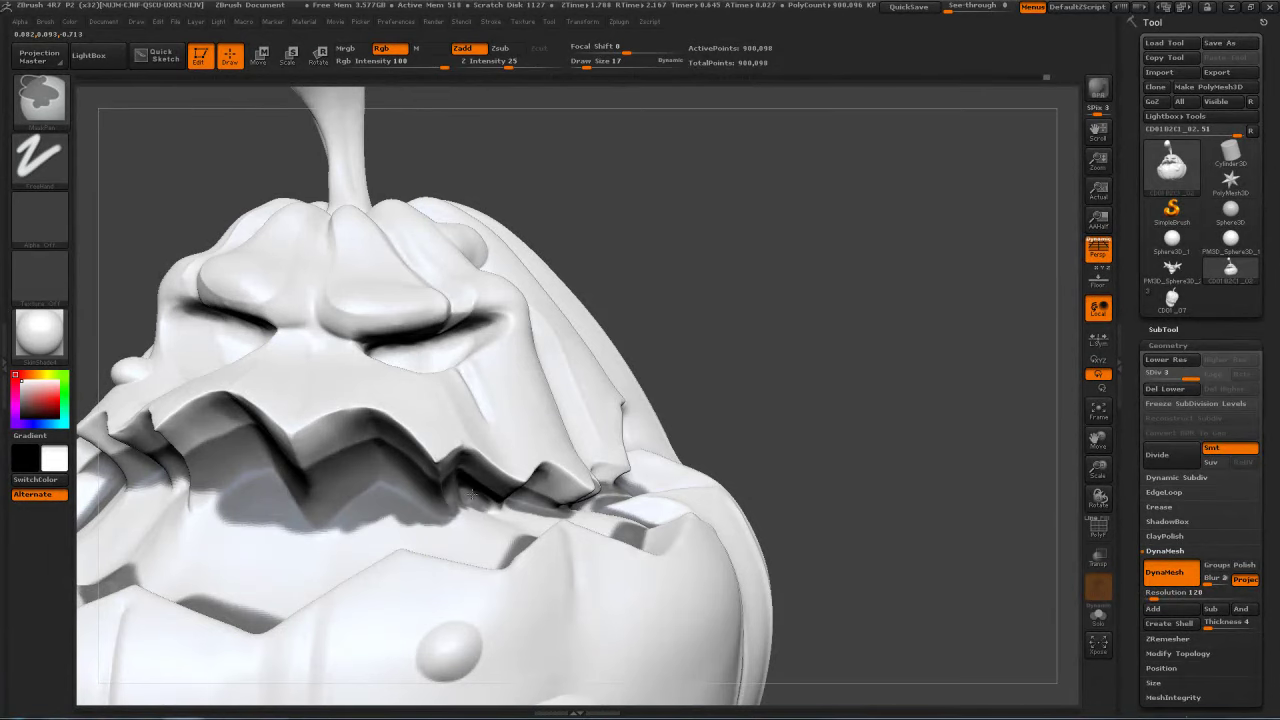
Step: Fill the whole mouth interior between the two lips with mask, using draw size 47
{"action": "mouse_move", "coordinate": [713, 420]}
{"action": "left_mouse_down"}
{"action": "mouse_move", "coordinate": [877, 366]}
{"action": "mouse_move", "coordinate": [754, 326]}
{"action": "mouse_move", "coordinate": [825, 366]}
{"action": "left_mouse_up"}
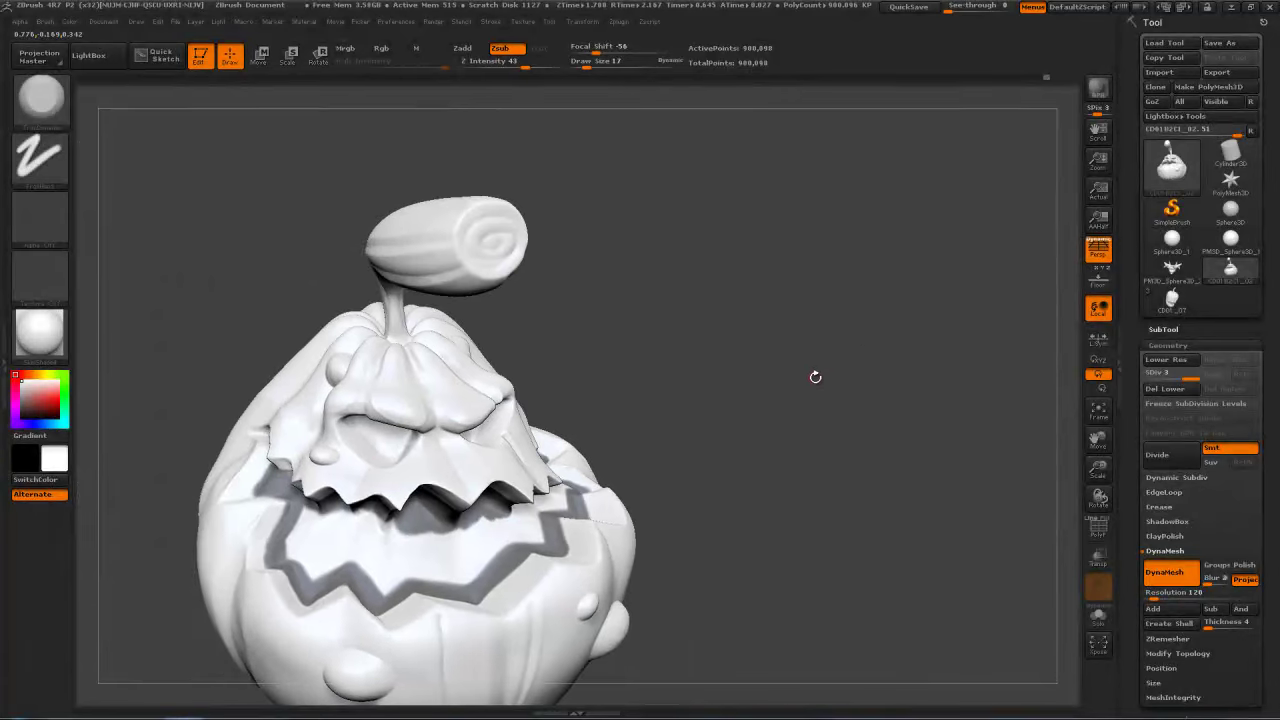
{"action": "key", "text": "super"}
{"action": "key", "text": "super"}
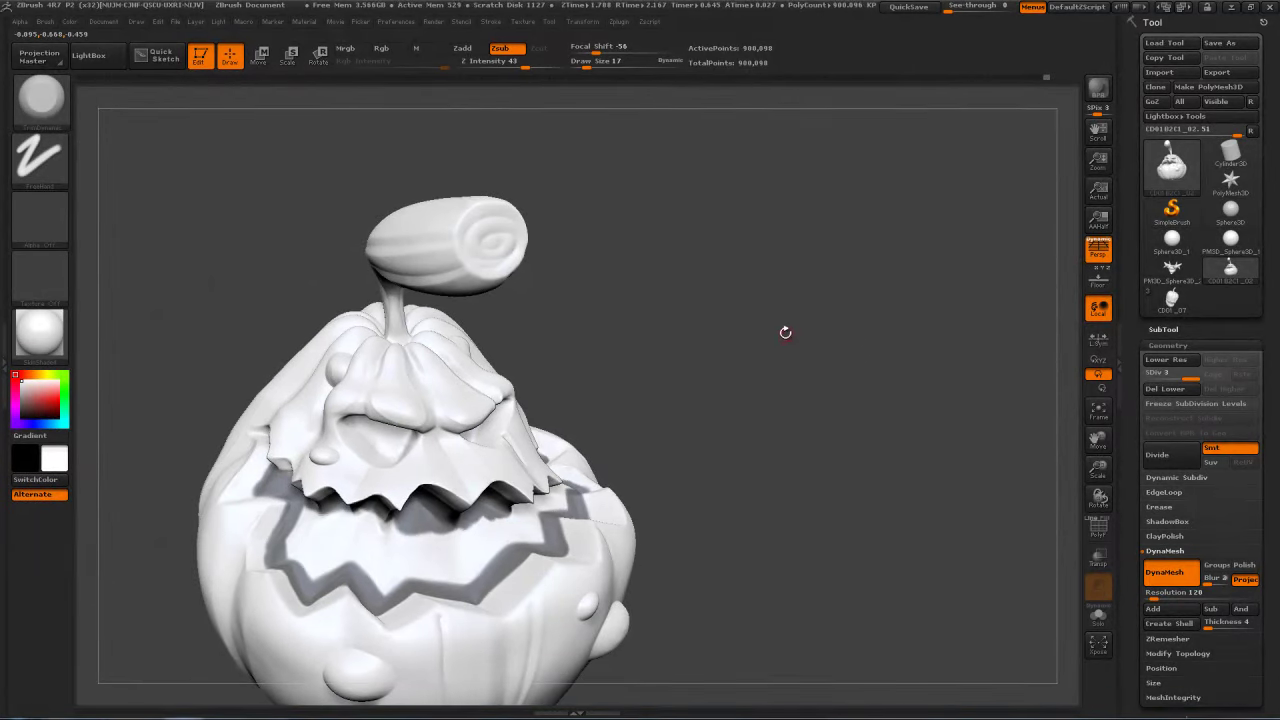
{"action": "left_click_drag", "start_coordinate": [782, 363], "coordinate": [385, 514]}
{"action": "key", "text": "s"}
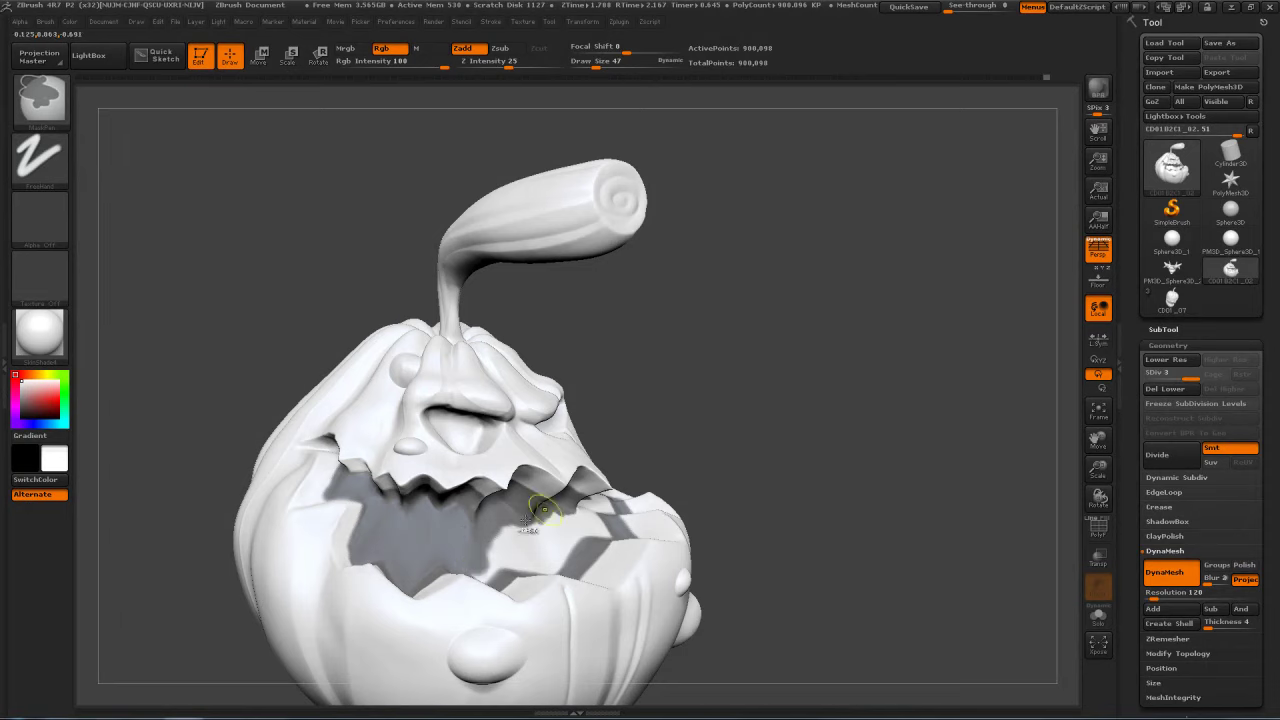
{"action": "right_click_drag", "start_coordinate": [545, 510], "coordinate": [450, 566]}
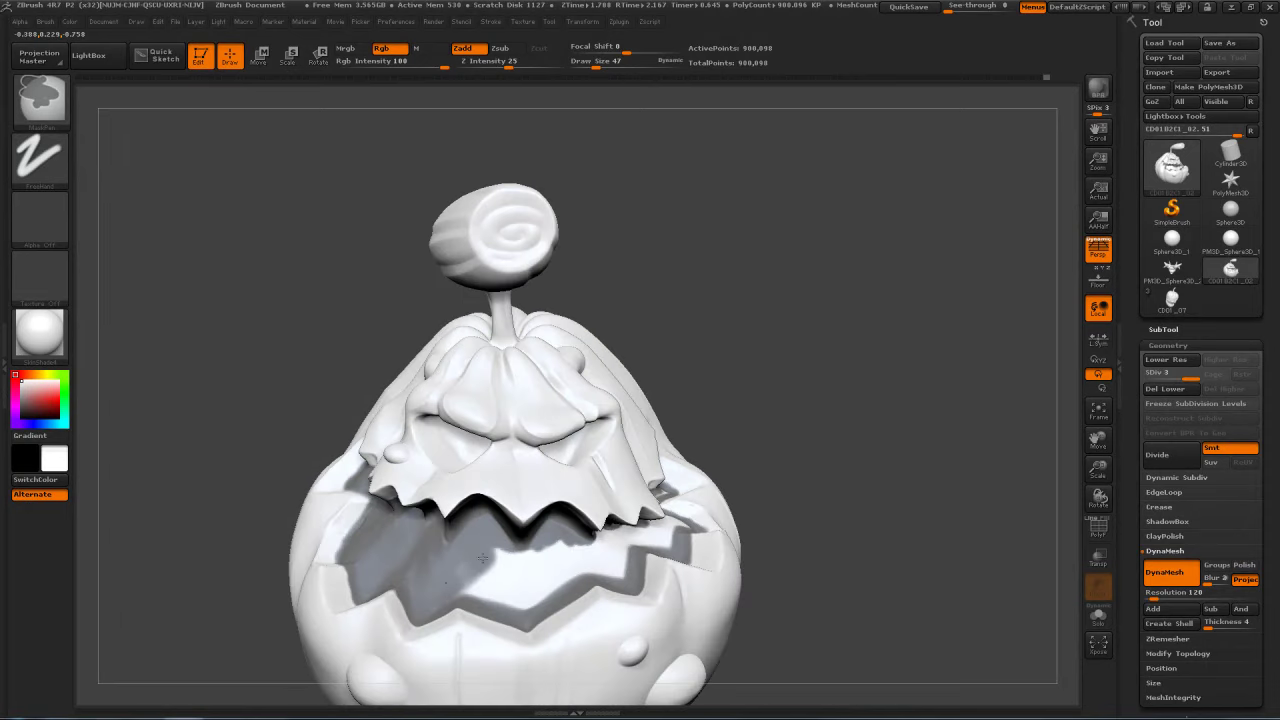
{"action": "mouse_move", "coordinate": [464, 576]}
{"action": "left_mouse_down", "text": "ctrl"}
{"action": "mouse_move", "coordinate": [461, 592]}
{"action": "mouse_move", "coordinate": [490, 591]}
{"action": "mouse_move", "coordinate": [540, 560]}
{"action": "mouse_move", "coordinate": [509, 603]}
{"action": "mouse_move", "coordinate": [585, 558]}
{"action": "mouse_move", "coordinate": [621, 558]}
{"action": "left_mouse_up", "text": "ctrl"}
{"action": "right_click_drag", "start_coordinate": [621, 558], "coordinate": [598, 564]}
{"action": "left_click_drag", "start_coordinate": [598, 564], "coordinate": [605, 553], "text": "ctrl"}
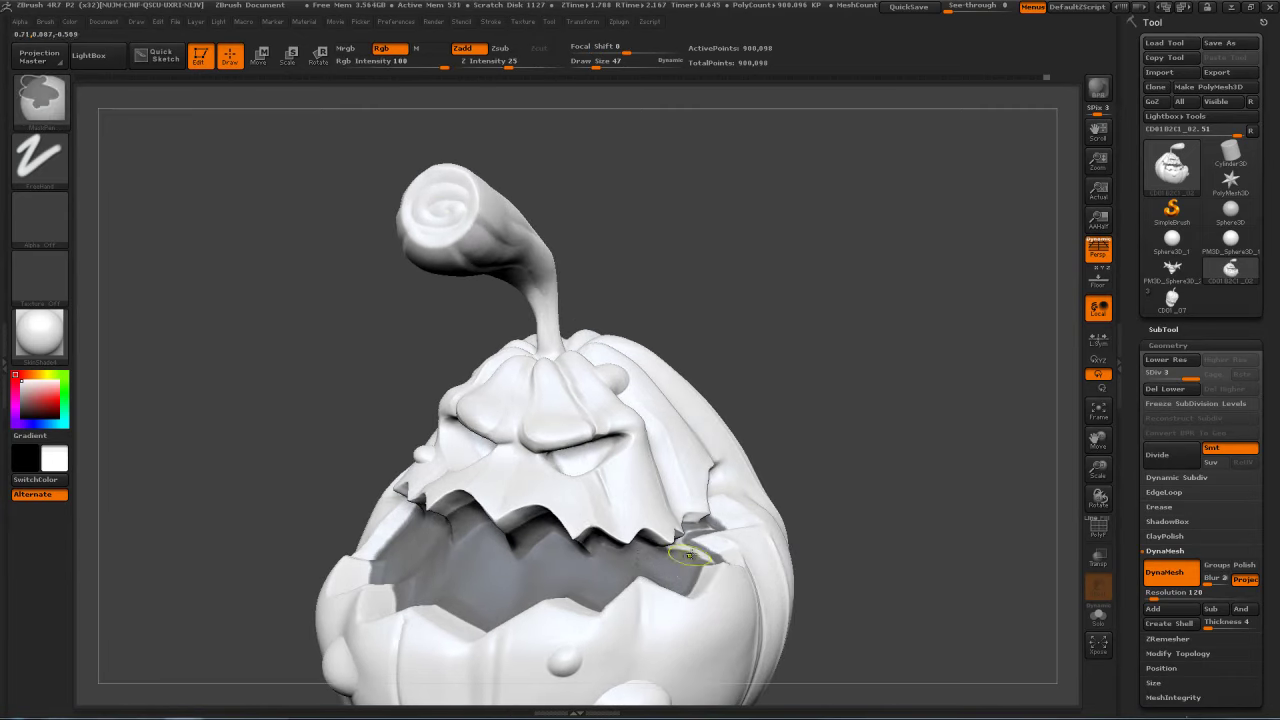
Step: Mask the remaining gaps in the mouth interior near the pumpkin's left corner with draw size 24
{"action": "key", "text": "s"}
{"action": "left_click_drag", "start_coordinate": [697, 560], "coordinate": [690, 560]}
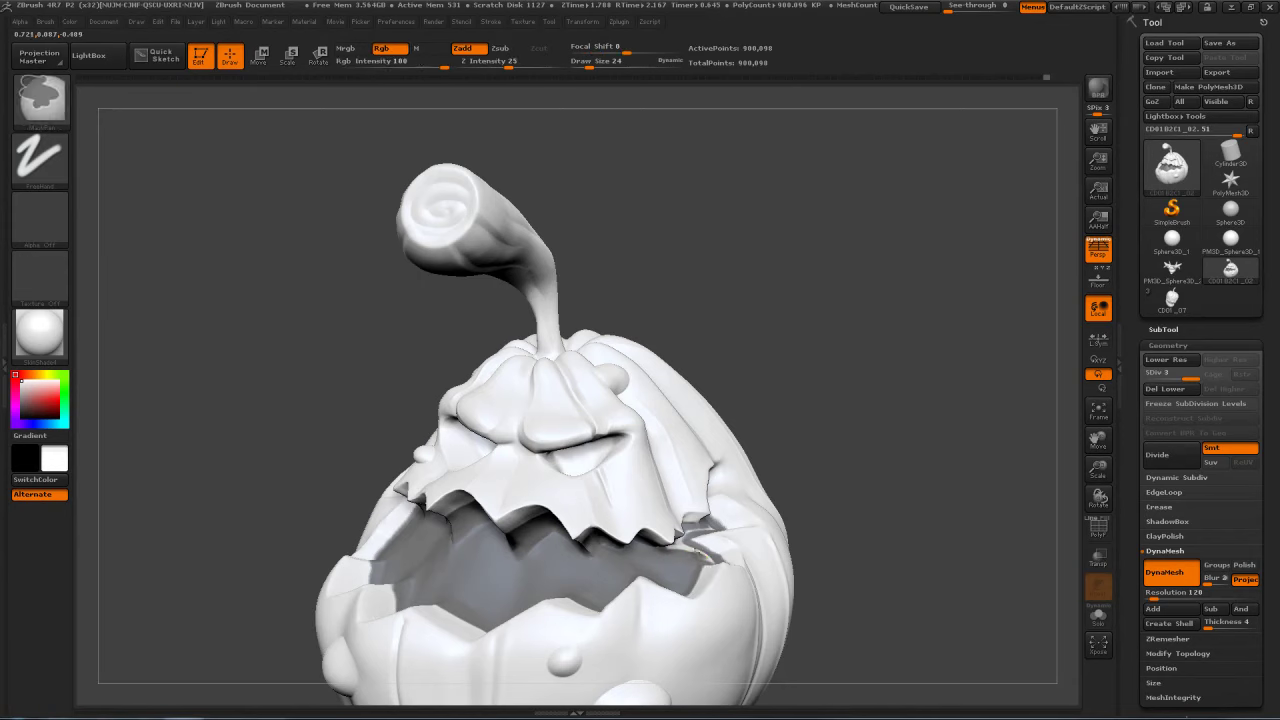
{"action": "mouse_move", "coordinate": [914, 428]}
{"action": "left_mouse_down"}
{"action": "mouse_move", "coordinate": [897, 426]}
{"action": "mouse_move", "coordinate": [869, 323]}
{"action": "left_mouse_up"}
{"action": "mouse_move", "coordinate": [881, 369]}
{"action": "left_mouse_down", "text": "alt"}
{"action": "mouse_move", "coordinate": [860, 345]}
{"action": "mouse_move", "coordinate": [884, 320]}
{"action": "mouse_move", "coordinate": [897, 330]}
{"action": "mouse_move", "coordinate": [890, 420]}
{"action": "left_mouse_up", "text": "alt"}
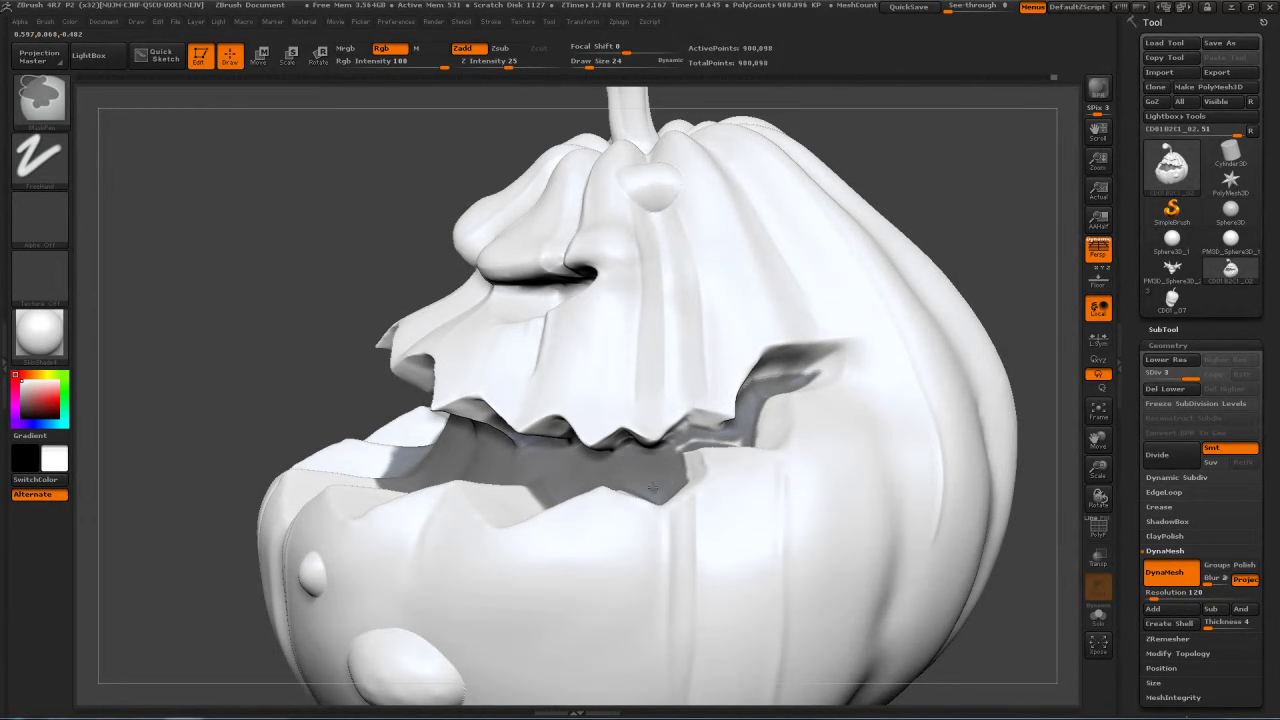
{"action": "left_click_drag", "start_coordinate": [997, 254], "coordinate": [957, 282]}
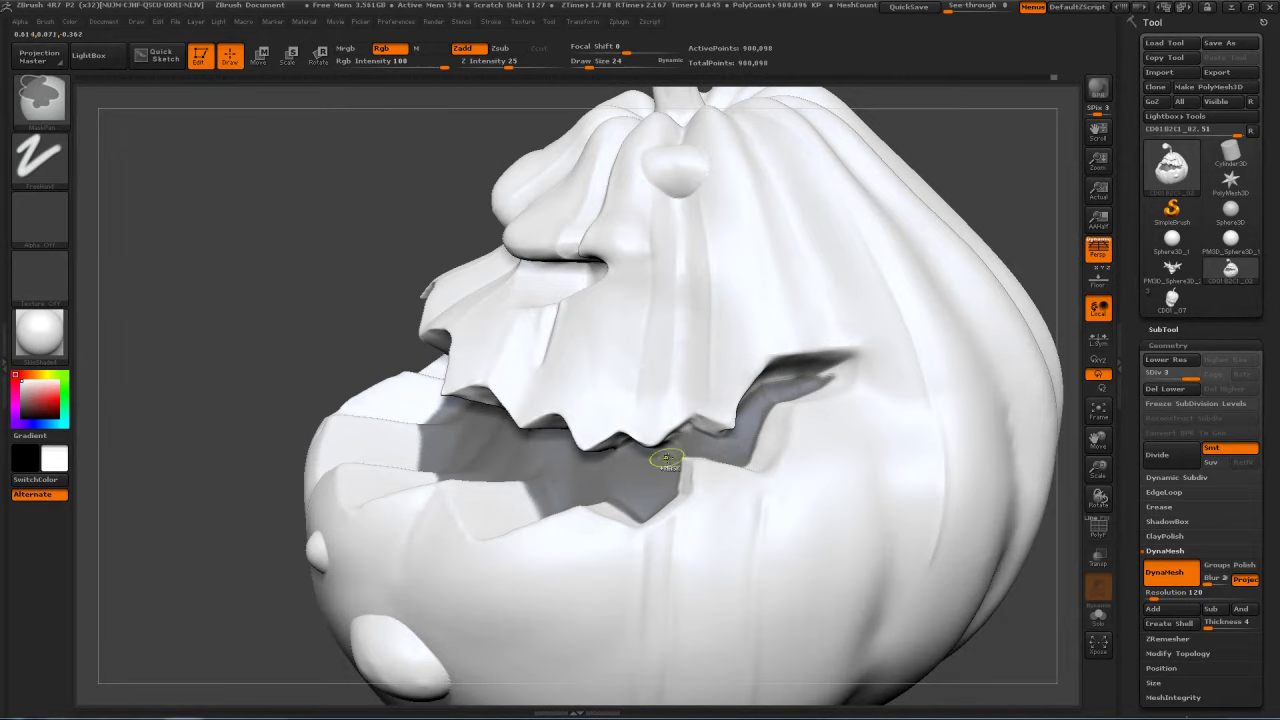
Step: Invert the mask so that only the mouth interior is left unmasked
{"action": "left_click_drag", "start_coordinate": [294, 314], "coordinate": [774, 269]}
{"action": "left_click_drag", "start_coordinate": [910, 290], "coordinate": [569, 422], "text": "alt"}
{"action": "left_click", "coordinate": [880, 277], "text": "ctrl"}
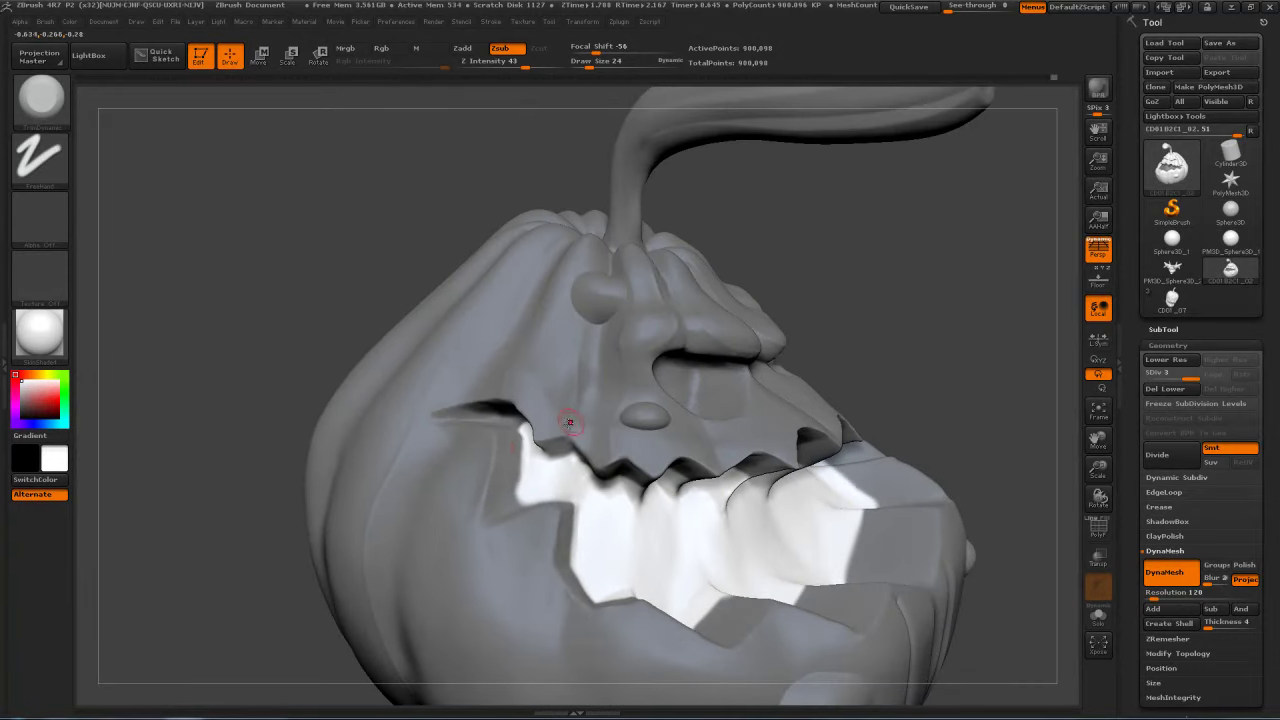
Step: Refine the mask edge along the lower lip at the pumpkin's right mouth corner with draw size 19
{"action": "key", "text": "ctrl"}
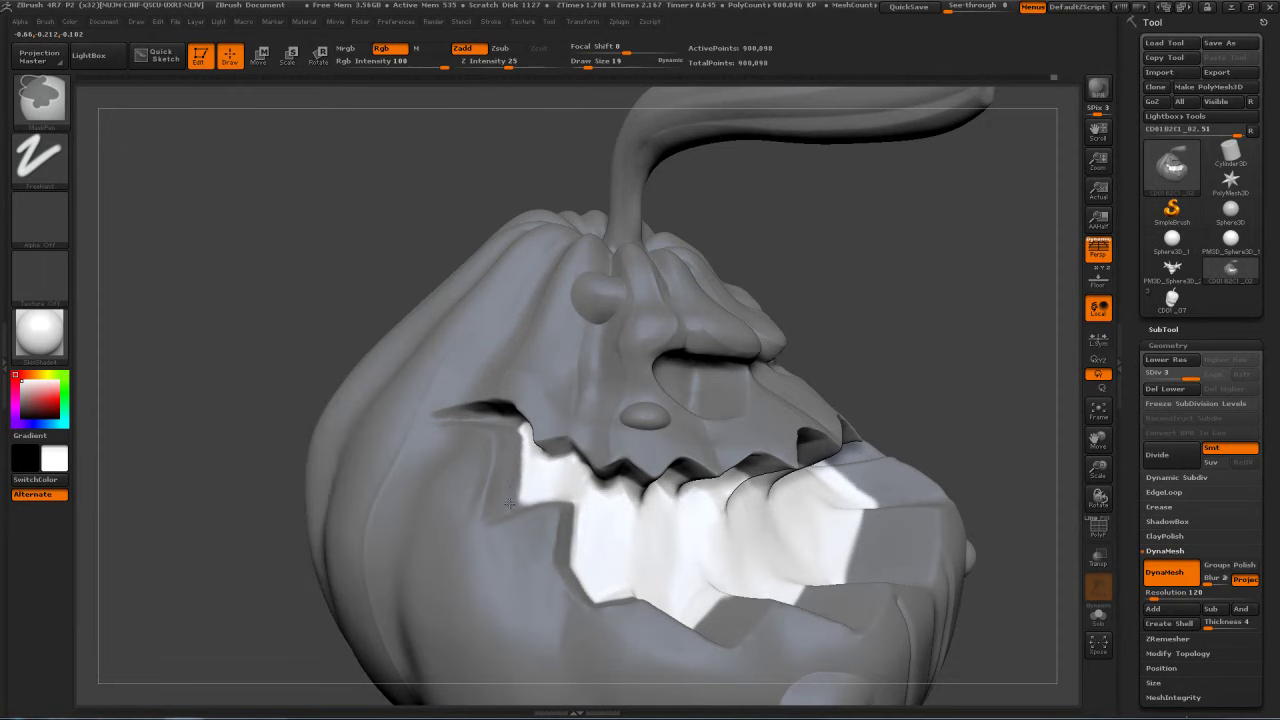
{"action": "left_click_drag", "start_coordinate": [937, 322], "coordinate": [918, 350]}
{"action": "key", "text": "ctrl"}
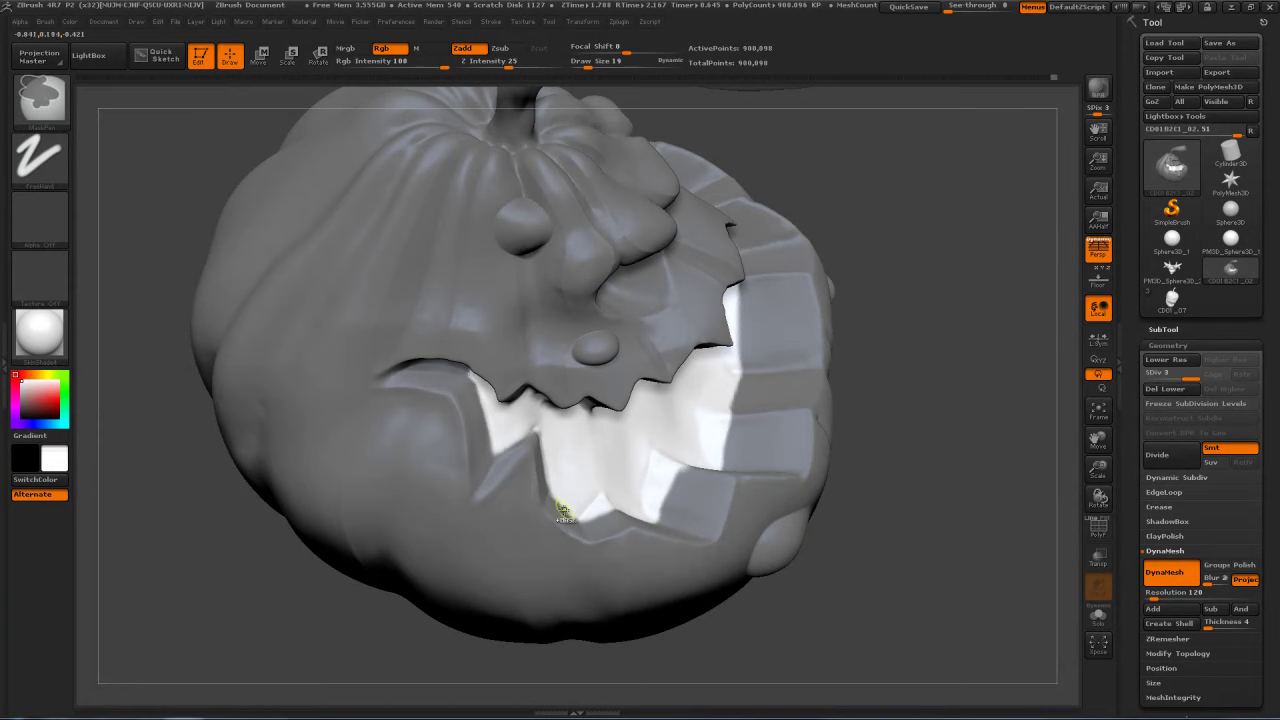
{"action": "key", "text": "ctrl"}
{"action": "left_click_drag", "start_coordinate": [904, 250], "coordinate": [877, 271]}
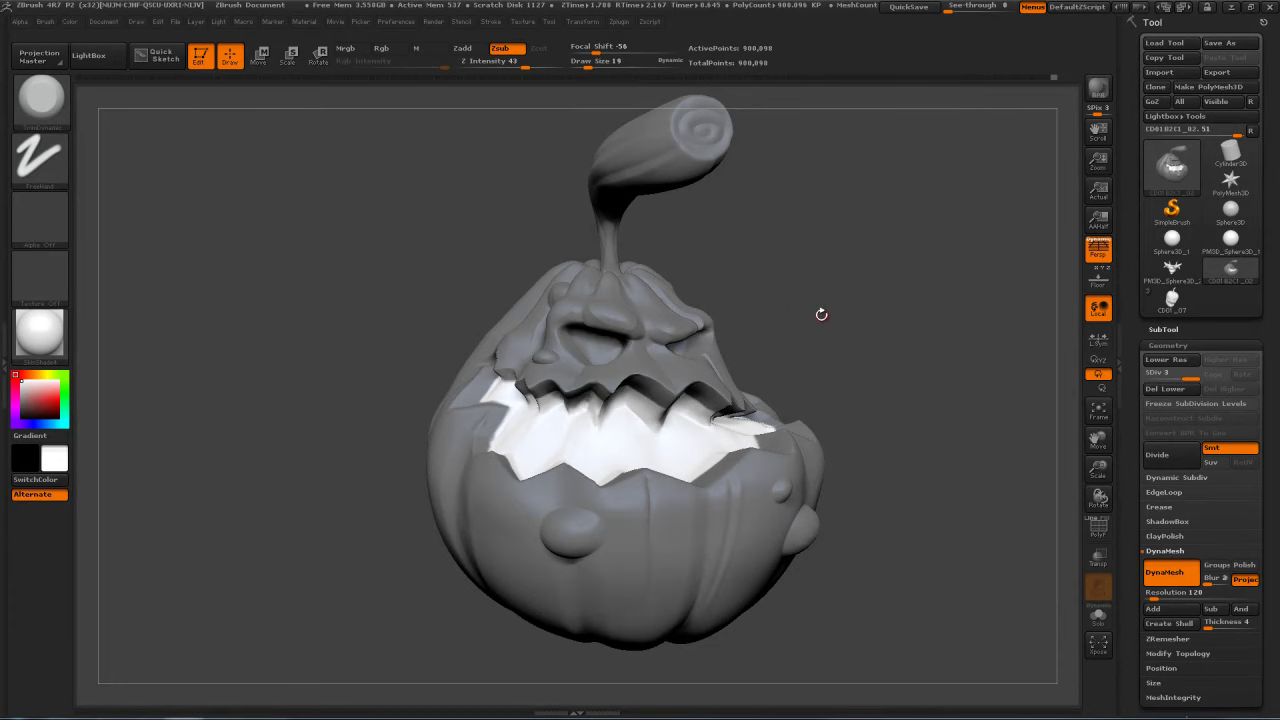
Step: Push the unmasked mouth interior inward using the Move brush at draw size 426, and smooth it
{"action": "mouse_move", "coordinate": [855, 324]}
{"action": "left_mouse_down"}
{"action": "mouse_move", "coordinate": [940, 328]}
{"action": "mouse_move", "coordinate": [810, 334]}
{"action": "mouse_move", "coordinate": [628, 415]}
{"action": "mouse_move", "coordinate": [662, 450]}
{"action": "left_mouse_up"}
{"action": "key", "text": "s"}
{"action": "right_click_drag", "start_coordinate": [668, 446], "coordinate": [835, 341]}
{"action": "left_click_drag", "start_coordinate": [835, 341], "coordinate": [788, 333]}
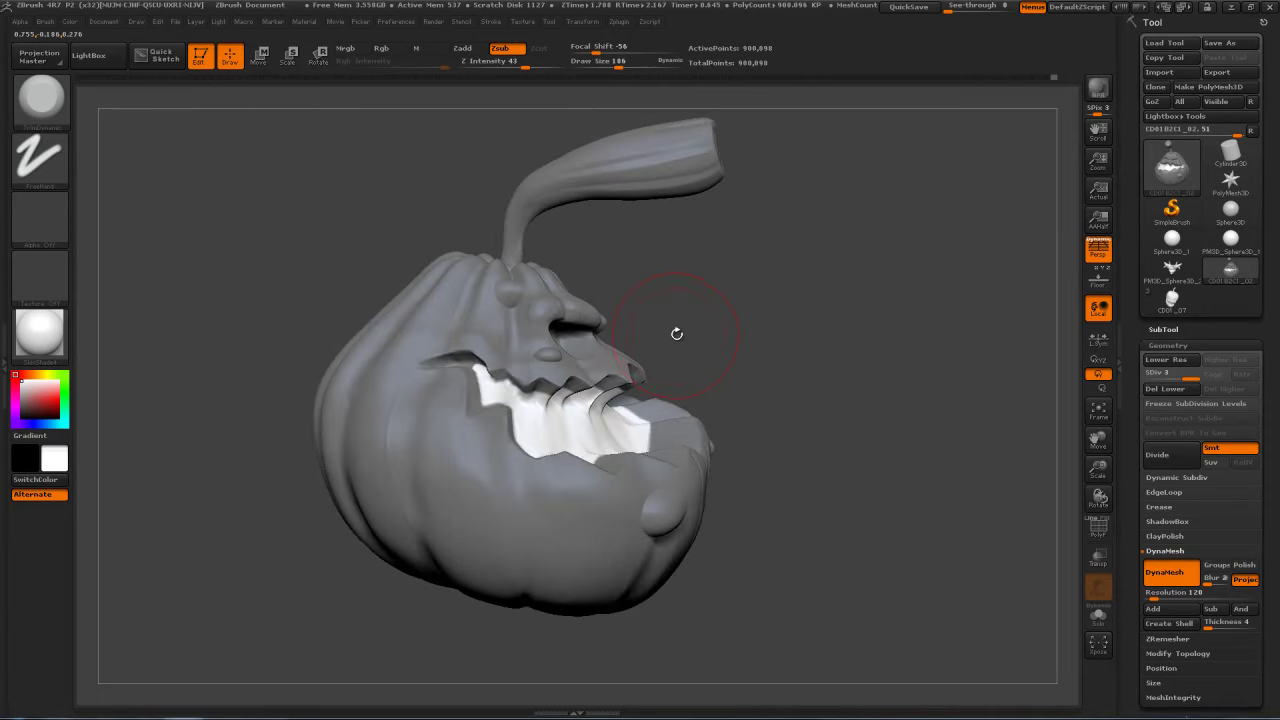
{"action": "key", "text": "b"}
{"action": "key", "text": "m"}
{"action": "key", "text": "v"}
{"action": "key", "text": "s"}
{"action": "left_click_drag", "start_coordinate": [651, 364], "coordinate": [624, 385]}
{"action": "mouse_move", "coordinate": [600, 415]}
{"action": "left_mouse_down", "text": "shift"}
{"action": "mouse_move", "coordinate": [585, 428]}
{"action": "mouse_move", "coordinate": [615, 430]}
{"action": "left_mouse_up", "text": "shift"}
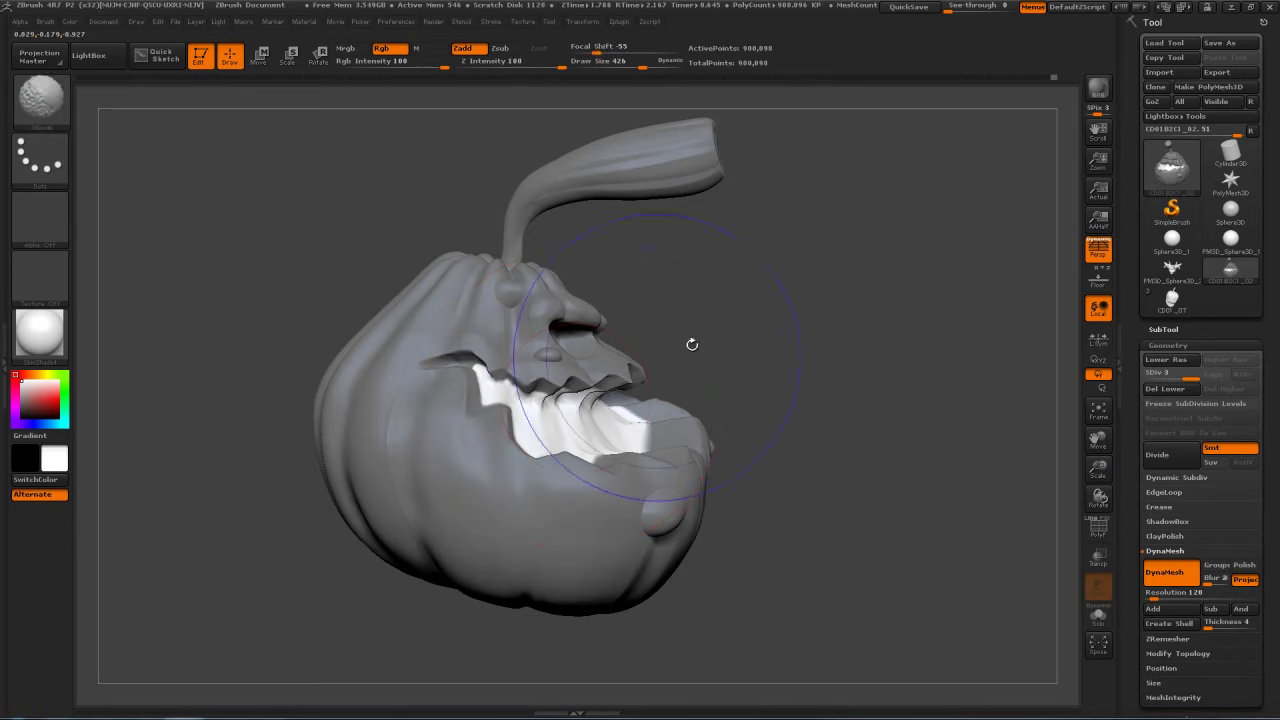
Step: Lower the subdivision level to 2 and smooth the mouth interior from the front and side
{"action": "left_click_drag", "start_coordinate": [1076, 237], "coordinate": [1048, 244]}
{"action": "left_click_drag", "start_coordinate": [1191, 375], "coordinate": [1170, 375]}
{"action": "left_click_drag", "start_coordinate": [1030, 380], "coordinate": [880, 395]}
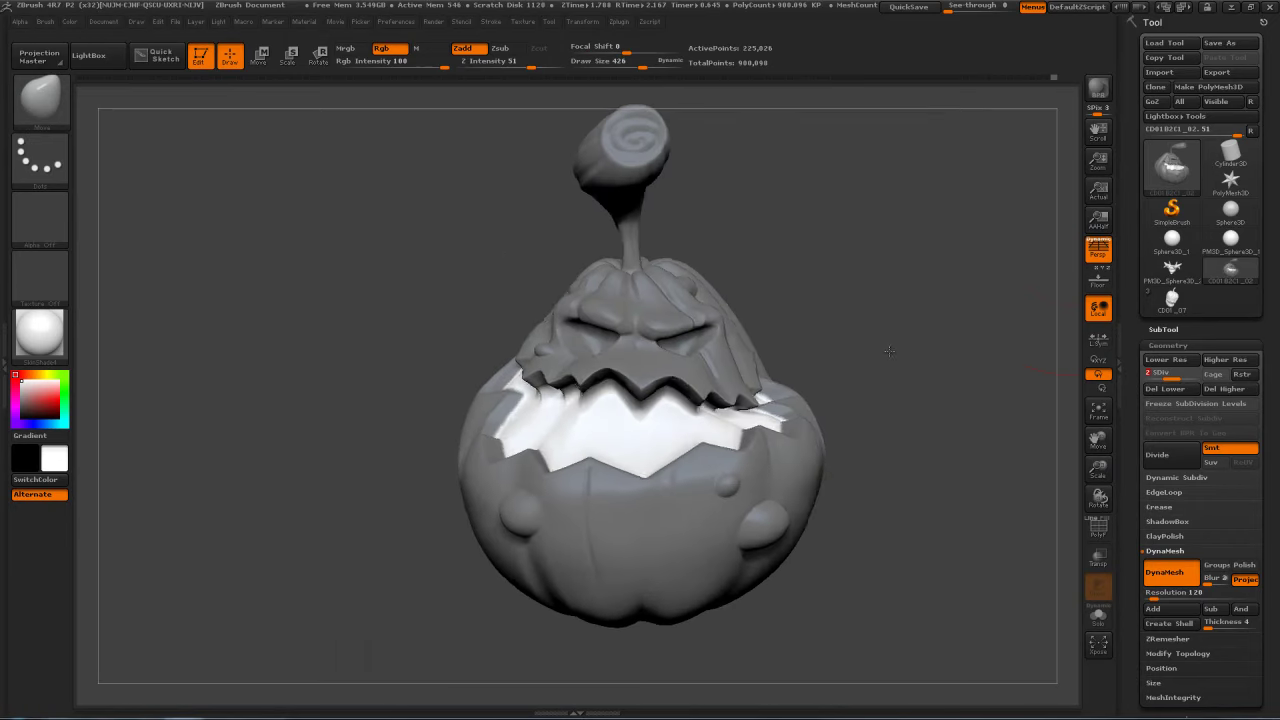
{"action": "mouse_move", "coordinate": [925, 315]}
{"action": "left_mouse_down", "text": "shift"}
{"action": "mouse_move", "coordinate": [776, 375]}
{"action": "mouse_move", "coordinate": [1020, 354]}
{"action": "mouse_move", "coordinate": [863, 437]}
{"action": "left_mouse_up", "text": "shift"}
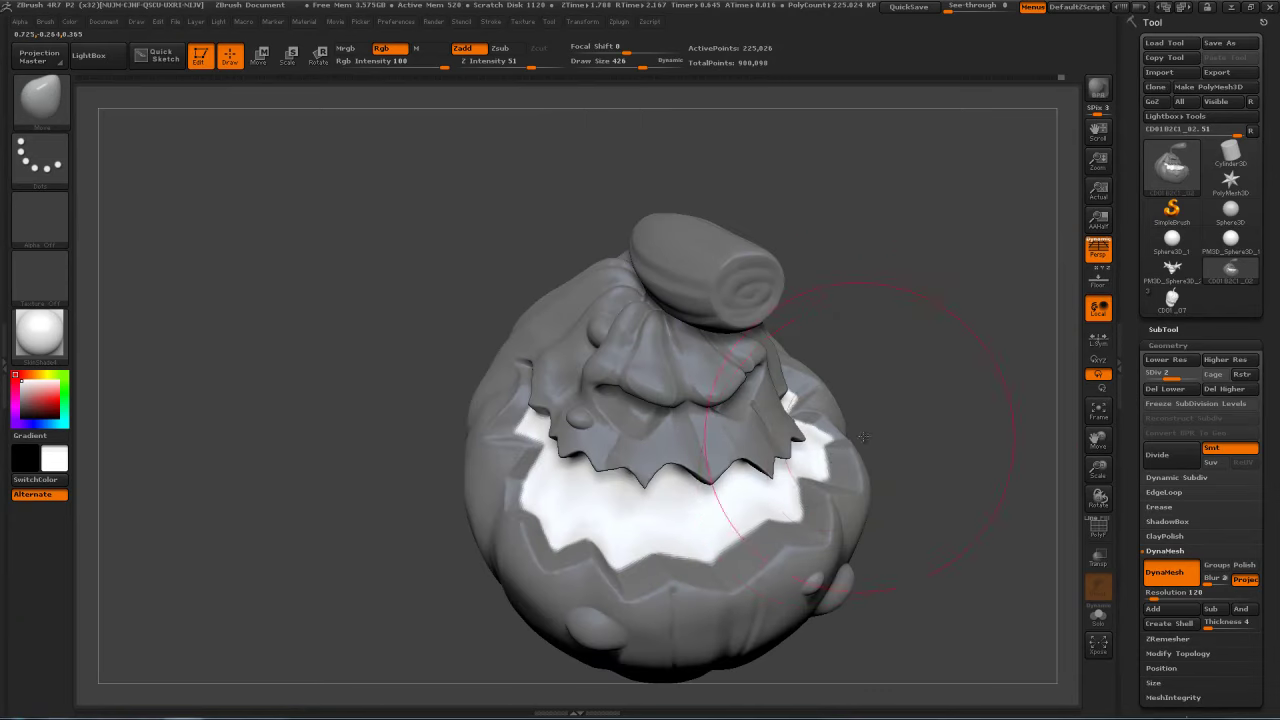
{"action": "mouse_move", "coordinate": [1013, 390]}
{"action": "left_mouse_down"}
{"action": "mouse_move", "coordinate": [1027, 365]}
{"action": "mouse_move", "coordinate": [863, 311]}
{"action": "mouse_move", "coordinate": [693, 424]}
{"action": "left_mouse_up"}
{"action": "key", "text": "shift"}
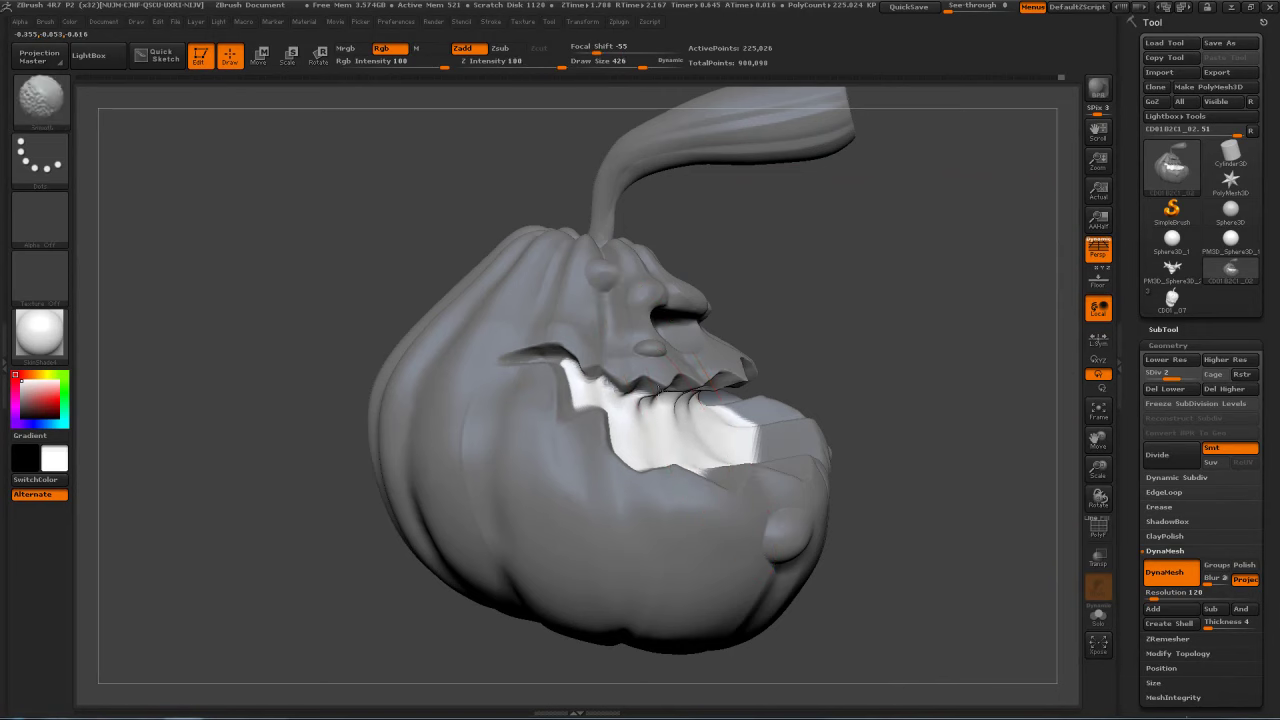
{"action": "left_click_drag", "start_coordinate": [940, 364], "coordinate": [851, 400]}
{"action": "key", "text": "shift"}
Step: Push the unmasked mouth interior further inward using the Move brush at draw size 277
{"action": "left_click_drag", "start_coordinate": [471, 462], "coordinate": [566, 411]}
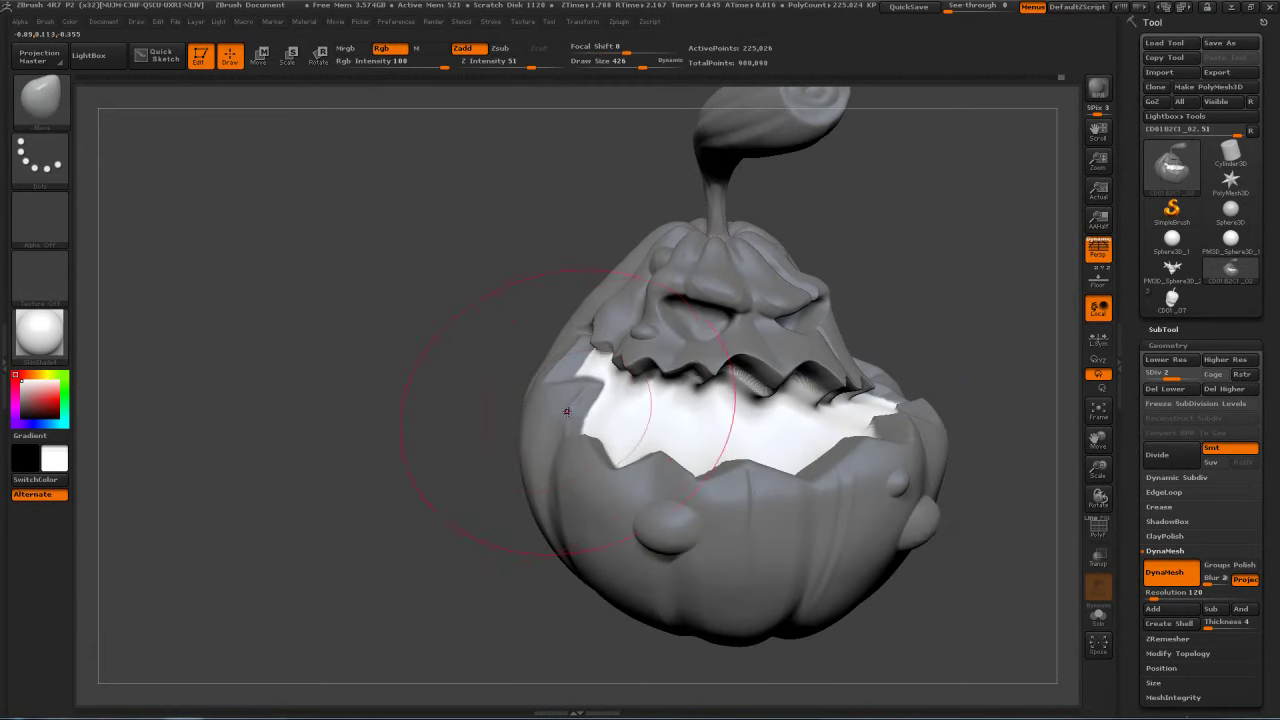
{"action": "key", "text": "s"}
{"action": "left_click", "coordinate": [619, 403]}
{"action": "mouse_move", "coordinate": [440, 455]}
{"action": "left_mouse_down"}
{"action": "mouse_move", "coordinate": [574, 454]}
{"action": "mouse_move", "coordinate": [190, 425]}
{"action": "mouse_move", "coordinate": [290, 430]}
{"action": "left_mouse_up"}
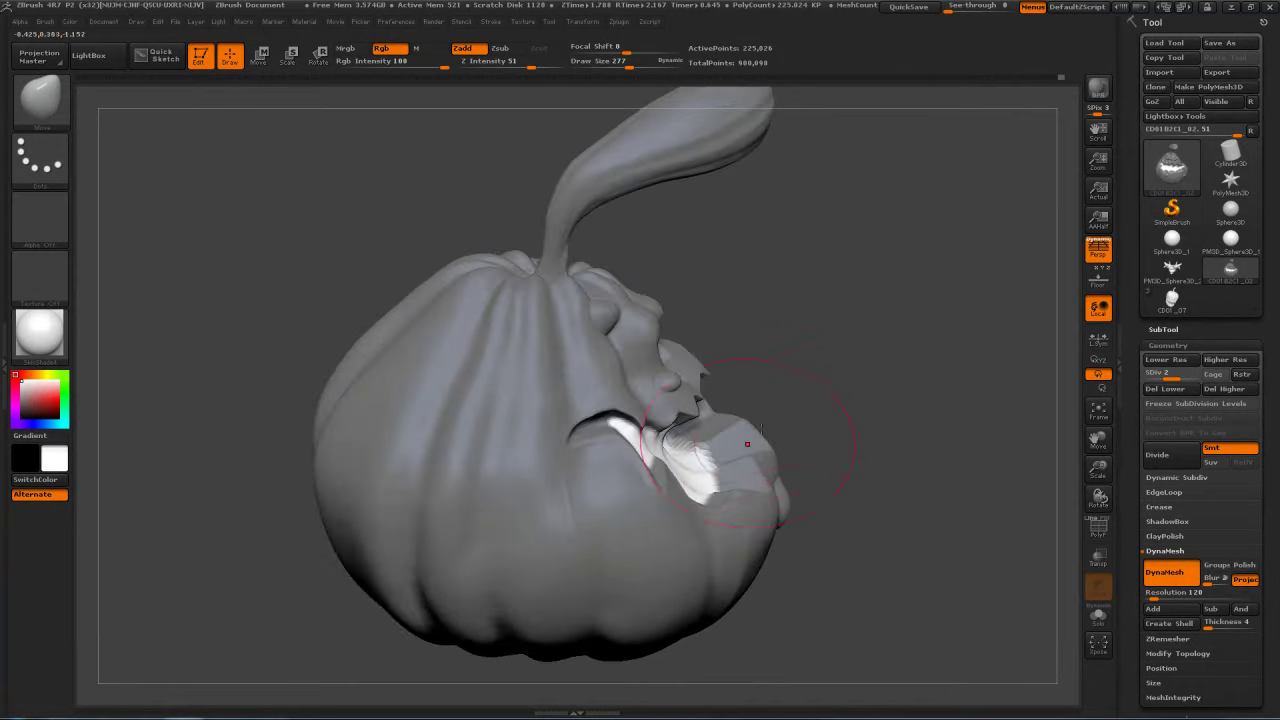
{"action": "mouse_move", "coordinate": [875, 436]}
{"action": "left_mouse_down"}
{"action": "mouse_move", "coordinate": [805, 455]}
{"action": "mouse_move", "coordinate": [757, 491]}
{"action": "left_mouse_up"}
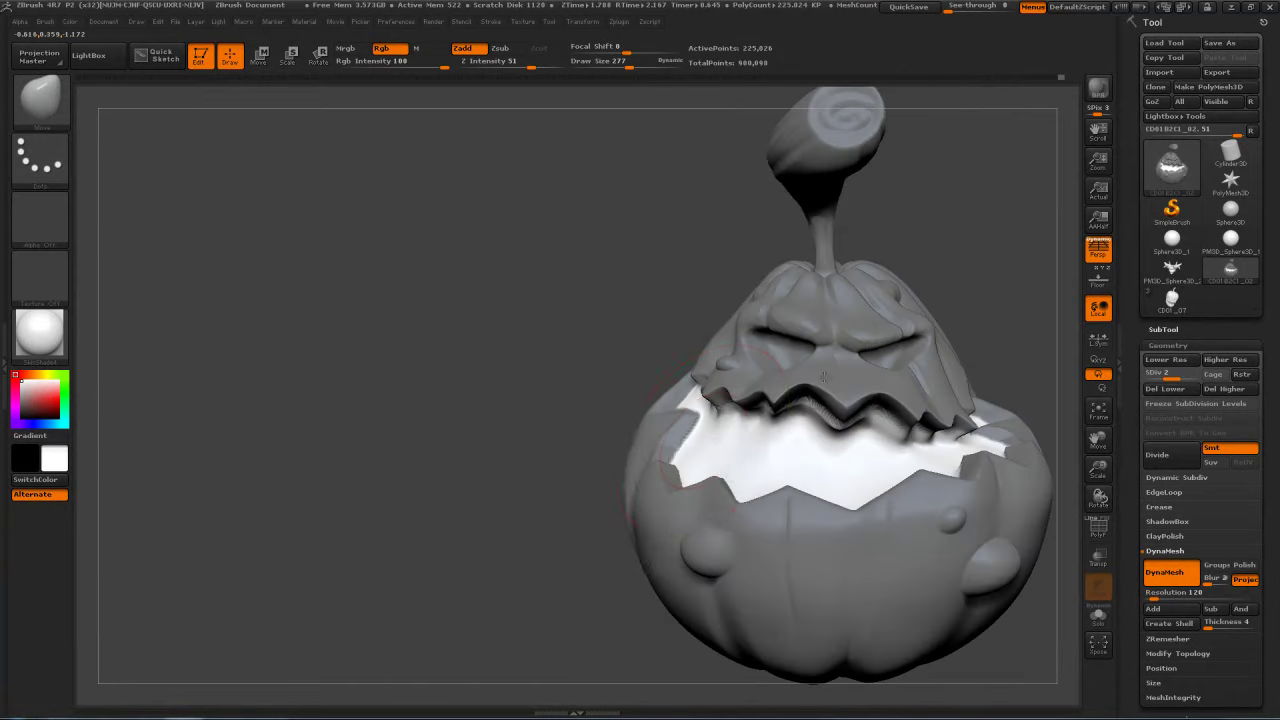
Step: Reshape the mouth interior on the pumpkin's right side with the Move brush at draw size 197, and smooth its folds
{"action": "left_click_drag", "start_coordinate": [555, 404], "coordinate": [704, 404]}
{"action": "key", "text": "b"}
{"action": "key", "text": "m"}
{"action": "key", "text": "v"}
{"action": "key", "text": "s"}
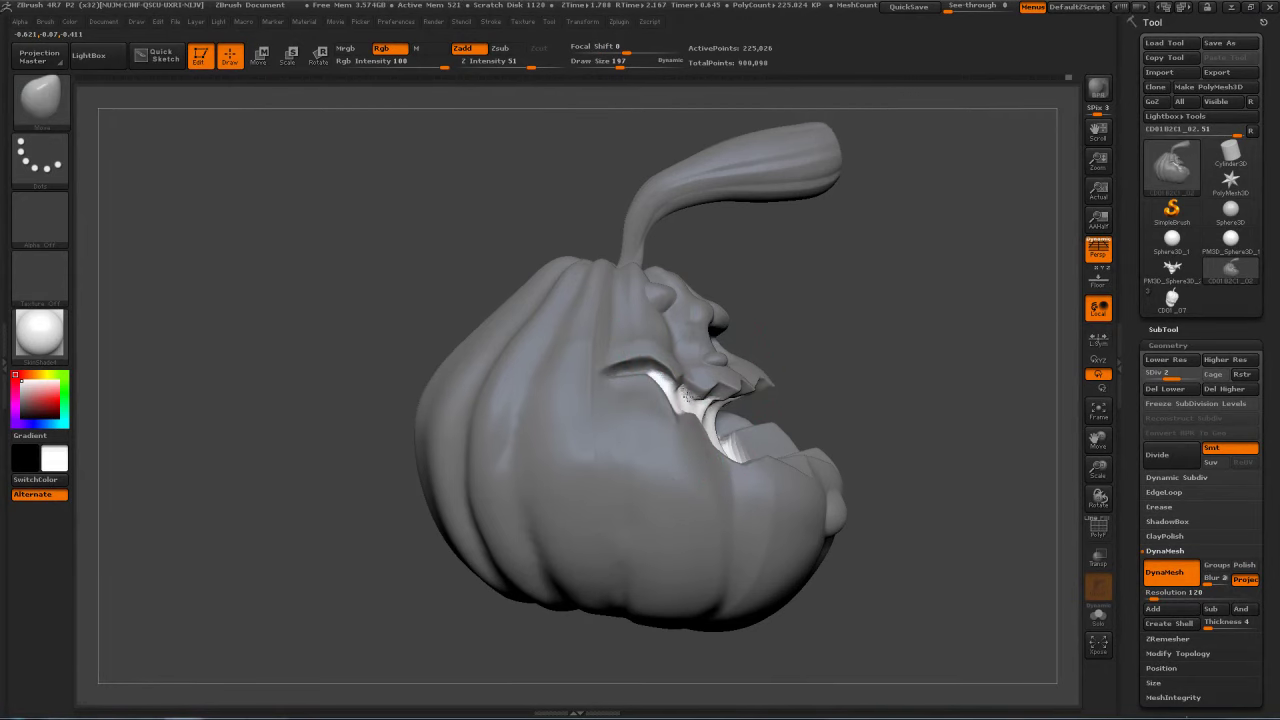
{"action": "key", "text": "shift"}
{"action": "key", "text": "shift"}
{"action": "mouse_move", "coordinate": [820, 400]}
{"action": "right_mouse_down"}
{"action": "mouse_move", "coordinate": [740, 399]}
{"action": "mouse_move", "coordinate": [758, 398]}
{"action": "right_mouse_up"}
{"action": "key", "text": "shift"}
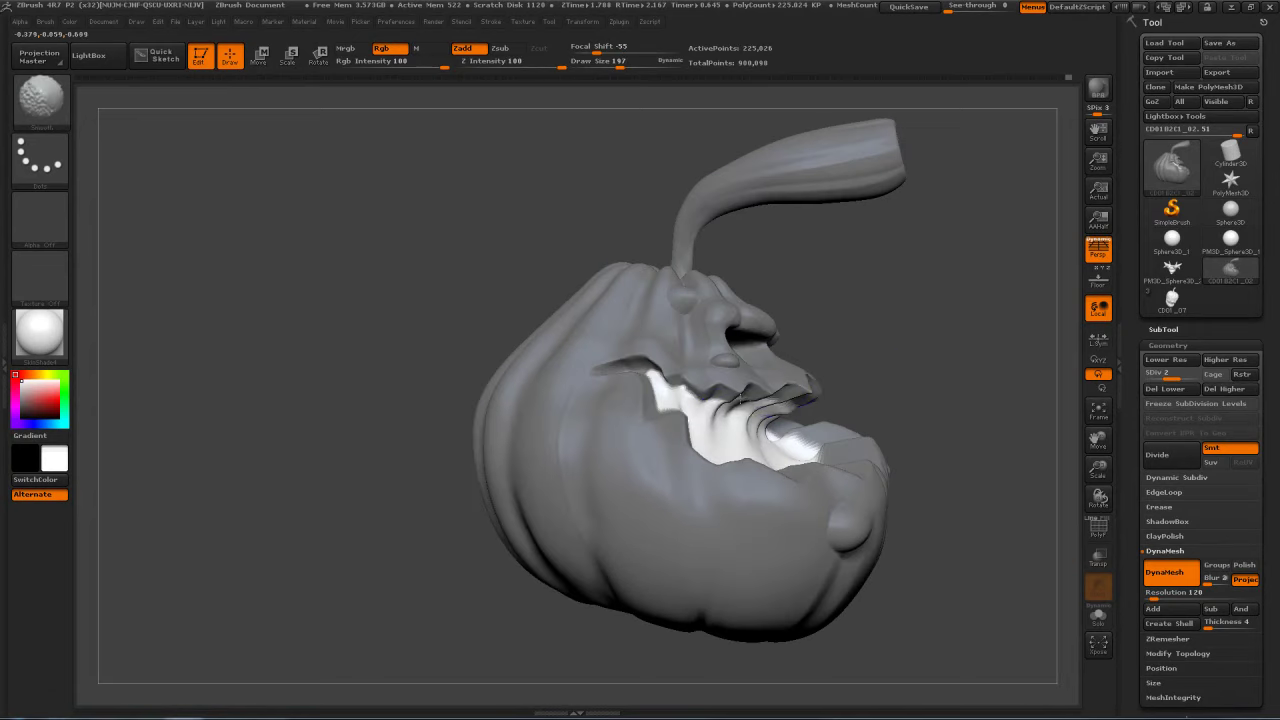
{"action": "key", "text": "shift"}
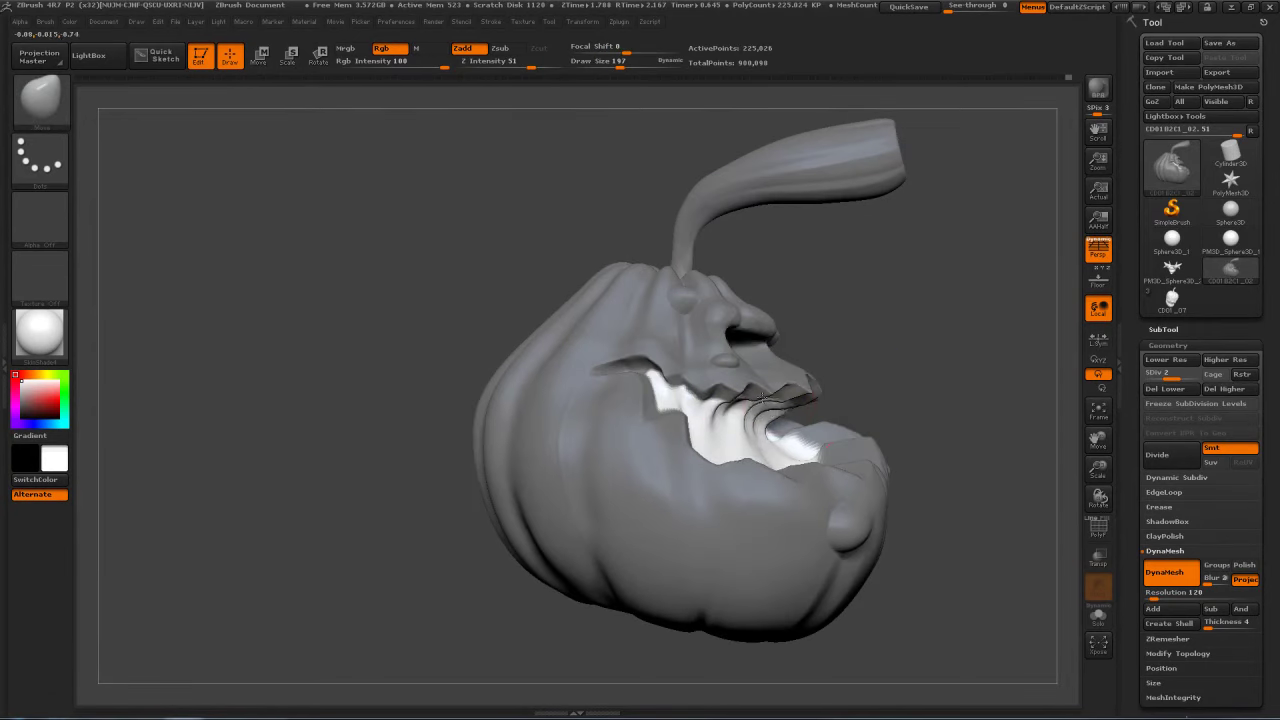
{"action": "key", "text": "shift"}
Step: Smooth the mouth interior beneath the jagged upper lip on the pumpkin's left side
{"action": "left_click_drag", "start_coordinate": [954, 330], "coordinate": [799, 318]}
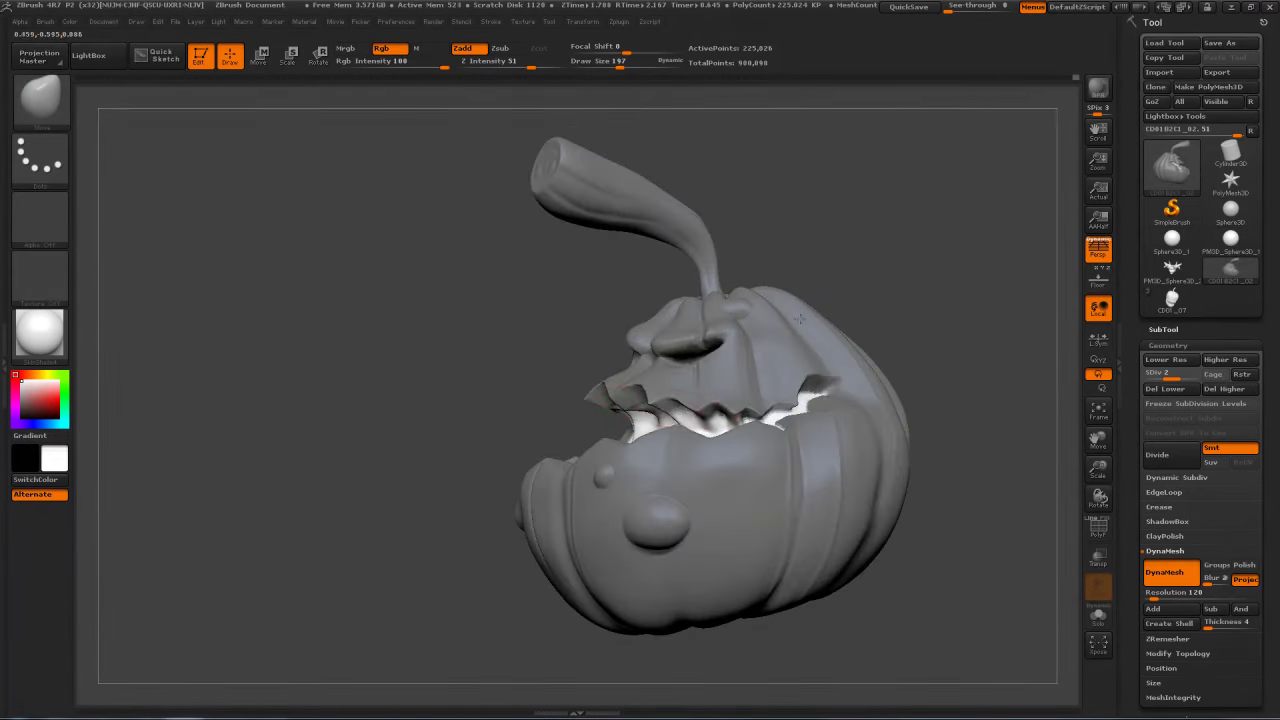
{"action": "key", "text": "shift"}
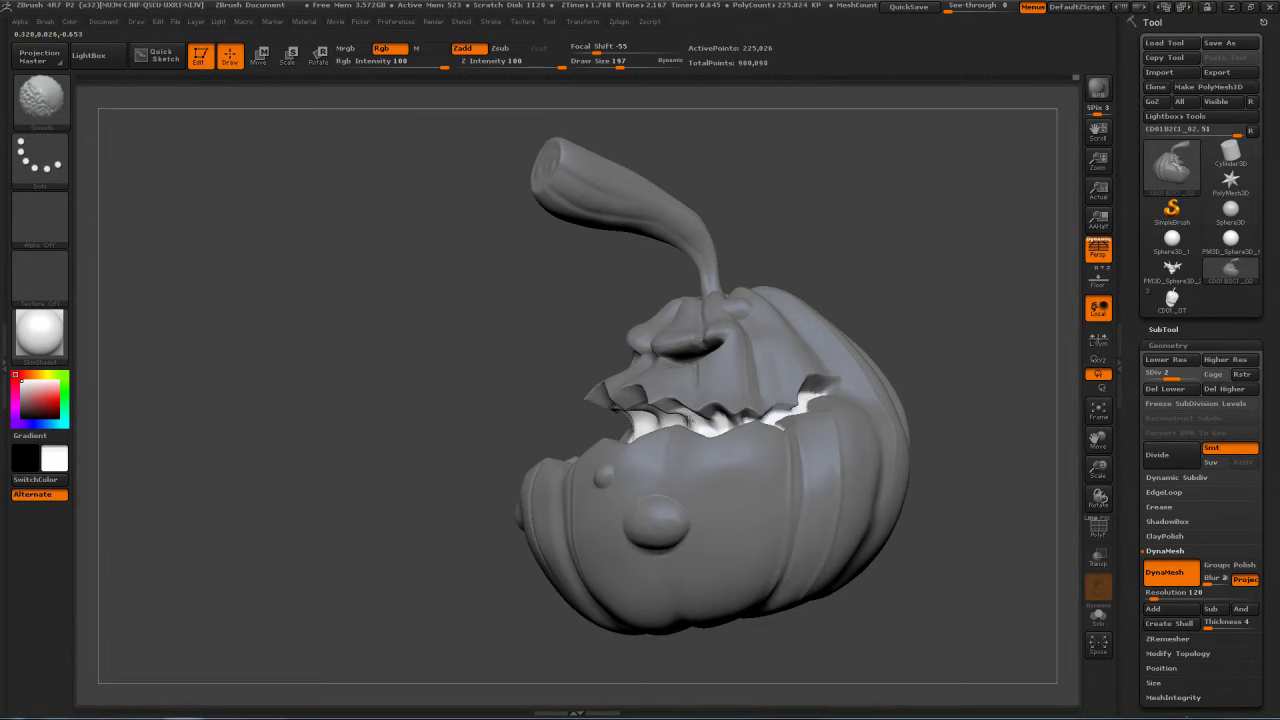
{"action": "left_click_drag", "start_coordinate": [837, 331], "coordinate": [910, 331]}
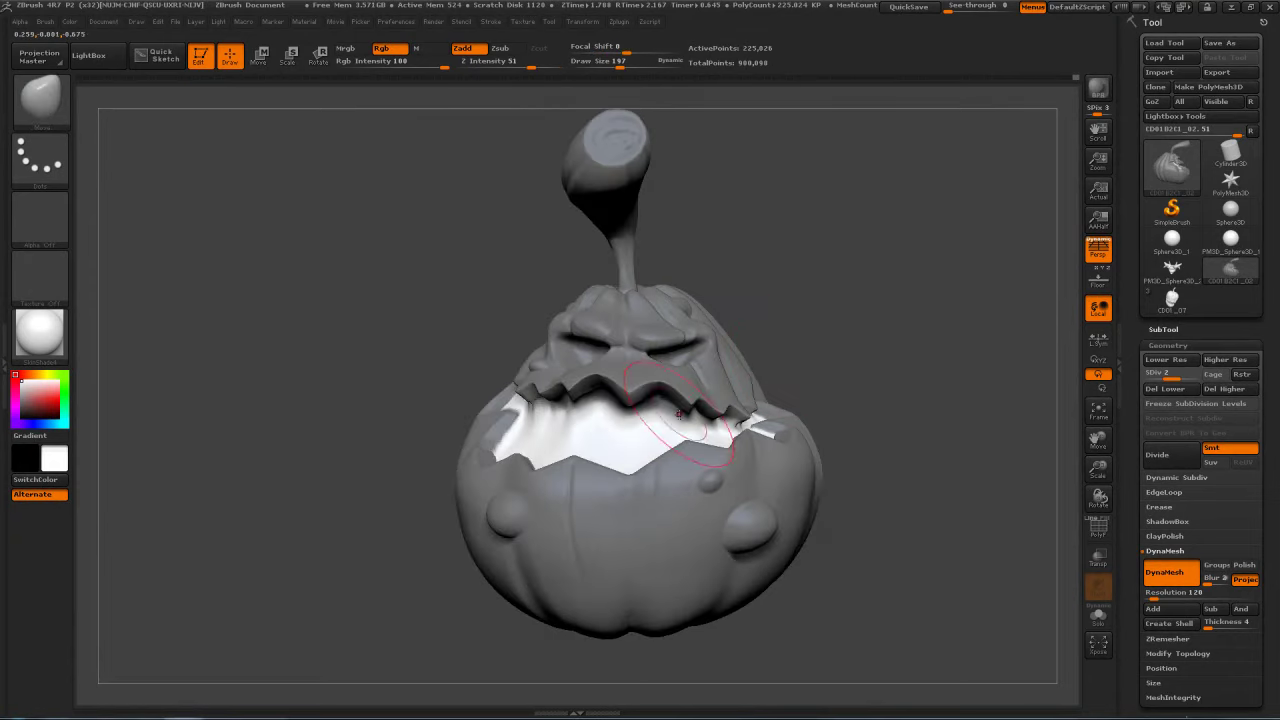
{"action": "left_click_drag", "start_coordinate": [823, 361], "coordinate": [780, 390]}
{"action": "key", "text": "shift"}
{"action": "left_click_drag", "start_coordinate": [760, 420], "coordinate": [785, 406], "text": "shift"}
Step: Push the mouth interior inward at the pumpkin's left mouth corner and smooth it
{"action": "right_click_drag", "start_coordinate": [841, 377], "coordinate": [810, 414]}
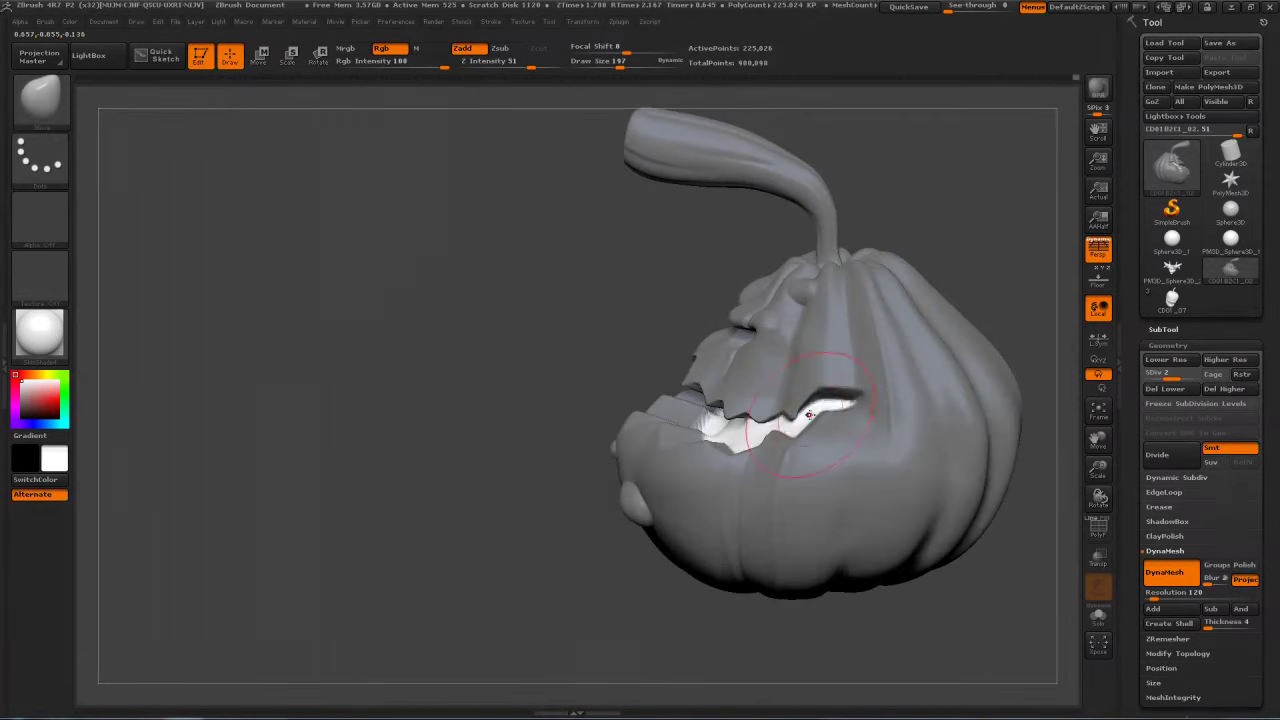
{"action": "left_click_drag", "start_coordinate": [872, 400], "coordinate": [889, 371], "text": "shift"}
{"action": "right_click_drag", "start_coordinate": [889, 371], "coordinate": [838, 380]}
{"action": "mouse_move", "coordinate": [997, 290]}
{"action": "right_mouse_down"}
{"action": "mouse_move", "coordinate": [1004, 275]}
{"action": "mouse_move", "coordinate": [995, 282]}
{"action": "right_mouse_up"}
{"action": "key", "text": "shift"}
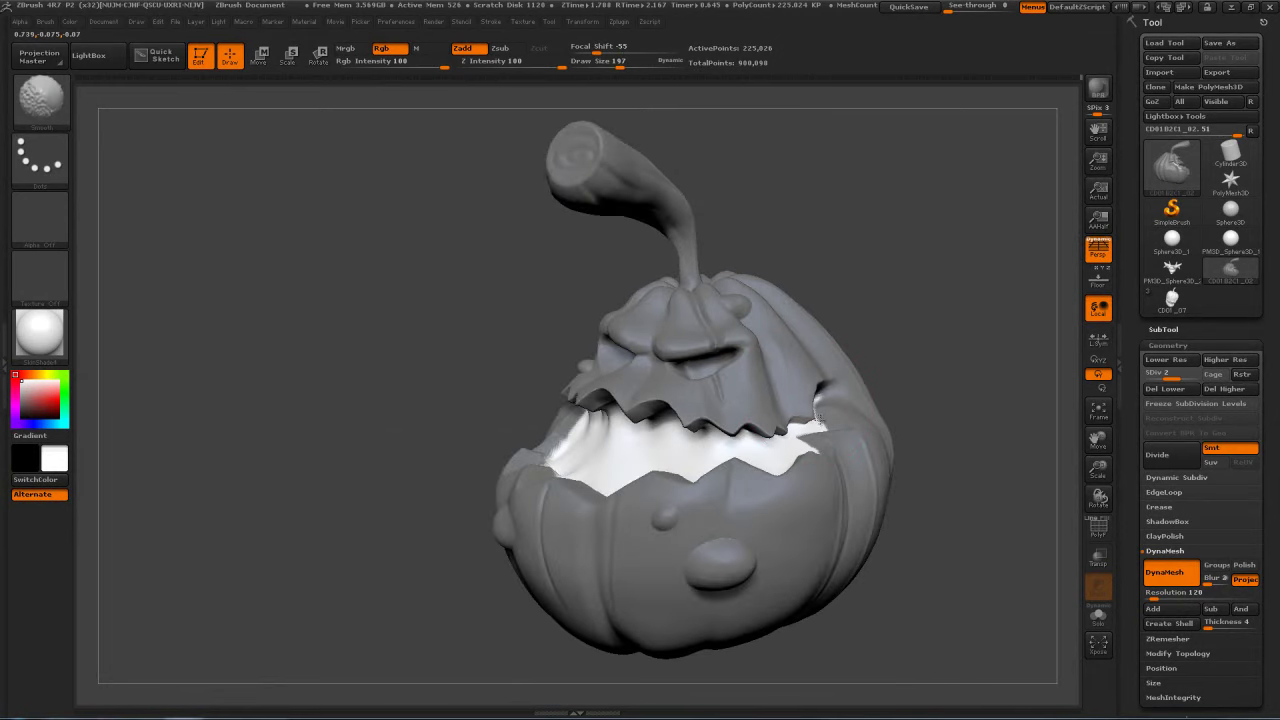
{"action": "mouse_move", "coordinate": [837, 400]}
{"action": "right_mouse_down"}
{"action": "mouse_move", "coordinate": [963, 326]}
{"action": "mouse_move", "coordinate": [880, 396]}
{"action": "right_mouse_up"}
Step: Raise the subdivision level to 3, then smooth and reshape the mouth interior from both sides at draw size 385
{"action": "left_click", "coordinate": [1188, 379]}
{"action": "mouse_move", "coordinate": [447, 420]}
{"action": "right_mouse_down"}
{"action": "mouse_move", "coordinate": [525, 414]}
{"action": "mouse_move", "coordinate": [532, 452]}
{"action": "mouse_move", "coordinate": [560, 455]}
{"action": "mouse_move", "coordinate": [785, 387]}
{"action": "right_mouse_up"}
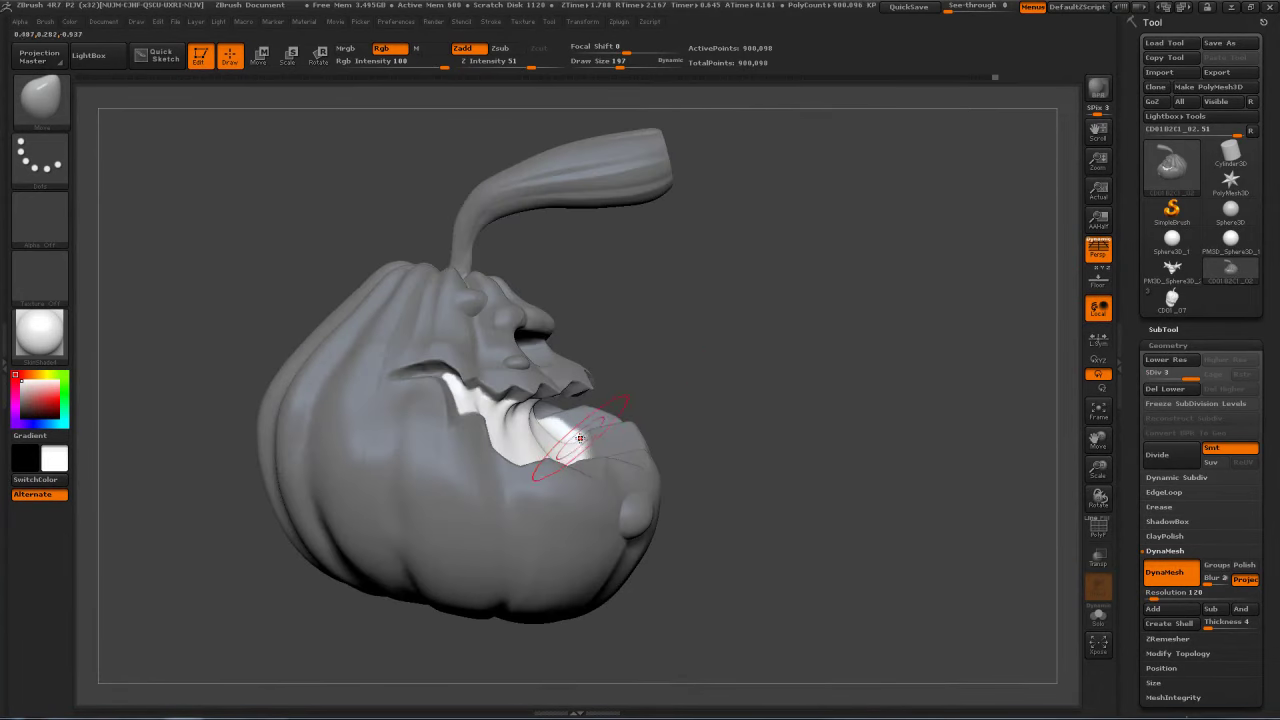
{"action": "left_click_drag", "start_coordinate": [516, 433], "coordinate": [531, 432], "text": "shift"}
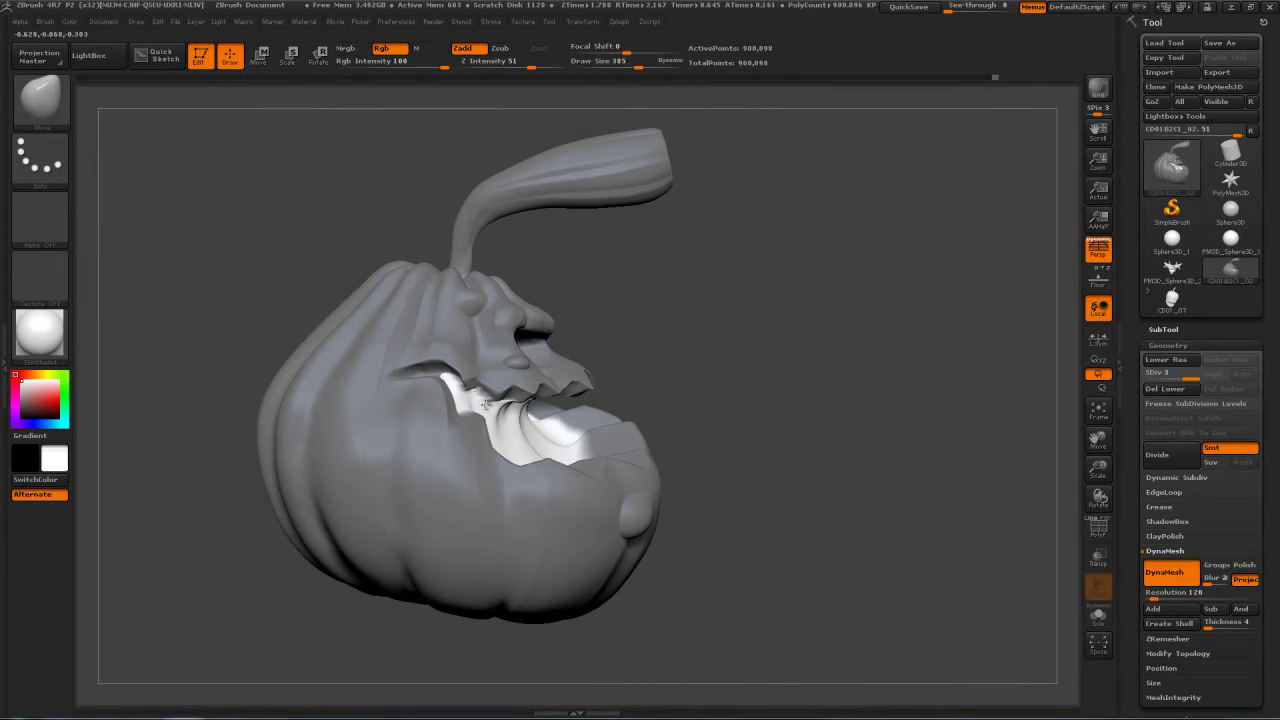
{"action": "left_click_drag", "start_coordinate": [500, 402], "coordinate": [505, 402], "text": "shift"}
{"action": "mouse_move", "coordinate": [597, 372]}
{"action": "right_mouse_down"}
{"action": "mouse_move", "coordinate": [485, 418]}
{"action": "mouse_move", "coordinate": [463, 396]}
{"action": "right_mouse_up"}
{"action": "left_click_drag", "start_coordinate": [479, 393], "coordinate": [503, 393], "text": "shift"}
{"action": "mouse_move", "coordinate": [749, 337]}
{"action": "right_mouse_down"}
{"action": "mouse_move", "coordinate": [625, 345]}
{"action": "mouse_move", "coordinate": [432, 456]}
{"action": "right_mouse_up"}
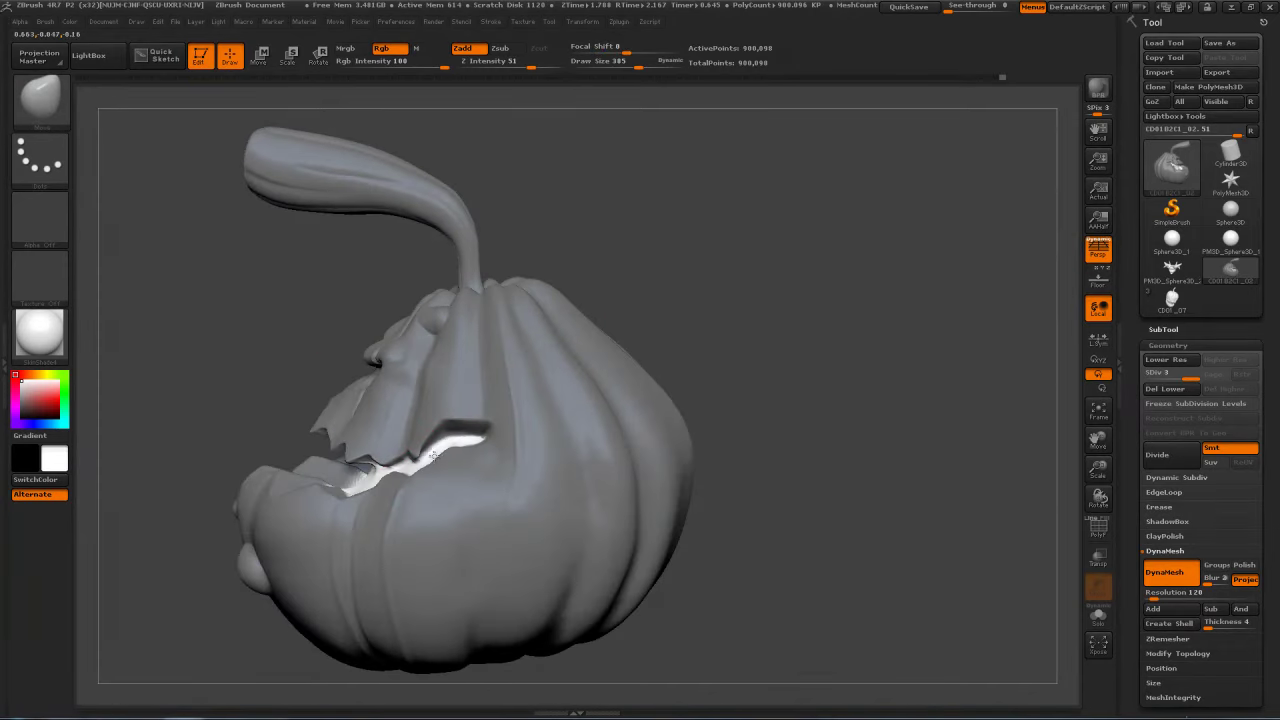
Step: Smooth the mouth interior under the upper lip from the front at draw size 385
{"action": "left_click_drag", "start_coordinate": [757, 331], "coordinate": [806, 334]}
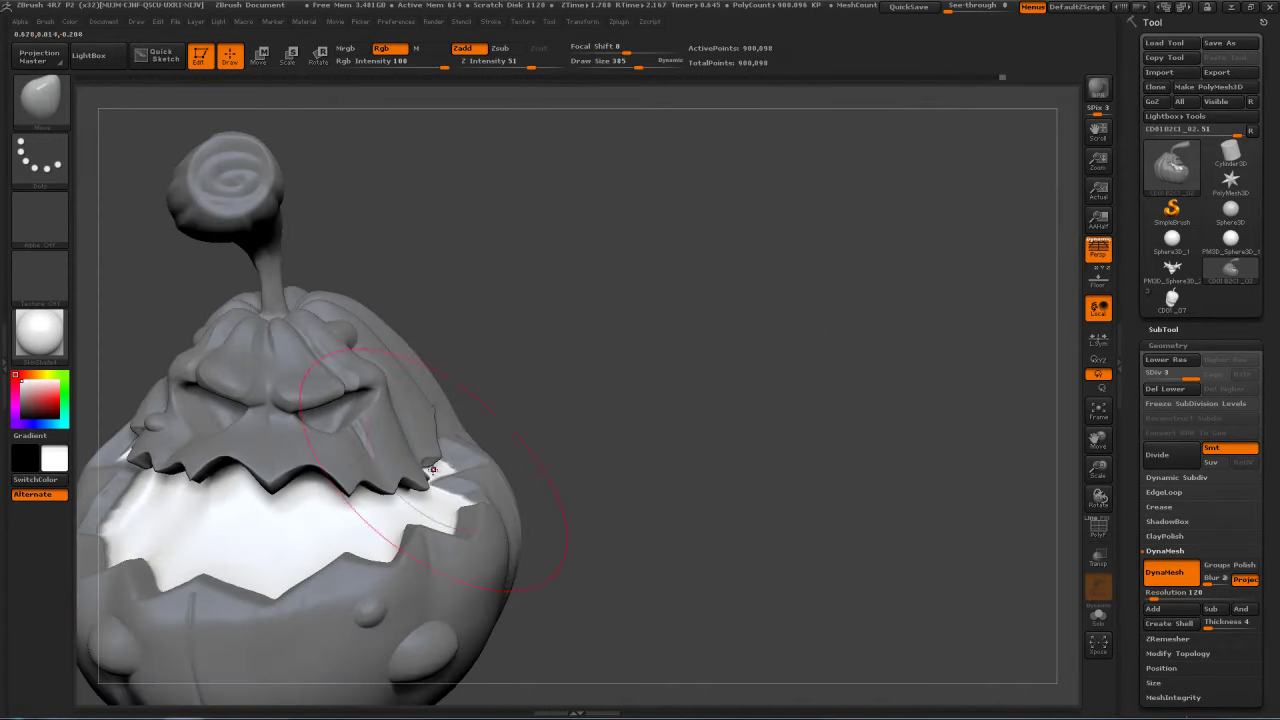
{"action": "left_click_drag", "start_coordinate": [634, 460], "coordinate": [646, 383]}
{"action": "mouse_move", "coordinate": [580, 485]}
{"action": "left_mouse_down", "text": "alt"}
{"action": "mouse_move", "coordinate": [637, 403]}
{"action": "mouse_move", "coordinate": [634, 423]}
{"action": "left_mouse_up", "text": "alt"}
{"action": "left_click_drag", "start_coordinate": [333, 411], "coordinate": [333, 440], "text": "shift"}
{"action": "left_click_drag", "start_coordinate": [686, 374], "coordinate": [880, 385]}
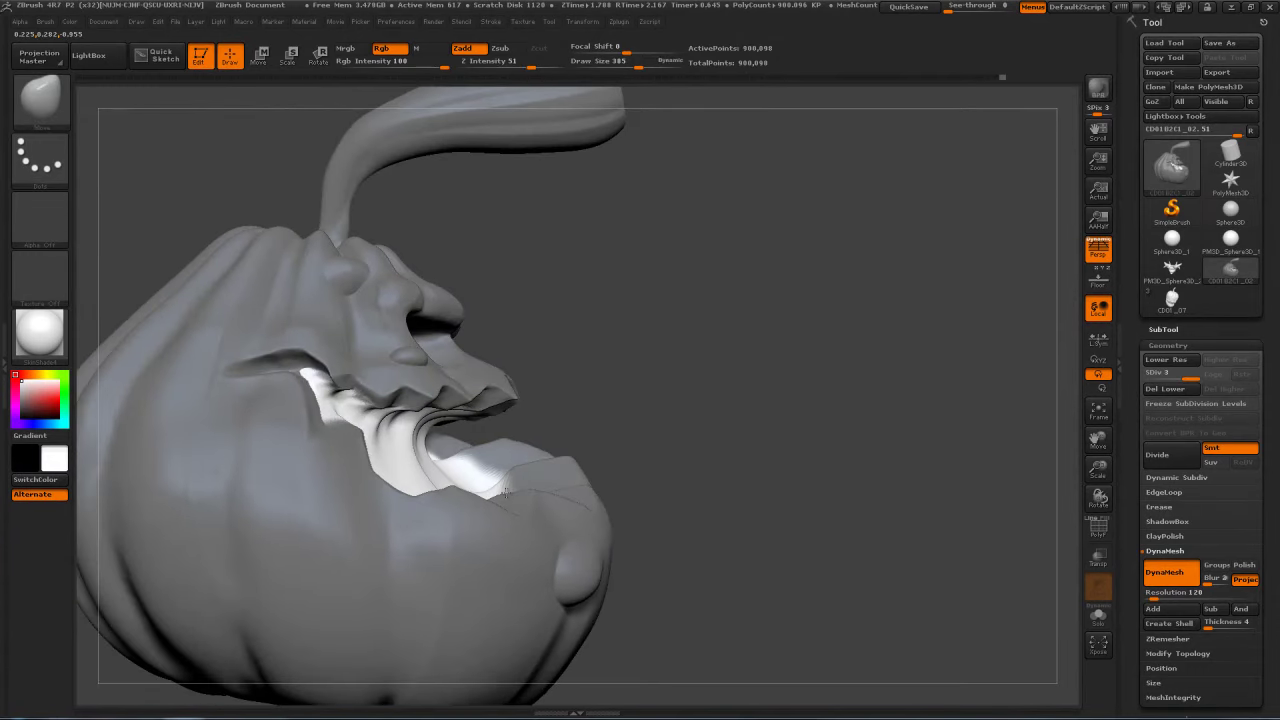
Step: Adjust the mouth interior along the lower lip on both sides with the Move brush at draw size 192
{"action": "right_click_drag", "start_coordinate": [504, 492], "coordinate": [557, 461]}
{"action": "key", "text": "s"}
{"action": "left_click_drag", "start_coordinate": [417, 477], "coordinate": [397, 483]}
{"action": "right_click_drag", "start_coordinate": [370, 468], "coordinate": [438, 490]}
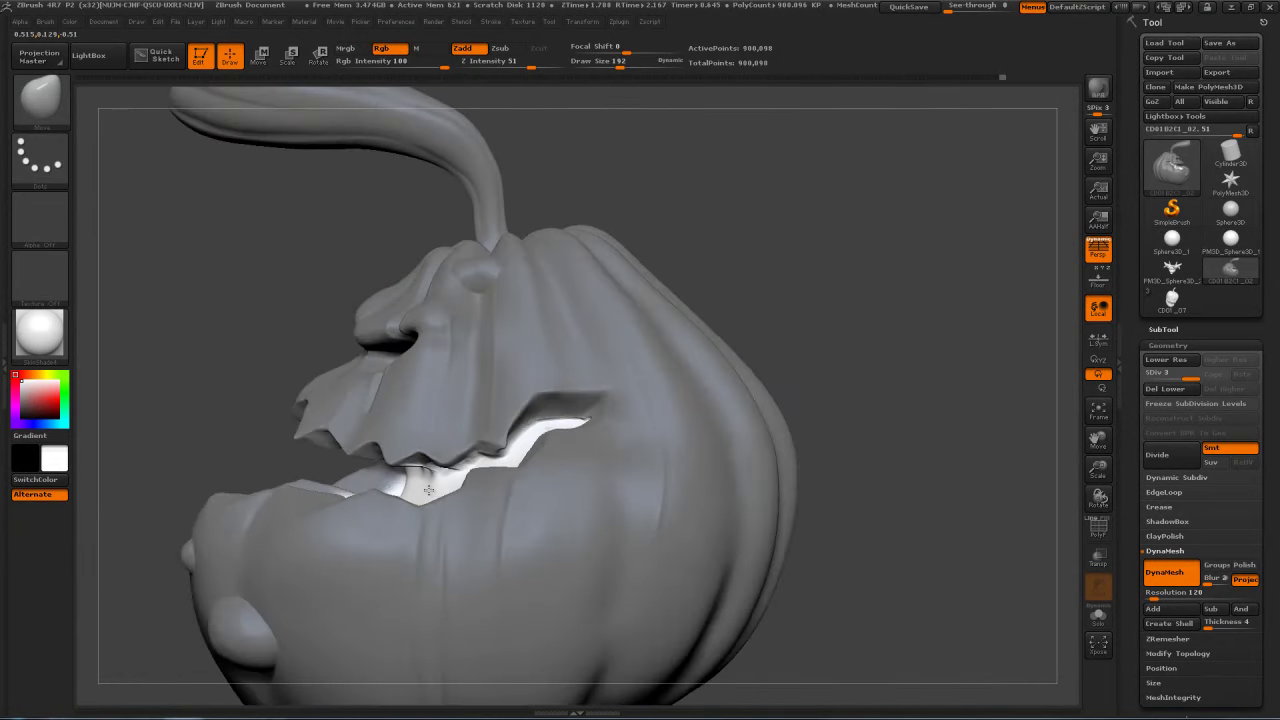
{"action": "key", "text": "shift"}
{"action": "mouse_move", "coordinate": [396, 466]}
{"action": "right_mouse_down"}
{"action": "mouse_move", "coordinate": [590, 458]}
{"action": "mouse_move", "coordinate": [664, 372]}
{"action": "mouse_move", "coordinate": [710, 351]}
{"action": "right_mouse_up"}
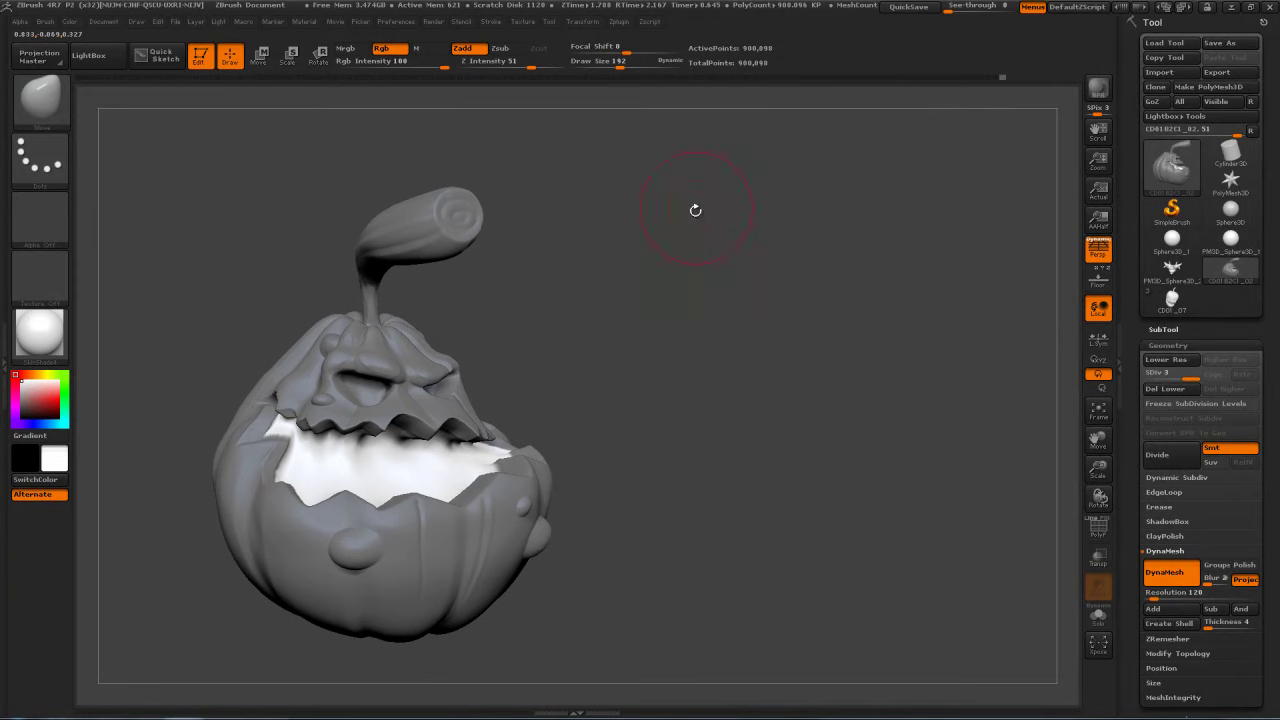
{"action": "mouse_move", "coordinate": [646, 346]}
{"action": "right_mouse_down"}
{"action": "mouse_move", "coordinate": [620, 340]}
{"action": "mouse_move", "coordinate": [669, 334]}
{"action": "right_mouse_up"}
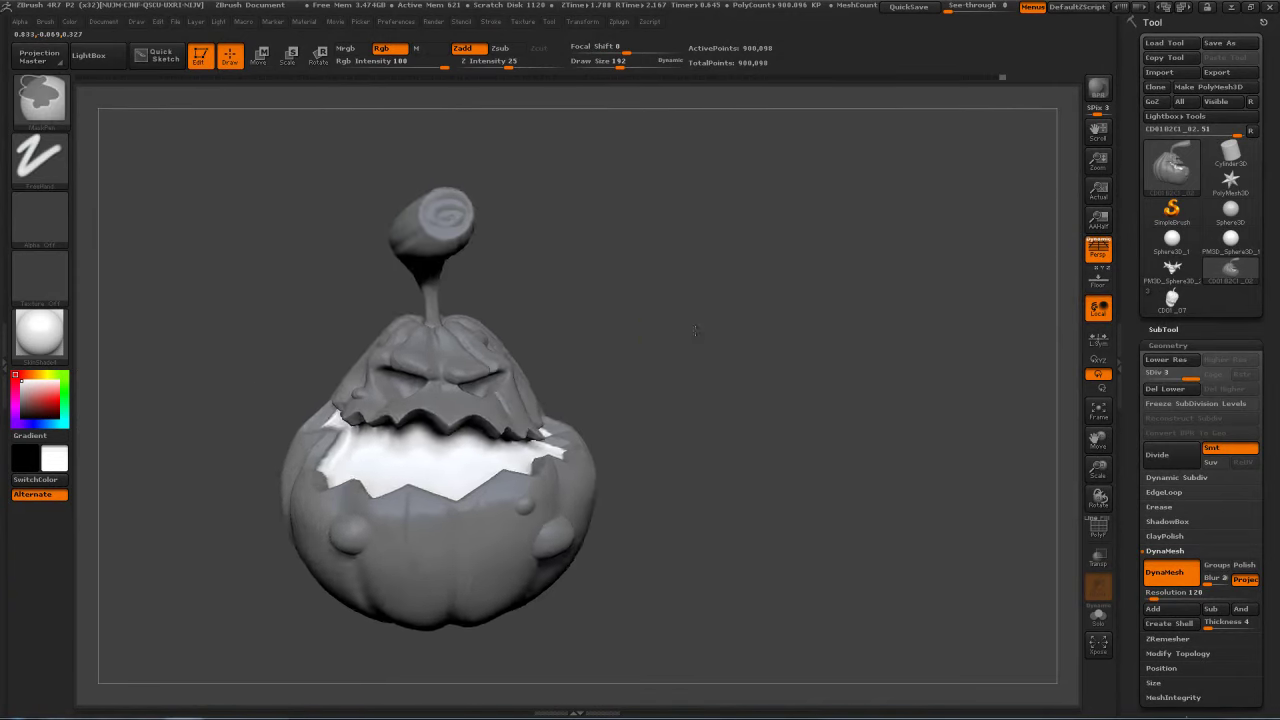